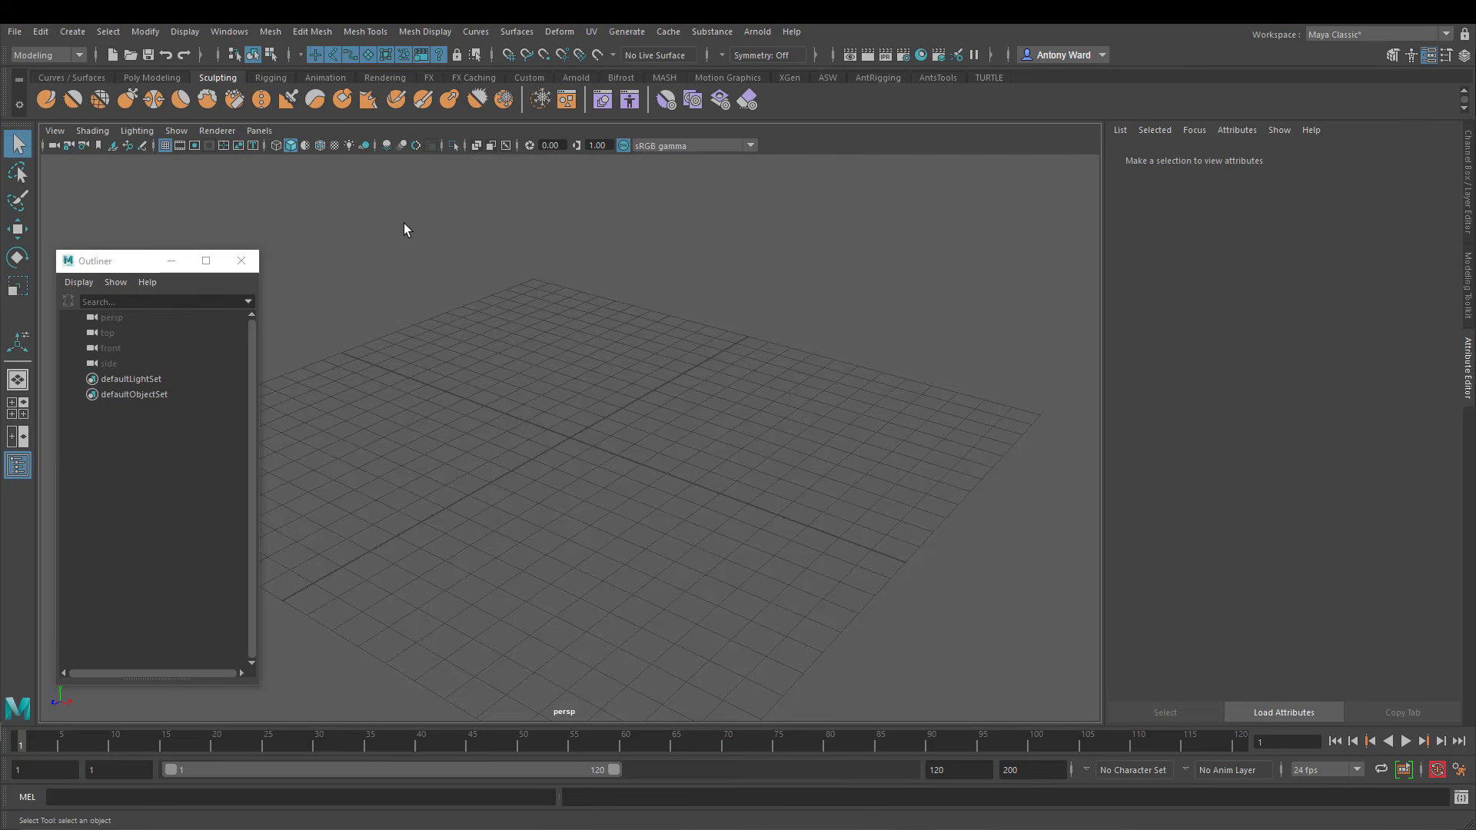
Switch the menu set from Modeling to Rigging
{"action": "left_click", "coordinate": [31, 55]}
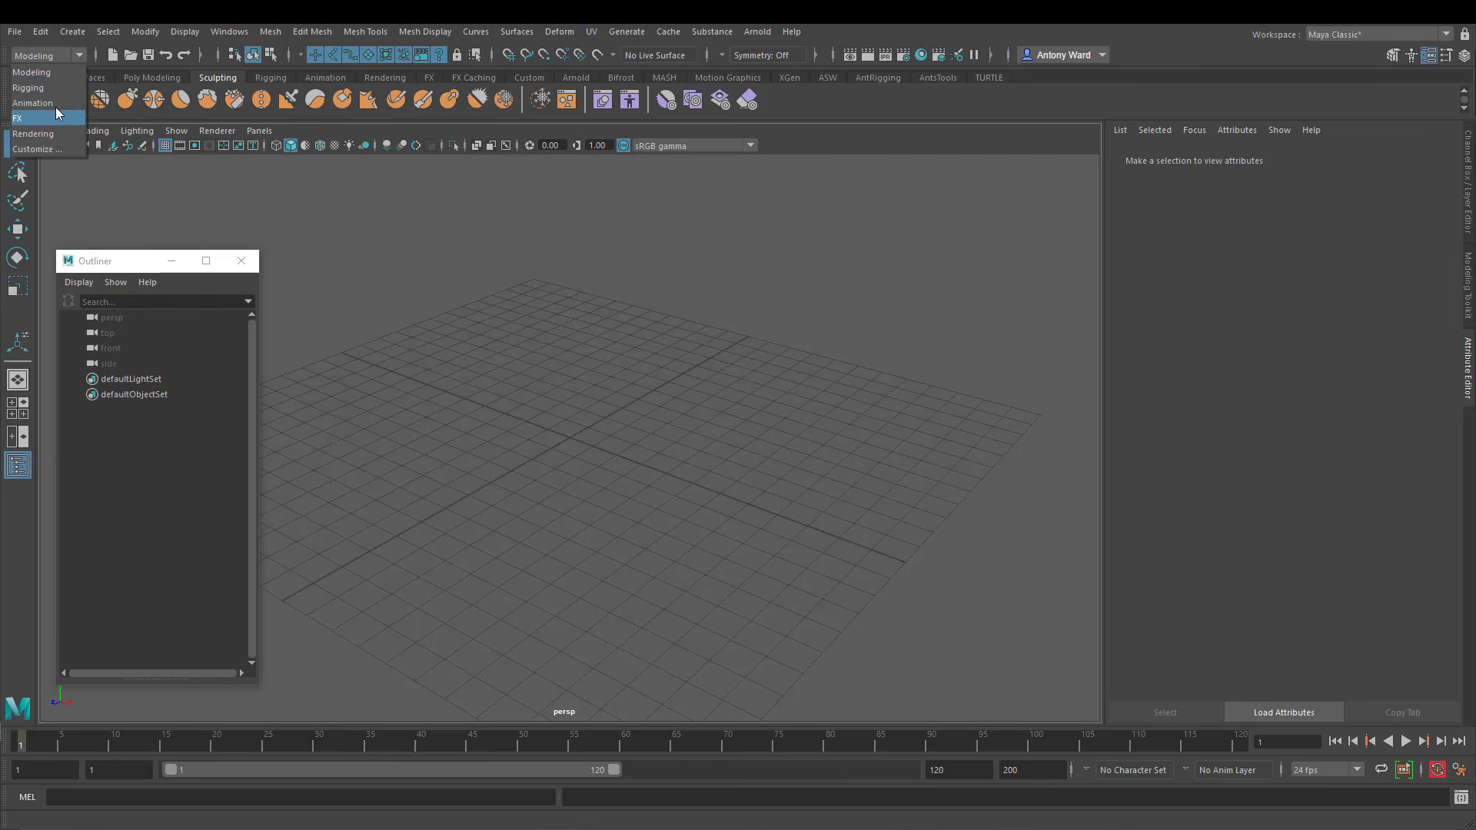
{"action": "left_click", "coordinate": [43, 86]}
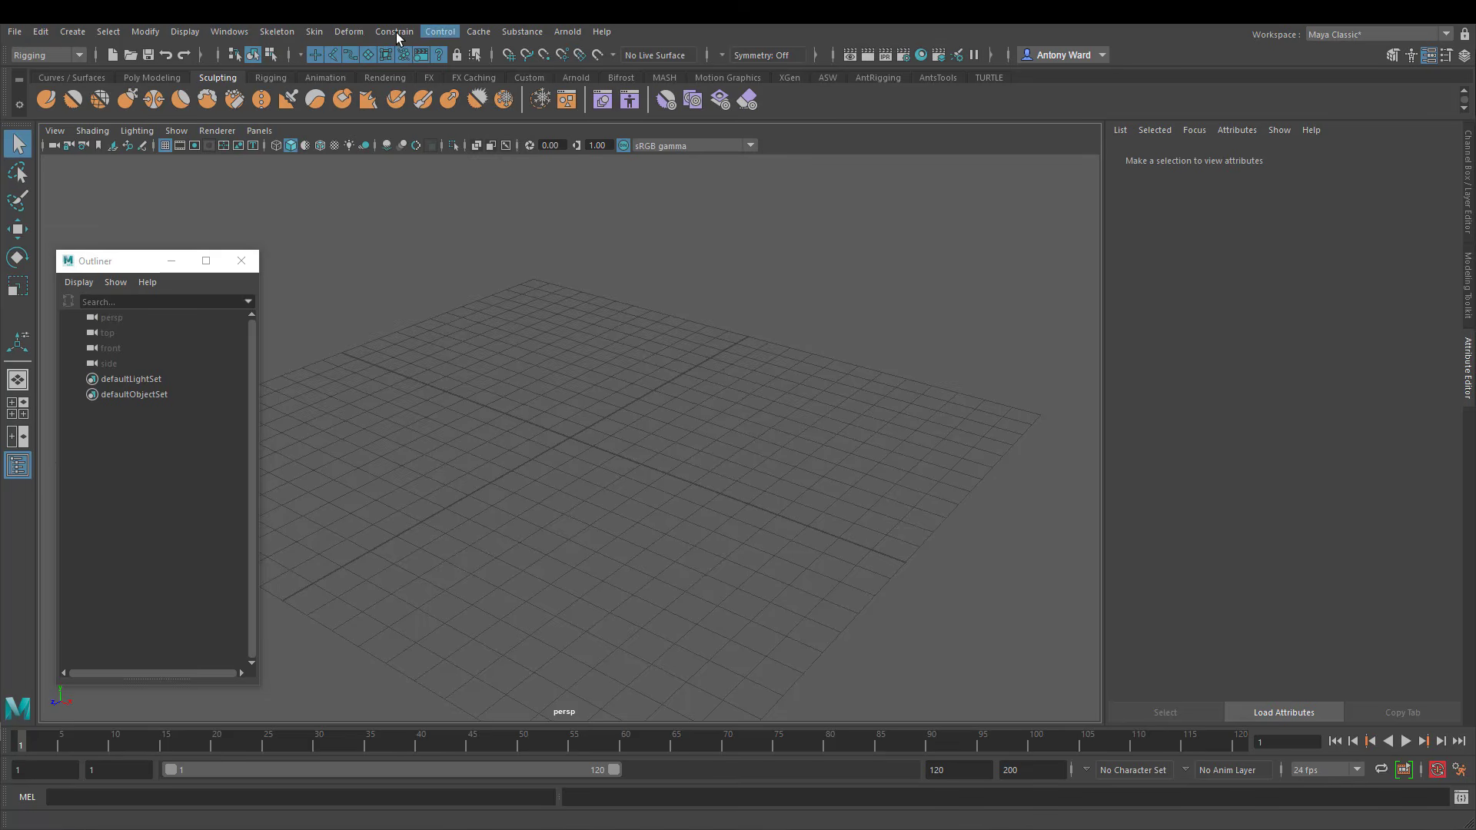
{"action": "left_click", "coordinate": [37, 56]}
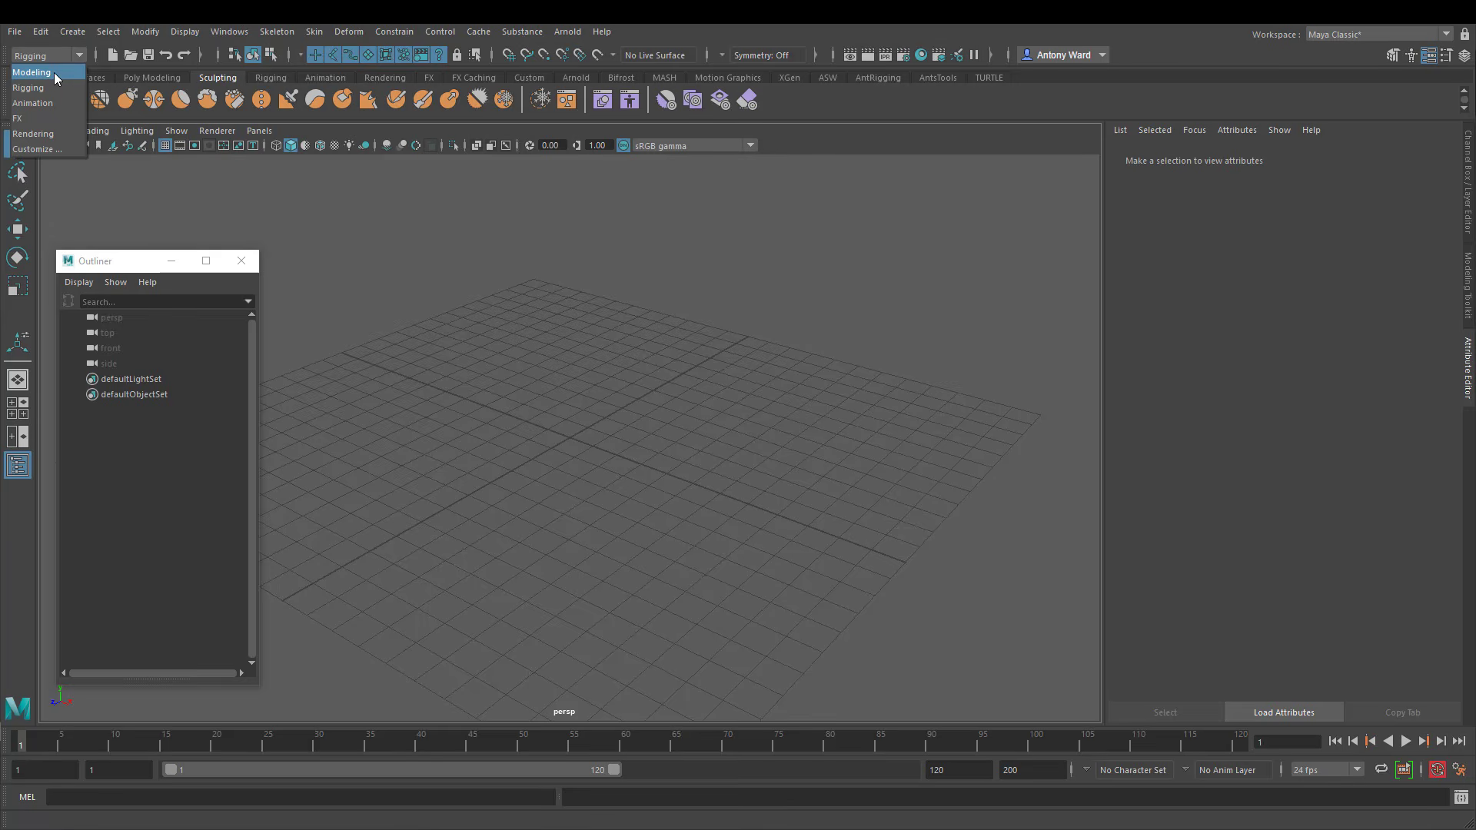
{"action": "left_click", "coordinate": [54, 72]}
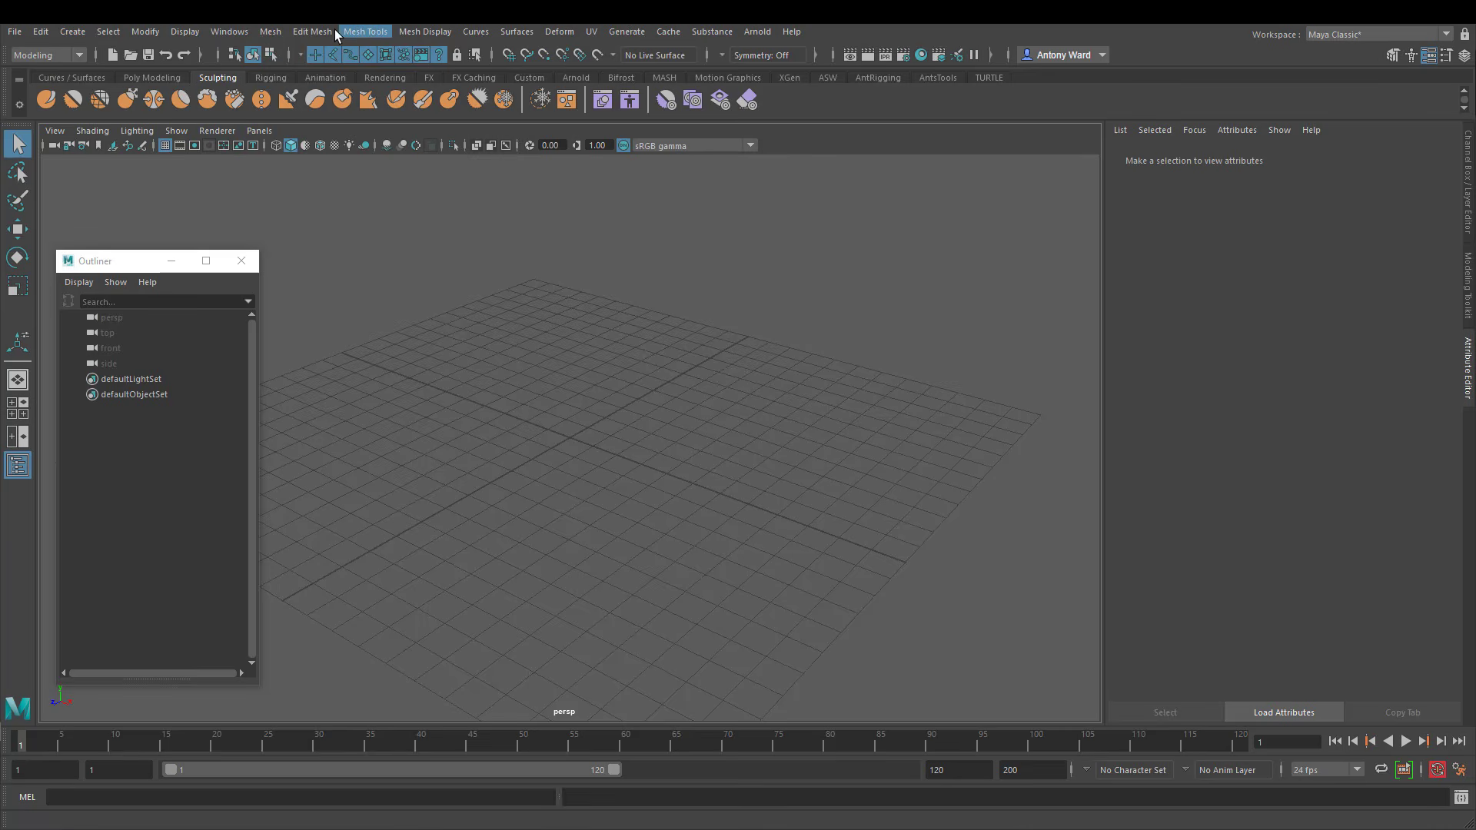
{"action": "left_click", "coordinate": [33, 58]}
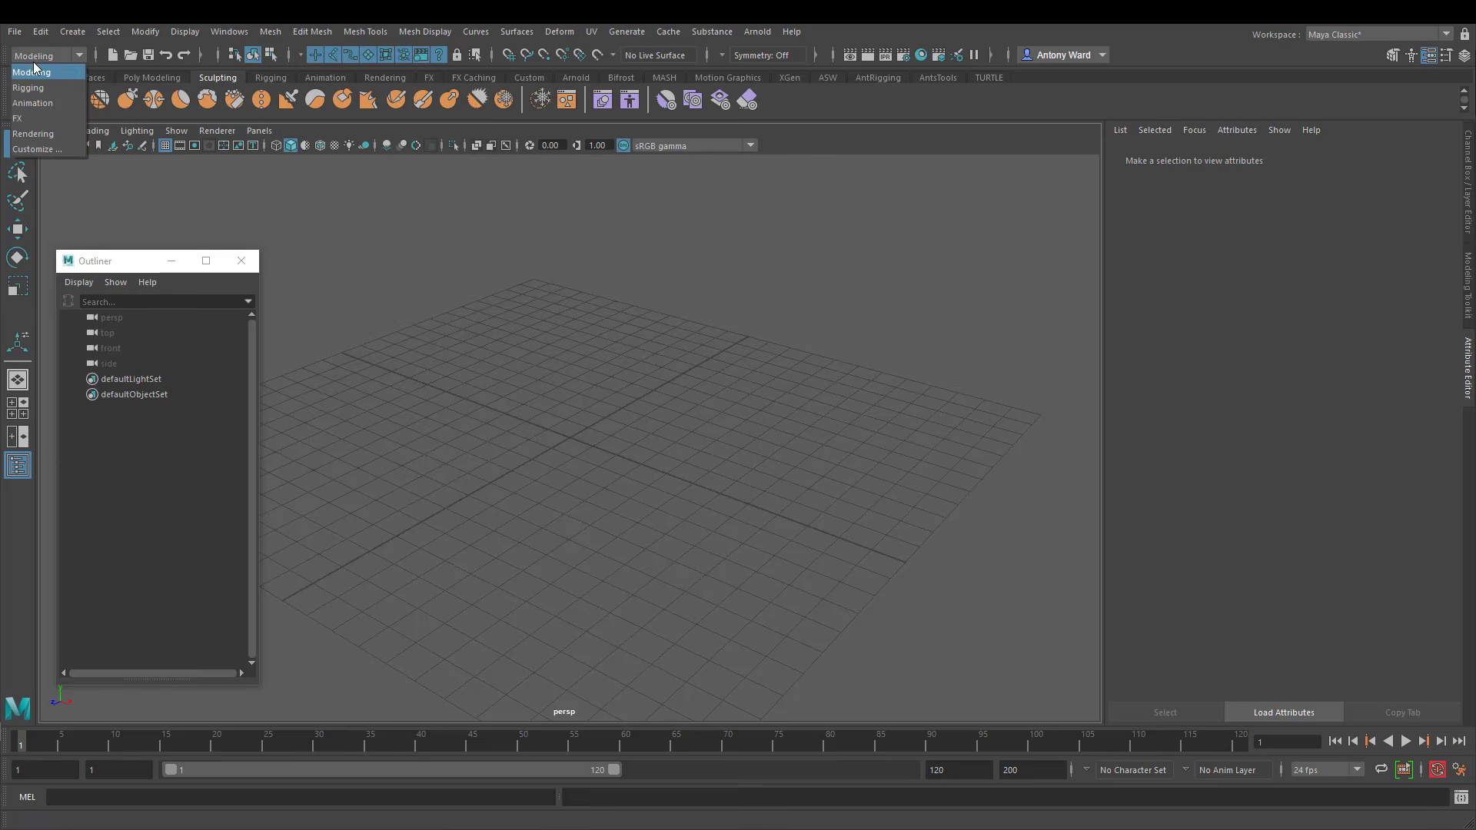
{"action": "left_click", "coordinate": [39, 90]}
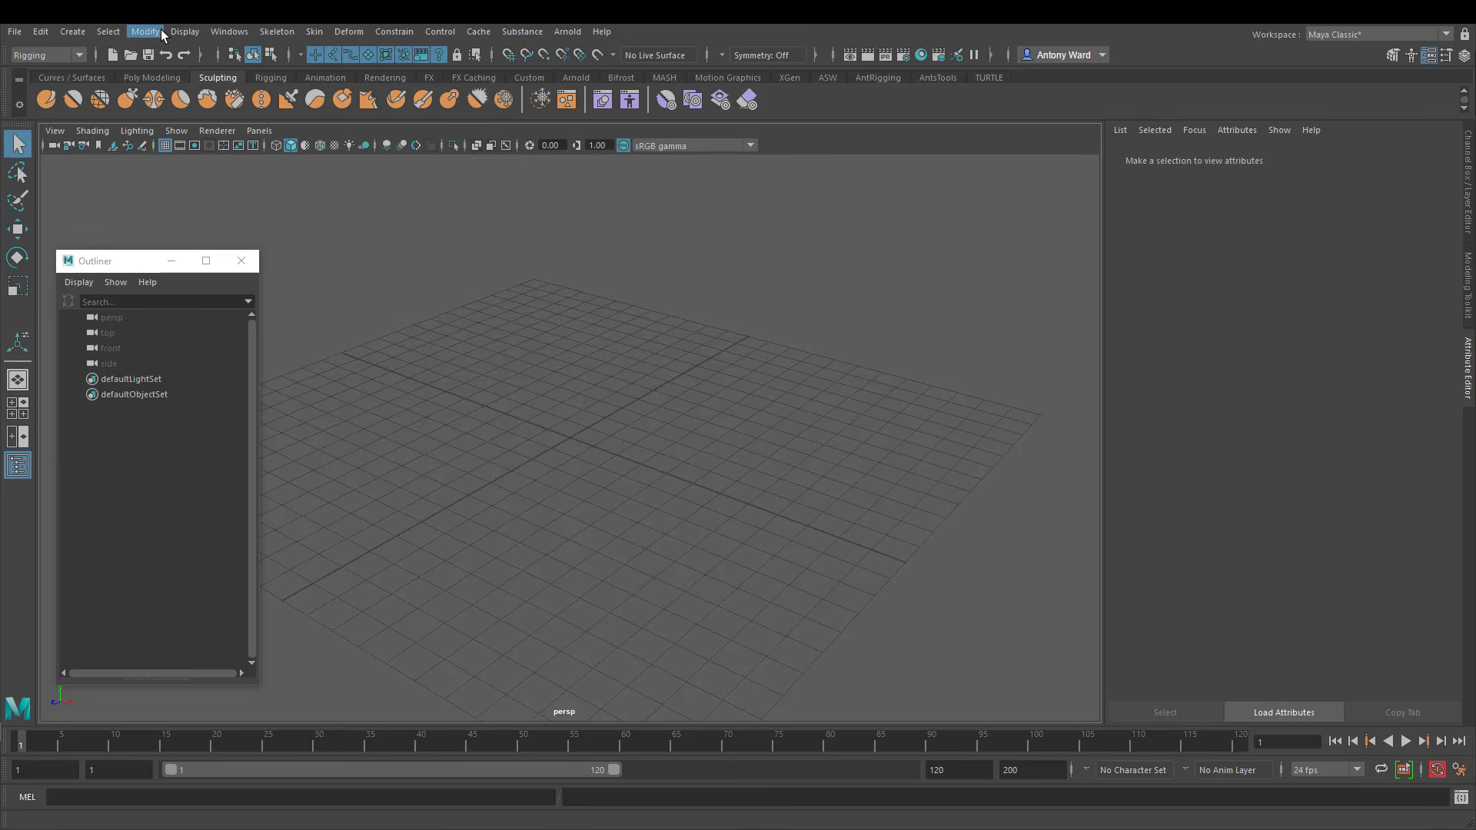
Start the Create Joints tool and place the first joint at the world origin, snapped to the grid
{"action": "left_click", "coordinate": [275, 32]}
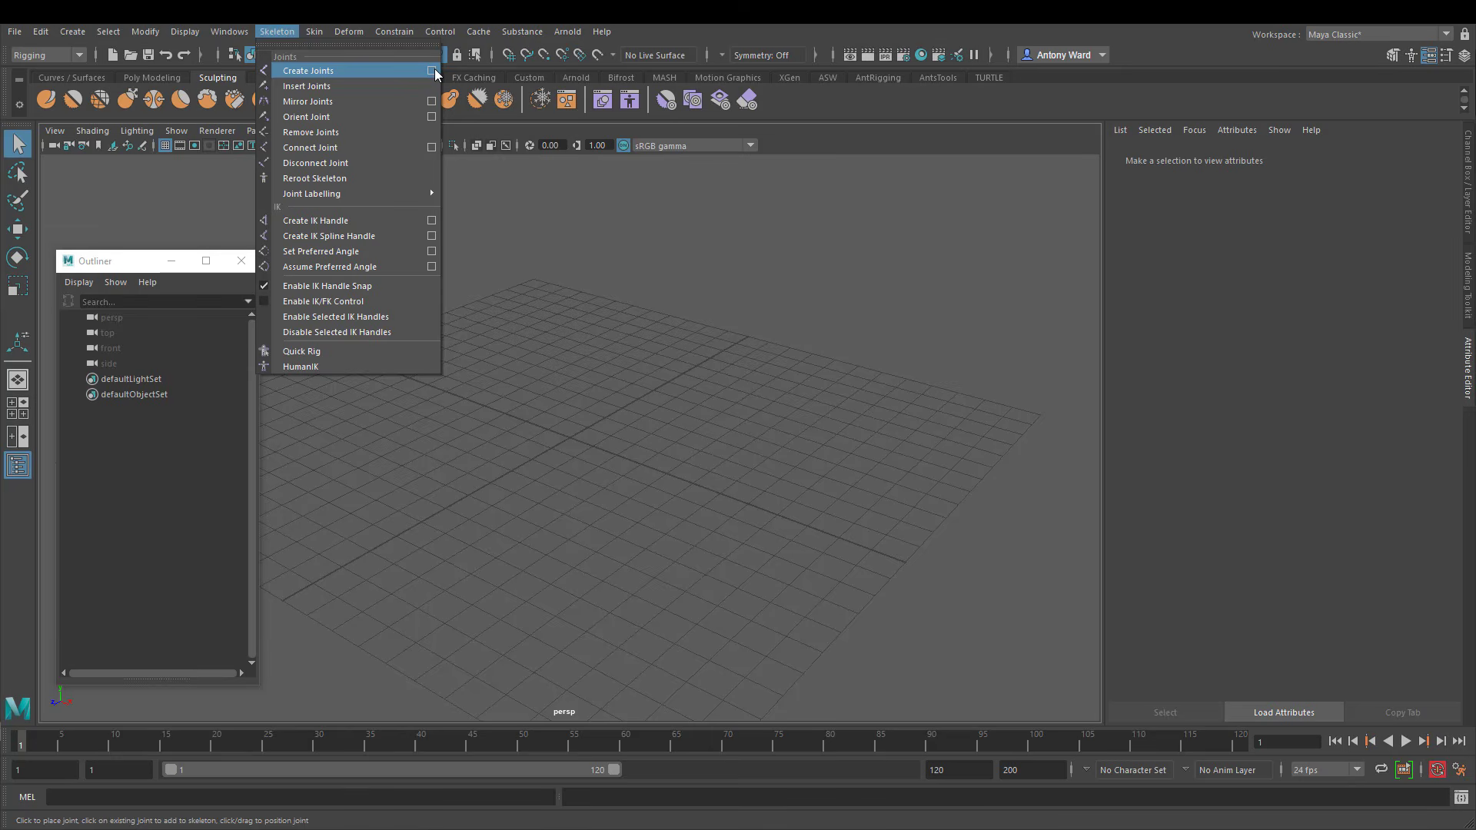
{"action": "left_click", "coordinate": [346, 70]}
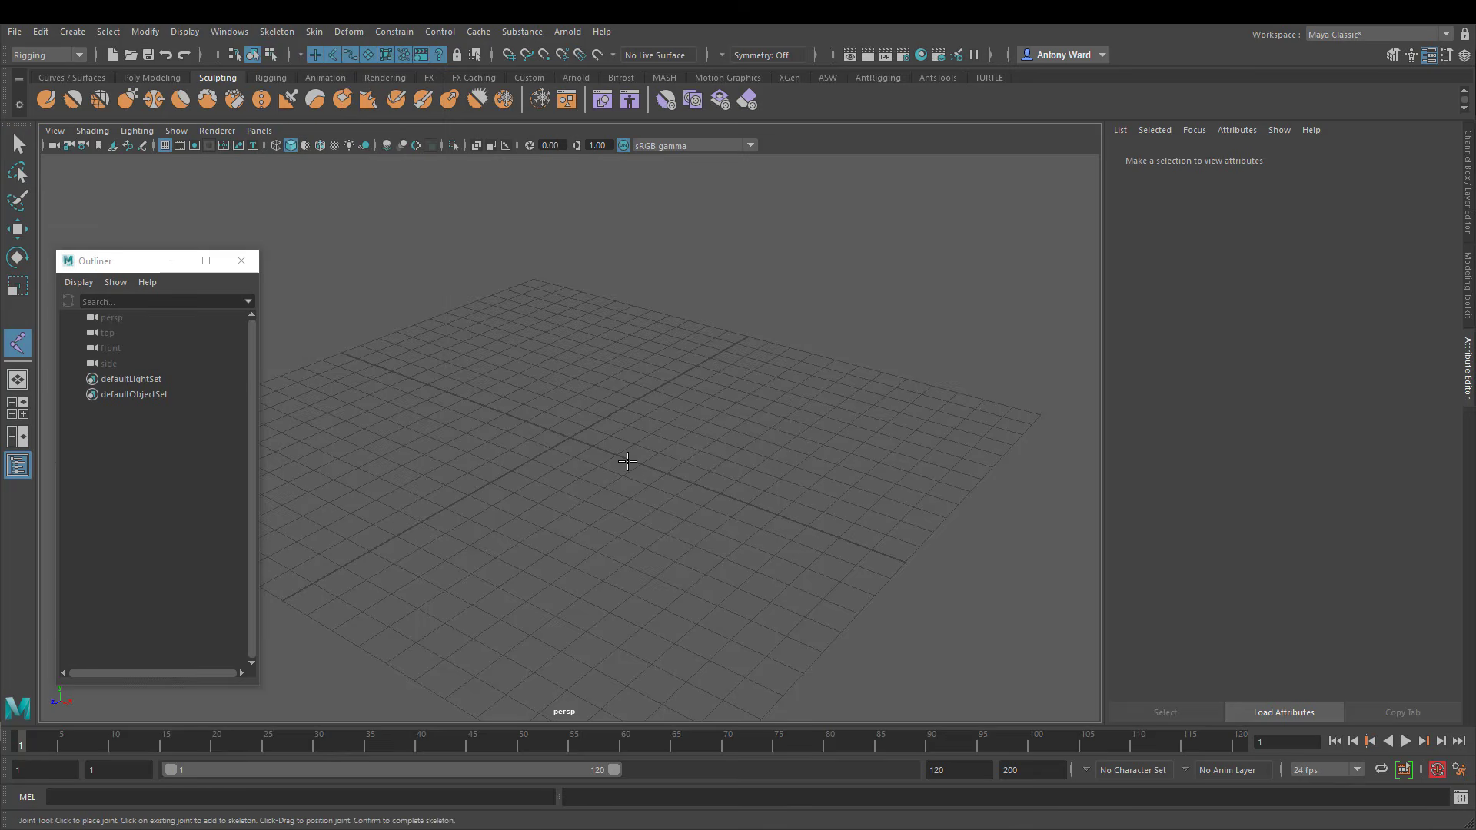
{"action": "left_click_drag", "start_coordinate": [577, 415], "coordinate": [570, 418], "text": "alt"}
{"action": "left_click_drag", "start_coordinate": [461, 422], "coordinate": [738, 405], "text": "alt"}
{"action": "left_click", "coordinate": [509, 59]}
{"action": "key", "text": "x"}
{"action": "left_click", "coordinate": [538, 437]}
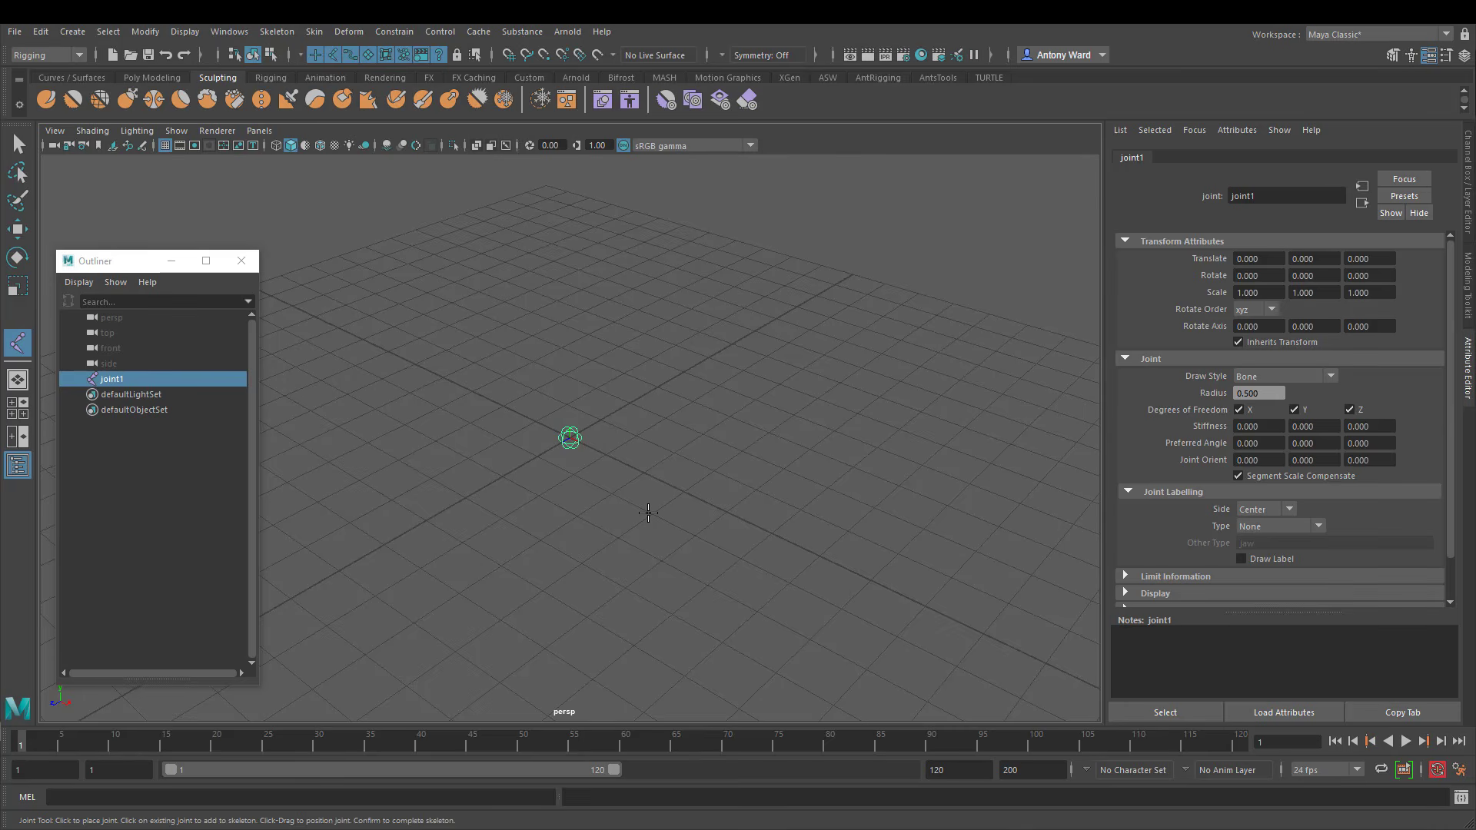
Extend the chain with four more joints snapped to grid points, curving away from the origin
{"action": "key", "text": "x"}
{"action": "left_click", "coordinate": [652, 514]}
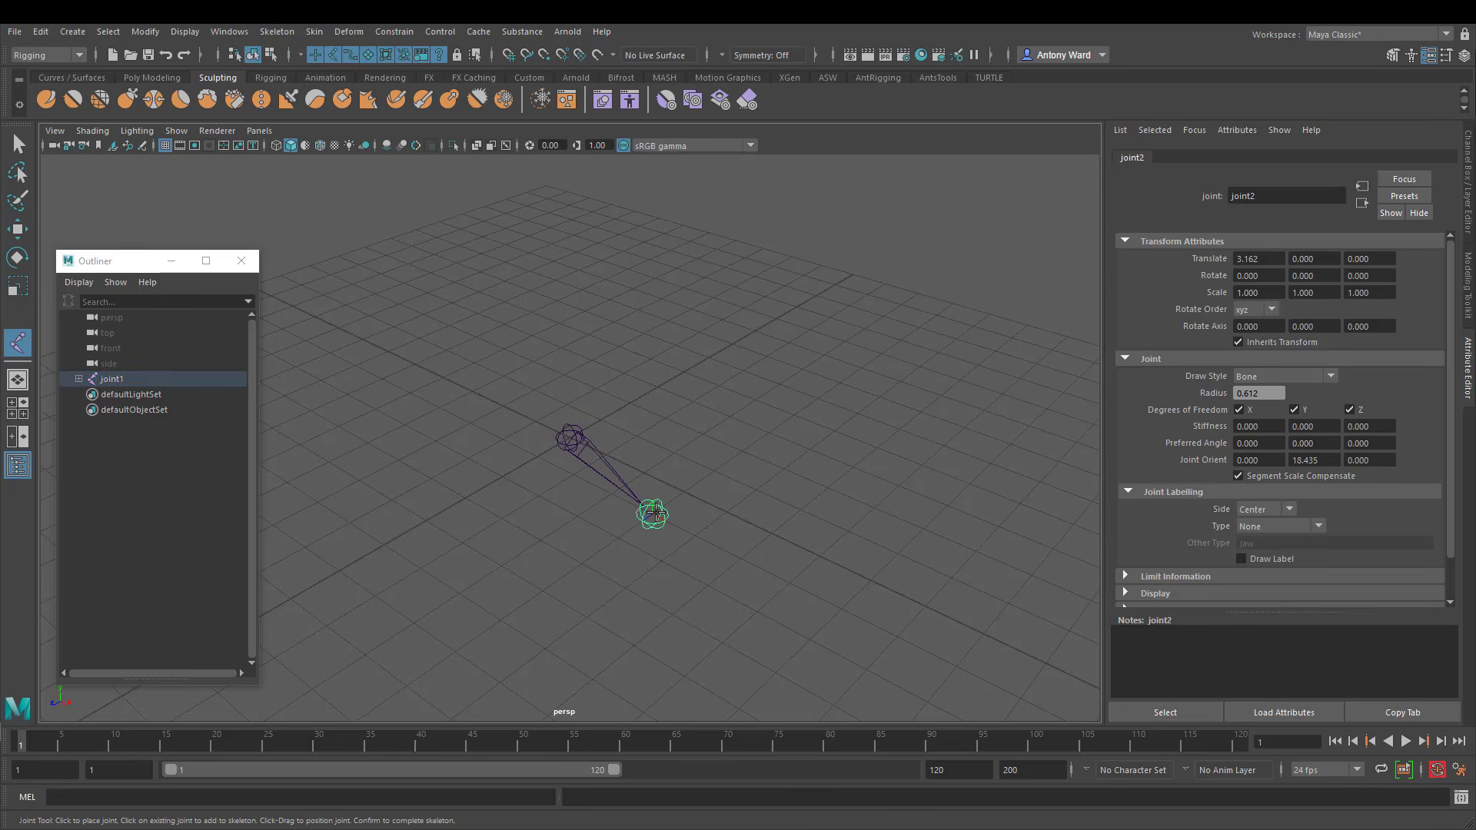
{"action": "key", "text": "x"}
{"action": "left_click", "coordinate": [782, 529]}
{"action": "left_click", "coordinate": [896, 506]}
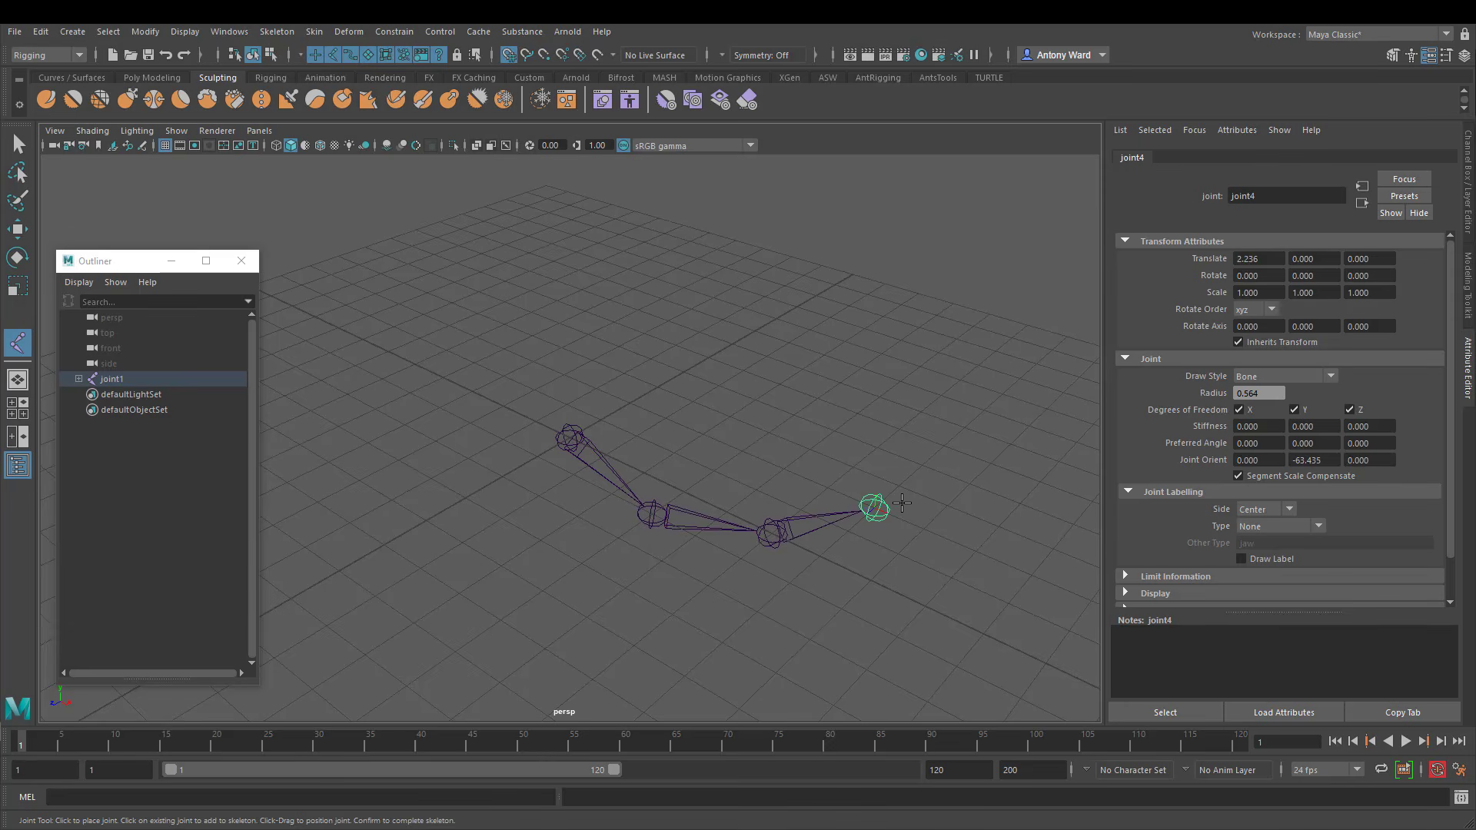
{"action": "left_click", "coordinate": [908, 427]}
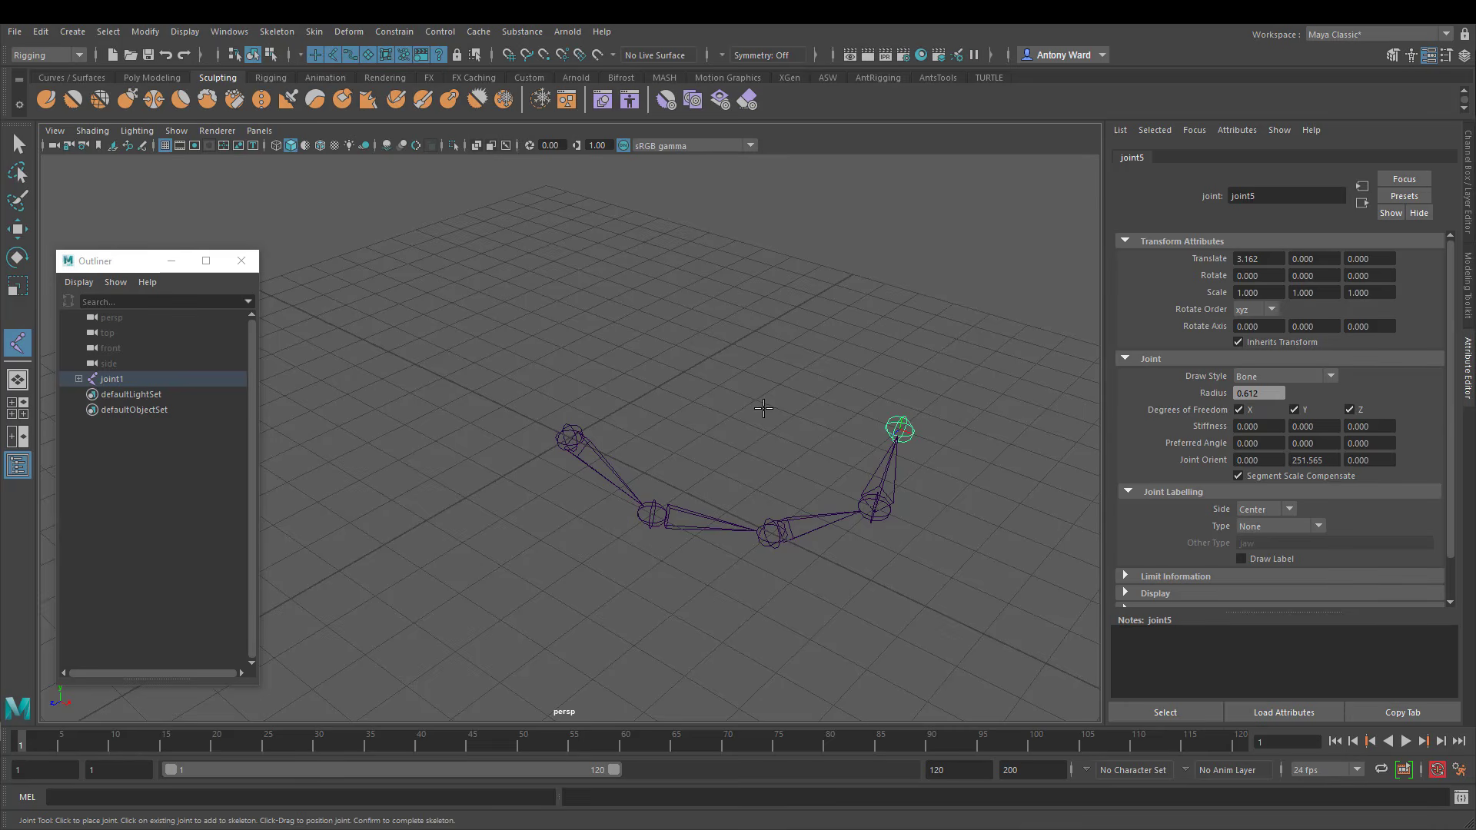
Continue the chain with nine freely placed joints winding back around the origin across the grid
{"action": "left_click", "coordinate": [798, 392]}
{"action": "left_click", "coordinate": [741, 423]}
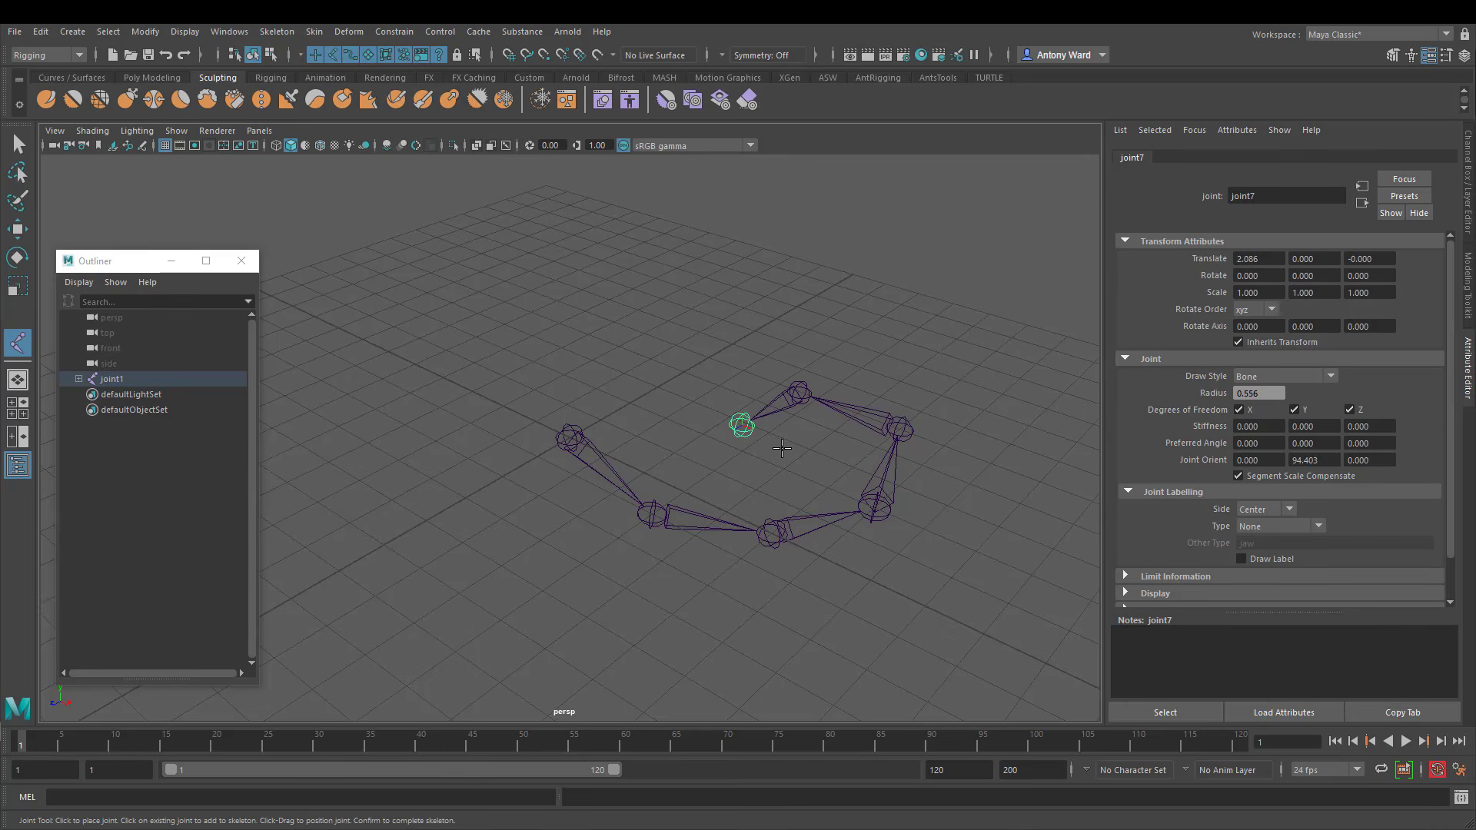
{"action": "left_click", "coordinate": [783, 449]}
{"action": "left_click", "coordinate": [671, 444]}
{"action": "left_click", "coordinate": [583, 328]}
{"action": "left_click", "coordinate": [486, 273]}
{"action": "left_click", "coordinate": [368, 414]}
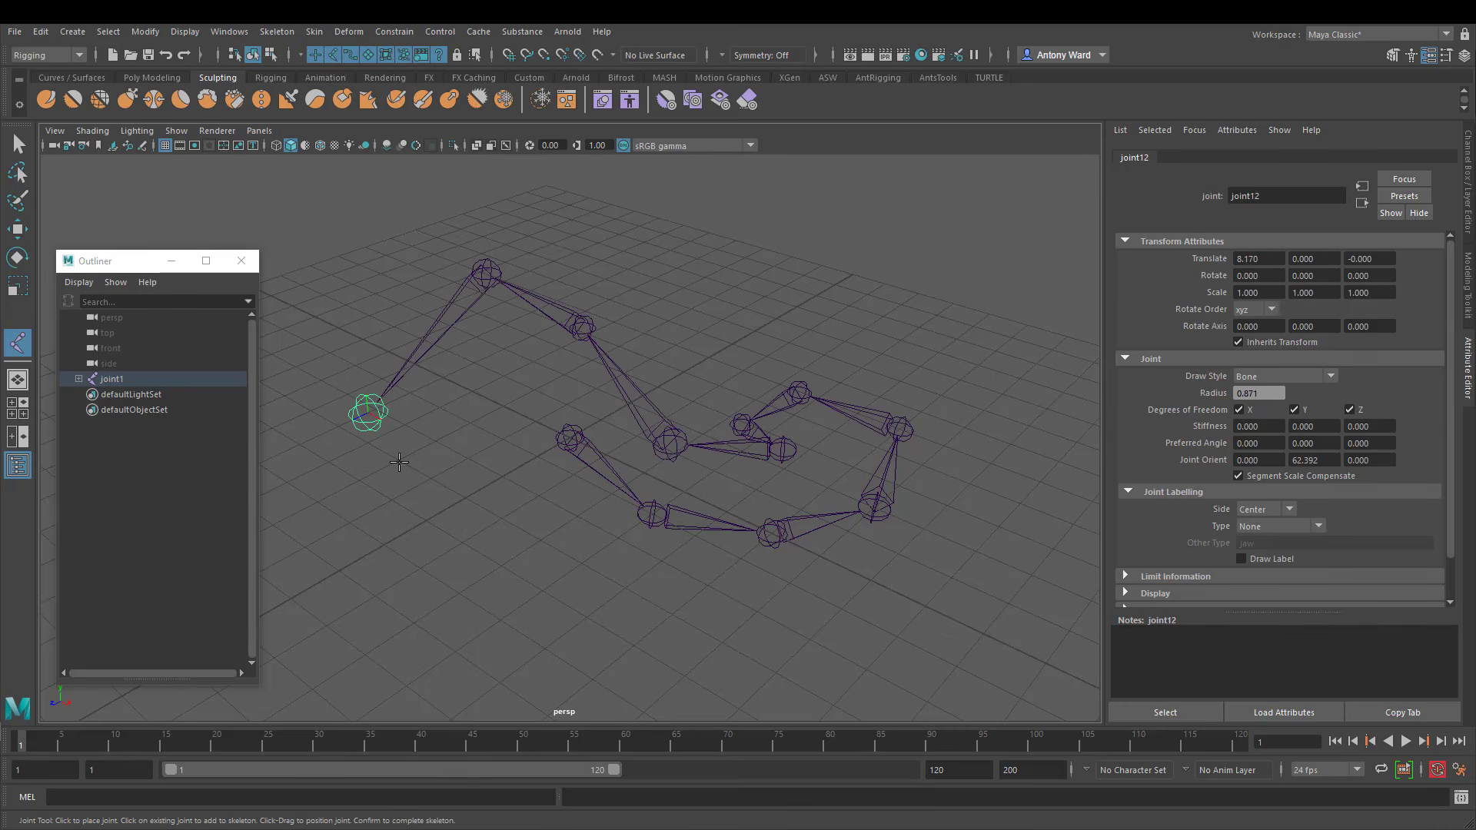
{"action": "left_click", "coordinate": [478, 520]}
{"action": "left_click", "coordinate": [629, 614]}
Finish the joint chain and delete the whole skeleton from the scene
{"action": "mouse_move", "coordinate": [873, 505]}
{"action": "left_mouse_down", "text": "alt"}
{"action": "mouse_move", "coordinate": [932, 461]}
{"action": "mouse_move", "coordinate": [852, 495]}
{"action": "left_mouse_up", "text": "alt"}
{"action": "key", "text": "Return"}
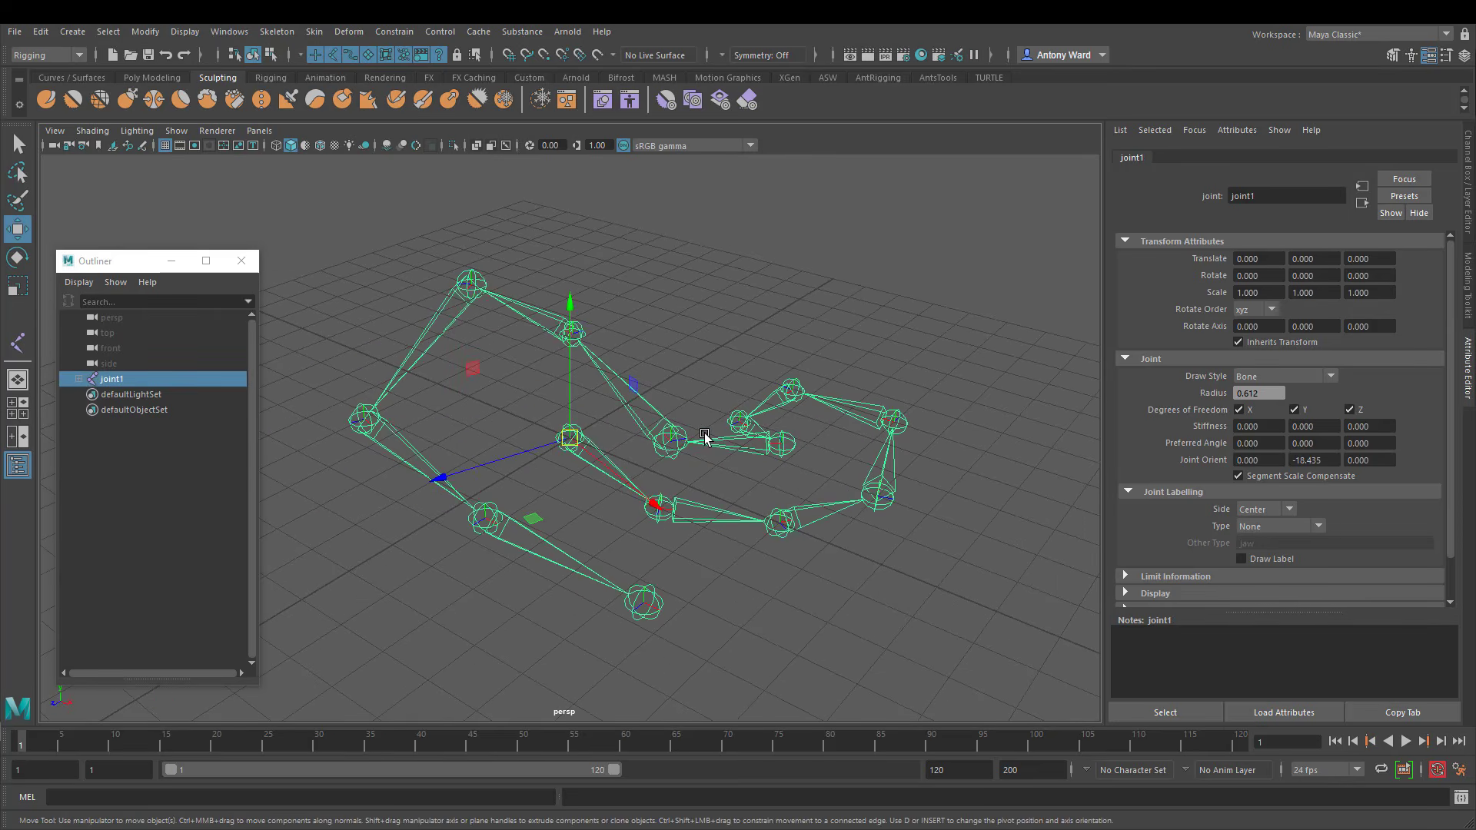
{"action": "key", "text": "Delete"}
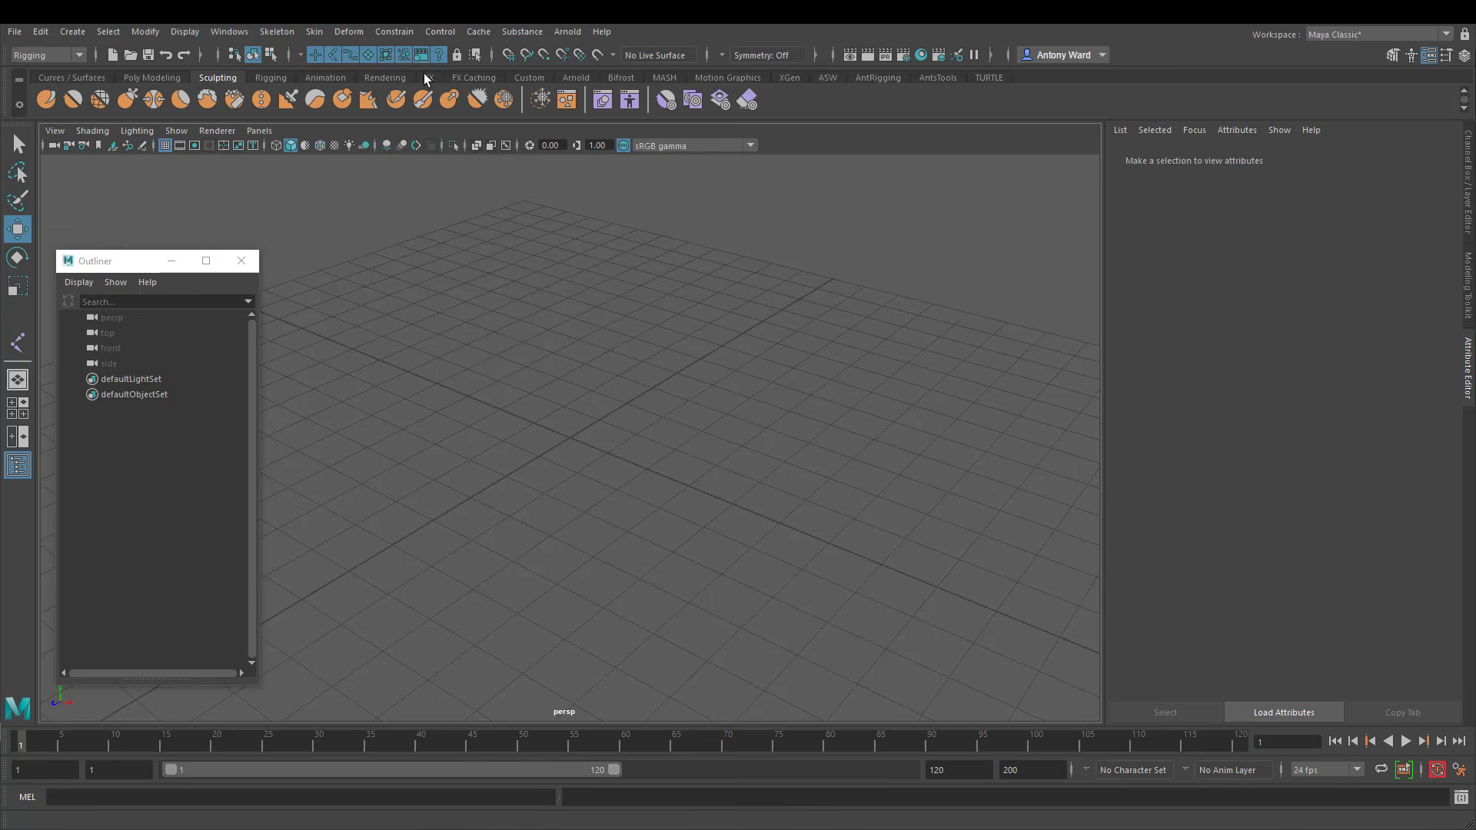
Open the Joint Tool's settings and set Symmetry to X-Axis
{"action": "left_click", "coordinate": [270, 77]}
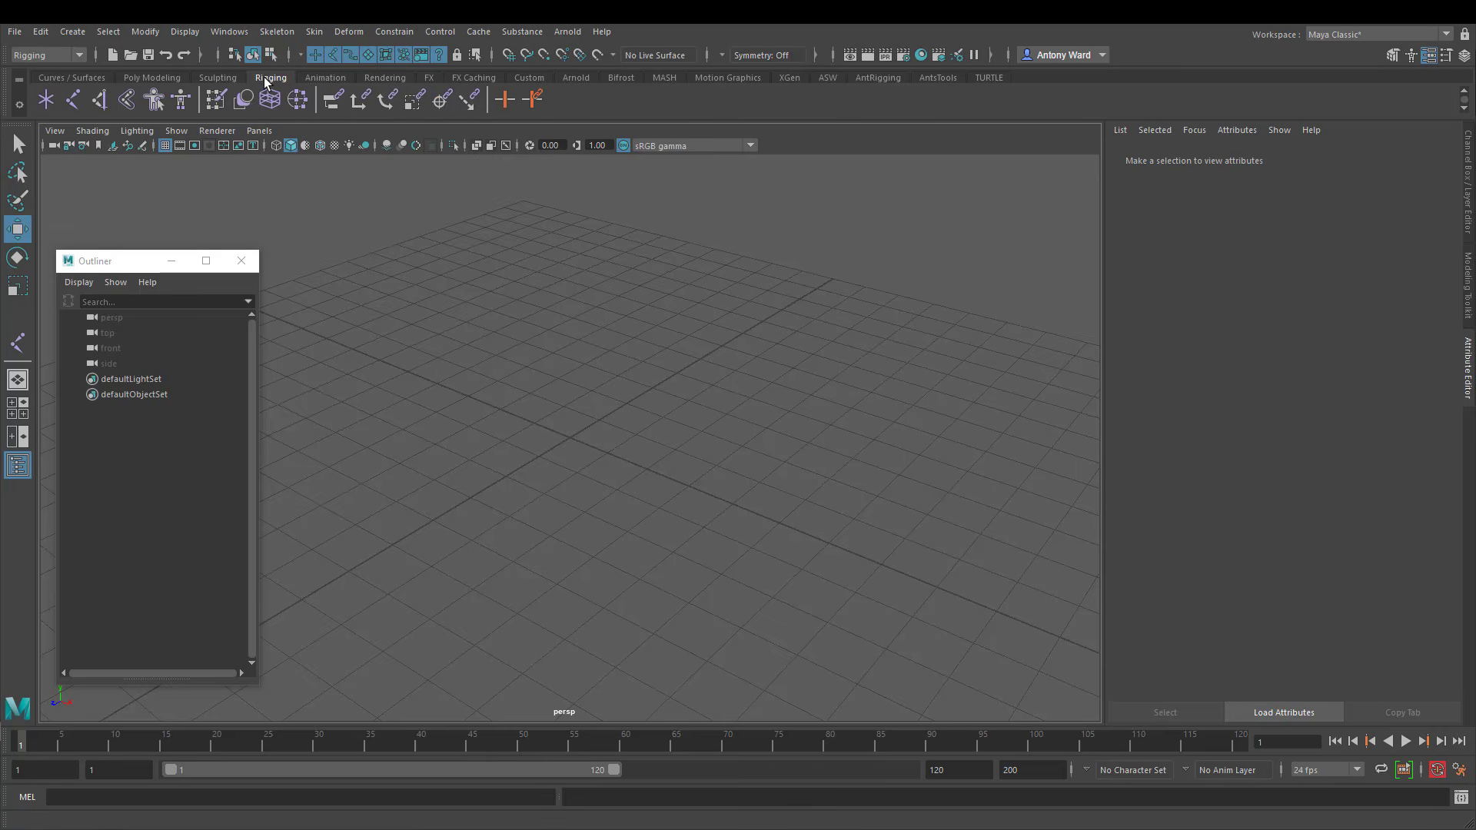
{"action": "double_click", "coordinate": [73, 100]}
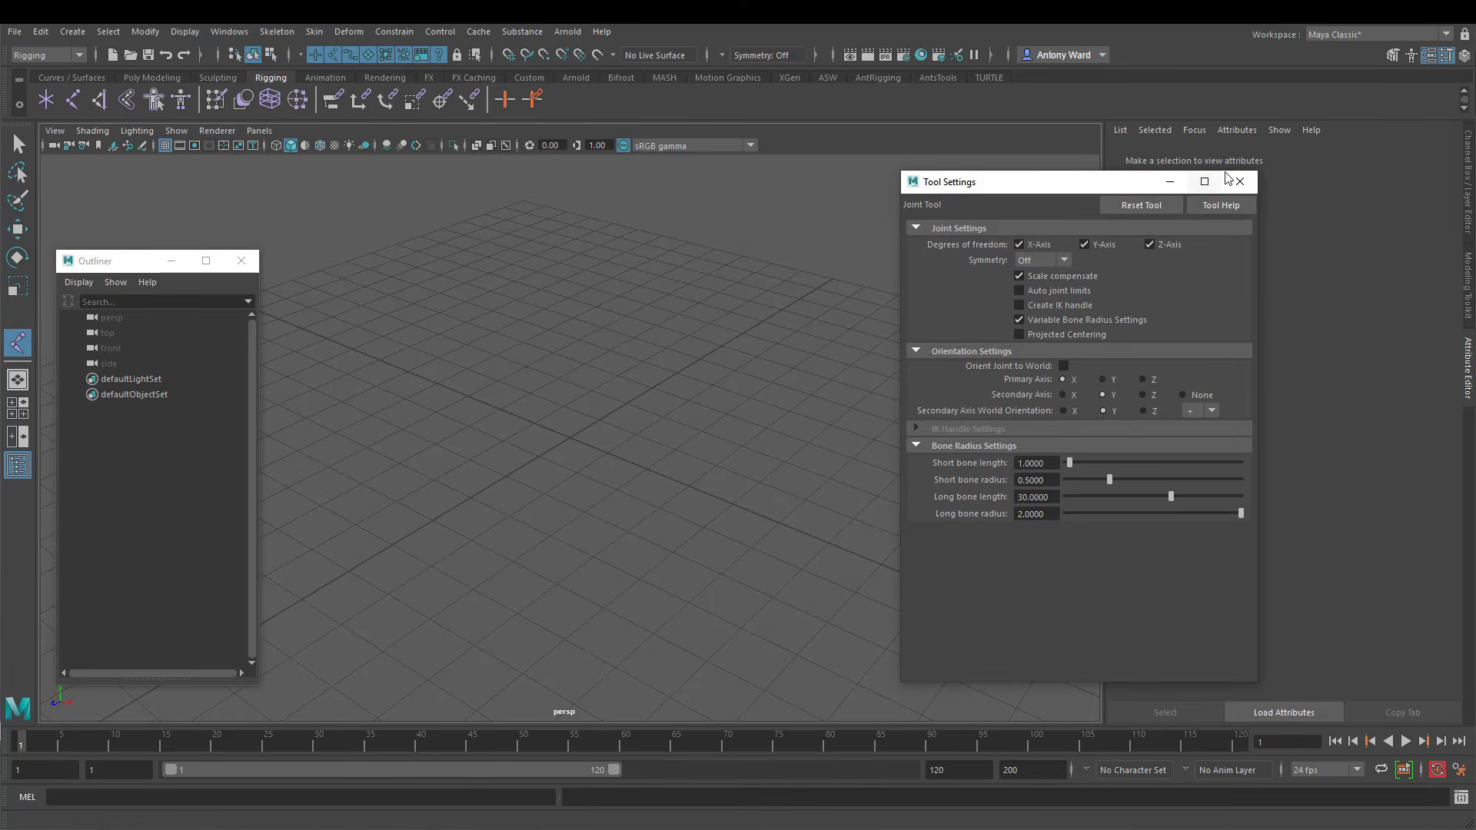
{"action": "left_click_drag", "start_coordinate": [1047, 181], "coordinate": [879, 185]}
{"action": "mouse_move", "coordinate": [458, 395]}
{"action": "left_mouse_down", "text": "alt"}
{"action": "mouse_move", "coordinate": [415, 402]}
{"action": "mouse_move", "coordinate": [478, 402]}
{"action": "left_mouse_up", "text": "alt"}
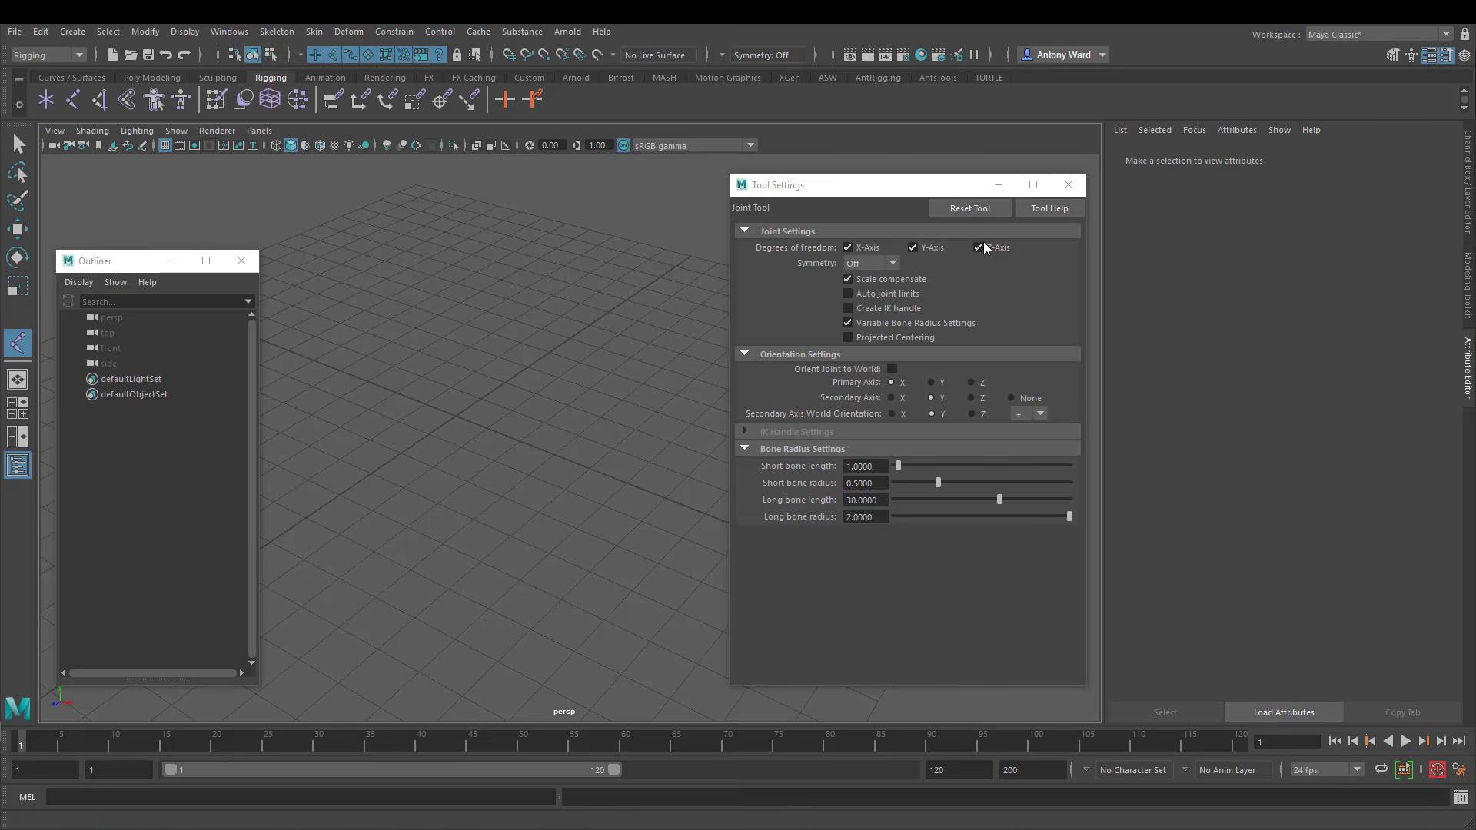
{"action": "left_click", "coordinate": [745, 449]}
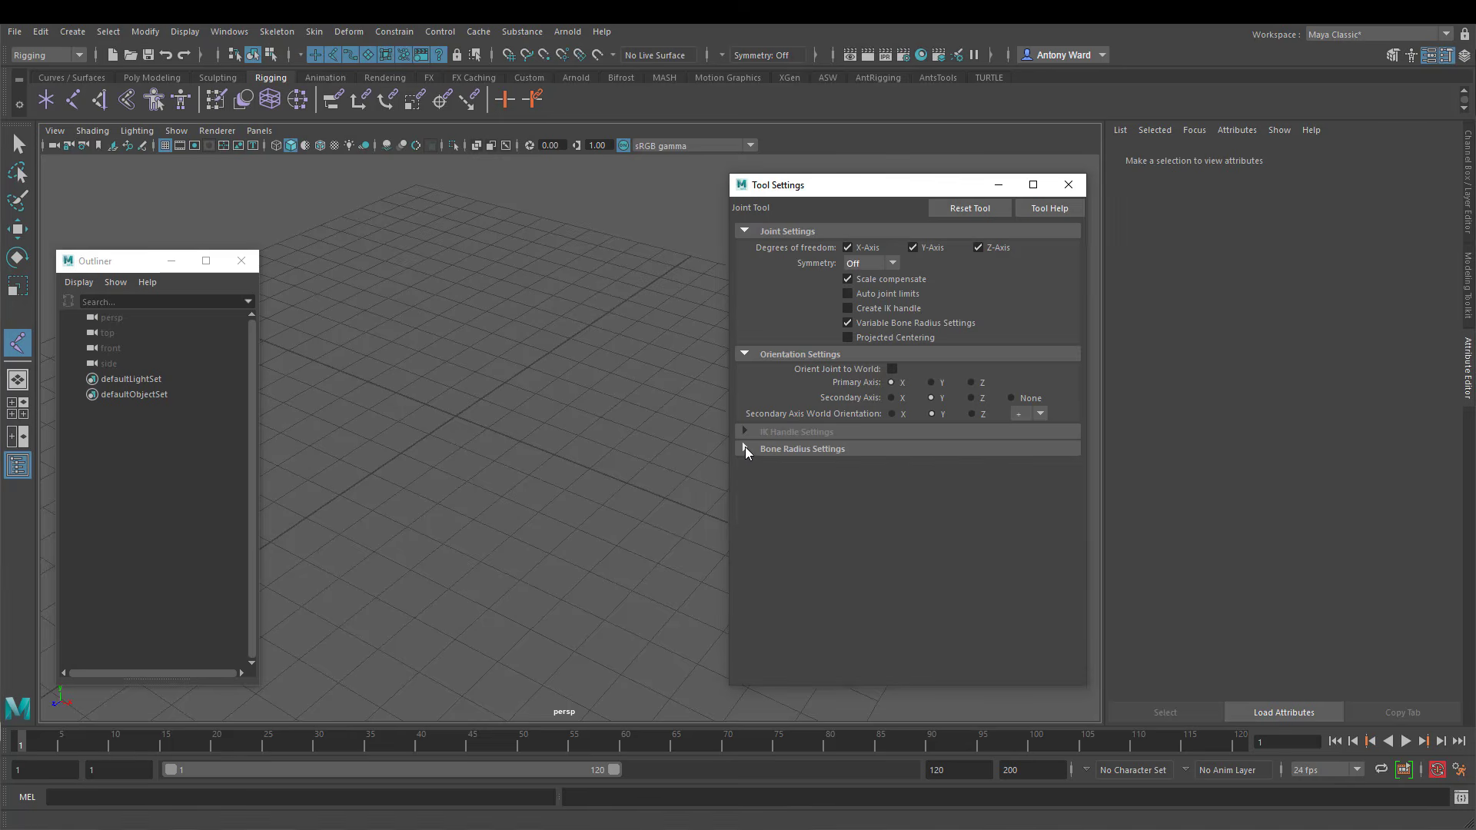
{"action": "left_click", "coordinate": [745, 355]}
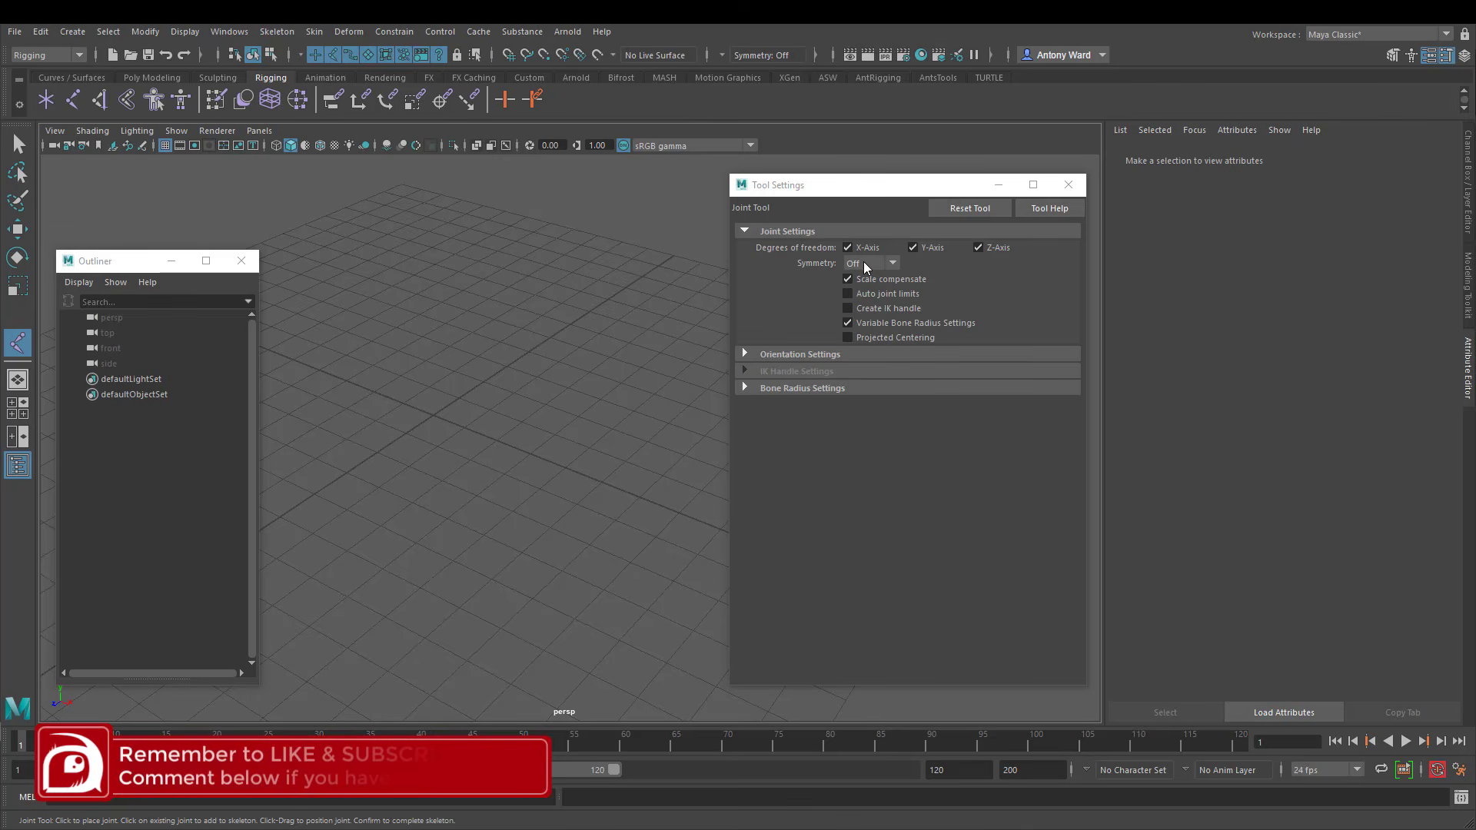
{"action": "left_click", "coordinate": [864, 265]}
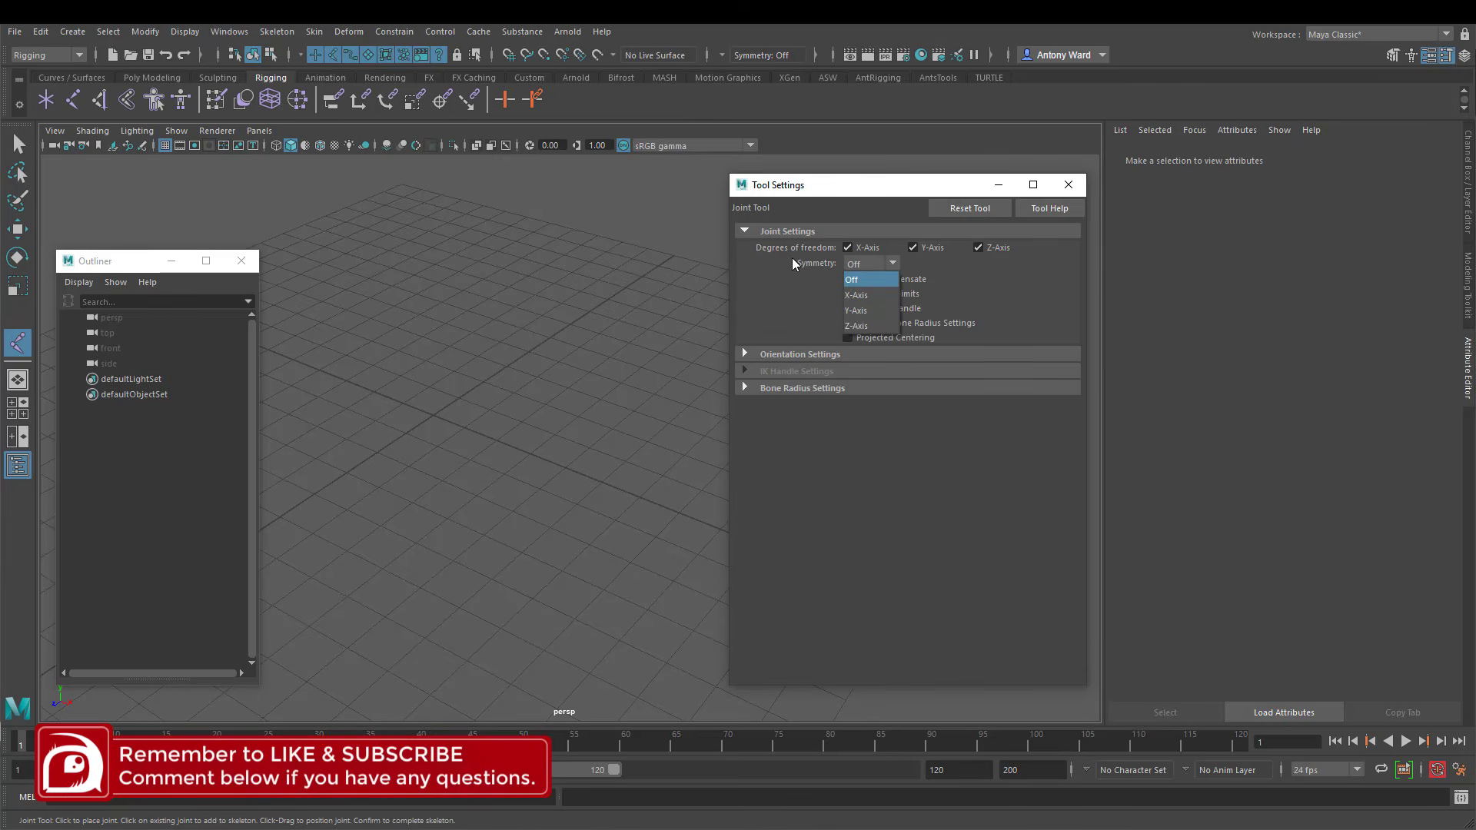
{"action": "left_click", "coordinate": [855, 295]}
Draw a grid-snapped chain of four joints with symmetry, starting at X 2, with bones about 3.16, 3.16 and 2 units long
{"action": "left_click_drag", "start_coordinate": [517, 465], "coordinate": [505, 437], "text": "alt"}
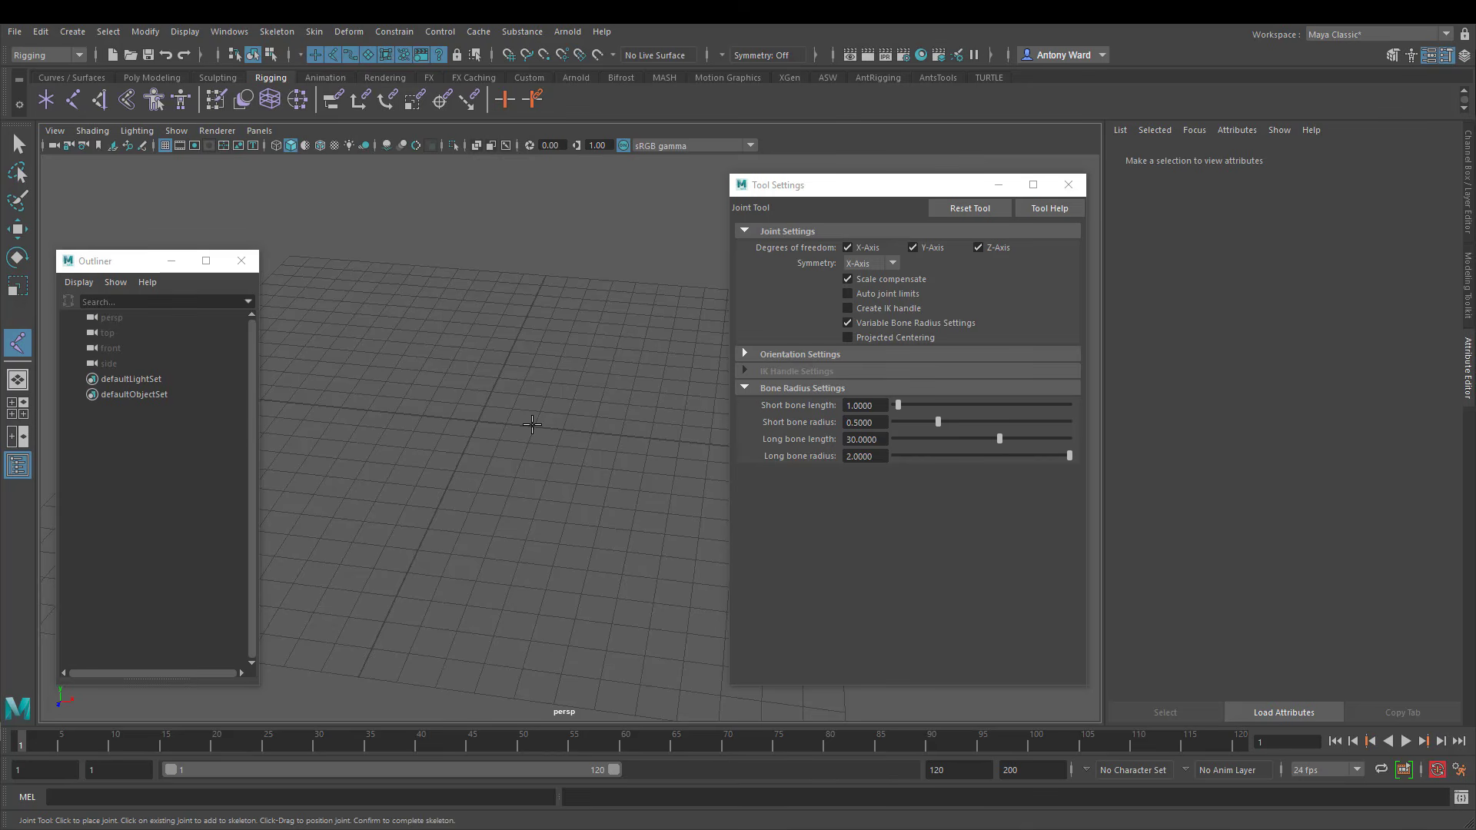
{"action": "key", "text": "x"}
{"action": "left_click", "coordinate": [534, 424]}
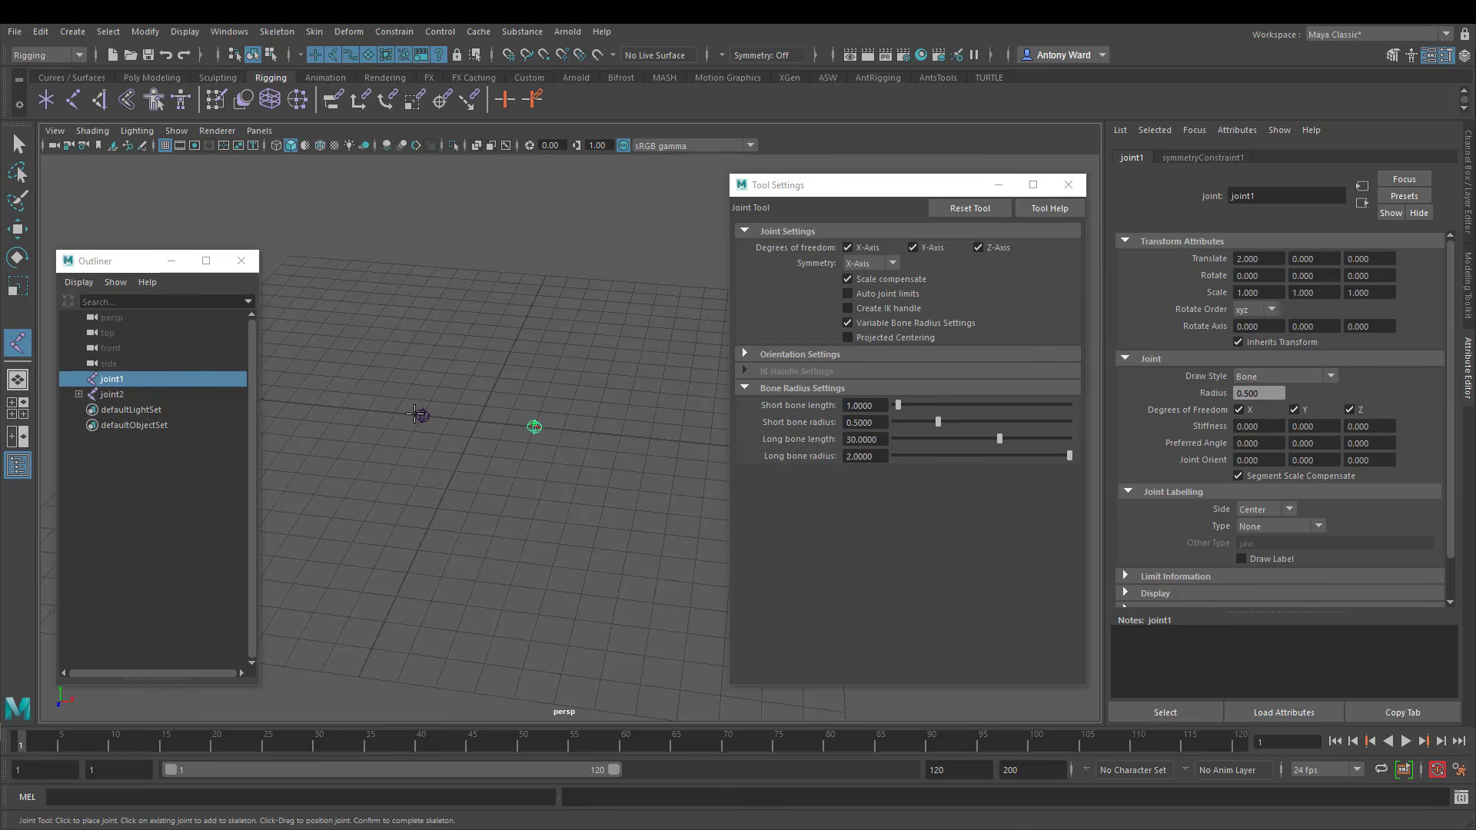
{"action": "left_click_drag", "start_coordinate": [415, 416], "coordinate": [588, 461], "text": "alt"}
{"action": "key", "text": "x"}
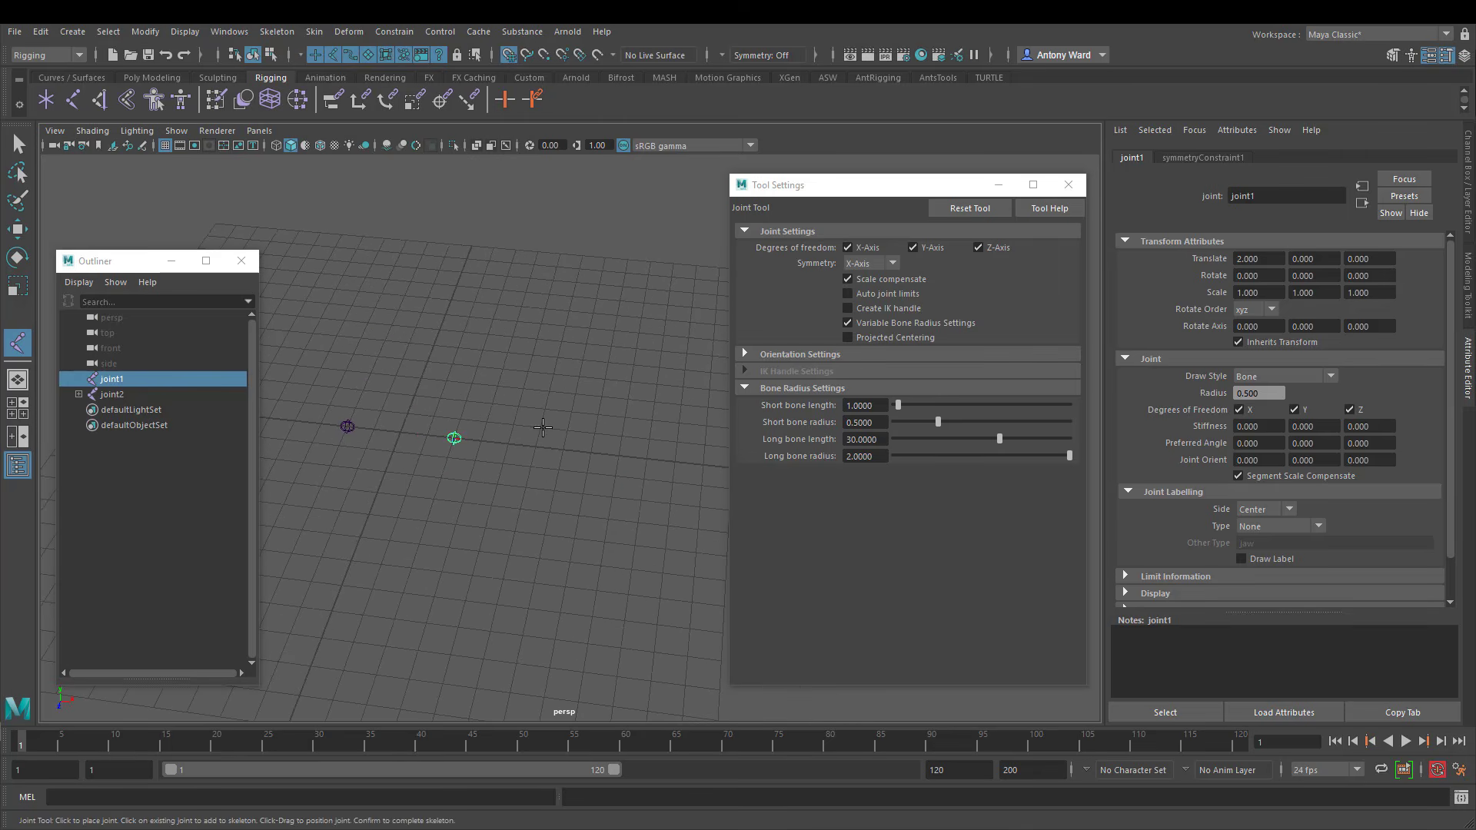
{"action": "left_click", "coordinate": [543, 428]}
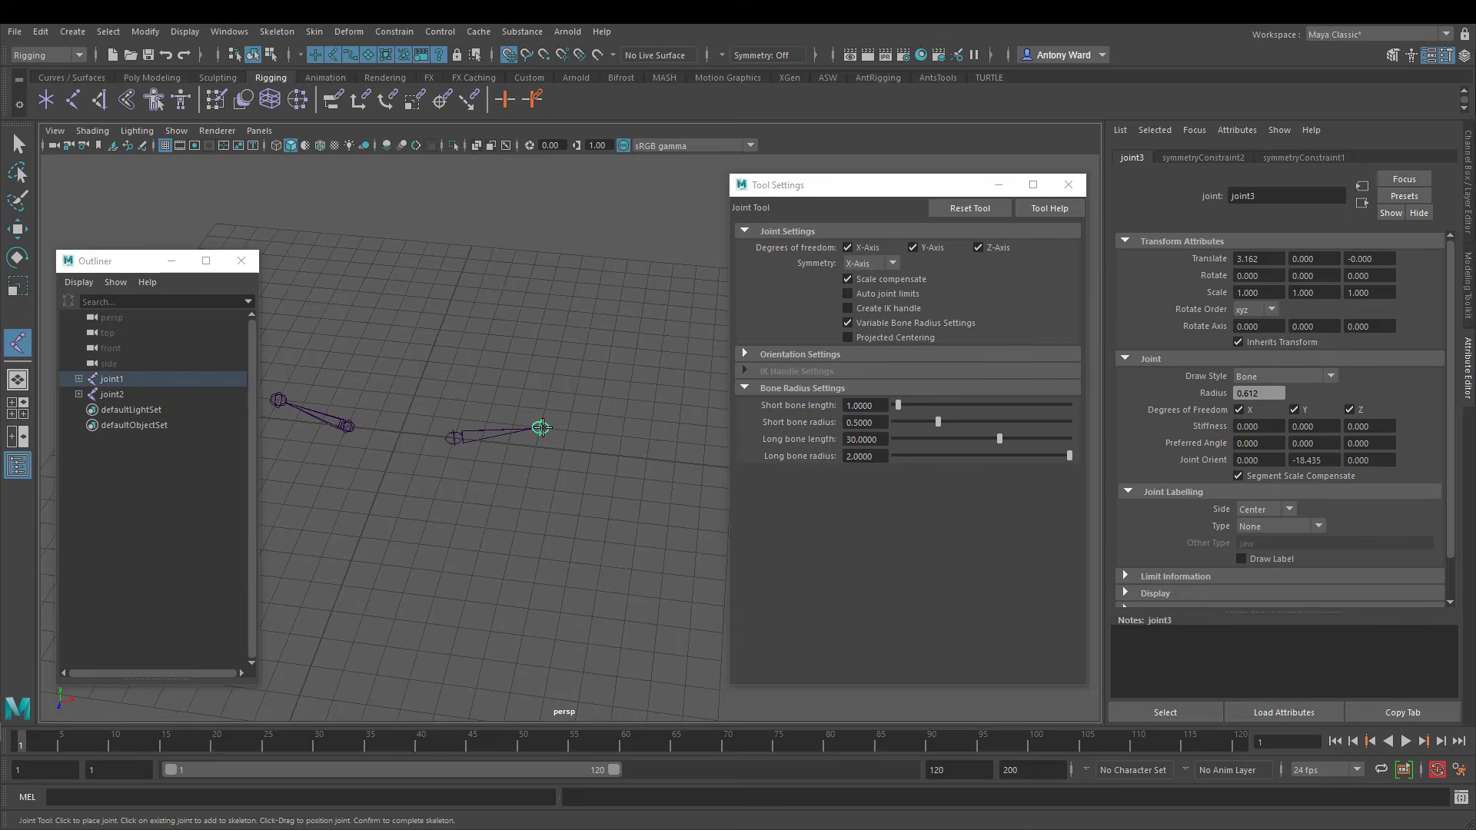
{"action": "left_click", "coordinate": [620, 456]}
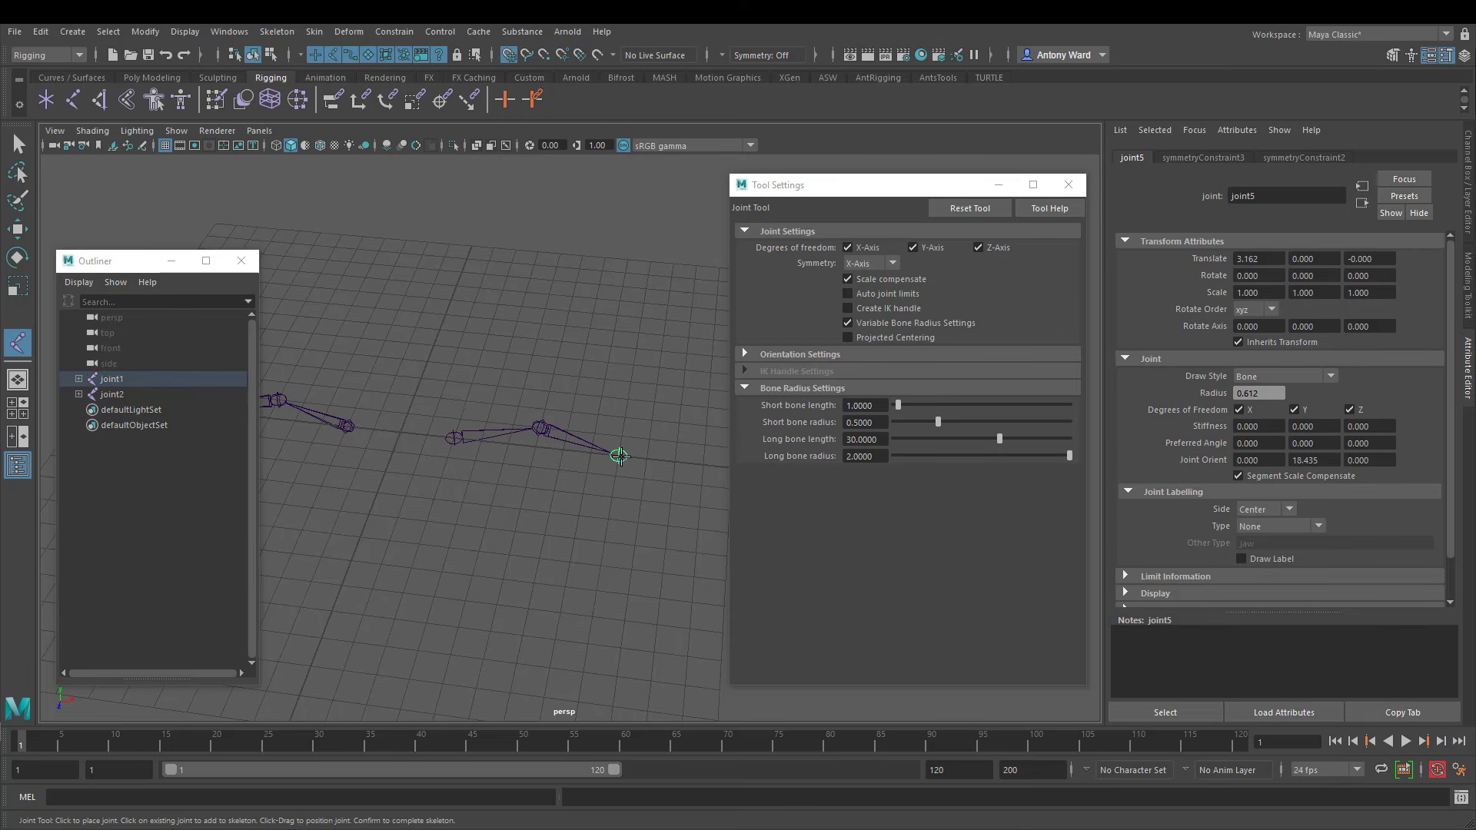
{"action": "left_click", "coordinate": [676, 461]}
{"action": "right_click_drag", "start_coordinate": [515, 471], "coordinate": [622, 455], "text": "alt"}
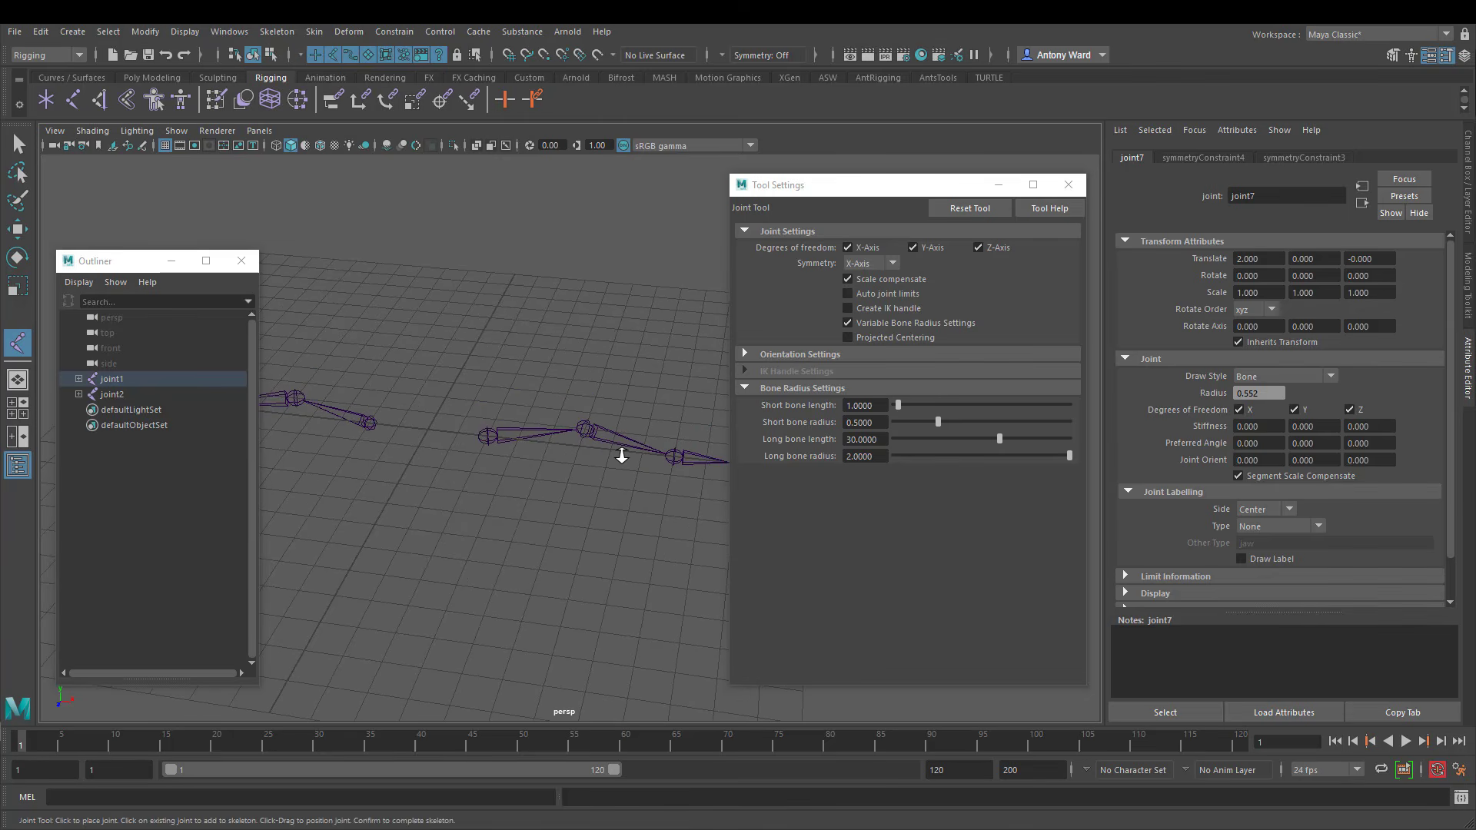
{"action": "key", "text": "Return"}
Move the root joint of the positive-X chain up to about Y 1.724
{"action": "key", "text": "w"}
{"action": "left_click_drag", "start_coordinate": [494, 487], "coordinate": [551, 418], "text": "alt"}
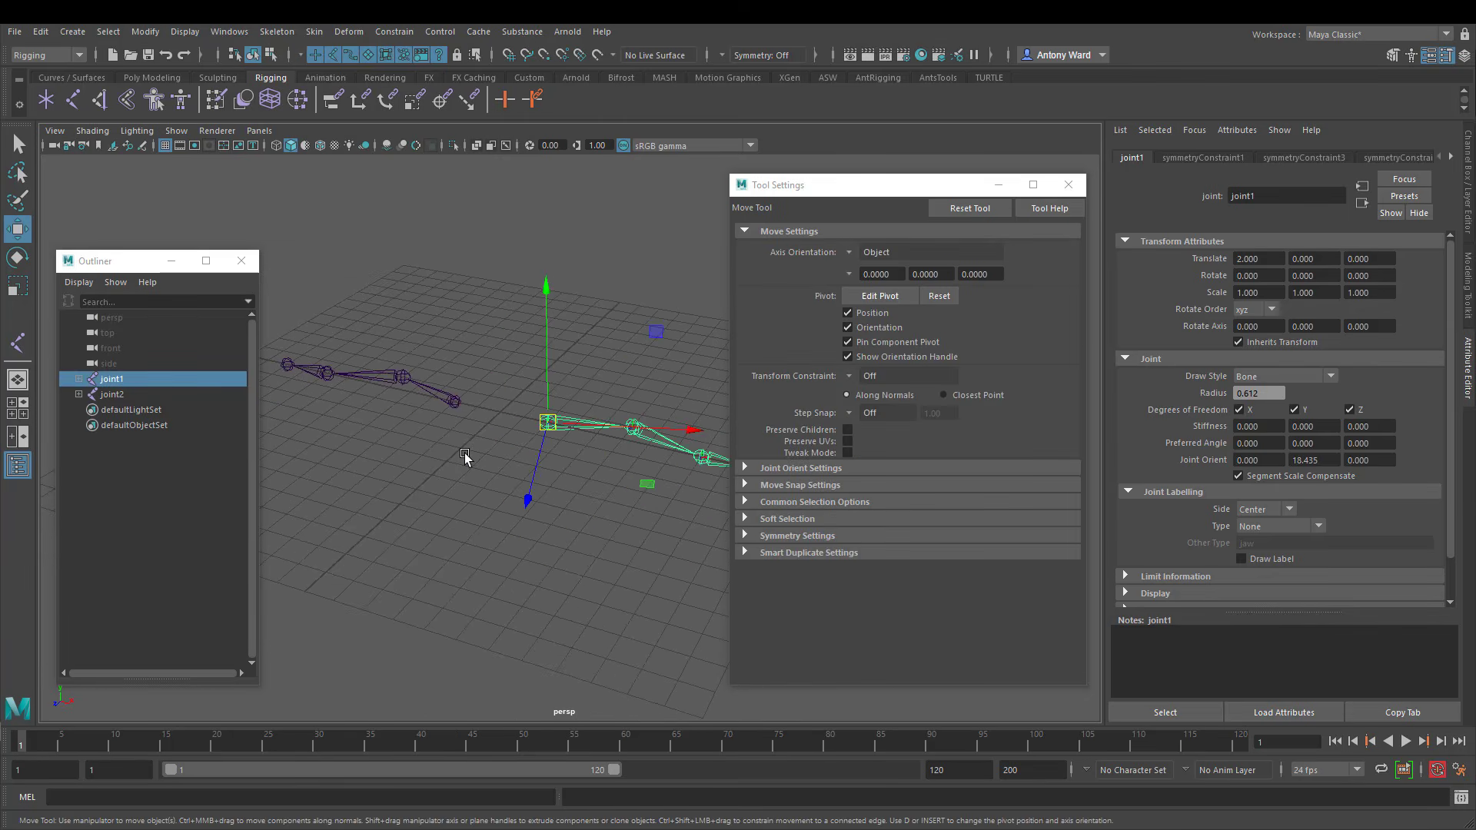
{"action": "middle_click_drag", "start_coordinate": [606, 459], "coordinate": [575, 472], "text": "alt"}
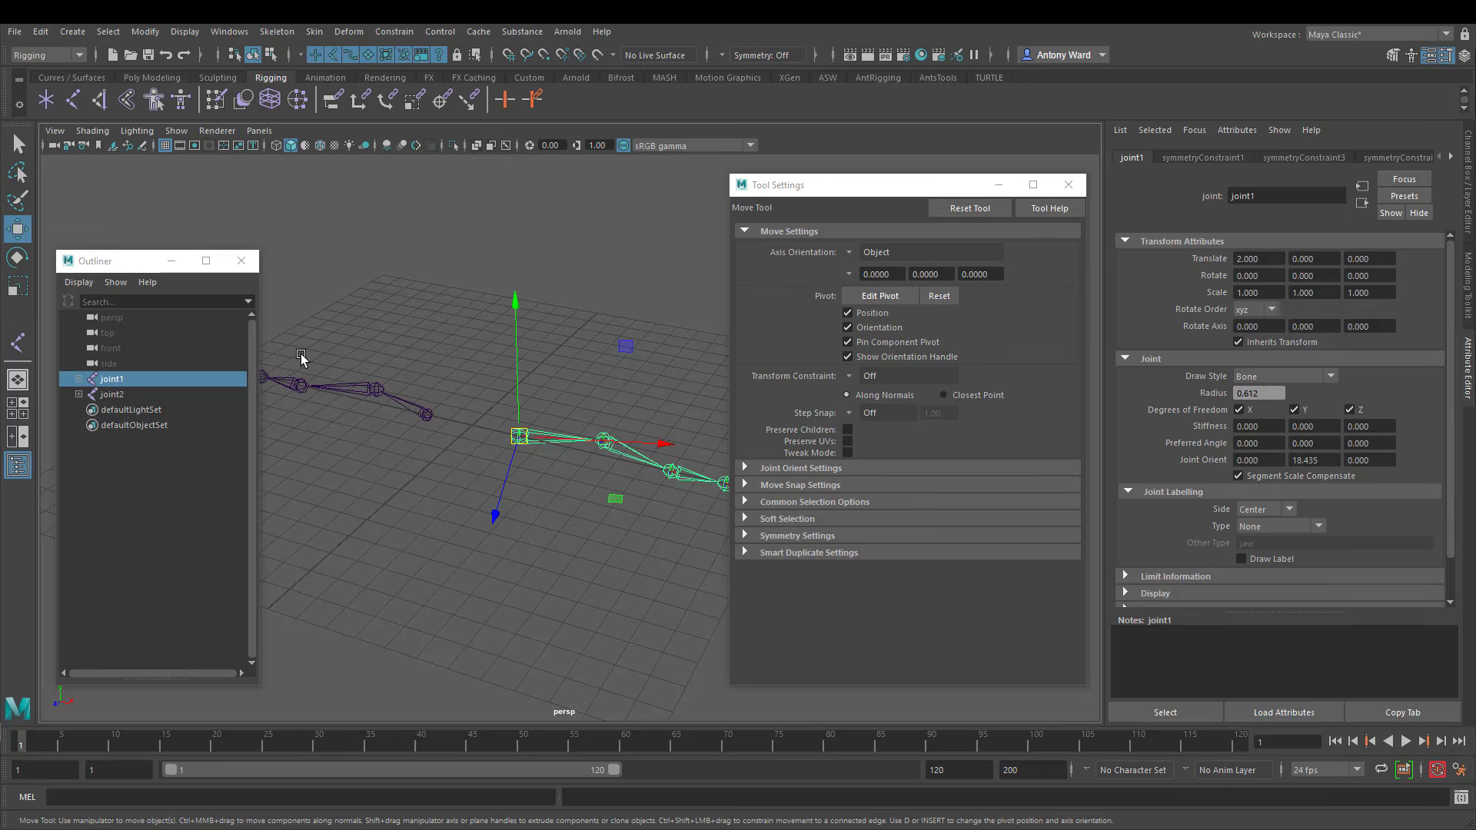
{"action": "right_click_drag", "start_coordinate": [451, 451], "coordinate": [527, 455], "text": "alt"}
{"action": "middle_click_drag", "start_coordinate": [527, 455], "coordinate": [525, 463], "text": "alt"}
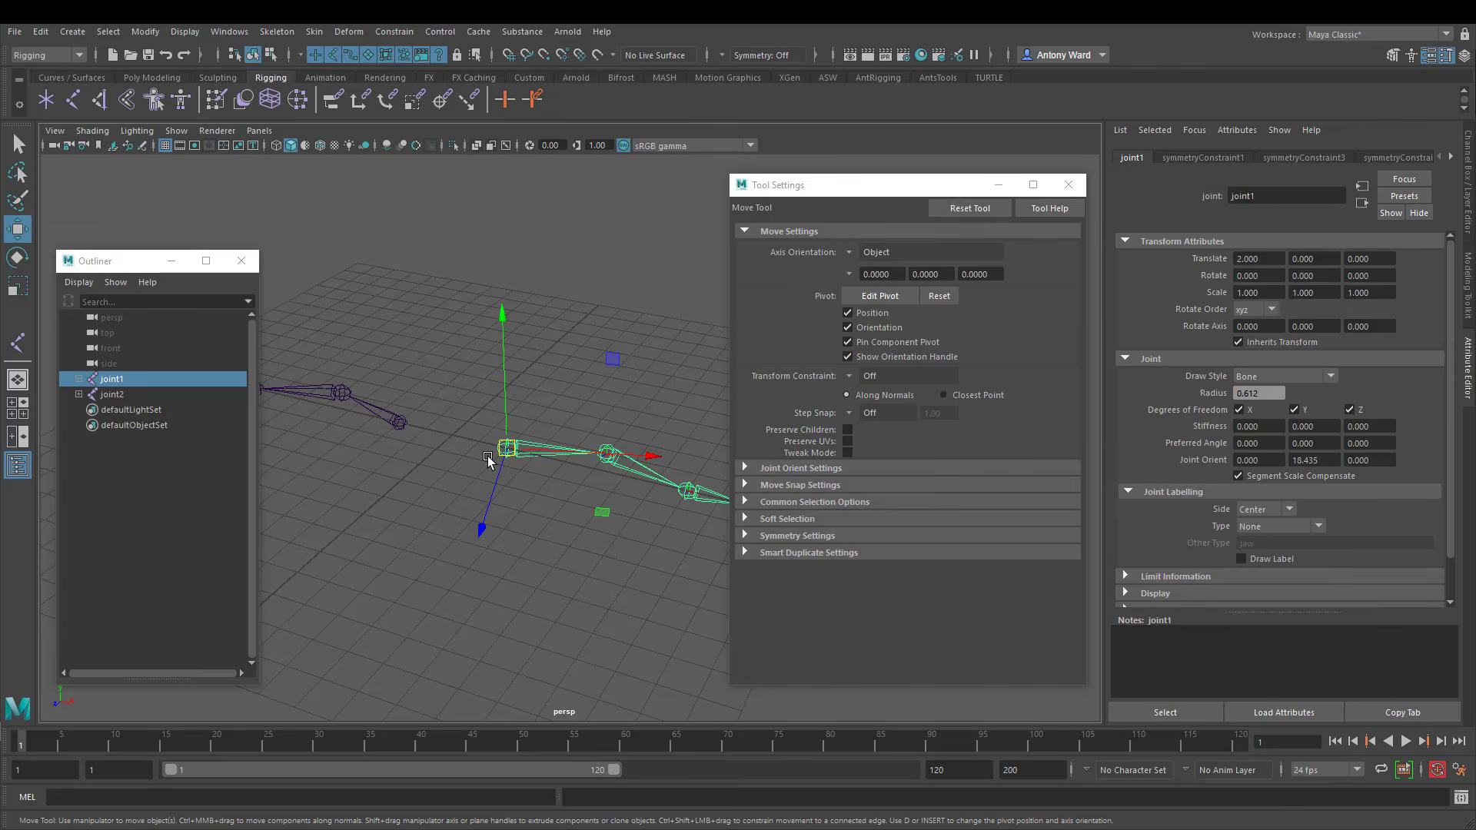
{"action": "mouse_move", "coordinate": [501, 398]}
{"action": "left_mouse_down"}
{"action": "mouse_move", "coordinate": [492, 276]}
{"action": "mouse_move", "coordinate": [518, 388]}
{"action": "mouse_move", "coordinate": [541, 354]}
{"action": "mouse_move", "coordinate": [454, 415]}
{"action": "mouse_move", "coordinate": [510, 402]}
{"action": "mouse_move", "coordinate": [527, 369]}
{"action": "mouse_move", "coordinate": [519, 416]}
{"action": "left_mouse_up"}
Try rotating the raised chain freely about its root joint, and undo the rotation
{"action": "key", "text": "e"}
{"action": "key", "text": "ctrl+z"}
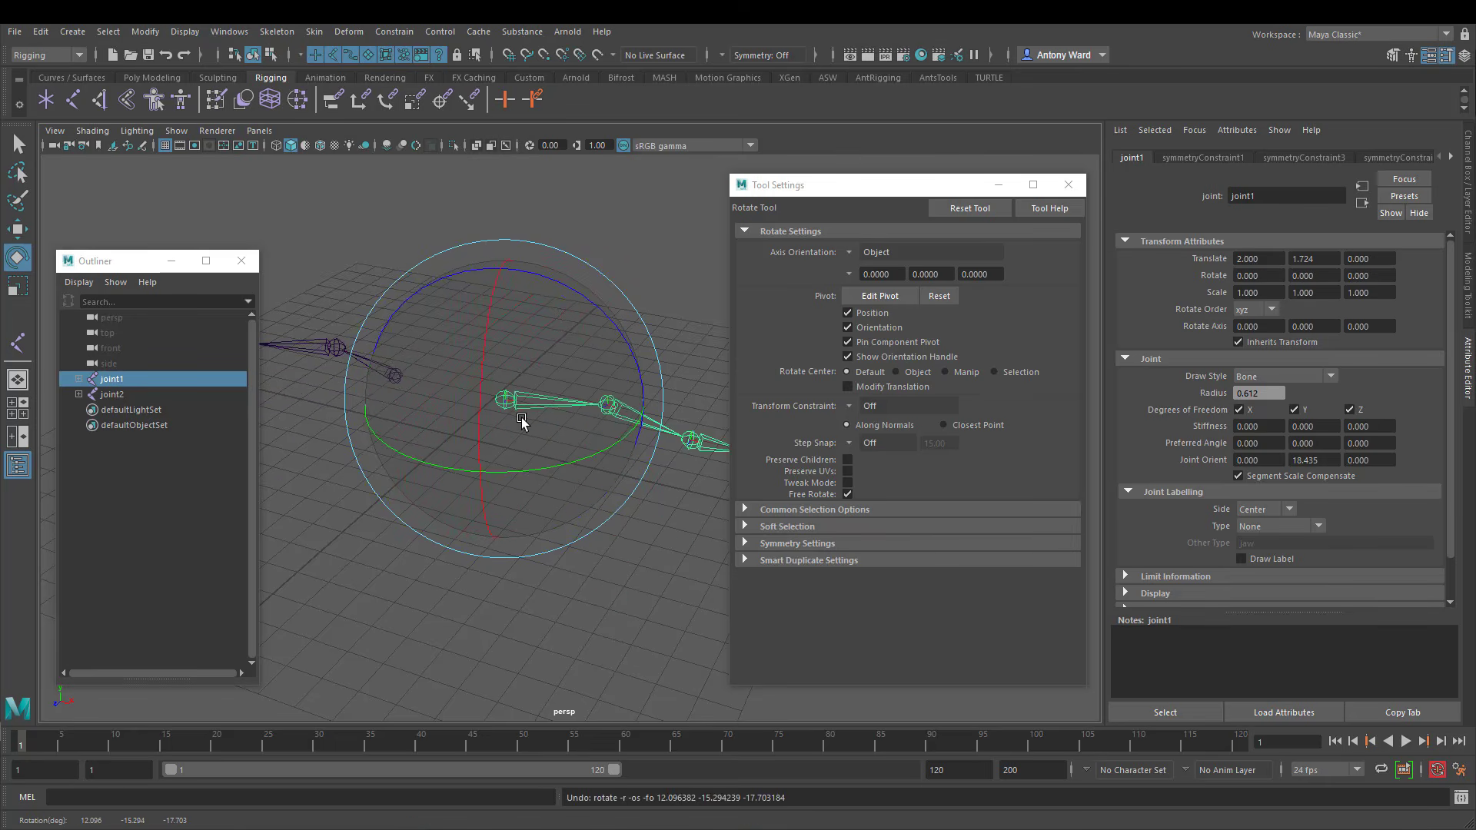
{"action": "right_click_drag", "start_coordinate": [498, 443], "coordinate": [371, 437], "text": "alt"}
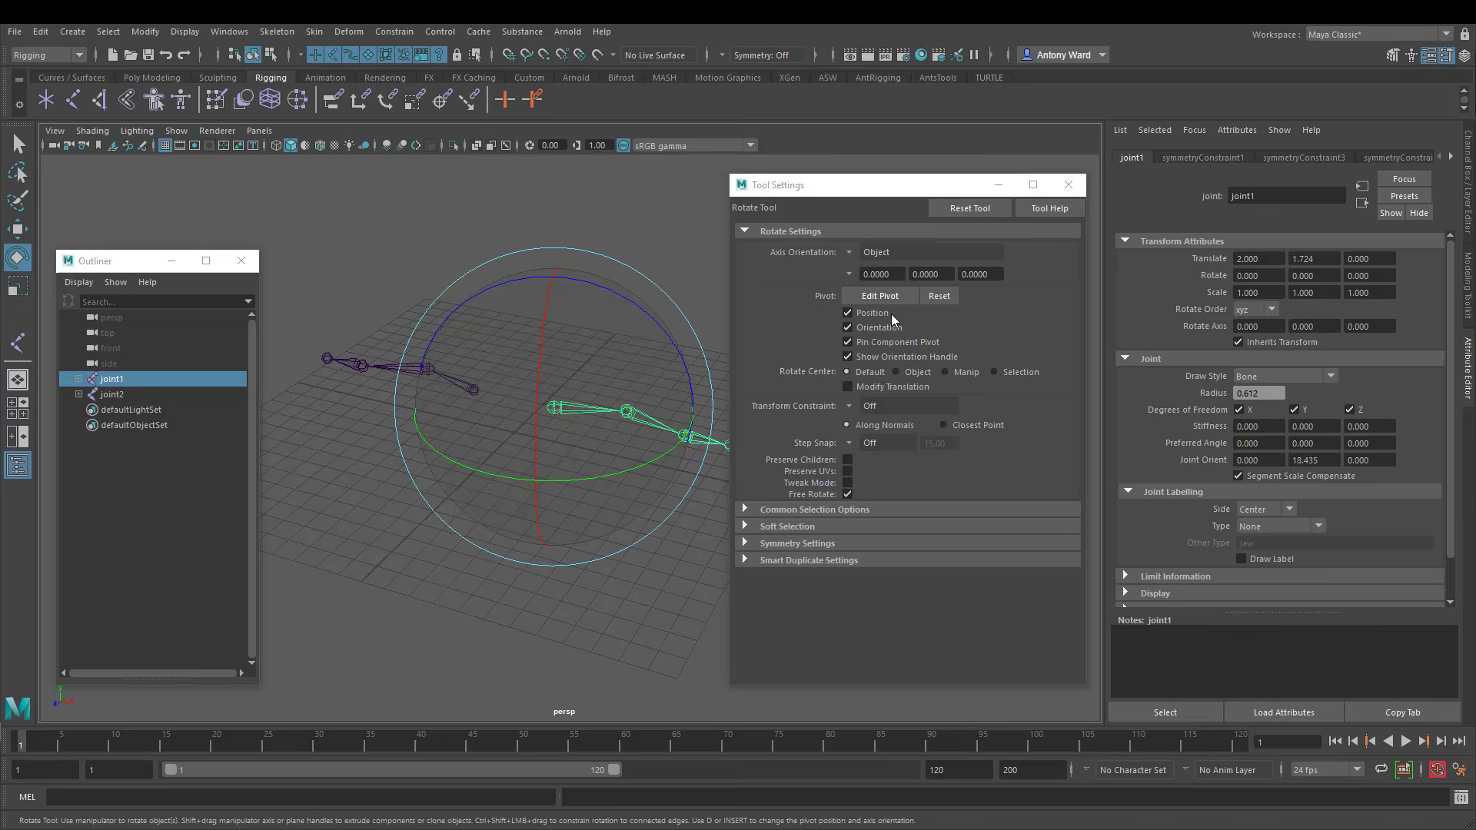
Close the tool settings, and test the root joint's free rotation once more with both chains in view before undoing it
{"action": "left_click", "coordinate": [1069, 184]}
{"action": "middle_click_drag", "start_coordinate": [395, 440], "coordinate": [626, 366], "text": "alt"}
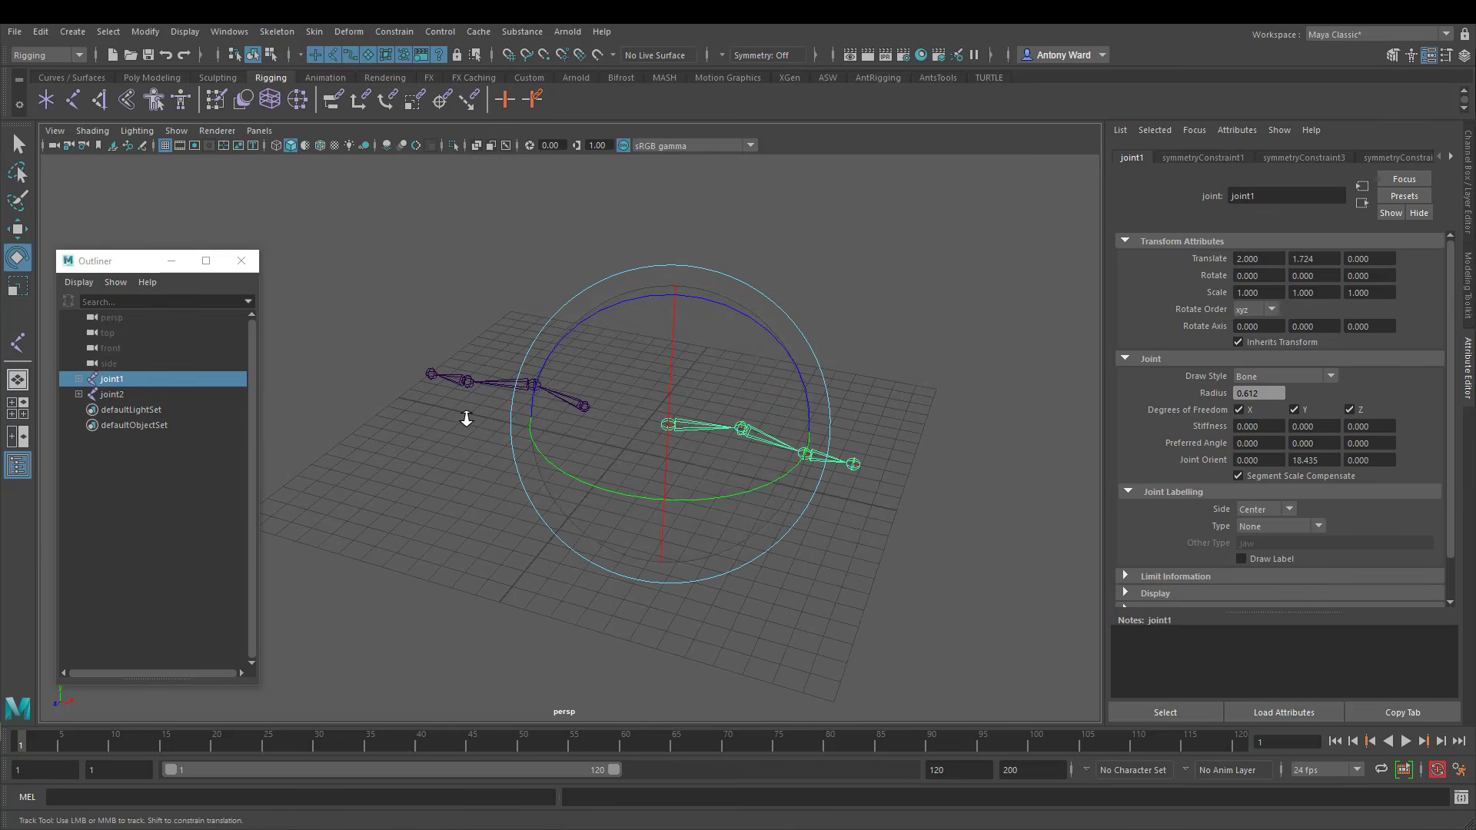
{"action": "right_click_drag", "start_coordinate": [464, 415], "coordinate": [704, 417], "text": "alt"}
{"action": "left_click_drag", "start_coordinate": [704, 418], "coordinate": [668, 400]}
{"action": "key", "text": "ctrl+z"}
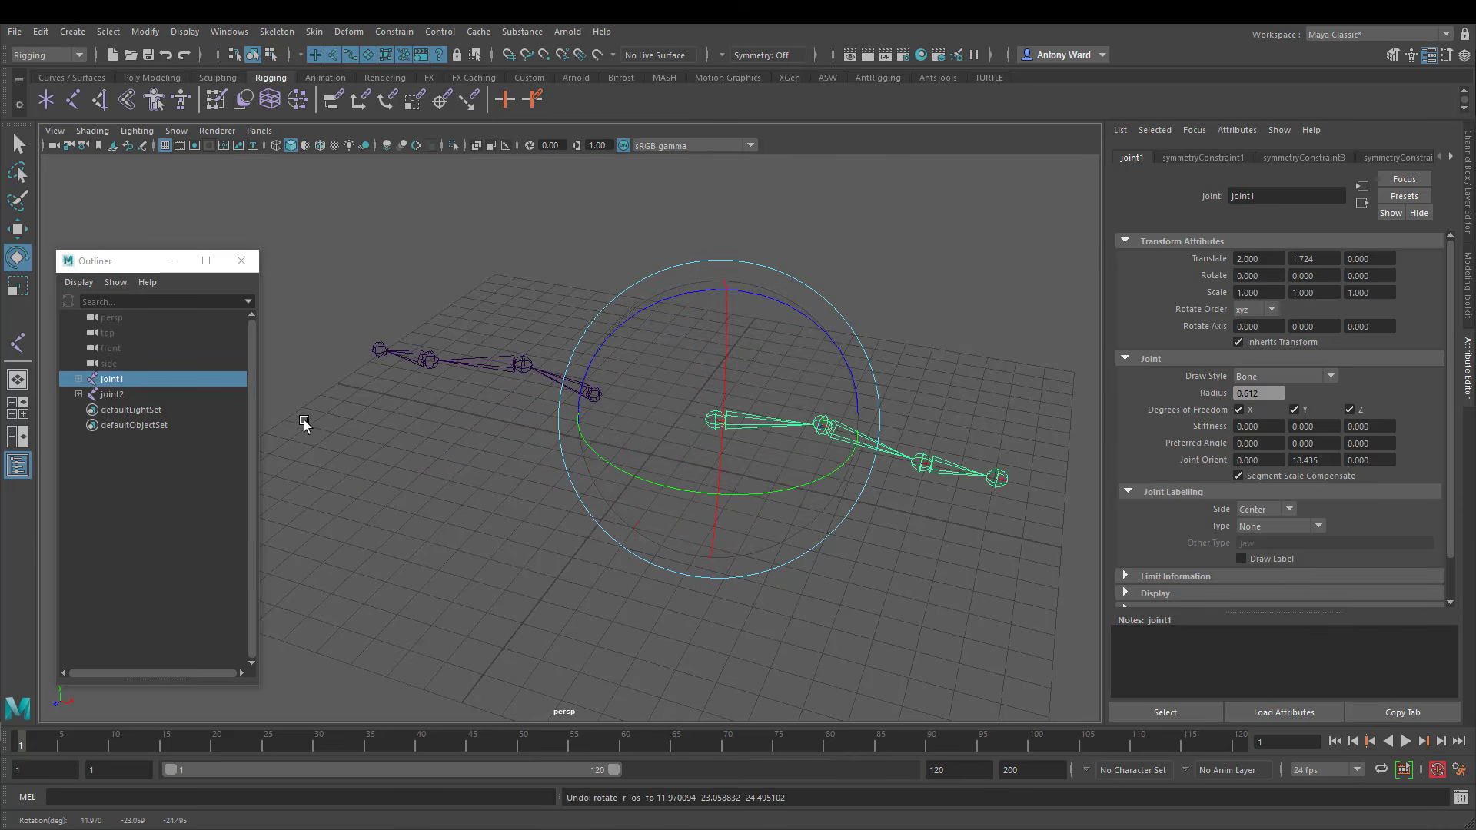
Delete the four symmetry constraints from the joints of the mirrored negative-X chain
{"action": "left_click", "coordinate": [547, 374]}
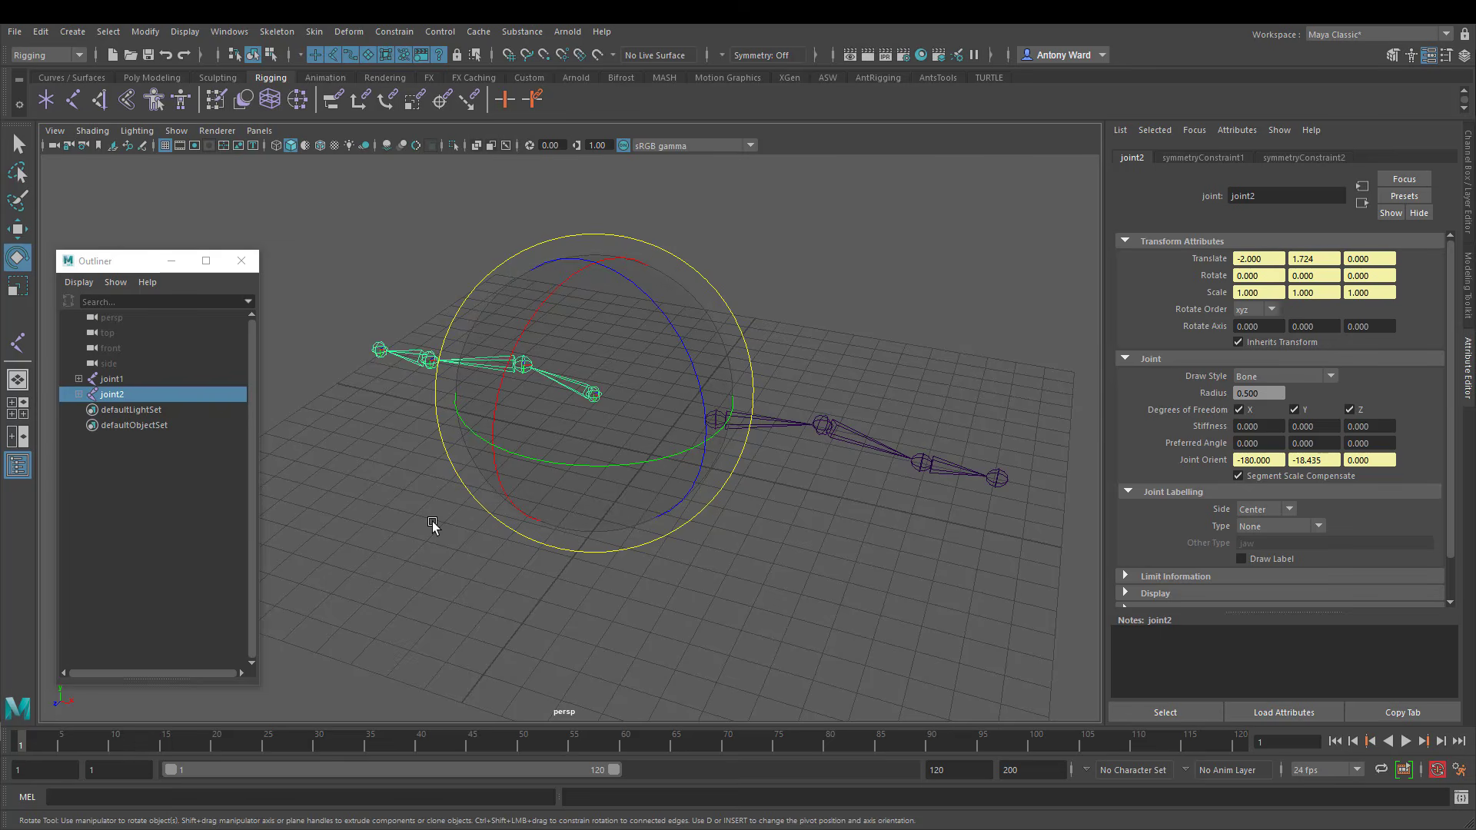
{"action": "left_click", "coordinate": [78, 394]}
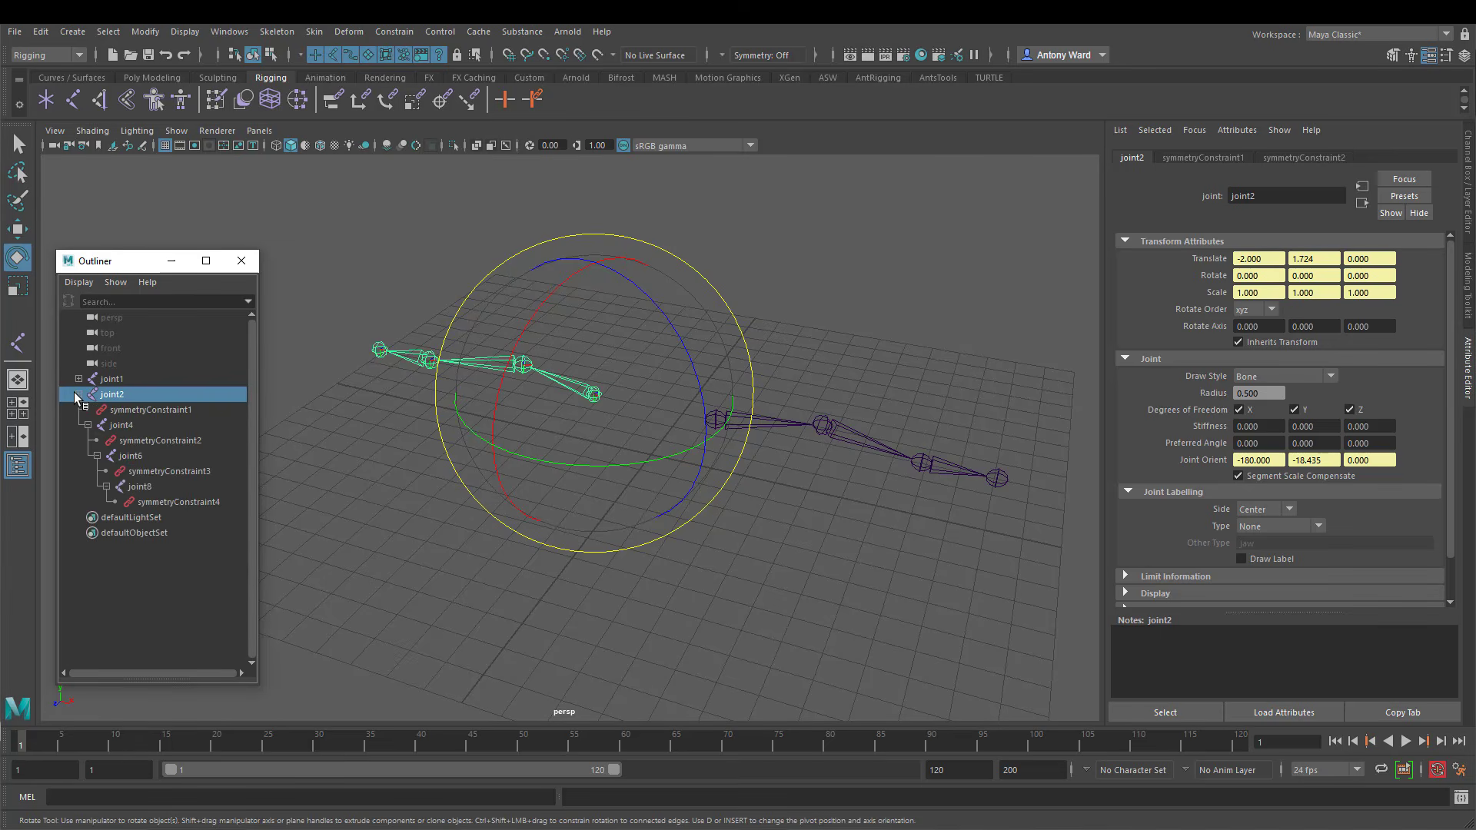
{"action": "left_click", "coordinate": [158, 408]}
{"action": "left_click", "coordinate": [200, 440], "text": "ctrl"}
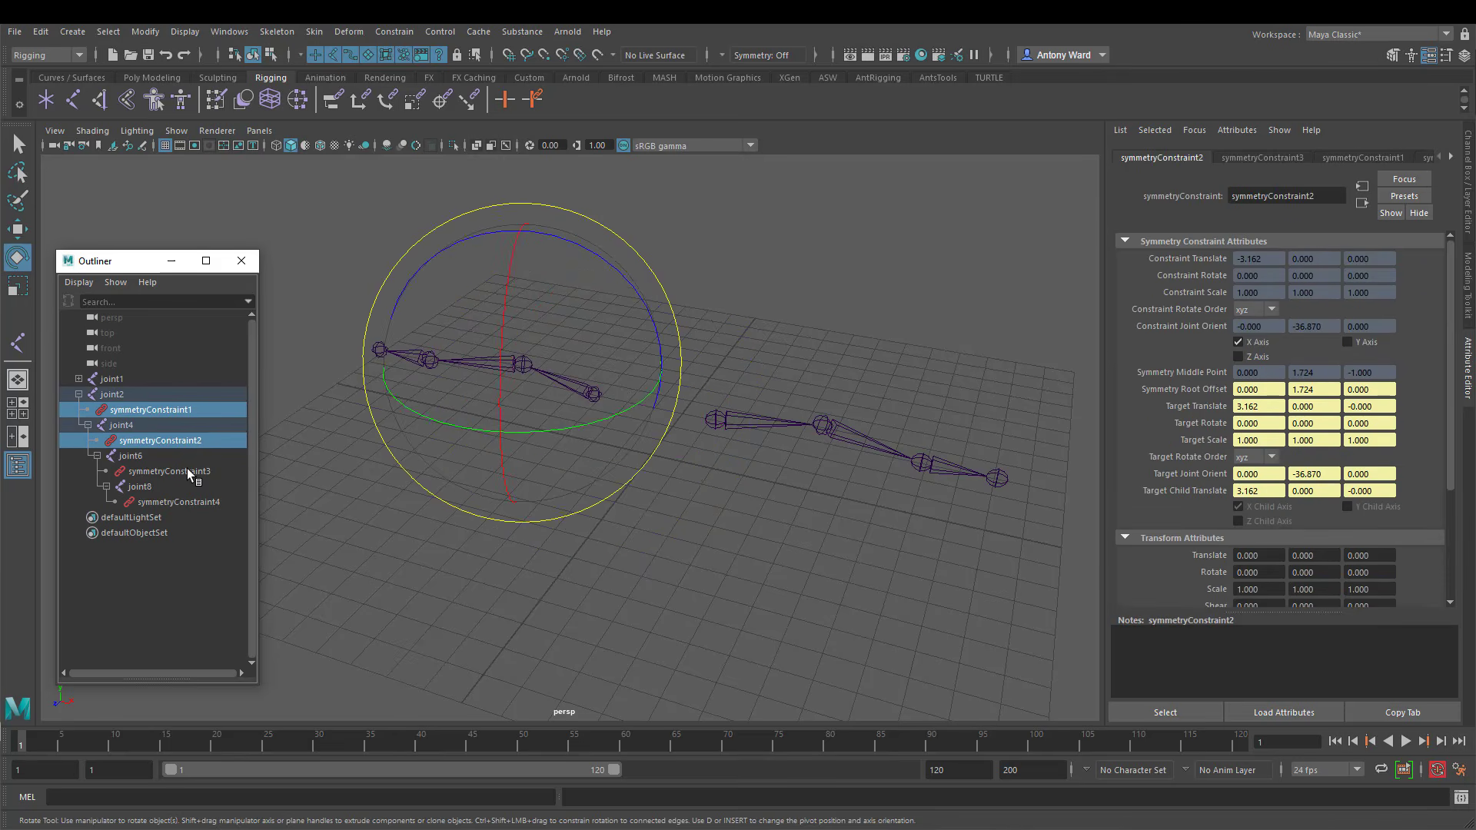
{"action": "left_click", "coordinate": [187, 471], "text": "ctrl"}
{"action": "left_click", "coordinate": [182, 501], "text": "ctrl"}
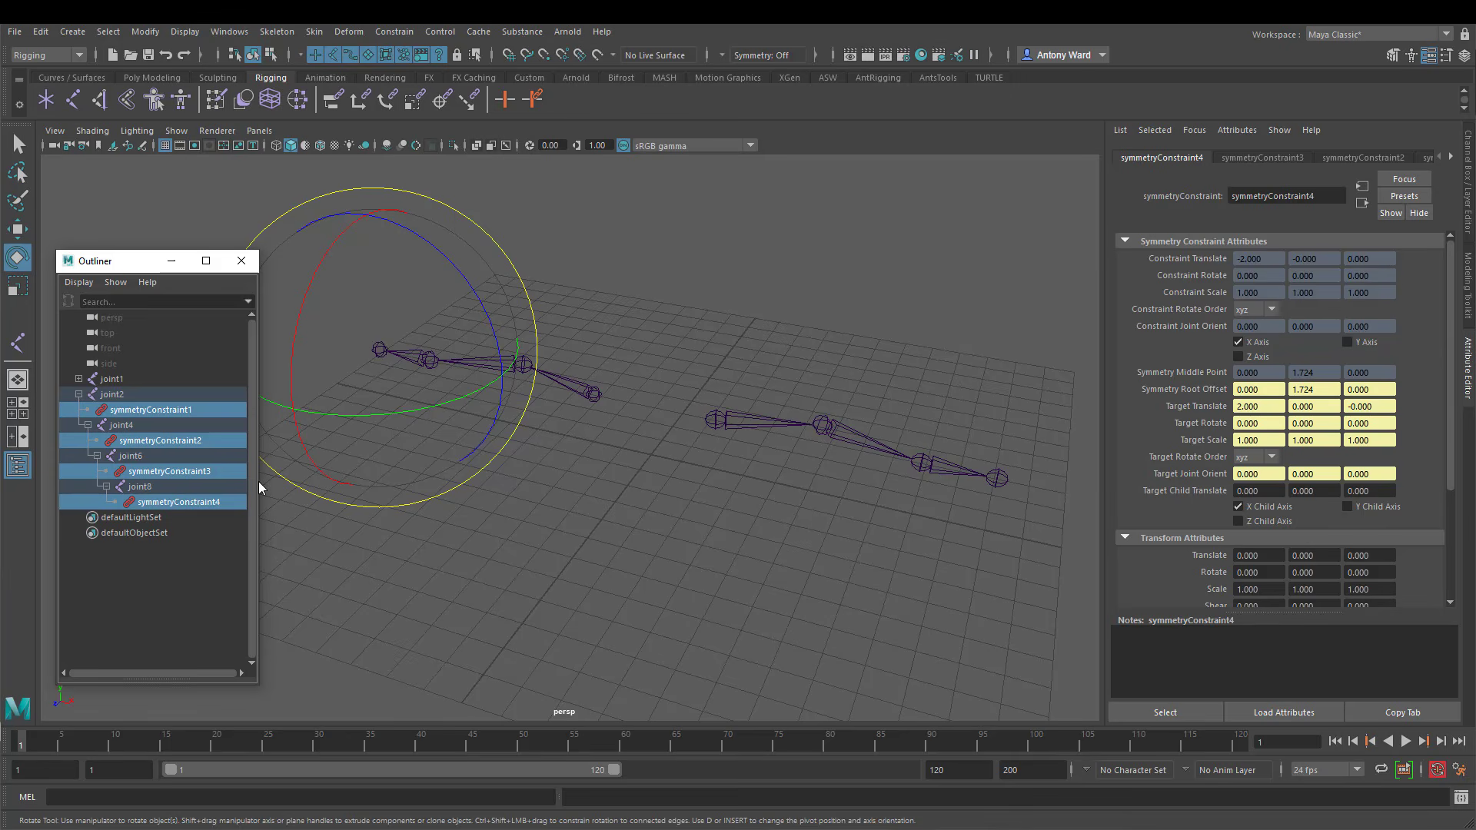
{"action": "middle_click_drag", "start_coordinate": [499, 454], "coordinate": [531, 449], "text": "alt"}
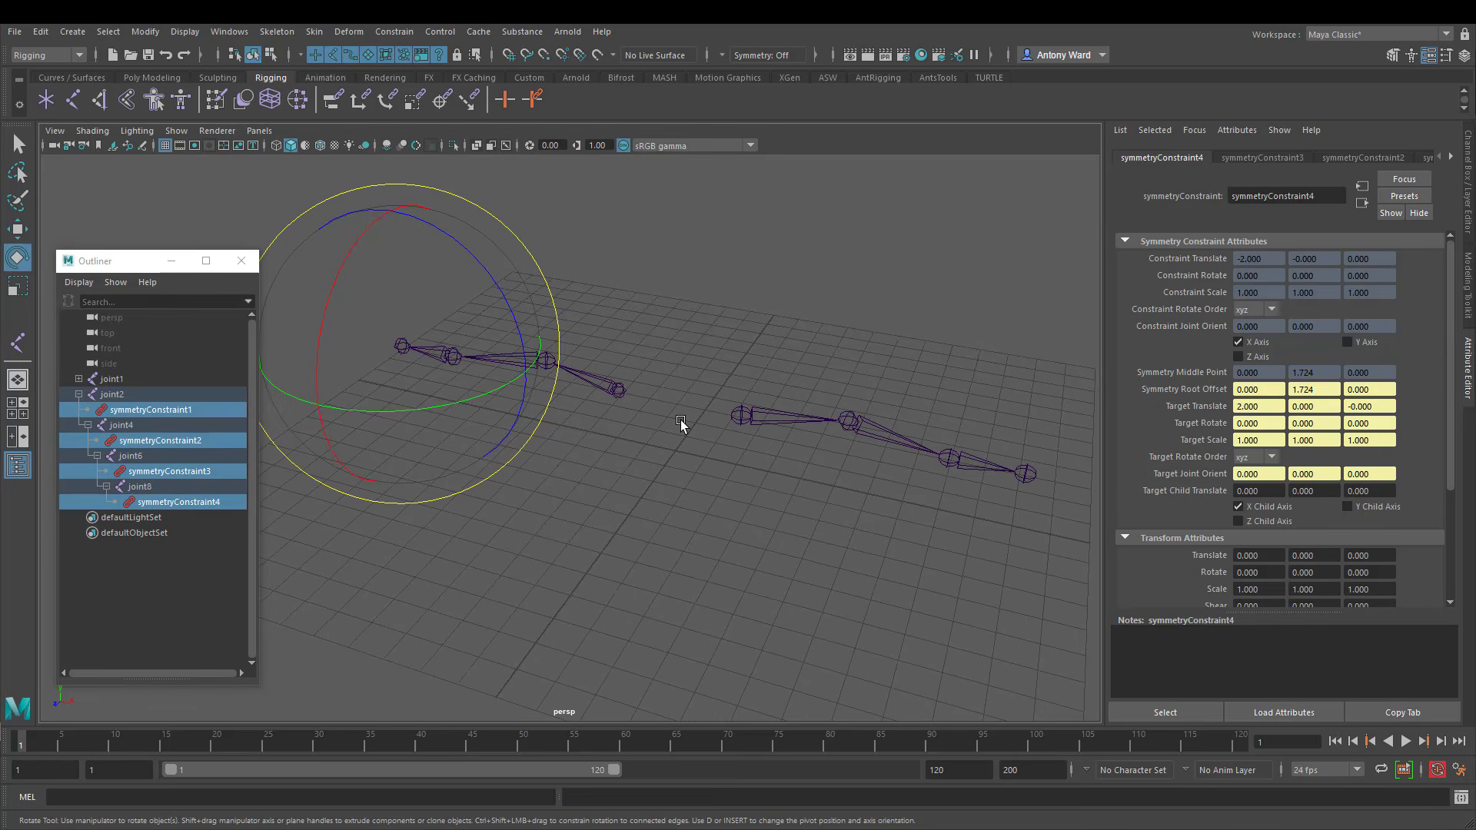
{"action": "key", "text": "Delete"}
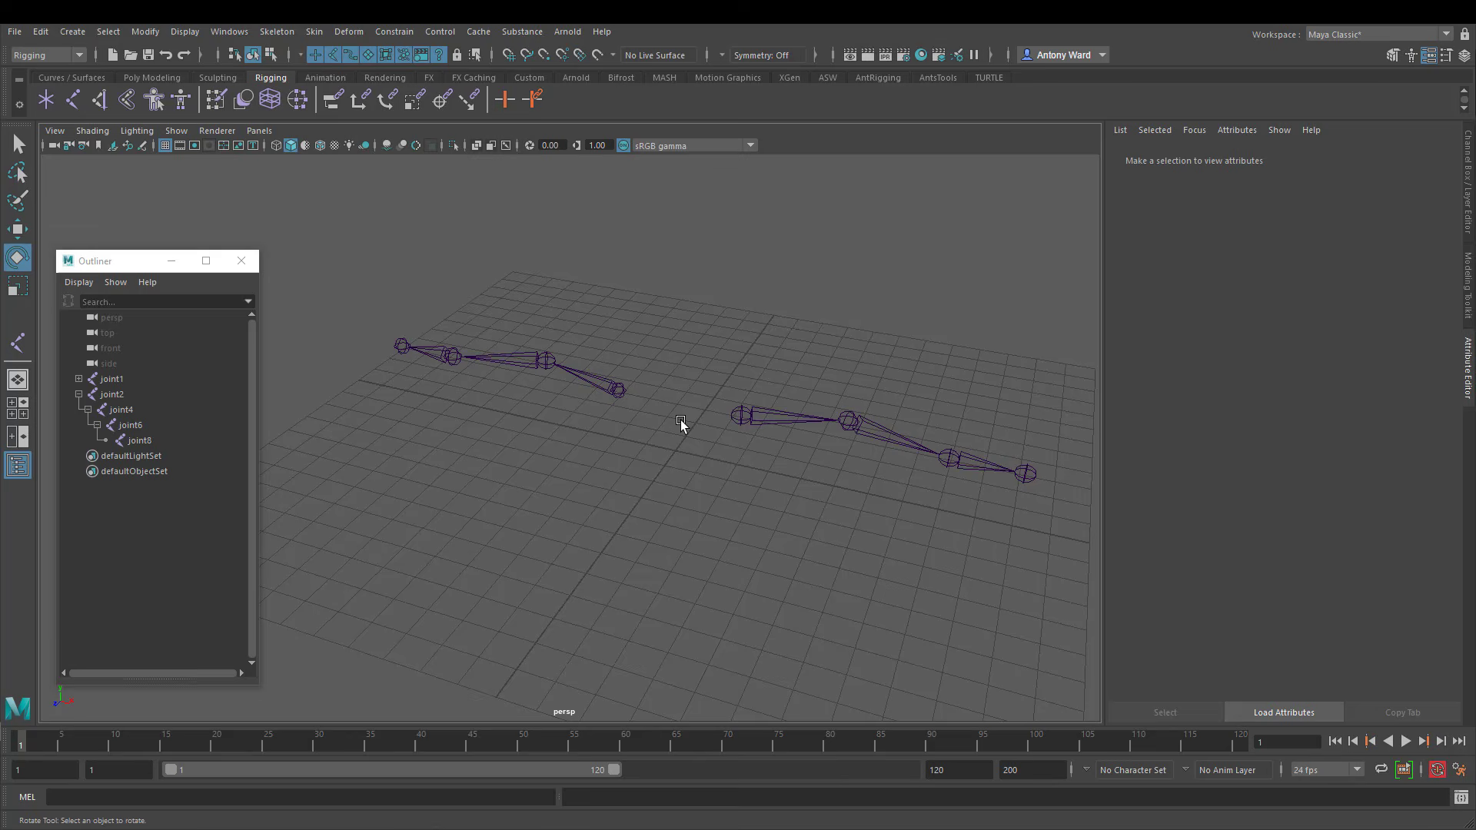
Try rotating each chain's root joint independently, undoing the rotation after each test
{"action": "left_click", "coordinate": [755, 419]}
{"action": "left_click_drag", "start_coordinate": [707, 399], "coordinate": [721, 363]}
{"action": "key", "text": "ctrl+z"}
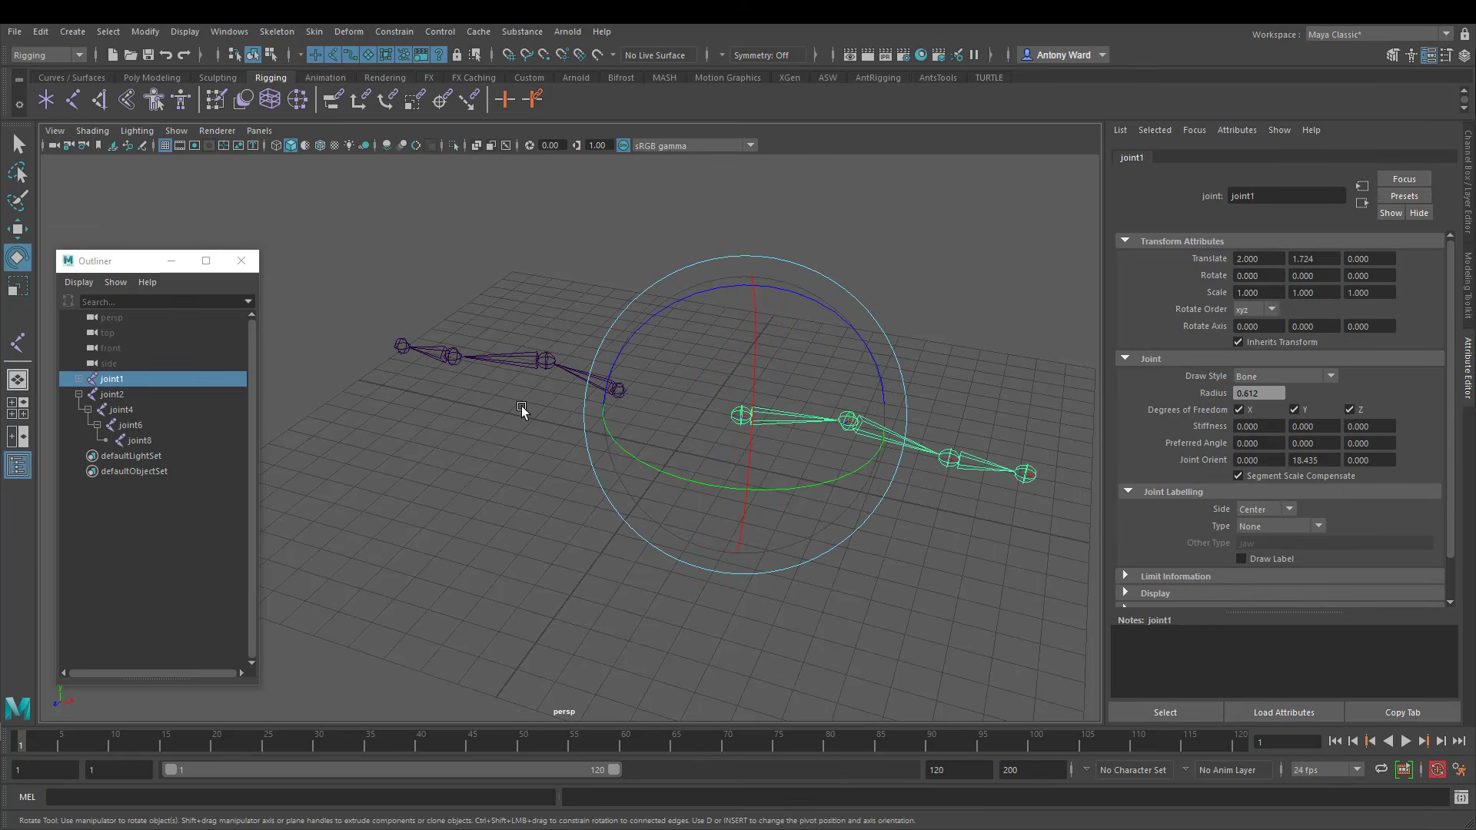
{"action": "left_click", "coordinate": [583, 376]}
{"action": "left_click_drag", "start_coordinate": [604, 387], "coordinate": [639, 444]}
{"action": "key", "text": "ctrl+z"}
Delete the whole negative-X joint chain
{"action": "middle_click_drag", "start_coordinate": [868, 514], "coordinate": [769, 542], "text": "alt"}
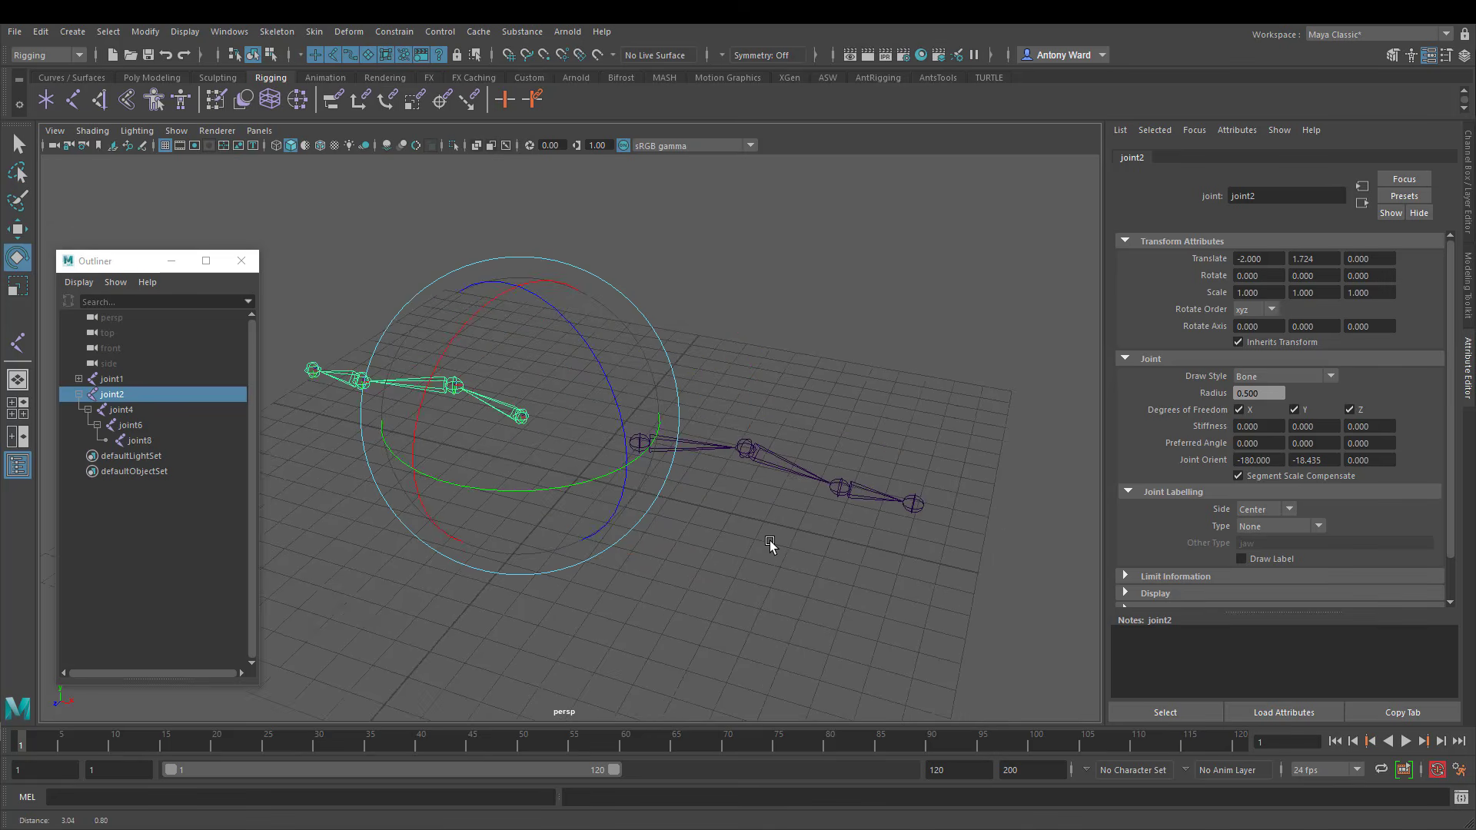
{"action": "key", "text": "Delete"}
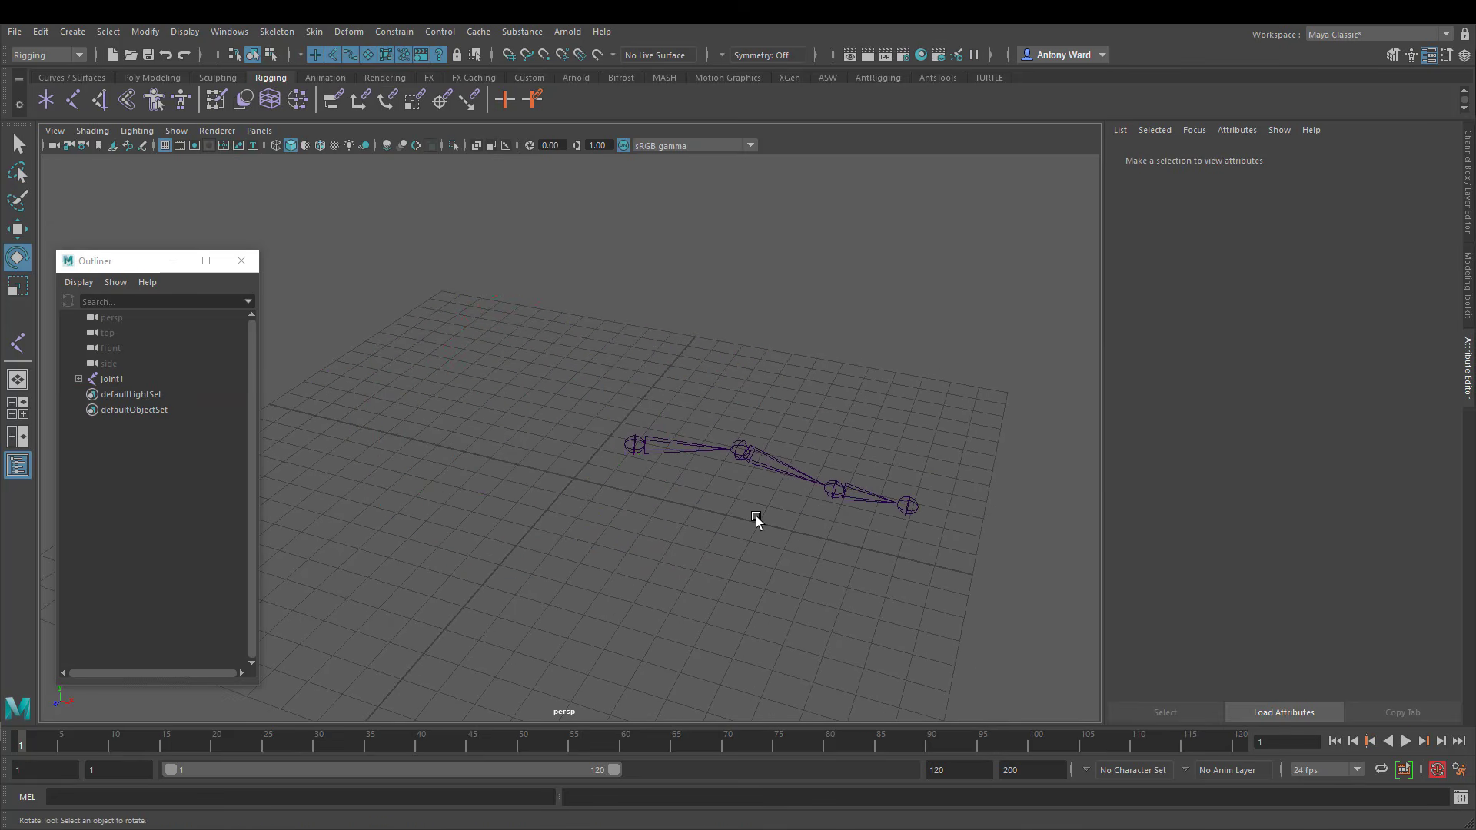
{"action": "left_click_drag", "start_coordinate": [756, 520], "coordinate": [606, 489], "text": "alt"}
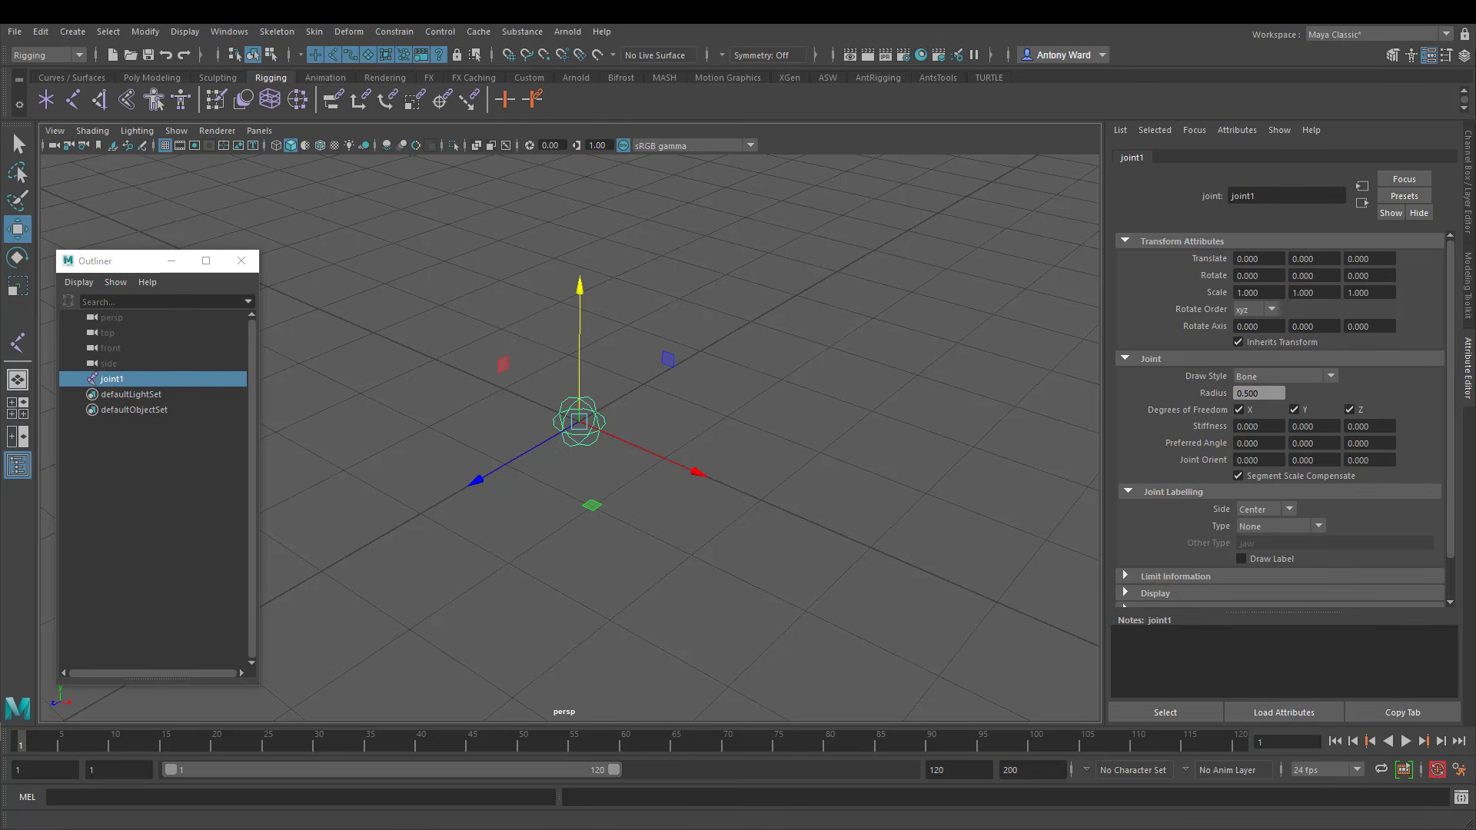
Try moving the single joint freely away from the origin, and undo the move
{"action": "left_click_drag", "start_coordinate": [797, 547], "coordinate": [671, 395], "text": "alt"}
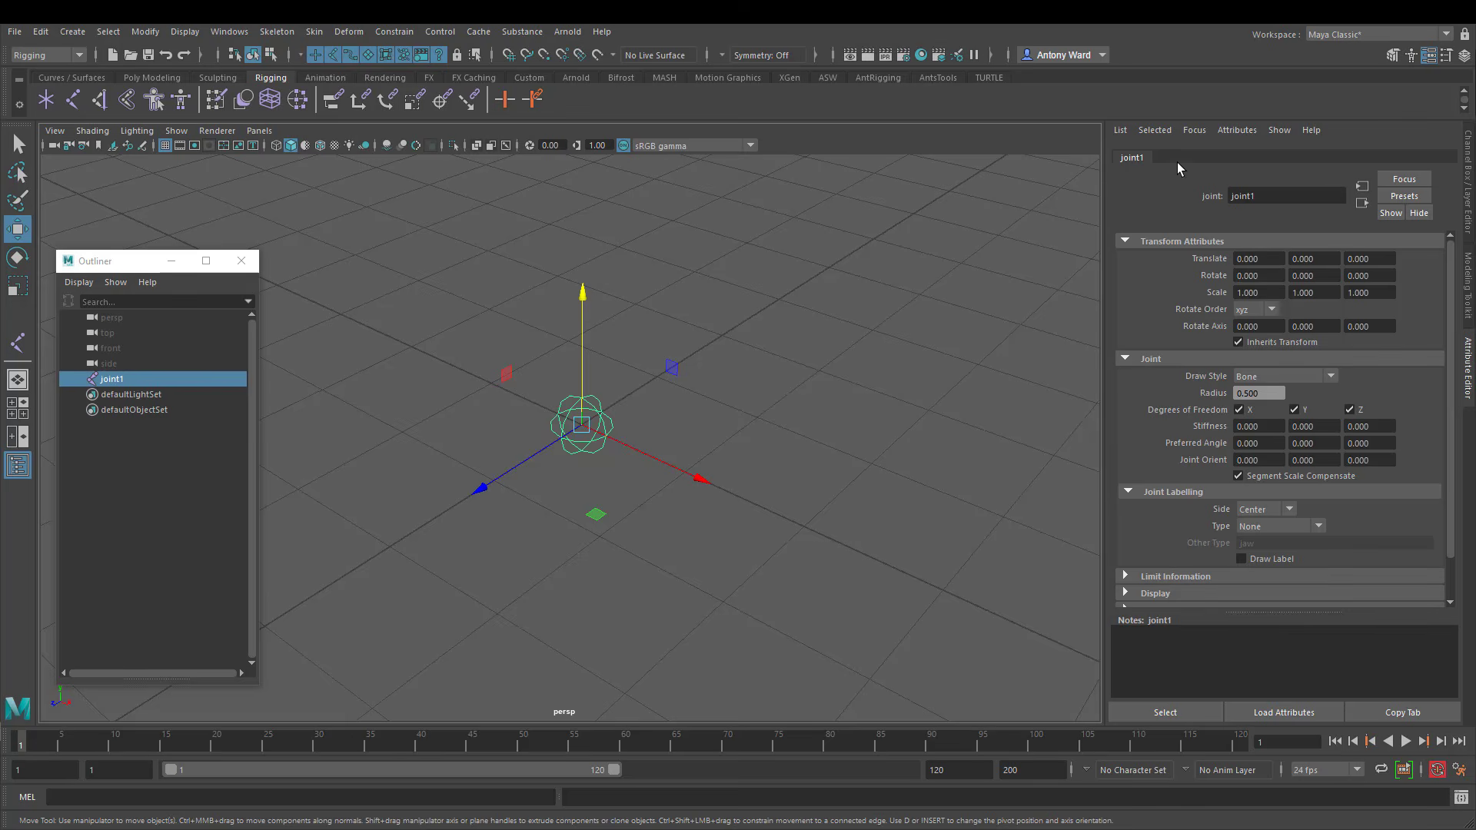
{"action": "left_click_drag", "start_coordinate": [581, 425], "coordinate": [738, 289]}
{"action": "key", "text": "ctrl+z"}
{"action": "key", "text": "ctrl+z"}
{"action": "key", "text": "ctrl+z"}
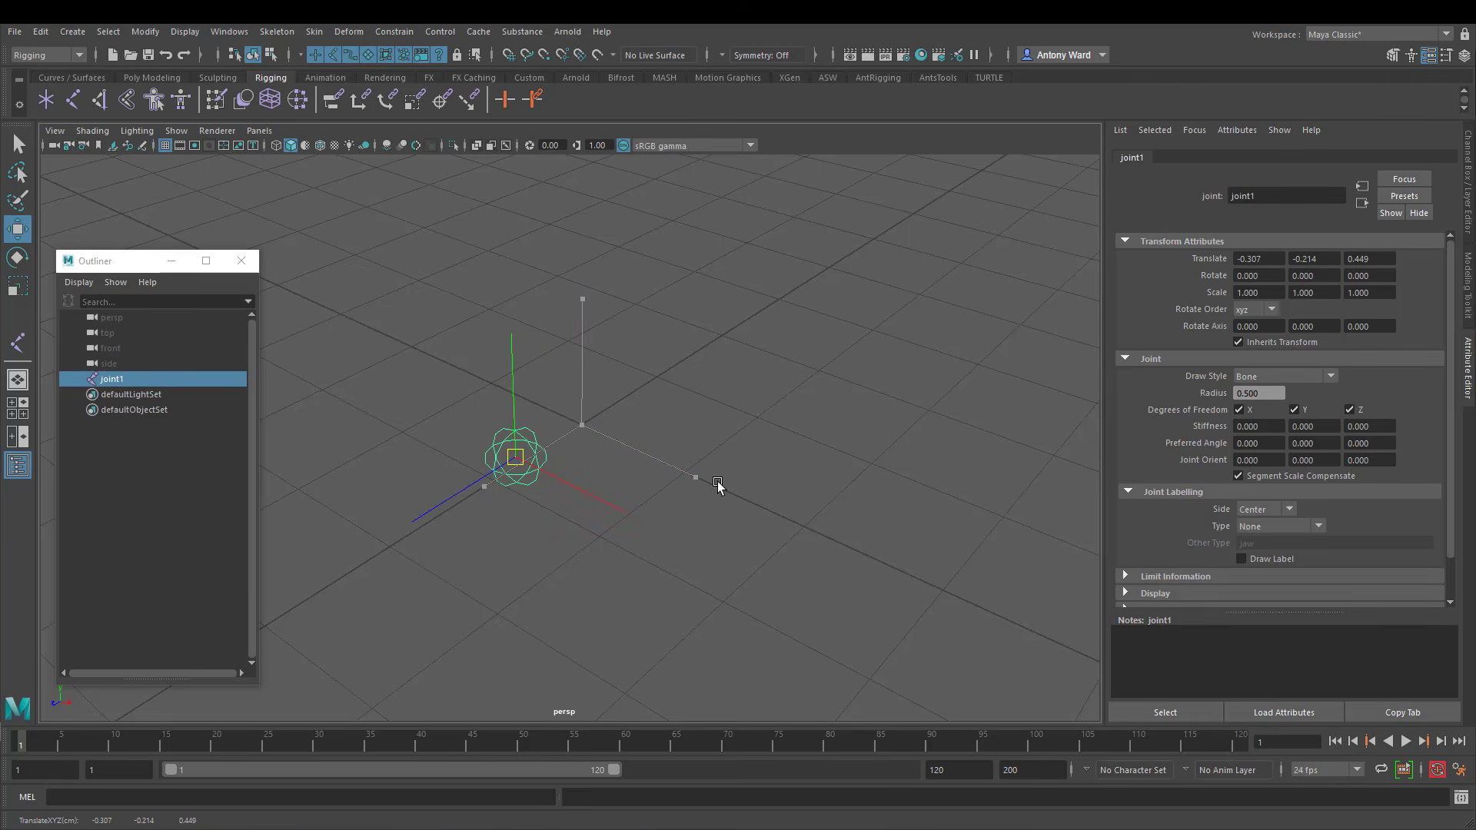
Try rotating the single joint, undo the rotation, and switch to the Scale tool
{"action": "key", "text": "e"}
{"action": "left_click_drag", "start_coordinate": [584, 405], "coordinate": [726, 417]}
{"action": "key", "text": "r"}
{"action": "key", "text": "ctrl+z"}
Review the joint's X and Y scale values, undo the scaling, and test a uniform scale of about 2.617 before undoing it
{"action": "double_click", "coordinate": [1246, 292]}
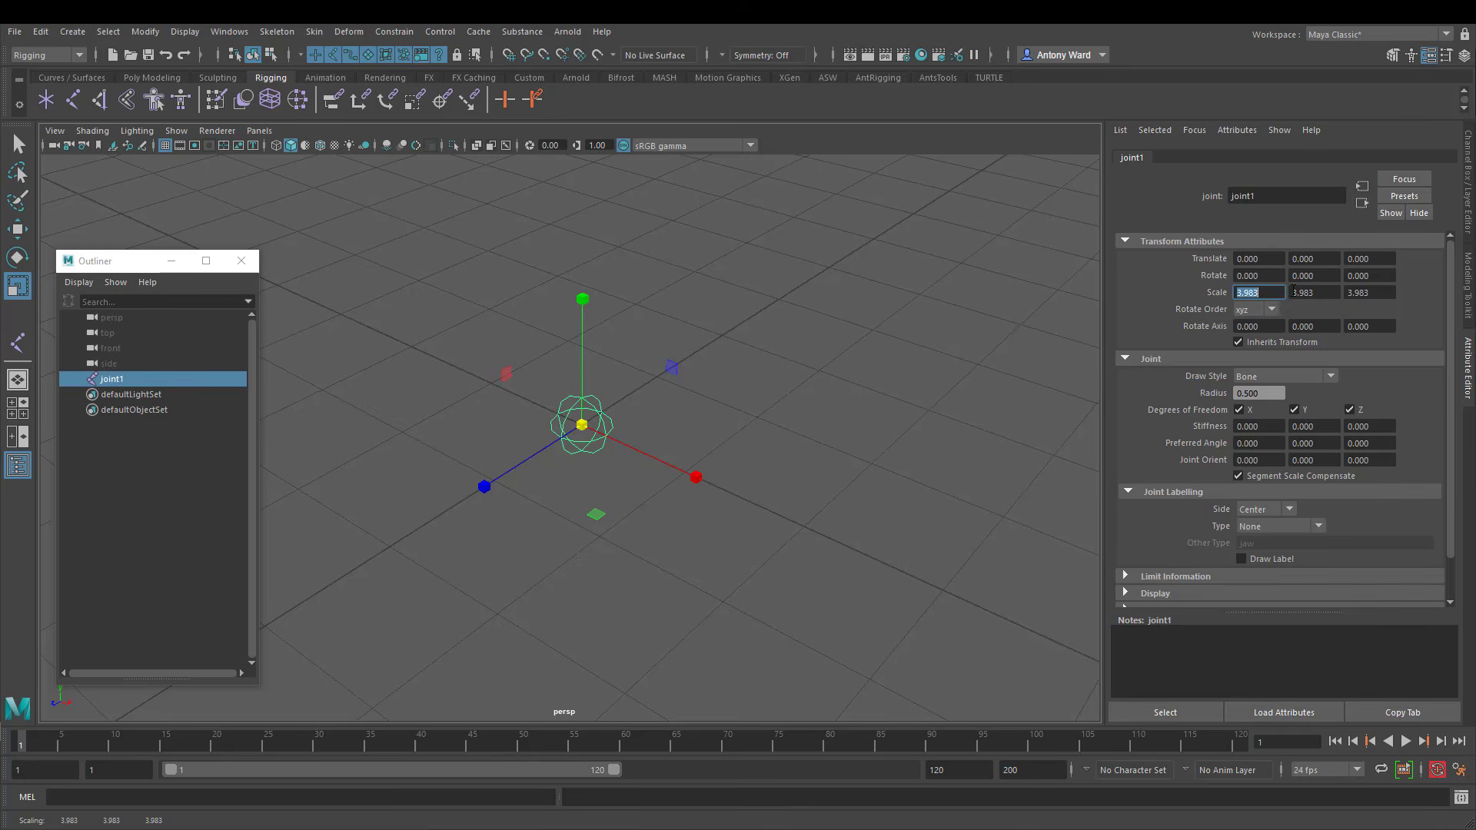
{"action": "double_click", "coordinate": [1310, 292]}
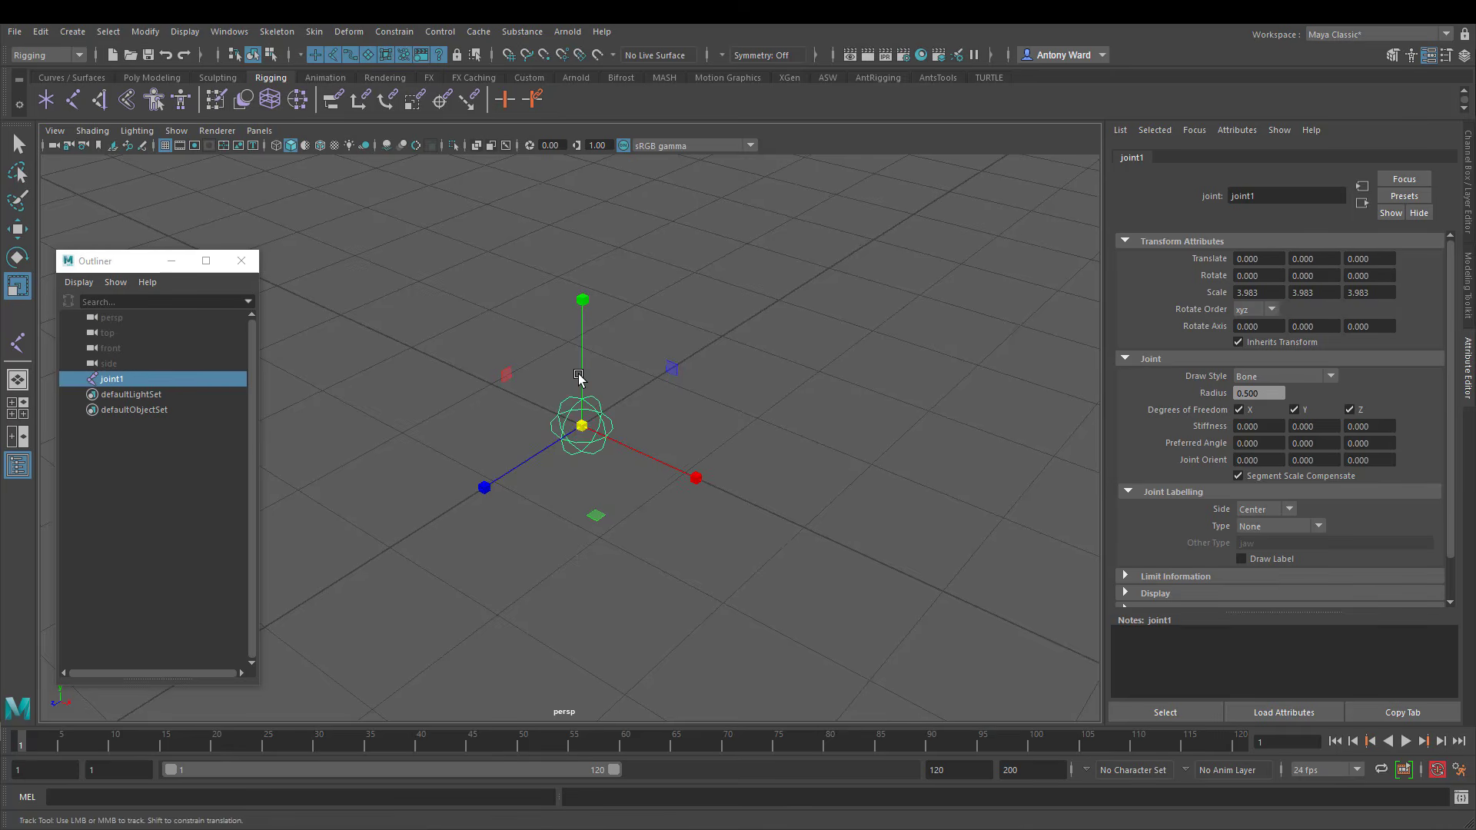
{"action": "key", "text": "ctrl+z"}
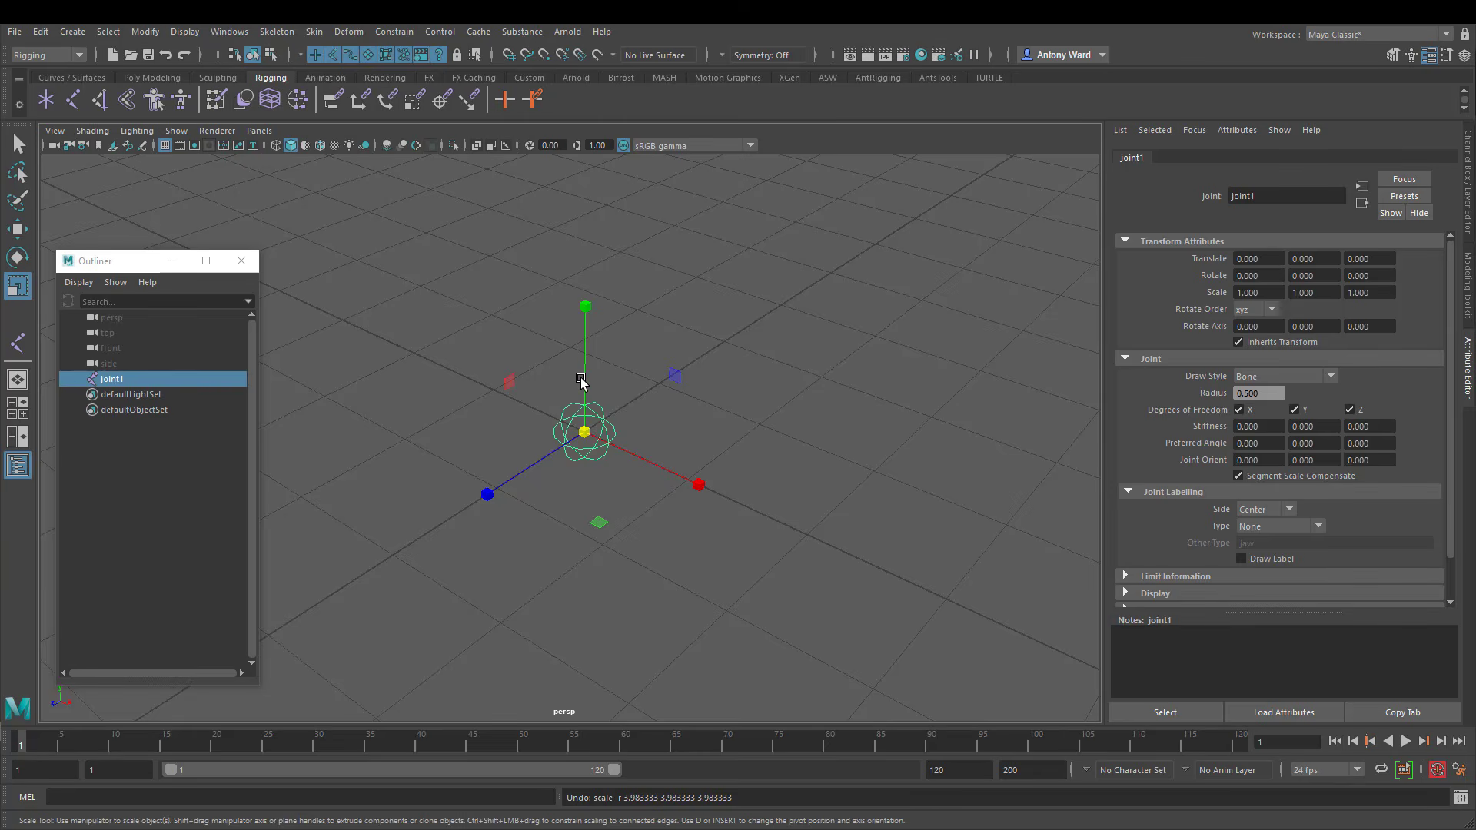
{"action": "left_click_drag", "start_coordinate": [590, 429], "coordinate": [657, 435]}
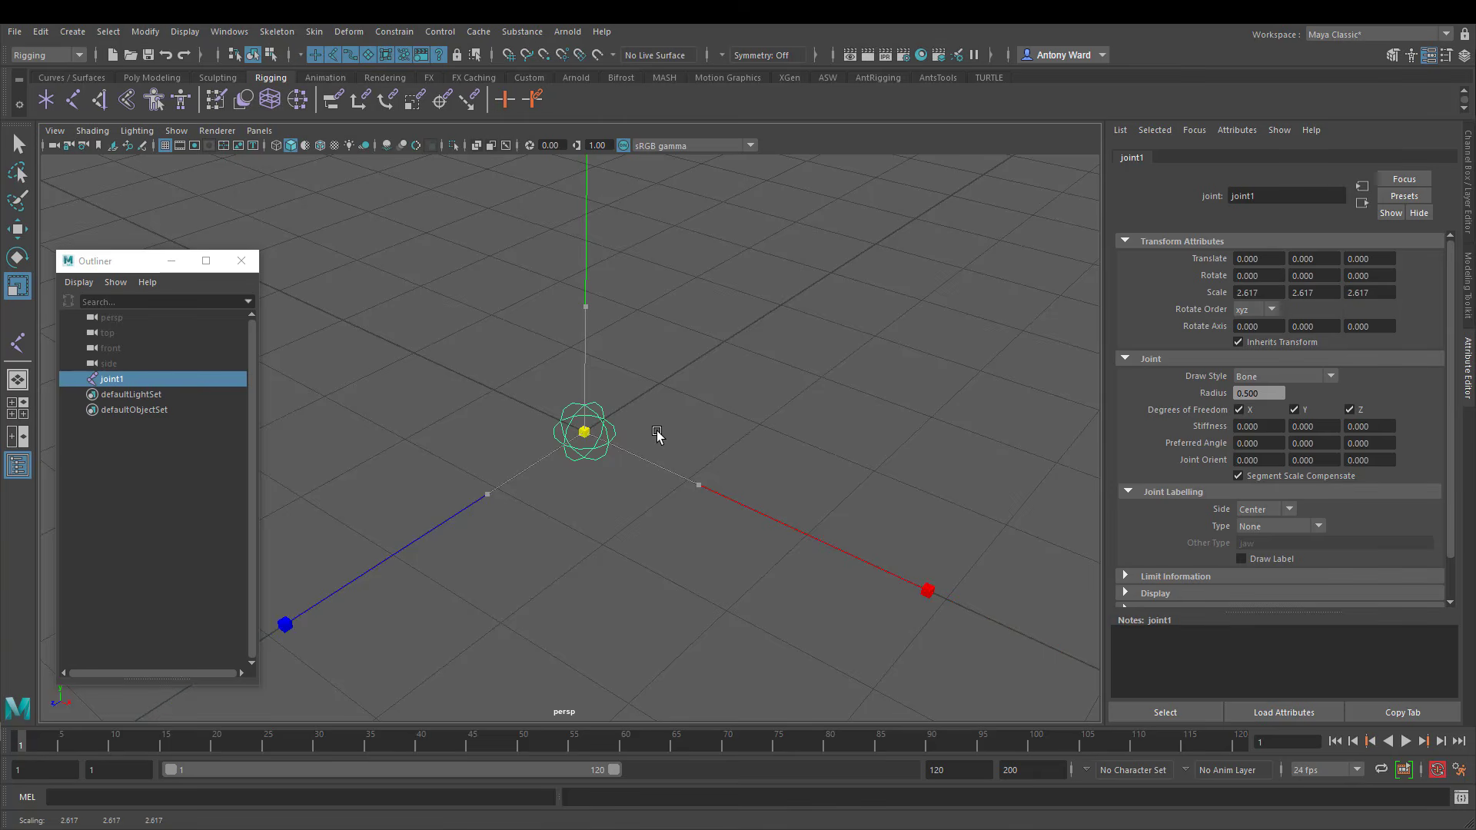
{"action": "key", "text": "ctrl+z"}
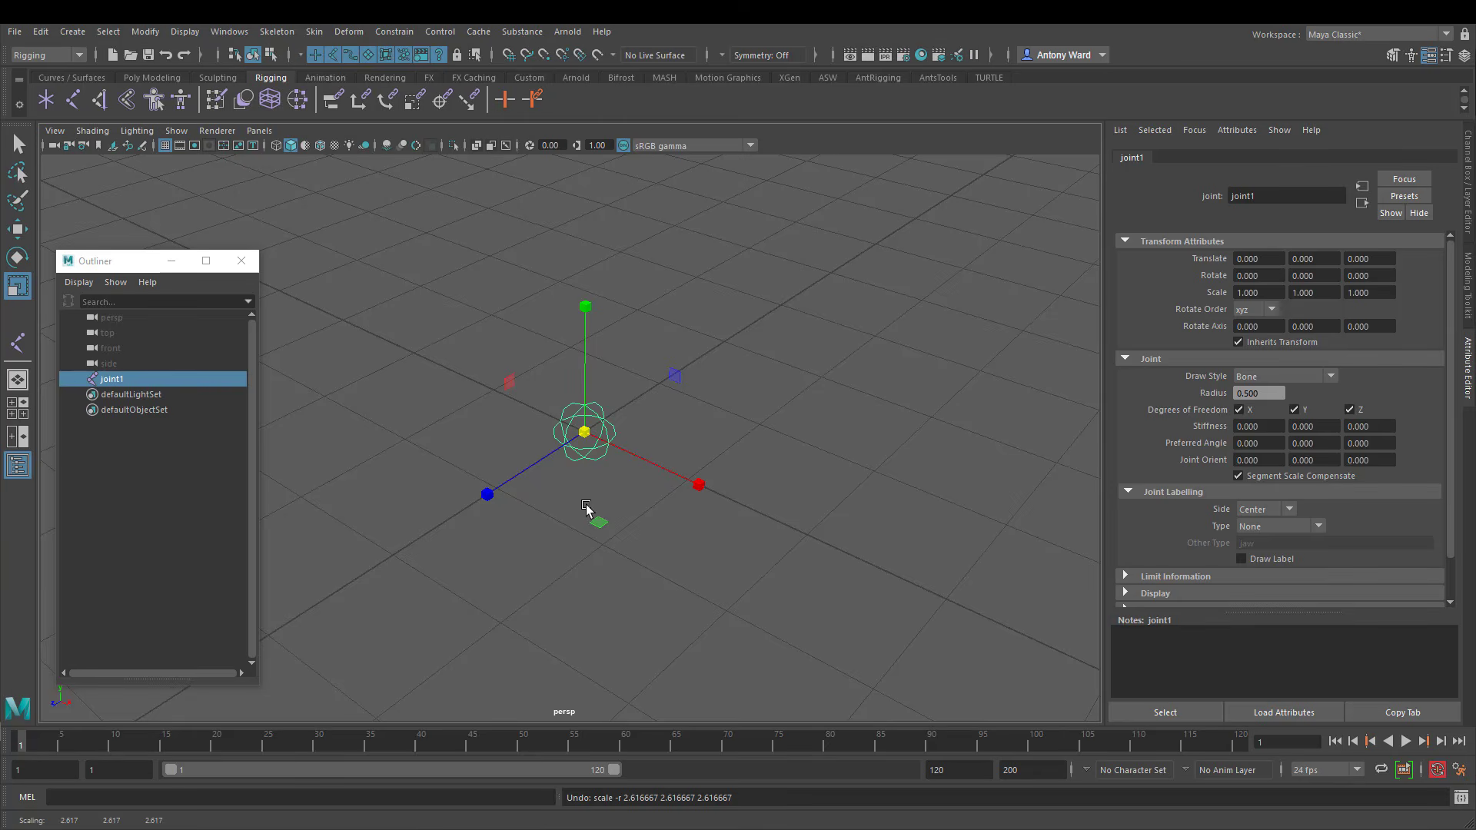
Show the joint's keyable channels in place of its detailed attributes, with the joint in view
{"action": "right_click_drag", "start_coordinate": [777, 436], "coordinate": [624, 437], "text": "alt"}
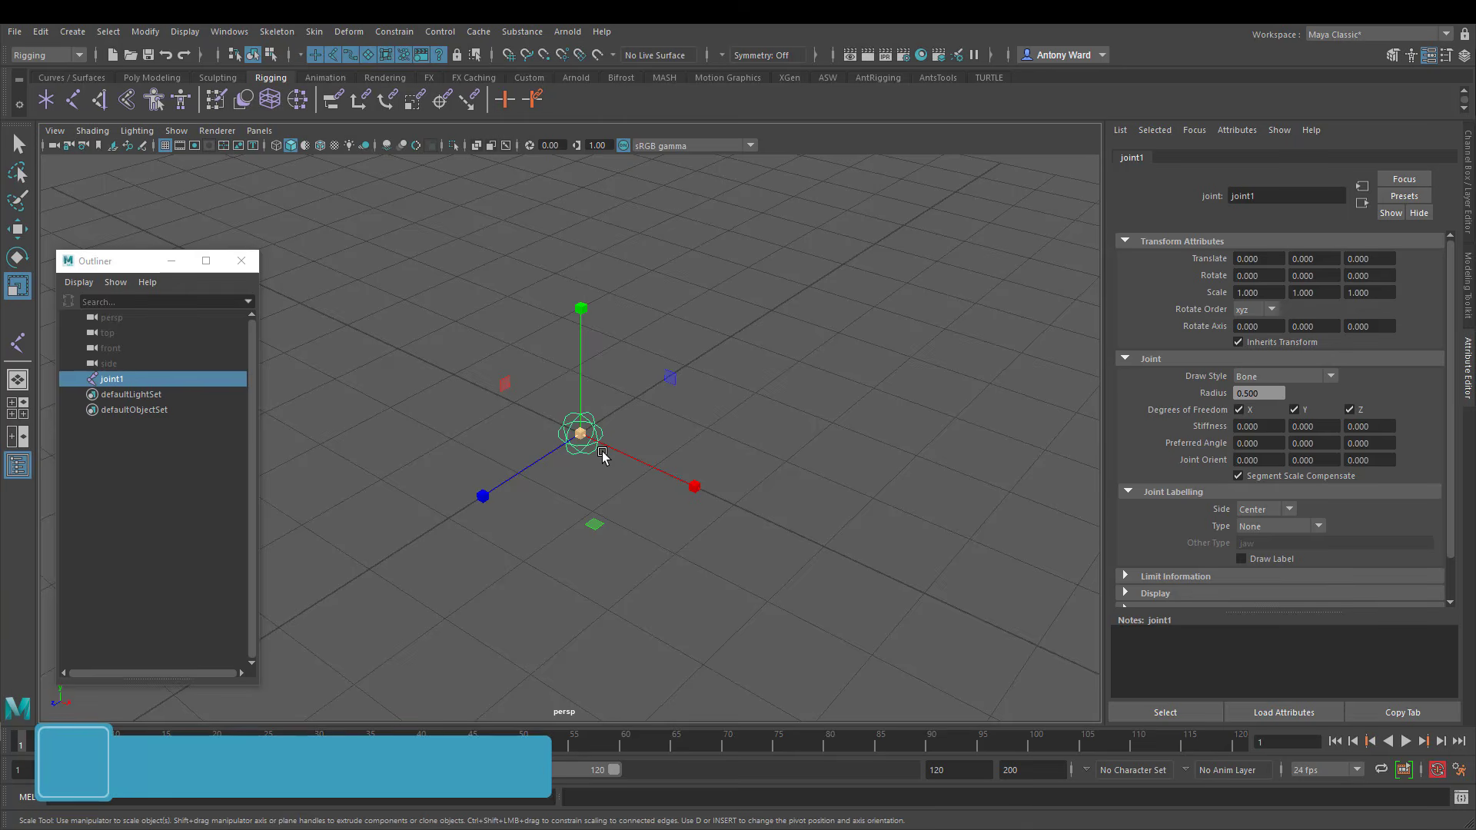
{"action": "left_click", "coordinate": [1468, 209]}
{"action": "middle_click_drag", "start_coordinate": [938, 423], "coordinate": [768, 412], "text": "alt"}
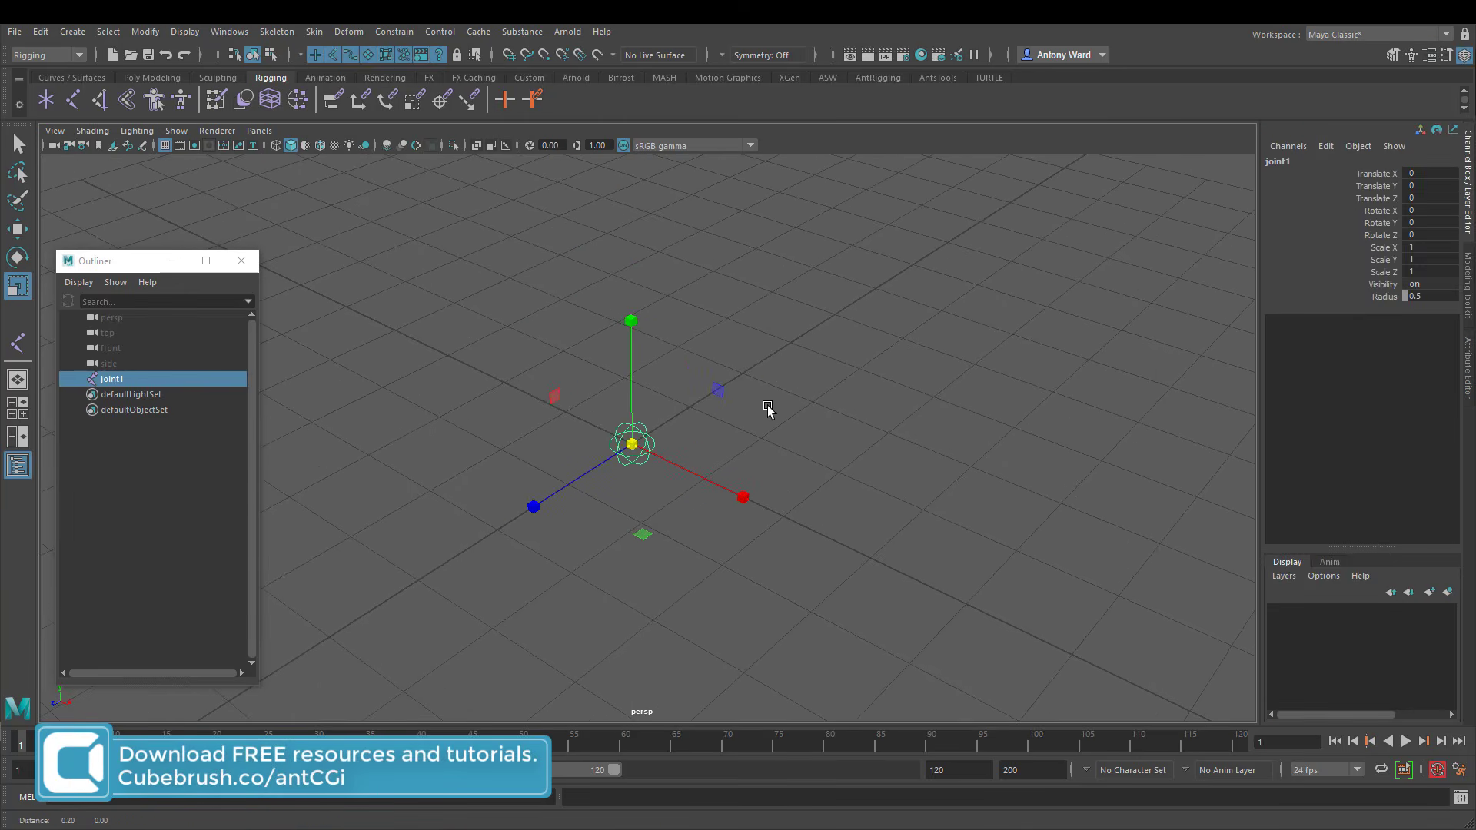
Try adjusting the joint's Radius channel interactively, and undo the change
{"action": "left_click", "coordinate": [1383, 297]}
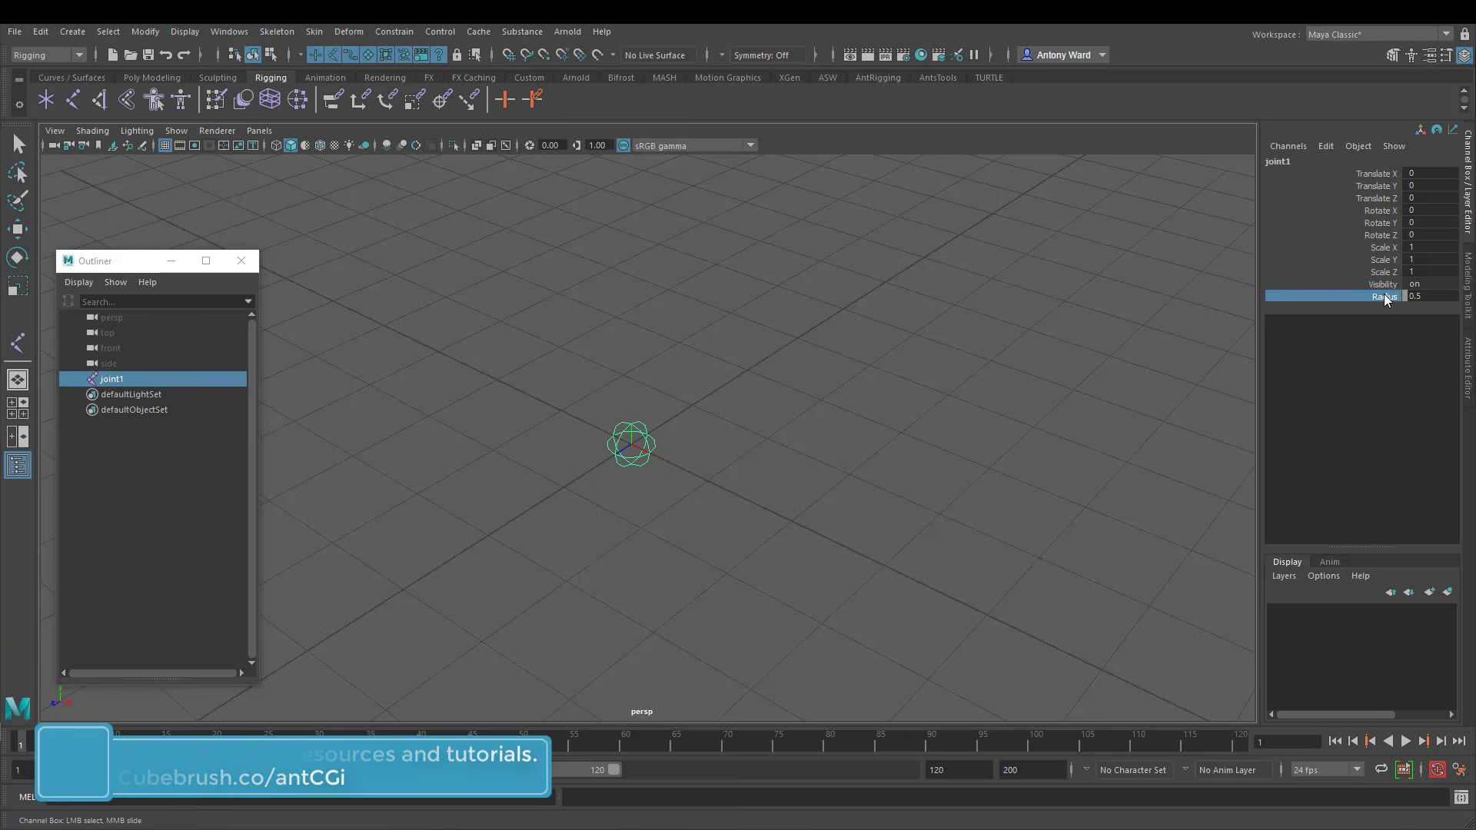
{"action": "middle_click_drag", "start_coordinate": [820, 376], "coordinate": [825, 366]}
{"action": "key", "text": "ctrl+z"}
{"action": "middle_click_drag", "start_coordinate": [886, 480], "coordinate": [828, 482], "text": "alt"}
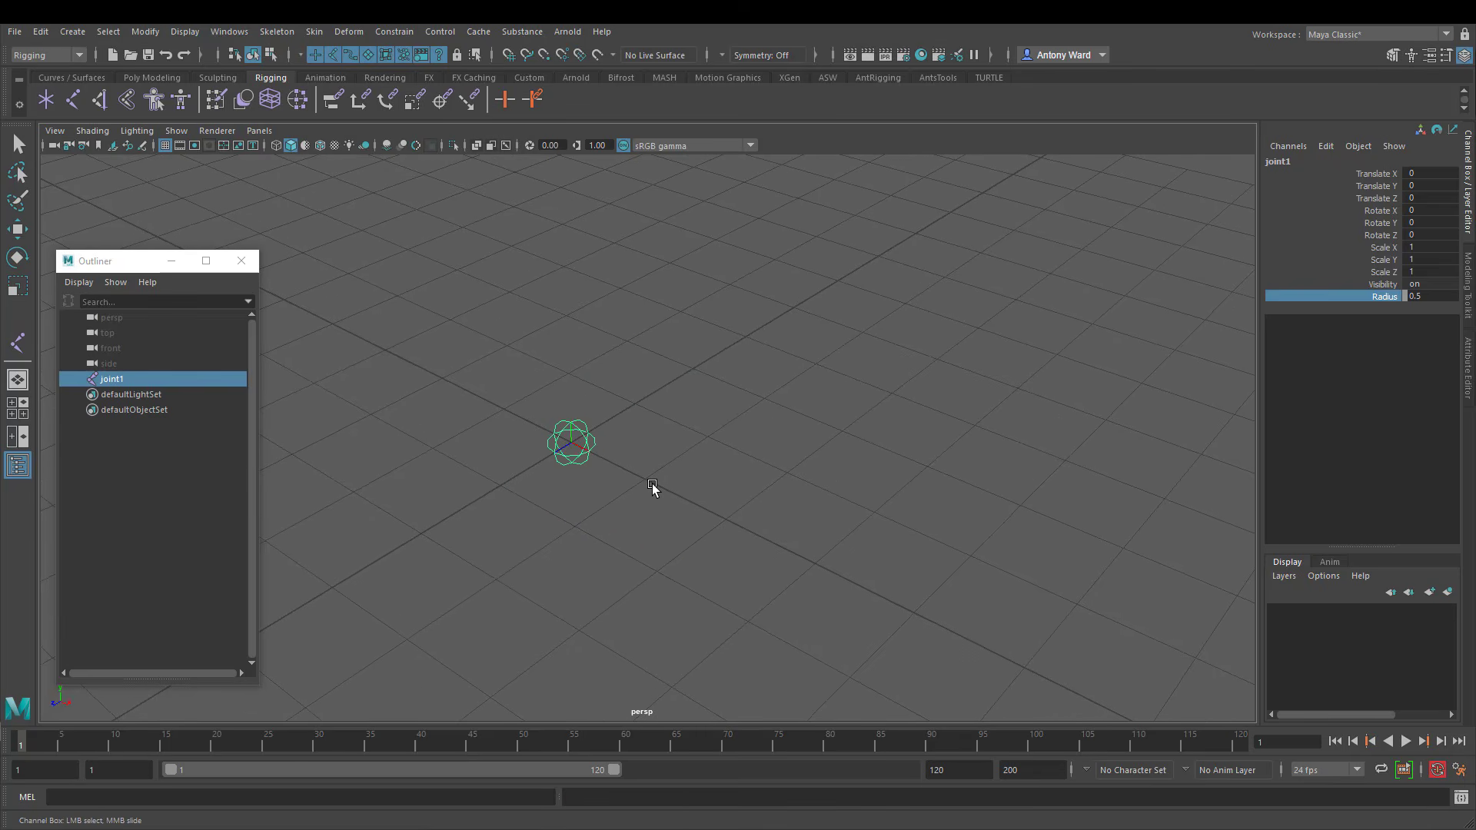
Duplicate the joint and move the copy along the X axis to about 1.98
{"action": "key", "text": "ctrl+d"}
{"action": "key", "text": "w"}
{"action": "left_click_drag", "start_coordinate": [651, 490], "coordinate": [845, 578]}
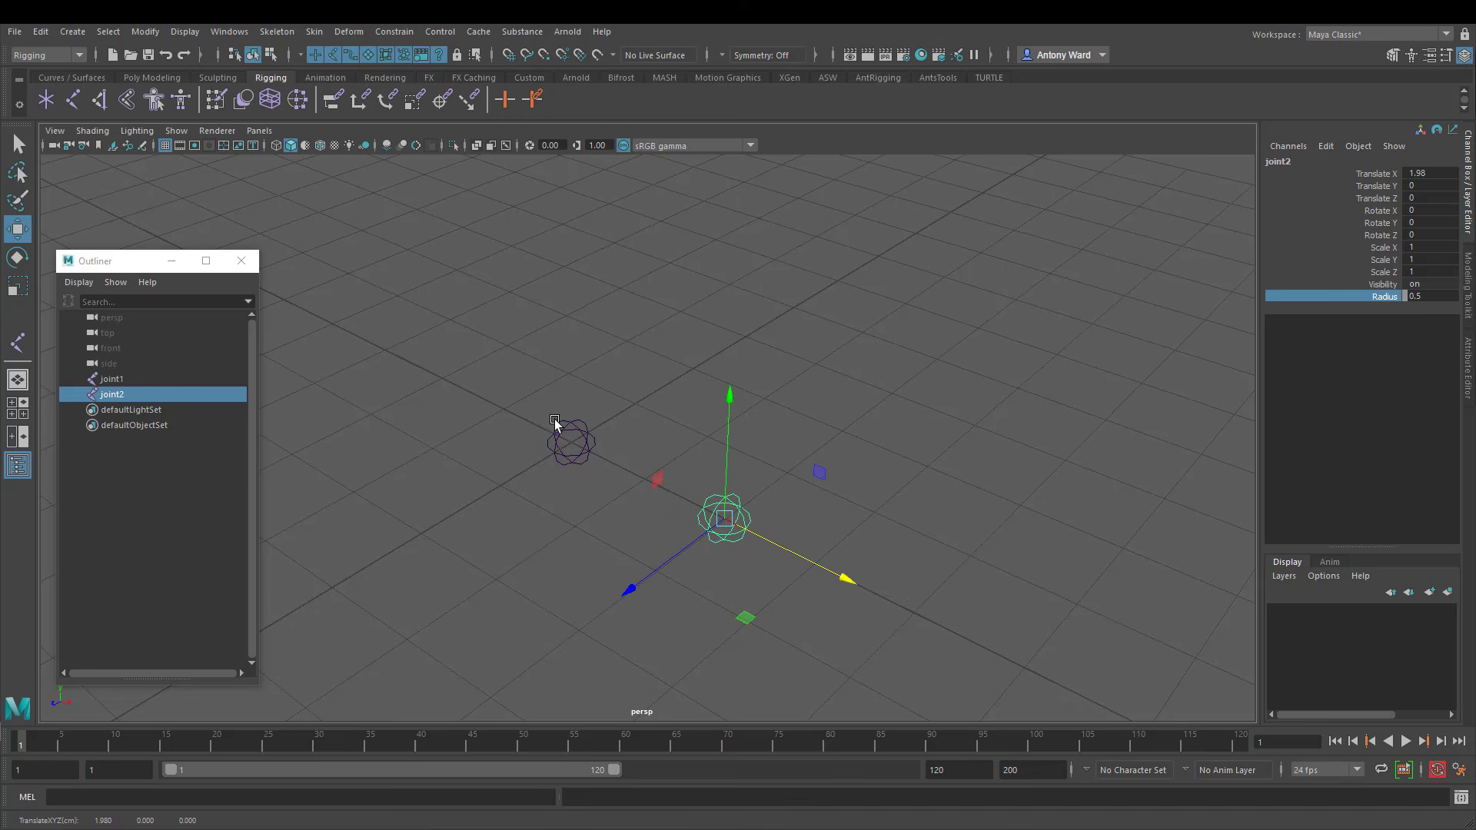
Enlarge the Radius of the original joint at the origin, and reselect the duplicate for comparison
{"action": "left_click", "coordinate": [569, 441]}
{"action": "left_click", "coordinate": [1390, 297]}
{"action": "middle_click_drag", "start_coordinate": [858, 373], "coordinate": [874, 372]}
{"action": "left_click_drag", "start_coordinate": [814, 435], "coordinate": [731, 565]}
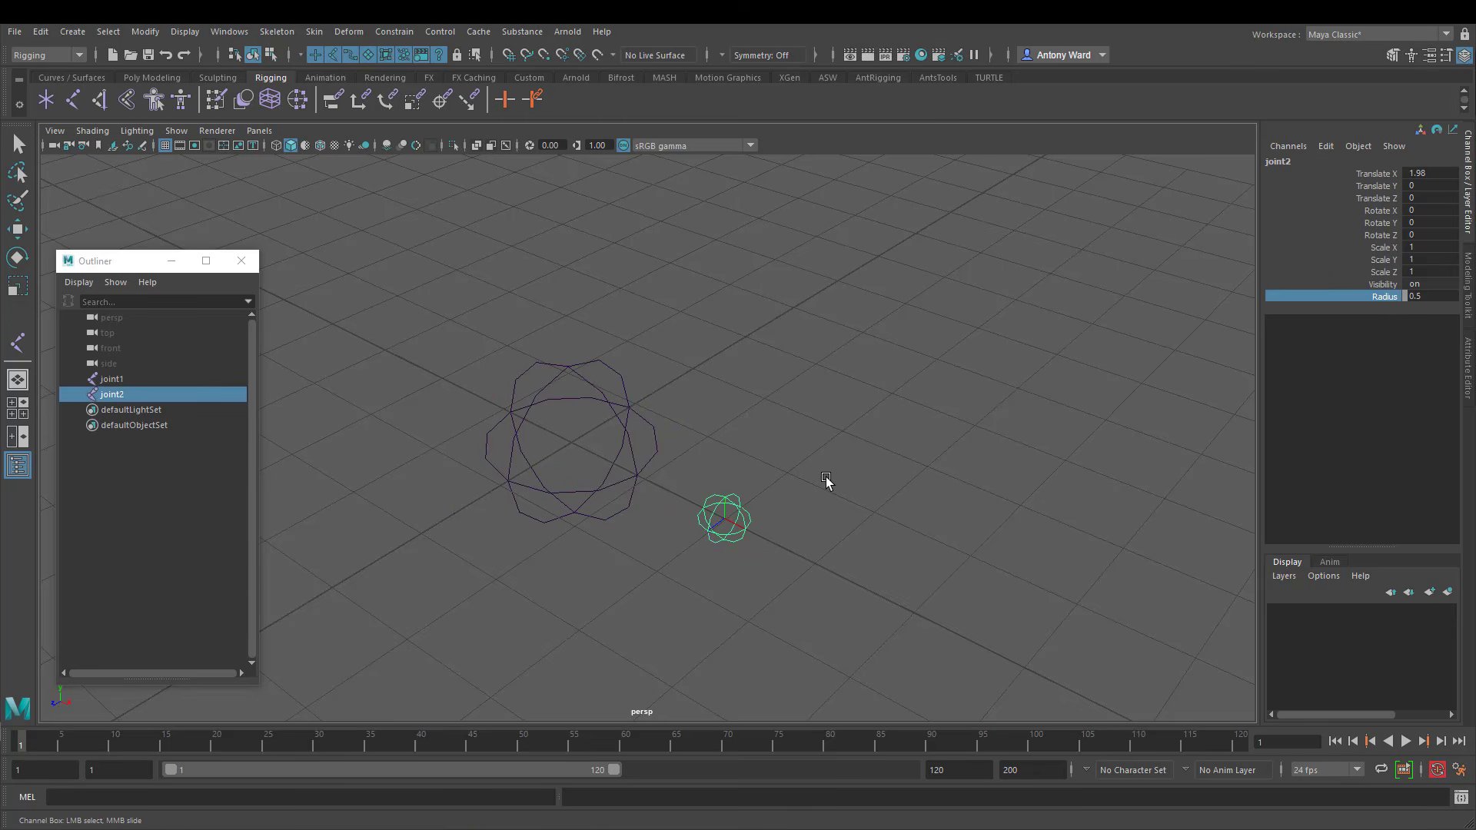
{"action": "left_click_drag", "start_coordinate": [827, 484], "coordinate": [814, 471], "text": "alt"}
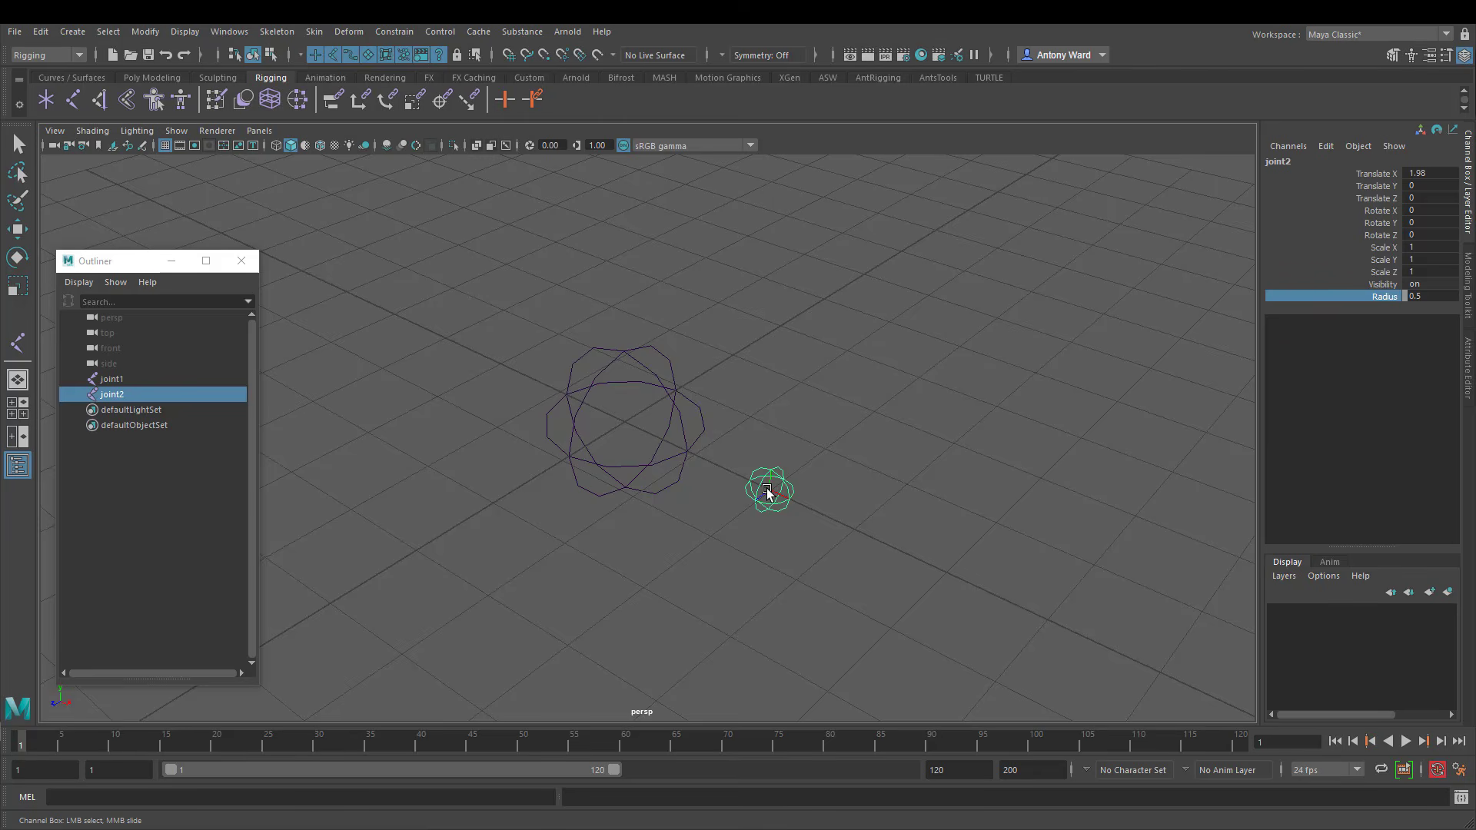
With both joints selected, try a global joint display size of about 2.31, and set it back to 1
{"action": "left_click_drag", "start_coordinate": [522, 307], "coordinate": [671, 434], "text": "shift"}
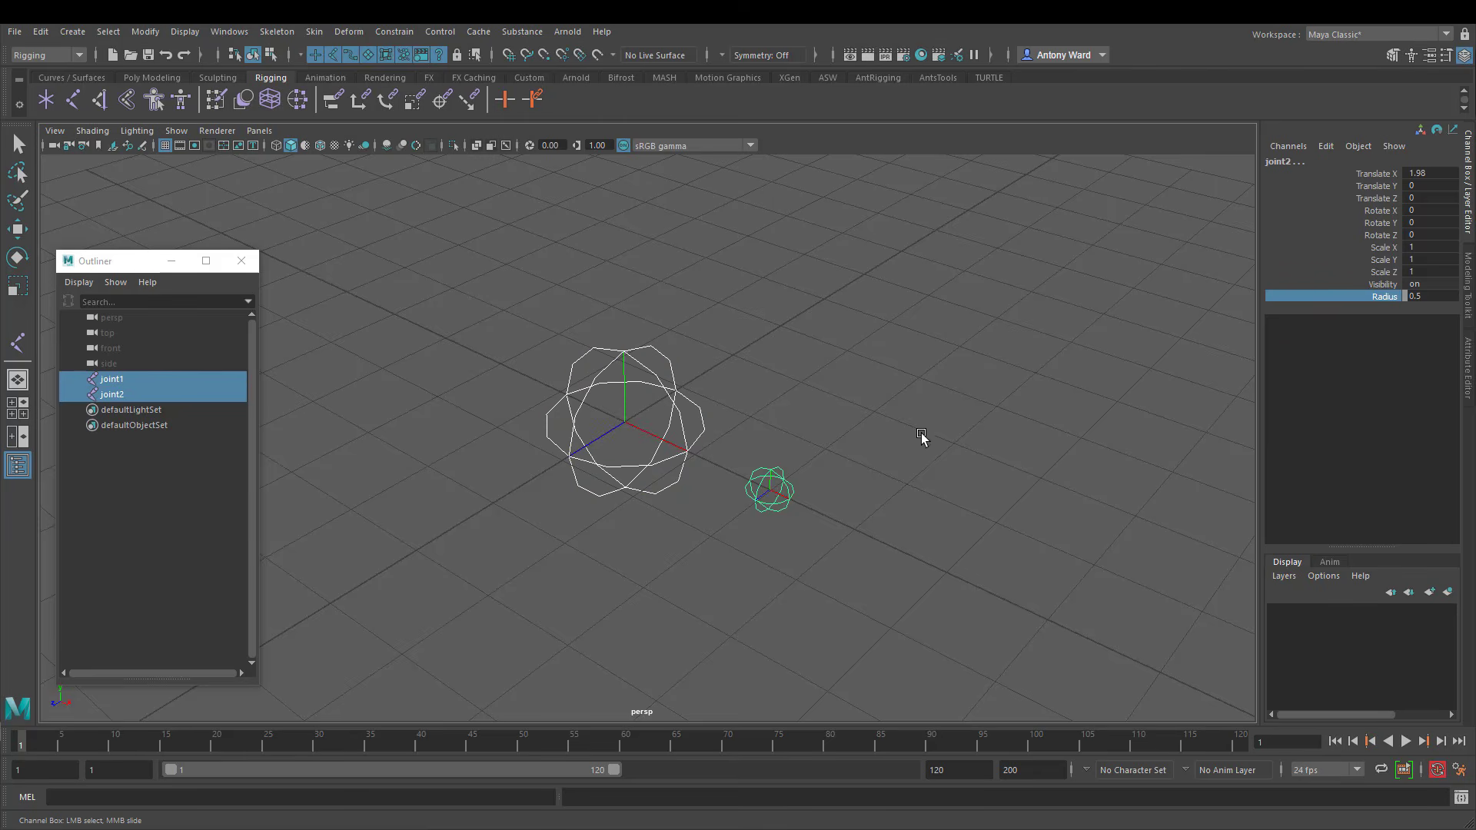
{"action": "right_click_drag", "start_coordinate": [922, 438], "coordinate": [830, 459], "text": "alt"}
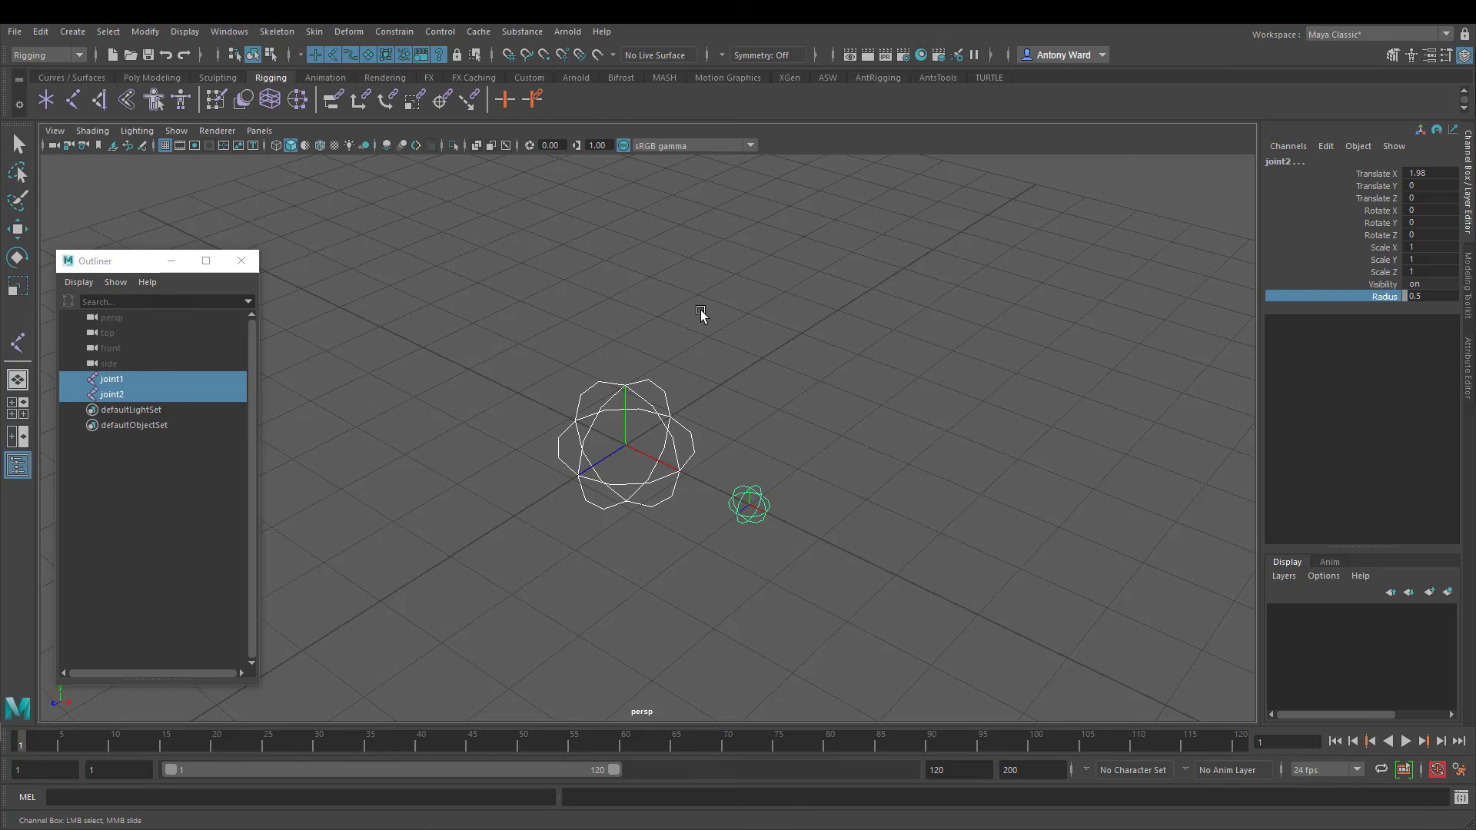
{"action": "left_click", "coordinate": [185, 31]}
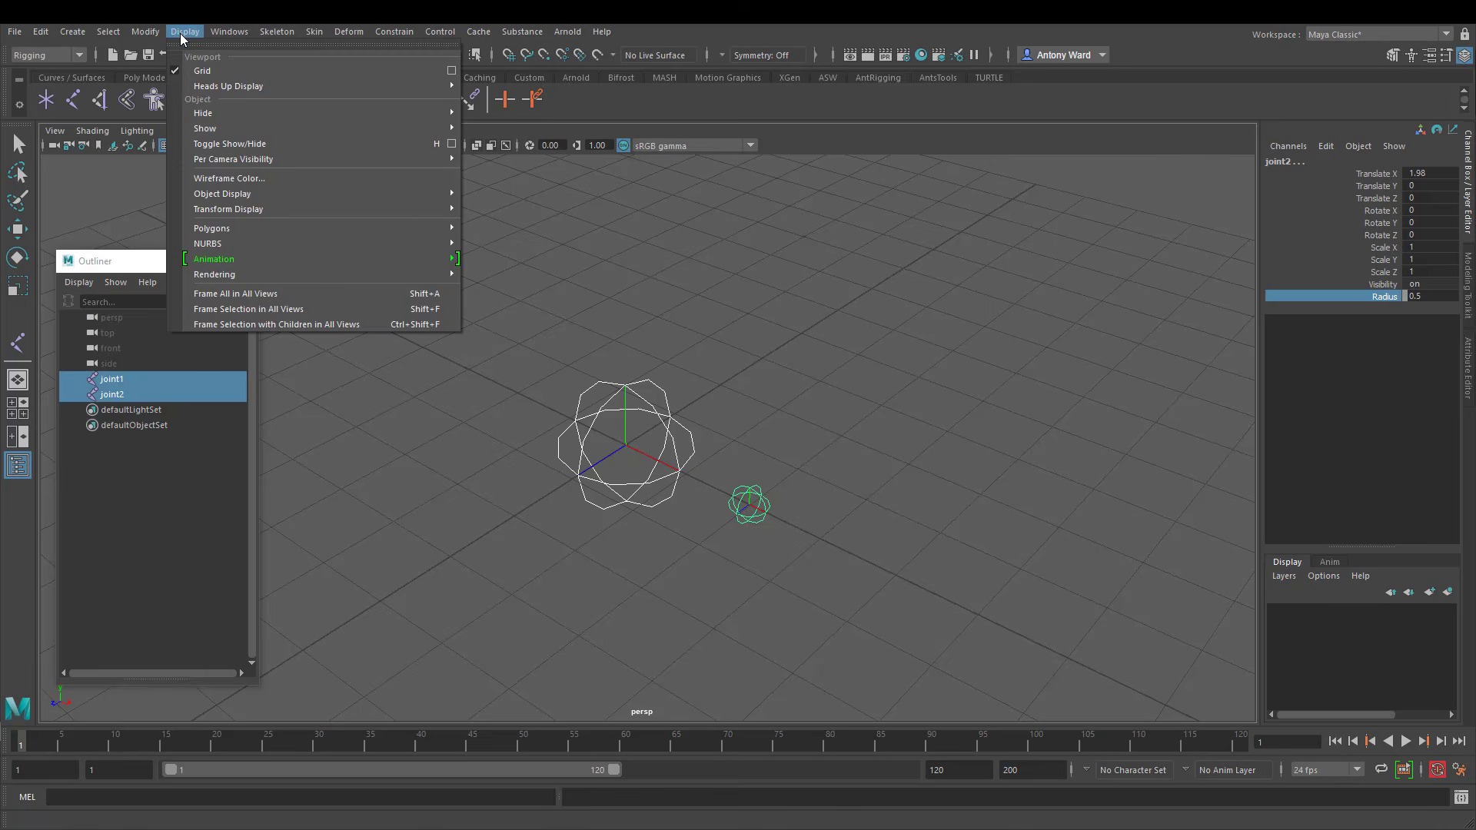
{"action": "mouse_move", "coordinate": [230, 265]}
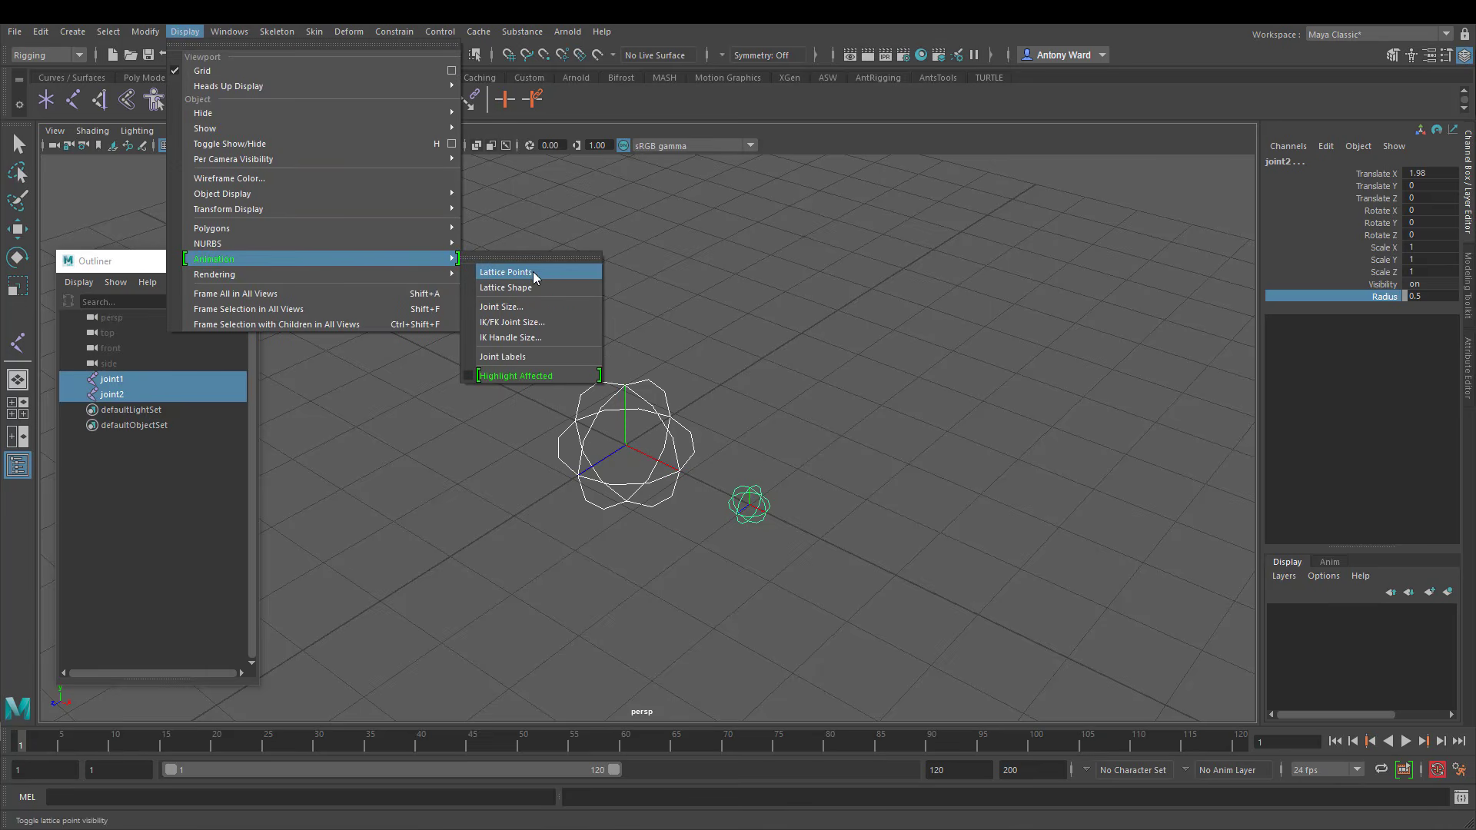
{"action": "left_click", "coordinate": [504, 306]}
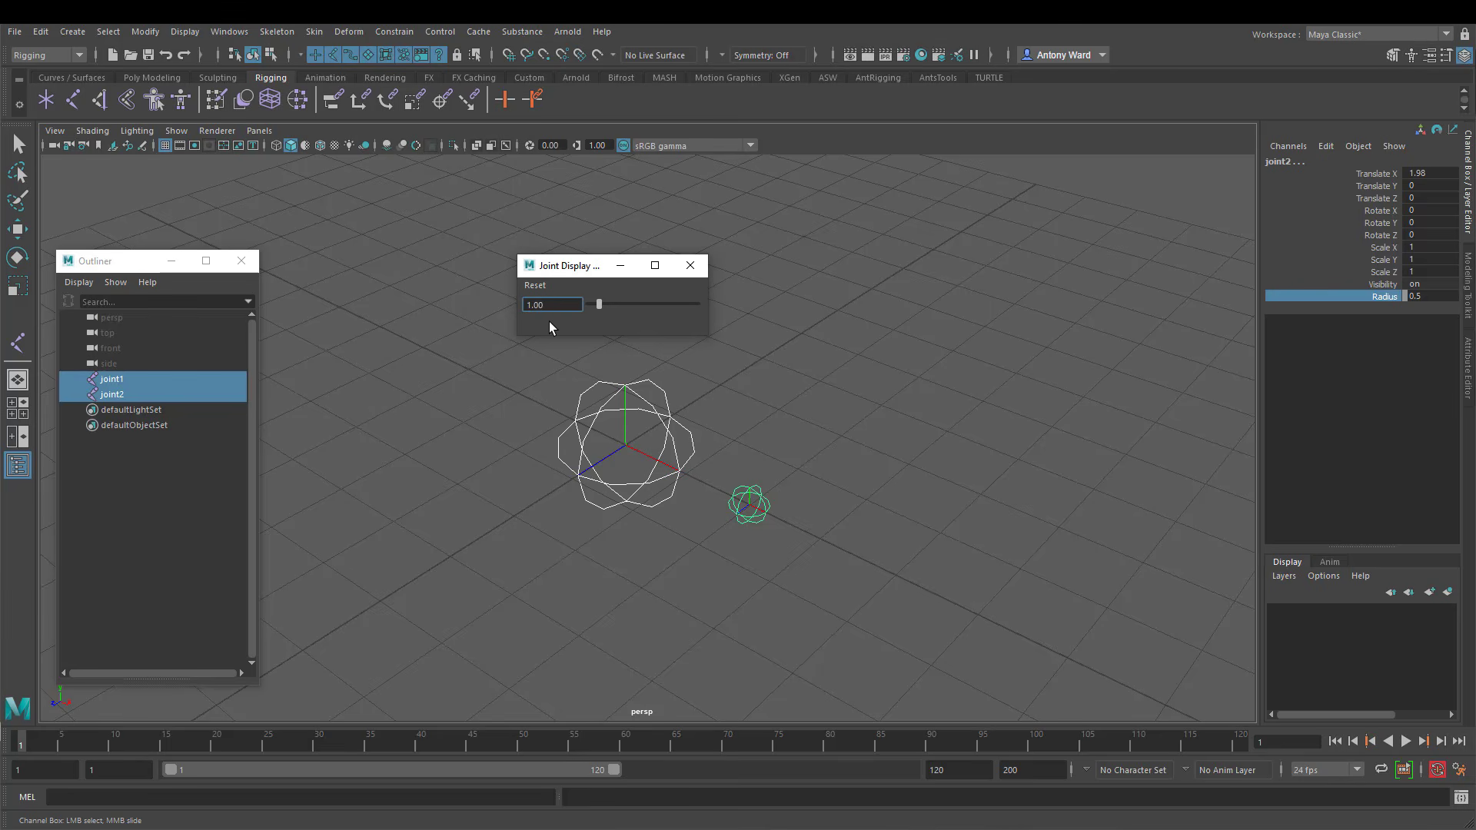
{"action": "left_click_drag", "start_coordinate": [598, 304], "coordinate": [604, 305]}
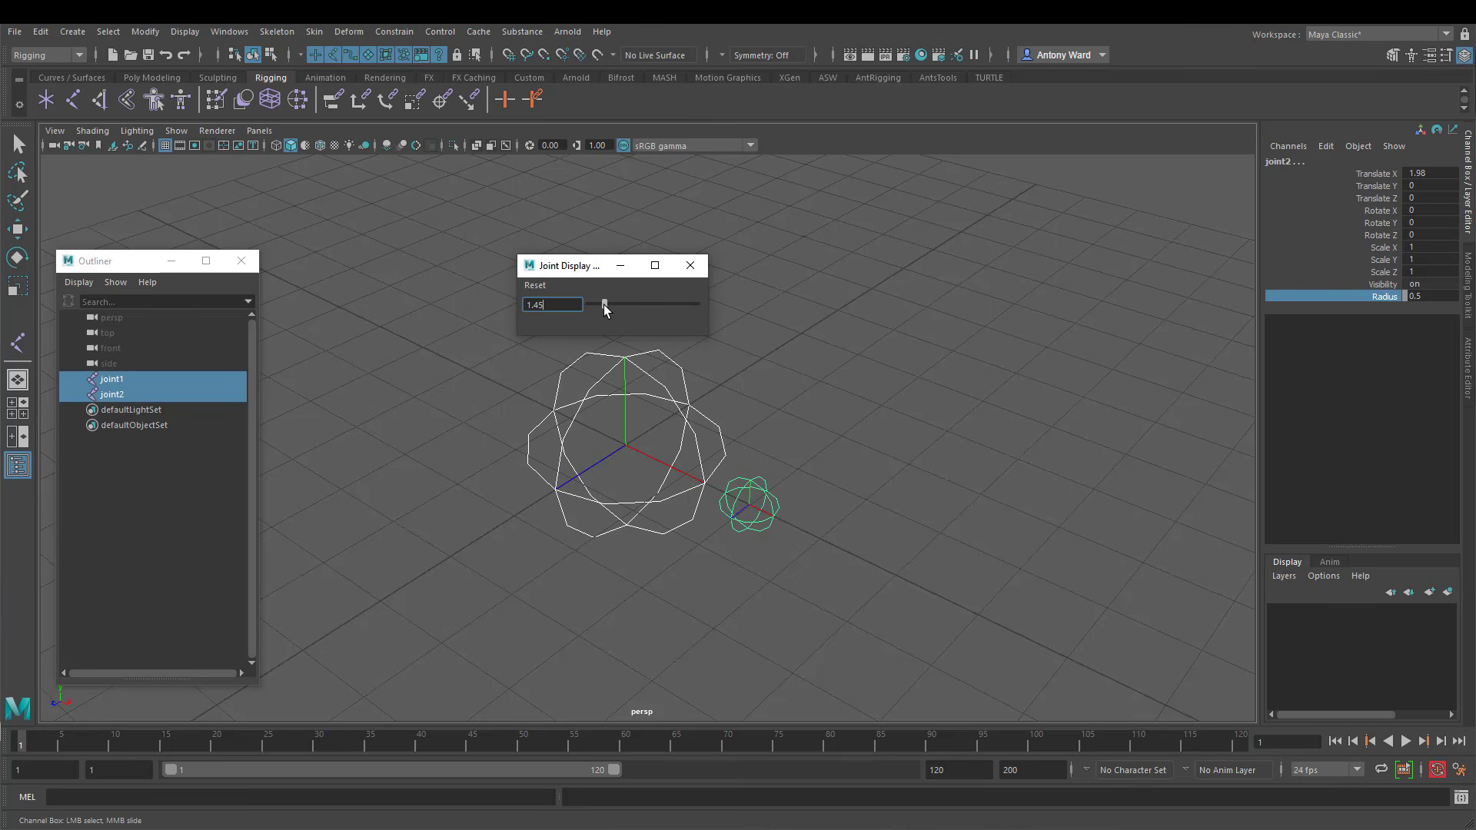
{"action": "left_click_drag", "start_coordinate": [604, 305], "coordinate": [615, 310]}
{"action": "double_click", "coordinate": [565, 302]}
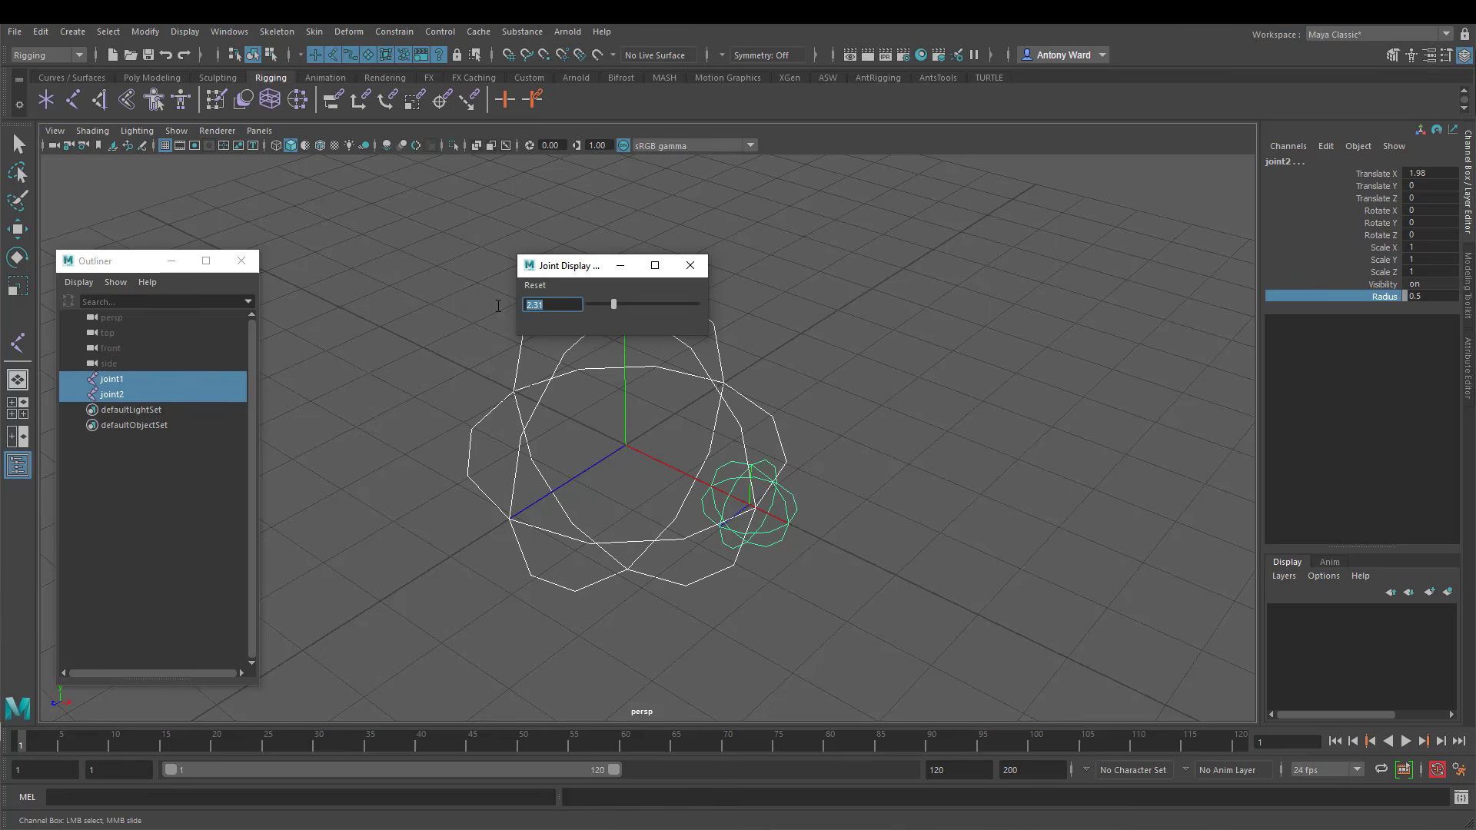
{"action": "type", "text": "1"}
{"action": "key", "text": "Return"}
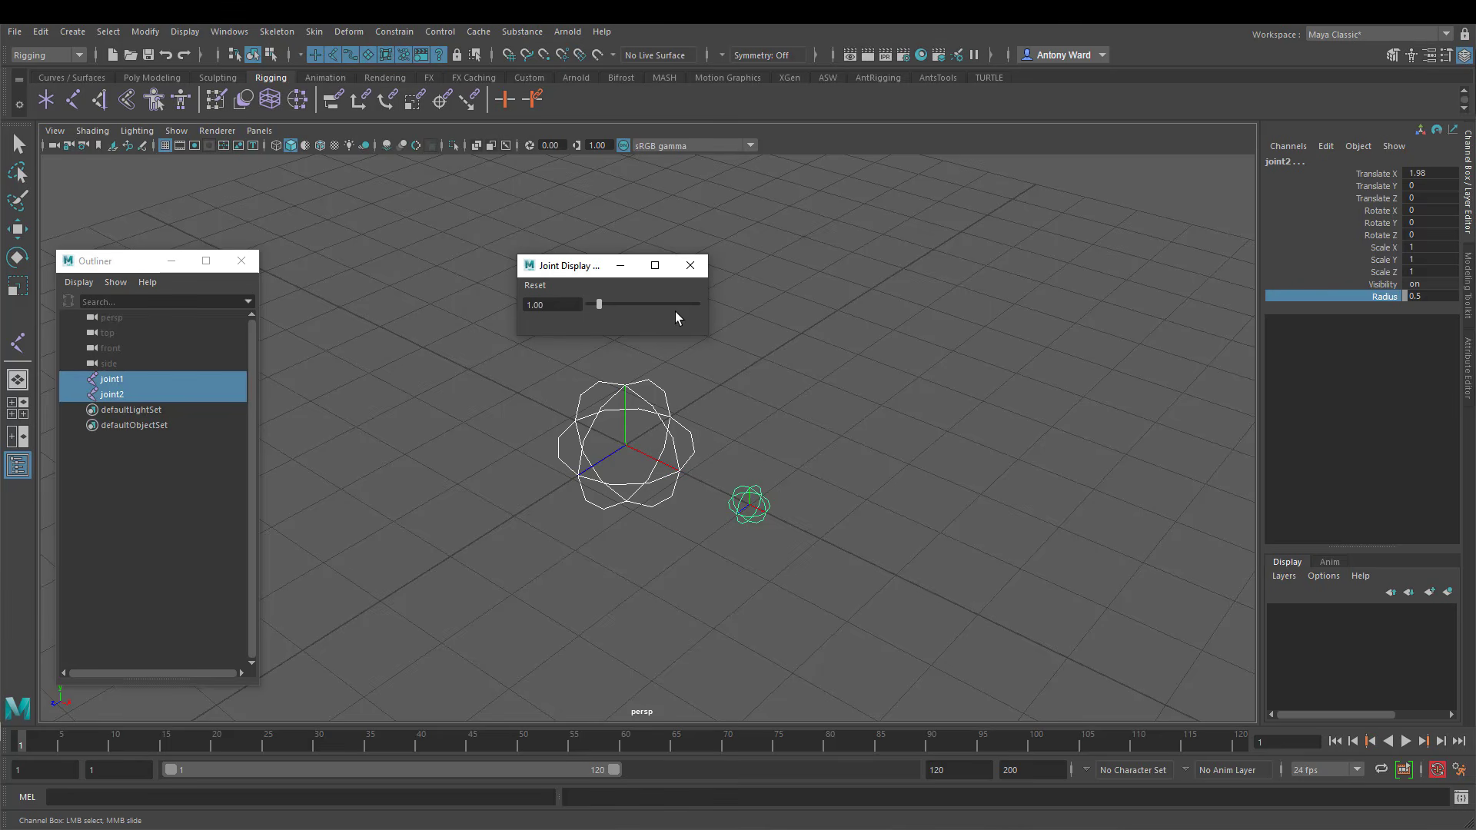
Reduce the global joint display size to about 0.87, and undo the last selection change
{"action": "mouse_move", "coordinate": [601, 312]}
{"action": "left_mouse_down"}
{"action": "mouse_move", "coordinate": [615, 310]}
{"action": "mouse_move", "coordinate": [599, 307]}
{"action": "left_mouse_up"}
{"action": "key", "text": "ctrl+z"}
{"action": "middle_click_drag", "start_coordinate": [769, 411], "coordinate": [726, 422], "text": "alt"}
{"action": "right_click_drag", "start_coordinate": [727, 423], "coordinate": [769, 421], "text": "alt"}
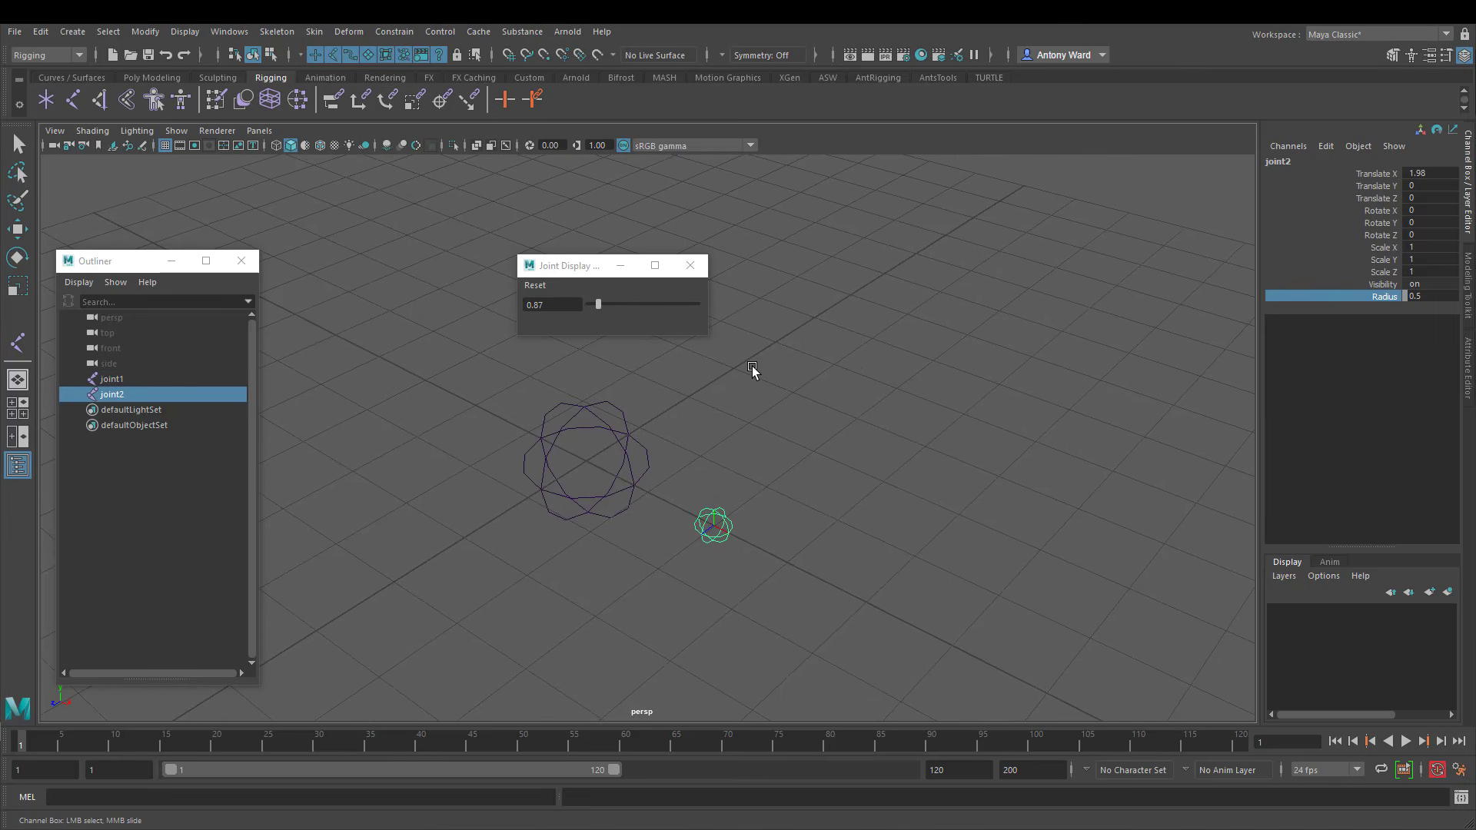
Set the global joint display size to 1 and close its window
{"action": "double_click", "coordinate": [566, 308]}
{"action": "type", "text": "1"}
{"action": "key", "text": "Return"}
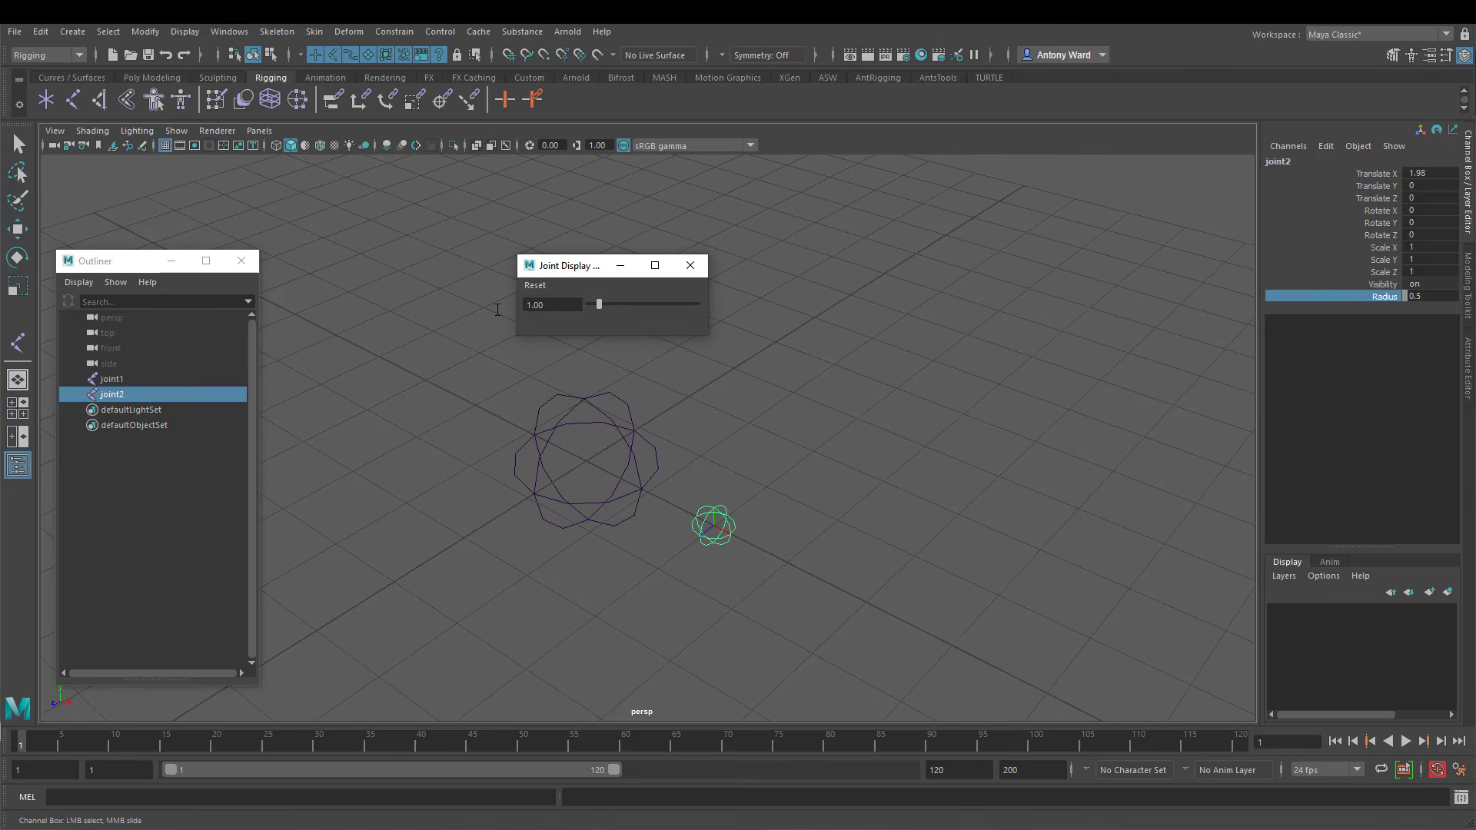
{"action": "left_click", "coordinate": [690, 265]}
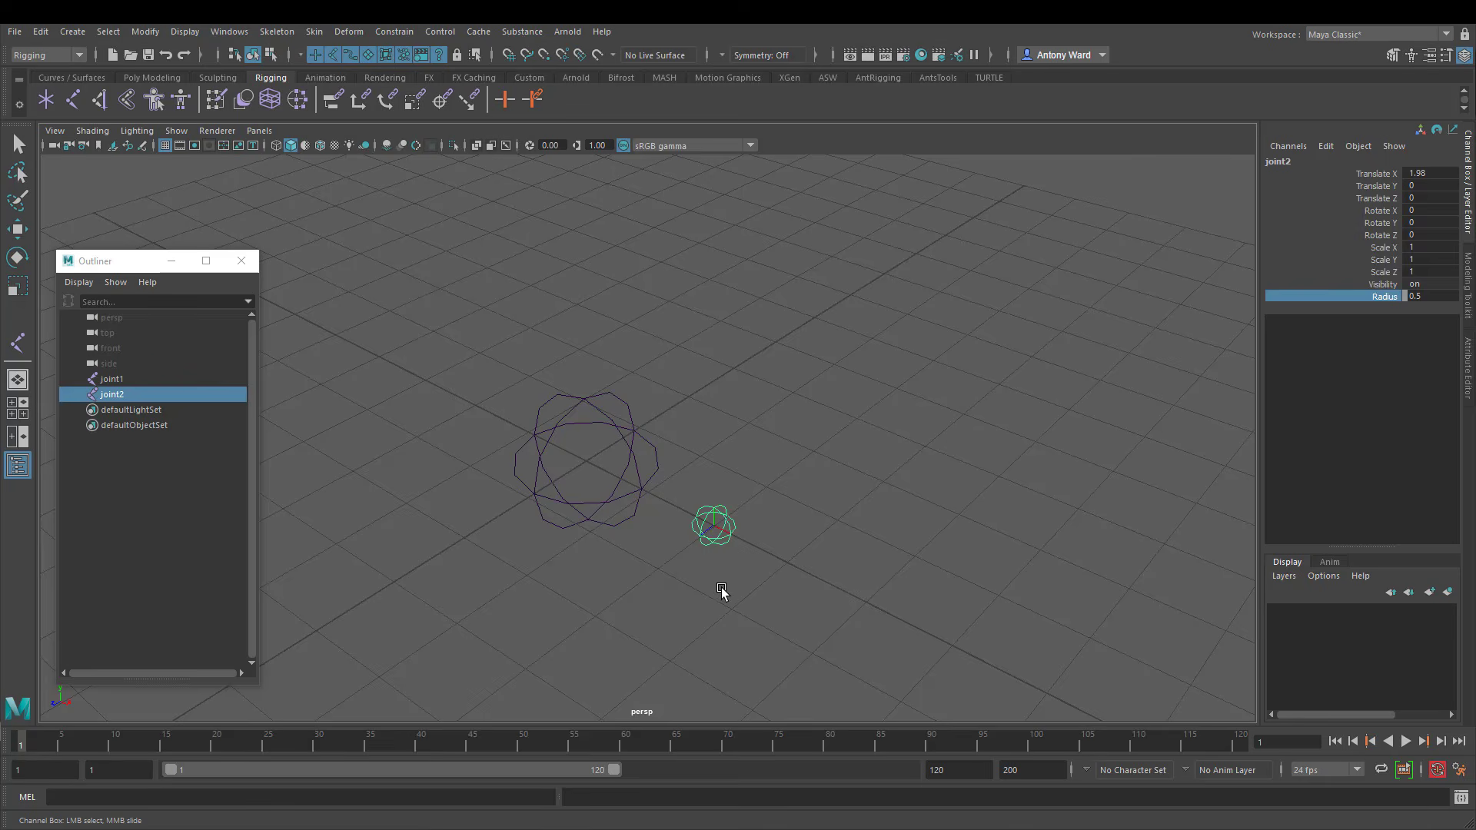
Delete the duplicate joint, and set the Radius of the remaining joint at the origin to 1
{"action": "key", "text": "Delete"}
{"action": "left_click", "coordinate": [602, 409]}
{"action": "key", "text": "f"}
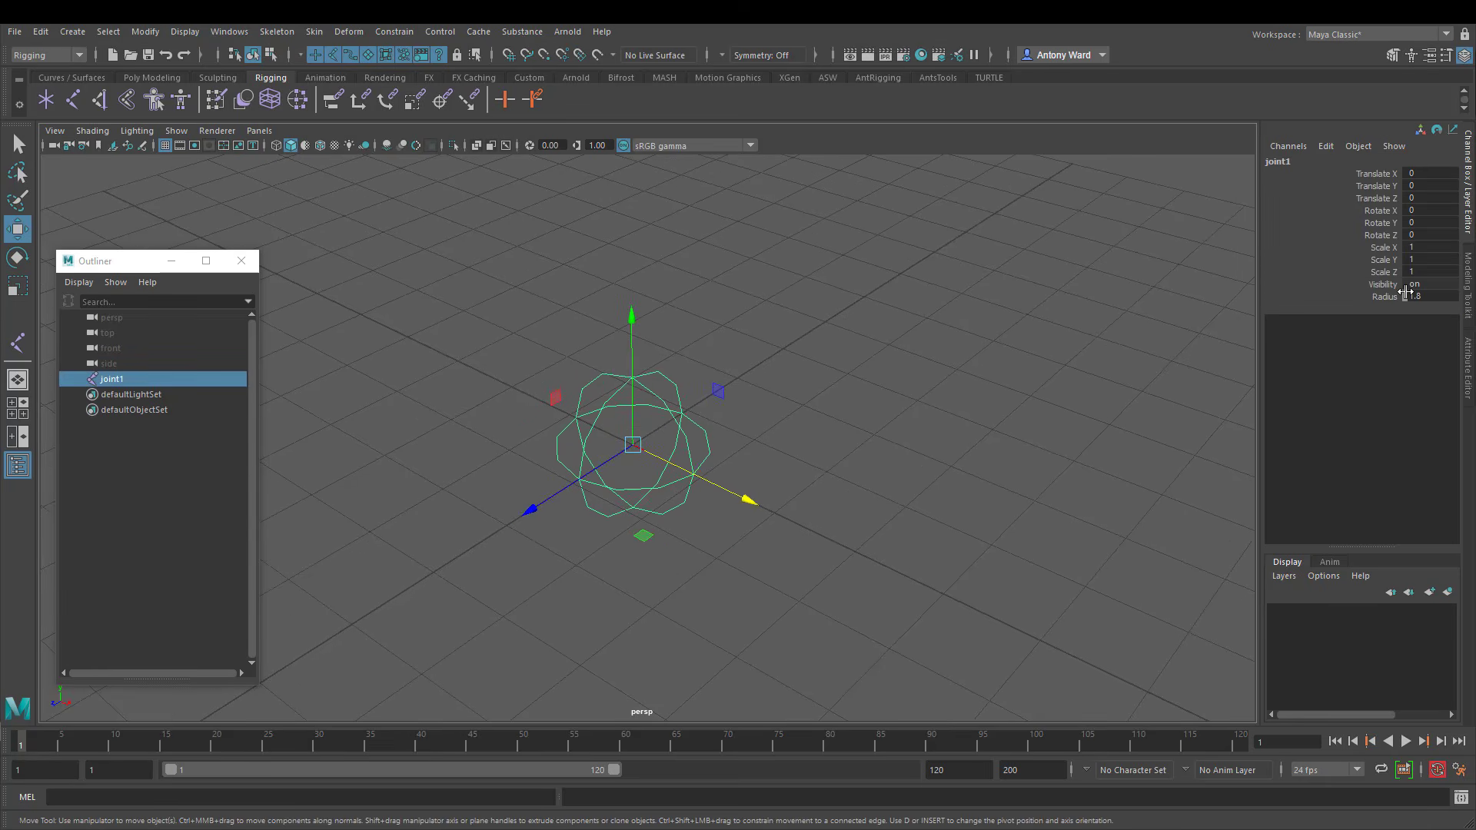
{"action": "left_click", "coordinate": [1433, 295]}
{"action": "type", "text": "1"}
{"action": "key", "text": "Return"}
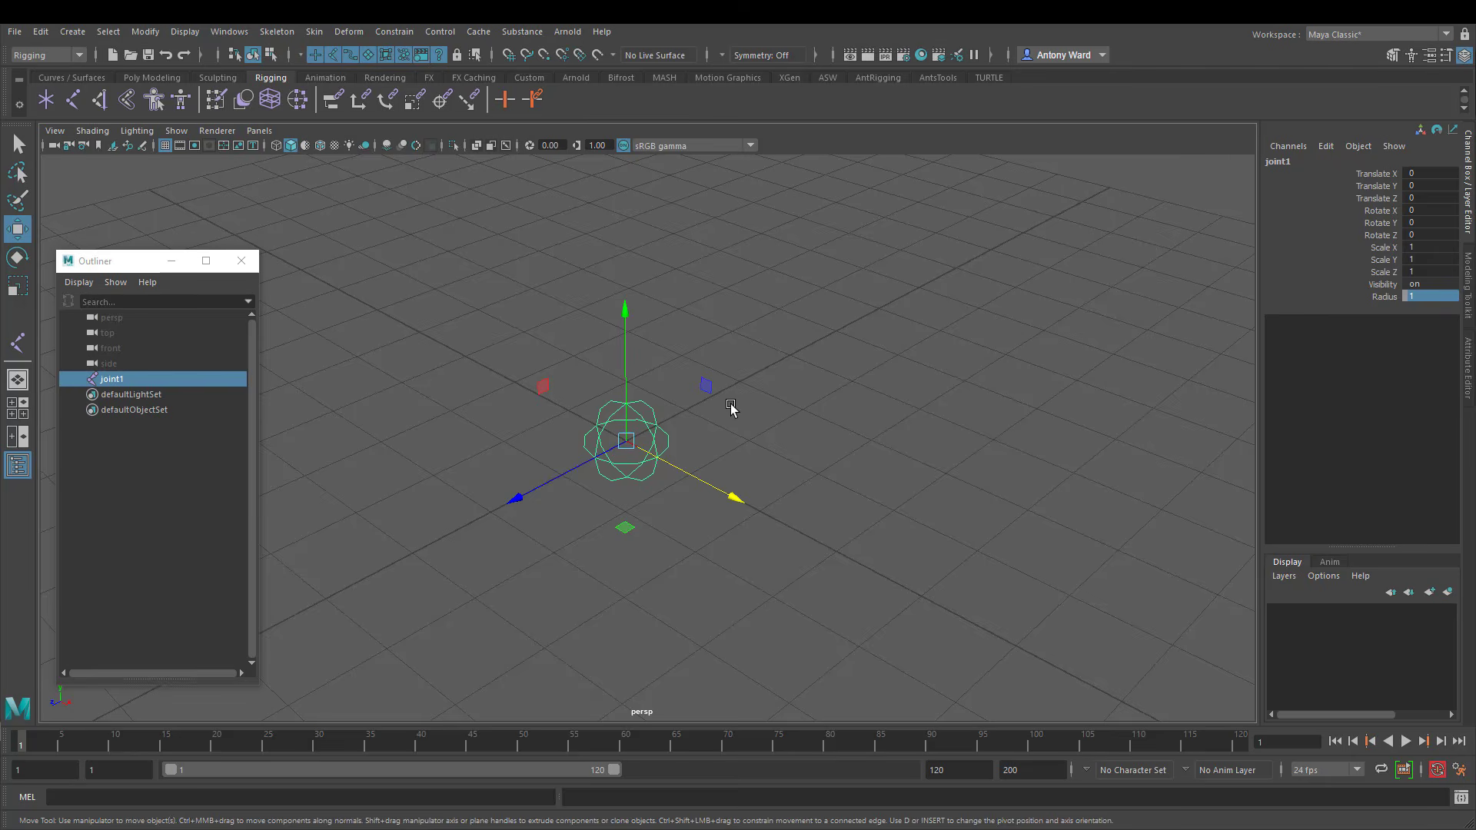
{"action": "left_click_drag", "start_coordinate": [730, 404], "coordinate": [723, 410], "text": "alt"}
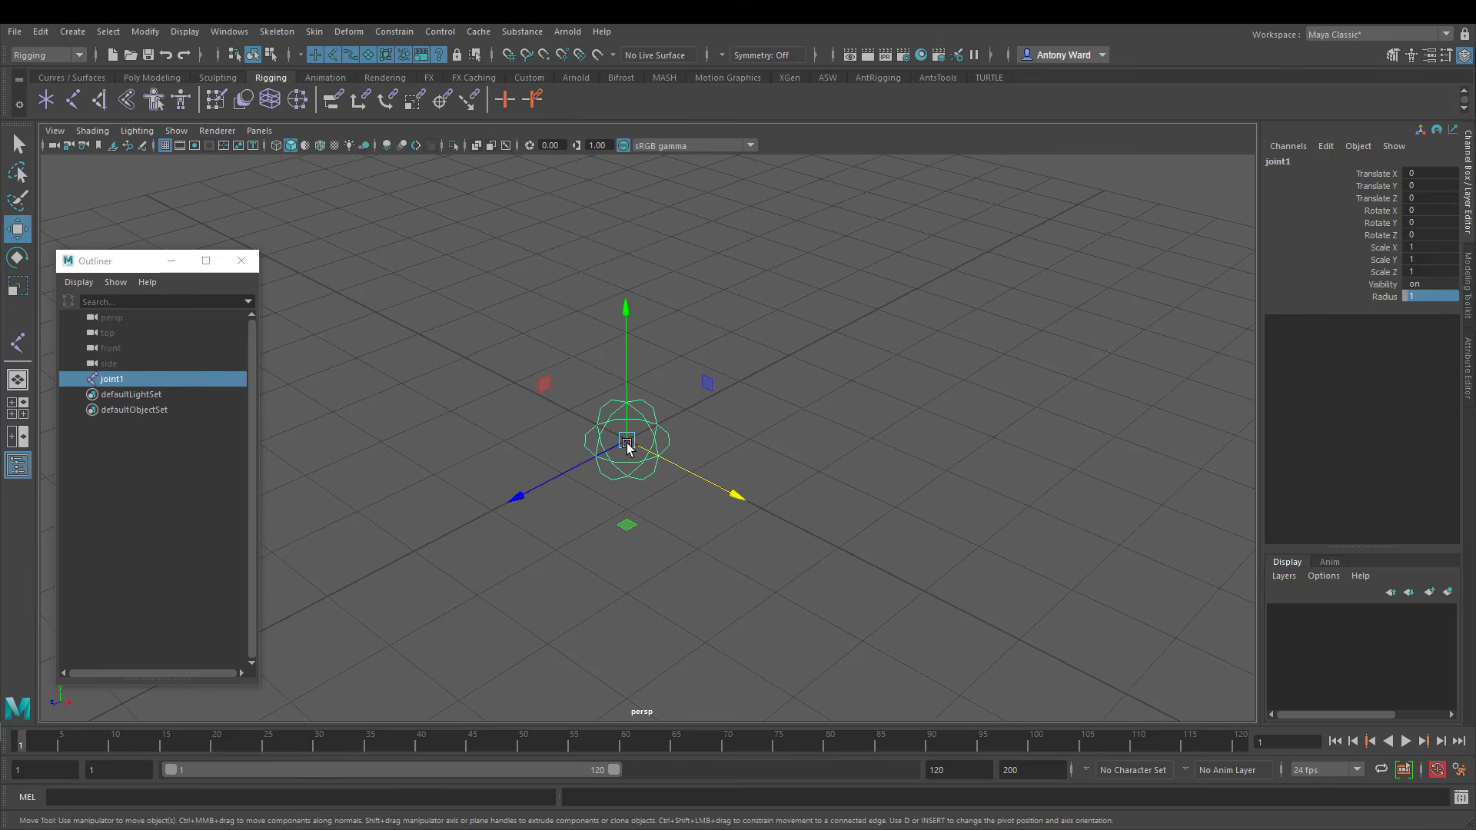
Try moving the joint freely, undo the move, and display the joint's full attributes in the Attribute Editor
{"action": "left_click_drag", "start_coordinate": [629, 440], "coordinate": [684, 324]}
{"action": "key", "text": "ctrl+z"}
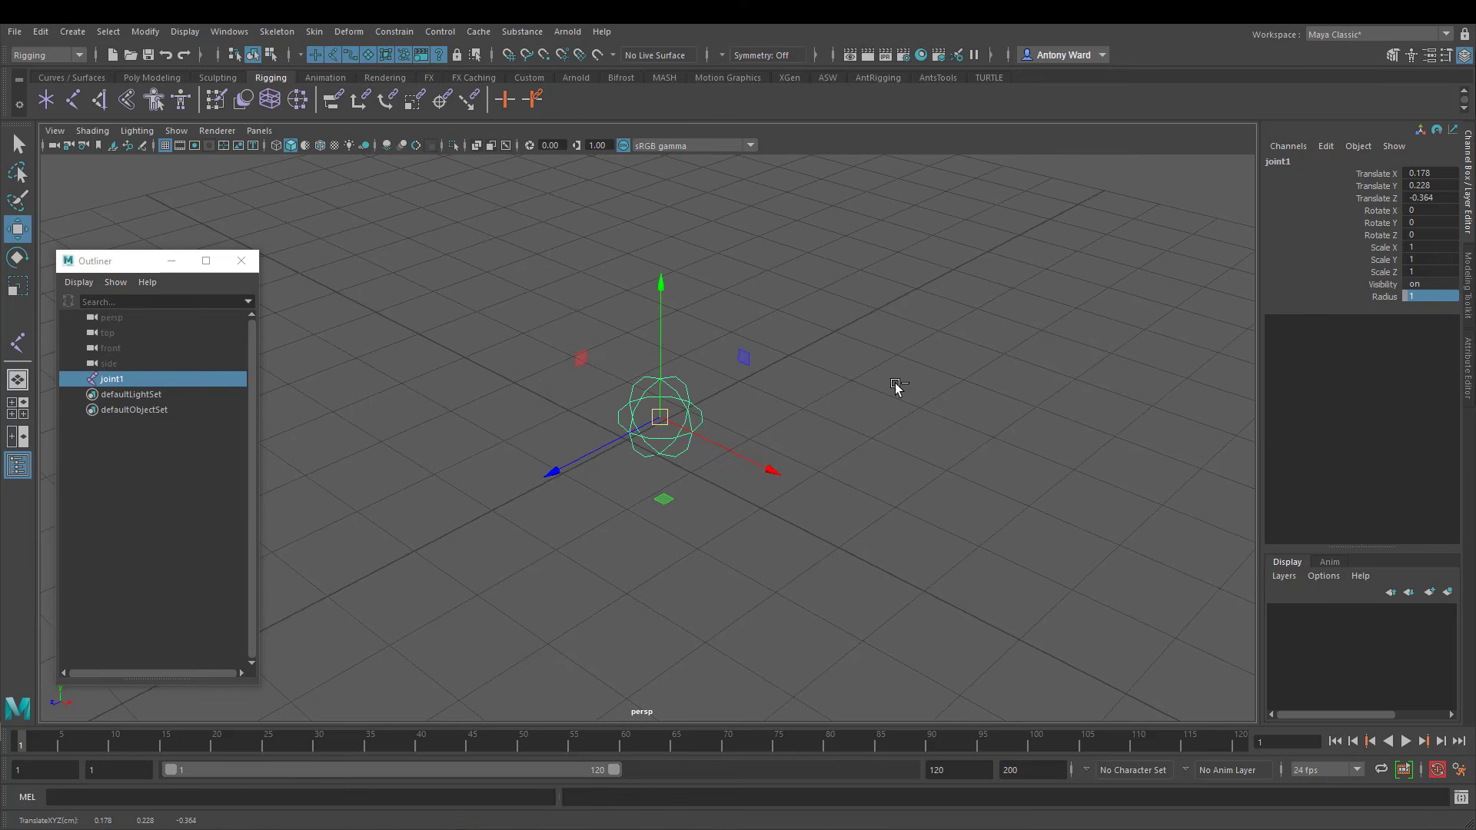
{"action": "key", "text": "ctrl+a"}
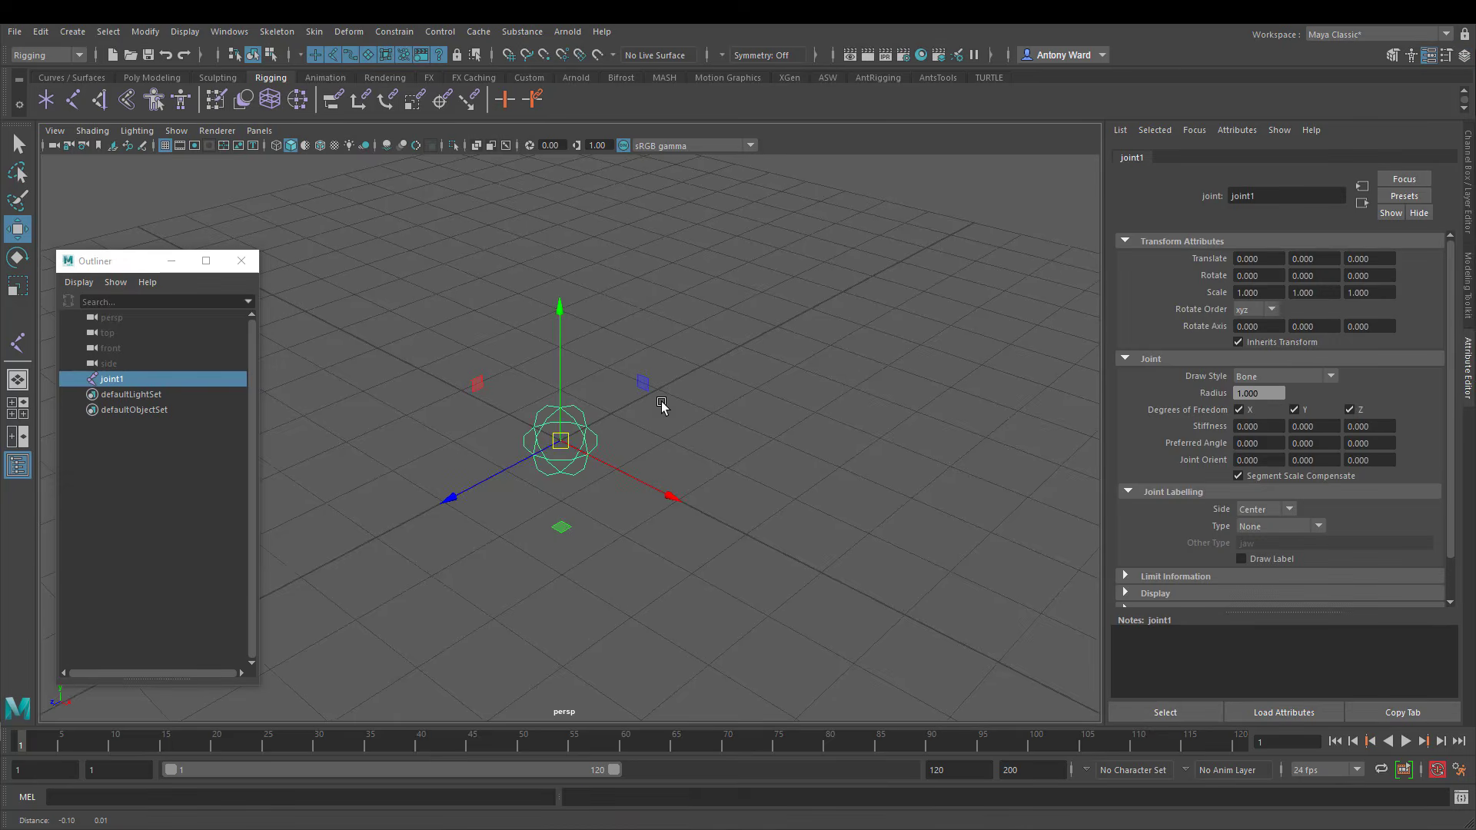
Try several free rotations of the joint with the Rotate tool, and undo them all
{"action": "key", "text": "e"}
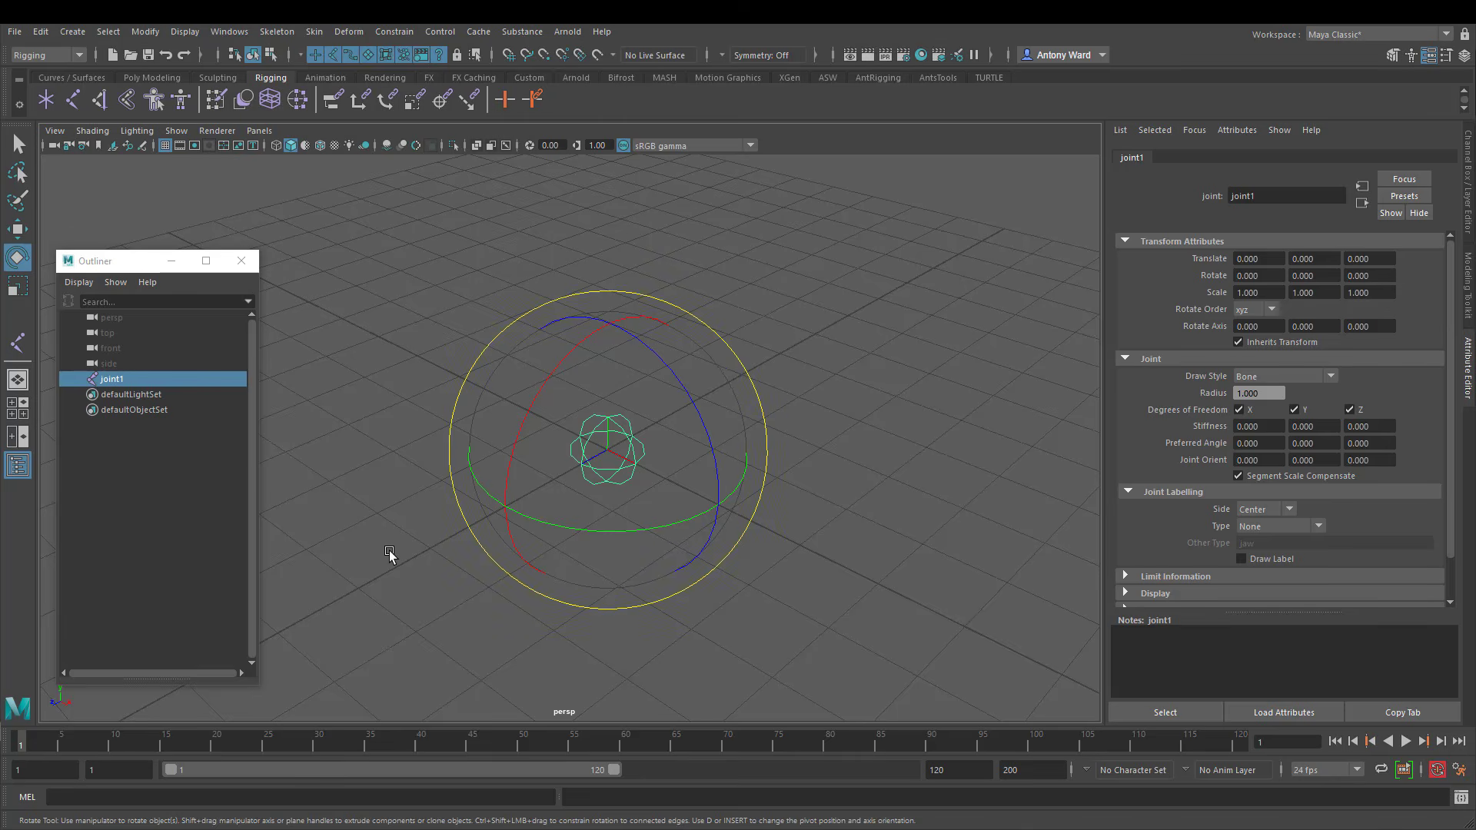
{"action": "left_click_drag", "start_coordinate": [718, 329], "coordinate": [685, 291]}
{"action": "key", "text": "ctrl+z"}
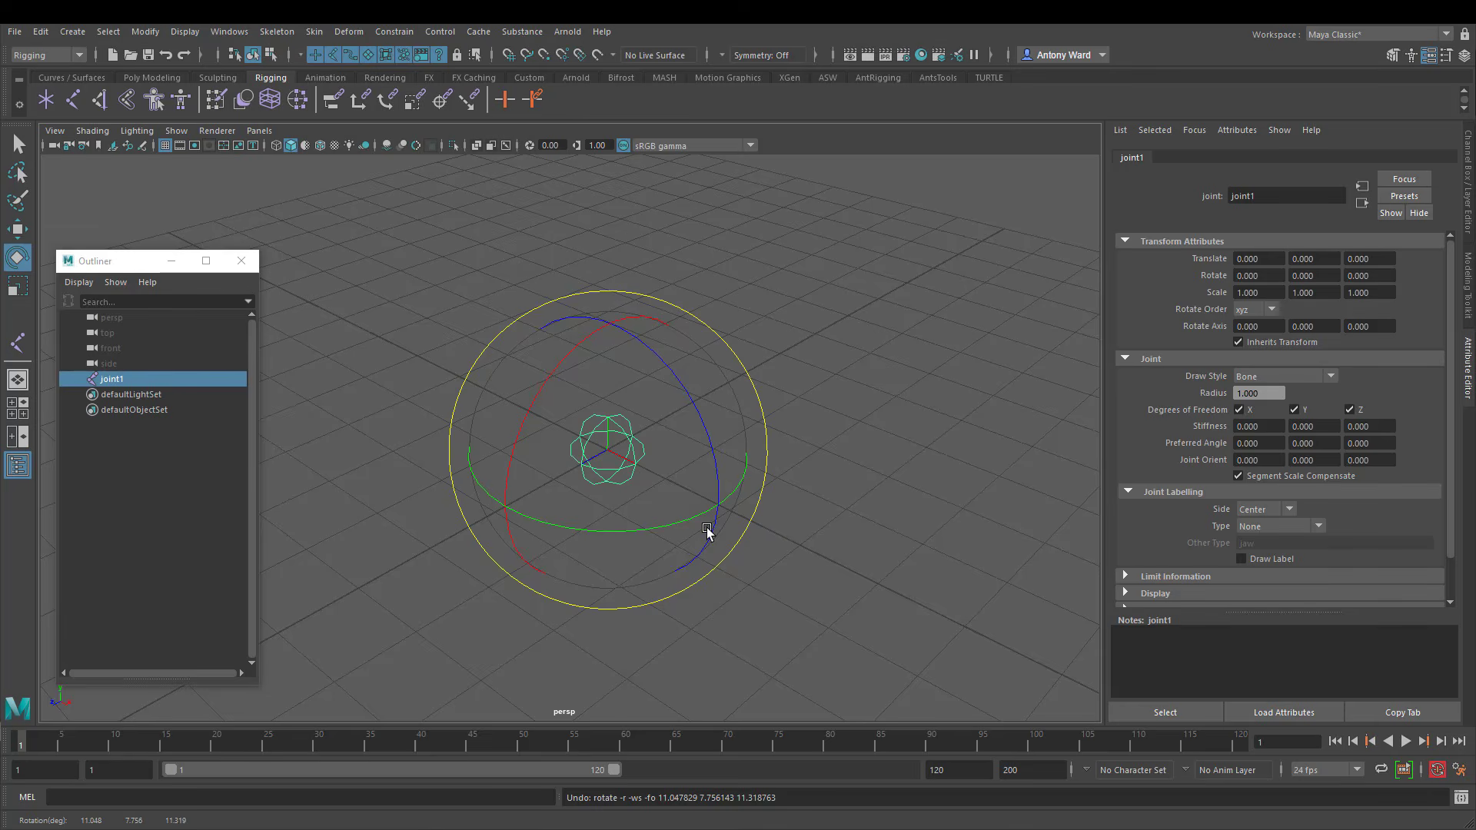
{"action": "left_click_drag", "start_coordinate": [642, 462], "coordinate": [616, 366]}
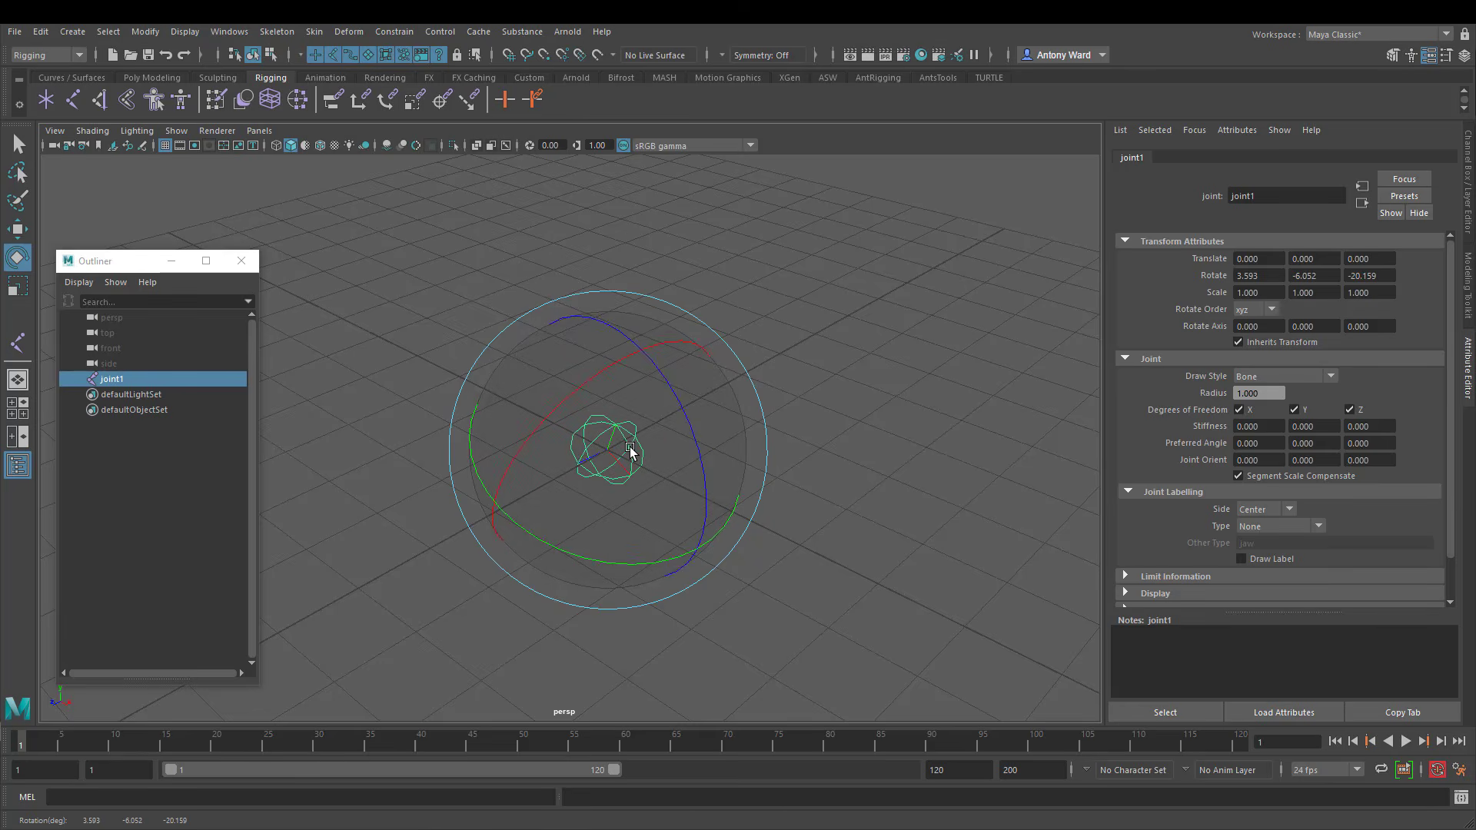
{"action": "left_click_drag", "start_coordinate": [649, 484], "coordinate": [634, 514]}
{"action": "left_click_drag", "start_coordinate": [519, 390], "coordinate": [593, 389]}
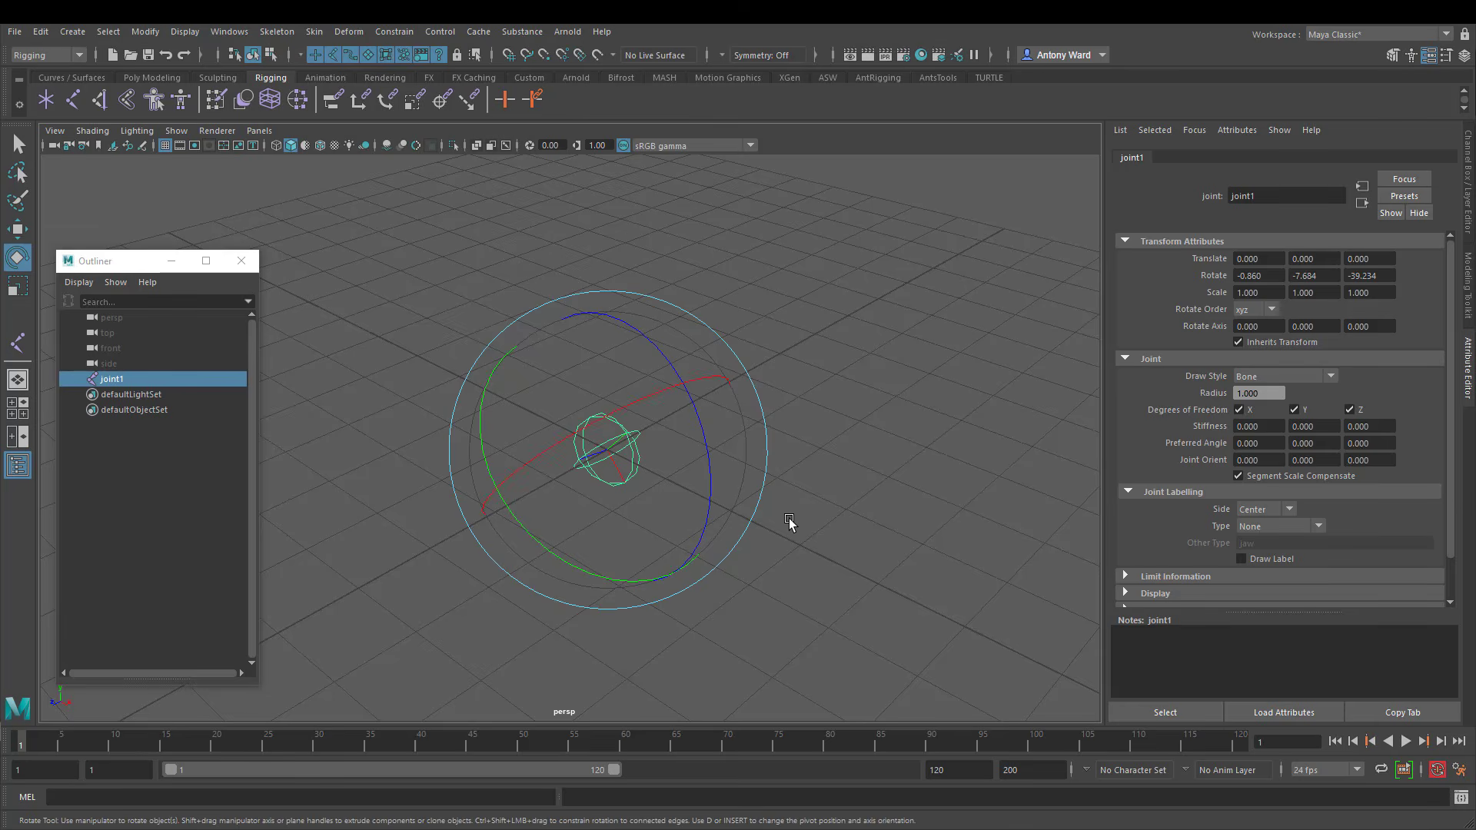
{"action": "key", "text": "ctrl+z"}
{"action": "key", "text": "ctrl+z"}
{"action": "key", "text": "ctrl+z"}
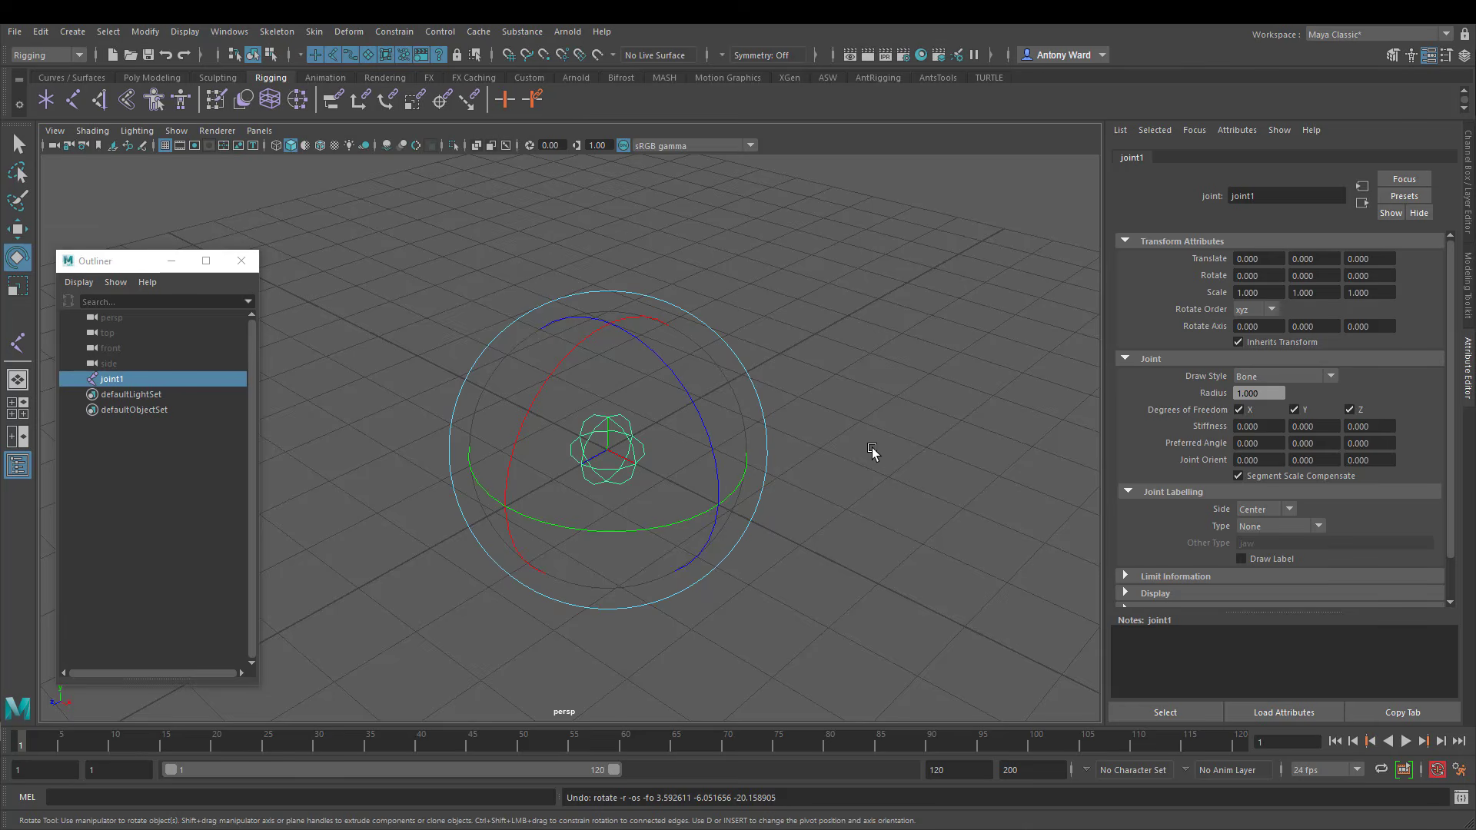
Set the Rotate tool's Axis Orientation to Gimbal, and close the tool settings
{"action": "double_click", "coordinate": [17, 260]}
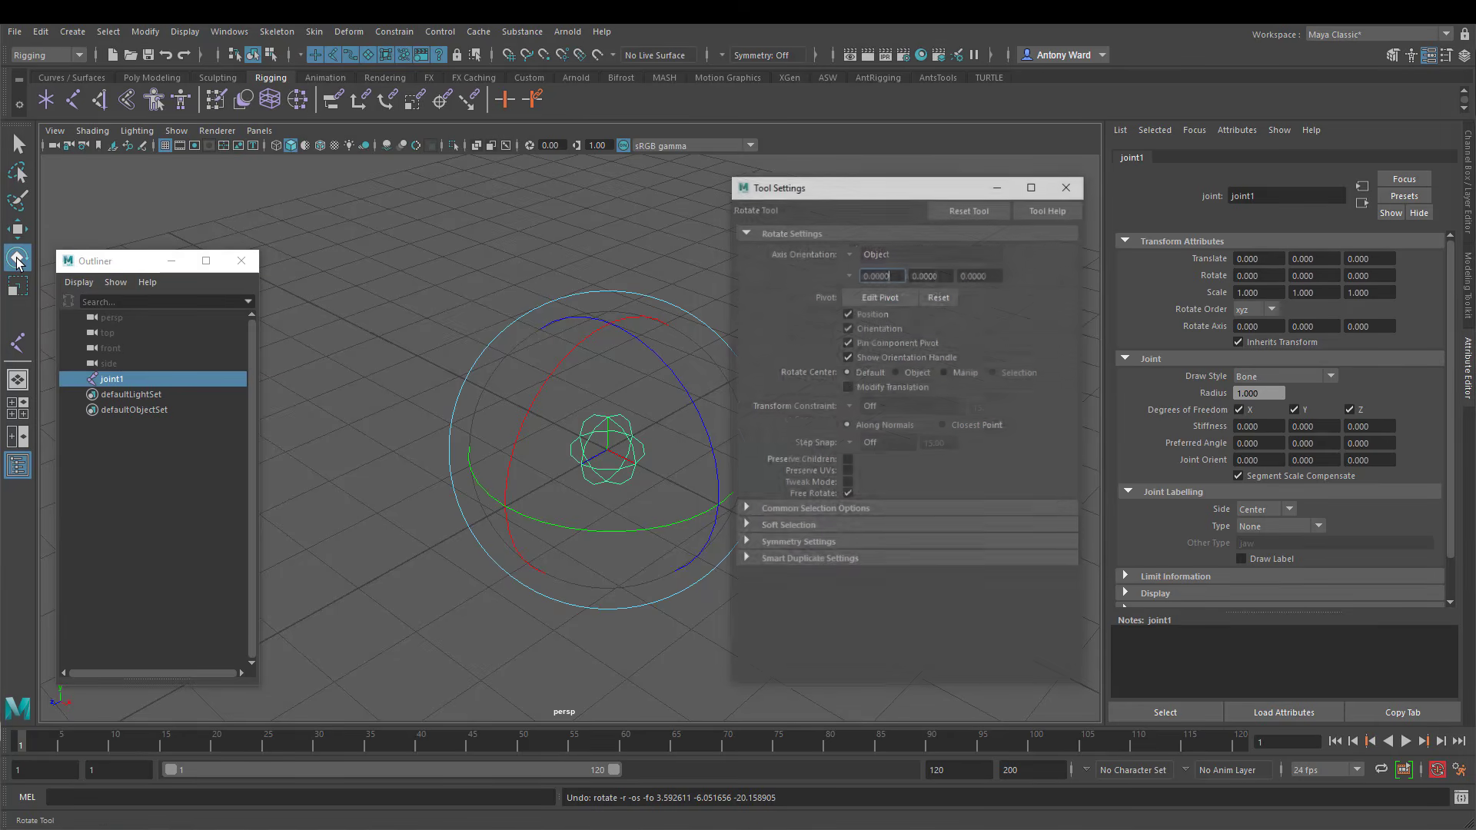
{"action": "left_click", "coordinate": [849, 253]}
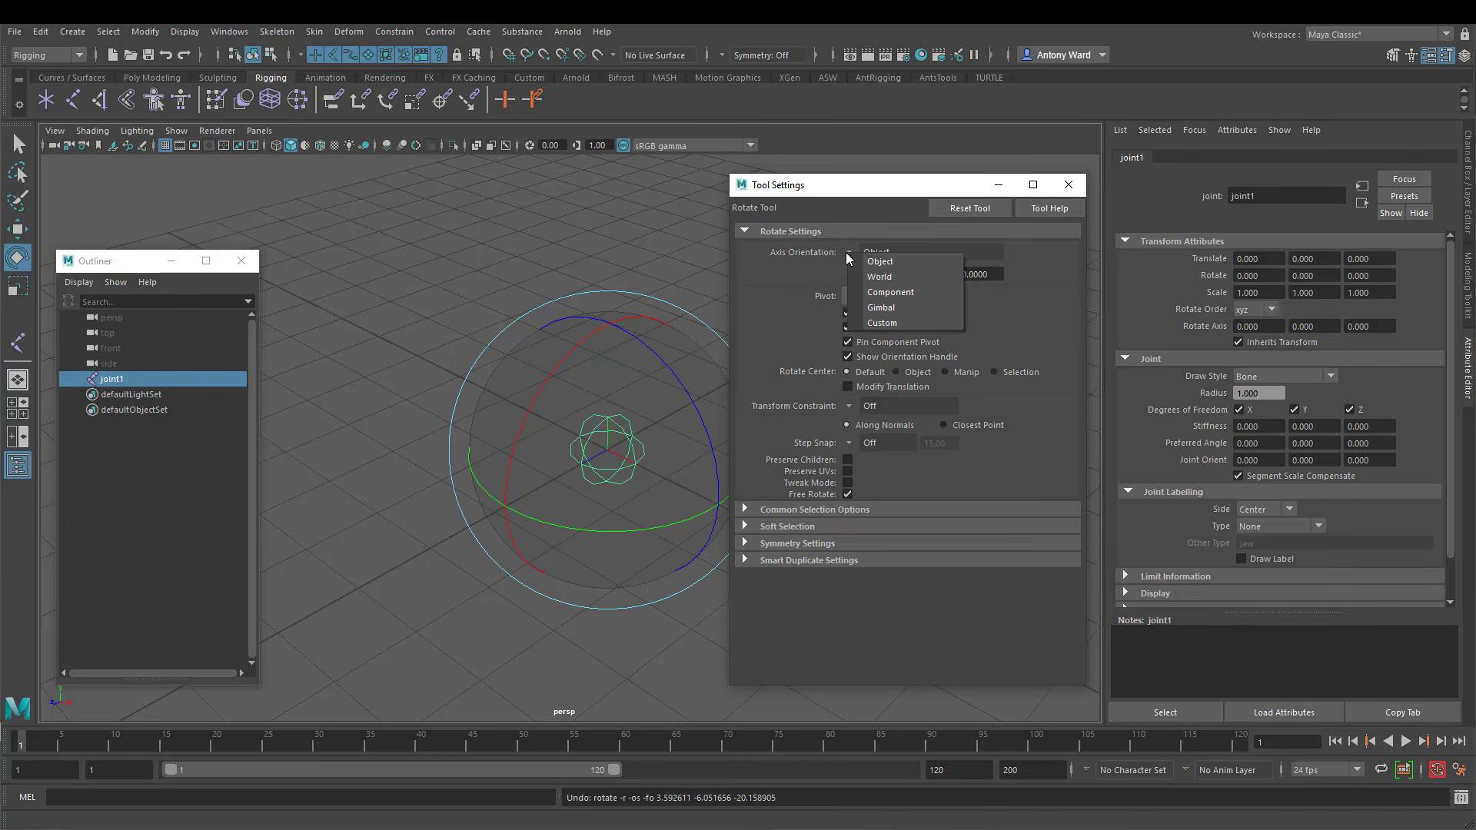
{"action": "left_click", "coordinate": [880, 308]}
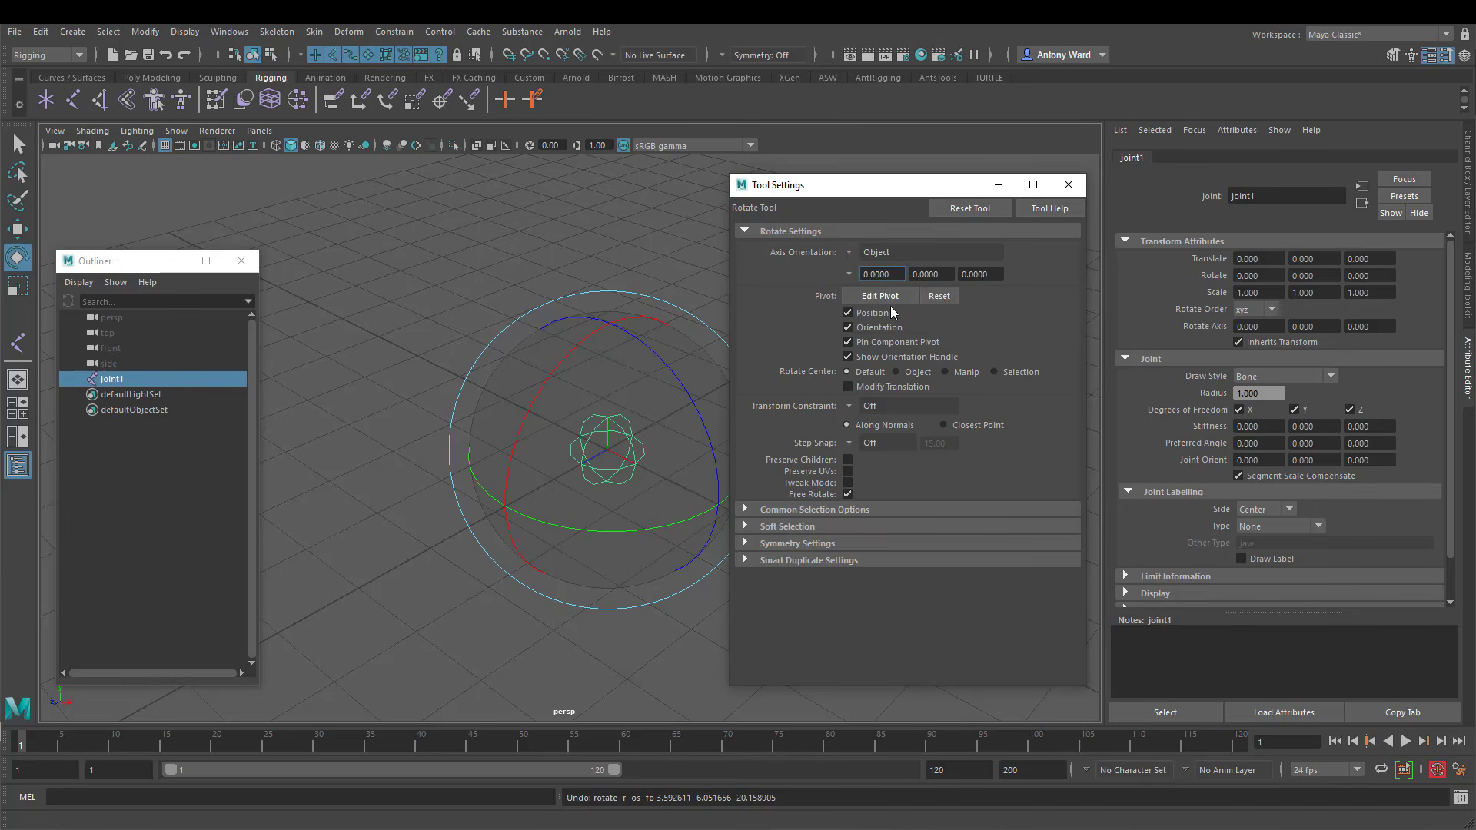
{"action": "left_click", "coordinate": [1076, 191]}
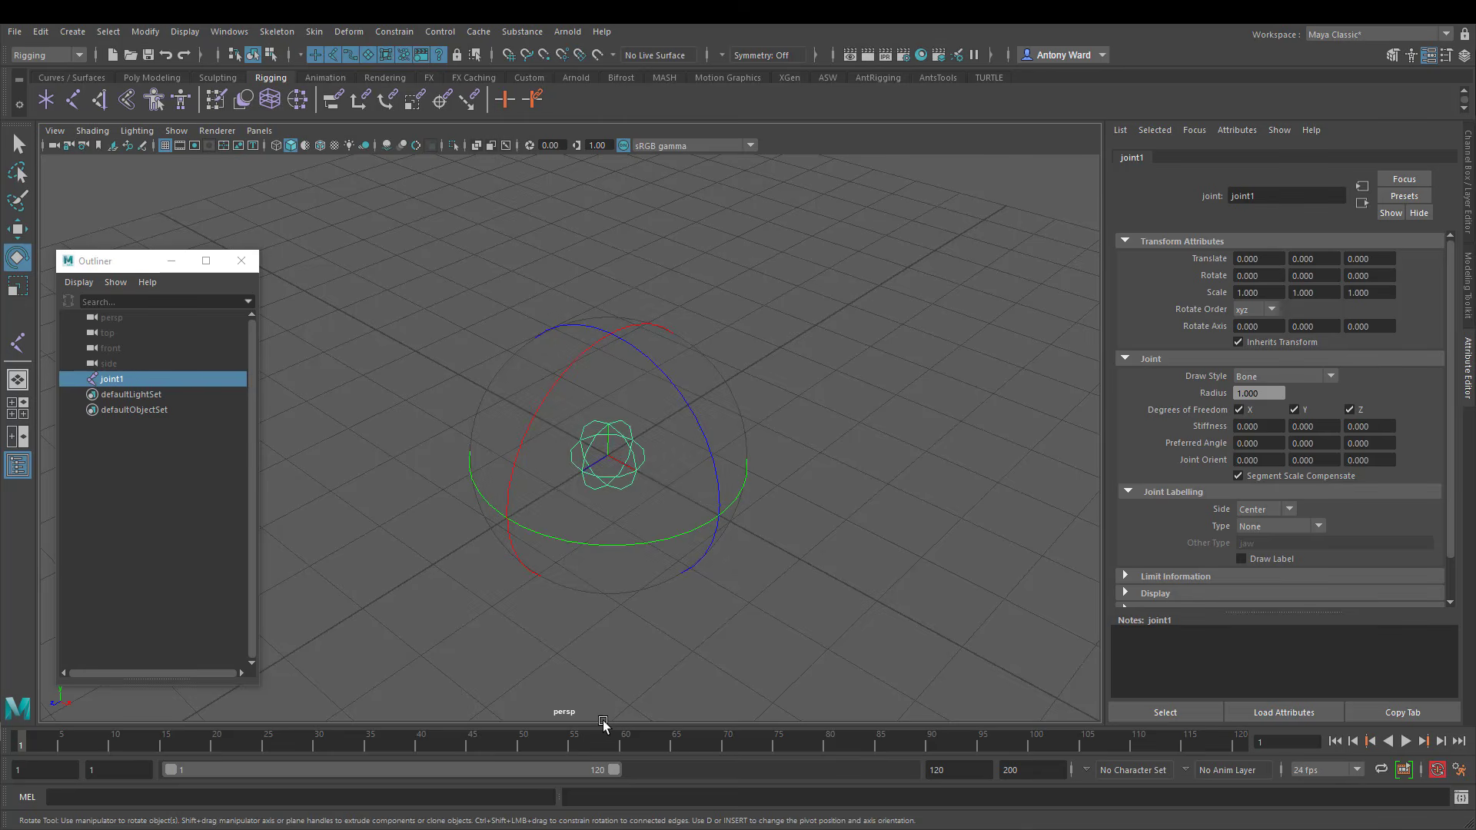
Try rotating the joint about -10 degrees around Z with the gimbal manipulator, and undo the rotation
{"action": "middle_click_drag", "start_coordinate": [814, 537], "coordinate": [809, 513], "text": "alt"}
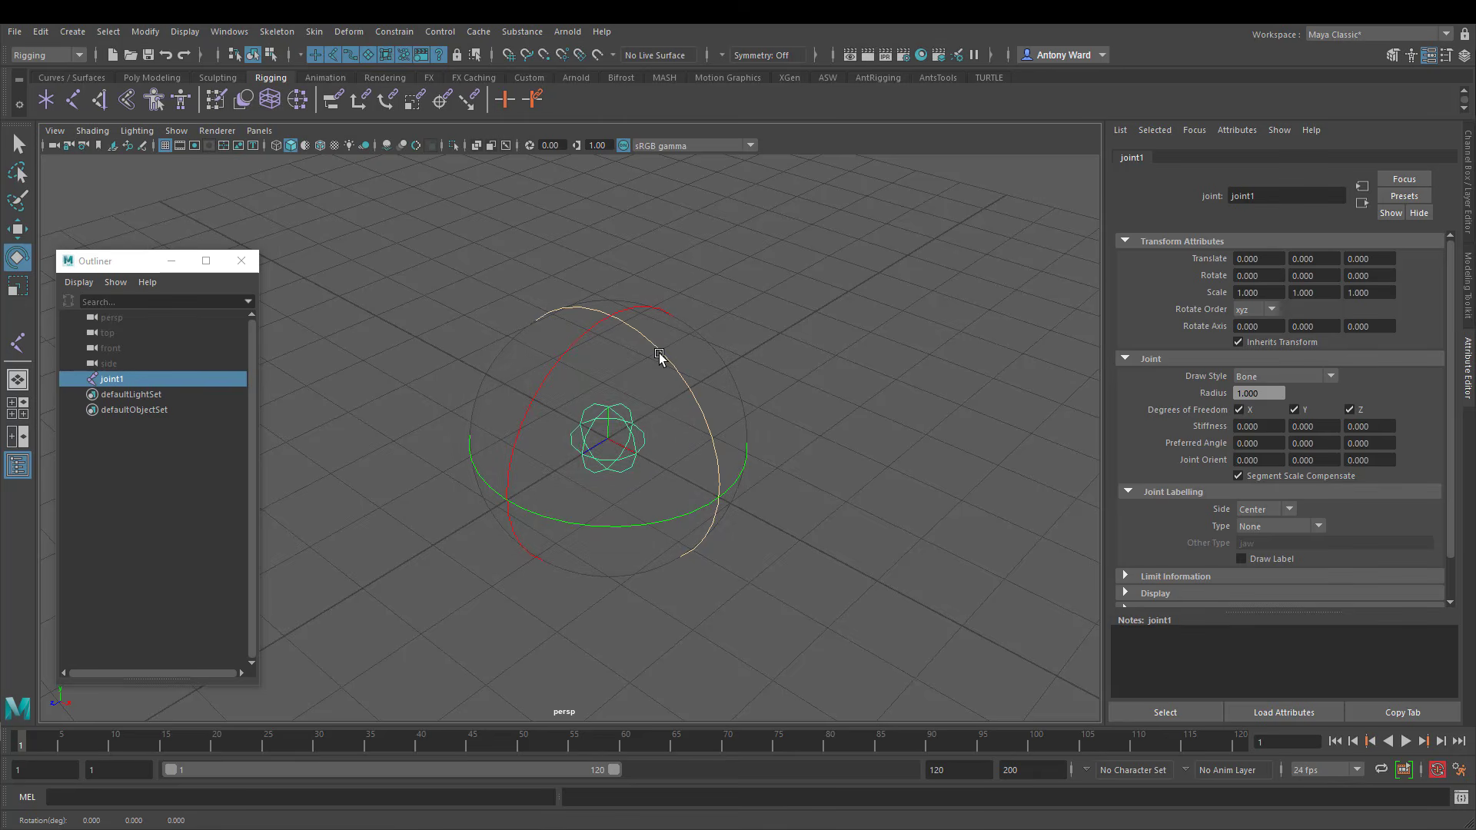
{"action": "middle_click_drag", "start_coordinate": [821, 485], "coordinate": [813, 484], "text": "alt"}
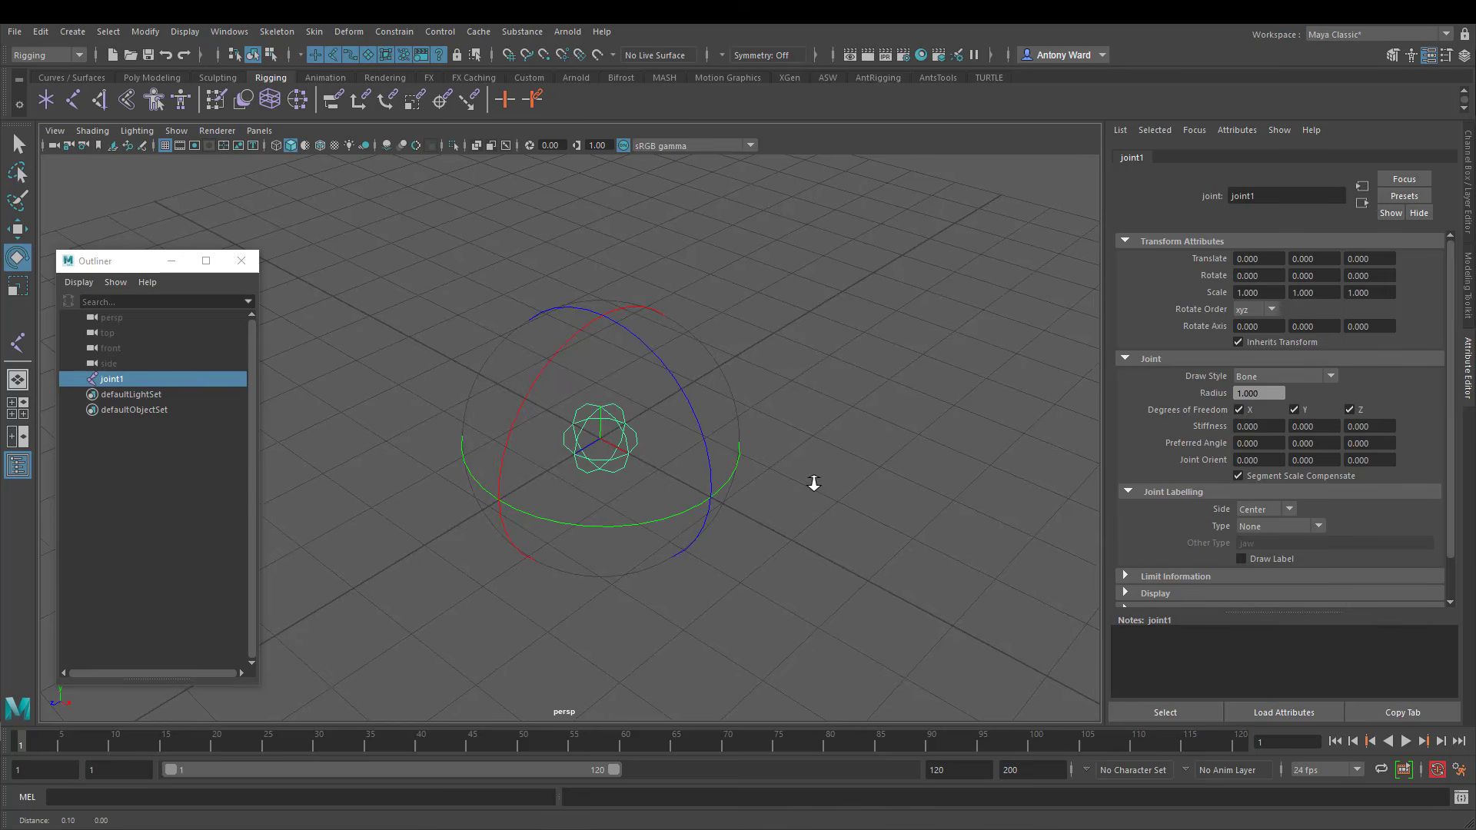
{"action": "right_click_drag", "start_coordinate": [813, 484], "coordinate": [793, 485], "text": "alt"}
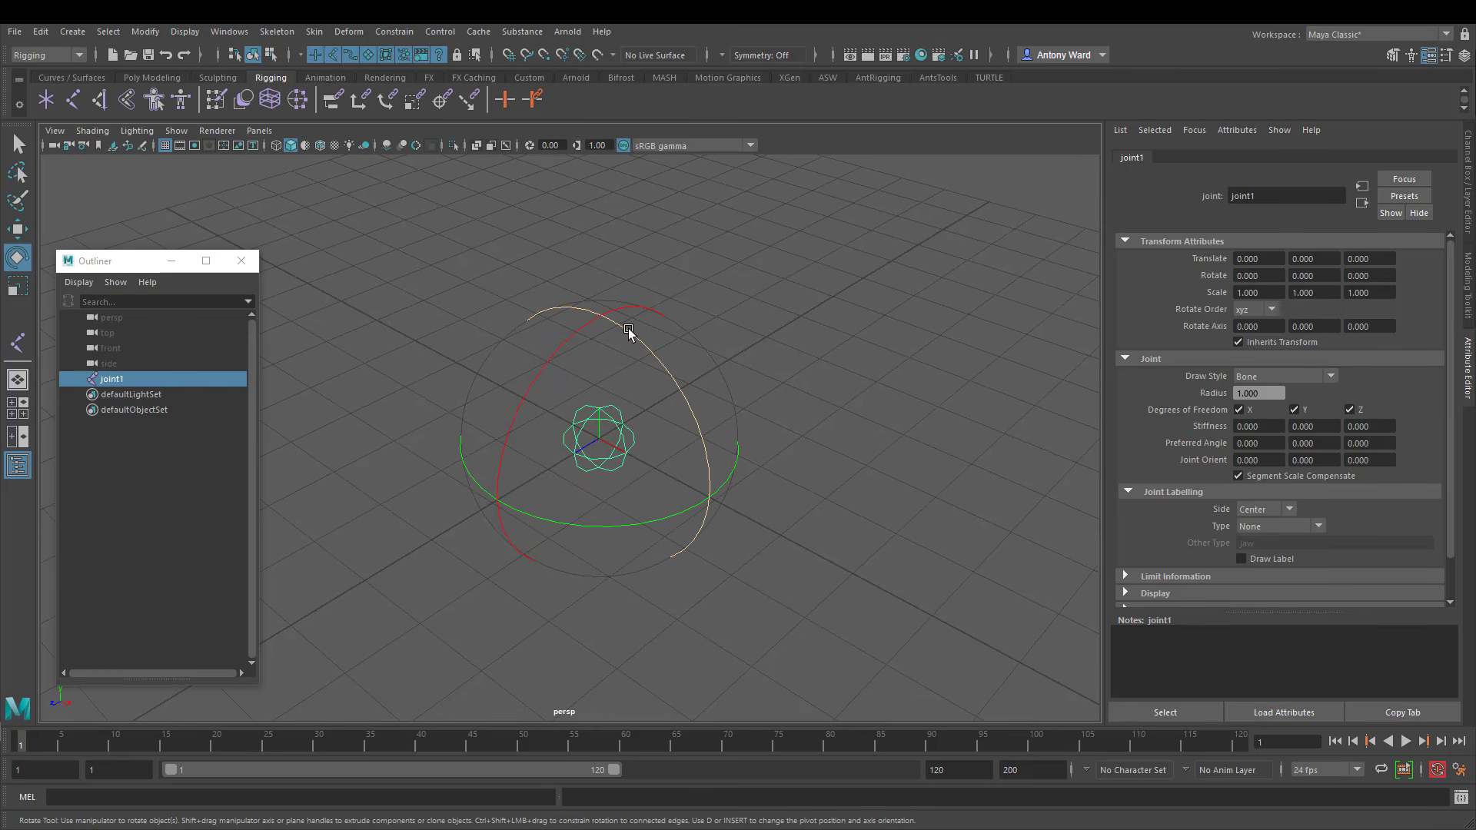
{"action": "mouse_move", "coordinate": [629, 332]}
{"action": "left_mouse_down"}
{"action": "mouse_move", "coordinate": [692, 430]}
{"action": "mouse_move", "coordinate": [589, 321]}
{"action": "mouse_move", "coordinate": [662, 400]}
{"action": "mouse_move", "coordinate": [633, 352]}
{"action": "left_mouse_up"}
{"action": "key", "text": "ctrl+z"}
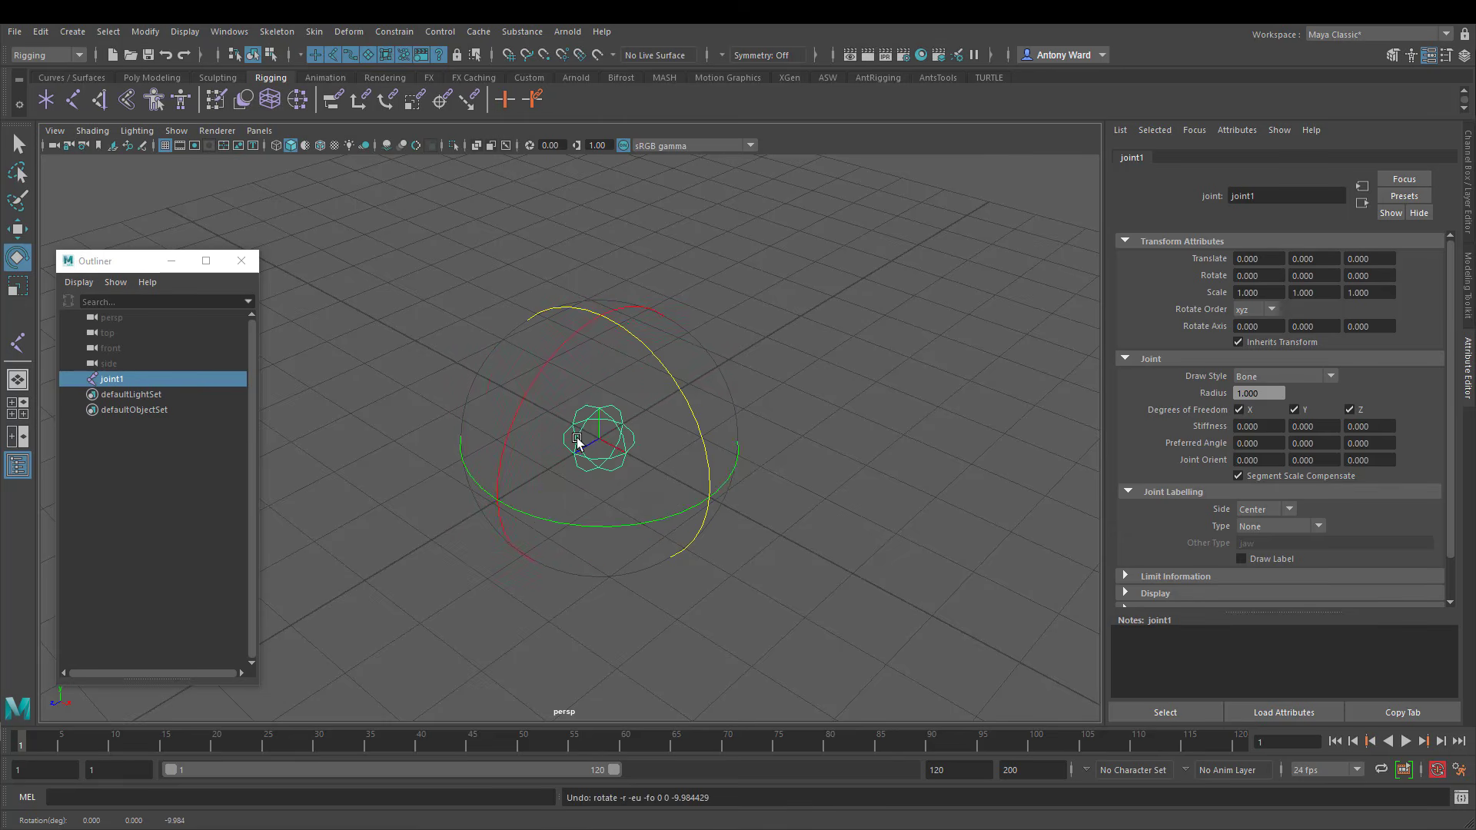
Rotate the joint about -87.2 degrees around Y so the X and Z rings align, and try small X and Y rotations
{"action": "left_click_drag", "start_coordinate": [666, 520], "coordinate": [485, 520]}
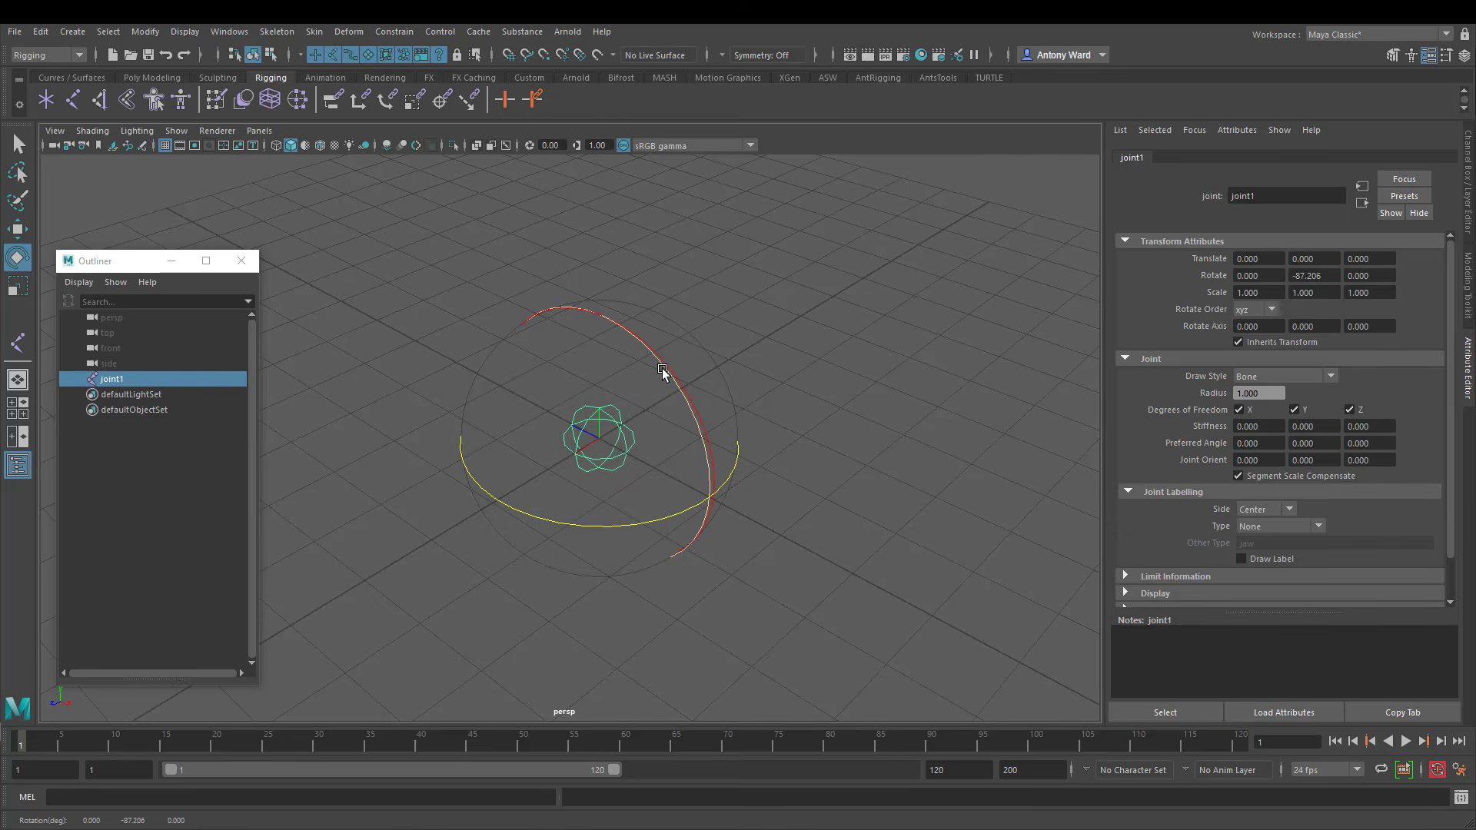
{"action": "left_click_drag", "start_coordinate": [676, 379], "coordinate": [695, 408]}
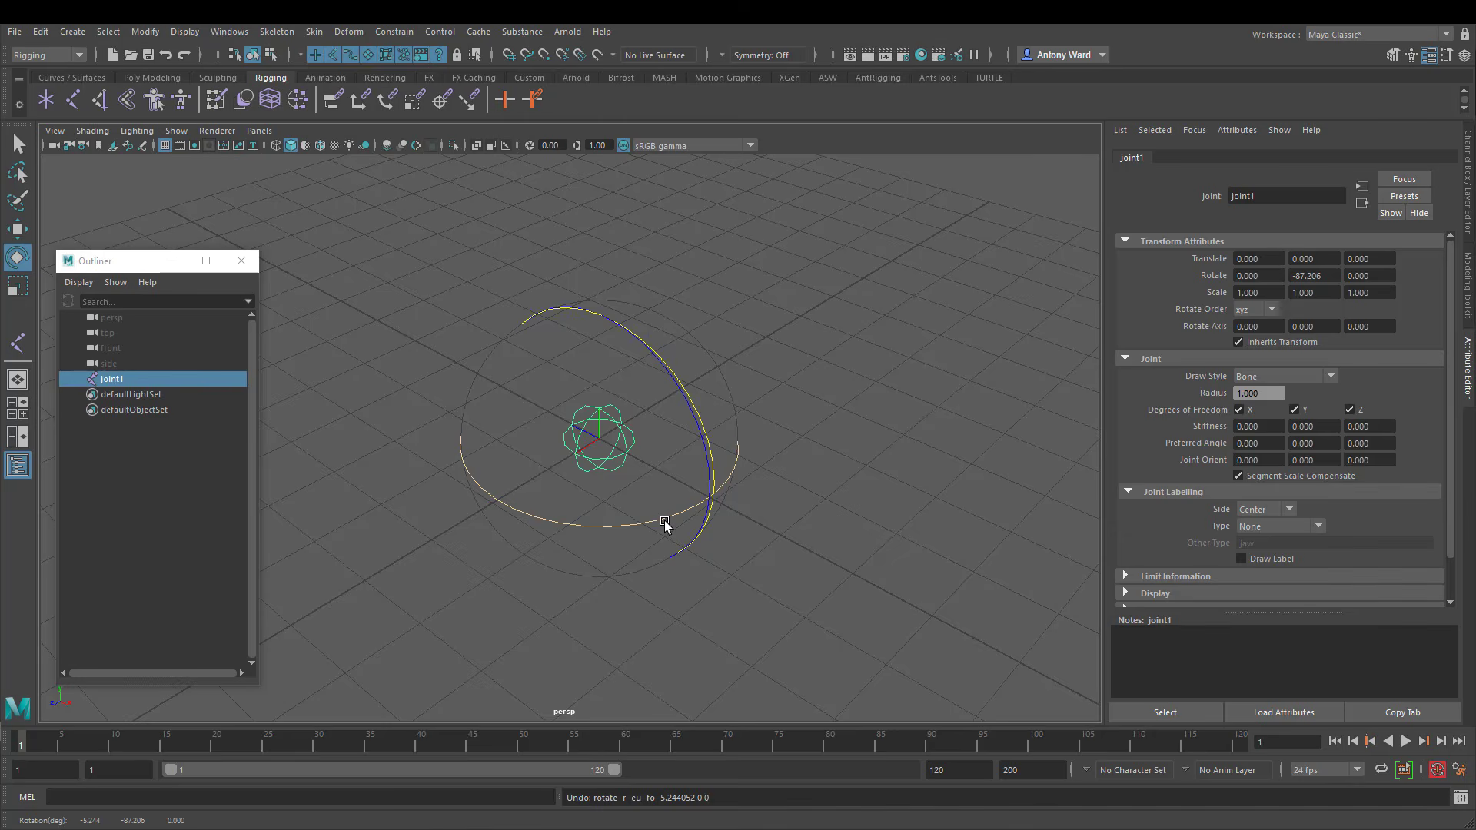
{"action": "mouse_move", "coordinate": [665, 525]}
{"action": "left_mouse_down"}
{"action": "mouse_move", "coordinate": [567, 529]}
{"action": "mouse_move", "coordinate": [644, 529]}
{"action": "left_mouse_up"}
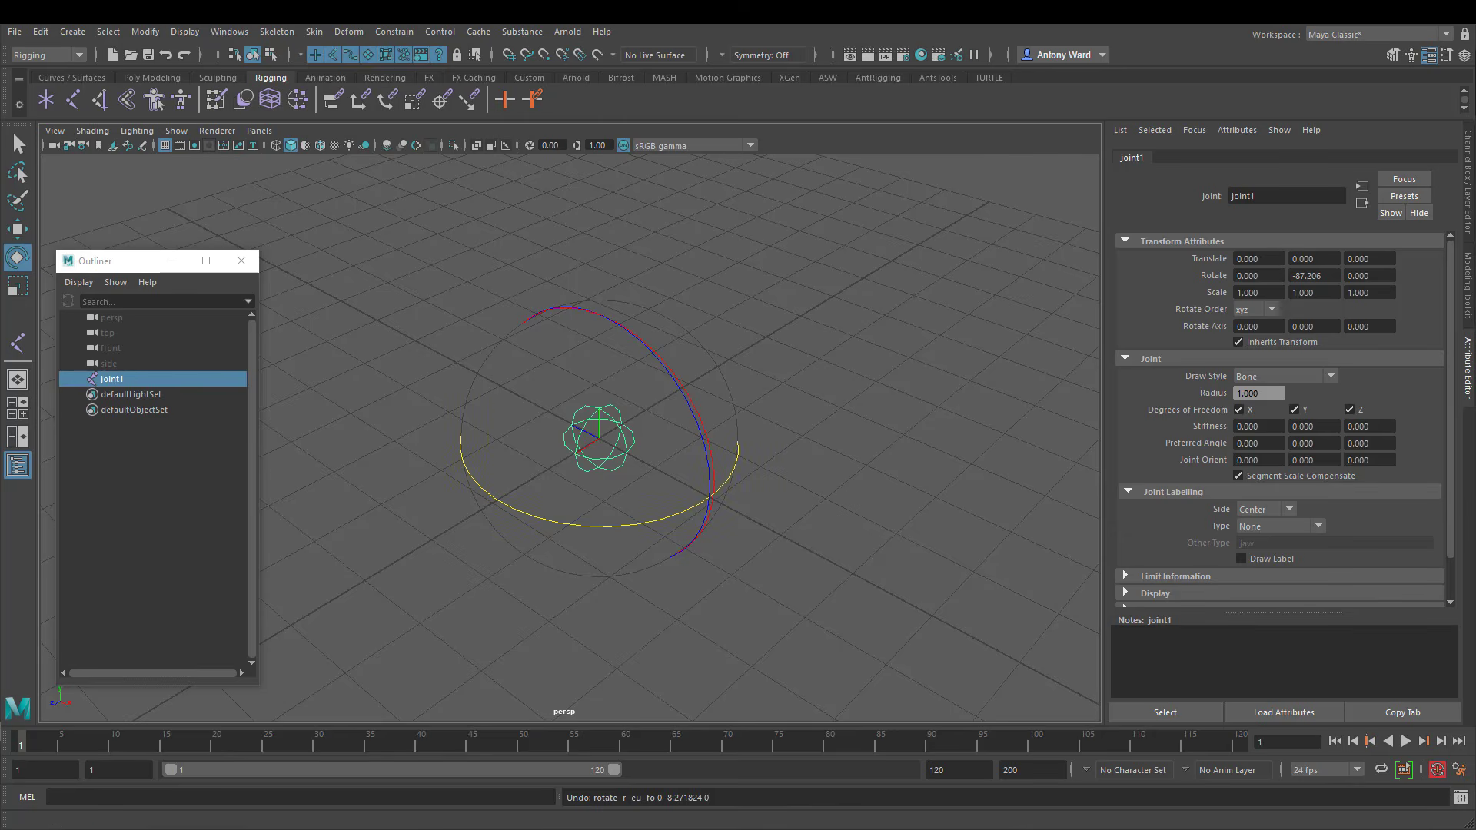
Switch the Rotate tool's Axis Orientation to Object, and rotate the joint freely to about 91, -78, -91 degrees
{"action": "double_click", "coordinate": [17, 262]}
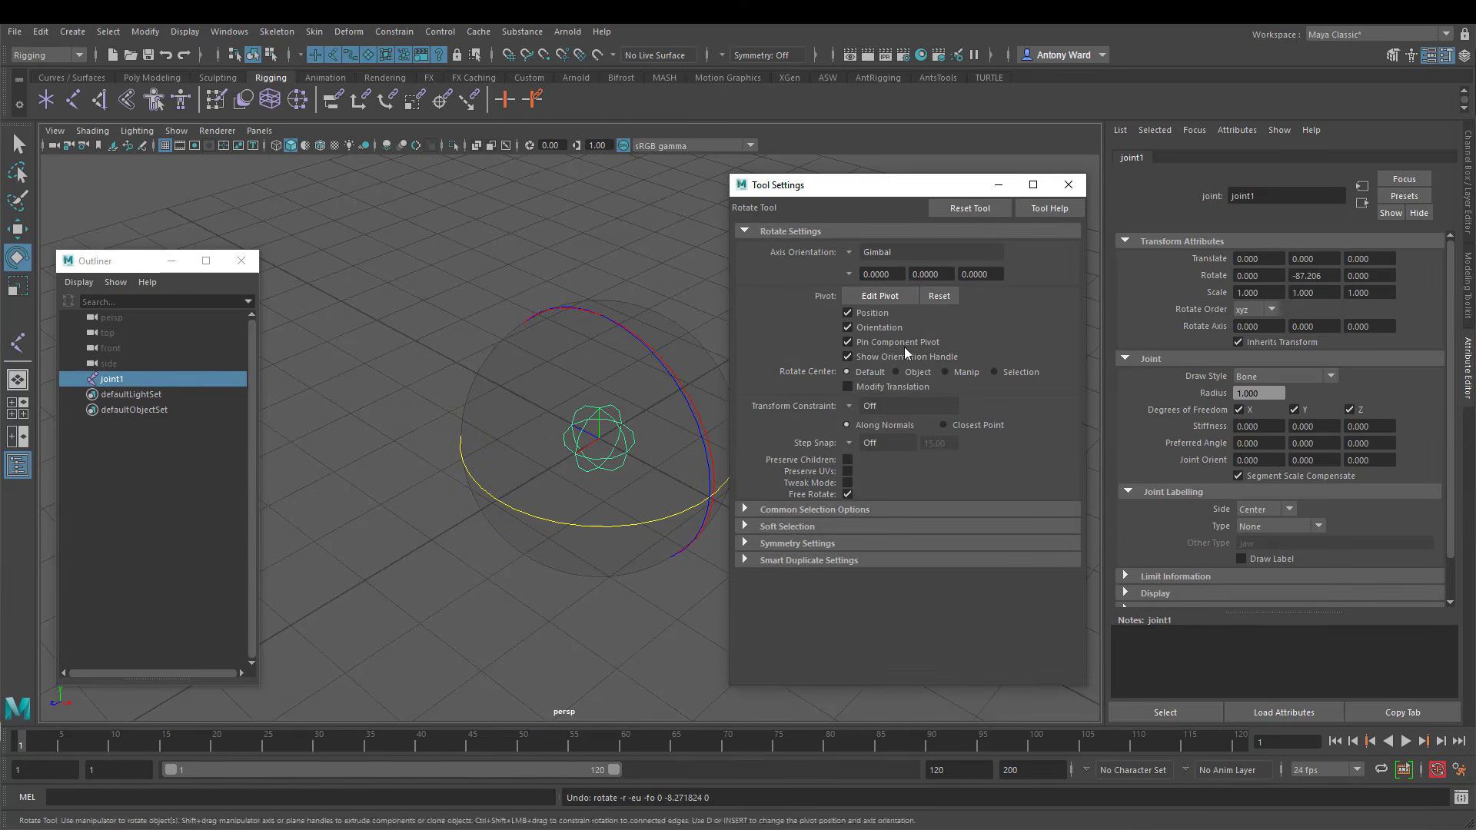
{"action": "left_click", "coordinate": [848, 252]}
{"action": "left_click", "coordinate": [884, 260]}
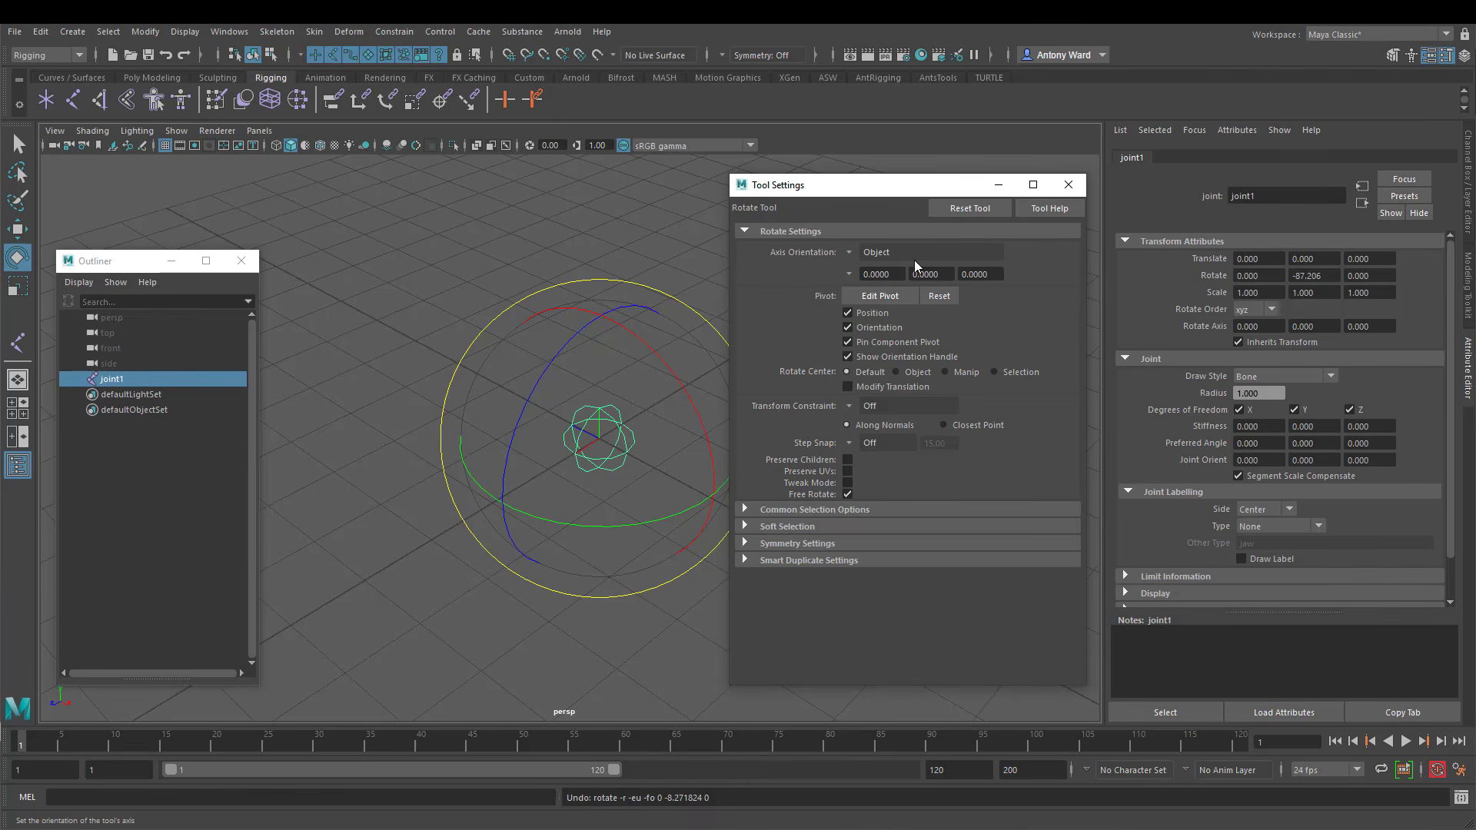
{"action": "left_click_drag", "start_coordinate": [642, 423], "coordinate": [614, 460]}
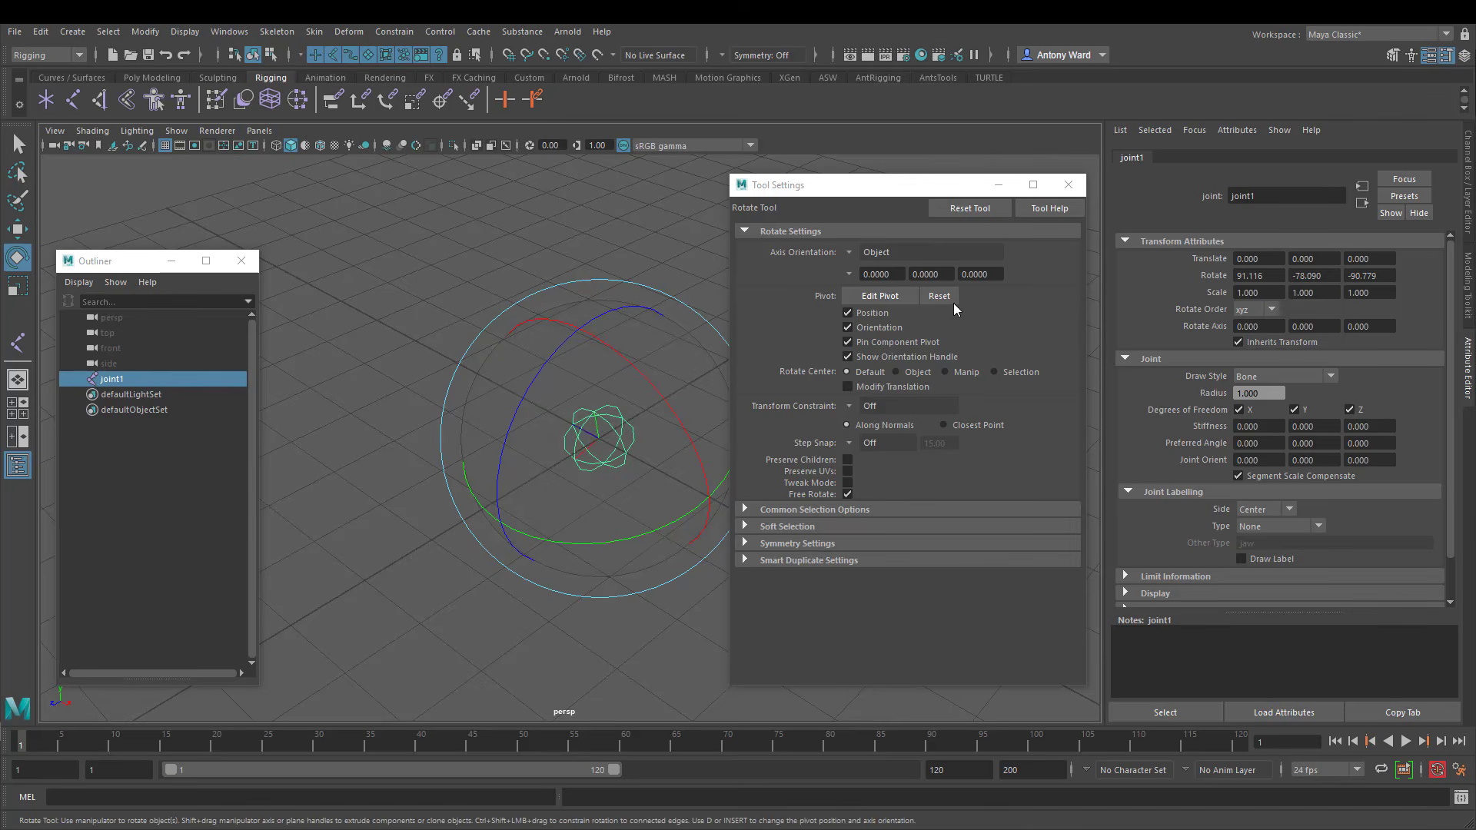
Return the Rotate tool's Axis Orientation to Gimbal, and close the tool settings
{"action": "left_click", "coordinate": [848, 253]}
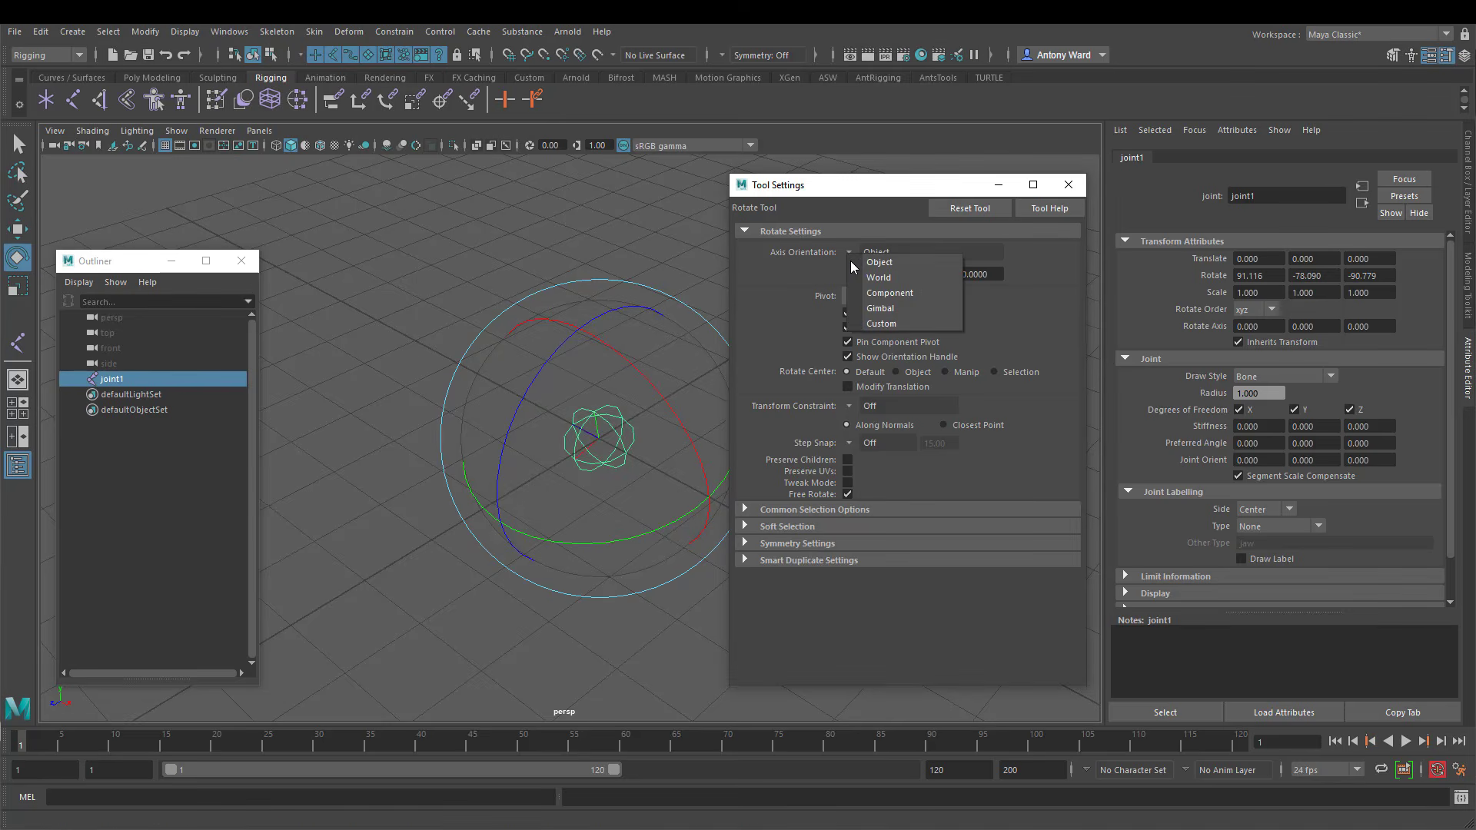
{"action": "left_click", "coordinate": [869, 307]}
{"action": "left_click", "coordinate": [1068, 185]}
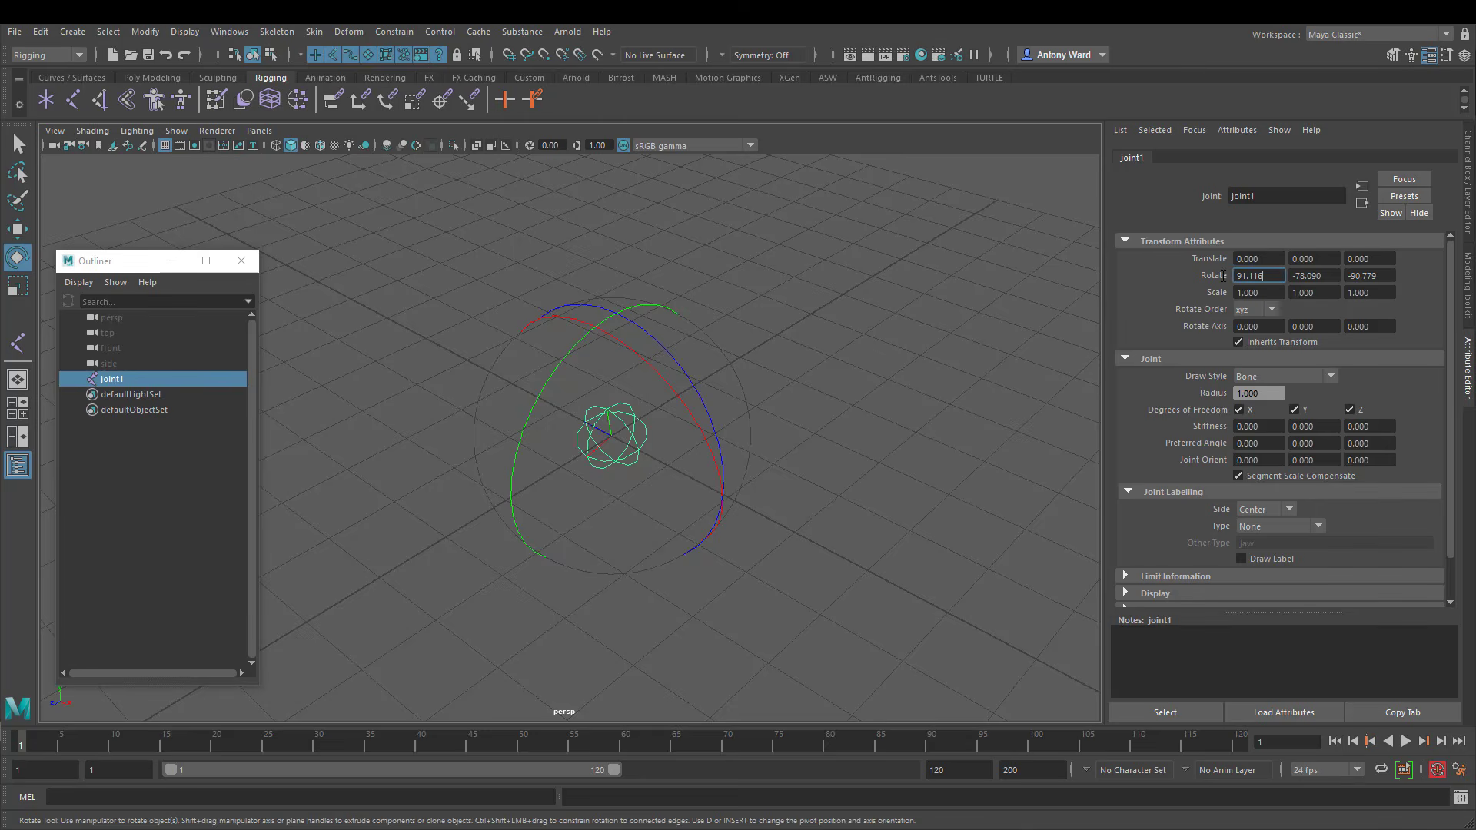
Reset the joint's Rotate values to 0 in X, Y and Z
{"action": "left_click_drag", "start_coordinate": [1223, 275], "coordinate": [1170, 278]}
{"action": "type", "text": "0"}
{"action": "key", "text": "Return"}
{"action": "left_click_drag", "start_coordinate": [1325, 275], "coordinate": [1287, 276]}
{"action": "type", "text": "000"}
{"action": "key", "text": "Return"}
{"action": "left_click_drag", "start_coordinate": [1384, 276], "coordinate": [1347, 275]}
{"action": "type", "text": "00"}
{"action": "key", "text": "Return"}
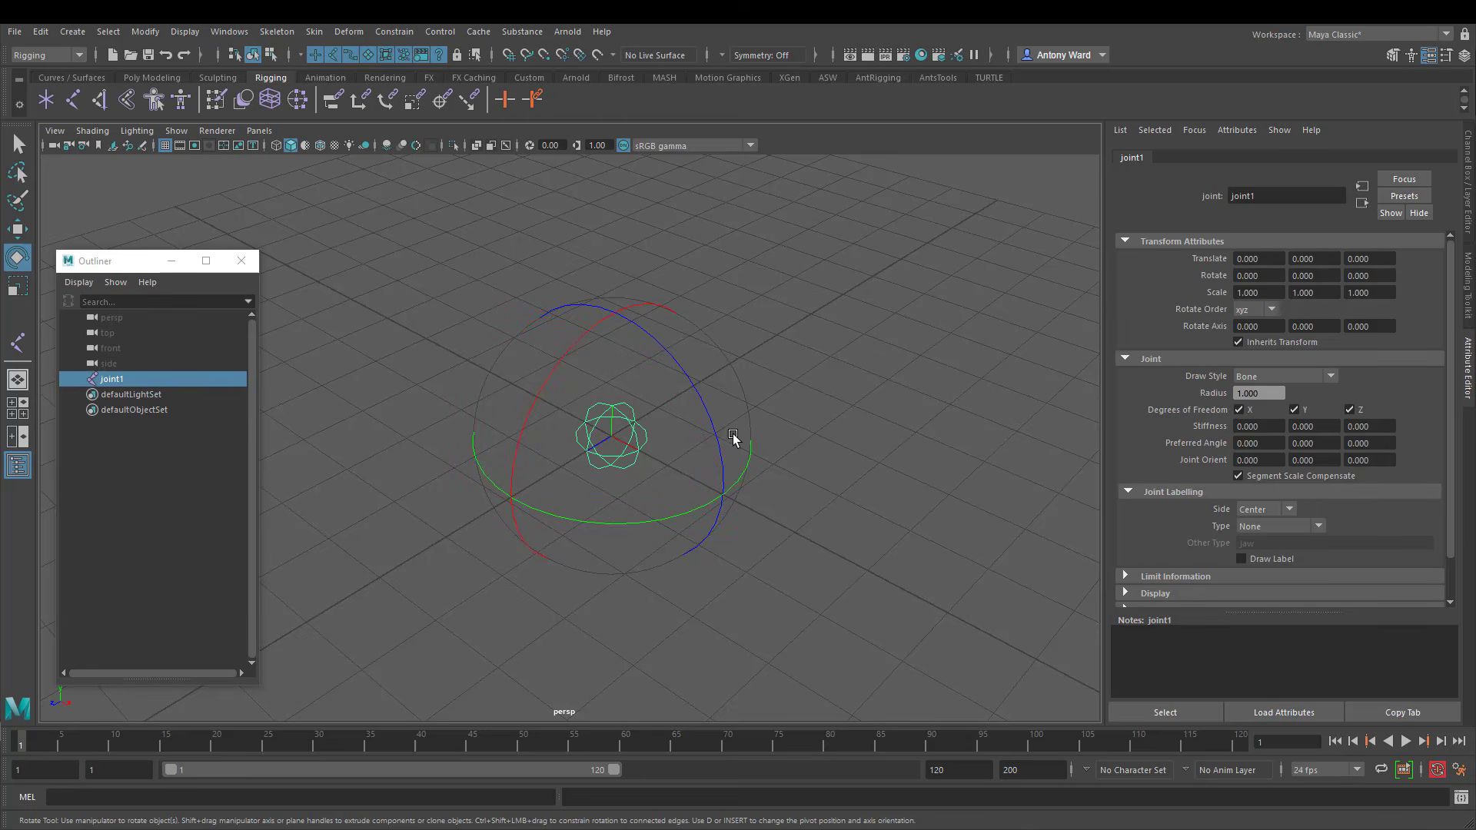
Try rotating the joint about -21 degrees in Z, -17 in Y and -3 in X in turn, undoing each rotation
{"action": "left_click_drag", "start_coordinate": [850, 424], "coordinate": [852, 412], "text": "alt"}
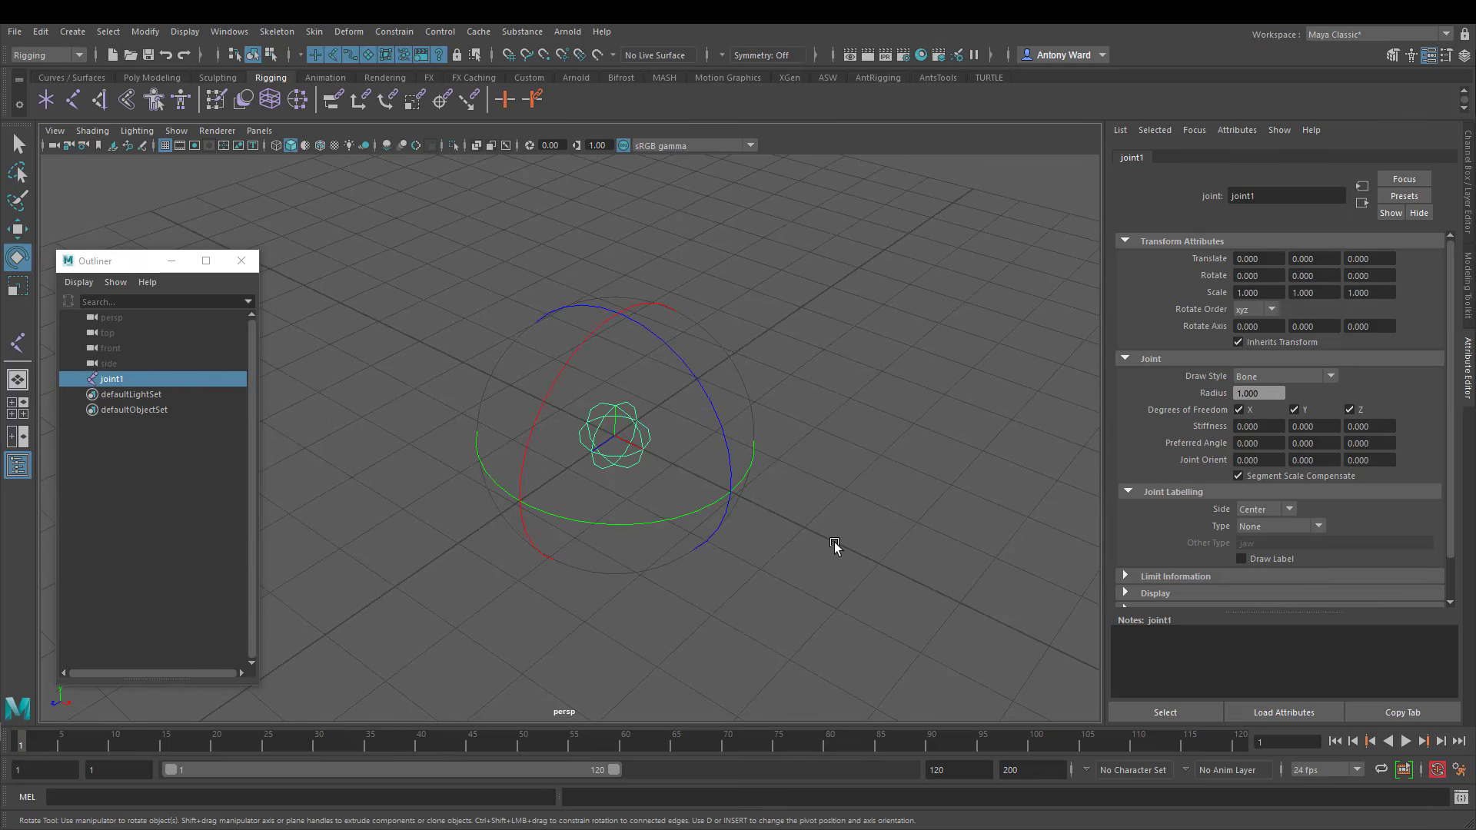
{"action": "left_click_drag", "start_coordinate": [743, 439], "coordinate": [732, 448], "text": "alt"}
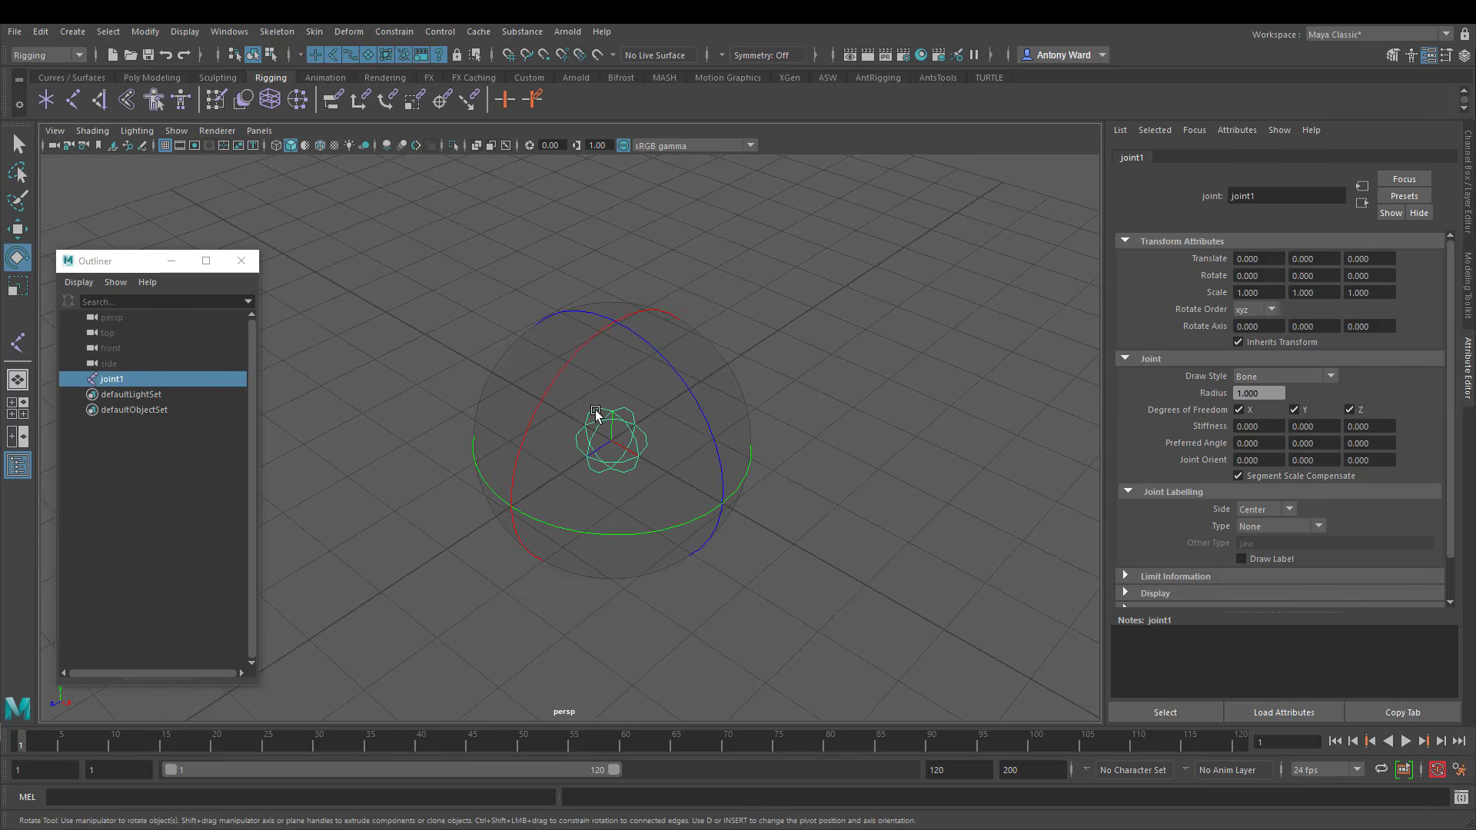
{"action": "left_click_drag", "start_coordinate": [655, 355], "coordinate": [673, 432]}
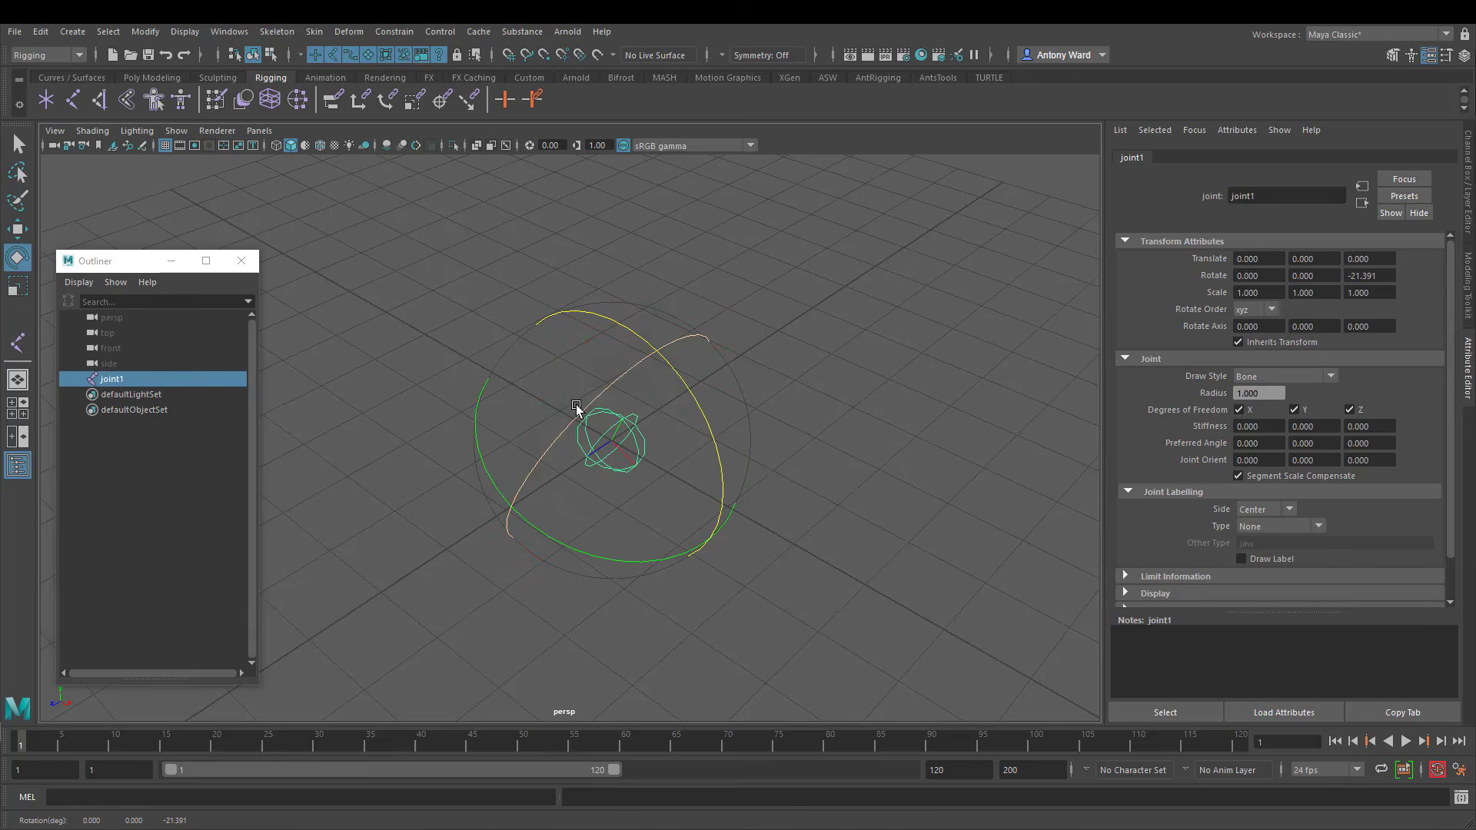
{"action": "key", "text": "ctrl+z"}
{"action": "left_click_drag", "start_coordinate": [652, 532], "coordinate": [552, 518]}
{"action": "key", "text": "ctrl+z"}
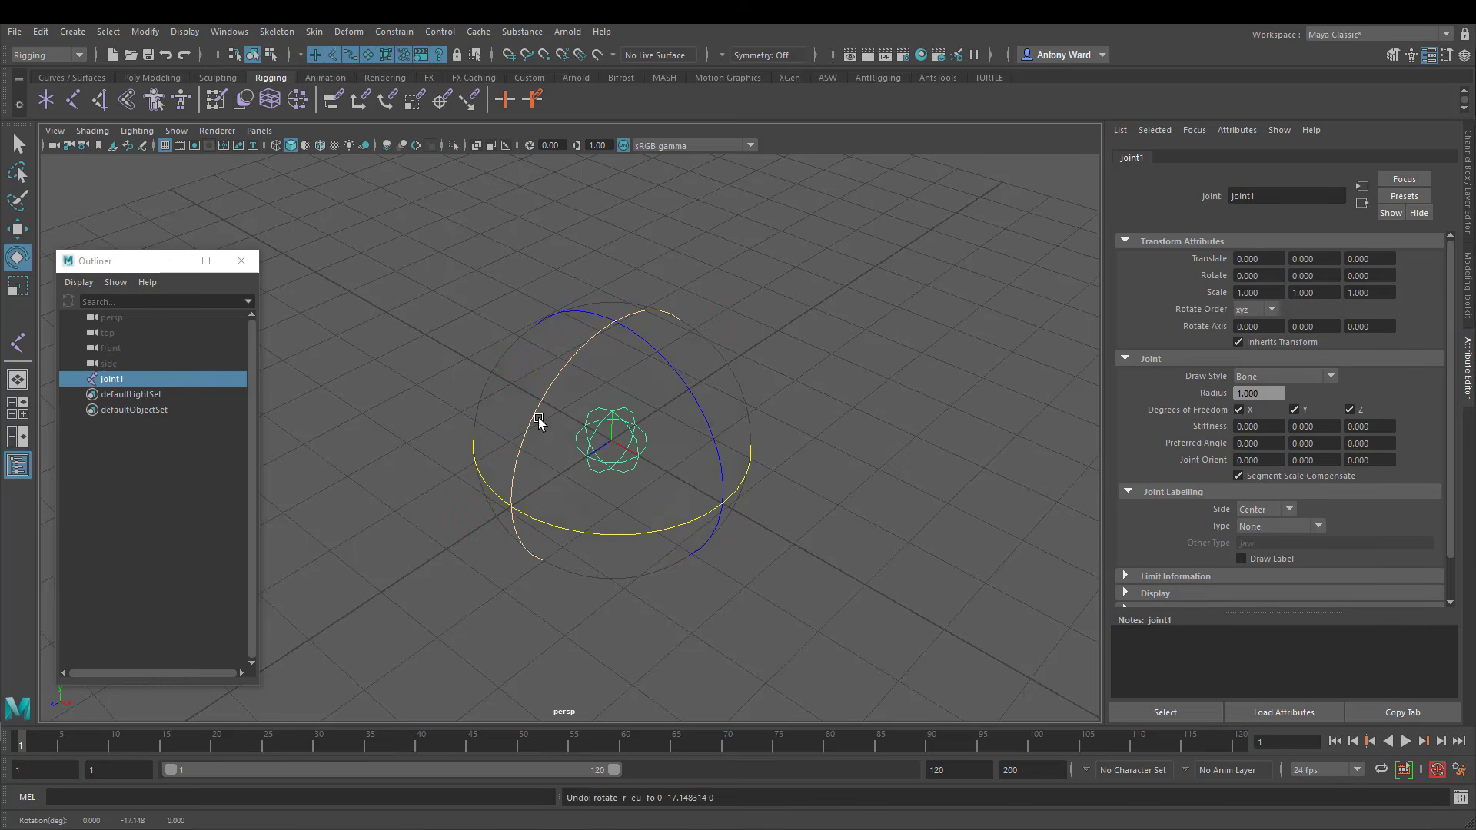
{"action": "mouse_move", "coordinate": [538, 413]}
{"action": "left_mouse_down"}
{"action": "mouse_move", "coordinate": [507, 487]}
{"action": "mouse_move", "coordinate": [578, 349]}
{"action": "mouse_move", "coordinate": [517, 477]}
{"action": "mouse_move", "coordinate": [543, 412]}
{"action": "left_mouse_up"}
{"action": "key", "text": "ctrl+z"}
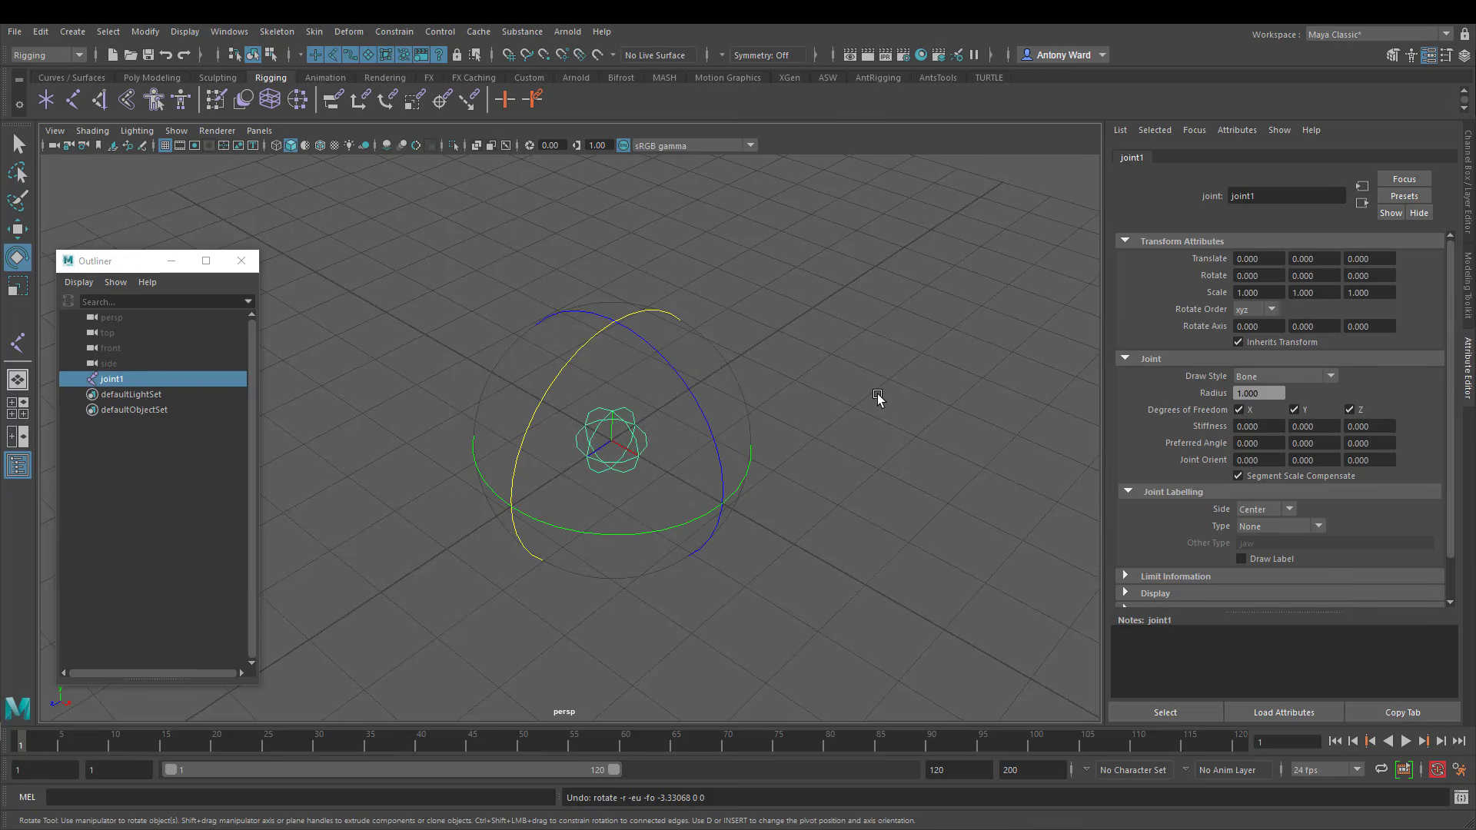
Try rotating the joint about -10 degrees around Z and around Y separately, undoing each rotation
{"action": "left_click_drag", "start_coordinate": [878, 393], "coordinate": [758, 412], "text": "alt"}
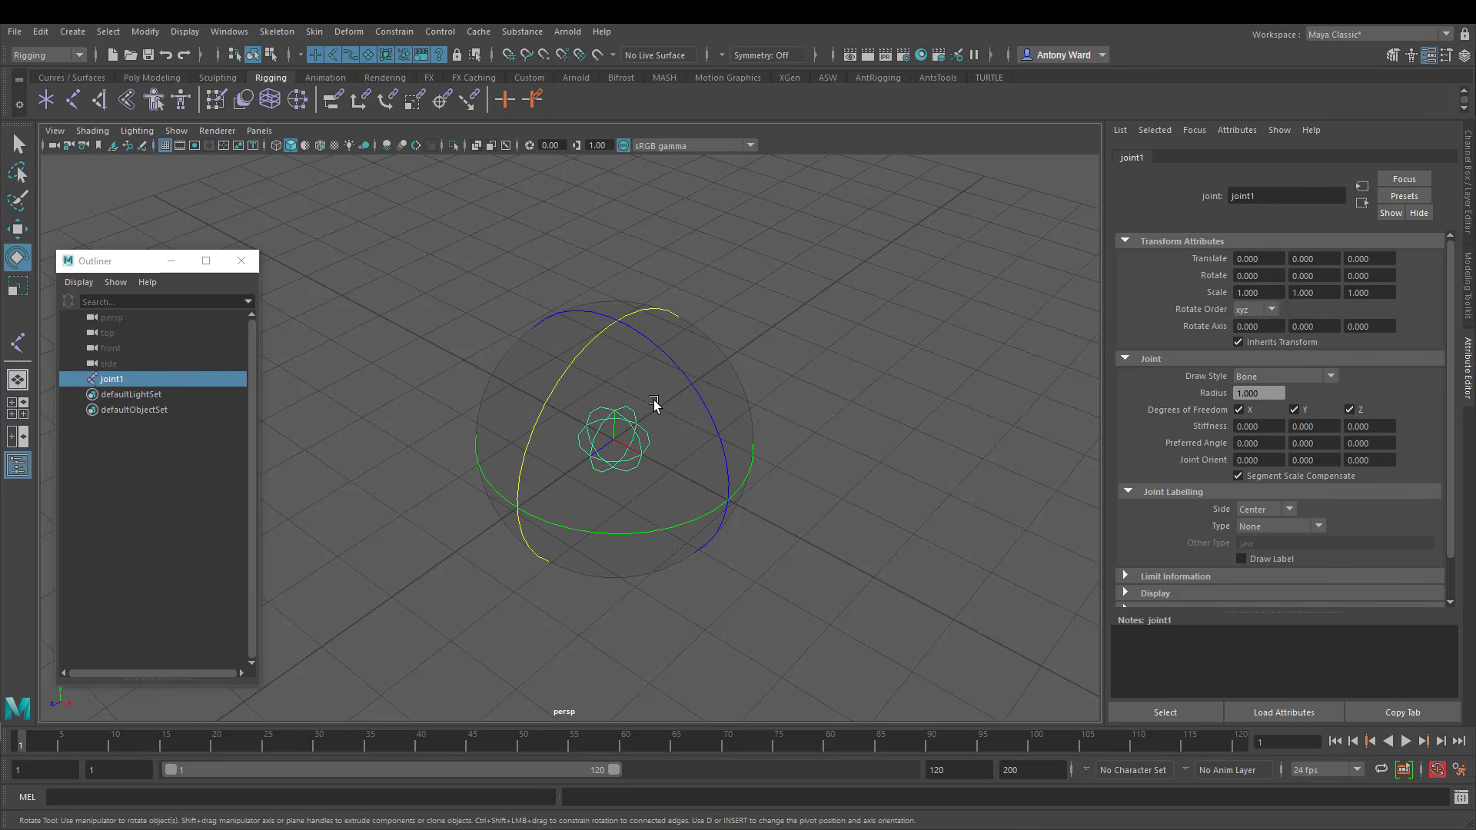
{"action": "left_click_drag", "start_coordinate": [681, 364], "coordinate": [698, 393]}
{"action": "key", "text": "ctrl+z"}
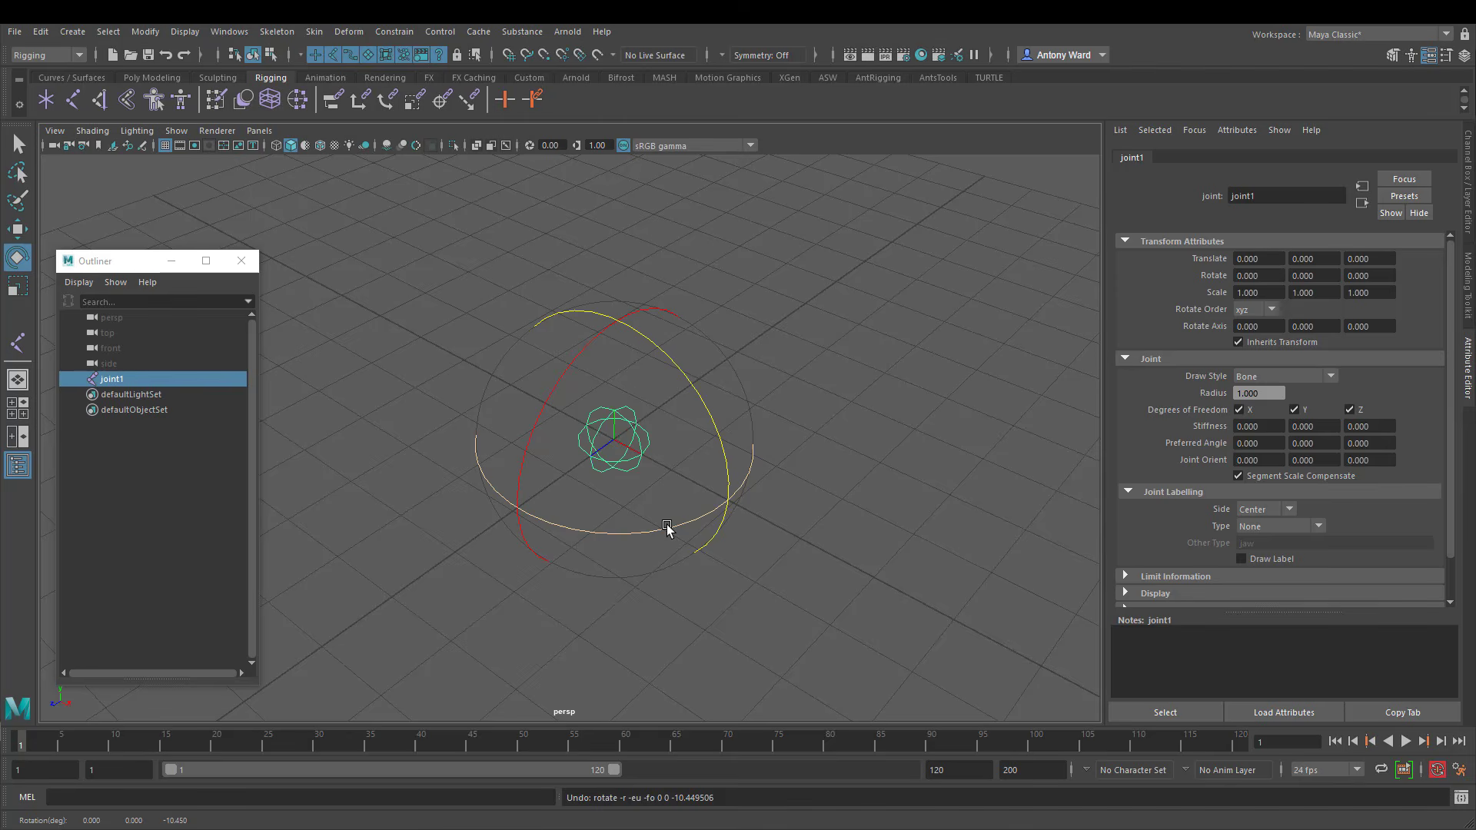
{"action": "mouse_move", "coordinate": [667, 529]}
{"action": "left_mouse_down"}
{"action": "mouse_move", "coordinate": [616, 530]}
{"action": "mouse_move", "coordinate": [642, 527]}
{"action": "left_mouse_up"}
{"action": "key", "text": "ctrl+z"}
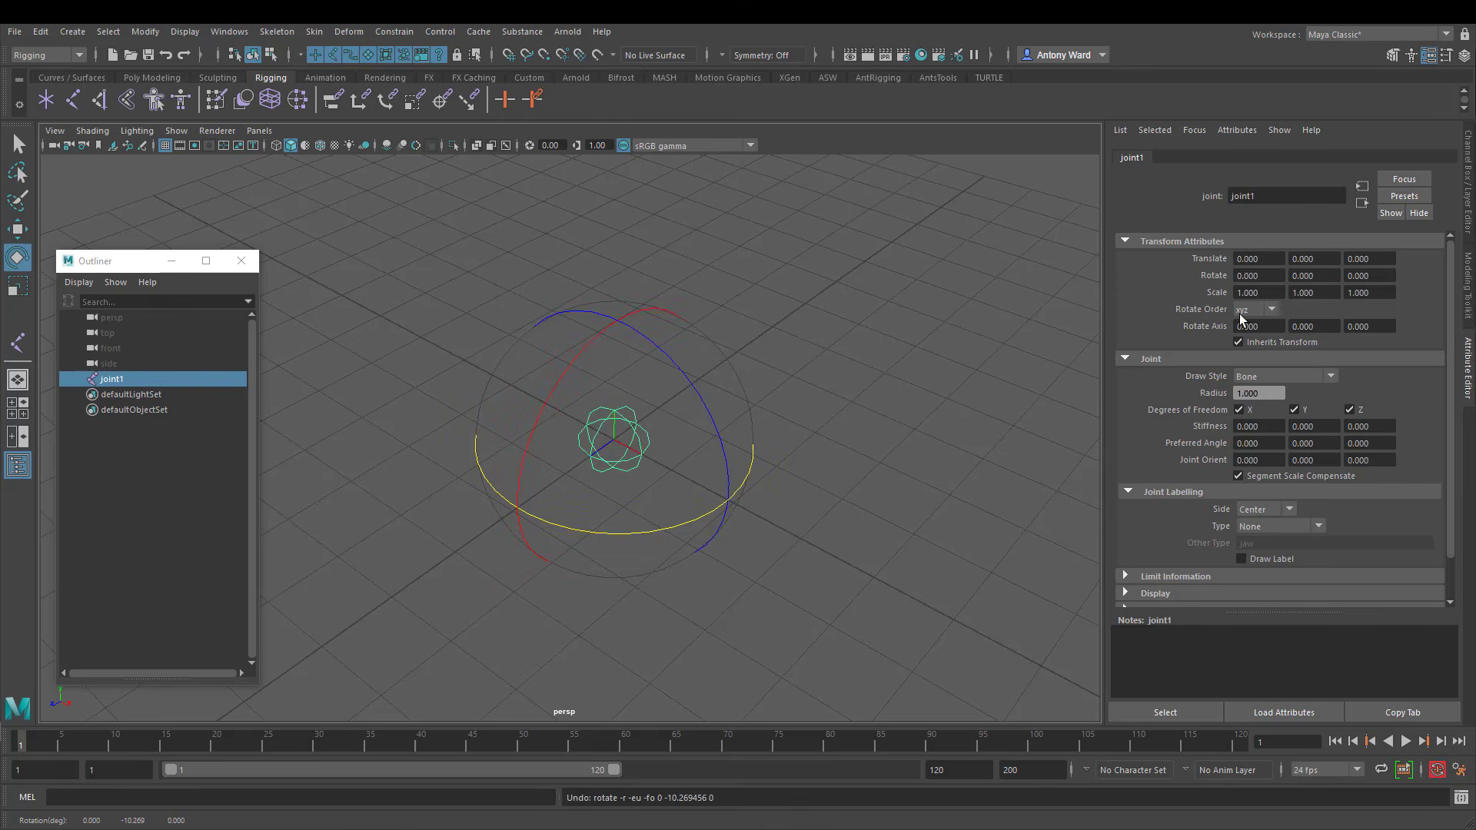
Try rotating the joint about 33 degrees in X and -11 degrees in Z separately, undoing each rotation
{"action": "left_click_drag", "start_coordinate": [560, 380], "coordinate": [527, 460]}
{"action": "key", "text": "ctrl+z"}
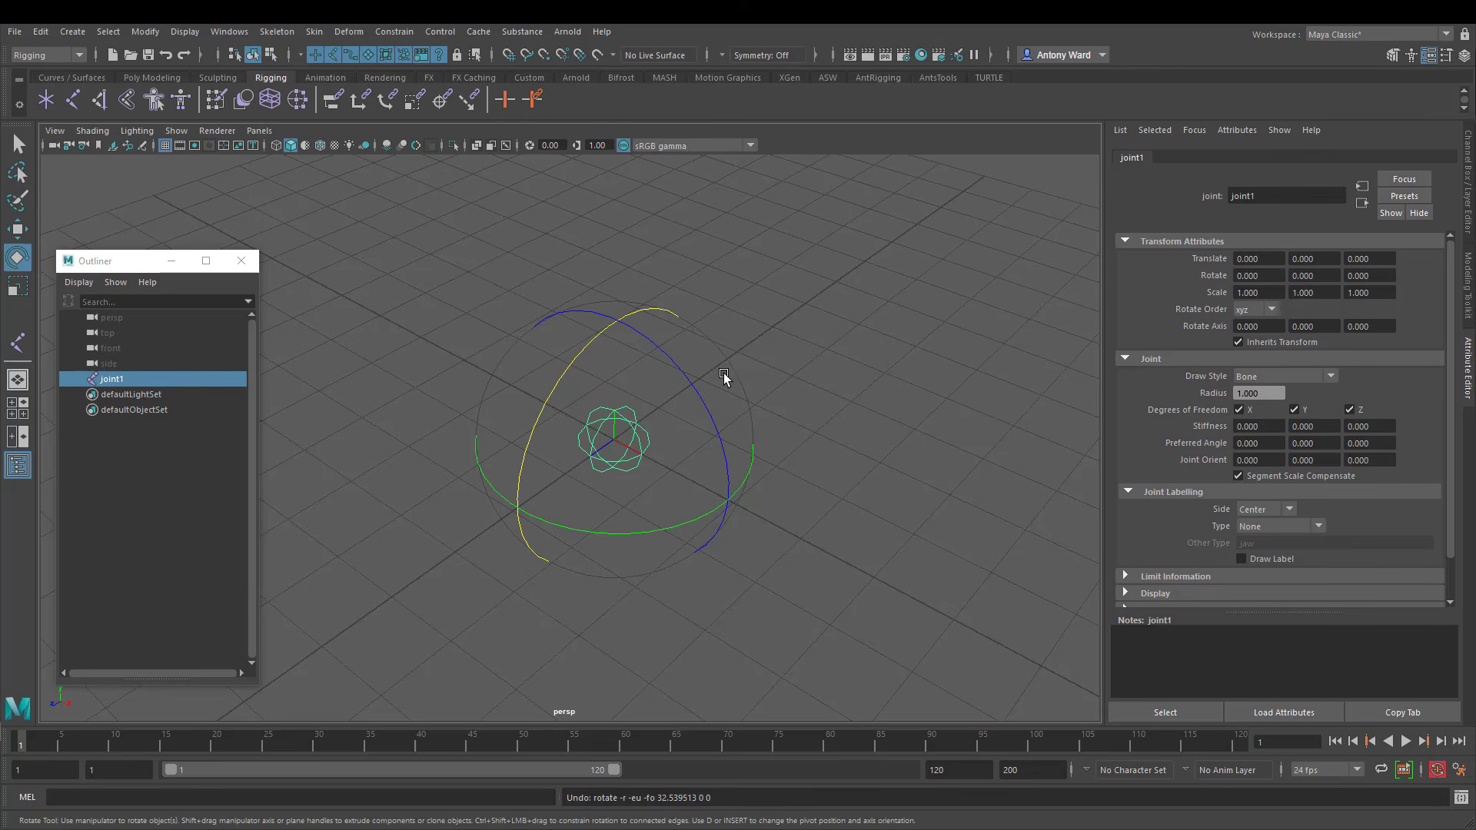
{"action": "mouse_move", "coordinate": [682, 362]}
{"action": "left_mouse_down"}
{"action": "mouse_move", "coordinate": [695, 431]}
{"action": "mouse_move", "coordinate": [682, 386]}
{"action": "left_mouse_up"}
{"action": "key", "text": "ctrl+z"}
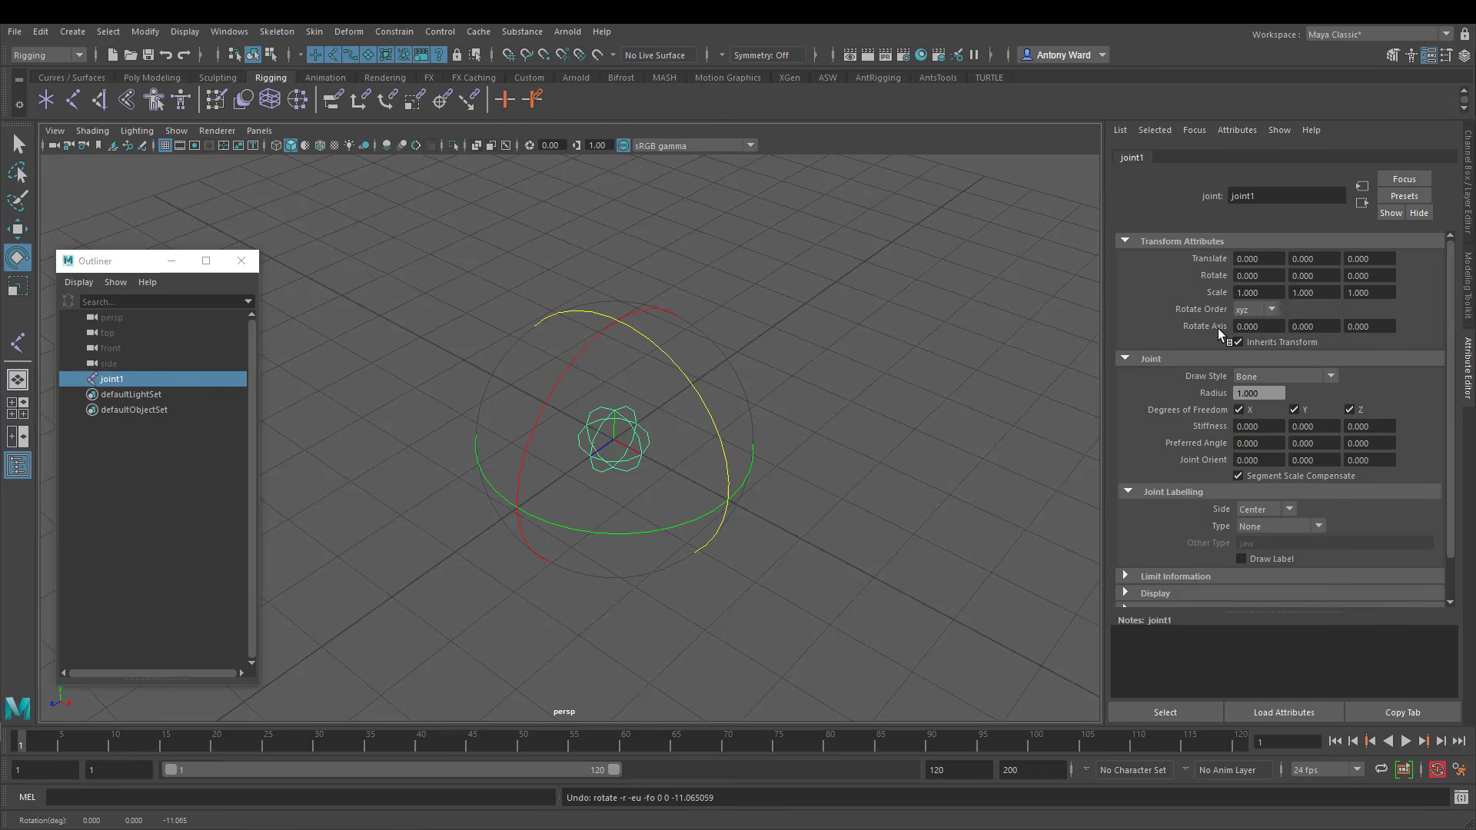
Set the joint's Rotate Order to yzx, and test rotations in Y, Z and X, undoing each one
{"action": "left_click", "coordinate": [1257, 309]}
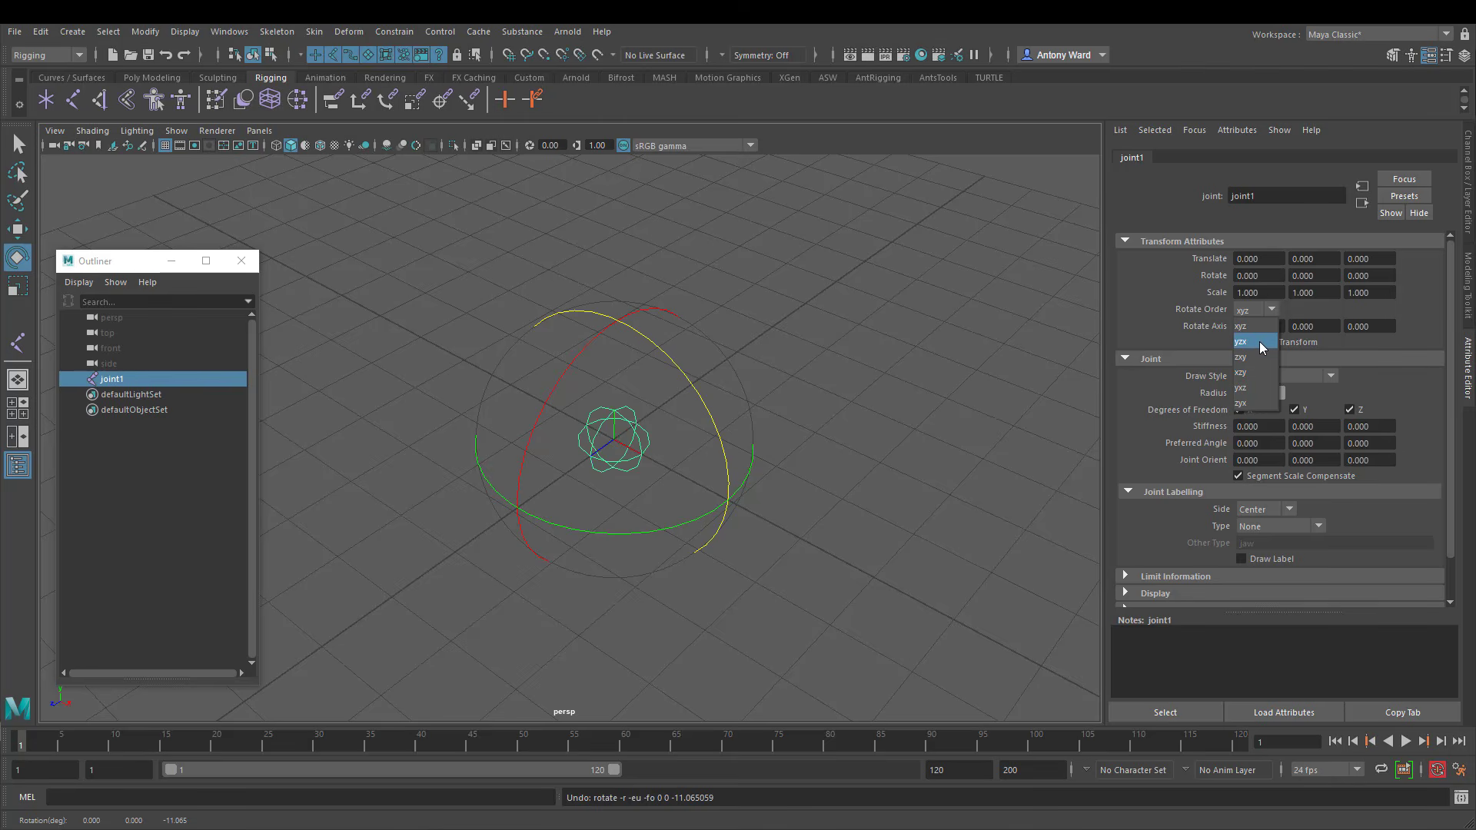
{"action": "left_click", "coordinate": [1259, 343]}
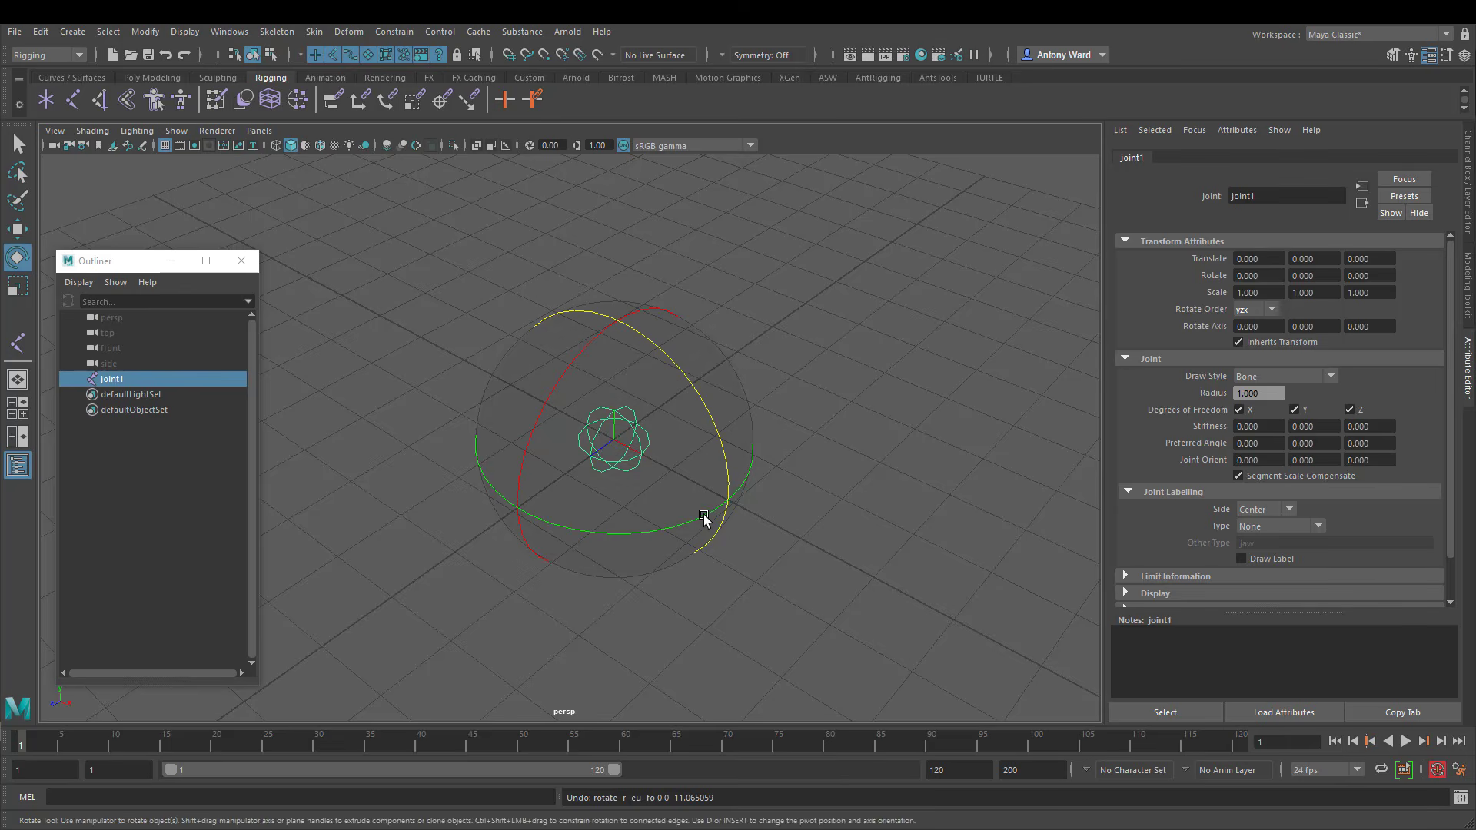
{"action": "mouse_move", "coordinate": [692, 520]}
{"action": "left_mouse_down"}
{"action": "mouse_move", "coordinate": [616, 533]}
{"action": "mouse_move", "coordinate": [688, 514]}
{"action": "left_mouse_up"}
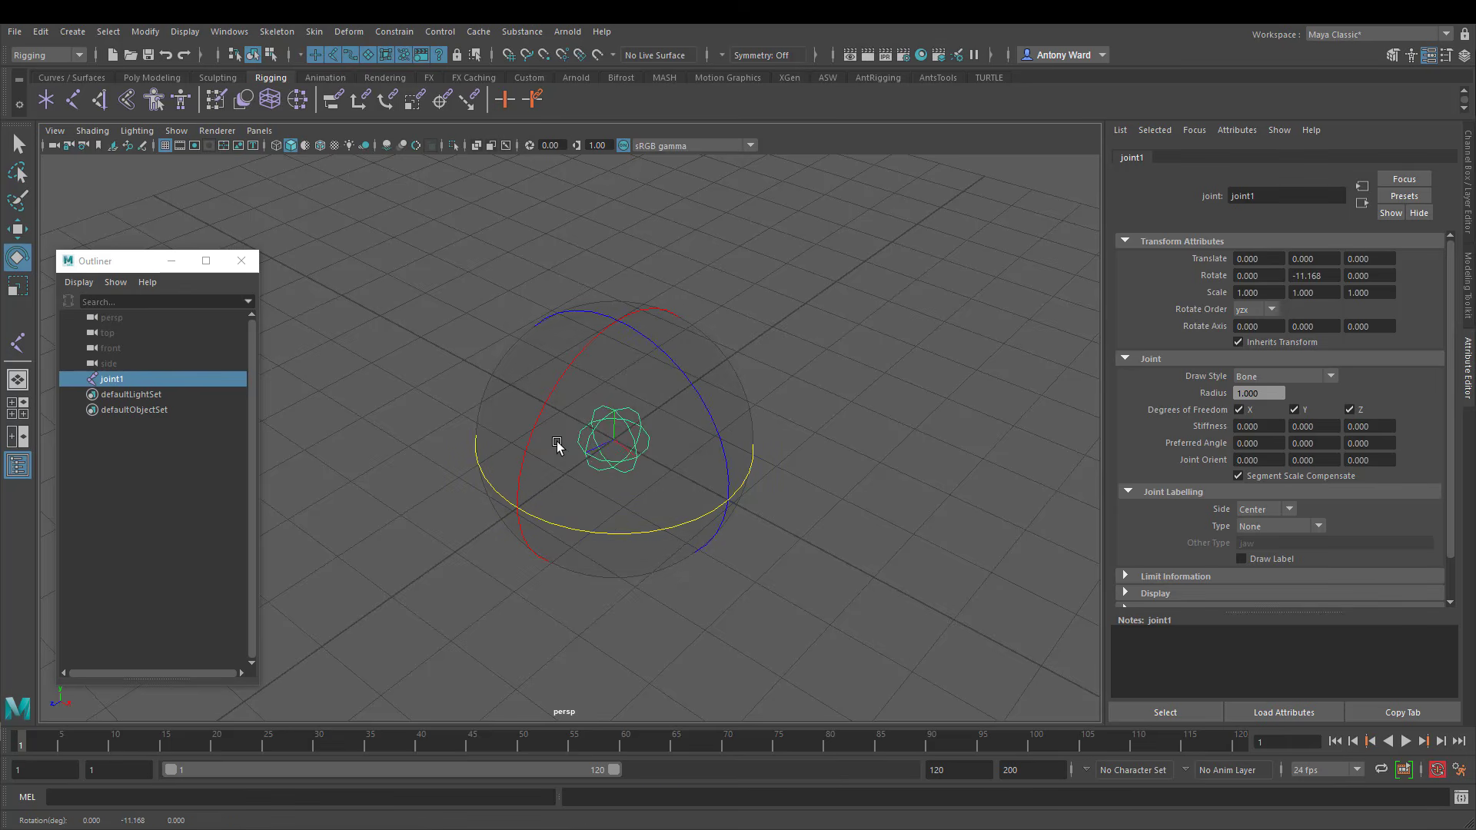
{"action": "left_click_drag", "start_coordinate": [572, 358], "coordinate": [702, 432]}
{"action": "key", "text": "ctrl+z"}
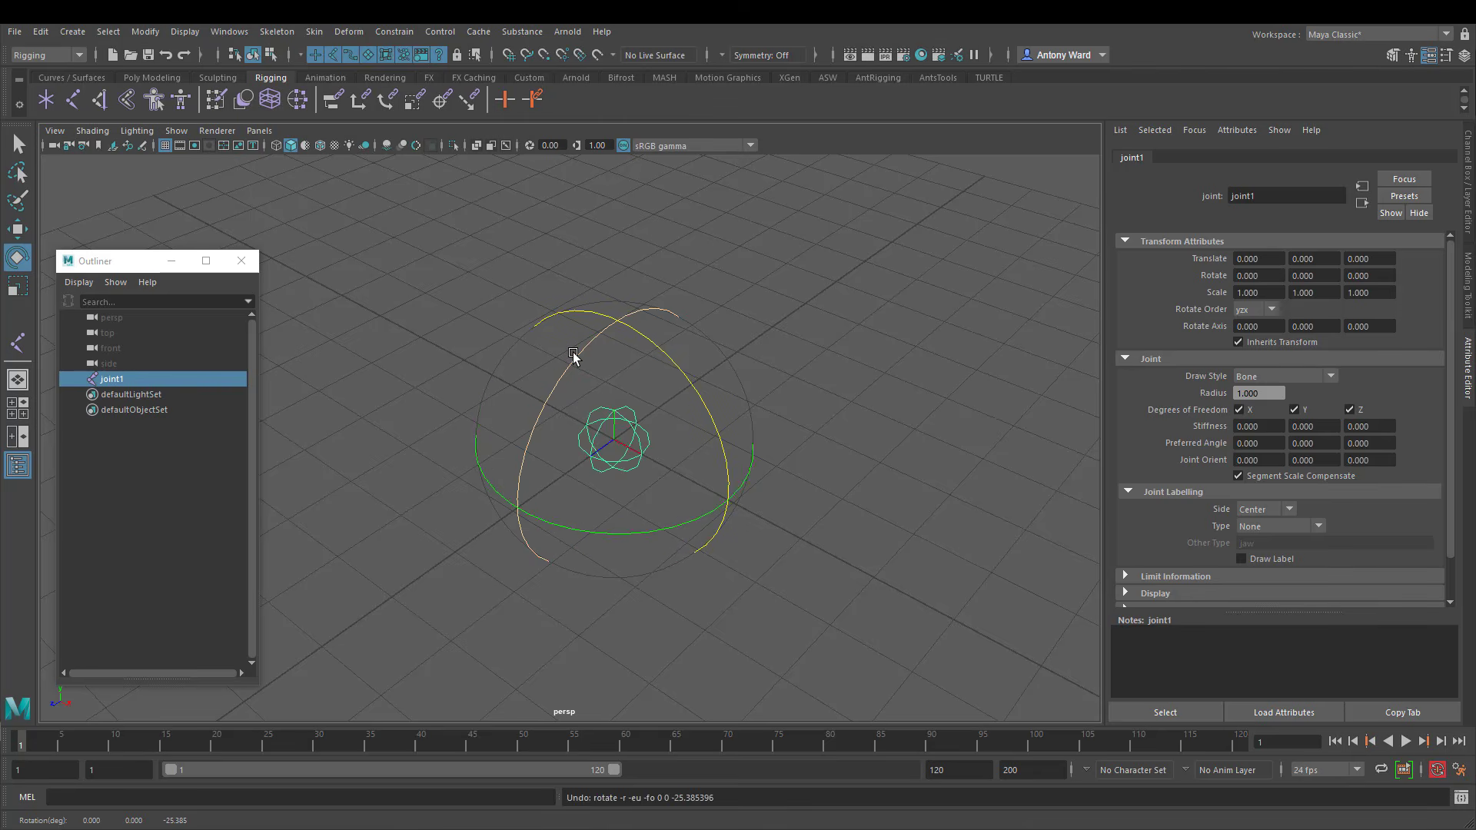
{"action": "mouse_move", "coordinate": [582, 356]}
{"action": "left_mouse_down"}
{"action": "mouse_move", "coordinate": [518, 451]}
{"action": "mouse_move", "coordinate": [567, 369]}
{"action": "left_mouse_up"}
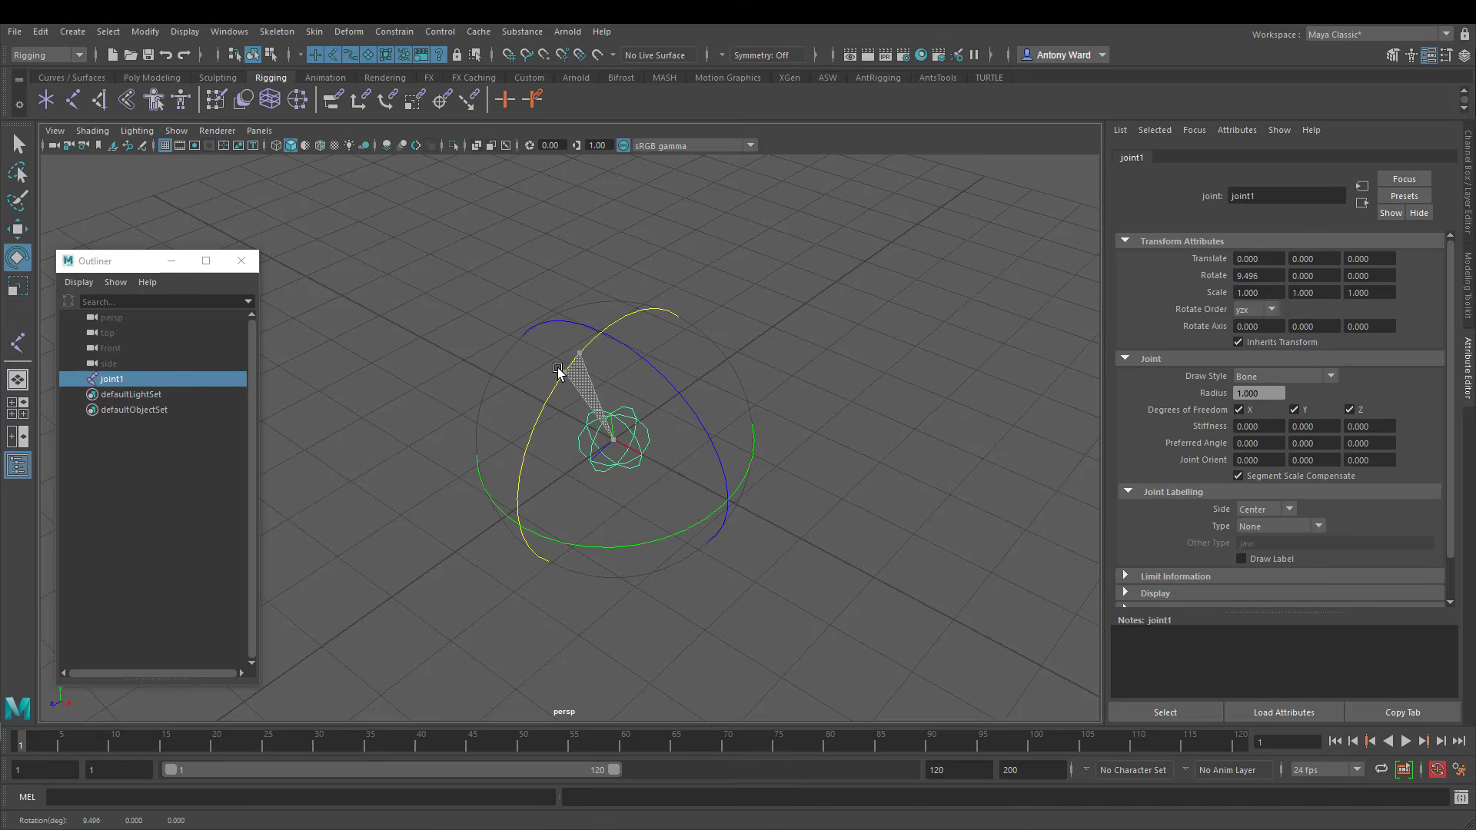
{"action": "key", "text": "ctrl+z"}
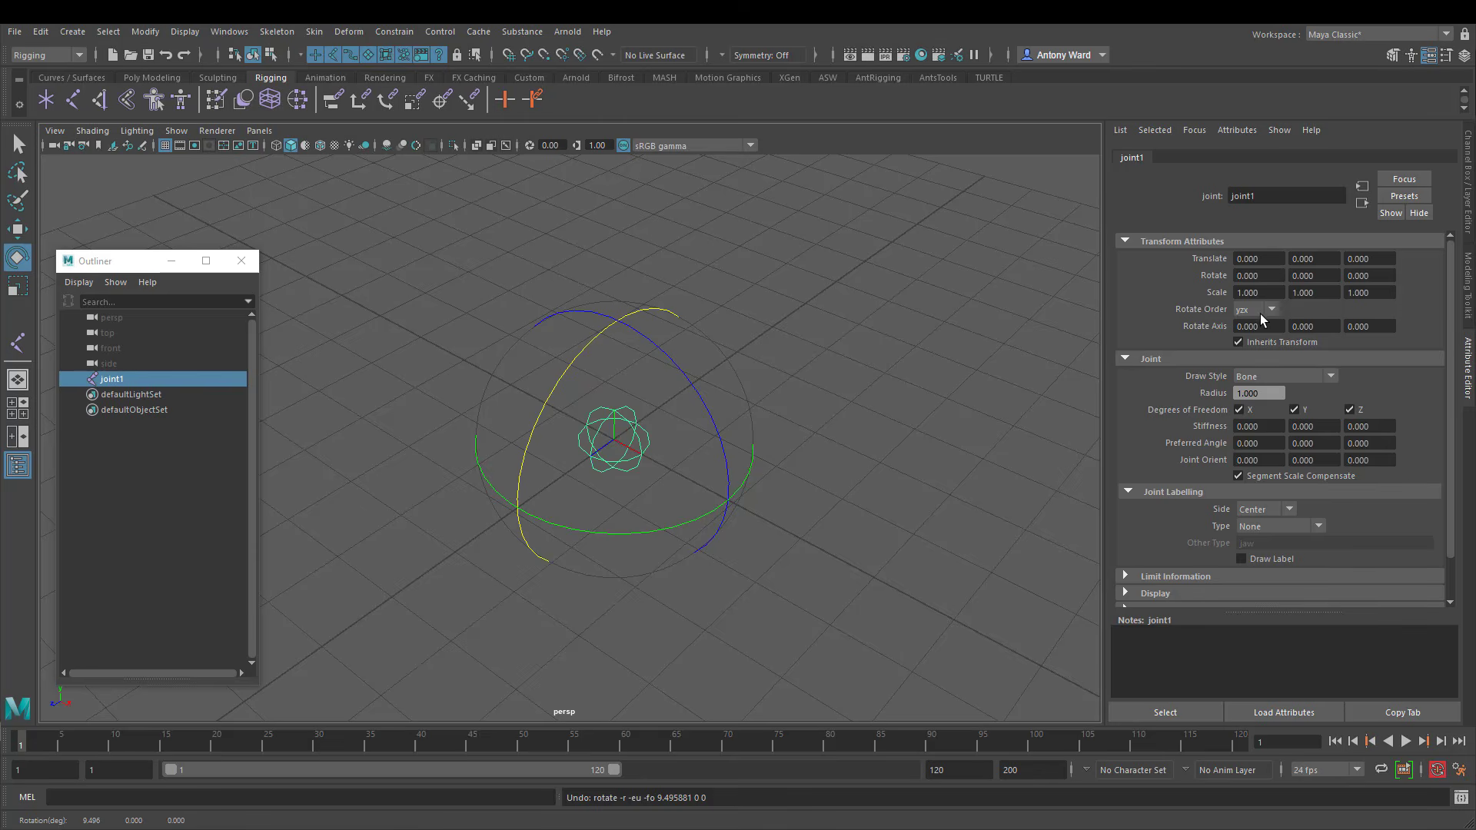
Try rotating the joint about 16 degrees in Y, 6 in X and 89 in Z in turn, undoing each rotation
{"action": "left_click_drag", "start_coordinate": [626, 543], "coordinate": [669, 533]}
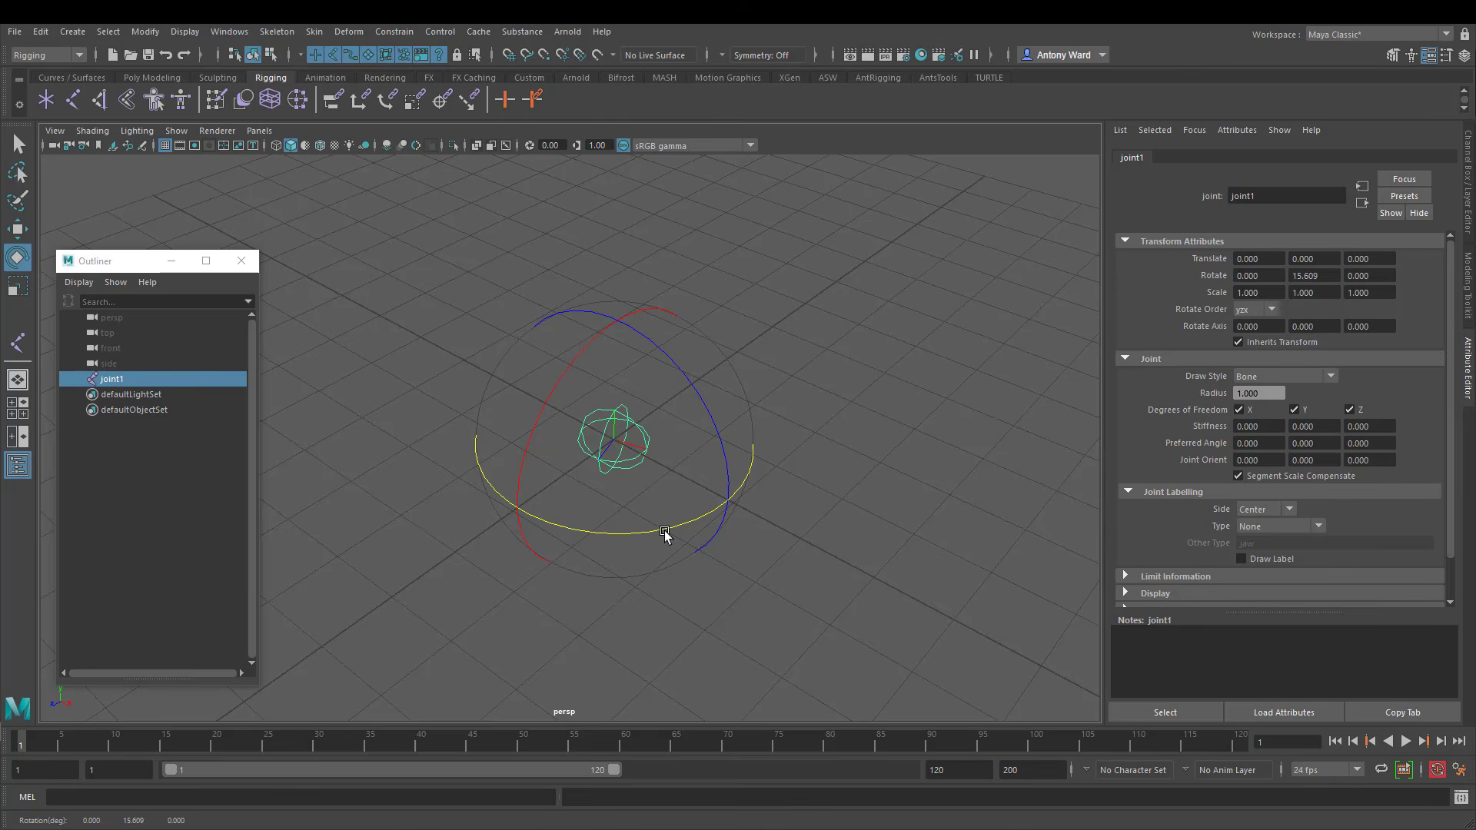
{"action": "key", "text": "ctrl+z"}
{"action": "mouse_move", "coordinate": [557, 388]}
{"action": "left_mouse_down"}
{"action": "mouse_move", "coordinate": [540, 422]}
{"action": "mouse_move", "coordinate": [544, 408]}
{"action": "left_mouse_up"}
{"action": "key", "text": "ctrl+z"}
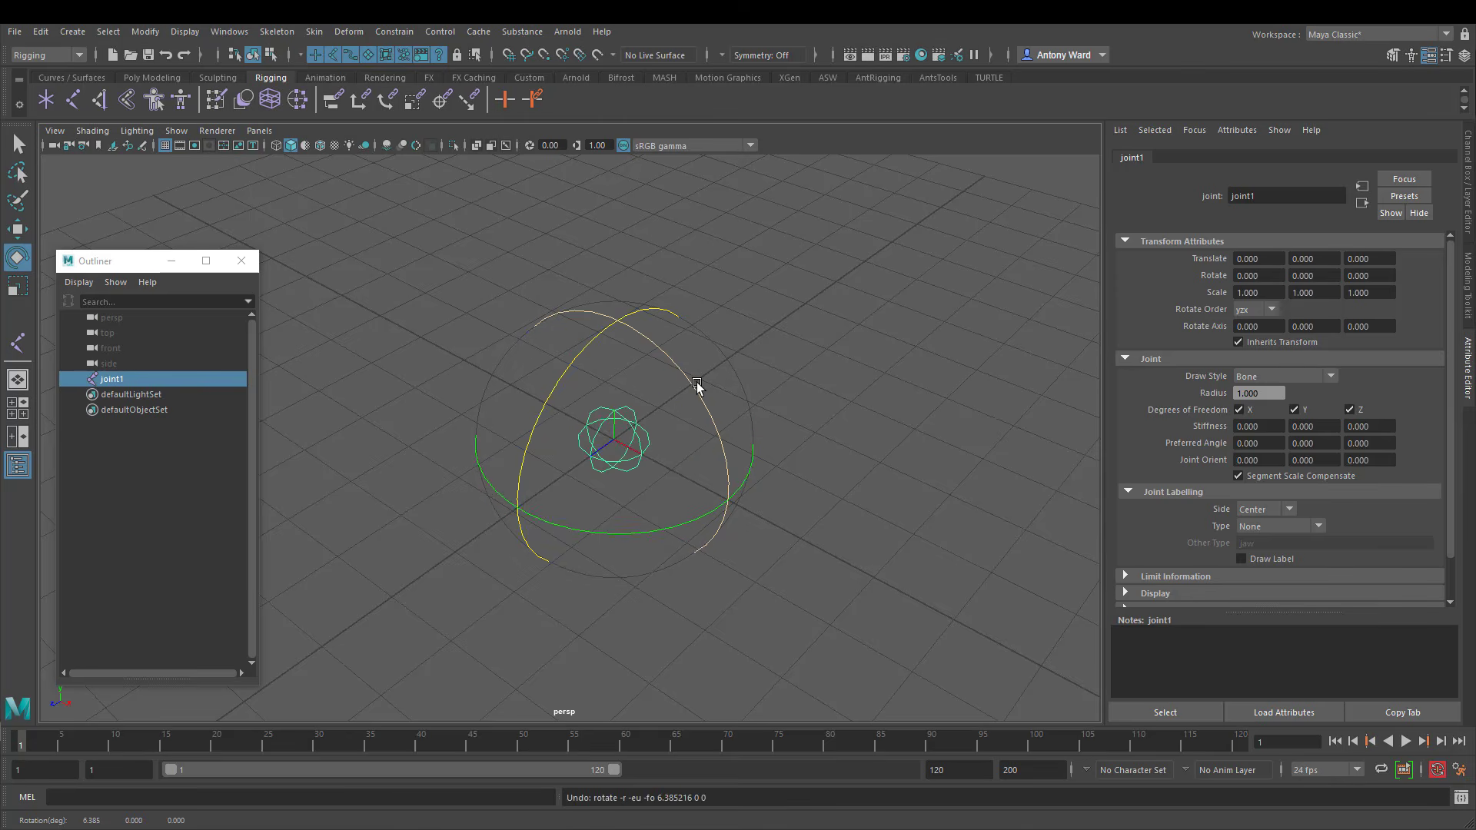
{"action": "left_click_drag", "start_coordinate": [692, 381], "coordinate": [432, 298]}
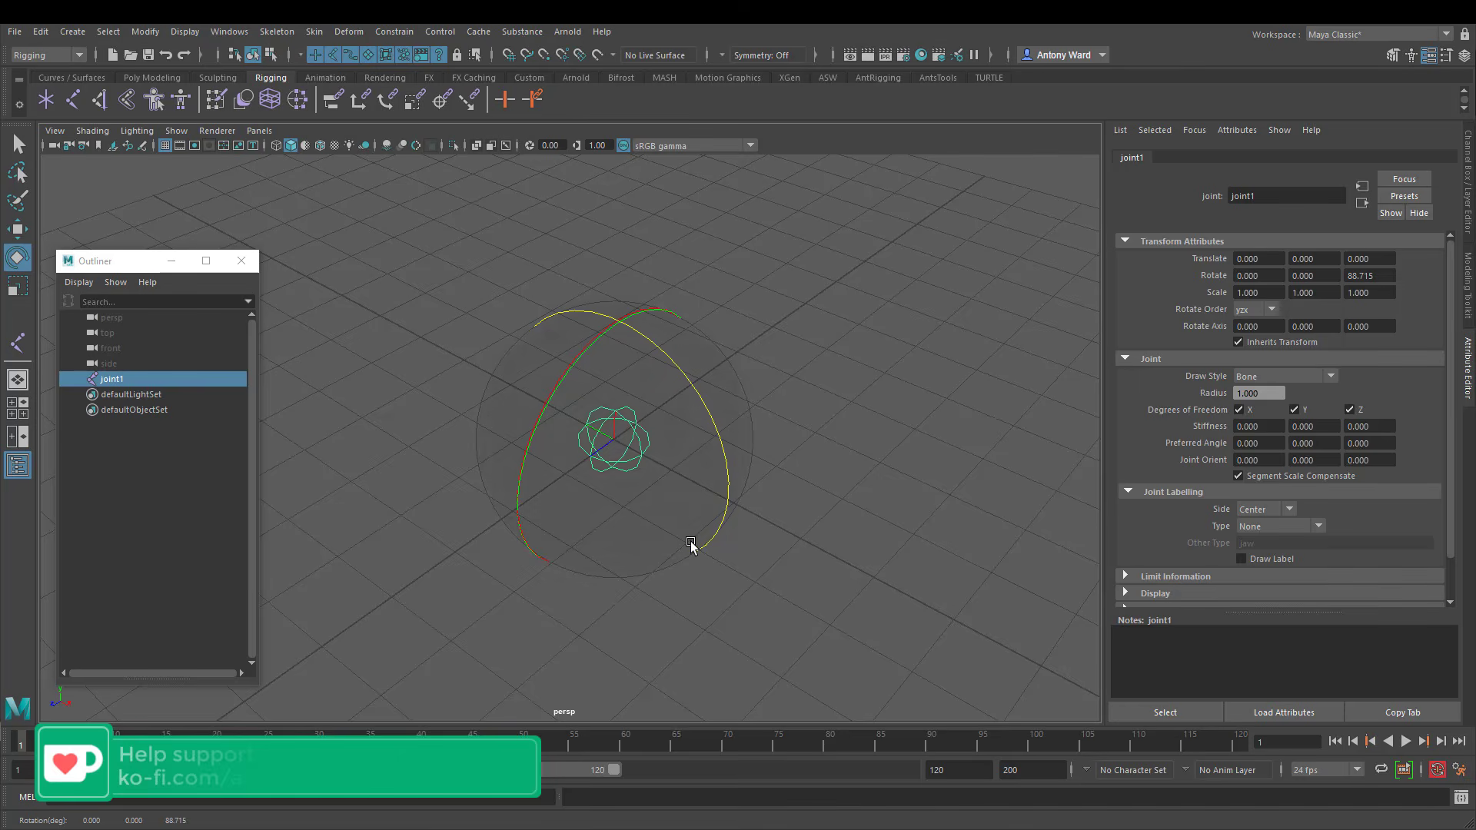
{"action": "key", "text": "ctrl+z"}
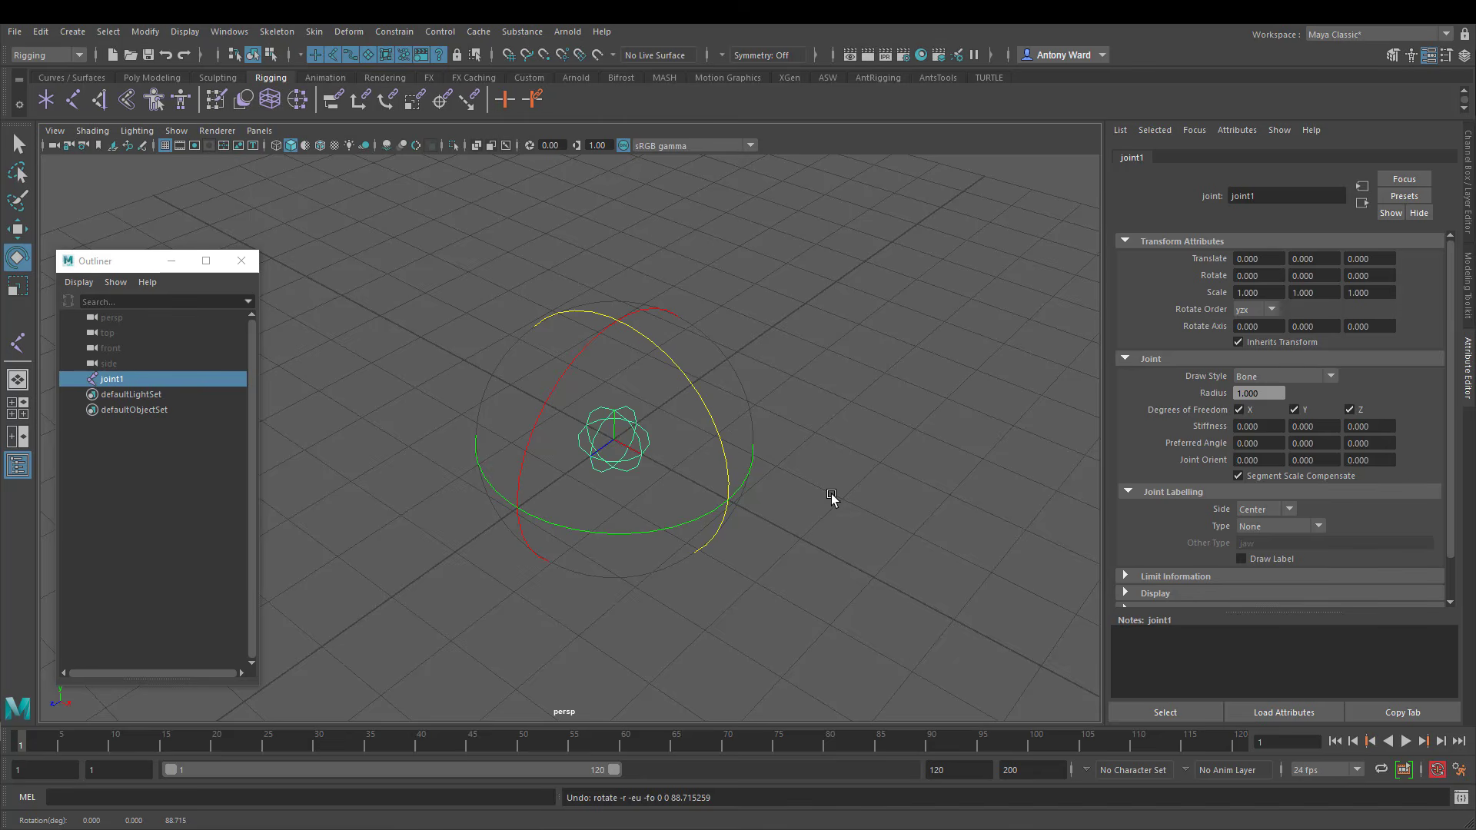
Switch to the Move tool and delete the single joint from the scene
{"action": "key", "text": "w"}
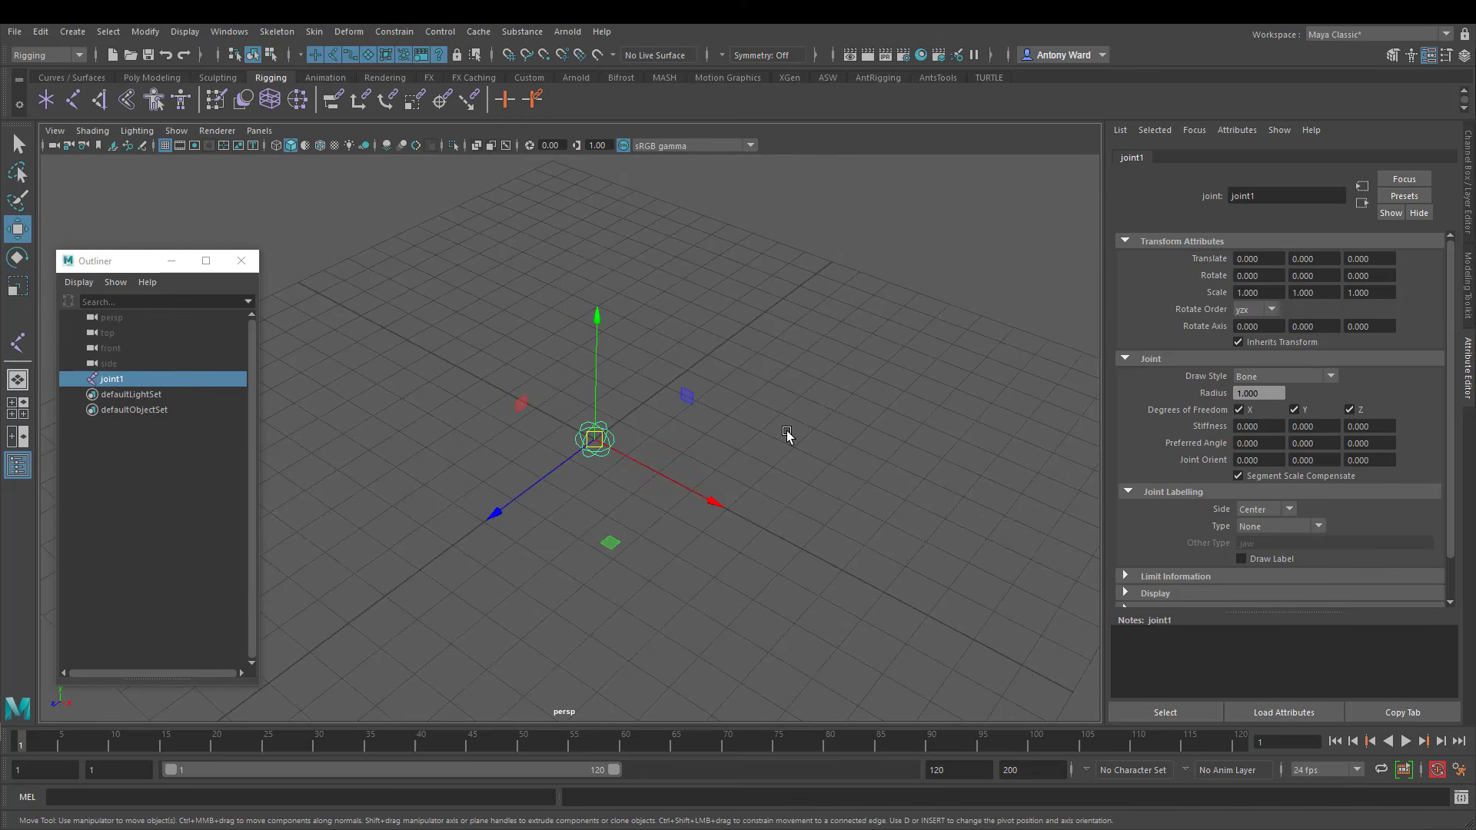
{"action": "left_click_drag", "start_coordinate": [859, 536], "coordinate": [763, 536], "text": "alt"}
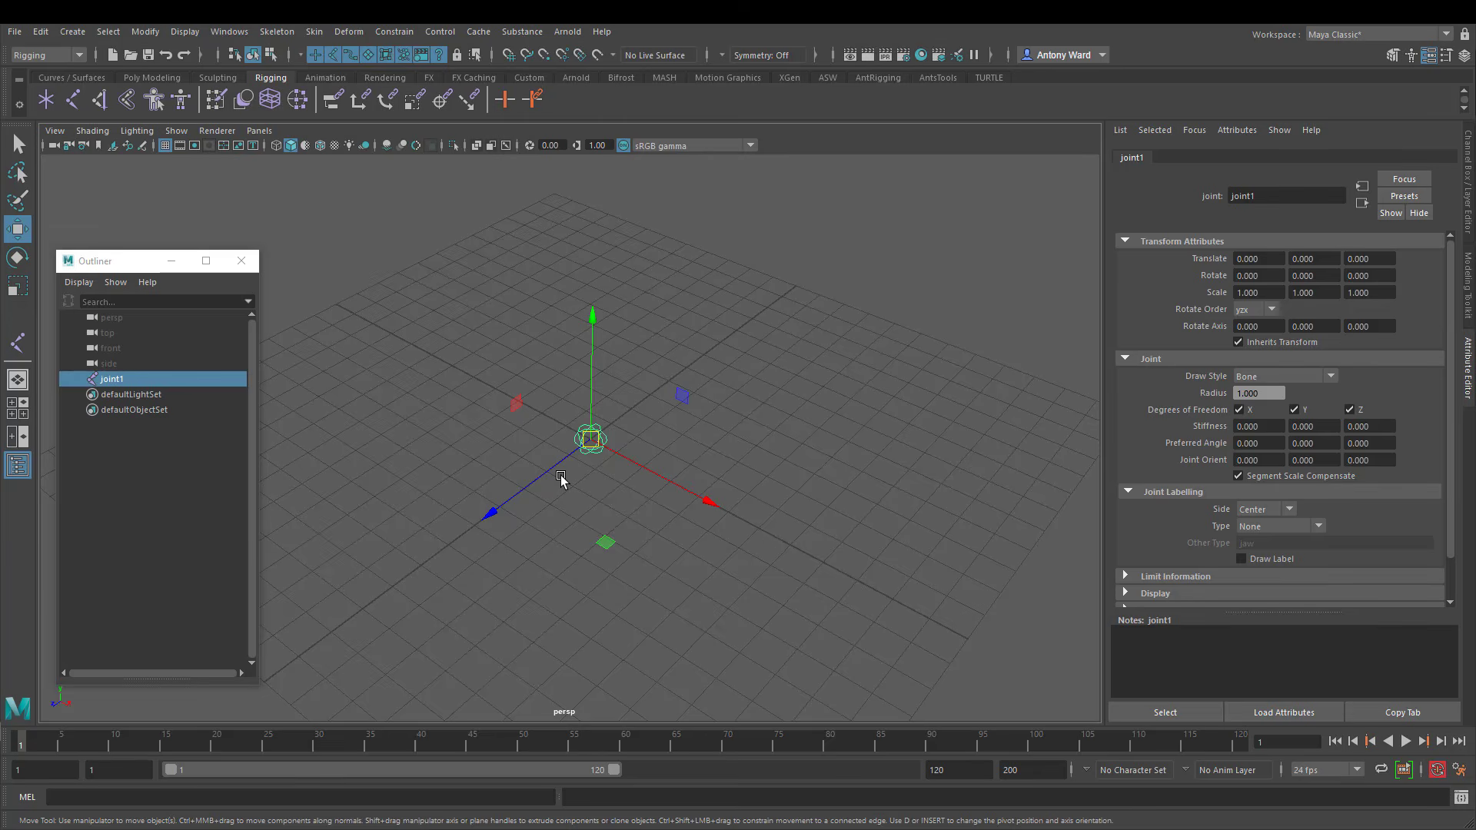
{"action": "key", "text": "Delete"}
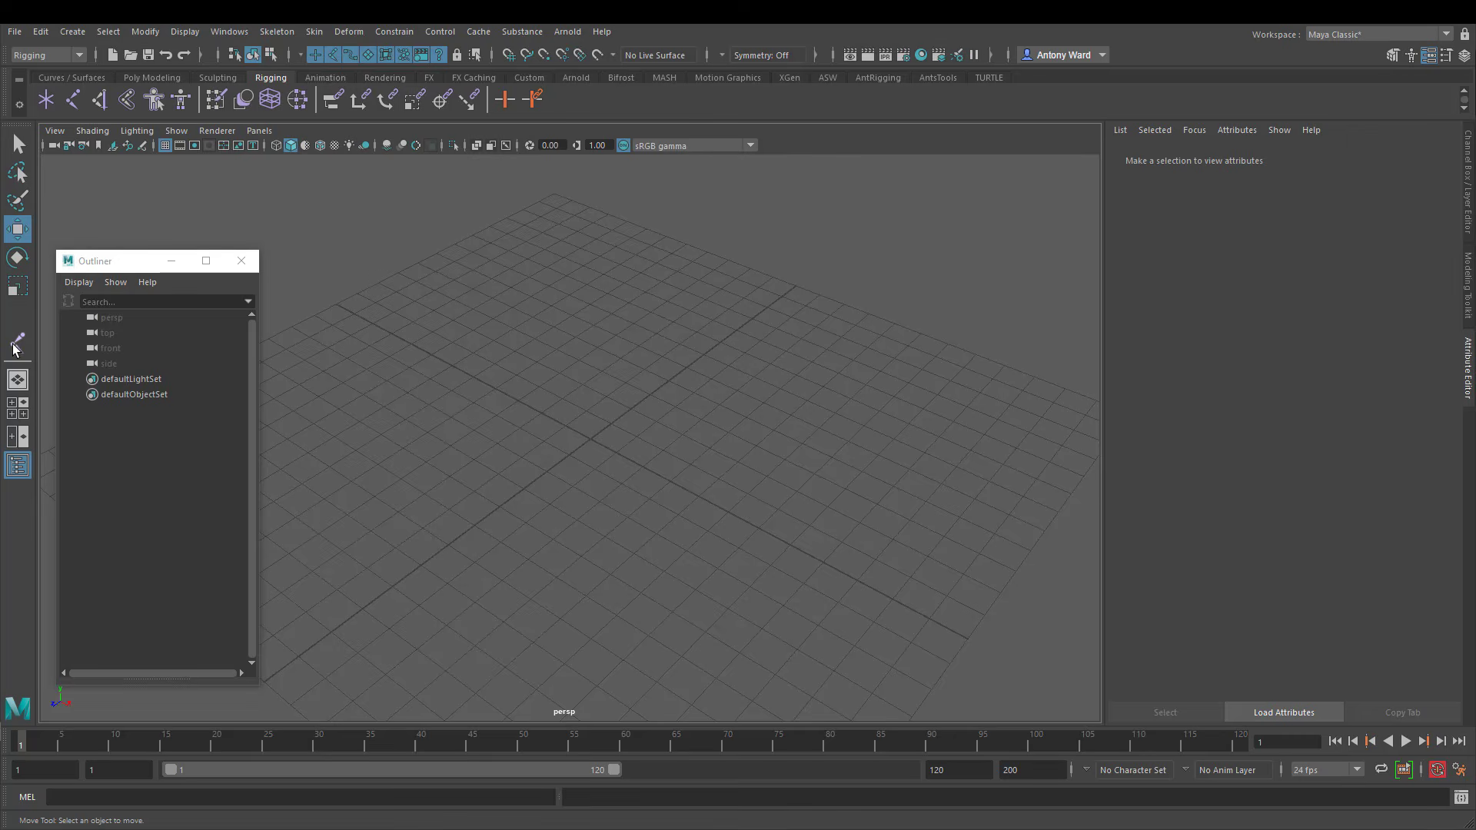
Draw a bent chain of four joints with the Joint tool, snapped to the grid and starting at the origin
{"action": "double_click", "coordinate": [17, 340]}
{"action": "left_click", "coordinate": [1064, 190]}
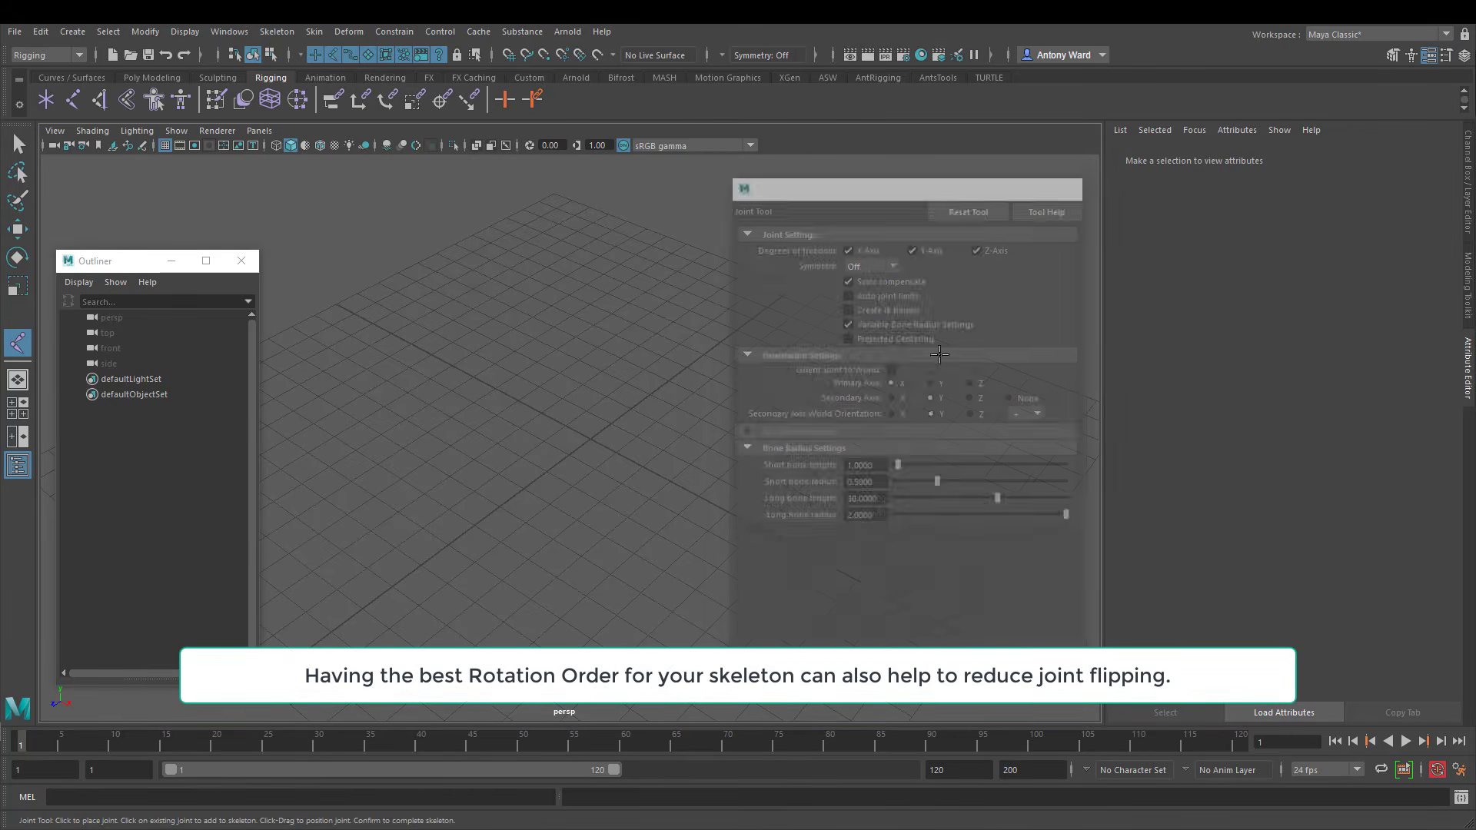
{"action": "right_click_drag", "start_coordinate": [698, 475], "coordinate": [711, 484], "text": "alt"}
{"action": "left_click", "coordinate": [562, 378]}
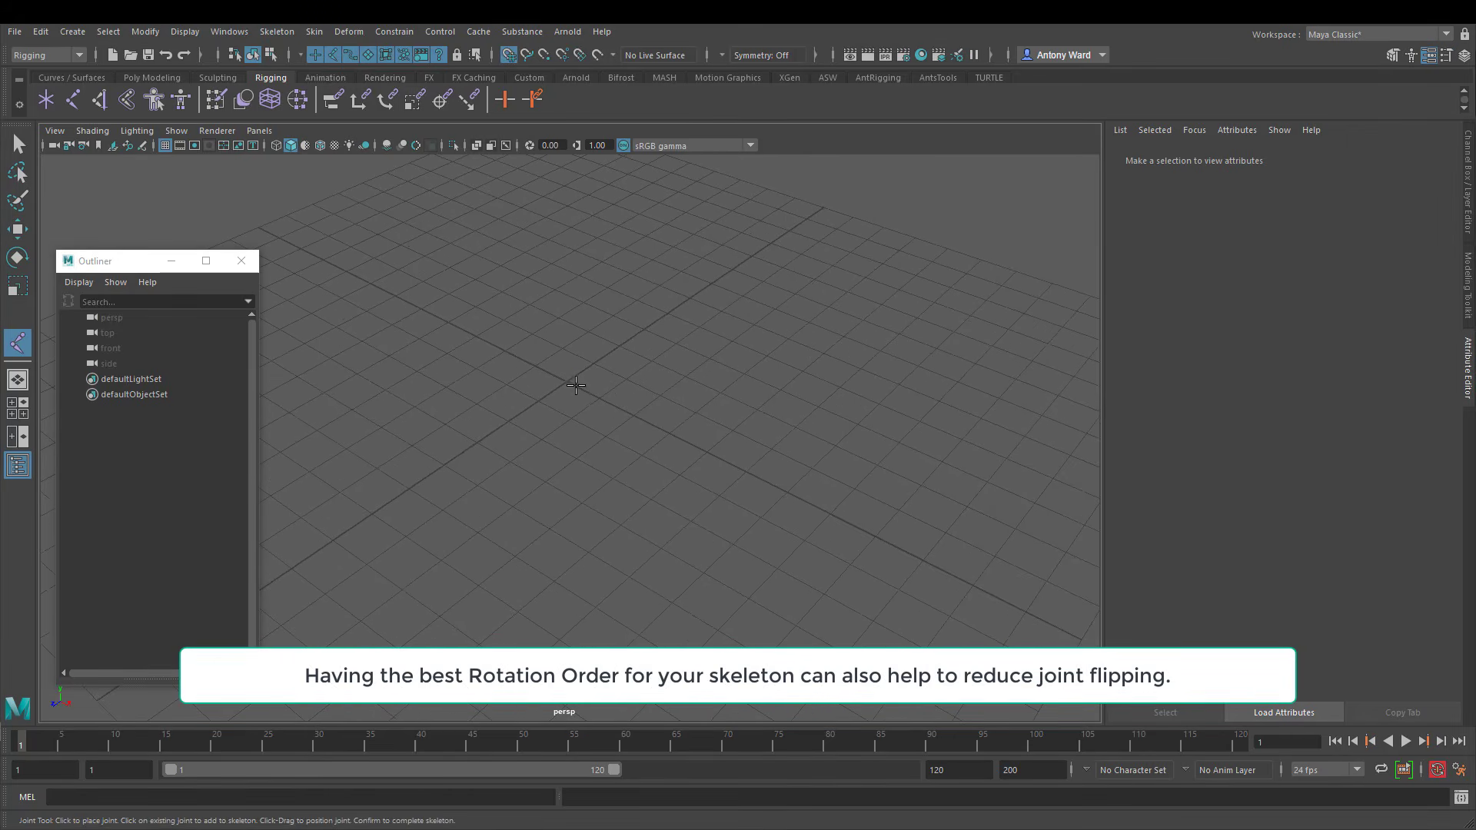
{"action": "key", "text": "Return"}
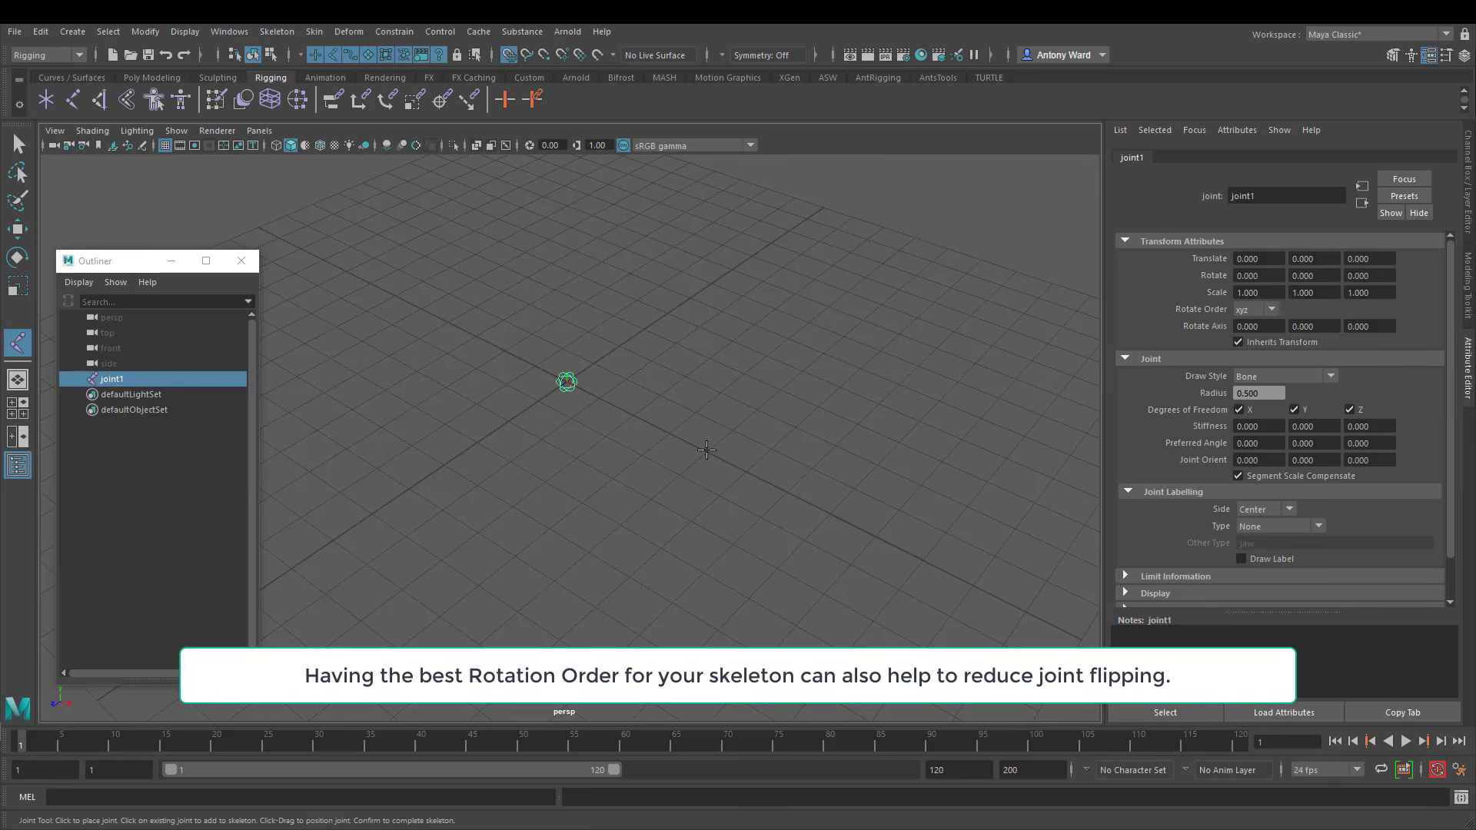
{"action": "left_click", "coordinate": [696, 412]}
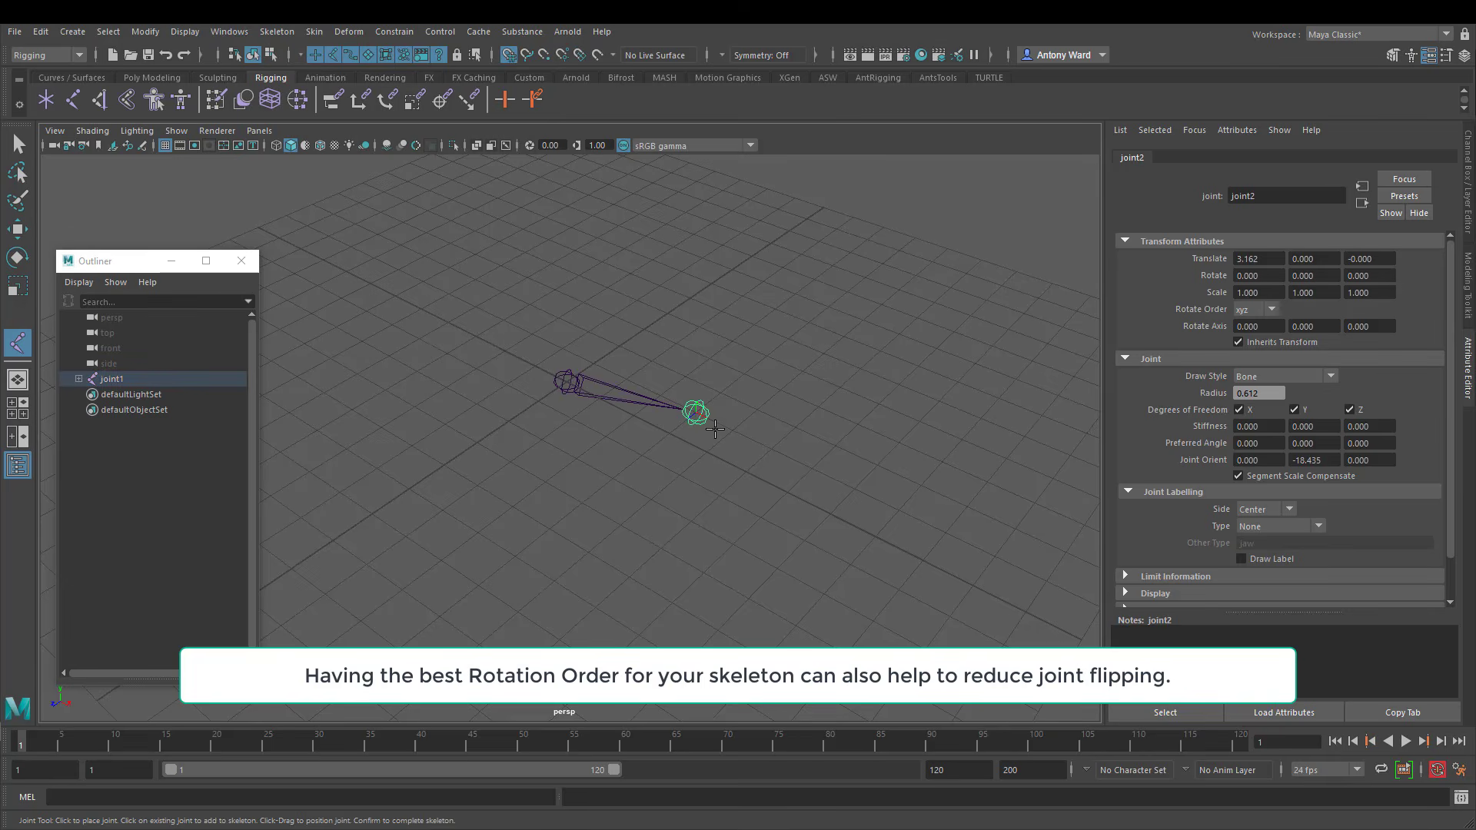
{"action": "left_click", "coordinate": [787, 492]}
{"action": "left_click", "coordinate": [875, 536]}
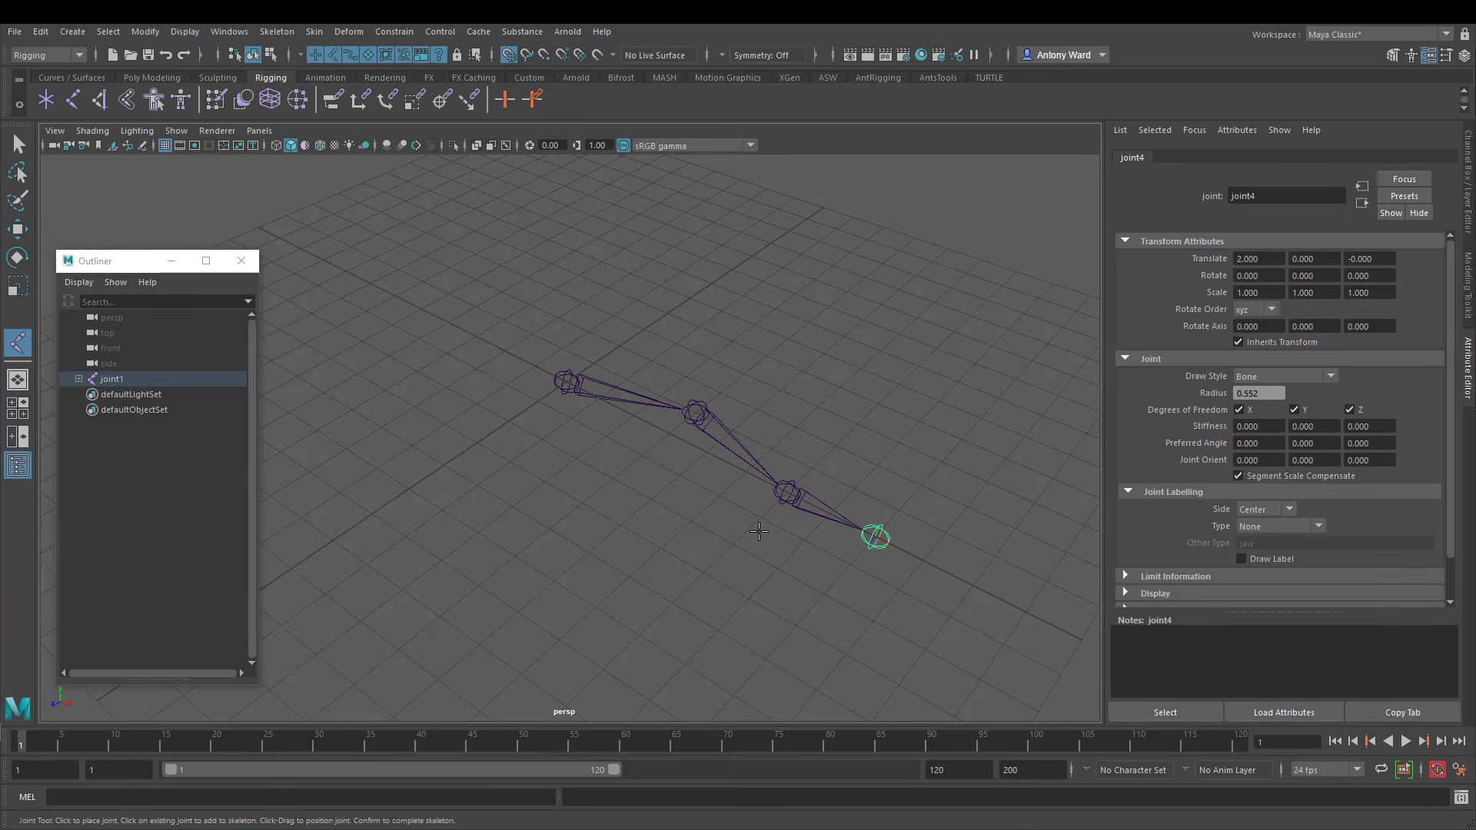
{"action": "key", "text": "Return"}
Examine the axis orientation of the root, second and third joints in the chain, and clear the selection
{"action": "right_click_drag", "start_coordinate": [538, 438], "coordinate": [692, 454], "text": "alt"}
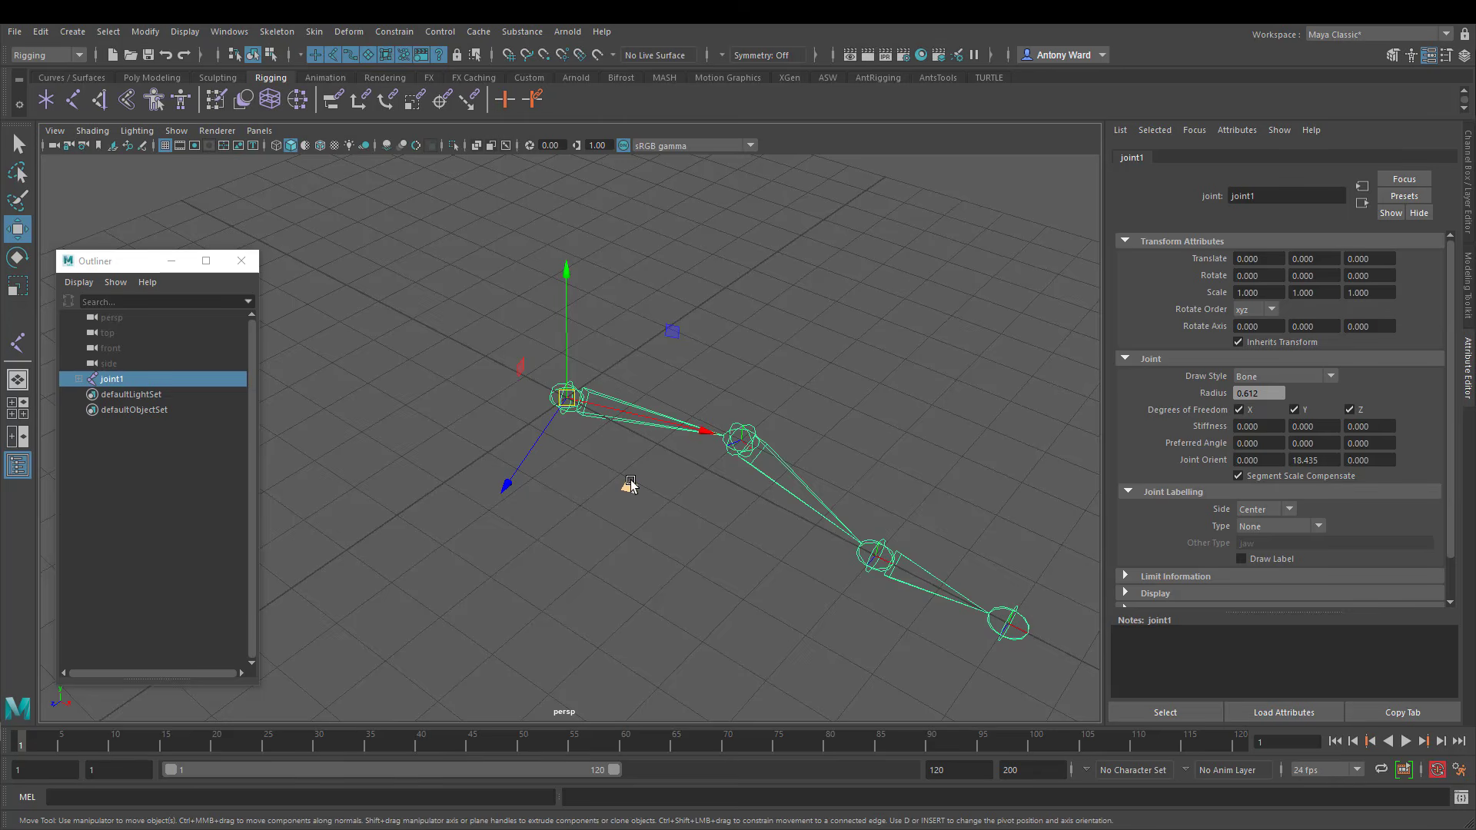
{"action": "left_click_drag", "start_coordinate": [624, 492], "coordinate": [577, 500], "text": "alt"}
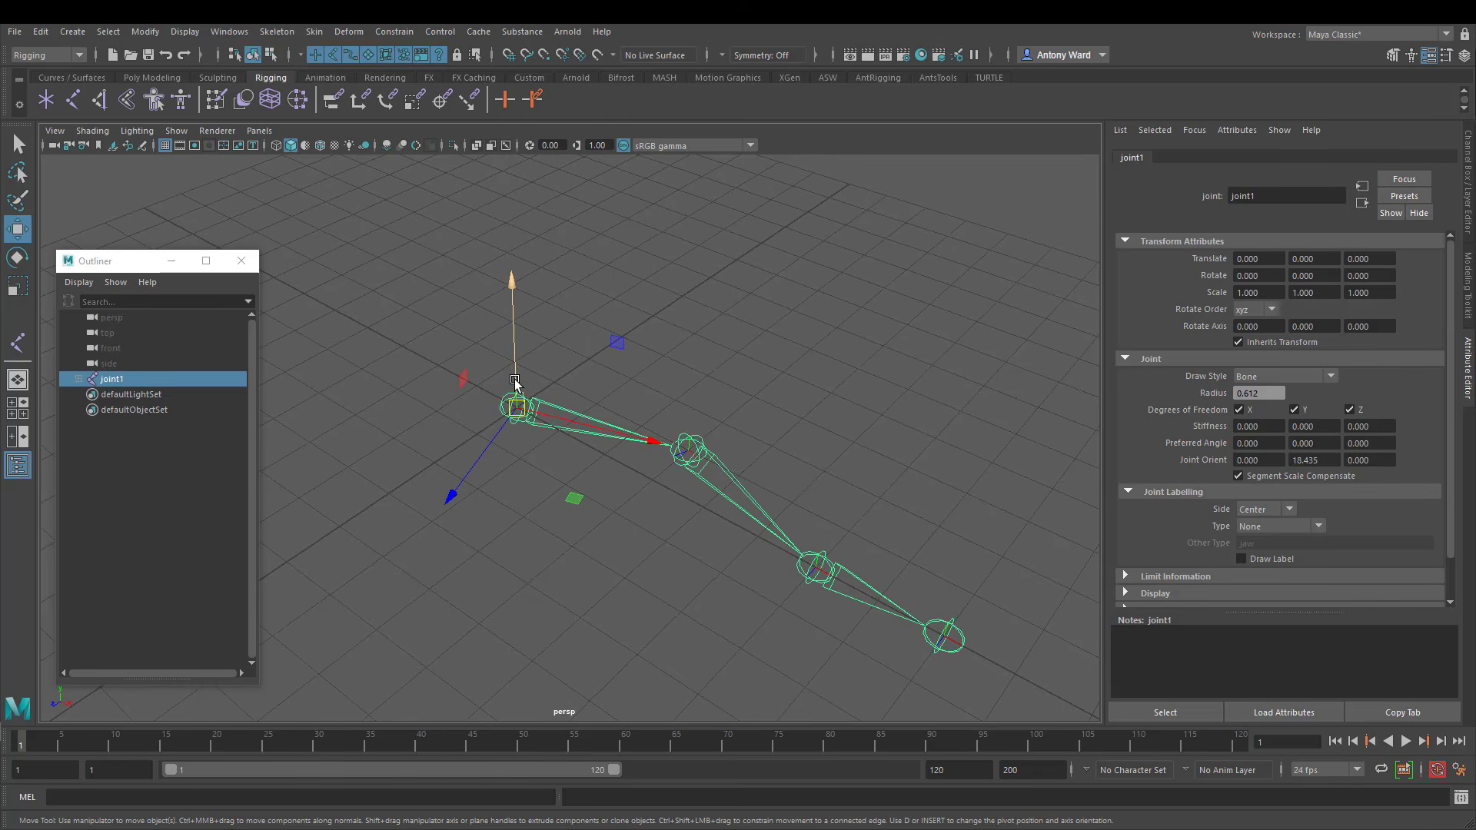
{"action": "left_click", "coordinate": [680, 460]}
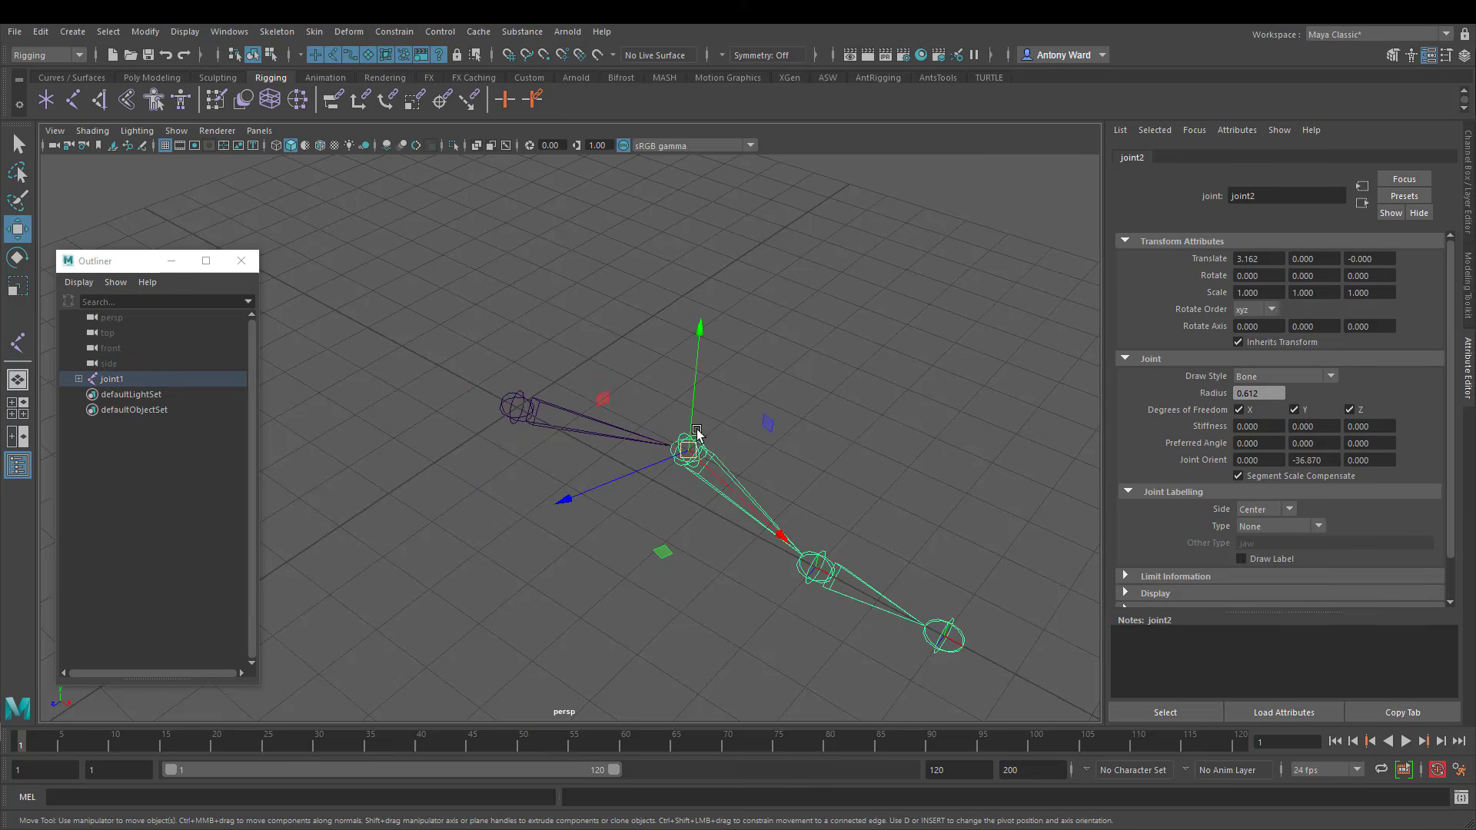
{"action": "left_click", "coordinate": [813, 566]}
{"action": "left_click", "coordinate": [699, 298]}
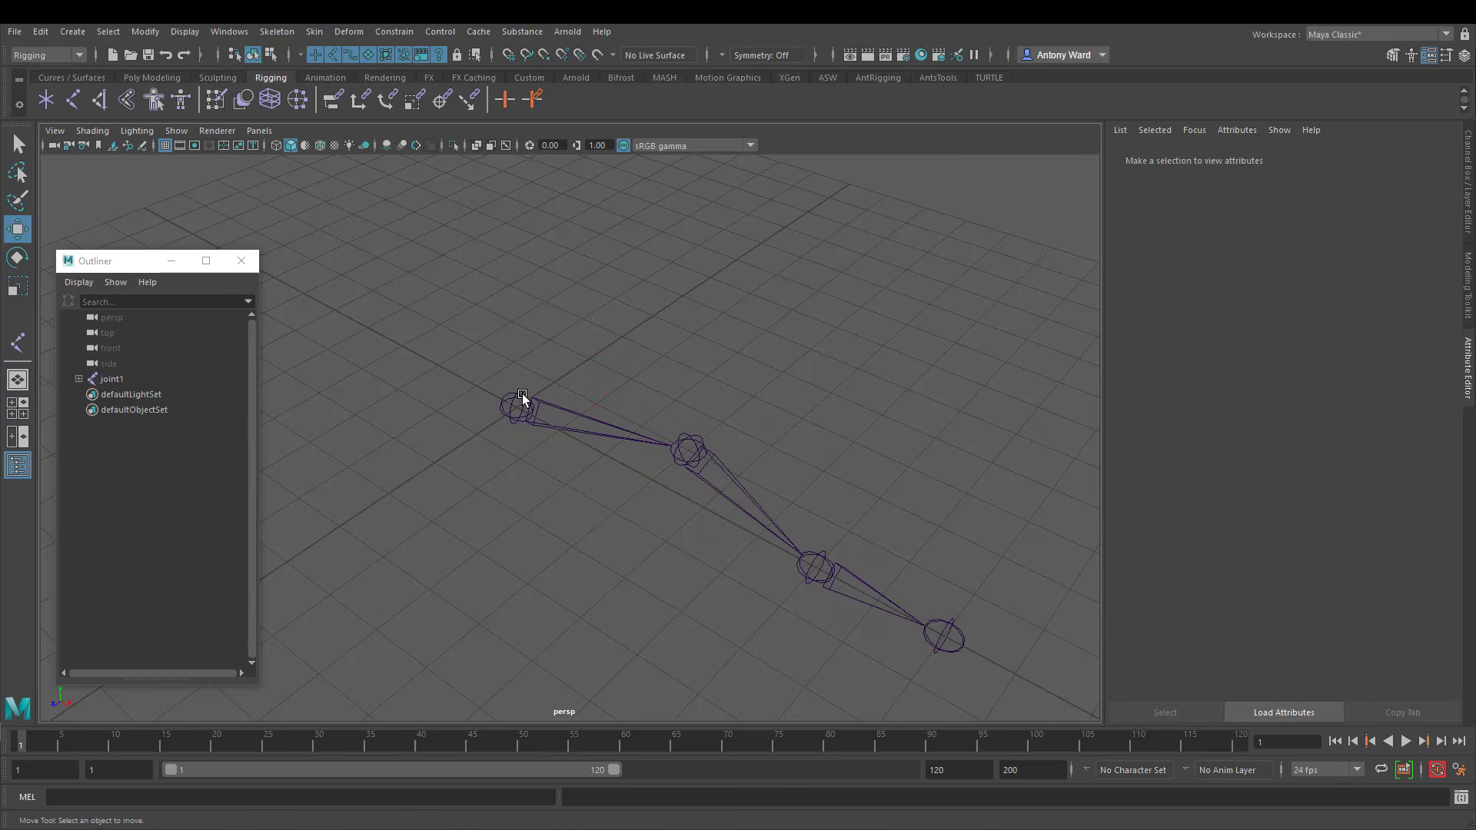
Try rotating the chain's root joint about 10 degrees in X with the Rotate tool, and undo the rotation
{"action": "left_click", "coordinate": [521, 401]}
{"action": "key", "text": "e"}
{"action": "left_click_drag", "start_coordinate": [478, 348], "coordinate": [478, 385]}
{"action": "key", "text": "ctrl+z"}
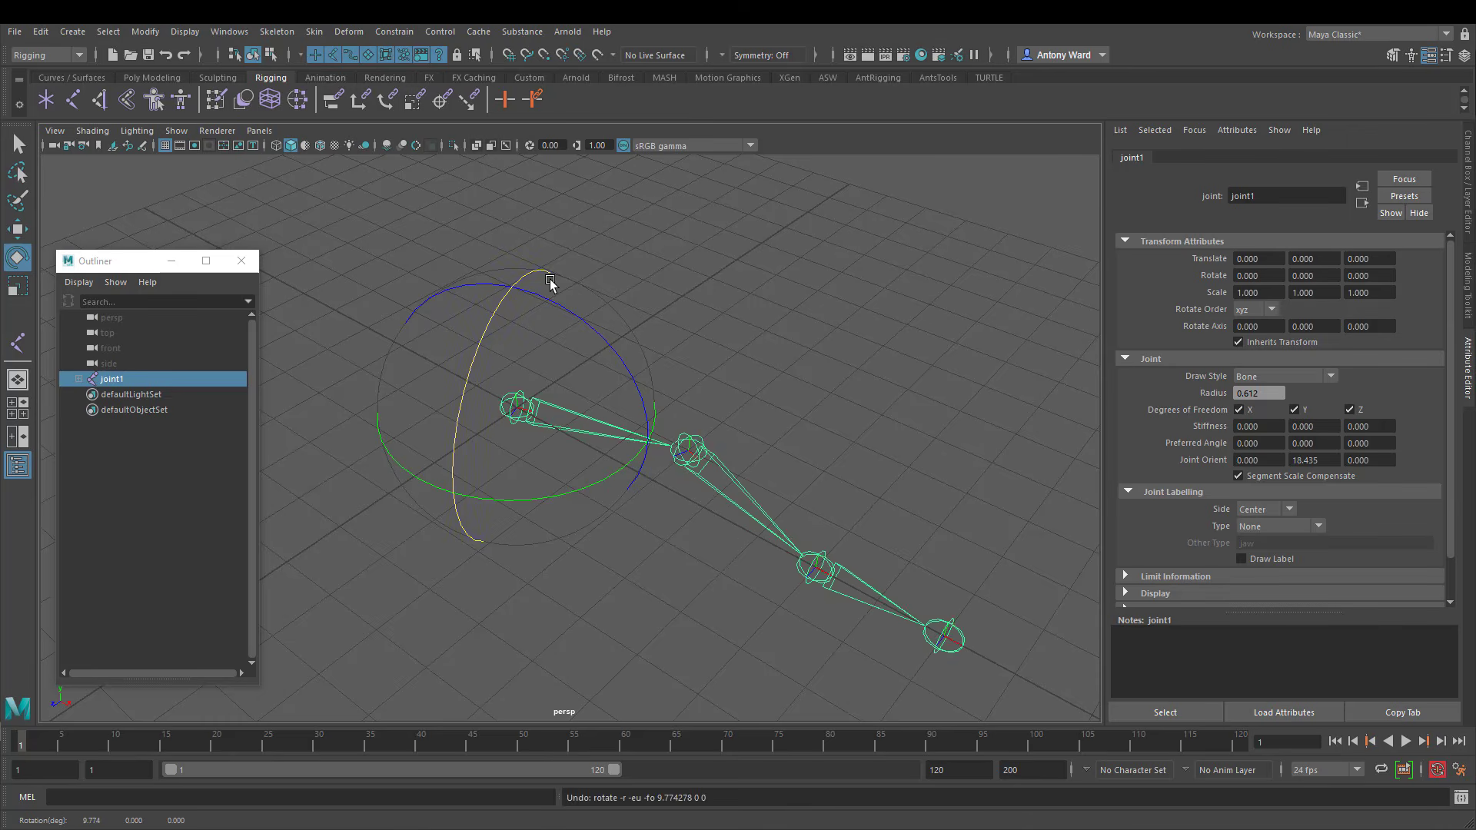
Reselect the root joint and try another rotation around its X axis, undoing it
{"action": "middle_click_drag", "start_coordinate": [727, 453], "coordinate": [756, 462], "text": "alt"}
{"action": "right_click_drag", "start_coordinate": [756, 463], "coordinate": [696, 449], "text": "alt"}
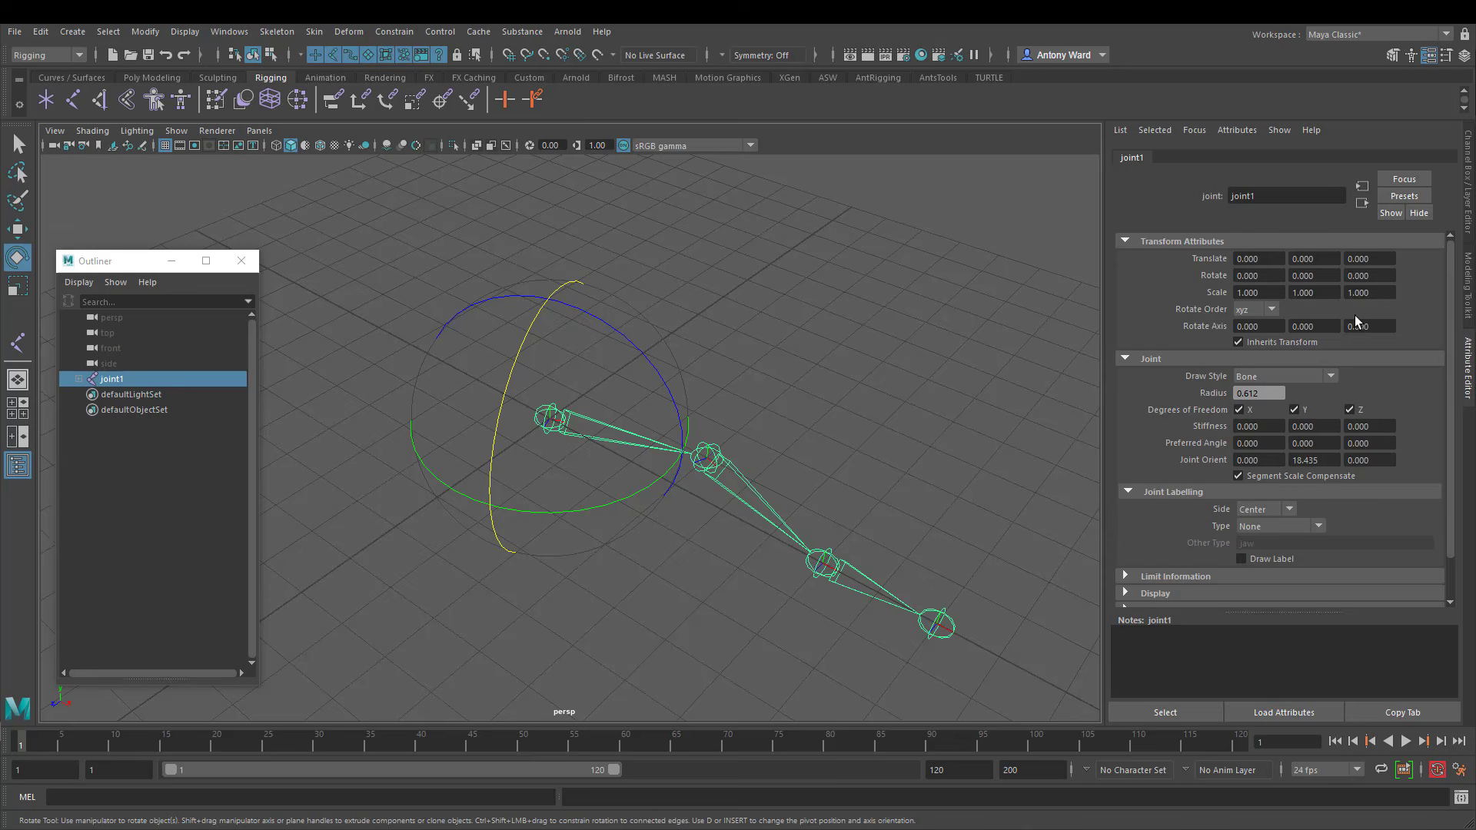
{"action": "left_click", "coordinate": [1262, 307]}
{"action": "left_click", "coordinate": [830, 327]}
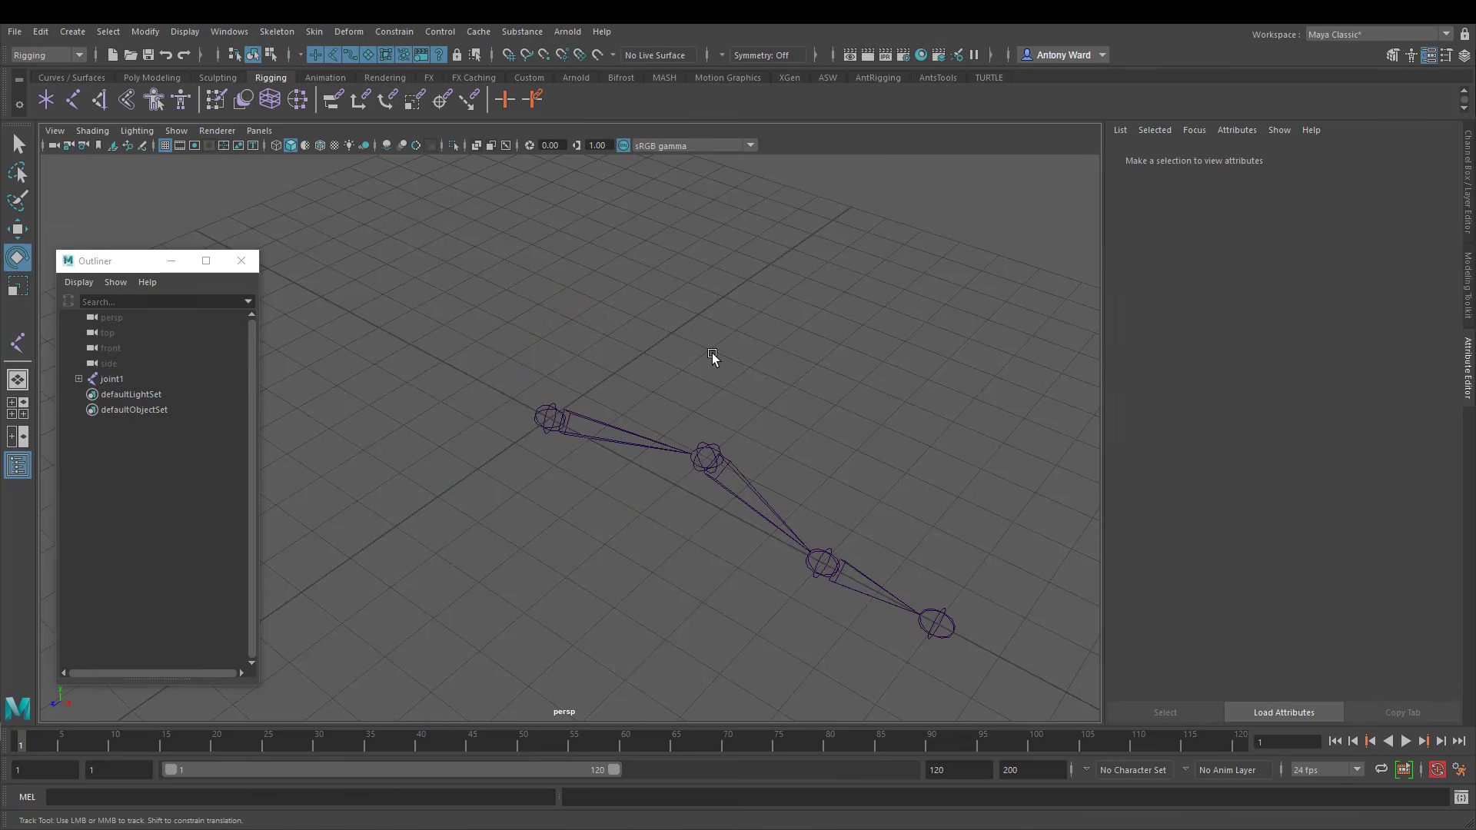
{"action": "middle_click_drag", "start_coordinate": [712, 354], "coordinate": [723, 360], "text": "alt"}
{"action": "left_click", "coordinate": [567, 419]}
{"action": "left_click_drag", "start_coordinate": [515, 431], "coordinate": [514, 427], "text": "alt"}
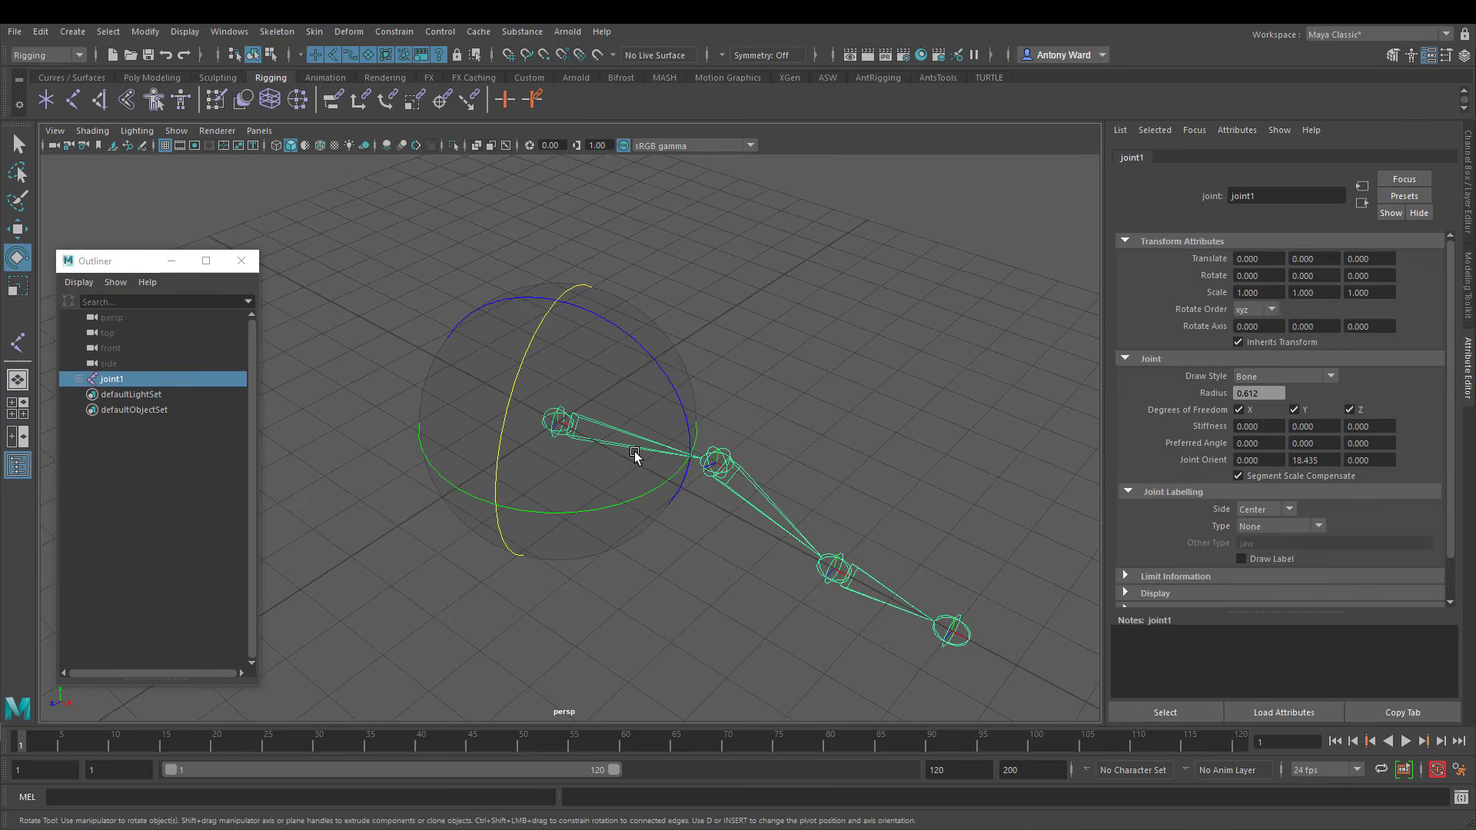
{"action": "left_click_drag", "start_coordinate": [531, 343], "coordinate": [511, 415]}
{"action": "key", "text": "ctrl+z"}
Rotate the root joint about -62 degrees in Z, try a further 46-degree Y rotation, and undo the Y rotation
{"action": "left_click_drag", "start_coordinate": [606, 324], "coordinate": [540, 536]}
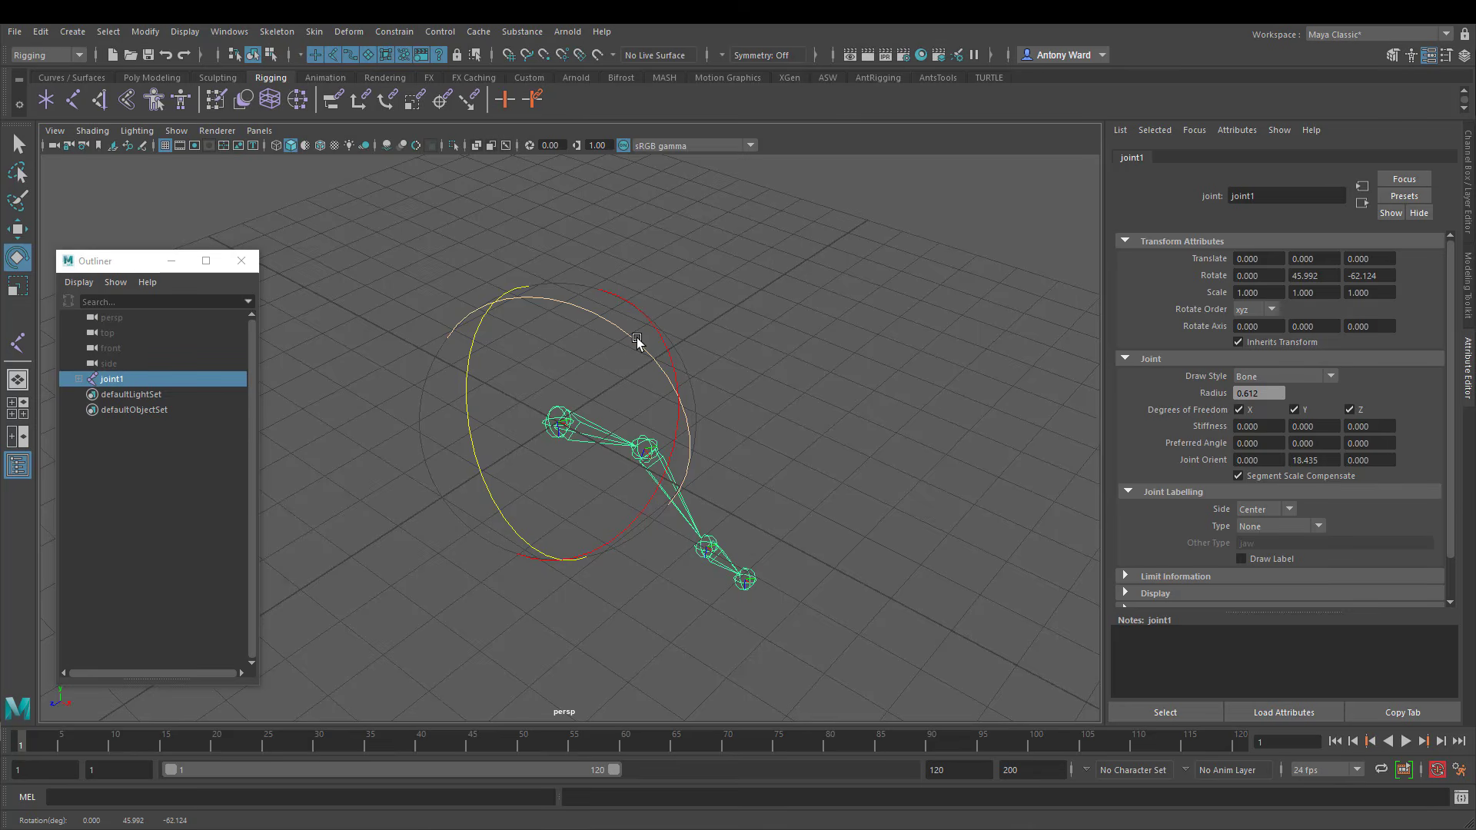
{"action": "left_click_drag", "start_coordinate": [636, 340], "coordinate": [561, 298]}
{"action": "key", "text": "ctrl+z"}
{"action": "left_click_drag", "start_coordinate": [872, 429], "coordinate": [572, 450], "text": "alt"}
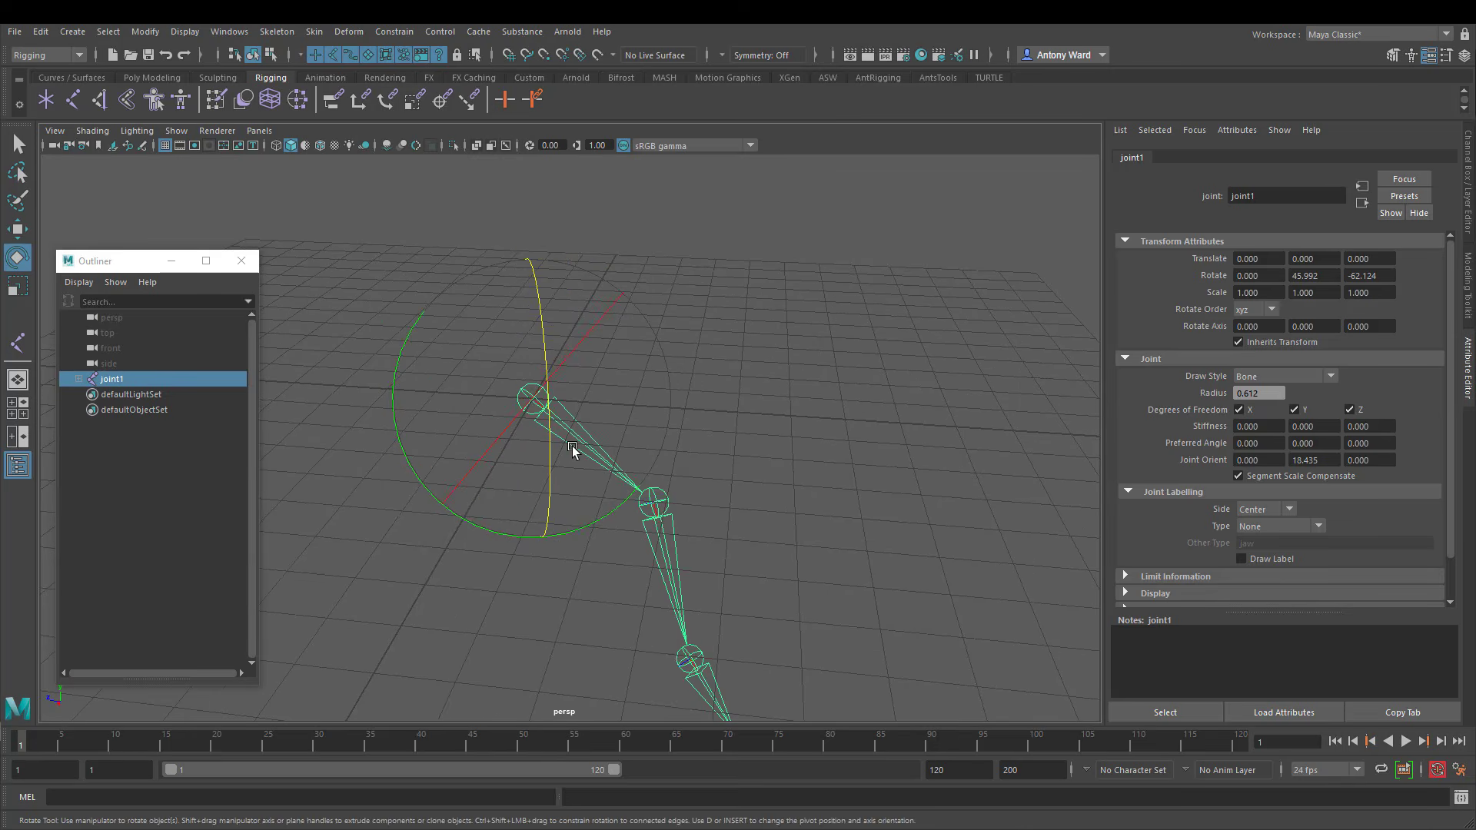
{"action": "left_click_drag", "start_coordinate": [528, 402], "coordinate": [527, 500], "text": "alt"}
{"action": "left_click_drag", "start_coordinate": [715, 471], "coordinate": [750, 464], "text": "alt"}
{"action": "key", "text": "ctrl+z"}
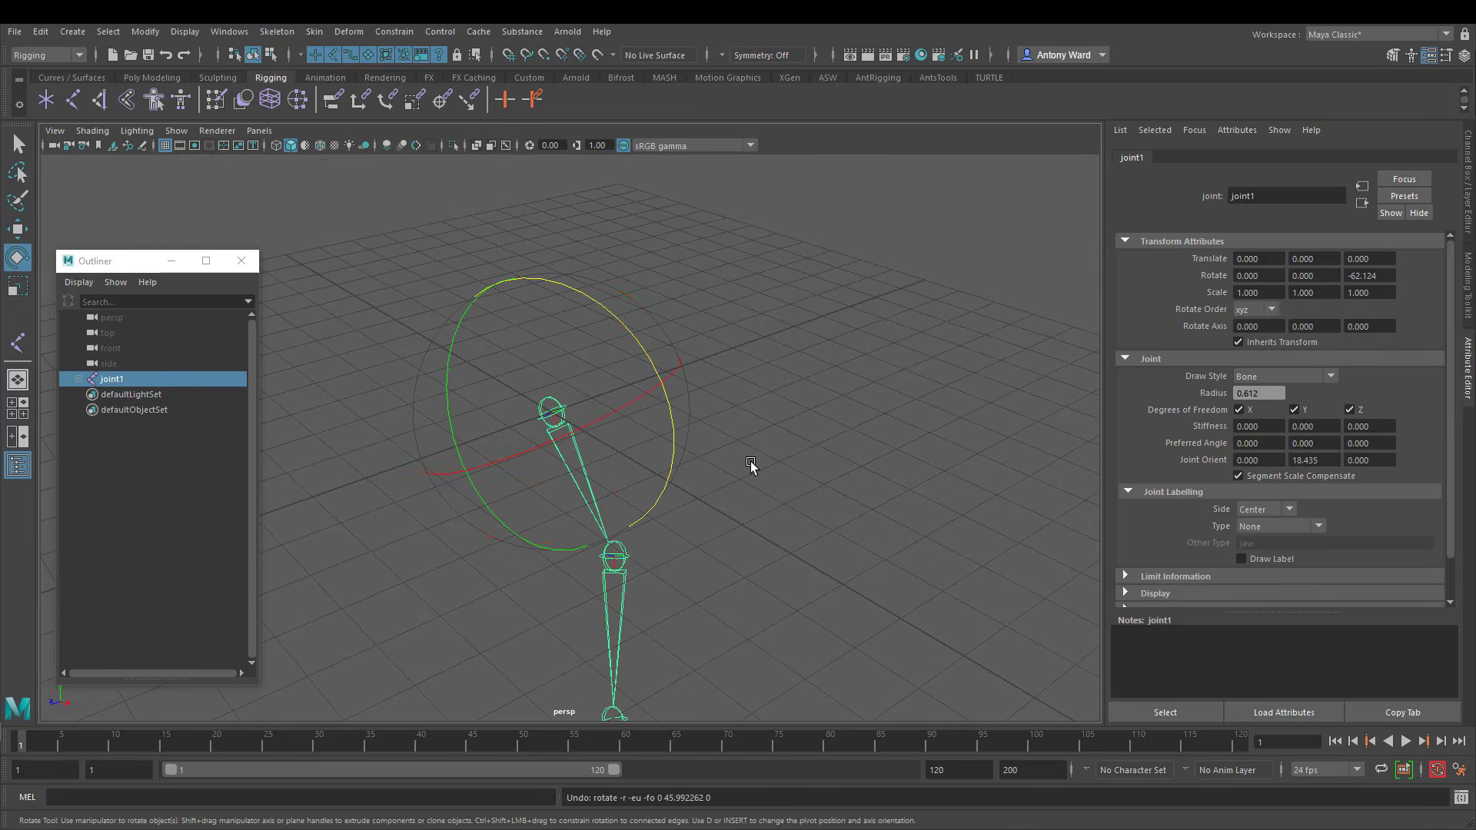
Try the yzx Rotate Order on the root joint and inspect the separation of its gimbal rings
{"action": "left_click", "coordinate": [1260, 310]}
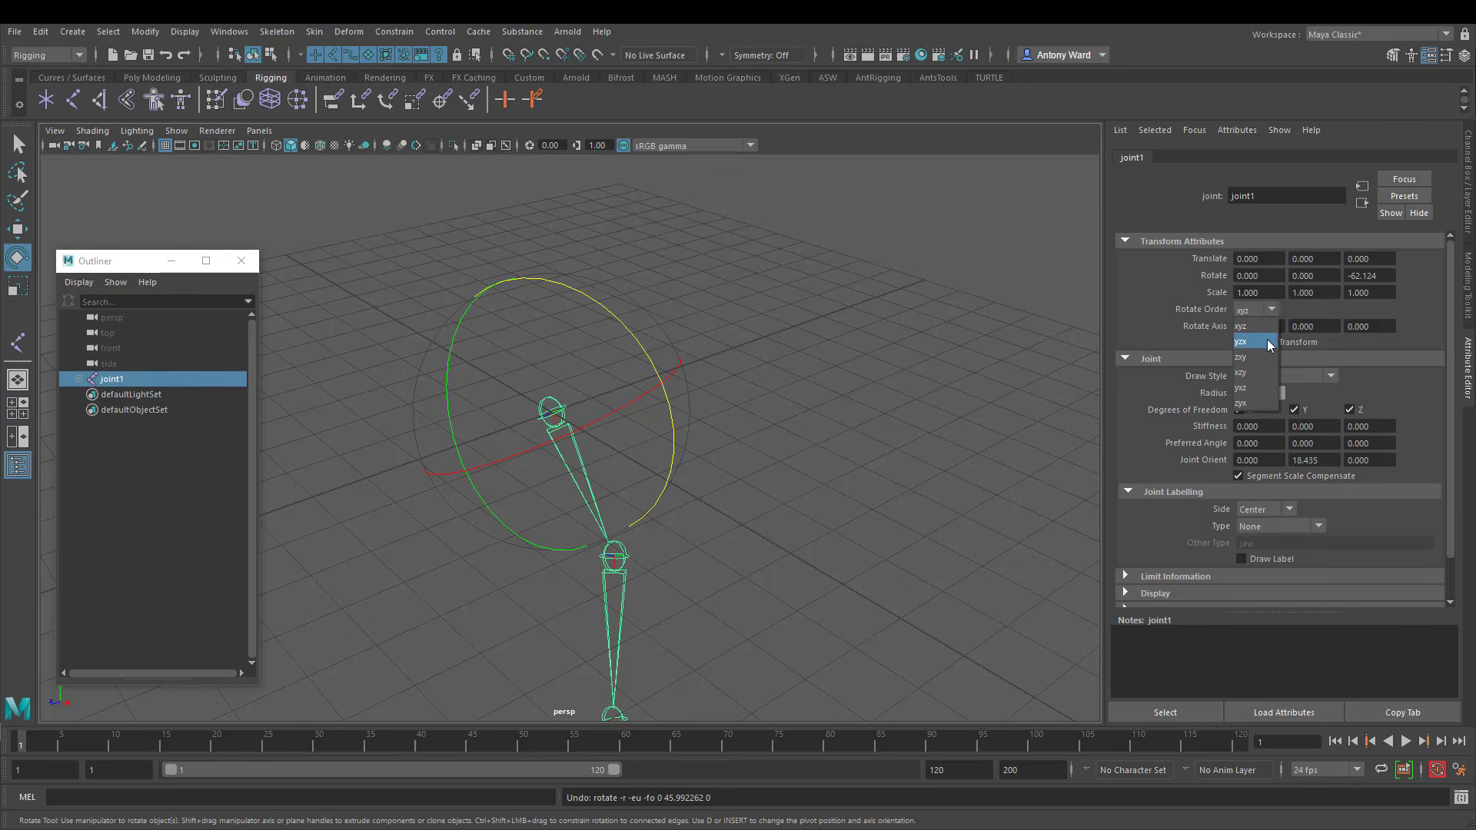
{"action": "left_click", "coordinate": [1267, 340]}
{"action": "left_click_drag", "start_coordinate": [666, 436], "coordinate": [757, 423], "text": "alt"}
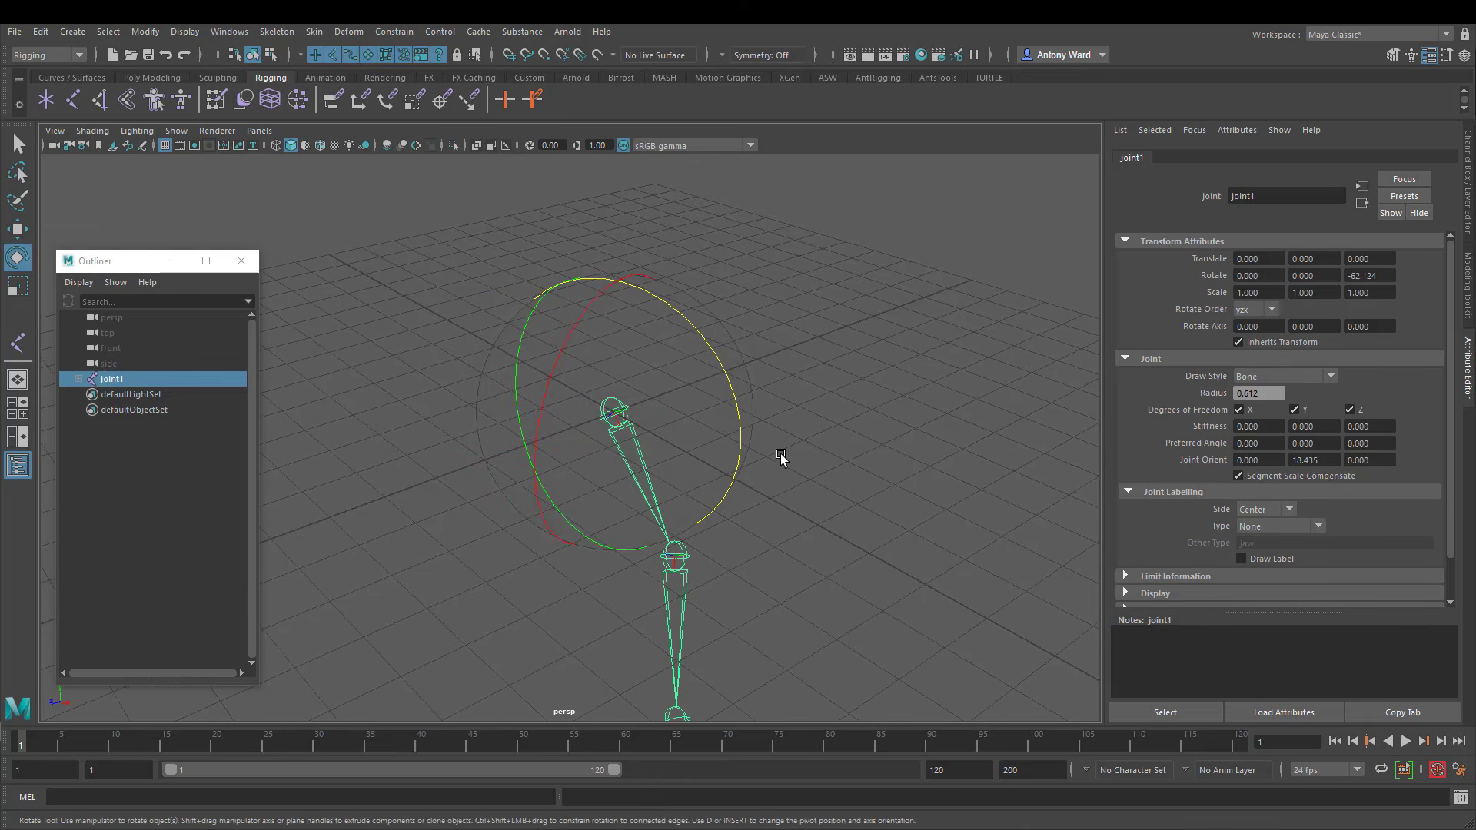
{"action": "left_click", "coordinate": [1384, 275]}
{"action": "middle_click_drag", "start_coordinate": [539, 340], "coordinate": [525, 330], "text": "alt"}
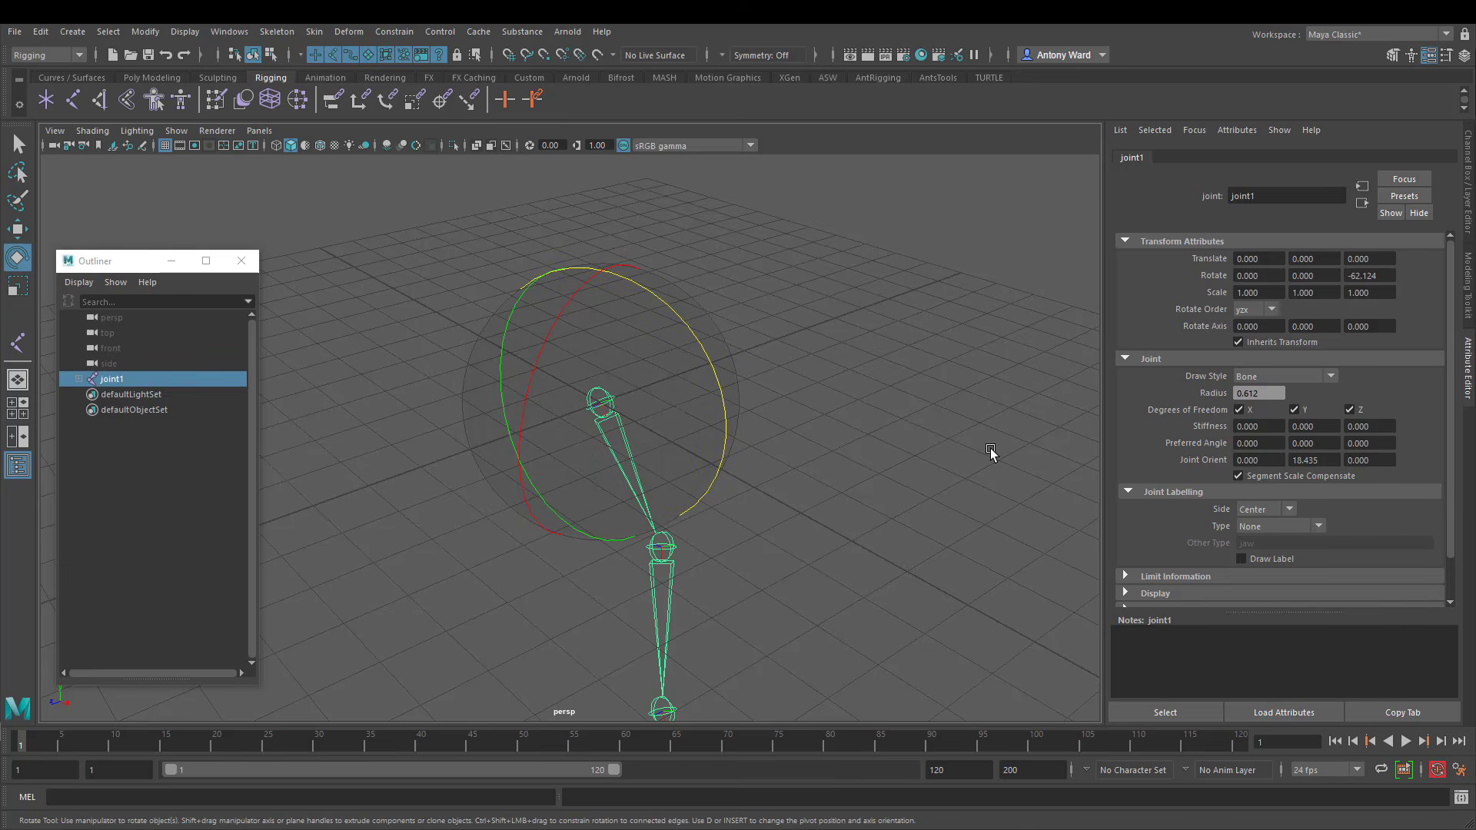
Compare the xyz Rotate Order on the root joint, return it to yzx, and reset the joint's Z rotation to 0
{"action": "left_click", "coordinate": [1254, 311]}
{"action": "left_click", "coordinate": [1252, 320]}
{"action": "left_click", "coordinate": [1252, 312]}
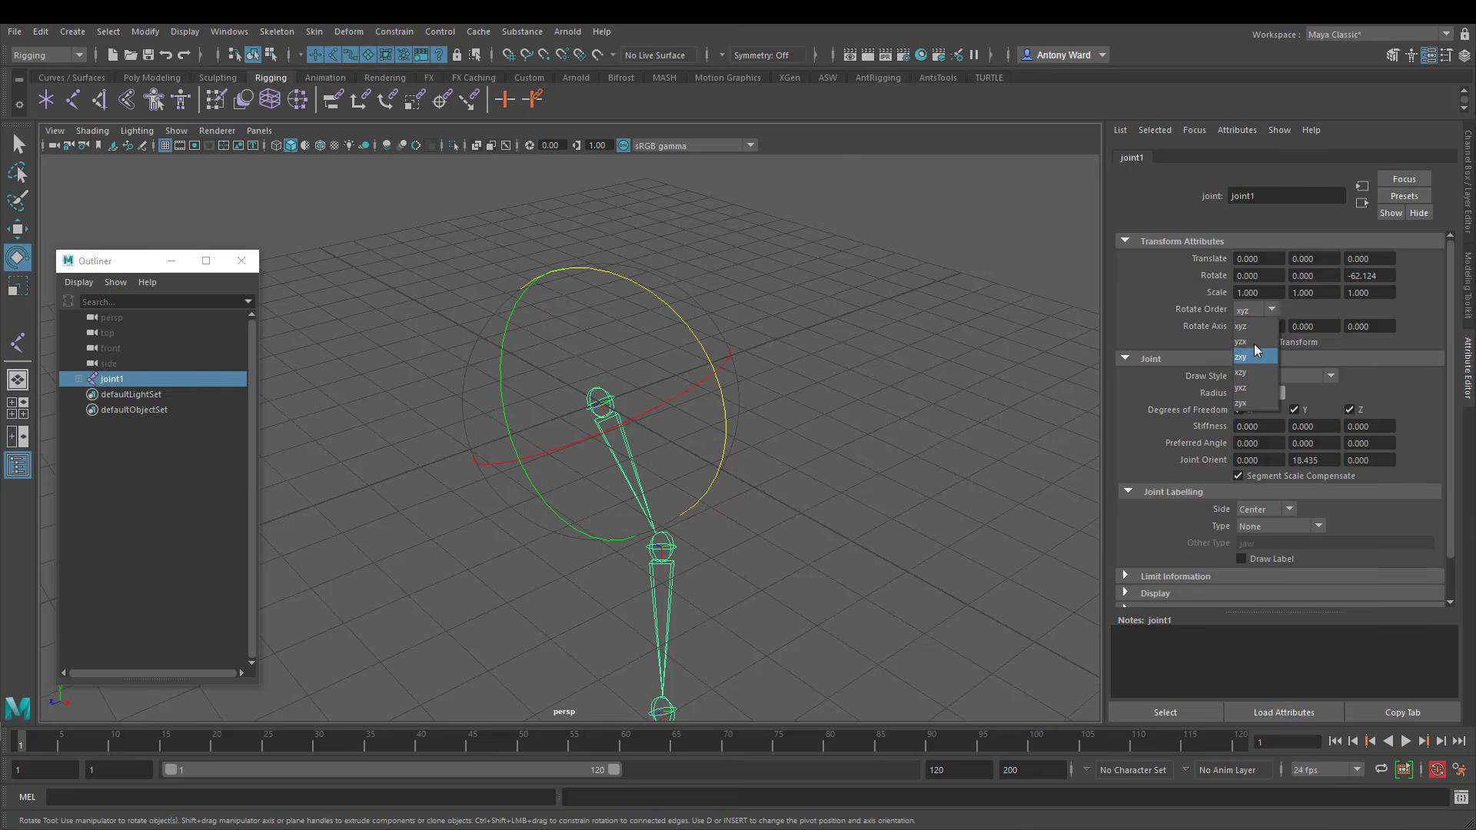
{"action": "left_click", "coordinate": [1250, 341]}
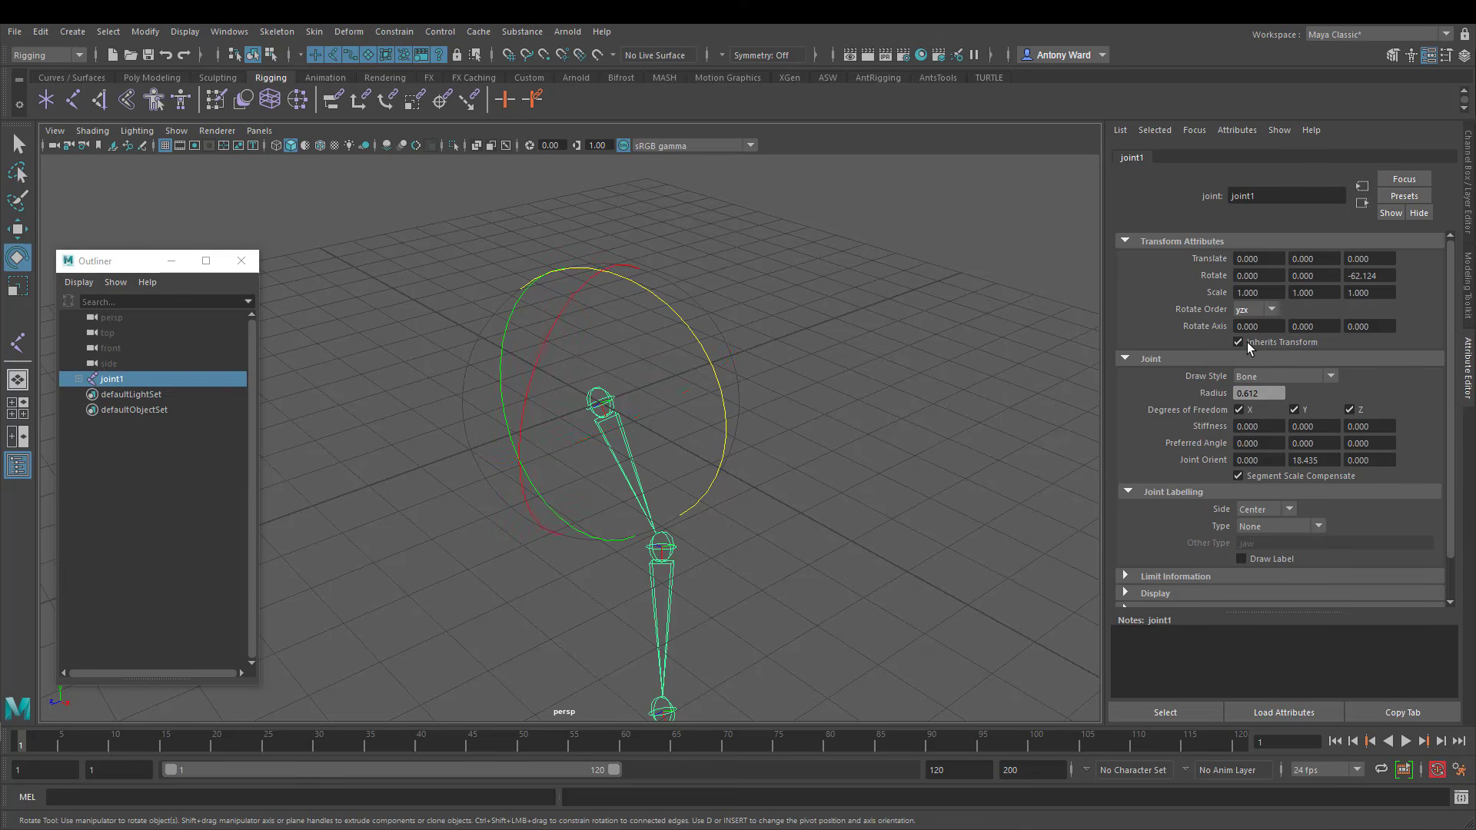
{"action": "left_click", "coordinate": [1390, 276]}
{"action": "type", "text": "0"}
{"action": "key", "text": "Return"}
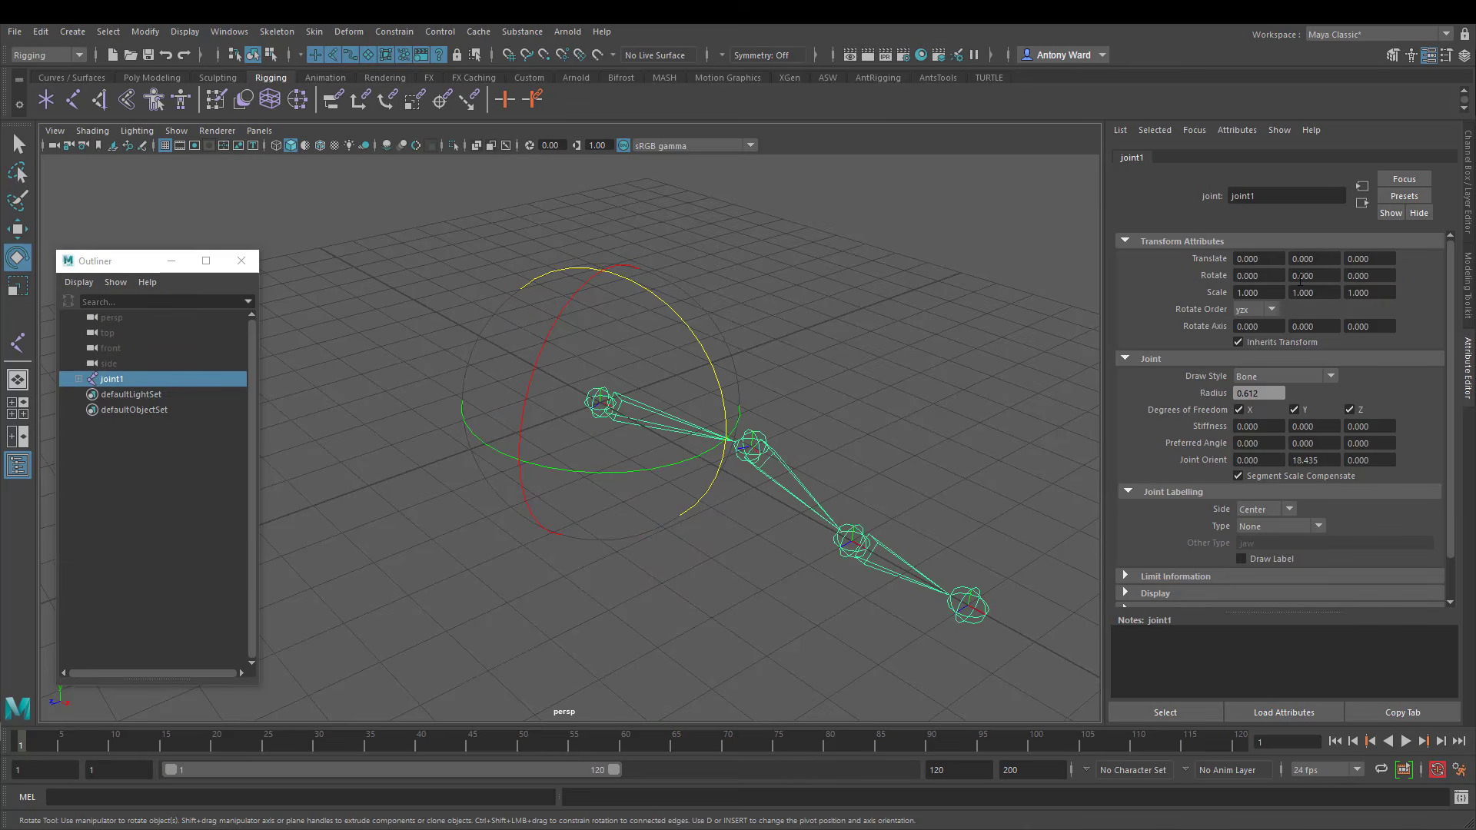
Try rotating the root joint about -59 degrees in Z and about -12 degrees in X, undoing each rotation
{"action": "left_click_drag", "start_coordinate": [764, 358], "coordinate": [664, 437], "text": "alt"}
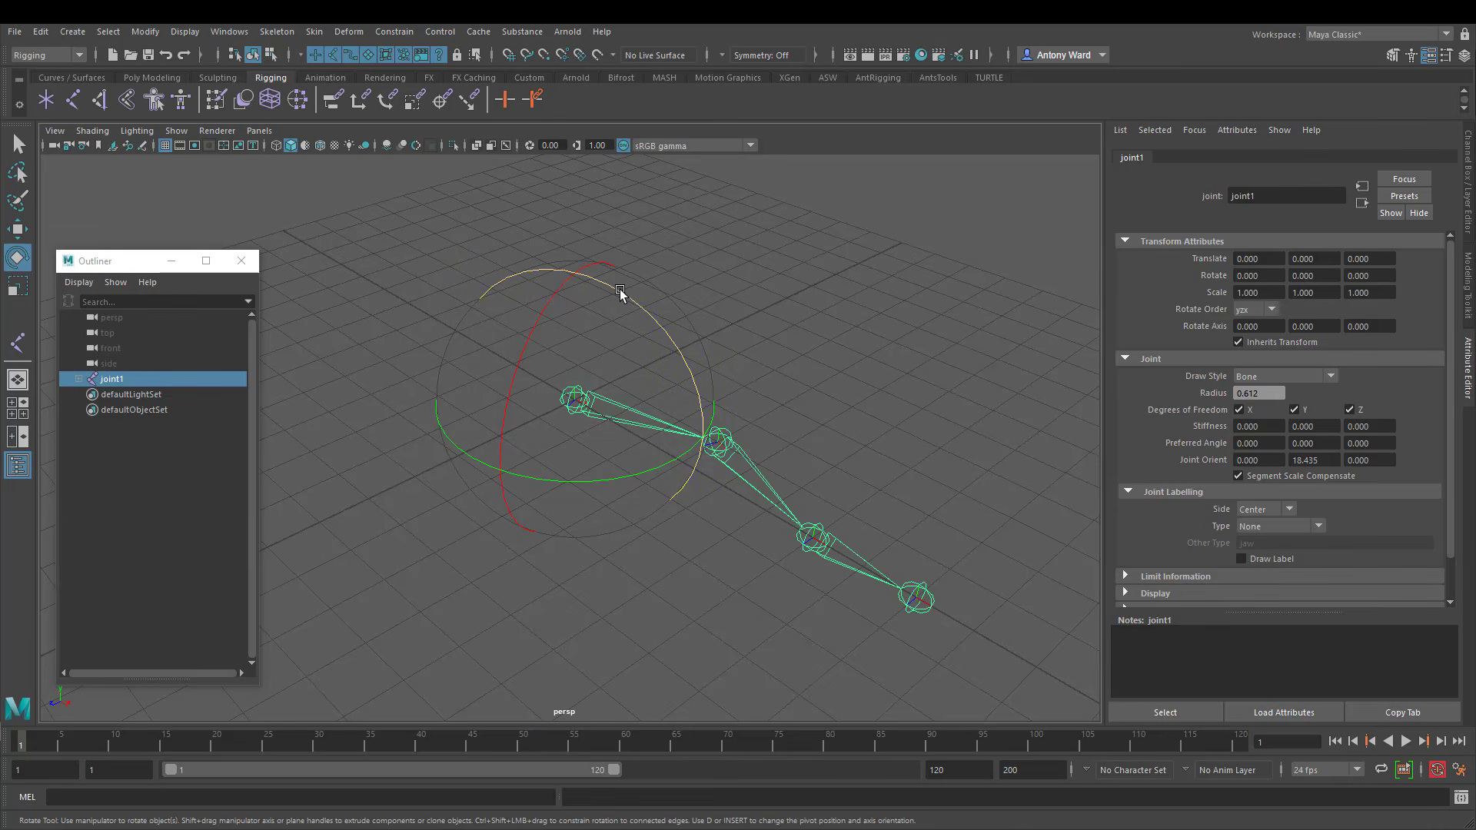
{"action": "left_click_drag", "start_coordinate": [620, 289], "coordinate": [644, 445]}
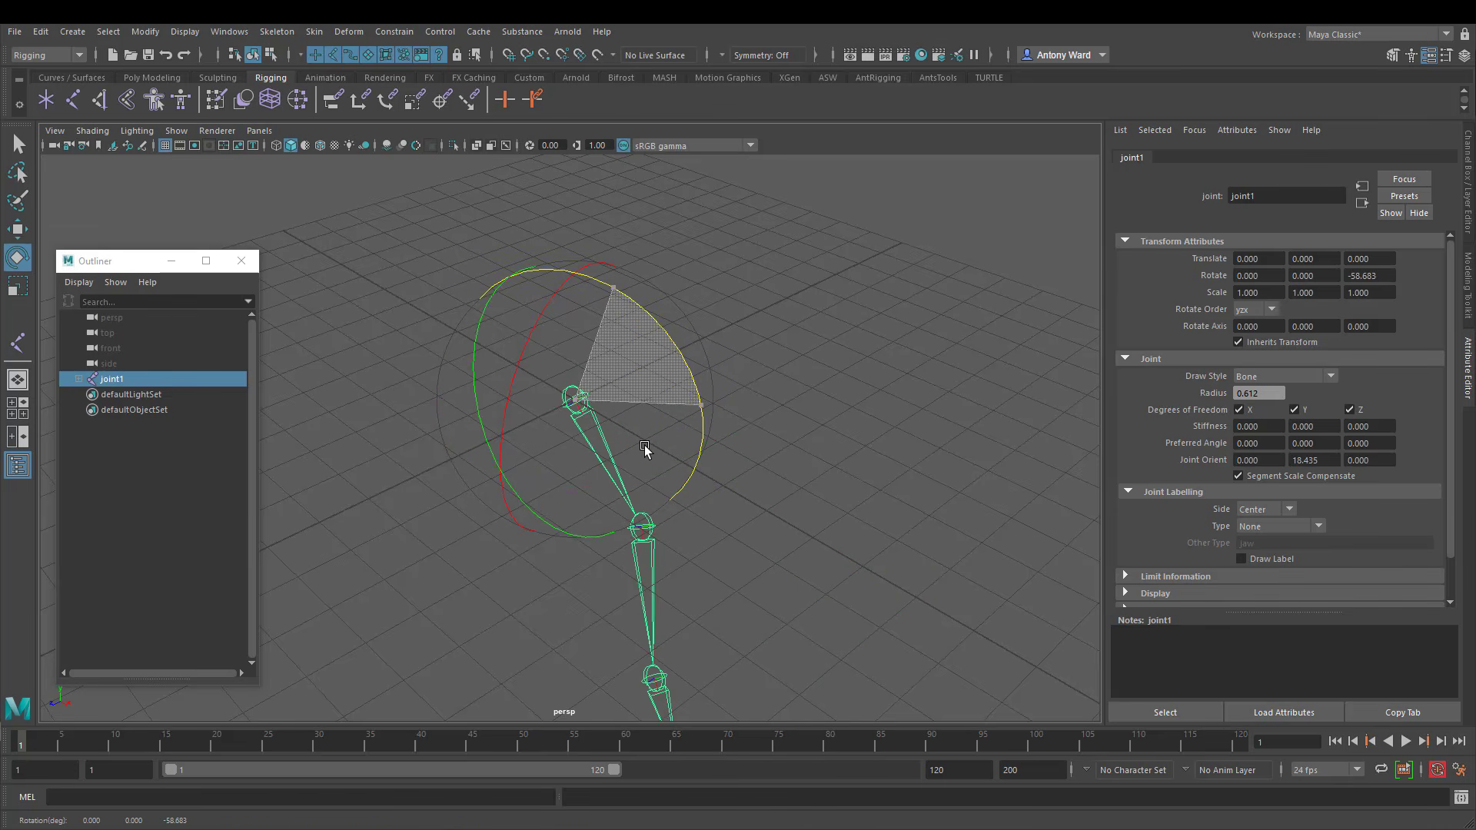
{"action": "key", "text": "ctrl+z"}
{"action": "left_click_drag", "start_coordinate": [532, 338], "coordinate": [584, 339]}
{"action": "key", "text": "ctrl+z"}
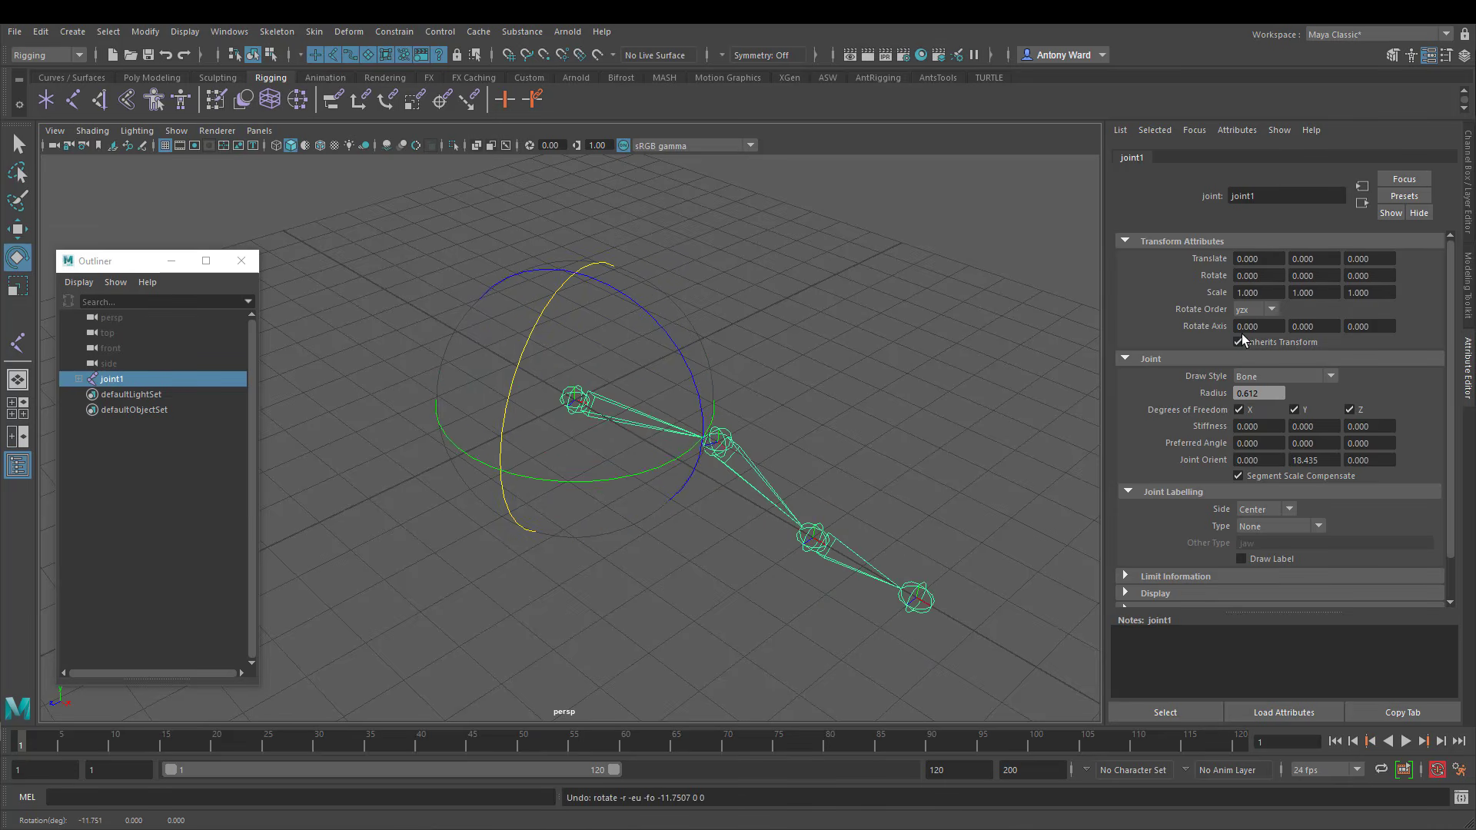
Try rotating the root joint about -19 degrees in Z and slightly around Y, undoing each rotation
{"action": "left_click", "coordinate": [1270, 309]}
{"action": "mouse_move", "coordinate": [681, 370]}
{"action": "left_mouse_down", "text": "alt"}
{"action": "mouse_move", "coordinate": [712, 348]}
{"action": "mouse_move", "coordinate": [667, 385]}
{"action": "left_mouse_up", "text": "alt"}
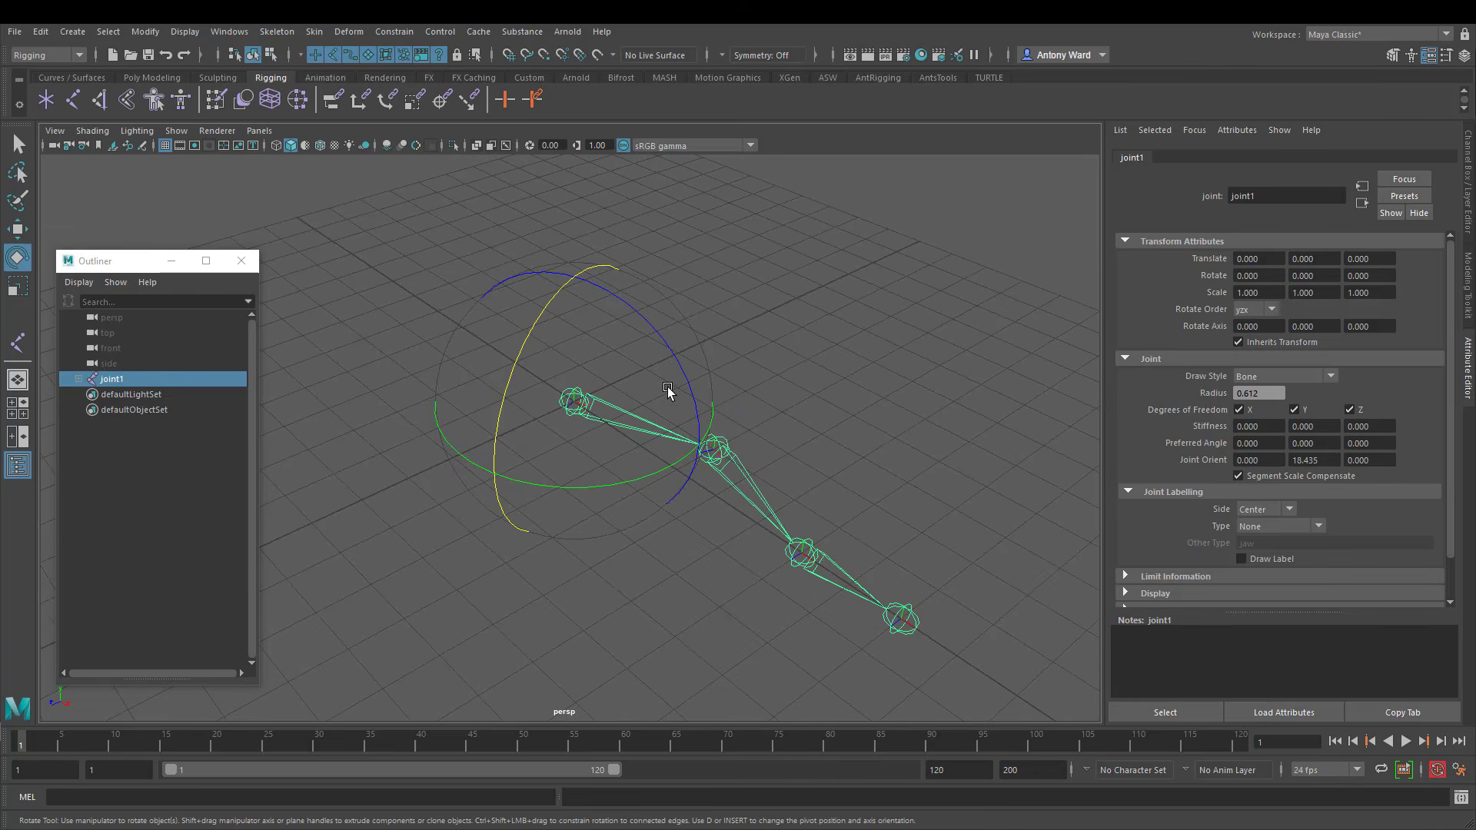
{"action": "left_click_drag", "start_coordinate": [628, 306], "coordinate": [597, 538]}
{"action": "key", "text": "ctrl+z"}
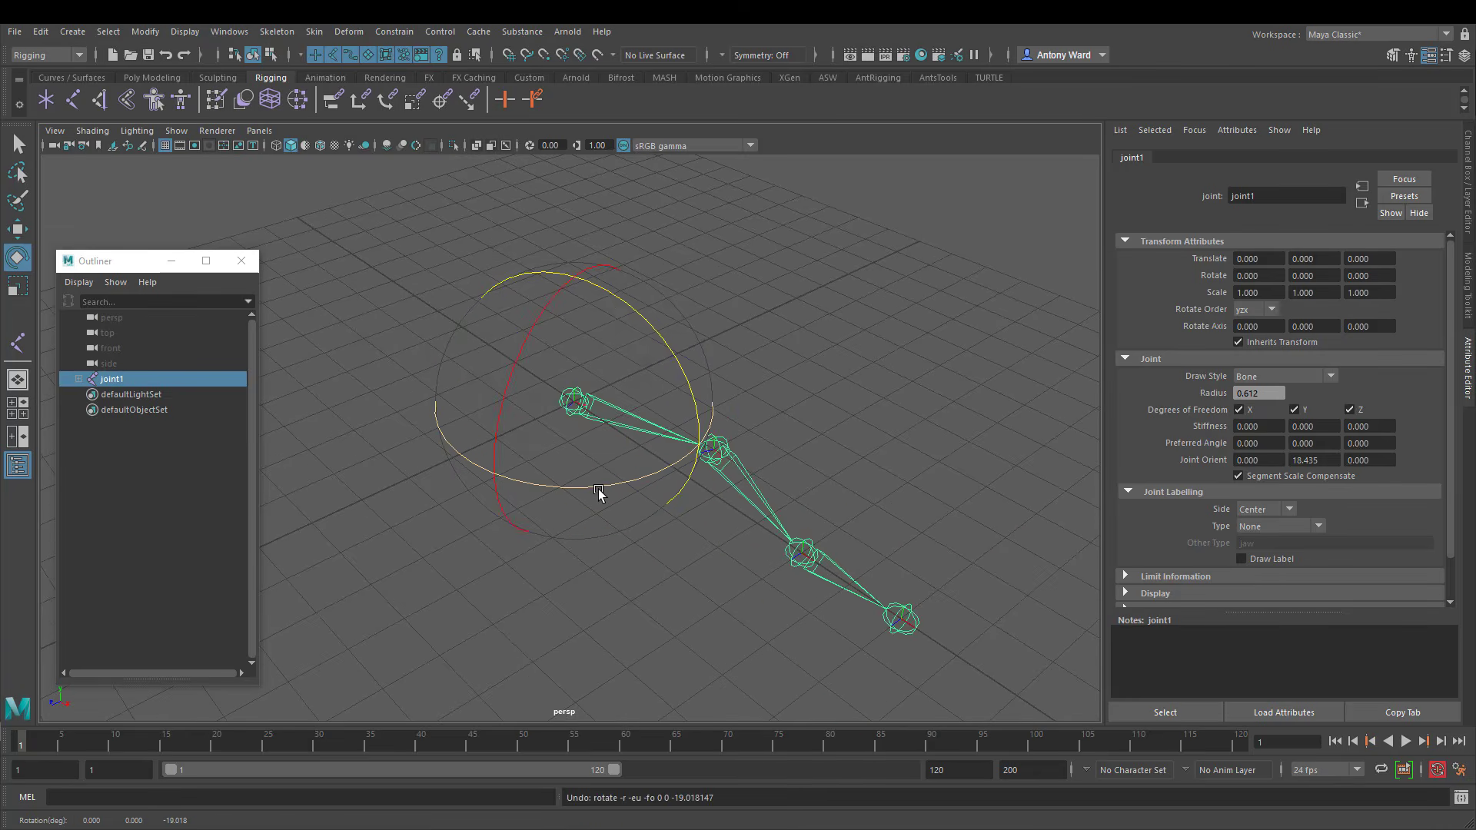
{"action": "left_click_drag", "start_coordinate": [610, 487], "coordinate": [577, 488]}
{"action": "key", "text": "ctrl+z"}
Rotate the root joint about -59 degrees in Z and about 33 degrees in X, and undo both rotations
{"action": "left_click_drag", "start_coordinate": [593, 279], "coordinate": [659, 422]}
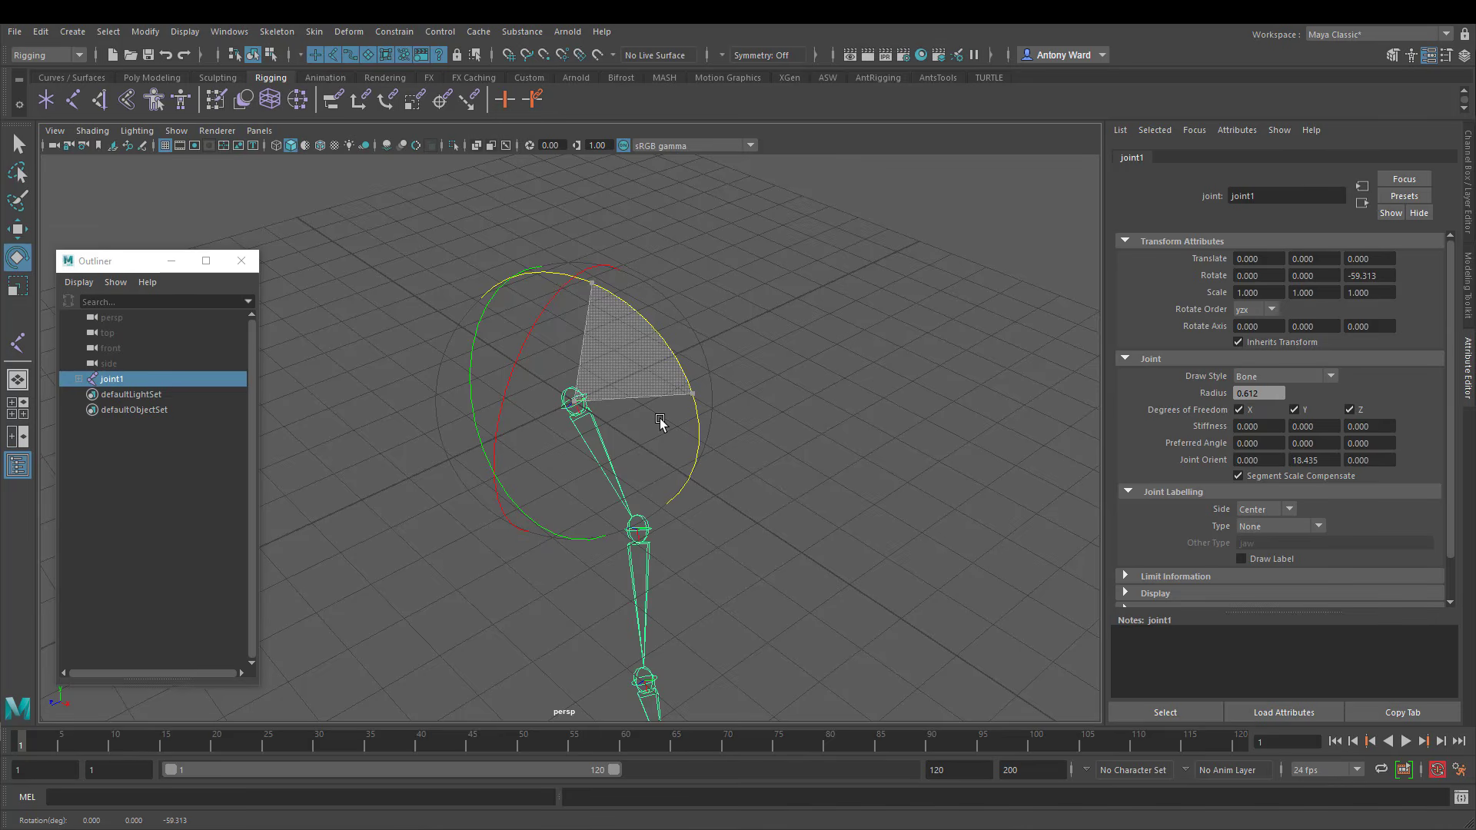
{"action": "left_click_drag", "start_coordinate": [469, 385], "coordinate": [870, 407]}
{"action": "key", "text": "ctrl+z"}
{"action": "key", "text": "ctrl+z"}
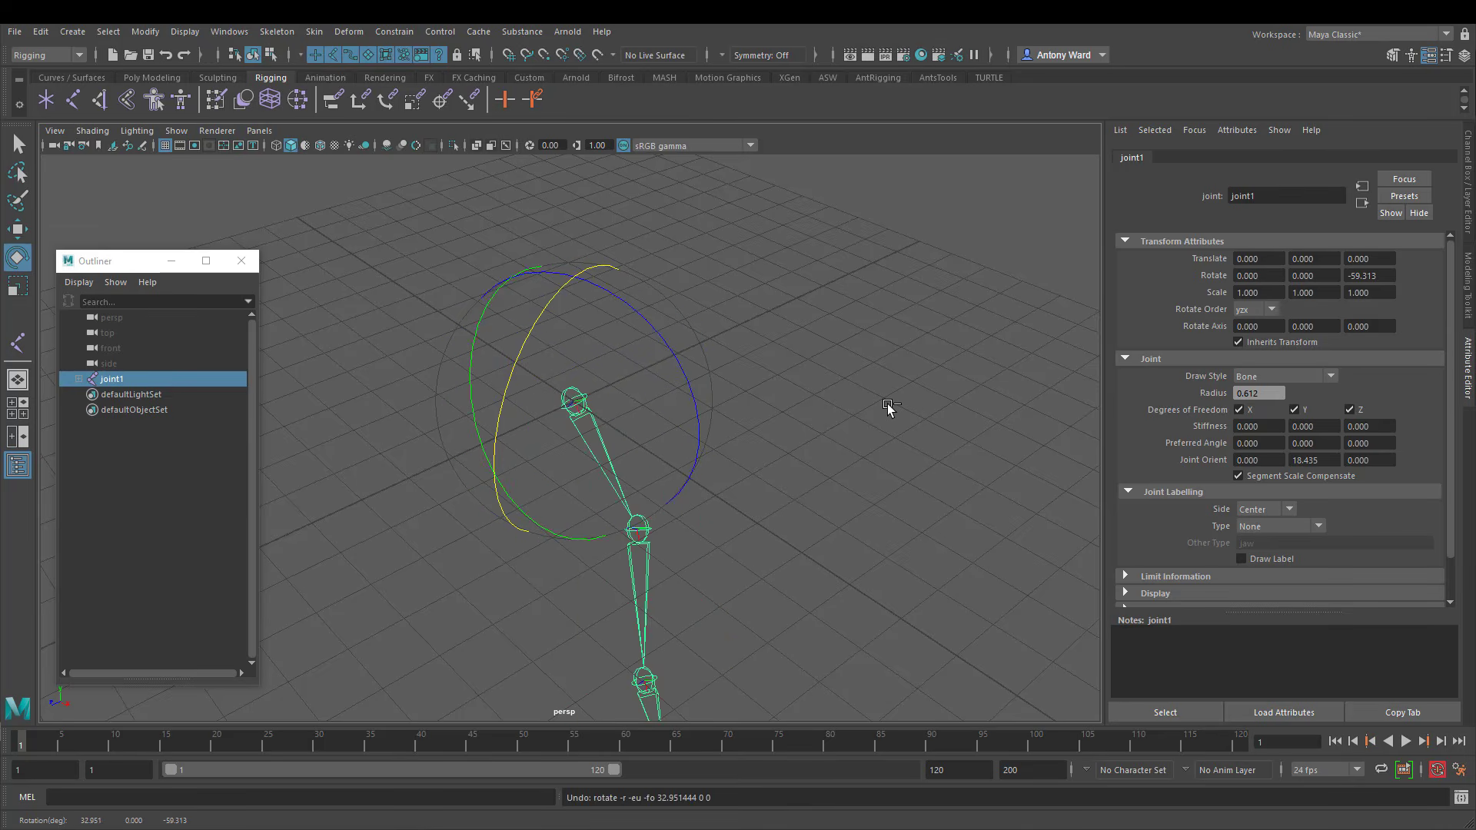
{"action": "key", "text": "ctrl+z"}
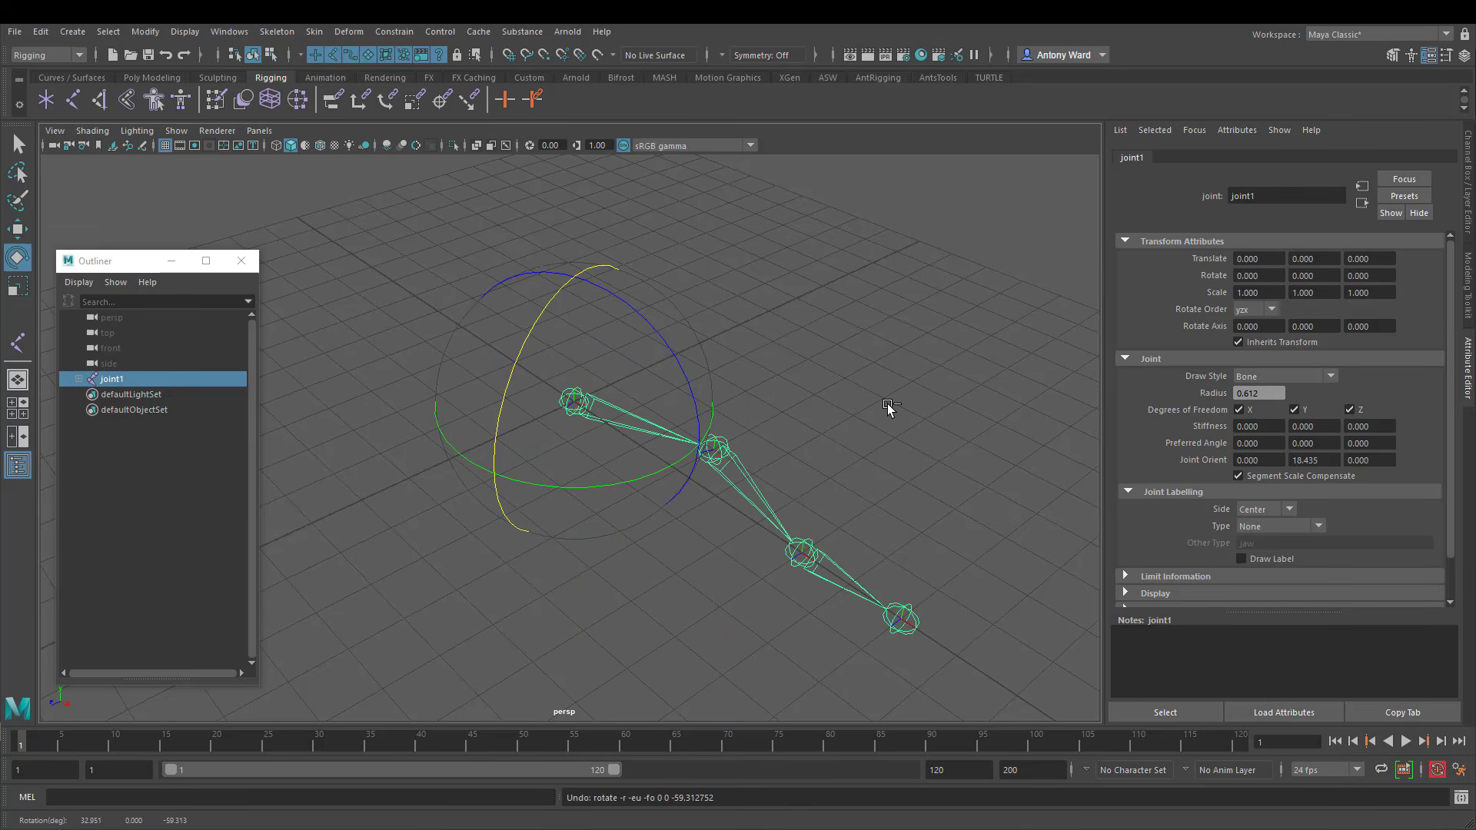
Set the root joint's Rotate Order to zxy
{"action": "left_click", "coordinate": [1249, 308]}
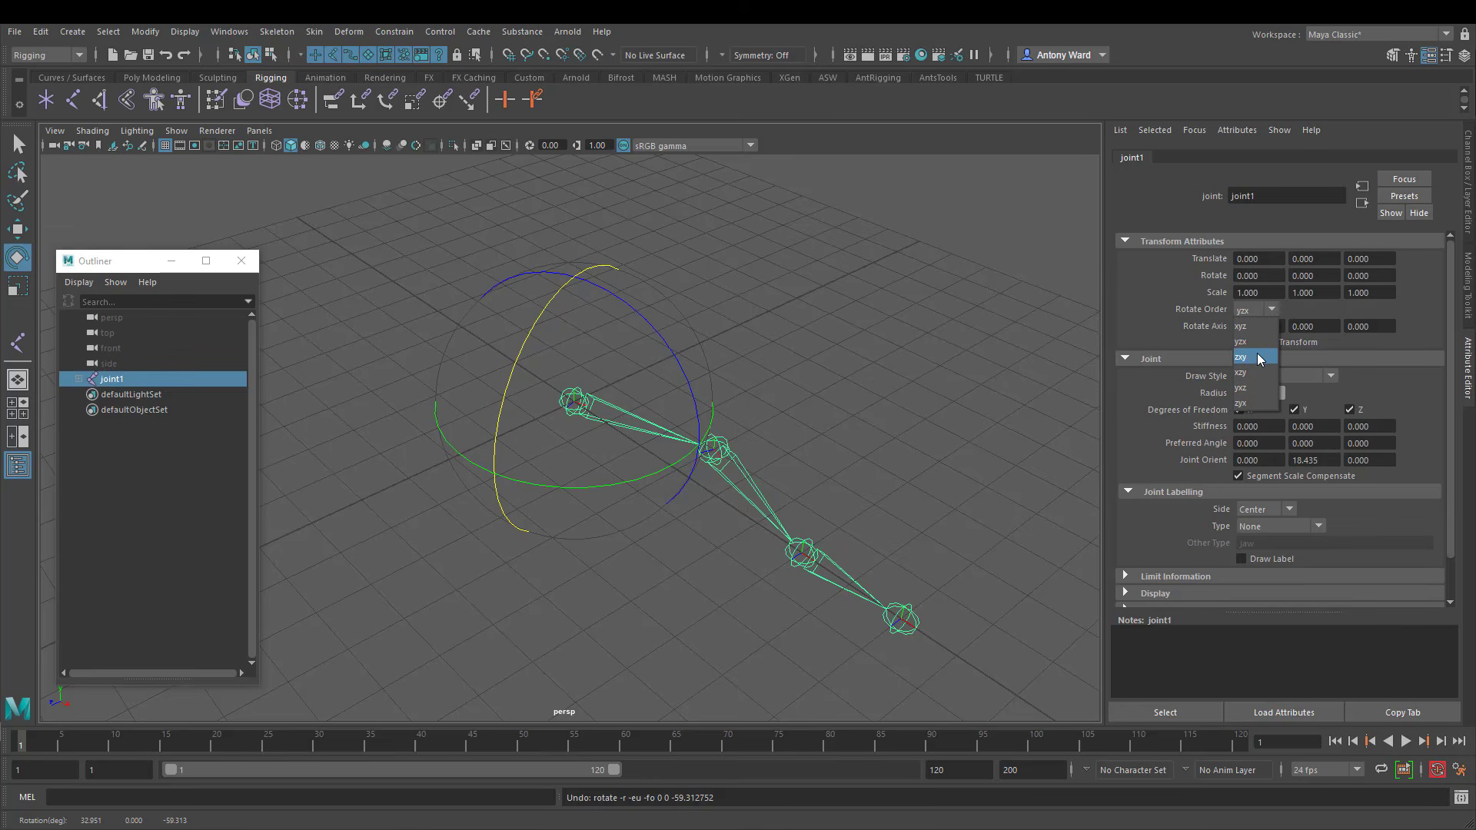
{"action": "mouse_move", "coordinate": [749, 409]}
{"action": "left_mouse_down", "text": "alt"}
{"action": "mouse_move", "coordinate": [831, 352]}
{"action": "mouse_move", "coordinate": [746, 417]}
{"action": "left_mouse_up", "text": "alt"}
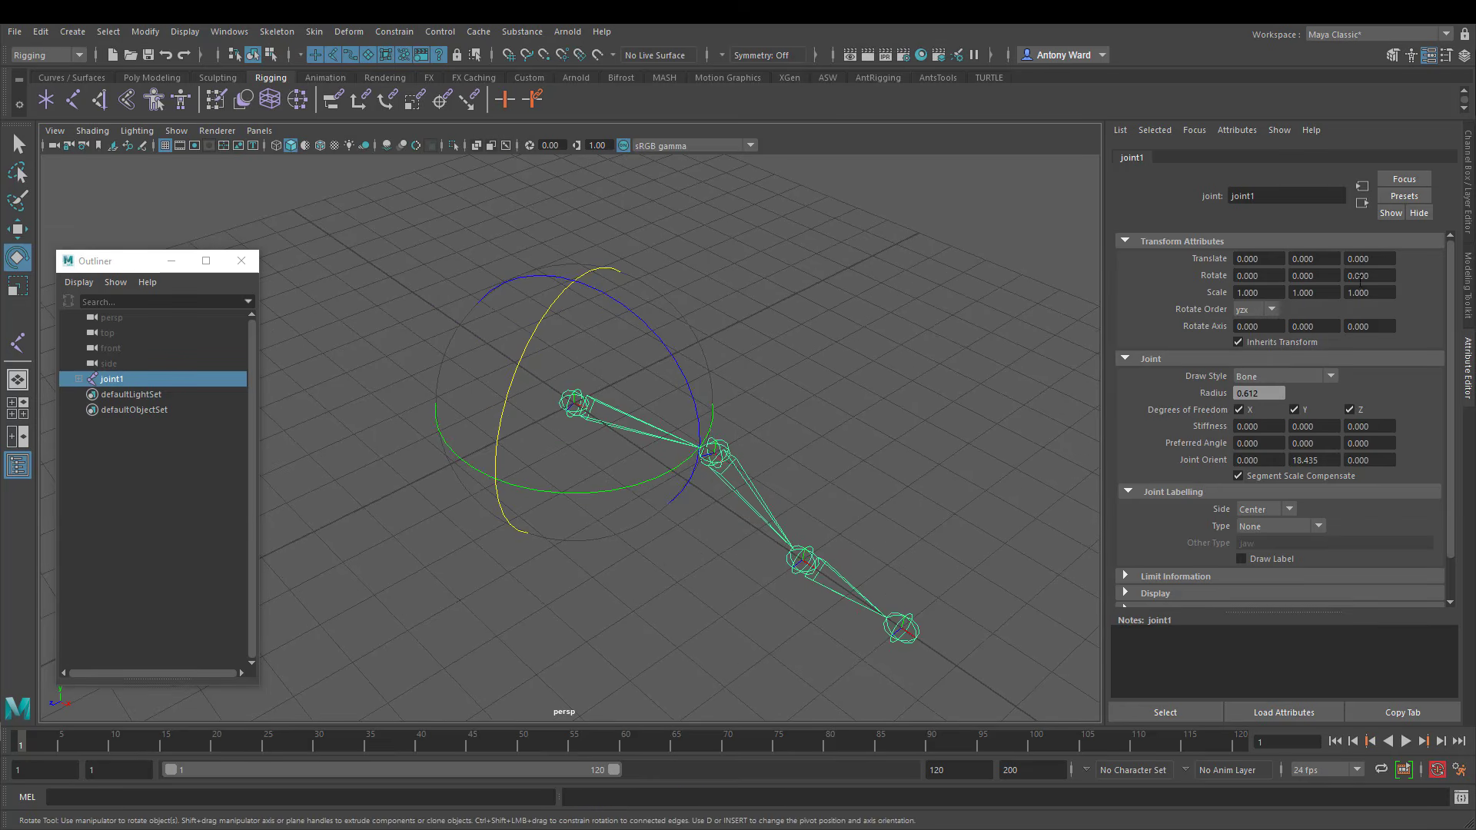
{"action": "left_click", "coordinate": [1255, 312]}
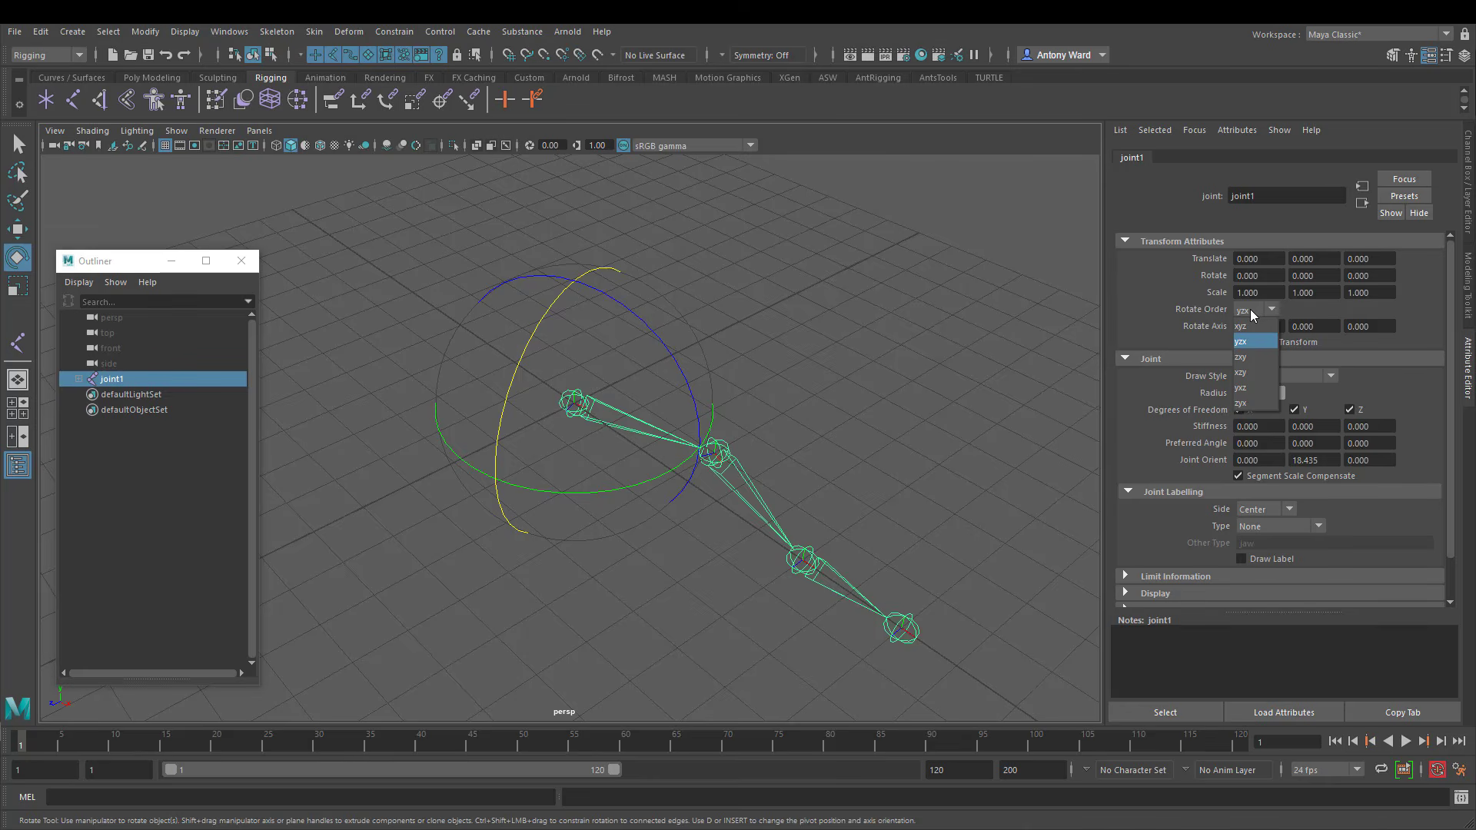
{"action": "left_click", "coordinate": [1249, 356]}
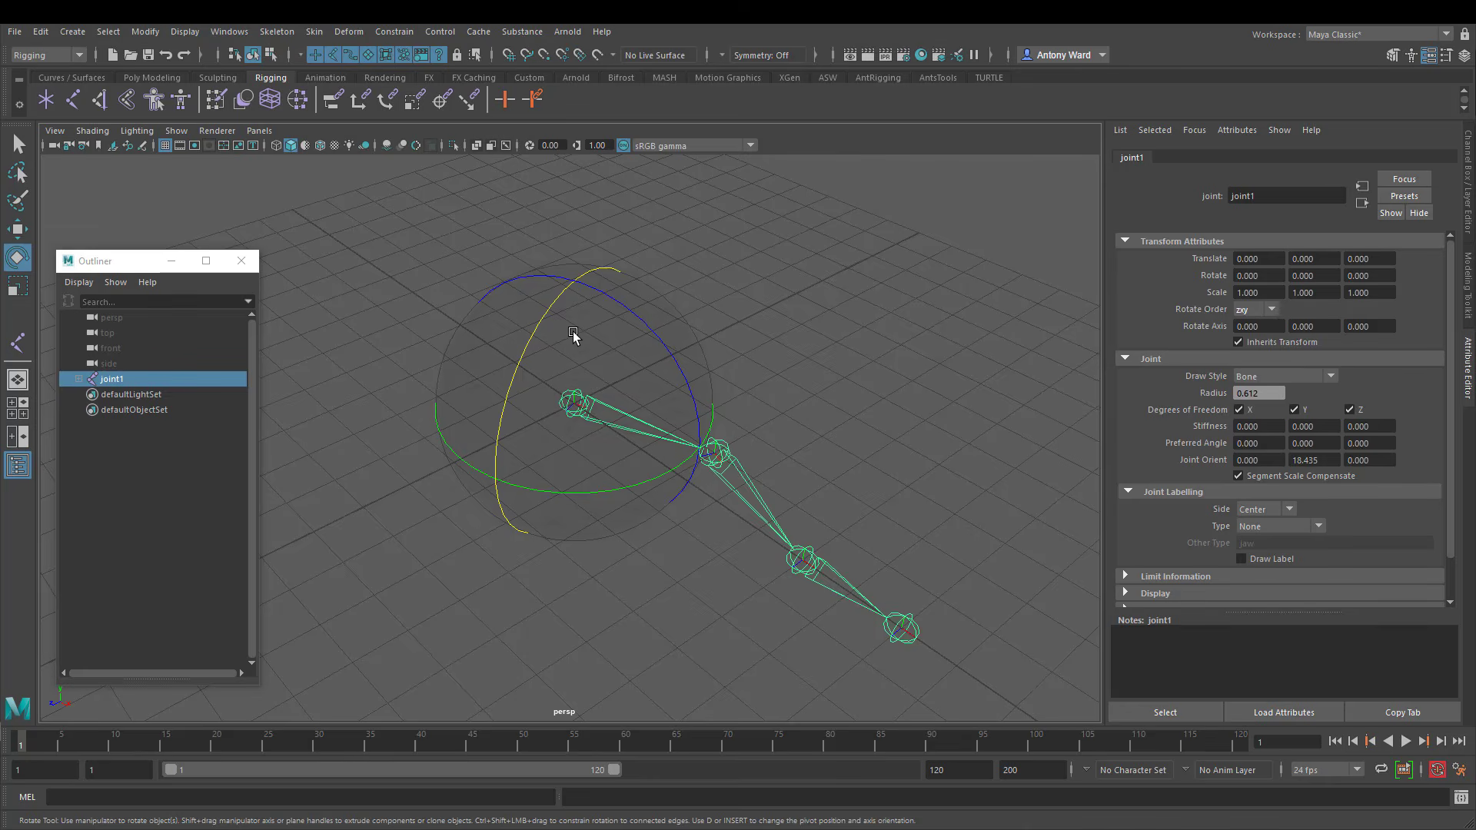
Test the zxy order by rotating the root joint around its X and Z axes, undoing each rotation
{"action": "left_click_drag", "start_coordinate": [528, 343], "coordinate": [527, 382]}
{"action": "key", "text": "ctrl+z"}
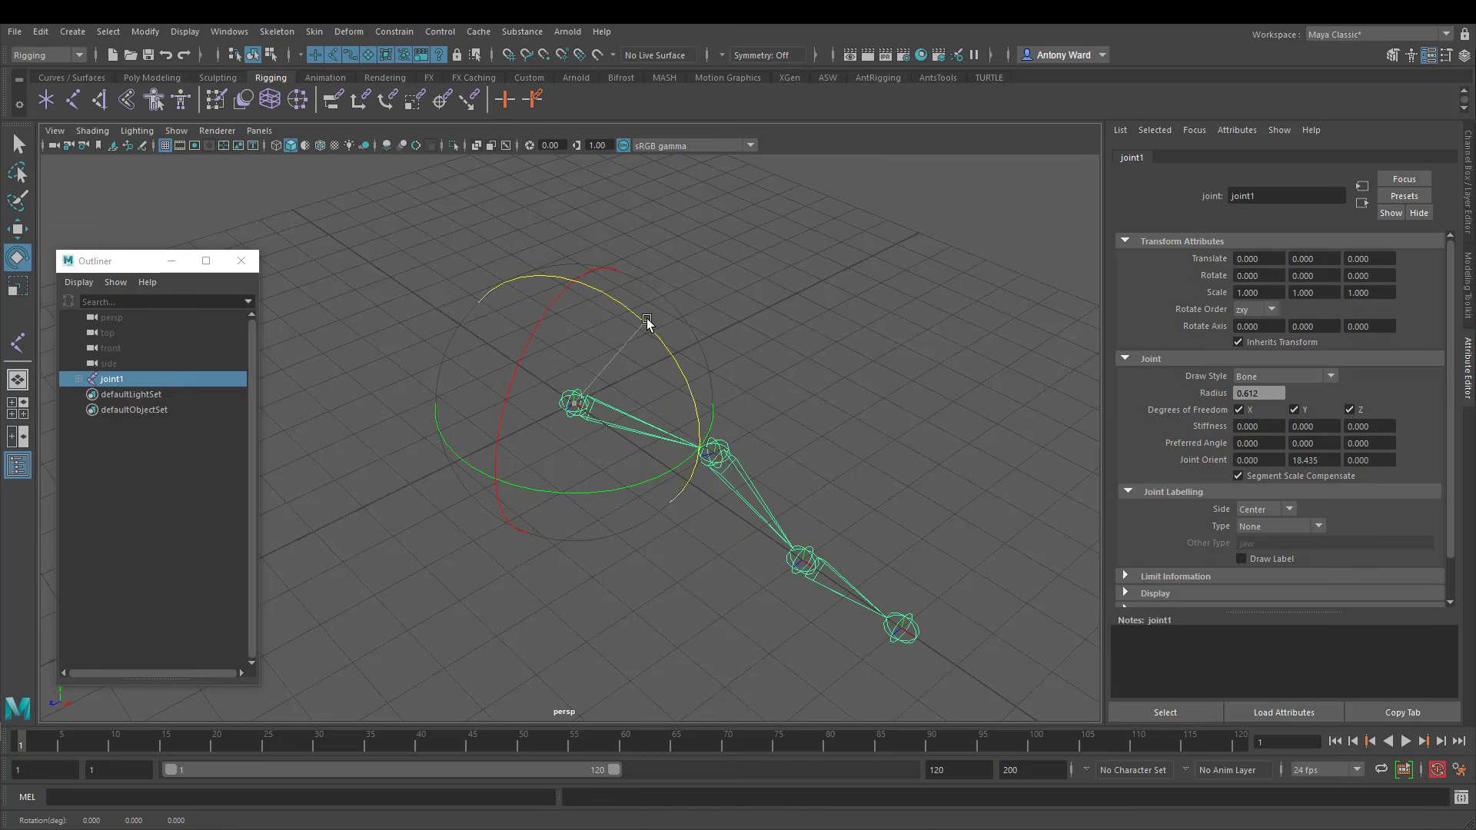
{"action": "left_click_drag", "start_coordinate": [648, 324], "coordinate": [681, 462]}
{"action": "key", "text": "ctrl+z"}
{"action": "mouse_move", "coordinate": [528, 350]}
{"action": "left_mouse_down"}
{"action": "mouse_move", "coordinate": [547, 313]}
{"action": "mouse_move", "coordinate": [542, 372]}
{"action": "mouse_move", "coordinate": [500, 462]}
{"action": "mouse_move", "coordinate": [527, 329]}
{"action": "mouse_move", "coordinate": [552, 302]}
{"action": "mouse_move", "coordinate": [521, 339]}
{"action": "left_mouse_up"}
{"action": "key", "text": "ctrl+z"}
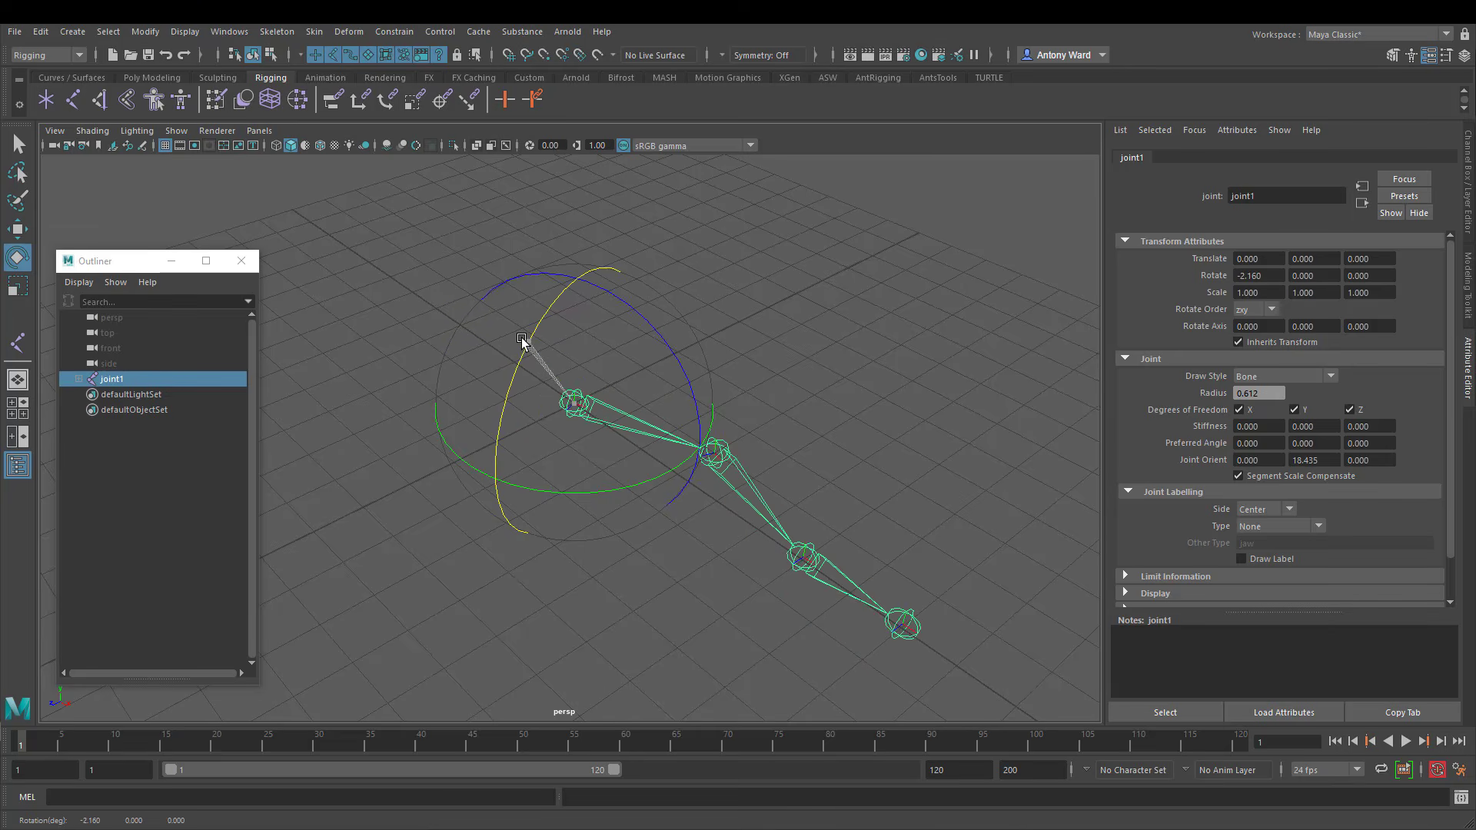
Set the Rotate Order to zyx, rotate the root joint about -67 degrees in Z, and undo a further 31-degree X rotation
{"action": "left_click", "coordinate": [1272, 310]}
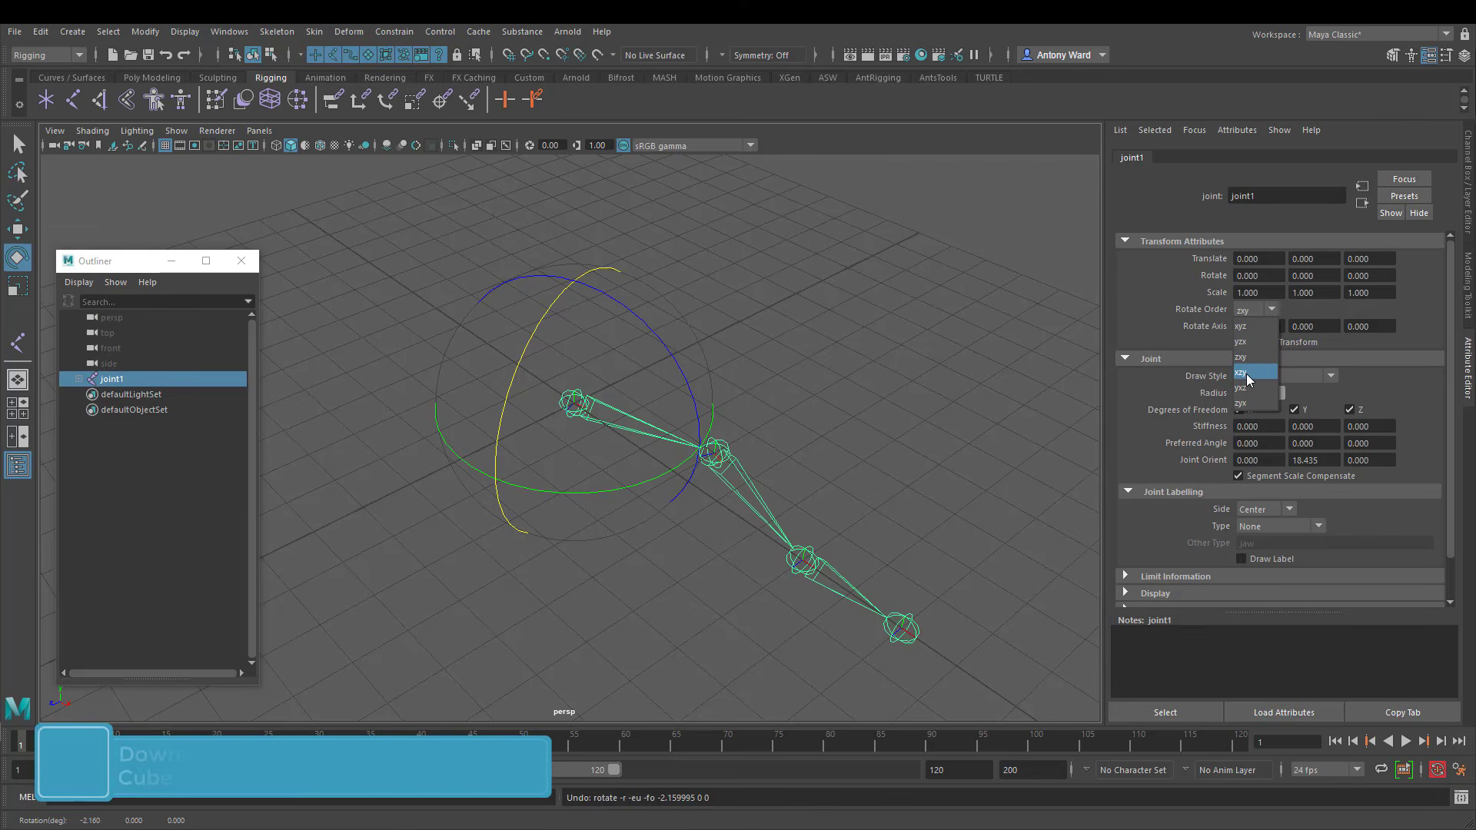
{"action": "left_click", "coordinate": [1240, 403]}
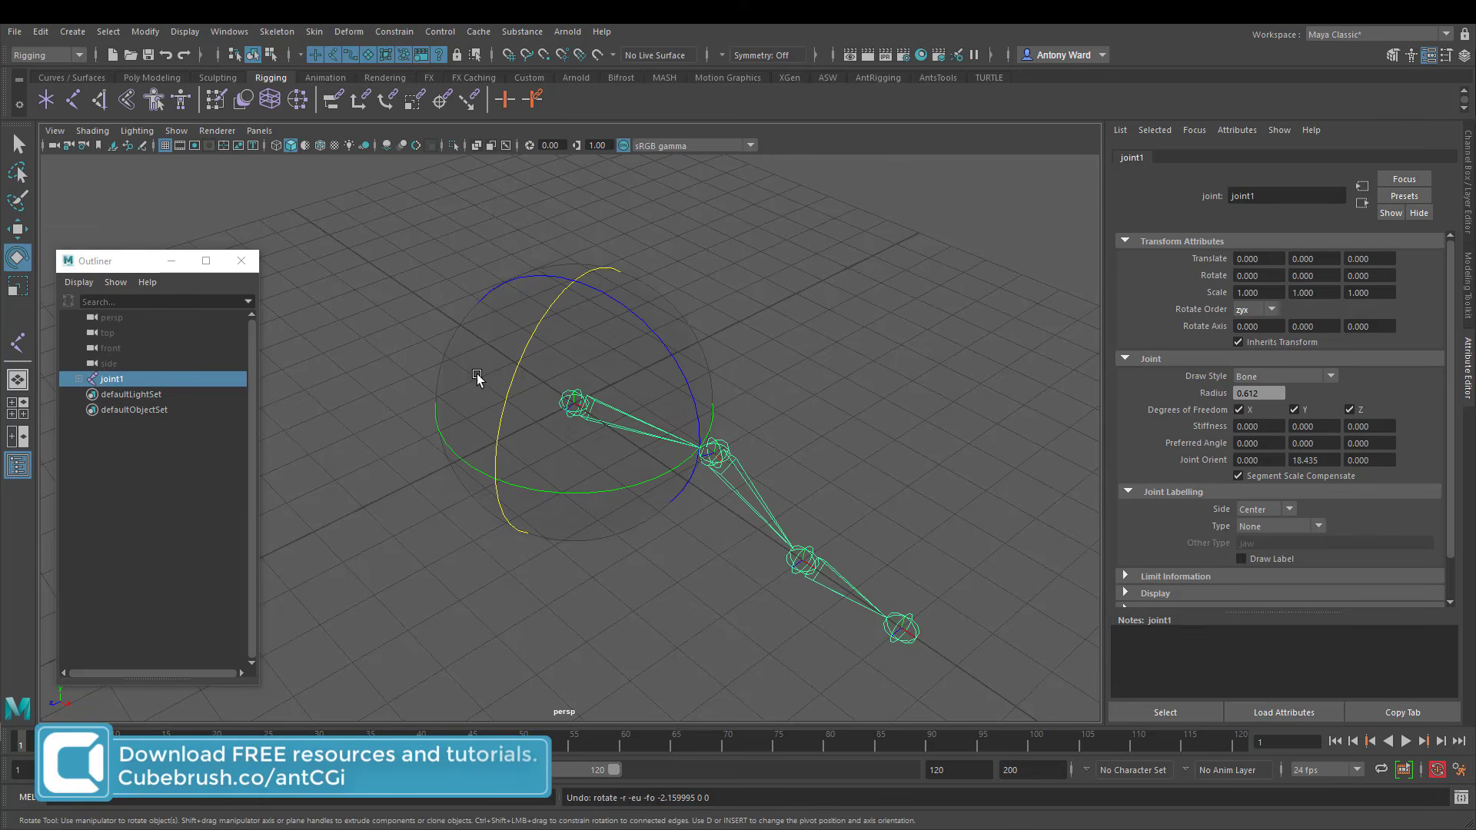
{"action": "left_click_drag", "start_coordinate": [556, 319], "coordinate": [651, 469]}
{"action": "left_click_drag", "start_coordinate": [651, 469], "coordinate": [702, 393], "text": "alt"}
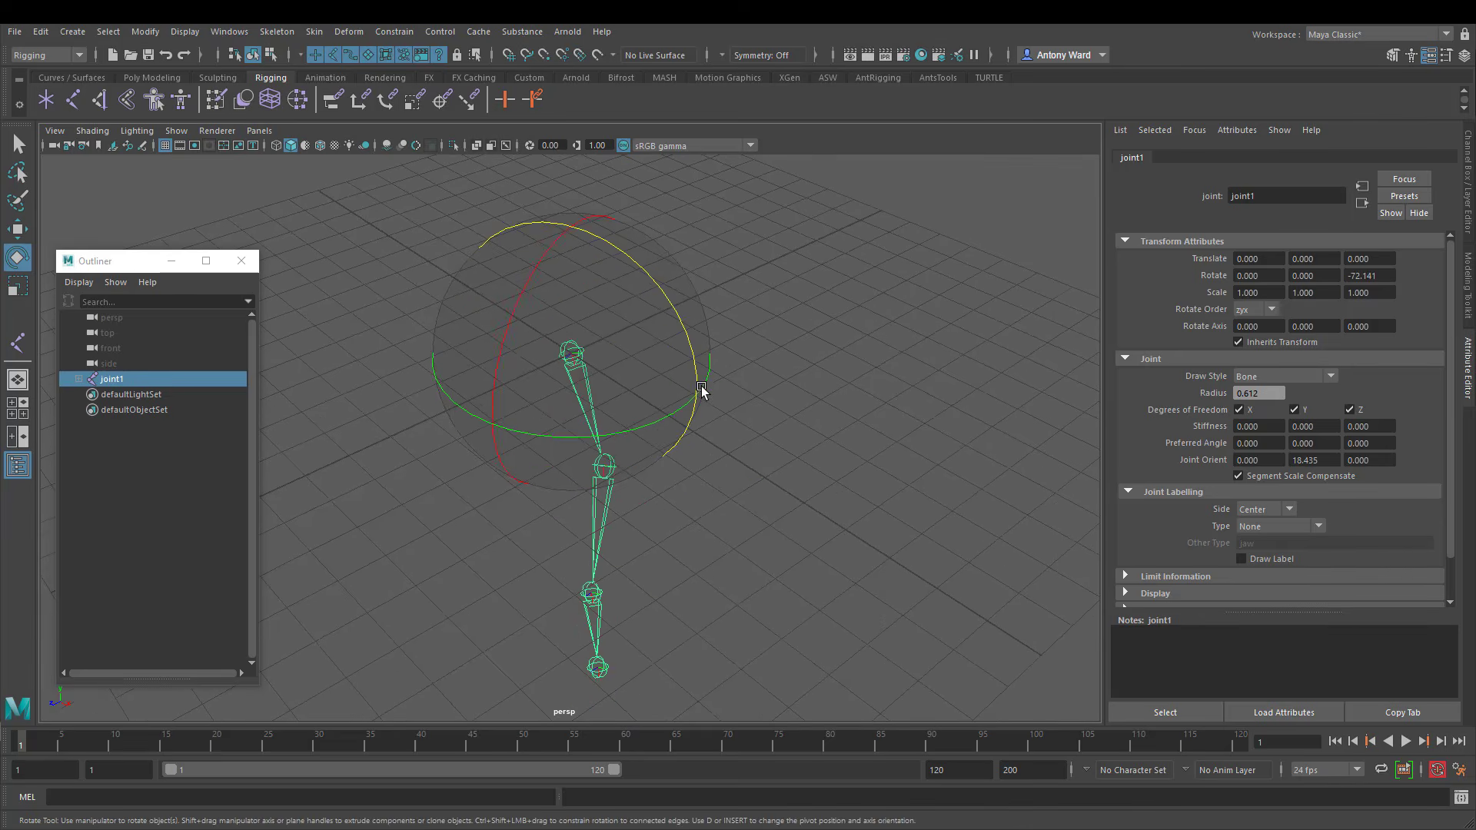
{"action": "left_click_drag", "start_coordinate": [669, 302], "coordinate": [494, 385]}
{"action": "key", "text": "ctrl+z"}
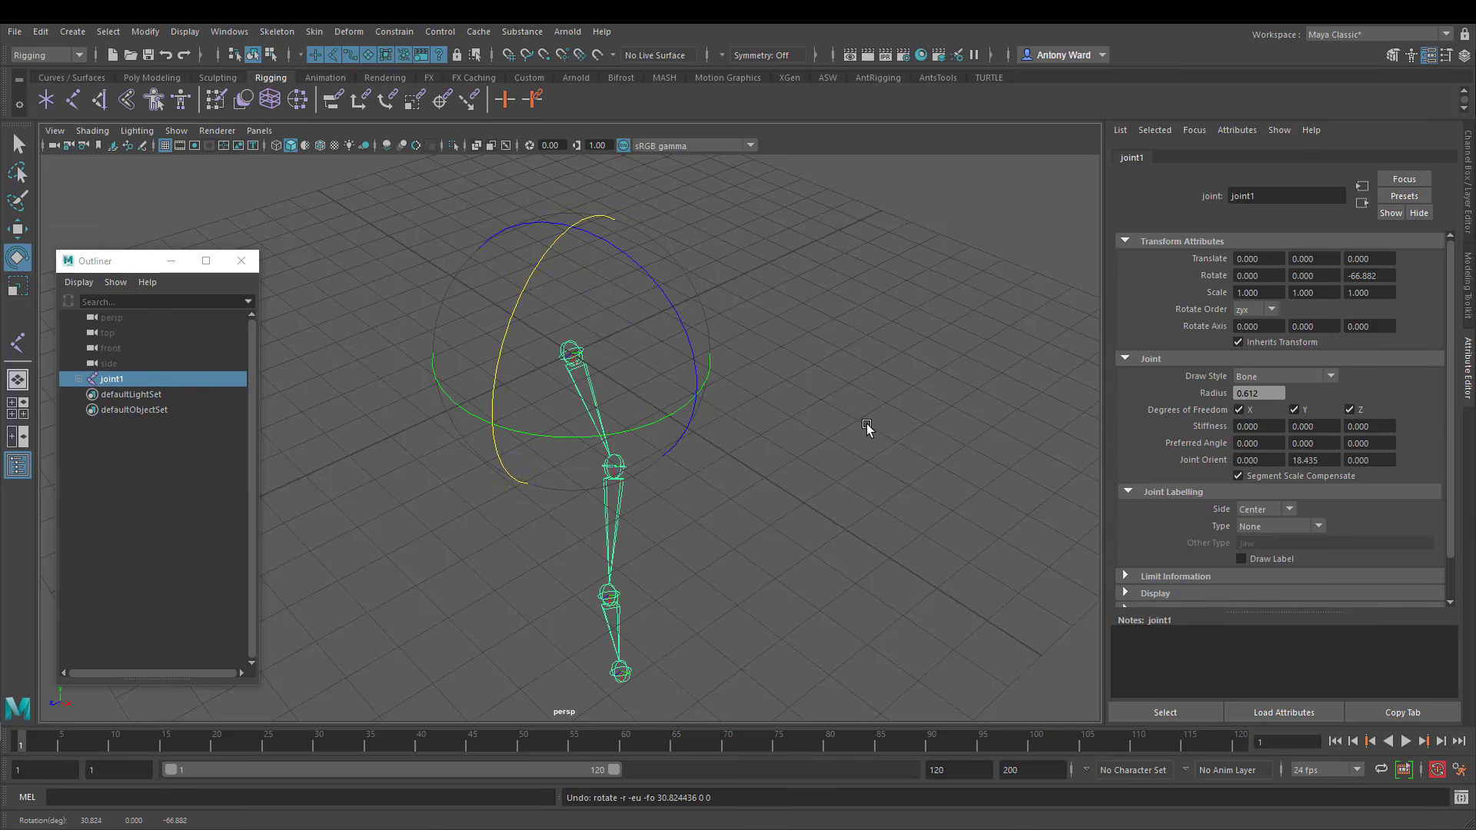
Set the Rotate Order to yxz and try a 22-degree Y rotation plus small Z and X rotations, undoing each
{"action": "left_click", "coordinate": [1255, 310]}
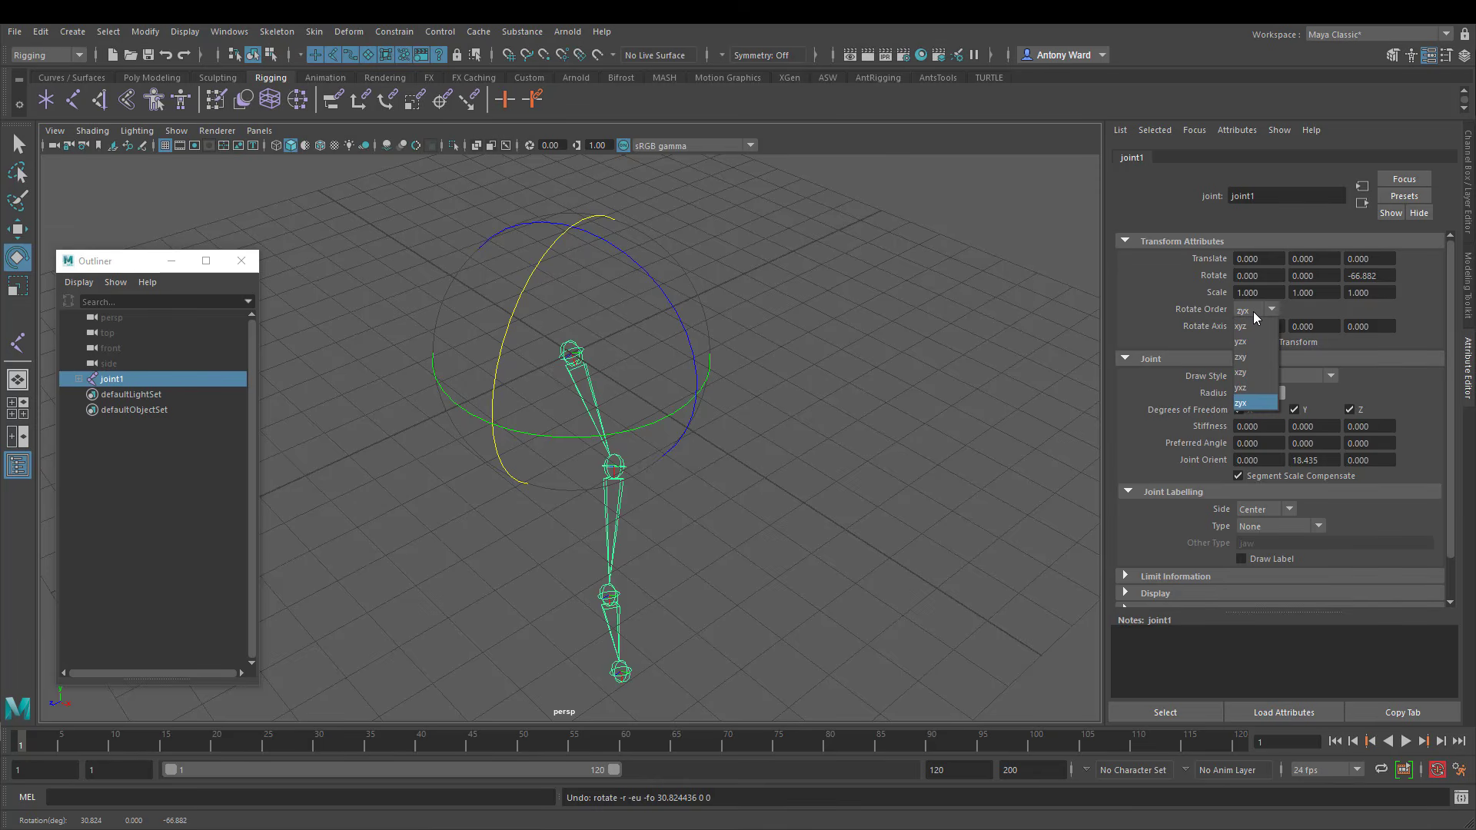
{"action": "left_click", "coordinate": [1243, 388]}
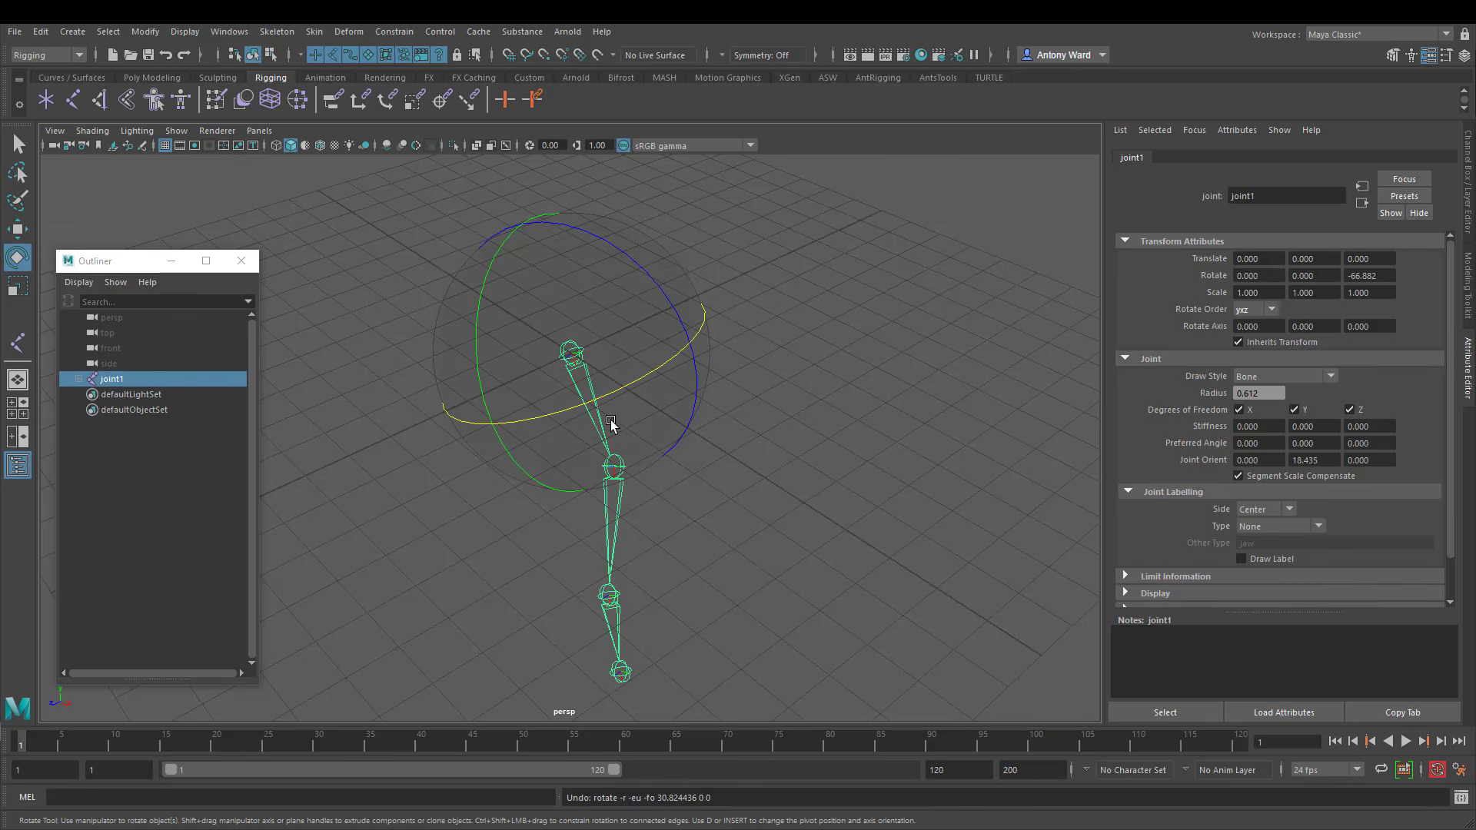
{"action": "mouse_move", "coordinate": [485, 303]}
{"action": "left_mouse_down"}
{"action": "mouse_move", "coordinate": [477, 428]}
{"action": "mouse_move", "coordinate": [465, 242]}
{"action": "mouse_move", "coordinate": [466, 313]}
{"action": "left_mouse_up"}
{"action": "key", "text": "ctrl+z"}
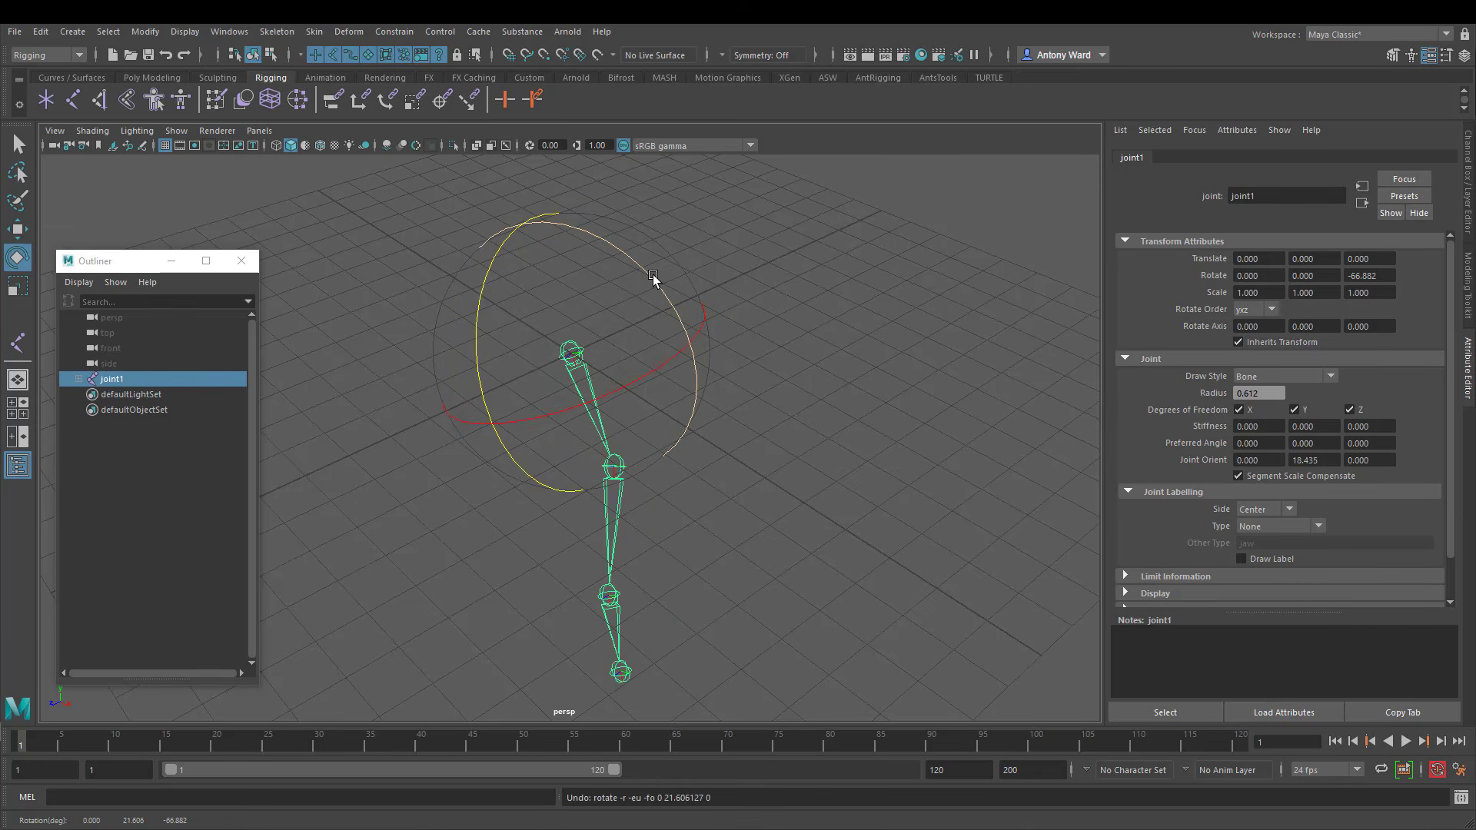
{"action": "mouse_move", "coordinate": [653, 278]}
{"action": "left_mouse_down"}
{"action": "mouse_move", "coordinate": [650, 312]}
{"action": "mouse_move", "coordinate": [608, 239]}
{"action": "mouse_move", "coordinate": [639, 301]}
{"action": "left_mouse_up"}
{"action": "key", "text": "ctrl+z"}
{"action": "mouse_move", "coordinate": [632, 402]}
{"action": "left_mouse_down"}
{"action": "mouse_move", "coordinate": [593, 390]}
{"action": "mouse_move", "coordinate": [582, 408]}
{"action": "mouse_move", "coordinate": [636, 383]}
{"action": "left_mouse_up"}
{"action": "key", "text": "ctrl+z"}
Retest the yxz order by rotating the root joint to about -76 degrees in Z, slightly in Y, and about 6 degrees in X, undoing each
{"action": "left_click_drag", "start_coordinate": [725, 423], "coordinate": [482, 326], "text": "alt"}
{"action": "left_click_drag", "start_coordinate": [684, 410], "coordinate": [725, 428], "text": "alt"}
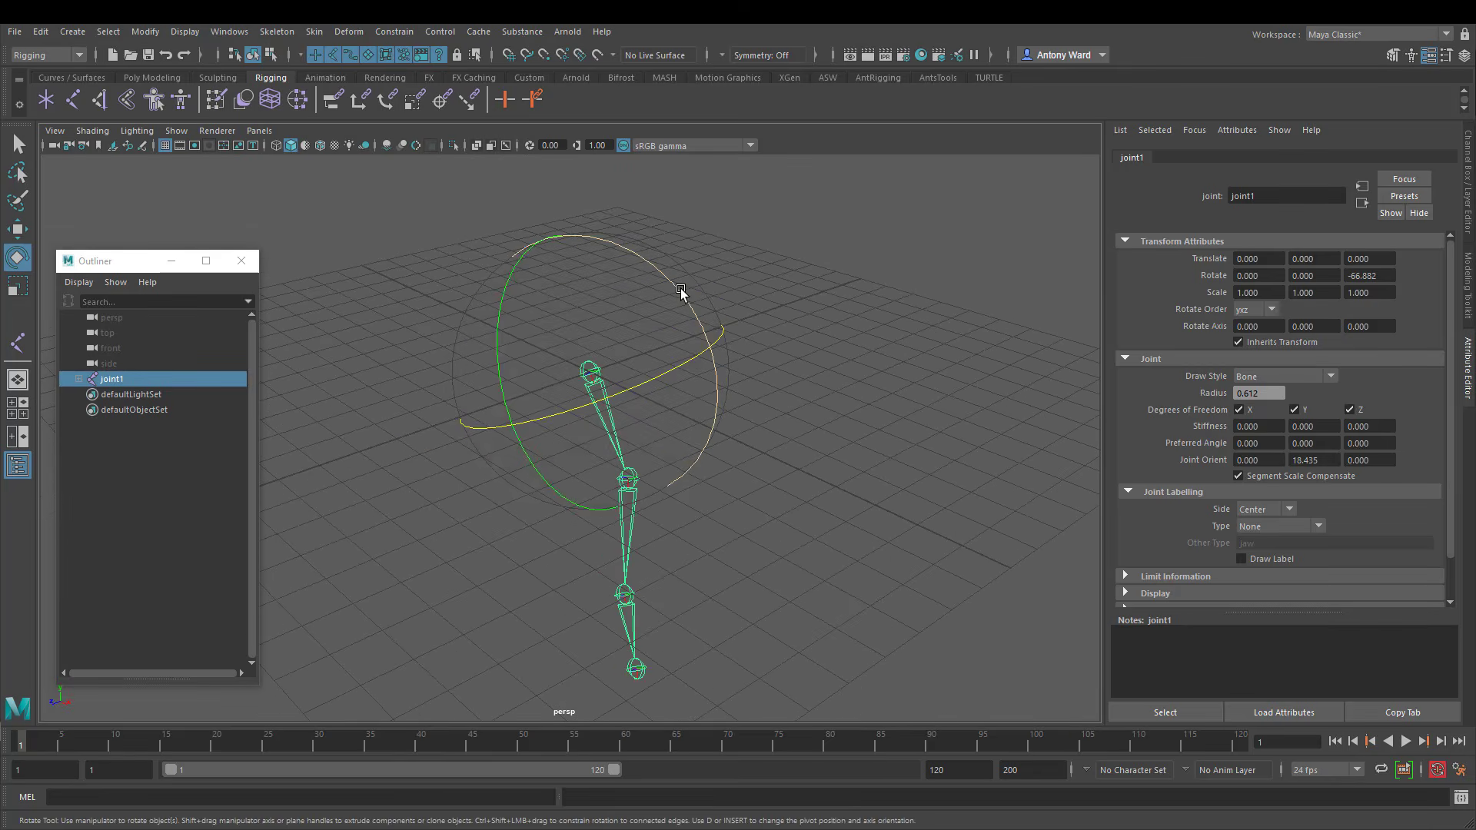
{"action": "left_click_drag", "start_coordinate": [680, 289], "coordinate": [707, 330]}
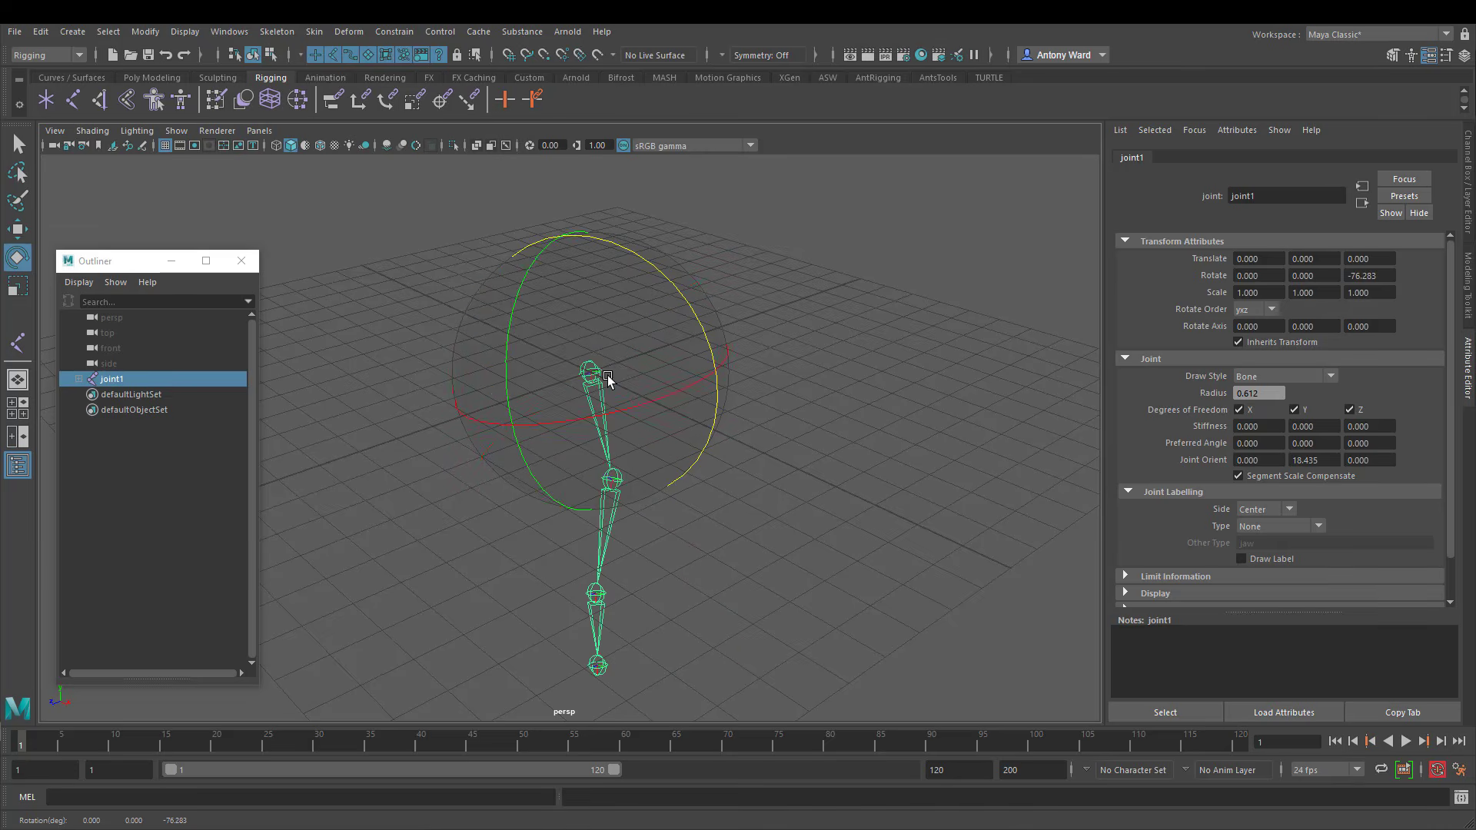
{"action": "key", "text": "ctrl+z"}
{"action": "mouse_move", "coordinate": [496, 337]}
{"action": "left_mouse_down"}
{"action": "mouse_move", "coordinate": [497, 370]}
{"action": "mouse_move", "coordinate": [476, 265]}
{"action": "mouse_move", "coordinate": [505, 313]}
{"action": "mouse_move", "coordinate": [498, 336]}
{"action": "left_mouse_up"}
{"action": "key", "text": "ctrl+z"}
{"action": "left_click_drag", "start_coordinate": [557, 400], "coordinate": [505, 408]}
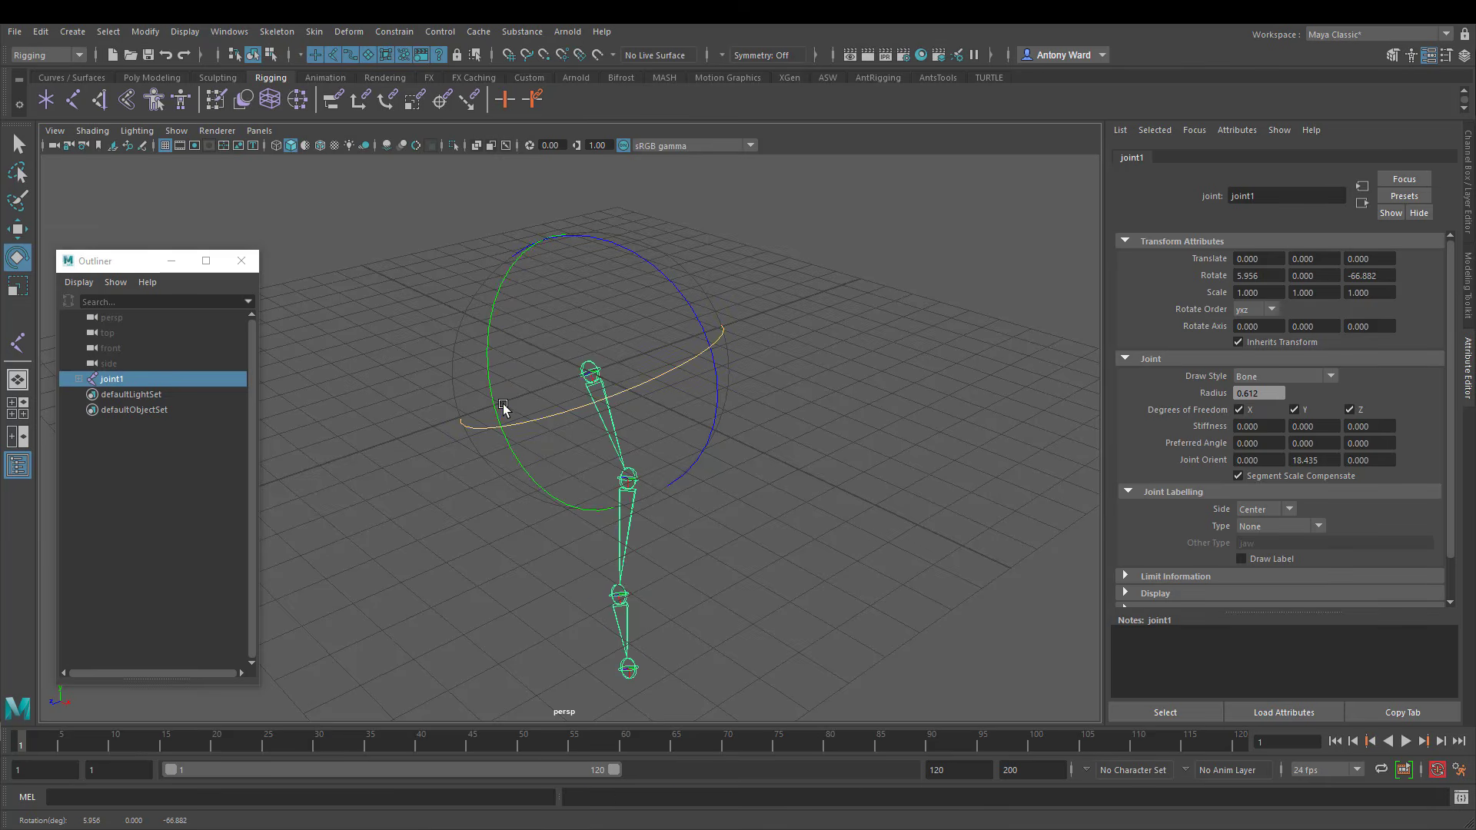
{"action": "key", "text": "ctrl+z"}
Rotate the root joint about 56 degrees in Y and 8 degrees in X, and undo back to the unrotated chain with zxy order
{"action": "left_click_drag", "start_coordinate": [497, 319], "coordinate": [515, 463]}
{"action": "mouse_move", "coordinate": [658, 377]}
{"action": "left_mouse_down"}
{"action": "mouse_move", "coordinate": [605, 395]}
{"action": "mouse_move", "coordinate": [635, 385]}
{"action": "left_mouse_up"}
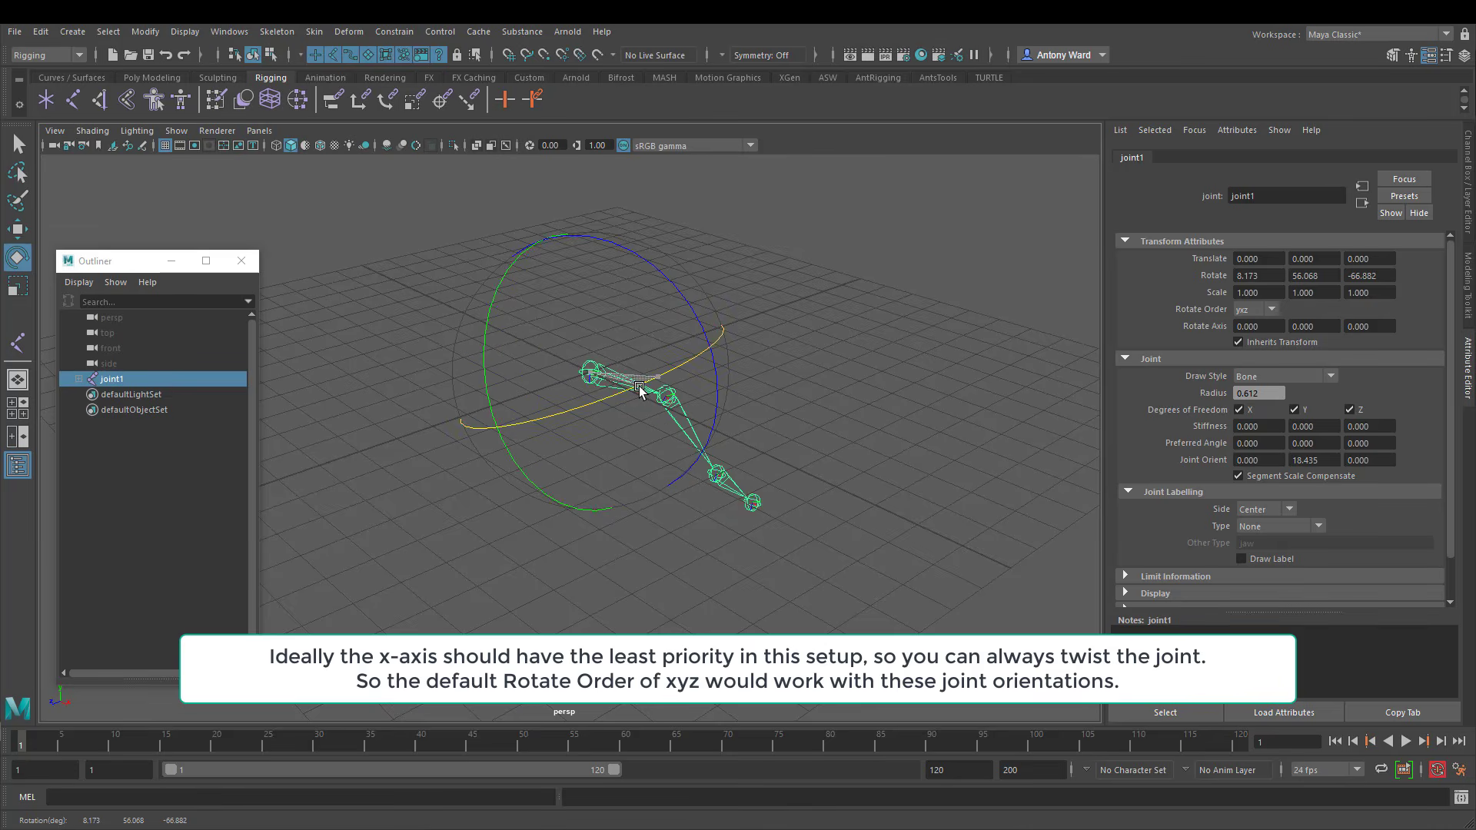
{"action": "key", "text": "ctrl+z"}
{"action": "key", "text": "ctrl+z"}
{"action": "key", "text": "ctrl+z"}
{"action": "key", "text": "ctrl+z"}
{"action": "key", "text": "ctrl+z"}
{"action": "key", "text": "ctrl+z"}
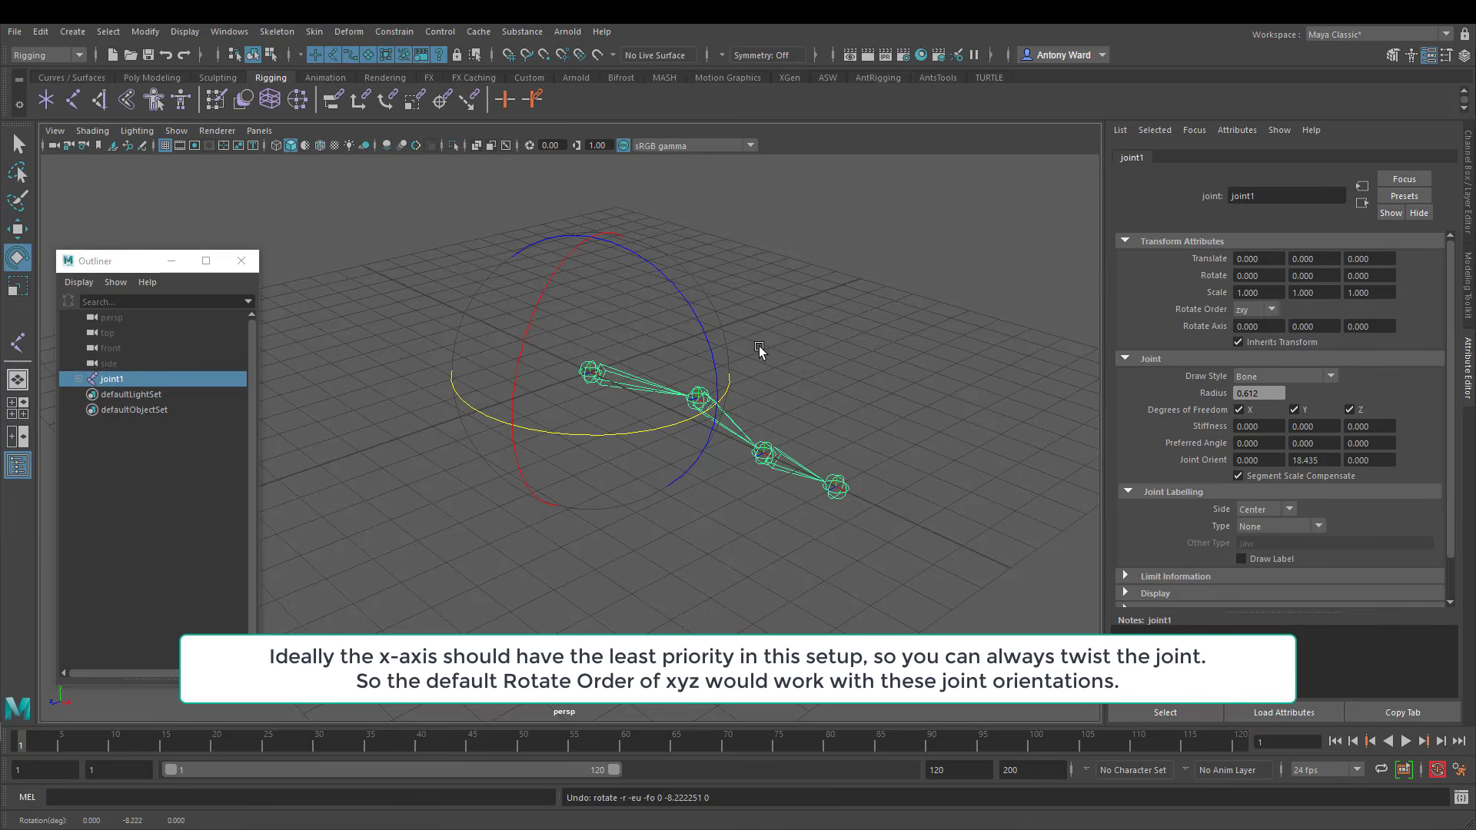
{"action": "key", "text": "ctrl+z"}
Switch to the Move tool and delete the entire joint chain from the scene
{"action": "key", "text": "w"}
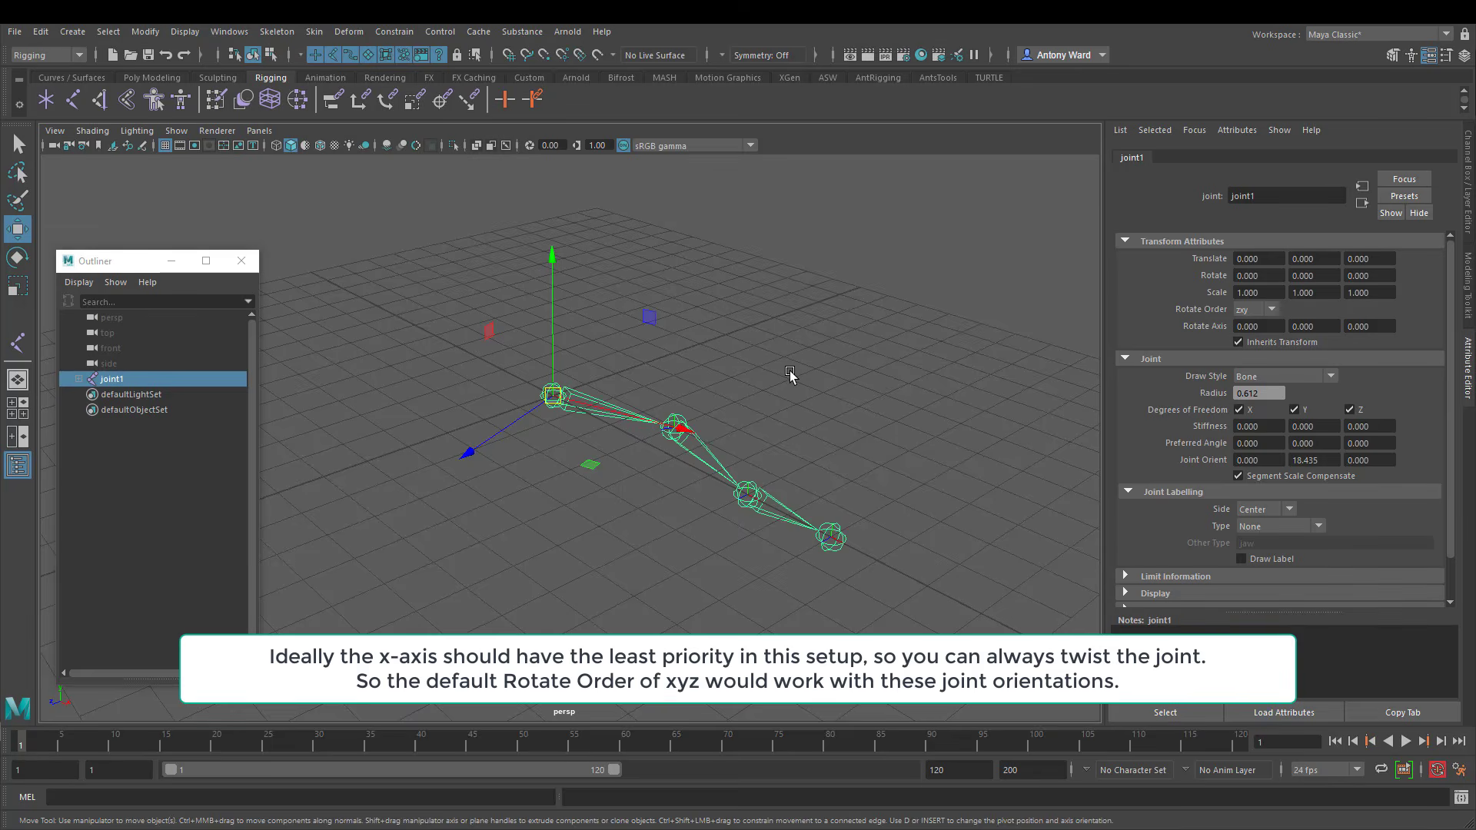
{"action": "left_click_drag", "start_coordinate": [791, 372], "coordinate": [730, 375], "text": "alt"}
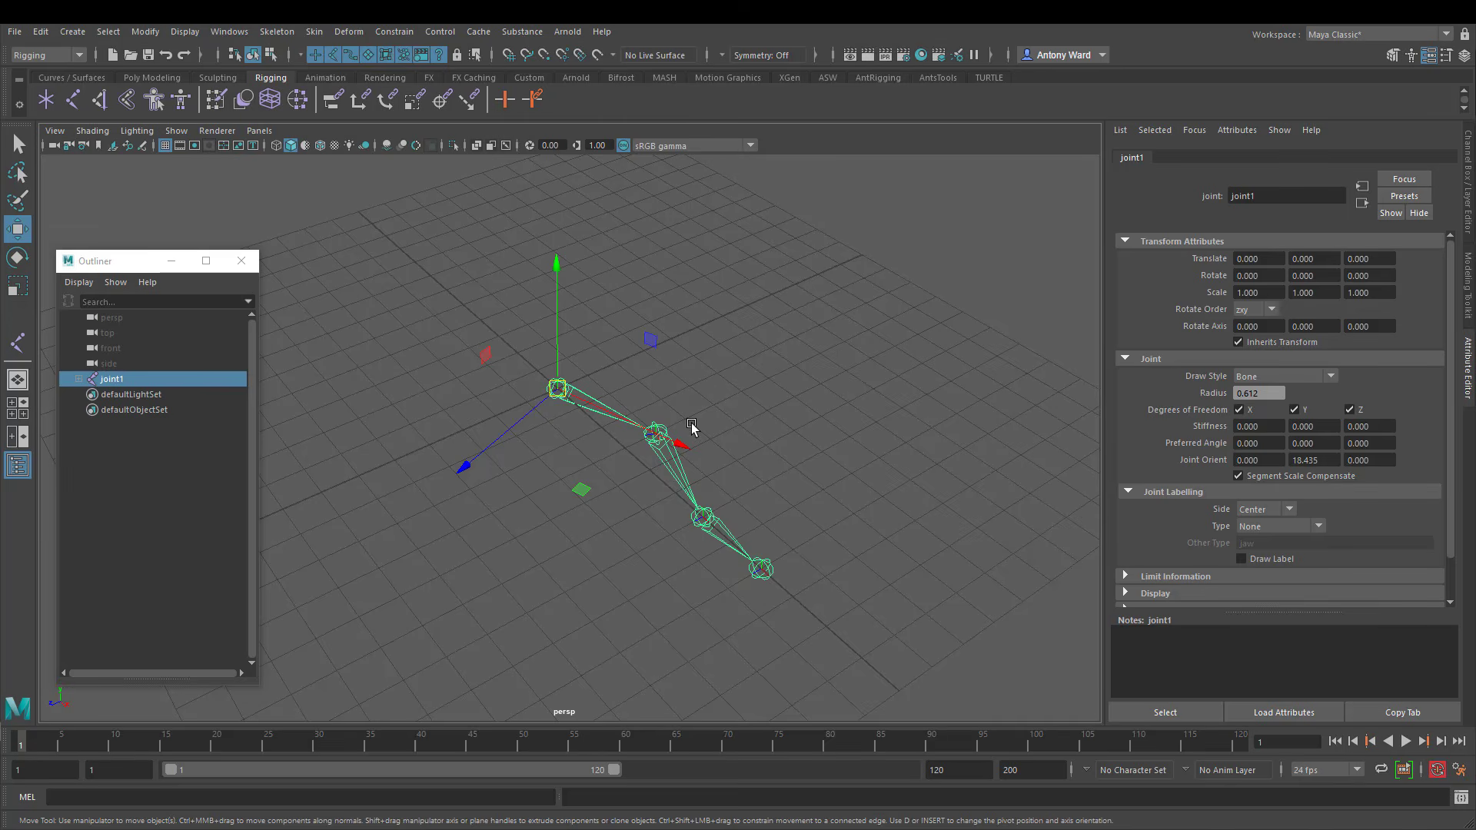
{"action": "left_click_drag", "start_coordinate": [690, 427], "coordinate": [774, 398], "text": "alt"}
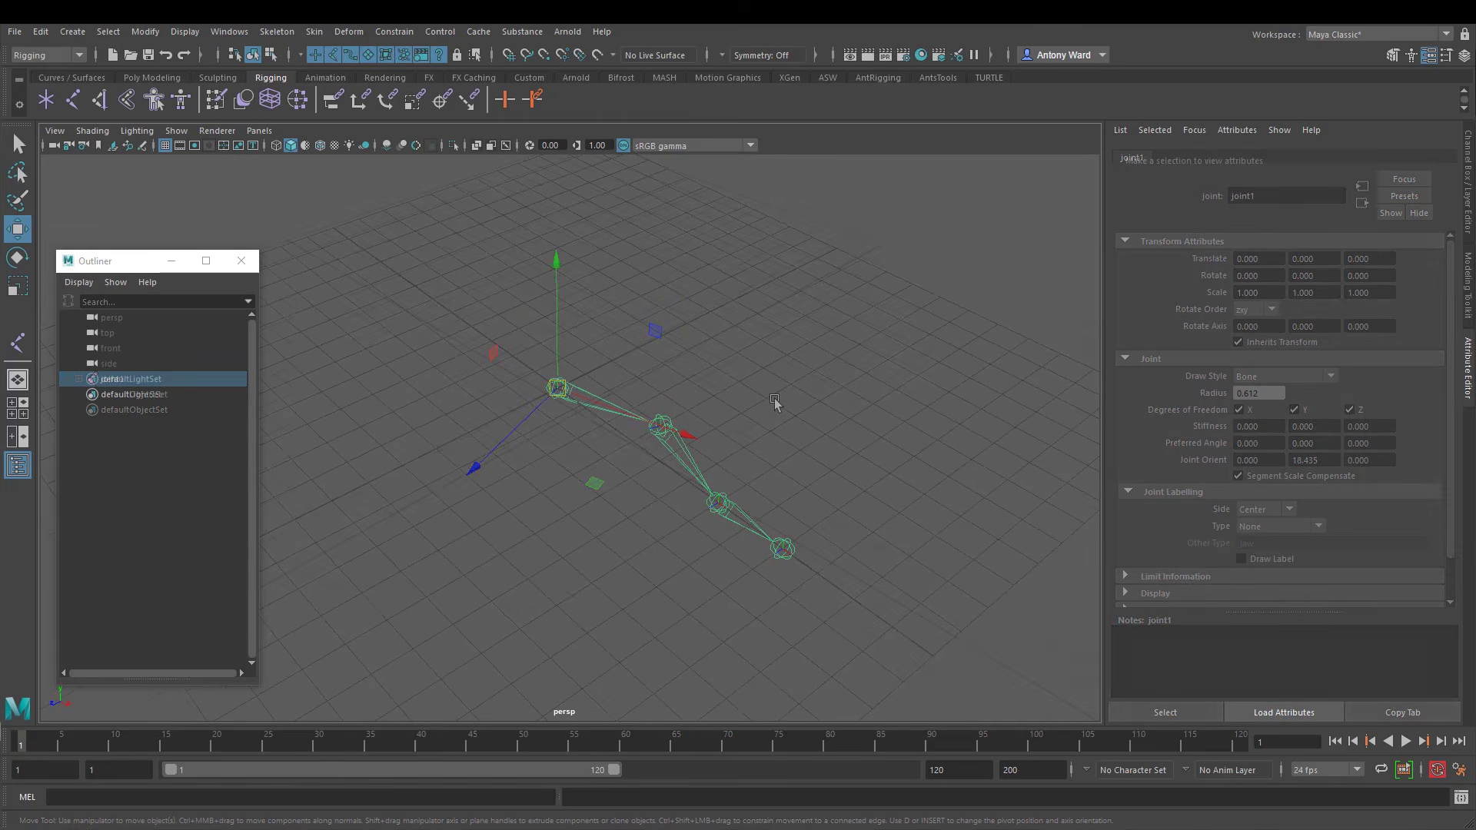
{"action": "key", "text": "Delete"}
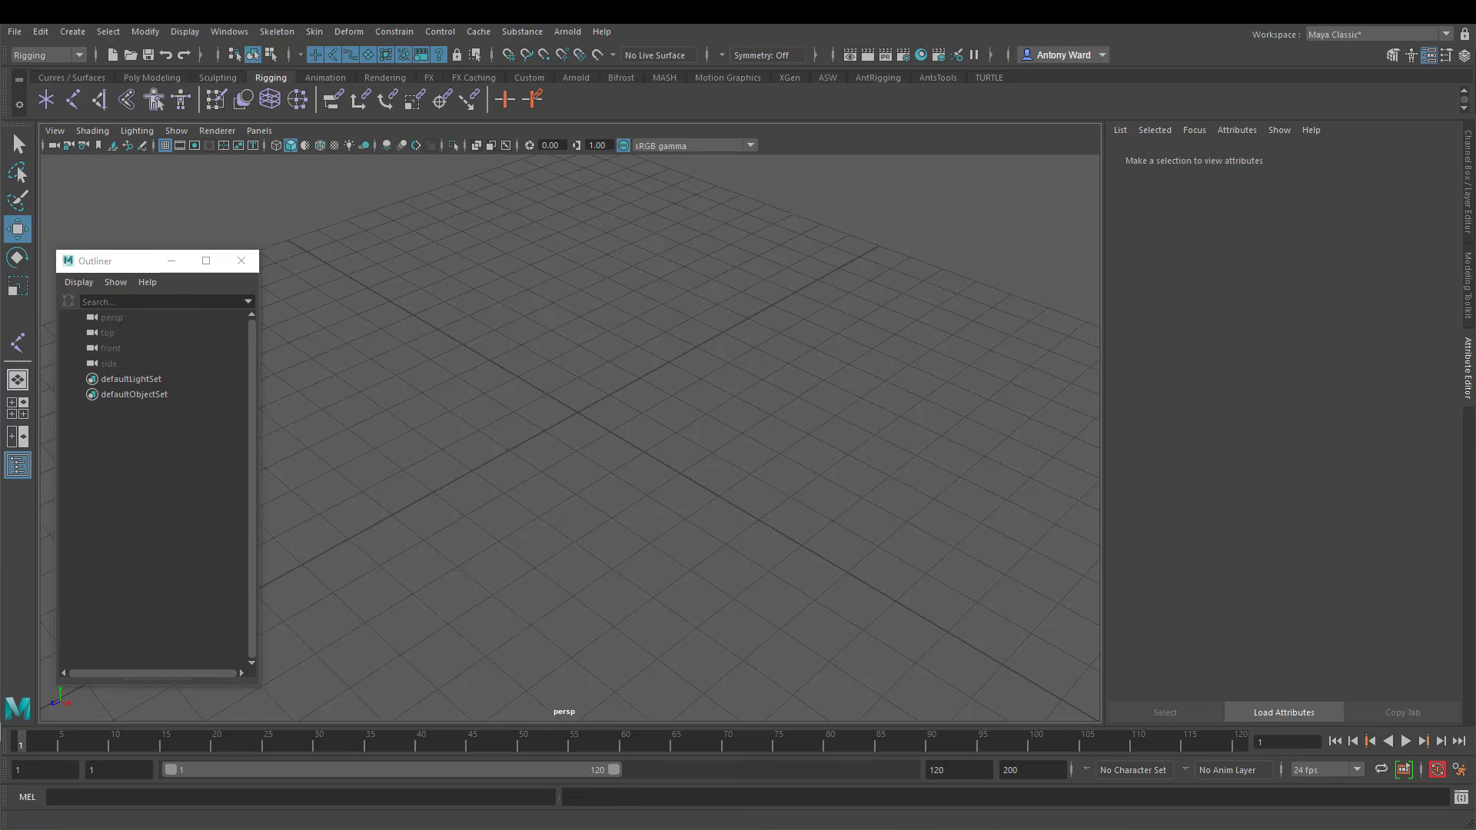
Create a four-joint zigzag chain snapped to the grid with the Joint tool, starting at the origin
{"action": "left_click_drag", "start_coordinate": [620, 384], "coordinate": [618, 386], "text": "alt"}
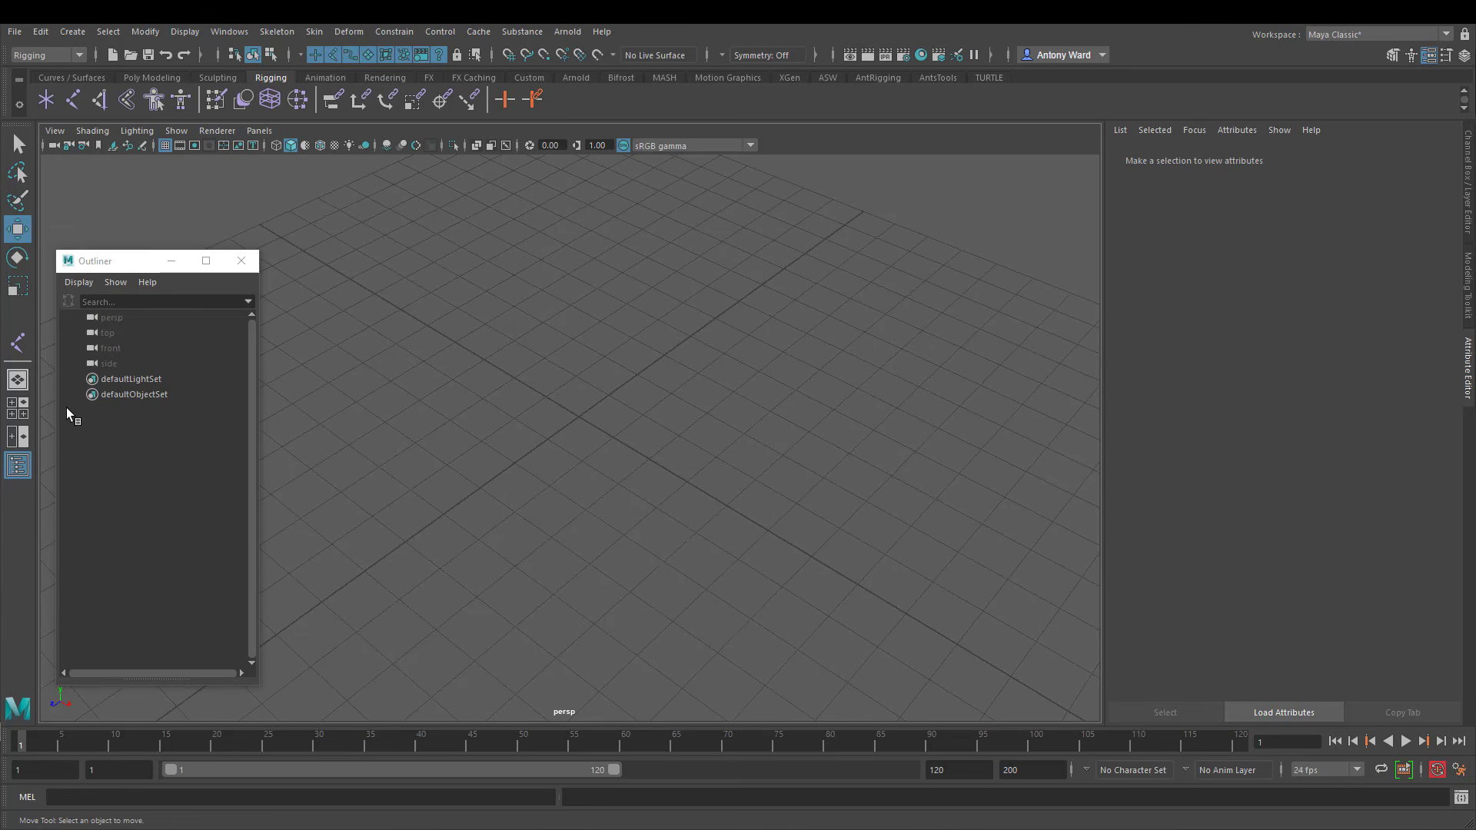
{"action": "left_click", "coordinate": [17, 344]}
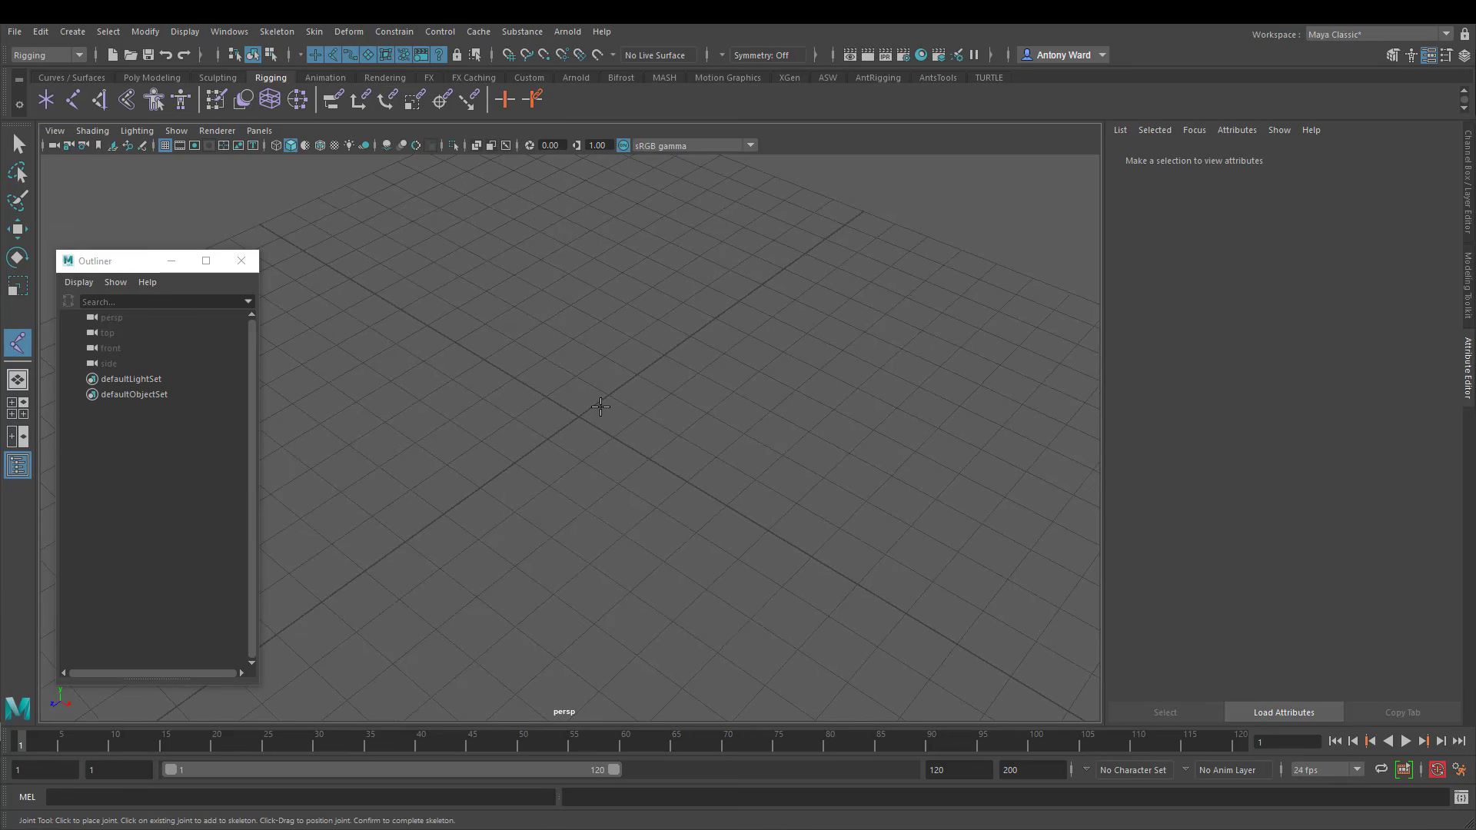
{"action": "left_click", "coordinate": [579, 417]}
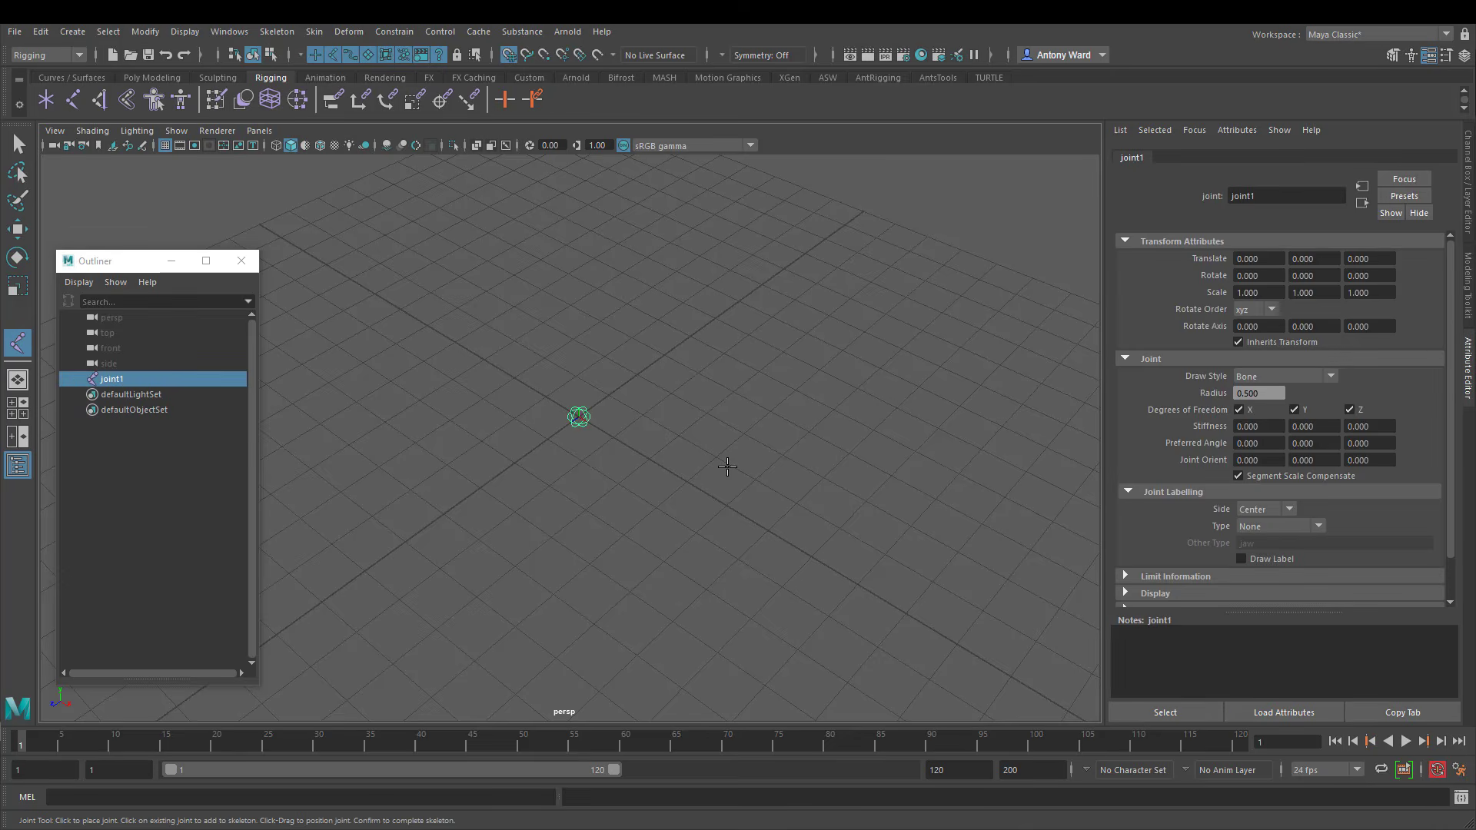
{"action": "left_click", "coordinate": [747, 433]}
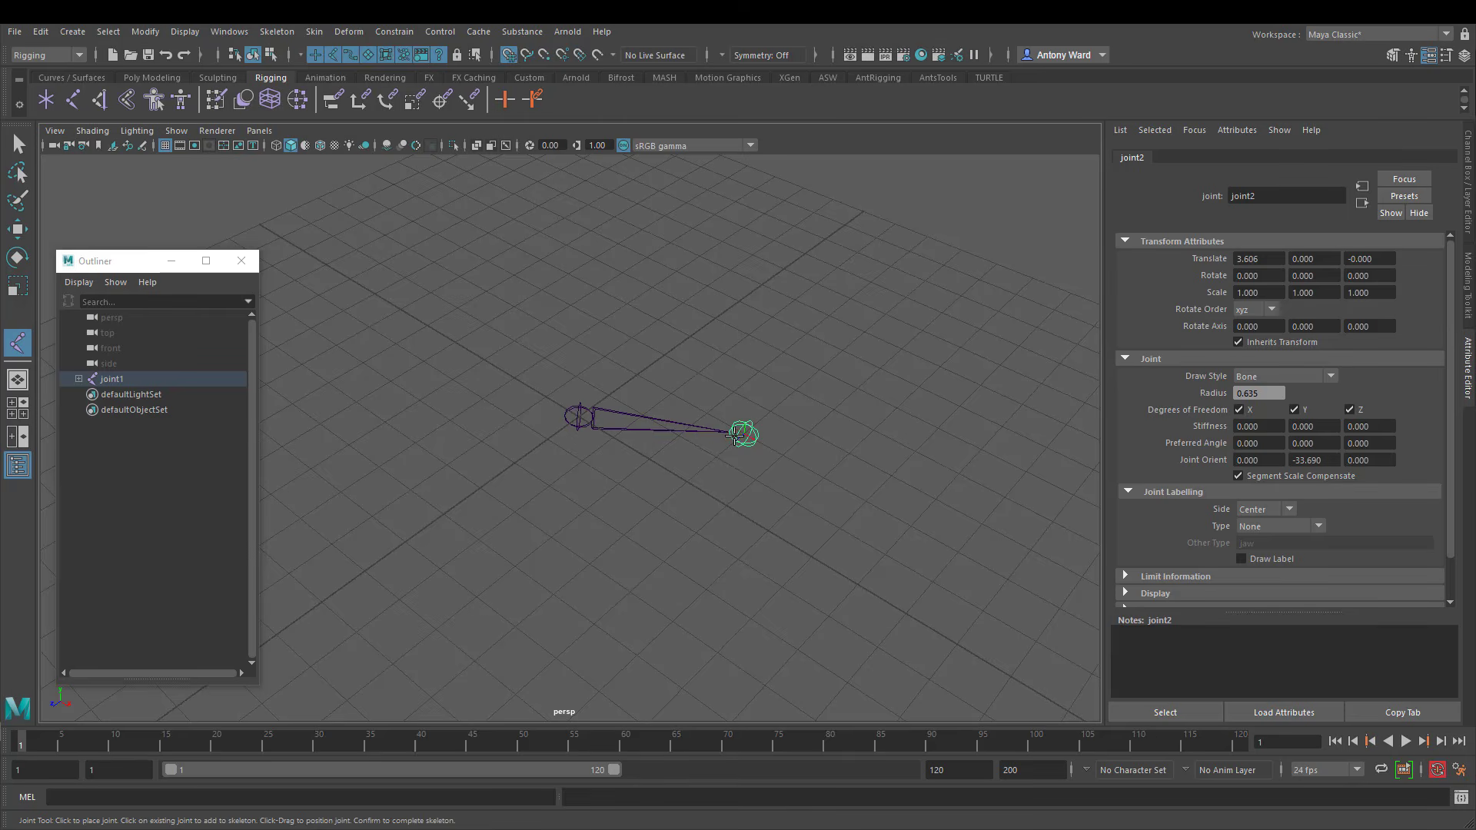
{"action": "left_click", "coordinate": [823, 552]}
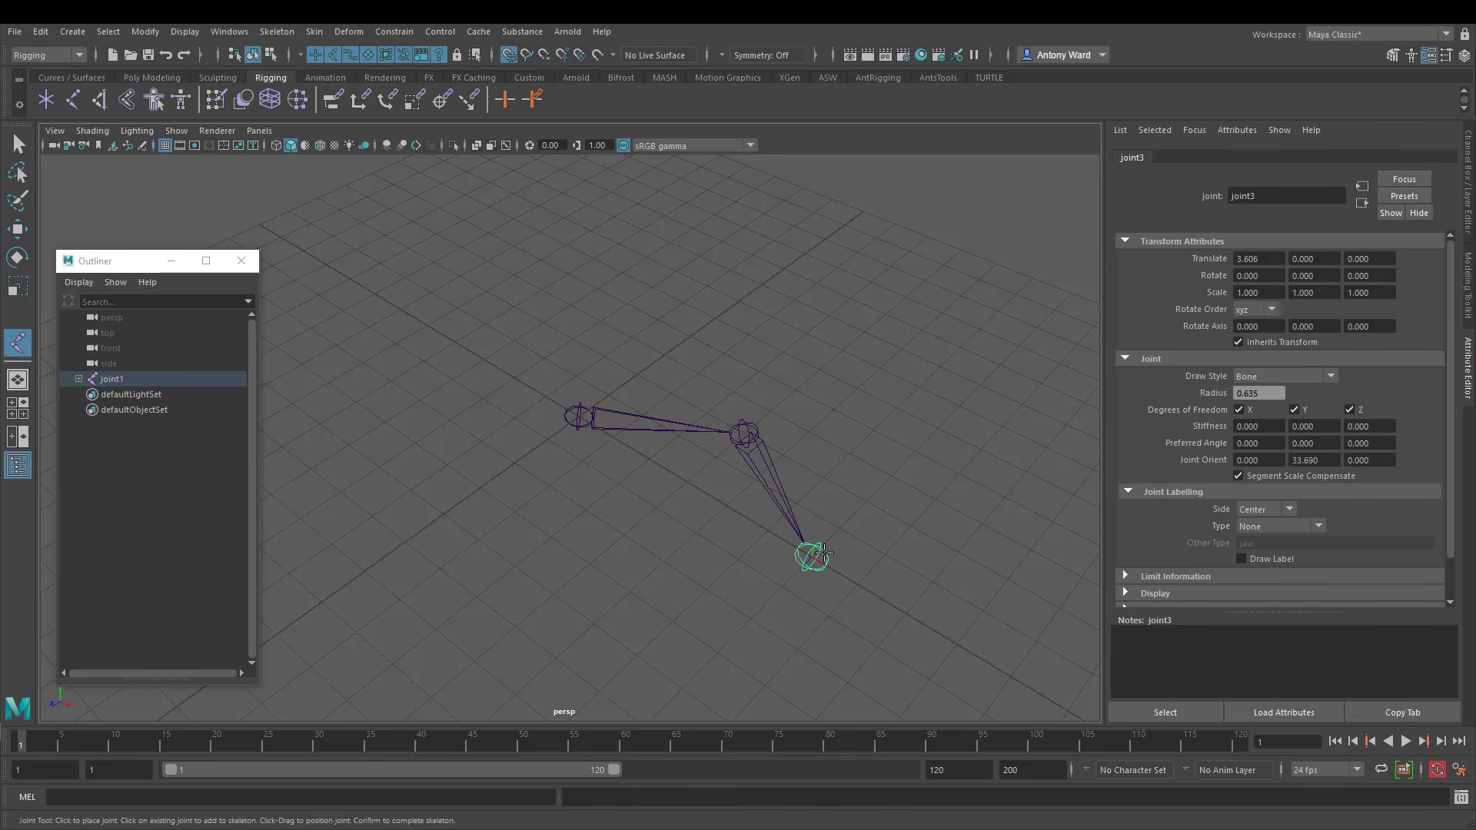
{"action": "left_click", "coordinate": [905, 614]}
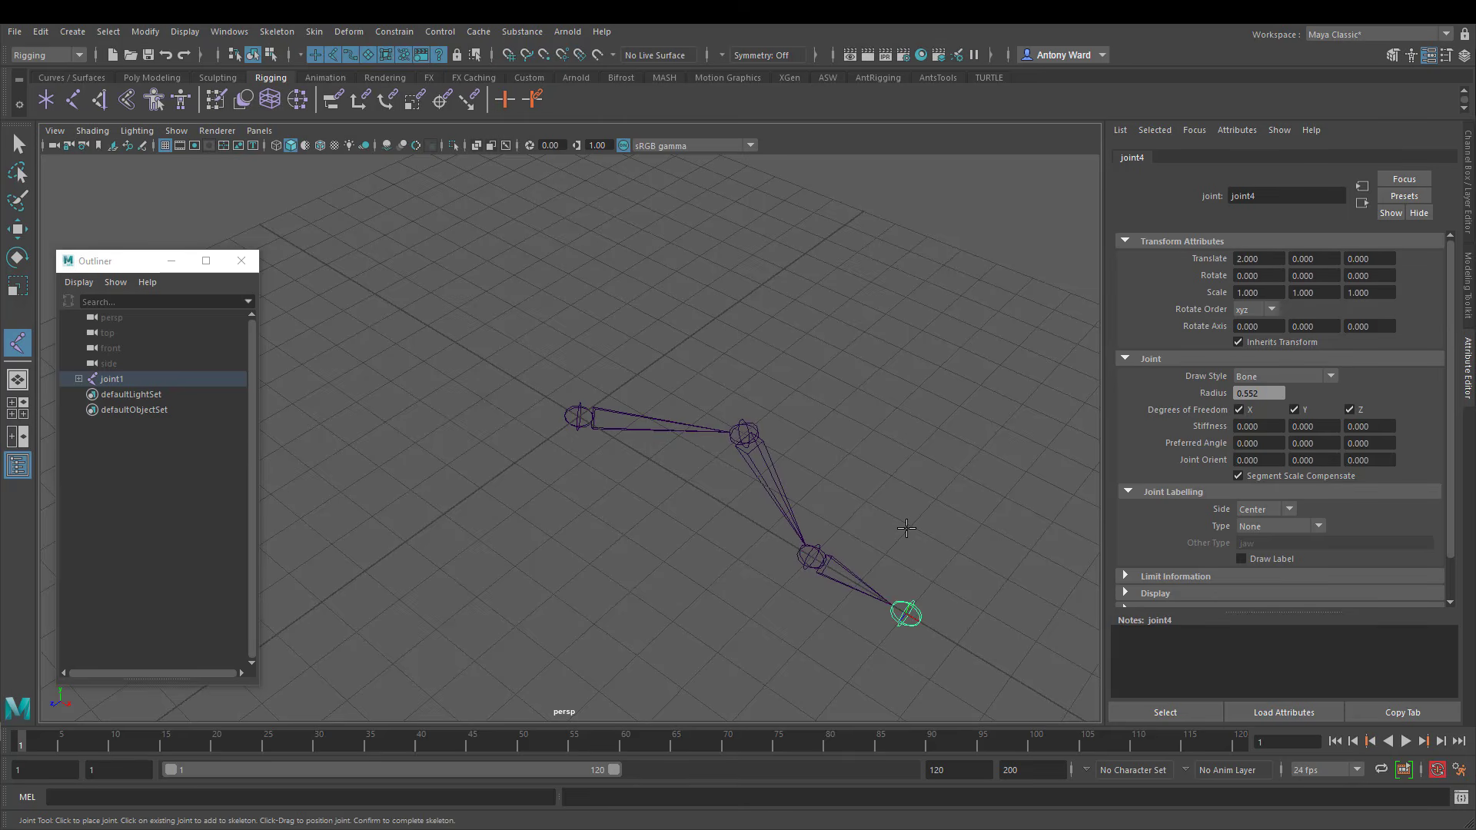
Select each joint of the chain with the Move tool to examine how its axes are oriented along the bones
{"action": "key", "text": "w"}
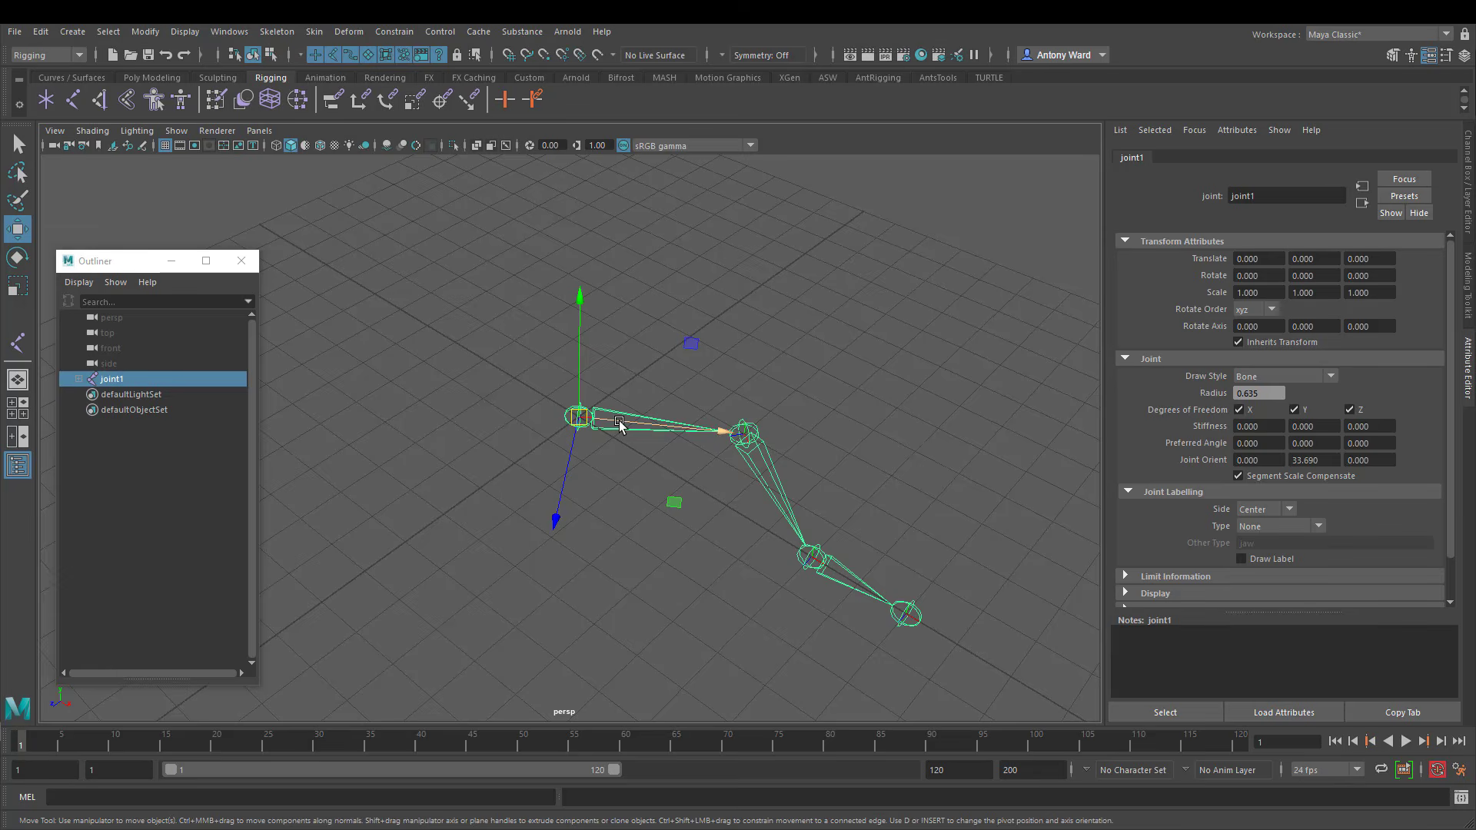
{"action": "left_click", "coordinate": [754, 432]}
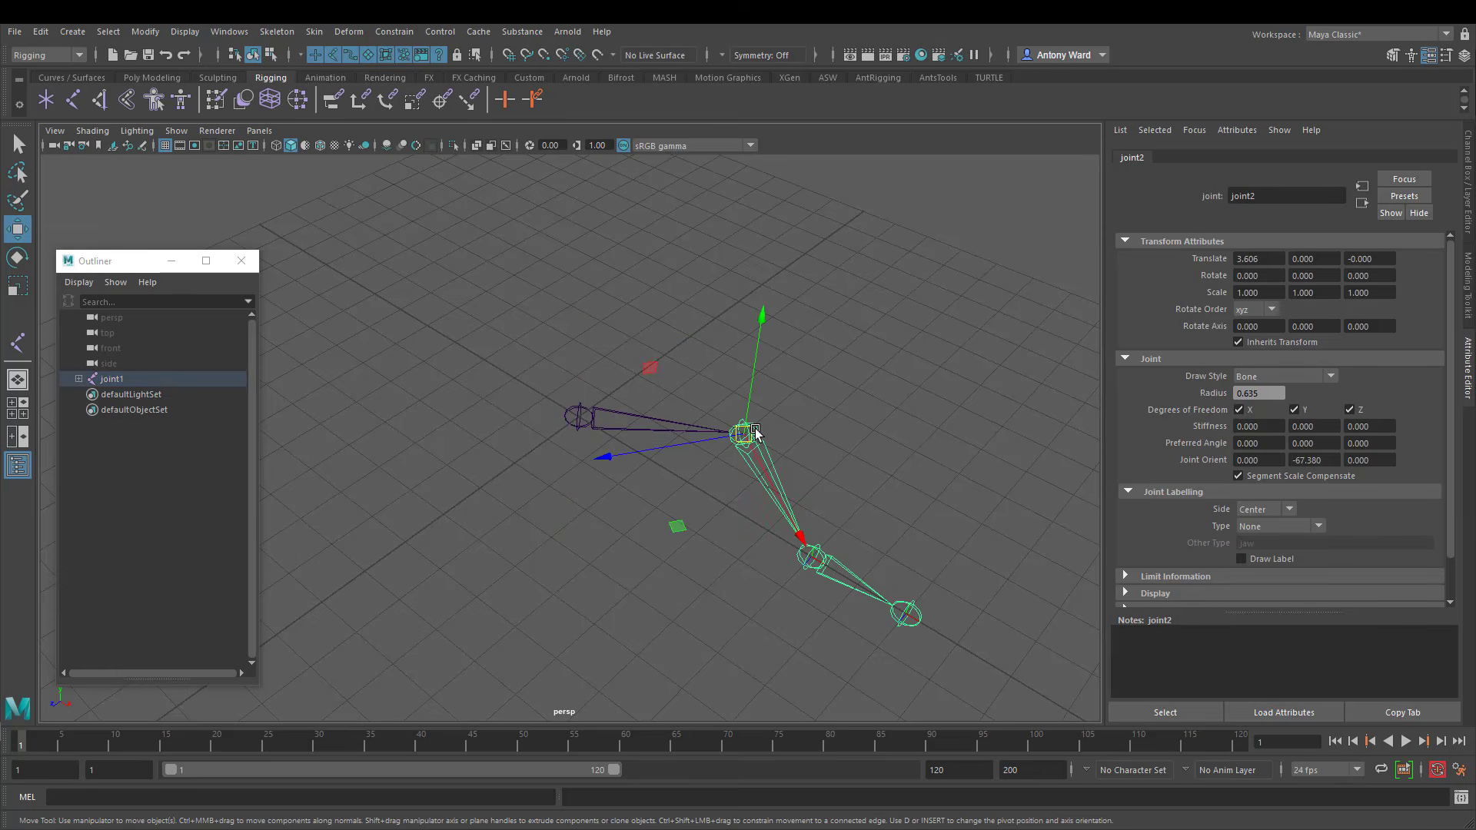
{"action": "left_click", "coordinate": [820, 570]}
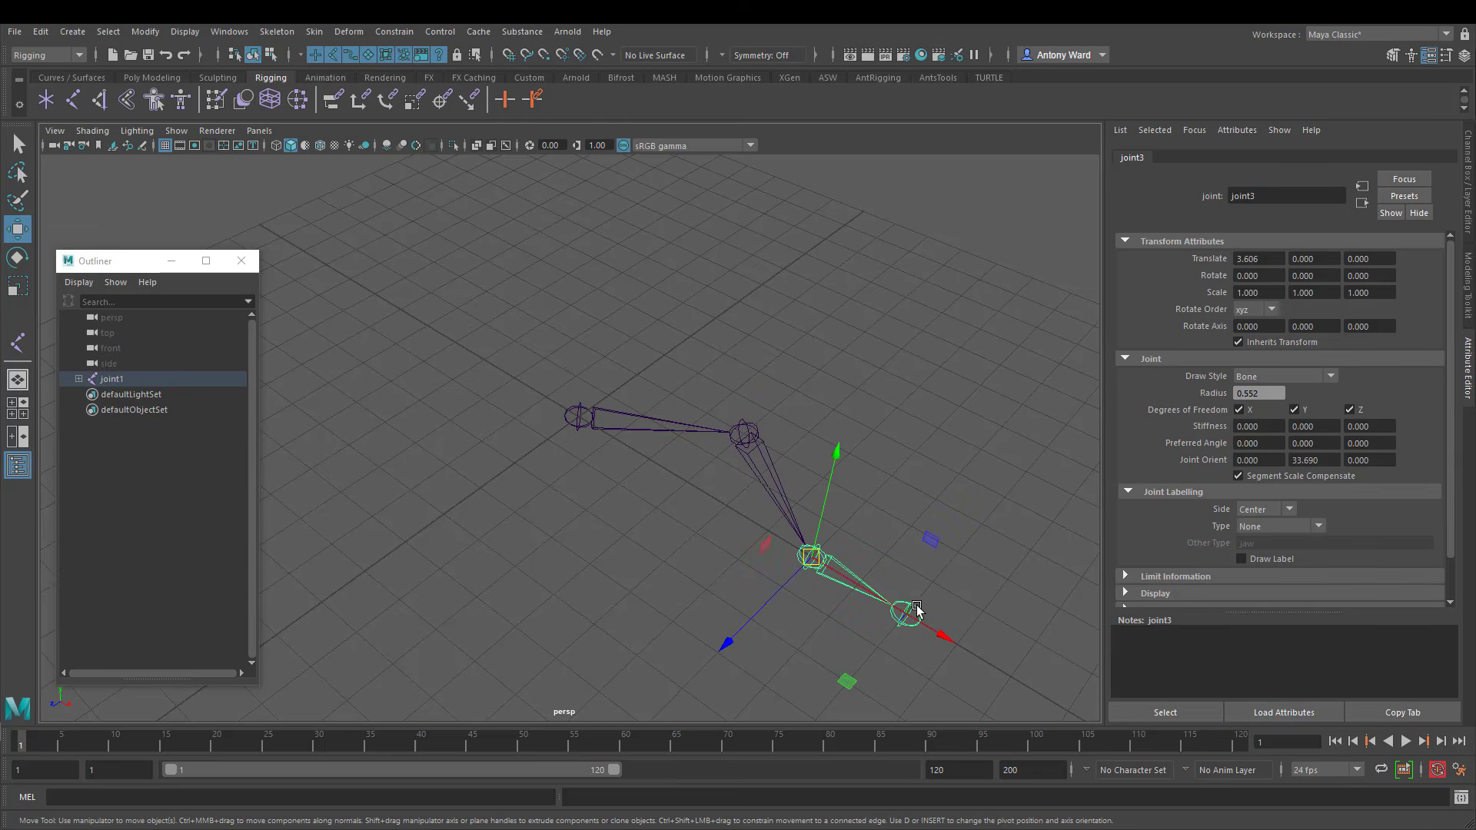
{"action": "middle_click_drag", "start_coordinate": [916, 611], "coordinate": [829, 561], "text": "alt"}
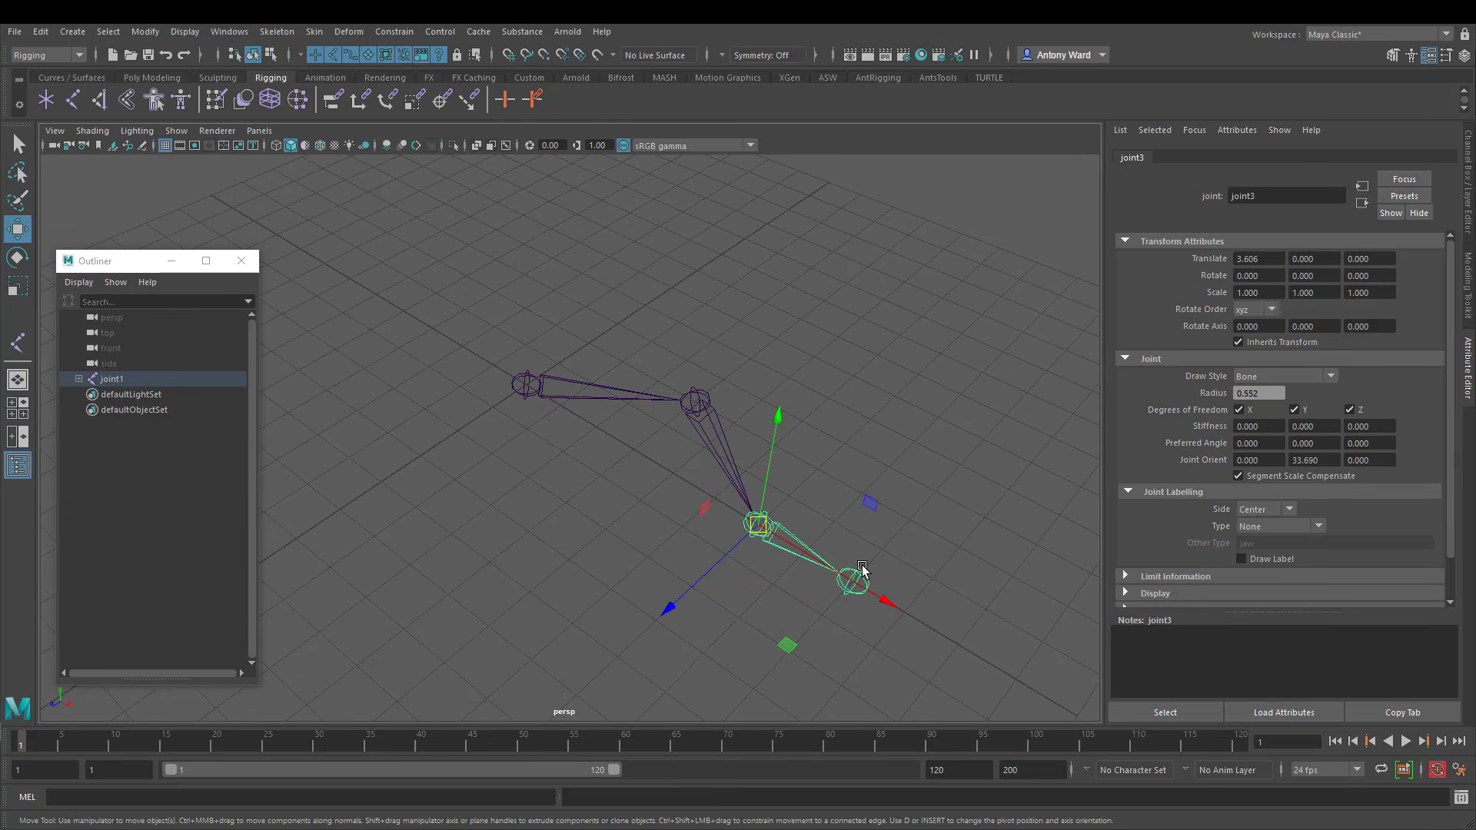
{"action": "left_click", "coordinate": [862, 569]}
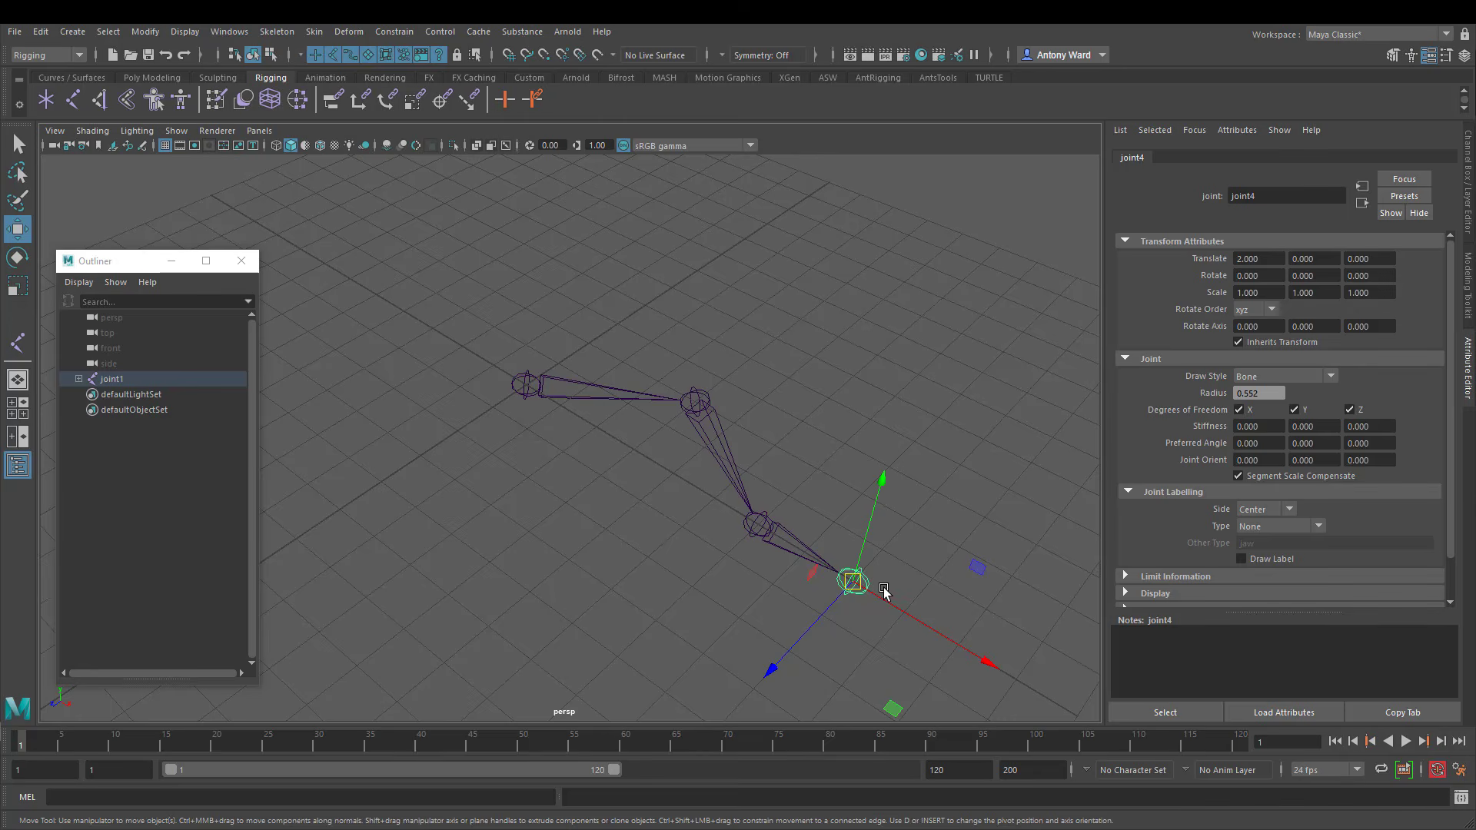
{"action": "left_click_drag", "start_coordinate": [108, 260], "coordinate": [111, 197]}
{"action": "middle_click_drag", "start_coordinate": [871, 591], "coordinate": [854, 578], "text": "alt"}
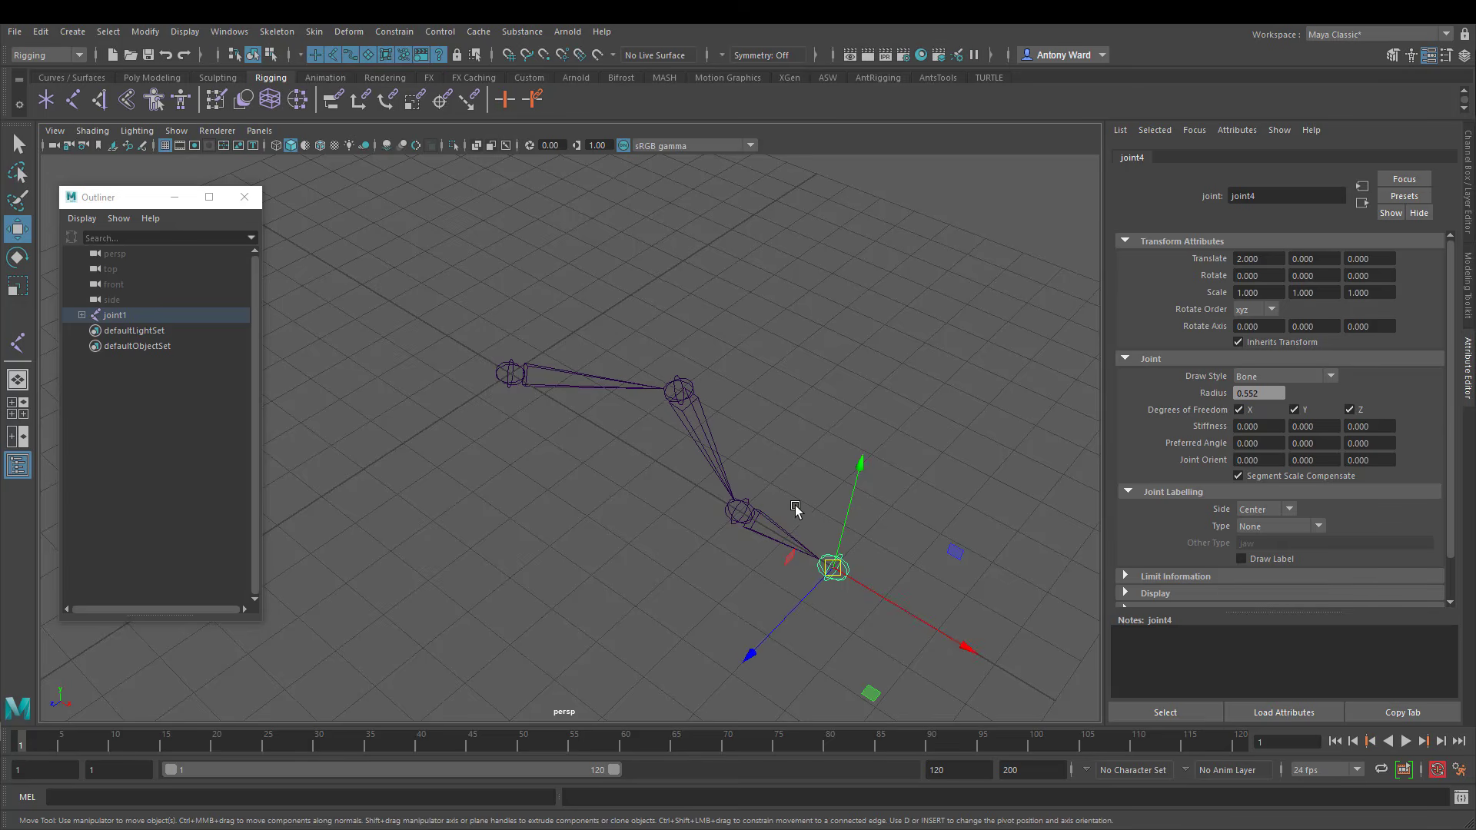
{"action": "left_click", "coordinate": [740, 503]}
{"action": "left_click", "coordinate": [678, 391]}
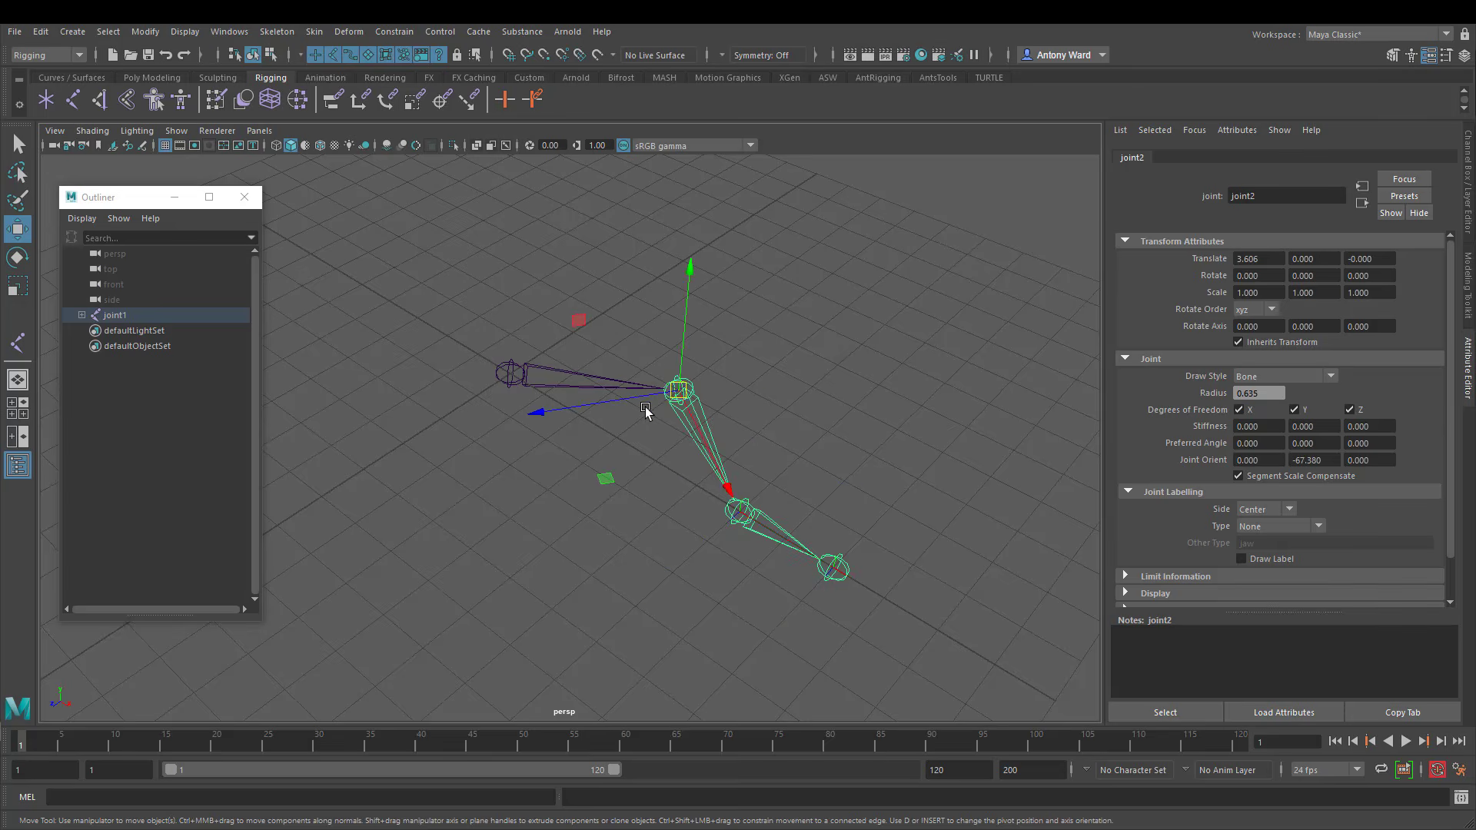
{"action": "left_click", "coordinate": [506, 372]}
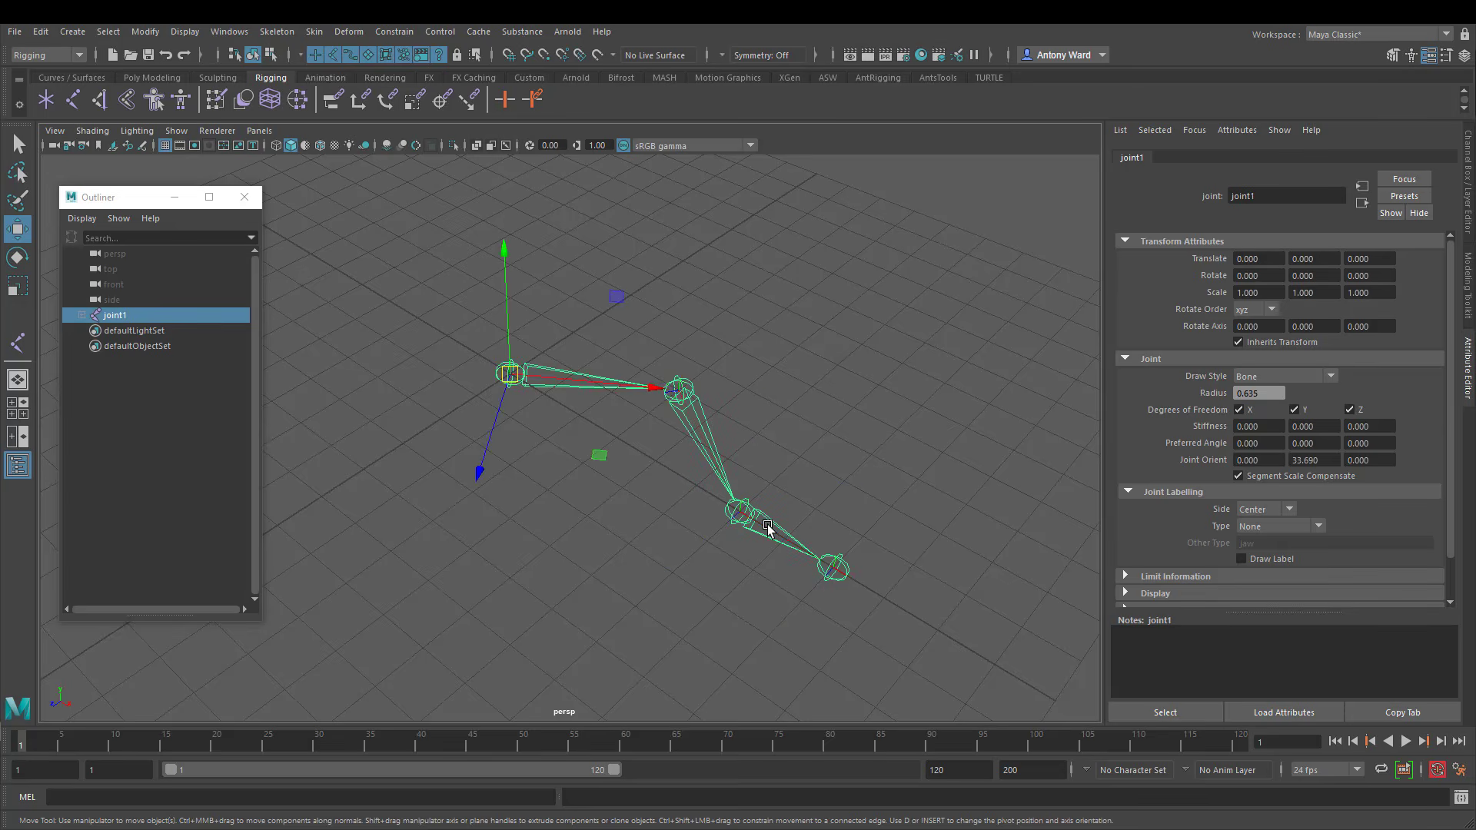
{"action": "left_click", "coordinate": [782, 361]}
Duplicate the chain's end joint, place the copy on the grid at (0, 0, 5), and unparent it
{"action": "left_click", "coordinate": [838, 569]}
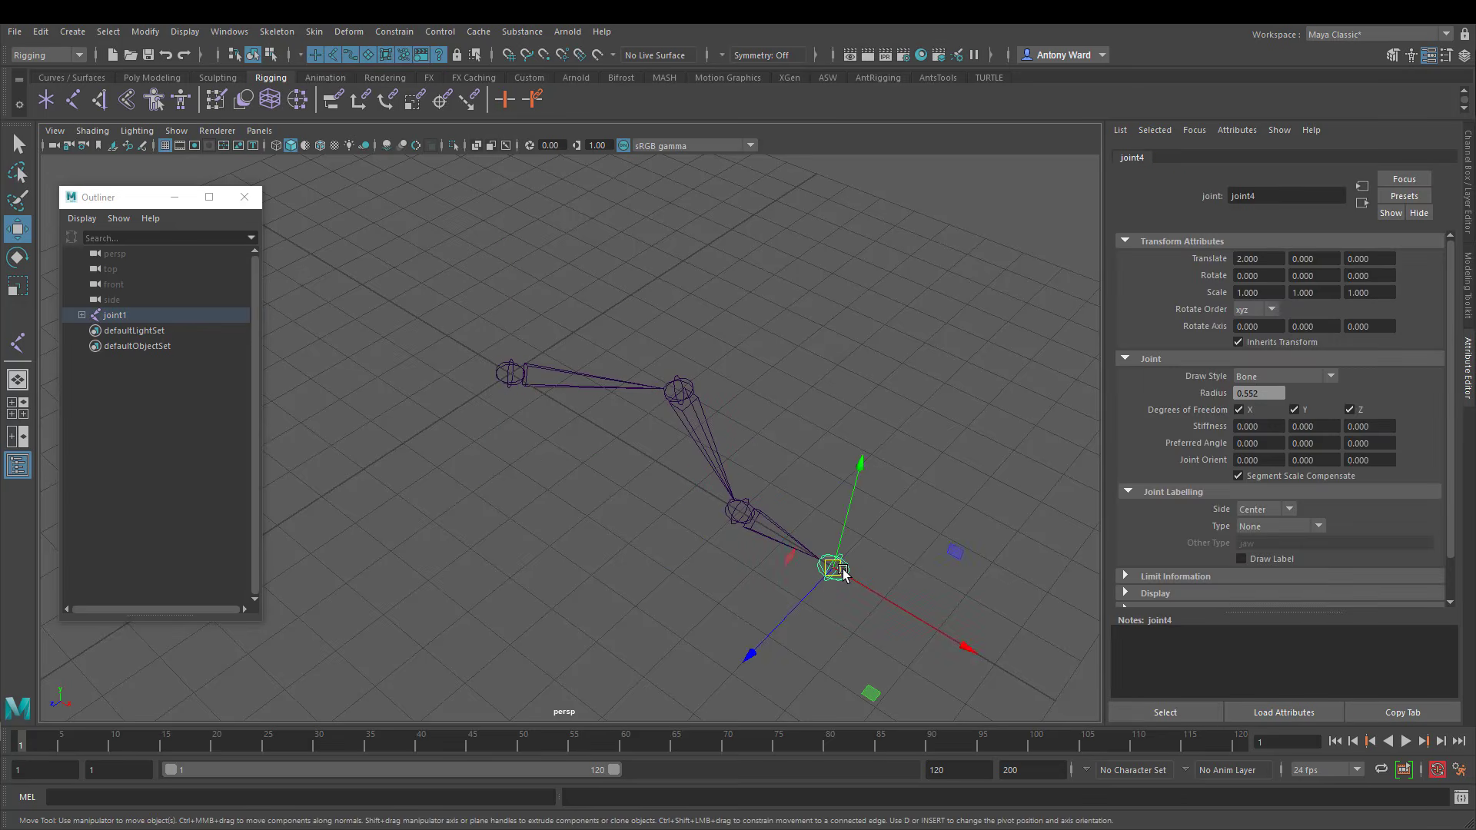
{"action": "key", "text": "ctrl+d"}
{"action": "left_click_drag", "start_coordinate": [838, 570], "coordinate": [343, 501]}
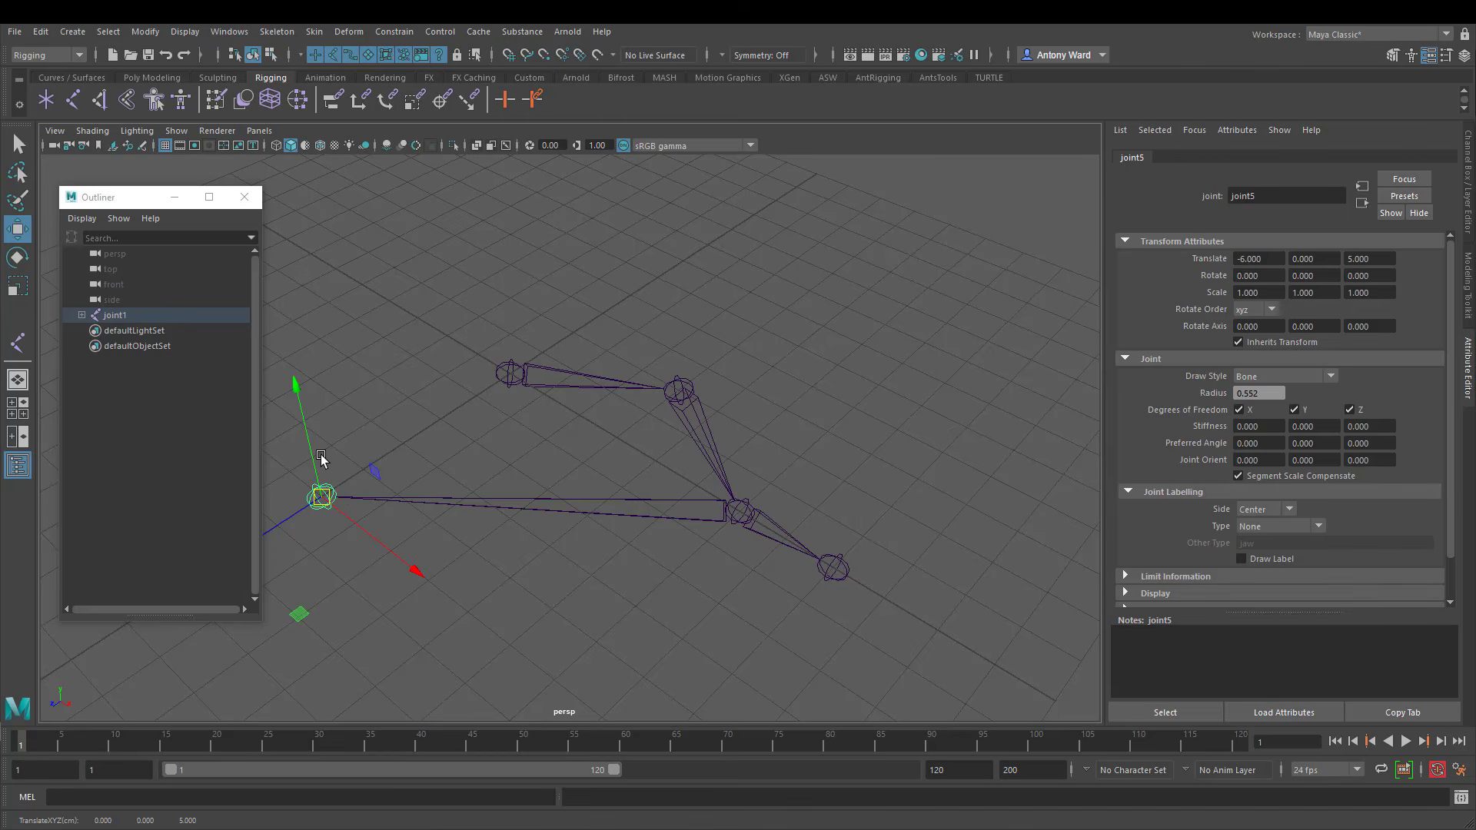
{"action": "left_click", "coordinate": [38, 32]}
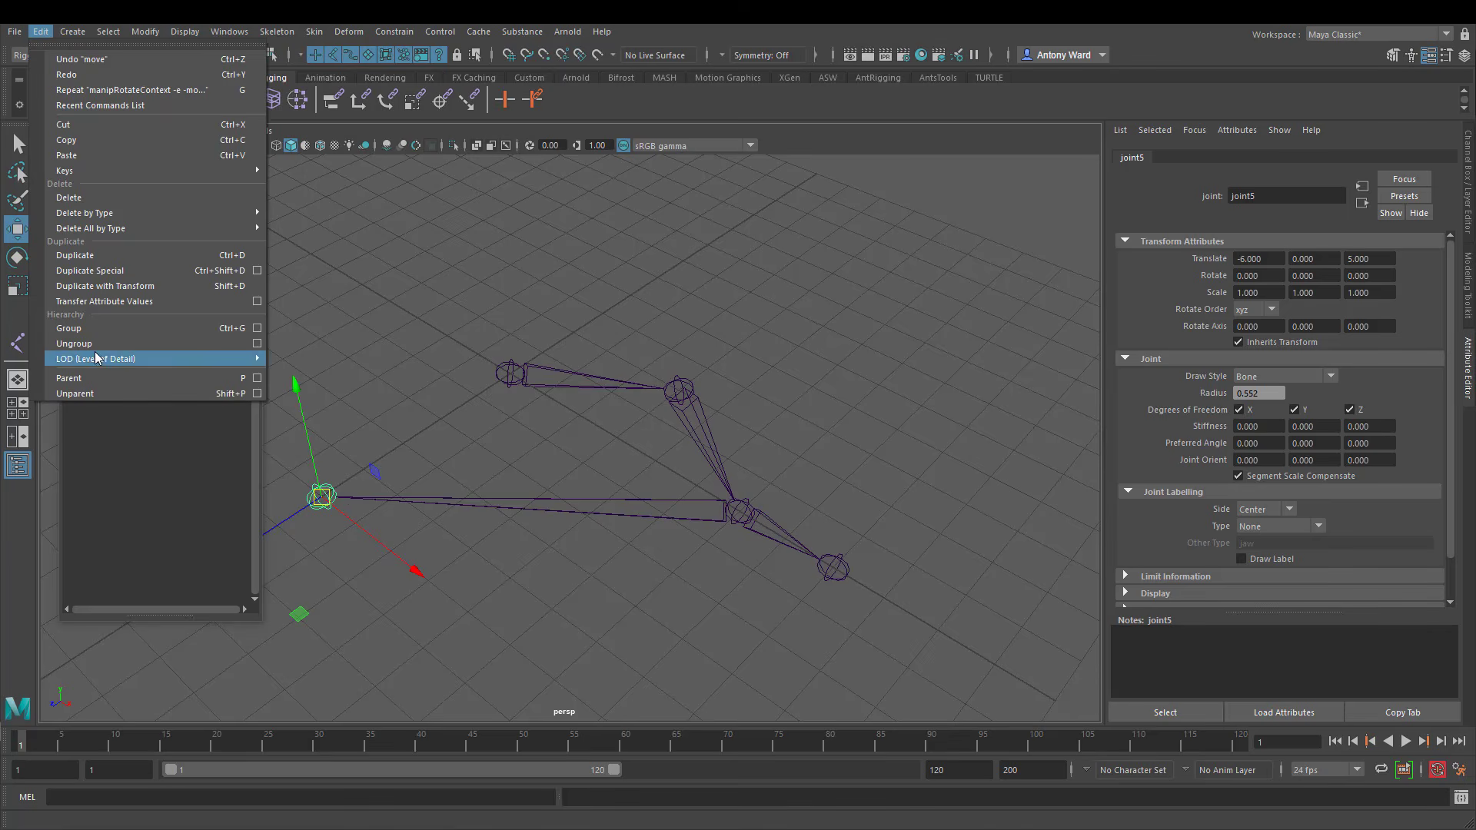
{"action": "mouse_move", "coordinate": [96, 215]}
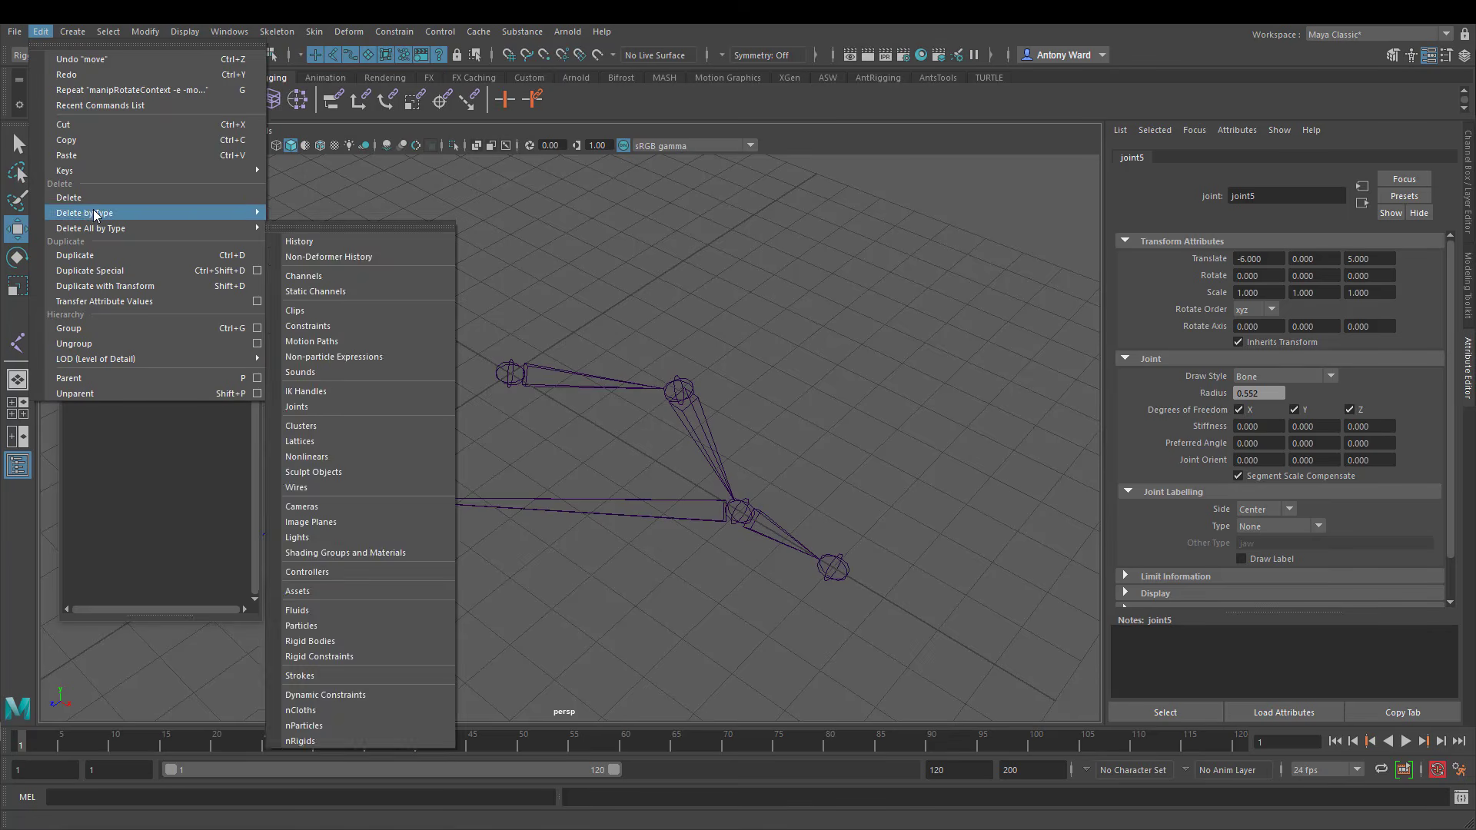
{"action": "left_click", "coordinate": [99, 387]}
Duplicate the loose joint three times in turn, snapping the copies to the grid at (3, 0, 3), (6, 0, 5) and (8, 0, 5)
{"action": "right_click_drag", "start_coordinate": [629, 592], "coordinate": [609, 553], "text": "alt"}
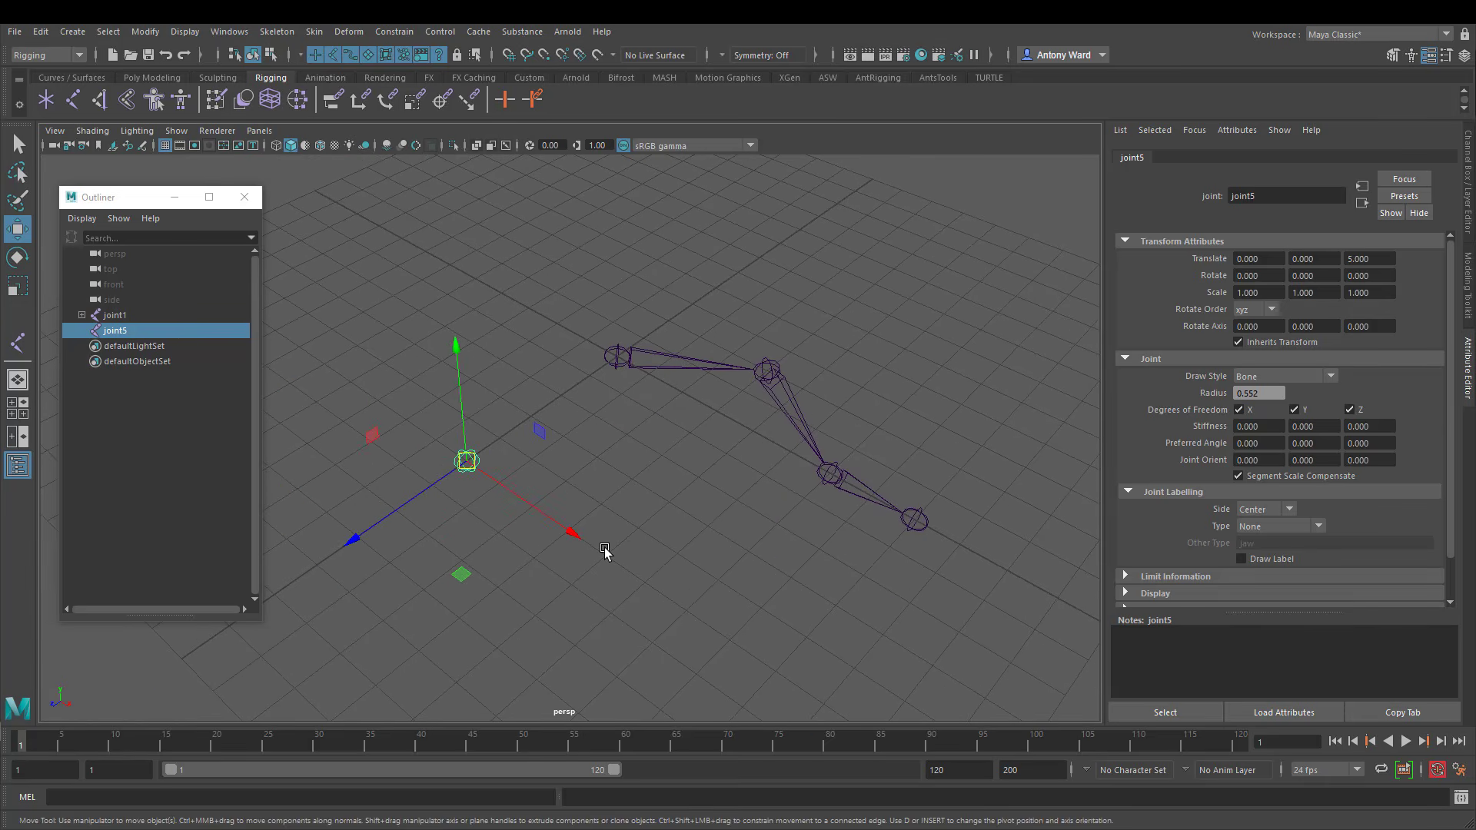
{"action": "key", "text": "ctrl+d"}
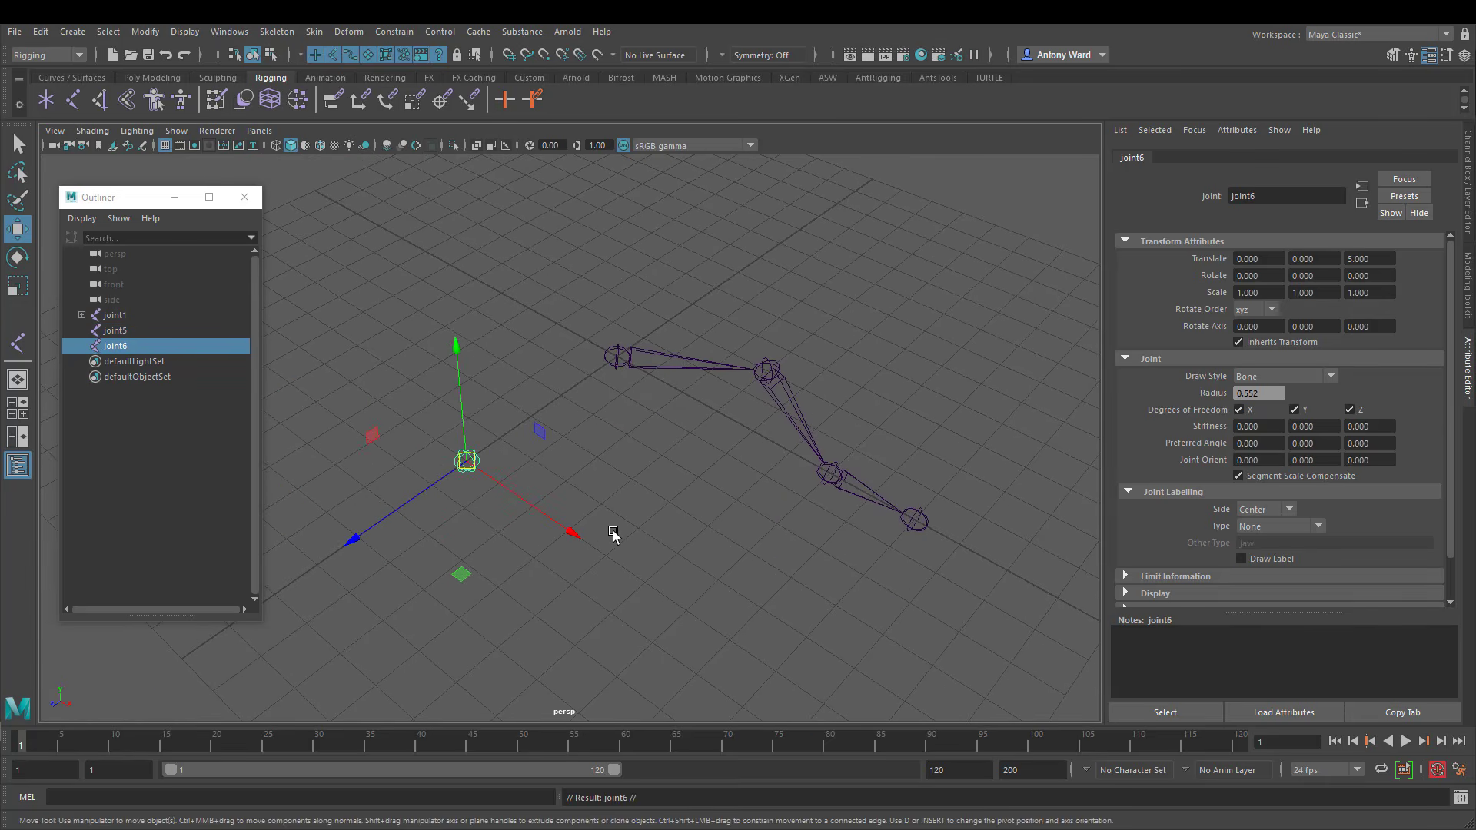
{"action": "key", "text": "v"}
{"action": "key", "text": "x"}
{"action": "middle_click_drag", "start_coordinate": [596, 510], "coordinate": [634, 481]}
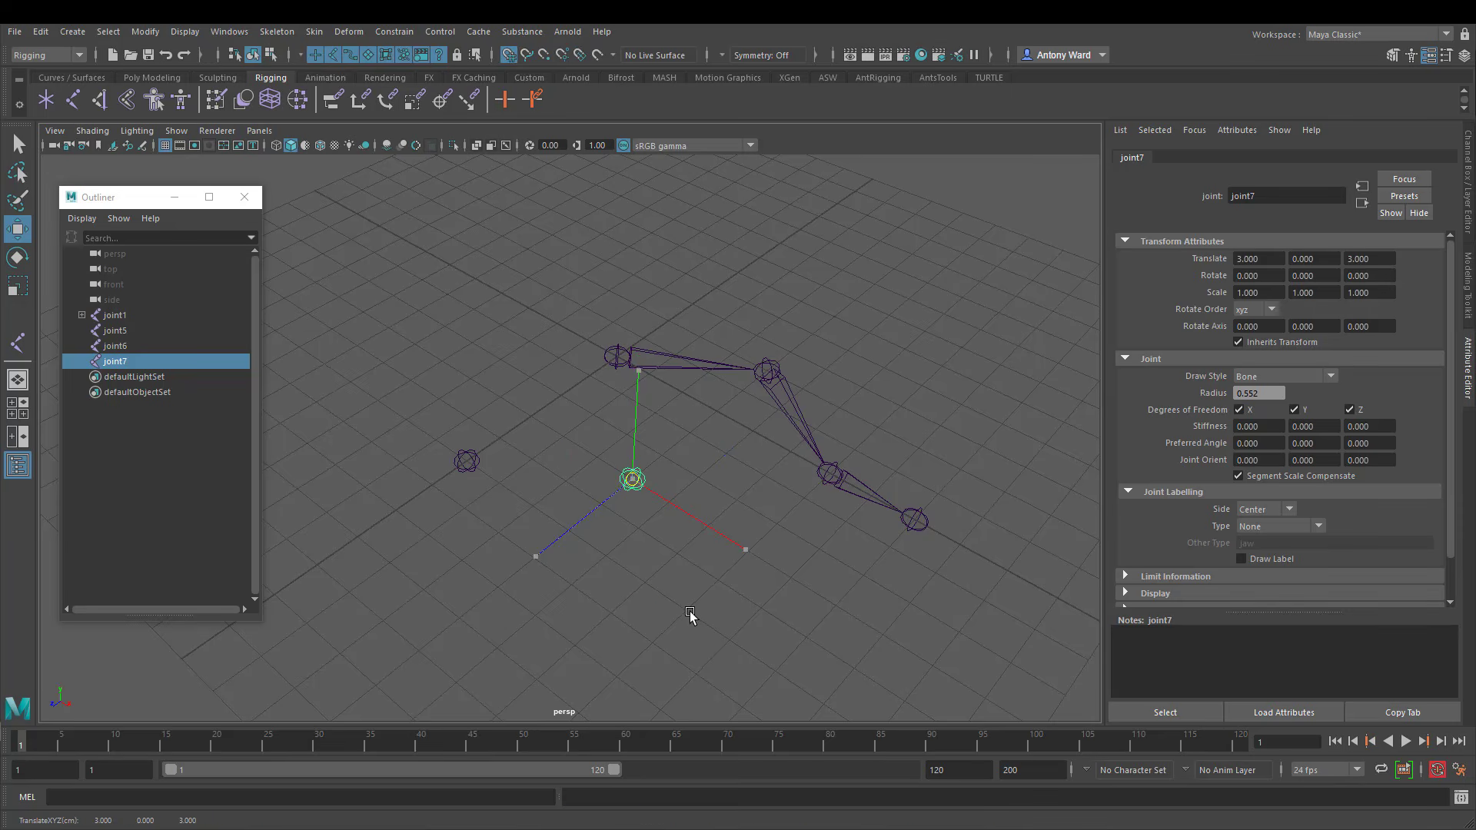
{"action": "middle_click_drag", "start_coordinate": [689, 615], "coordinate": [690, 617]}
{"action": "key", "text": "ctrl+d"}
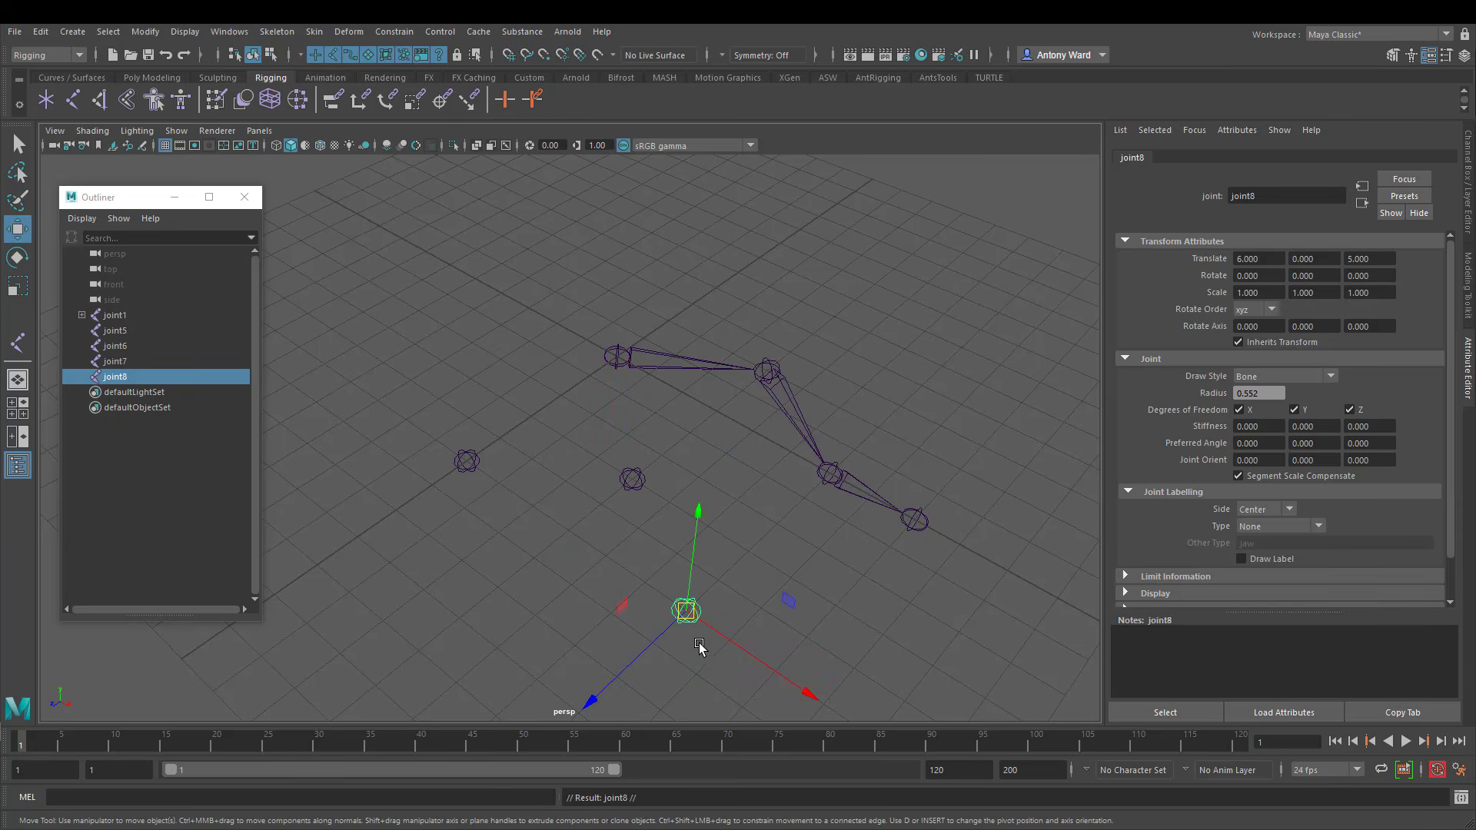
{"action": "middle_click_drag", "start_coordinate": [798, 672], "coordinate": [801, 677]}
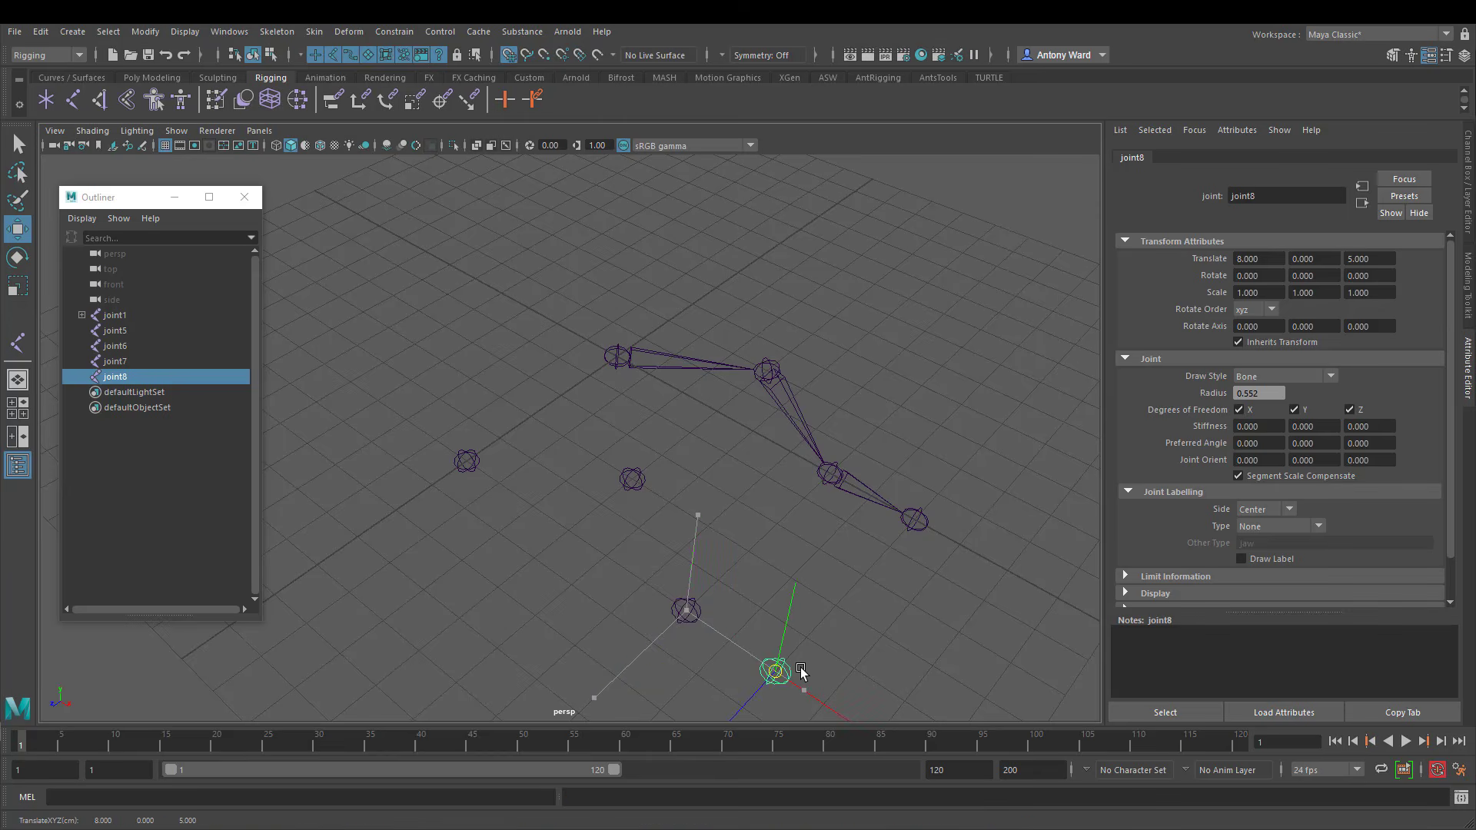
Parent the four loose joints one to another from tip to root, forming a second chain under the joint at (0, 0, 5)
{"action": "left_click", "coordinate": [686, 612], "text": "shift"}
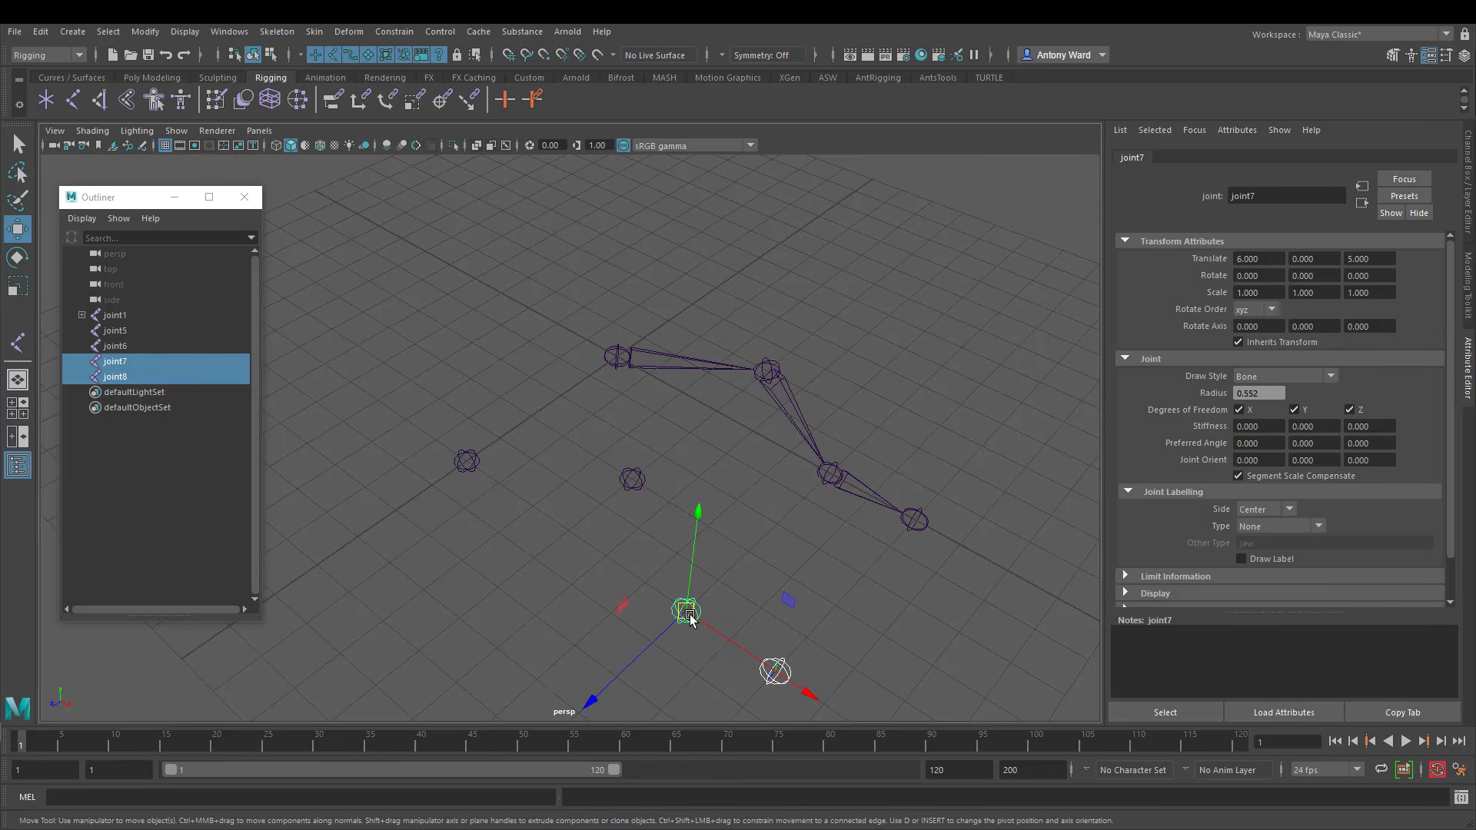
{"action": "key", "text": "p"}
{"action": "left_click", "coordinate": [686, 610]}
{"action": "left_click", "coordinate": [631, 481], "text": "shift"}
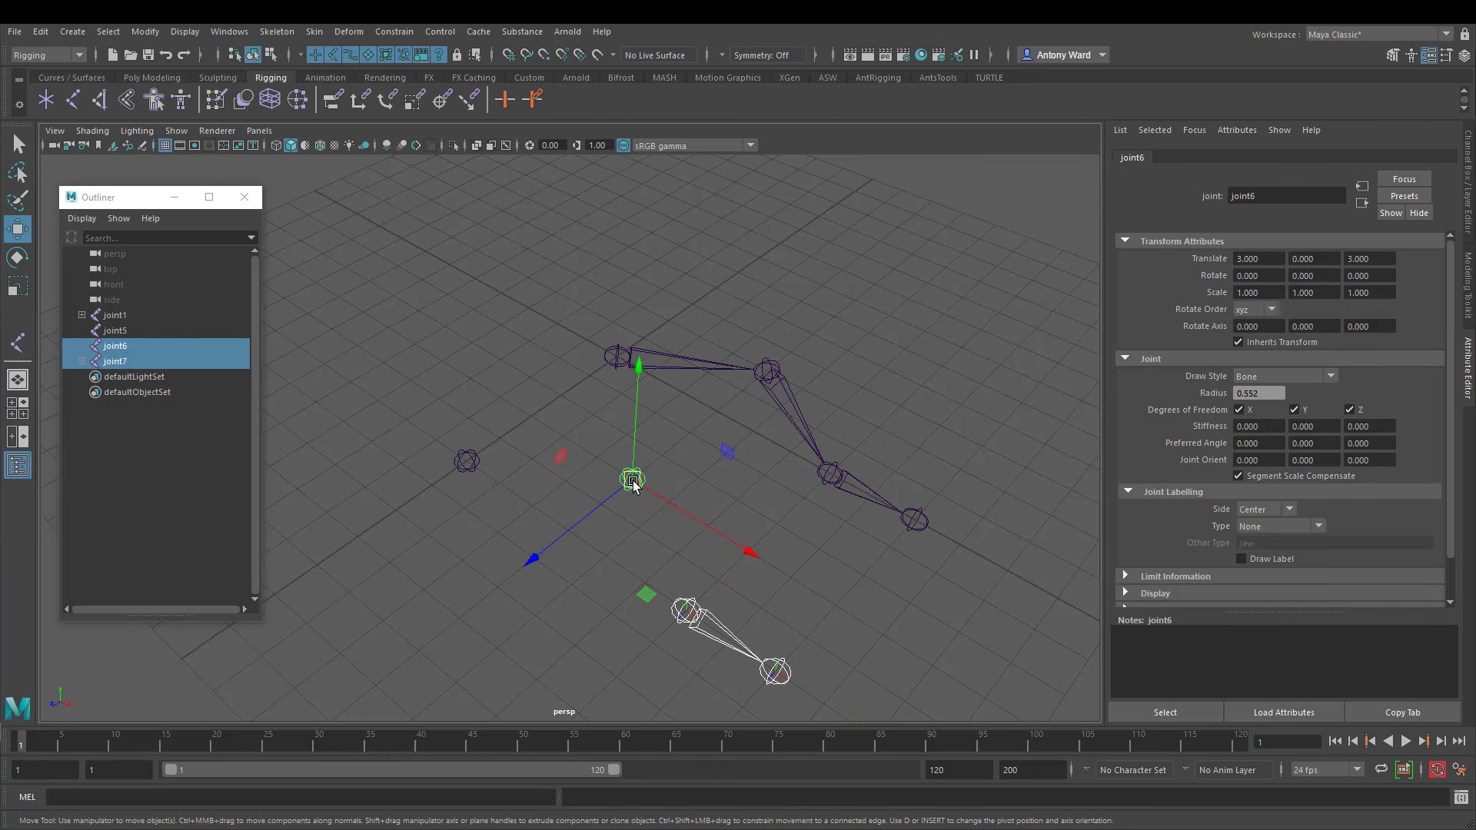
{"action": "key", "text": "p"}
{"action": "left_click", "coordinate": [632, 481]}
{"action": "left_click", "coordinate": [461, 462], "text": "shift"}
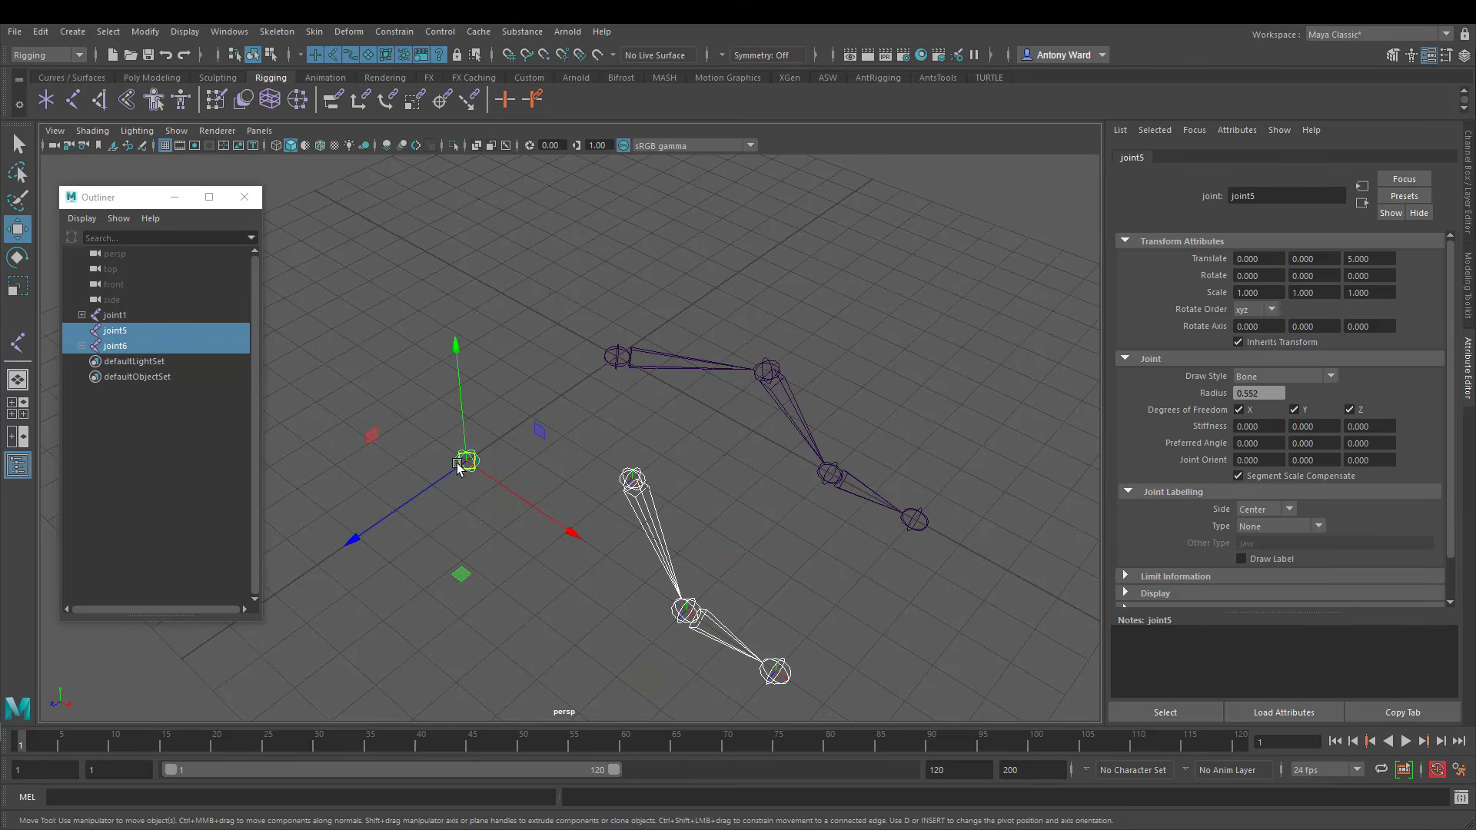
{"action": "key", "text": "p"}
Select each joint of the second chain to compare its axis orientation with the bone direction
{"action": "left_click", "coordinate": [471, 438]}
{"action": "left_click", "coordinate": [475, 459]}
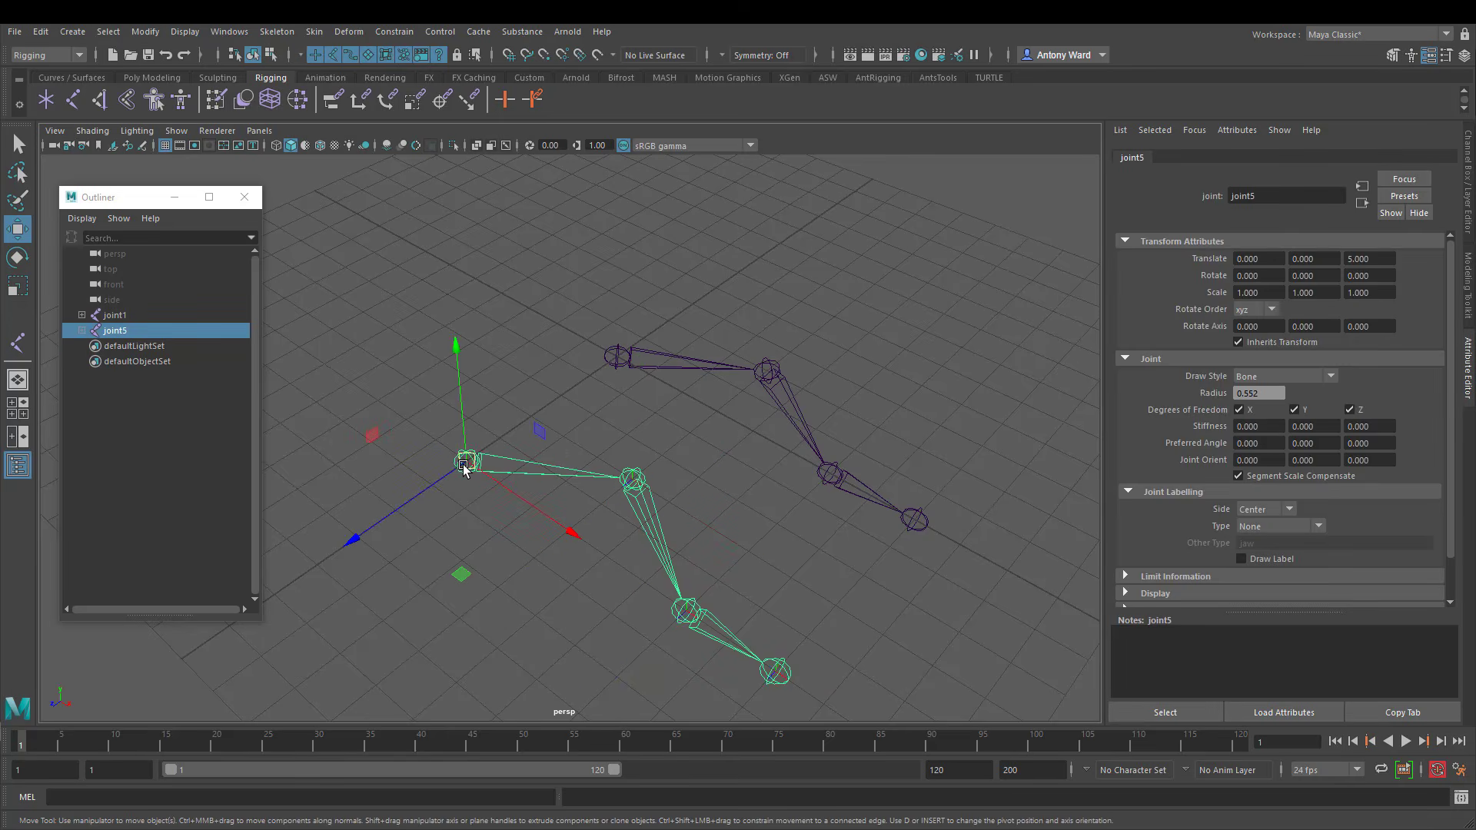
{"action": "left_click", "coordinate": [640, 480]}
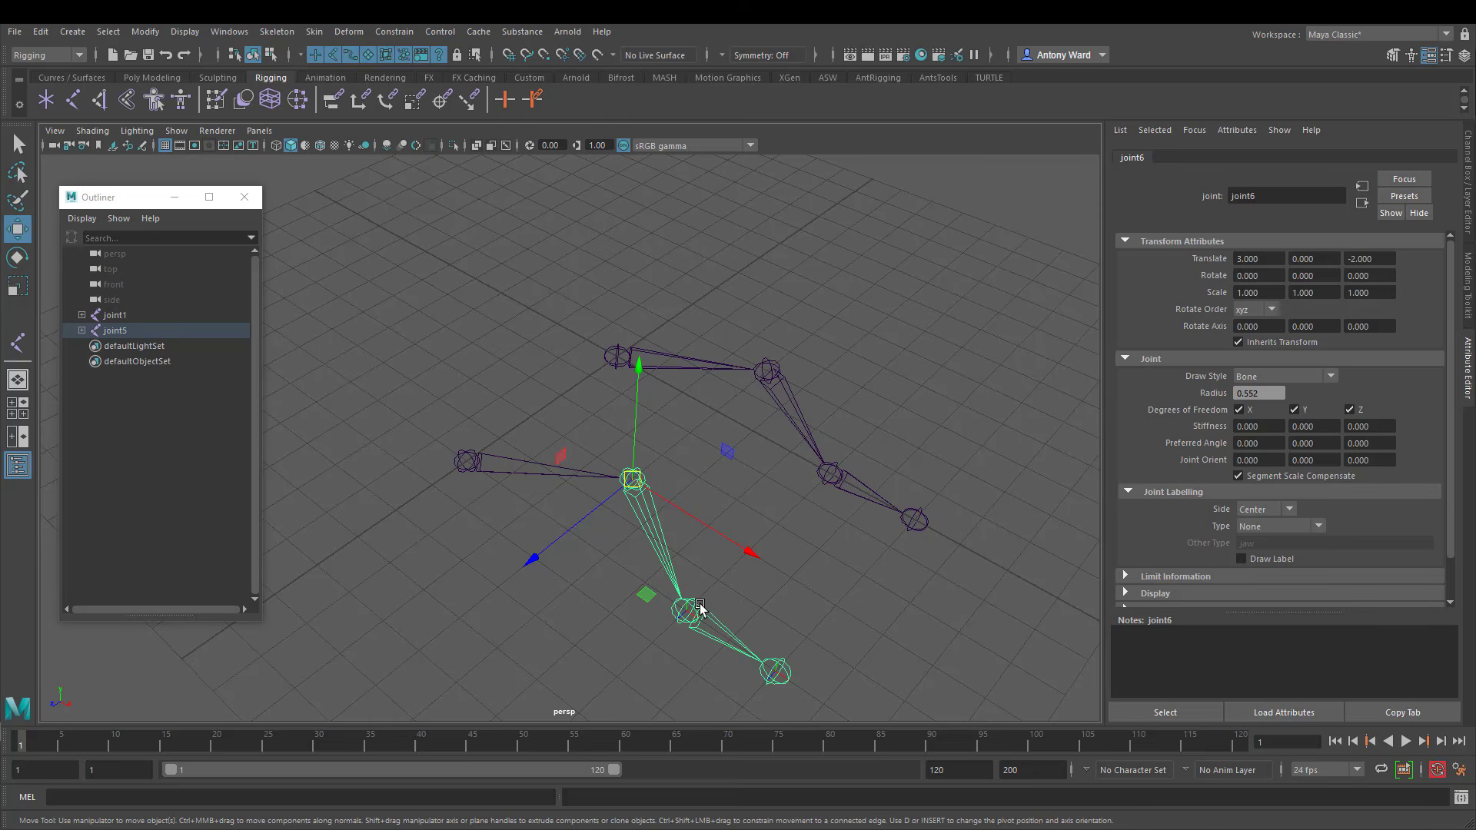
{"action": "left_click", "coordinate": [688, 611]}
{"action": "left_click", "coordinate": [638, 486]}
{"action": "left_click", "coordinate": [470, 462]}
{"action": "left_click", "coordinate": [638, 492]}
{"action": "left_click", "coordinate": [701, 615]}
{"action": "left_click", "coordinate": [782, 662]}
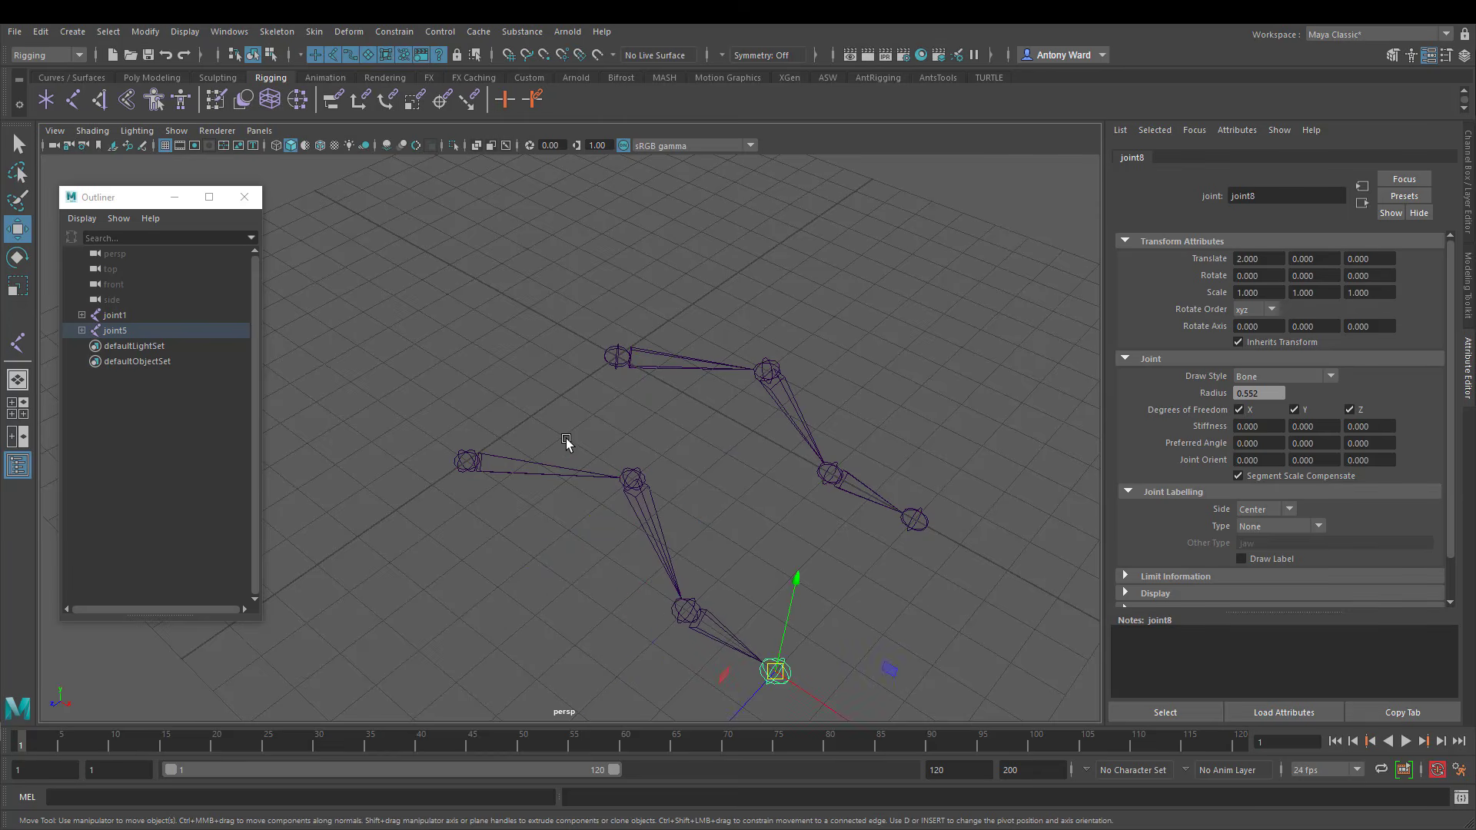
Select the first chain's root joint and set the Rotate tool's Axis Orientation to Object
{"action": "right_click_drag", "start_coordinate": [567, 440], "coordinate": [594, 413], "text": "alt"}
{"action": "left_click_drag", "start_coordinate": [628, 291], "coordinate": [626, 440]}
{"action": "key", "text": "e"}
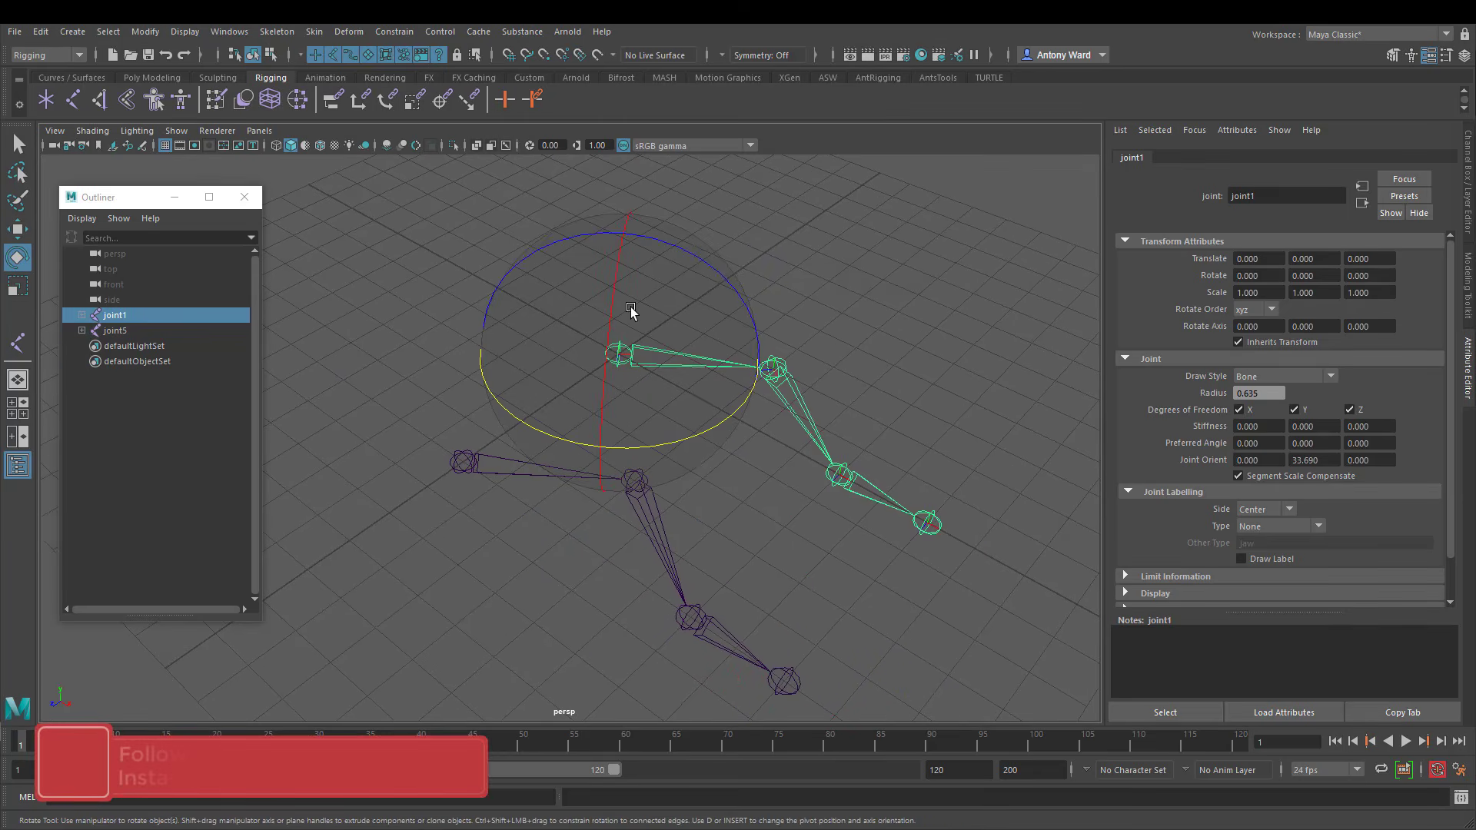
{"action": "double_click", "coordinate": [17, 257]}
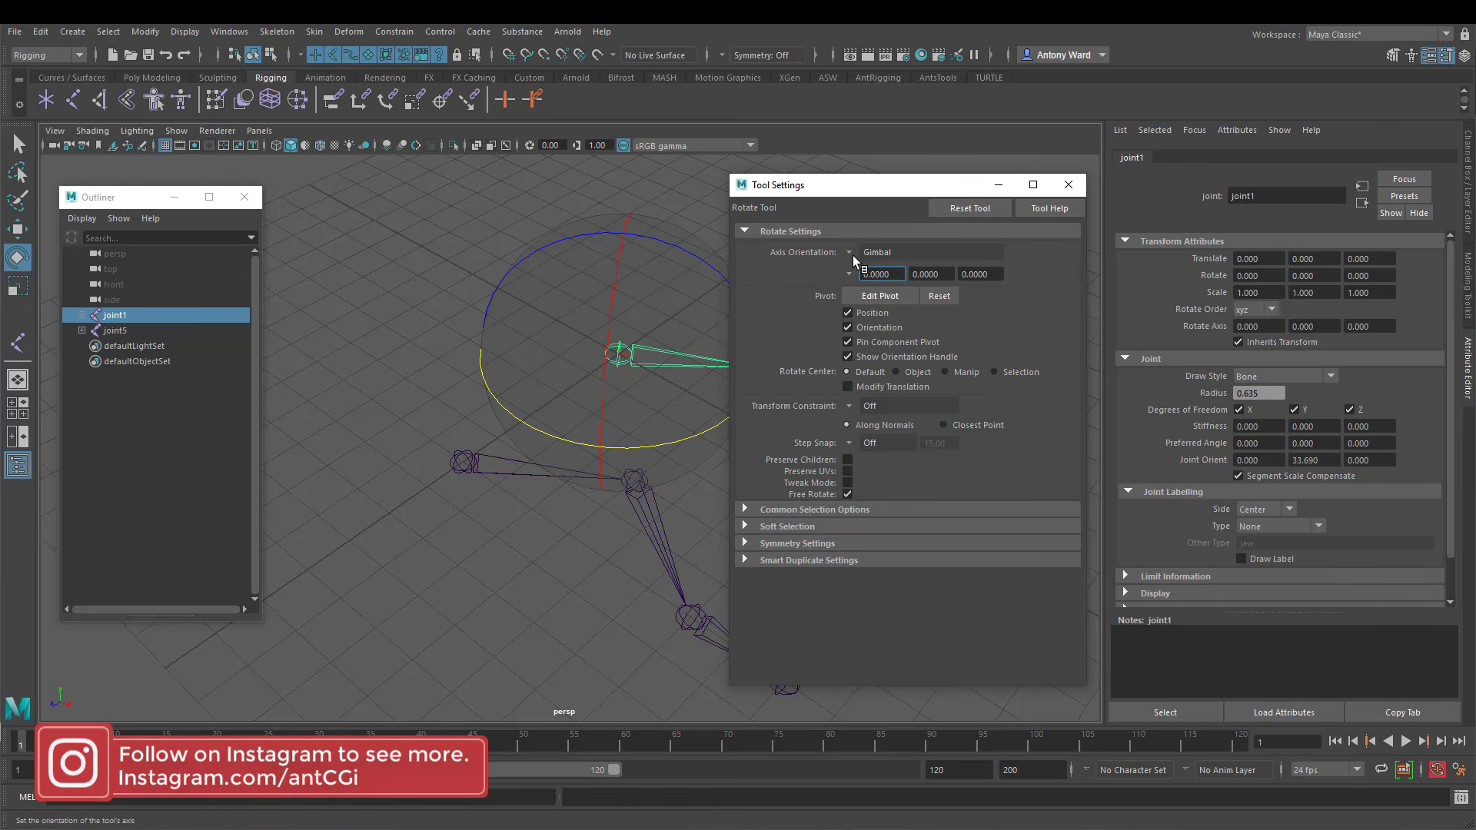
{"action": "left_click", "coordinate": [850, 252]}
{"action": "left_click", "coordinate": [877, 275]}
{"action": "left_click", "coordinate": [1069, 184]}
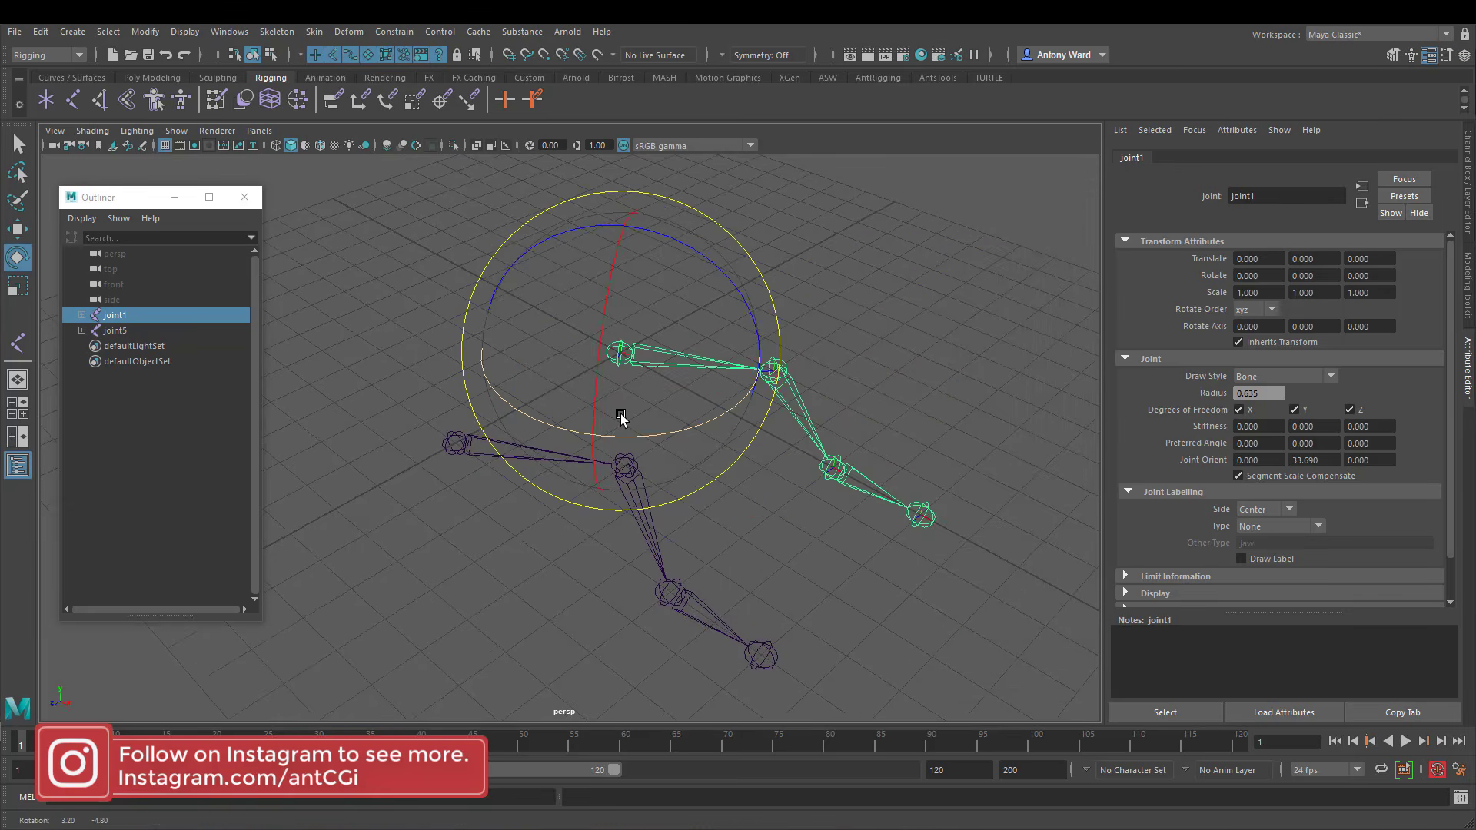
Rotate the first chain's root joint about 28 degrees in X and clear the selection
{"action": "left_click_drag", "start_coordinate": [605, 300], "coordinate": [605, 377]}
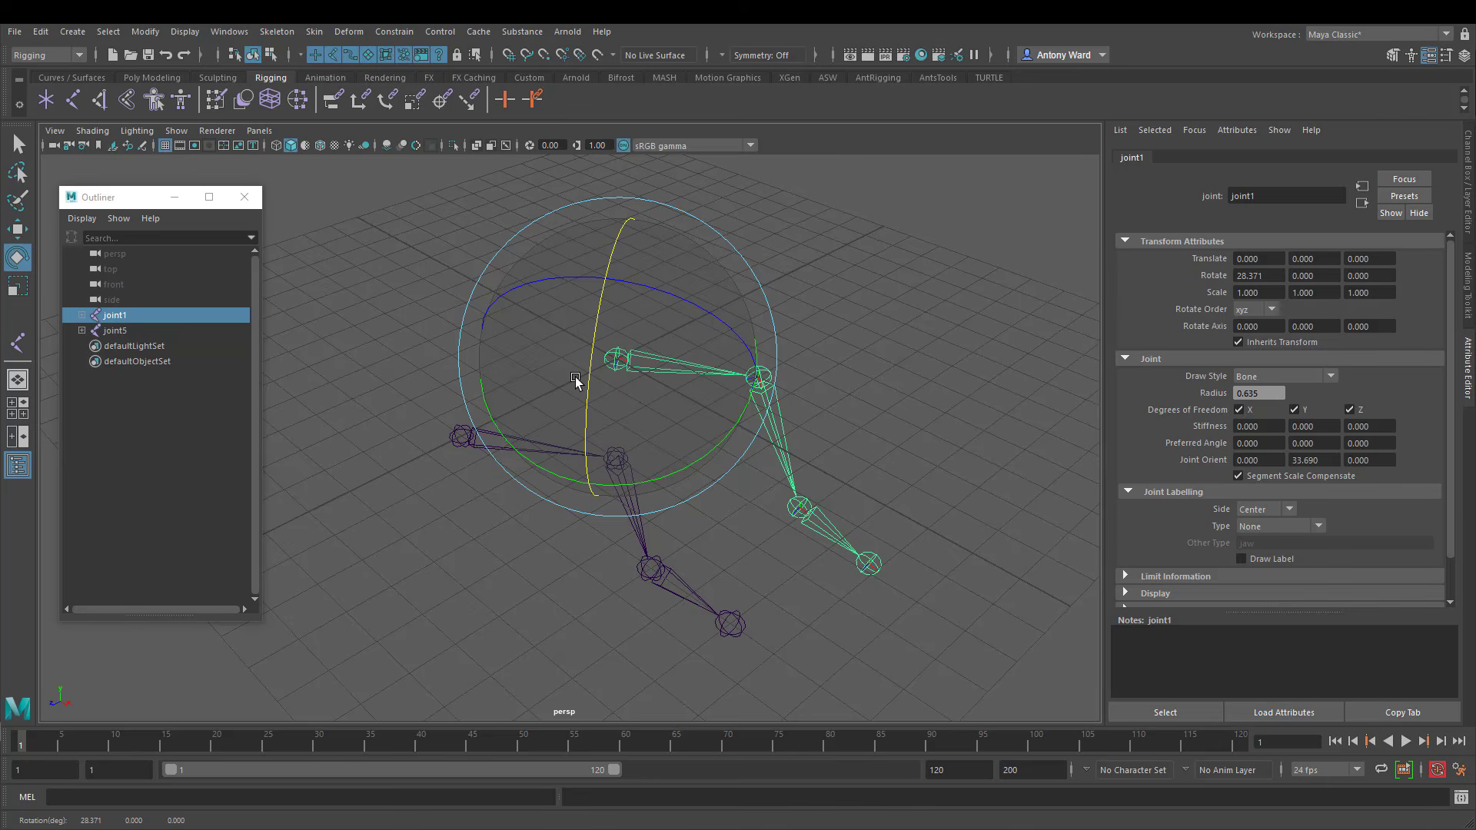
{"action": "left_click_drag", "start_coordinate": [575, 377], "coordinate": [600, 327]}
{"action": "left_click", "coordinate": [422, 546]}
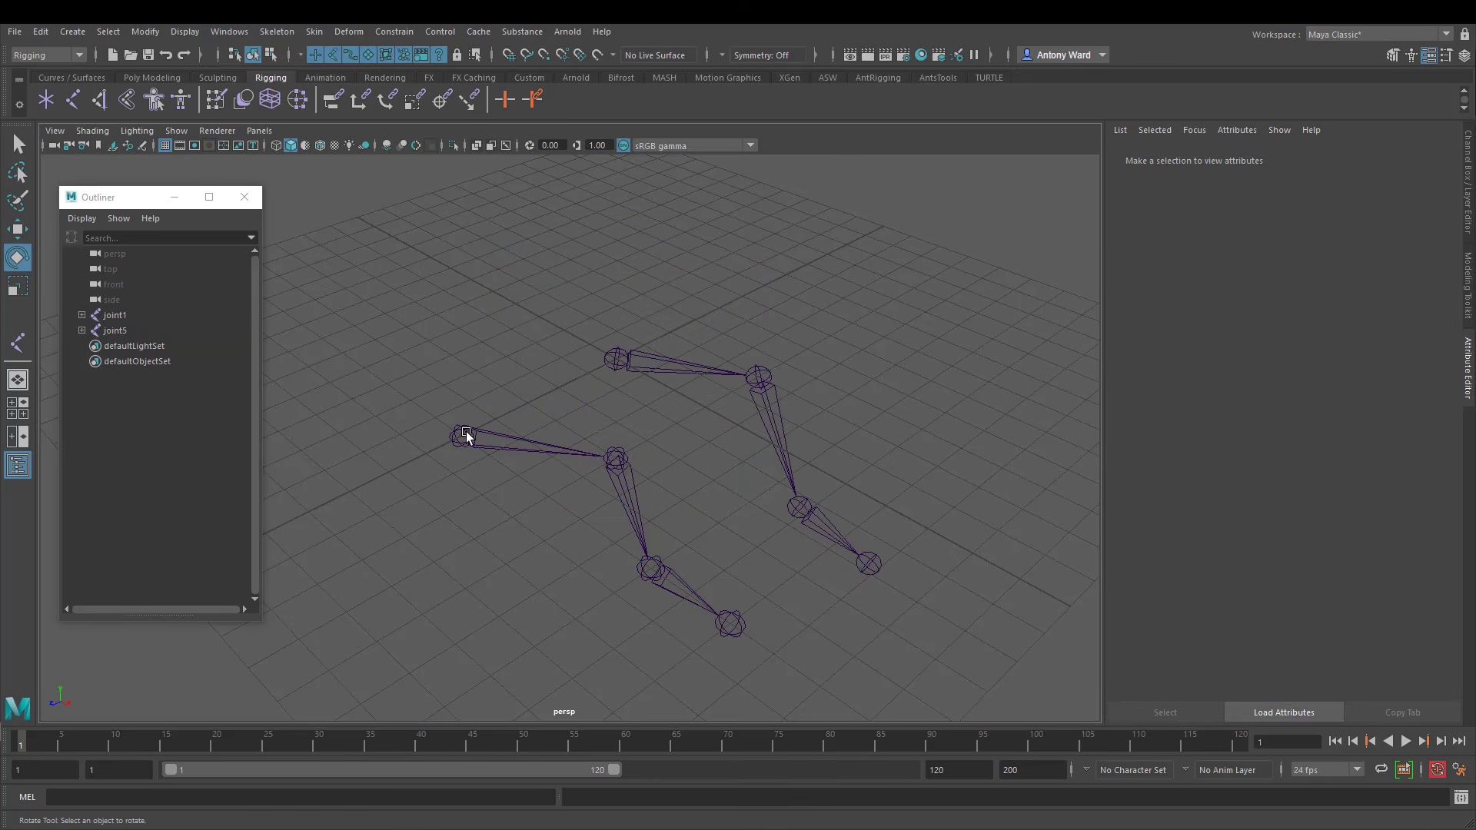
Try rotating the second chain's root joint for comparison, and undo the rotation
{"action": "left_click", "coordinate": [465, 436]}
{"action": "left_click_drag", "start_coordinate": [408, 353], "coordinate": [419, 431]}
{"action": "key", "text": "ctrl+z"}
Slide the third joint of each chain along its Z axis, to Translate Z about 1.04 on the second chain and -0.98 on the first
{"action": "left_click_drag", "start_coordinate": [598, 516], "coordinate": [626, 494], "text": "alt"}
{"action": "key", "text": "w"}
{"action": "left_click", "coordinate": [575, 578]}
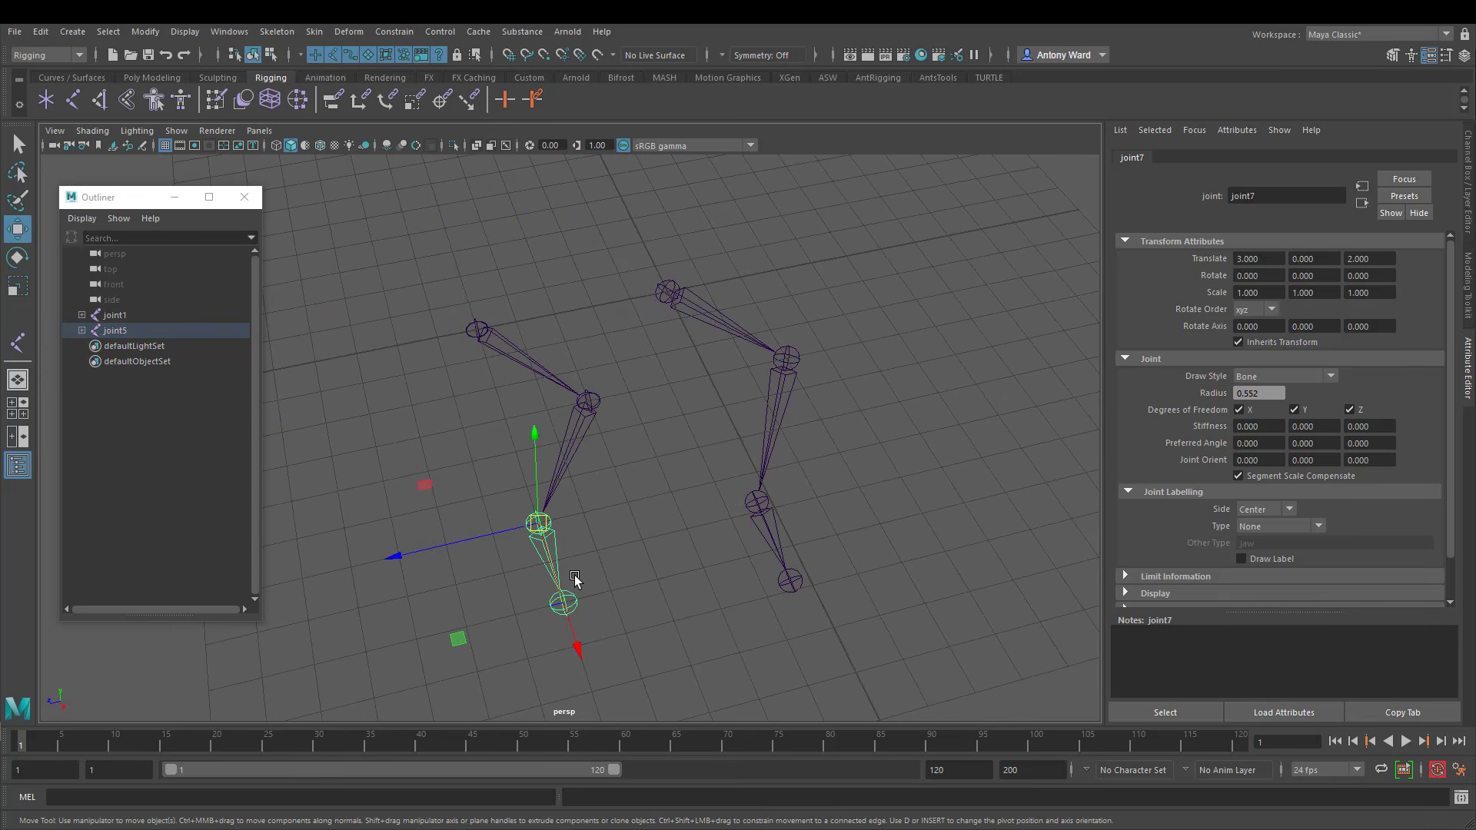
{"action": "left_click_drag", "start_coordinate": [533, 529], "coordinate": [815, 507]}
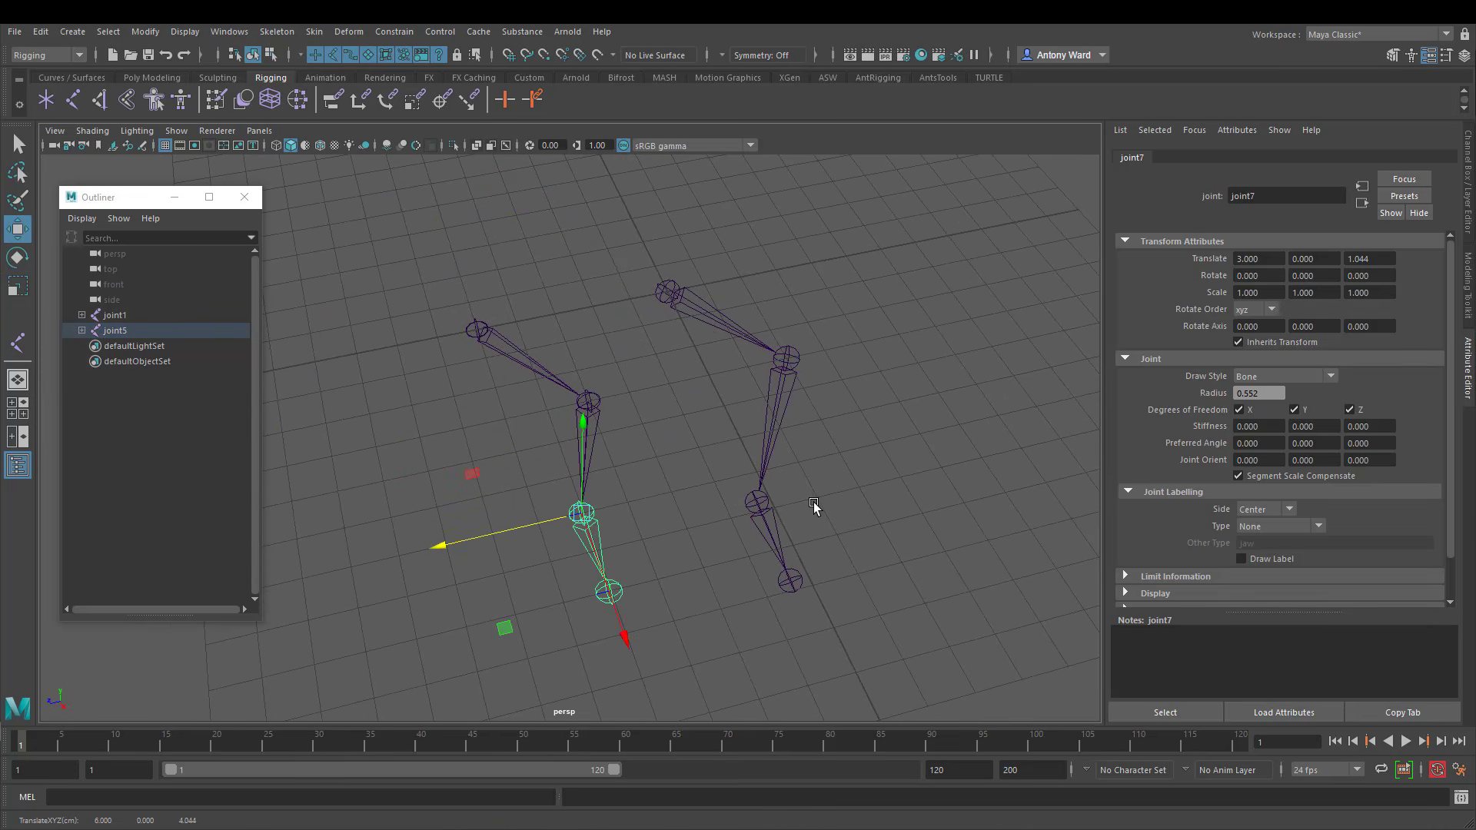
{"action": "left_click", "coordinate": [758, 501]}
{"action": "left_click_drag", "start_coordinate": [726, 516], "coordinate": [775, 517]}
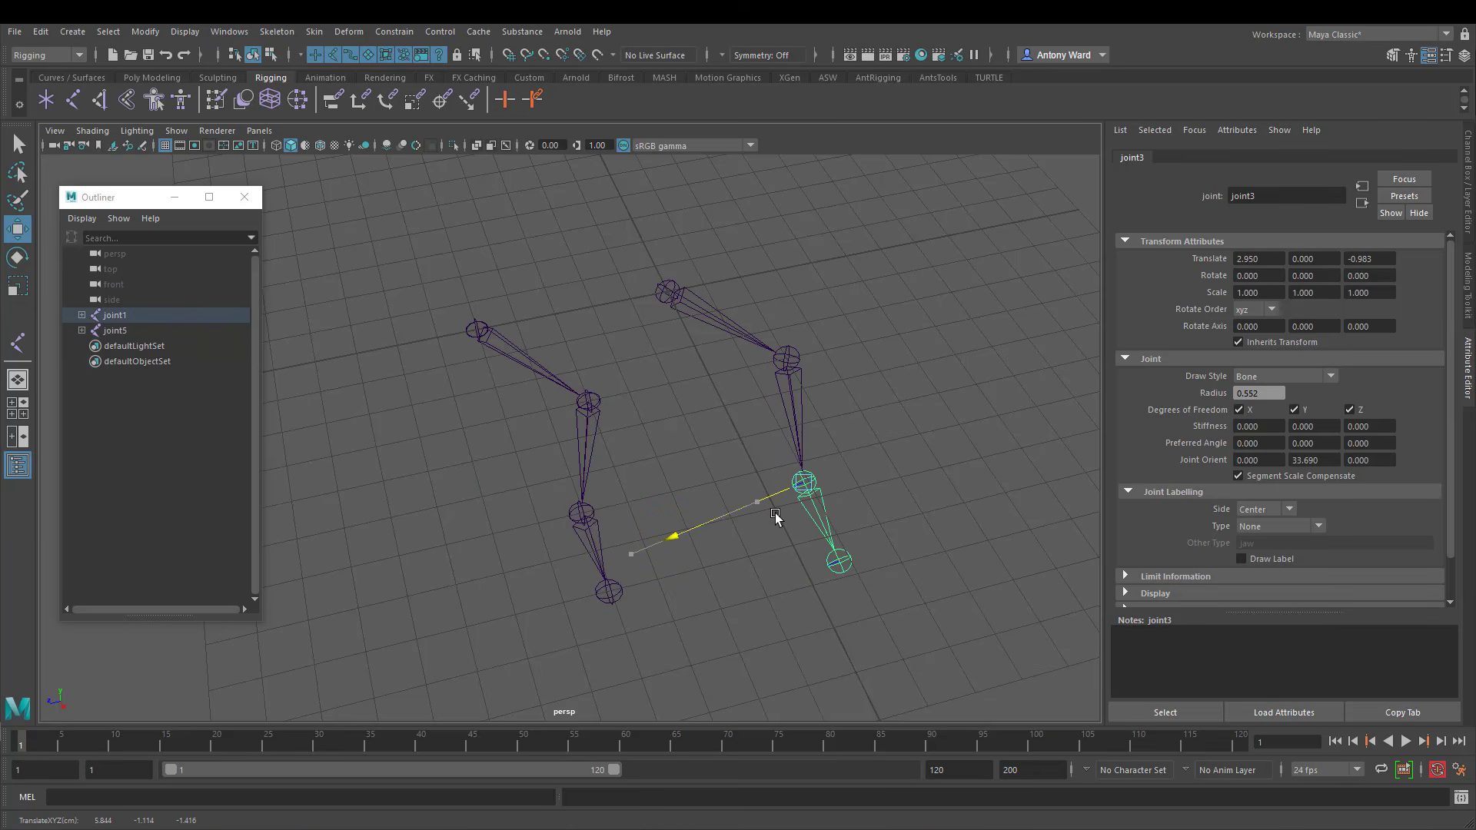
Try rotating the second chain's root joint about 22 degrees in X, and undo the rotation
{"action": "left_click_drag", "start_coordinate": [482, 356], "coordinate": [511, 392], "text": "alt"}
{"action": "left_click_drag", "start_coordinate": [501, 376], "coordinate": [488, 438]}
{"action": "key", "text": "e"}
{"action": "left_click_drag", "start_coordinate": [415, 315], "coordinate": [437, 393]}
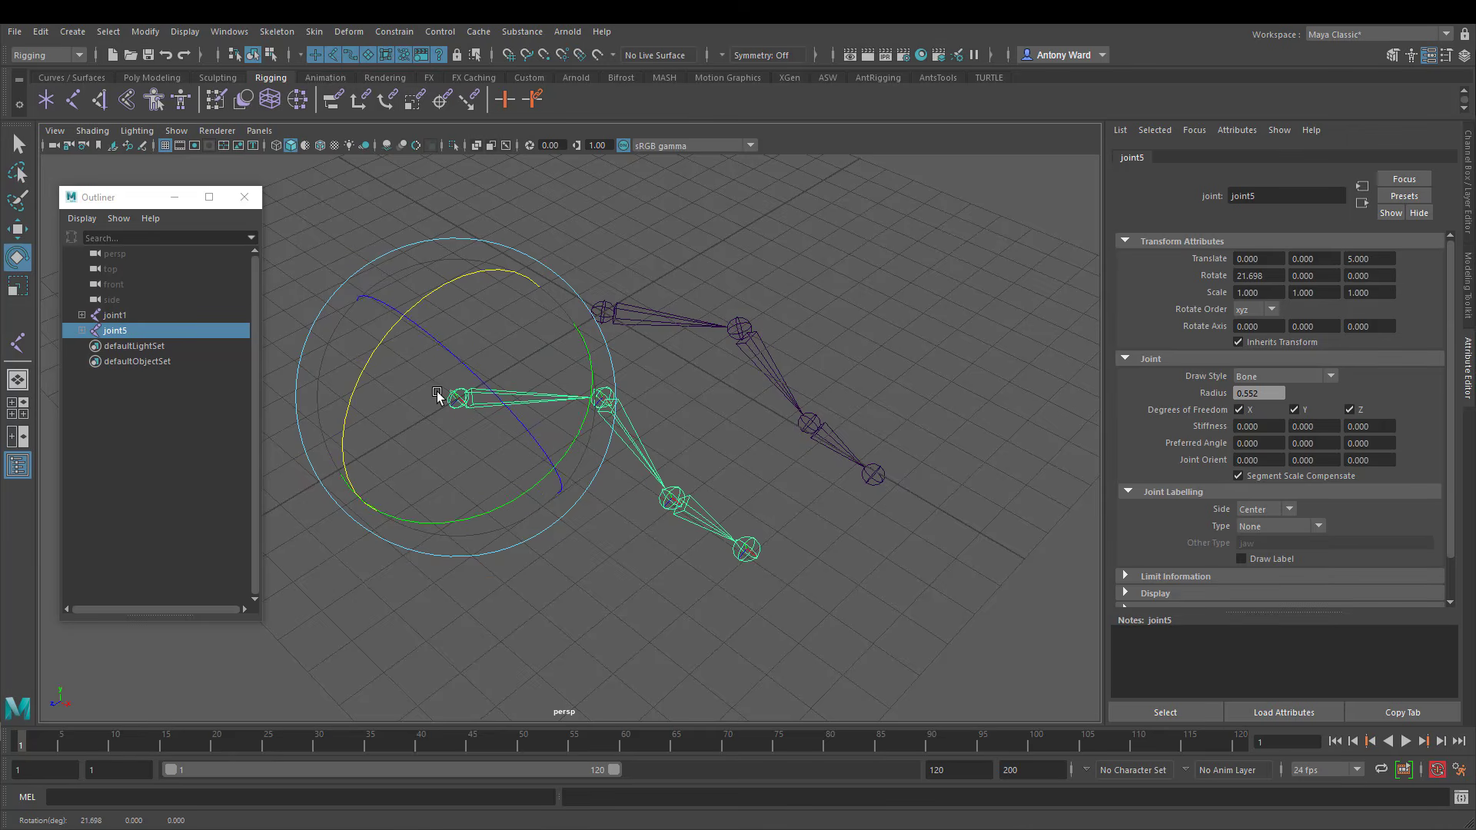
{"action": "key", "text": "ctrl+z"}
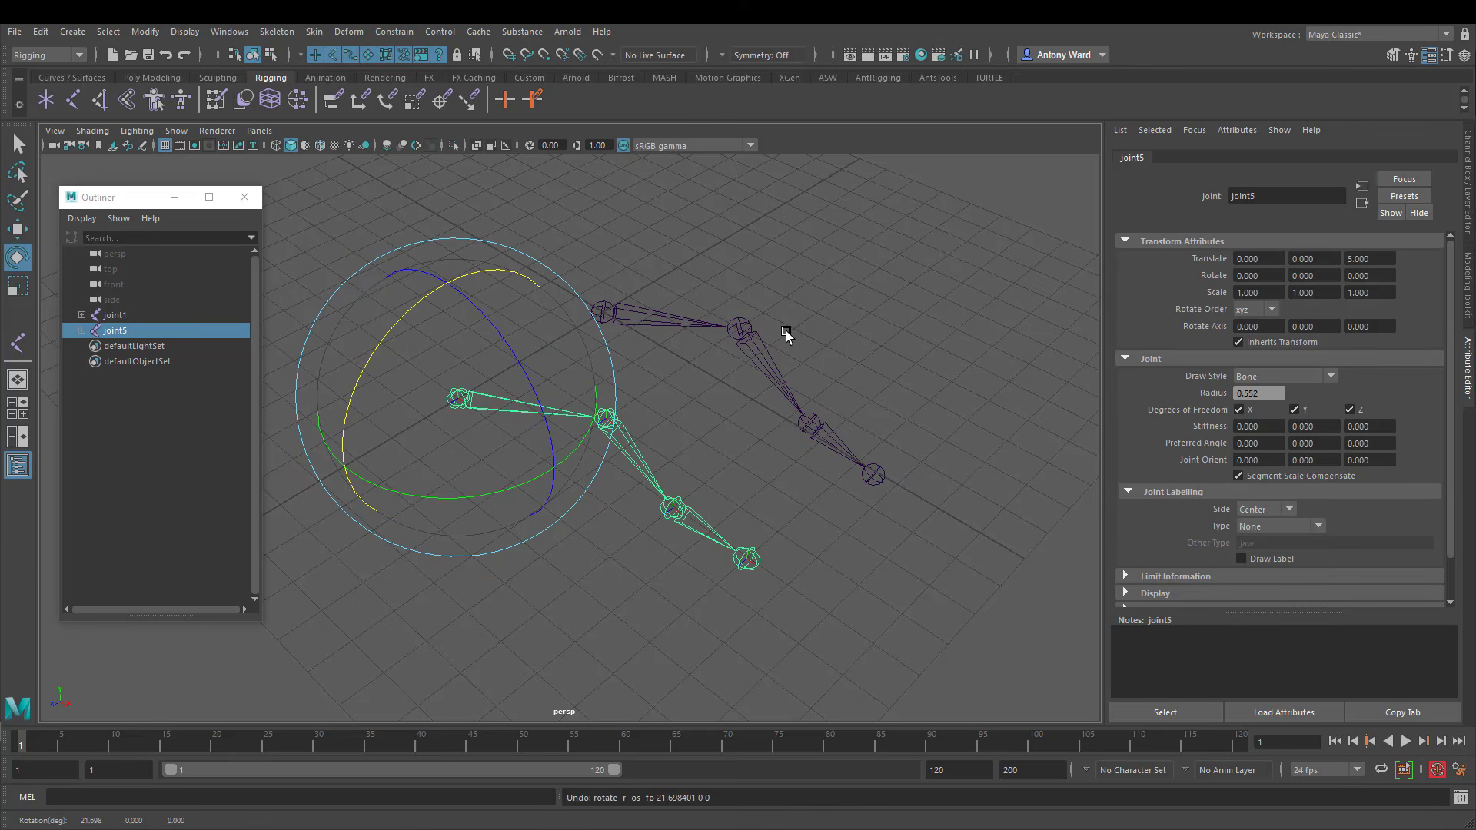
Test an X rotation on the first chain's root joint, undo it, and reset the joint's Rotate X to 0
{"action": "left_click_drag", "start_coordinate": [678, 298], "coordinate": [654, 362]}
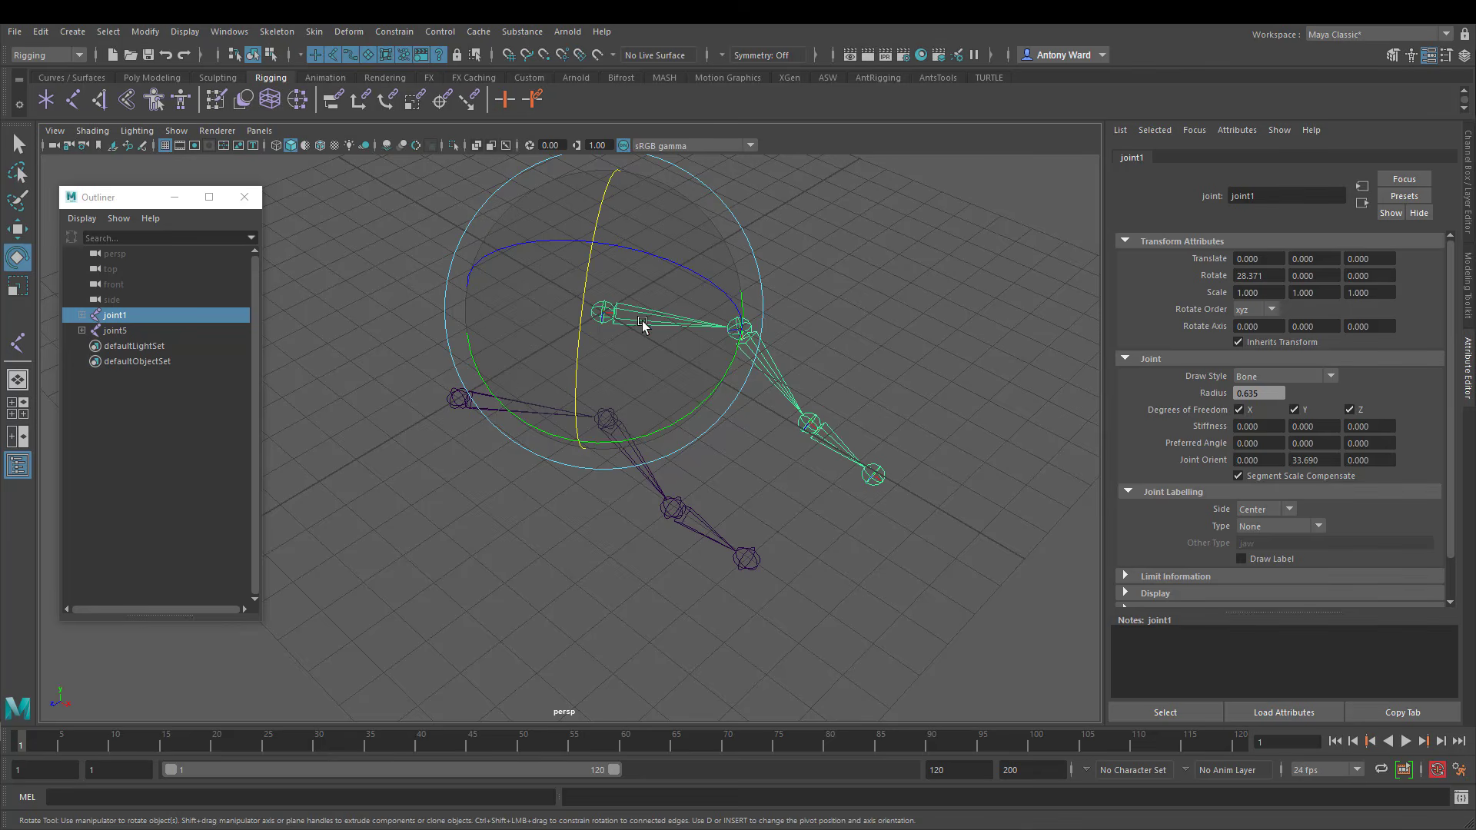
{"action": "left_click_drag", "start_coordinate": [582, 355], "coordinate": [892, 402]}
{"action": "key", "text": "ctrl+z"}
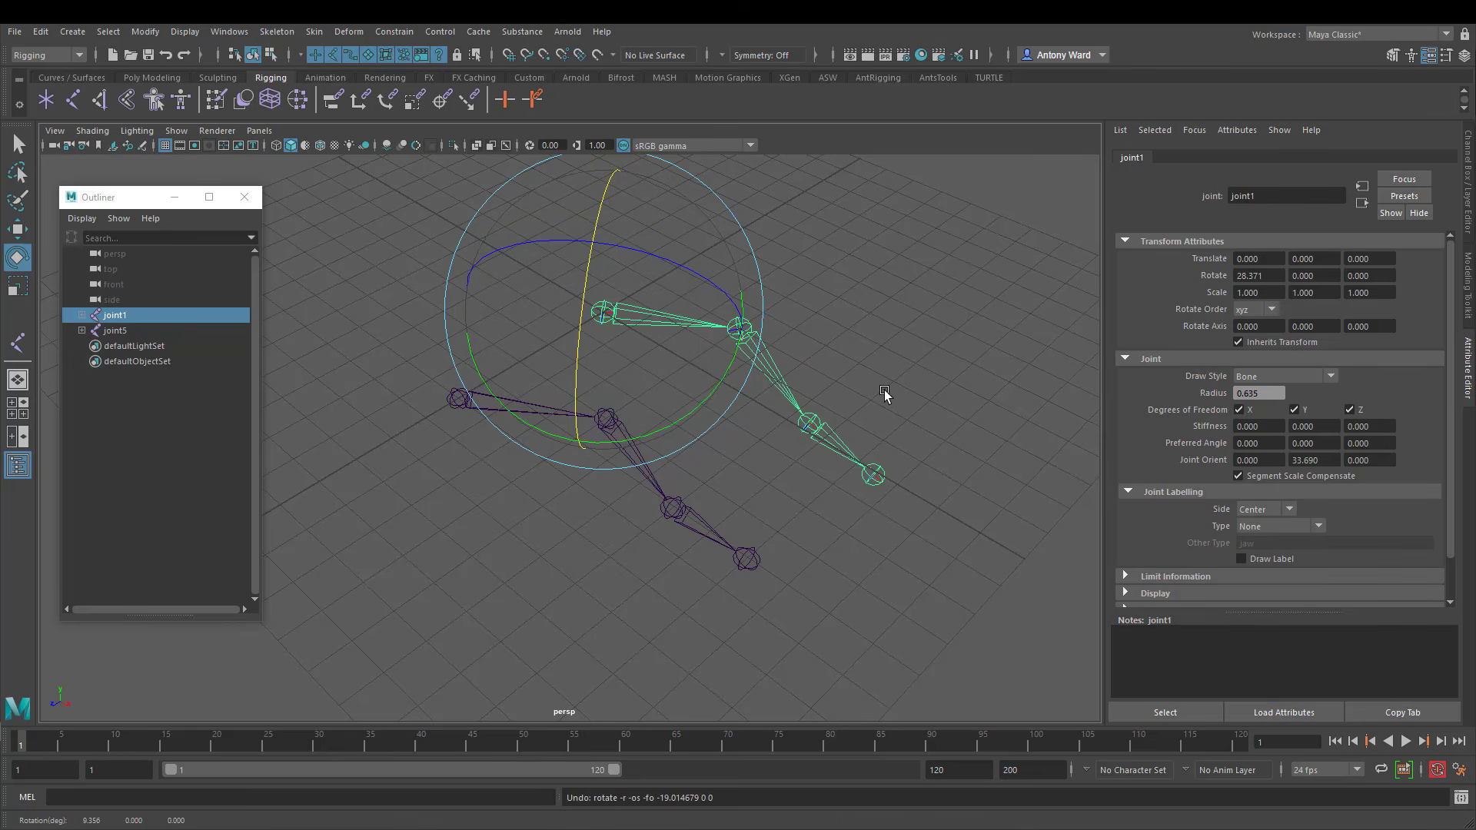
{"action": "left_click", "coordinate": [1261, 275]}
{"action": "type", "text": "0"}
{"action": "key", "text": "Return"}
Move the first chain's third joint along Z to Translate X about 2.614 and Z -1.488, and clear the selection
{"action": "scroll", "coordinate": [707, 444], "scroll_direction": "up", "scroll_amount": 2}
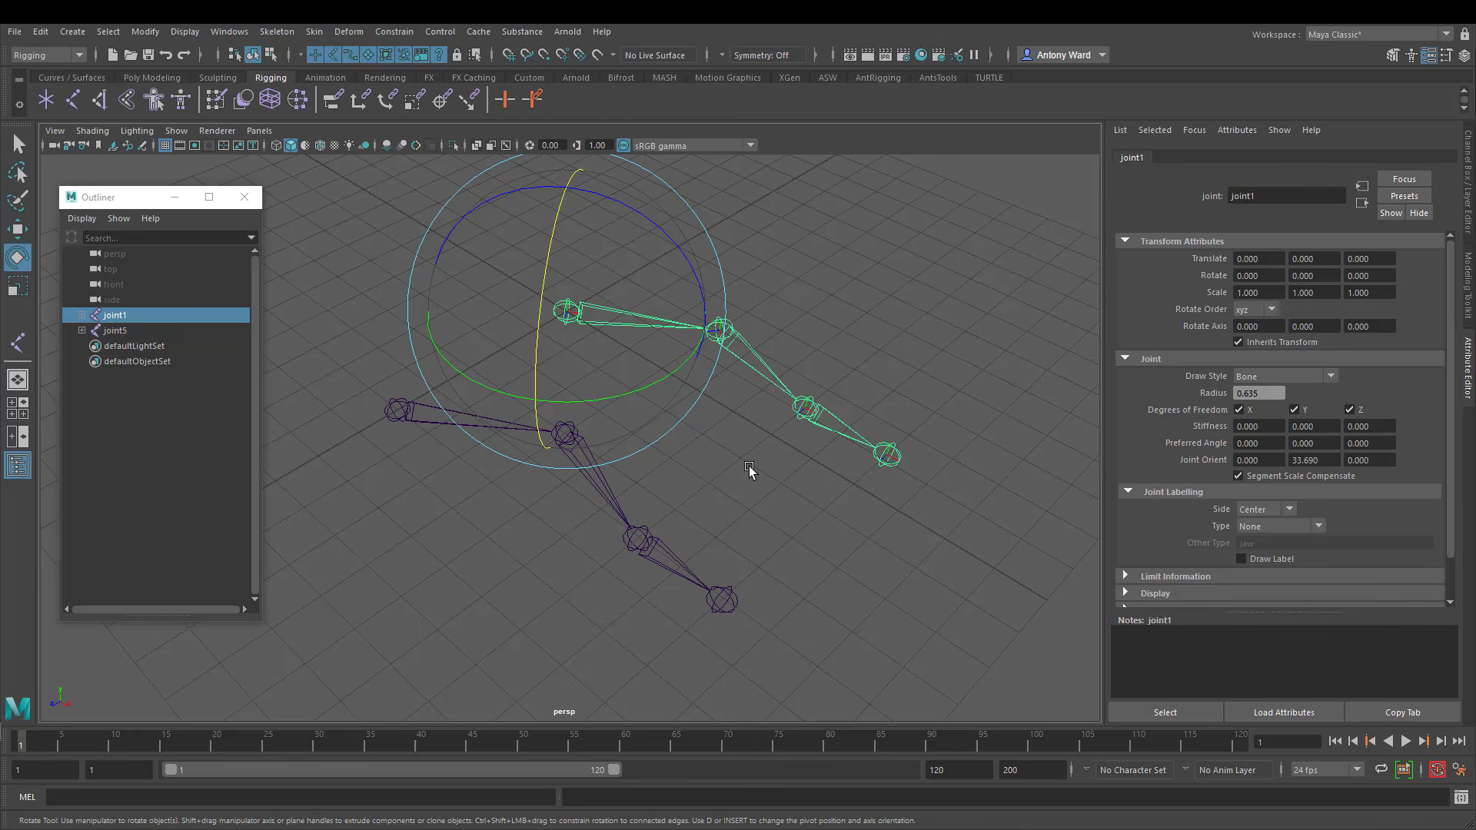
{"action": "left_click_drag", "start_coordinate": [749, 466], "coordinate": [703, 471], "text": "alt"}
{"action": "left_click", "coordinate": [800, 438]}
{"action": "key", "text": "w"}
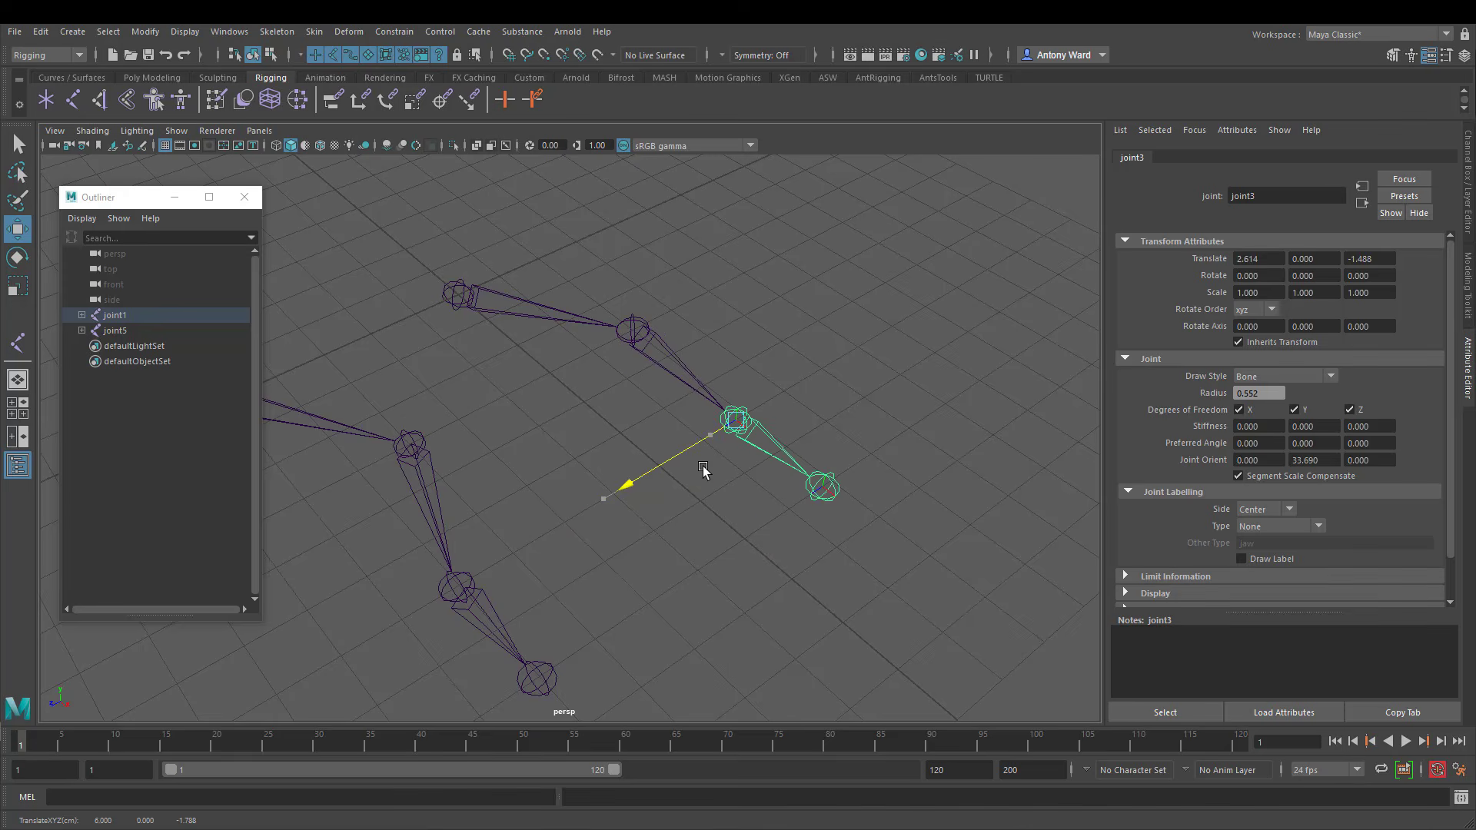
{"action": "left_click", "coordinate": [567, 428]}
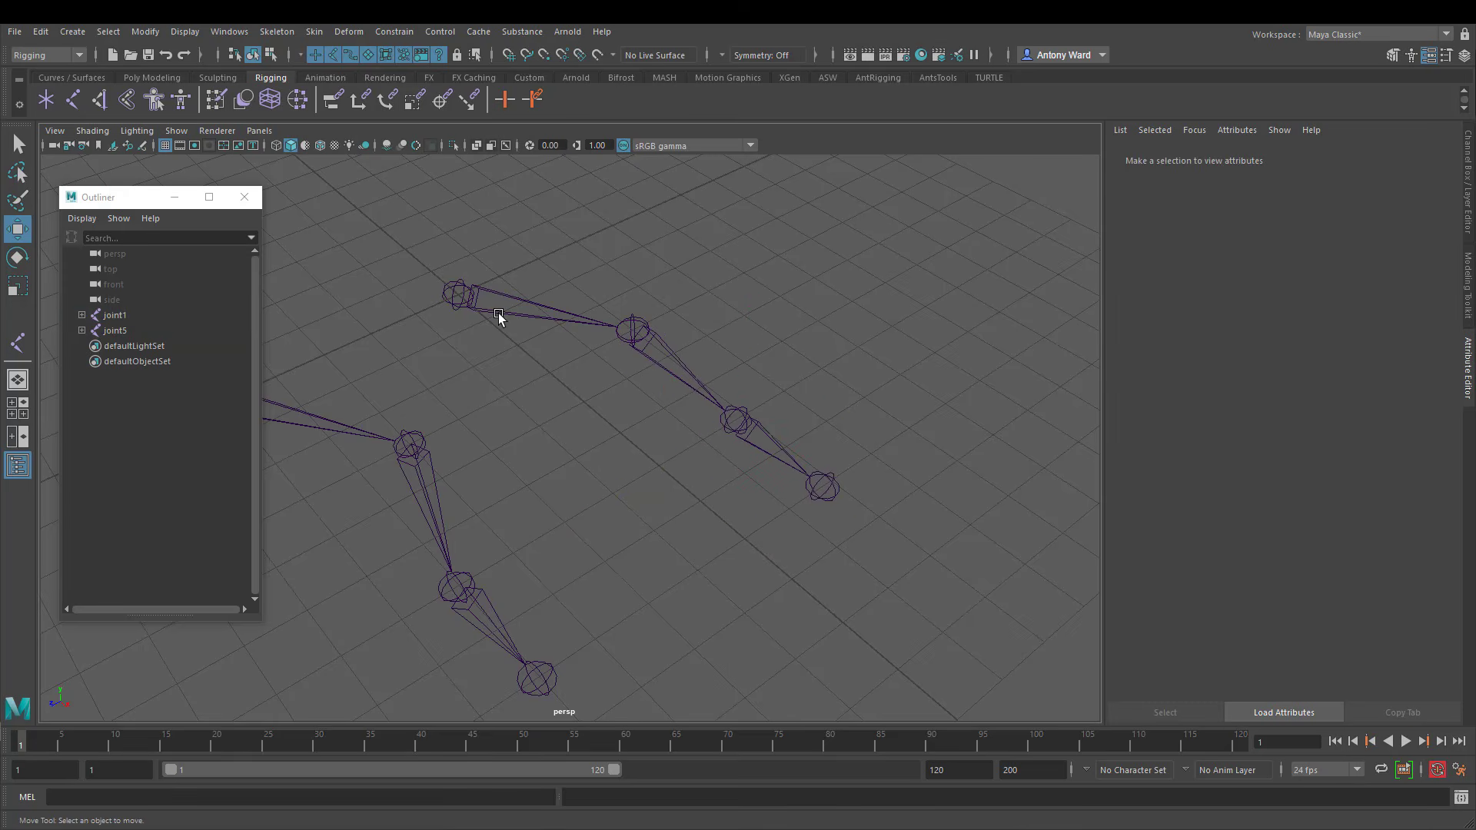
Select the first chain's second joint and examine its axis orientation against the bone direction, clearing the selection when done
{"action": "left_click_drag", "start_coordinate": [678, 320], "coordinate": [643, 428]}
{"action": "key", "text": "e"}
{"action": "key", "text": "w"}
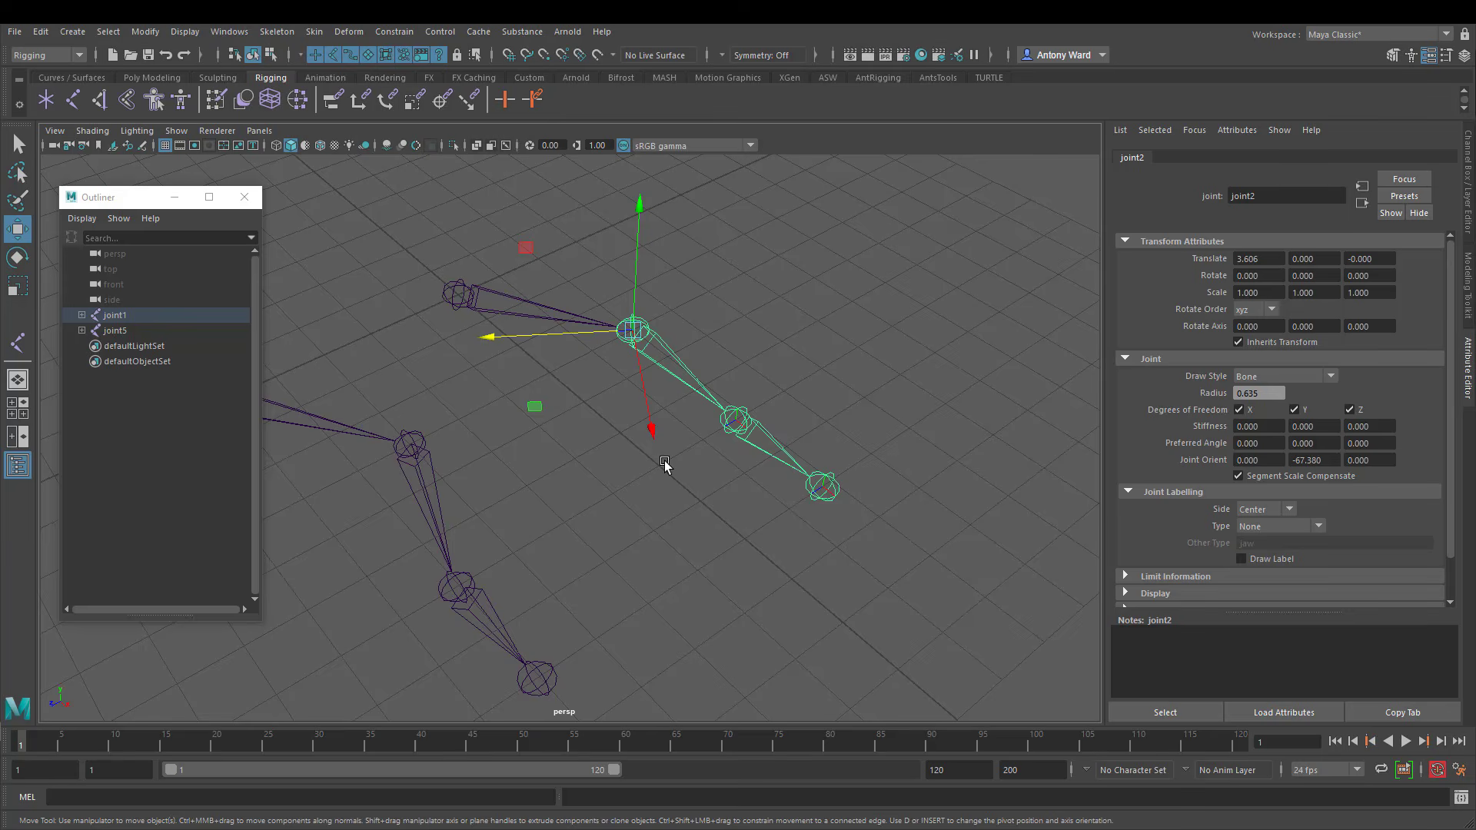
{"action": "left_click_drag", "start_coordinate": [664, 465], "coordinate": [730, 437], "text": "alt"}
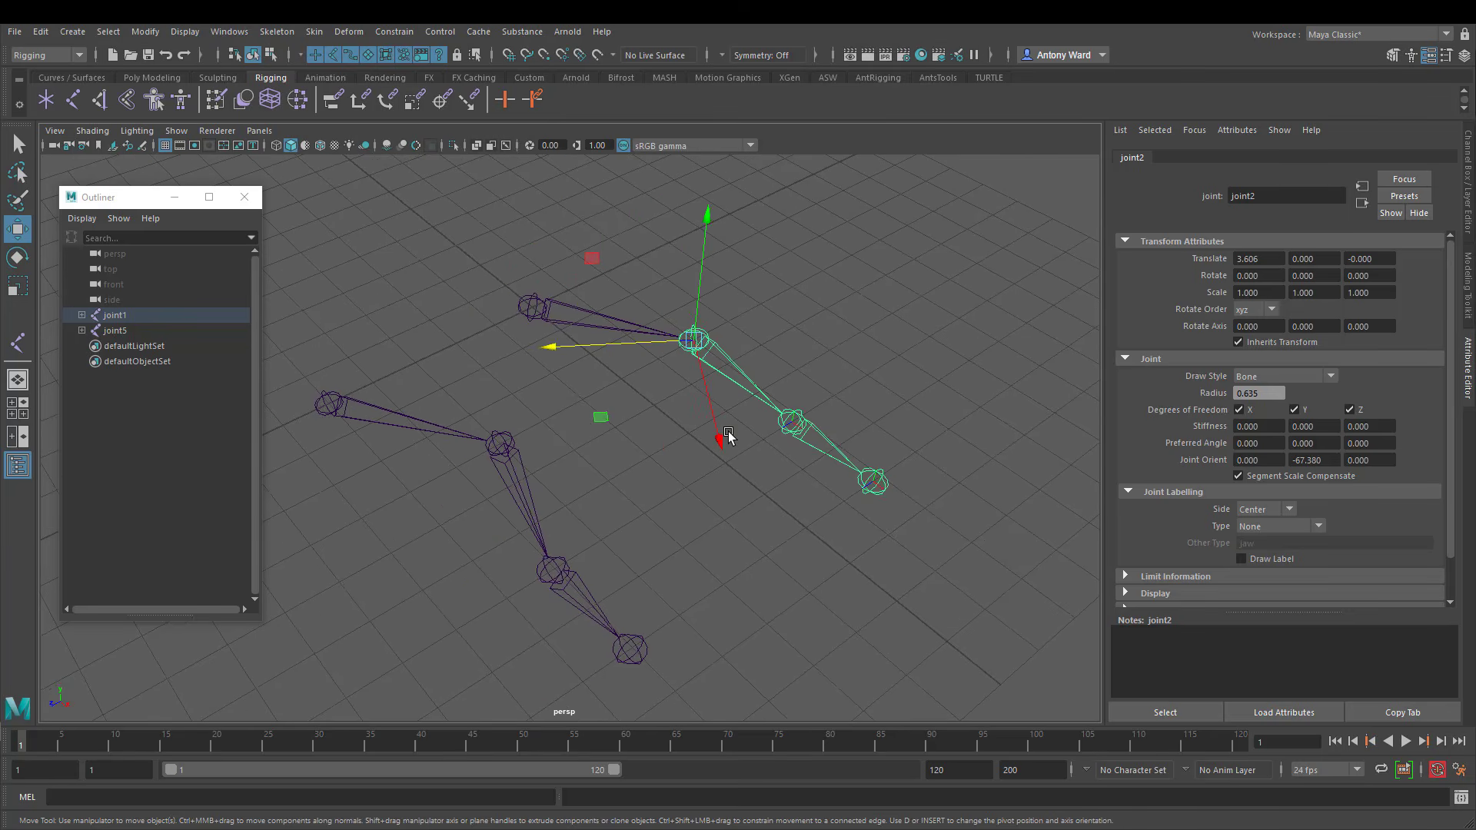
{"action": "left_click_drag", "start_coordinate": [621, 475], "coordinate": [727, 459], "text": "alt"}
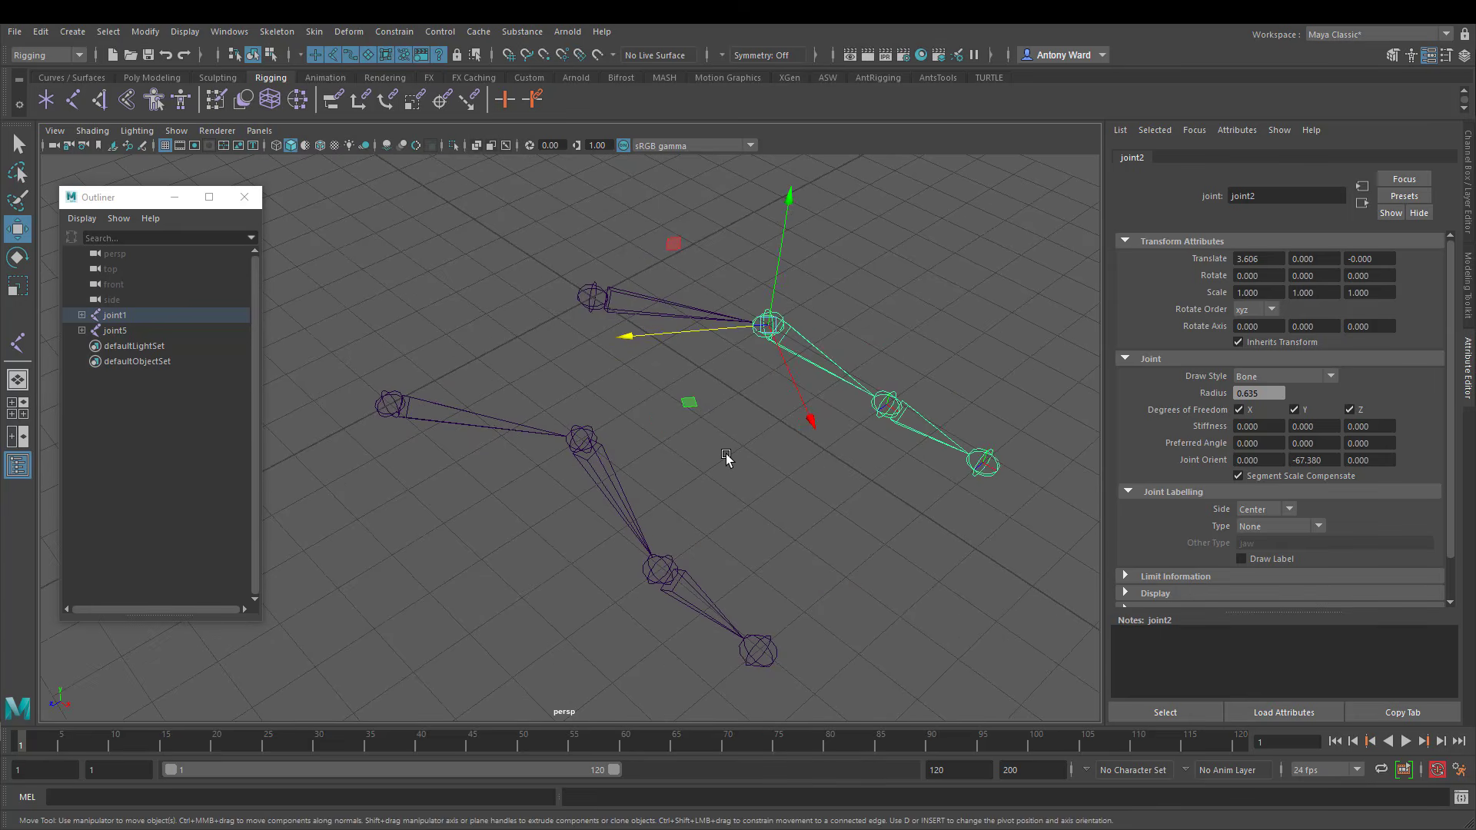
{"action": "left_click", "coordinate": [574, 223]}
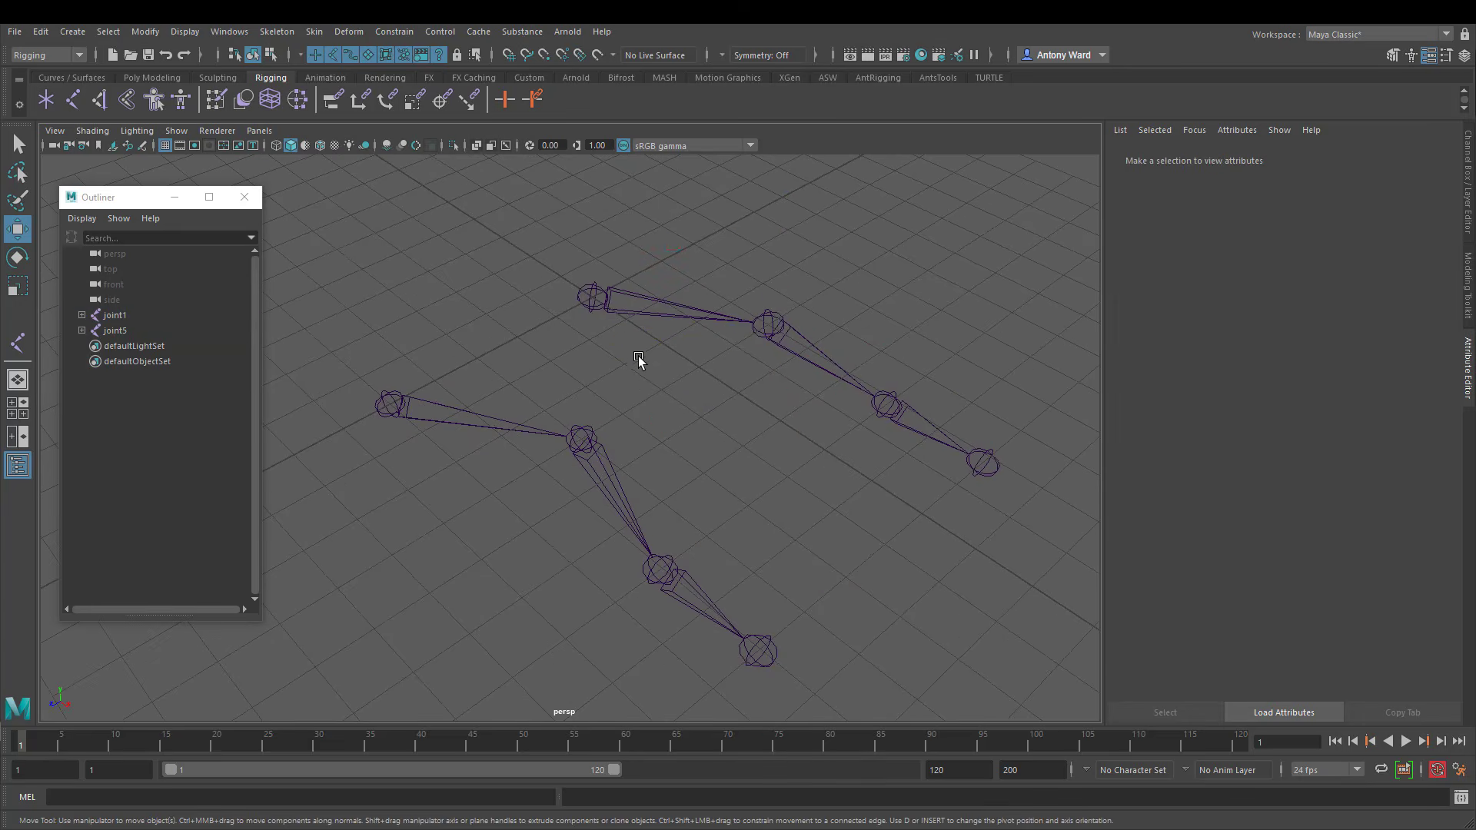
Display the local rotation axes on all four joints of both chains, and clear the selection
{"action": "left_click", "coordinate": [609, 302]}
{"action": "left_click", "coordinate": [776, 328], "text": "shift"}
{"action": "left_click", "coordinate": [895, 403], "text": "shift"}
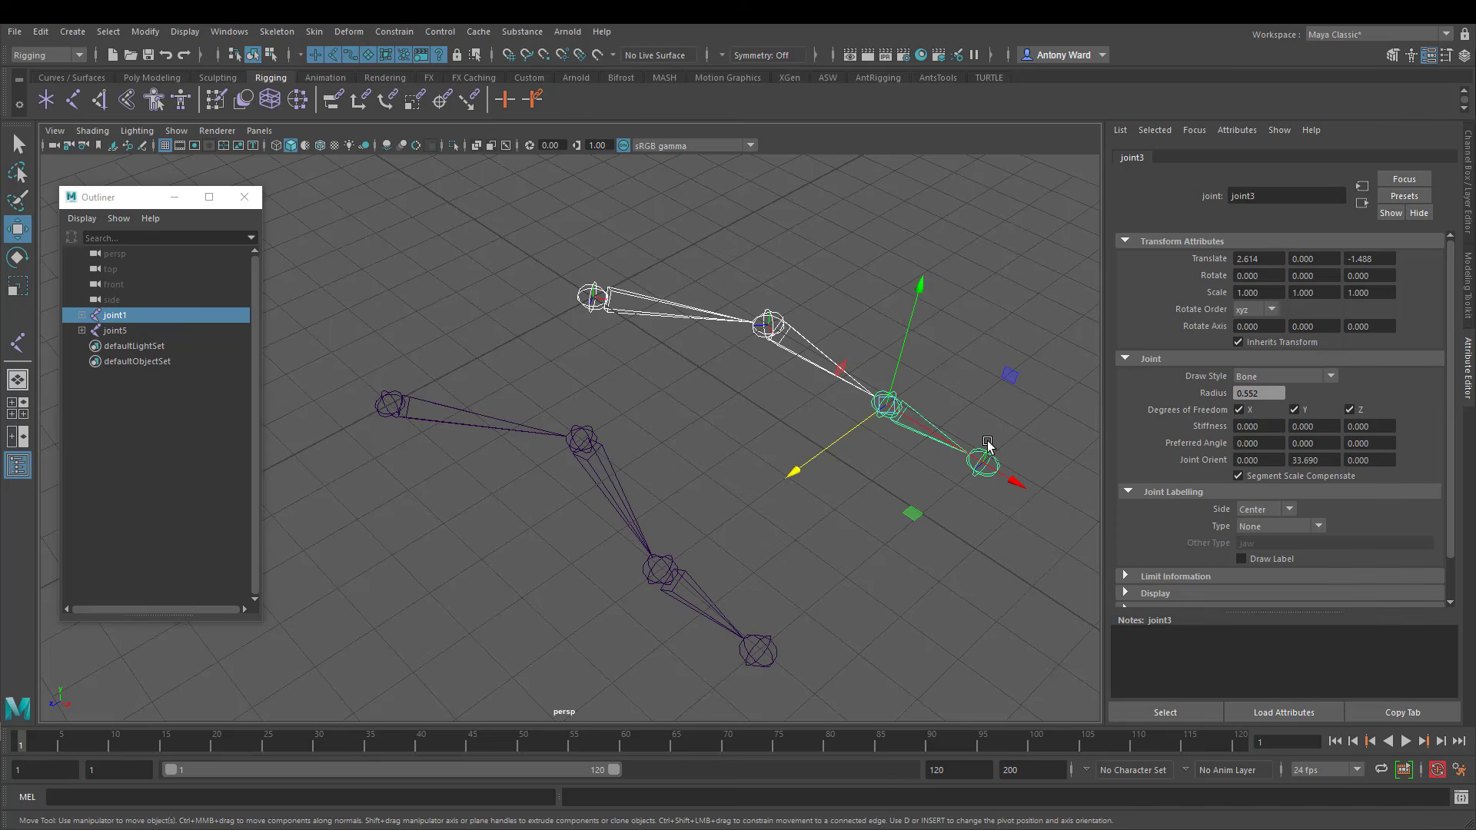
{"action": "left_click", "coordinate": [984, 460], "text": "shift"}
{"action": "left_click", "coordinate": [396, 409], "text": "shift"}
{"action": "left_click", "coordinate": [582, 440], "text": "shift"}
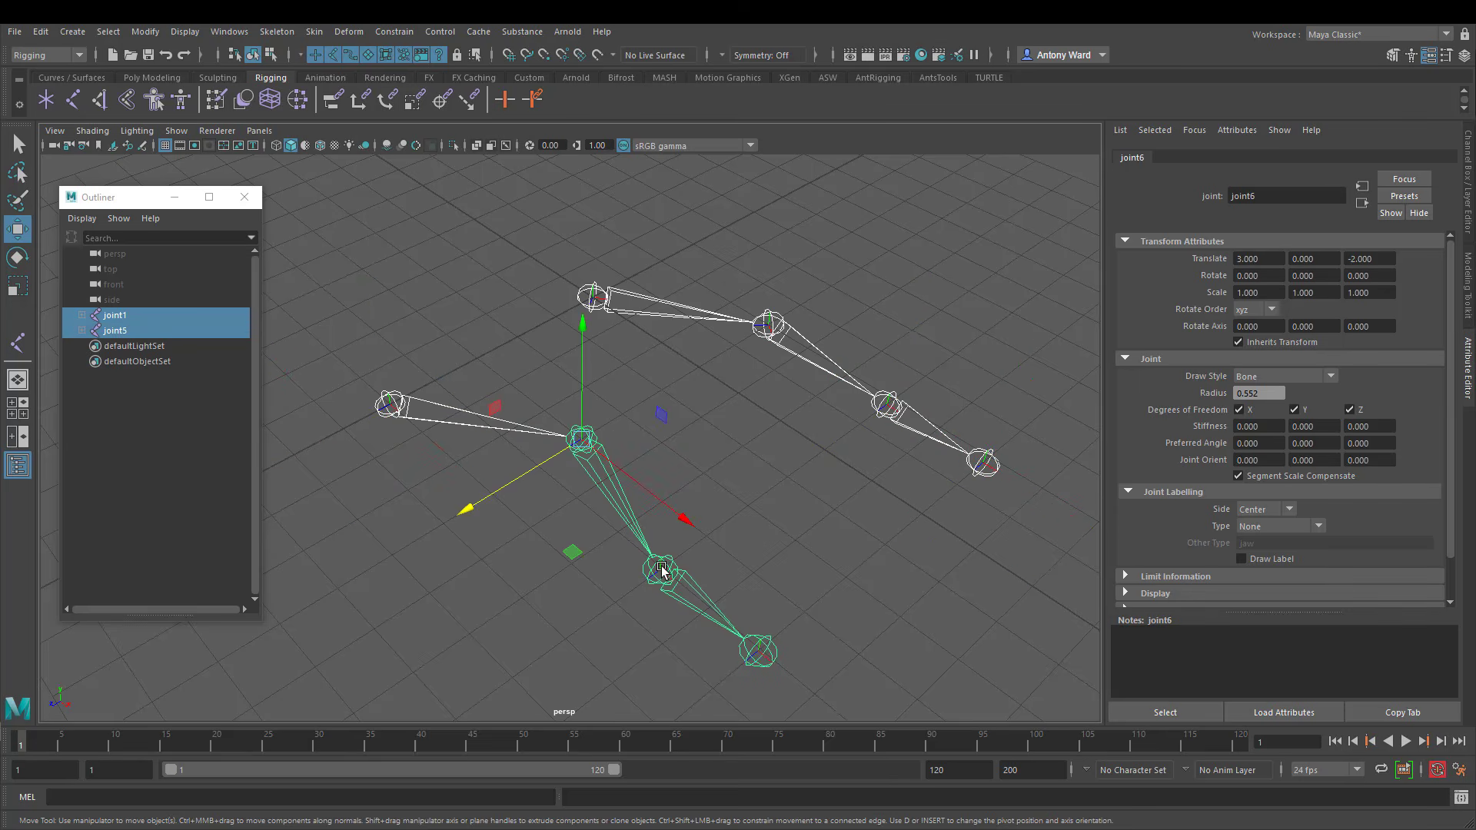
{"action": "left_click", "coordinate": [660, 569], "text": "shift"}
{"action": "left_click_drag", "start_coordinate": [776, 624], "coordinate": [767, 661], "text": "shift"}
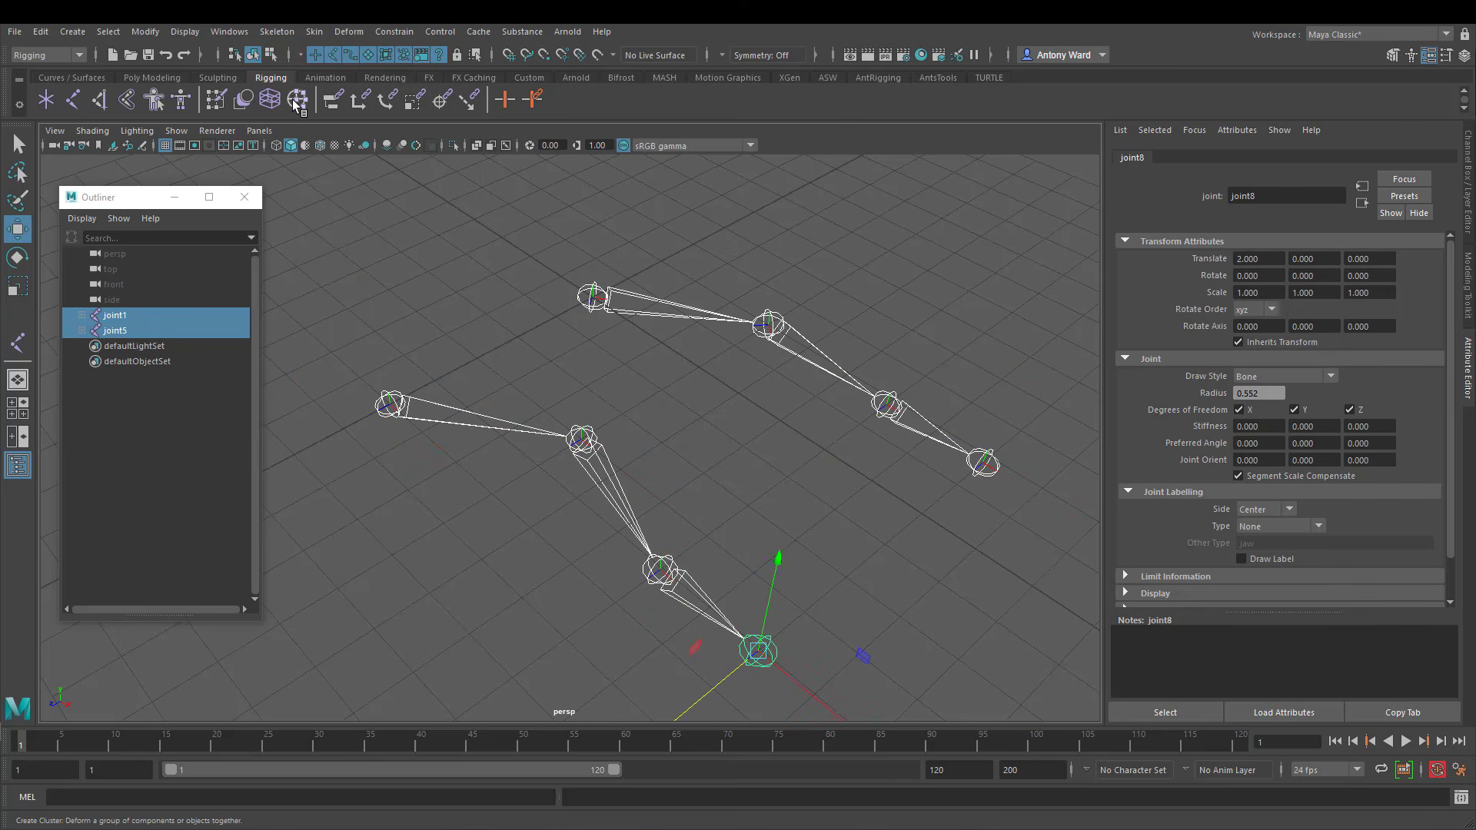
{"action": "left_click", "coordinate": [190, 34]}
{"action": "mouse_move", "coordinate": [275, 212]}
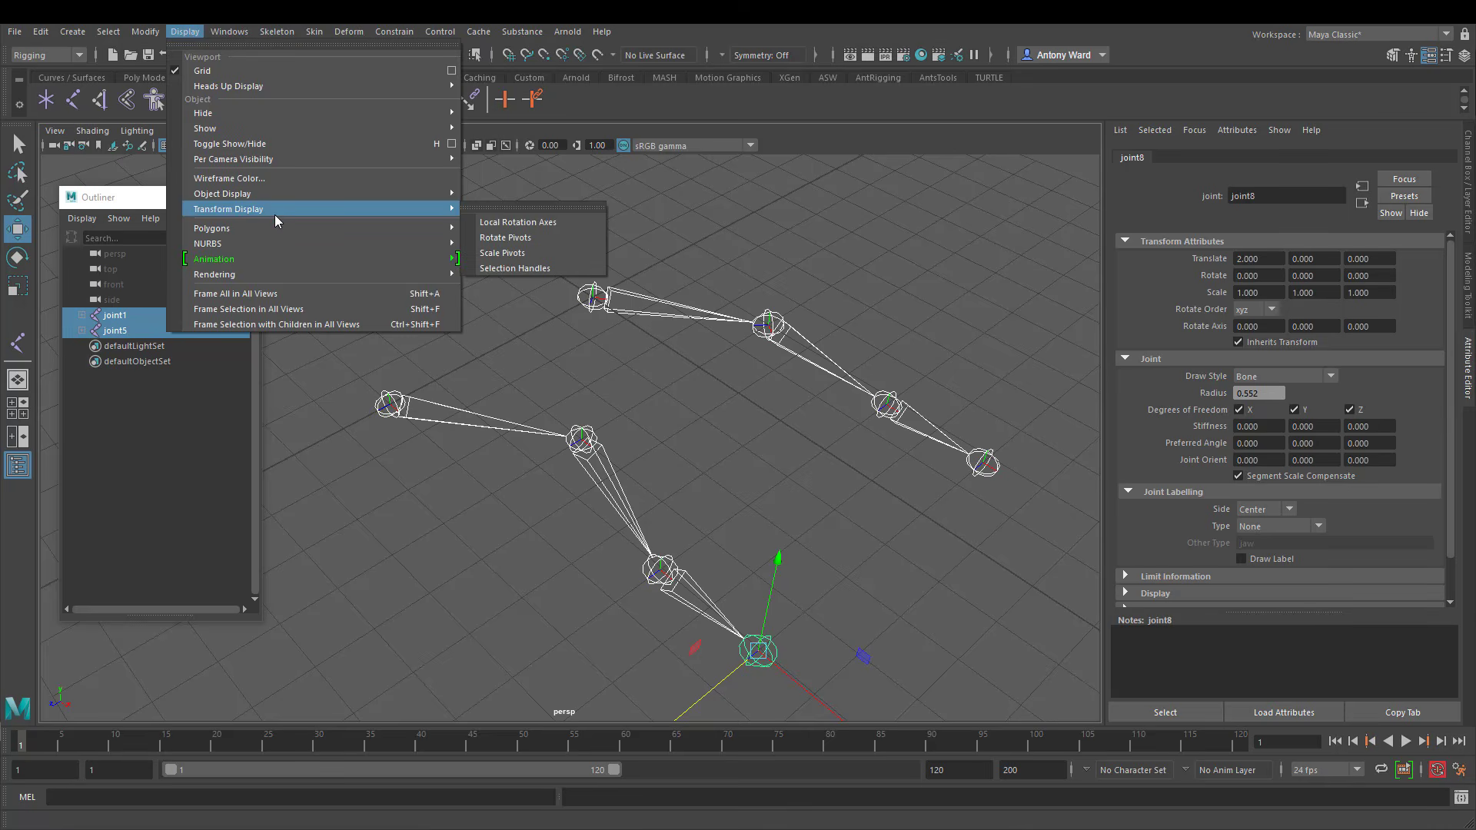
{"action": "left_click", "coordinate": [540, 225]}
{"action": "middle_click_drag", "start_coordinate": [787, 369], "coordinate": [767, 368], "text": "alt"}
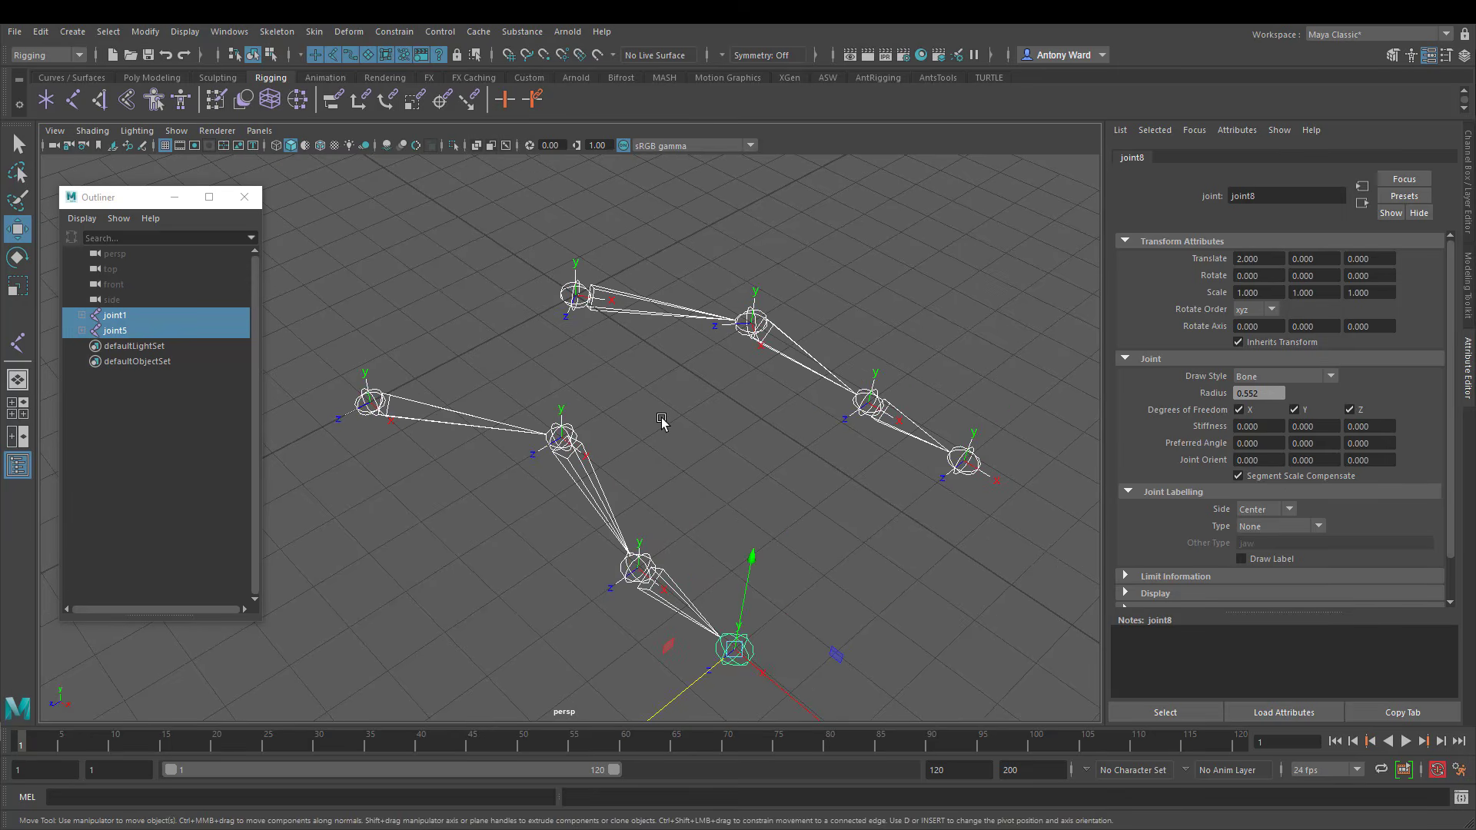
{"action": "left_click", "coordinate": [882, 238]}
Compare the displayed axes of the first chain's third joint with those of the second chain's root joint
{"action": "left_click_drag", "start_coordinate": [758, 362], "coordinate": [744, 306], "text": "alt"}
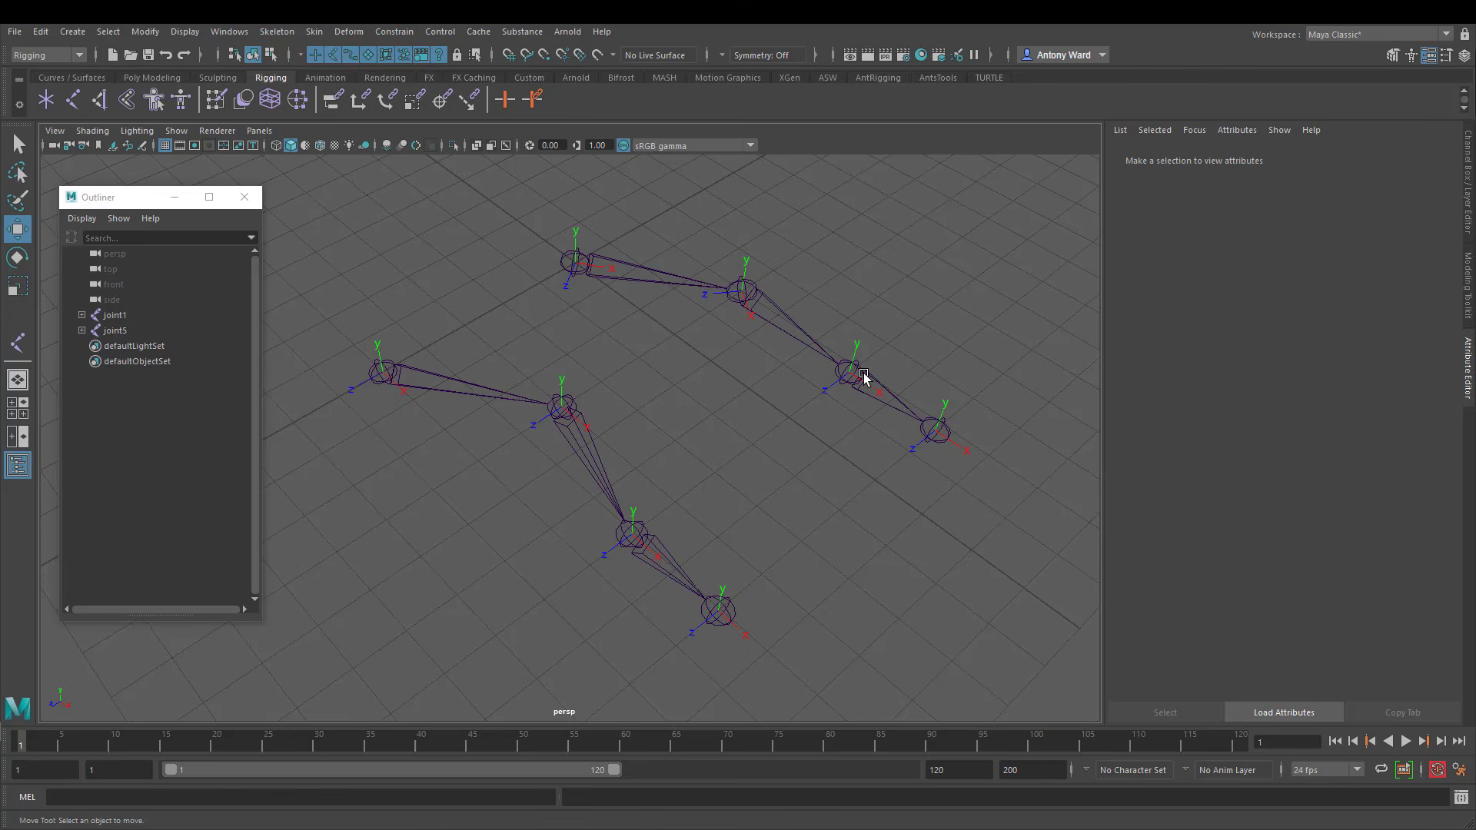
{"action": "left_click_drag", "start_coordinate": [865, 325], "coordinate": [880, 427]}
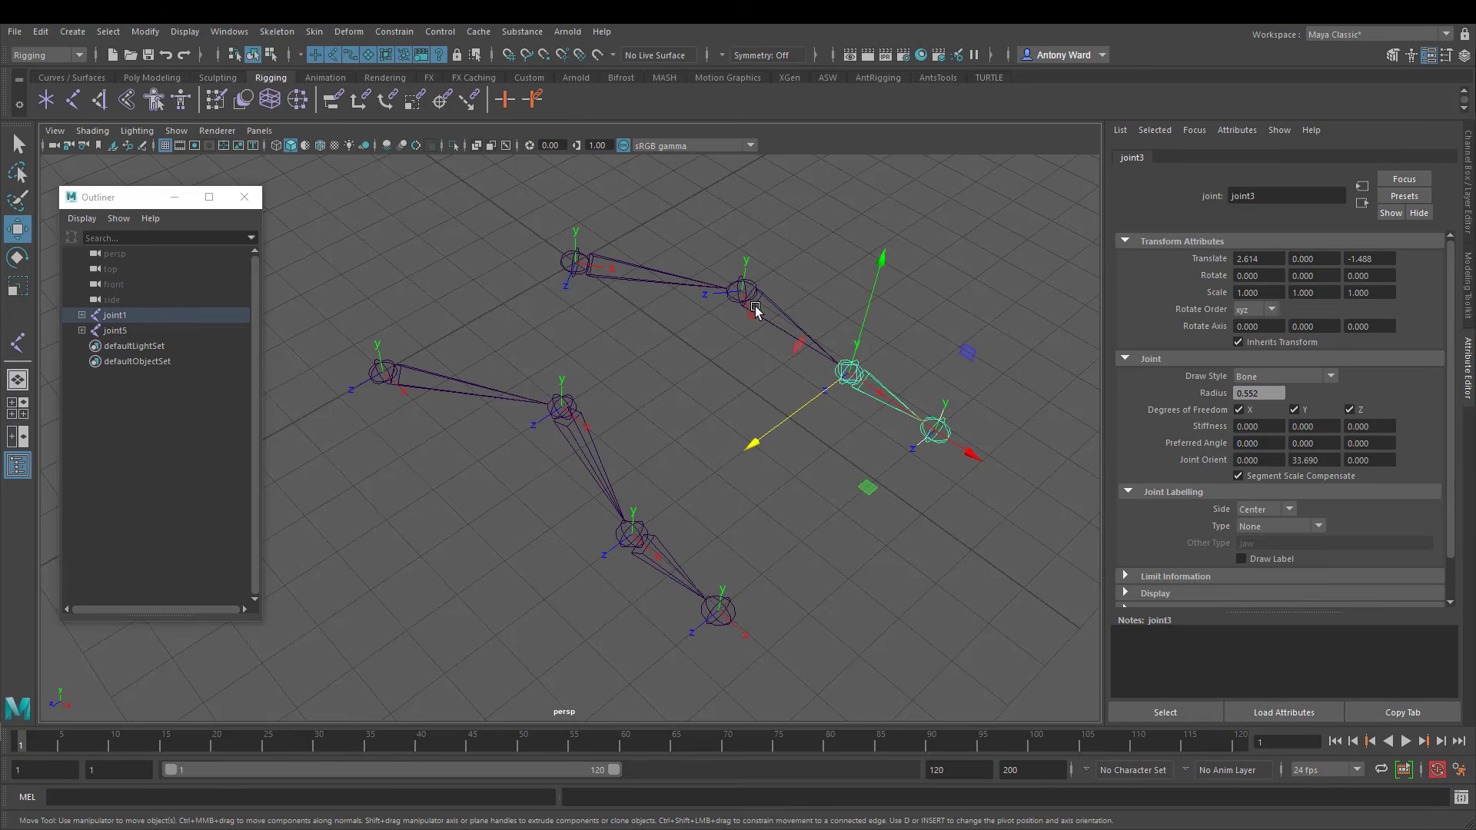
{"action": "left_click", "coordinate": [386, 377]}
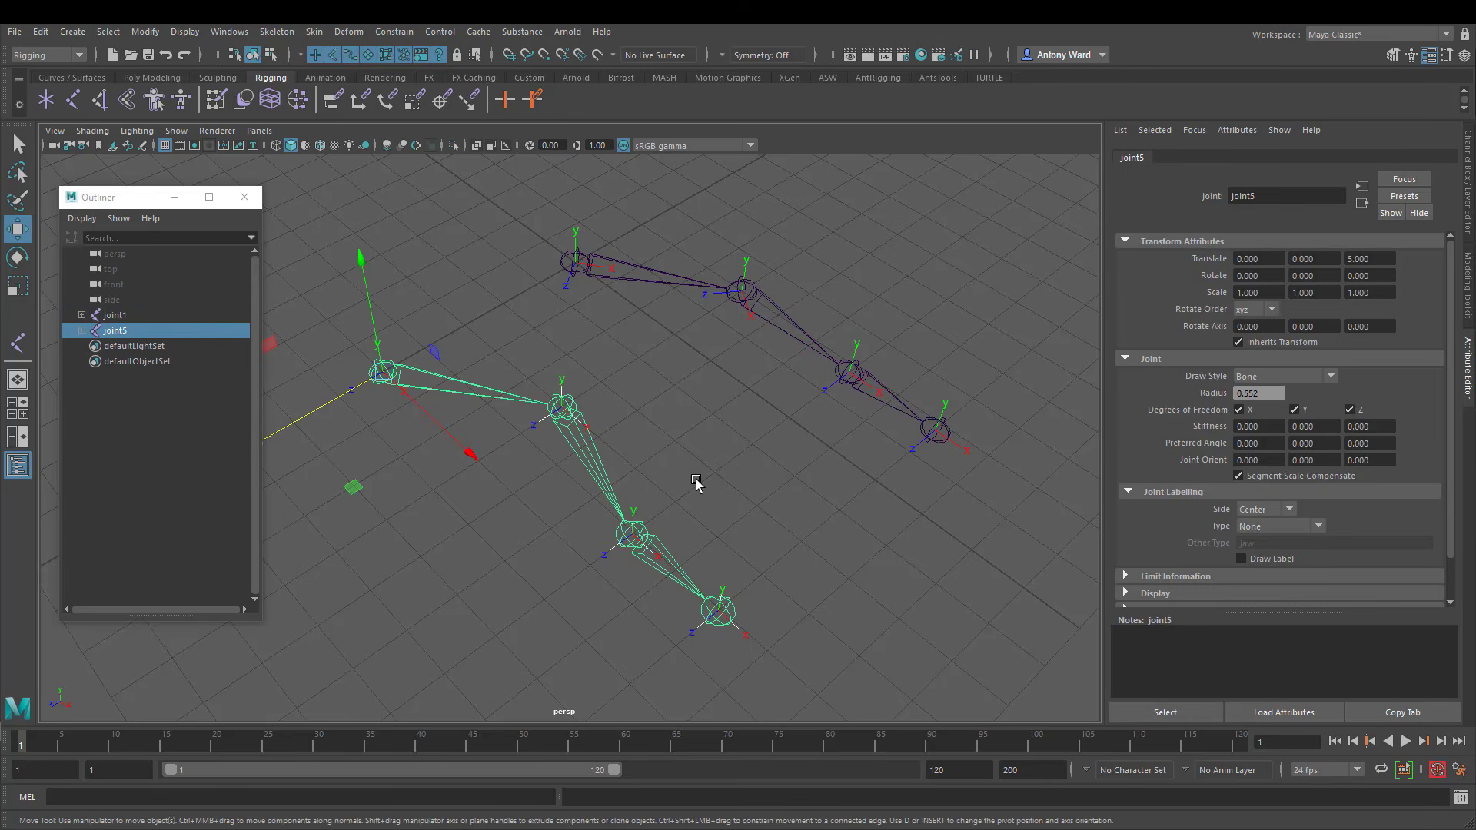
{"action": "left_click", "coordinate": [763, 450]}
{"action": "right_click_drag", "start_coordinate": [748, 374], "coordinate": [702, 370], "text": "alt"}
{"action": "middle_click_drag", "start_coordinate": [703, 370], "coordinate": [721, 409], "text": "alt"}
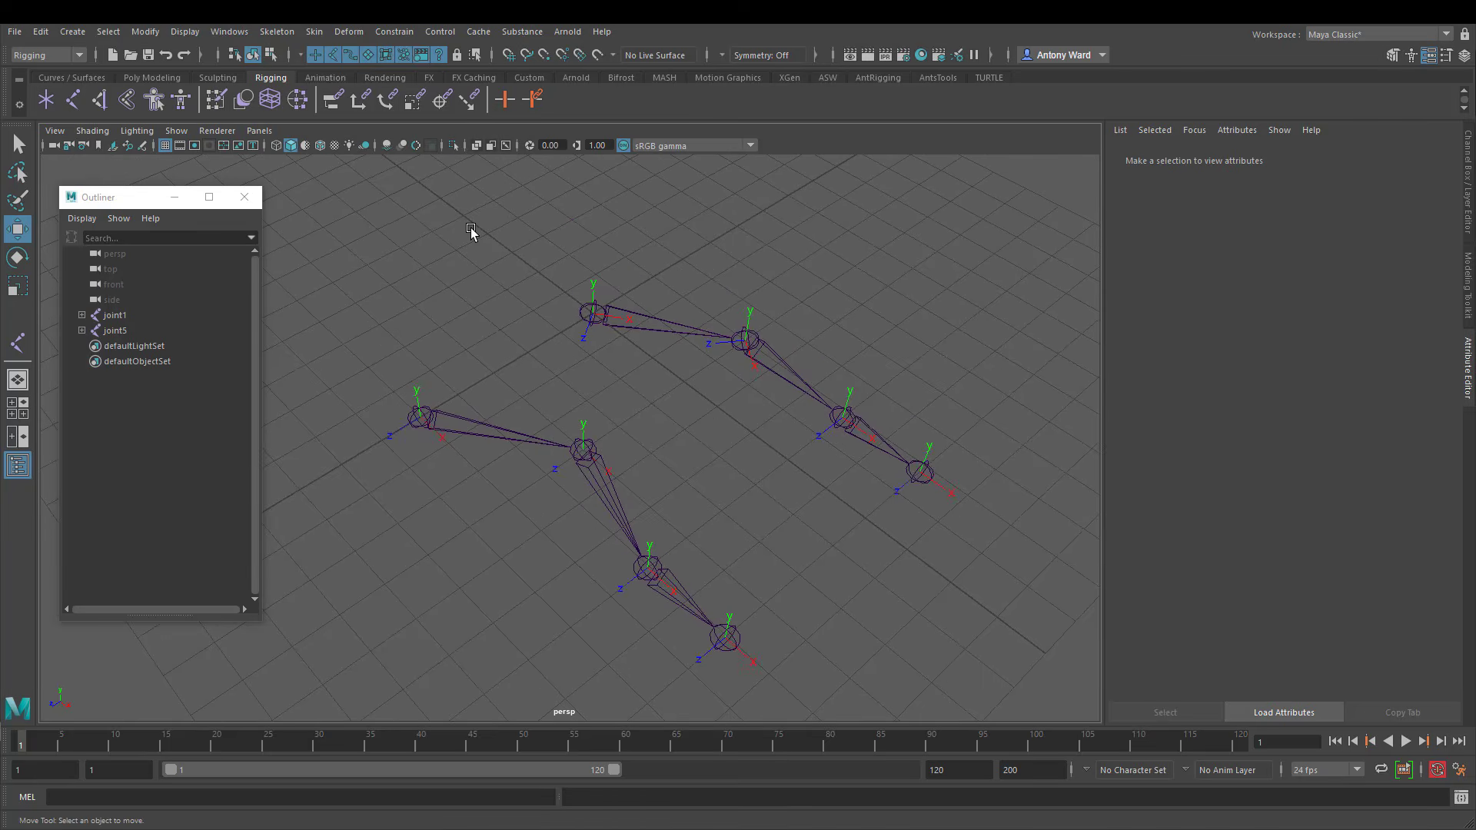
Open the Orient Joint options and reset them to their default settings
{"action": "left_click", "coordinate": [277, 32]}
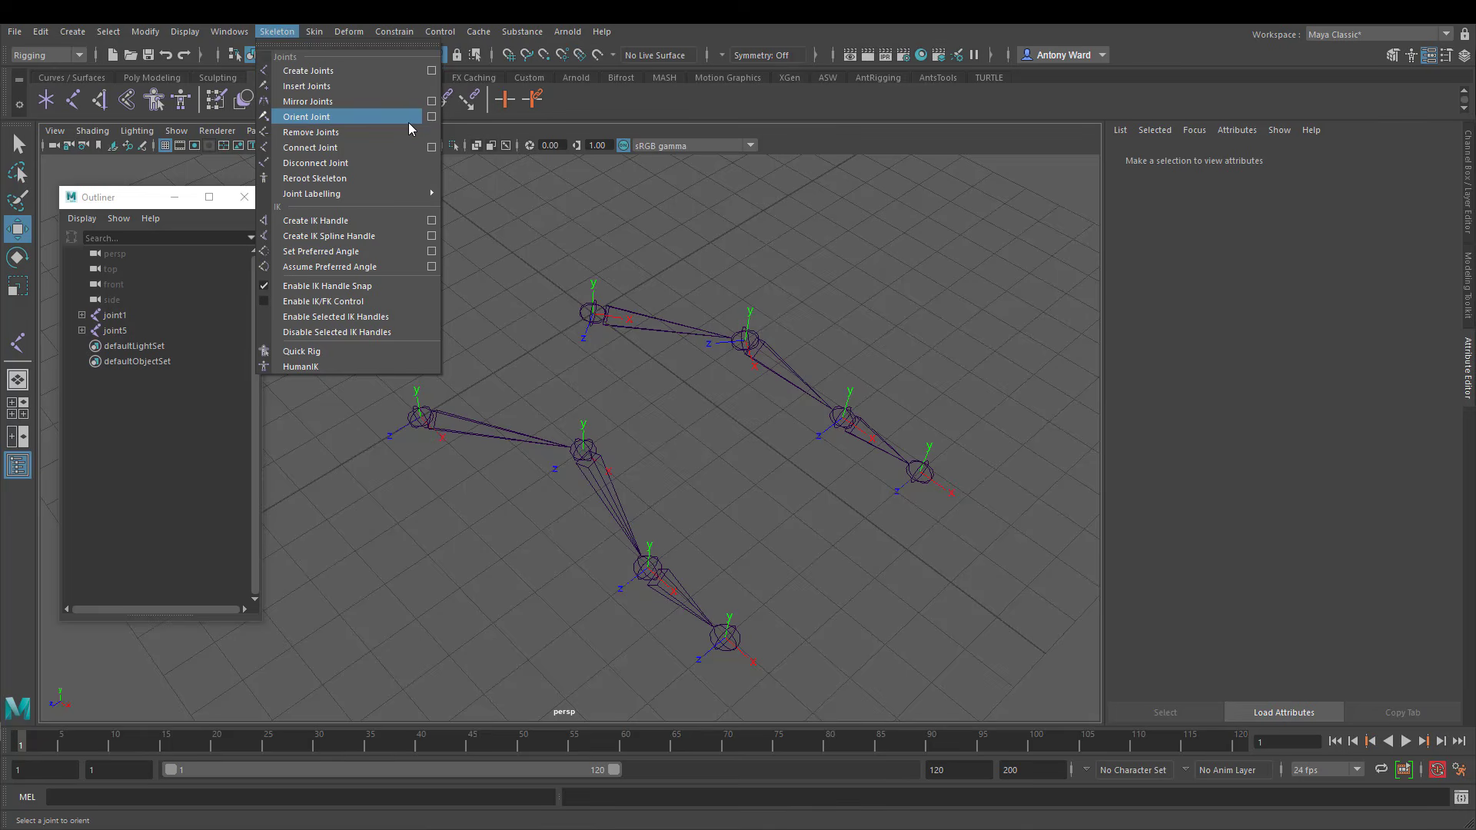
{"action": "left_click", "coordinate": [434, 117]}
{"action": "left_click_drag", "start_coordinate": [162, 86], "coordinate": [1055, 184]}
{"action": "left_click", "coordinate": [828, 197]}
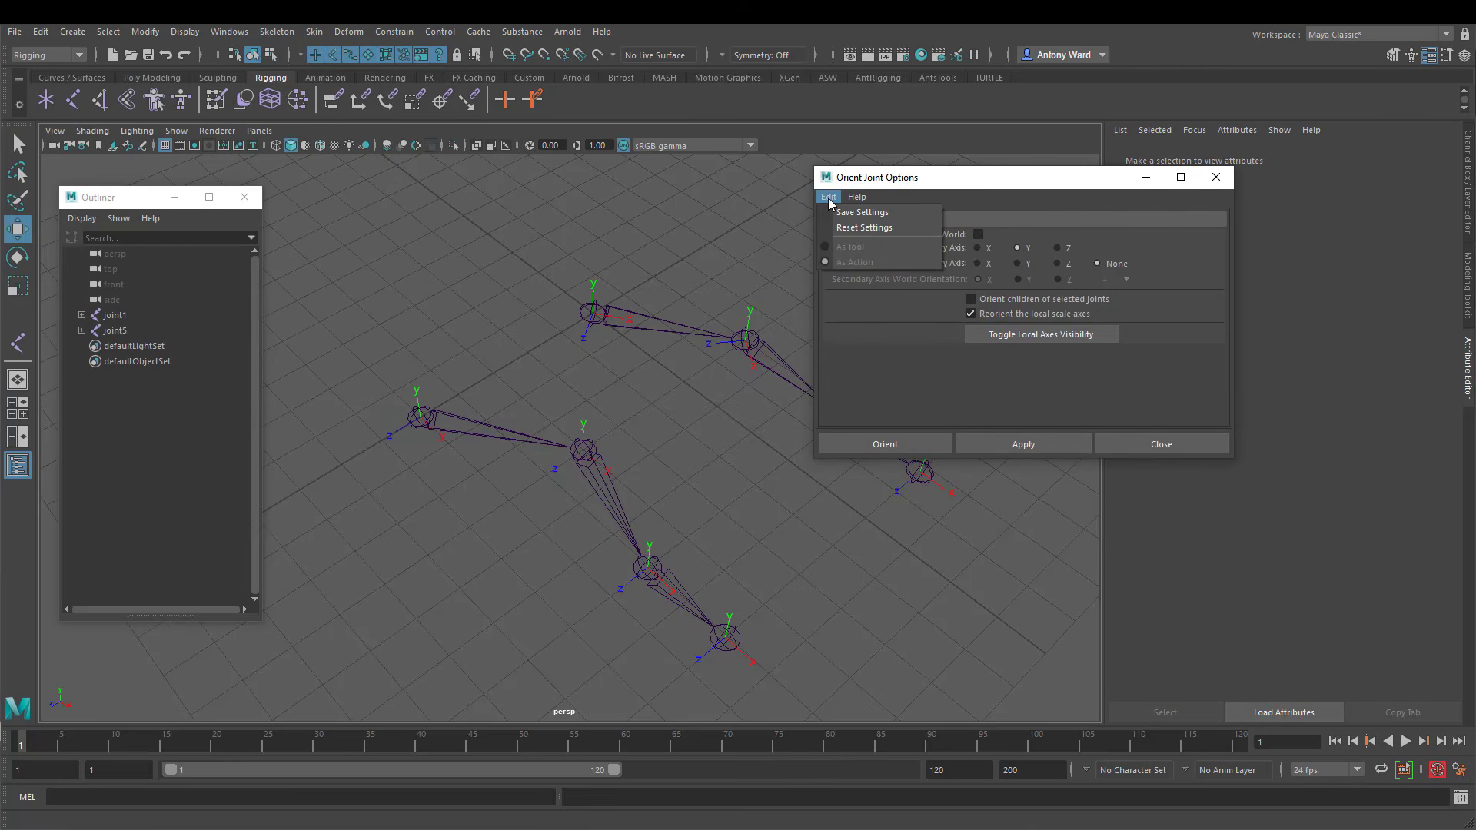
{"action": "left_click", "coordinate": [843, 229]}
Apply Orient Joint to the second chain's root and its children, with X as primary axis and Y as secondary axis
{"action": "middle_click_drag", "start_coordinate": [687, 482], "coordinate": [583, 468], "text": "alt"}
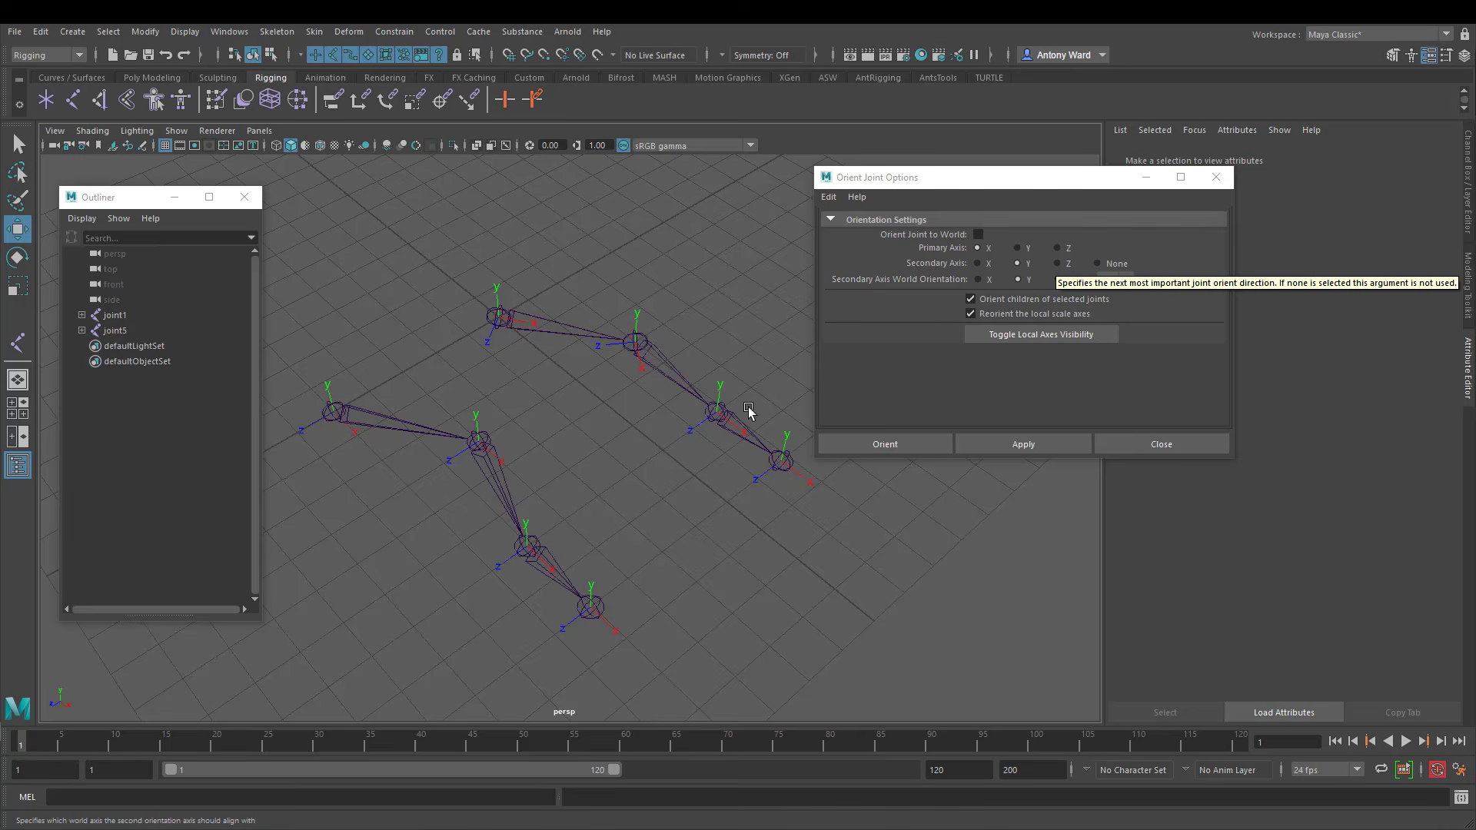
{"action": "left_click_drag", "start_coordinate": [751, 418], "coordinate": [384, 378], "text": "alt"}
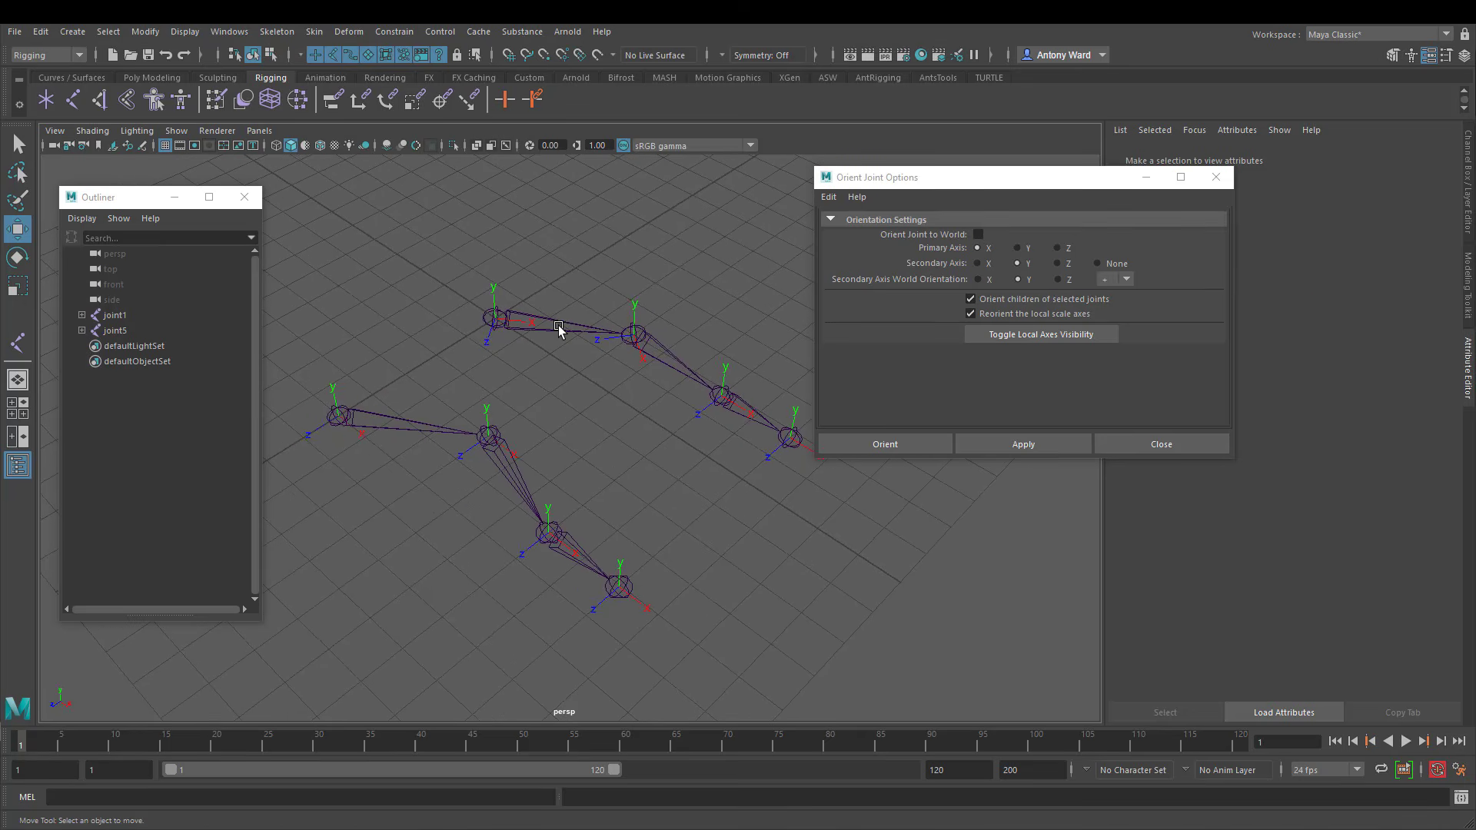
{"action": "left_click_drag", "start_coordinate": [564, 348], "coordinate": [470, 289], "text": "alt"}
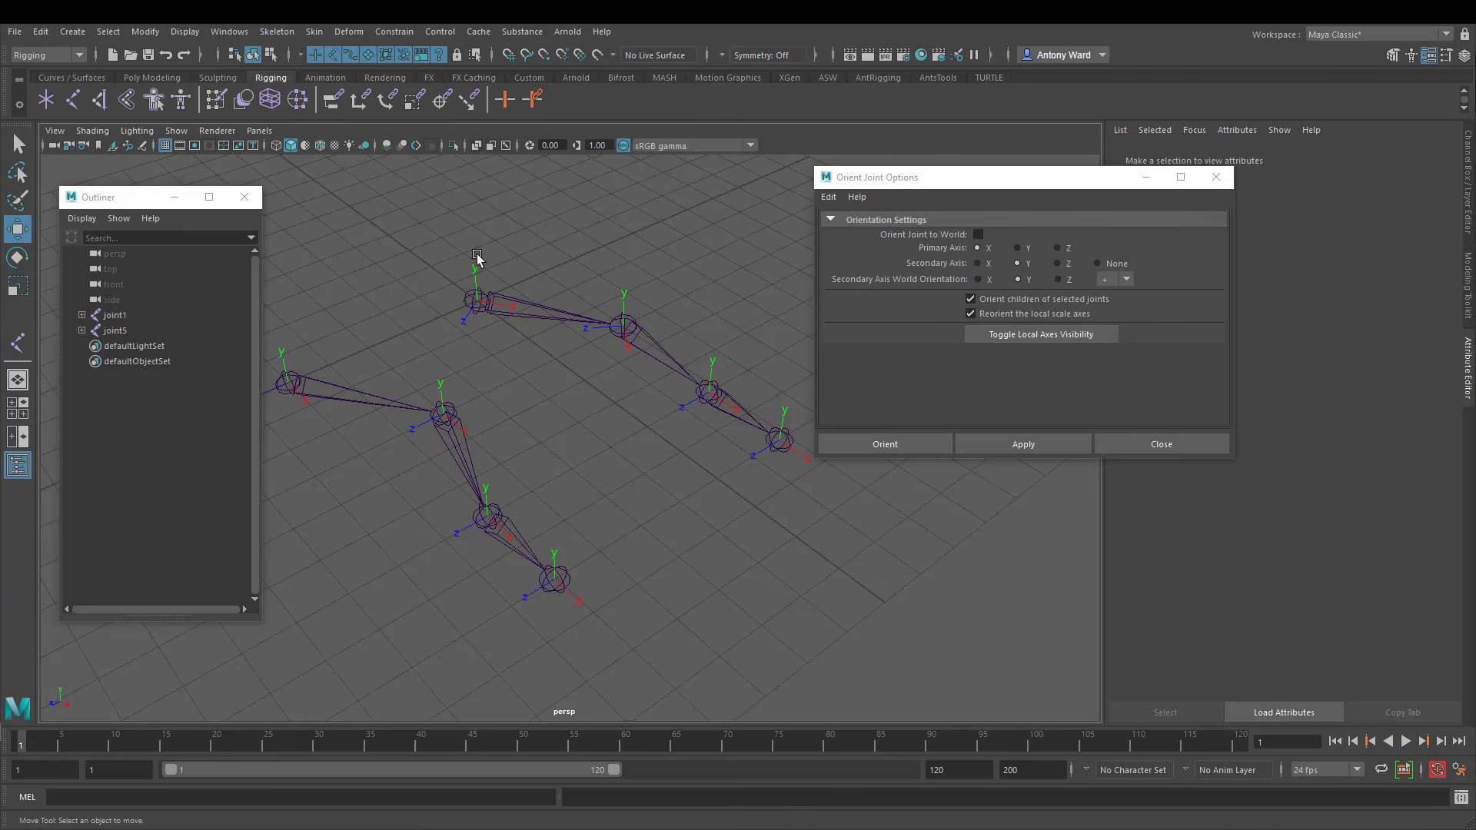
{"action": "left_click_drag", "start_coordinate": [466, 368], "coordinate": [503, 436], "text": "alt"}
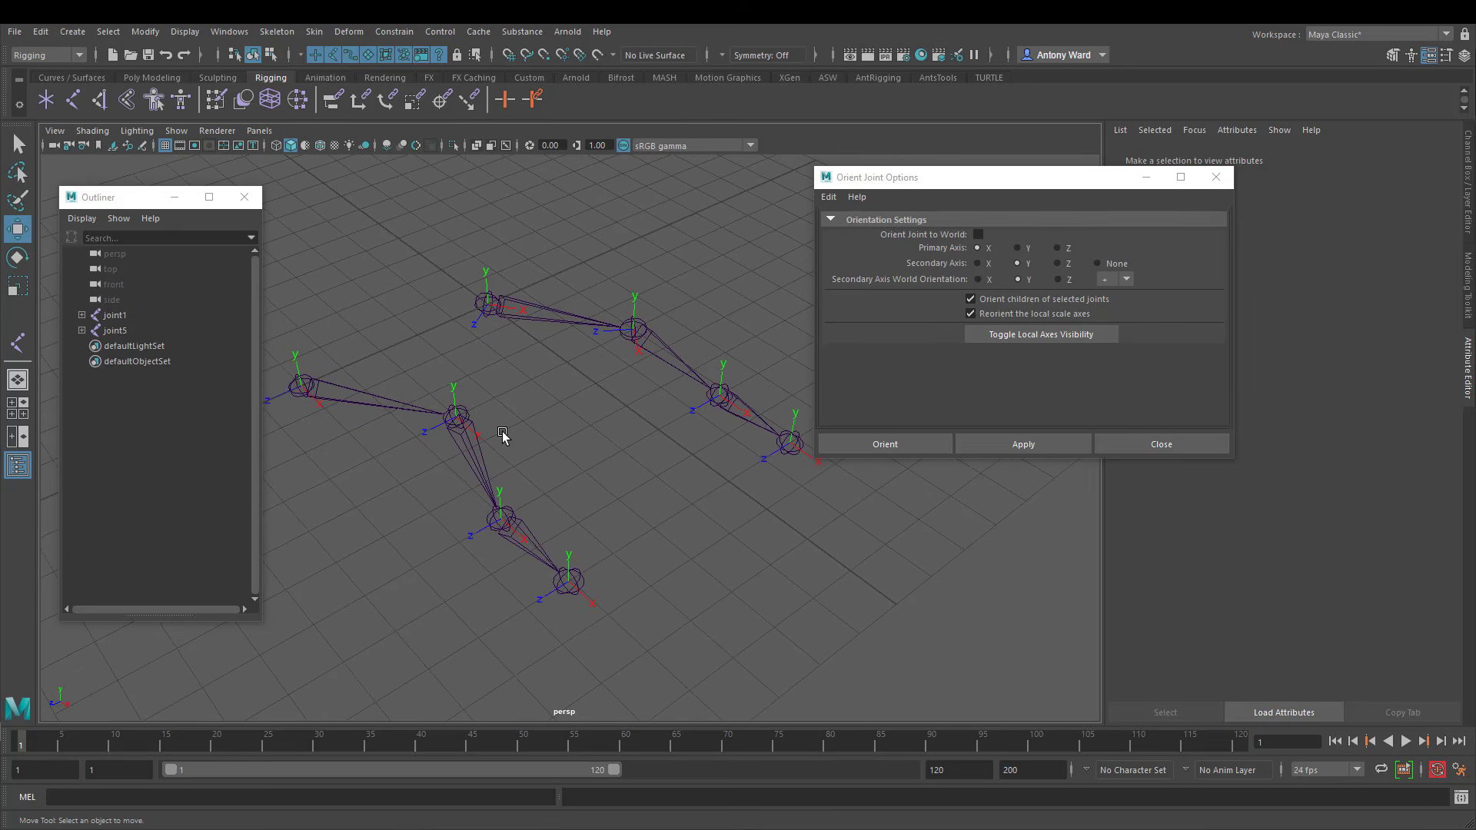
{"action": "left_click", "coordinate": [305, 386]}
{"action": "middle_click_drag", "start_coordinate": [307, 385], "coordinate": [331, 382], "text": "alt"}
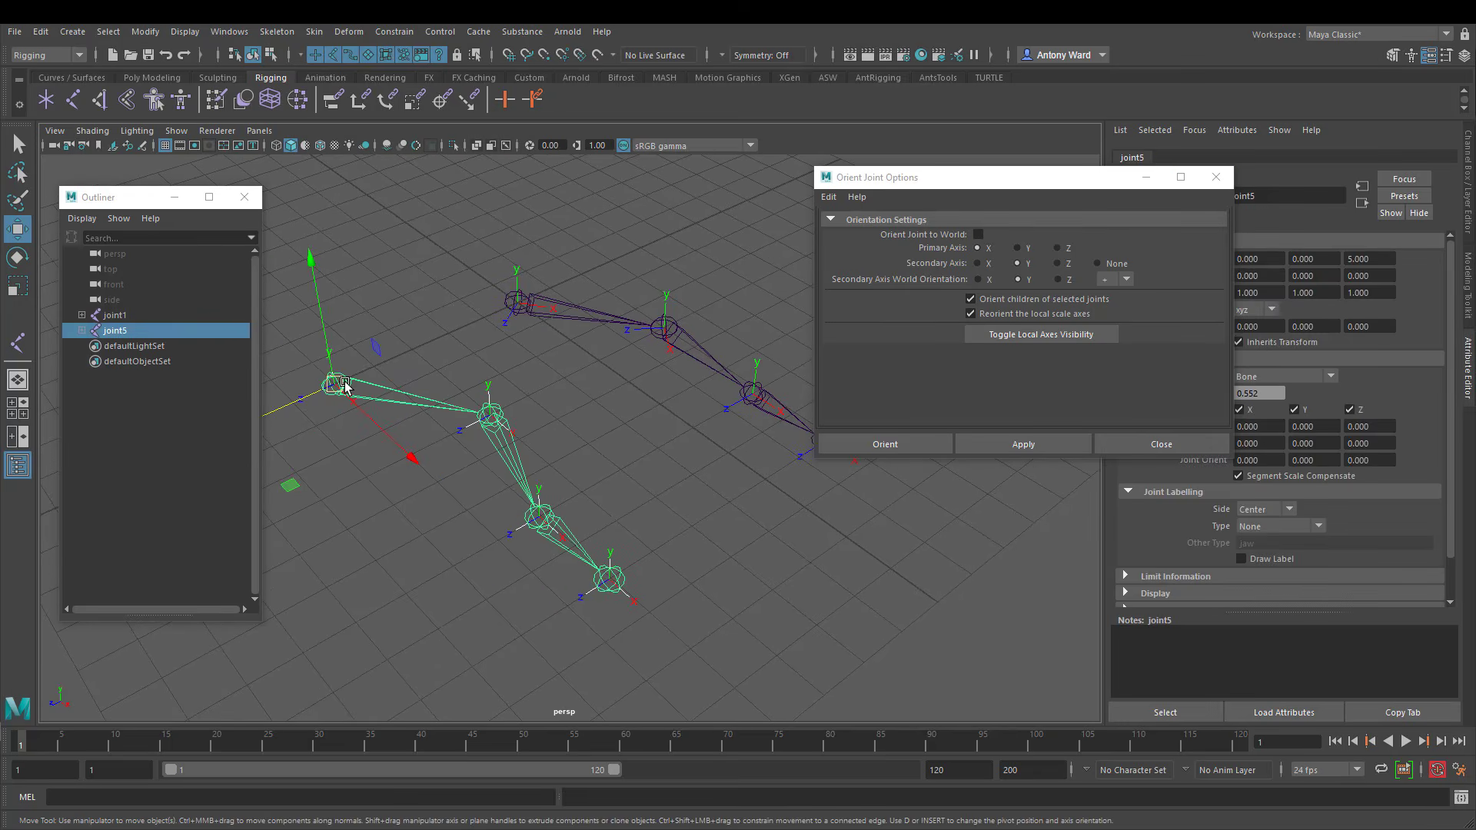
{"action": "left_click", "coordinate": [1044, 446]}
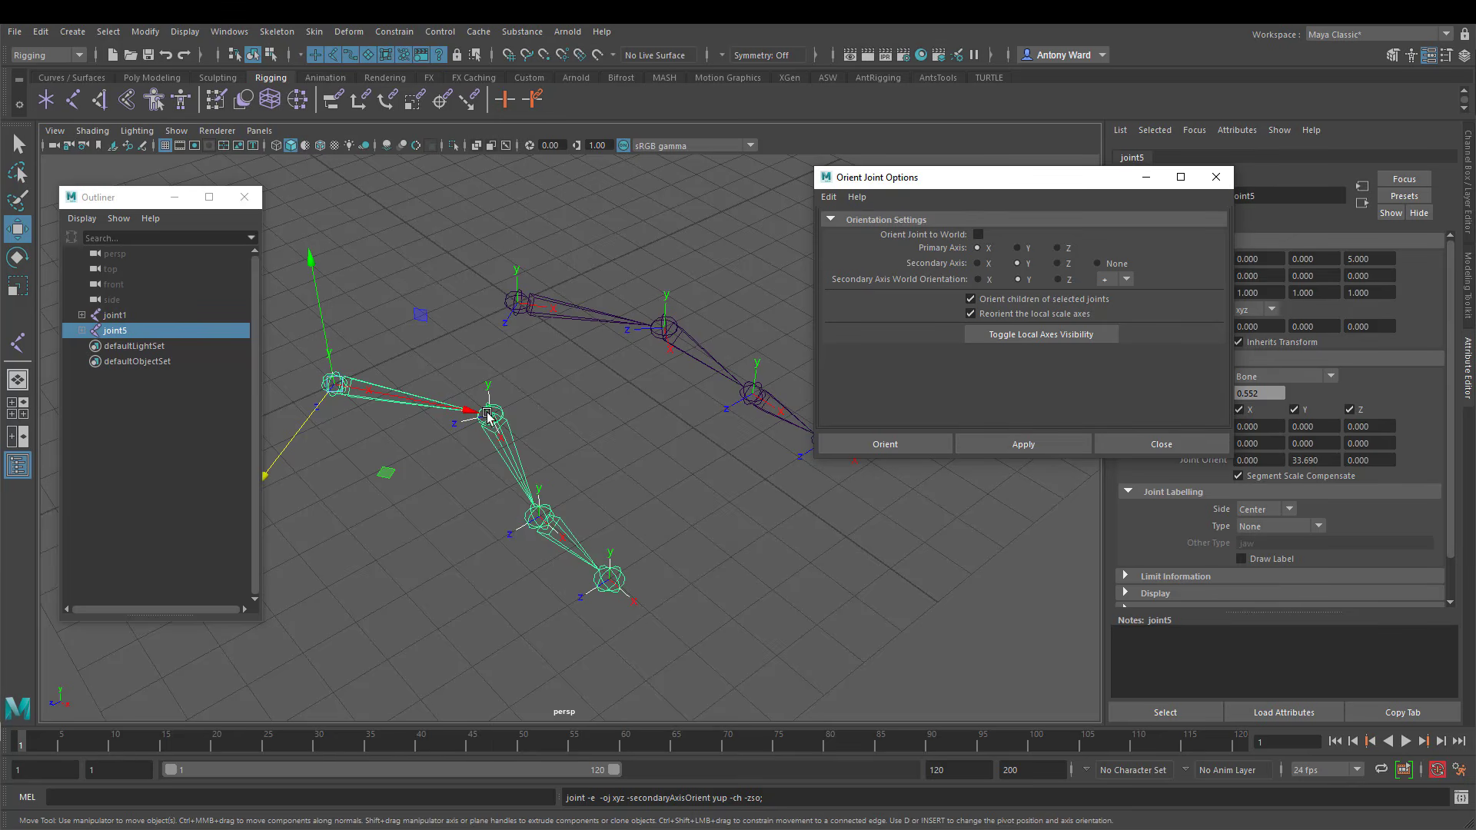
Select the end joints of both chains and move them together along Z, to Translate Z about 1.4 on the first chain's end joint
{"action": "middle_click_drag", "start_coordinate": [546, 442], "coordinate": [568, 440], "text": "alt"}
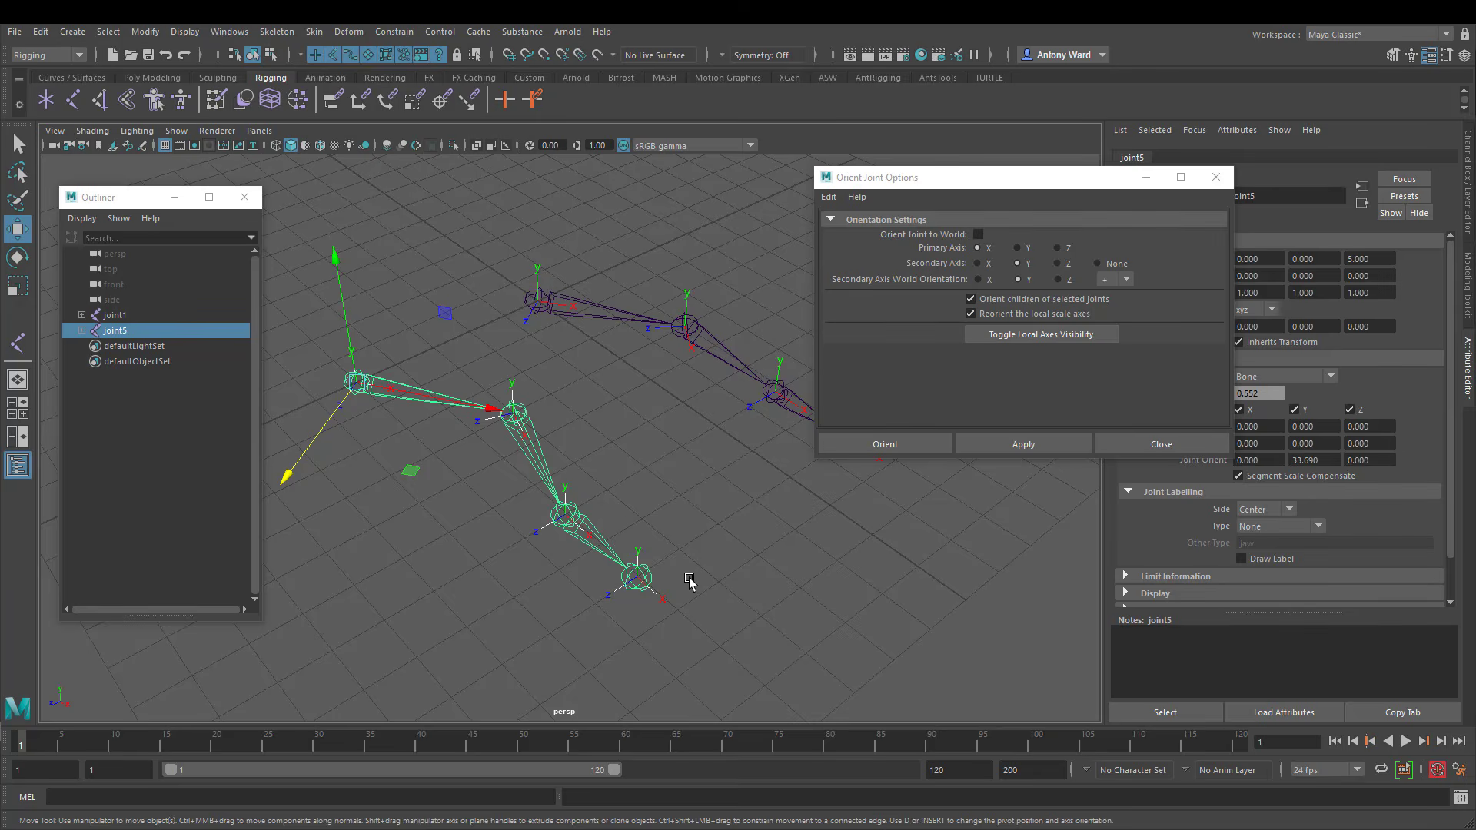
{"action": "left_click_drag", "start_coordinate": [643, 428], "coordinate": [636, 438], "text": "alt"}
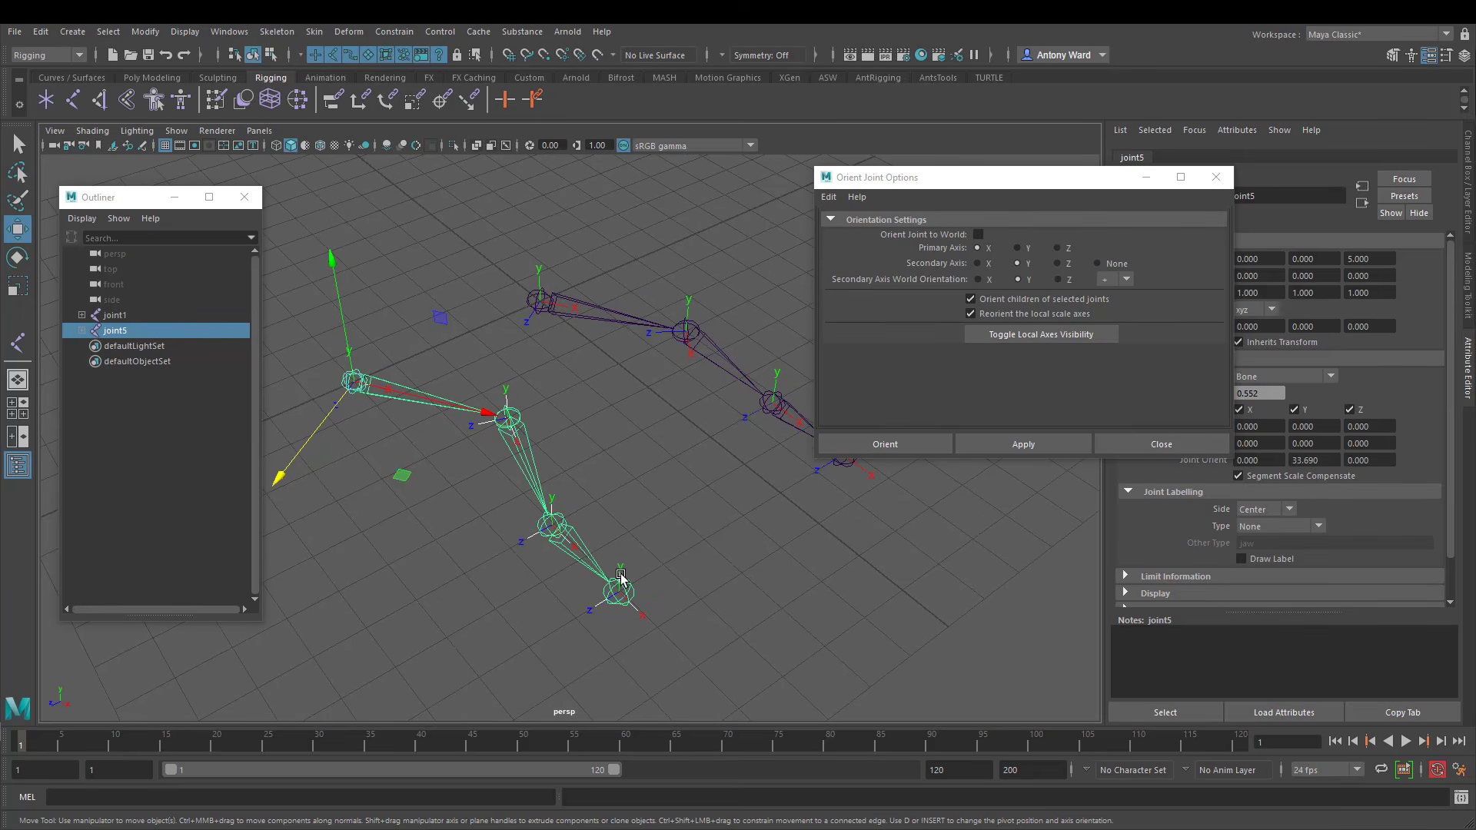
{"action": "left_click", "coordinate": [620, 595]}
{"action": "middle_click_drag", "start_coordinate": [824, 508], "coordinate": [673, 507], "text": "alt"}
{"action": "scroll", "coordinate": [673, 507], "scroll_direction": "down", "scroll_amount": 1}
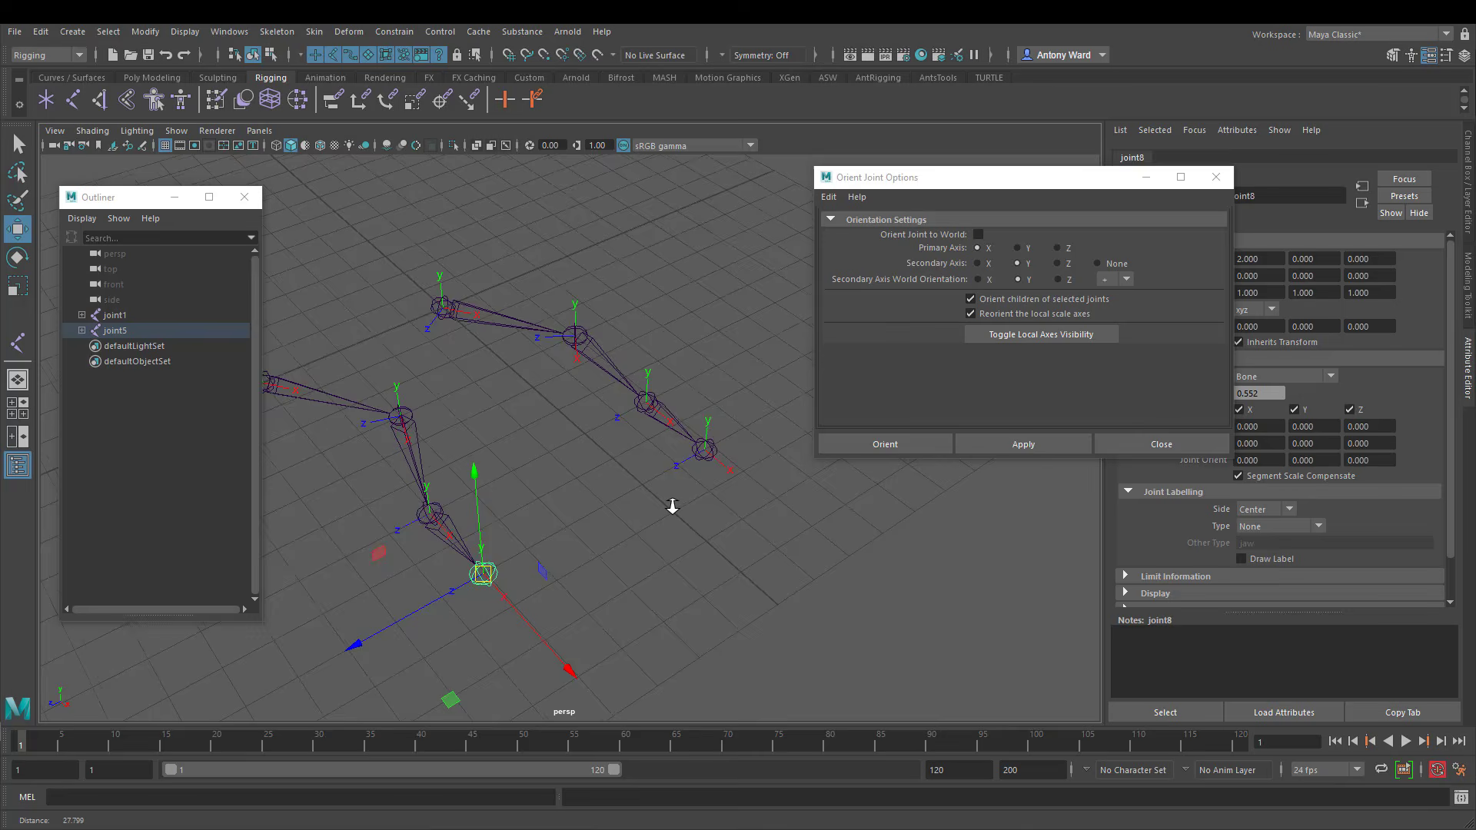
{"action": "left_click", "coordinate": [700, 457], "text": "shift"}
{"action": "left_click_drag", "start_coordinate": [674, 470], "coordinate": [612, 482]}
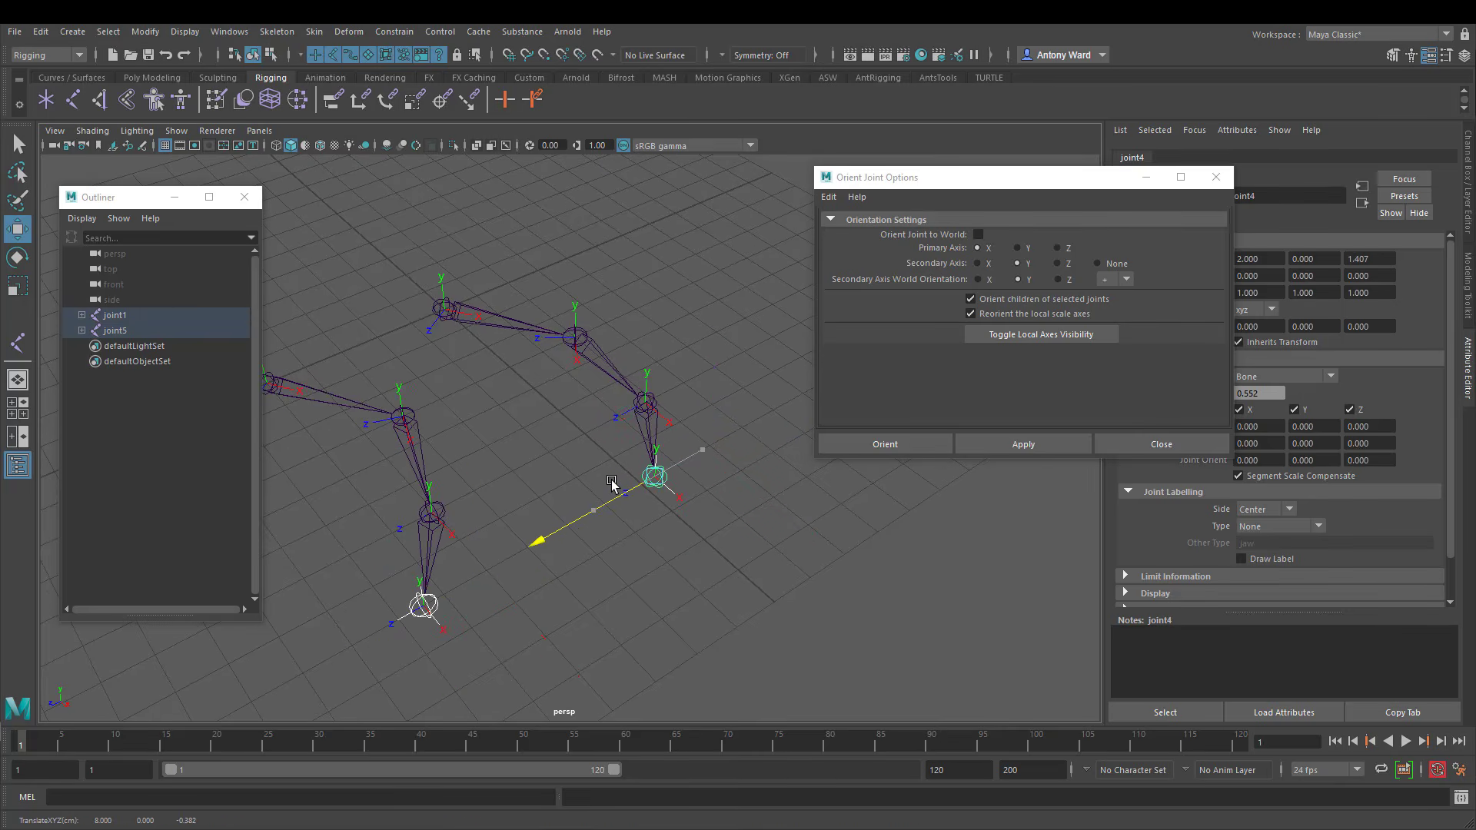
Reorient the moved second chain from its root joint, children included, with X as primary axis and Y as secondary axis
{"action": "middle_click_drag", "start_coordinate": [511, 489], "coordinate": [612, 486], "text": "alt"}
{"action": "mouse_move", "coordinate": [612, 486]}
{"action": "left_mouse_down", "text": "alt"}
{"action": "mouse_move", "coordinate": [653, 487]}
{"action": "mouse_move", "coordinate": [641, 485]}
{"action": "left_mouse_up", "text": "alt"}
{"action": "left_click", "coordinate": [348, 375]}
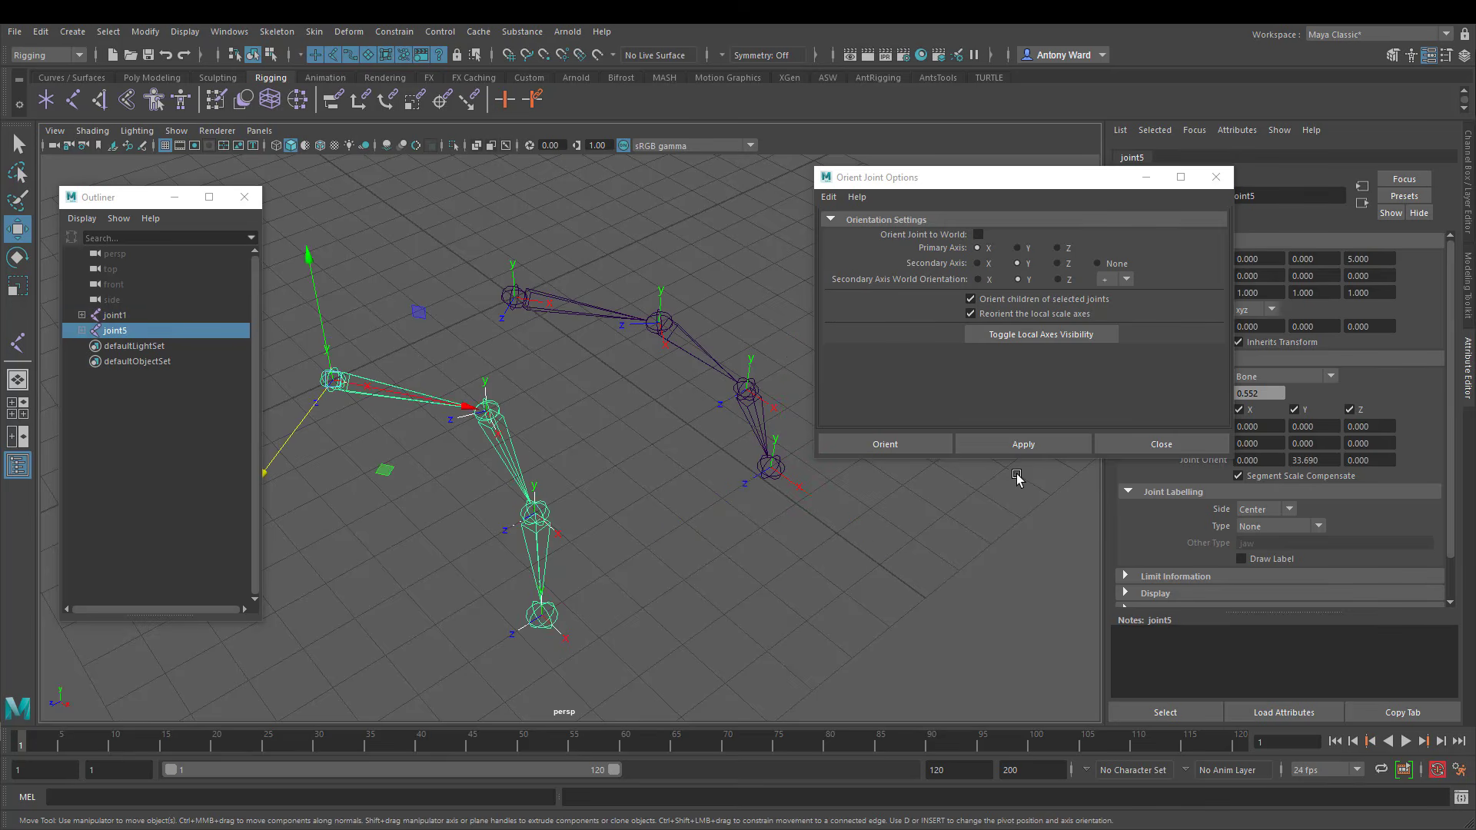
{"action": "left_click", "coordinate": [1011, 444]}
{"action": "left_click", "coordinate": [1031, 446]}
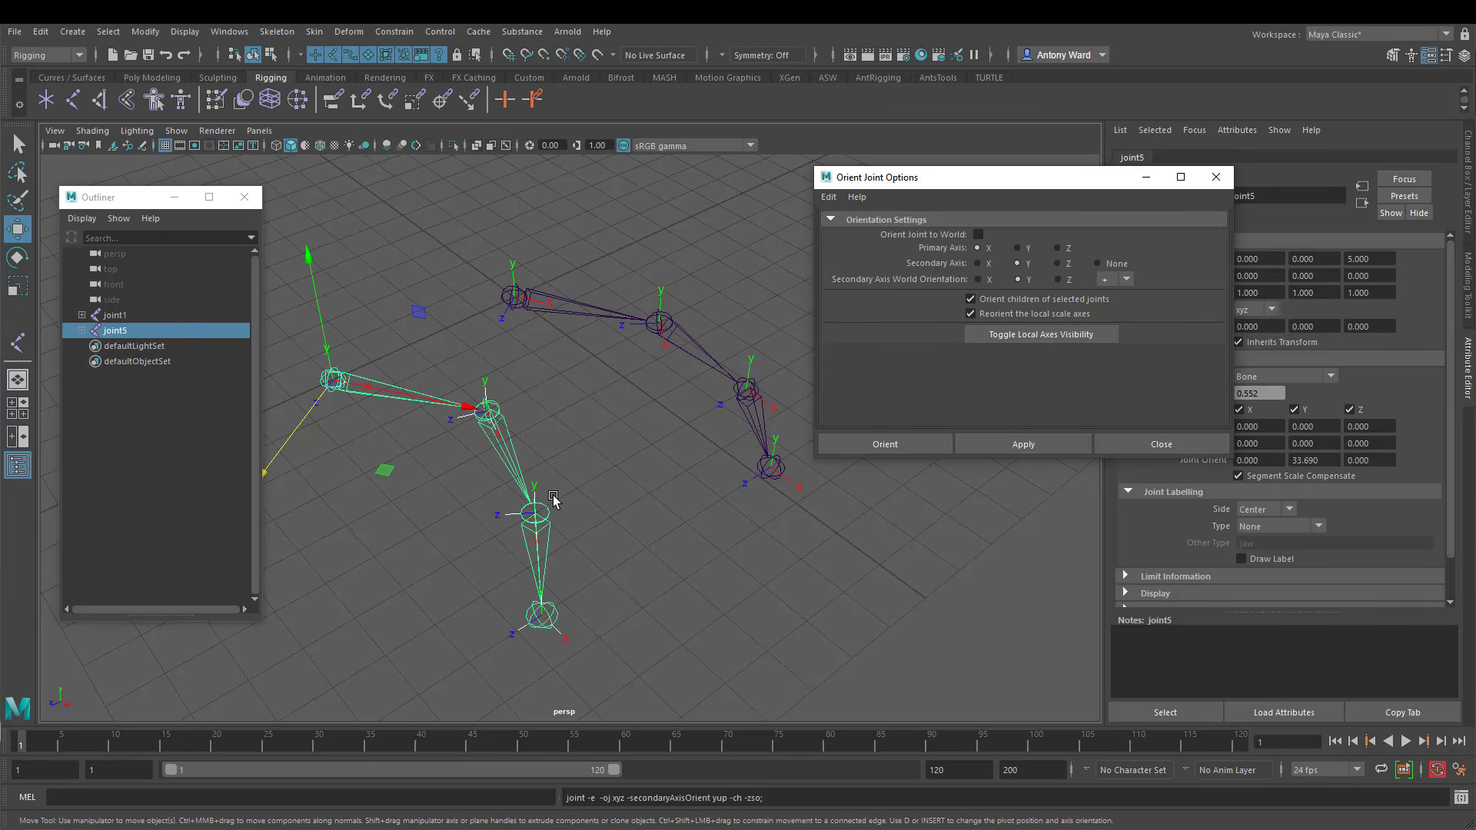
Align the second chain's end joint to the world axes using Orient Joint to World
{"action": "left_click", "coordinate": [548, 614]}
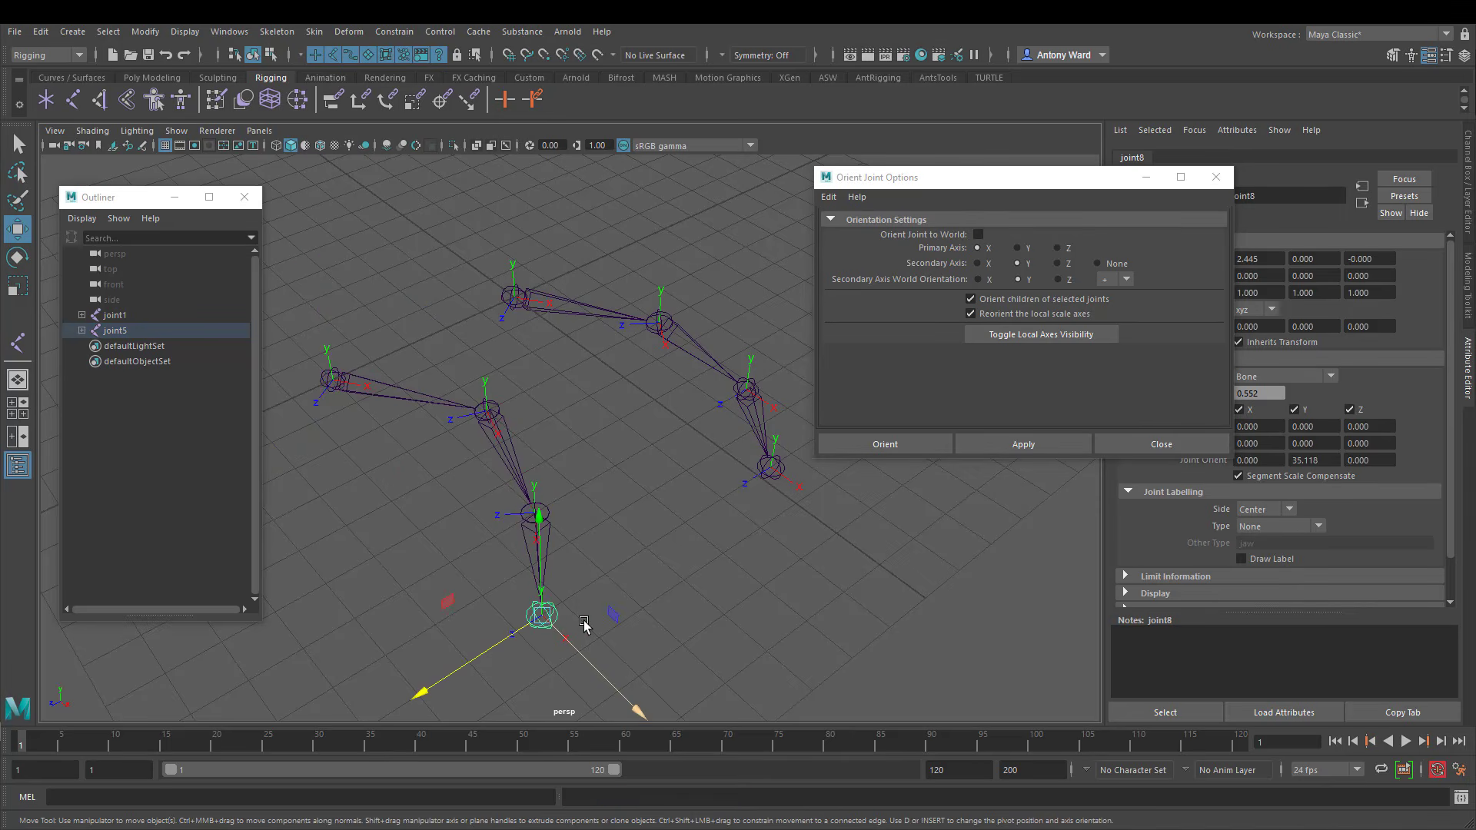
{"action": "right_click_drag", "start_coordinate": [593, 593], "coordinate": [603, 559], "text": "alt"}
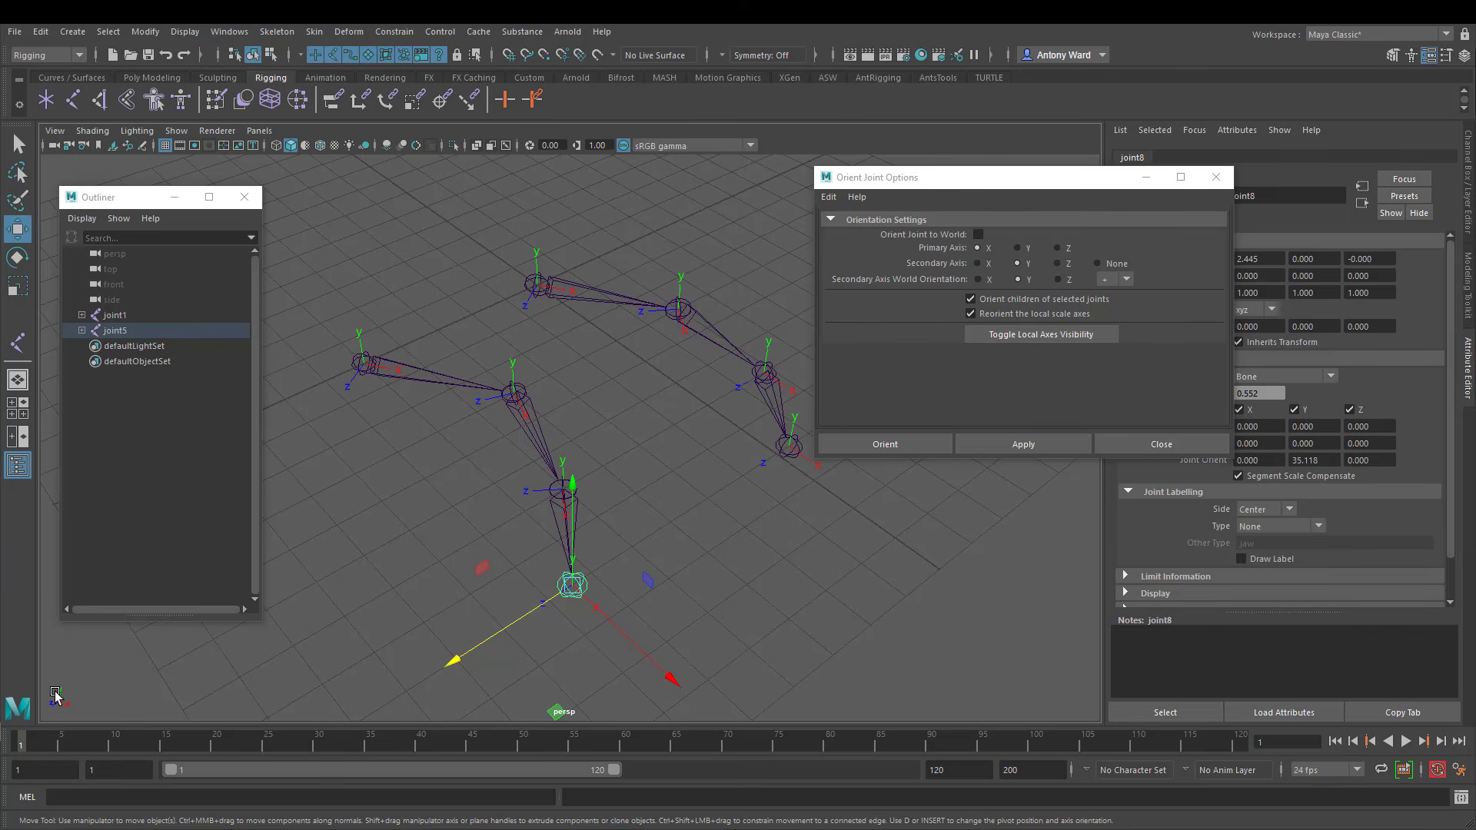
{"action": "left_click_drag", "start_coordinate": [615, 511], "coordinate": [593, 551], "text": "alt"}
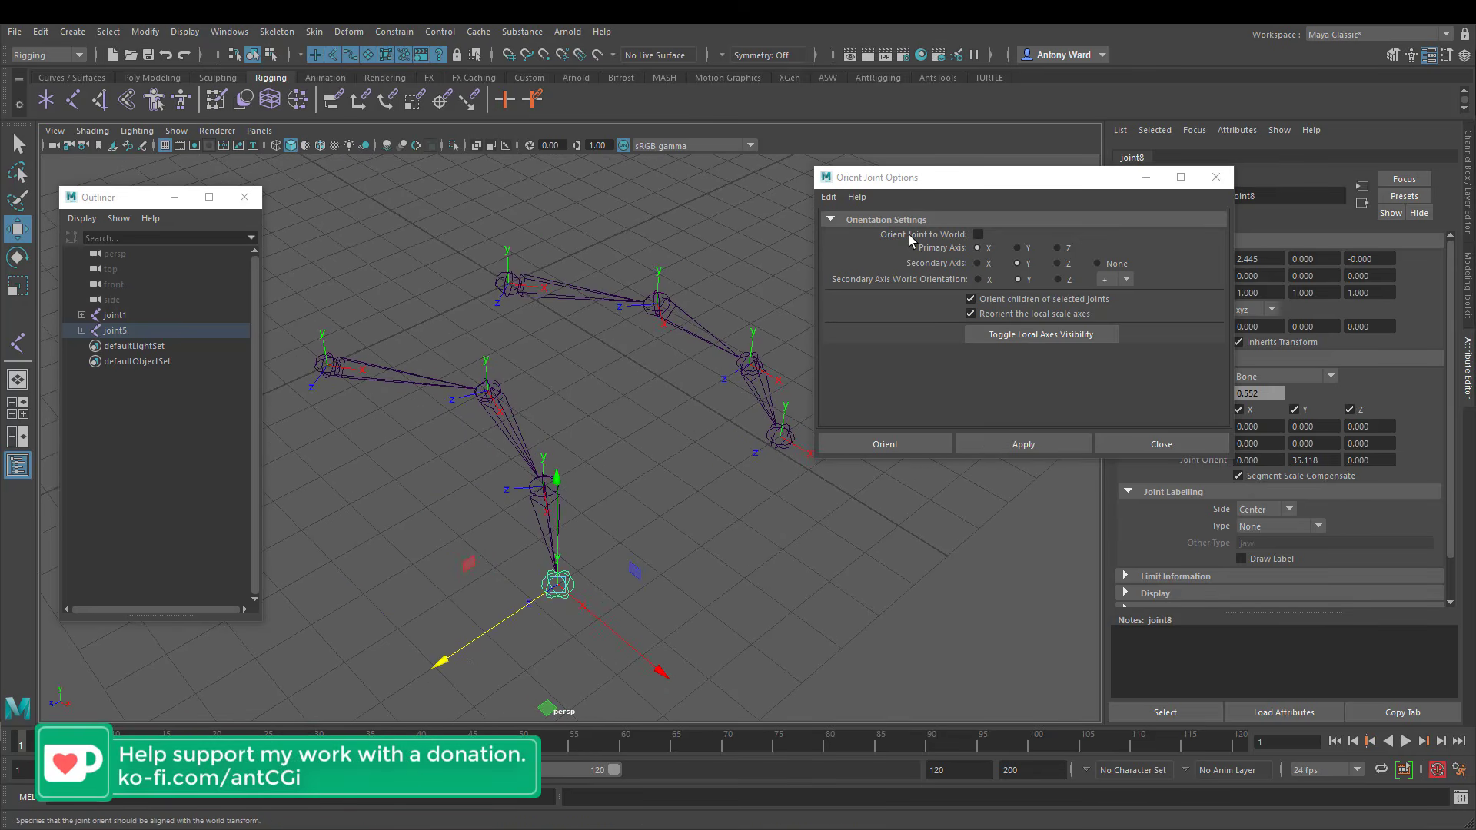
{"action": "left_click", "coordinate": [978, 234]}
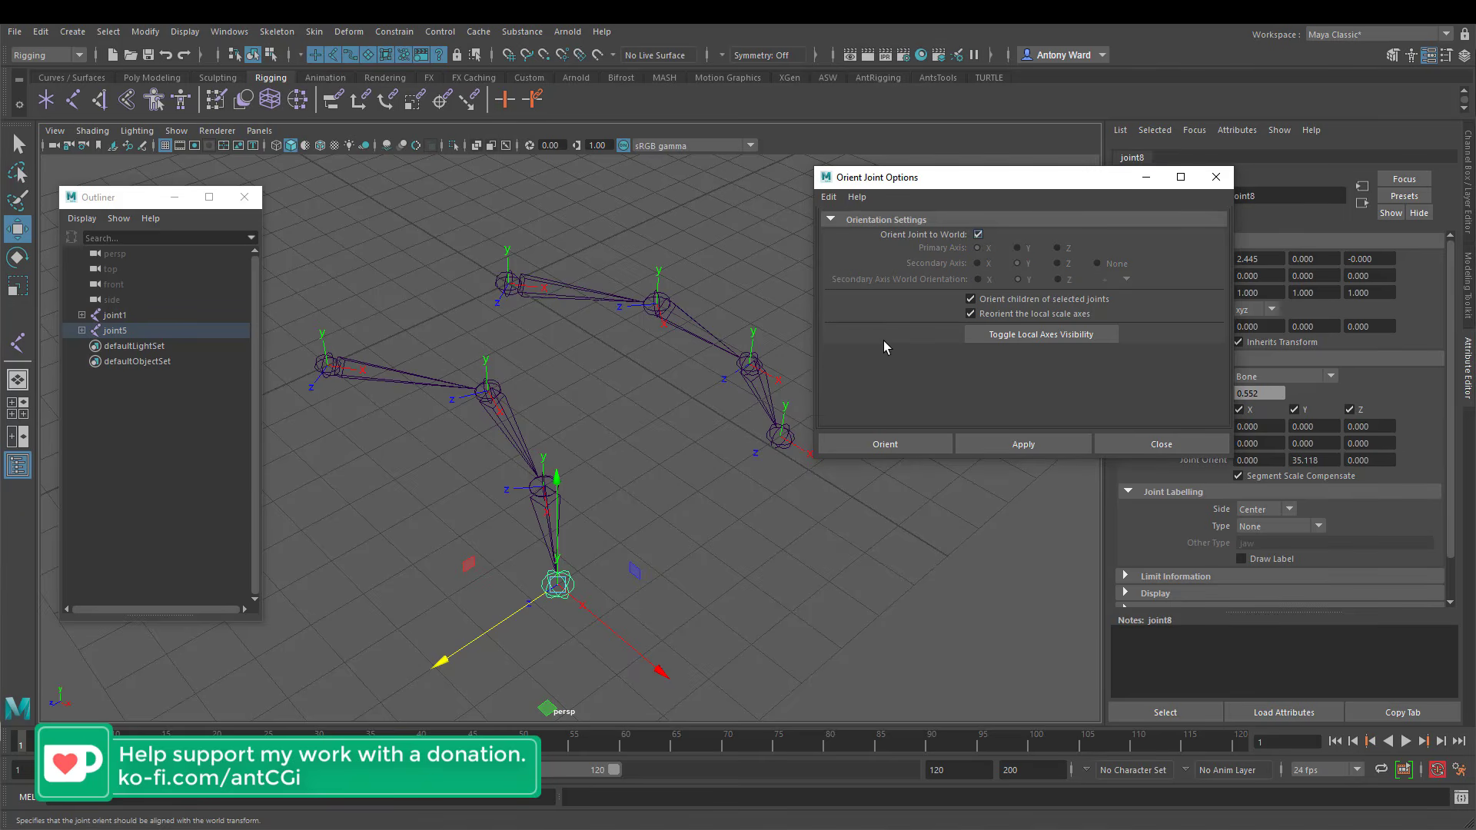
{"action": "left_click", "coordinate": [1034, 447]}
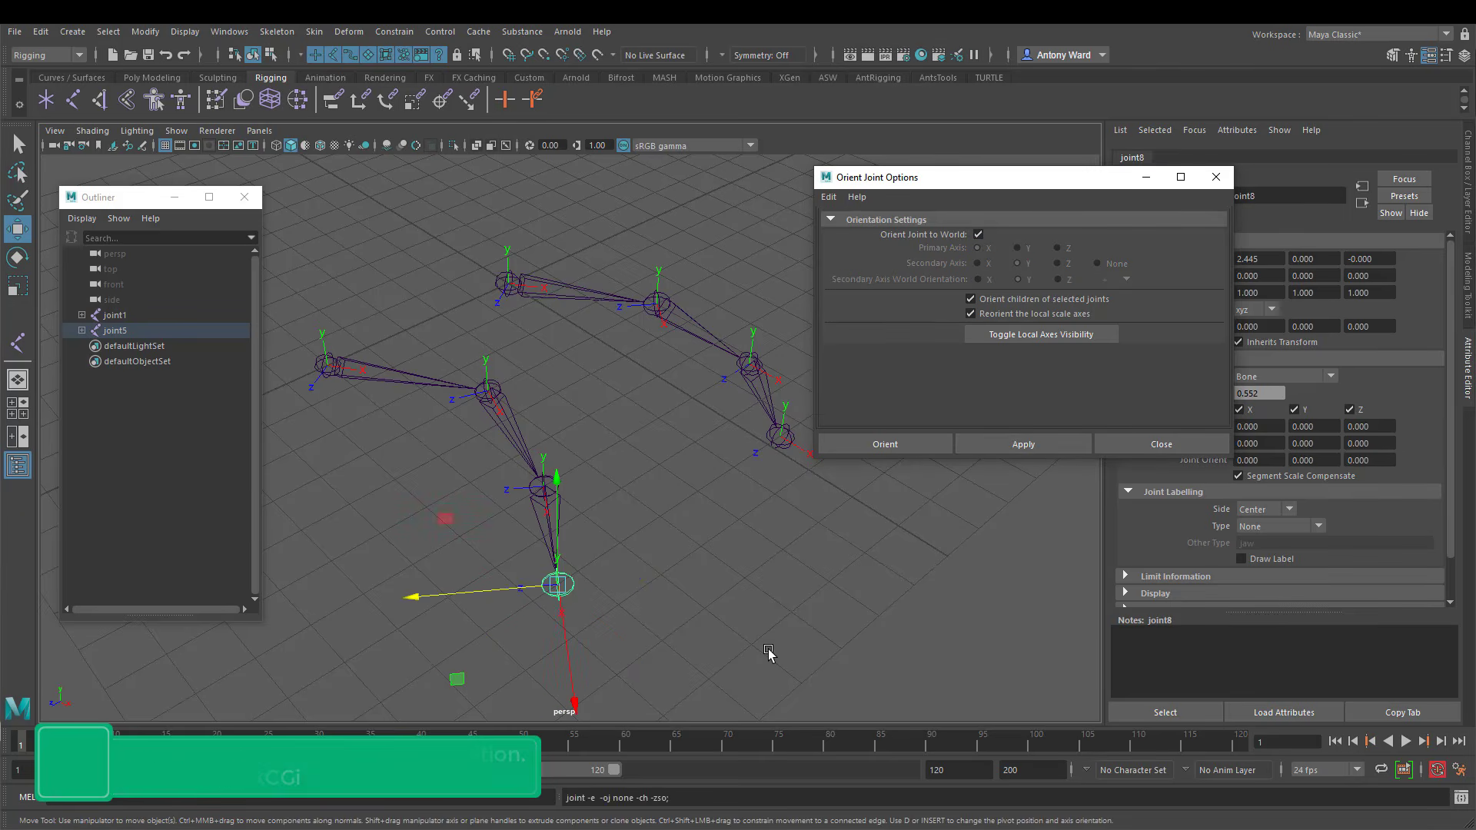
{"action": "left_click_drag", "start_coordinate": [648, 571], "coordinate": [676, 565], "text": "alt"}
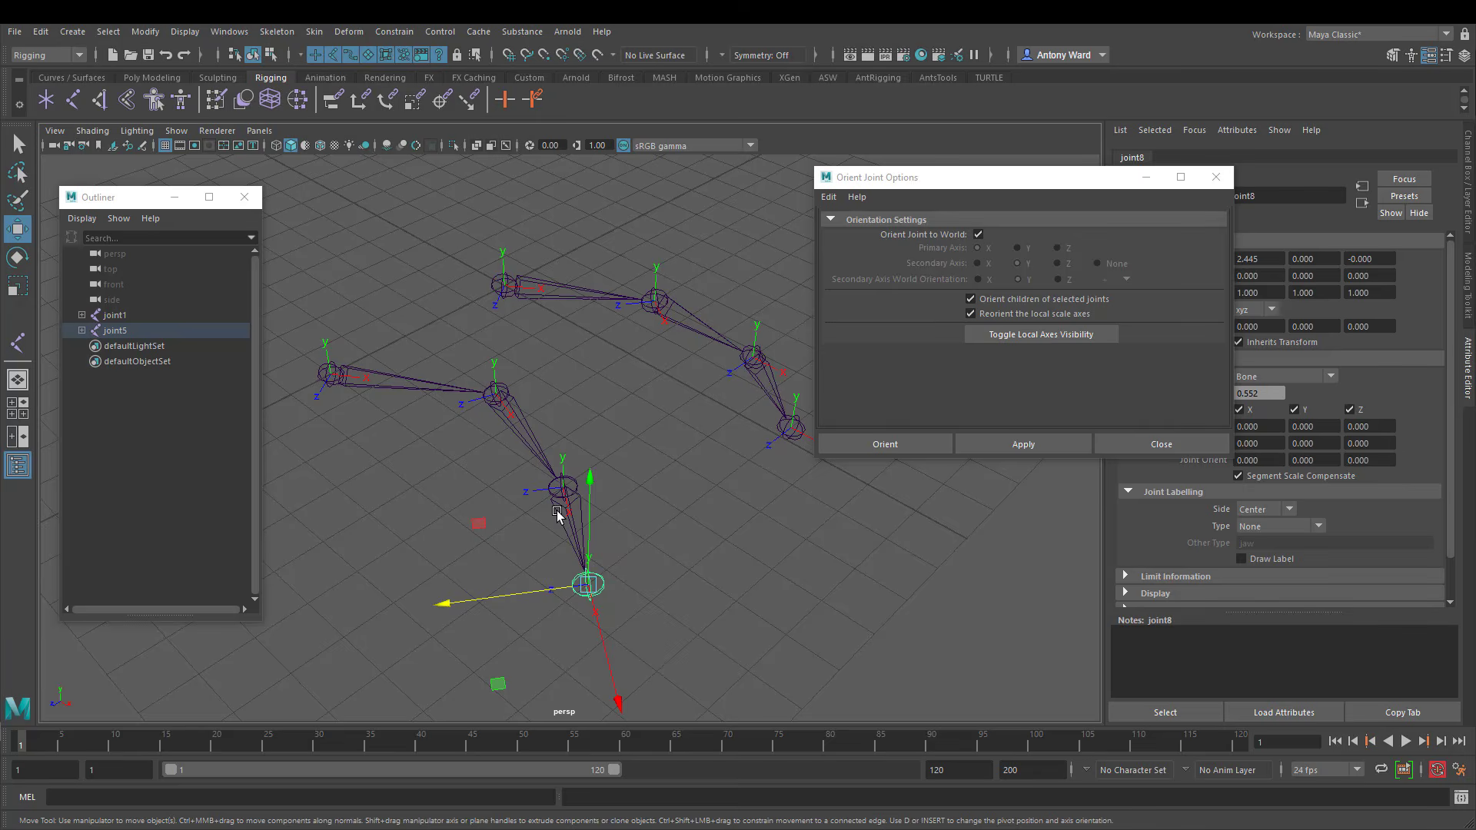
{"action": "left_click_drag", "start_coordinate": [764, 564], "coordinate": [683, 532], "text": "alt"}
{"action": "mouse_move", "coordinate": [584, 538]}
{"action": "left_mouse_down", "text": "alt"}
{"action": "mouse_move", "coordinate": [610, 521]}
{"action": "mouse_move", "coordinate": [580, 547]}
{"action": "left_mouse_up", "text": "alt"}
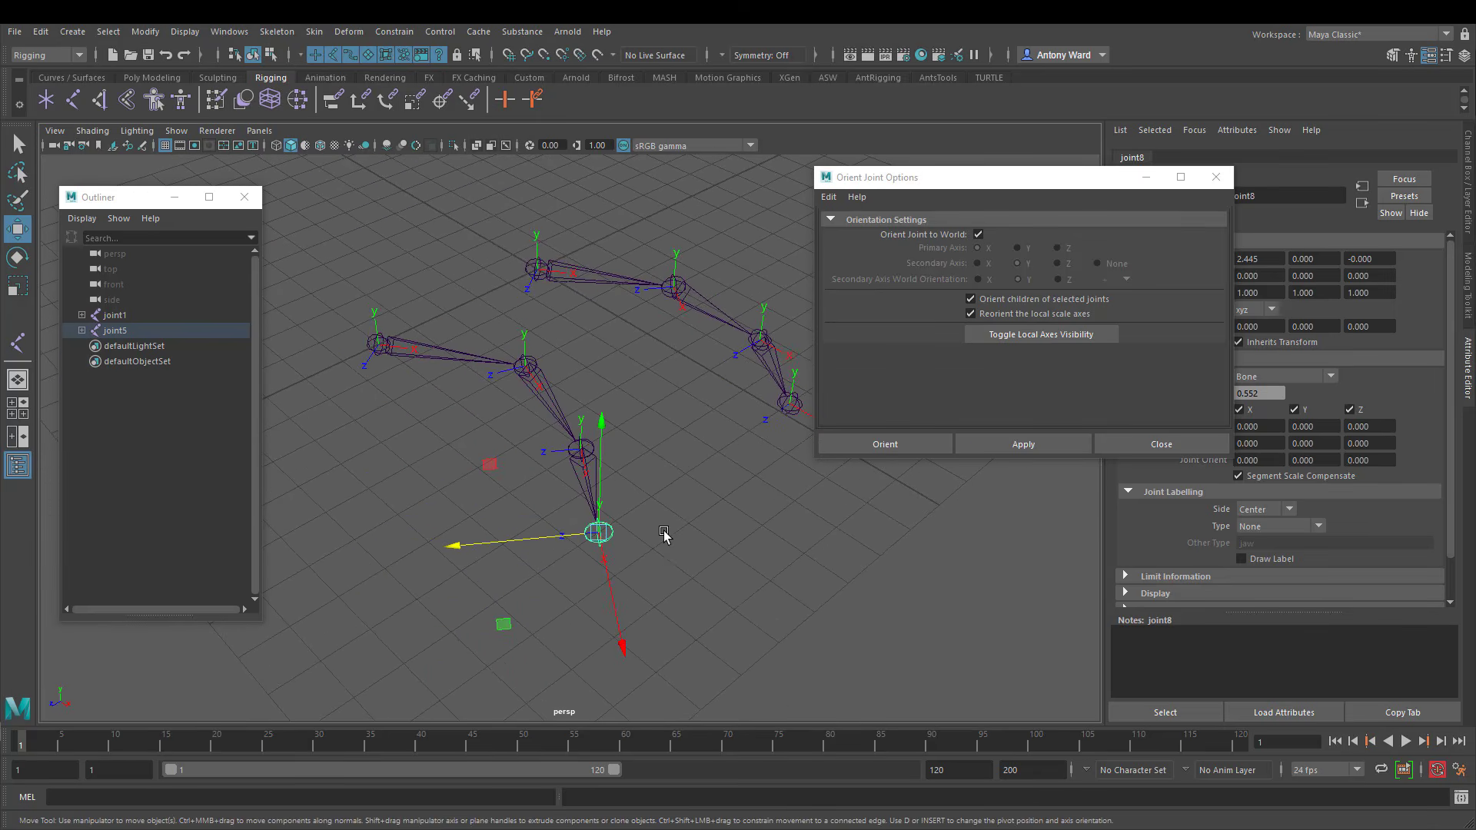
Orient the first chain's second and third joints individually, with Orient Joint to World and orienting of children turned off
{"action": "middle_click_drag", "start_coordinate": [661, 535], "coordinate": [558, 580], "text": "alt"}
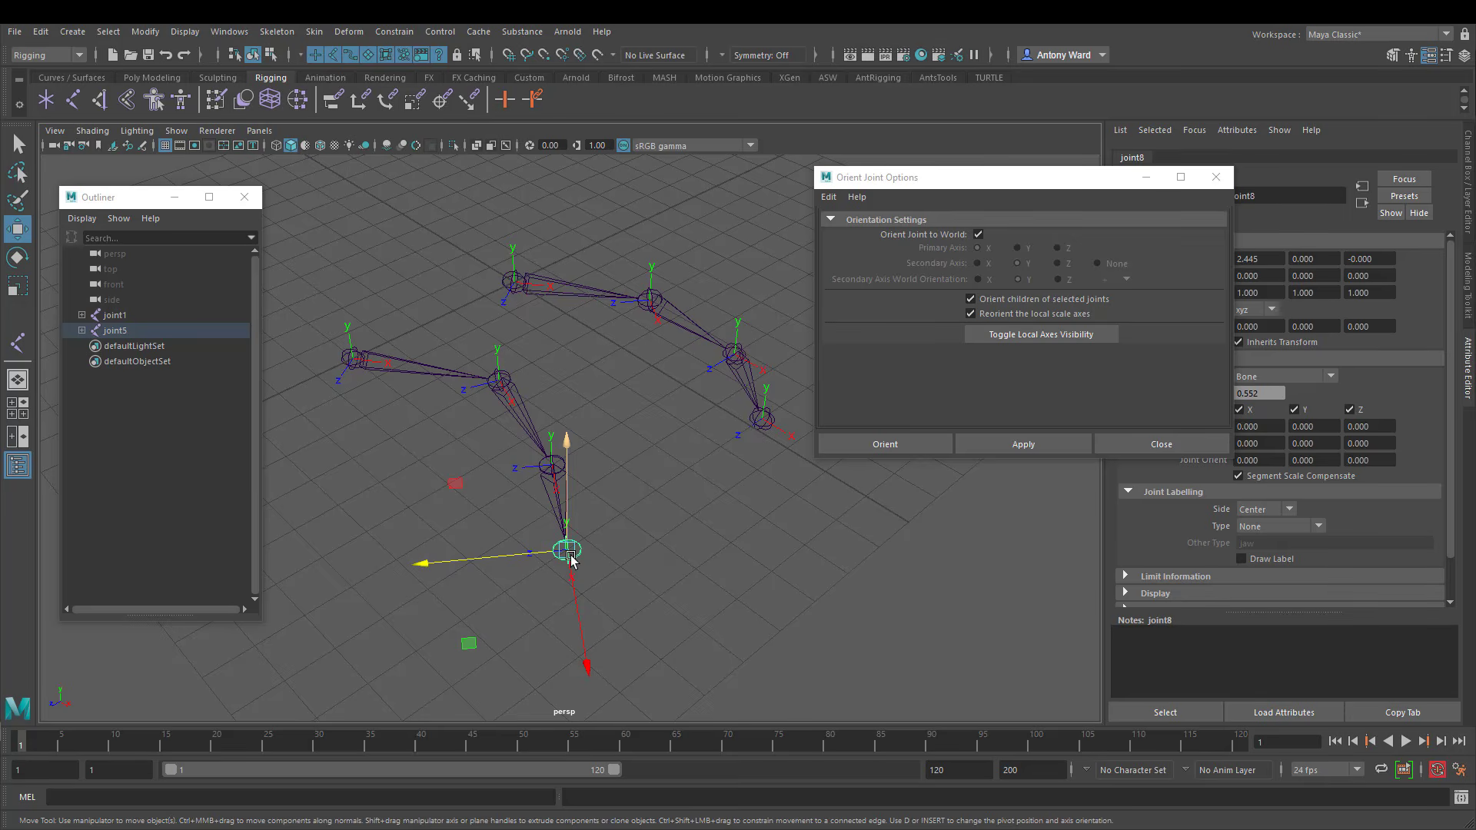
{"action": "middle_click_drag", "start_coordinate": [703, 421], "coordinate": [674, 468], "text": "alt"}
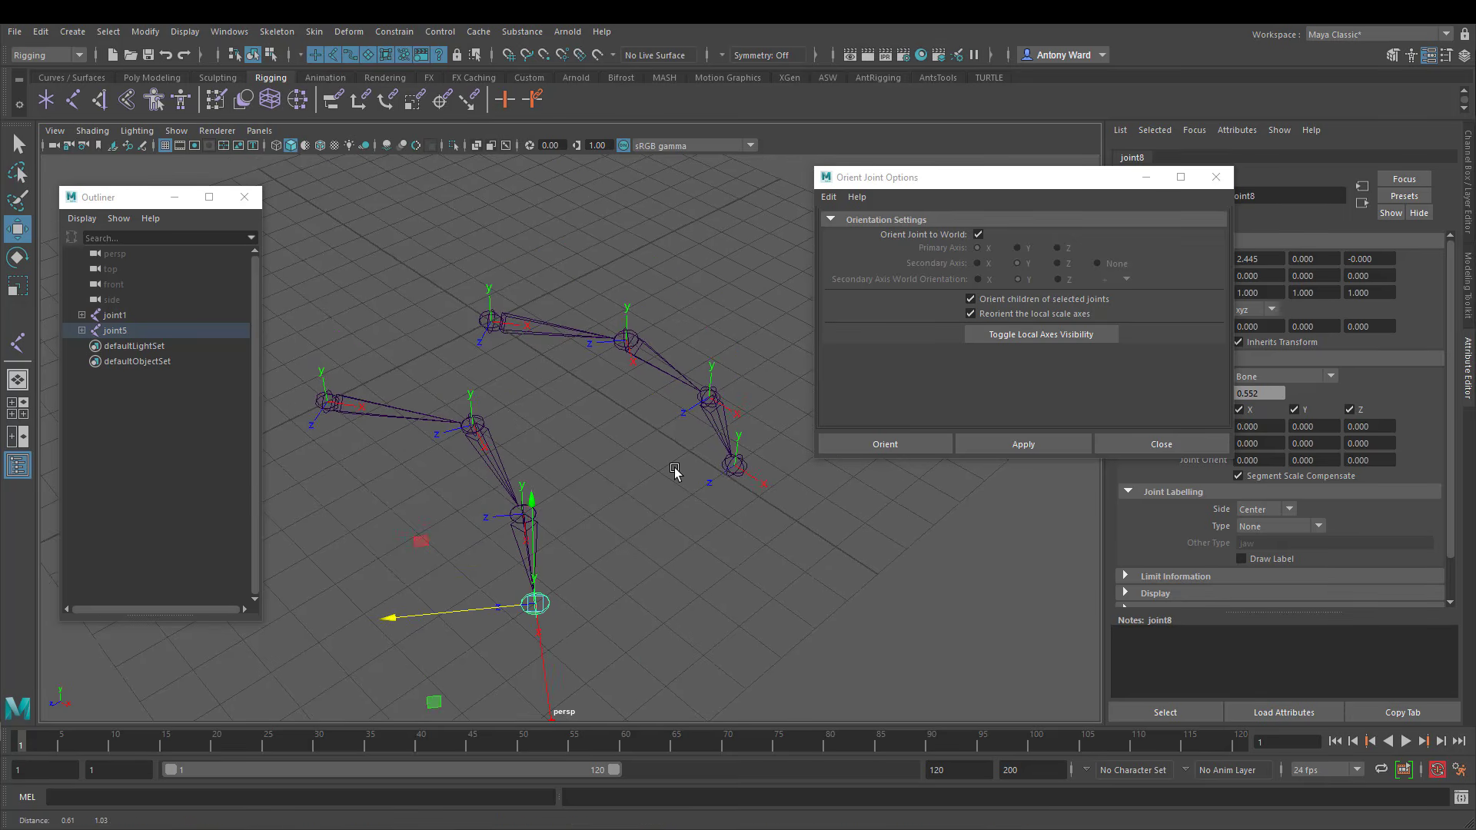
{"action": "left_click", "coordinate": [504, 331]}
{"action": "left_click", "coordinate": [979, 235]}
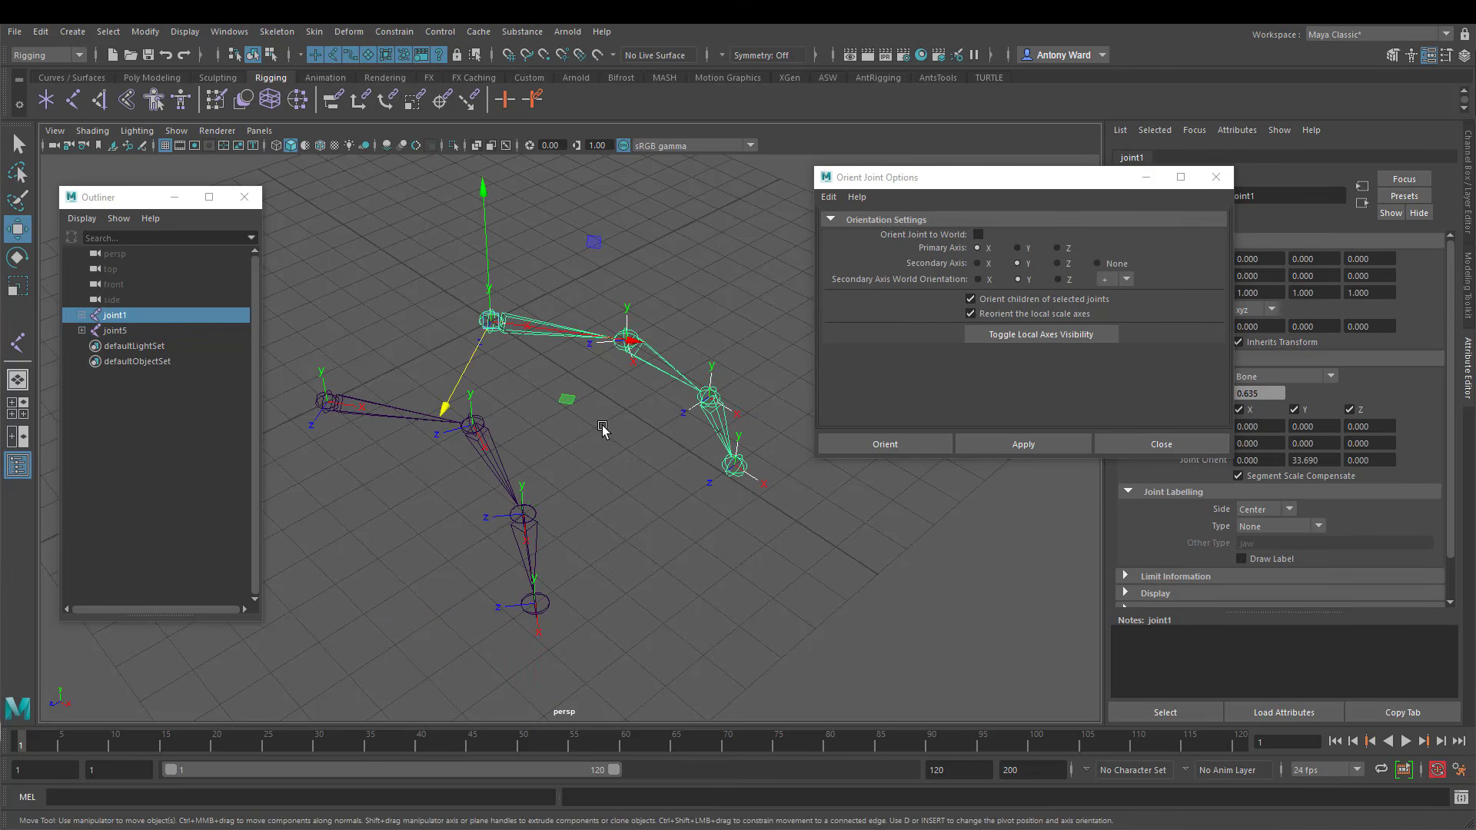
{"action": "left_click_drag", "start_coordinate": [603, 428], "coordinate": [592, 428], "text": "alt"}
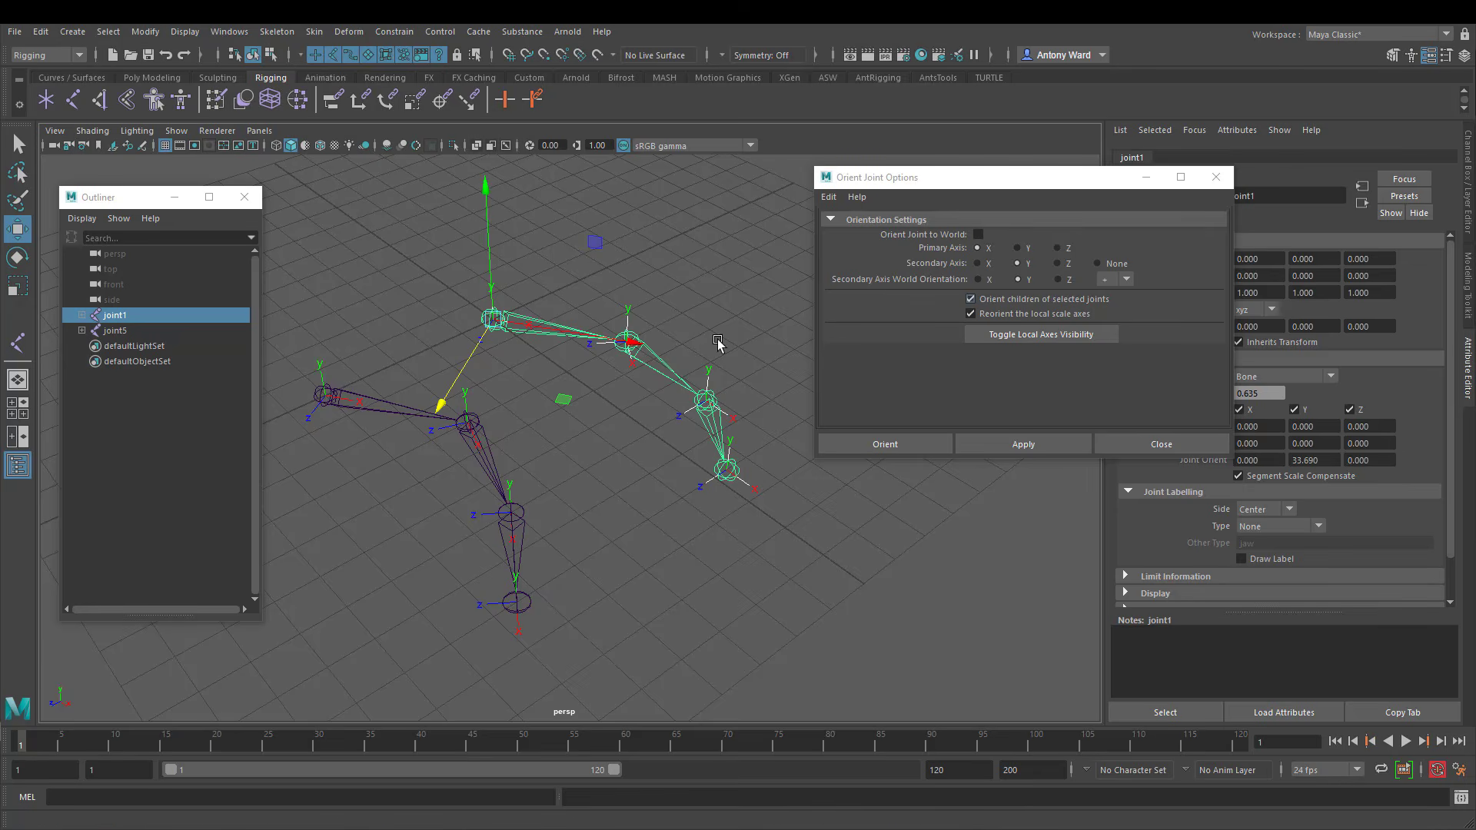
{"action": "left_click", "coordinate": [659, 362]}
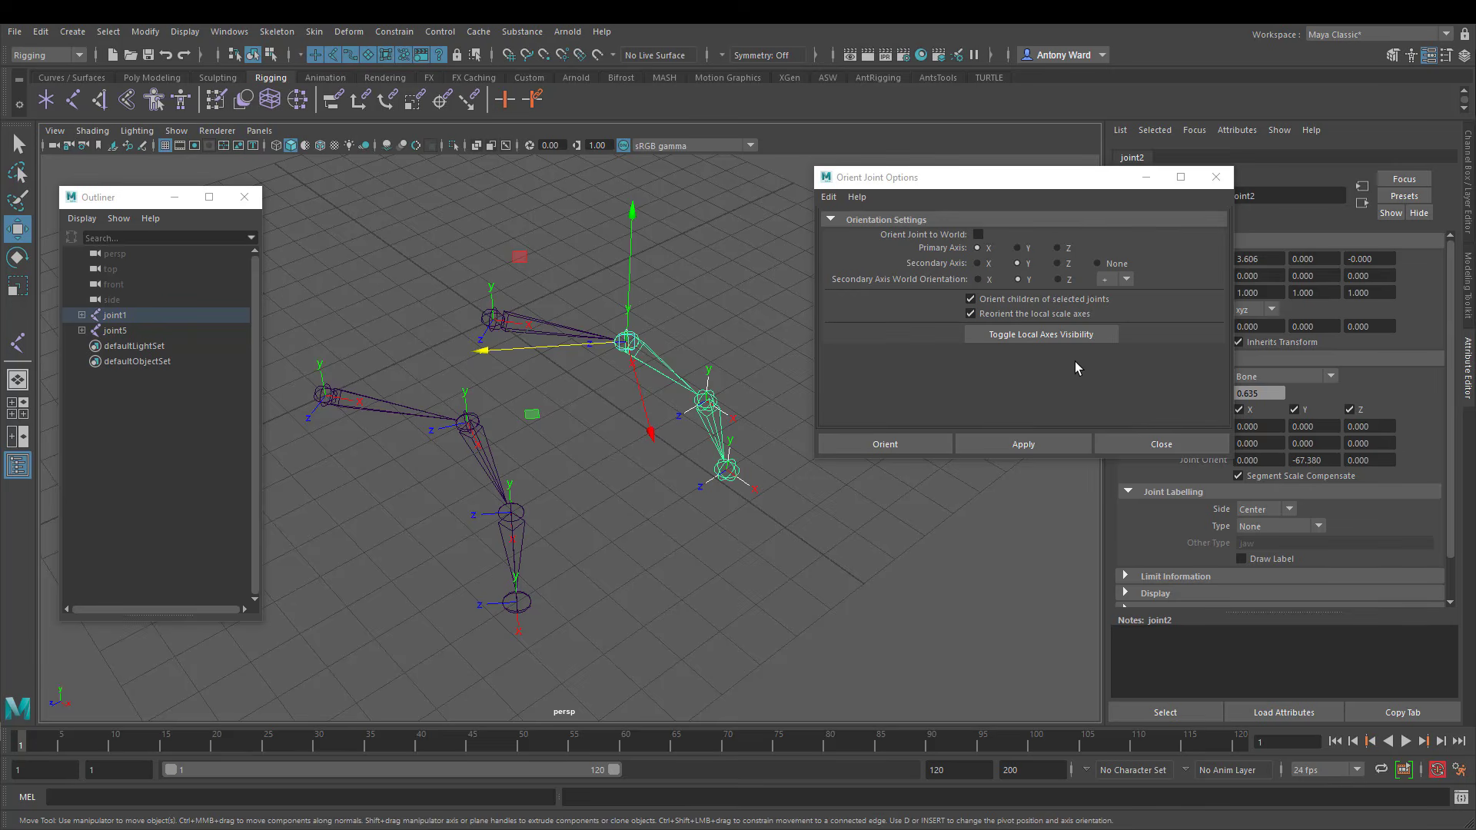
{"action": "left_click", "coordinate": [988, 300]}
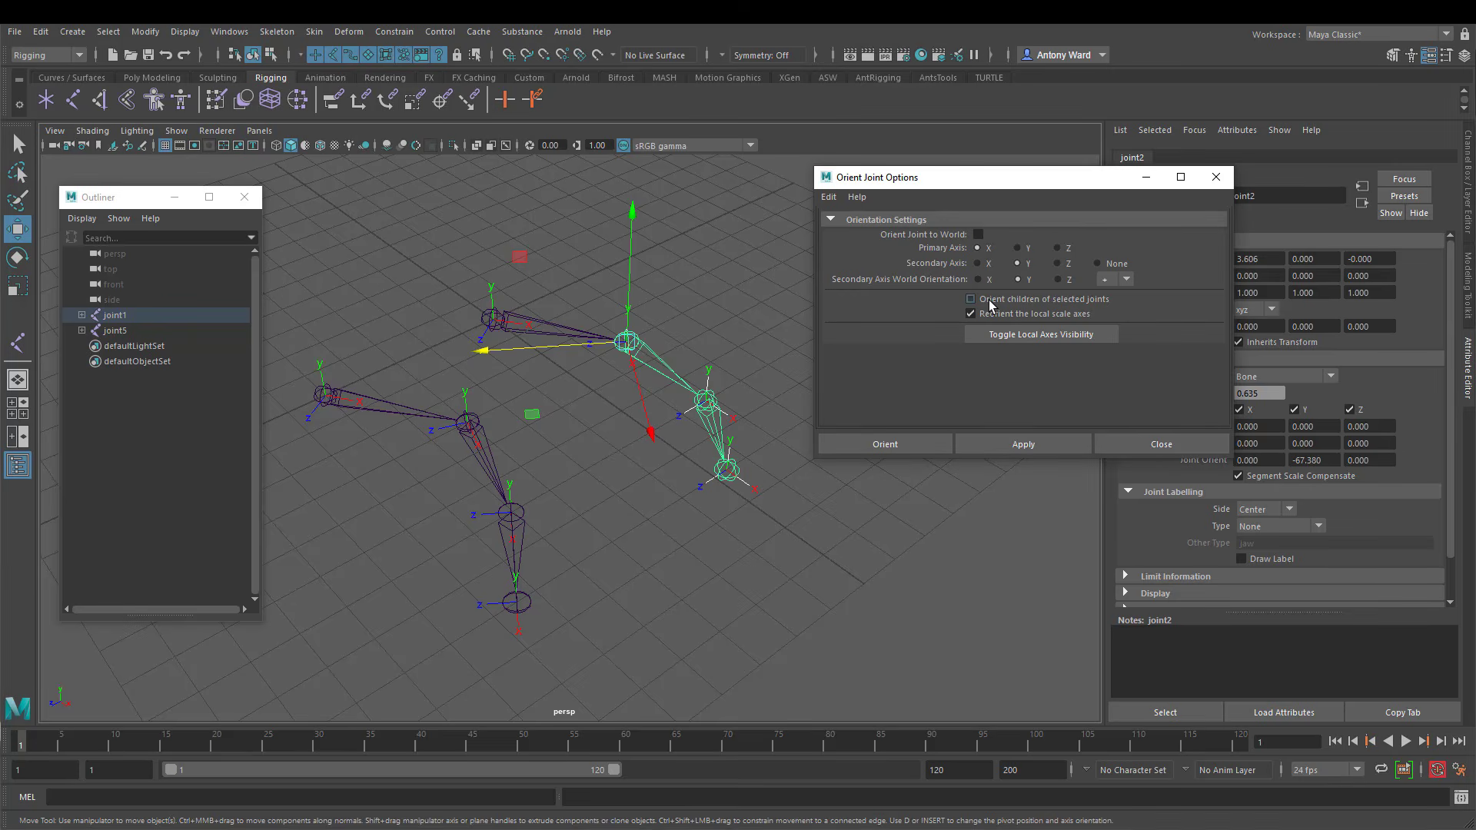
{"action": "left_click", "coordinate": [1030, 444]}
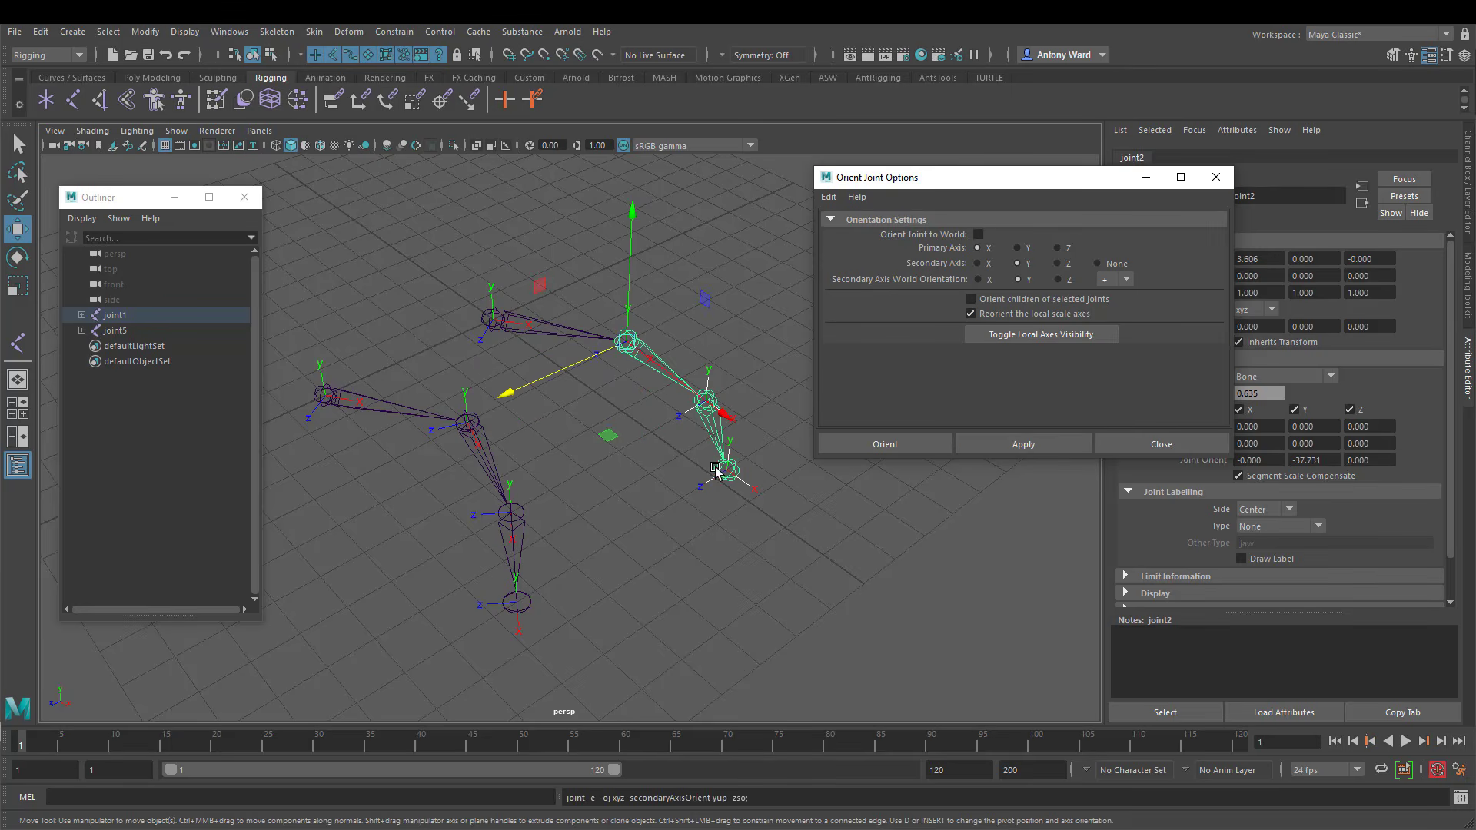
{"action": "left_click", "coordinate": [715, 435]}
{"action": "left_click", "coordinate": [1023, 442]}
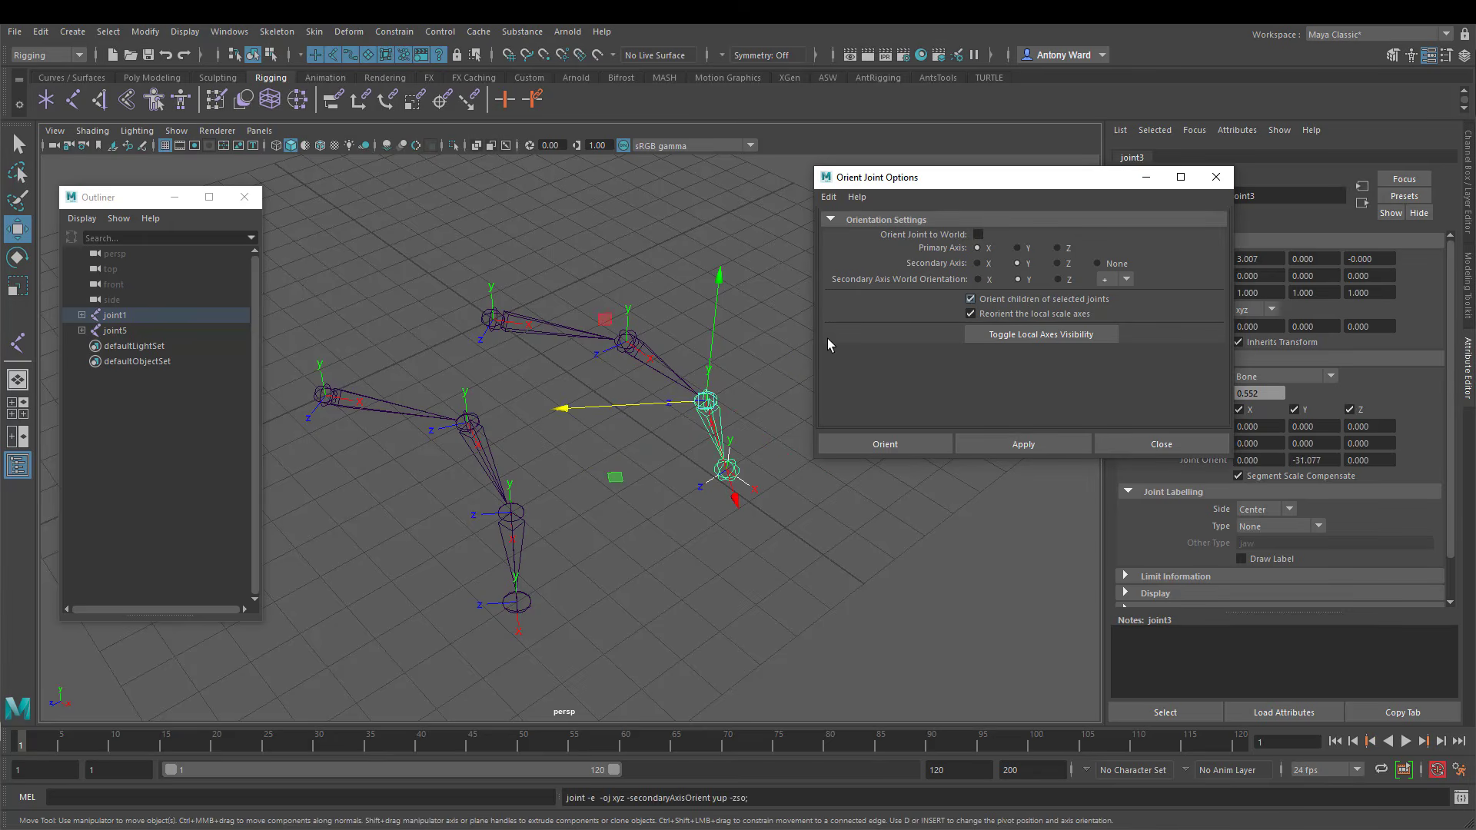
Reorient the first chain from its root with children included, and align its end joint to the world axes
{"action": "left_click", "coordinate": [525, 321]}
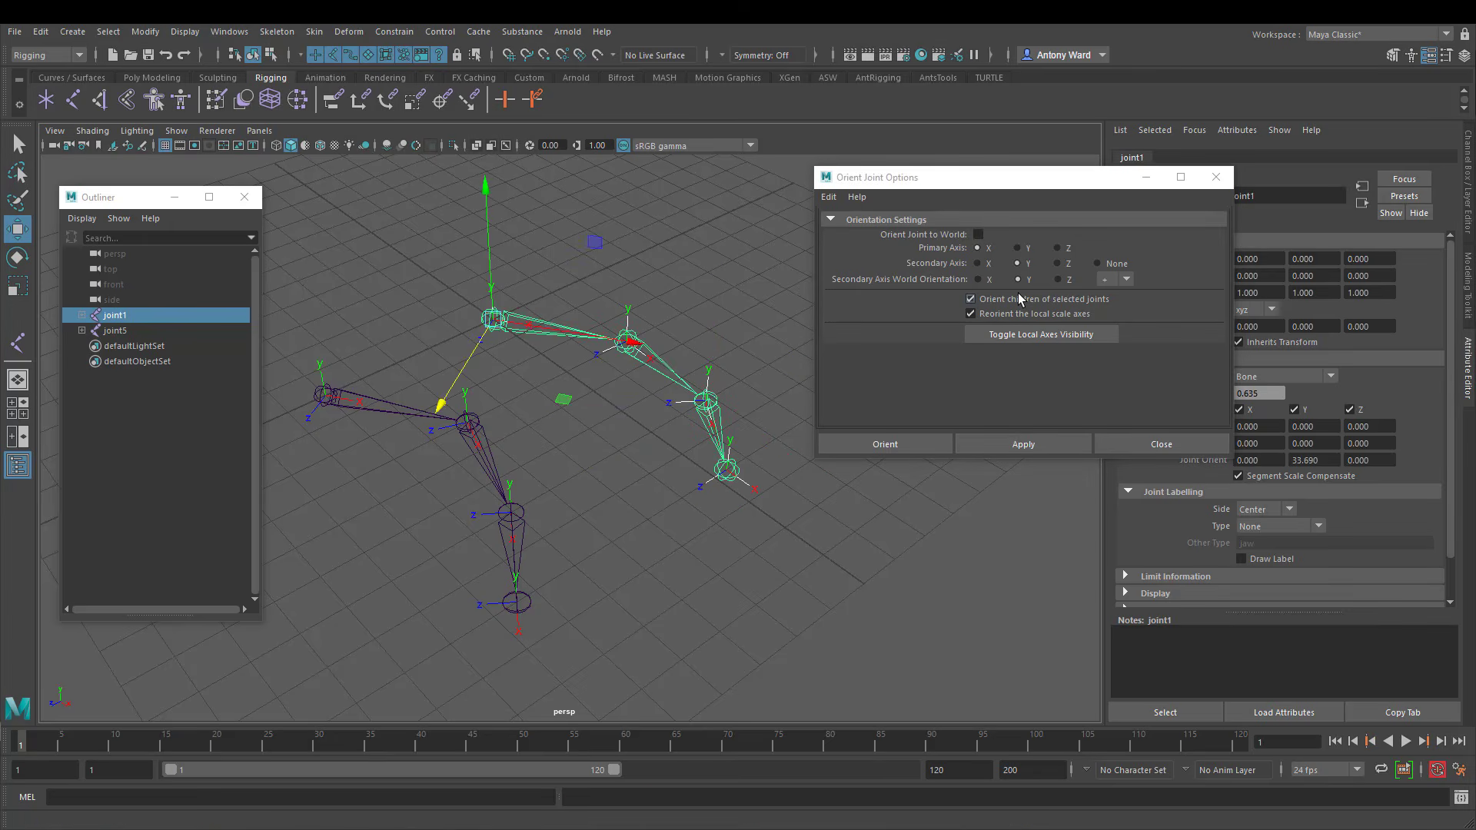
{"action": "left_click", "coordinate": [1028, 447]}
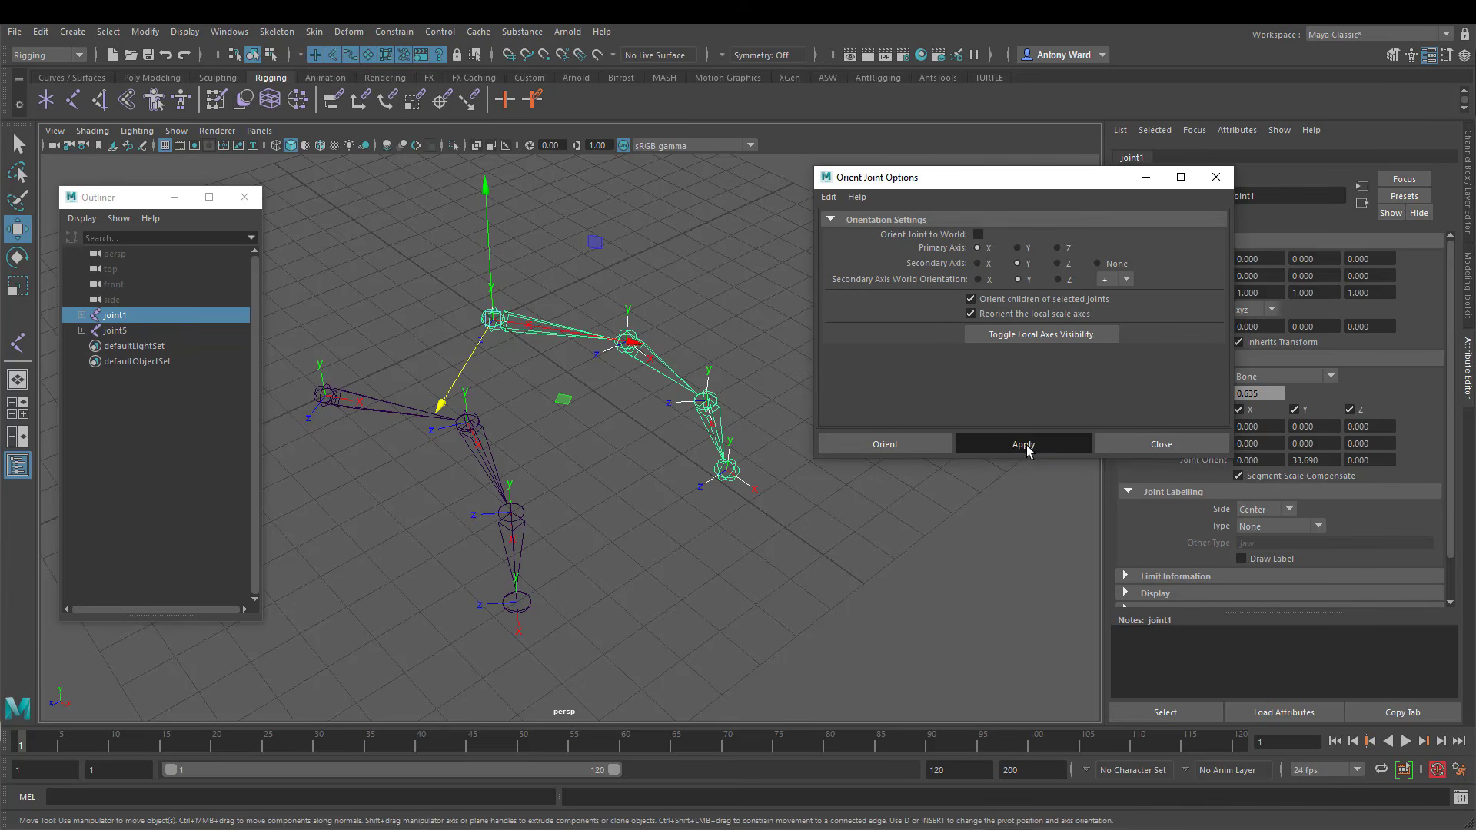
{"action": "left_click", "coordinate": [736, 472]}
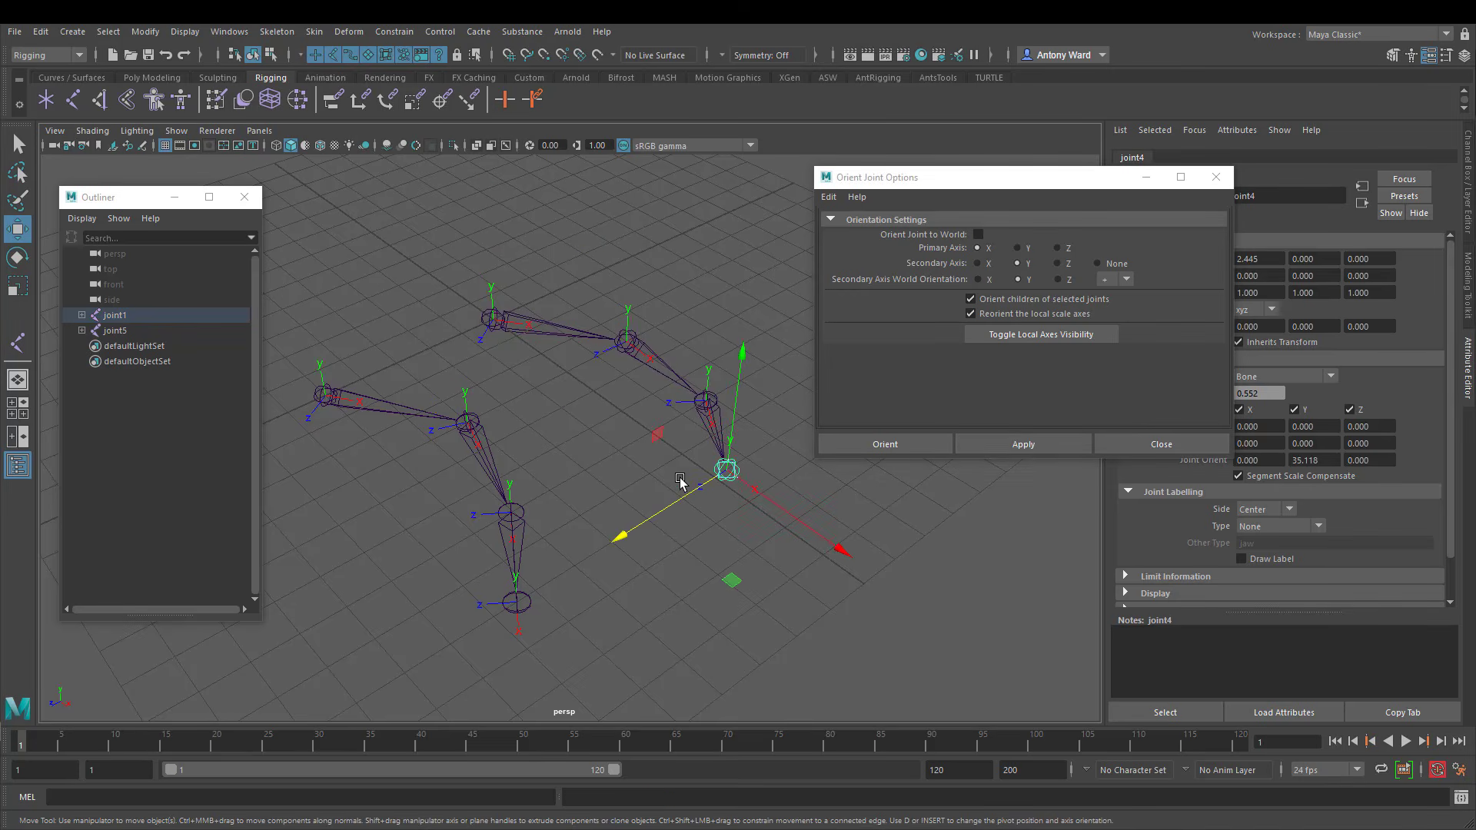
{"action": "left_click", "coordinate": [977, 235]}
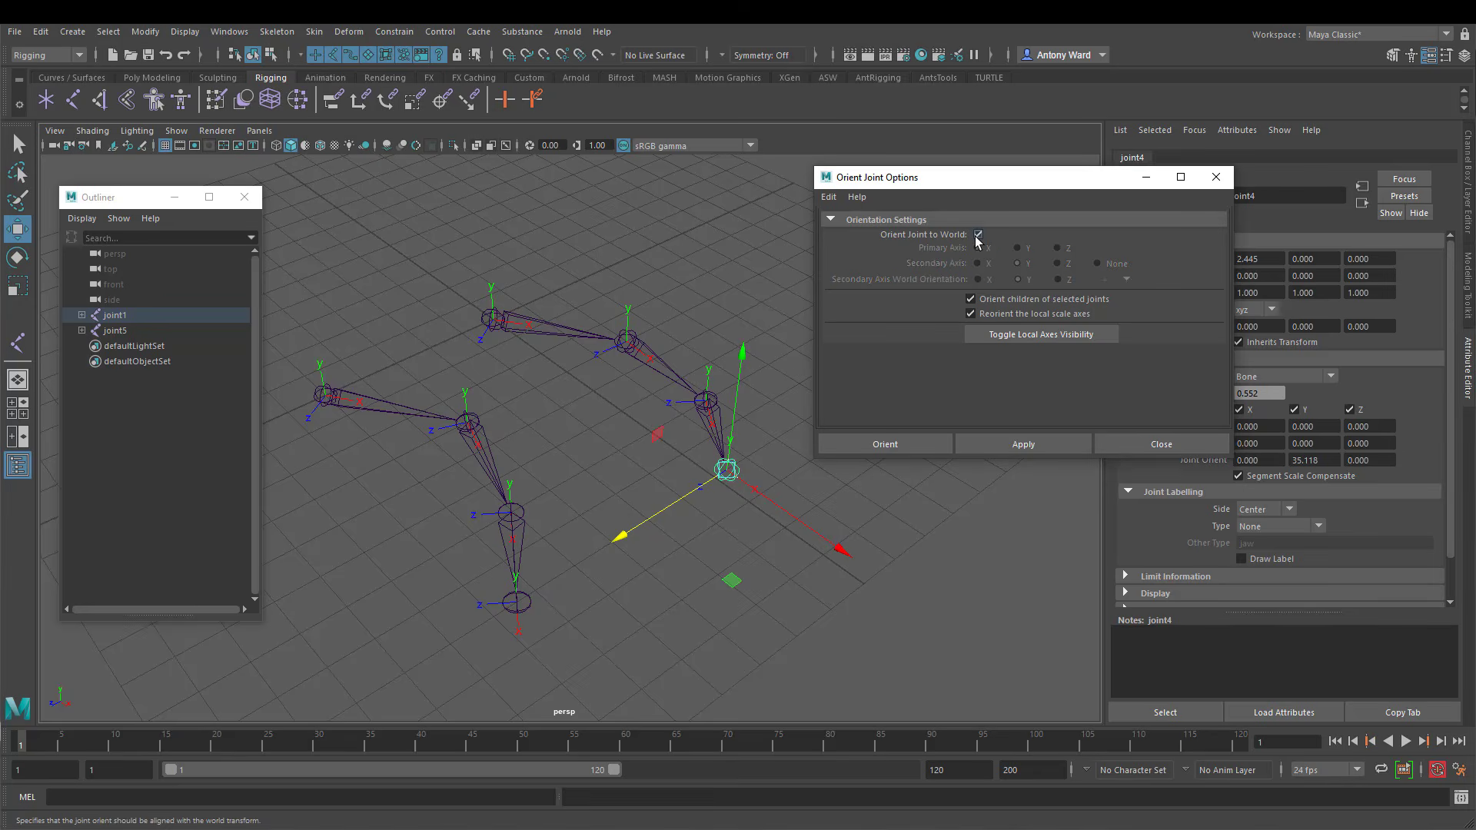
{"action": "left_click", "coordinate": [1023, 446]}
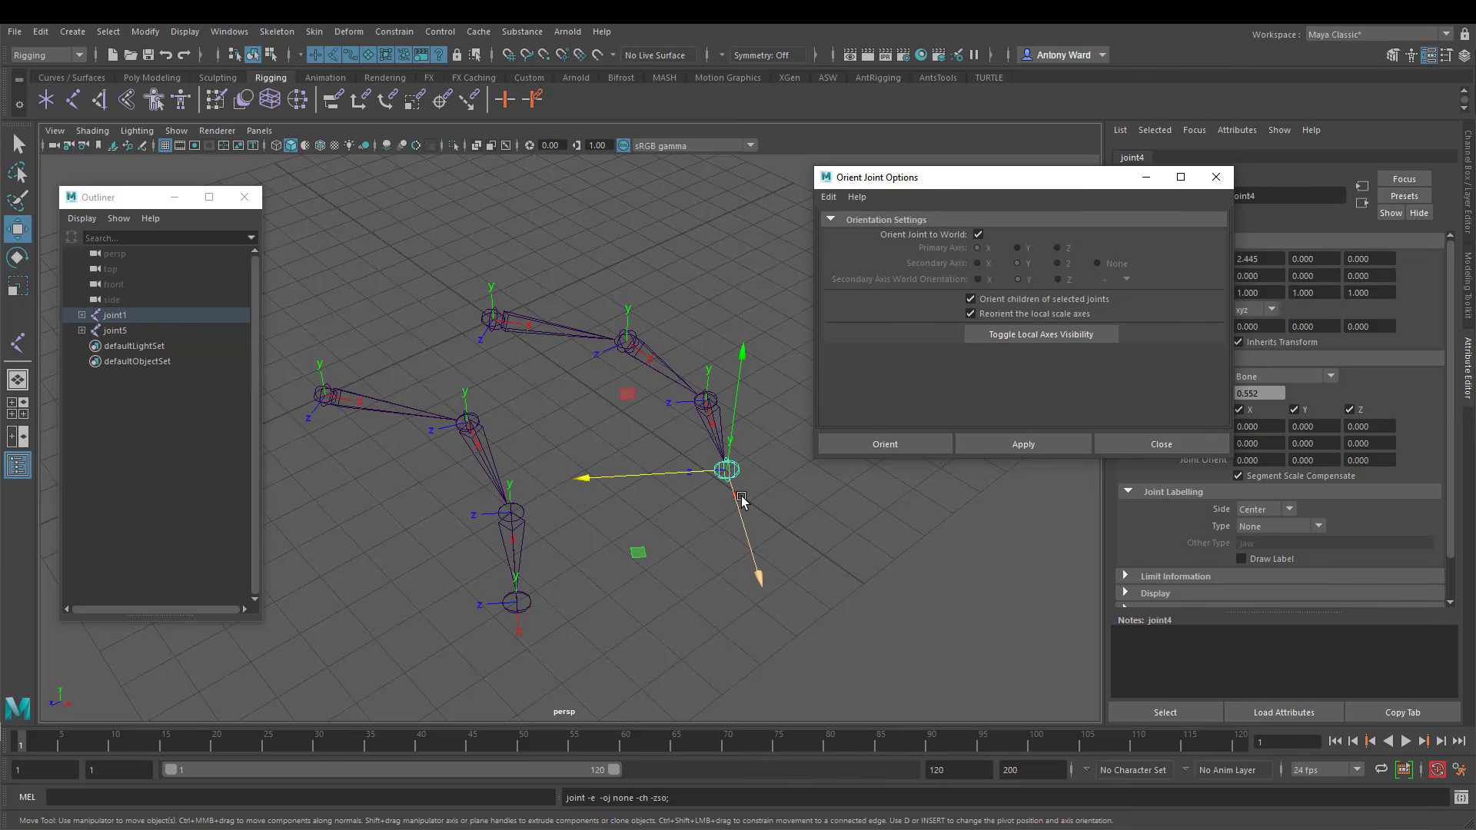
Reorient the first chain from its root with Orient Joint to World off, Y as primary axis and Z as secondary axis
{"action": "left_click", "coordinate": [979, 235]}
{"action": "left_click_drag", "start_coordinate": [600, 378], "coordinate": [536, 319], "text": "alt"}
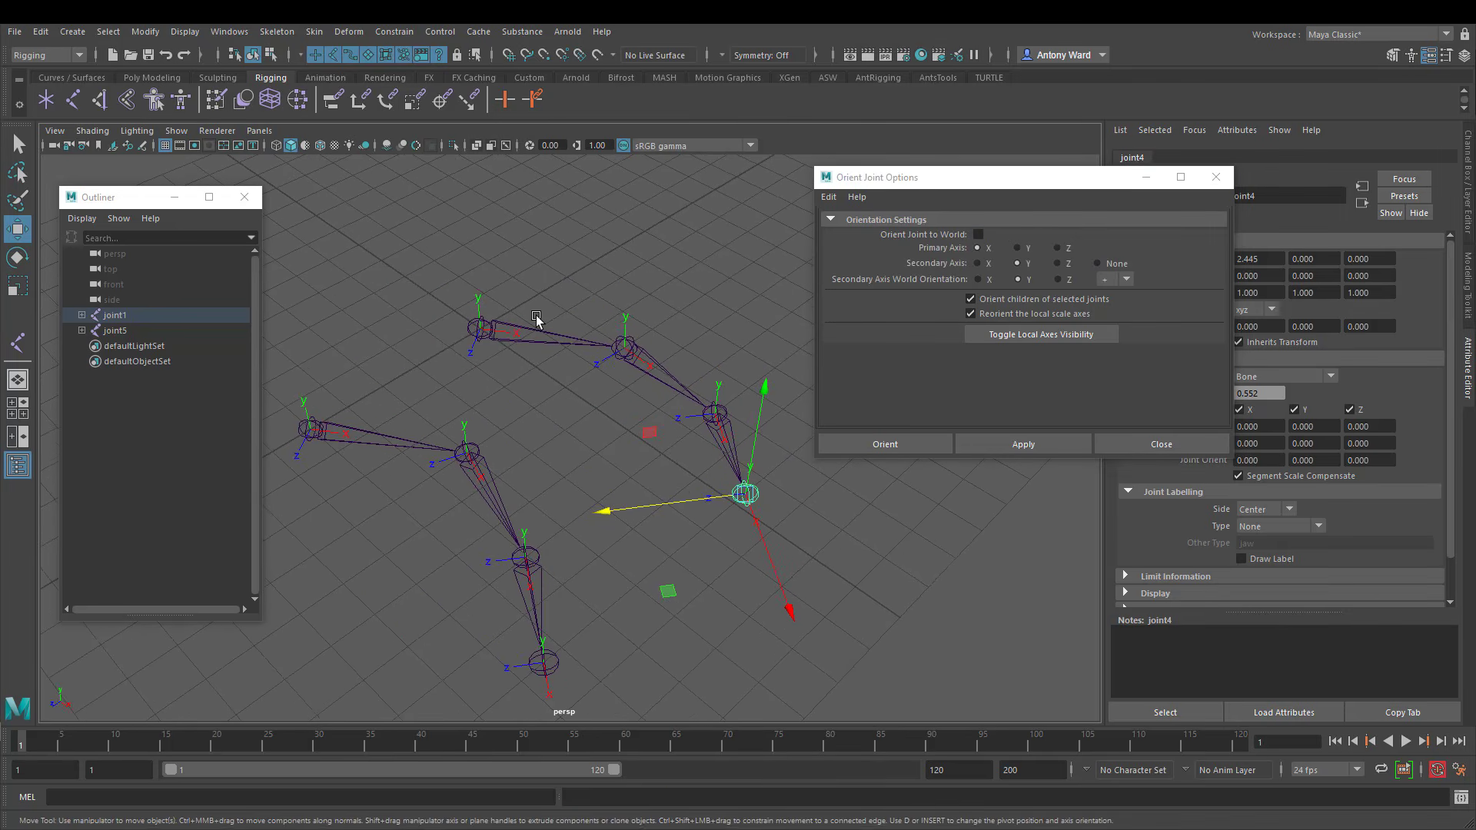
{"action": "left_click_drag", "start_coordinate": [535, 369], "coordinate": [509, 343], "text": "alt"}
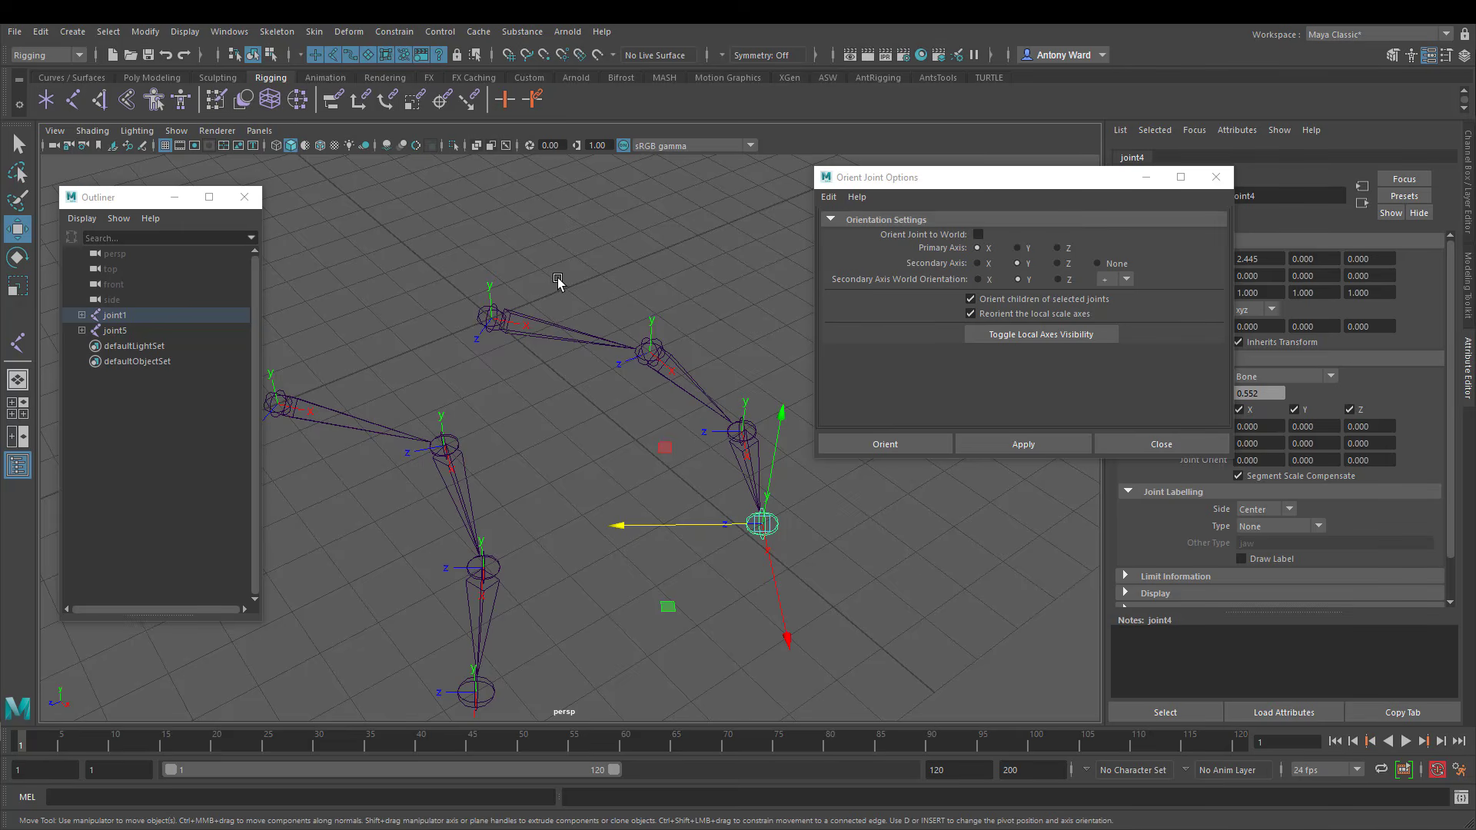
{"action": "left_click", "coordinate": [555, 331]}
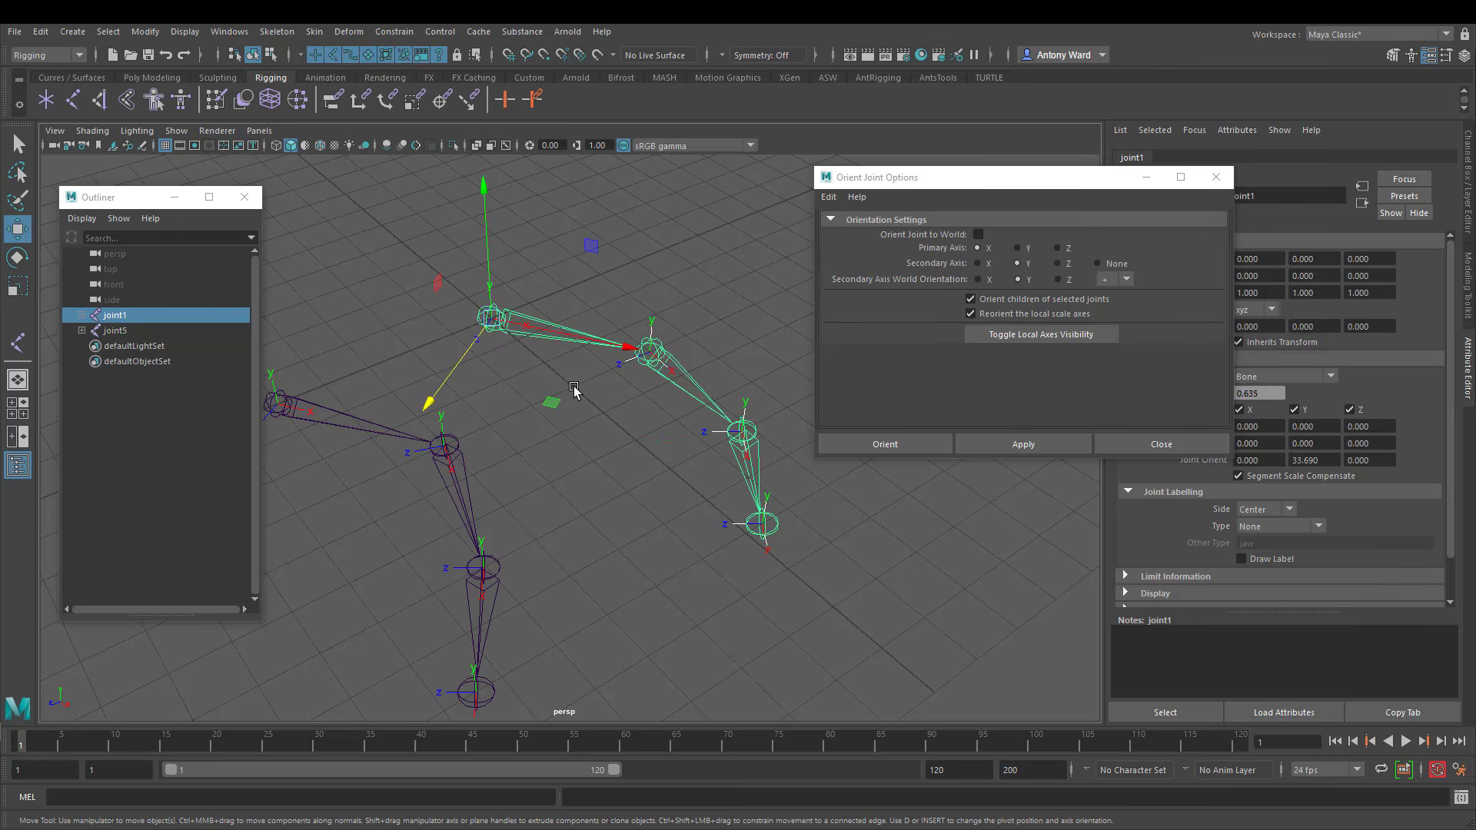
{"action": "middle_click_drag", "start_coordinate": [579, 383], "coordinate": [557, 379], "text": "alt"}
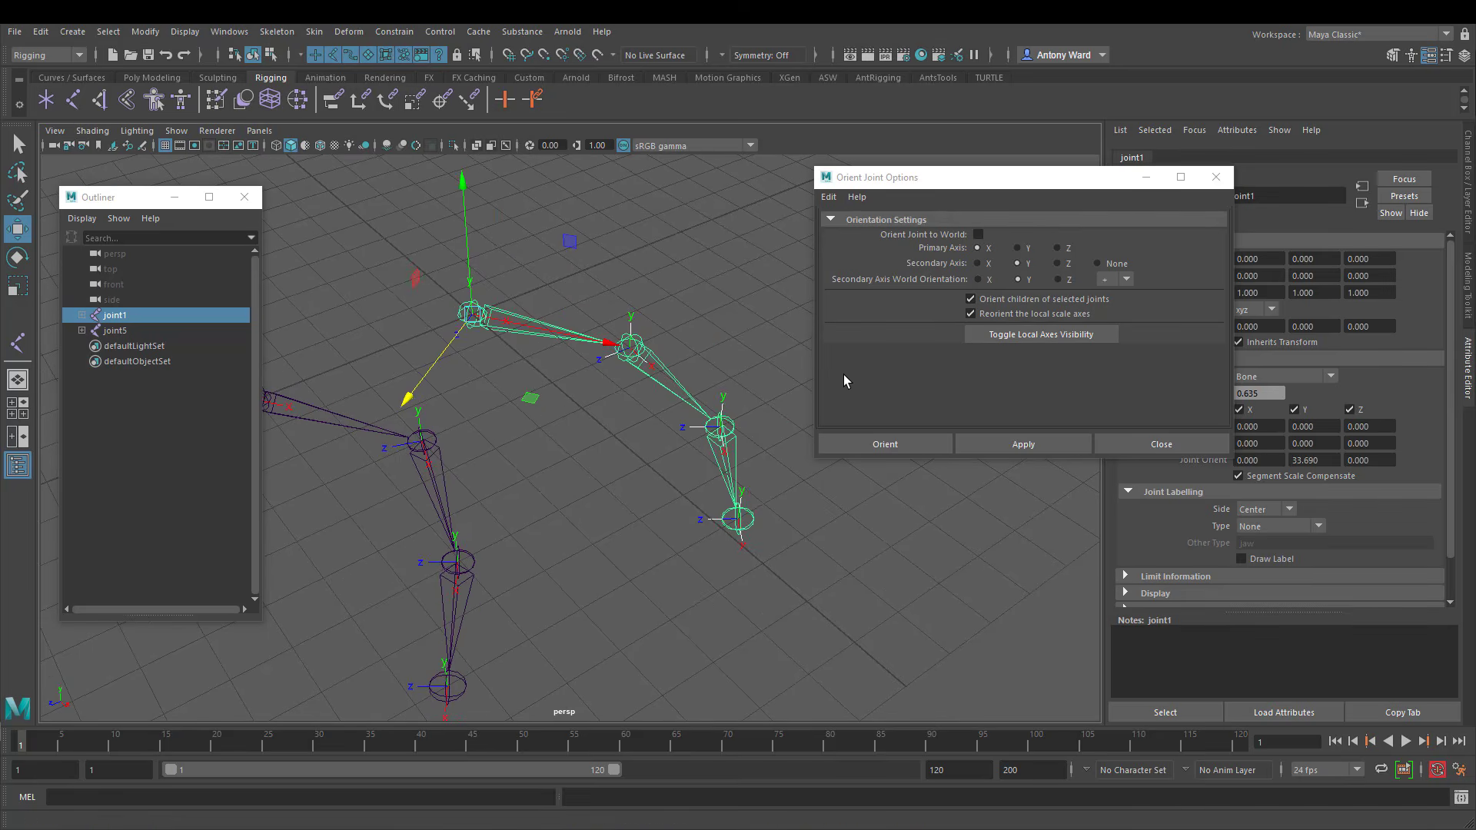
{"action": "left_click_drag", "start_coordinate": [586, 326], "coordinate": [592, 325], "text": "alt"}
{"action": "middle_click_drag", "start_coordinate": [588, 302], "coordinate": [606, 320], "text": "alt"}
{"action": "right_click_drag", "start_coordinate": [607, 320], "coordinate": [640, 308], "text": "alt"}
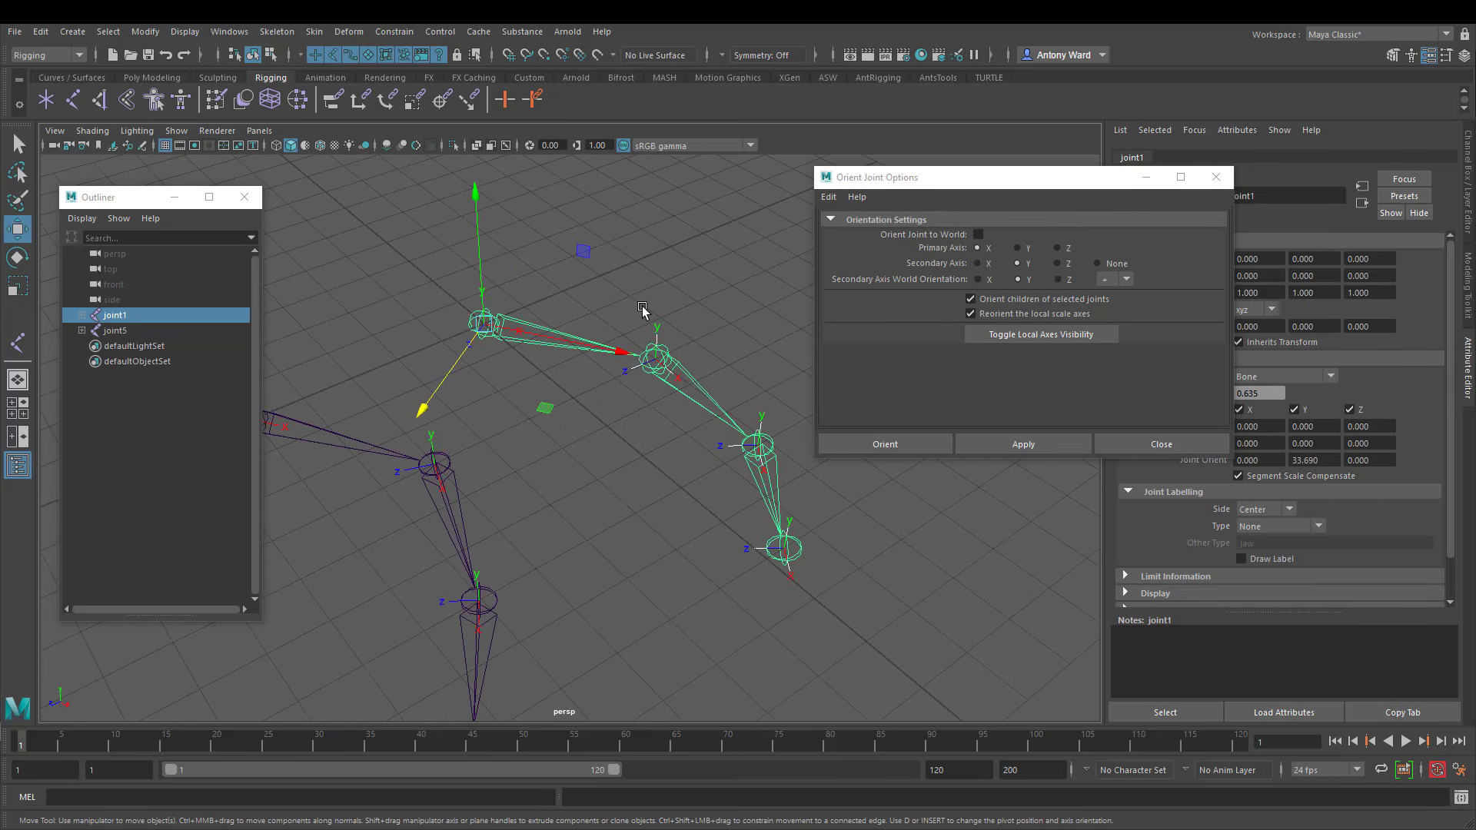
{"action": "left_click_drag", "start_coordinate": [643, 309], "coordinate": [635, 319], "text": "alt"}
{"action": "left_click", "coordinate": [1019, 249]}
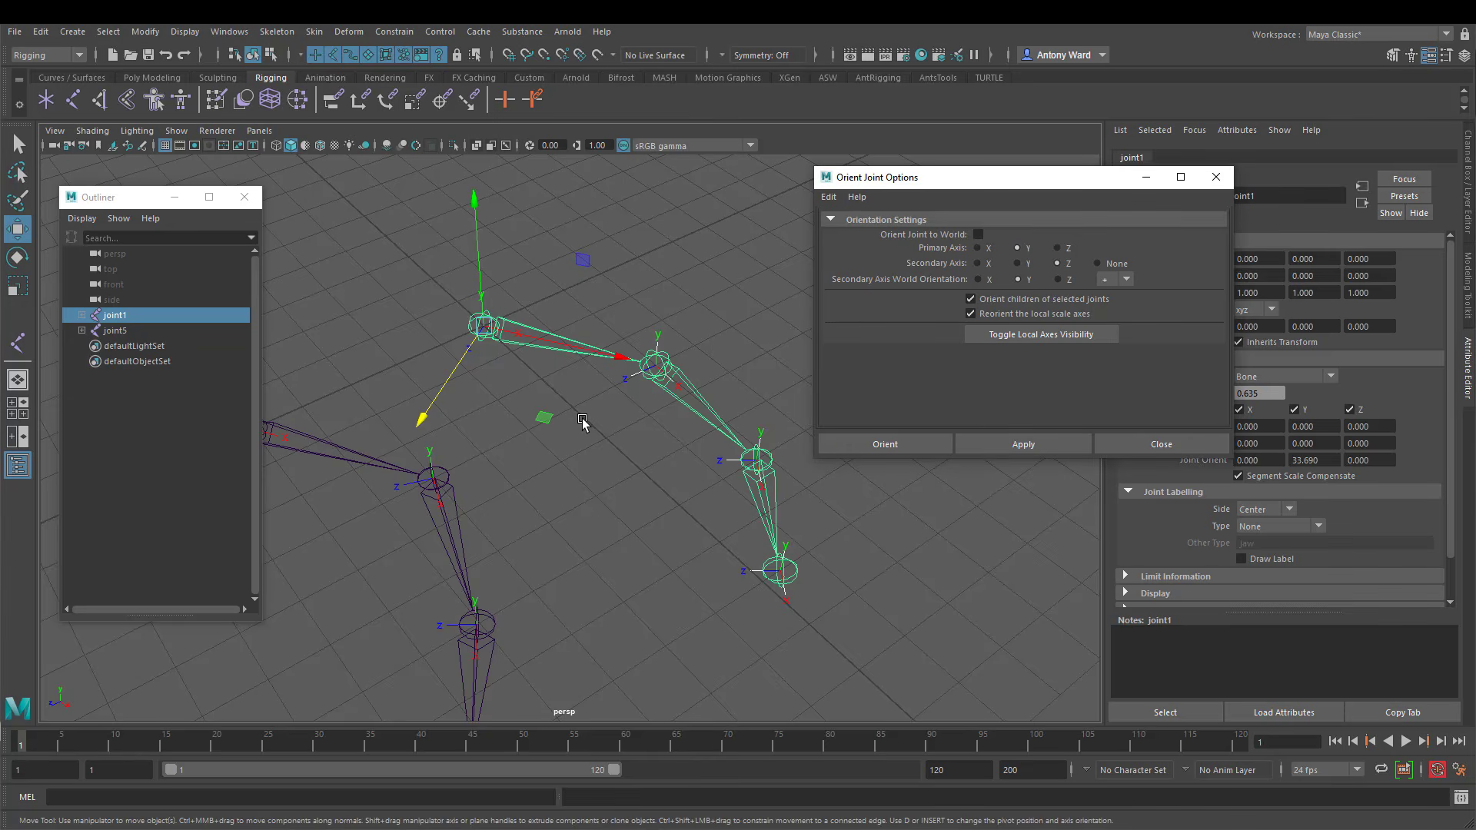
{"action": "left_click_drag", "start_coordinate": [583, 422], "coordinate": [544, 407], "text": "alt"}
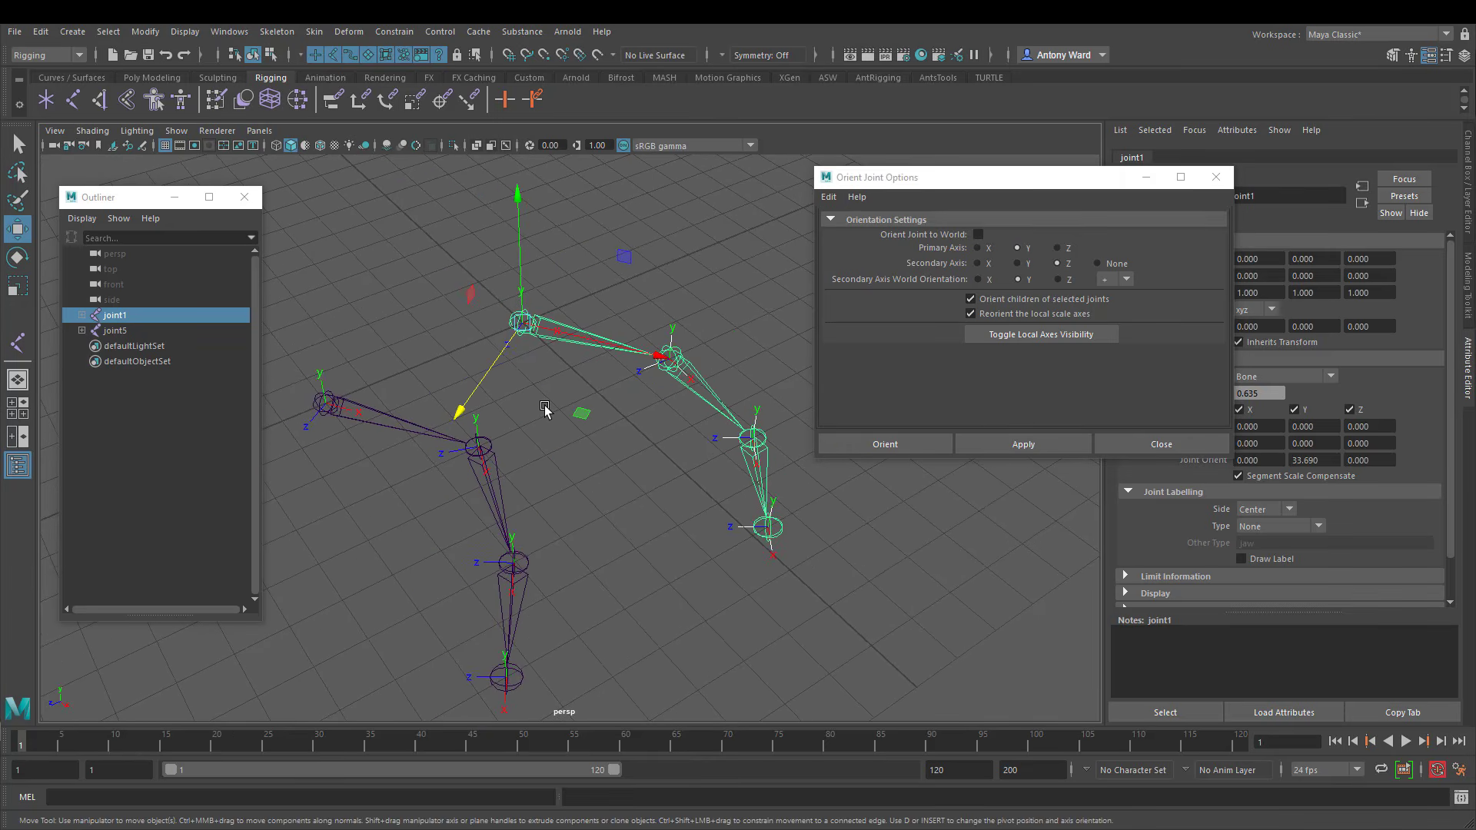
{"action": "middle_click_drag", "start_coordinate": [589, 304], "coordinate": [598, 317], "text": "alt"}
{"action": "right_click_drag", "start_coordinate": [598, 316], "coordinate": [678, 281], "text": "alt"}
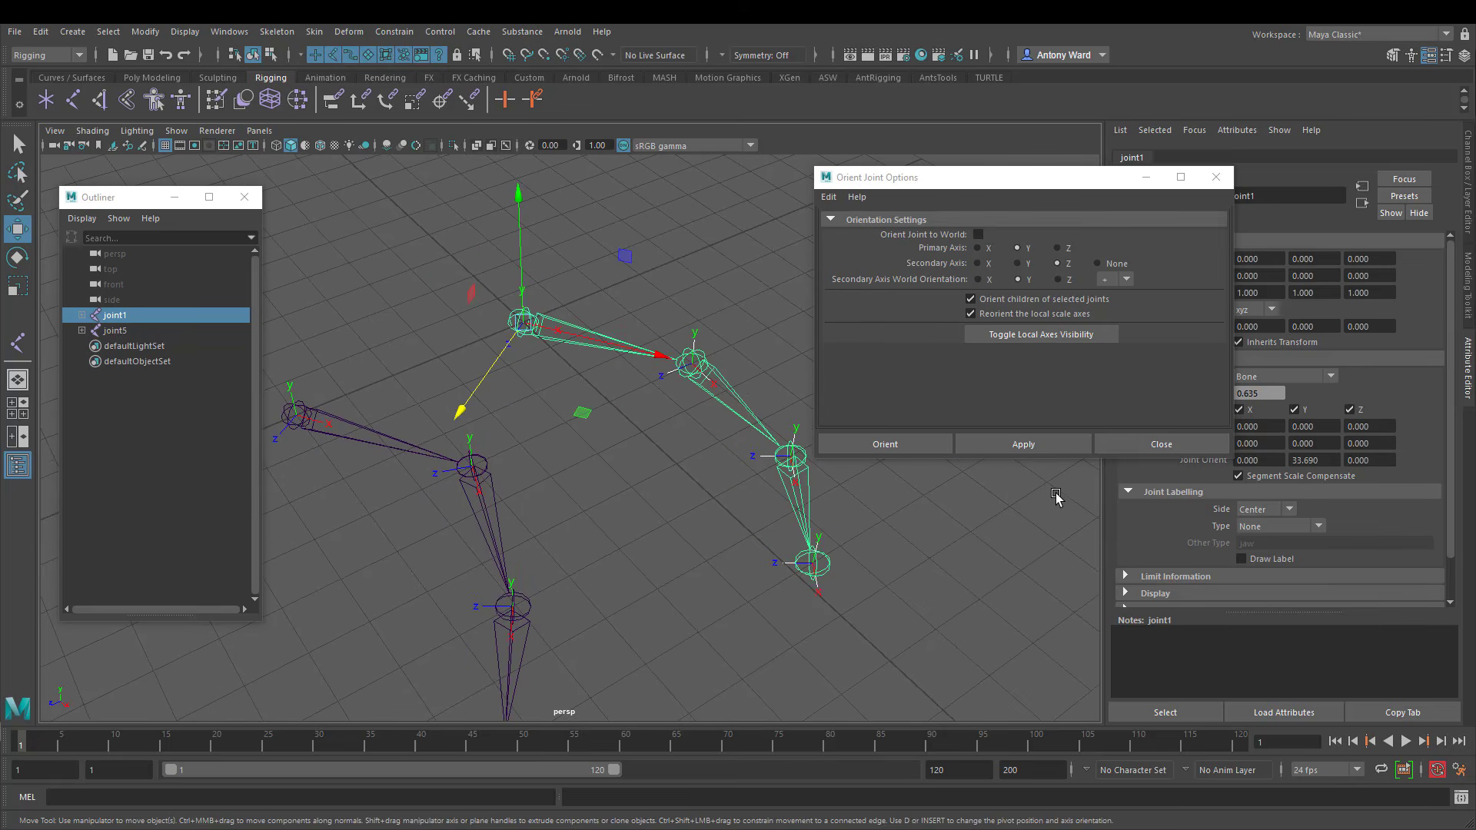
{"action": "left_click", "coordinate": [1022, 446]}
{"action": "right_click_drag", "start_coordinate": [600, 388], "coordinate": [614, 394], "text": "alt"}
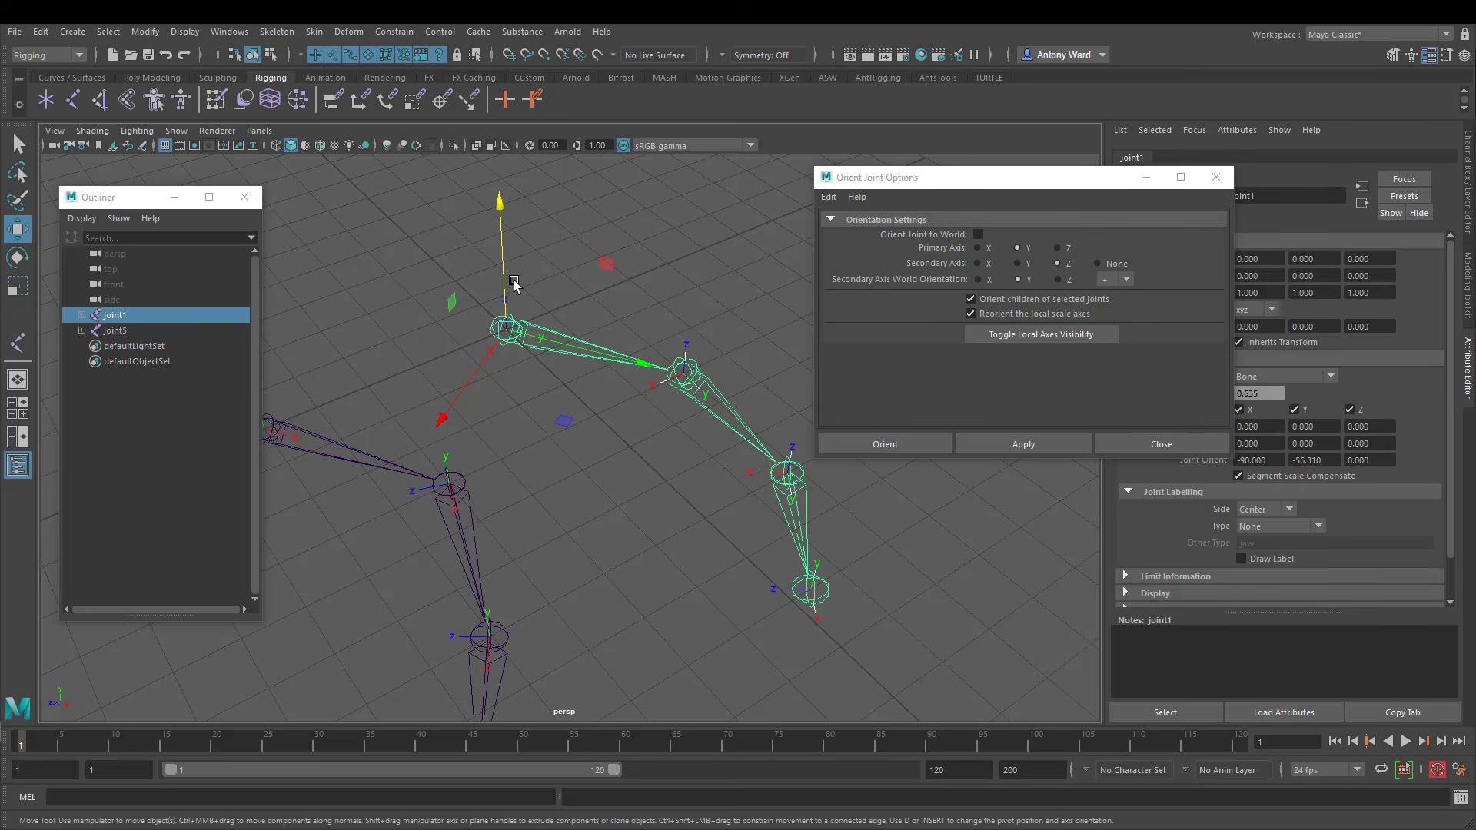
Reorient the first chain from its root with the secondary axis world orientation set to positive Z
{"action": "left_click", "coordinate": [549, 275]}
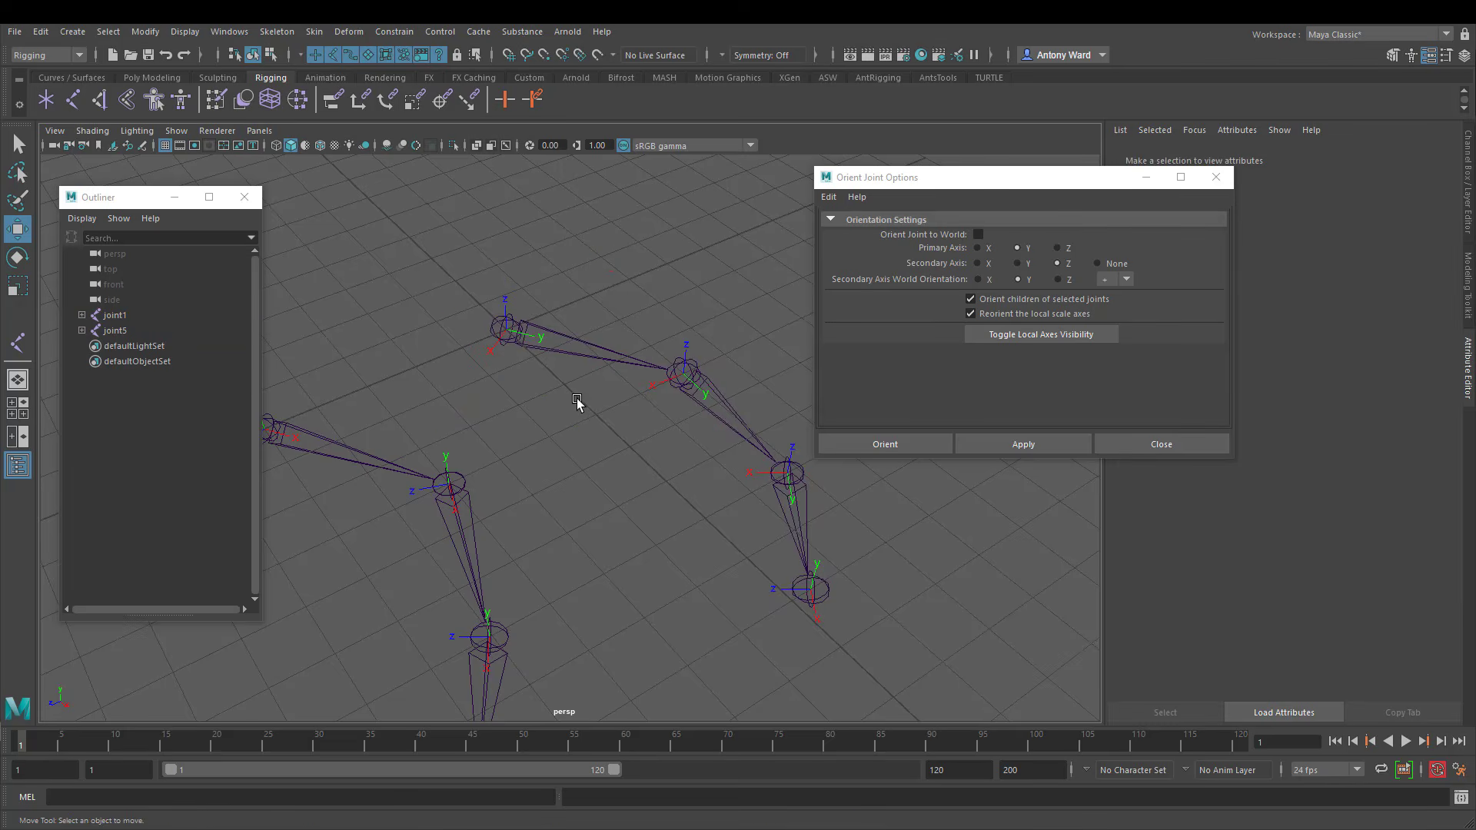
{"action": "left_click", "coordinate": [559, 338]}
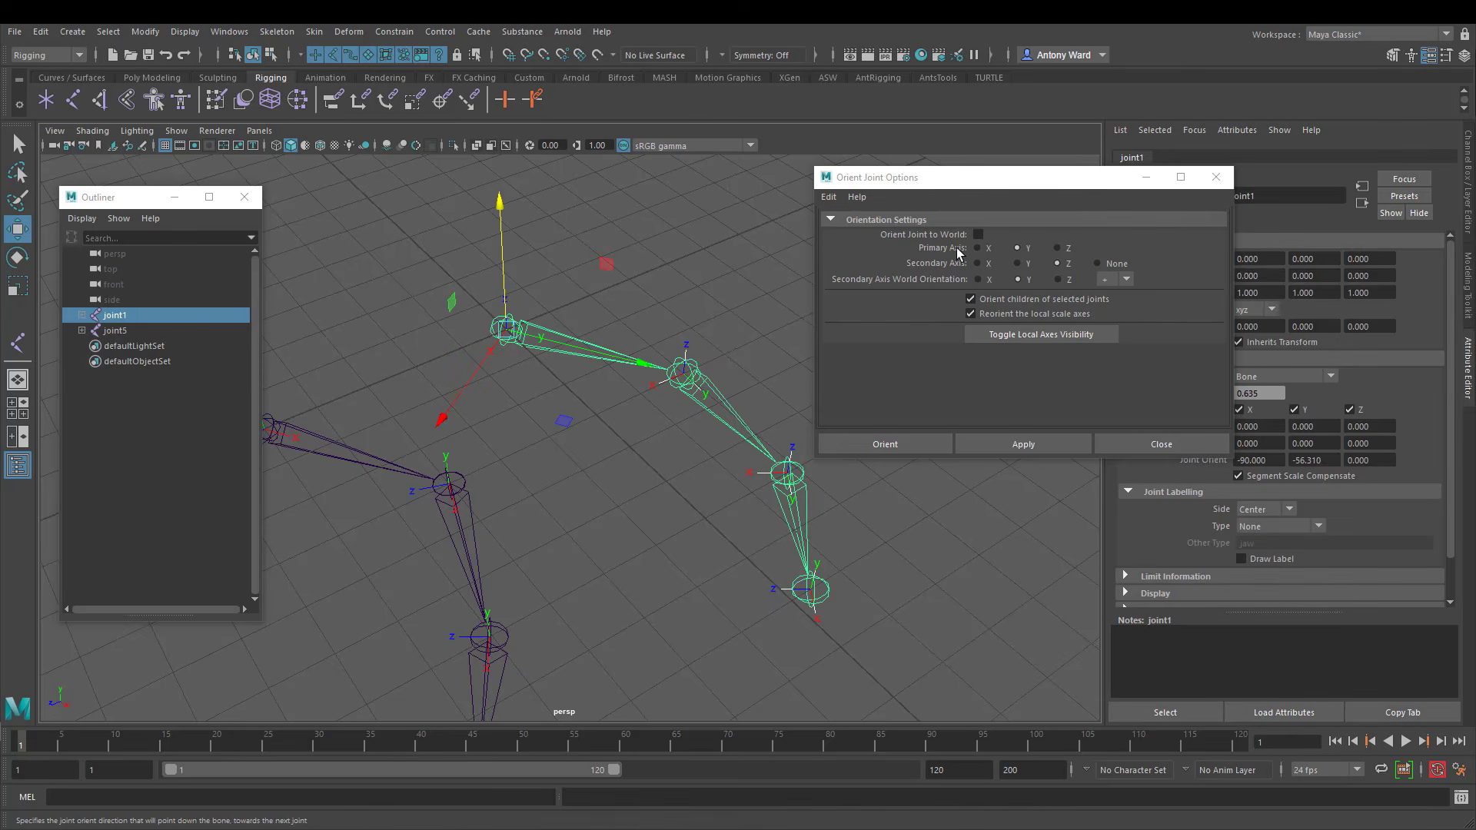
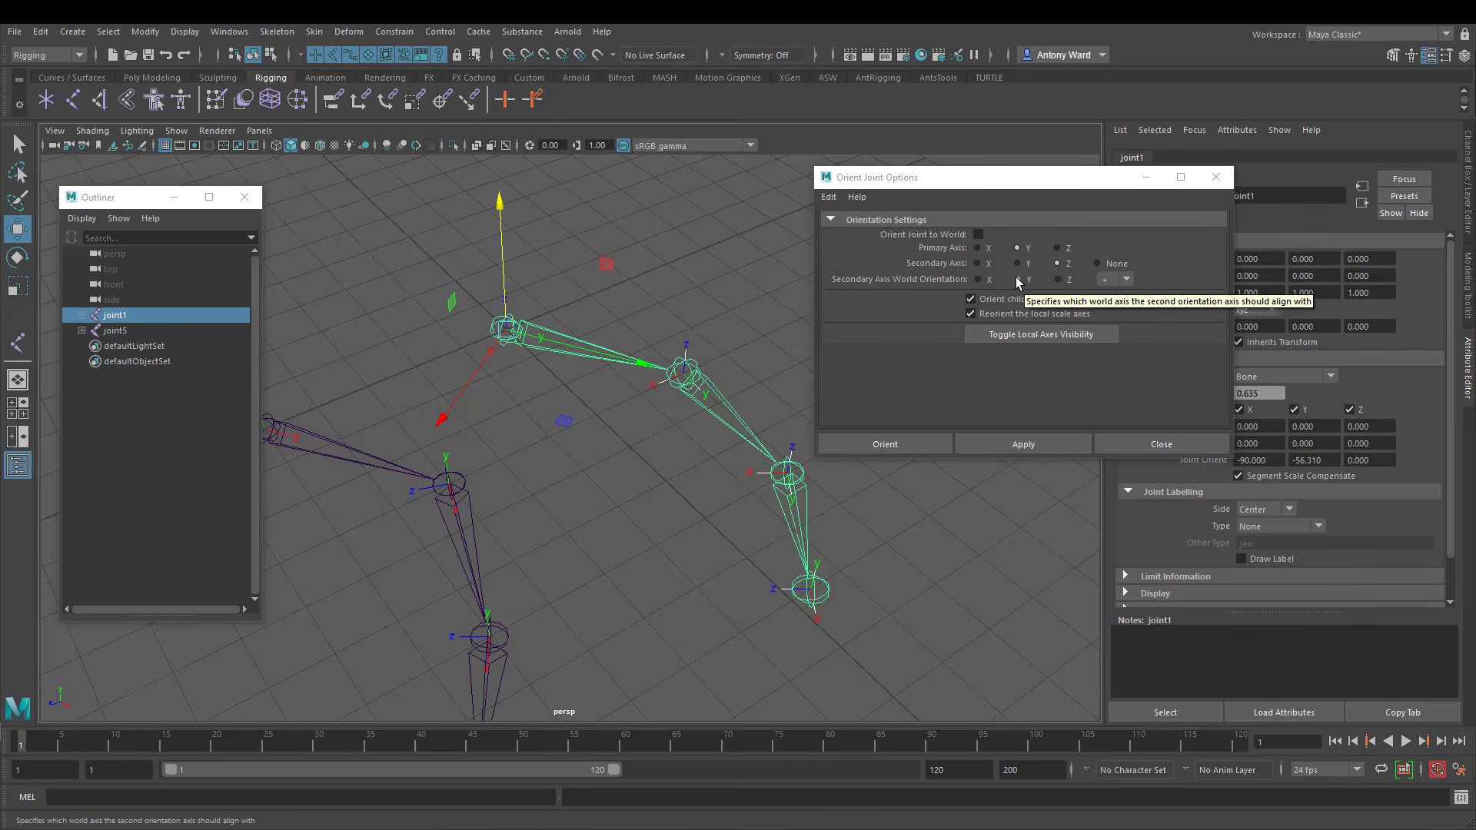
{"action": "left_click", "coordinate": [1068, 283]}
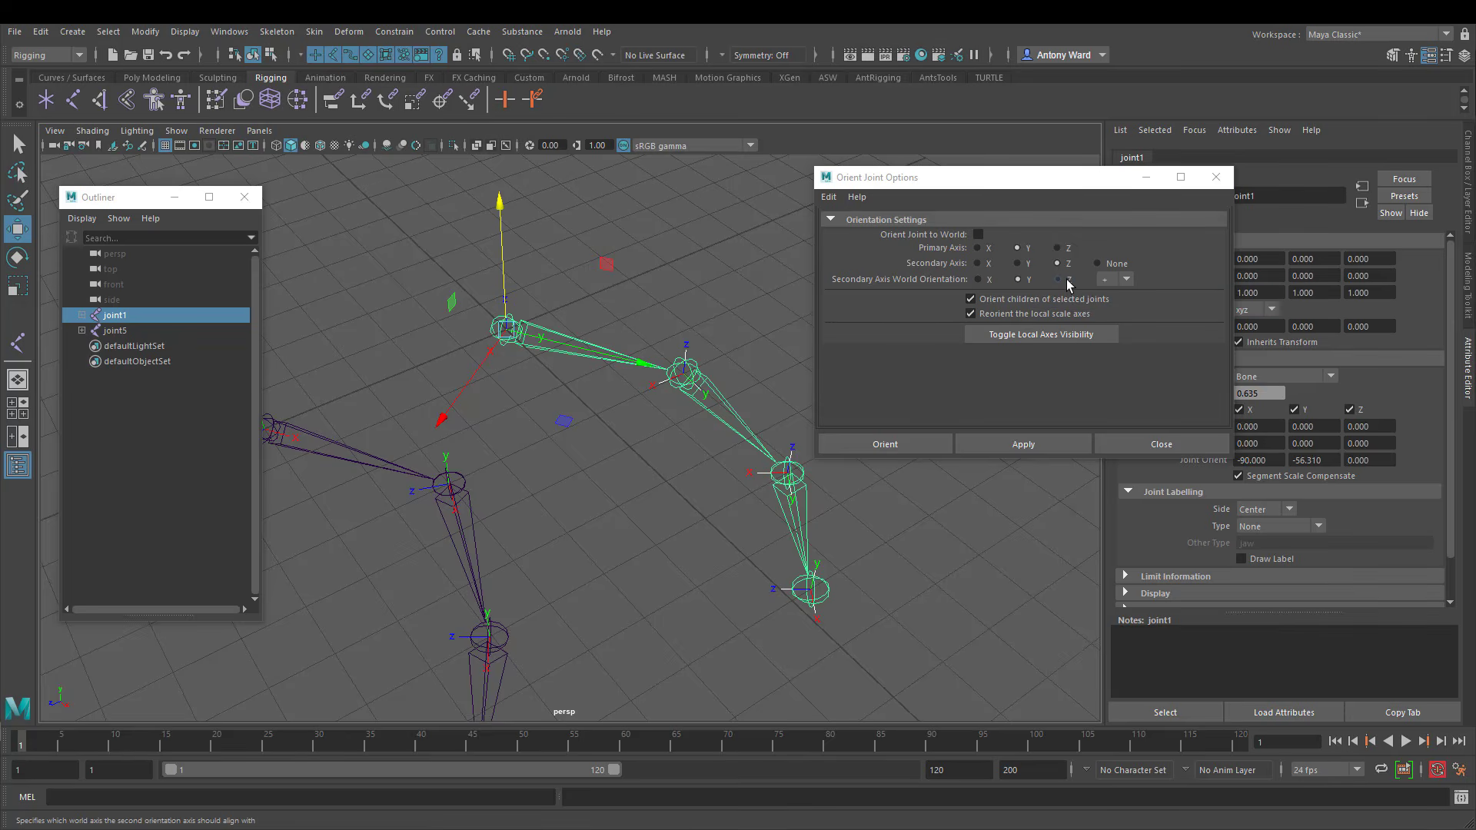
{"action": "left_click", "coordinate": [1012, 453]}
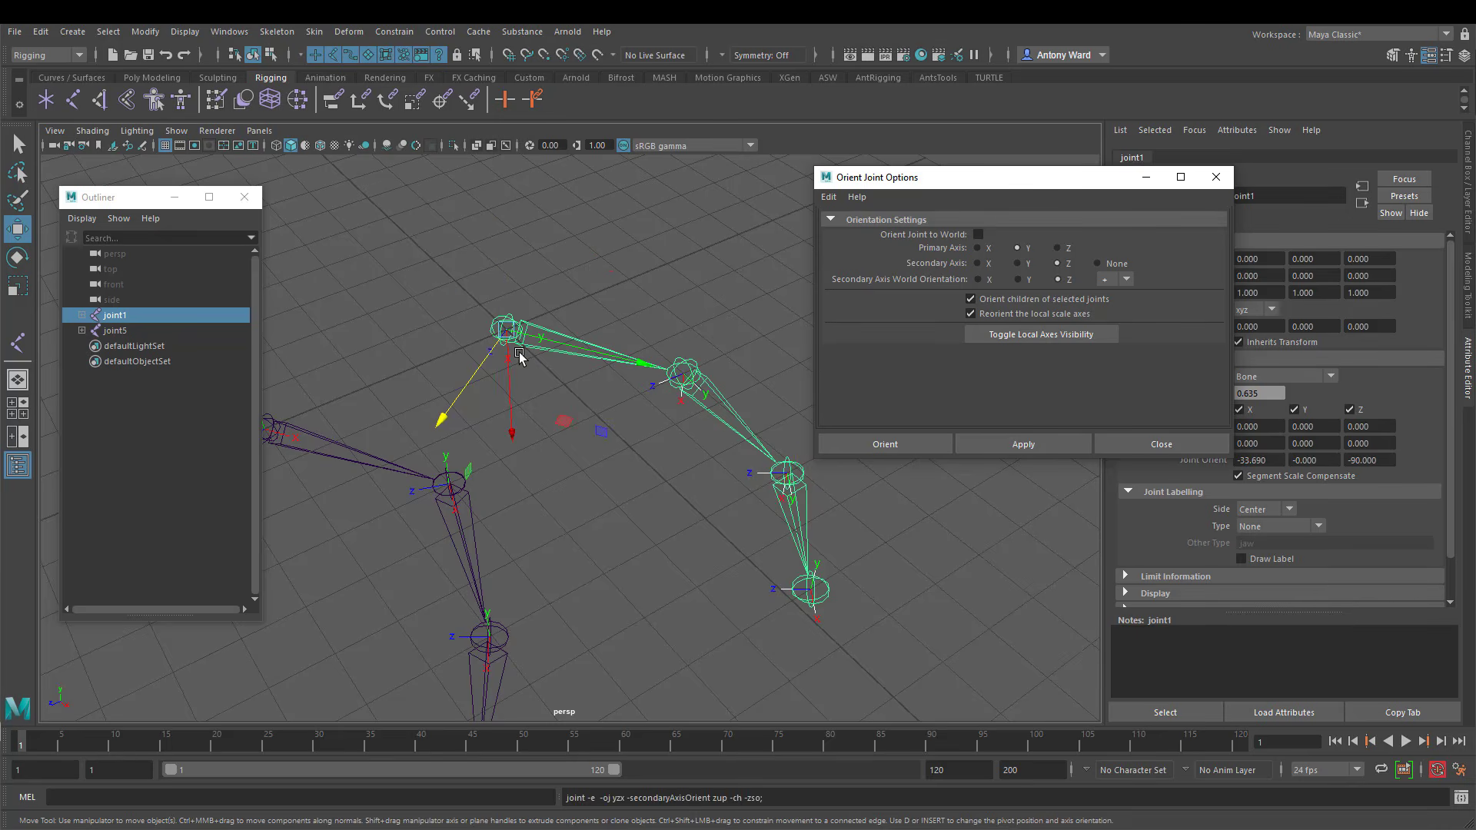
{"action": "left_click", "coordinate": [515, 378]}
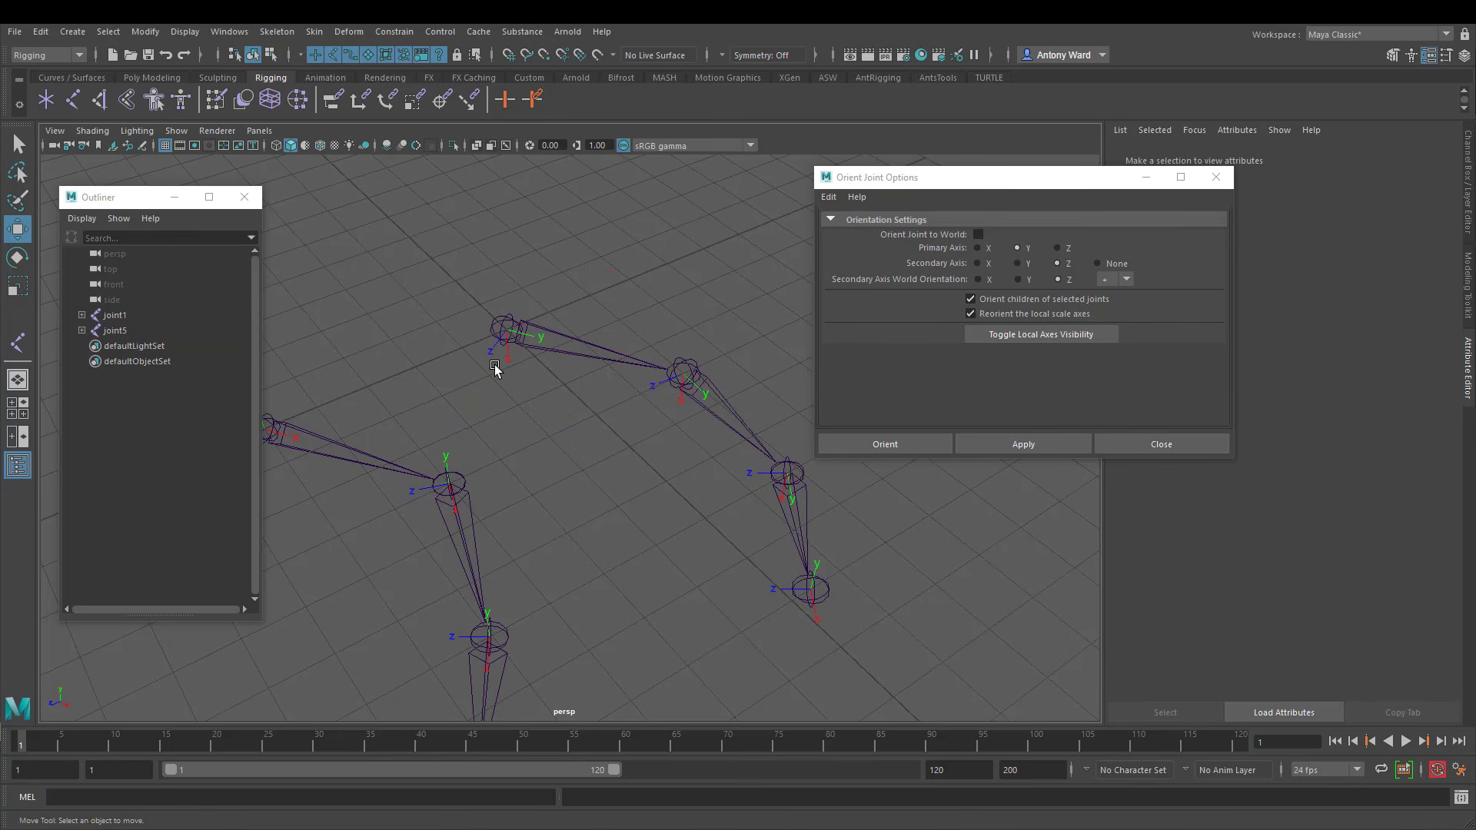
{"action": "left_click", "coordinate": [565, 336]}
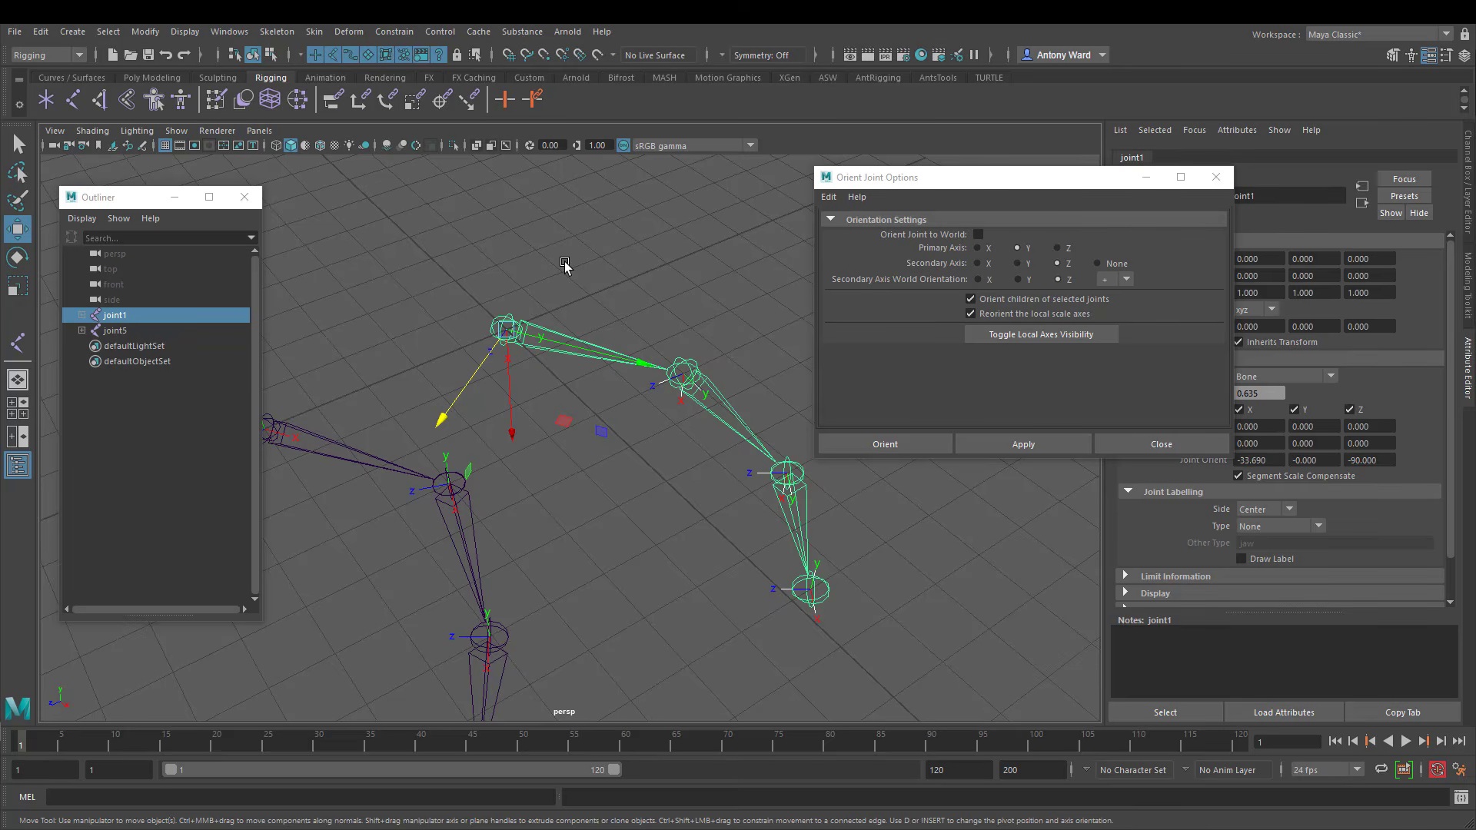
Reorient the first chain again with the secondary axis world orientation switched to negative Z
{"action": "left_click", "coordinate": [1126, 280]}
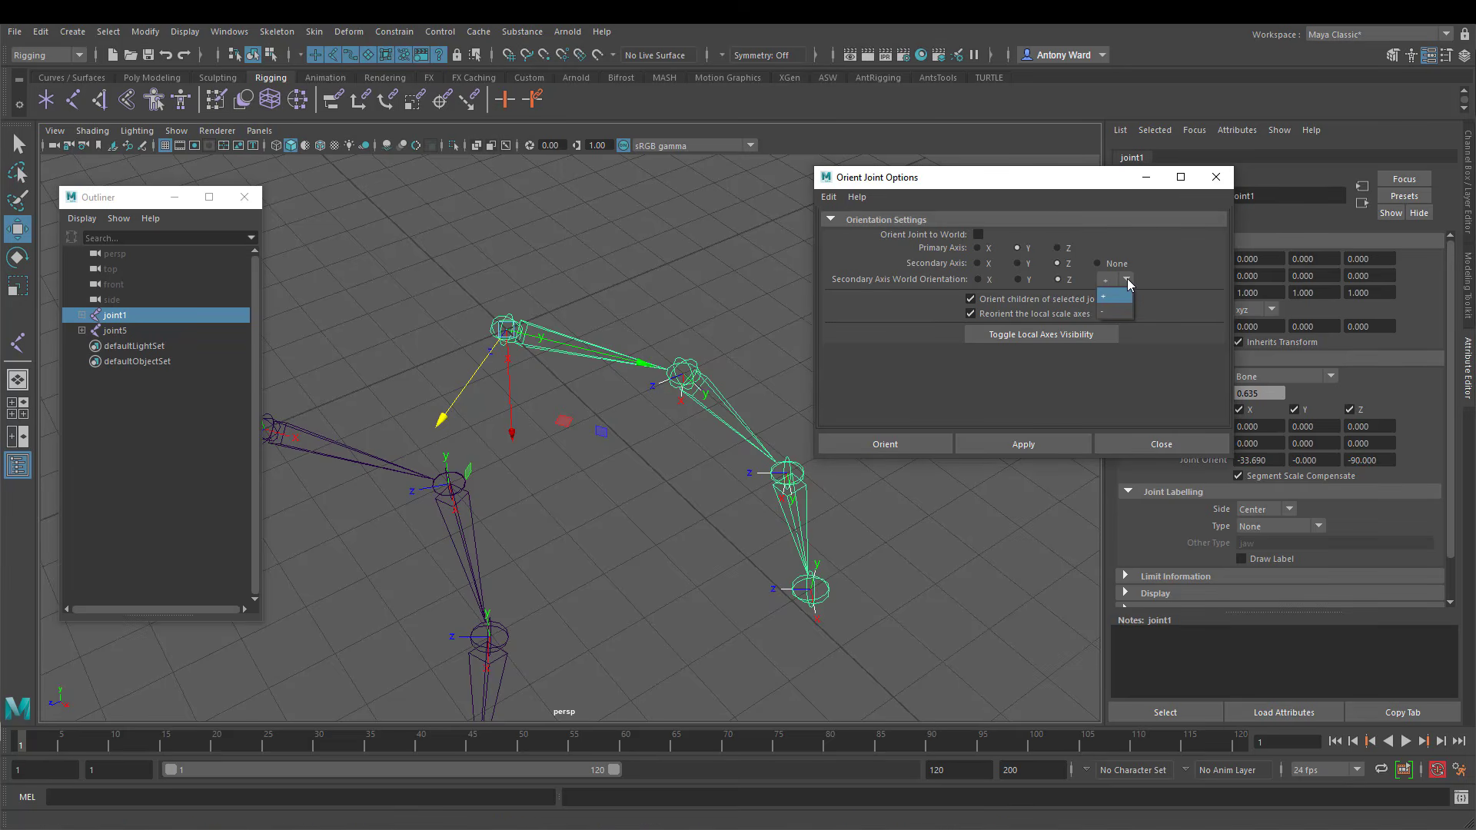
{"action": "left_click", "coordinate": [1110, 315]}
{"action": "left_click", "coordinate": [1028, 445]}
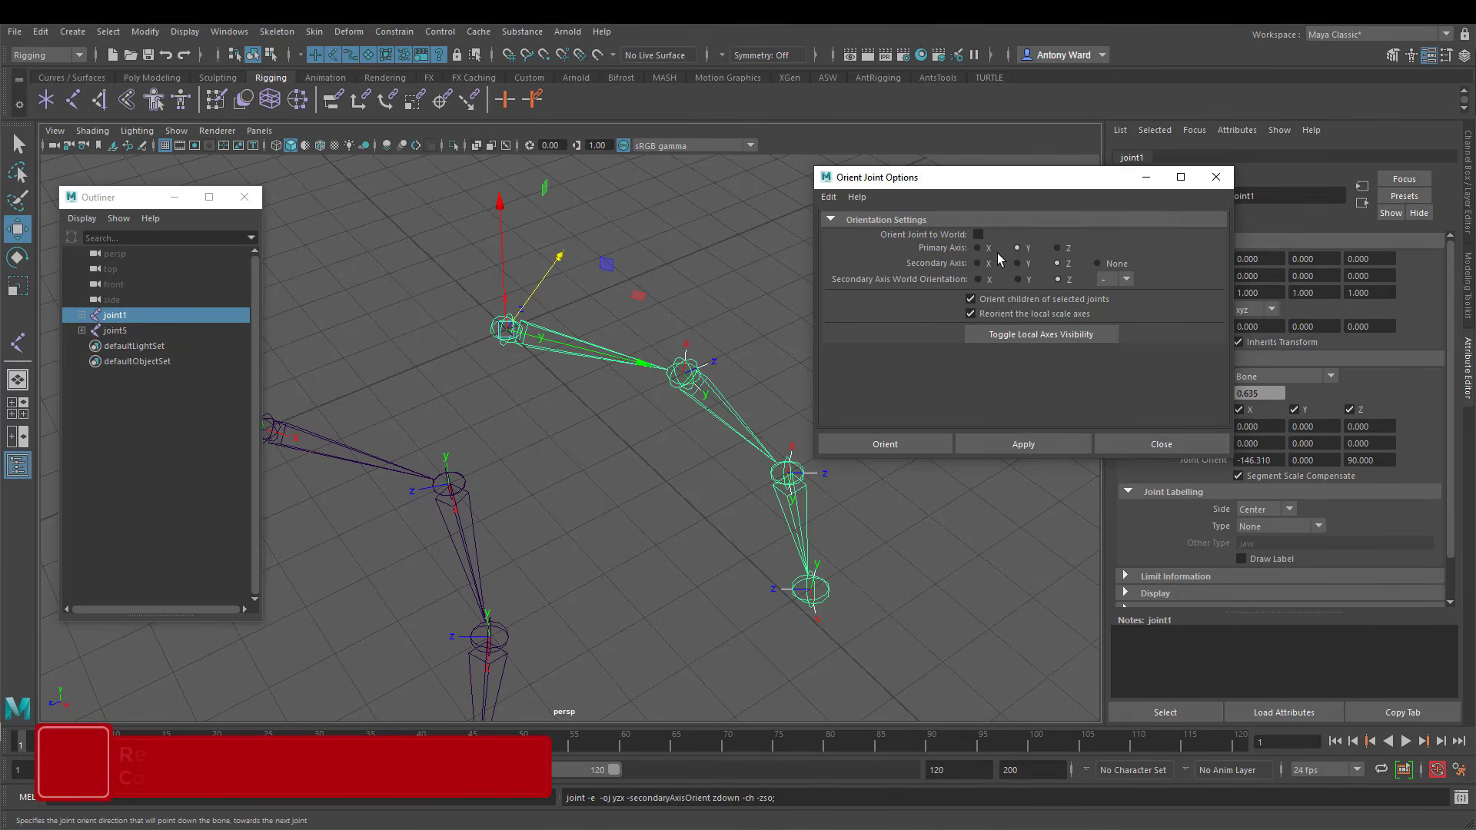
{"action": "left_click_drag", "start_coordinate": [966, 179], "coordinate": [972, 180]}
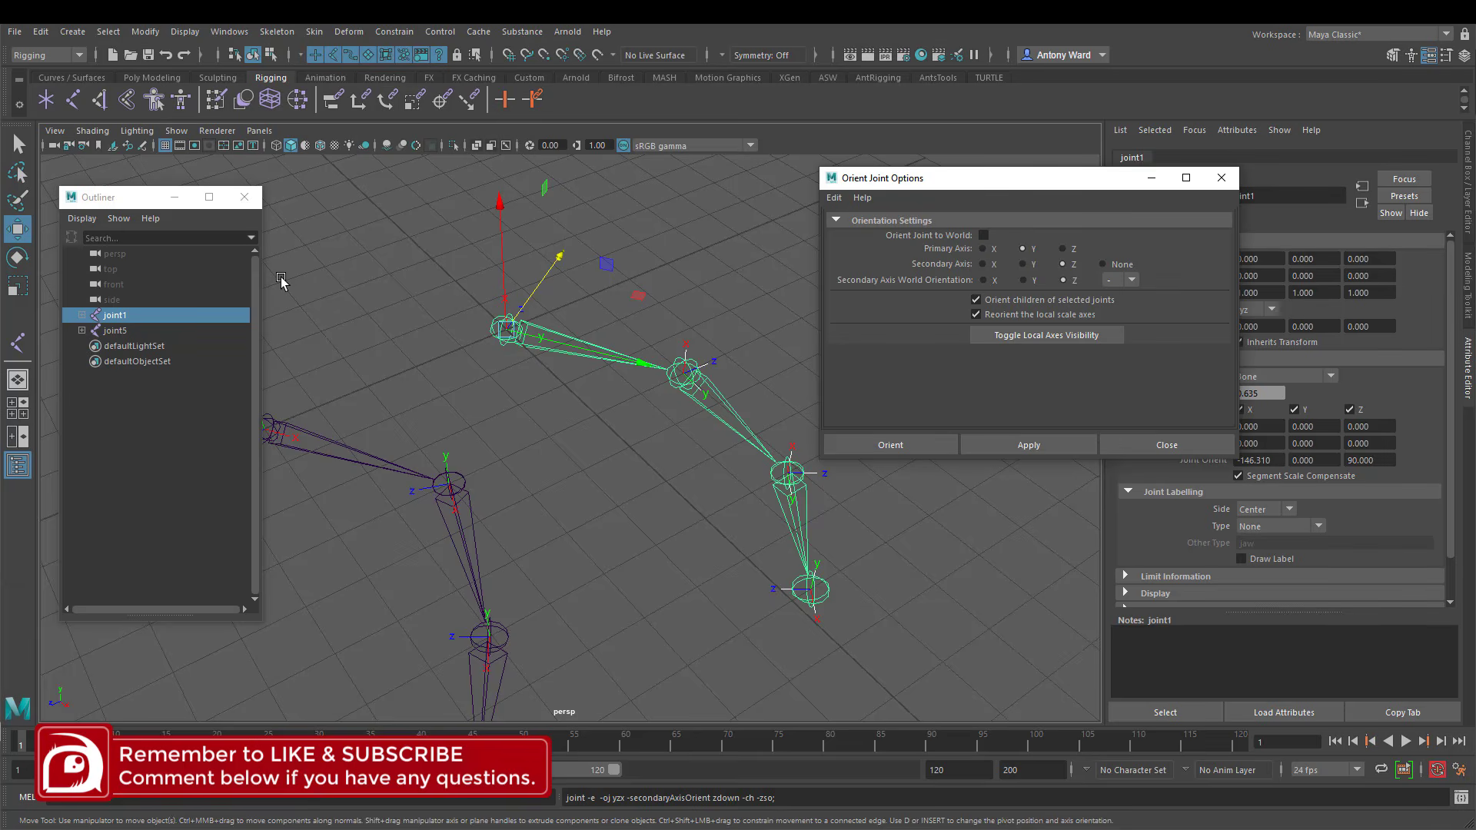
Configure the Joint Tool with Y as primary axis, Z as secondary axis and negative Z as secondary axis world orientation
{"action": "double_click", "coordinate": [17, 343]}
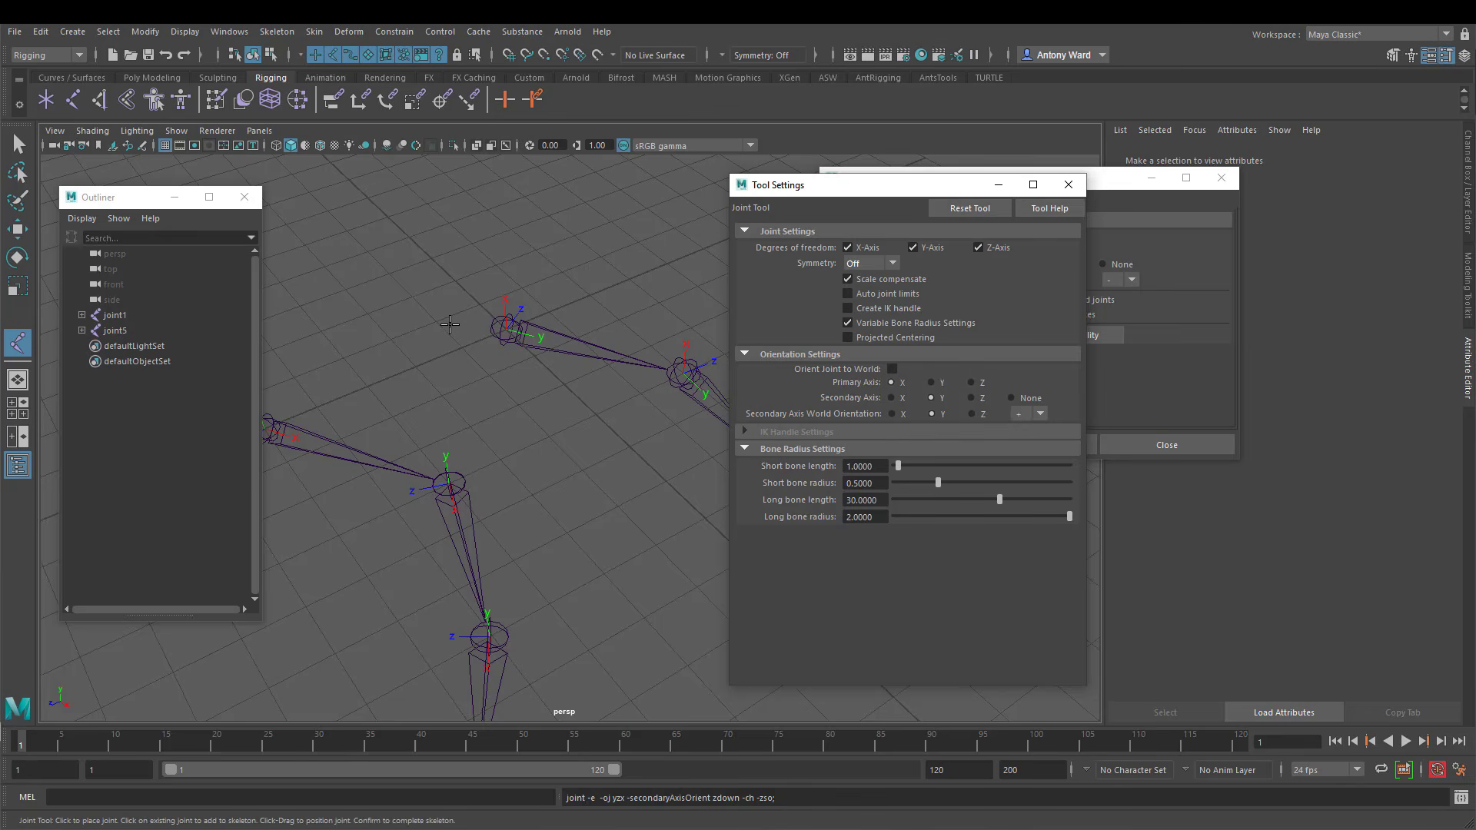
{"action": "right_click_drag", "start_coordinate": [615, 405], "coordinate": [319, 430], "text": "alt"}
{"action": "middle_click_drag", "start_coordinate": [580, 395], "coordinate": [536, 409], "text": "alt"}
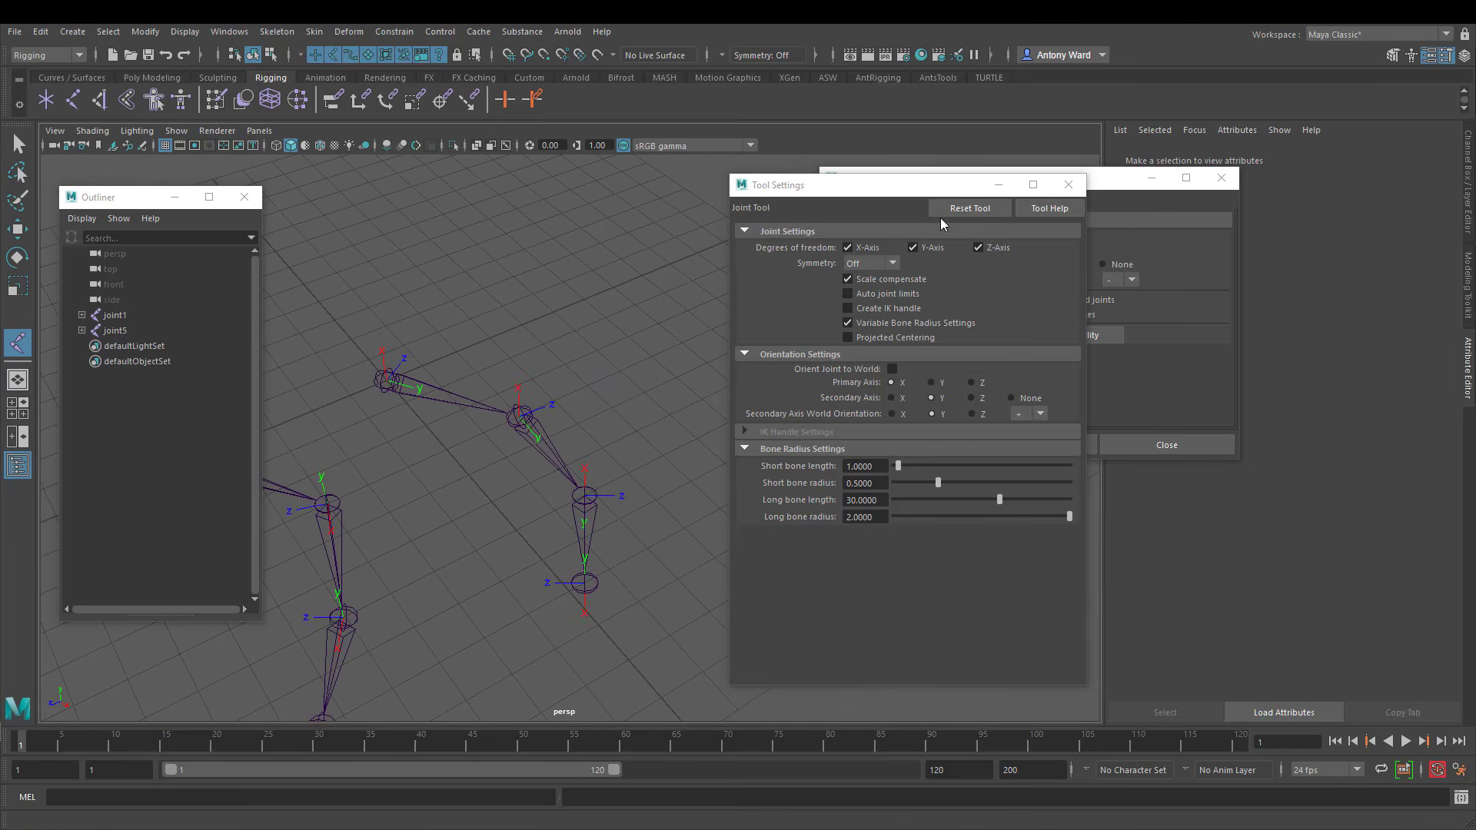
{"action": "left_click", "coordinate": [940, 386]}
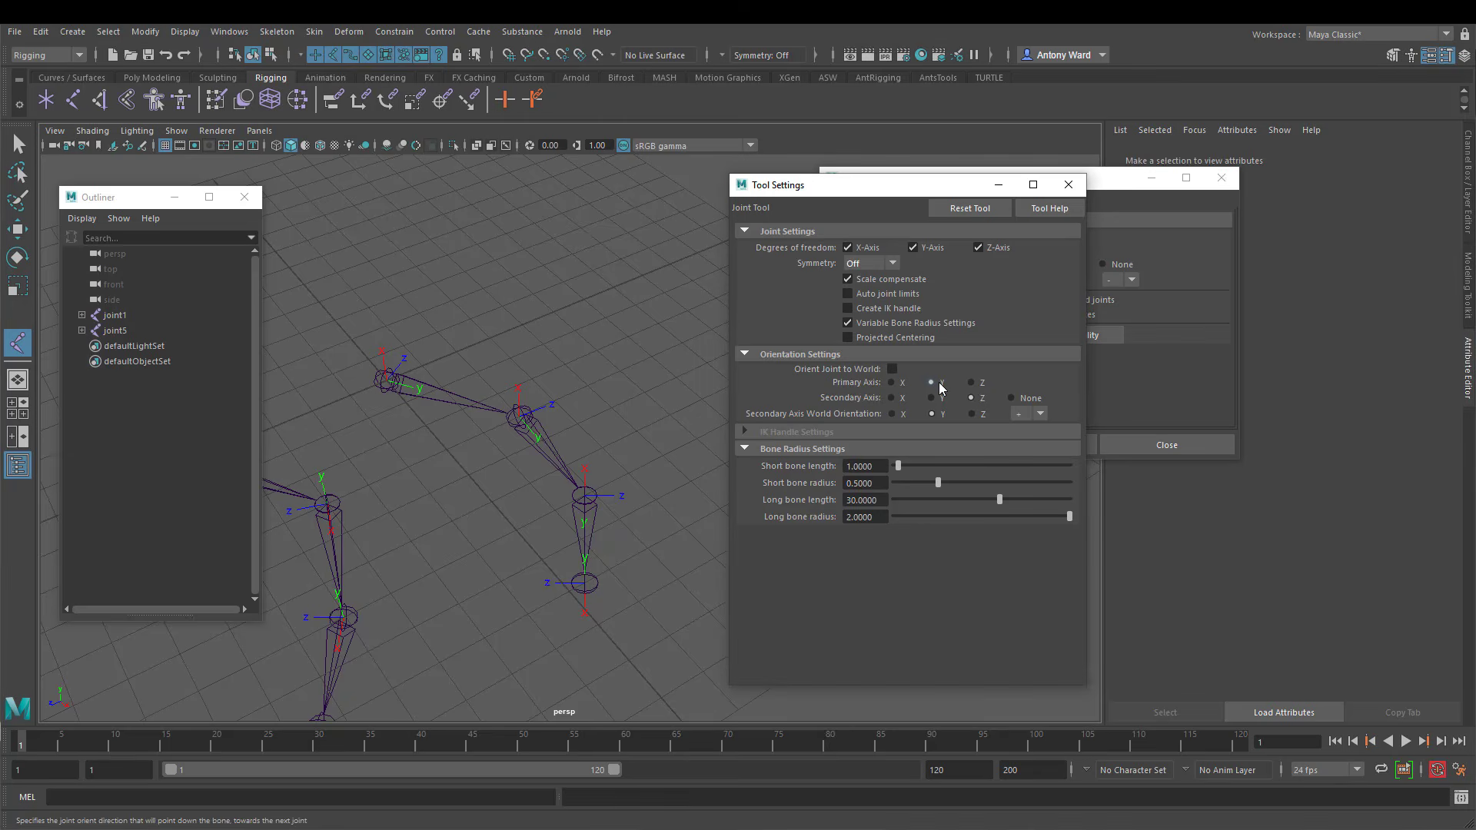
{"action": "left_click", "coordinate": [972, 414]}
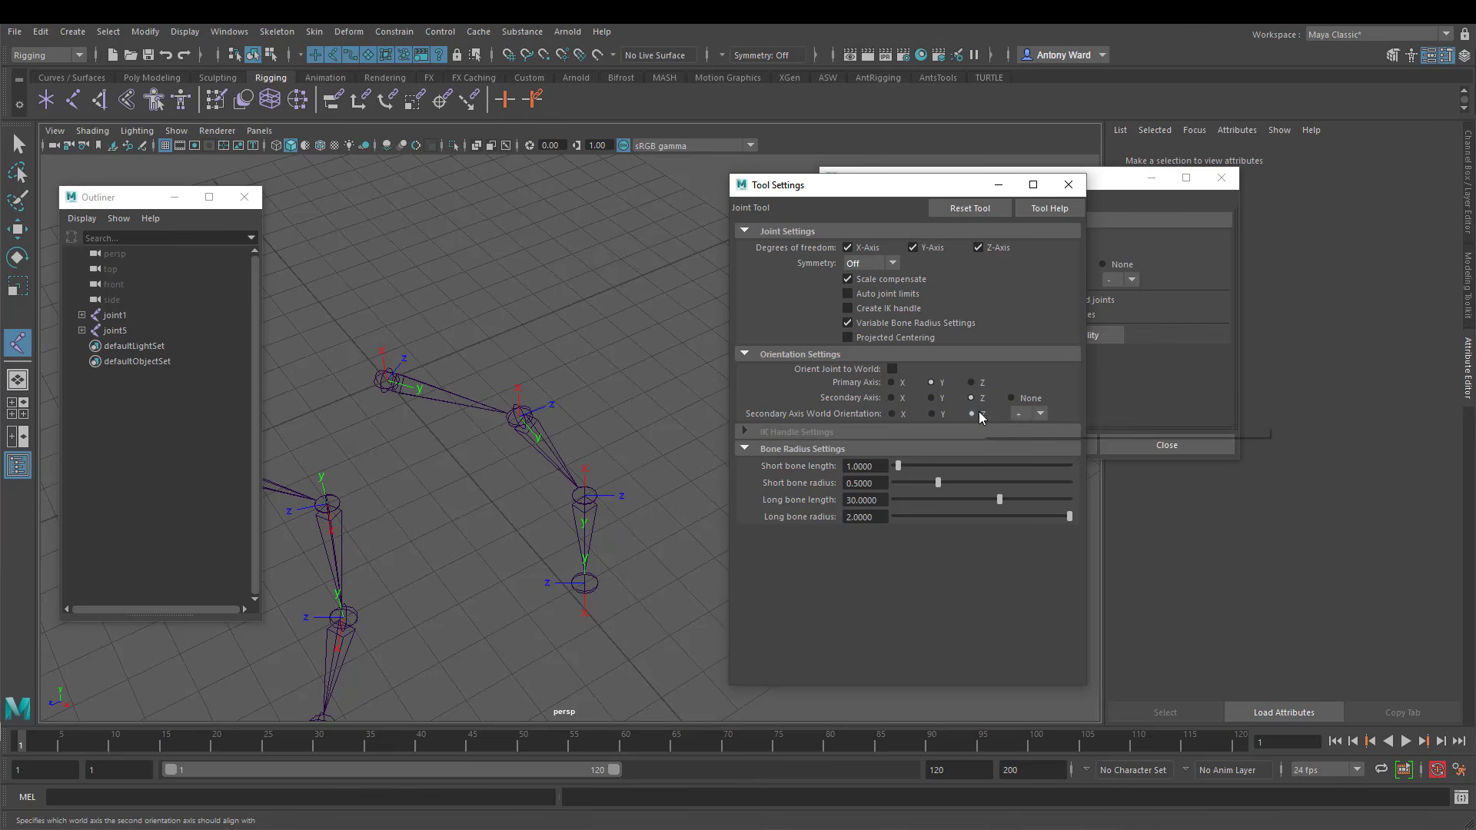
{"action": "left_click", "coordinate": [1041, 414]}
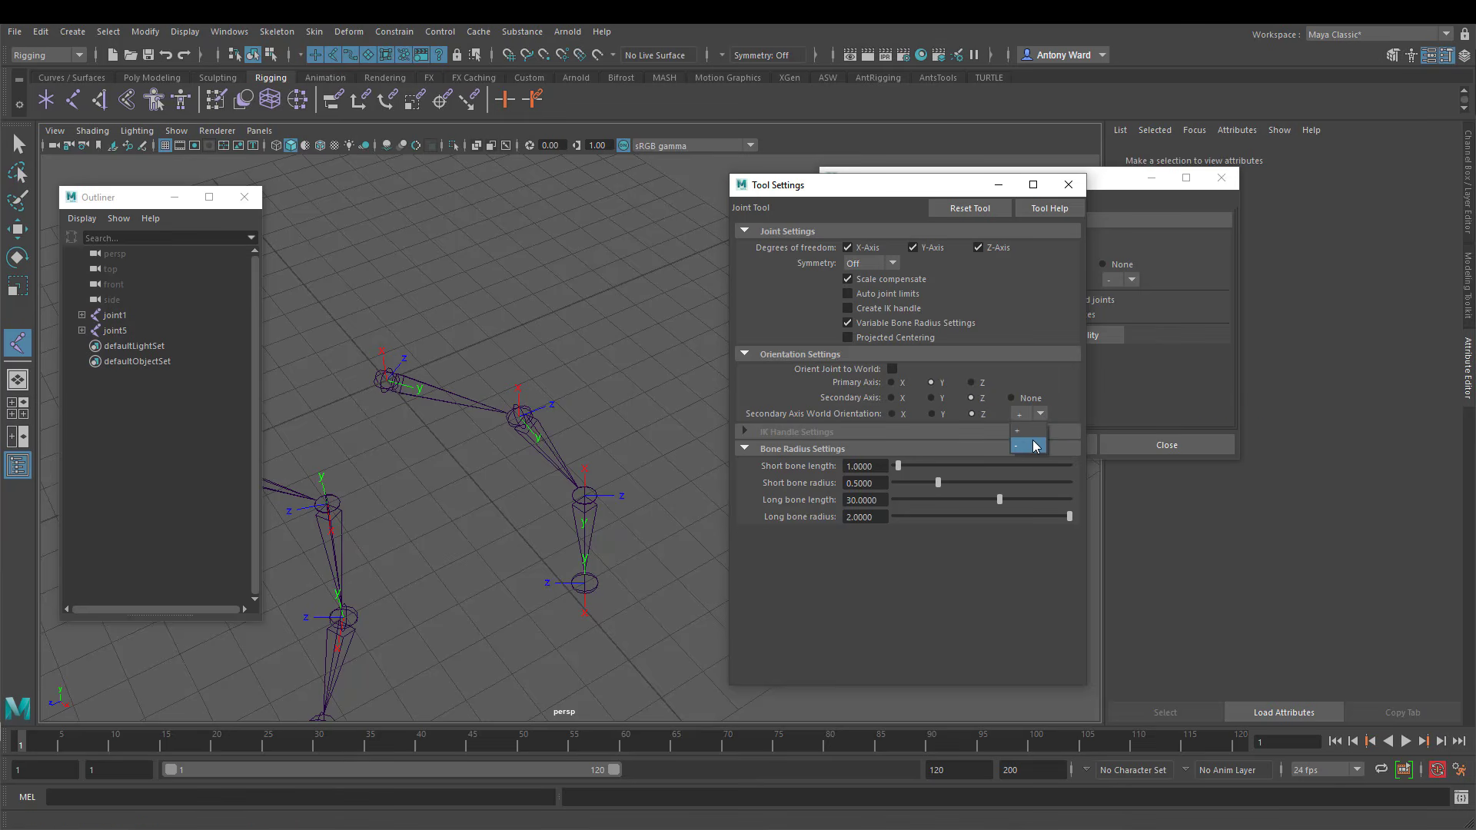
{"action": "left_click", "coordinate": [1034, 446]}
Draw a new four-joint chain behind the first chain, snapping its root to the grid, and complete the chain
{"action": "middle_click_drag", "start_coordinate": [576, 340], "coordinate": [496, 347], "text": "alt"}
{"action": "left_click_drag", "start_coordinate": [496, 346], "coordinate": [502, 348], "text": "alt"}
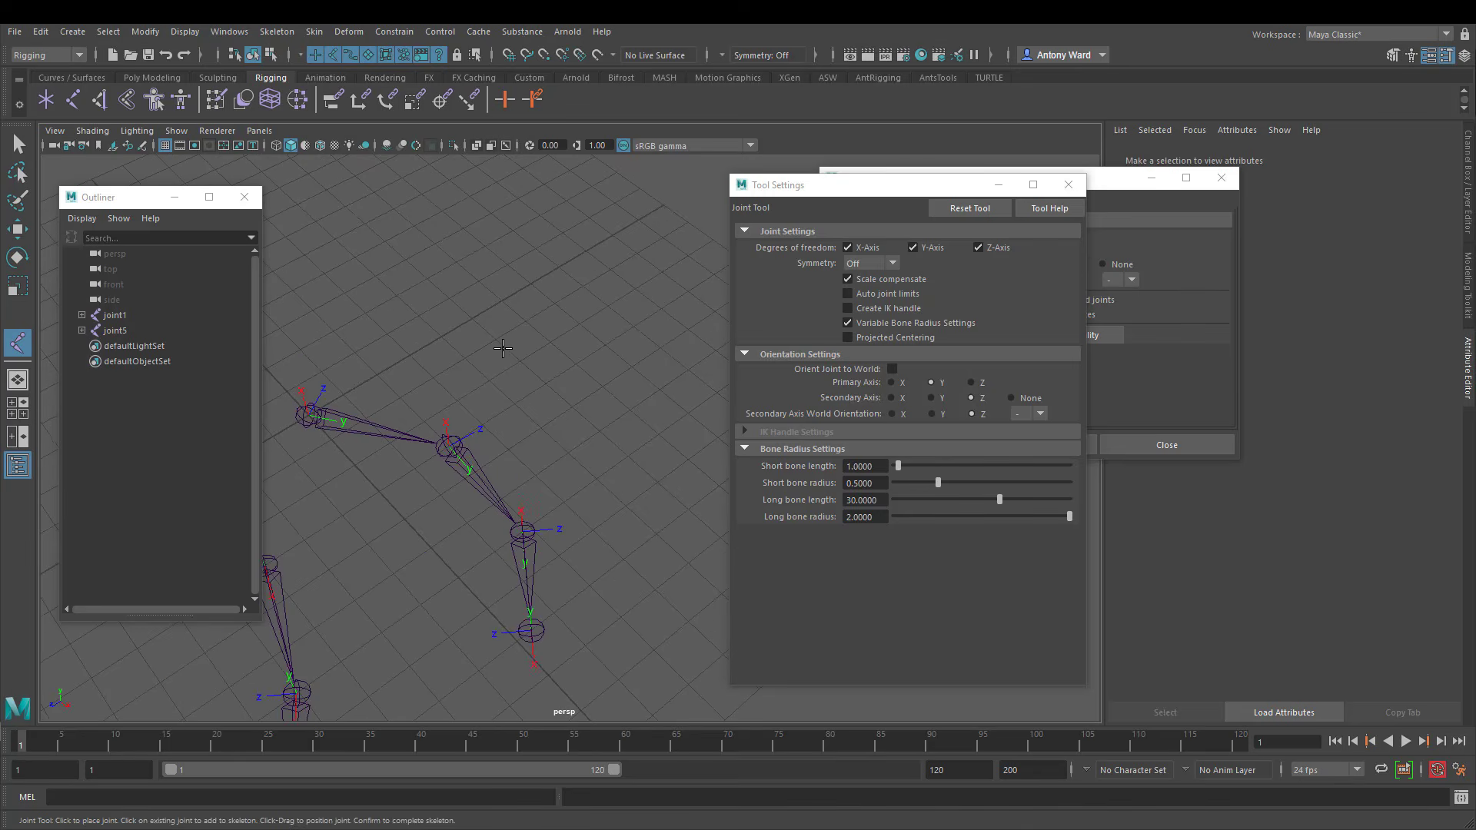
{"action": "key", "text": "x"}
{"action": "left_click", "coordinate": [443, 332]}
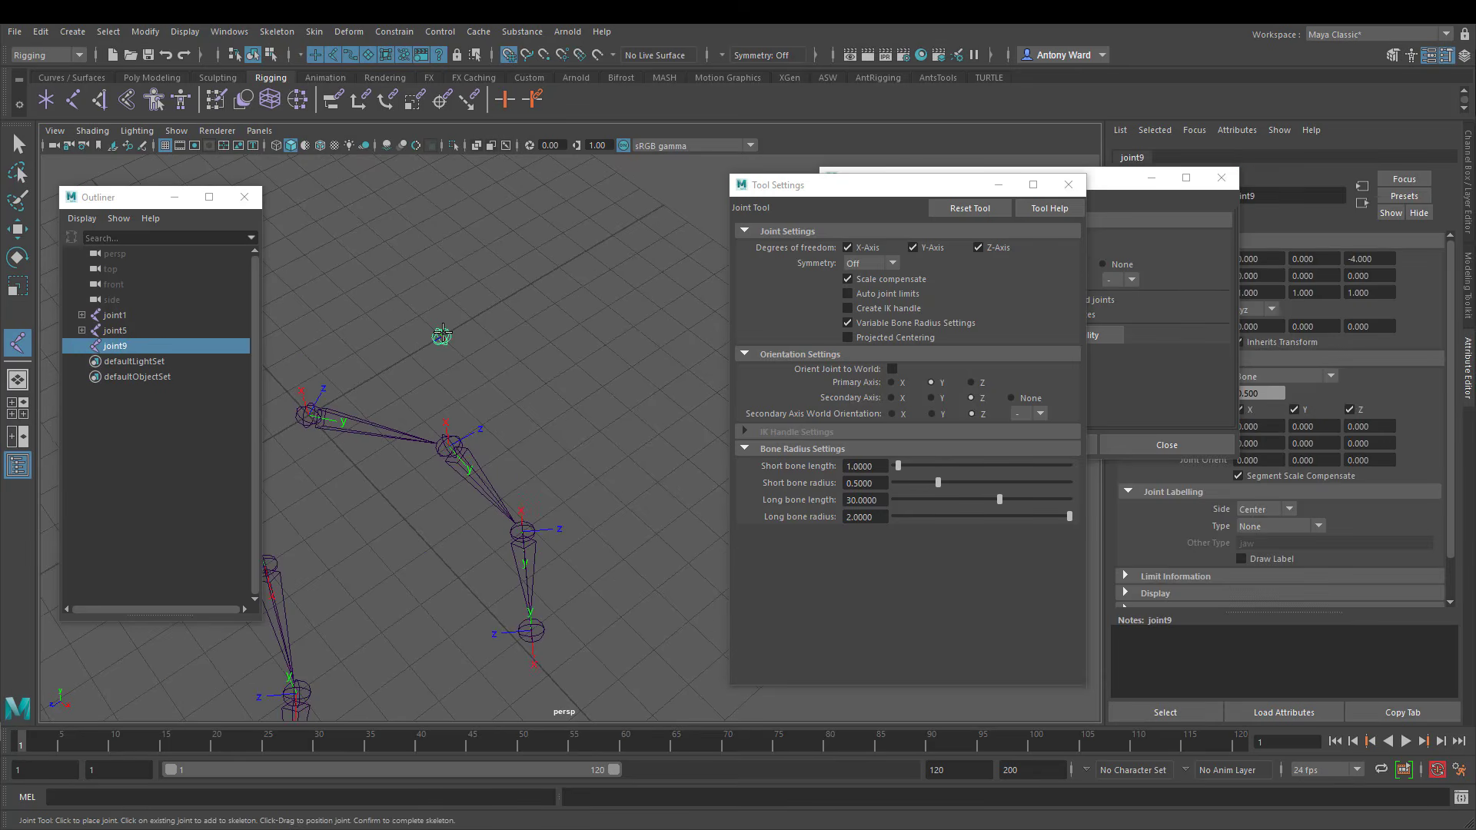
{"action": "left_click", "coordinate": [581, 365]}
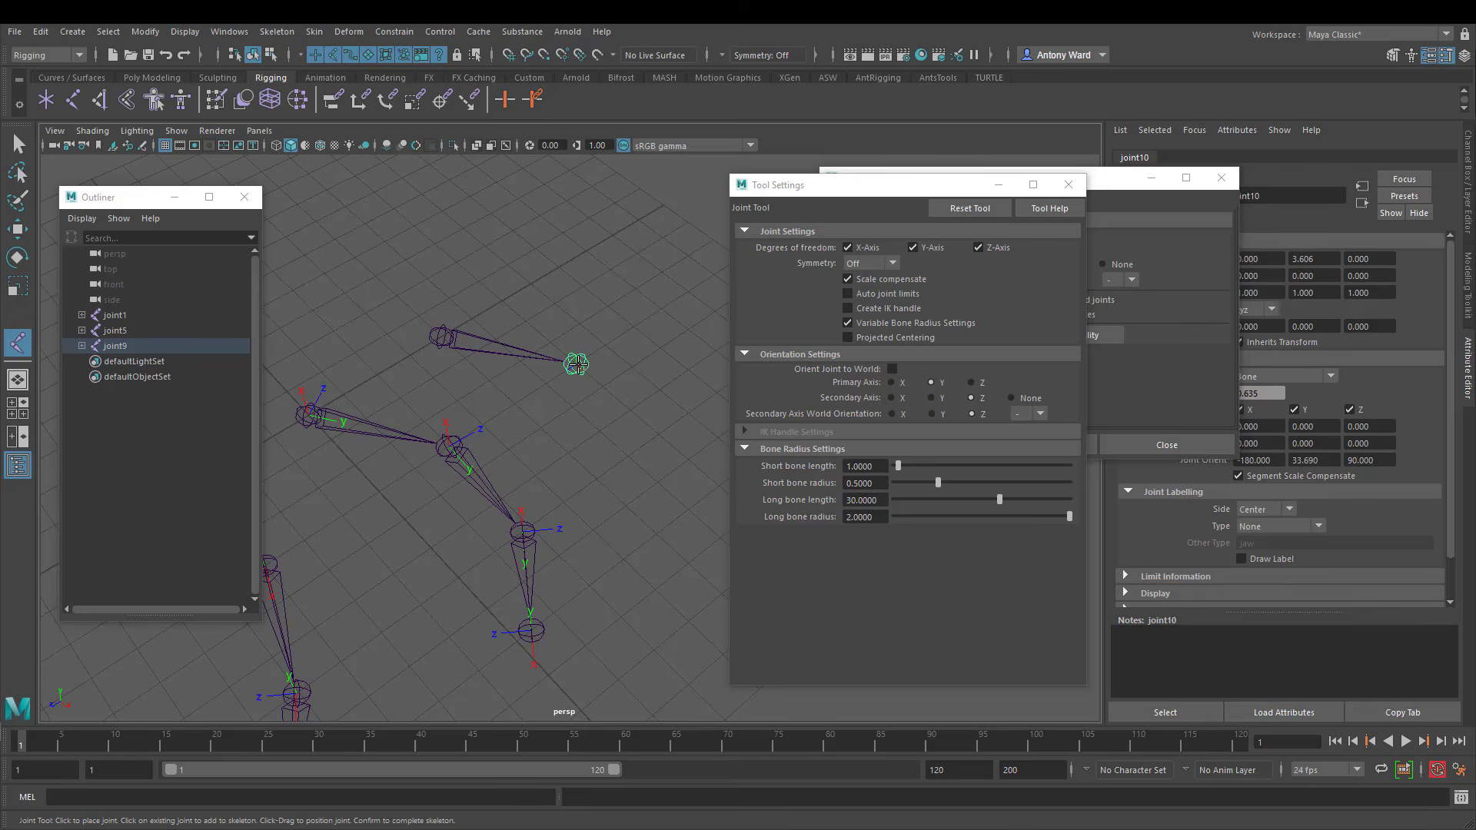
{"action": "left_click", "coordinate": [613, 453]}
{"action": "left_click", "coordinate": [694, 492]}
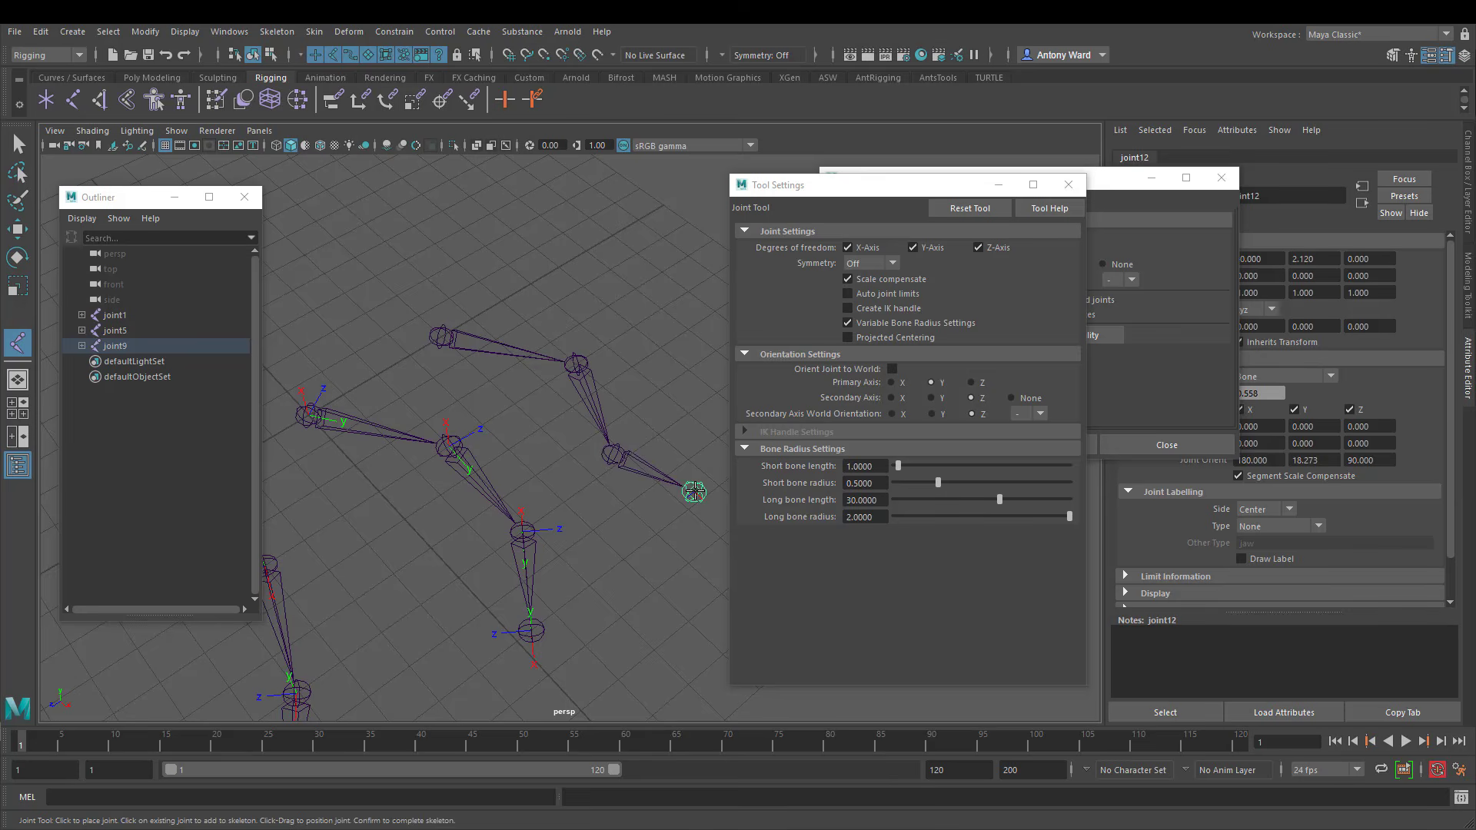
{"action": "key", "text": "Return"}
{"action": "key", "text": "w"}
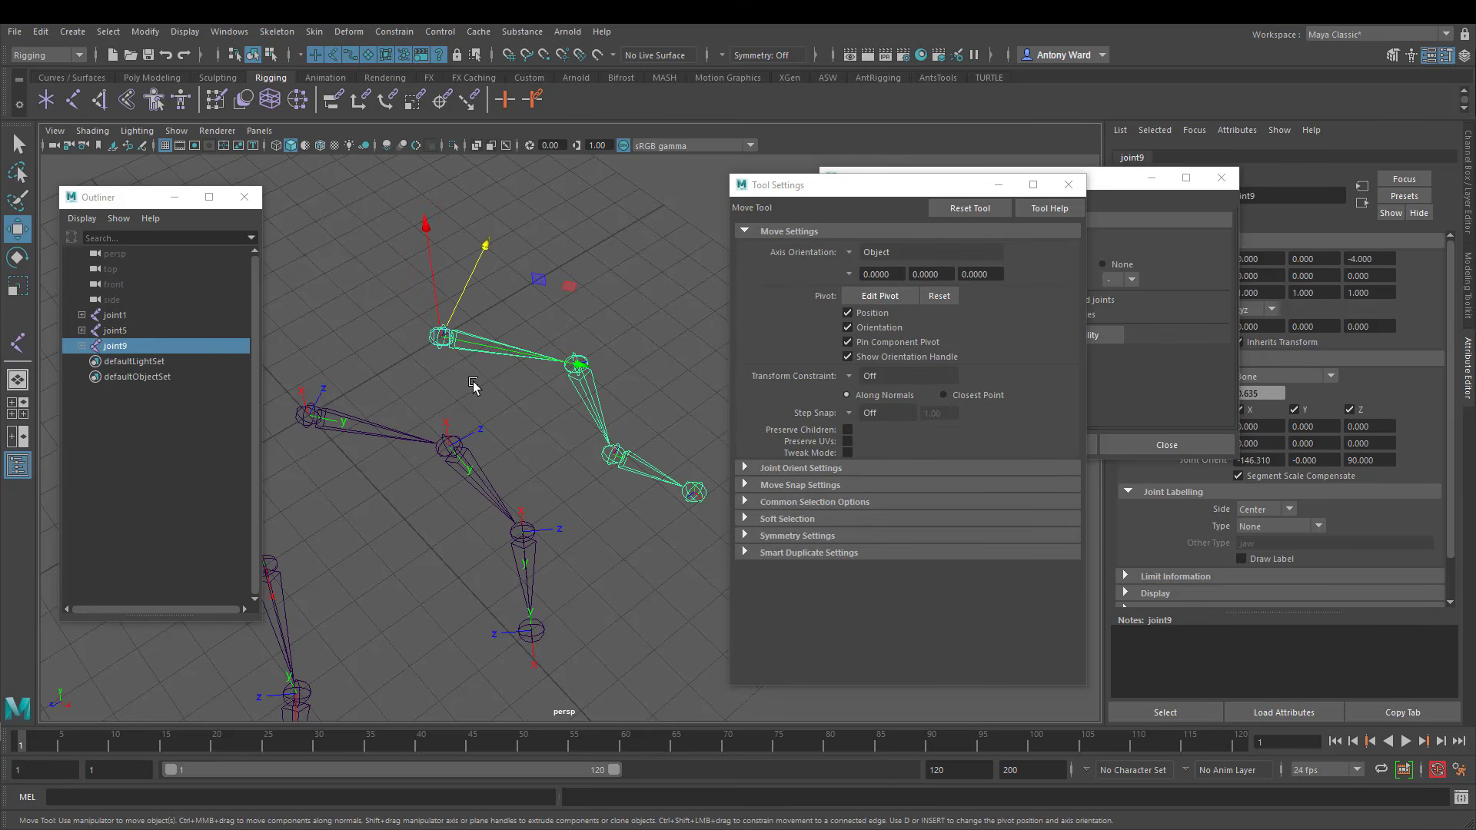
Check the new chain's child joints one by one and display the local axes along the chain
{"action": "left_click", "coordinate": [587, 400]}
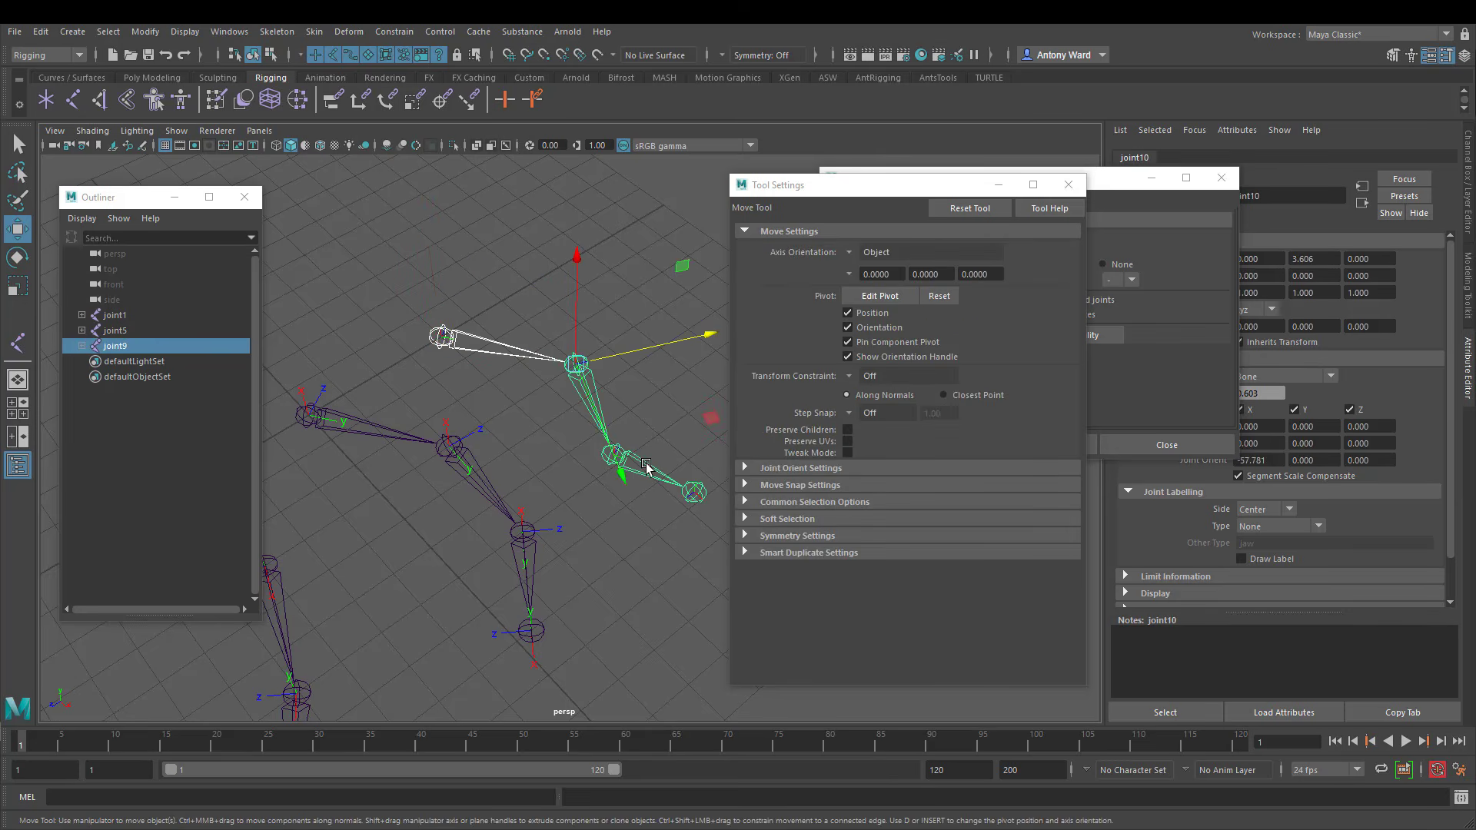
{"action": "left_click", "coordinate": [647, 466]}
{"action": "left_click", "coordinate": [696, 489]}
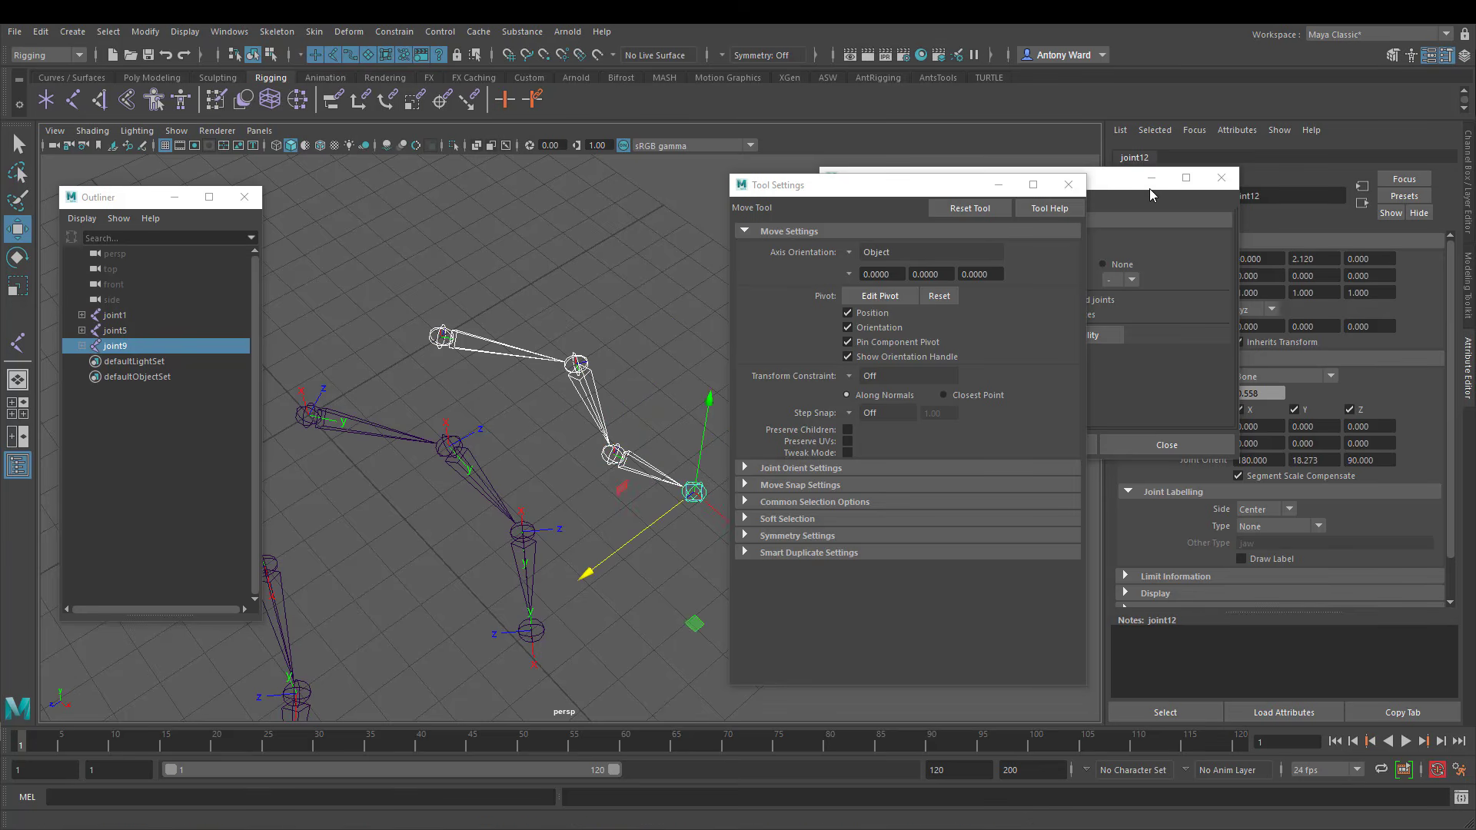
{"action": "left_click", "coordinate": [1098, 179]}
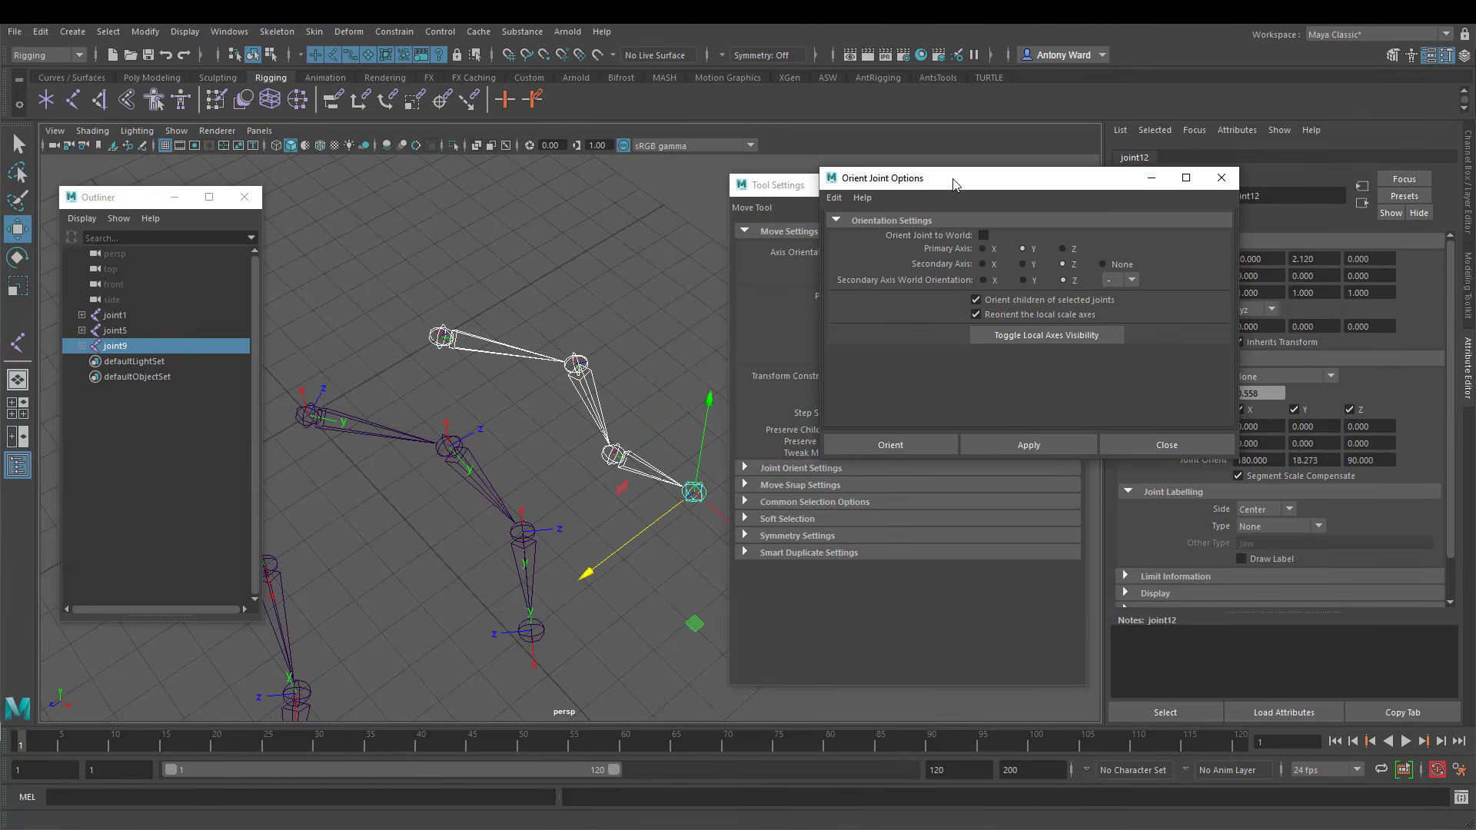
{"action": "left_click_drag", "start_coordinate": [953, 185], "coordinate": [830, 180]}
{"action": "left_click", "coordinate": [934, 331]}
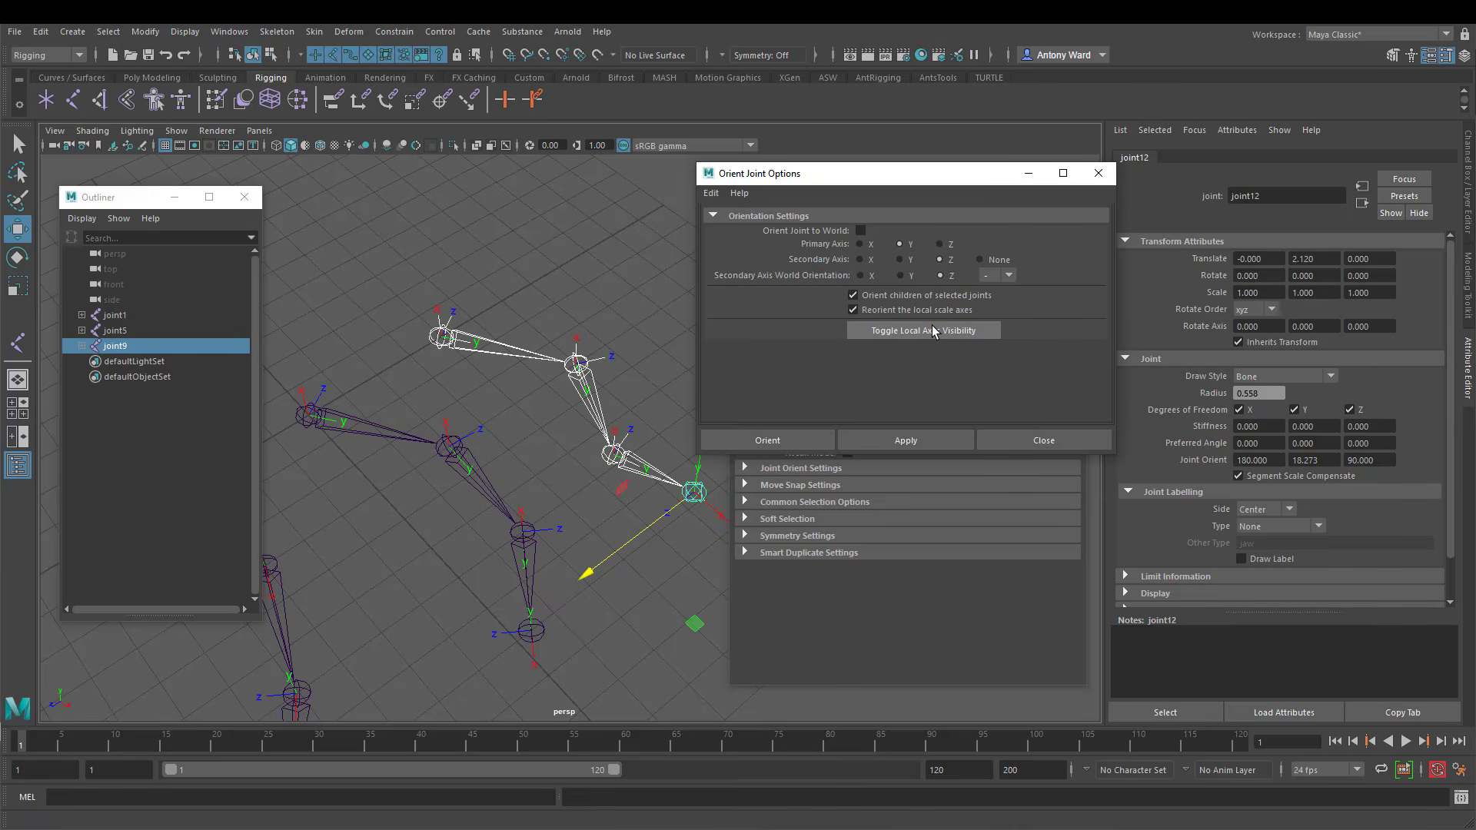
{"action": "left_click", "coordinate": [934, 331]}
{"action": "left_click", "coordinate": [934, 330]}
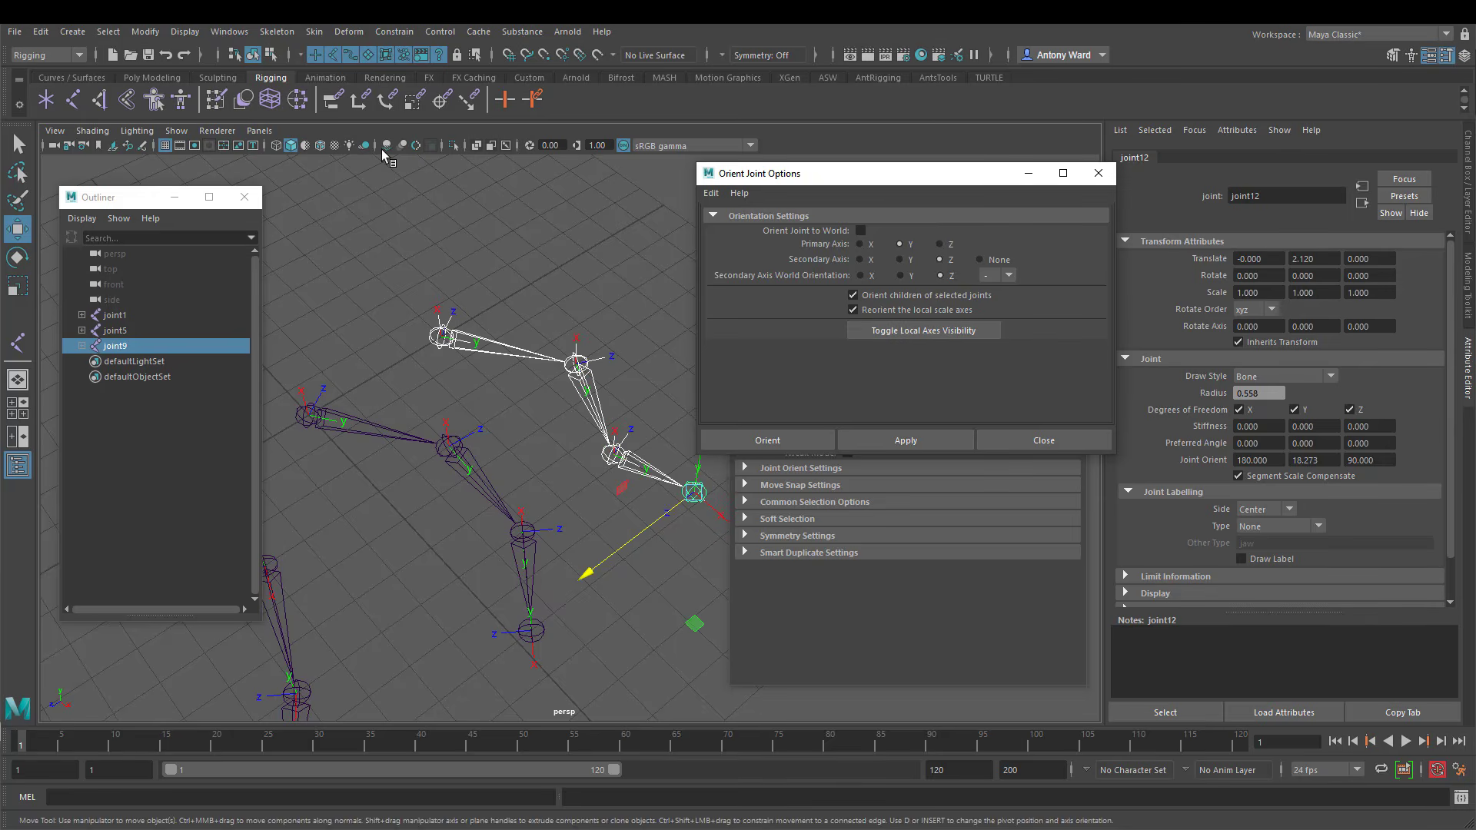
{"action": "left_click", "coordinate": [187, 33]}
{"action": "left_click", "coordinate": [190, 36]}
Clear the selection, close the Orient Joint options and review the Joint Tool's orientation settings
{"action": "middle_click_drag", "start_coordinate": [570, 469], "coordinate": [526, 449], "text": "alt"}
{"action": "right_click_drag", "start_coordinate": [525, 449], "coordinate": [577, 441], "text": "alt"}
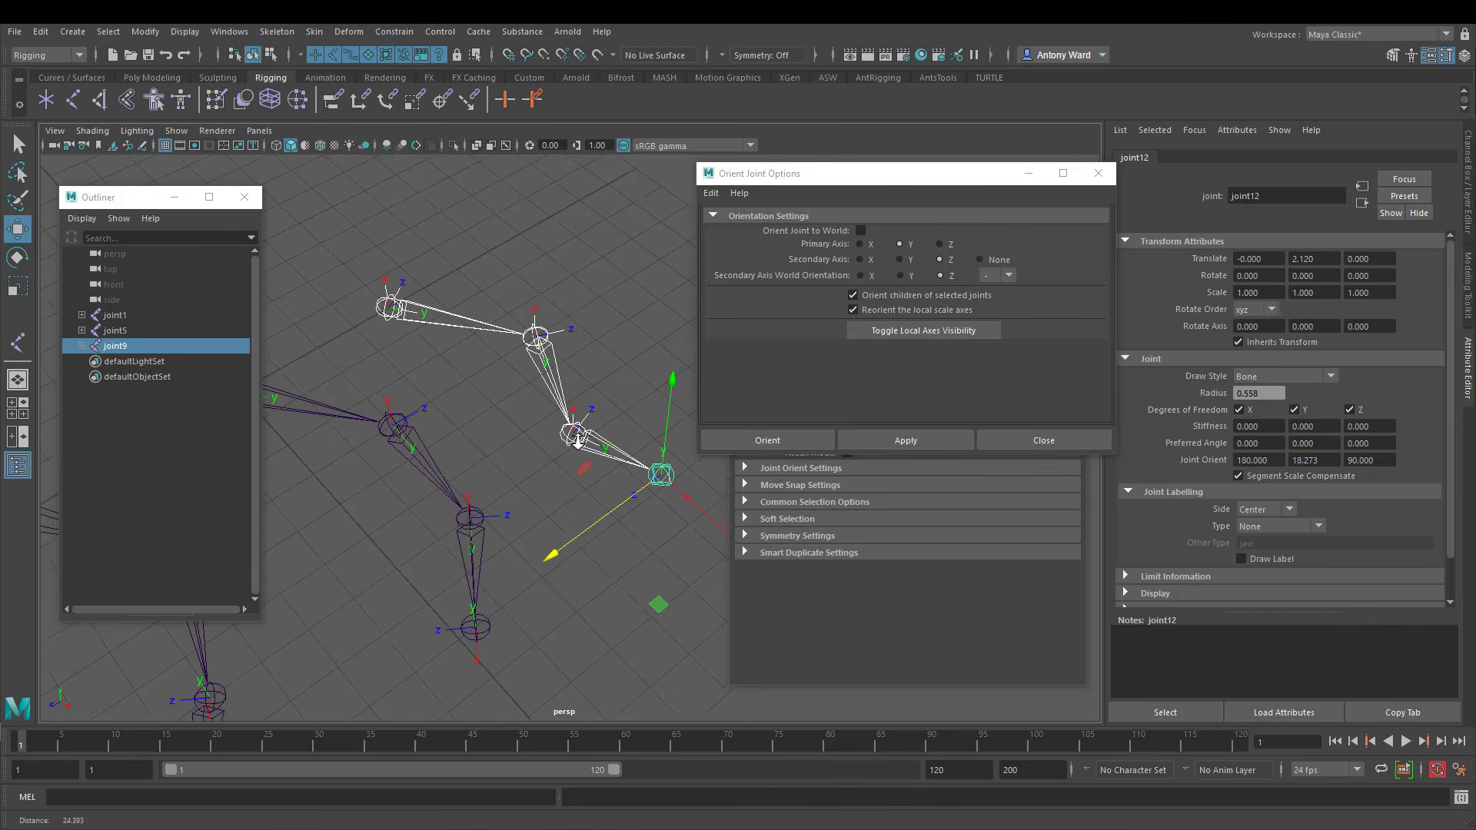
{"action": "left_click", "coordinate": [500, 287]}
{"action": "middle_click_drag", "start_coordinate": [500, 286], "coordinate": [599, 294], "text": "alt"}
{"action": "right_click_drag", "start_coordinate": [600, 294], "coordinate": [448, 339], "text": "alt"}
{"action": "left_click", "coordinate": [1098, 174]}
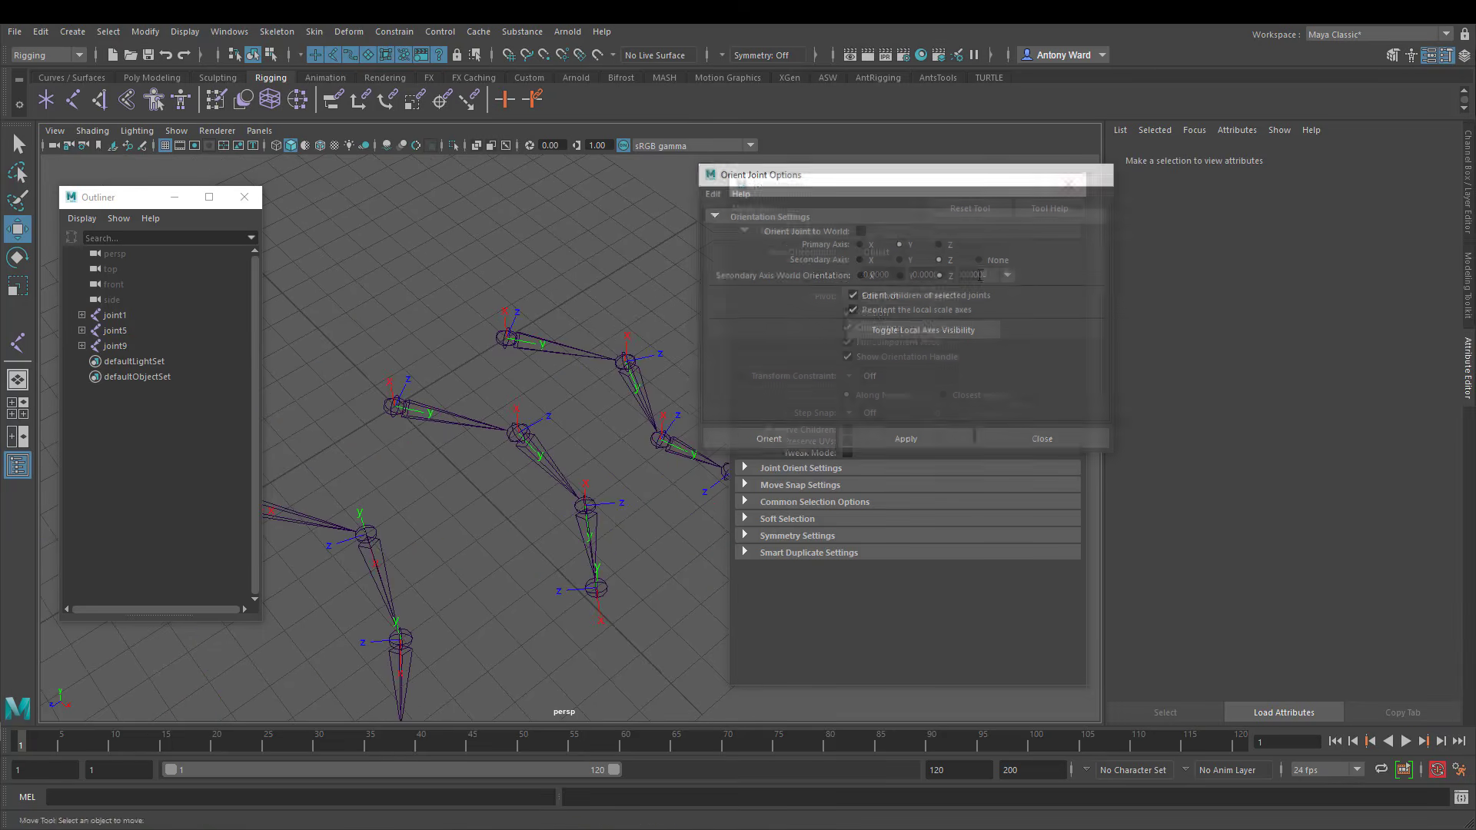
{"action": "middle_click_drag", "start_coordinate": [560, 353], "coordinate": [526, 336], "text": "alt"}
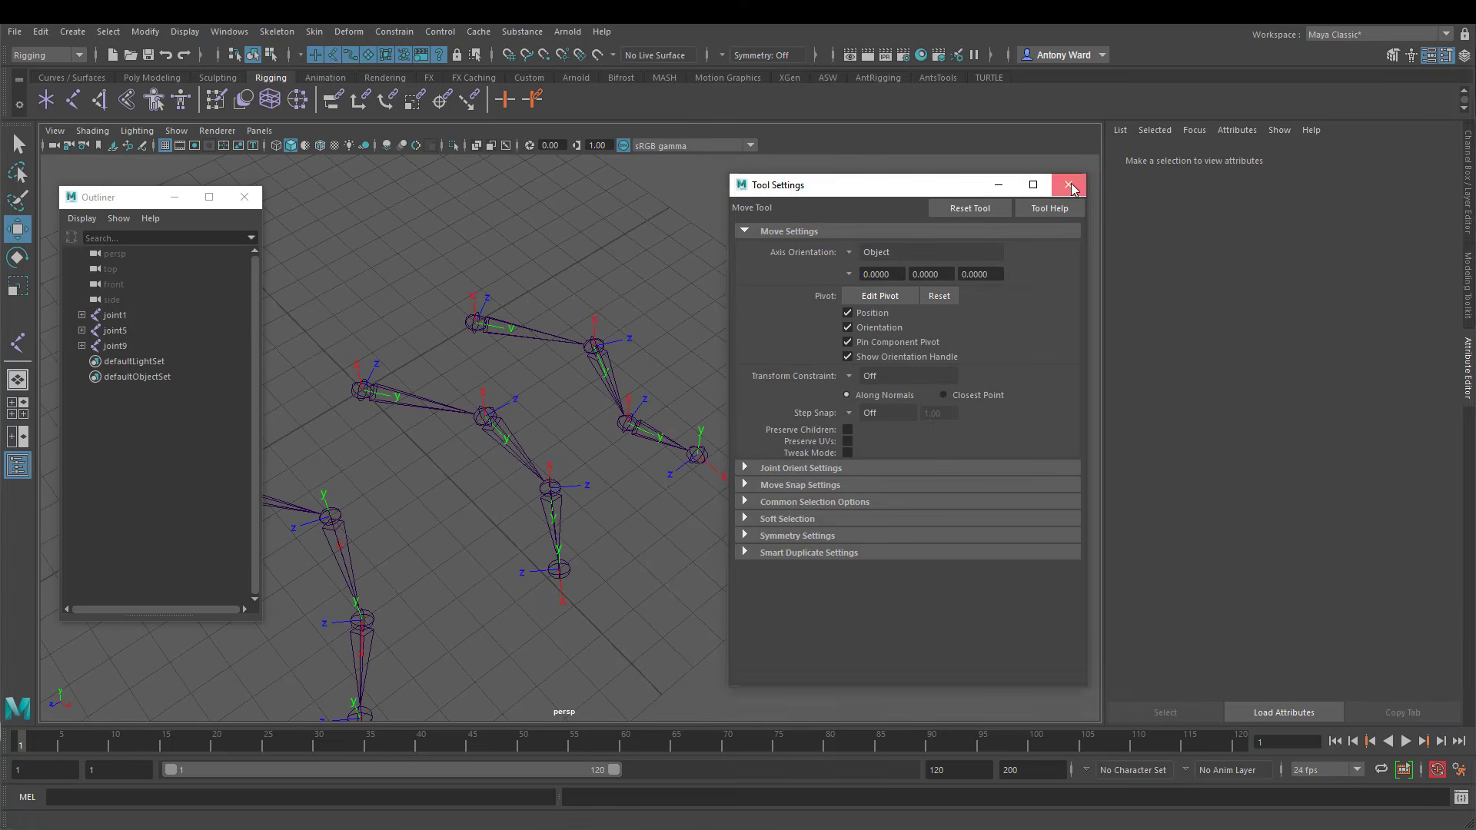
{"action": "left_click", "coordinate": [1070, 186]}
{"action": "double_click", "coordinate": [17, 343]}
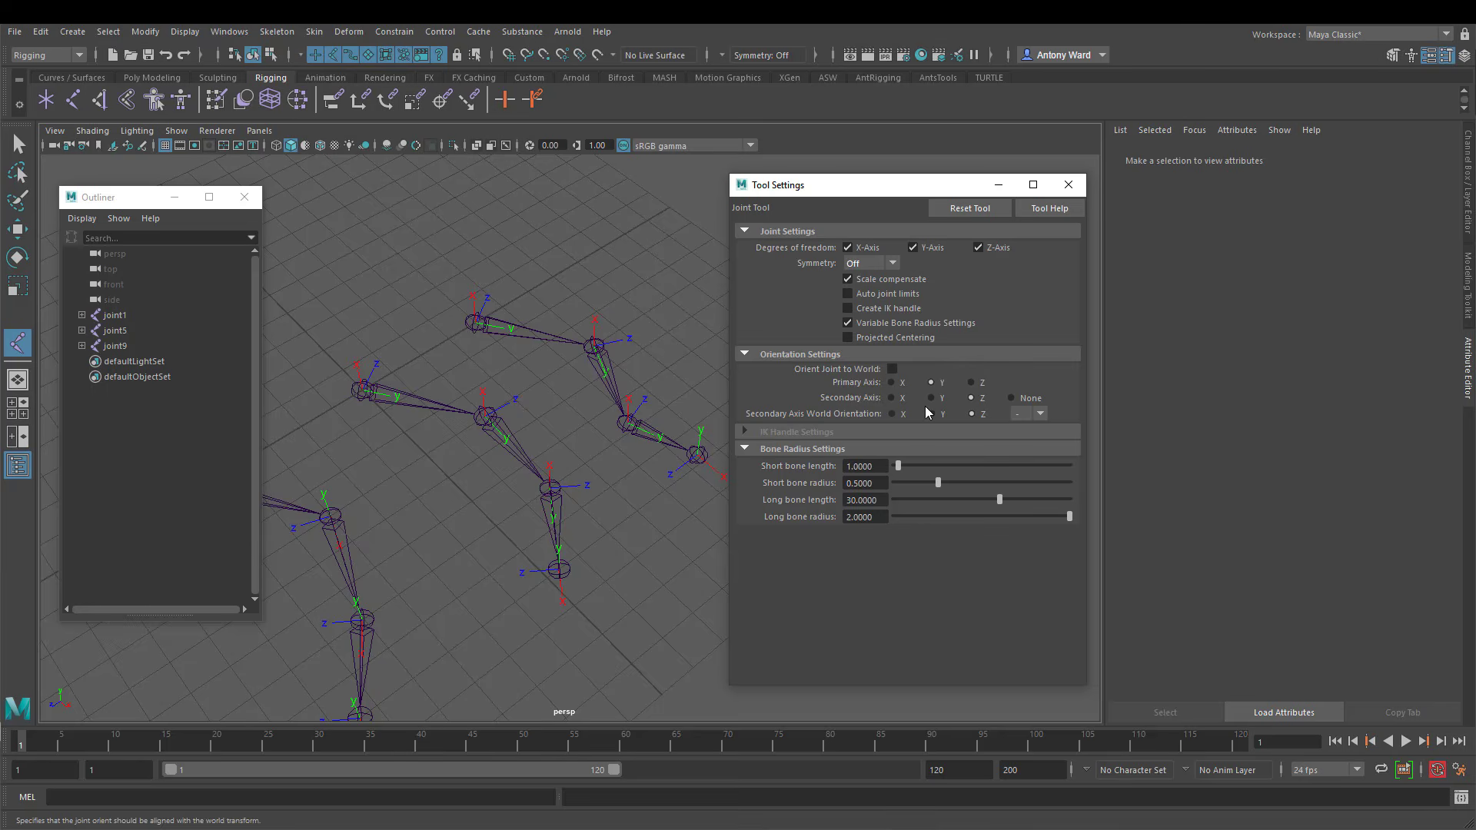
{"action": "middle_click_drag", "start_coordinate": [497, 386], "coordinate": [419, 361], "text": "alt"}
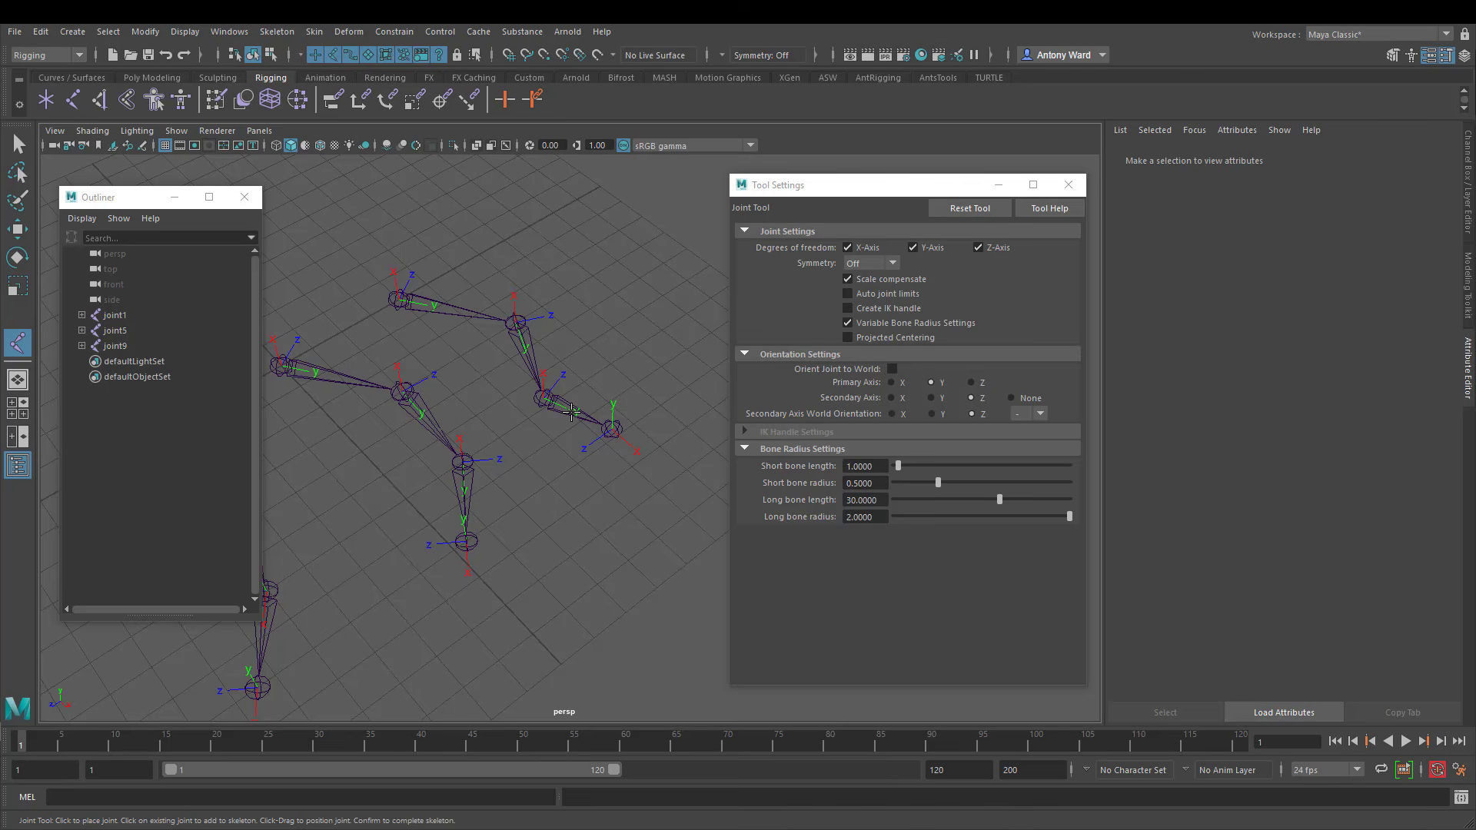
Align the new chain's end joint to the world axes using Orient Joint to World
{"action": "key", "text": "w"}
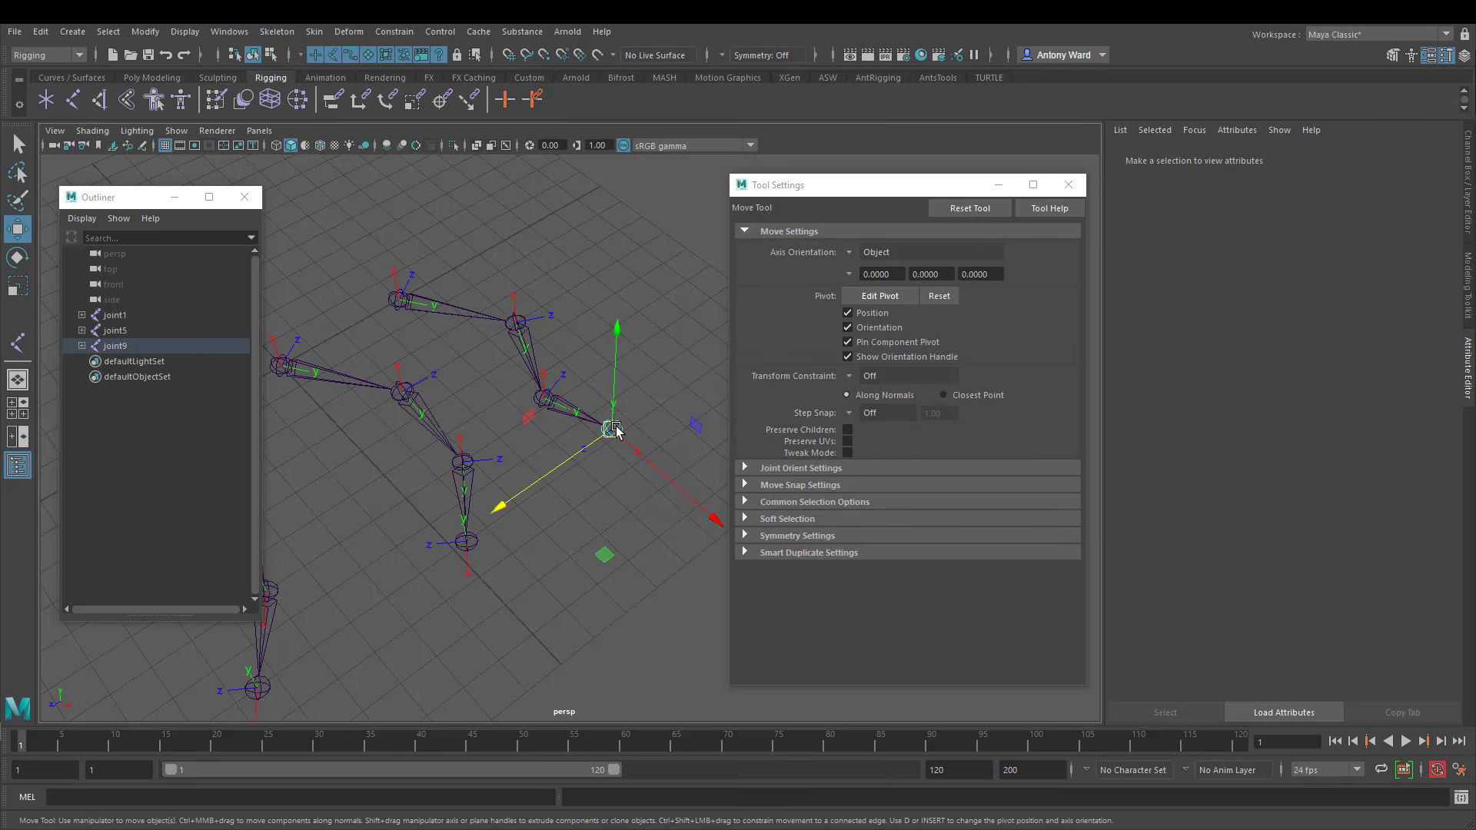
{"action": "left_click", "coordinate": [277, 32]}
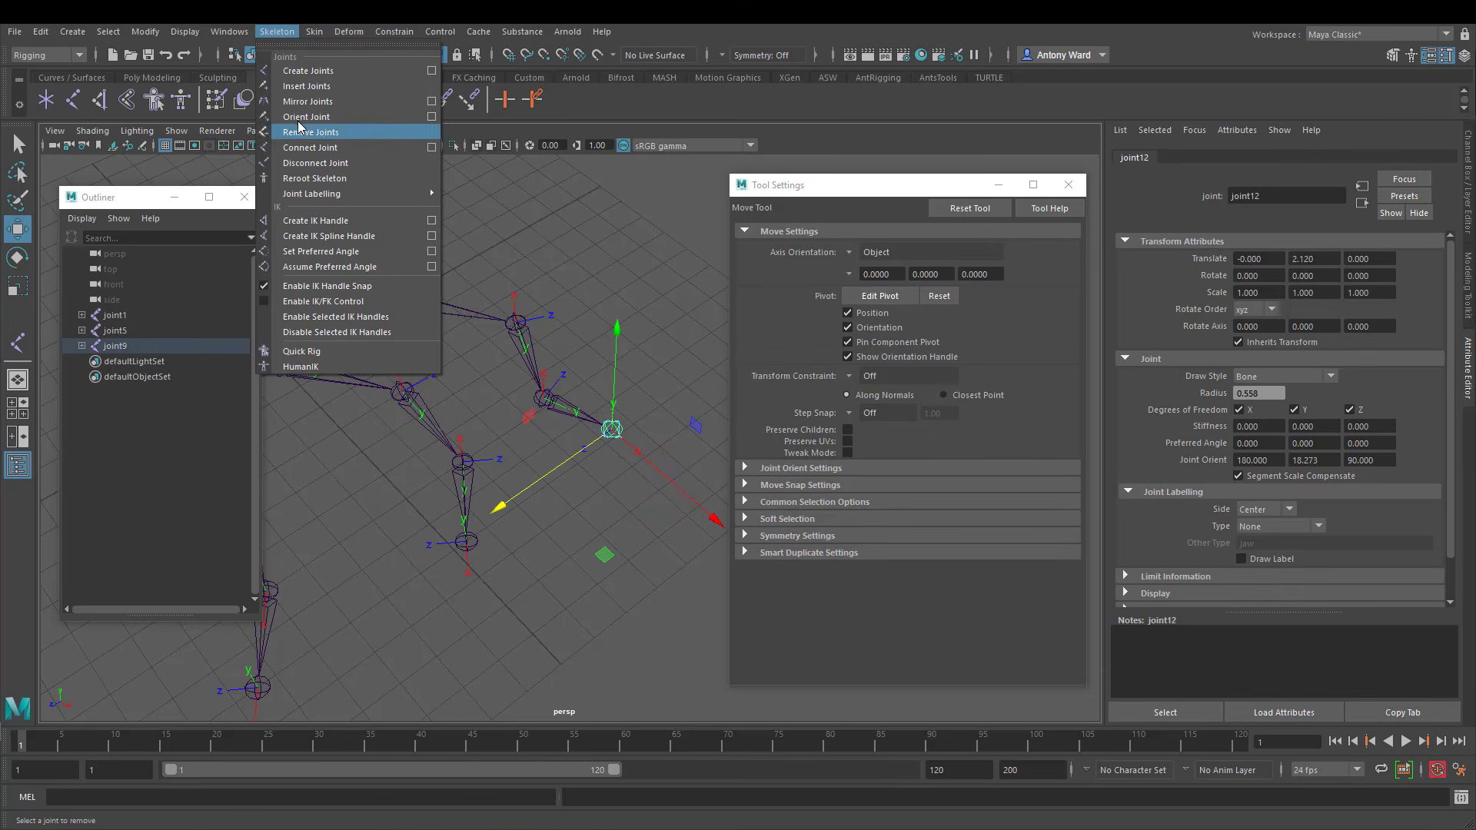
{"action": "left_click", "coordinate": [431, 116]}
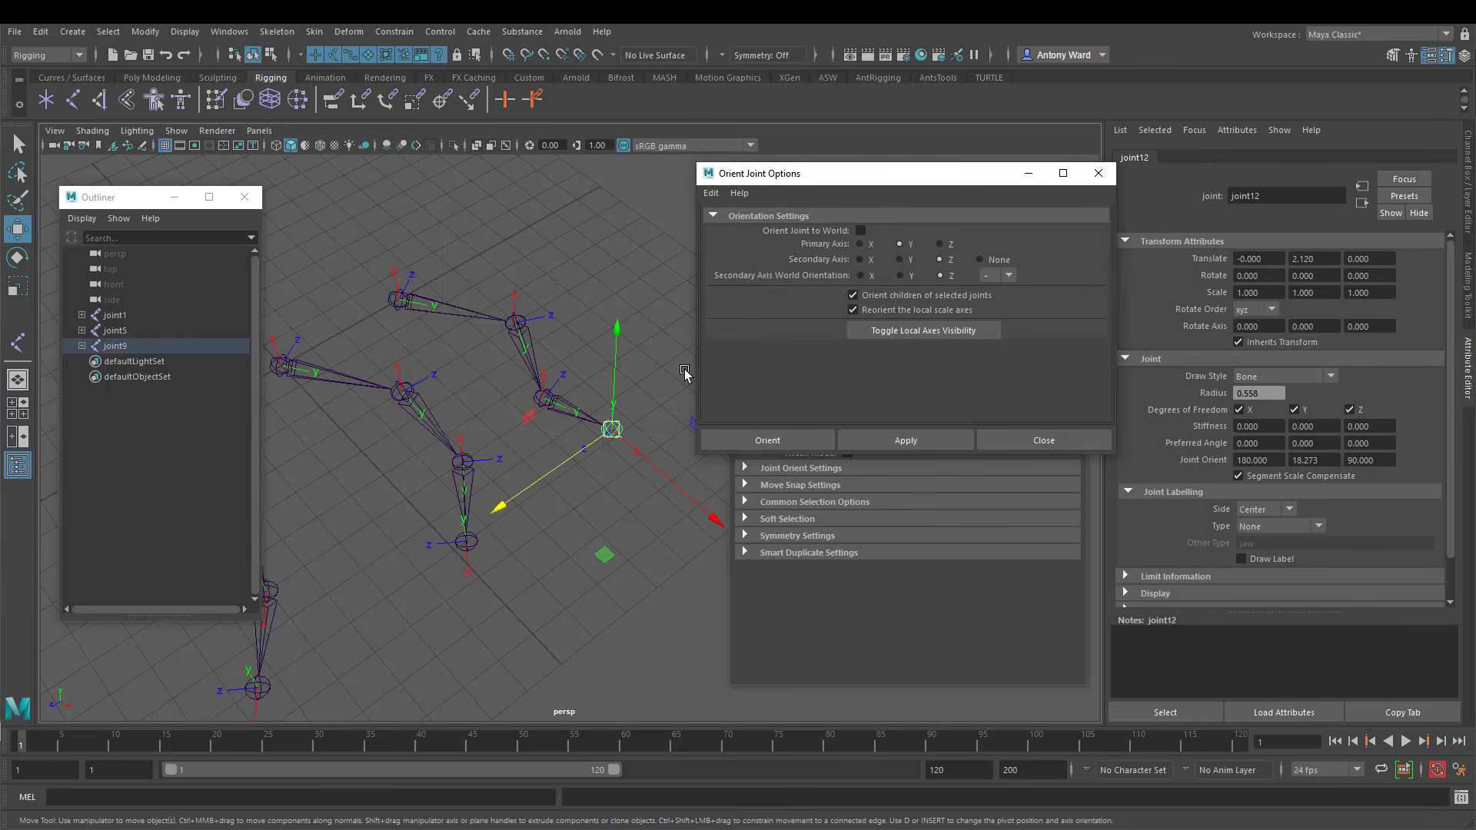
{"action": "left_click", "coordinate": [860, 229]}
{"action": "middle_click_drag", "start_coordinate": [570, 465], "coordinate": [555, 460], "text": "alt"}
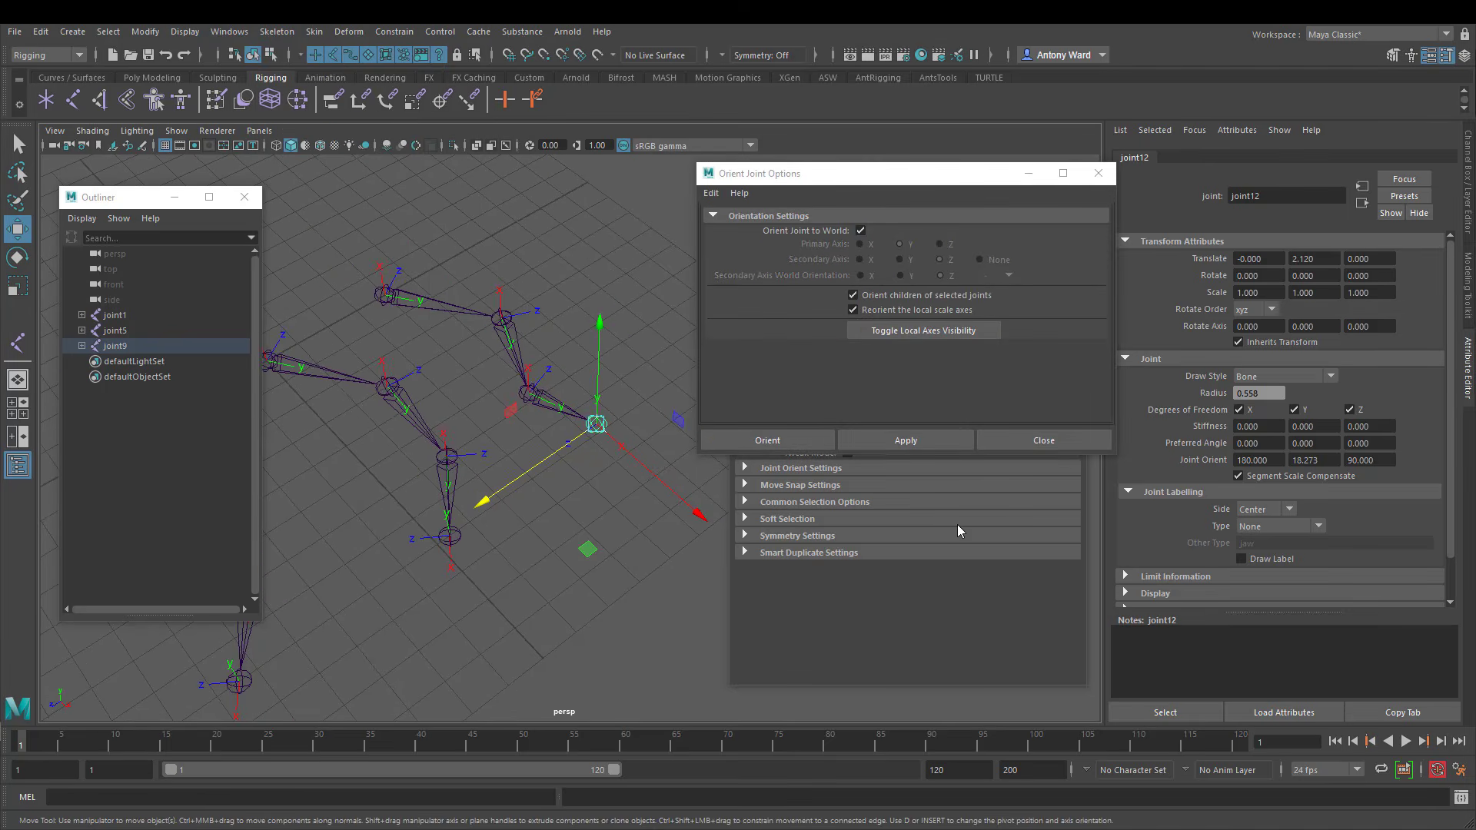
{"action": "left_click", "coordinate": [935, 439]}
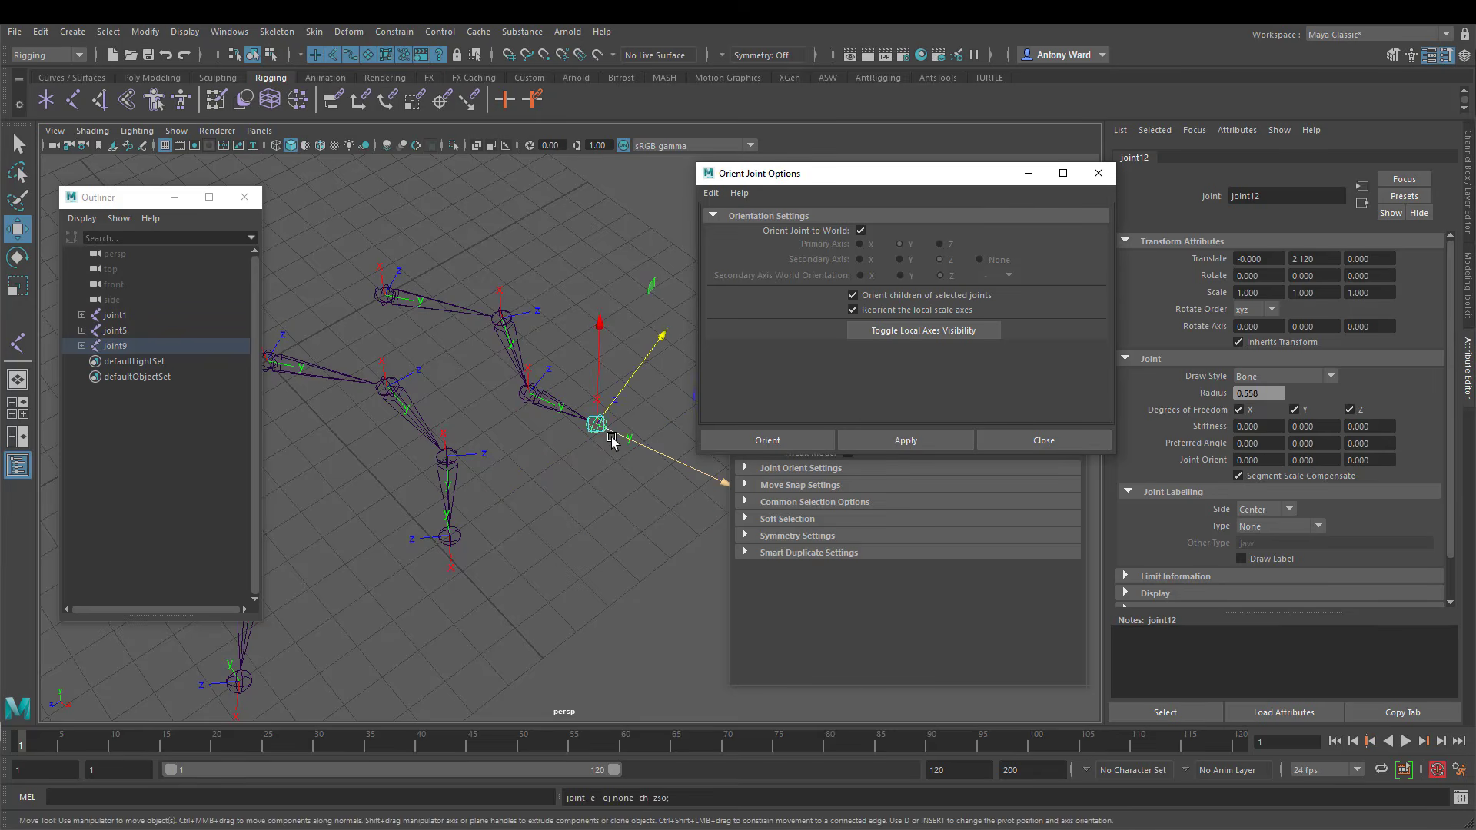
Close the Orient Joint options and the Move tool settings, and clear the selection
{"action": "left_click", "coordinate": [1051, 446]}
{"action": "mouse_move", "coordinate": [559, 415]}
{"action": "left_mouse_down", "text": "alt"}
{"action": "mouse_move", "coordinate": [495, 434]}
{"action": "mouse_move", "coordinate": [536, 423]}
{"action": "left_mouse_up", "text": "alt"}
{"action": "left_click", "coordinate": [1084, 183]}
{"action": "left_click_drag", "start_coordinate": [658, 494], "coordinate": [815, 513], "text": "alt"}
{"action": "left_click", "coordinate": [816, 512]}
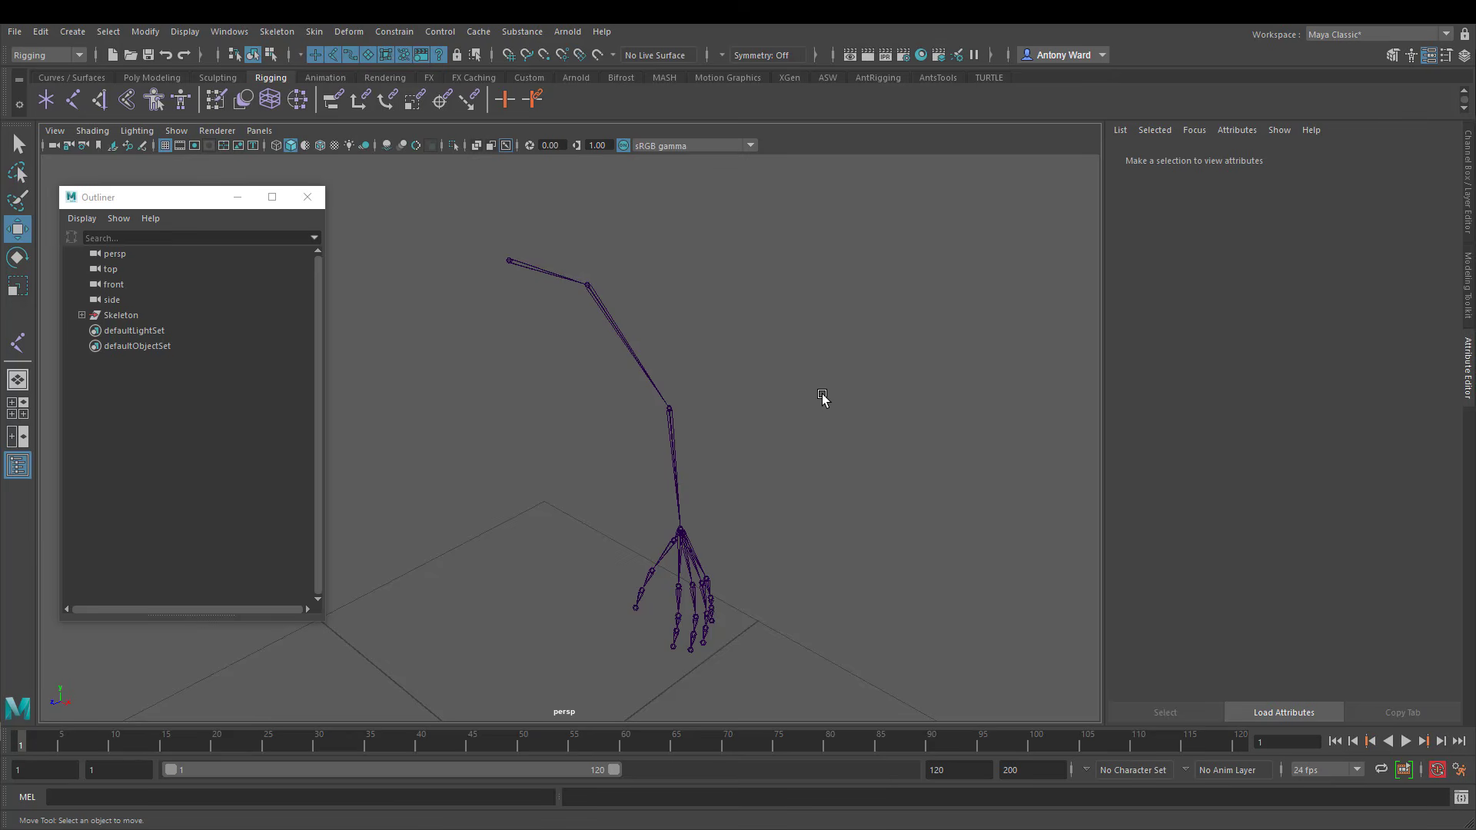
Select the arm skeleton's clavicle joint and examine the arm and hand joints from several angles
{"action": "left_click_drag", "start_coordinate": [449, 358], "coordinate": [474, 361], "text": "alt"}
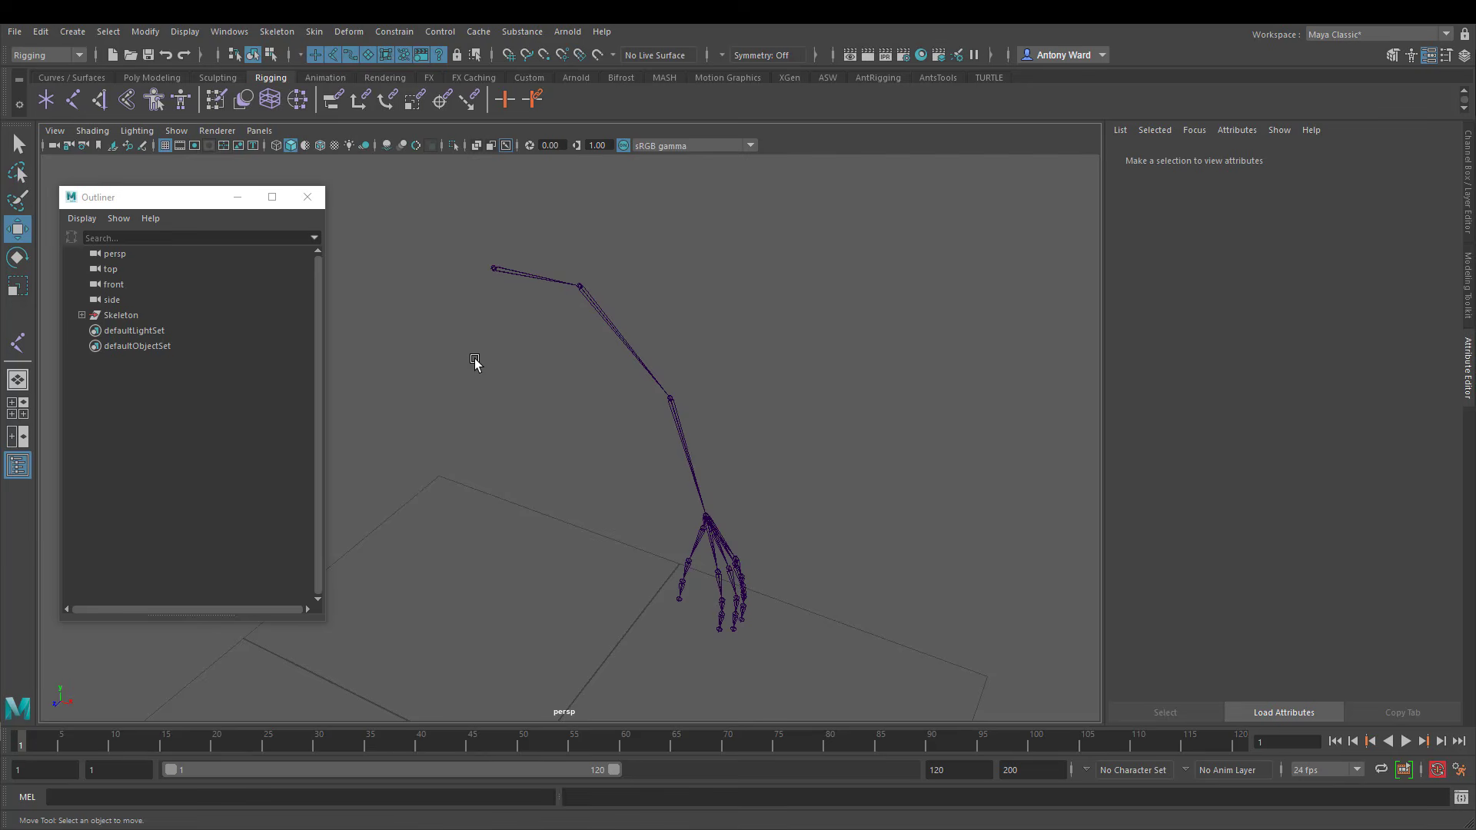
{"action": "left_click_drag", "start_coordinate": [834, 446], "coordinate": [669, 473], "text": "alt"}
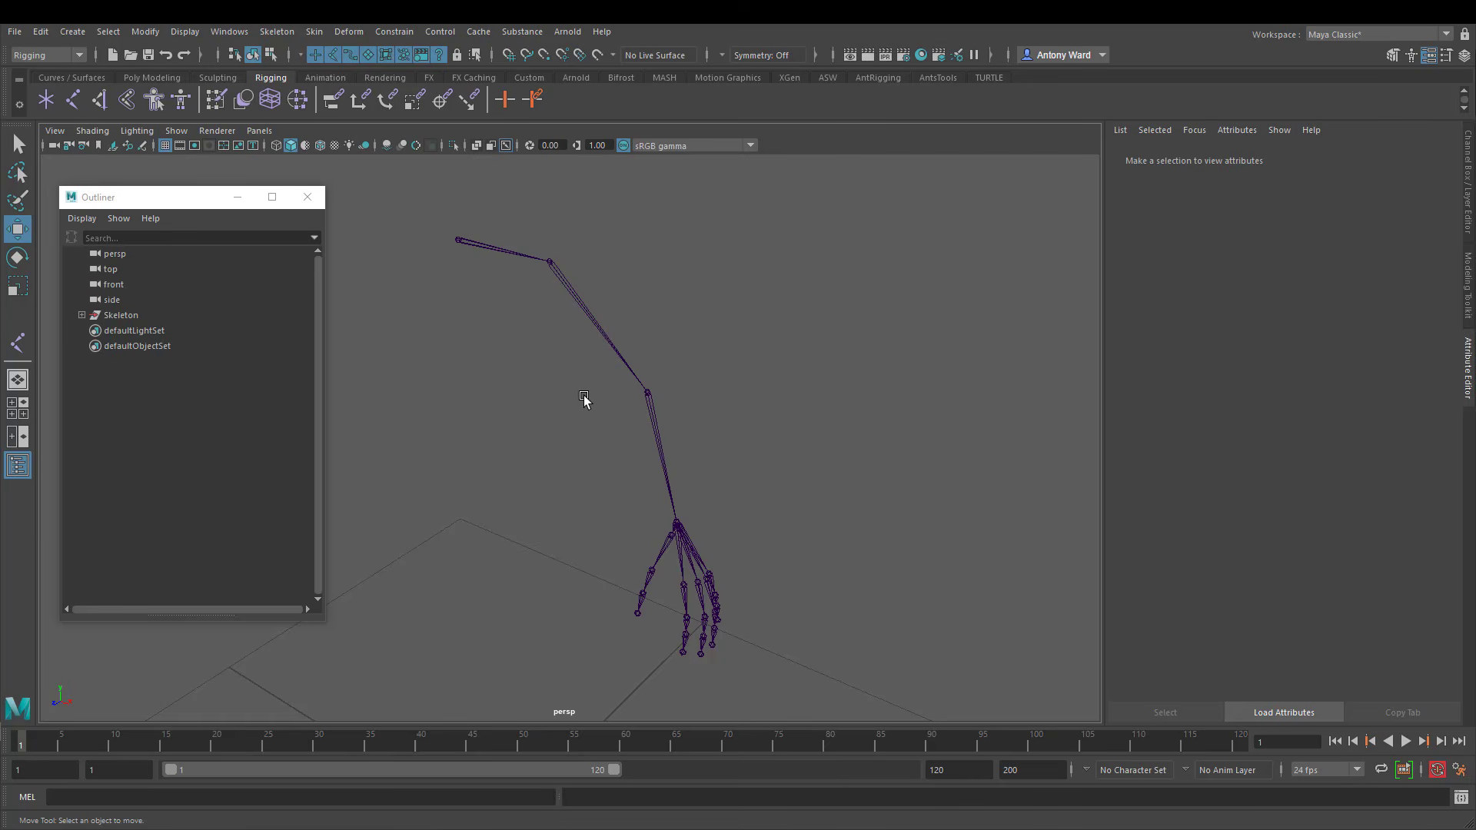
{"action": "left_click_drag", "start_coordinate": [560, 372], "coordinate": [546, 379], "text": "alt"}
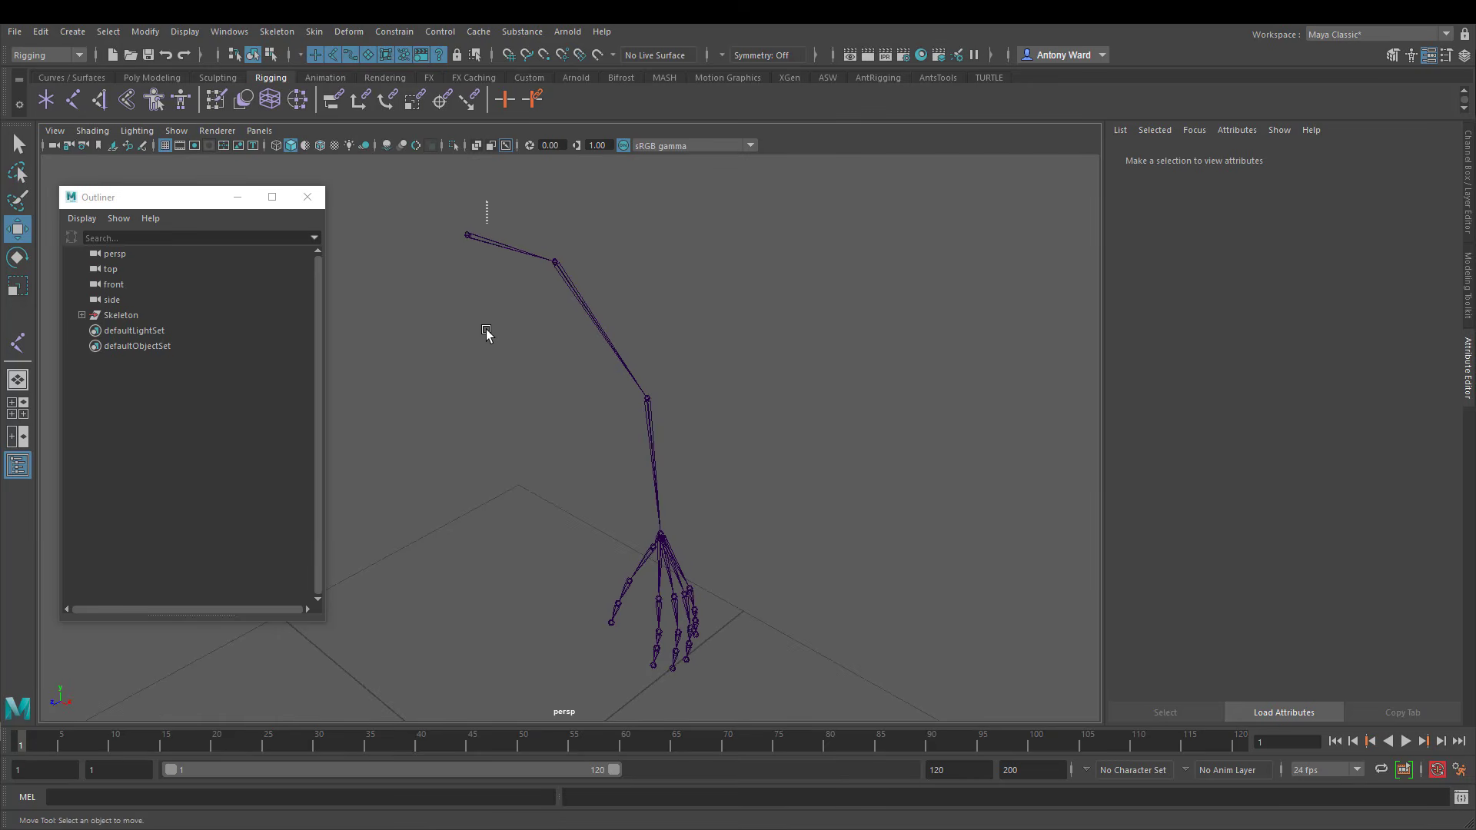
{"action": "left_click_drag", "start_coordinate": [487, 202], "coordinate": [487, 332]}
{"action": "left_click_drag", "start_coordinate": [708, 458], "coordinate": [626, 461], "text": "alt"}
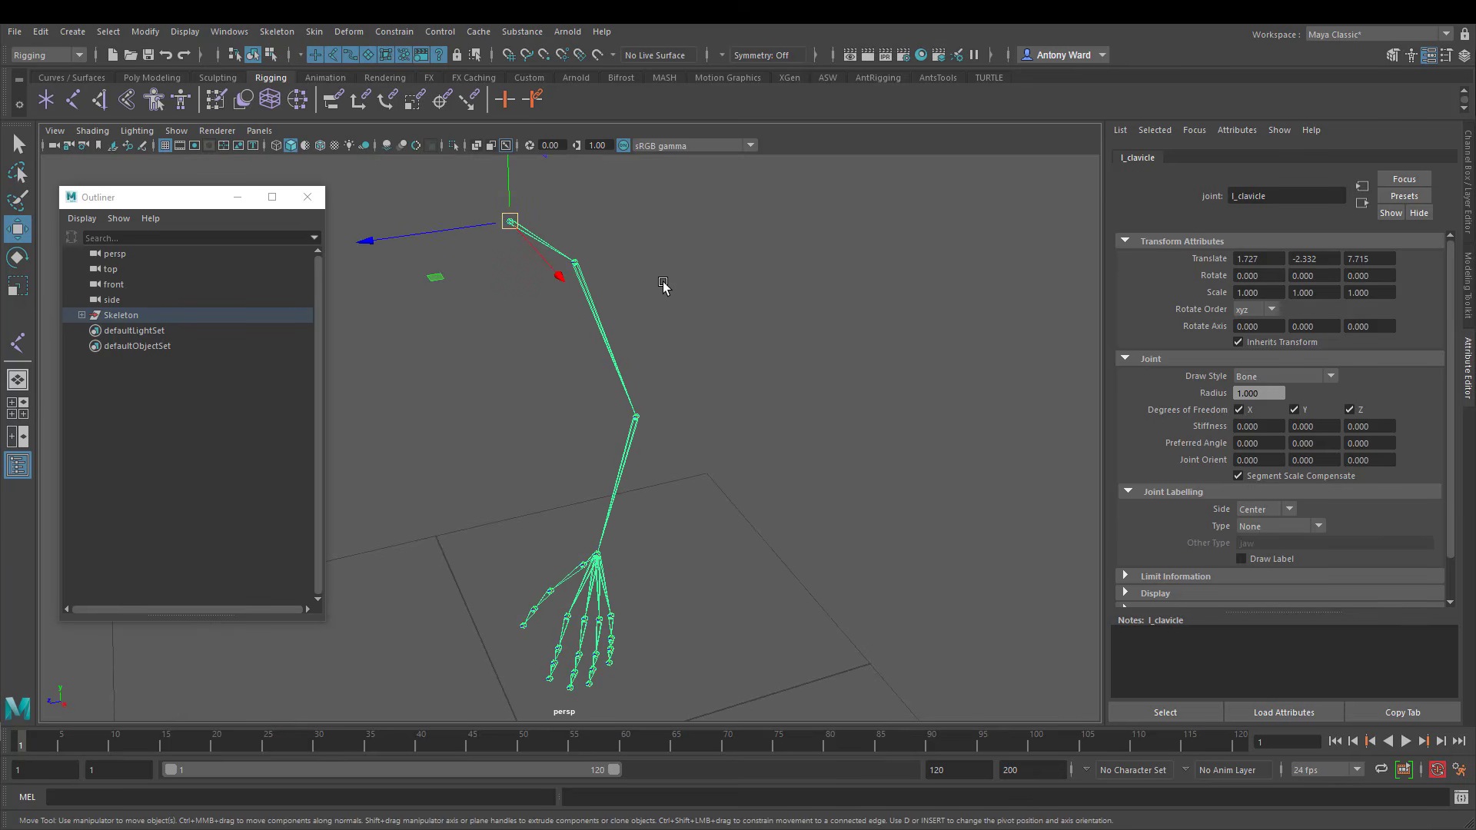
{"action": "left_click_drag", "start_coordinate": [666, 284], "coordinate": [636, 303], "text": "alt"}
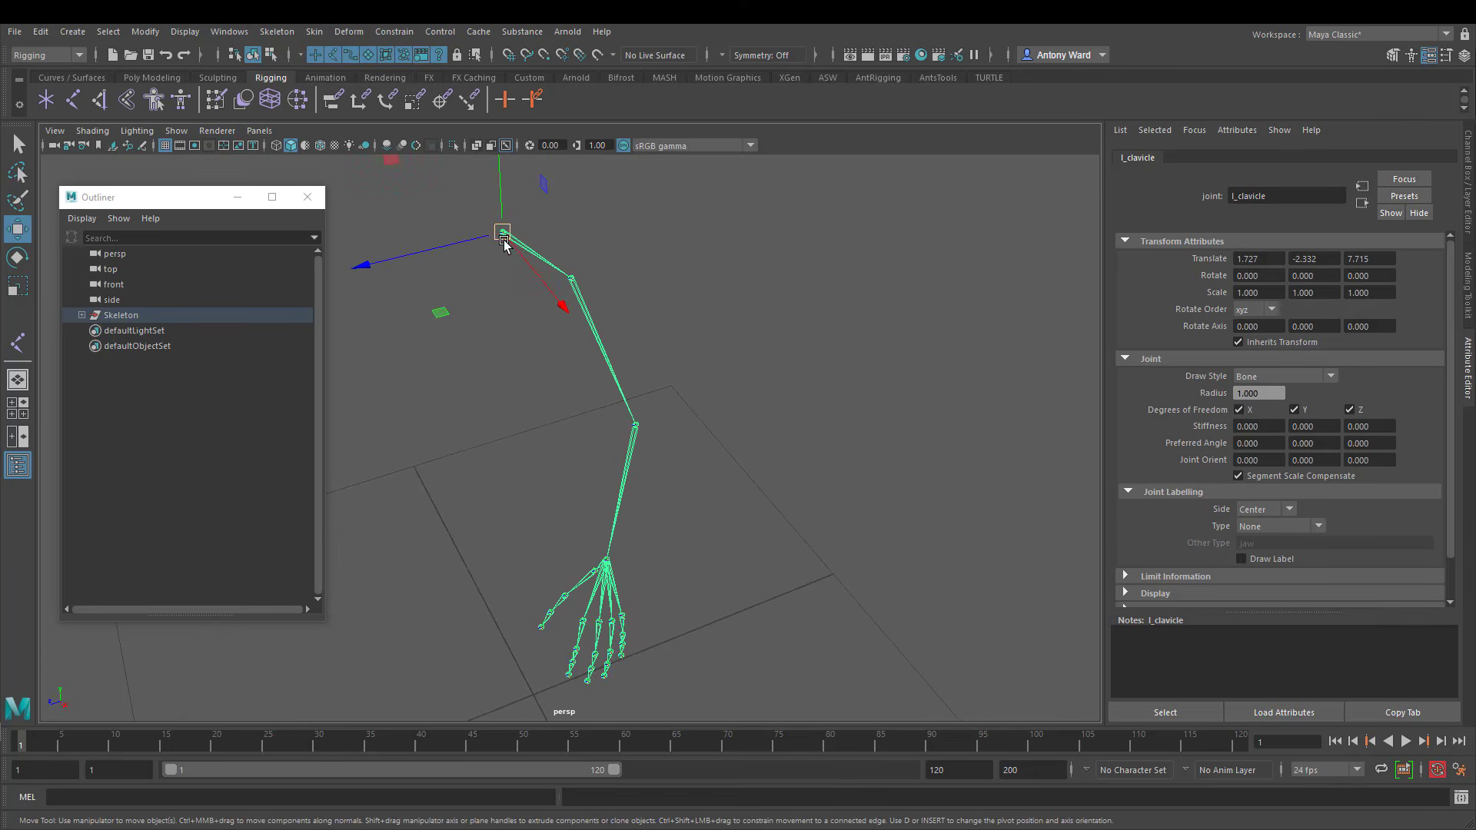
{"action": "mouse_move", "coordinate": [504, 239]}
{"action": "left_mouse_down", "text": "alt"}
{"action": "mouse_move", "coordinate": [523, 239]}
{"action": "mouse_move", "coordinate": [489, 238]}
{"action": "mouse_move", "coordinate": [523, 231]}
{"action": "mouse_move", "coordinate": [566, 257]}
{"action": "mouse_move", "coordinate": [515, 254]}
{"action": "mouse_move", "coordinate": [526, 233]}
{"action": "left_mouse_up", "text": "alt"}
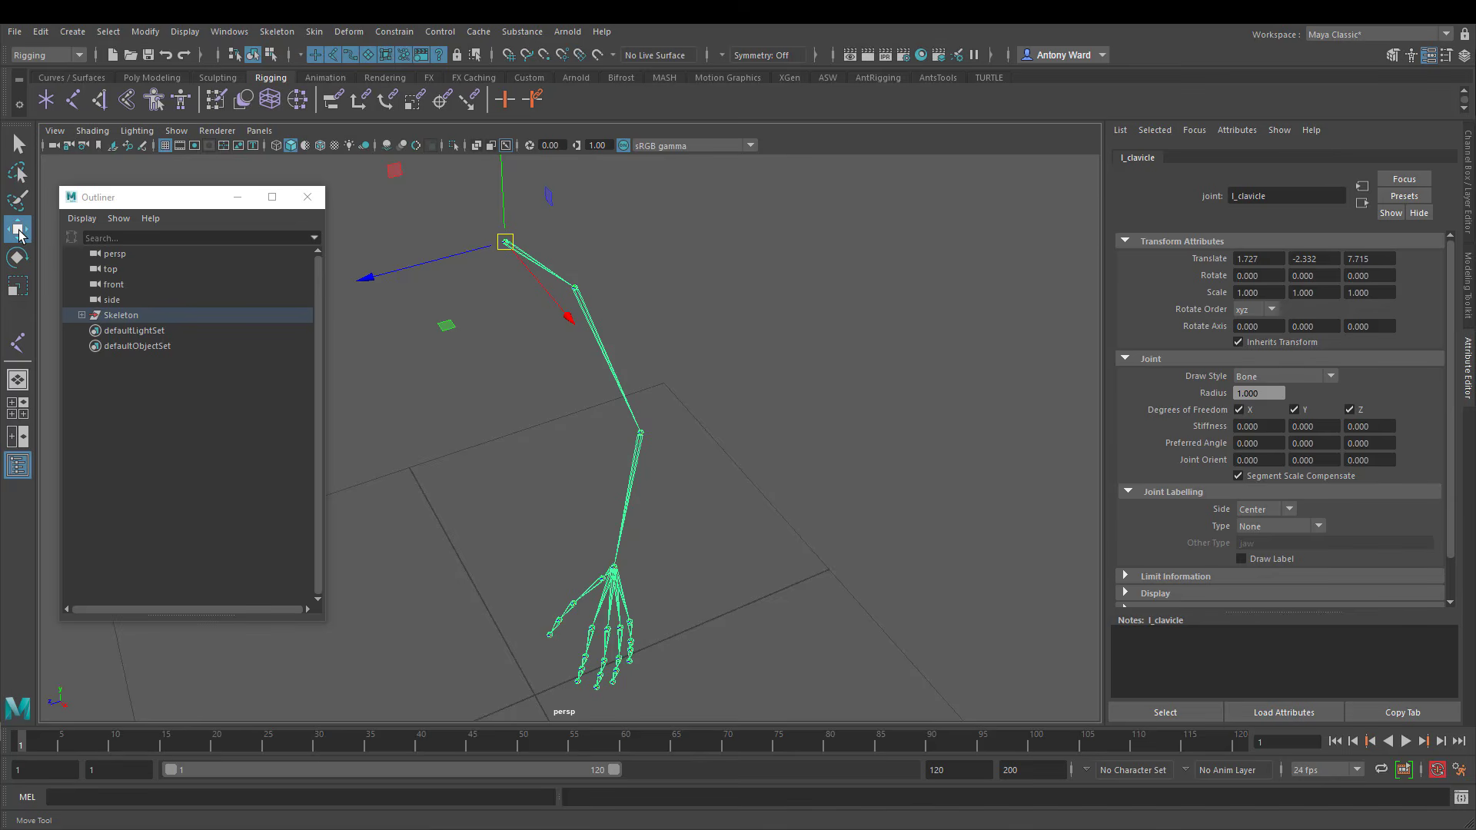
Set the Move tool's axis orientation to World and check the humerus and radius joints' axes
{"action": "double_click", "coordinate": [19, 230]}
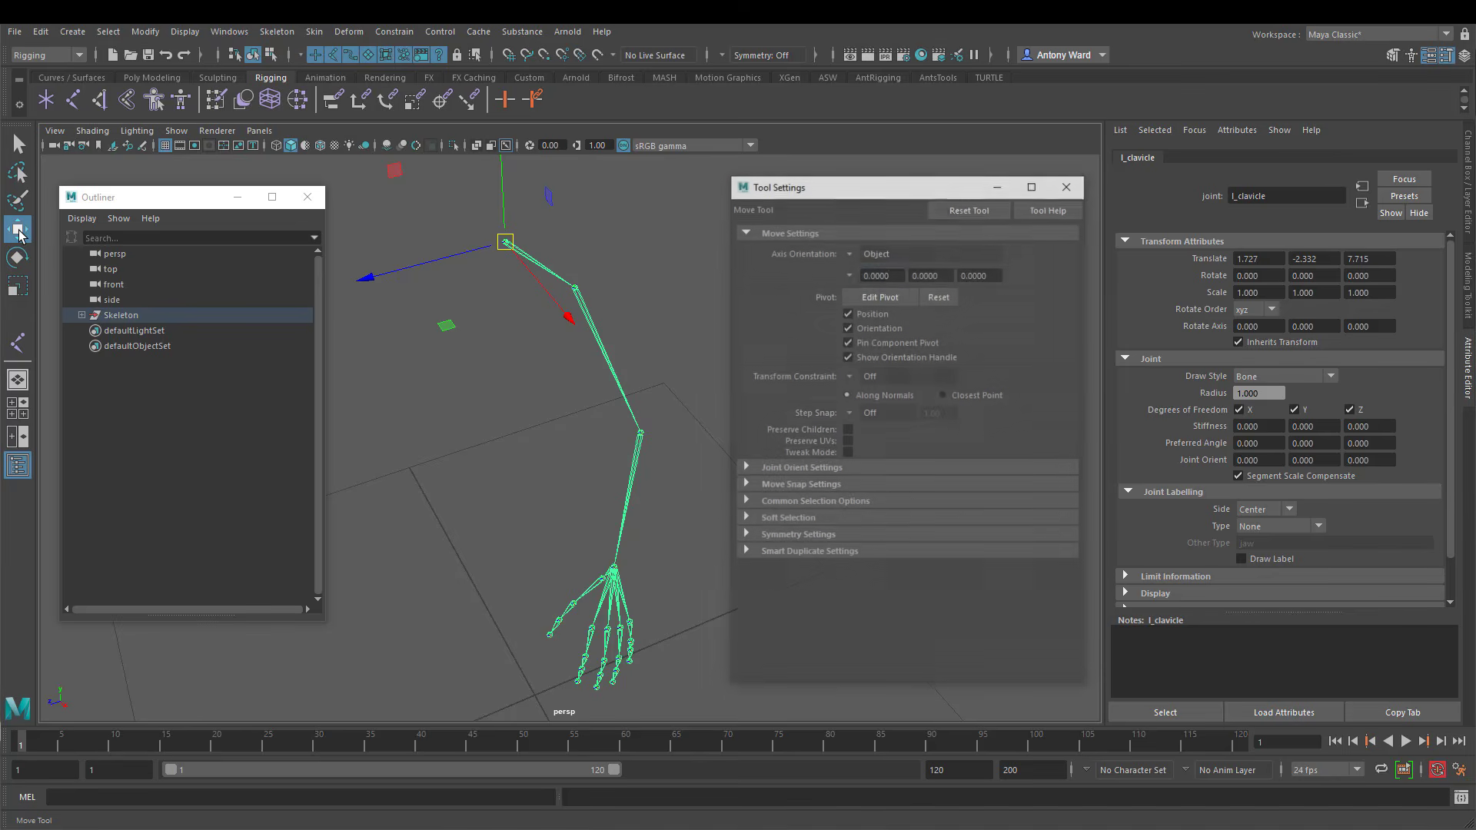
{"action": "left_click", "coordinate": [849, 253]}
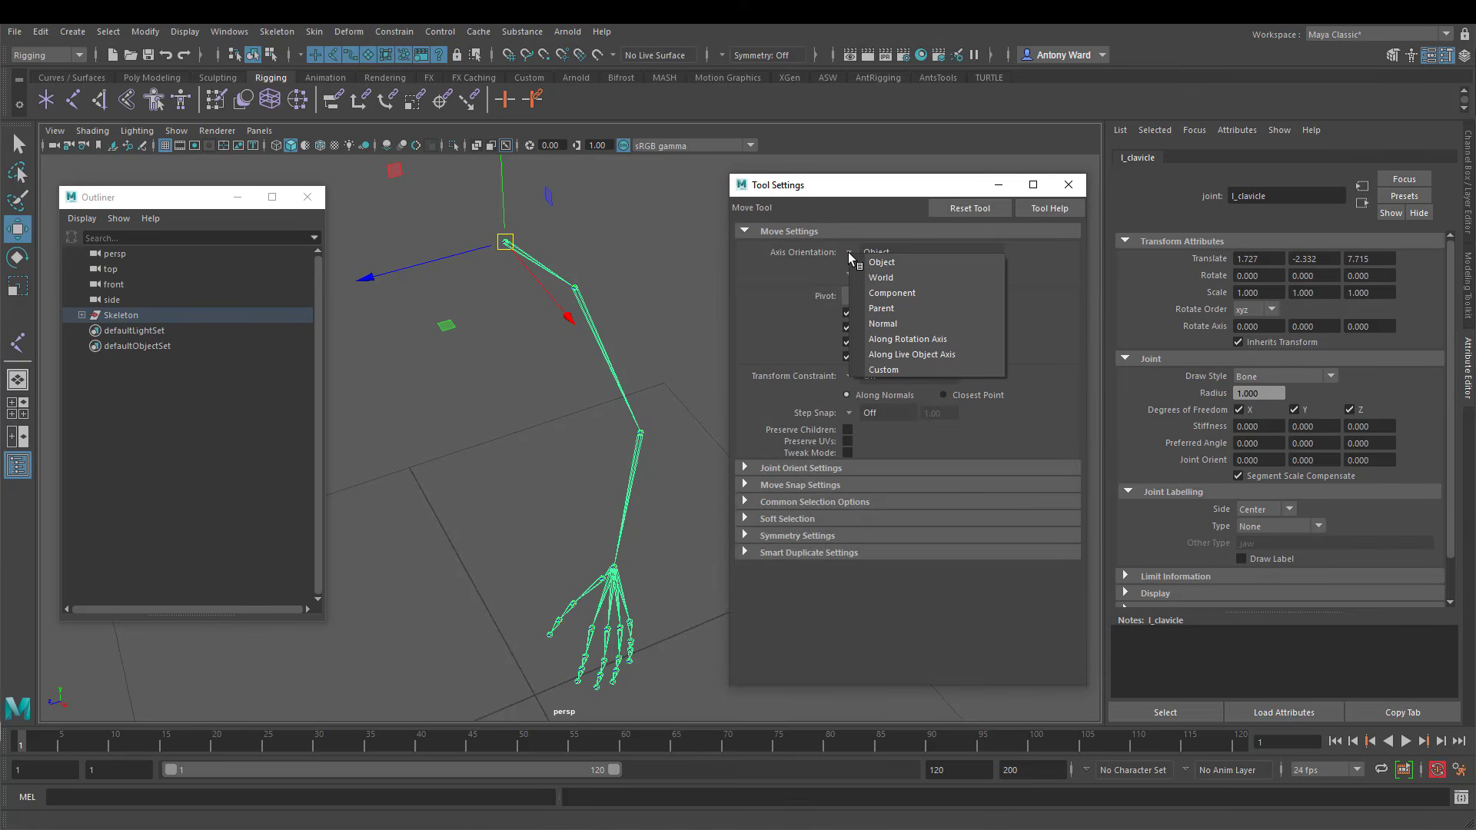
{"action": "left_click", "coordinate": [877, 279]}
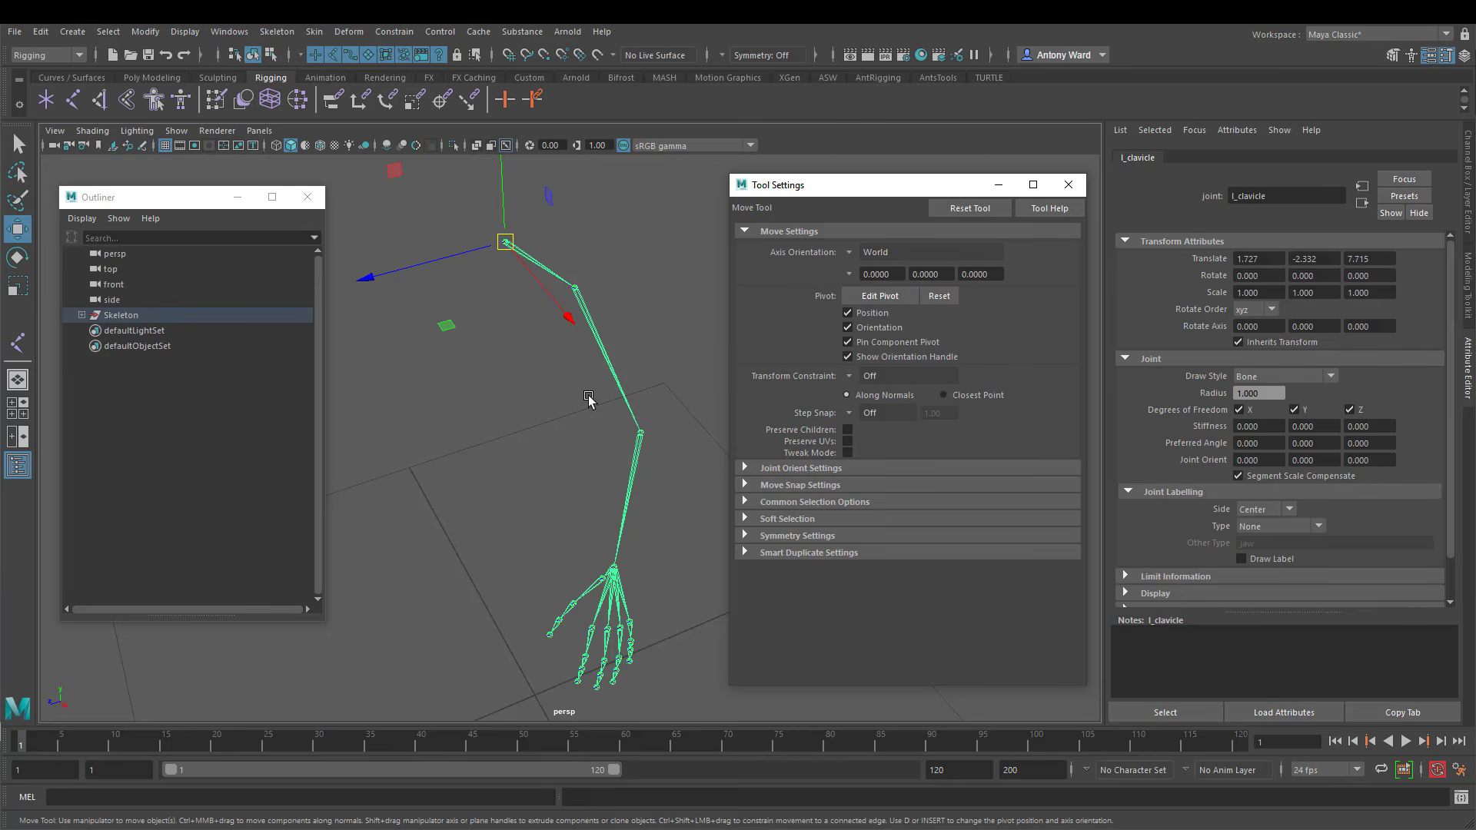
{"action": "left_click", "coordinate": [595, 334]}
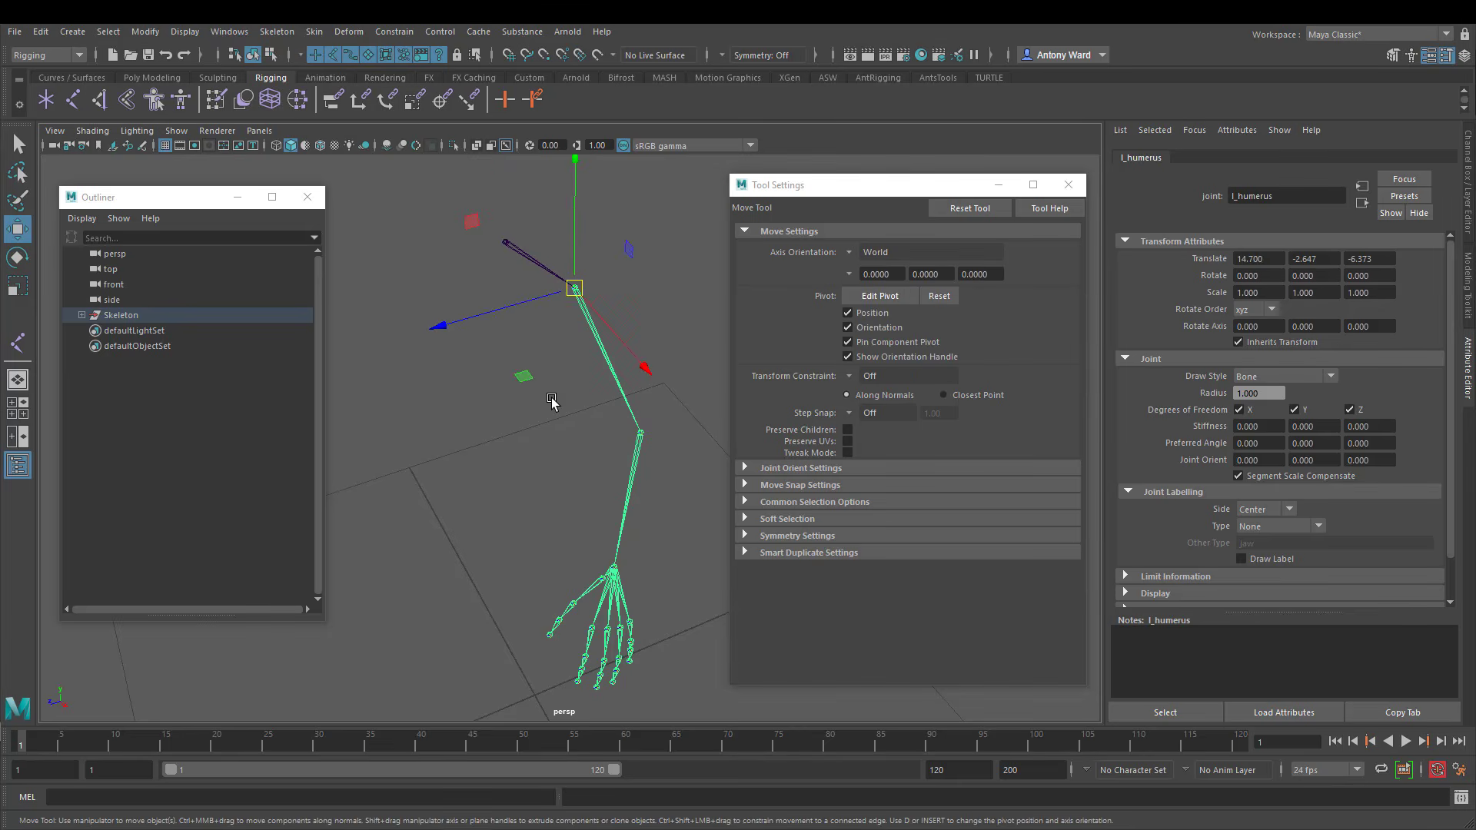
{"action": "left_click", "coordinate": [638, 473]}
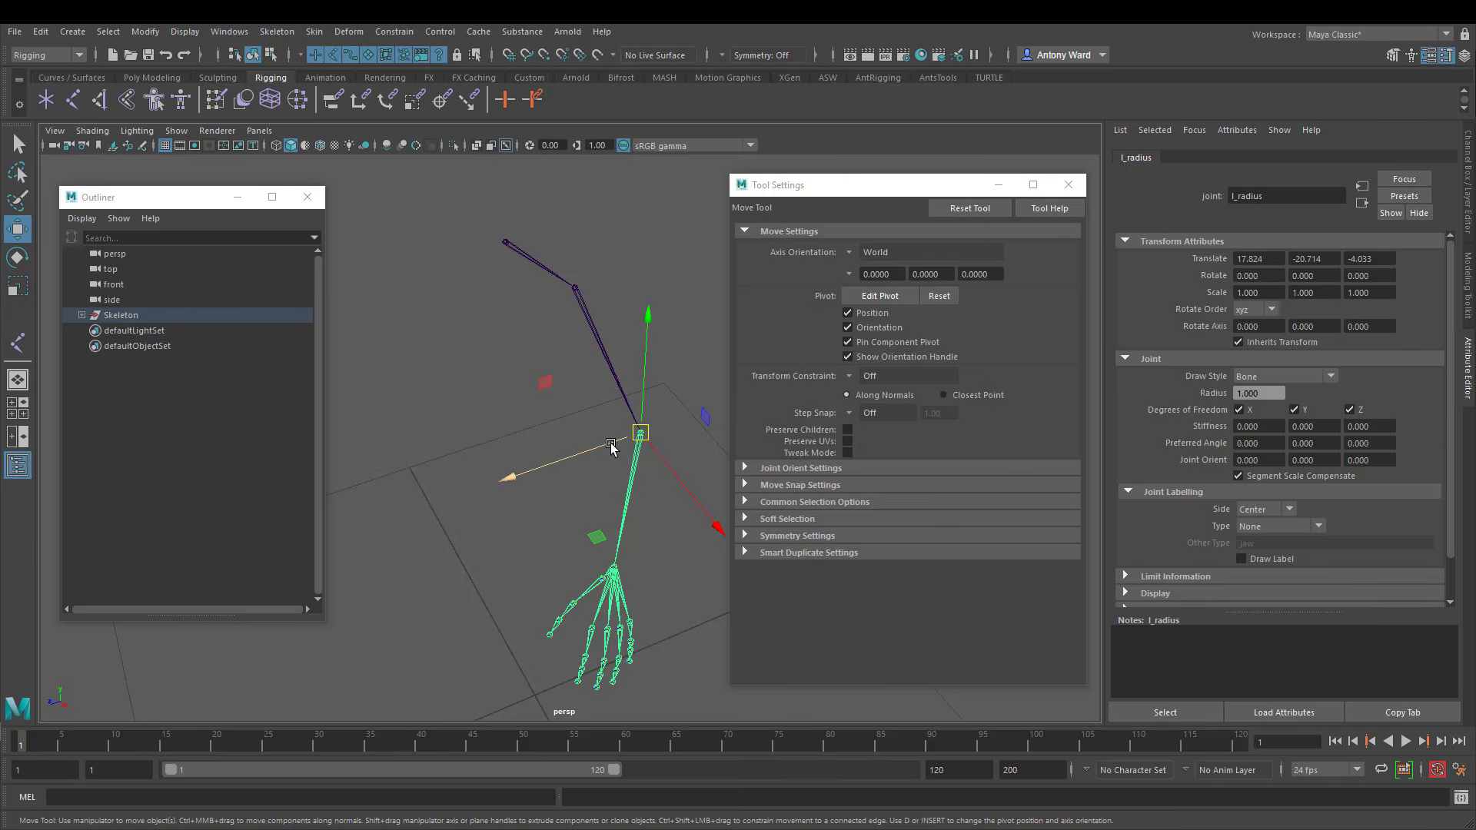
{"action": "left_click_drag", "start_coordinate": [624, 442], "coordinate": [580, 426], "text": "alt"}
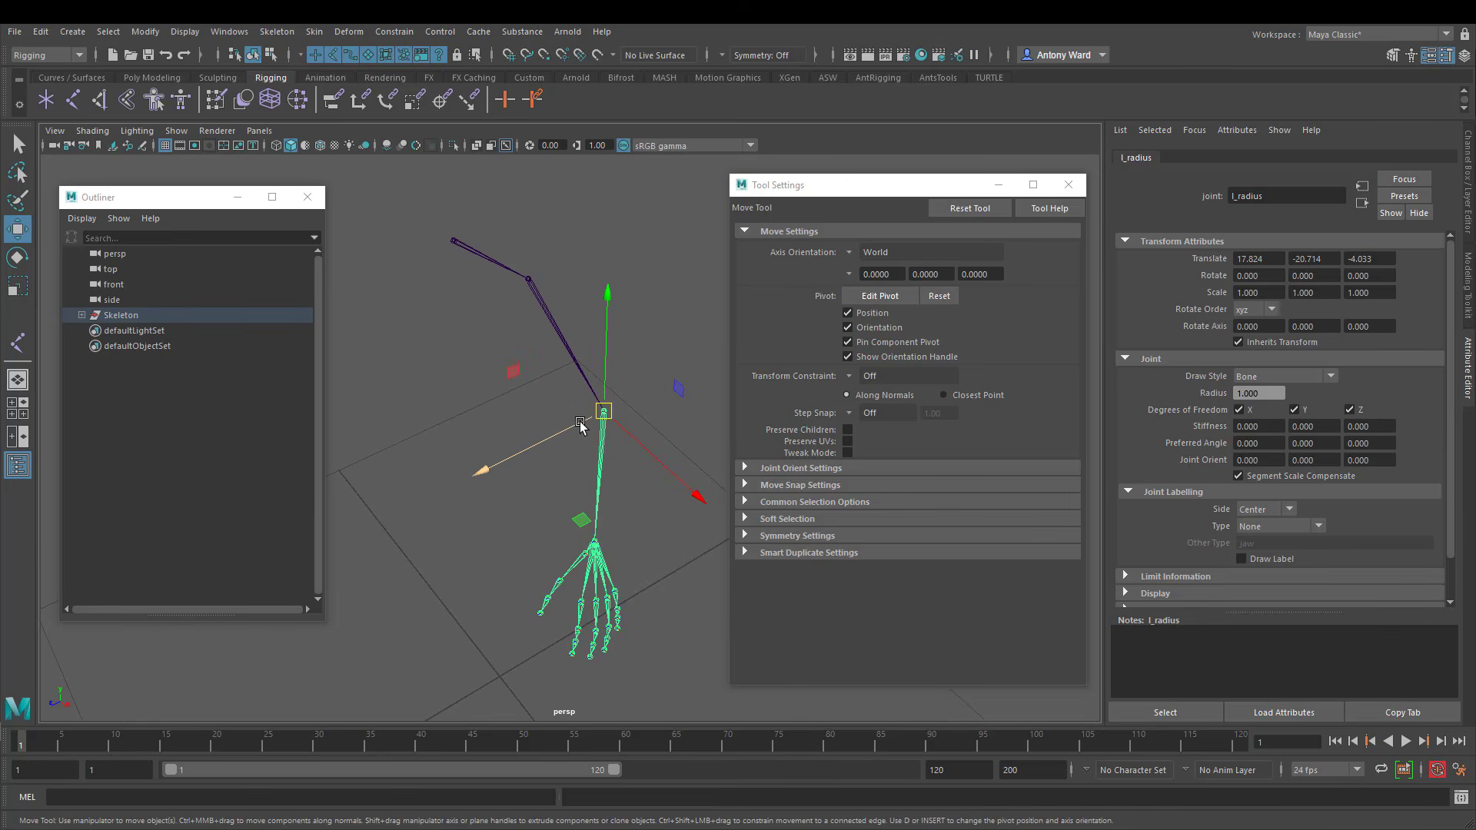
Set the Move tool's axis orientation to Object, check the humerus and clavicle joints, and close the tool settings
{"action": "left_click", "coordinate": [855, 256]}
{"action": "left_click", "coordinate": [918, 260]}
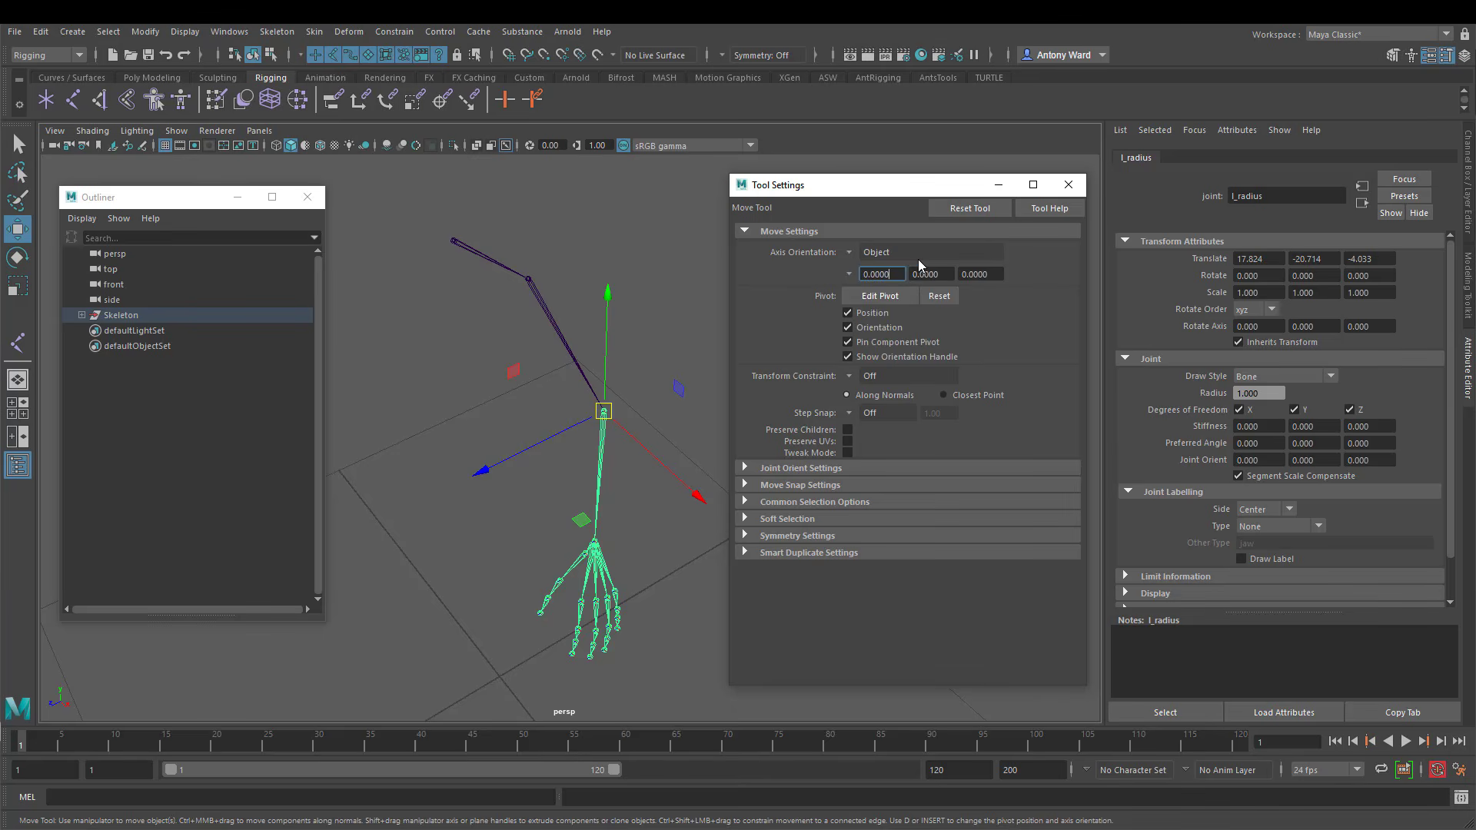
{"action": "left_click_drag", "start_coordinate": [646, 339], "coordinate": [619, 331], "text": "alt"}
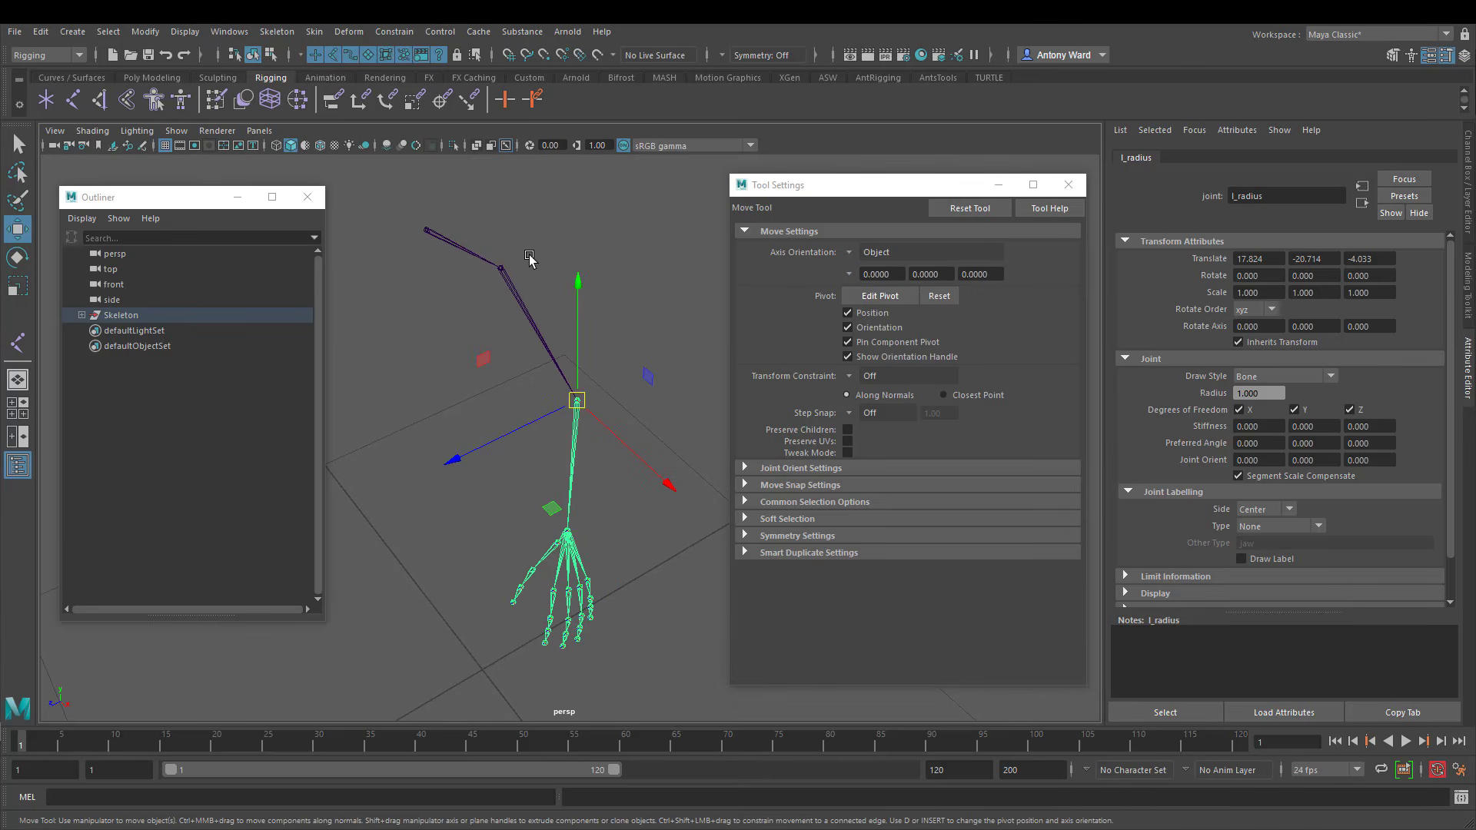
{"action": "left_click", "coordinate": [513, 295]}
{"action": "left_click", "coordinate": [465, 250]}
{"action": "left_click_drag", "start_coordinate": [572, 499], "coordinate": [578, 496], "text": "alt"}
{"action": "left_click", "coordinate": [1069, 184]}
{"action": "left_click_drag", "start_coordinate": [593, 422], "coordinate": [643, 439], "text": "alt"}
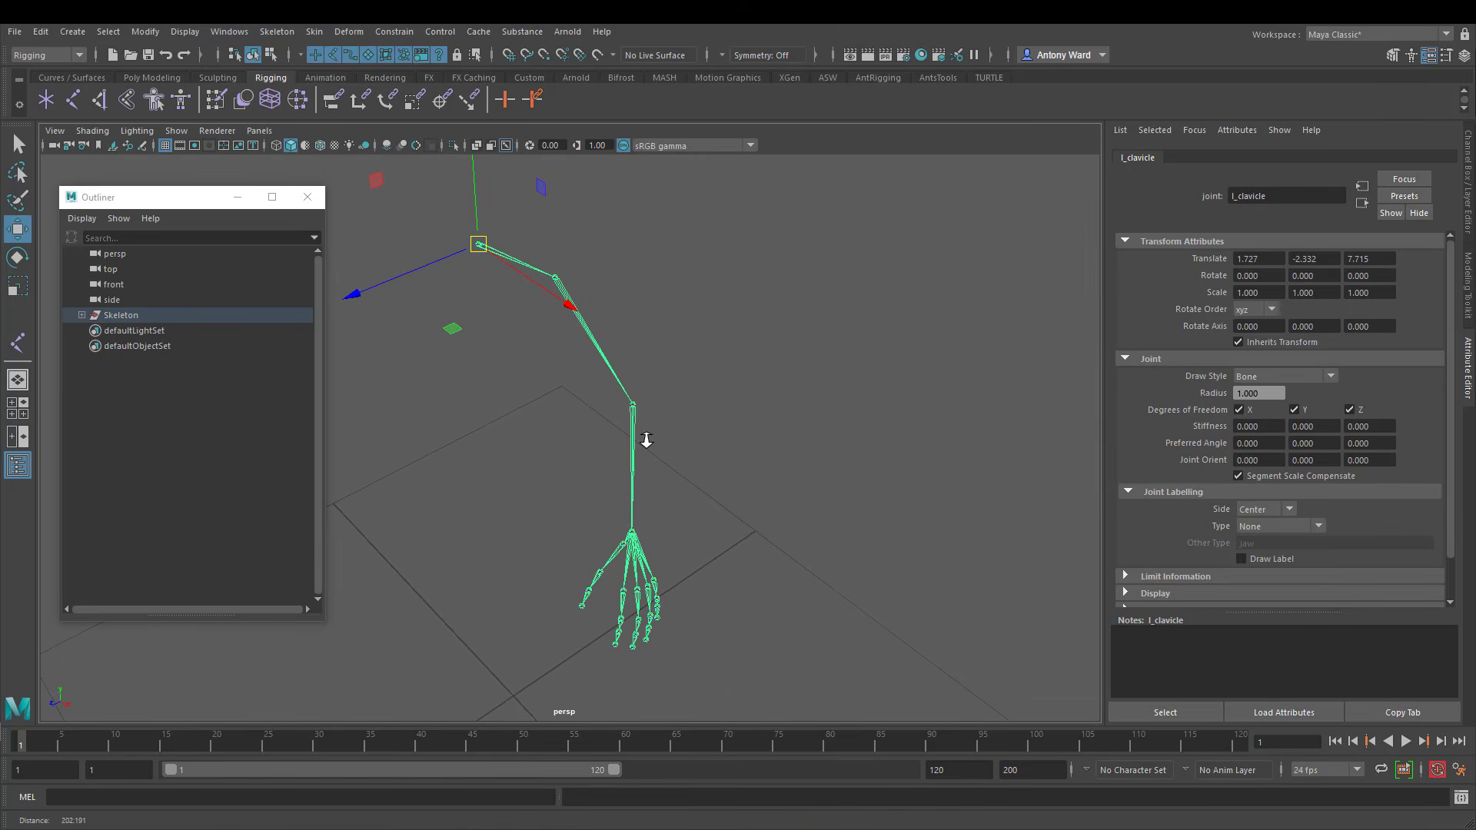
Select the clavicle's whole hierarchy, display the local rotation axes on every joint, and clear the selection
{"action": "left_click", "coordinate": [107, 31]}
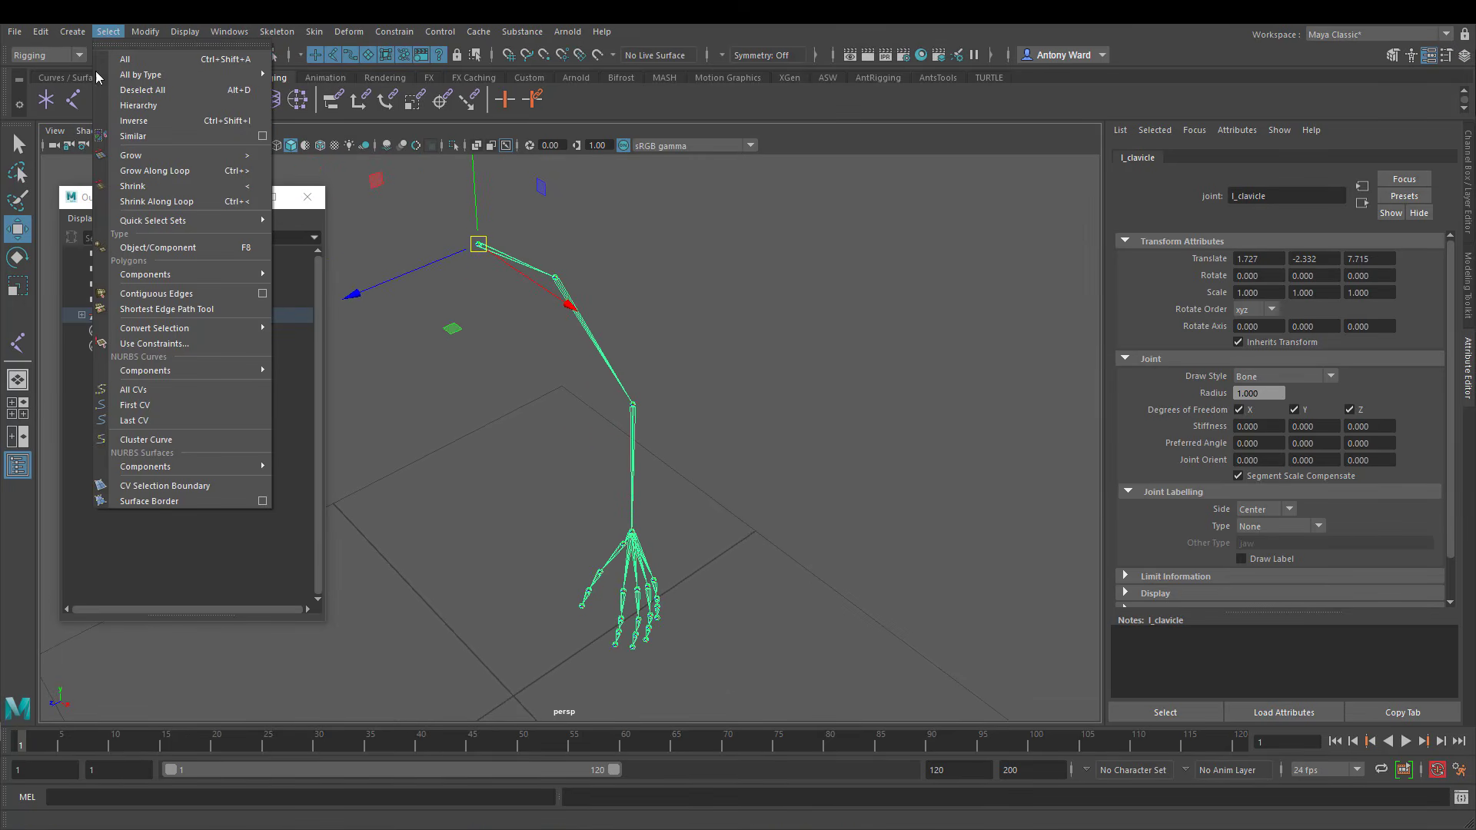
{"action": "left_click", "coordinate": [139, 105]}
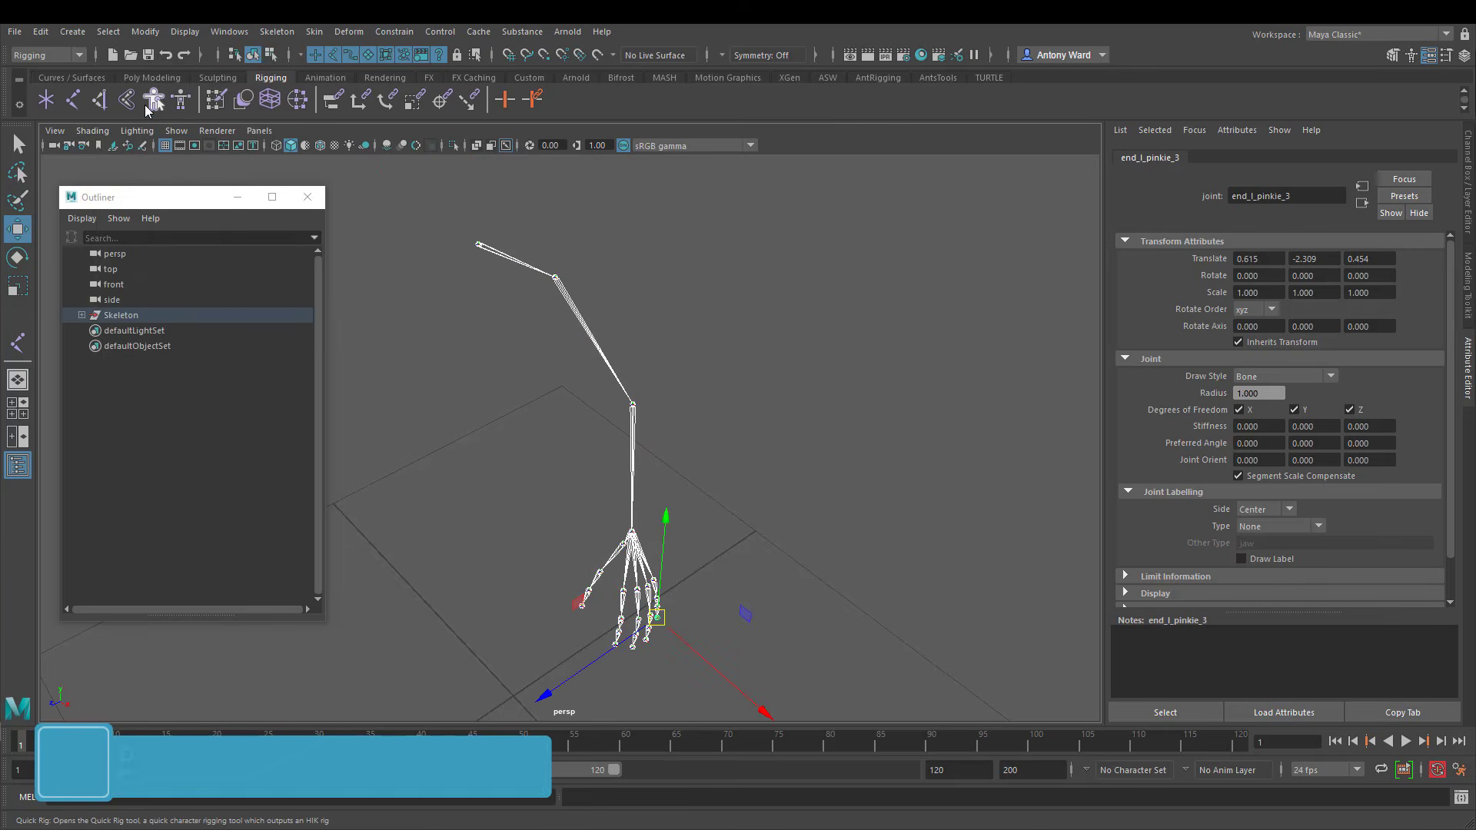
{"action": "left_click", "coordinate": [187, 34]}
{"action": "mouse_move", "coordinate": [254, 209]}
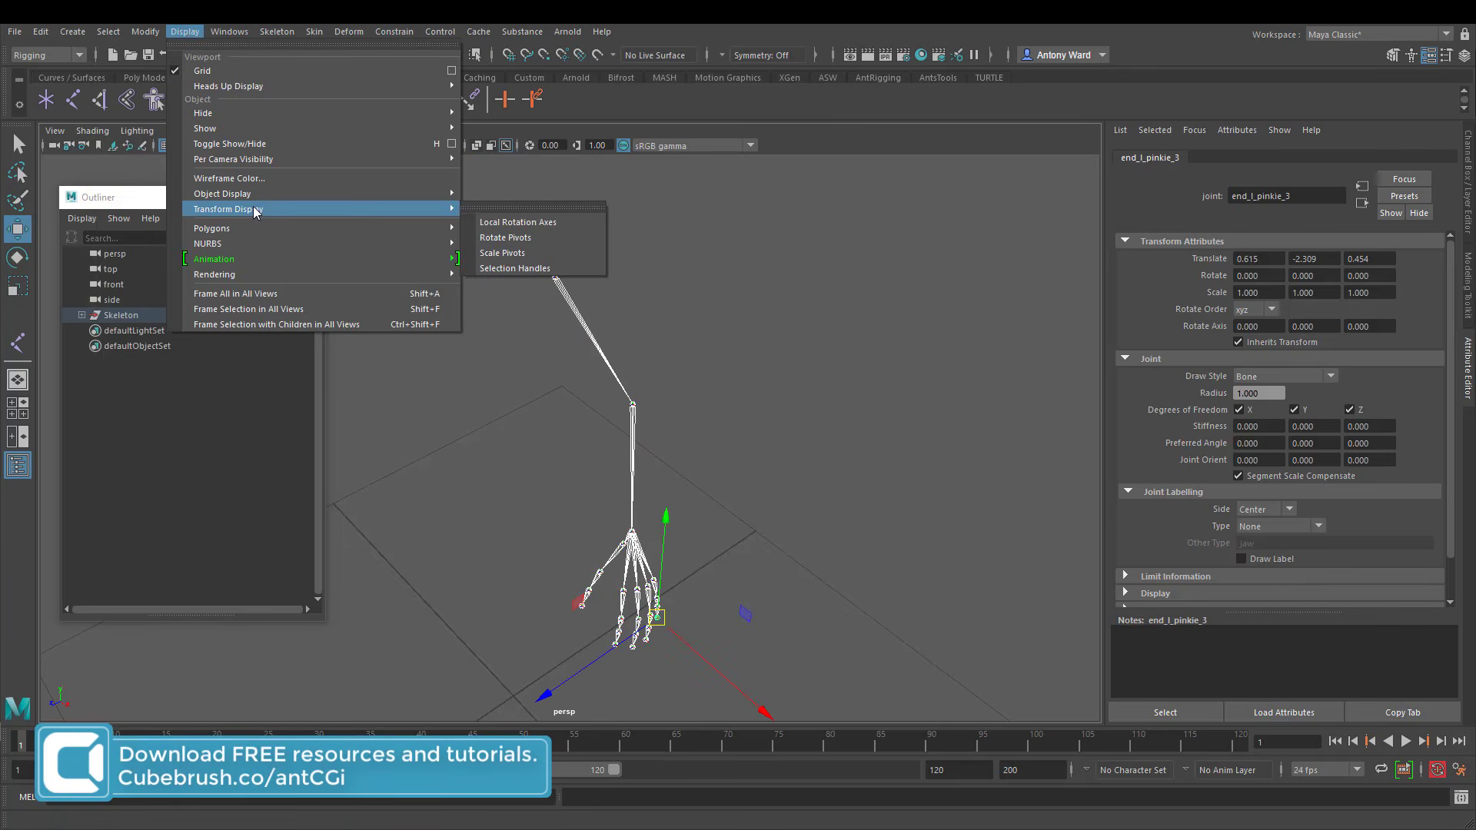
{"action": "left_click", "coordinate": [540, 222]}
{"action": "left_click_drag", "start_coordinate": [785, 502], "coordinate": [663, 483], "text": "alt"}
{"action": "left_click", "coordinate": [820, 422]}
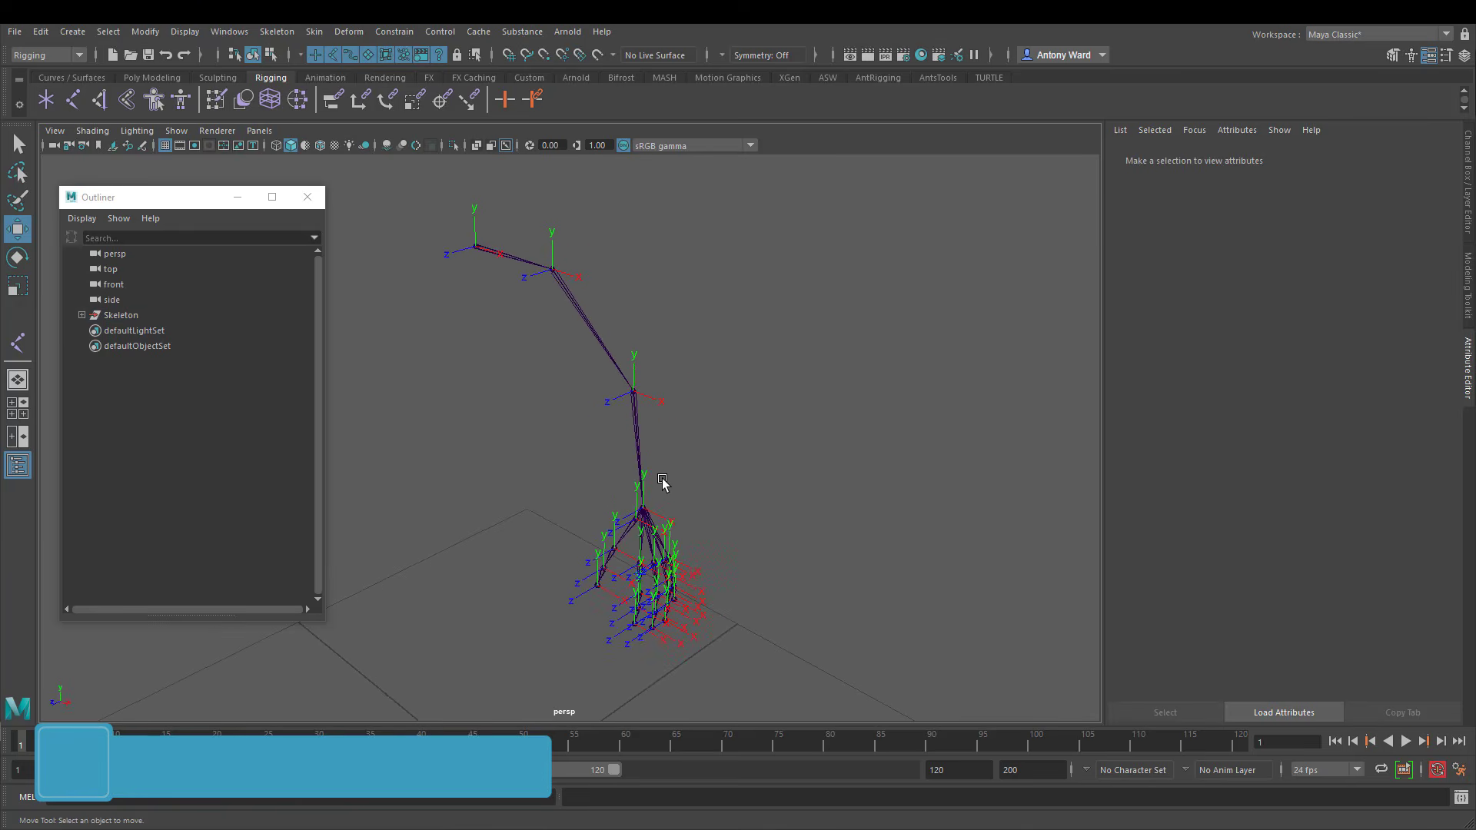
Try rotating the radius joint about its Y axis, and undo the rotation
{"action": "left_click_drag", "start_coordinate": [569, 413], "coordinate": [560, 475], "text": "alt"}
{"action": "right_click_drag", "start_coordinate": [560, 475], "coordinate": [727, 480], "text": "alt"}
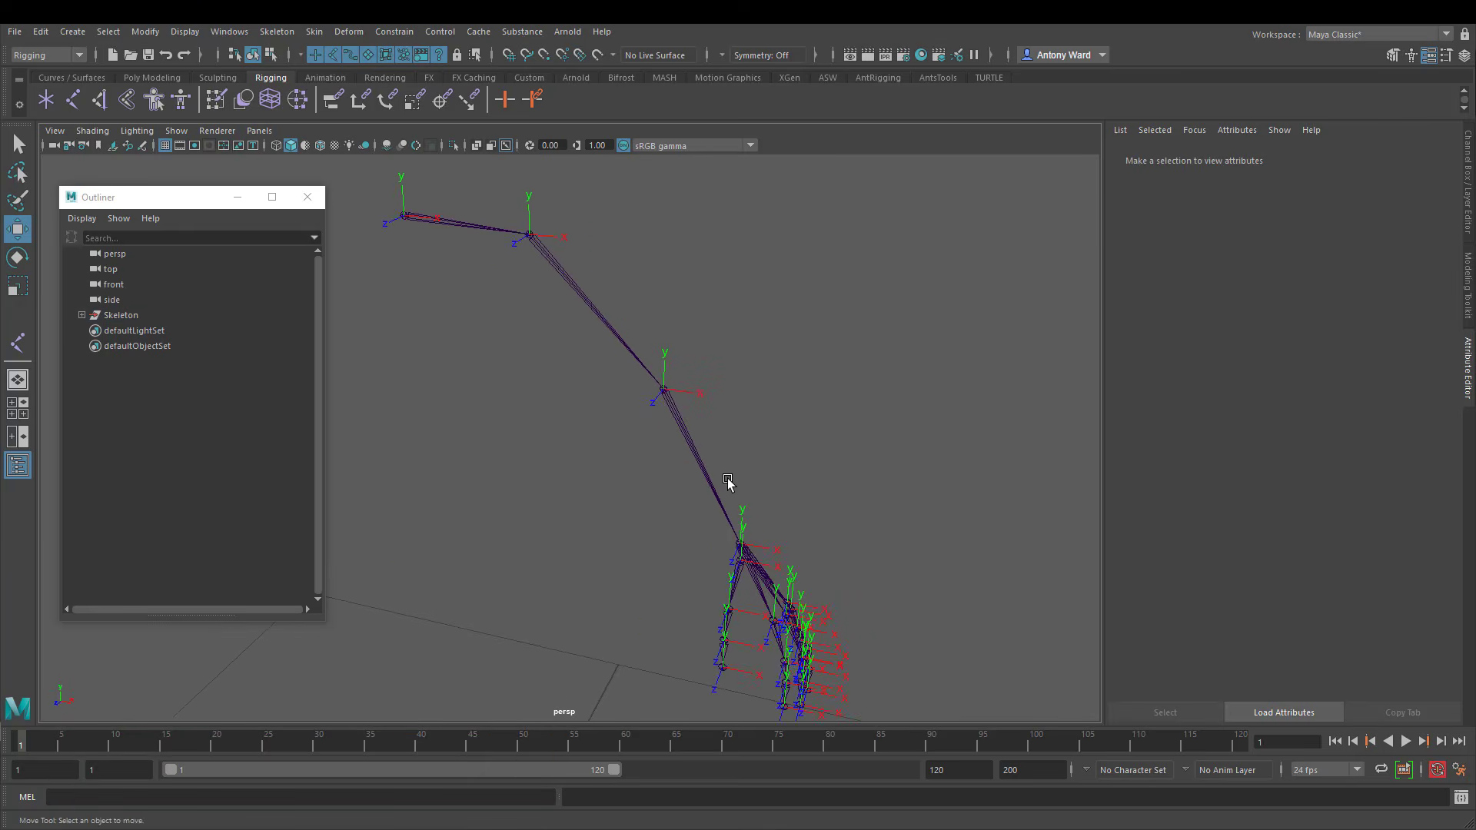
{"action": "left_click_drag", "start_coordinate": [727, 480], "coordinate": [699, 457], "text": "alt"}
{"action": "mouse_move", "coordinate": [698, 456]}
{"action": "left_mouse_down"}
{"action": "mouse_move", "coordinate": [636, 506]}
{"action": "mouse_move", "coordinate": [800, 537]}
{"action": "mouse_move", "coordinate": [751, 438]}
{"action": "mouse_move", "coordinate": [586, 428]}
{"action": "mouse_move", "coordinate": [775, 422]}
{"action": "mouse_move", "coordinate": [594, 435]}
{"action": "mouse_move", "coordinate": [642, 429]}
{"action": "left_mouse_up"}
{"action": "key", "text": "e"}
{"action": "left_click", "coordinate": [748, 438]}
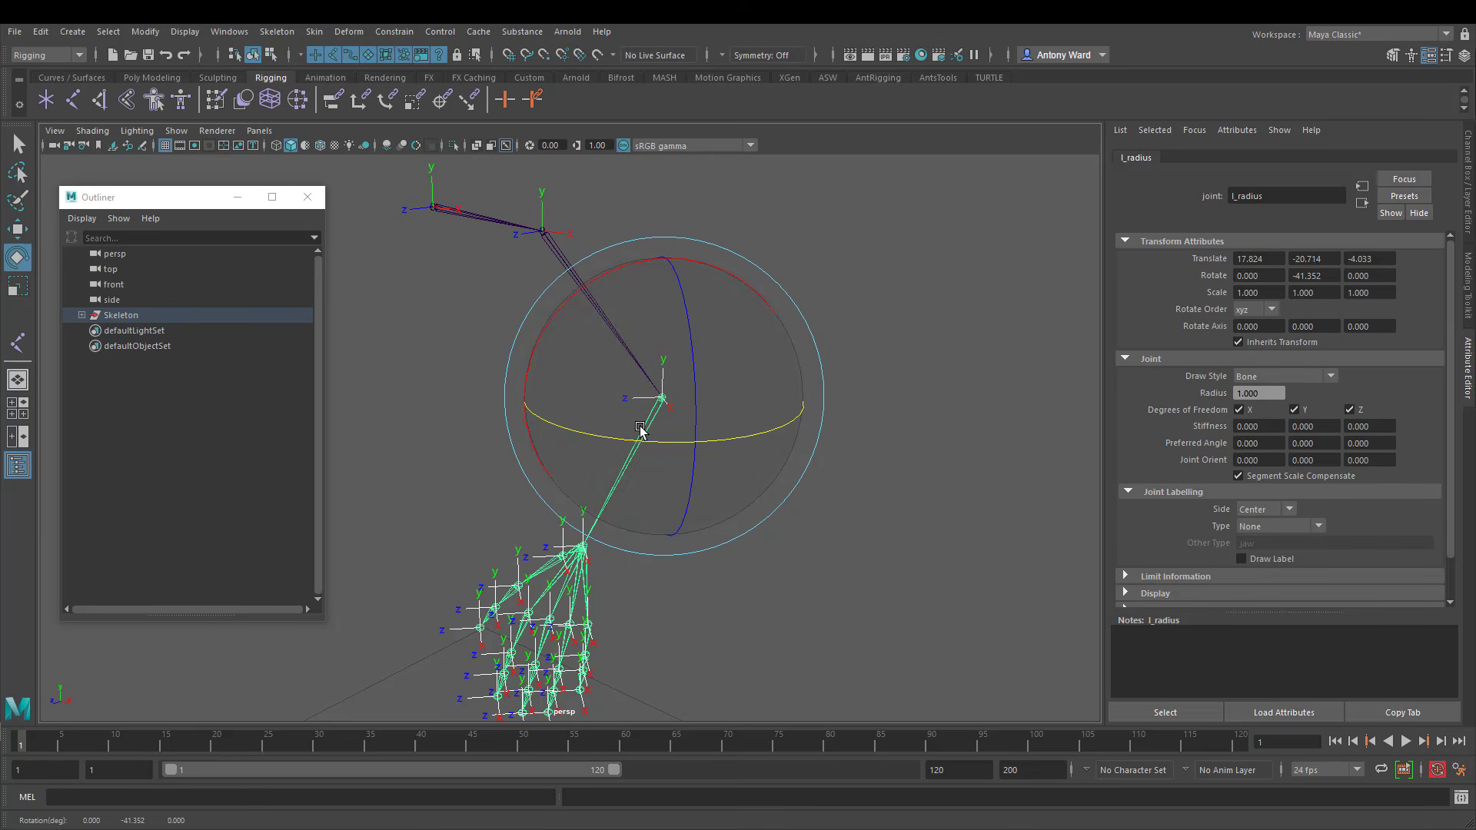
{"action": "key", "text": "ctrl+z"}
Try rotating the humerus joint, and undo the rotation
{"action": "left_click", "coordinate": [549, 238]}
{"action": "left_click_drag", "start_coordinate": [576, 298], "coordinate": [605, 329], "text": "alt"}
{"action": "key", "text": "ctrl+z"}
{"action": "left_click_drag", "start_coordinate": [817, 554], "coordinate": [738, 537], "text": "alt"}
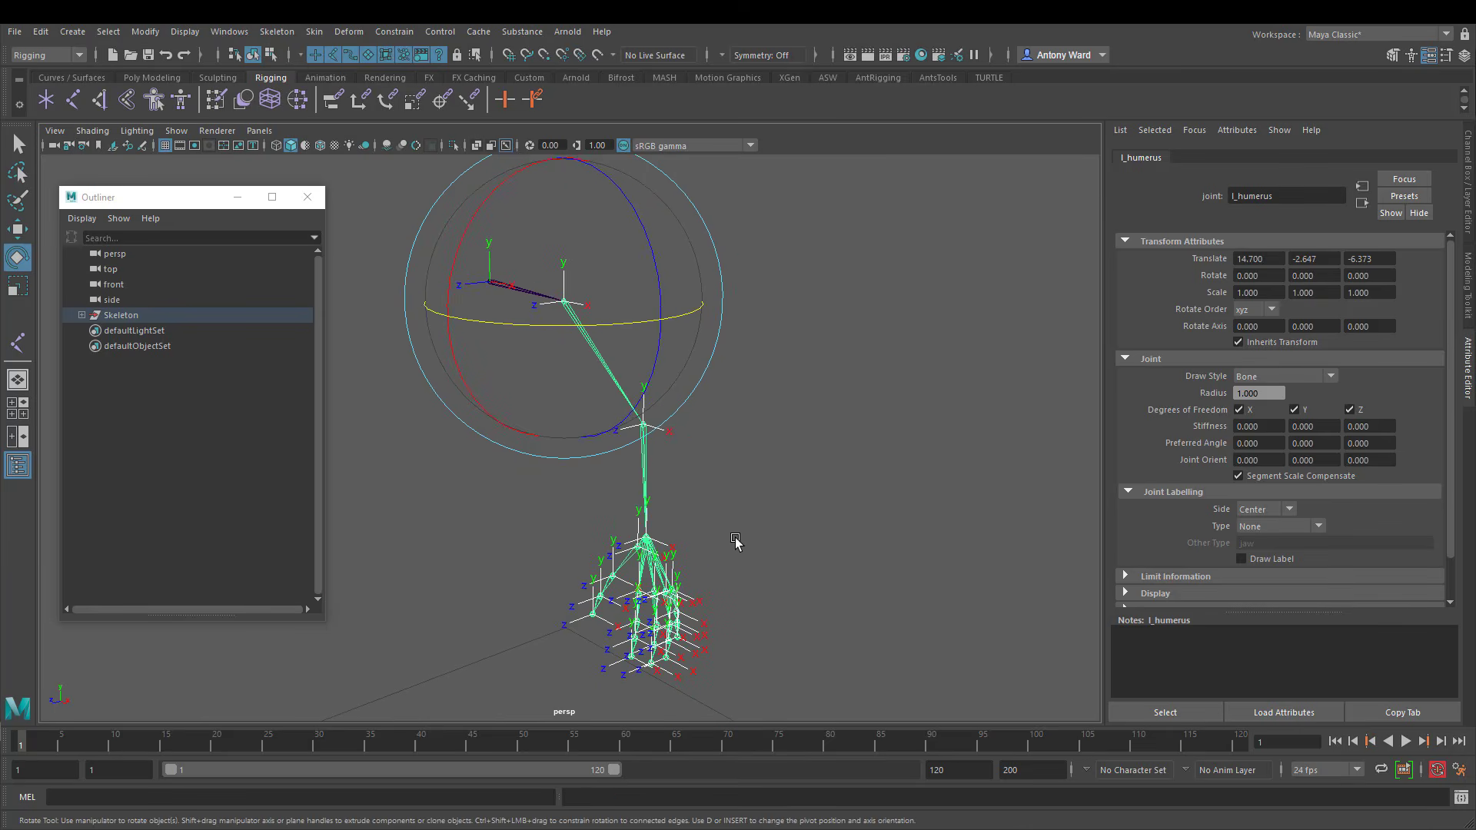
Try rotating the wrist joint, undo the rotation, and clear the selection
{"action": "middle_click_drag", "start_coordinate": [736, 541], "coordinate": [719, 474], "text": "alt"}
{"action": "right_click_drag", "start_coordinate": [718, 473], "coordinate": [915, 492], "text": "alt"}
{"action": "left_click", "coordinate": [763, 552]}
{"action": "left_click", "coordinate": [688, 533]}
{"action": "left_click_drag", "start_coordinate": [688, 534], "coordinate": [748, 553], "text": "alt"}
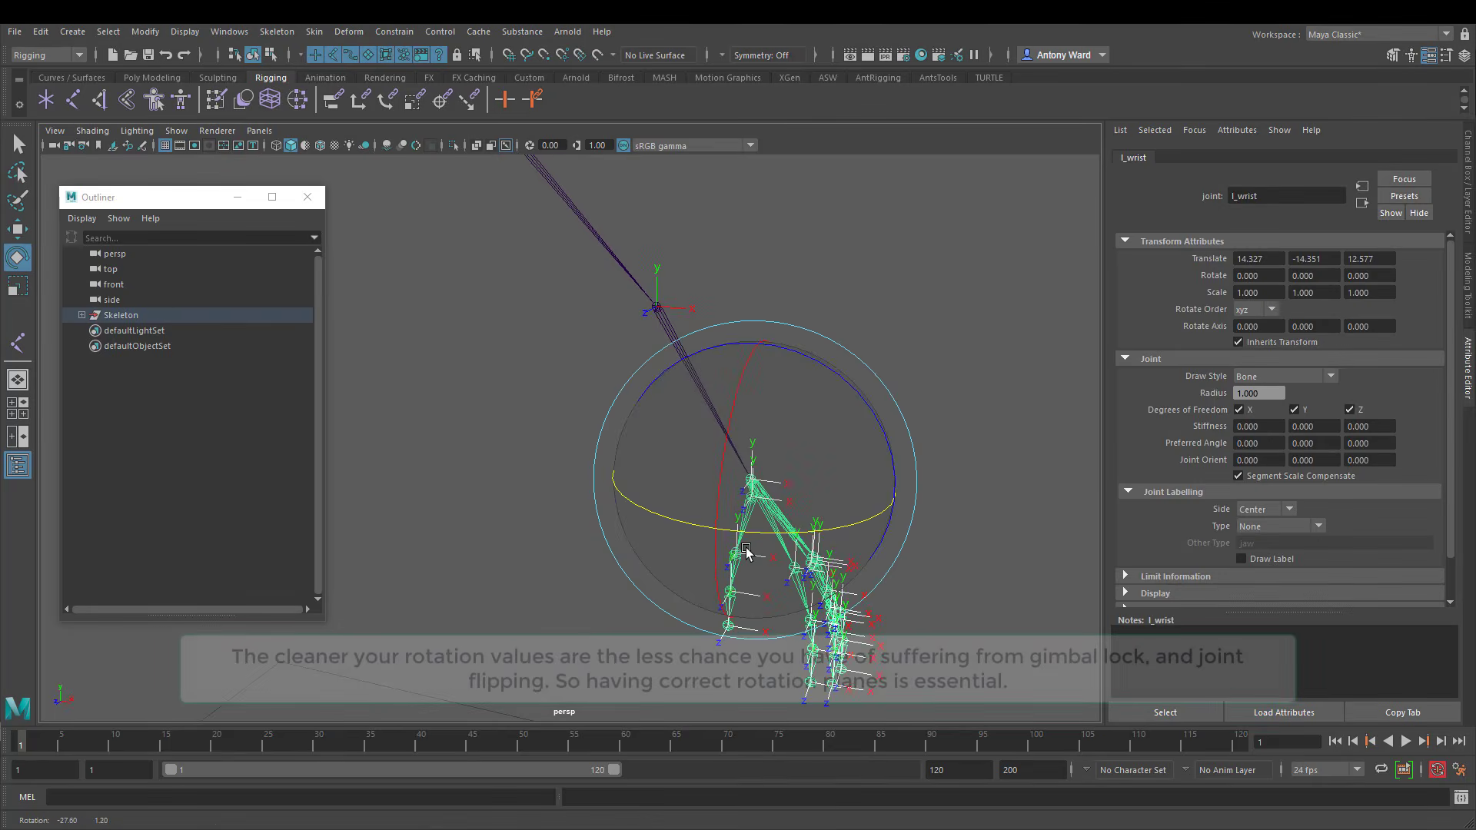
{"action": "left_click_drag", "start_coordinate": [817, 491], "coordinate": [771, 444], "text": "alt"}
{"action": "key", "text": "ctrl+z"}
{"action": "left_click_drag", "start_coordinate": [912, 546], "coordinate": [834, 542], "text": "alt"}
{"action": "right_click_drag", "start_coordinate": [834, 543], "coordinate": [708, 535], "text": "alt"}
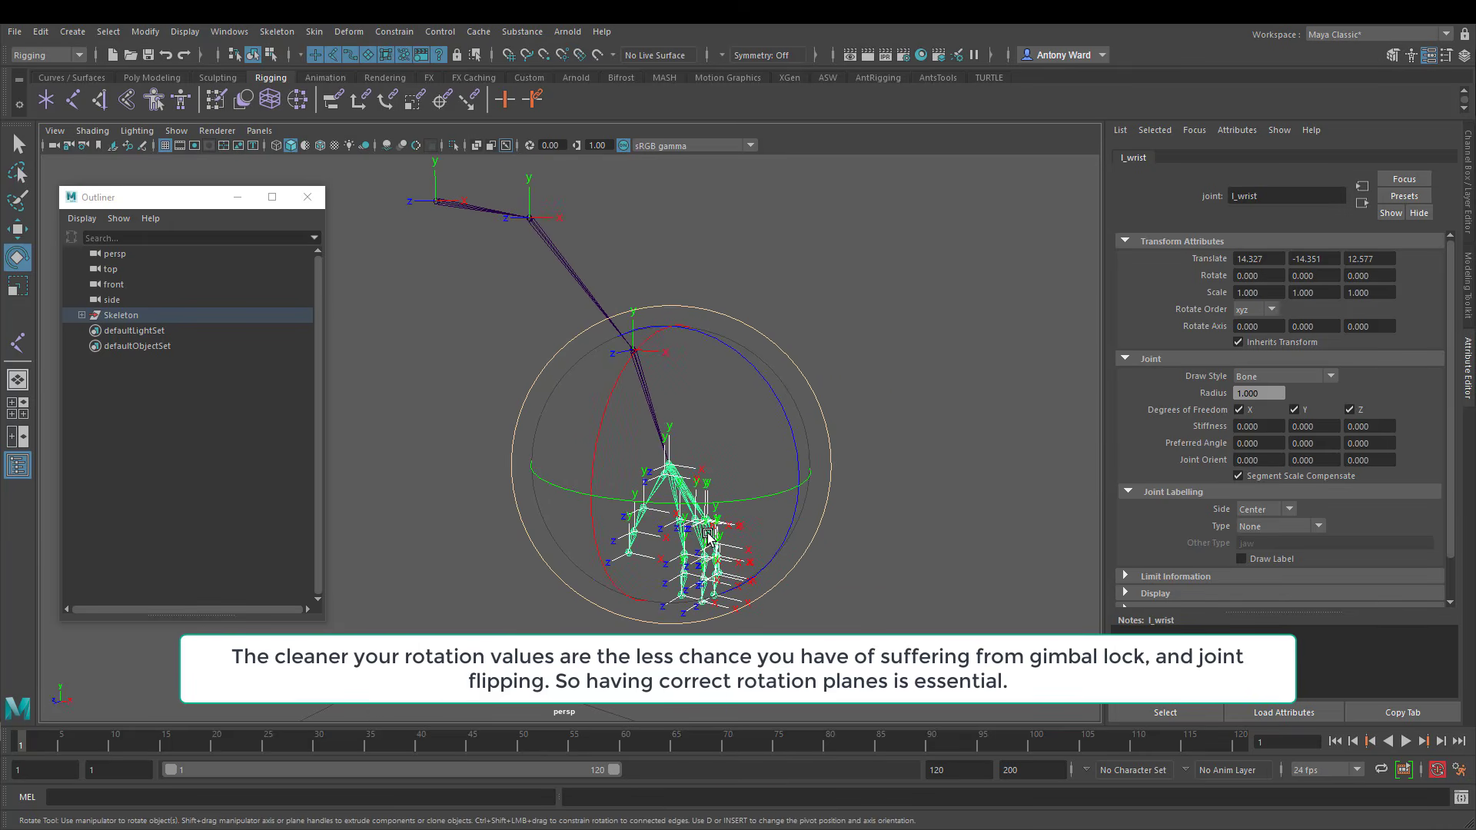
{"action": "left_click_drag", "start_coordinate": [872, 460], "coordinate": [882, 494], "text": "alt"}
{"action": "left_click", "coordinate": [881, 494]}
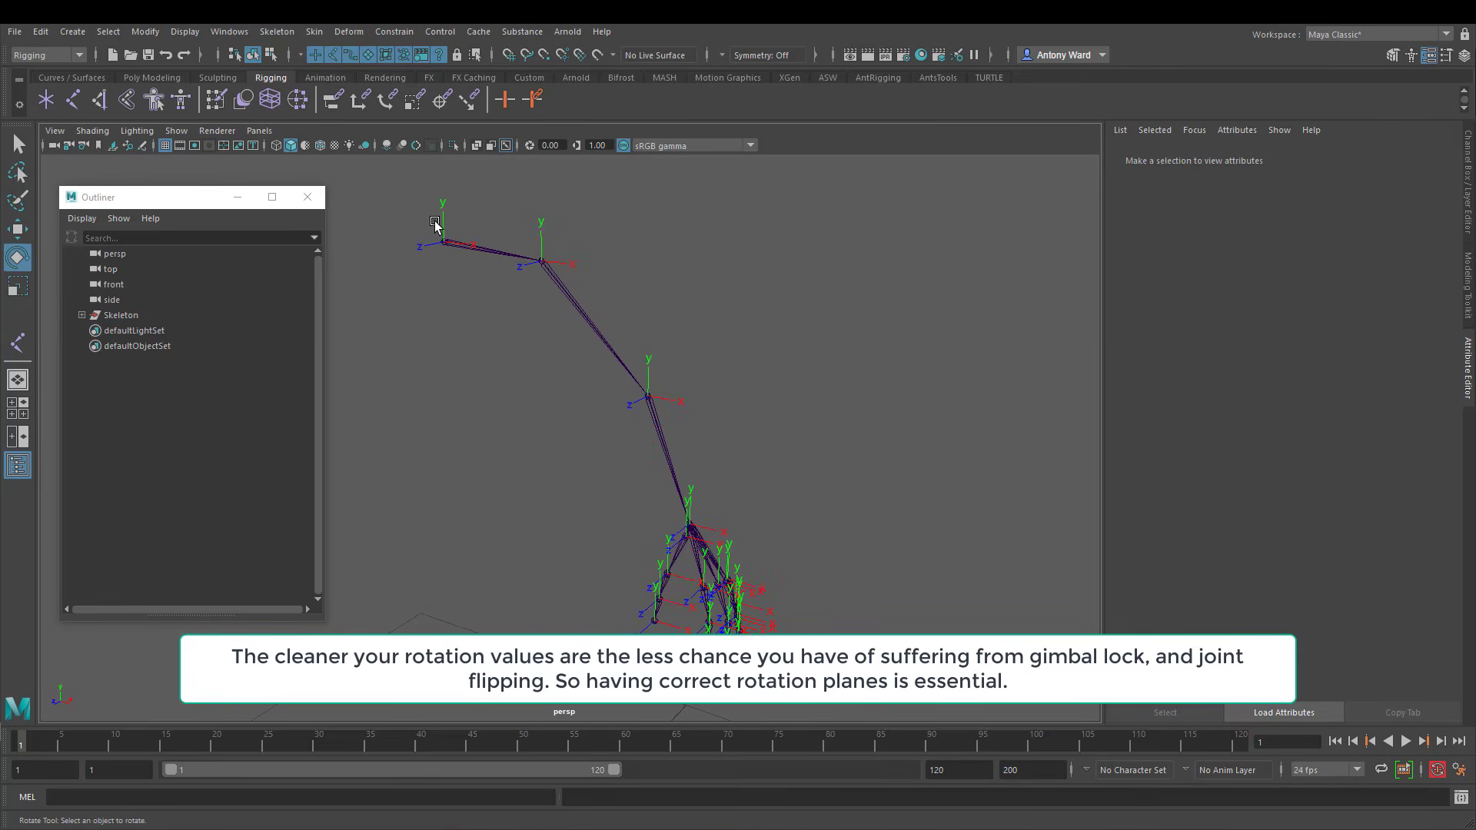
Orient the clavicle joint and its children with primary axis Y, secondary axis Z and secondary axis world orientation Z+
{"action": "left_click", "coordinate": [275, 32]}
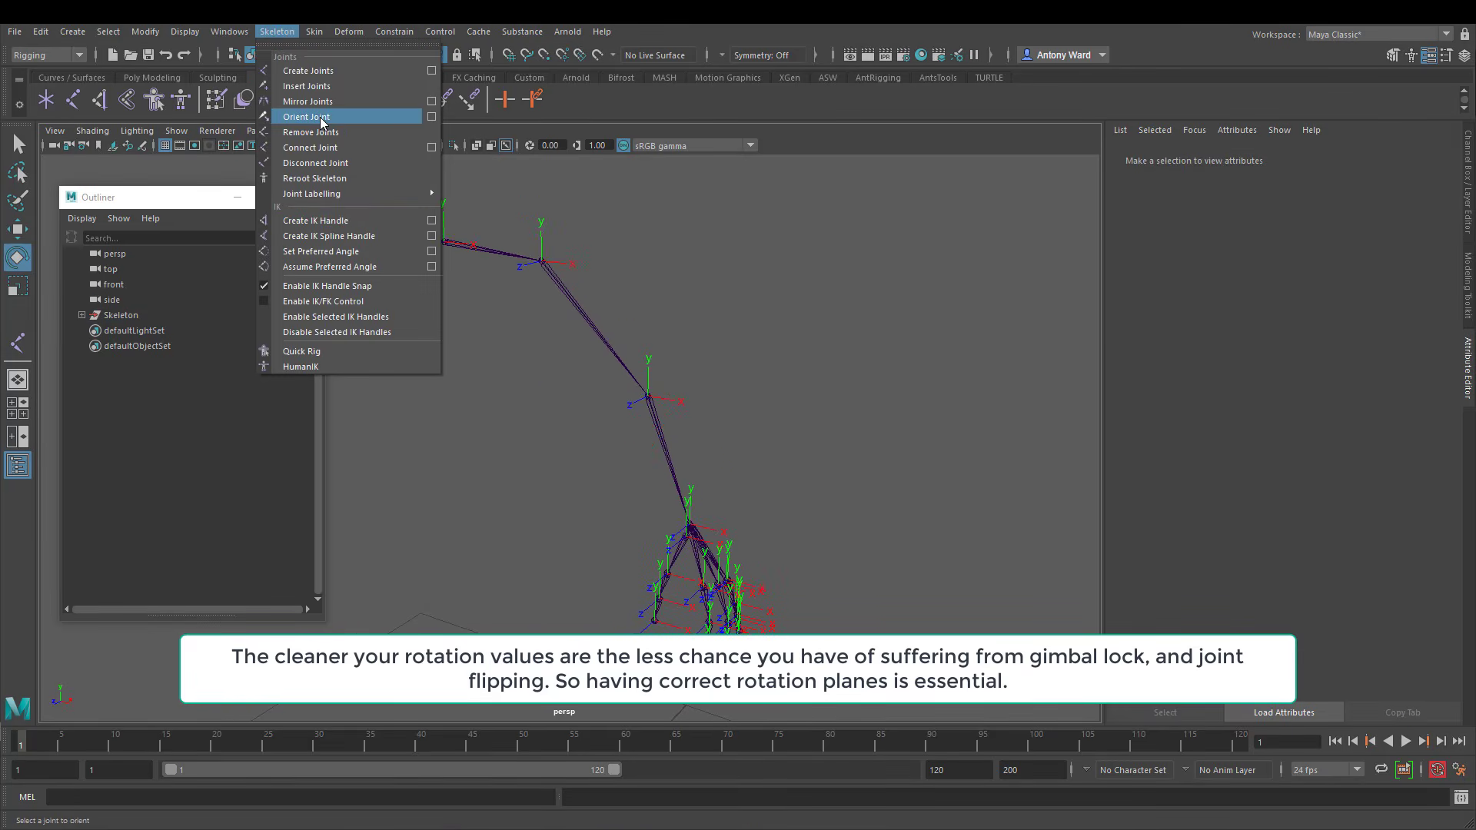
{"action": "left_click", "coordinate": [433, 121]}
{"action": "middle_click_drag", "start_coordinate": [562, 325], "coordinate": [515, 343], "text": "alt"}
{"action": "left_click", "coordinate": [452, 269]}
{"action": "left_click_drag", "start_coordinate": [523, 377], "coordinate": [543, 367], "text": "alt"}
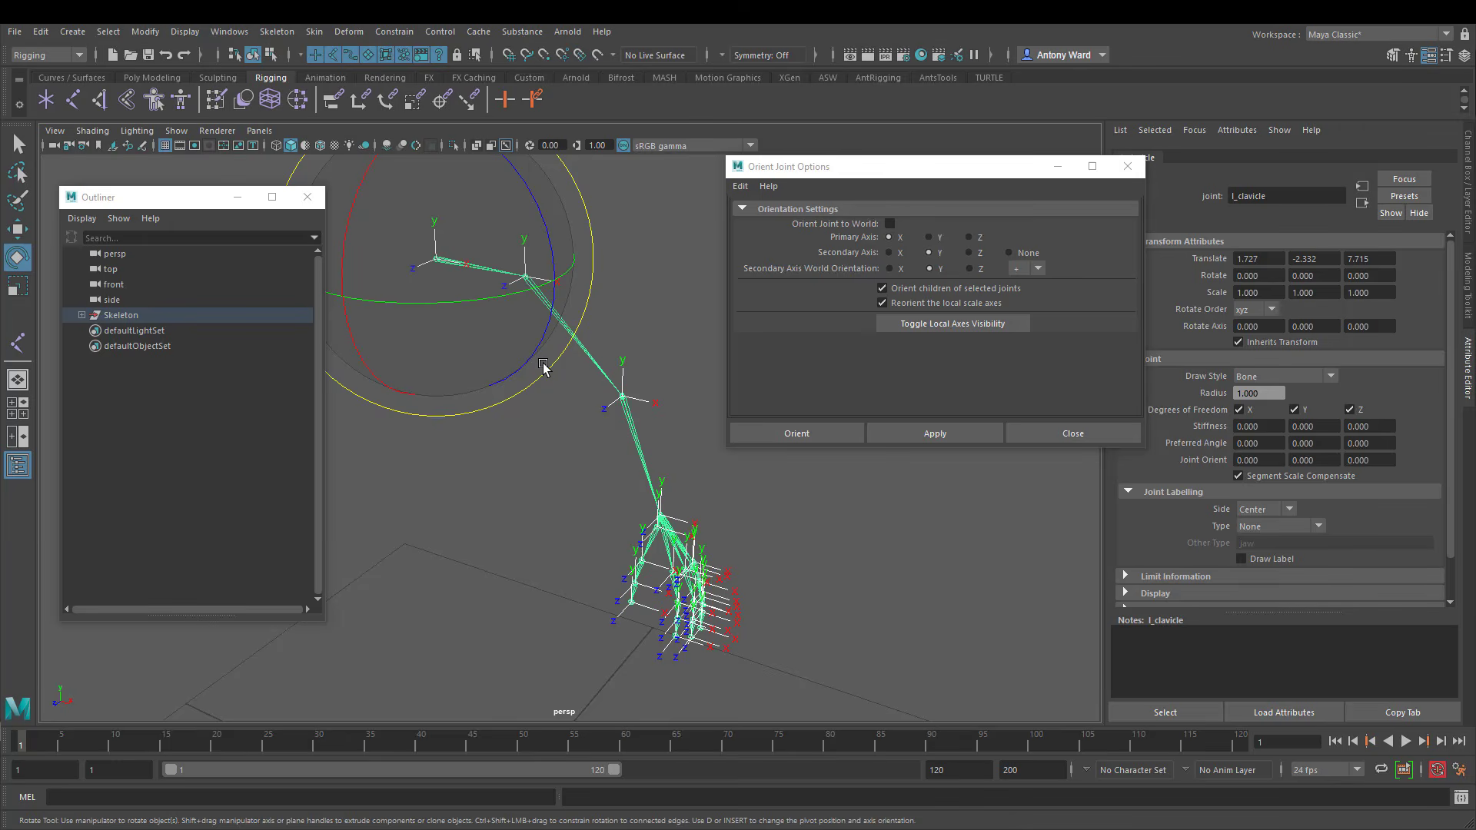
{"action": "left_click_drag", "start_coordinate": [541, 365], "coordinate": [607, 333], "text": "alt"}
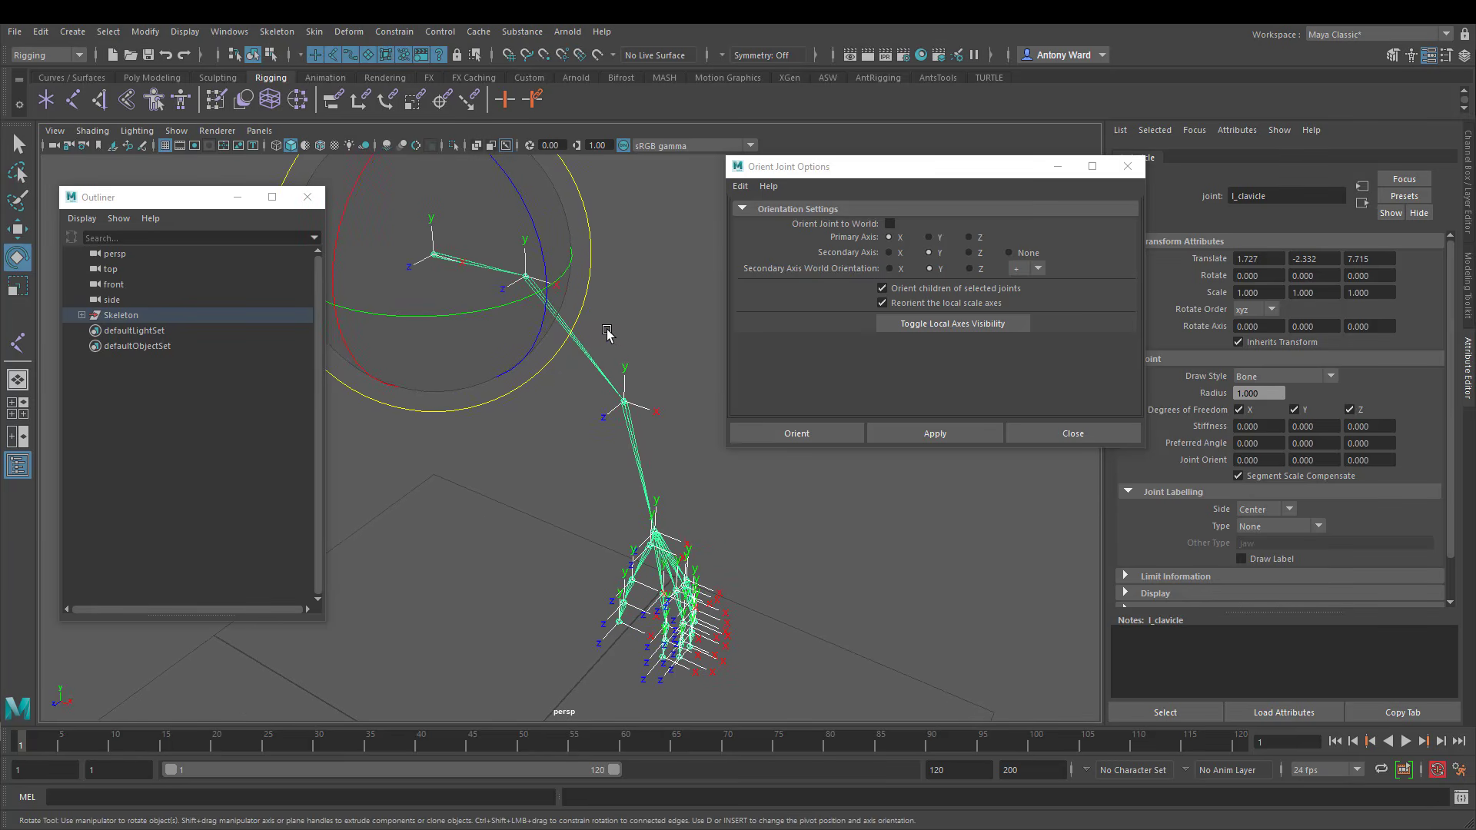
{"action": "left_click", "coordinate": [929, 238]}
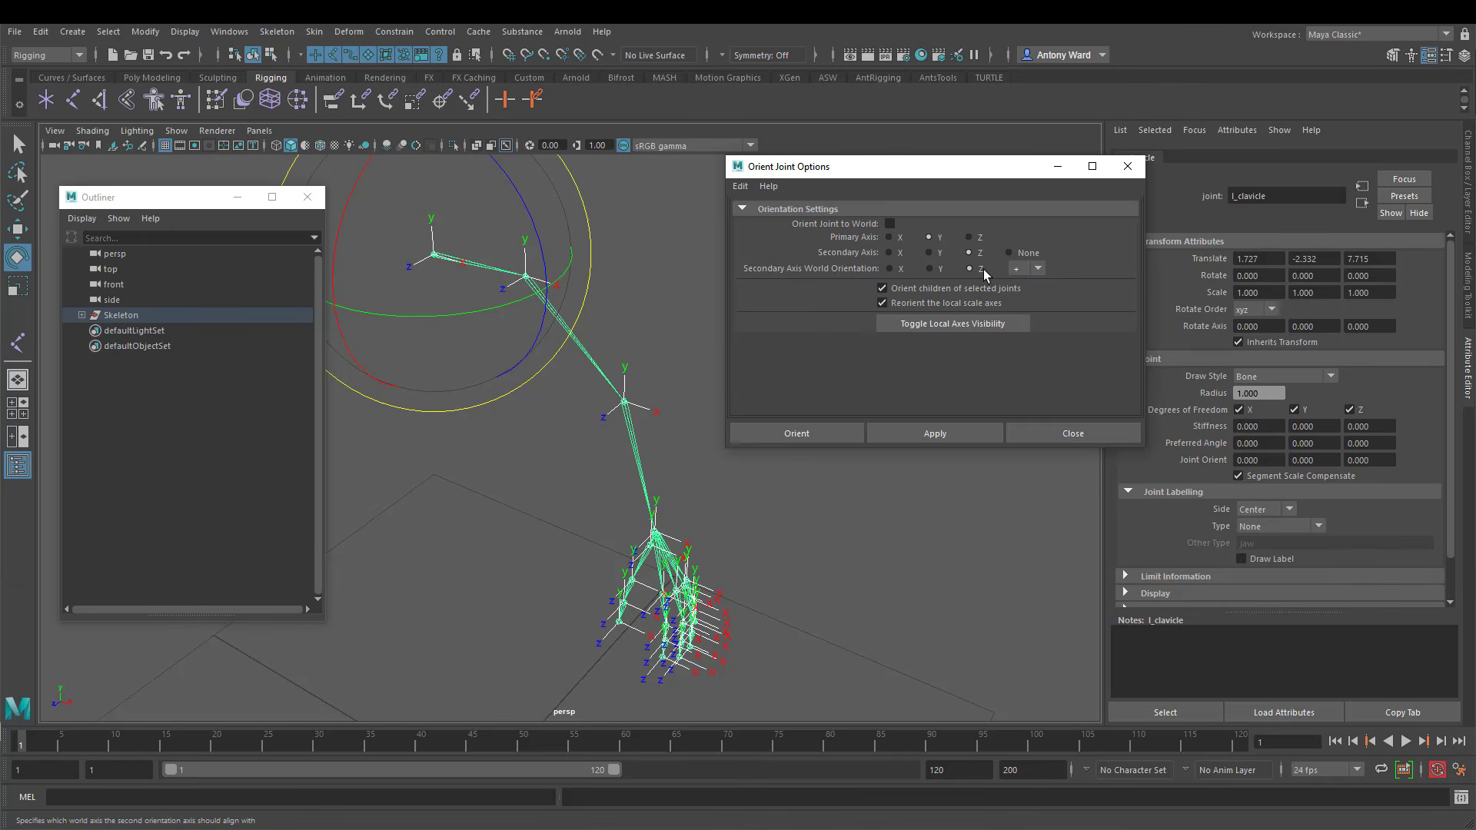
{"action": "left_click", "coordinate": [937, 435]}
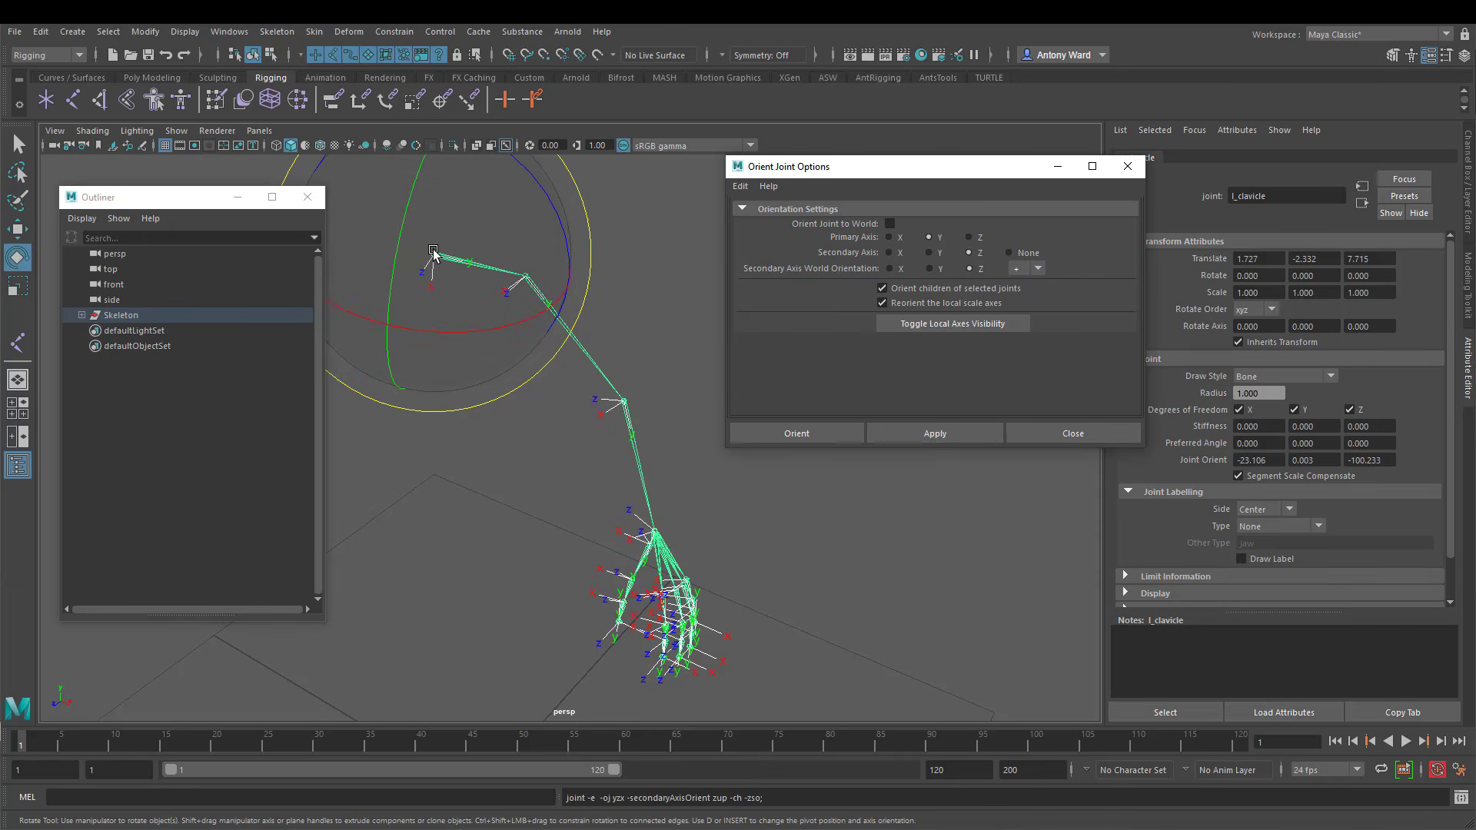
Clear the selection, examine the arm's reoriented axes, and select the radius joint to check its rotation planes
{"action": "left_click_drag", "start_coordinate": [700, 619], "coordinate": [643, 514], "text": "alt"}
{"action": "left_click", "coordinate": [643, 513]}
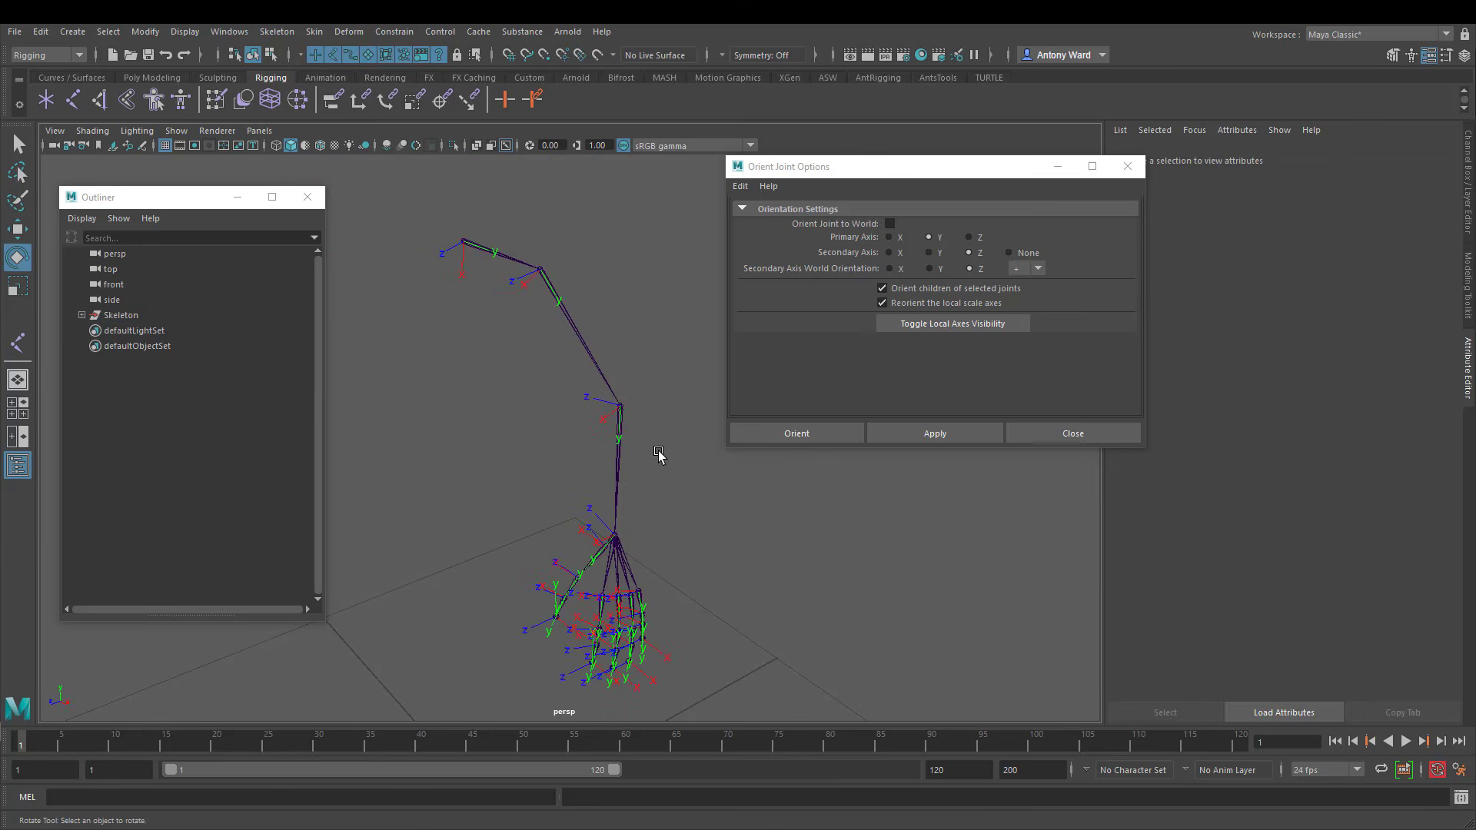
{"action": "left_click", "coordinate": [618, 432]}
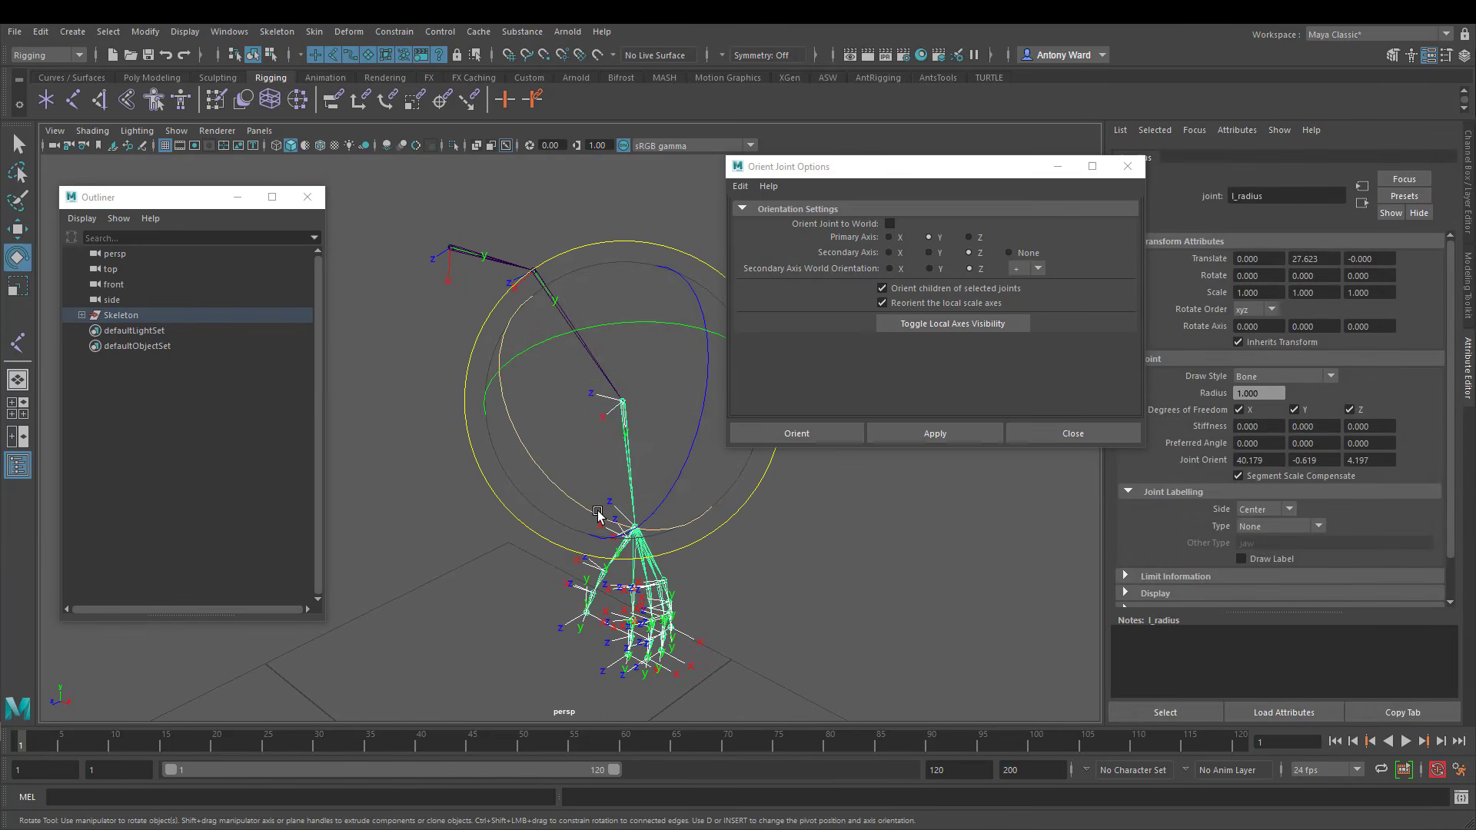
Test the rotation of the l_radius joint, undo it and check how the arm joints' local axes line up
{"action": "left_click_drag", "start_coordinate": [599, 515], "coordinate": [476, 277]}
{"action": "key", "text": "ctrl+z"}
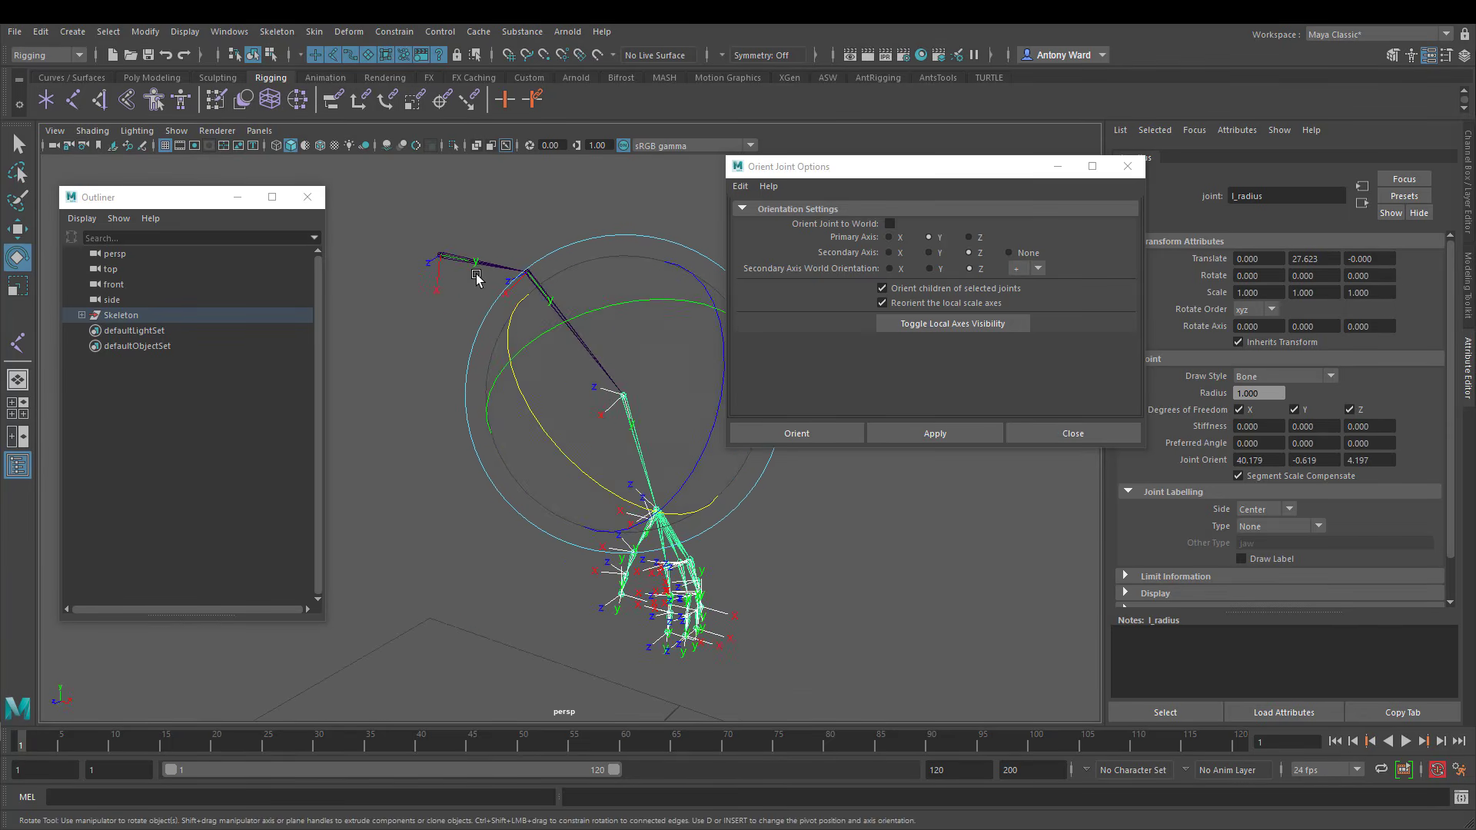
{"action": "left_click_drag", "start_coordinate": [483, 411], "coordinate": [445, 265], "text": "alt"}
{"action": "left_click_drag", "start_coordinate": [632, 443], "coordinate": [449, 239], "text": "alt"}
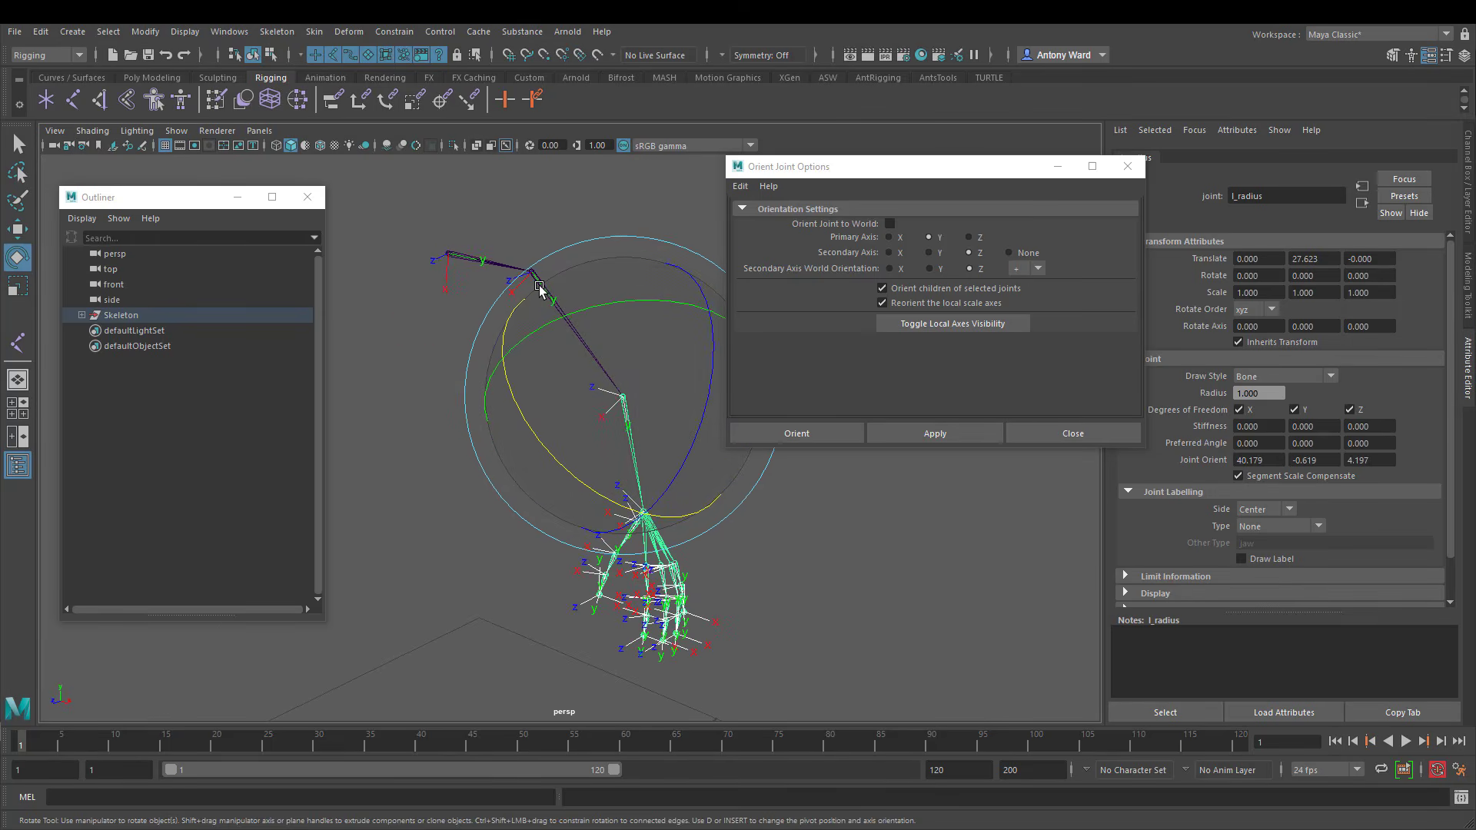
{"action": "left_click_drag", "start_coordinate": [540, 287], "coordinate": [523, 353], "text": "alt"}
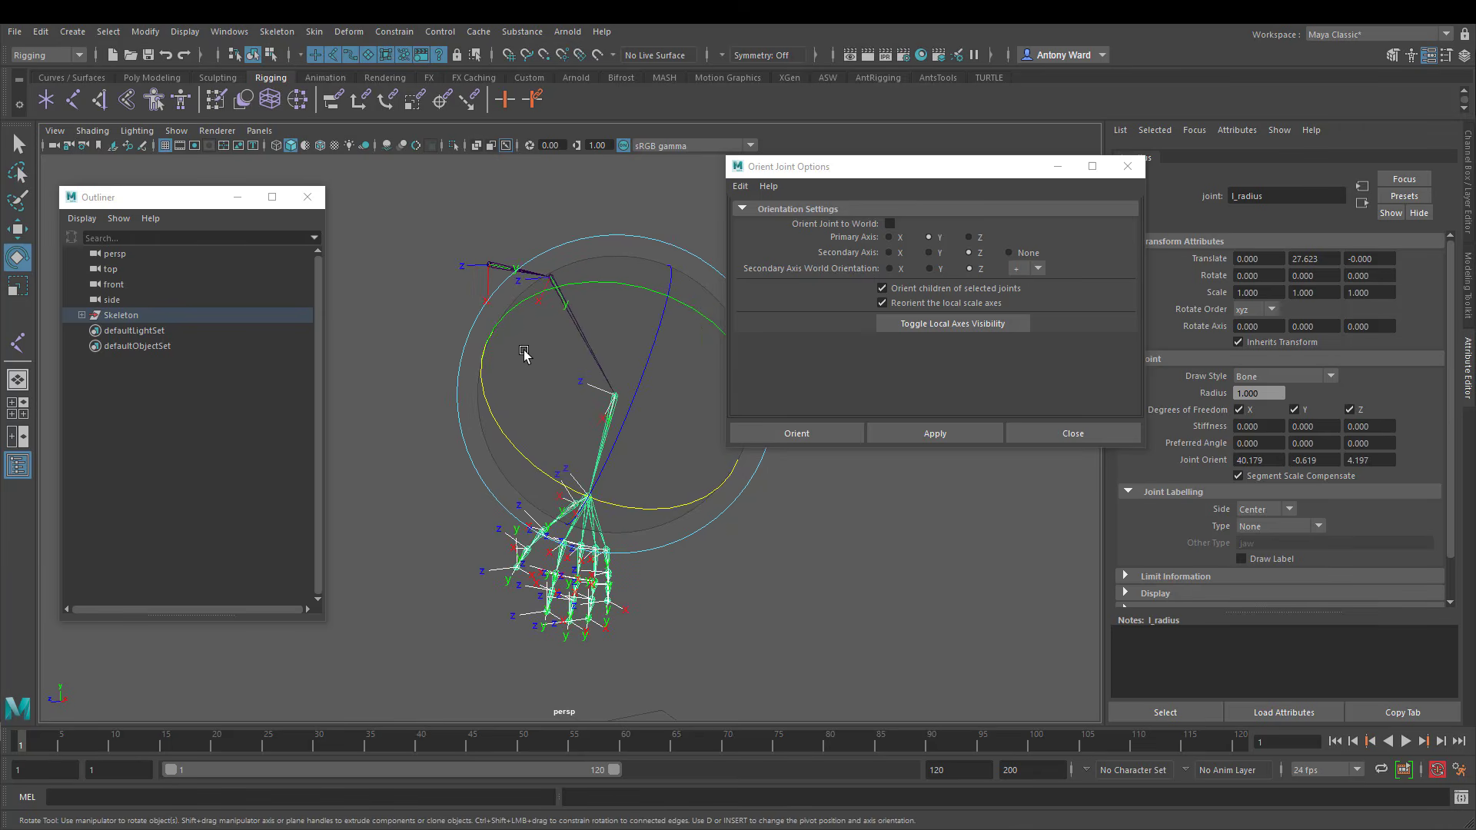
{"action": "mouse_move", "coordinate": [638, 419]}
{"action": "left_mouse_down", "text": "alt"}
{"action": "mouse_move", "coordinate": [682, 407]}
{"action": "mouse_move", "coordinate": [632, 422]}
{"action": "left_mouse_up", "text": "alt"}
{"action": "left_click", "coordinate": [510, 312]}
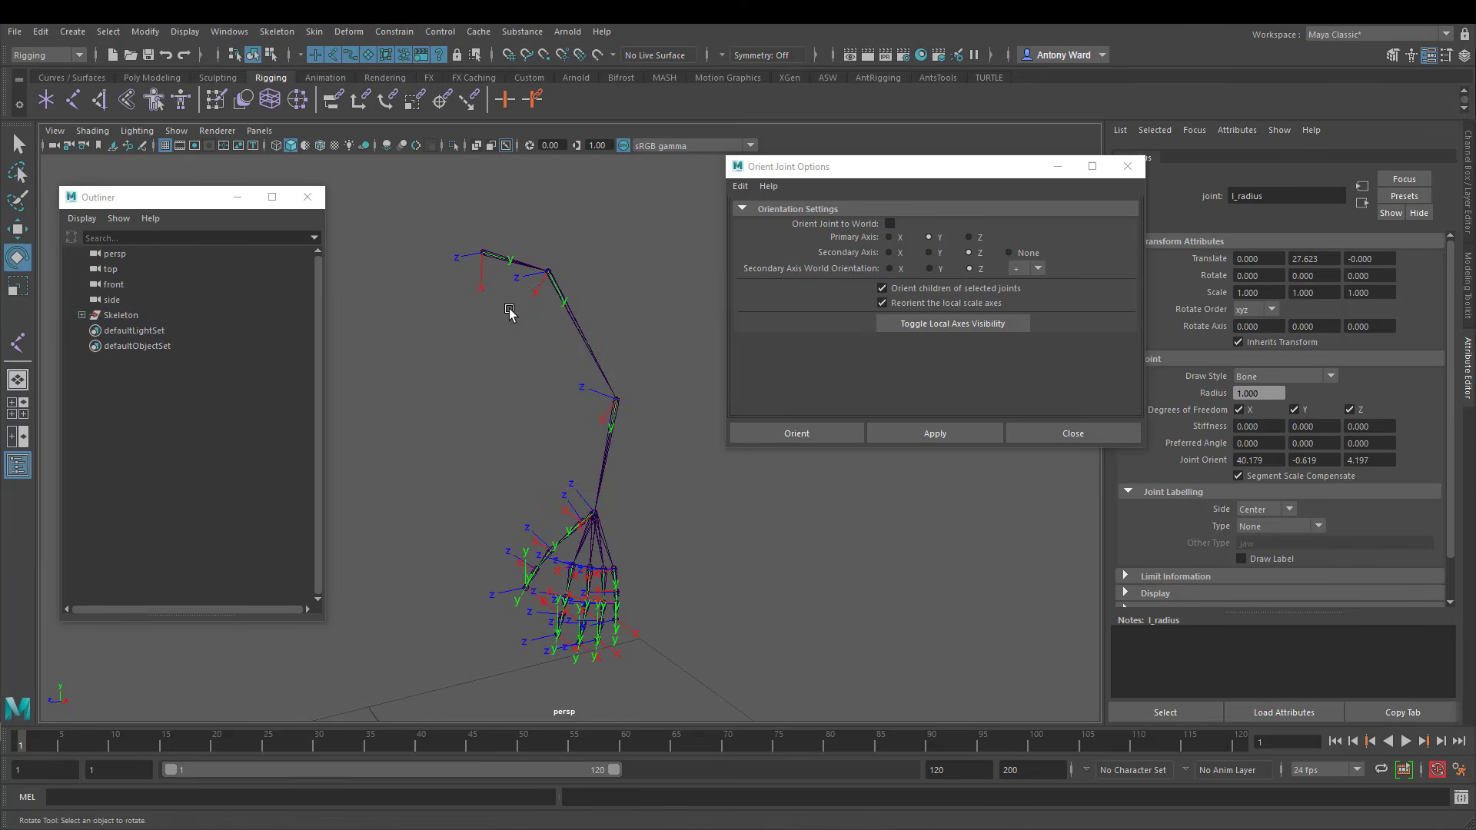
Test-rotate the l_humerus joint about its different axes, undoing each rotation
{"action": "left_click", "coordinate": [567, 304]}
{"action": "left_click_drag", "start_coordinate": [566, 303], "coordinate": [609, 336], "text": "alt"}
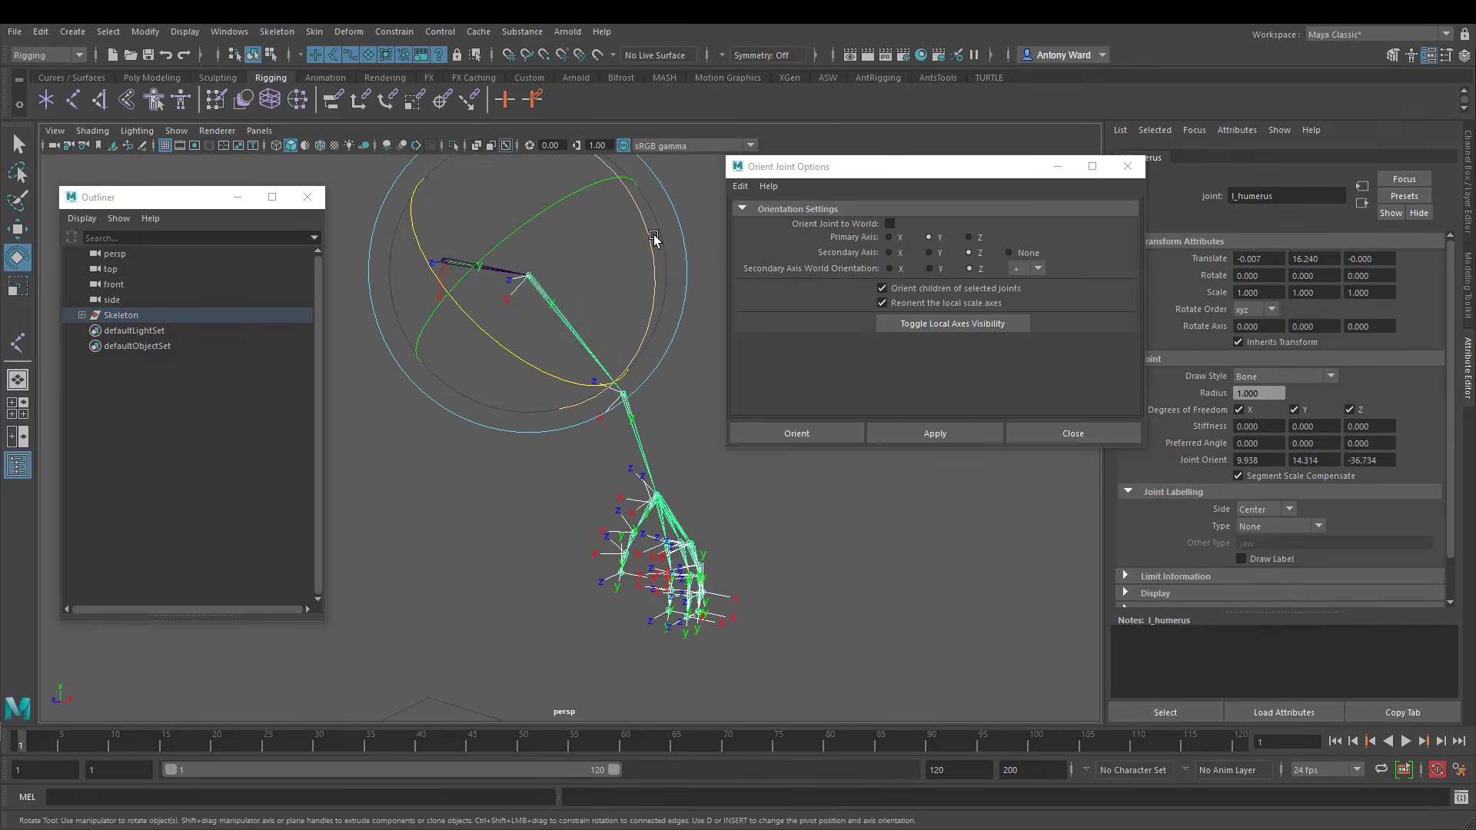
{"action": "left_click_drag", "start_coordinate": [653, 238], "coordinate": [653, 296]}
{"action": "key", "text": "ctrl+z"}
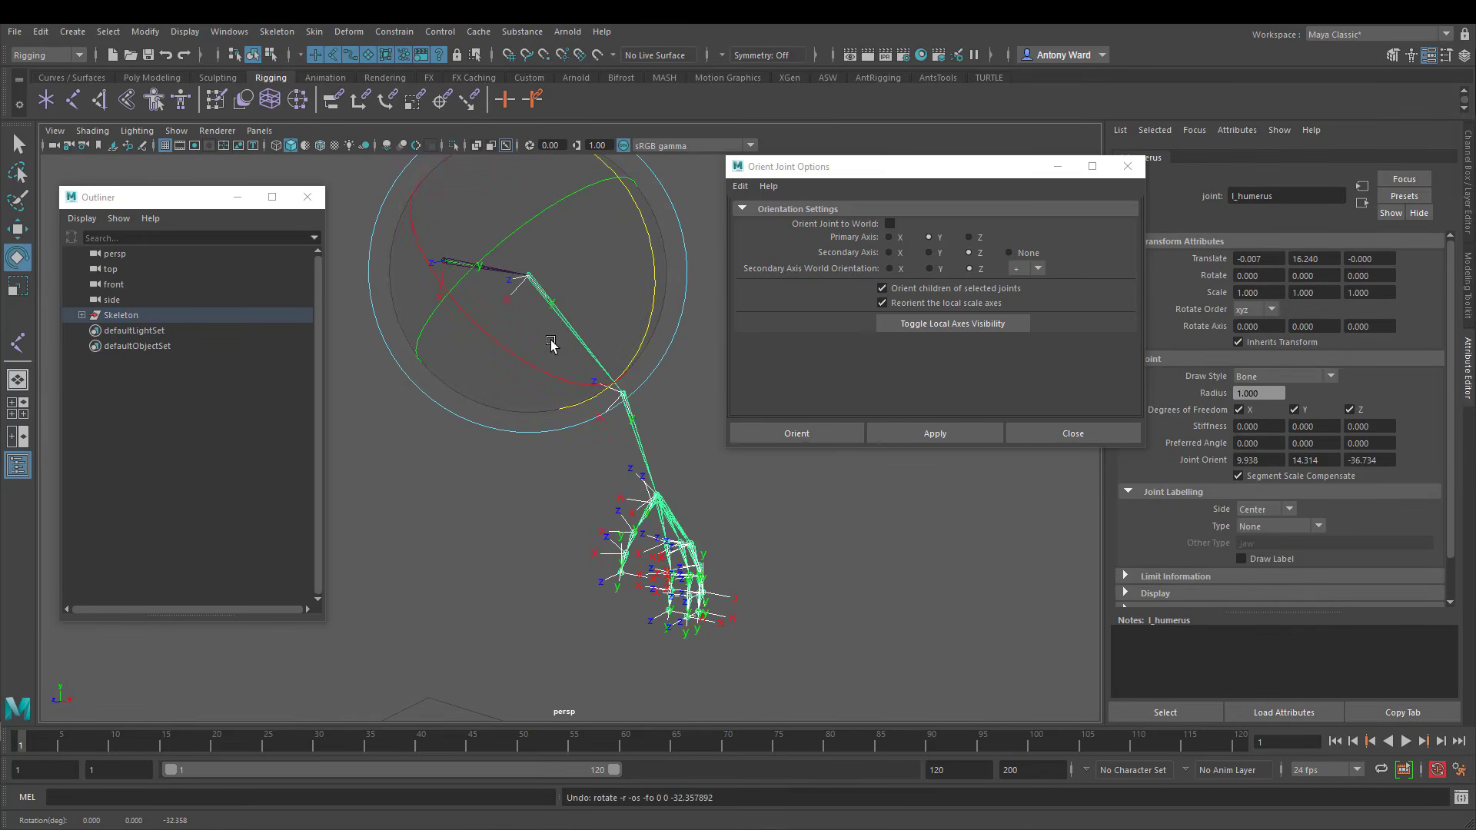
{"action": "left_click_drag", "start_coordinate": [513, 210], "coordinate": [596, 206]}
{"action": "key", "text": "ctrl+z"}
{"action": "left_click_drag", "start_coordinate": [534, 384], "coordinate": [689, 464]}
{"action": "key", "text": "ctrl+z"}
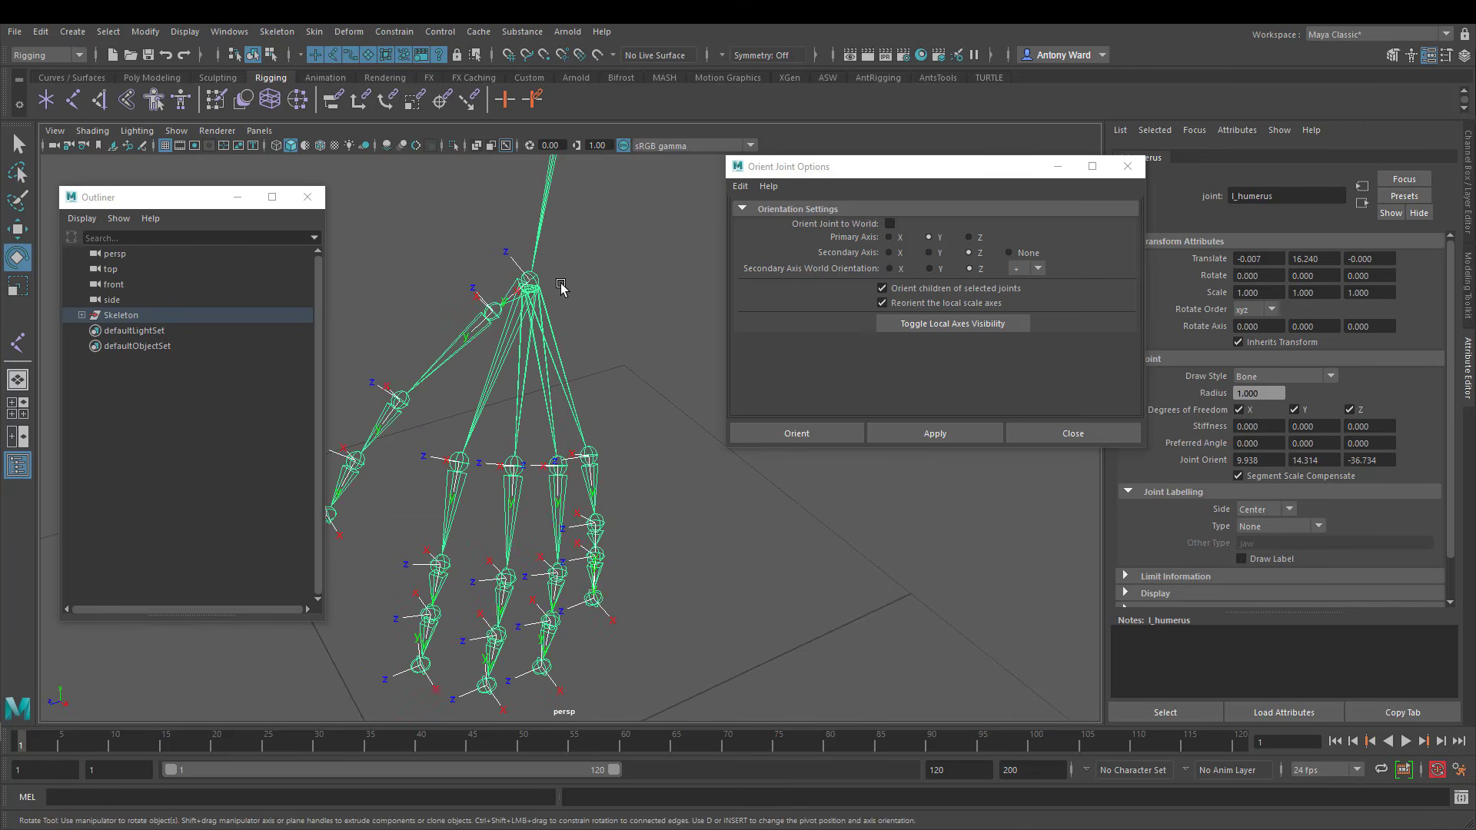
Test-rotate the l_wrist joint from several viewing angles to check its axes, undoing each rotation
{"action": "left_click", "coordinate": [538, 287]}
{"action": "left_click_drag", "start_coordinate": [539, 292], "coordinate": [546, 439], "text": "alt"}
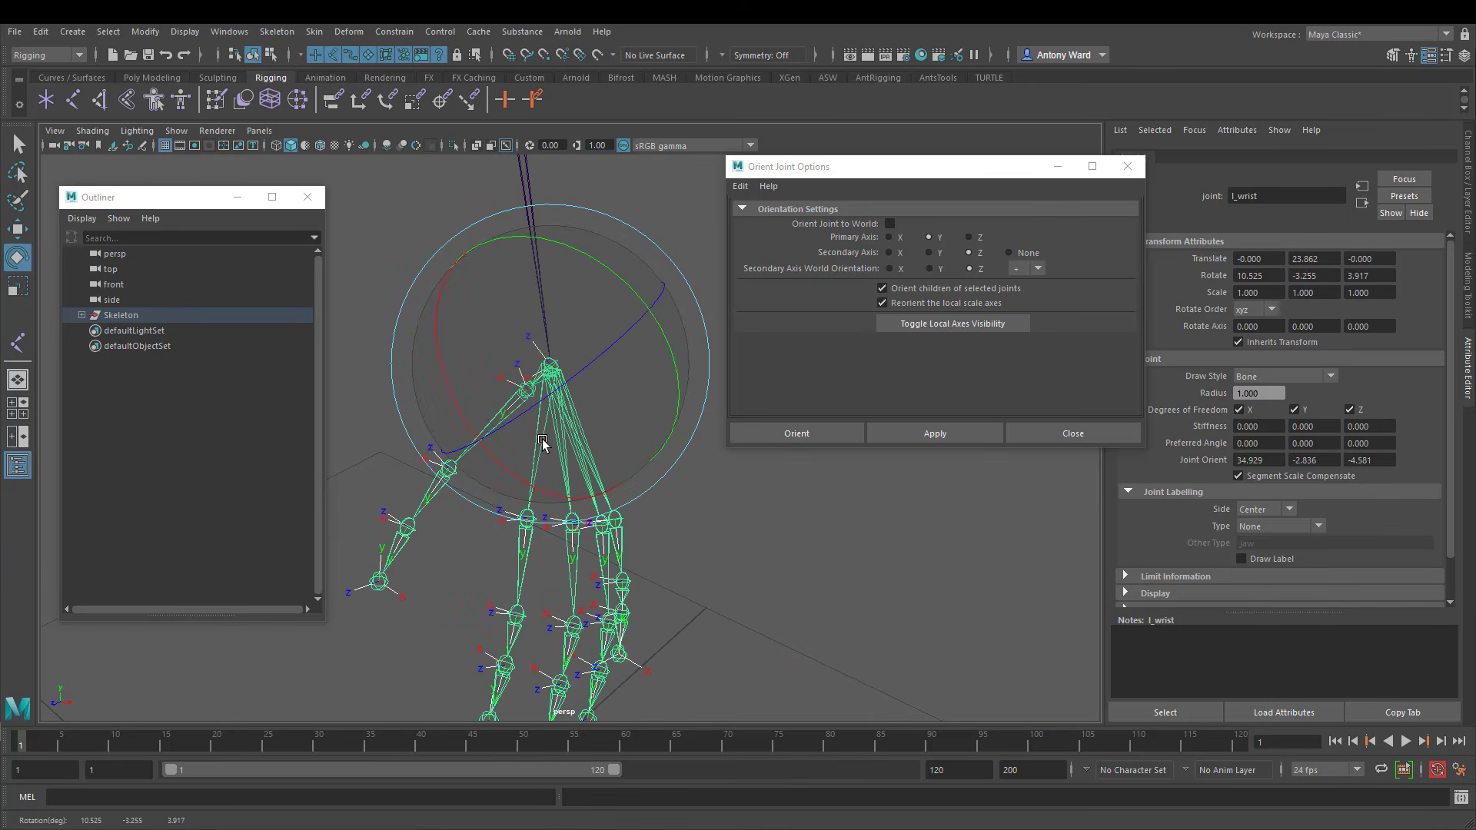
{"action": "key", "text": "ctrl+z"}
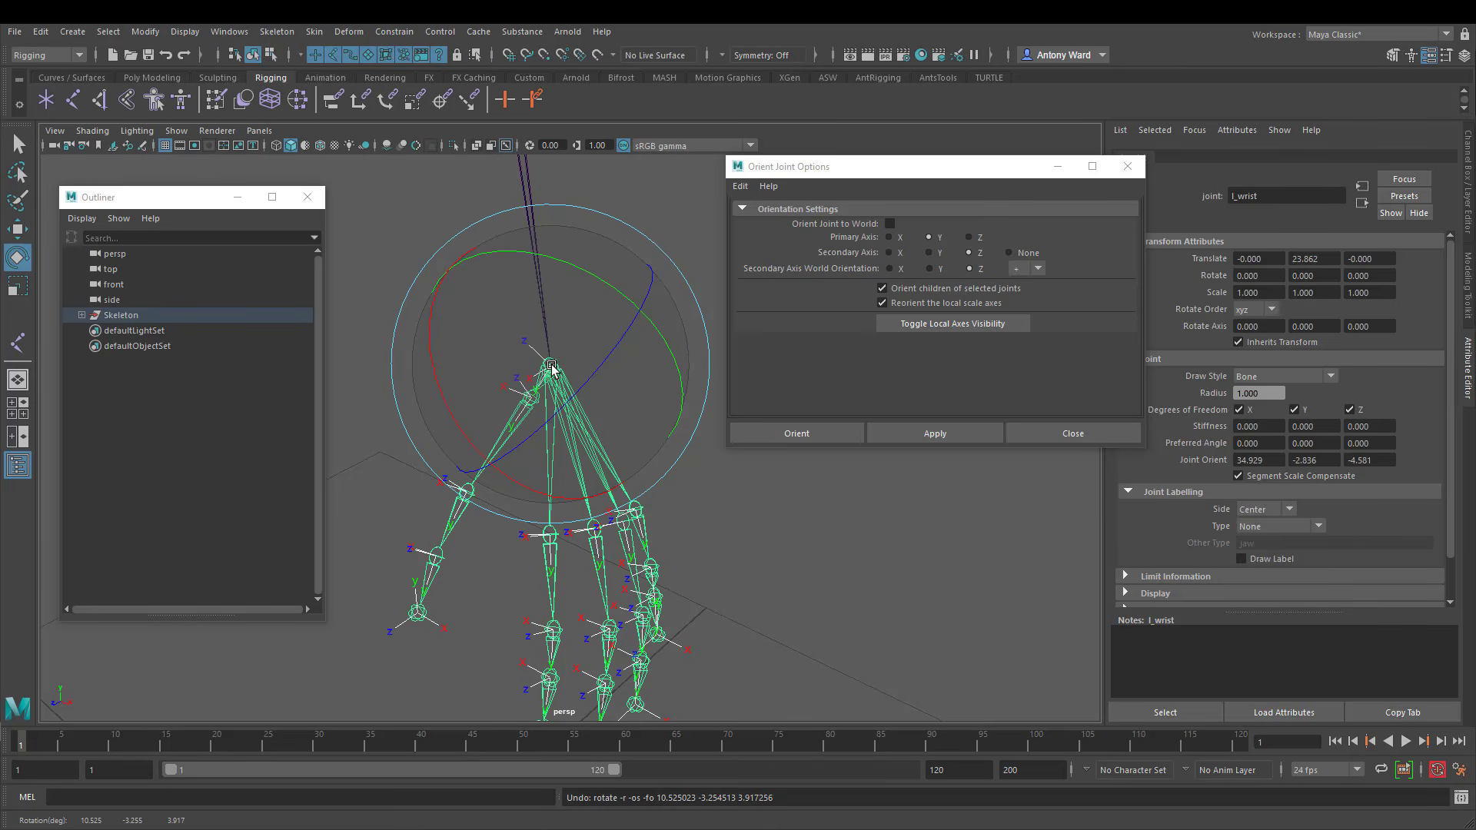
{"action": "left_click_drag", "start_coordinate": [552, 368], "coordinate": [471, 376], "text": "alt"}
{"action": "right_click_drag", "start_coordinate": [601, 422], "coordinate": [505, 359], "text": "alt"}
{"action": "middle_click_drag", "start_coordinate": [505, 360], "coordinate": [518, 444], "text": "alt"}
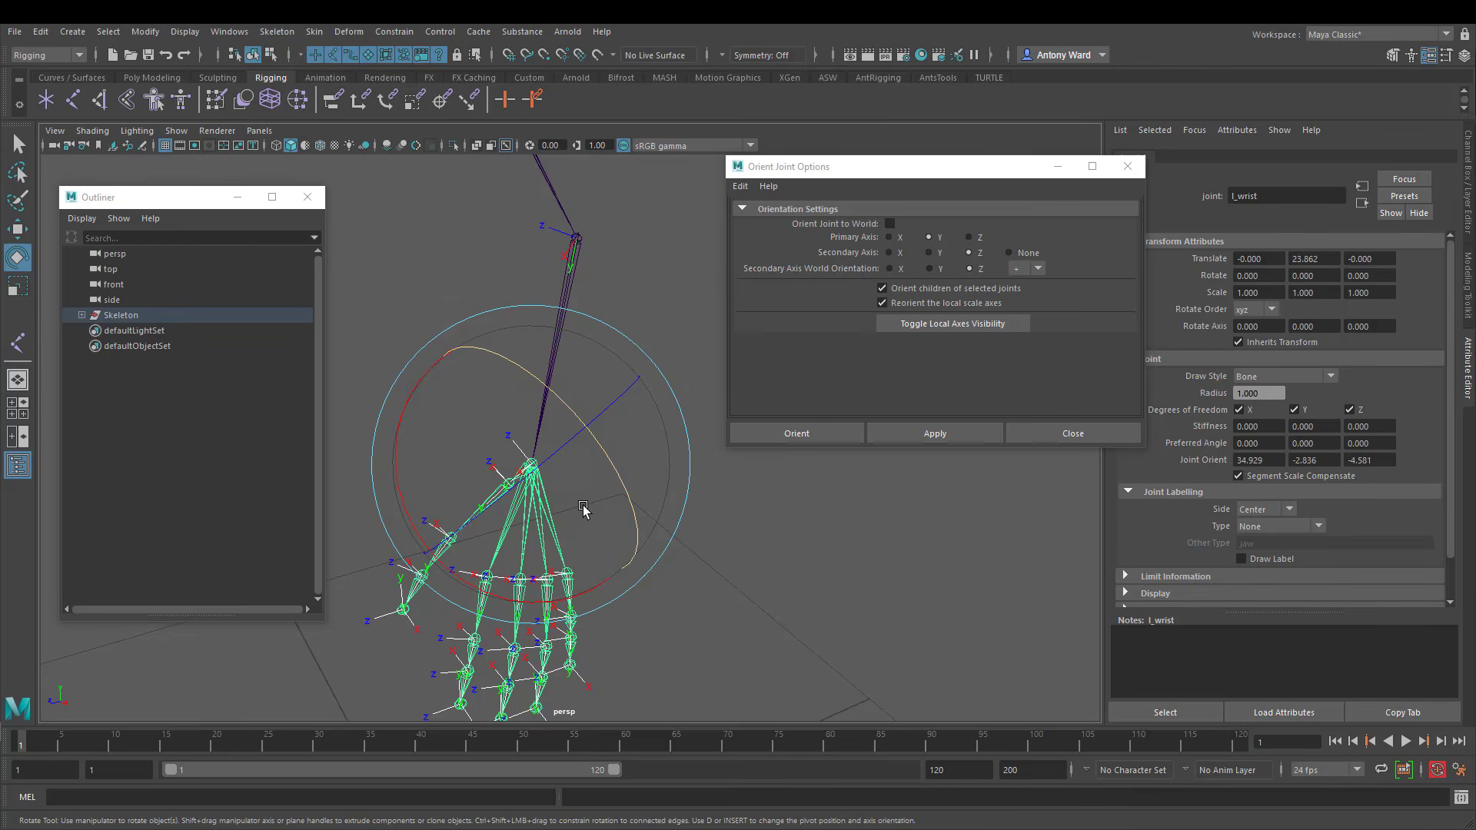
{"action": "middle_click_drag", "start_coordinate": [583, 509], "coordinate": [630, 446], "text": "alt"}
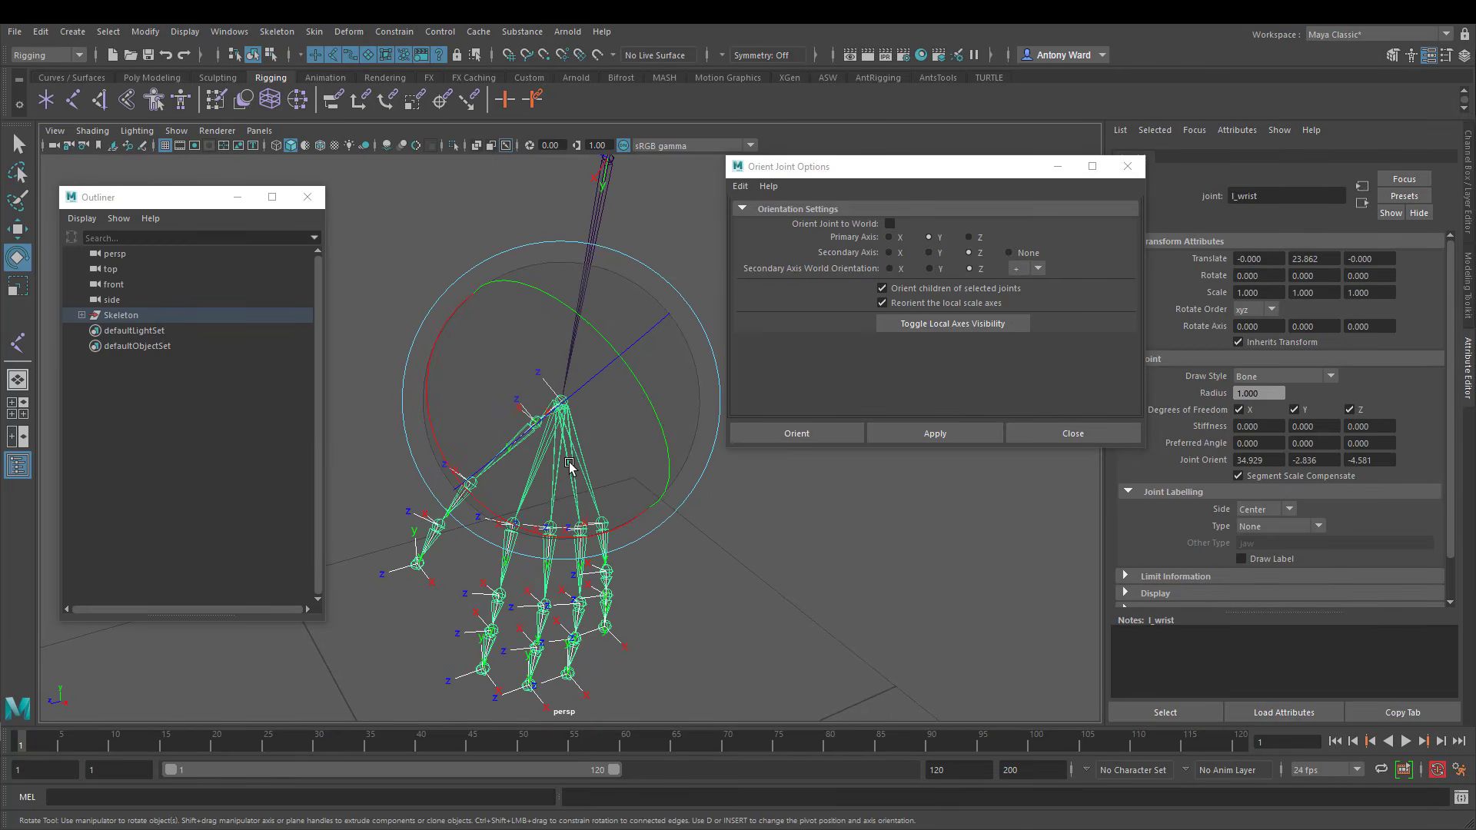
{"action": "left_click_drag", "start_coordinate": [588, 410], "coordinate": [548, 483], "text": "alt"}
{"action": "key", "text": "ctrl+z"}
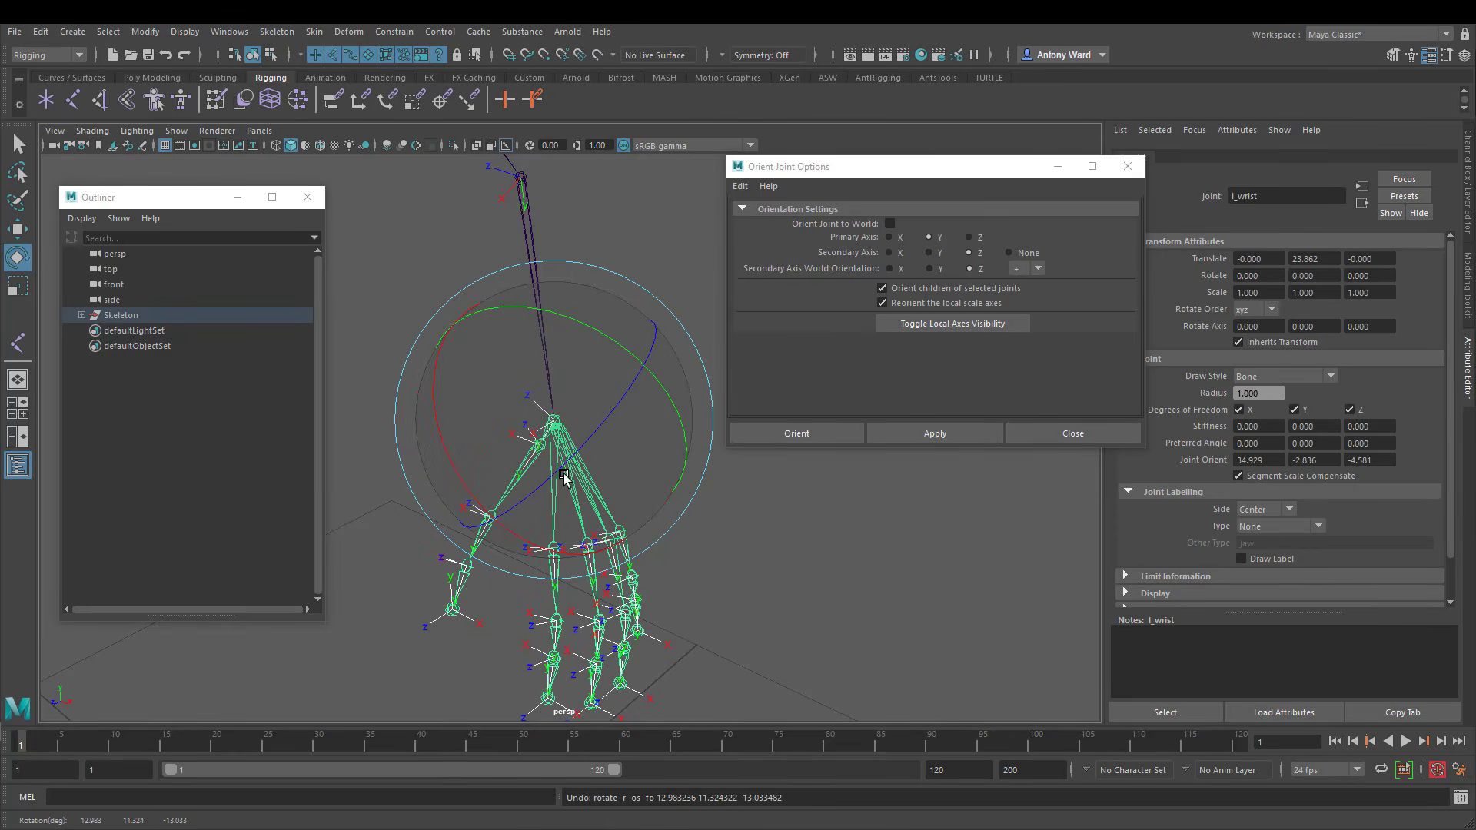
{"action": "left_click_drag", "start_coordinate": [588, 388], "coordinate": [581, 268], "text": "alt"}
Test the bend of the l_radius joint about its Z axis and undo the rotation
{"action": "left_click", "coordinate": [515, 300]}
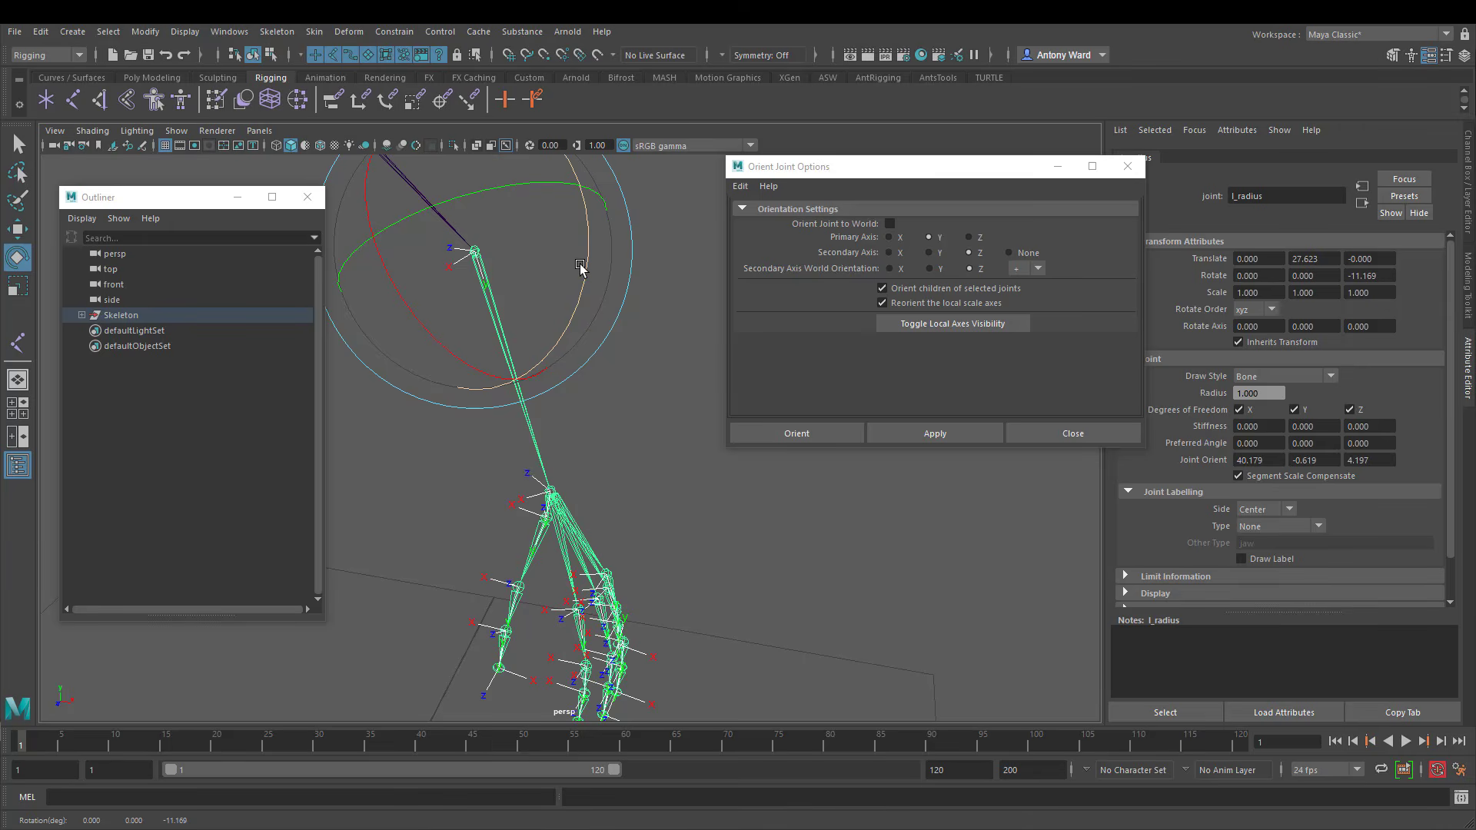
{"action": "key", "text": "ctrl+z"}
{"action": "right_click_drag", "start_coordinate": [609, 411], "coordinate": [599, 408], "text": "alt"}
{"action": "middle_click_drag", "start_coordinate": [598, 407], "coordinate": [591, 327], "text": "alt"}
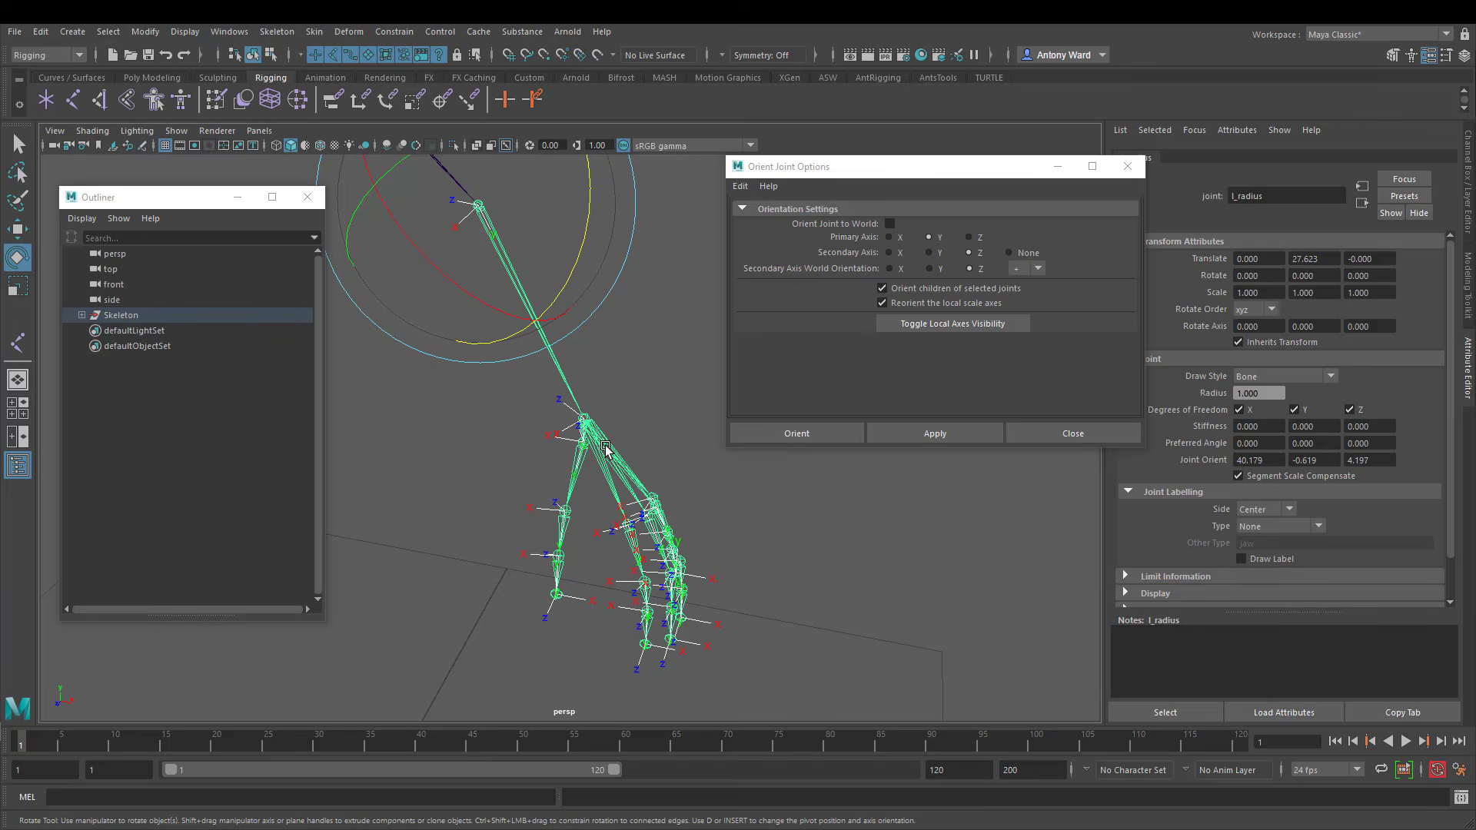
Unparent the first joints of the thumb, index, middle, ring and pinkie from the left wrist
{"action": "mouse_move", "coordinate": [636, 412]}
{"action": "left_mouse_down", "text": "alt"}
{"action": "mouse_move", "coordinate": [610, 386]}
{"action": "mouse_move", "coordinate": [633, 389]}
{"action": "left_mouse_up", "text": "alt"}
{"action": "right_click_drag", "start_coordinate": [632, 389], "coordinate": [650, 388], "text": "alt"}
{"action": "left_click_drag", "start_coordinate": [596, 338], "coordinate": [591, 553], "text": "alt"}
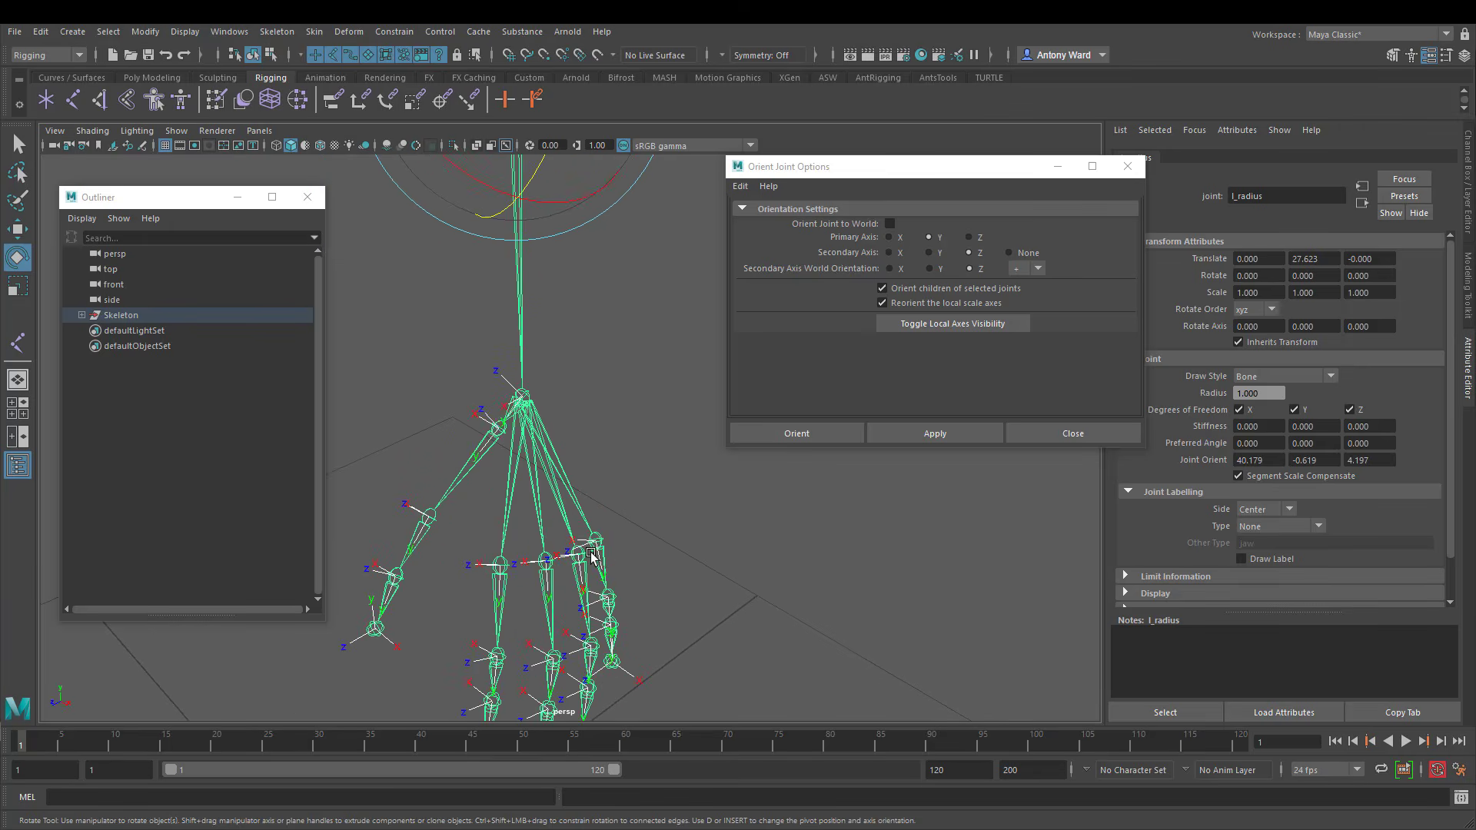
{"action": "left_click", "coordinate": [492, 457]}
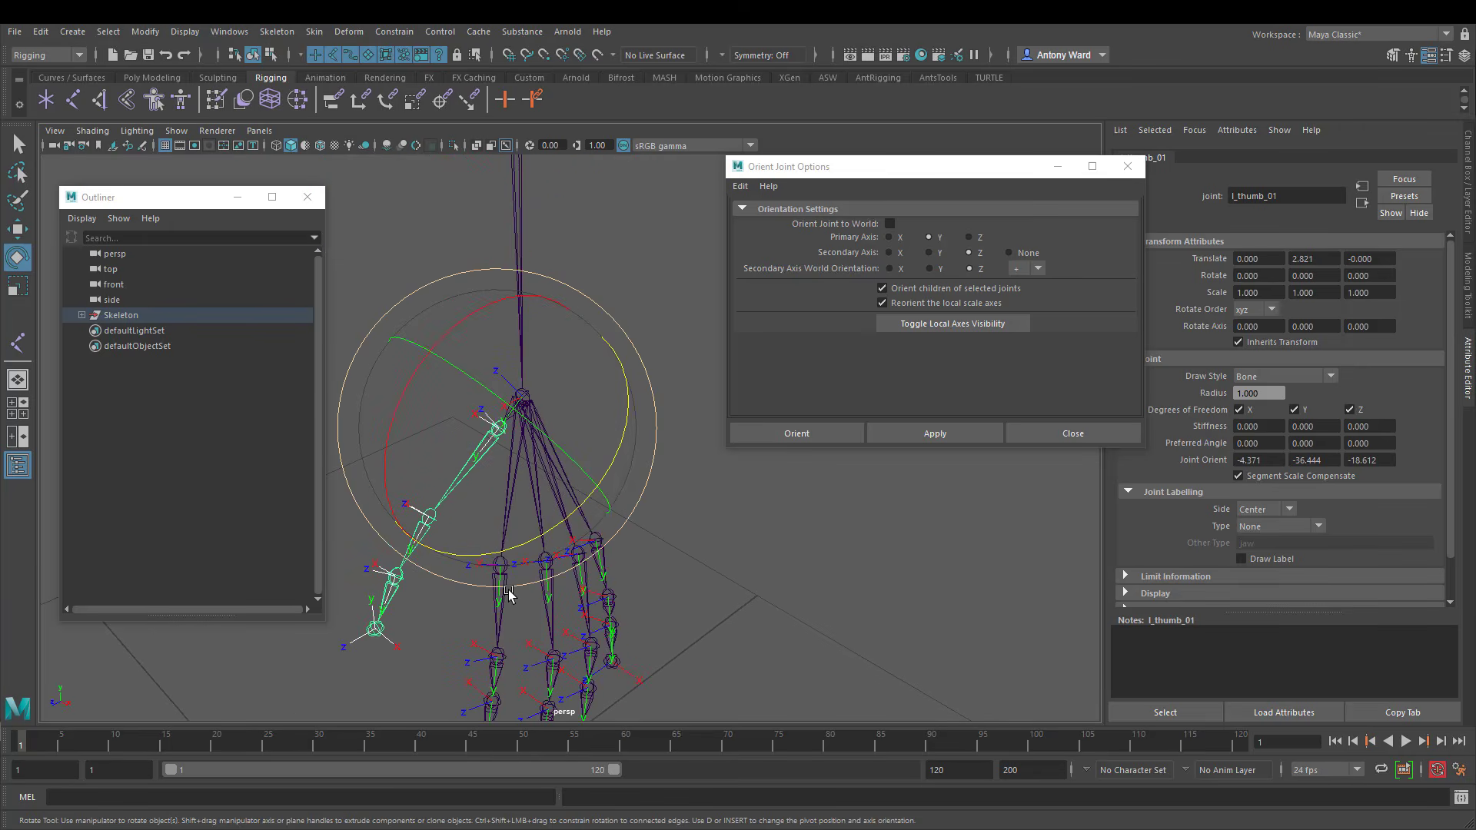
{"action": "key", "text": "t"}
{"action": "left_click", "coordinate": [502, 583]}
{"action": "left_click", "coordinate": [582, 565]}
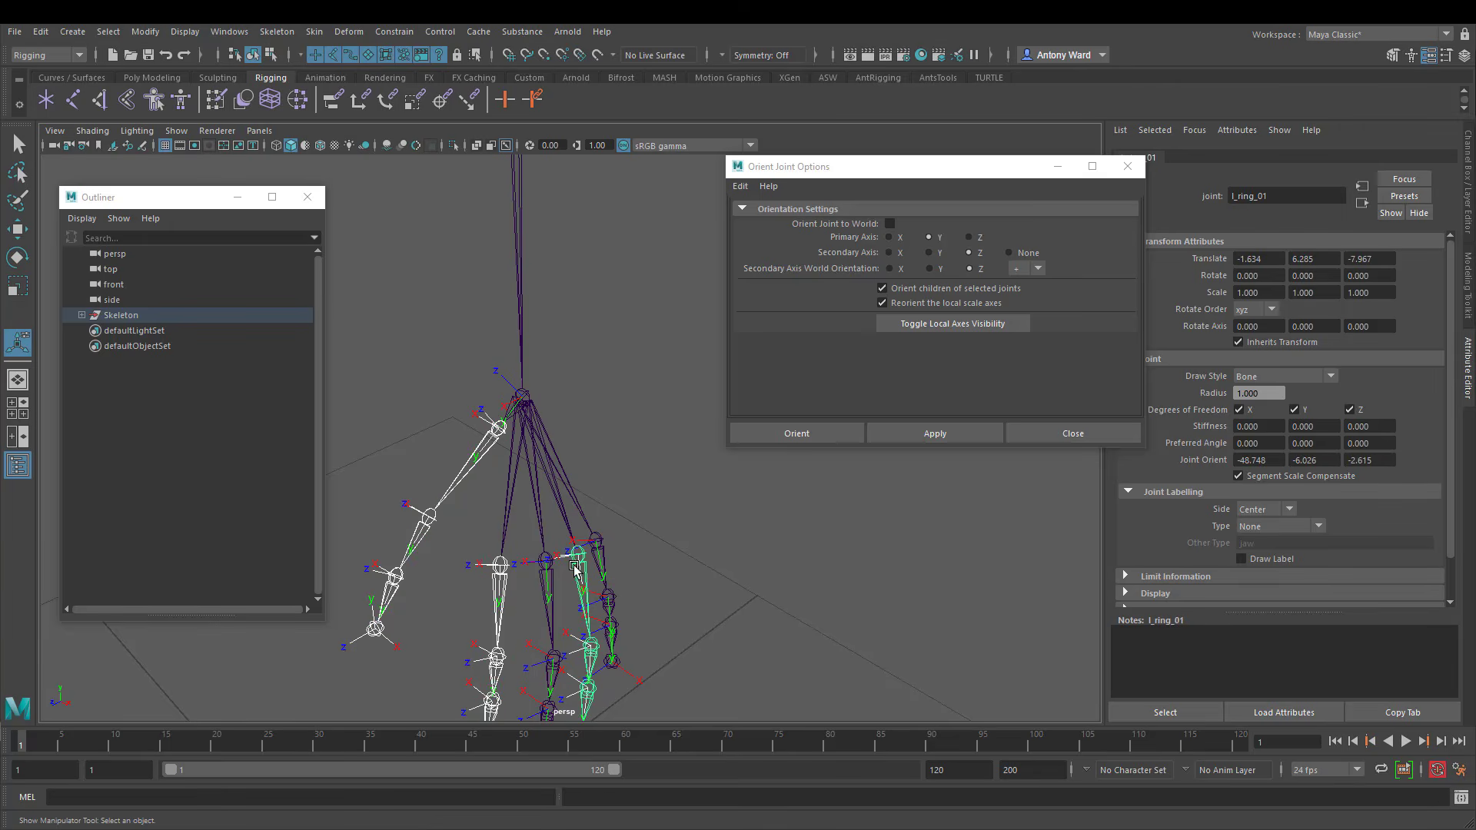
{"action": "left_click", "coordinate": [545, 580]}
{"action": "left_click", "coordinate": [604, 549]}
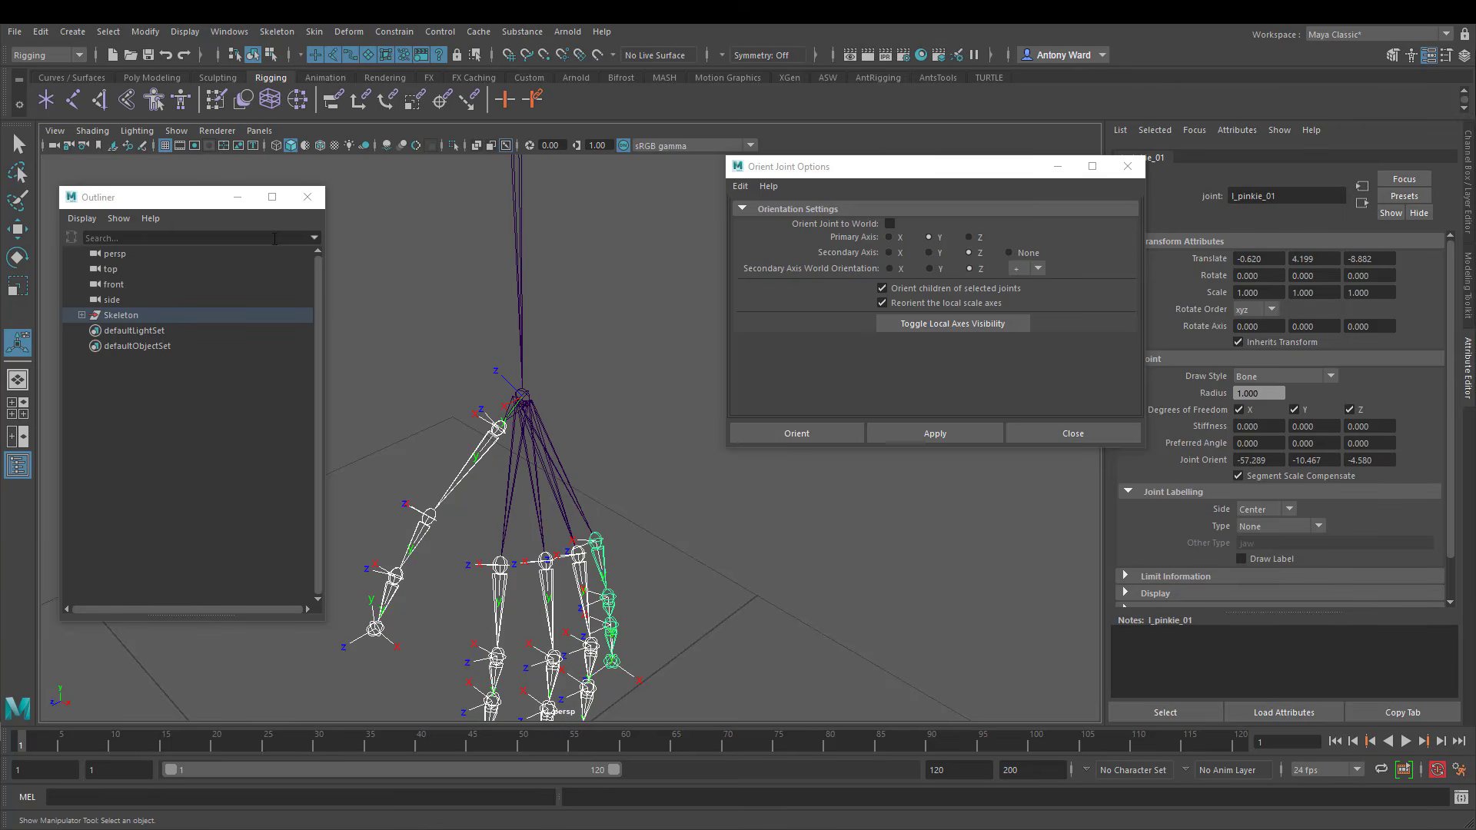
{"action": "left_click", "coordinate": [40, 32]}
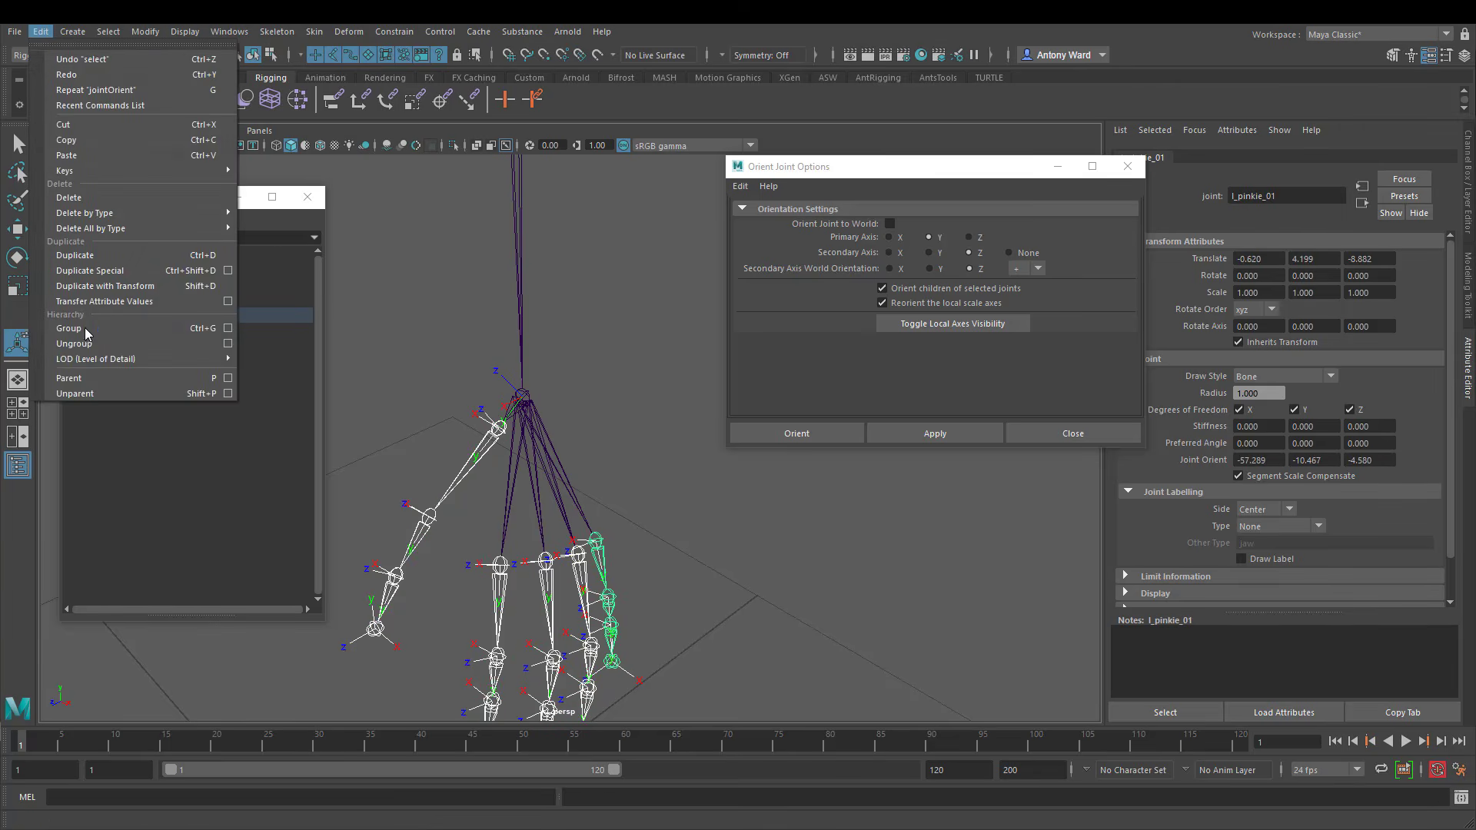
{"action": "left_click", "coordinate": [83, 394]}
{"action": "left_click", "coordinate": [610, 470]}
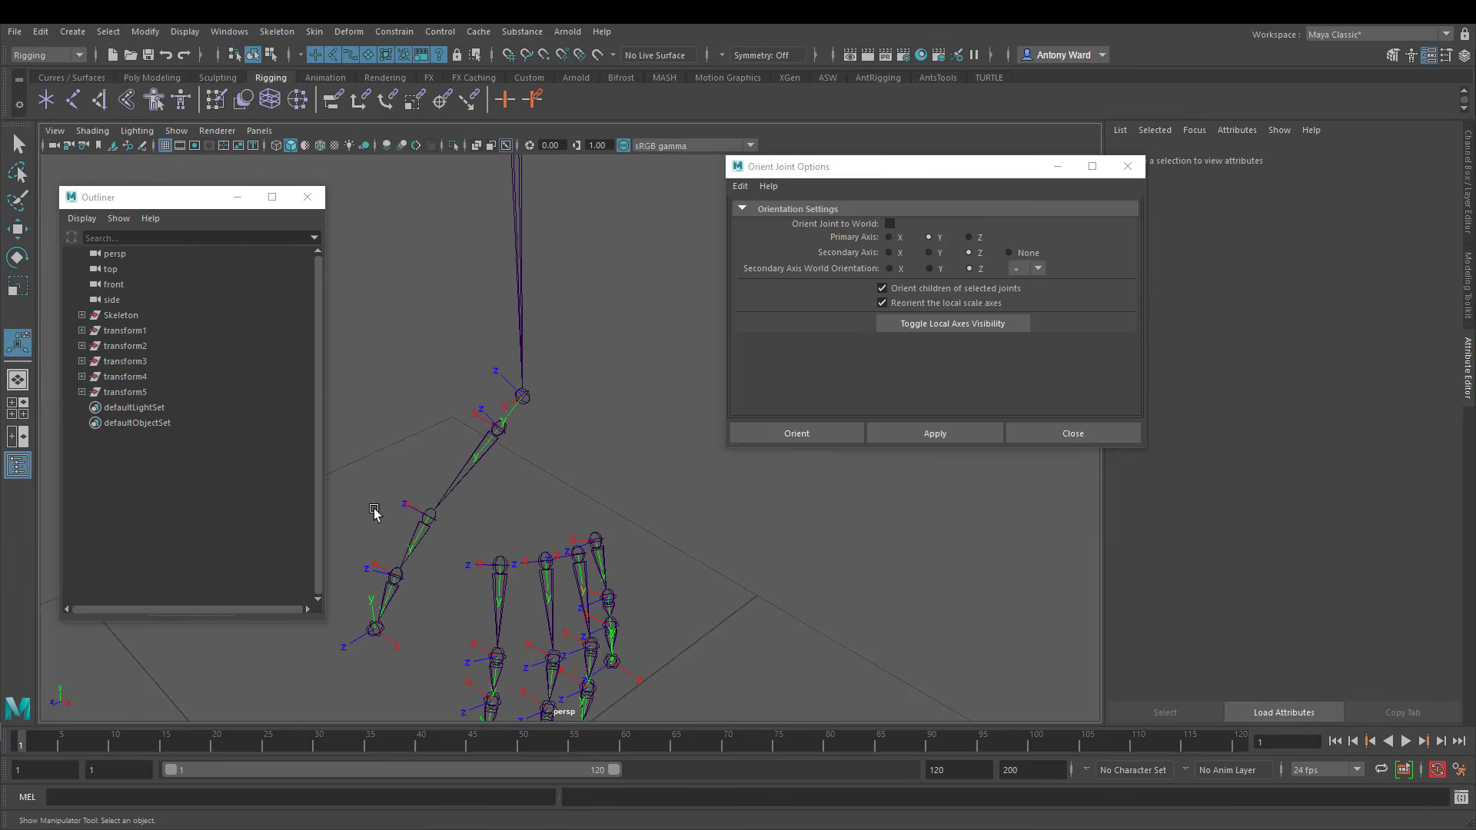
Orient the l_wrist joint to the world with the Orient Joint to World option enabled
{"action": "left_click", "coordinate": [525, 400]}
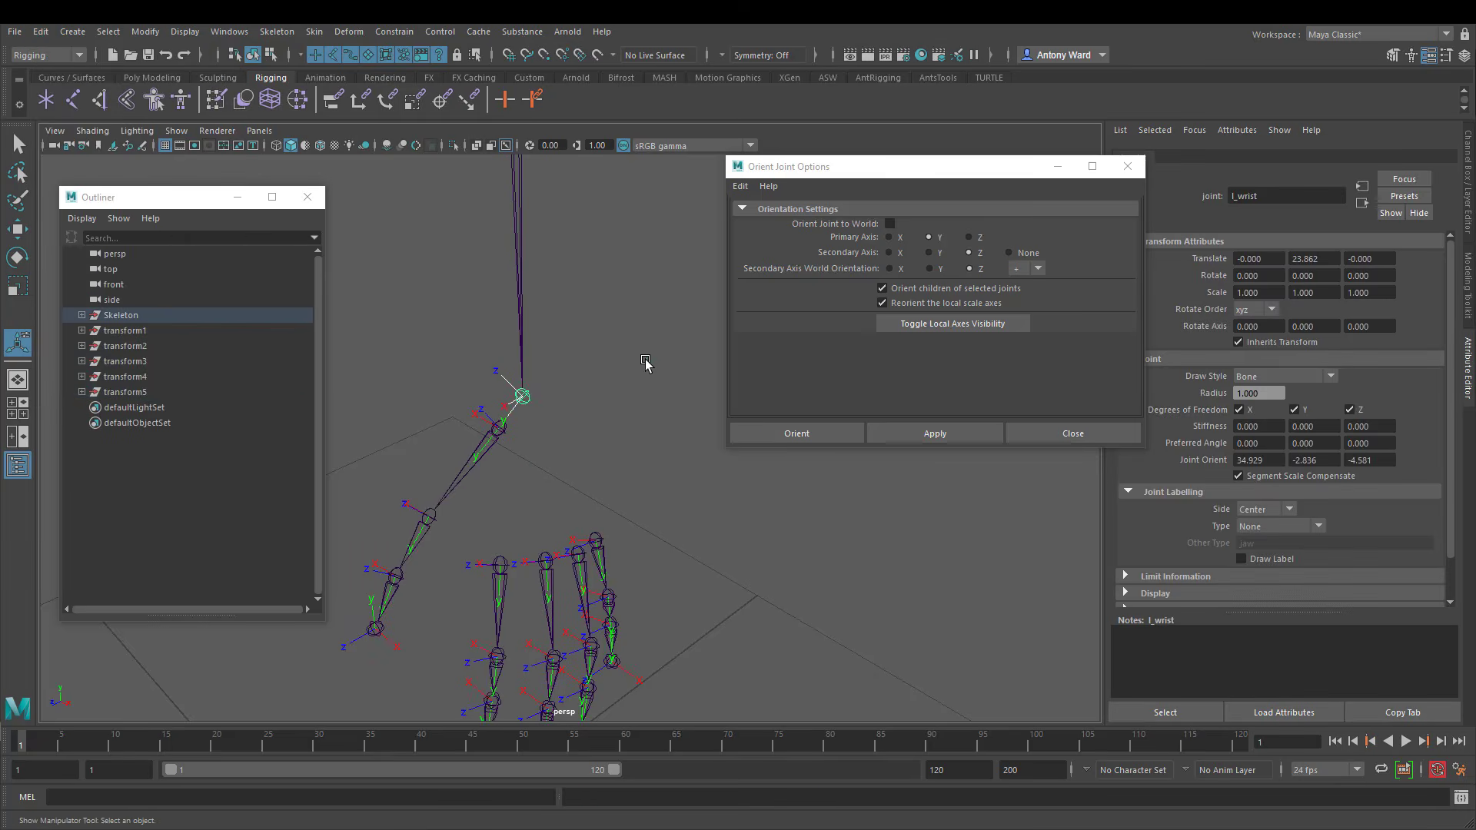
{"action": "left_click", "coordinate": [891, 225]}
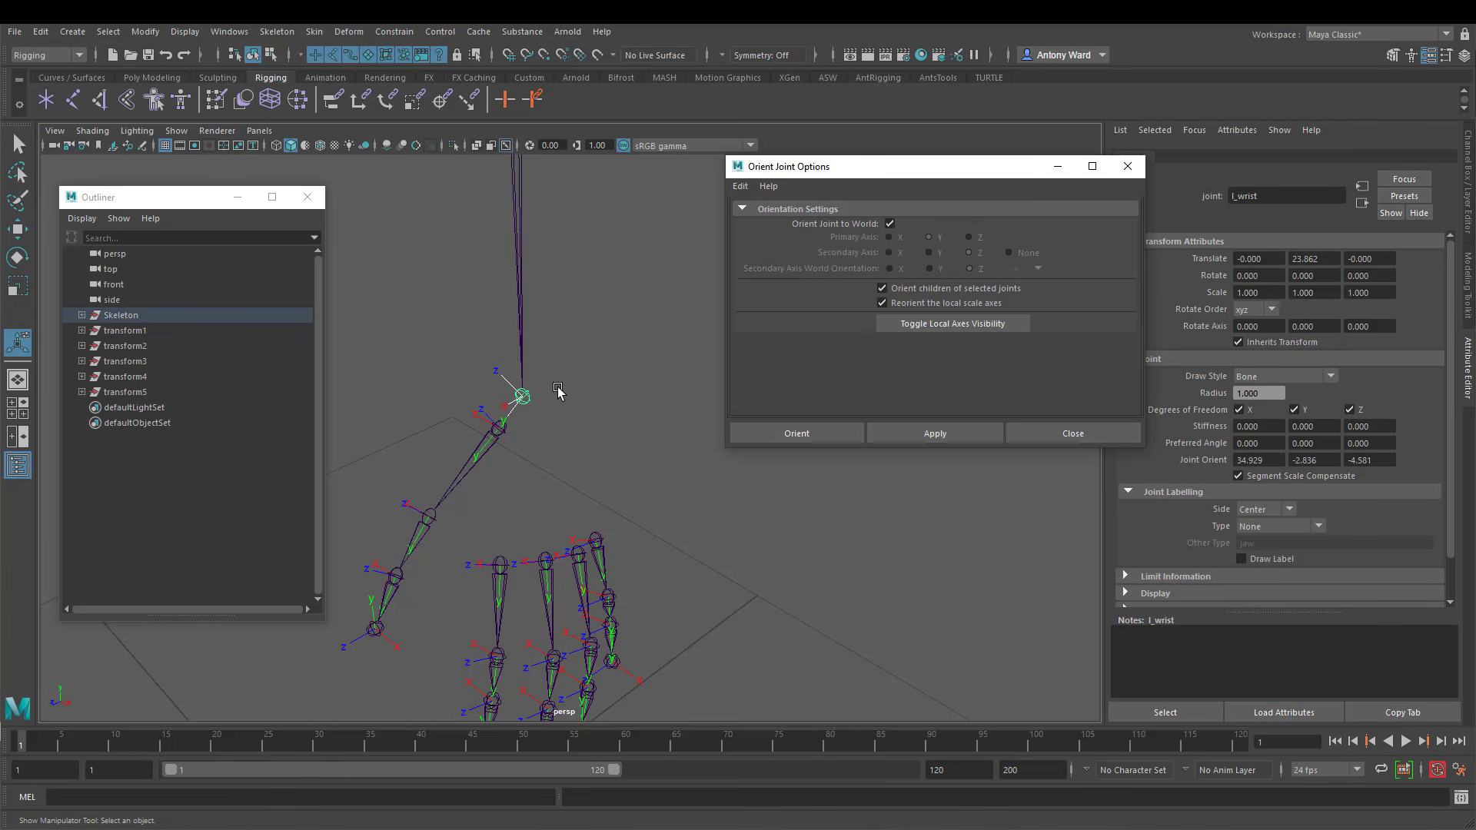
{"action": "left_click", "coordinate": [935, 433]}
Parent the first joints of the thumb and all four fingers back to l_wrist
{"action": "left_click_drag", "start_coordinate": [606, 385], "coordinate": [548, 450], "text": "alt"}
{"action": "left_click_drag", "start_coordinate": [444, 244], "coordinate": [539, 394], "text": "alt"}
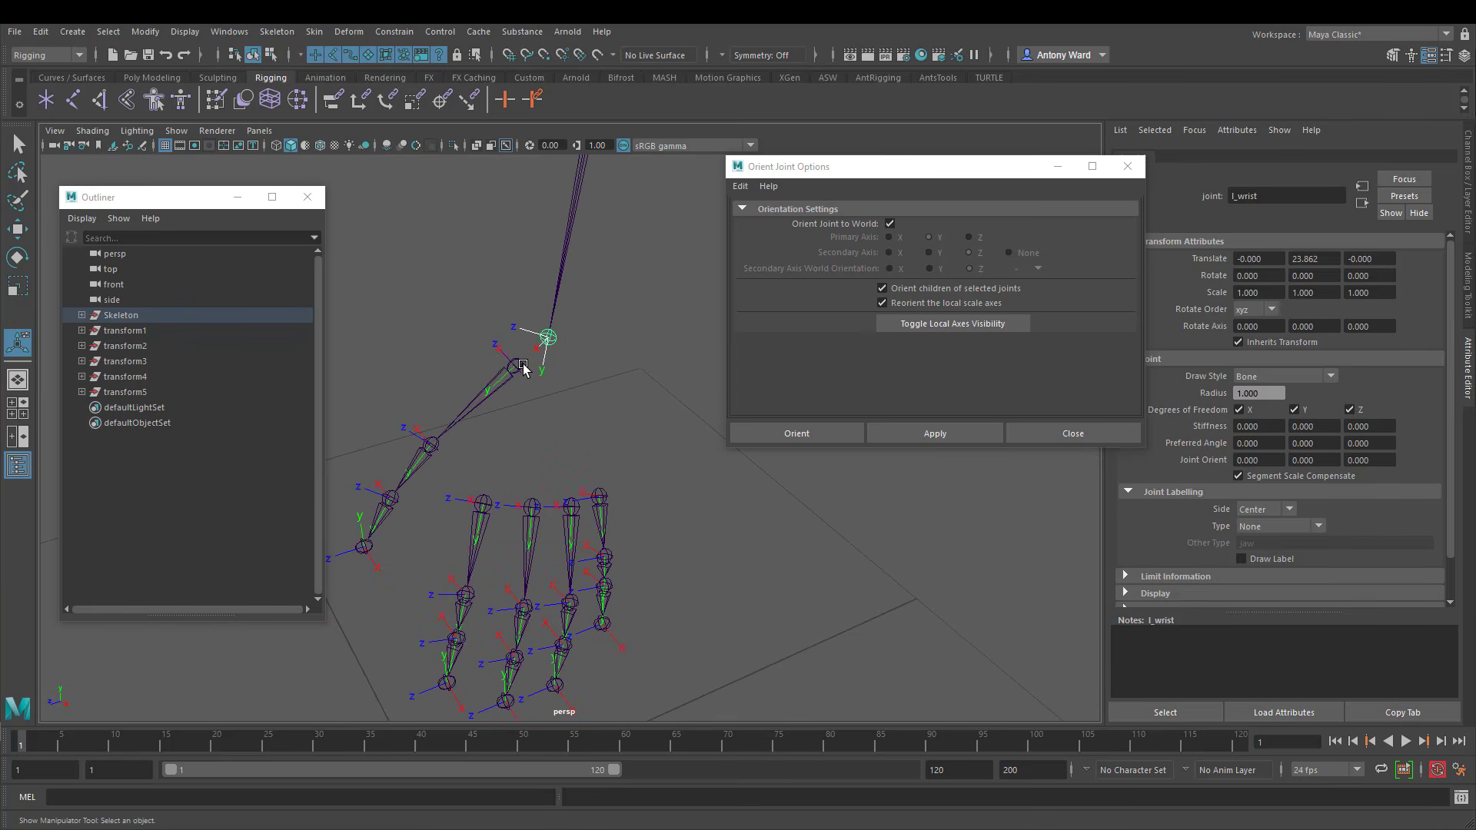
{"action": "left_click", "coordinate": [517, 367]}
{"action": "left_click", "coordinate": [483, 503], "text": "shift"}
{"action": "left_click", "coordinate": [531, 506], "text": "shift"}
{"action": "left_click", "coordinate": [570, 505], "text": "shift"}
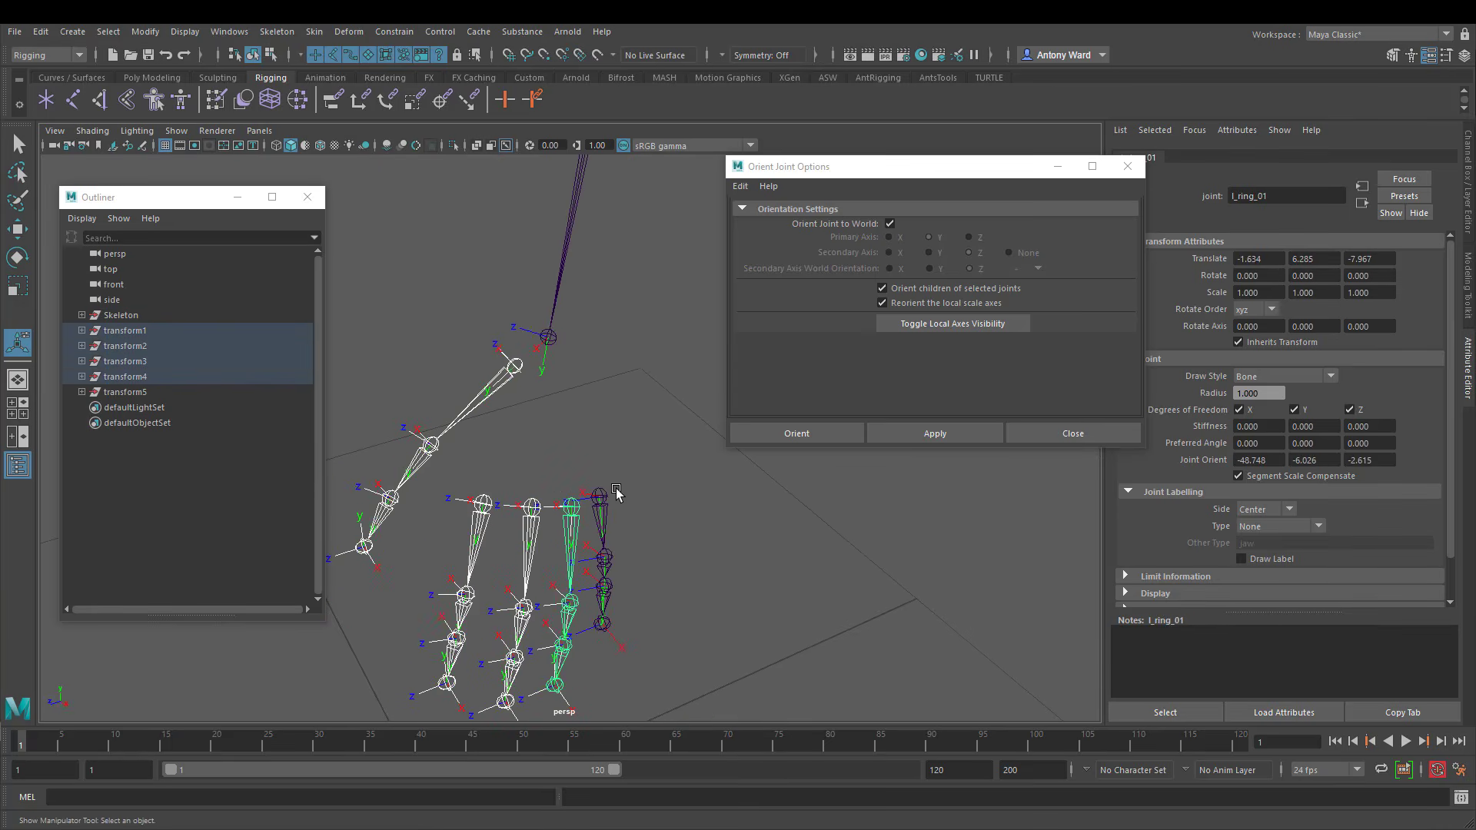
{"action": "left_click", "coordinate": [600, 494], "text": "shift"}
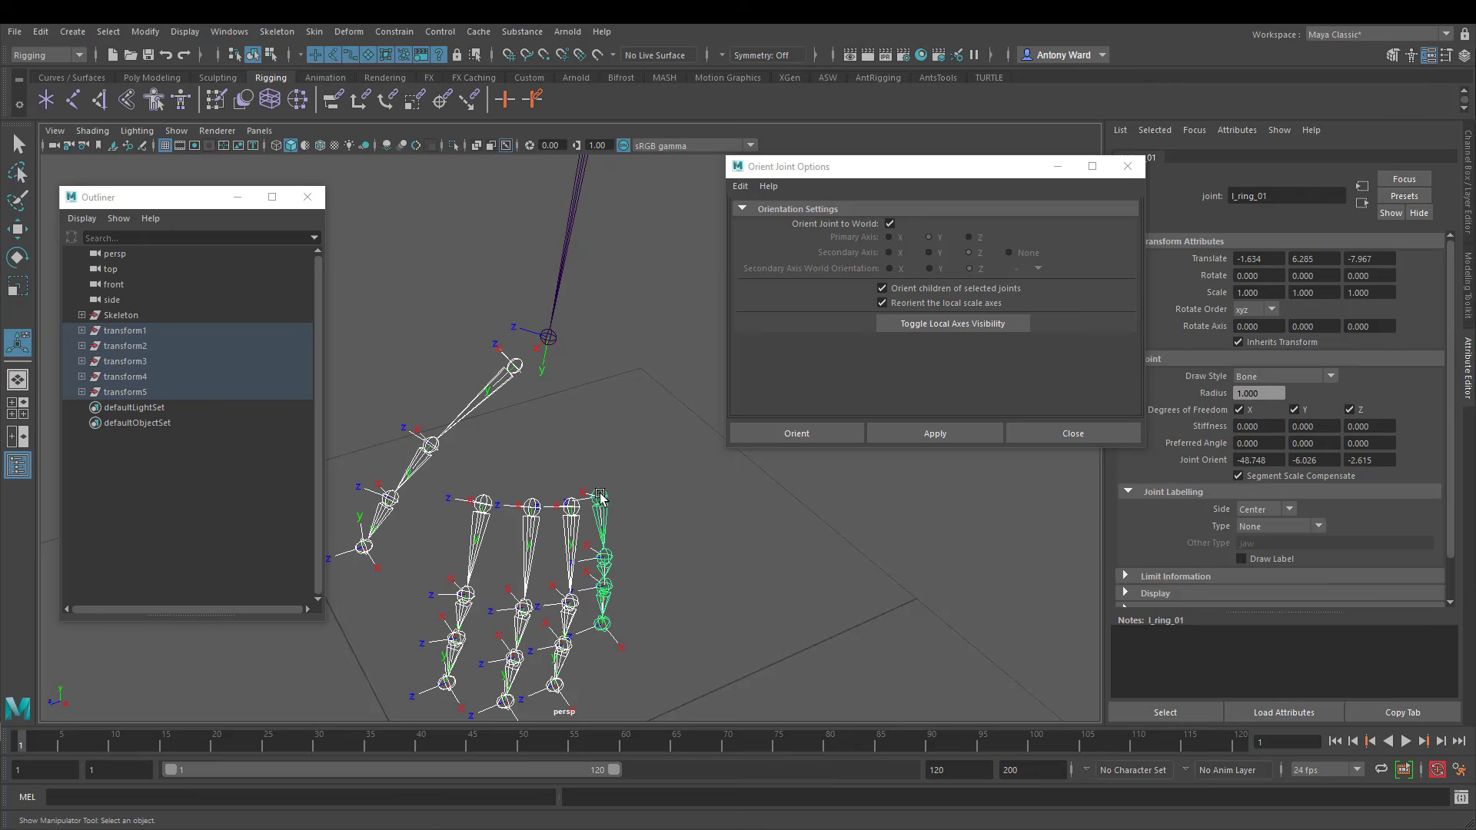
{"action": "left_click", "coordinate": [551, 336], "text": "shift"}
{"action": "key", "text": "p"}
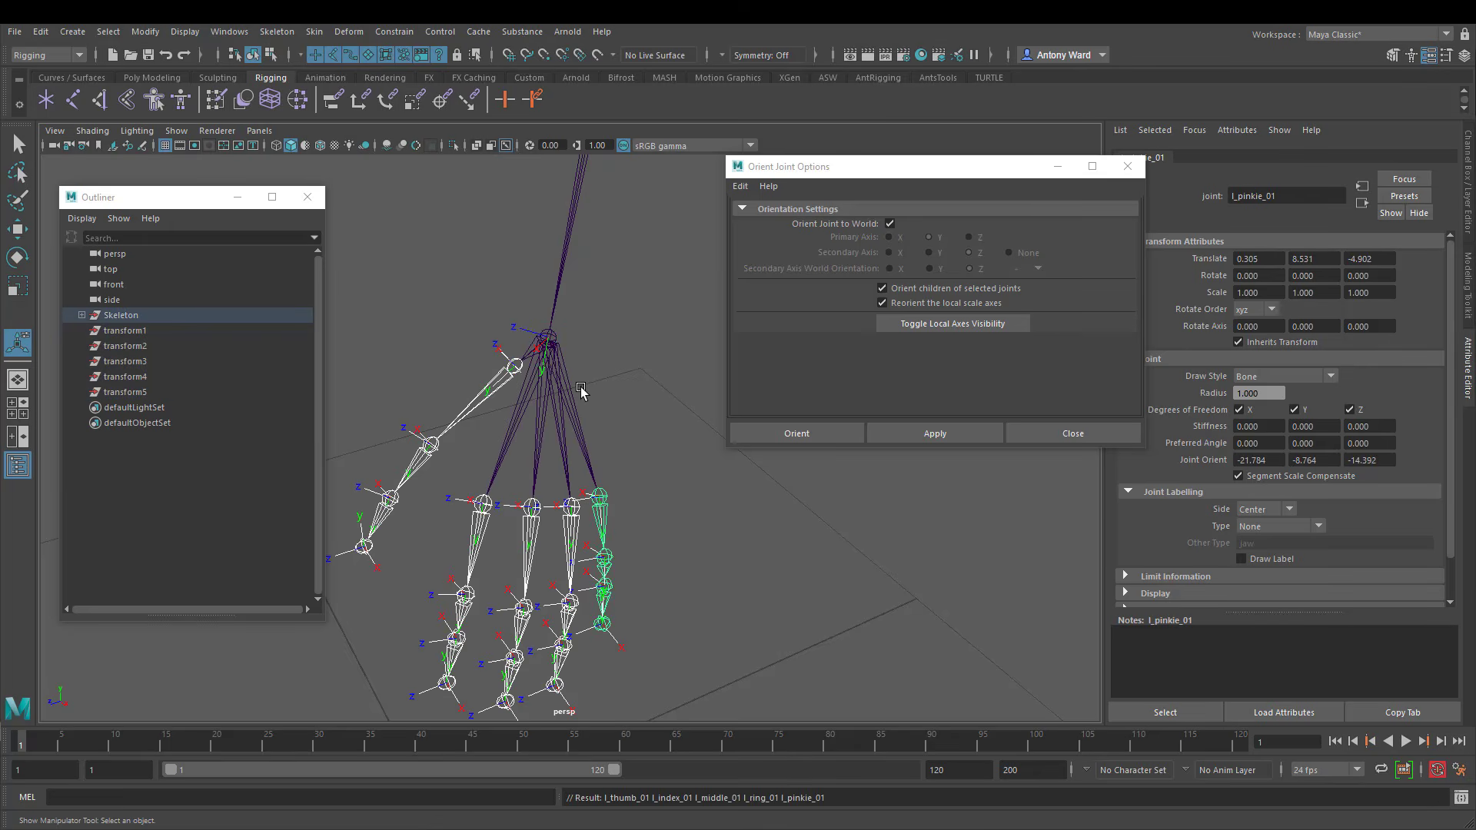
Test-rotate the reoriented l_wrist joint about its Y and X axes, undo each rotation and deselect it
{"action": "left_click_drag", "start_coordinate": [565, 505], "coordinate": [557, 319], "text": "alt"}
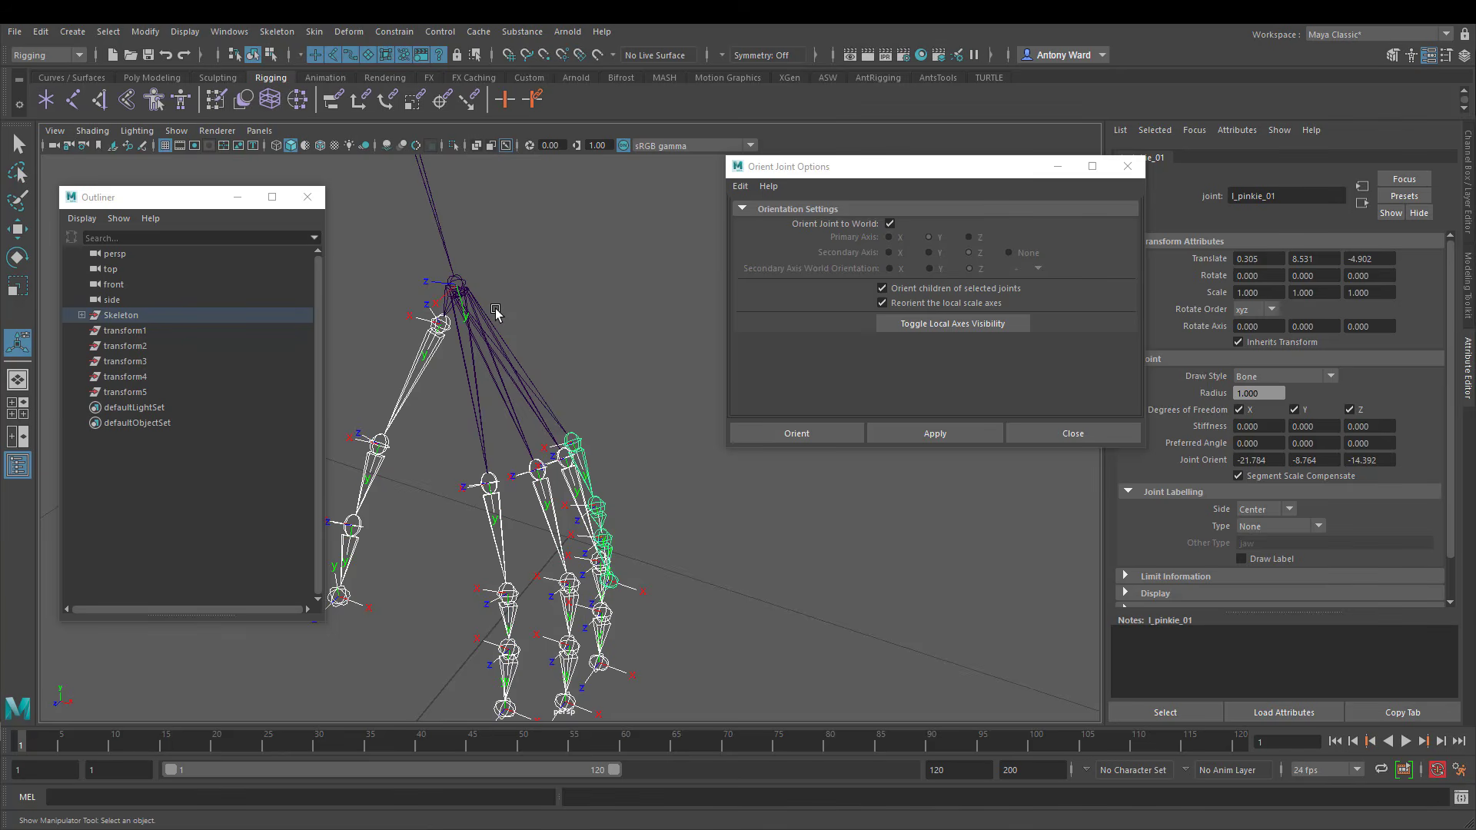
{"action": "left_click", "coordinate": [459, 285]}
{"action": "left_click_drag", "start_coordinate": [462, 292], "coordinate": [493, 417], "text": "alt"}
{"action": "key", "text": "e"}
{"action": "left_click_drag", "start_coordinate": [528, 313], "coordinate": [470, 353]}
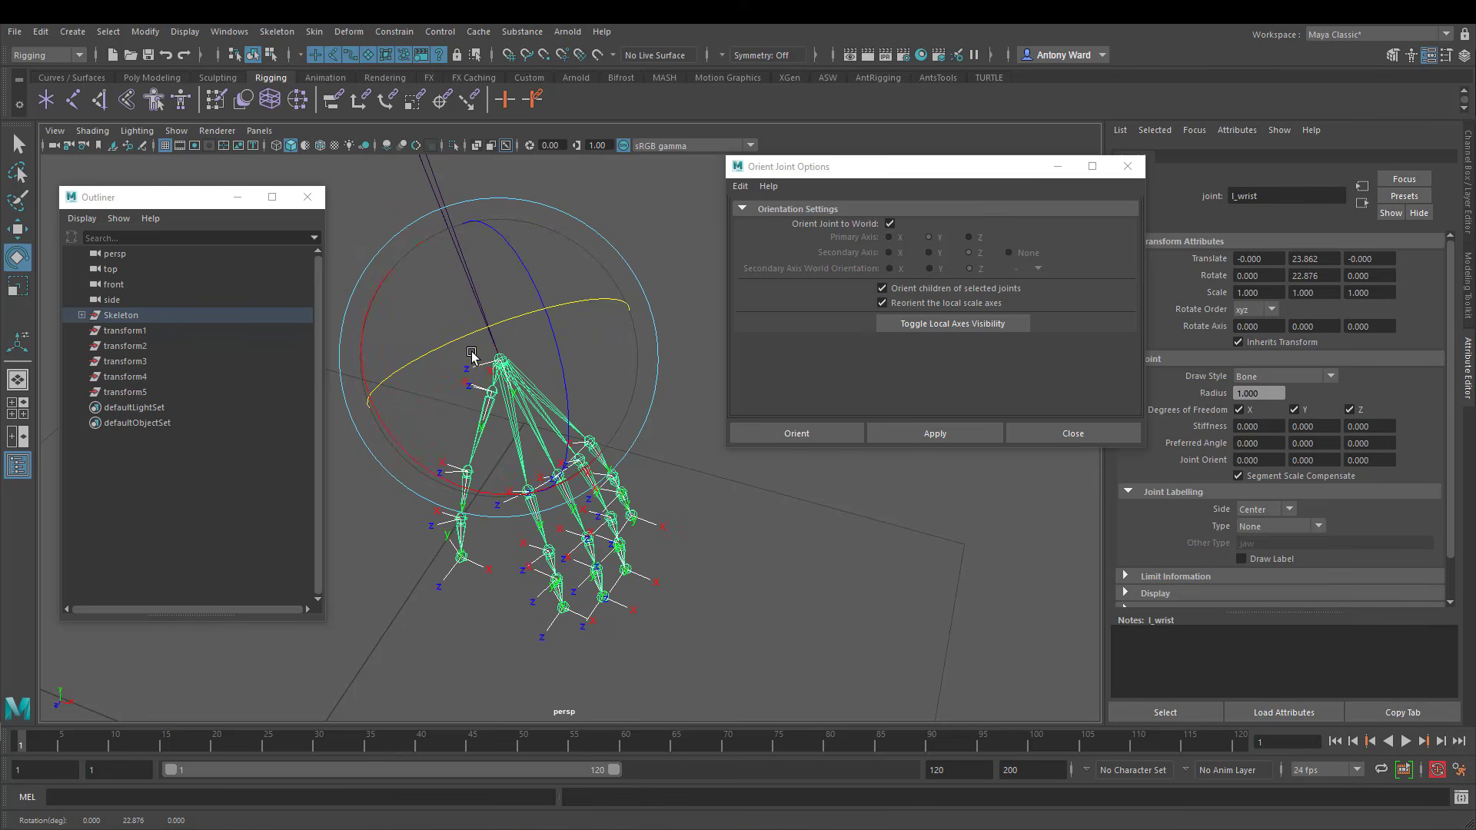
{"action": "key", "text": "ctrl+z"}
{"action": "mouse_move", "coordinate": [492, 488]}
{"action": "left_mouse_down"}
{"action": "mouse_move", "coordinate": [442, 447]}
{"action": "mouse_move", "coordinate": [415, 461]}
{"action": "mouse_move", "coordinate": [459, 441]}
{"action": "mouse_move", "coordinate": [512, 496]}
{"action": "left_mouse_up"}
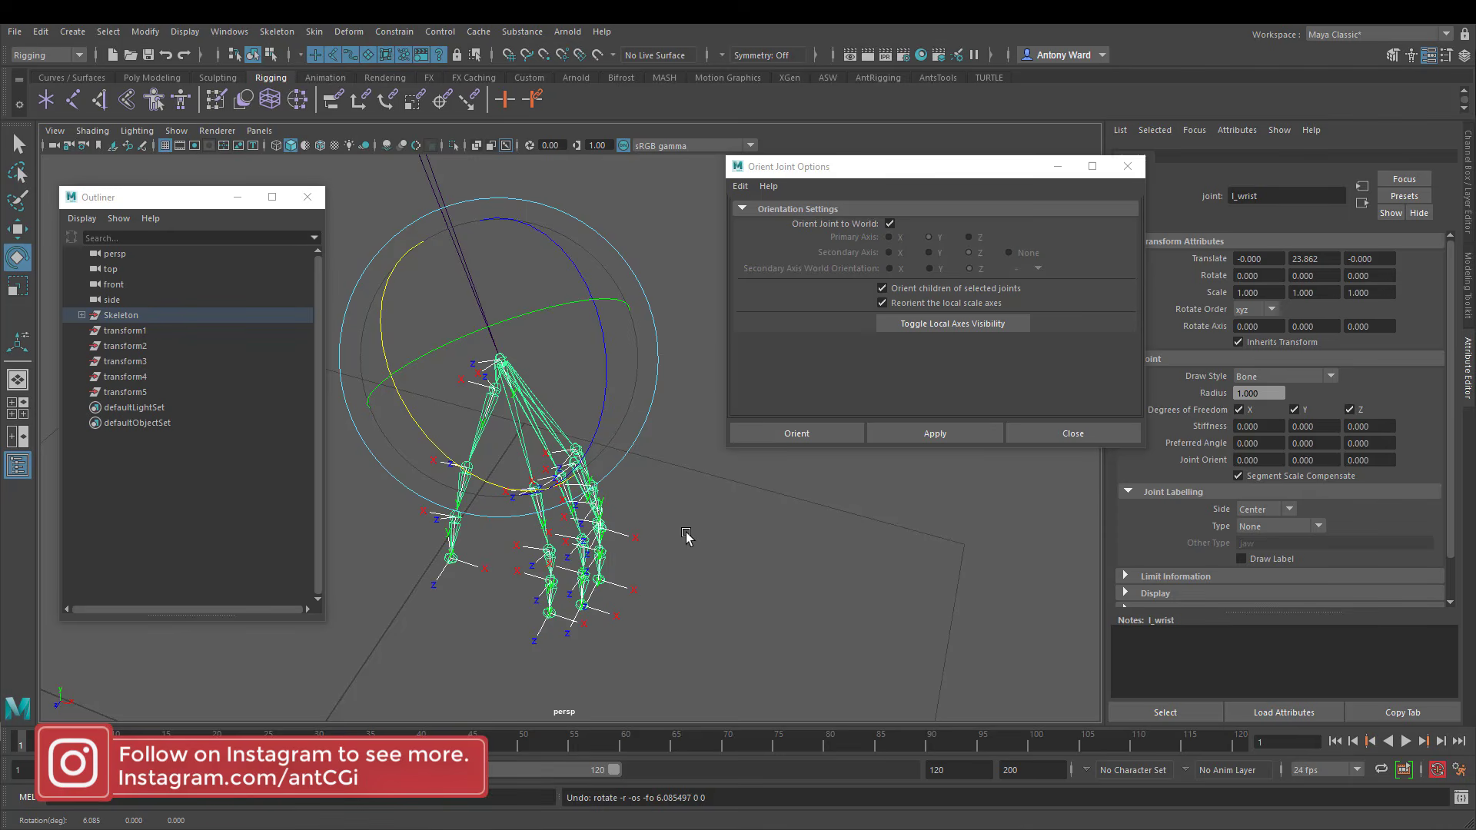
{"action": "left_click_drag", "start_coordinate": [686, 536], "coordinate": [774, 511], "text": "alt"}
{"action": "left_click", "coordinate": [774, 507]}
Turn off Orient Joint to World and reorient the l_index_01 finger chain with primary axis Y and secondary axis Z
{"action": "left_click_drag", "start_coordinate": [613, 396], "coordinate": [645, 453], "text": "alt"}
{"action": "right_click_drag", "start_coordinate": [646, 453], "coordinate": [655, 461], "text": "alt"}
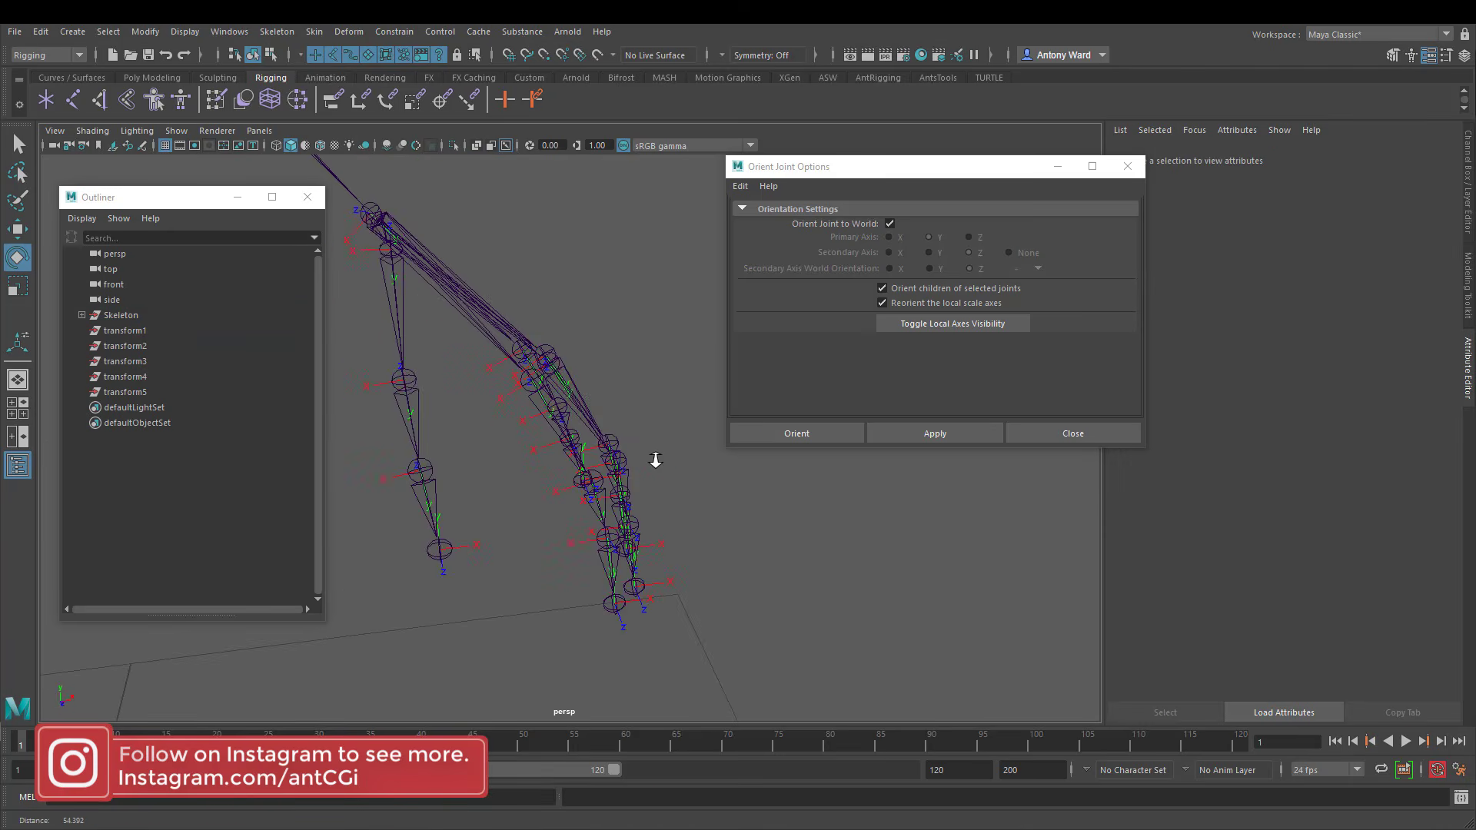
{"action": "left_click_drag", "start_coordinate": [656, 459], "coordinate": [615, 482], "text": "alt"}
{"action": "left_click", "coordinate": [535, 361]}
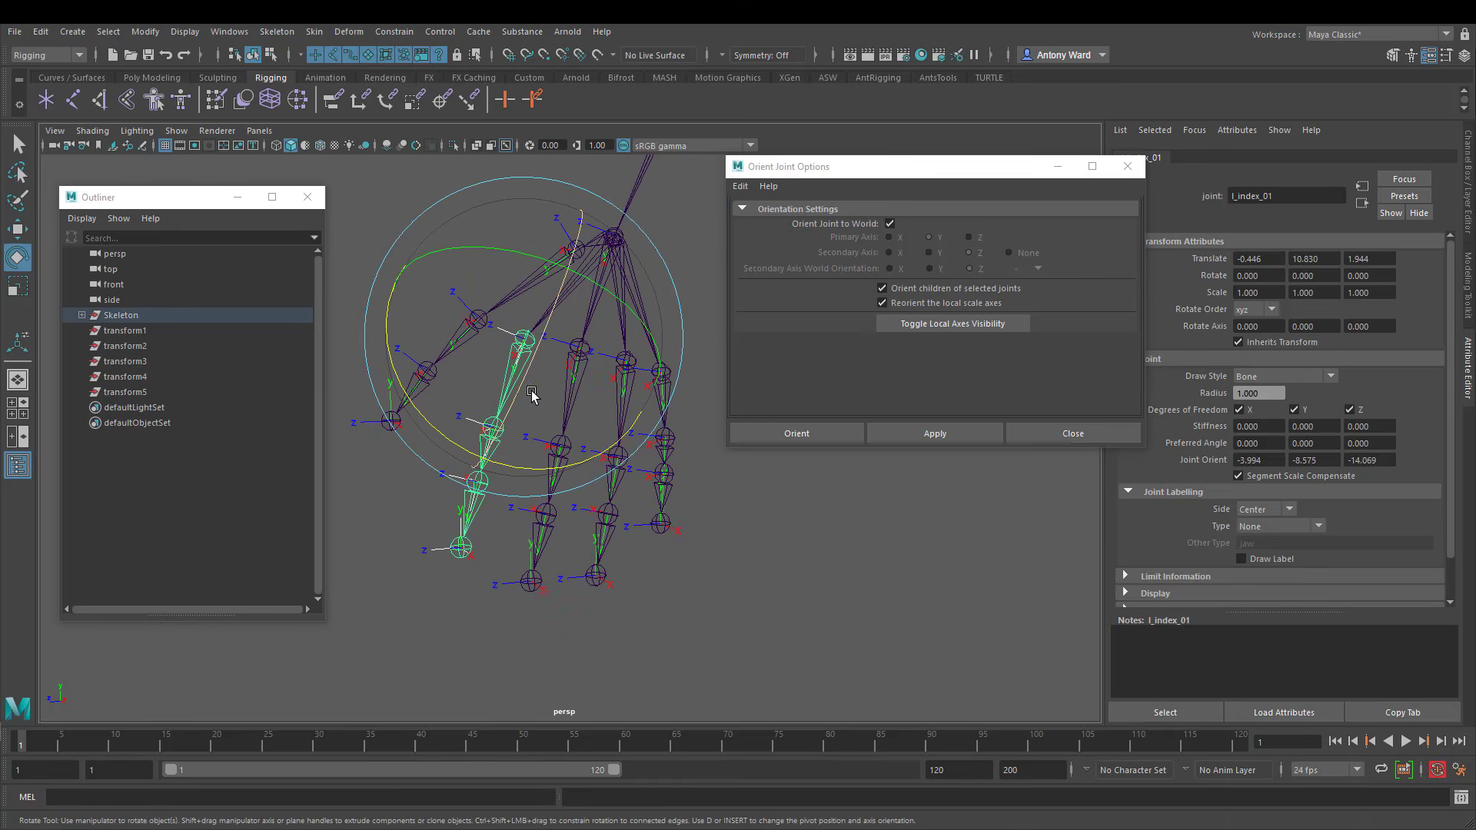
{"action": "left_click_drag", "start_coordinate": [535, 363], "coordinate": [539, 446], "text": "alt"}
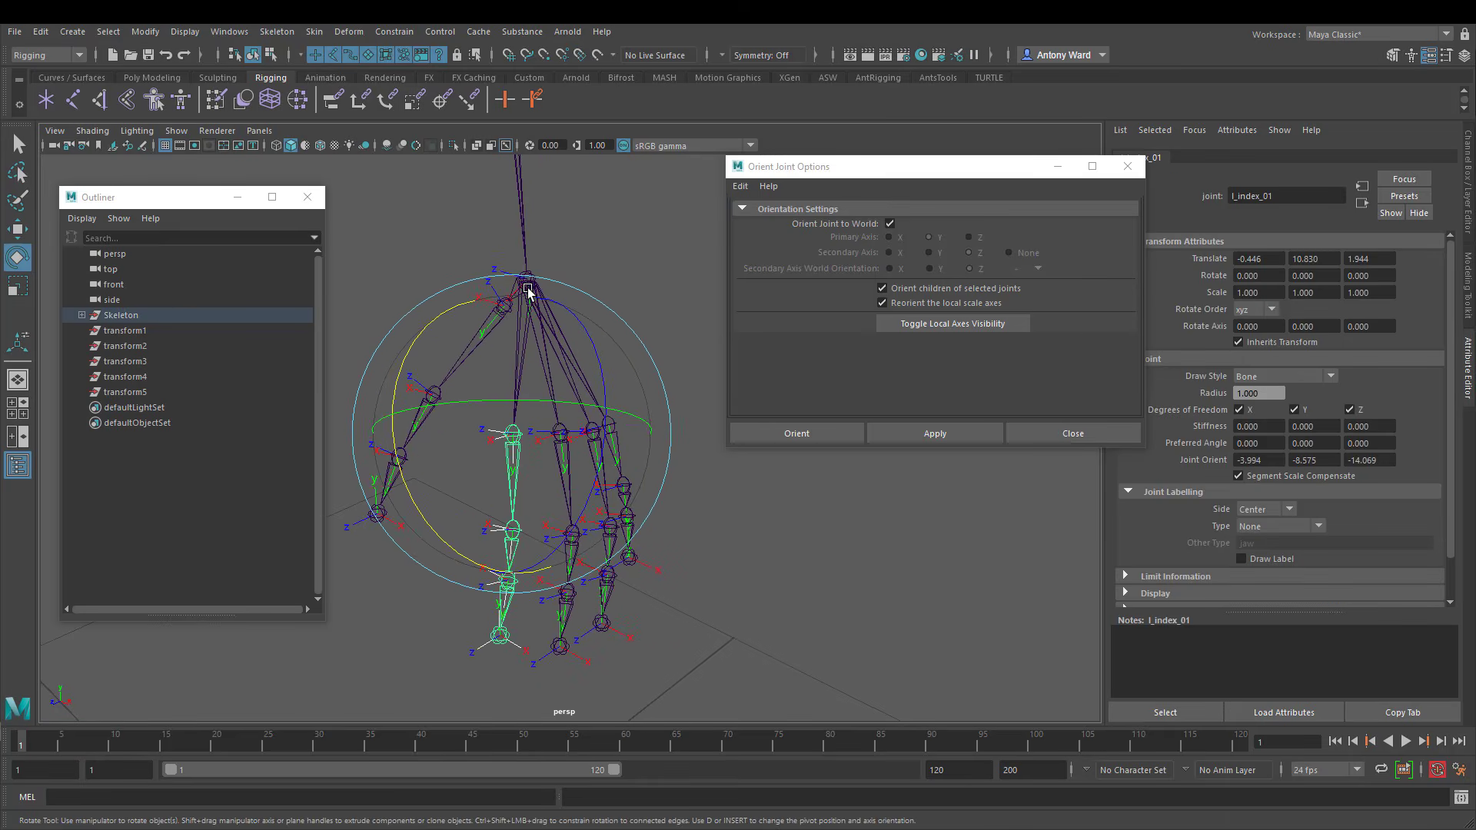
{"action": "left_click_drag", "start_coordinate": [819, 579], "coordinate": [842, 575], "text": "alt"}
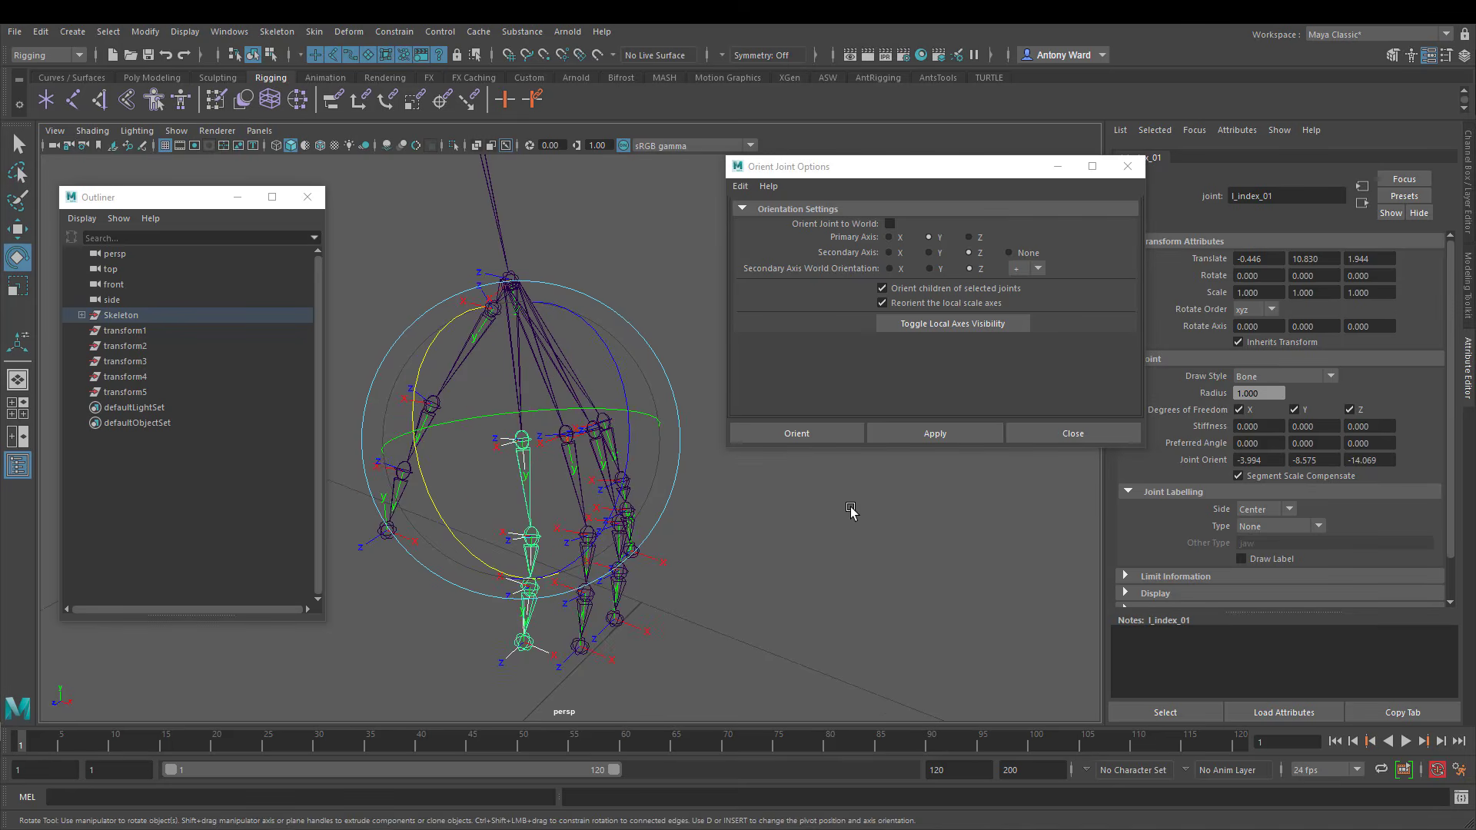
{"action": "left_click", "coordinate": [948, 432]}
{"action": "left_click_drag", "start_coordinate": [797, 570], "coordinate": [667, 503], "text": "alt"}
{"action": "left_click", "coordinate": [788, 529]}
Reorient the middle finger and ring finger joint chains with the same Orient Joint settings
{"action": "left_click", "coordinate": [561, 456]}
{"action": "left_click", "coordinate": [949, 434]}
{"action": "left_click", "coordinate": [662, 498]}
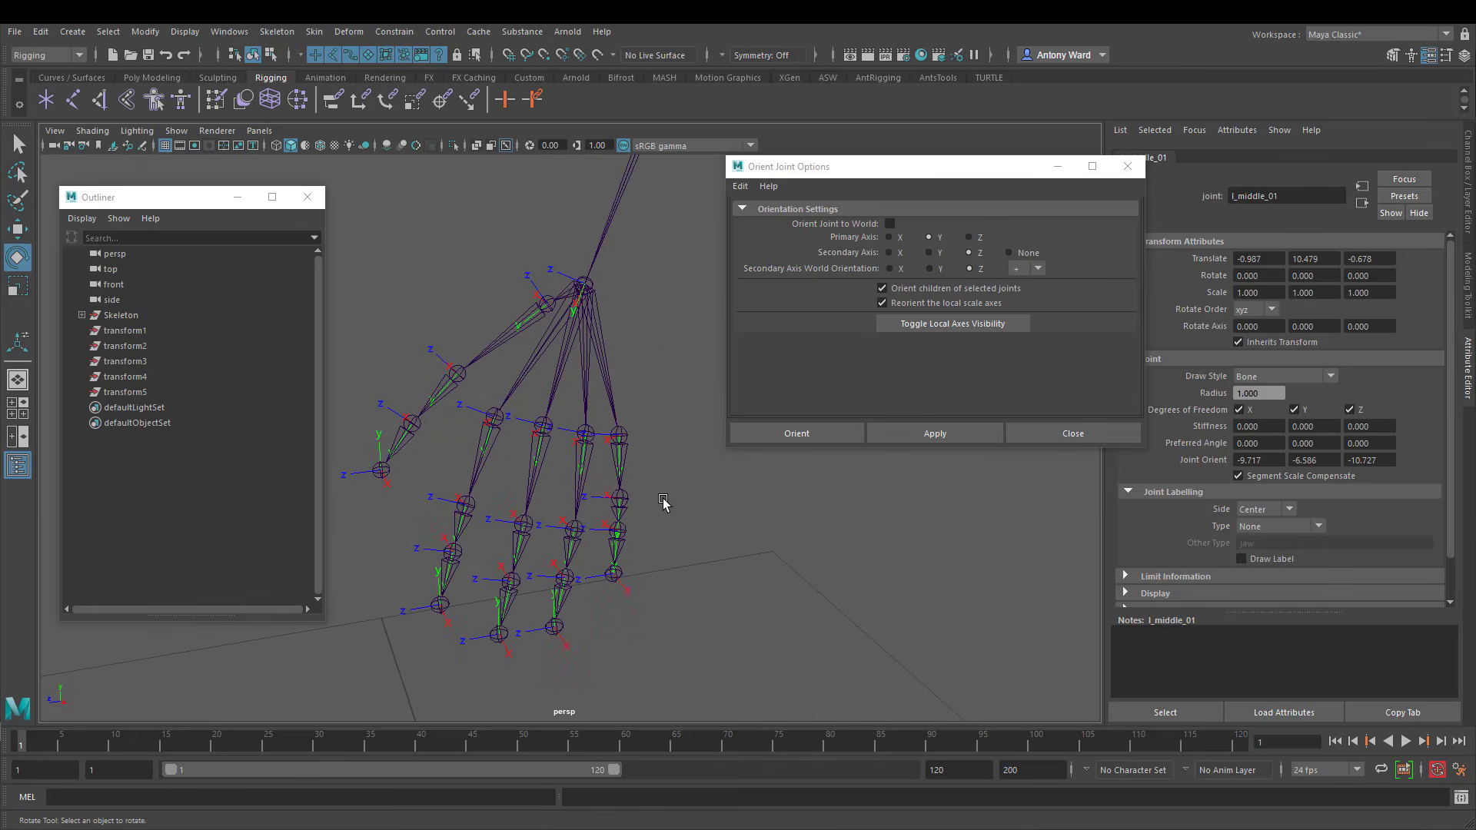
{"action": "left_click", "coordinate": [590, 462]}
{"action": "left_click", "coordinate": [960, 431]}
{"action": "left_click", "coordinate": [662, 475]}
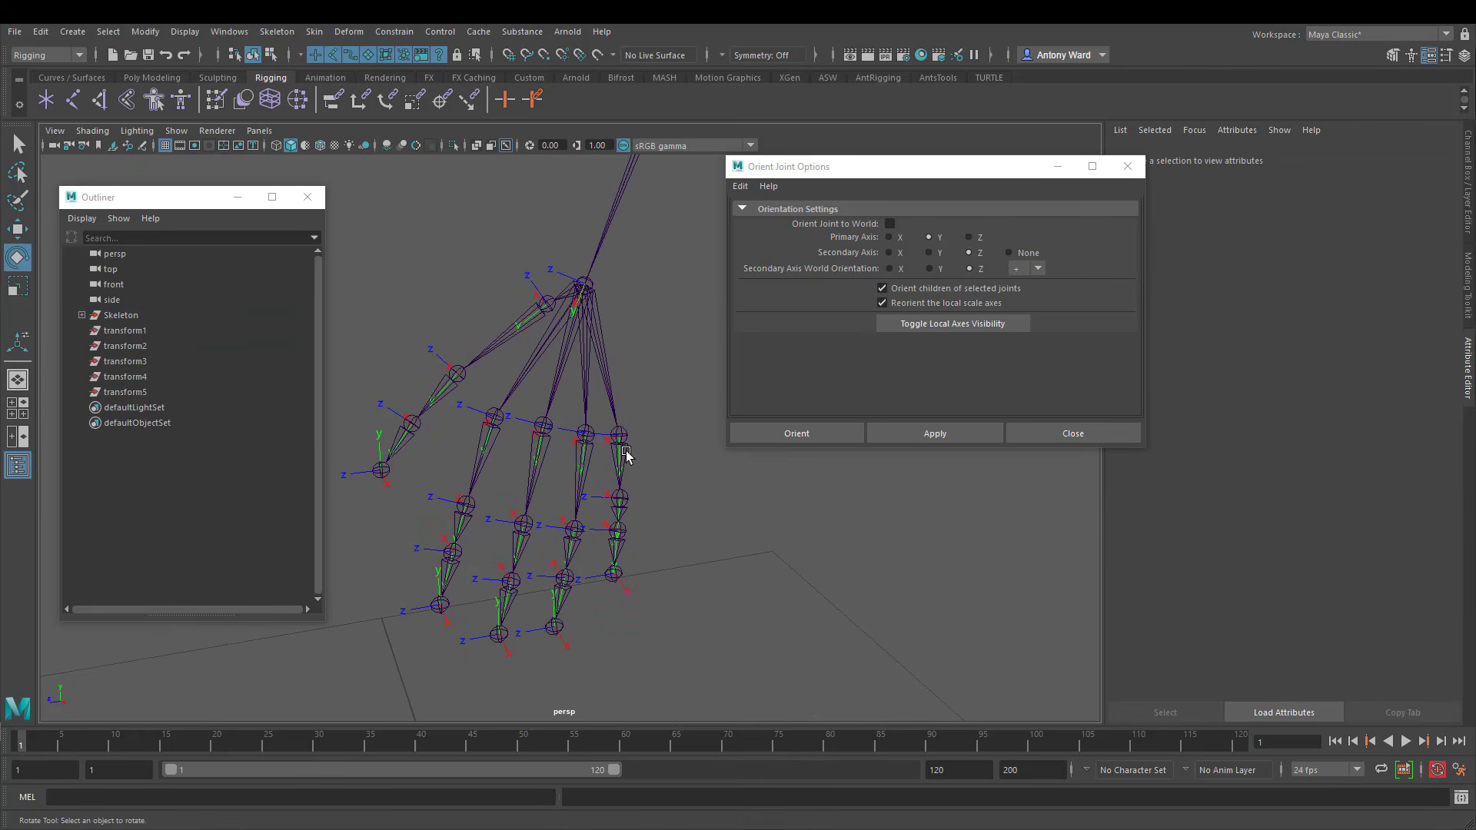
Reorient the pinkie and l_thumb_01 joint chains with primary axis Y and secondary axis Z
{"action": "left_click", "coordinate": [629, 454]}
{"action": "left_click", "coordinate": [939, 430]}
{"action": "left_click_drag", "start_coordinate": [775, 511], "coordinate": [895, 520], "text": "alt"}
{"action": "left_click", "coordinate": [895, 521]}
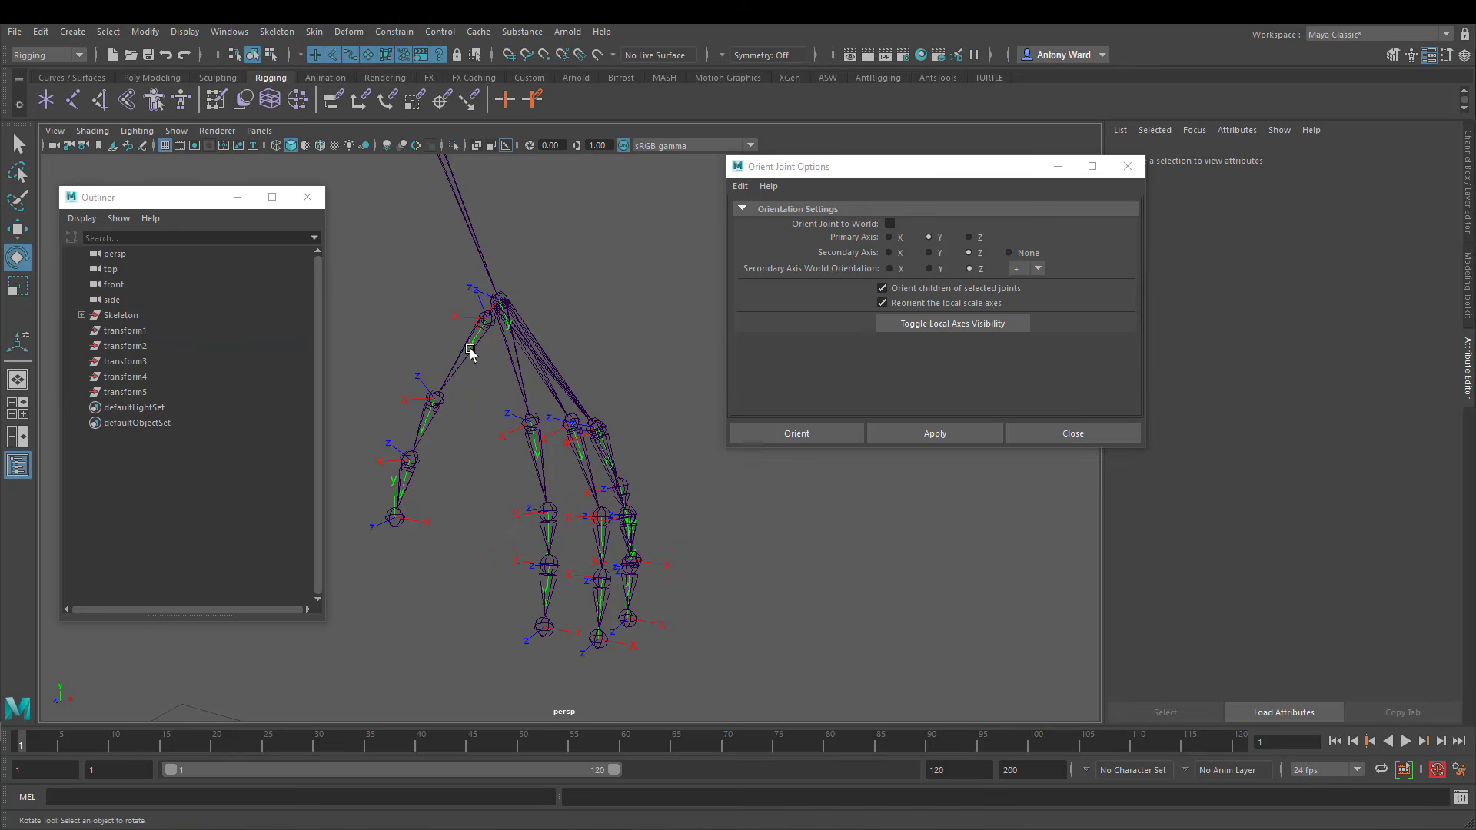
{"action": "left_click", "coordinate": [473, 355]}
{"action": "left_click", "coordinate": [964, 432]}
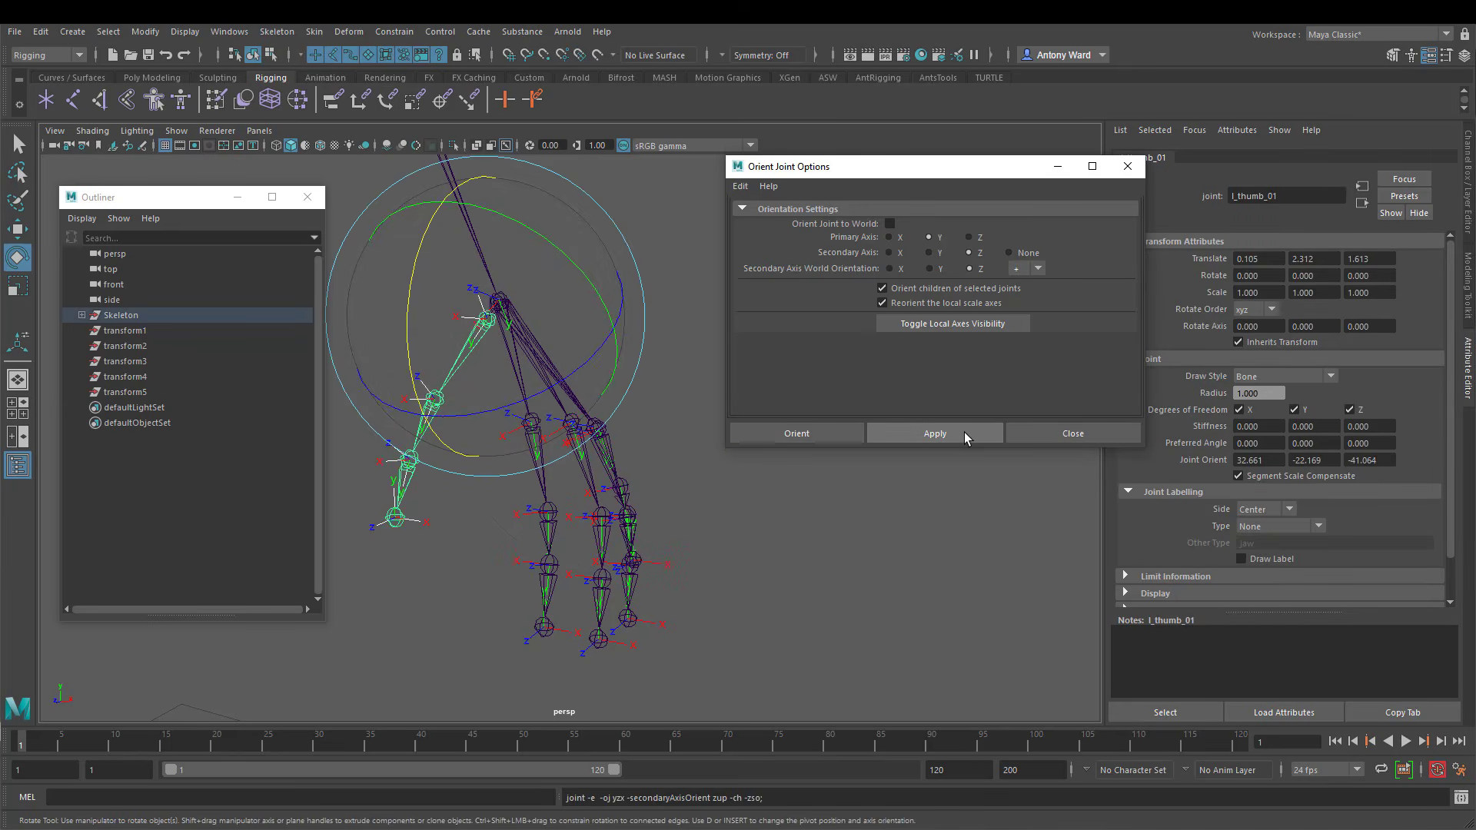
Orient the end joints of the pinkie, ring, middle and index fingers and the thumb to the world
{"action": "left_click_drag", "start_coordinate": [676, 477], "coordinate": [685, 543], "text": "alt"}
{"action": "left_click", "coordinate": [678, 526]}
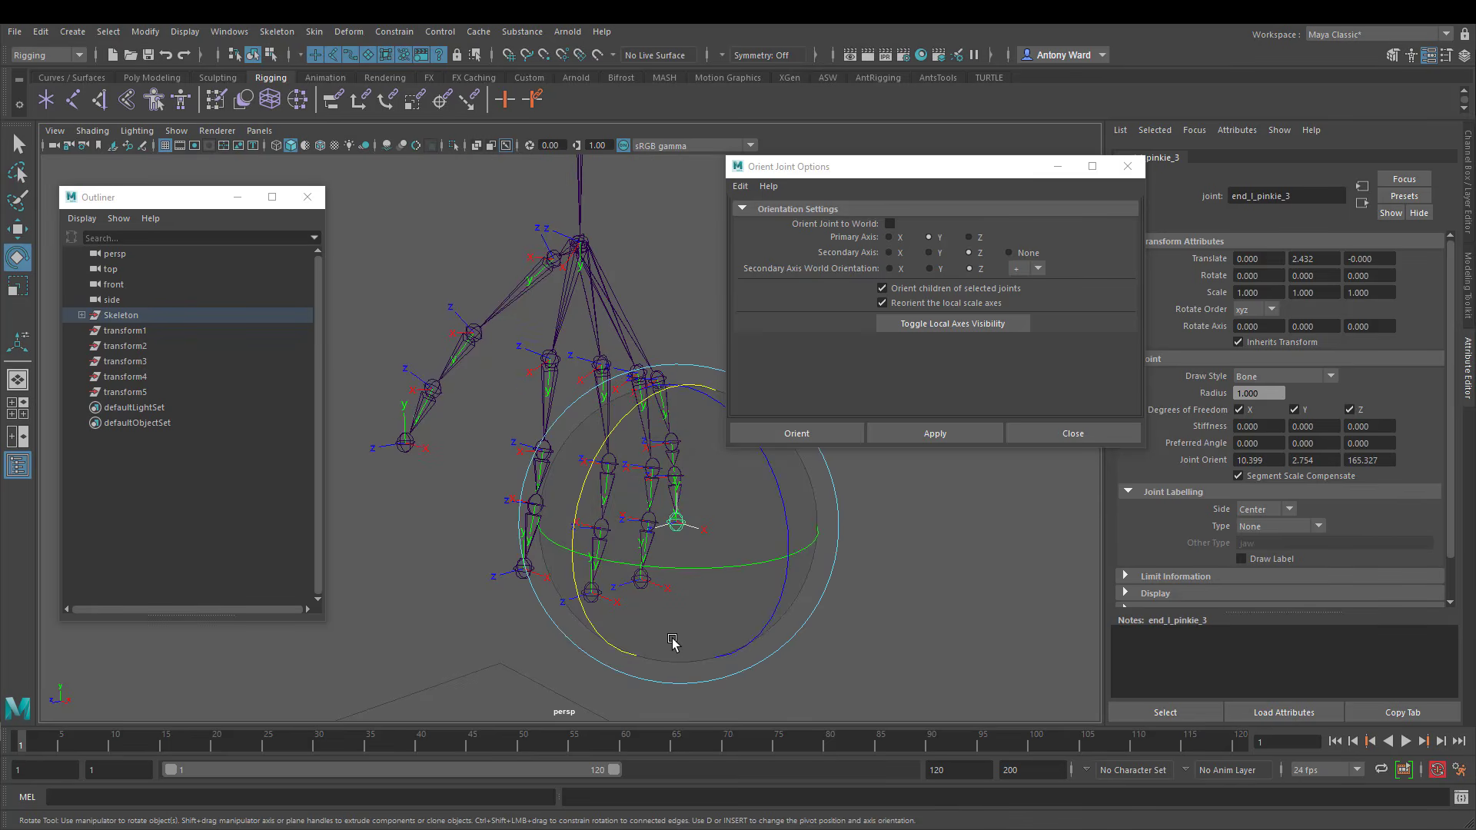
{"action": "key", "text": "t"}
{"action": "left_click", "coordinate": [640, 578], "text": "shift"}
{"action": "left_click", "coordinate": [590, 592], "text": "shift"}
{"action": "left_click", "coordinate": [523, 569], "text": "shift"}
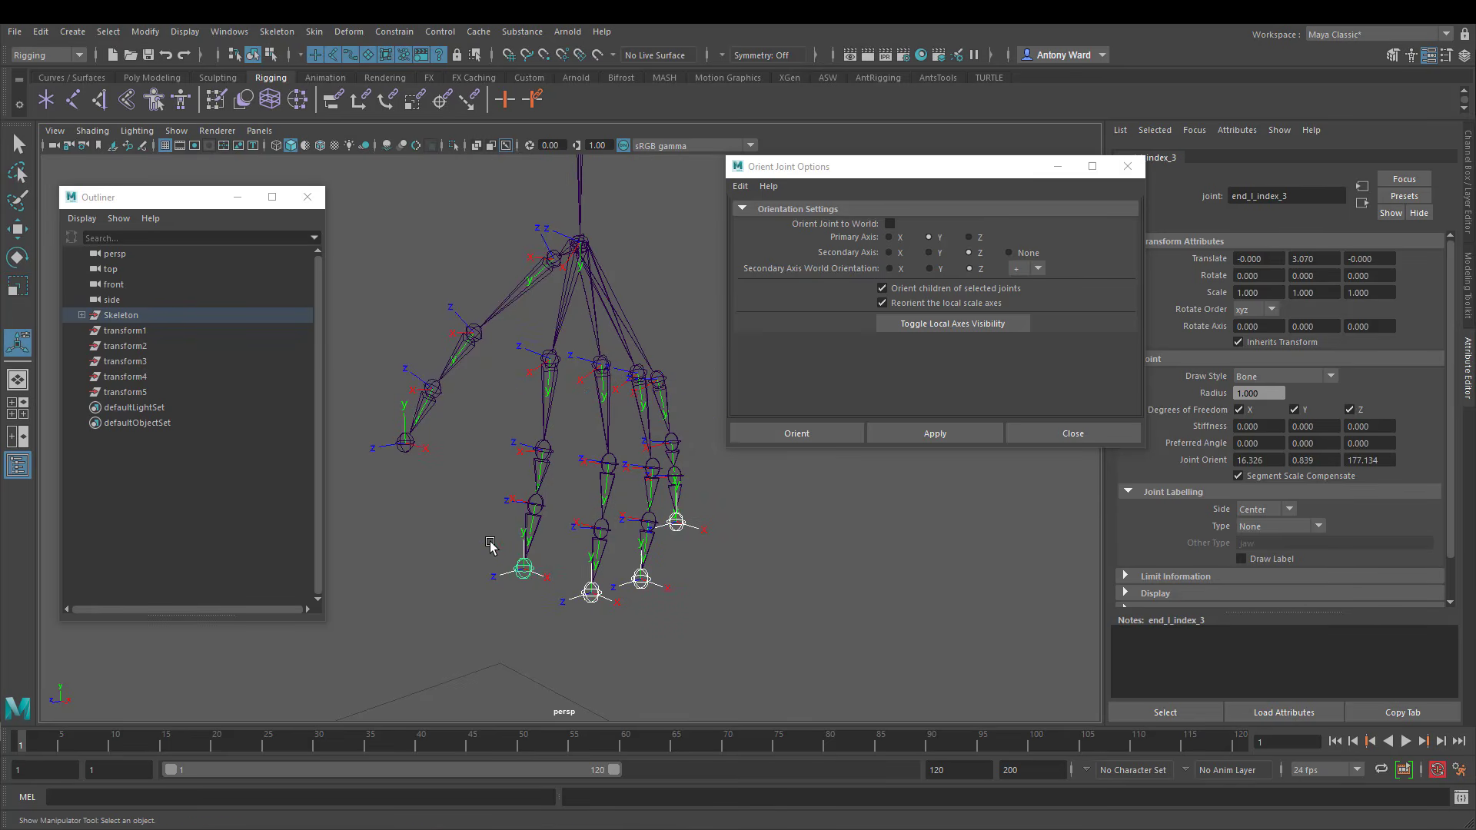
{"action": "left_click", "coordinate": [406, 446], "text": "shift"}
{"action": "left_click", "coordinate": [889, 223]}
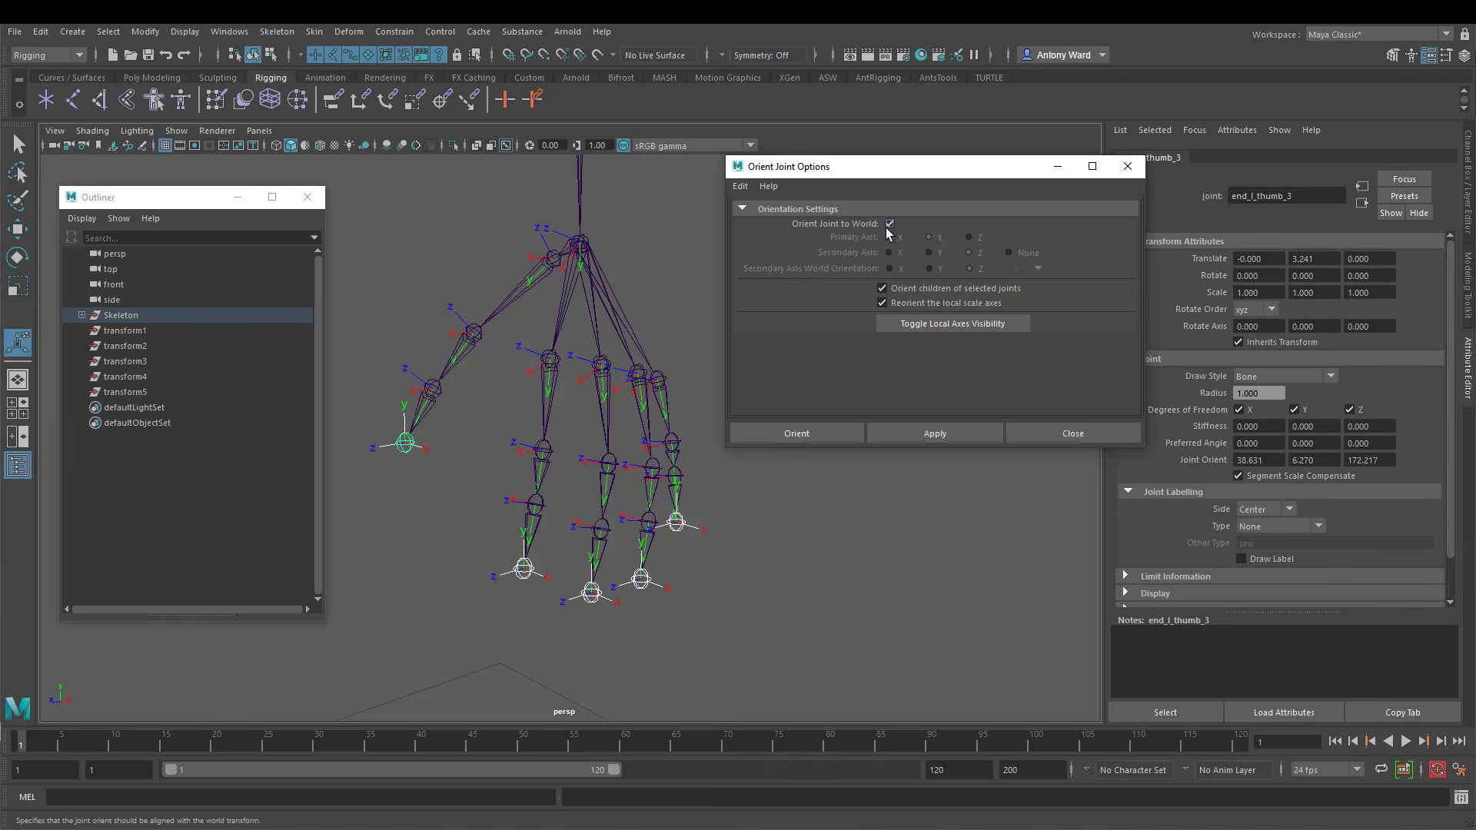
{"action": "left_click", "coordinate": [935, 433]}
{"action": "left_click_drag", "start_coordinate": [634, 569], "coordinate": [543, 577], "text": "alt"}
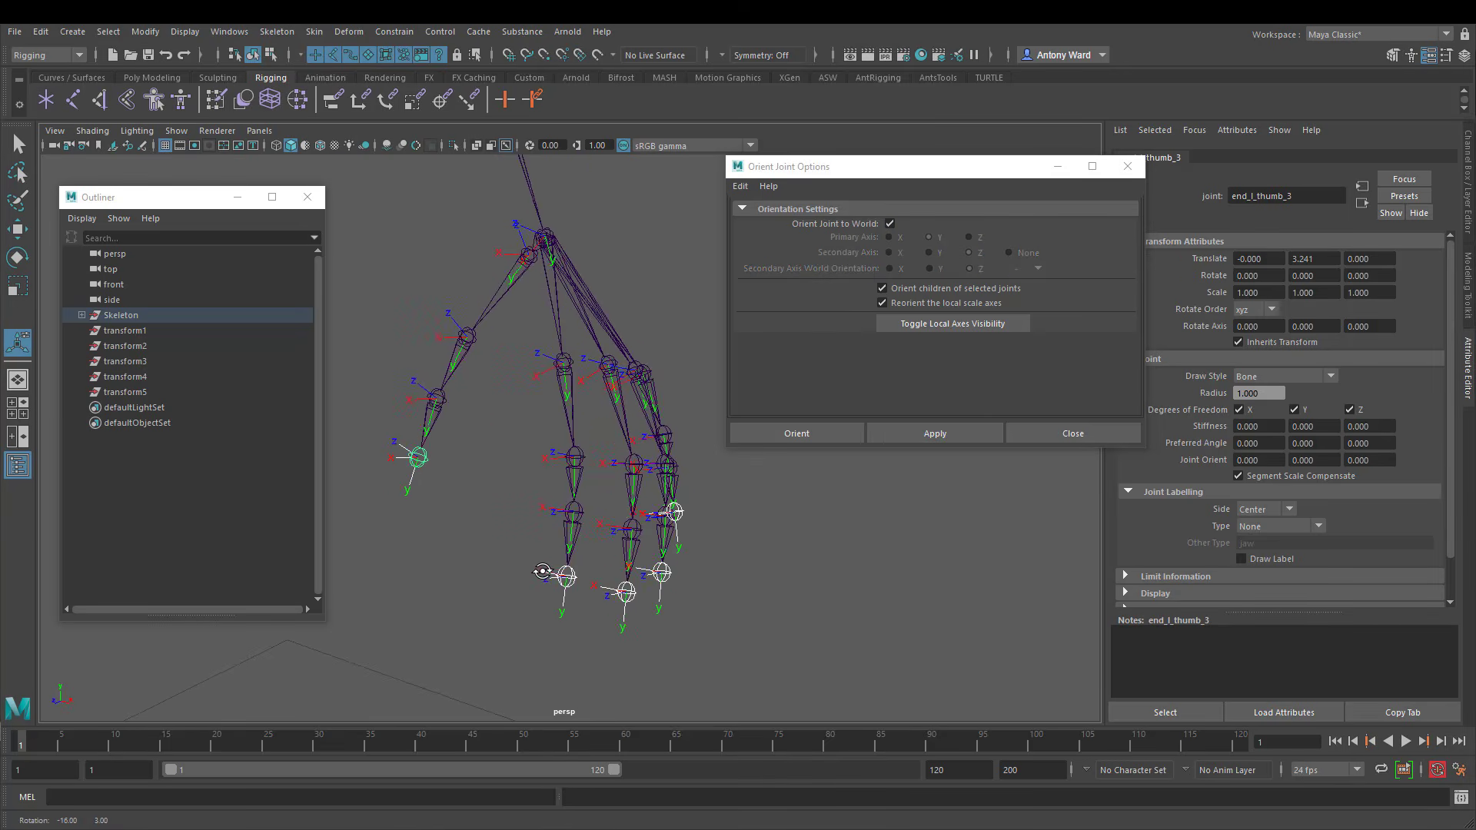
Test-rotate the l_index_01 joint about its Z axis and undo the rotation
{"action": "right_click_drag", "start_coordinate": [544, 577], "coordinate": [589, 538], "text": "alt"}
{"action": "left_click", "coordinate": [581, 398]}
{"action": "key", "text": "e"}
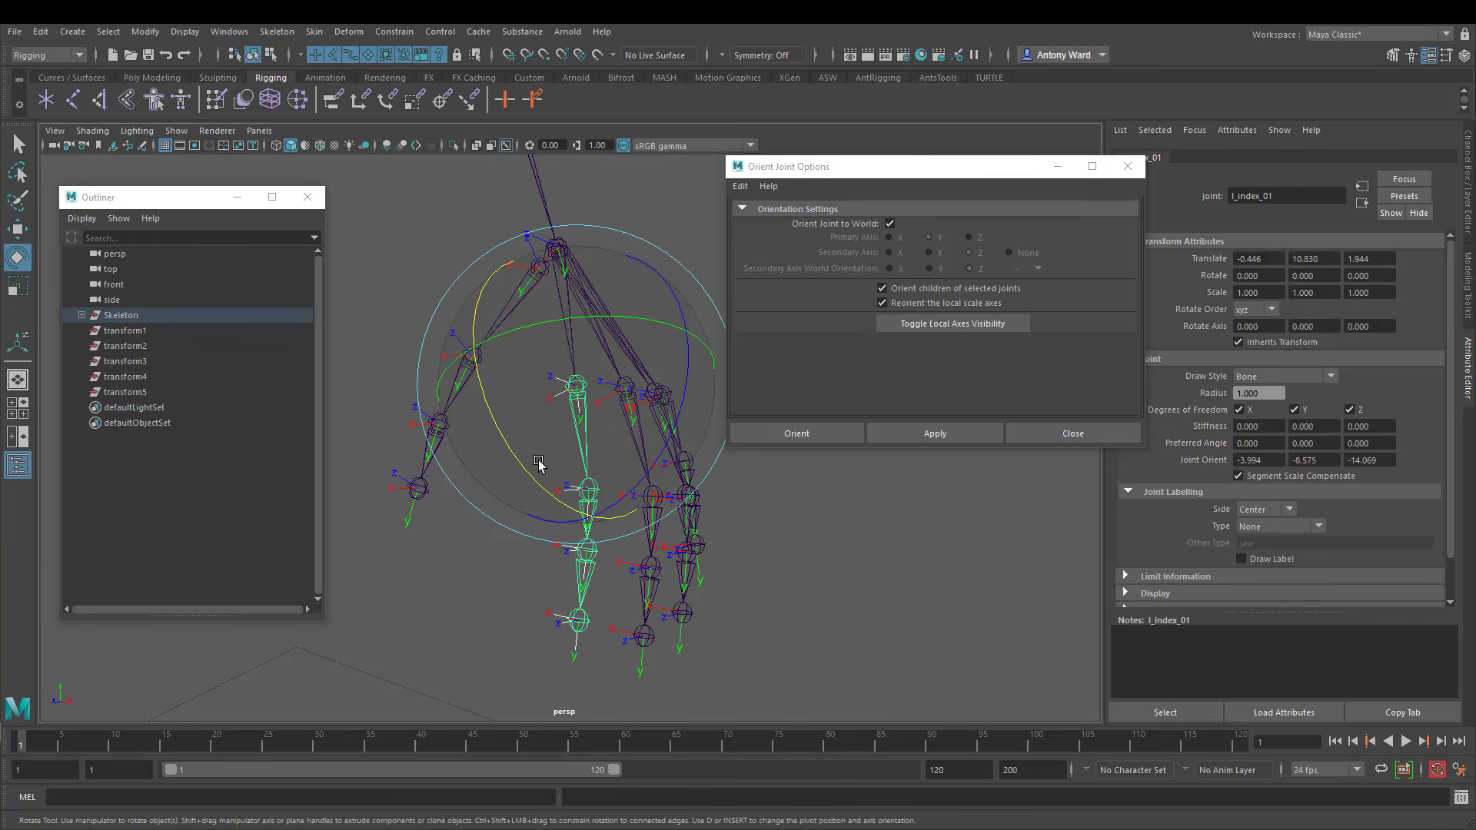
{"action": "left_click_drag", "start_coordinate": [541, 464], "coordinate": [579, 470], "text": "alt"}
{"action": "middle_click_drag", "start_coordinate": [579, 470], "coordinate": [530, 491], "text": "alt"}
{"action": "right_click_drag", "start_coordinate": [529, 491], "coordinate": [542, 483], "text": "alt"}
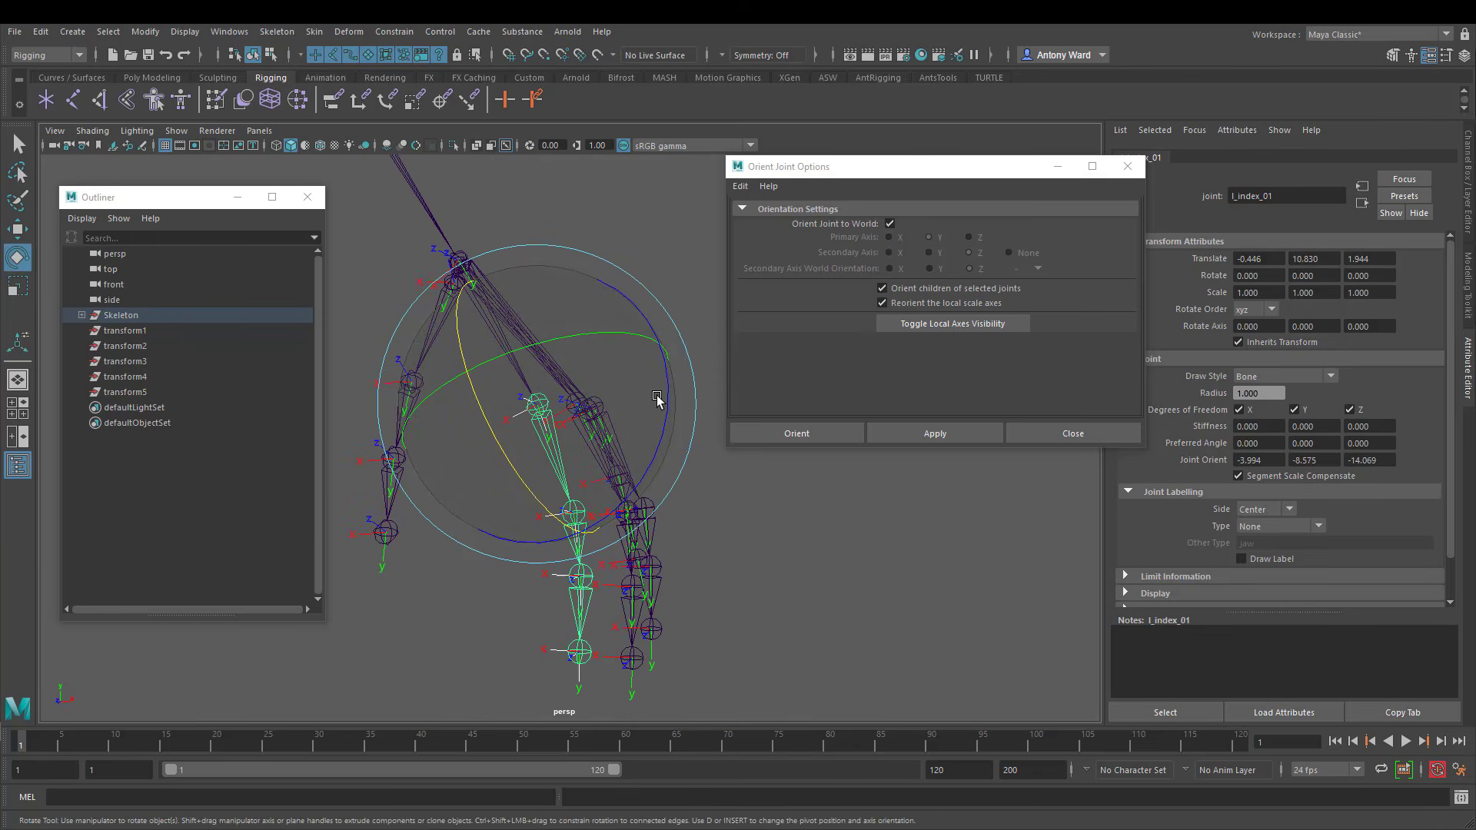
{"action": "left_click_drag", "start_coordinate": [671, 392], "coordinate": [655, 453]}
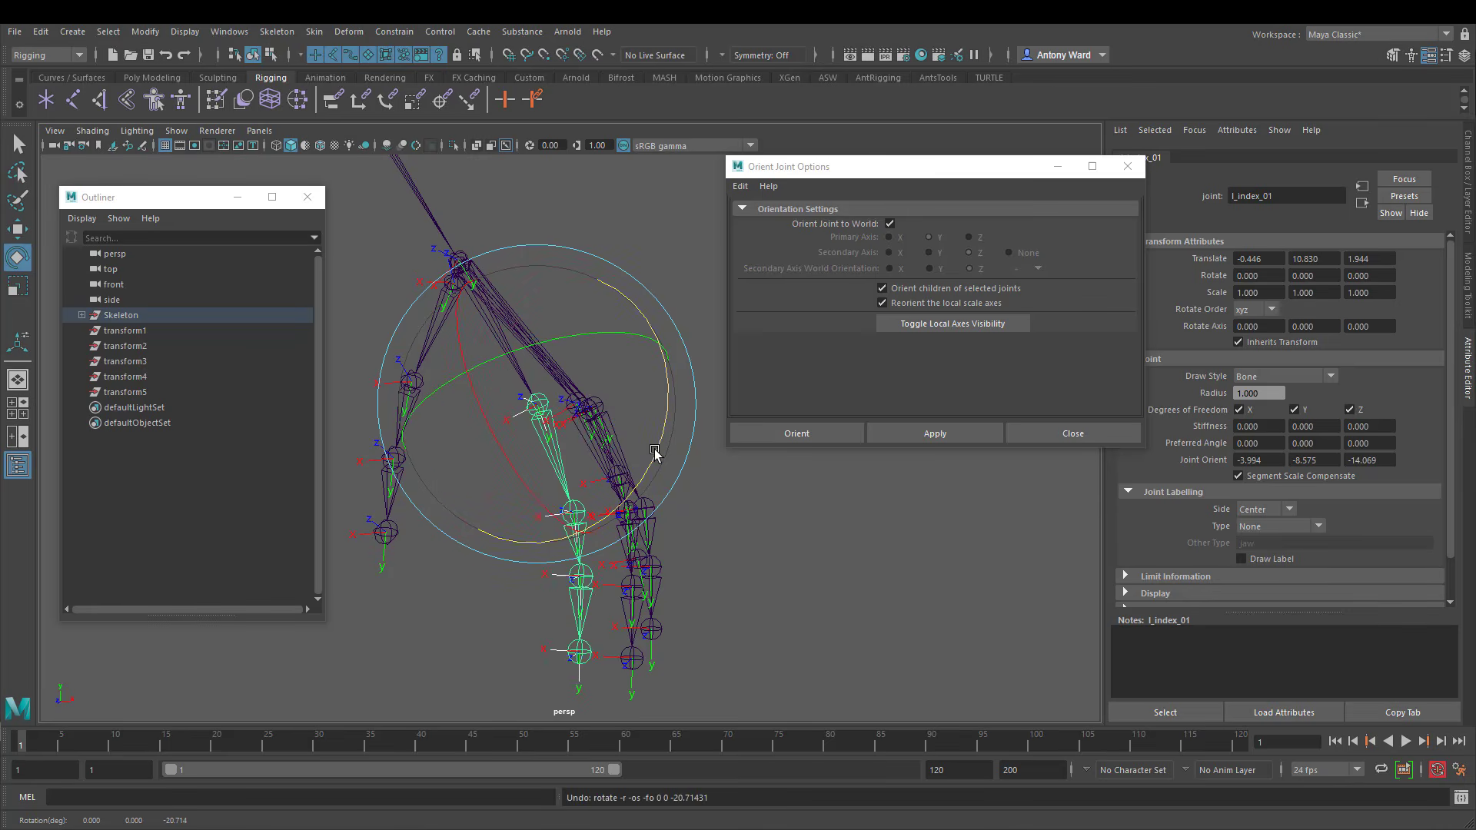
Add l_index_02 and l_index_03 to the selection, test-rotate the three index joints together about Z and undo it
{"action": "key", "text": "t"}
{"action": "left_click", "coordinate": [582, 531], "text": "shift"}
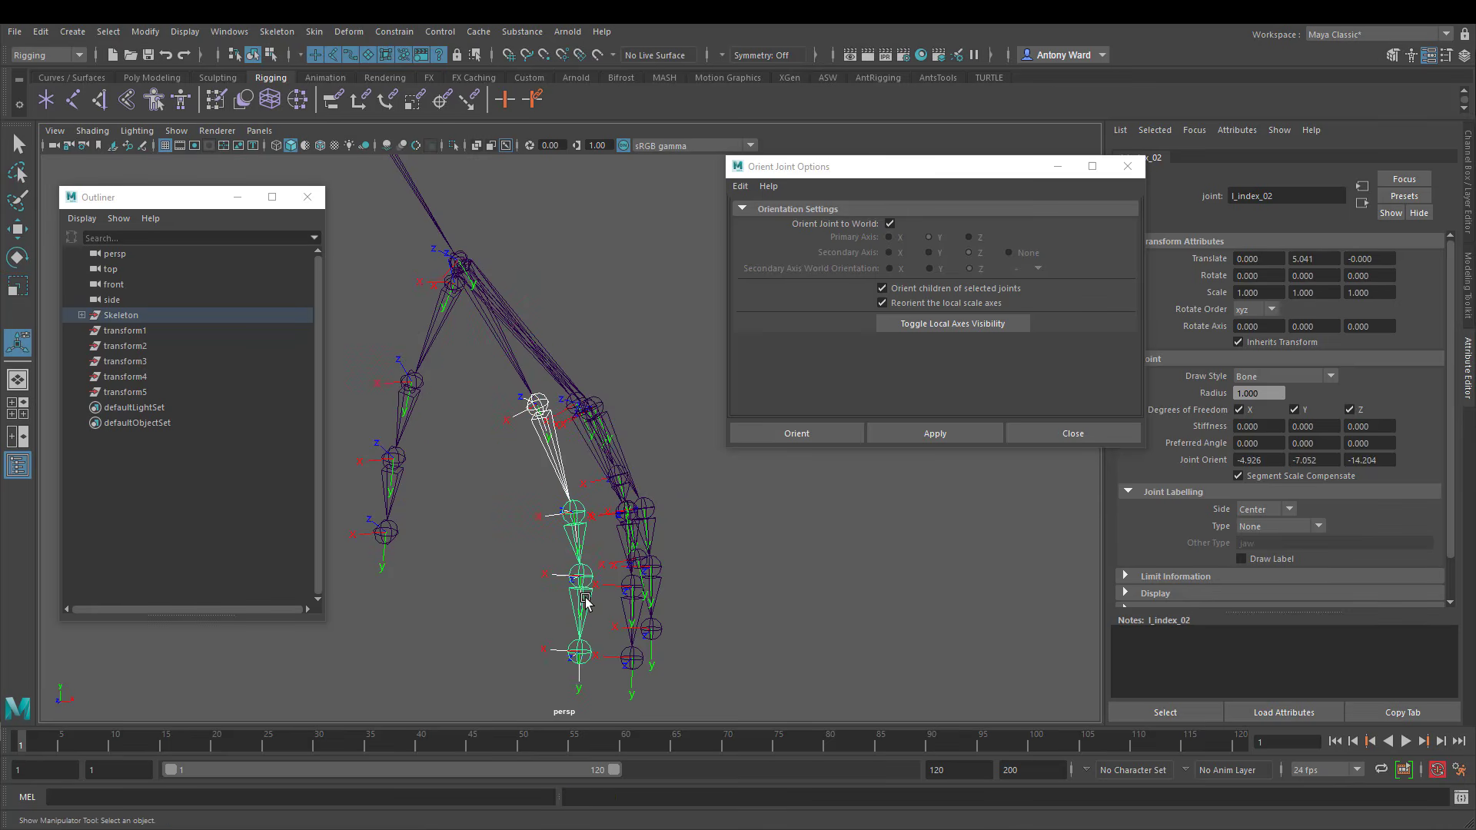
{"action": "left_click", "coordinate": [586, 599], "text": "shift"}
{"action": "key", "text": "e"}
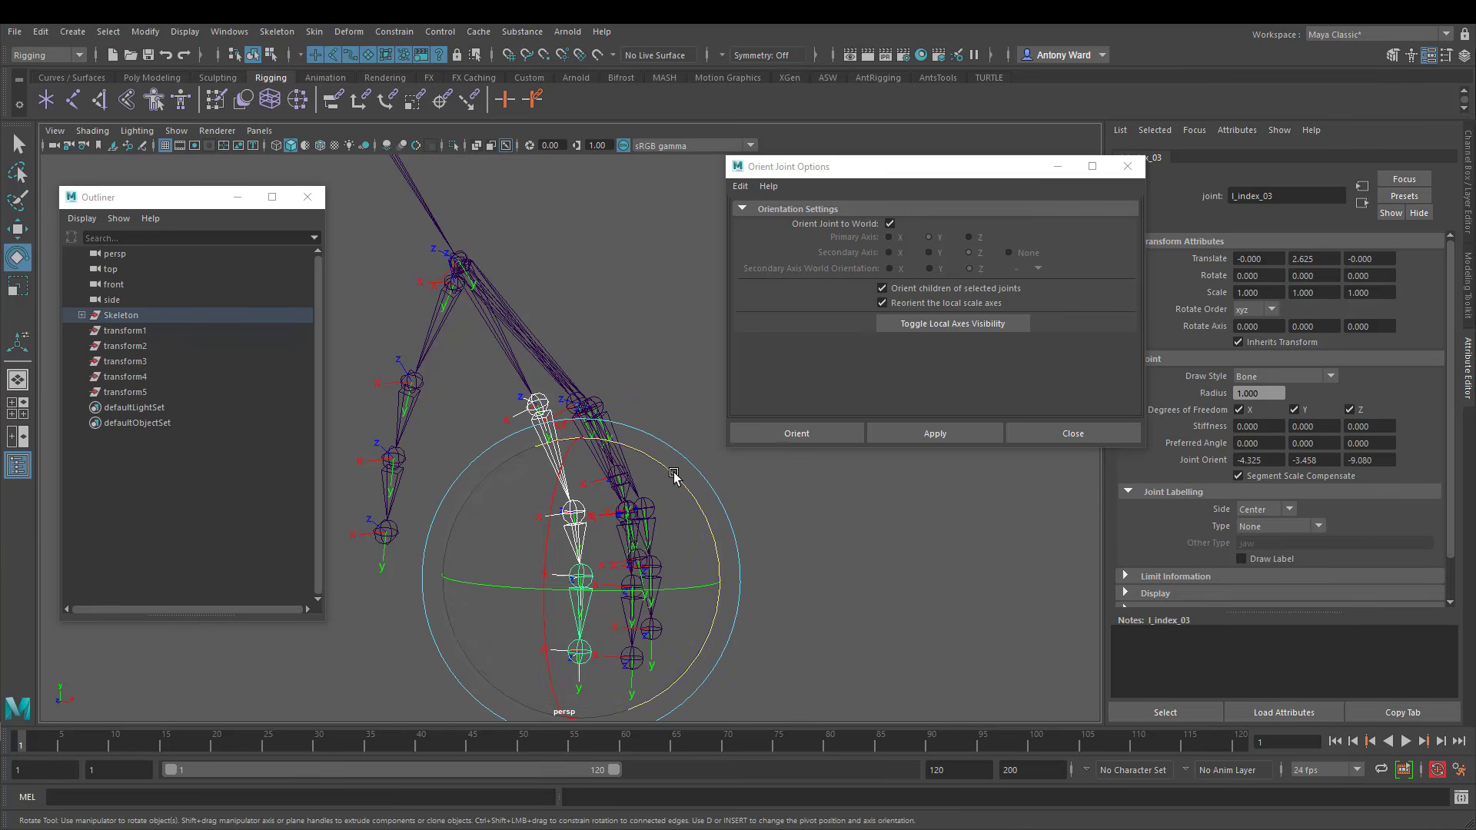
{"action": "left_click_drag", "start_coordinate": [672, 473], "coordinate": [545, 498]}
{"action": "key", "text": "ctrl+z"}
Select the three thumb joints, test-rotate them together about their Z and X axes and undo each rotation
{"action": "left_click", "coordinate": [474, 322]}
{"action": "mouse_move", "coordinate": [486, 454]}
{"action": "left_mouse_down", "text": "alt"}
{"action": "mouse_move", "coordinate": [495, 472]}
{"action": "mouse_move", "coordinate": [497, 455]}
{"action": "left_mouse_up", "text": "alt"}
{"action": "left_click_drag", "start_coordinate": [388, 408], "coordinate": [500, 419], "text": "shift"}
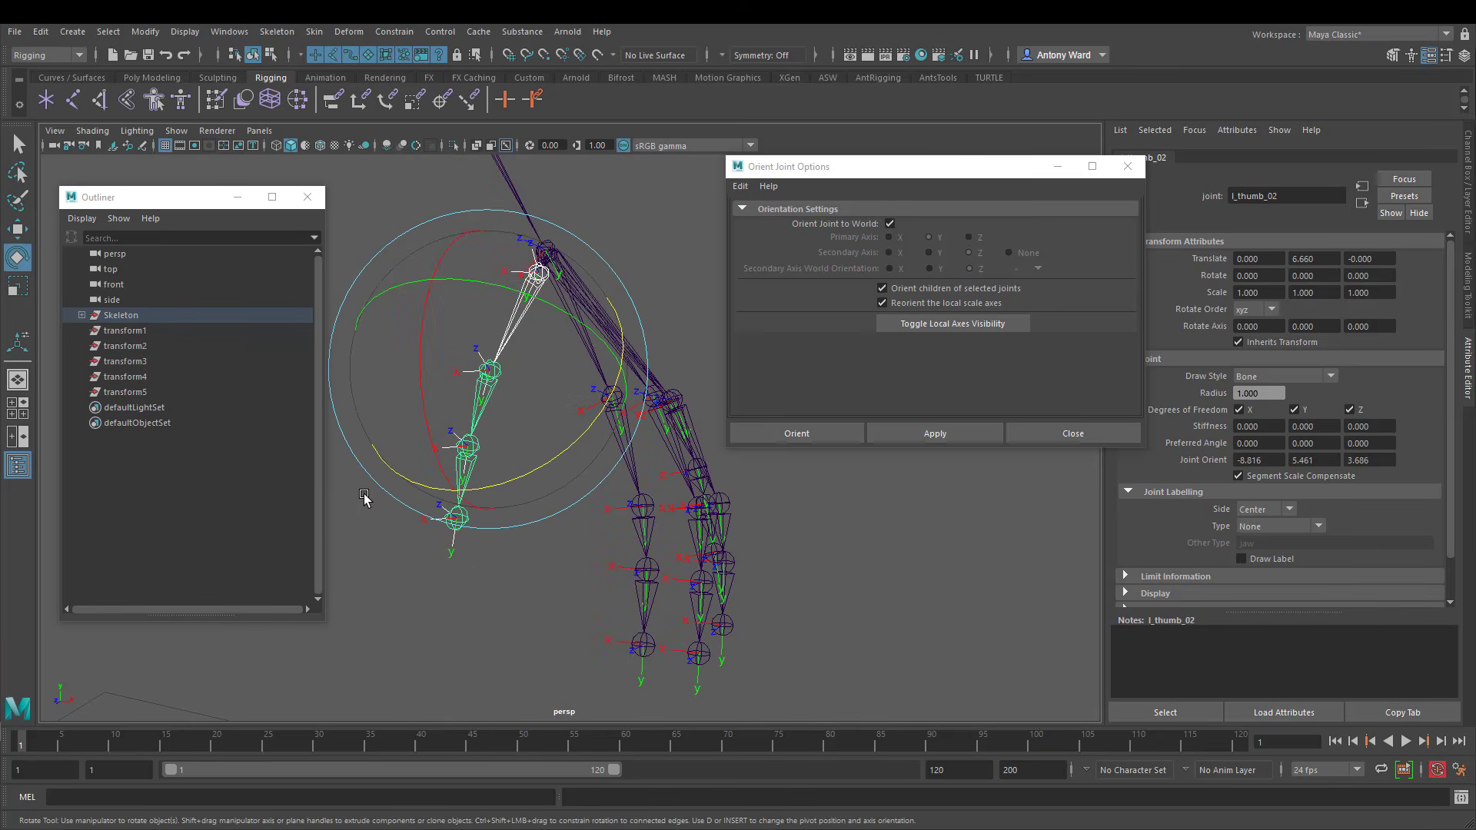
{"action": "key", "text": "t"}
{"action": "key", "text": "Down"}
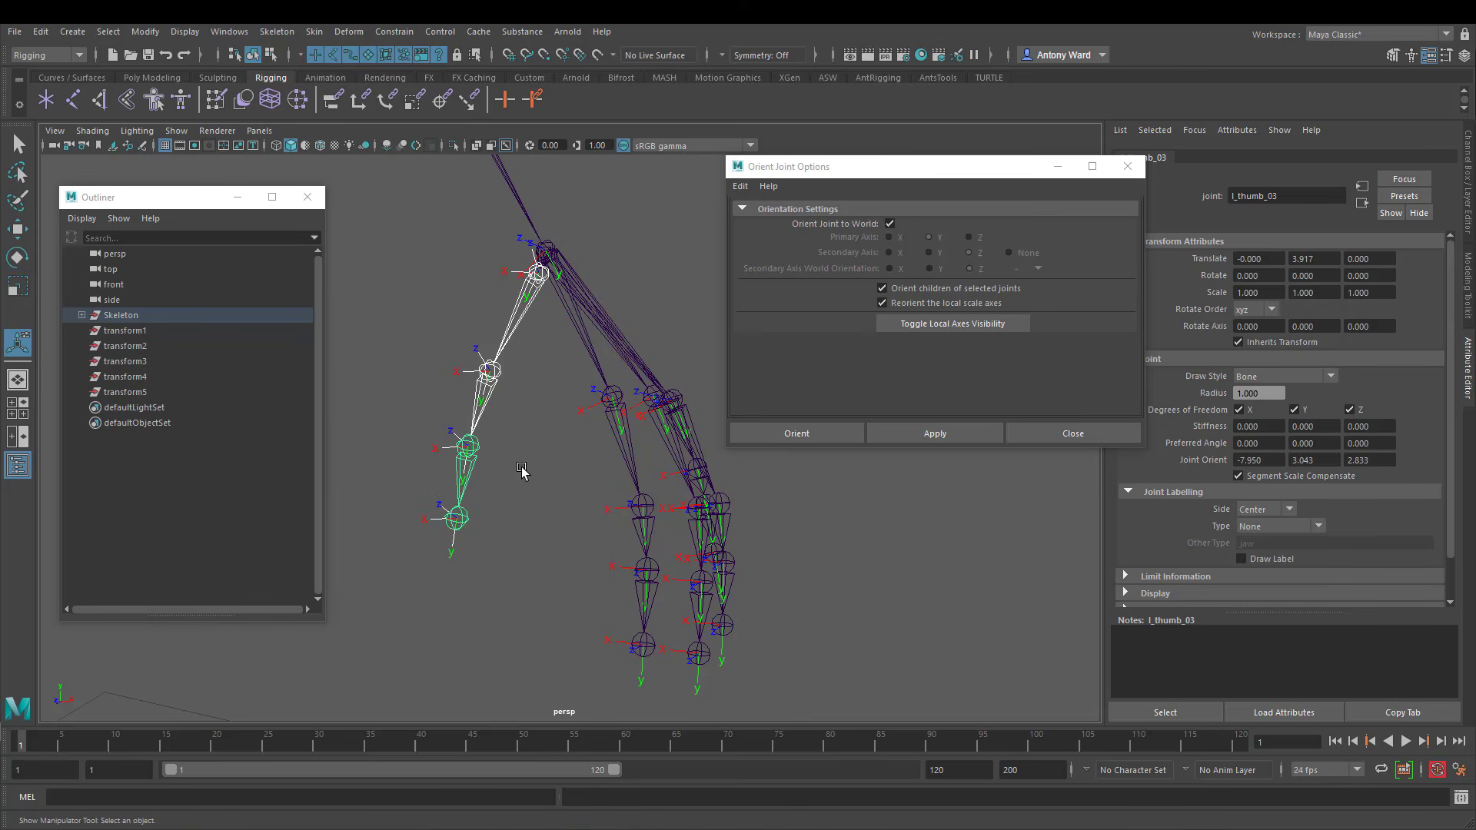
{"action": "key", "text": "e"}
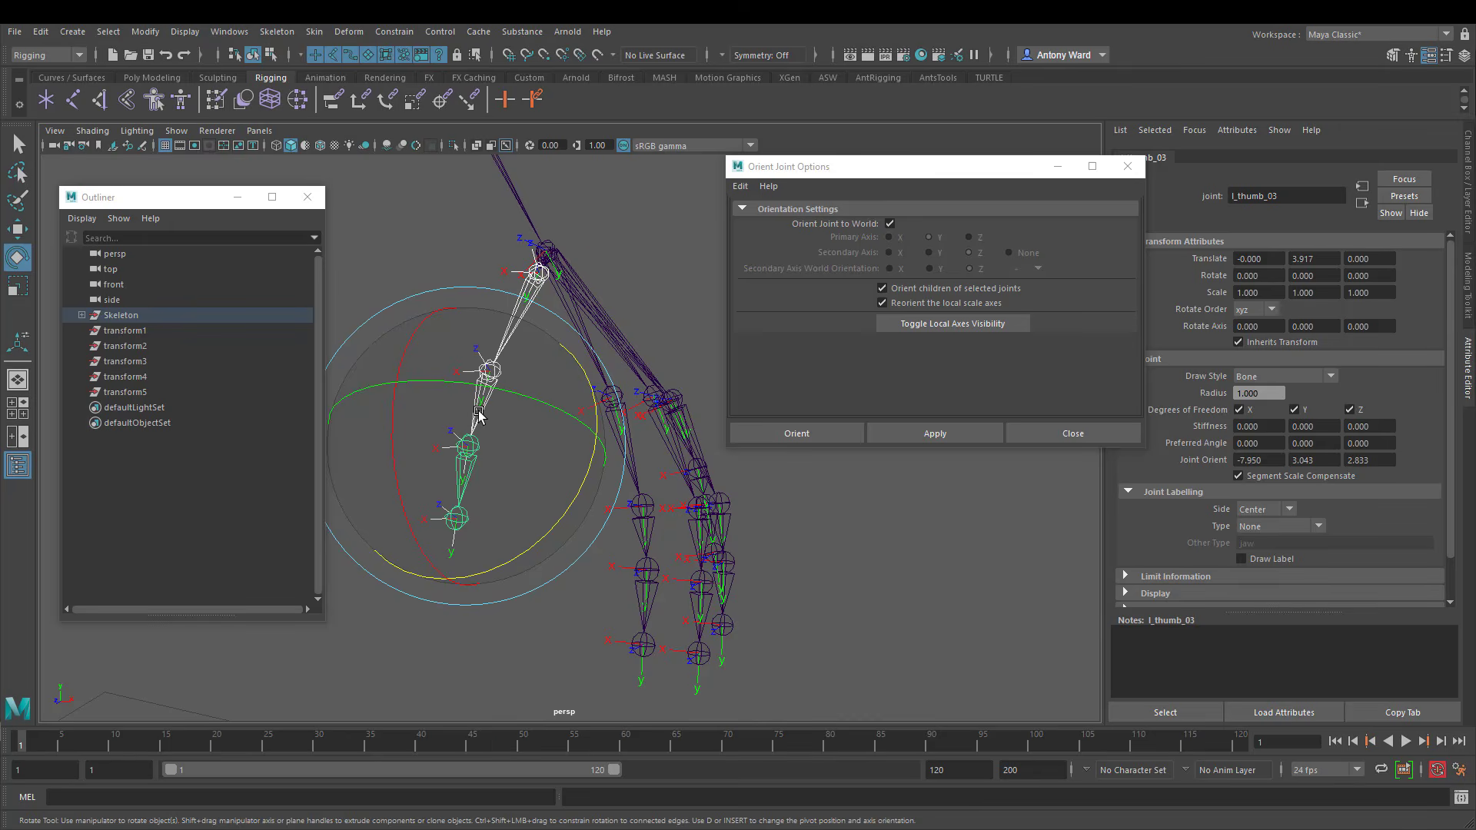
{"action": "left_click_drag", "start_coordinate": [469, 500], "coordinate": [474, 489], "text": "alt"}
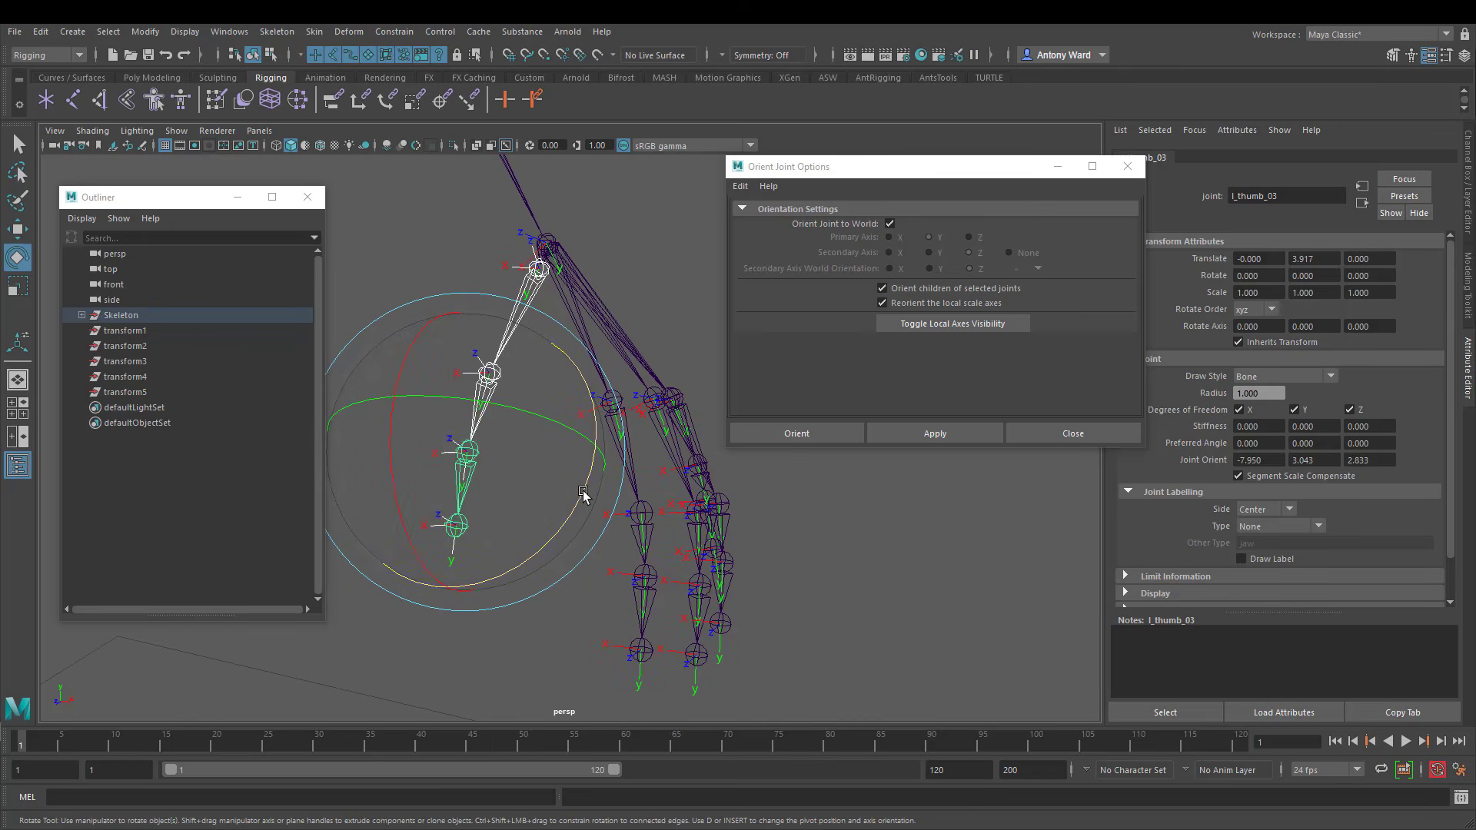
{"action": "left_click_drag", "start_coordinate": [583, 494], "coordinate": [488, 536]}
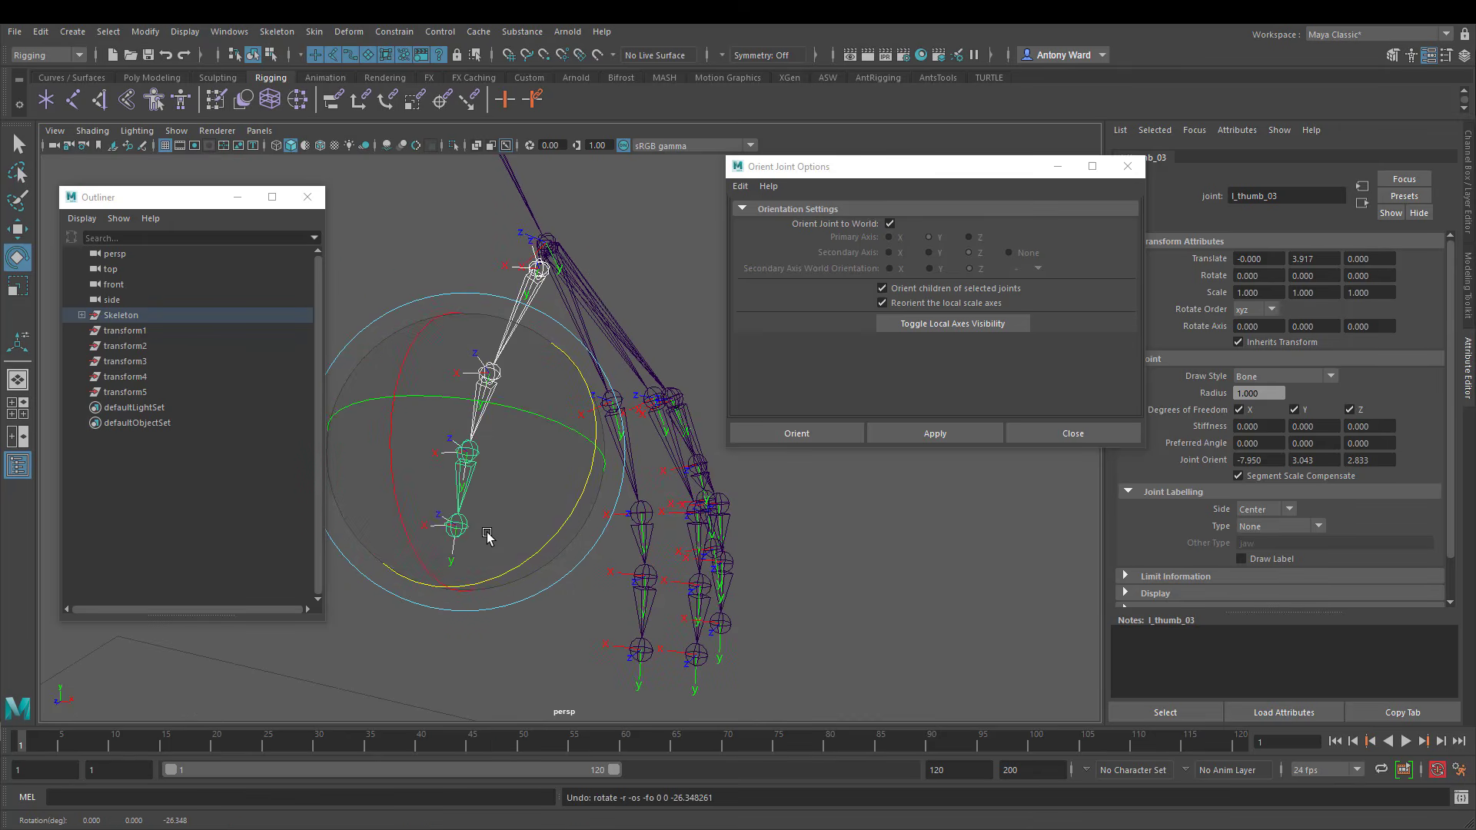
{"action": "left_click_drag", "start_coordinate": [392, 420], "coordinate": [430, 513]}
{"action": "key", "text": "ctrl+z"}
Return to selecting only l_thumb_01 and reorient its chain with Orient Joint to World off, primary axis Y and secondary axis X
{"action": "middle_click_drag", "start_coordinate": [732, 569], "coordinate": [726, 603], "text": "alt"}
{"action": "right_click_drag", "start_coordinate": [726, 603], "coordinate": [619, 580], "text": "alt"}
{"action": "left_click_drag", "start_coordinate": [619, 580], "coordinate": [692, 547], "text": "alt"}
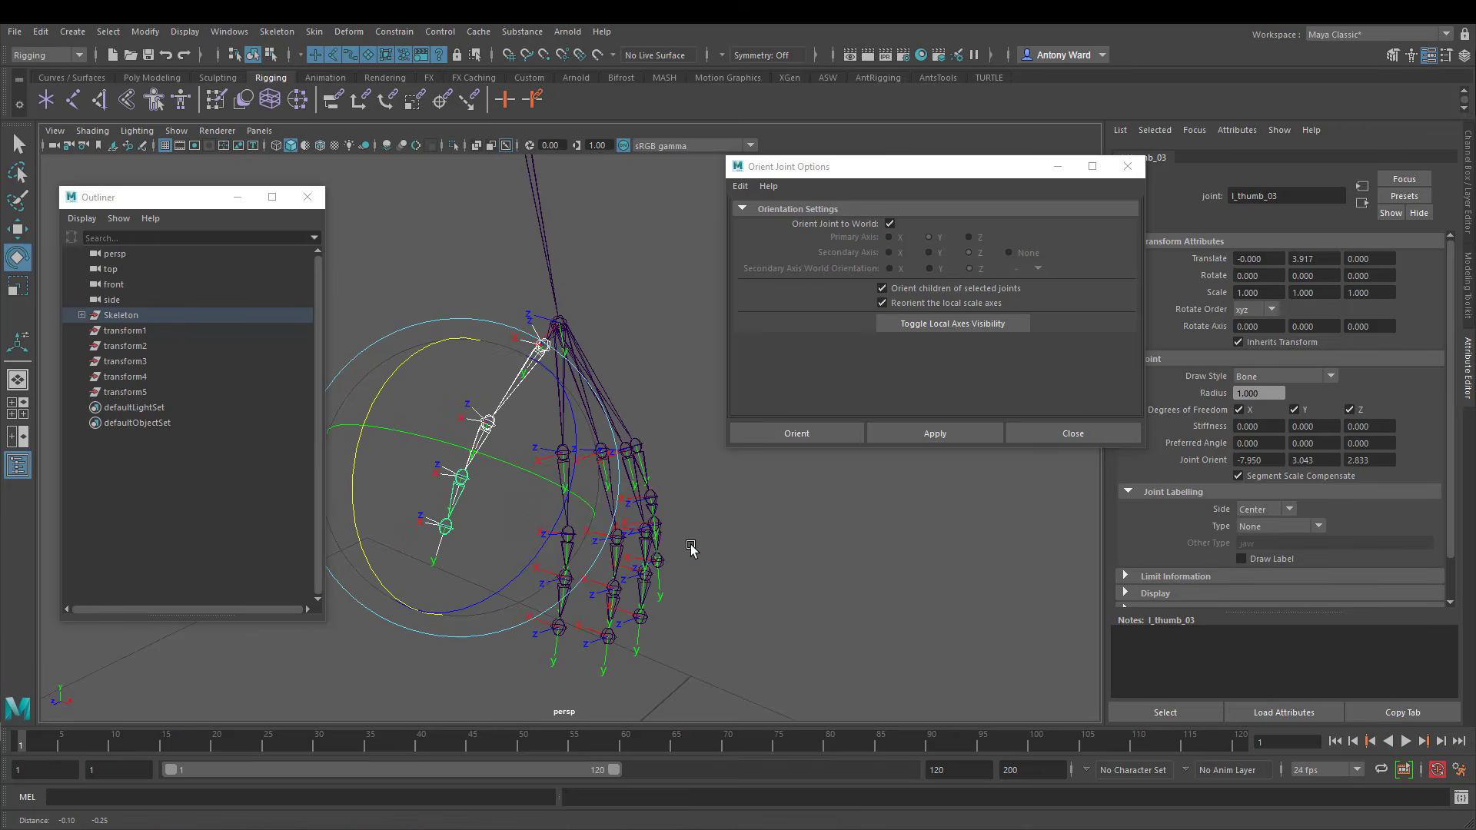
{"action": "right_click_drag", "start_coordinate": [692, 548], "coordinate": [807, 531], "text": "alt"}
{"action": "mouse_move", "coordinate": [807, 530]}
{"action": "left_mouse_down", "text": "alt"}
{"action": "mouse_move", "coordinate": [821, 537]}
{"action": "mouse_move", "coordinate": [808, 547]}
{"action": "left_mouse_up", "text": "alt"}
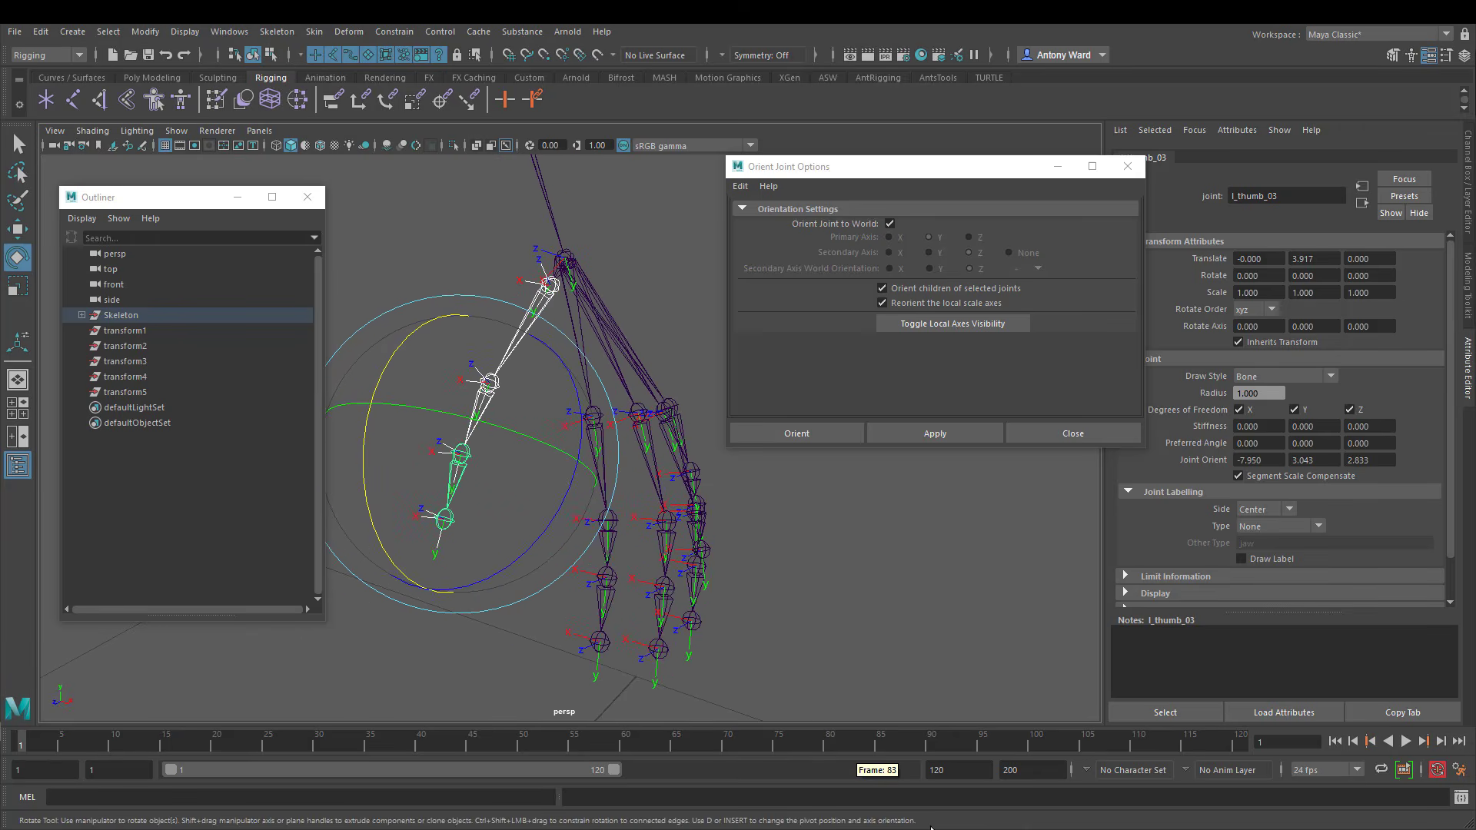
{"action": "key", "text": "ctrl+z"}
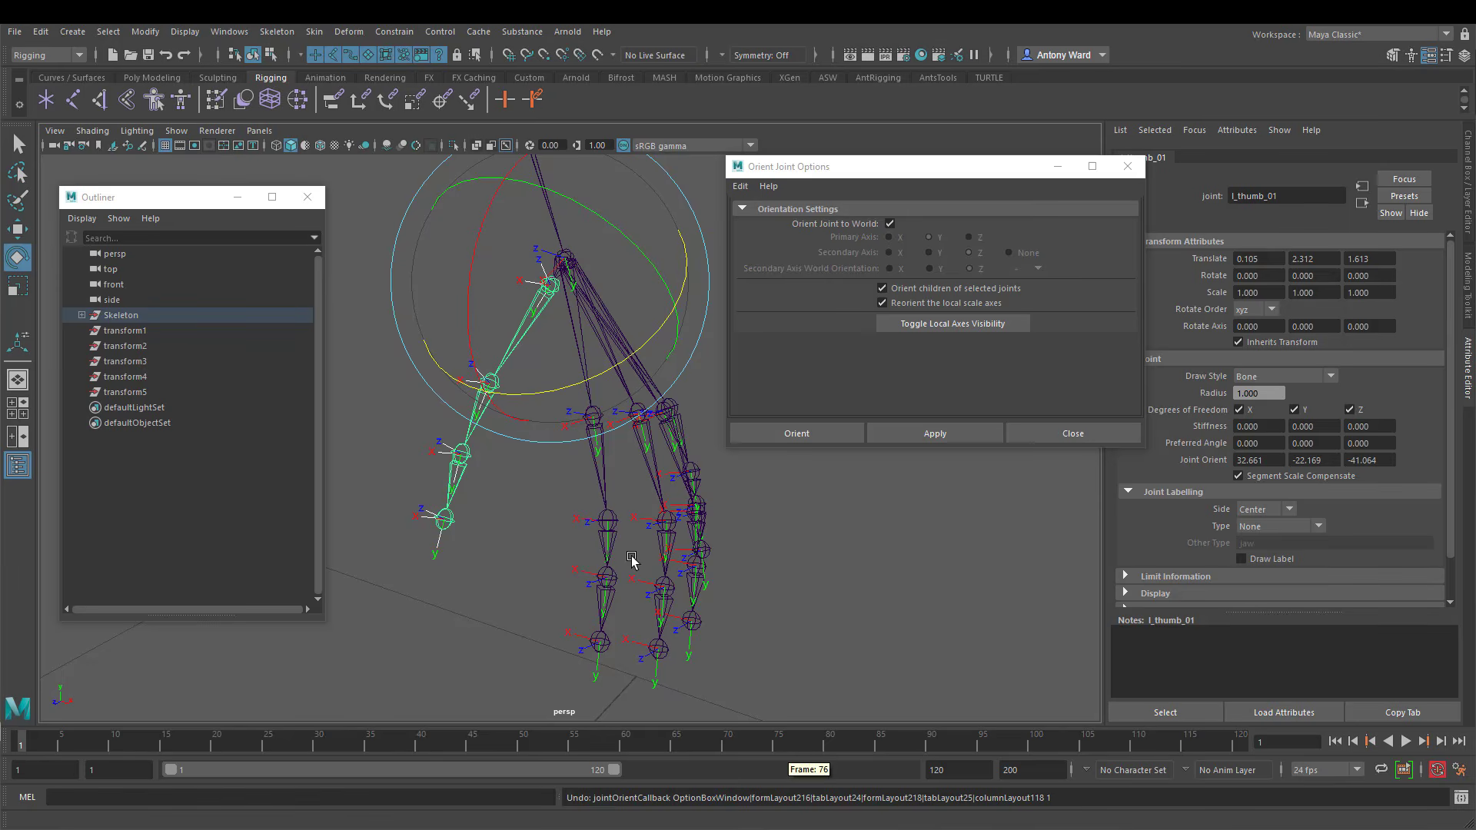
{"action": "left_click_drag", "start_coordinate": [541, 341], "coordinate": [549, 341], "text": "alt"}
{"action": "left_click_drag", "start_coordinate": [599, 408], "coordinate": [570, 428], "text": "alt"}
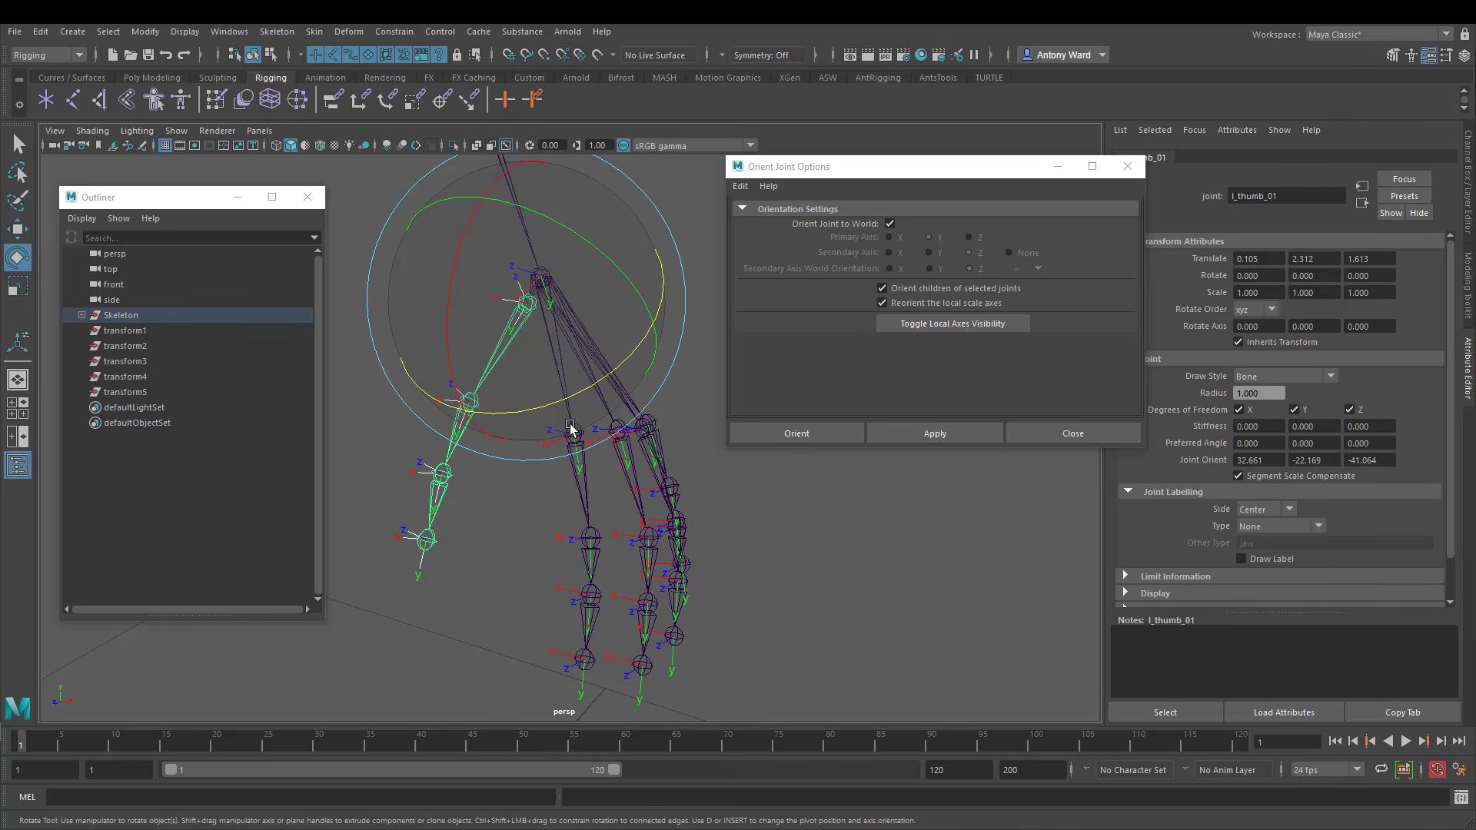
{"action": "left_click", "coordinate": [889, 223]}
{"action": "left_click_drag", "start_coordinate": [615, 450], "coordinate": [599, 454], "text": "alt"}
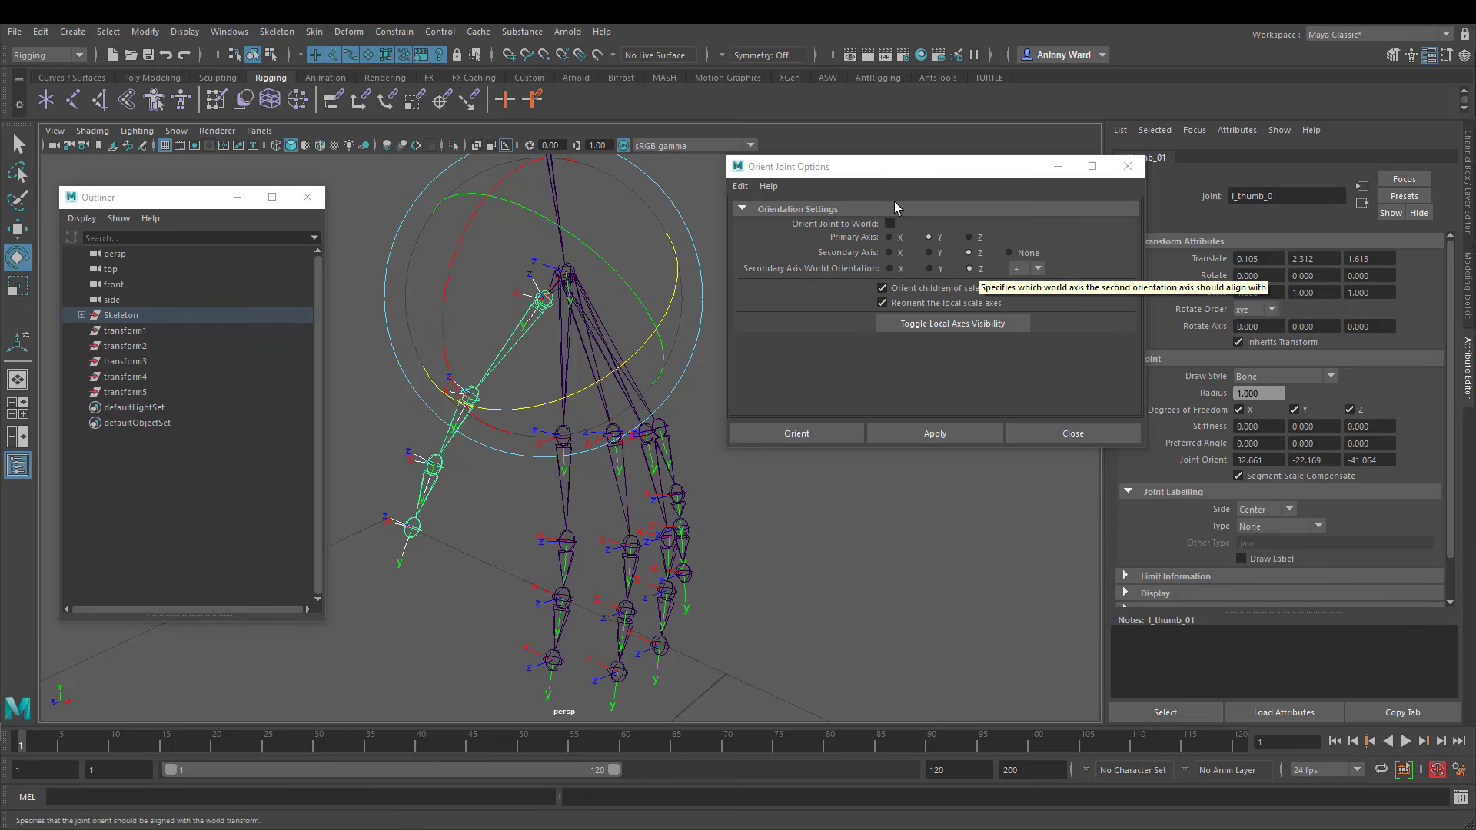
{"action": "left_click_drag", "start_coordinate": [586, 322], "coordinate": [527, 315], "text": "alt"}
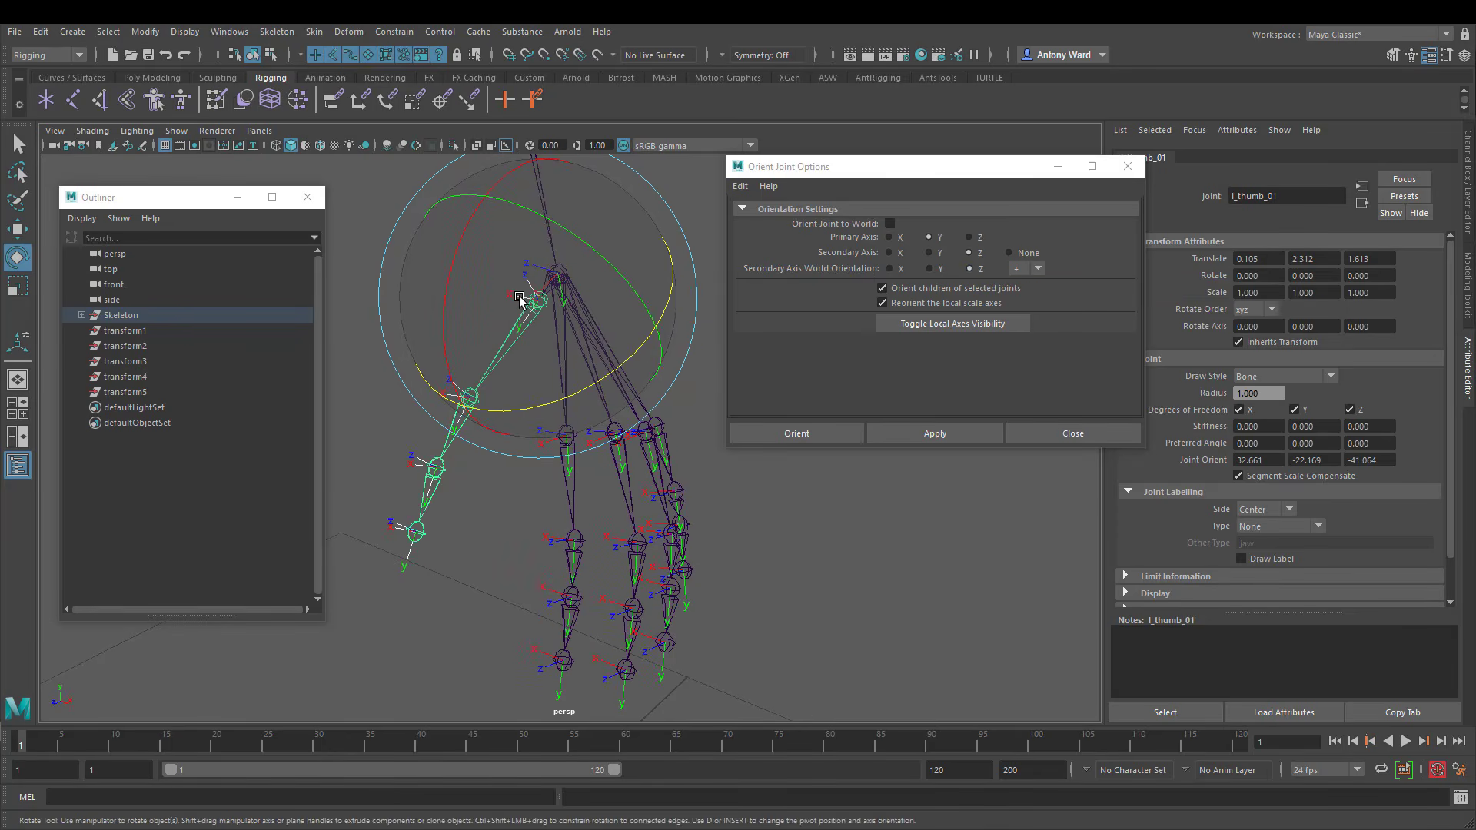
{"action": "left_click", "coordinate": [889, 252]}
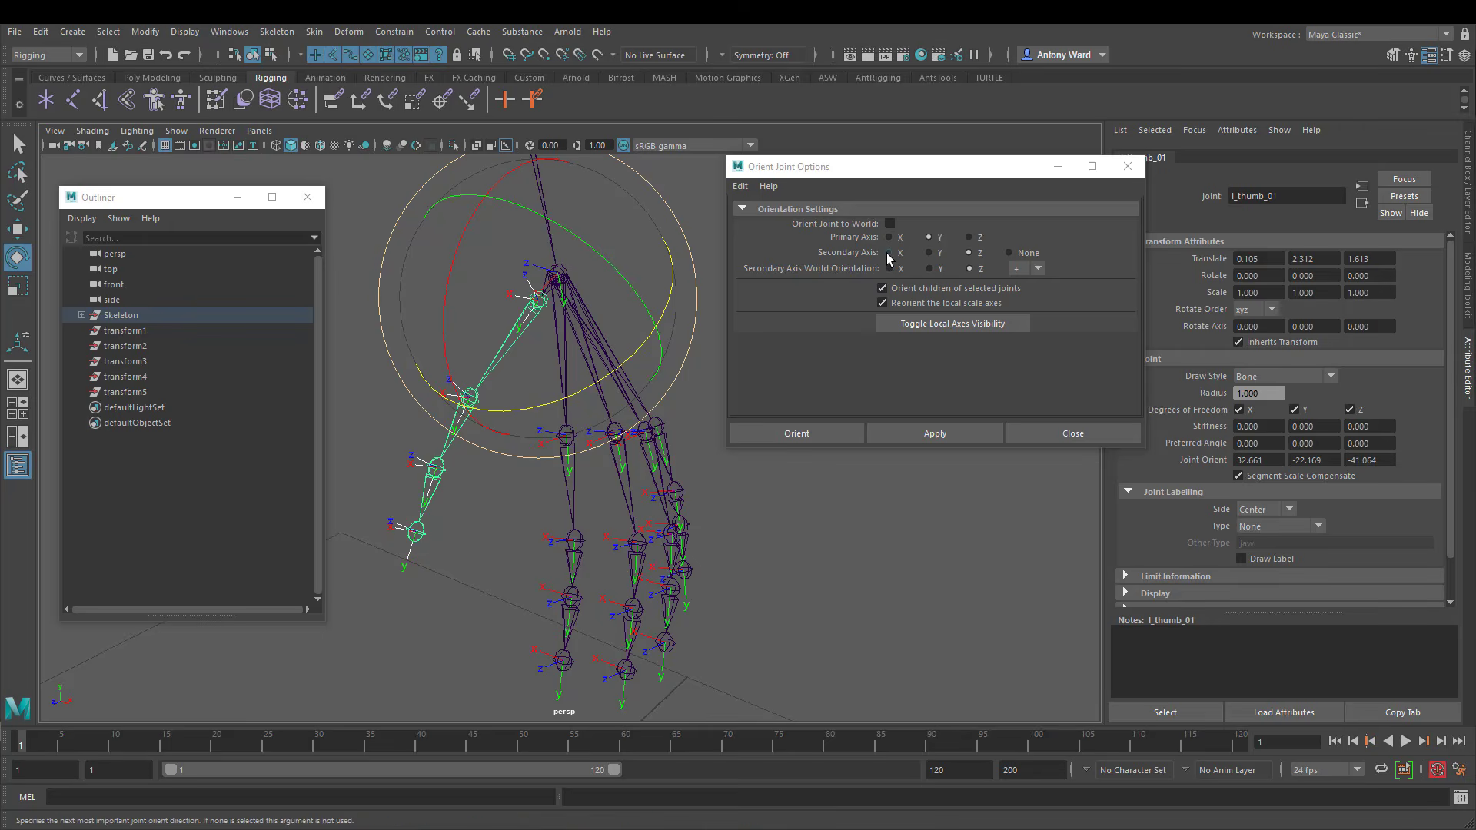
{"action": "left_click", "coordinate": [941, 433]}
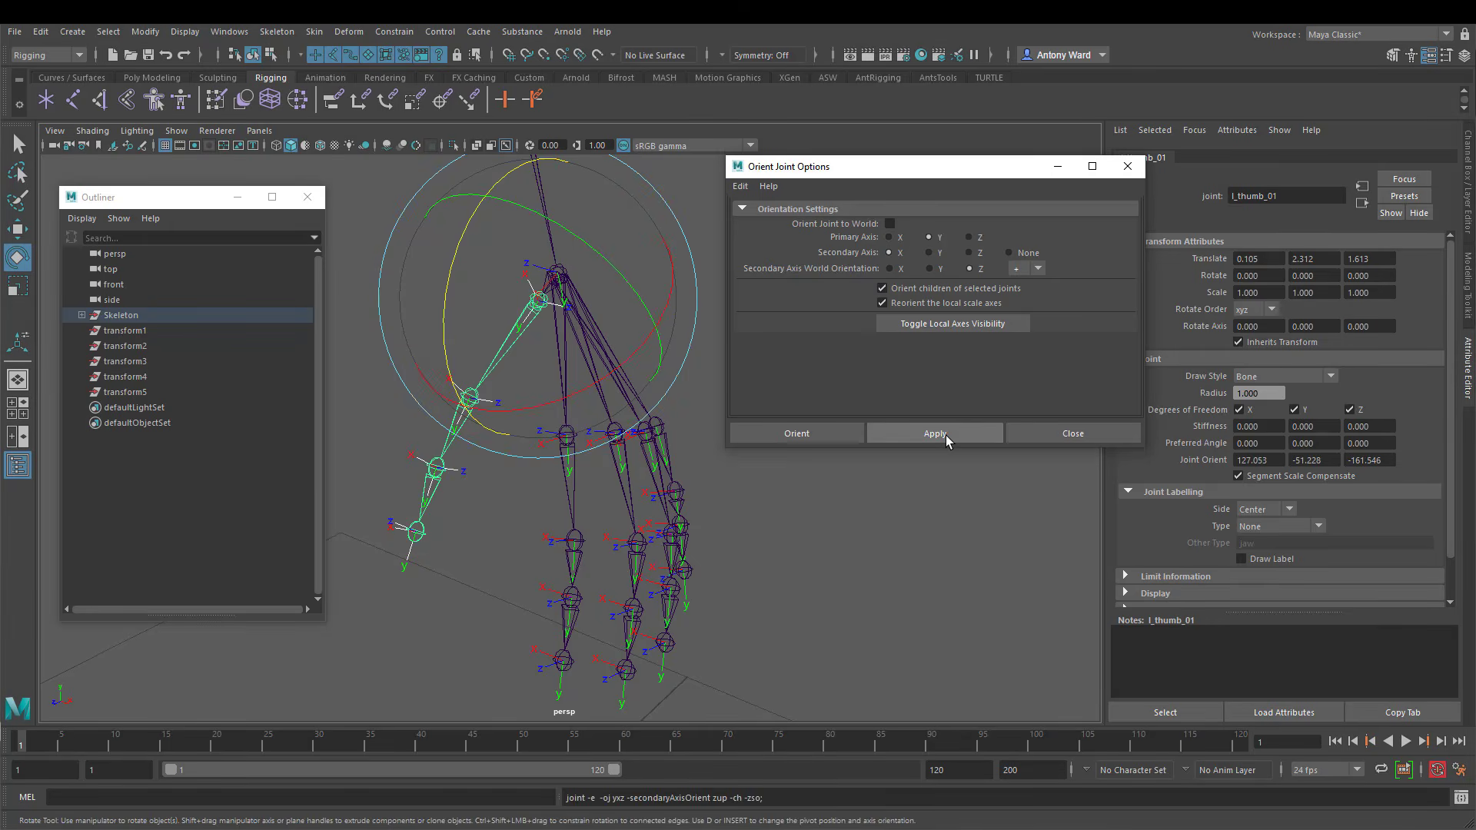
Test-rotate the reoriented thumb chain from l_thumb_01 and undo the rotation
{"action": "left_click_drag", "start_coordinate": [482, 485], "coordinate": [477, 472], "text": "alt"}
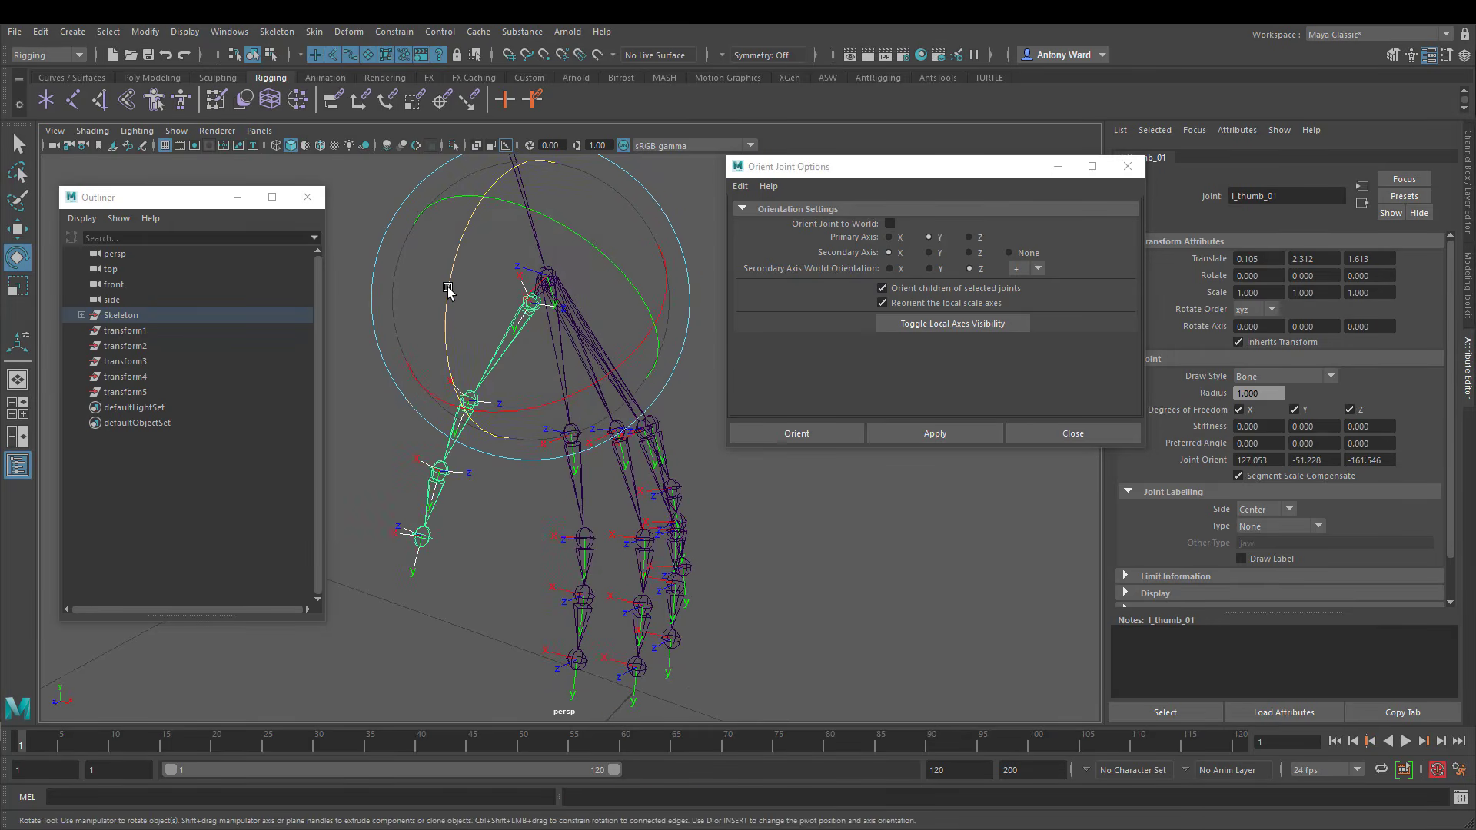
{"action": "mouse_move", "coordinate": [448, 287]}
{"action": "left_mouse_down"}
{"action": "mouse_move", "coordinate": [441, 396]}
{"action": "mouse_move", "coordinate": [449, 361]}
{"action": "left_mouse_up"}
{"action": "mouse_move", "coordinate": [450, 362]}
{"action": "left_mouse_down"}
{"action": "mouse_move", "coordinate": [431, 351]}
{"action": "mouse_move", "coordinate": [425, 474]}
{"action": "mouse_move", "coordinate": [470, 449]}
{"action": "left_mouse_up"}
{"action": "key", "text": "ctrl+z"}
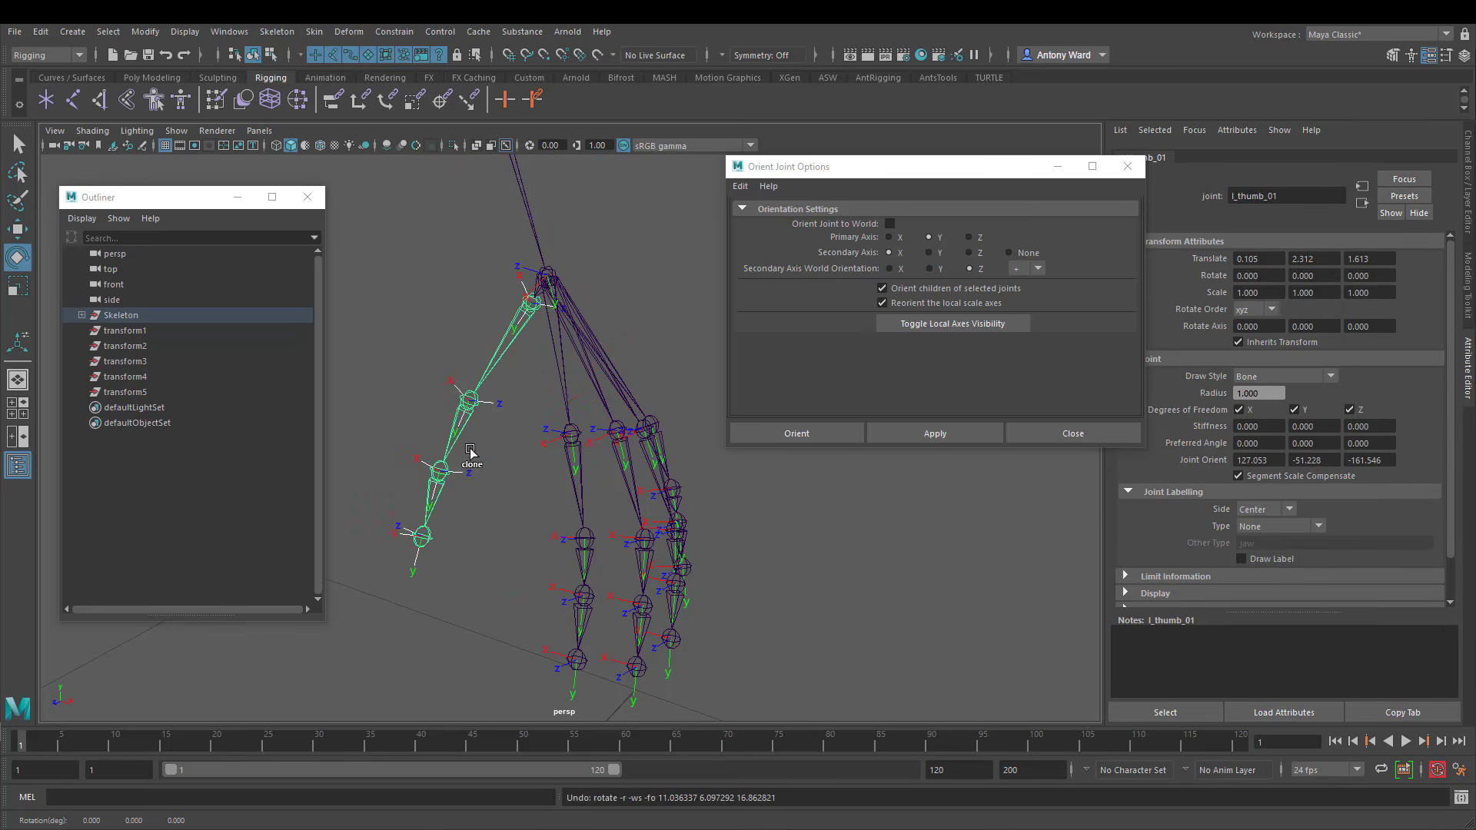
Add l_thumb_02 and l_thumb_03 to the selection, test-rotate all three thumb joints about Z and undo it
{"action": "key", "text": "w"}
{"action": "left_click", "coordinate": [445, 452]}
{"action": "left_click", "coordinate": [432, 491]}
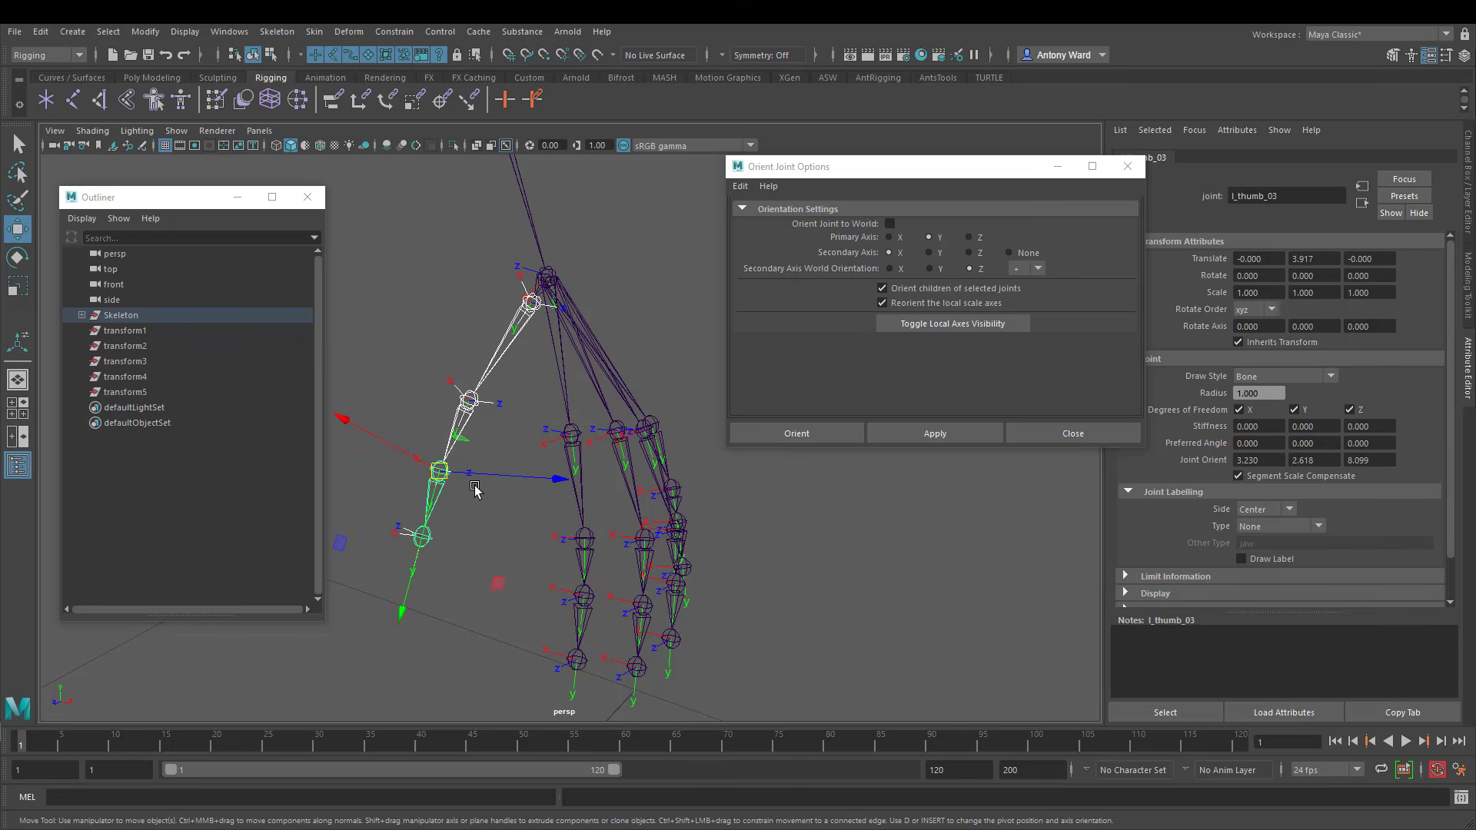
{"action": "key", "text": "e"}
{"action": "left_click_drag", "start_coordinate": [372, 371], "coordinate": [407, 388]}
{"action": "key", "text": "ctrl+z"}
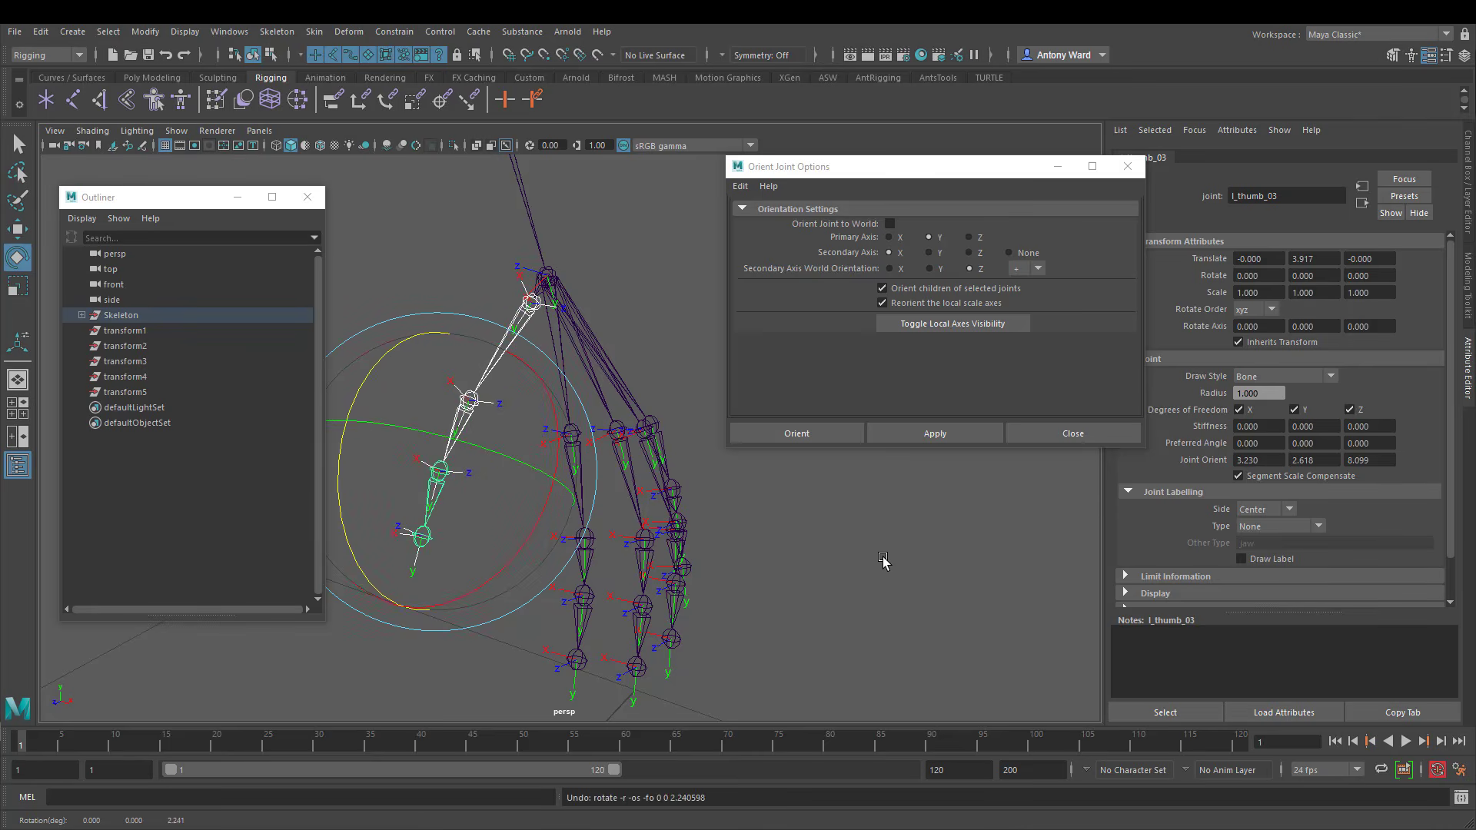
Select only the thumb's end joint, end_l_thumb_3, and reorient it with Orient Joint to World turned on
{"action": "right_click_drag", "start_coordinate": [881, 560], "coordinate": [734, 531], "text": "alt"}
{"action": "left_click_drag", "start_coordinate": [734, 531], "coordinate": [730, 533], "text": "alt"}
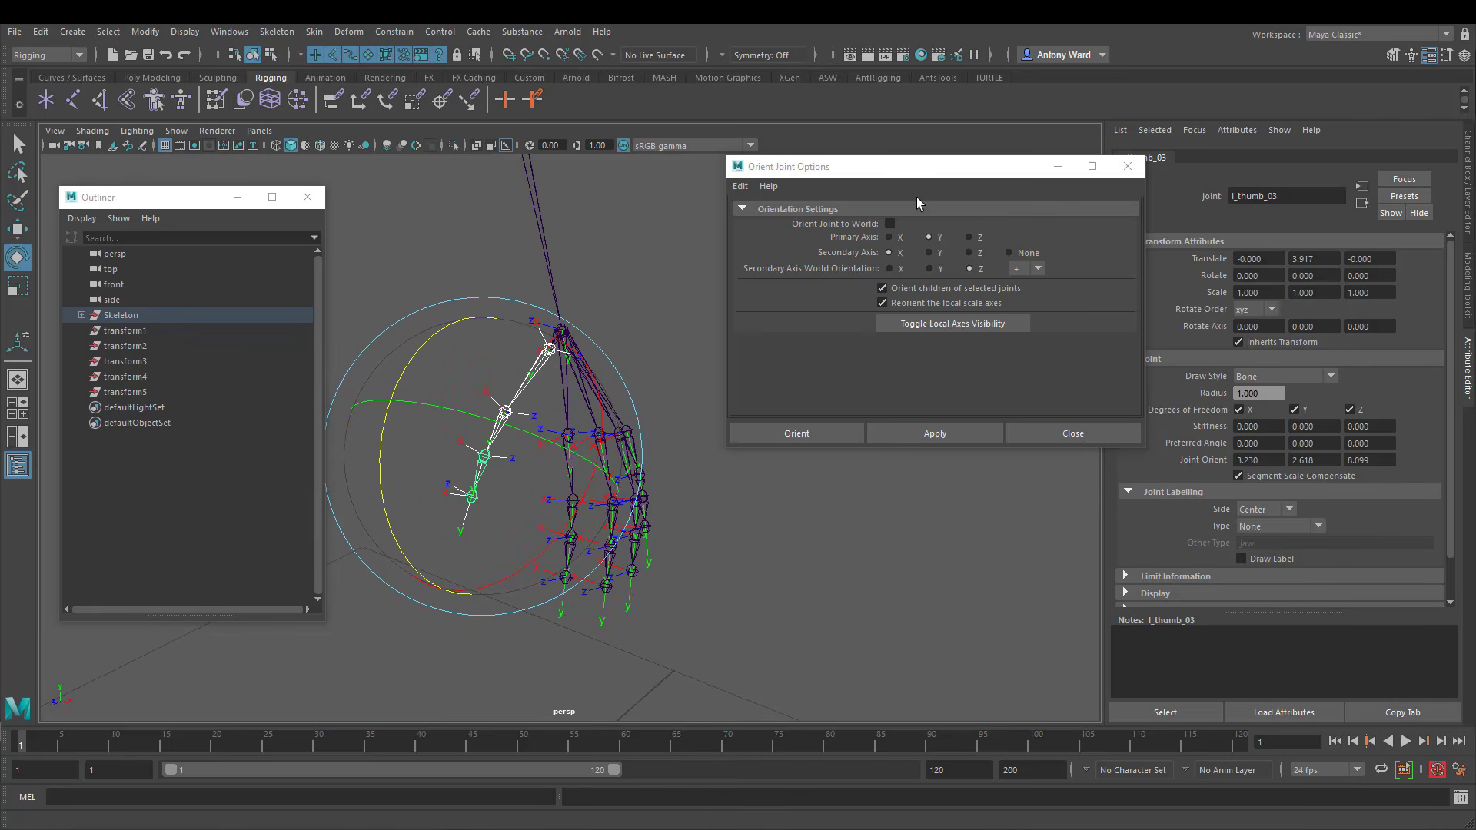
{"action": "left_click_drag", "start_coordinate": [663, 469], "coordinate": [684, 466], "text": "alt"}
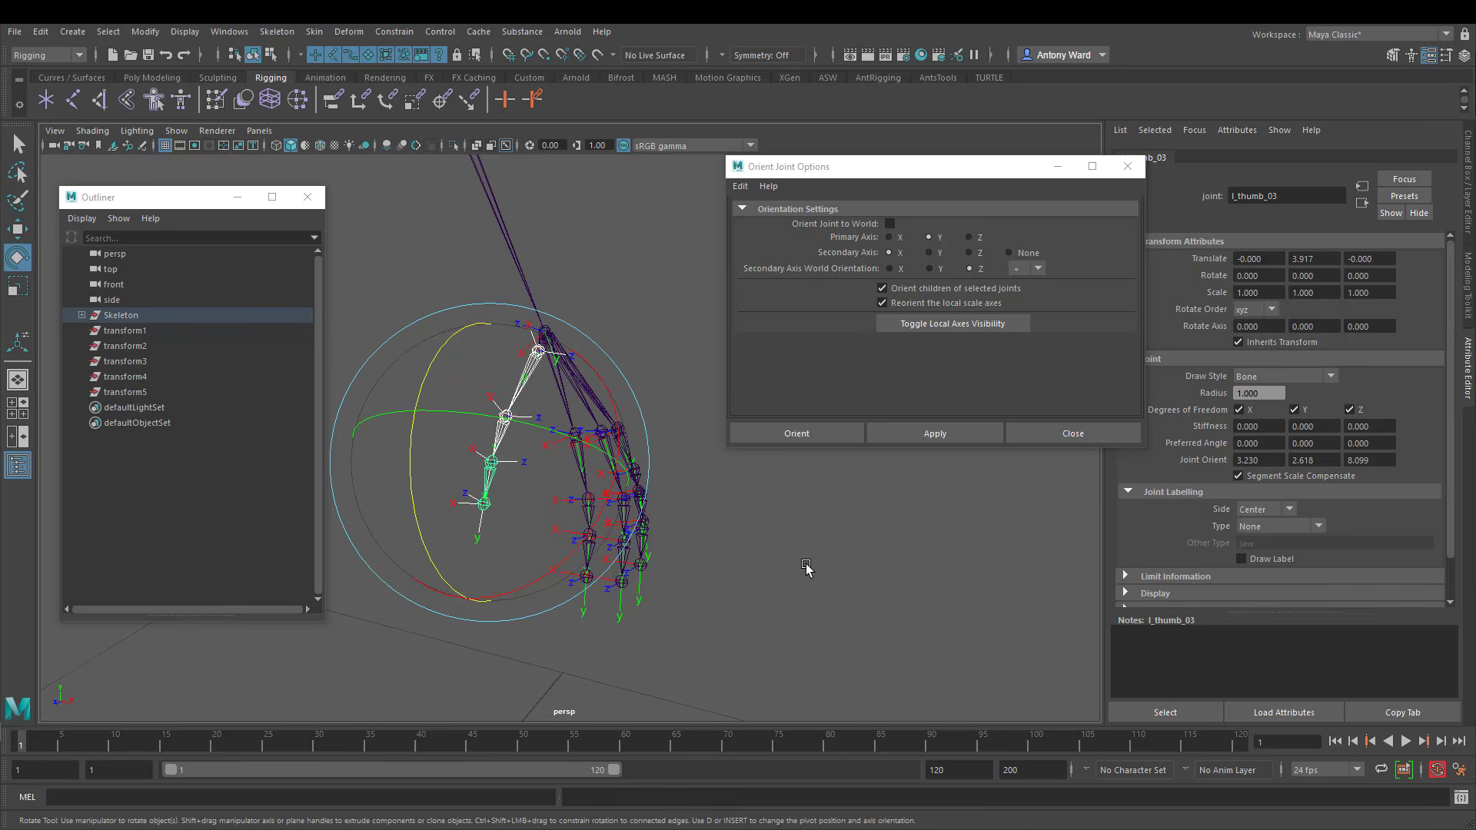
{"action": "left_click", "coordinate": [806, 566]}
{"action": "left_click", "coordinate": [478, 508]}
{"action": "left_click", "coordinate": [890, 223]}
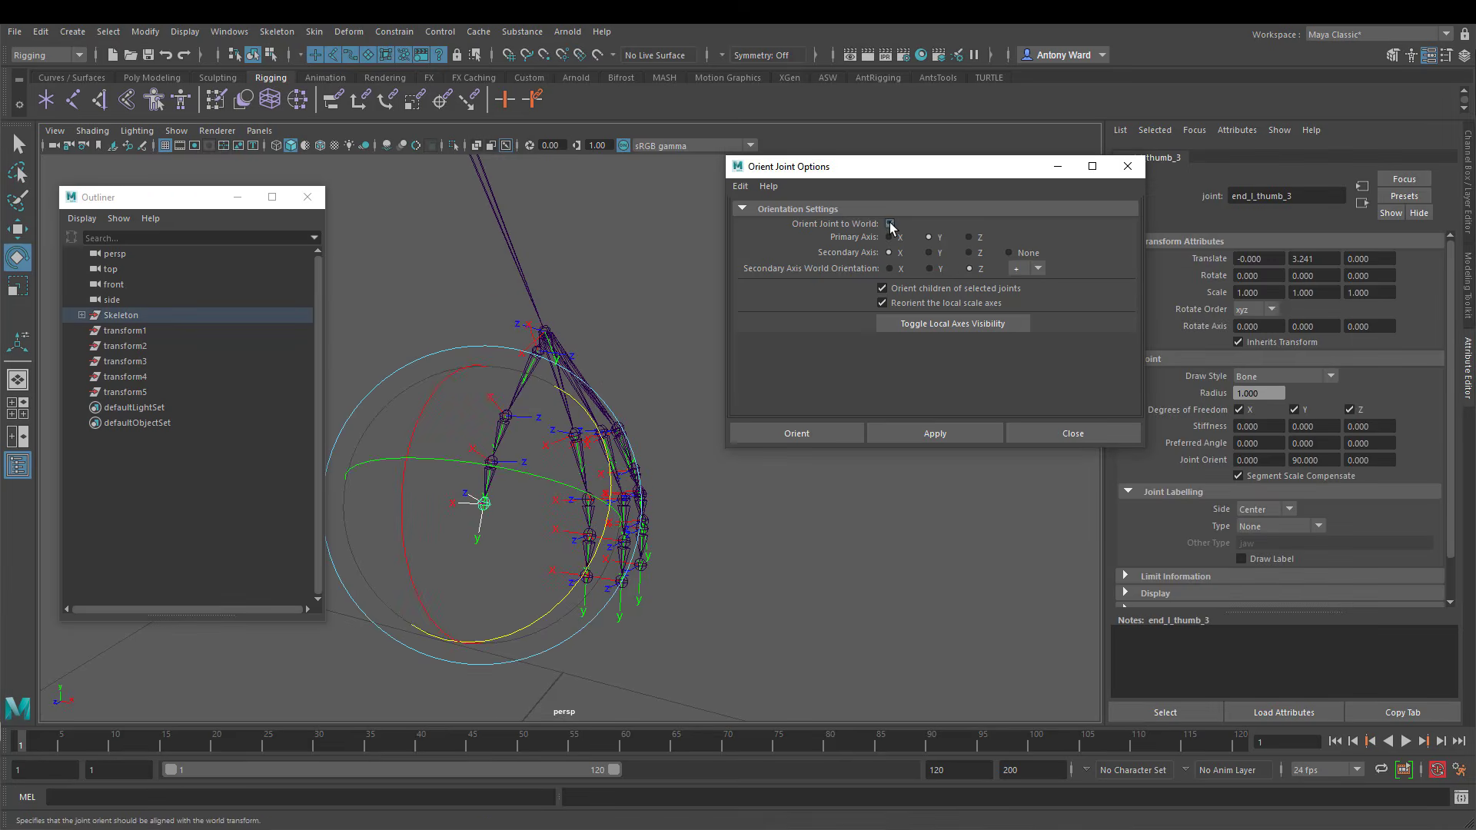
{"action": "left_click", "coordinate": [938, 433]}
{"action": "left_click_drag", "start_coordinate": [538, 531], "coordinate": [492, 523], "text": "alt"}
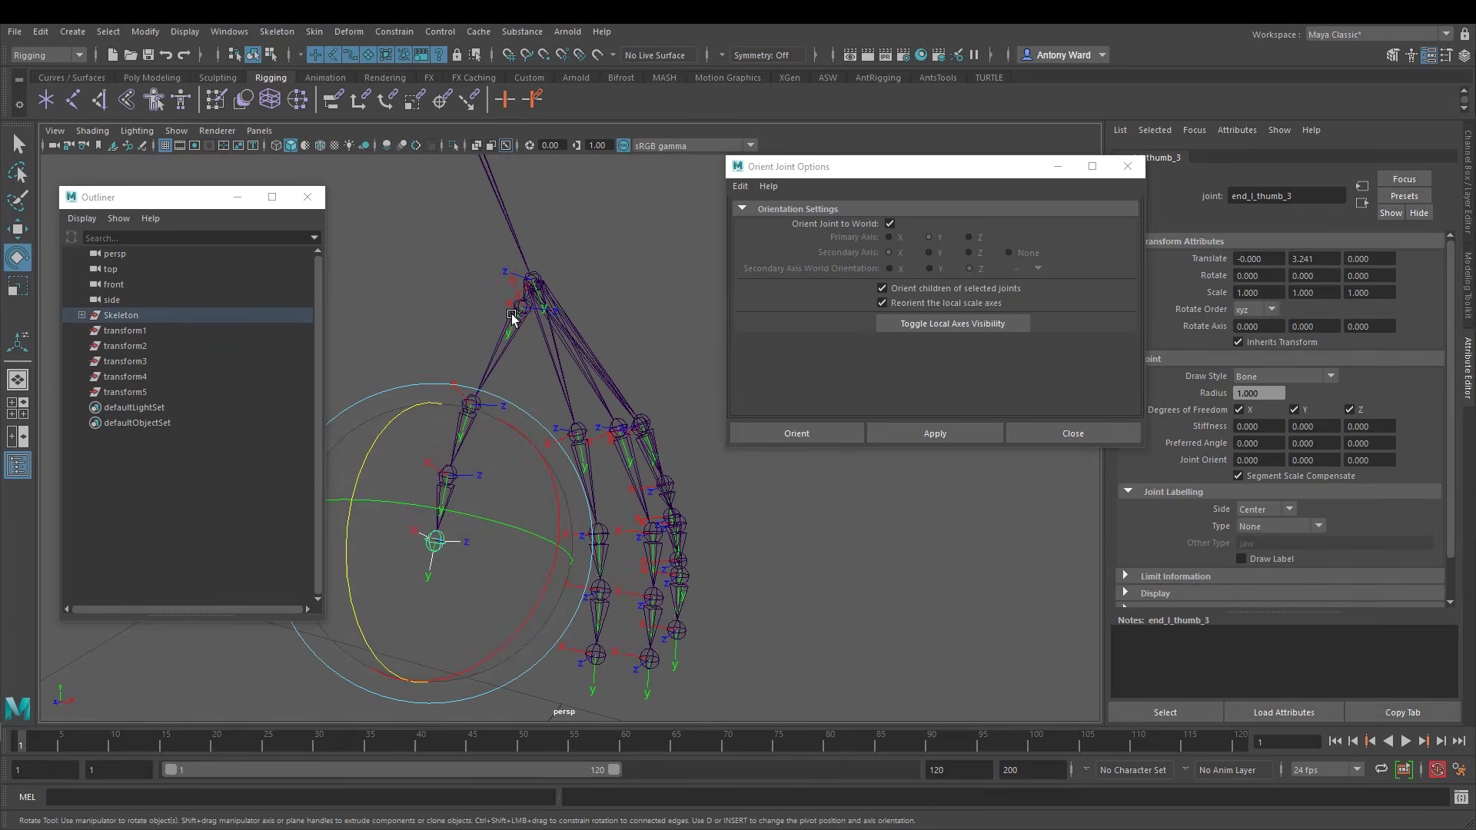
Delete the leftover transform1 to transform5 nodes from the scene and clear the selection
{"action": "left_click_drag", "start_coordinate": [528, 358], "coordinate": [761, 523], "text": "alt"}
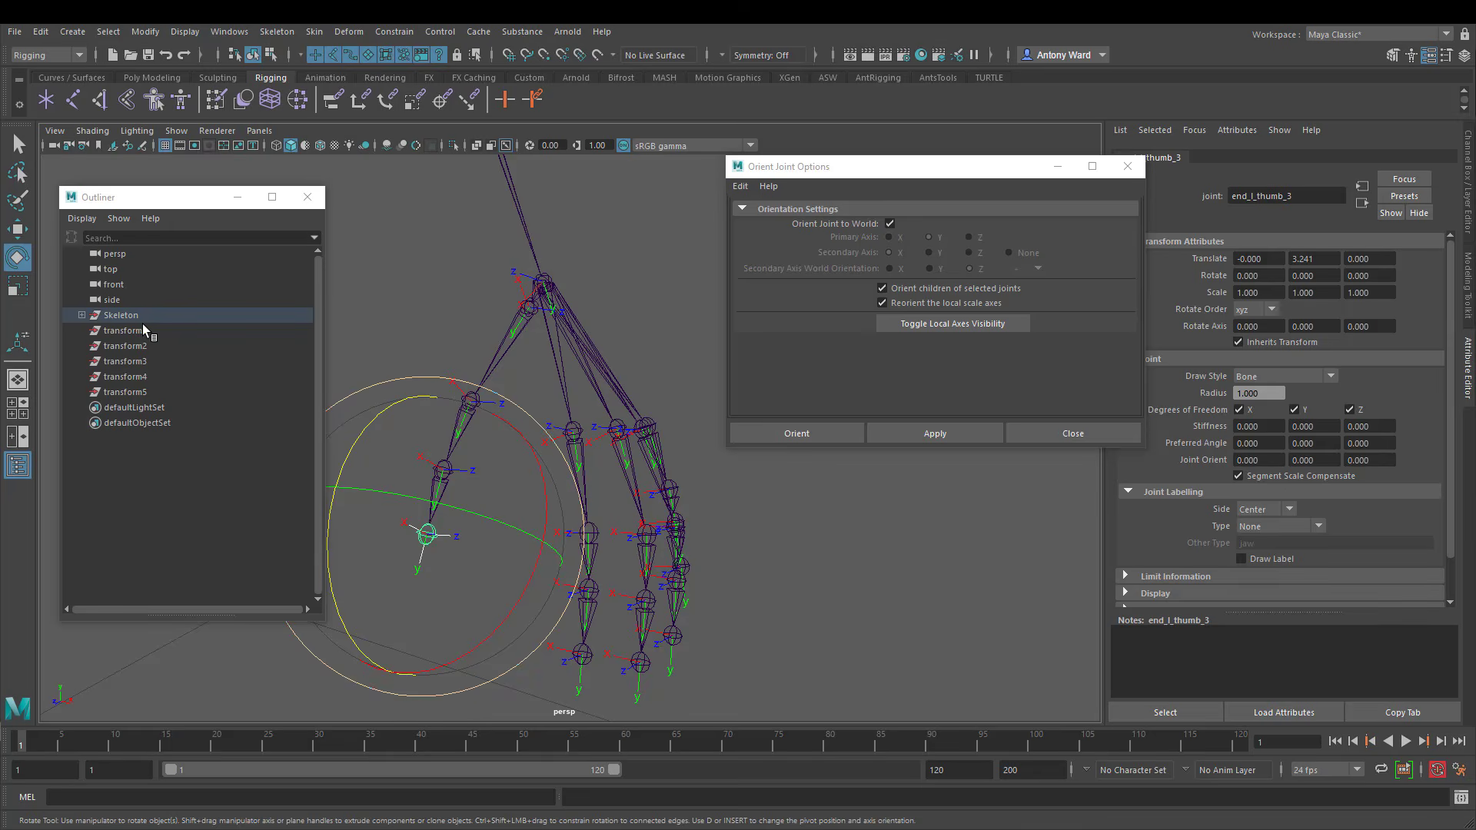
{"action": "left_click_drag", "start_coordinate": [142, 331], "coordinate": [160, 389]}
{"action": "key", "text": "Delete"}
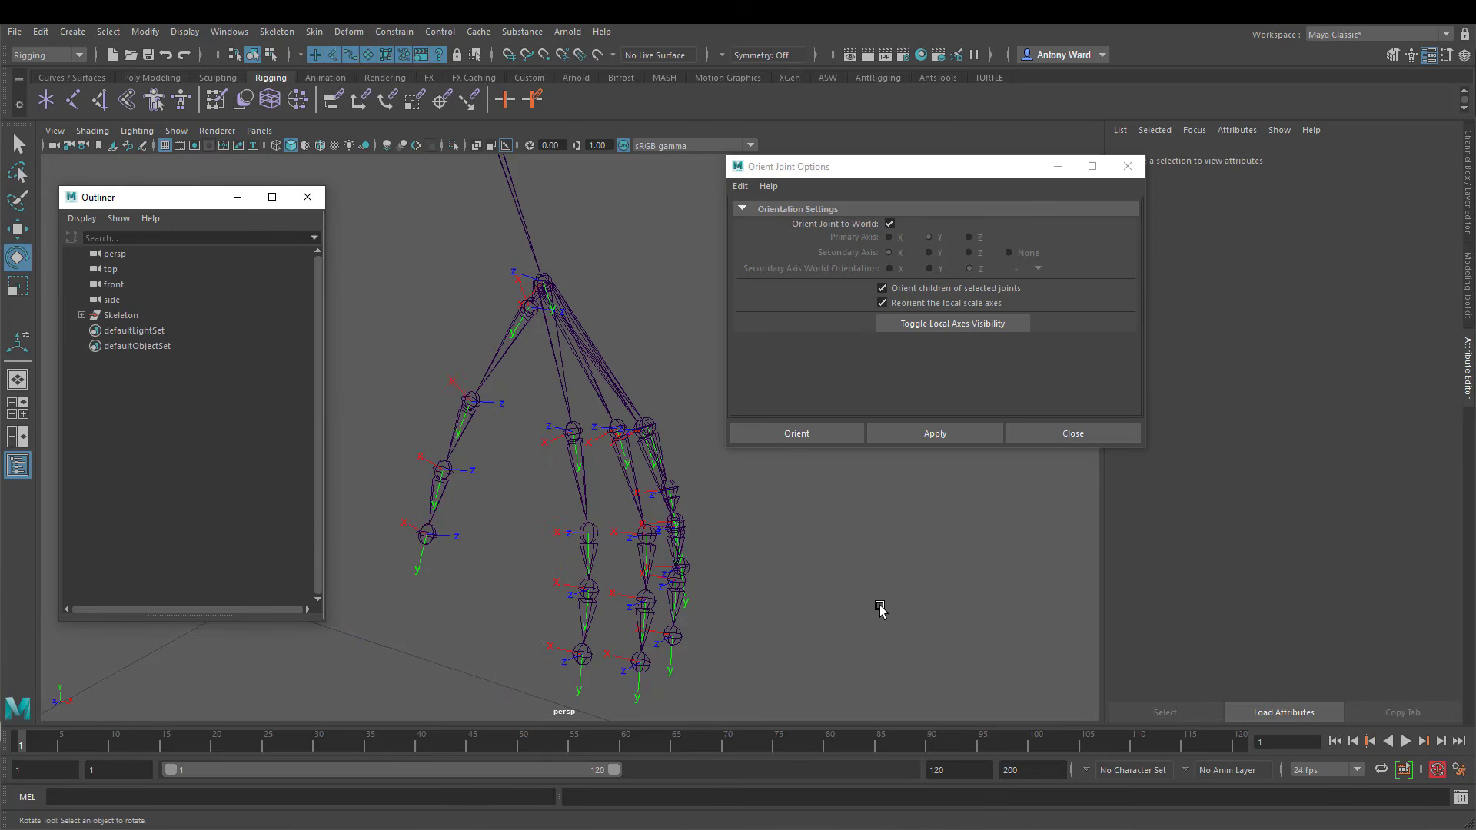
{"action": "left_click", "coordinate": [711, 504]}
{"action": "right_click_drag", "start_coordinate": [618, 447], "coordinate": [419, 452], "text": "alt"}
{"action": "middle_click_drag", "start_coordinate": [557, 338], "coordinate": [567, 535], "text": "alt"}
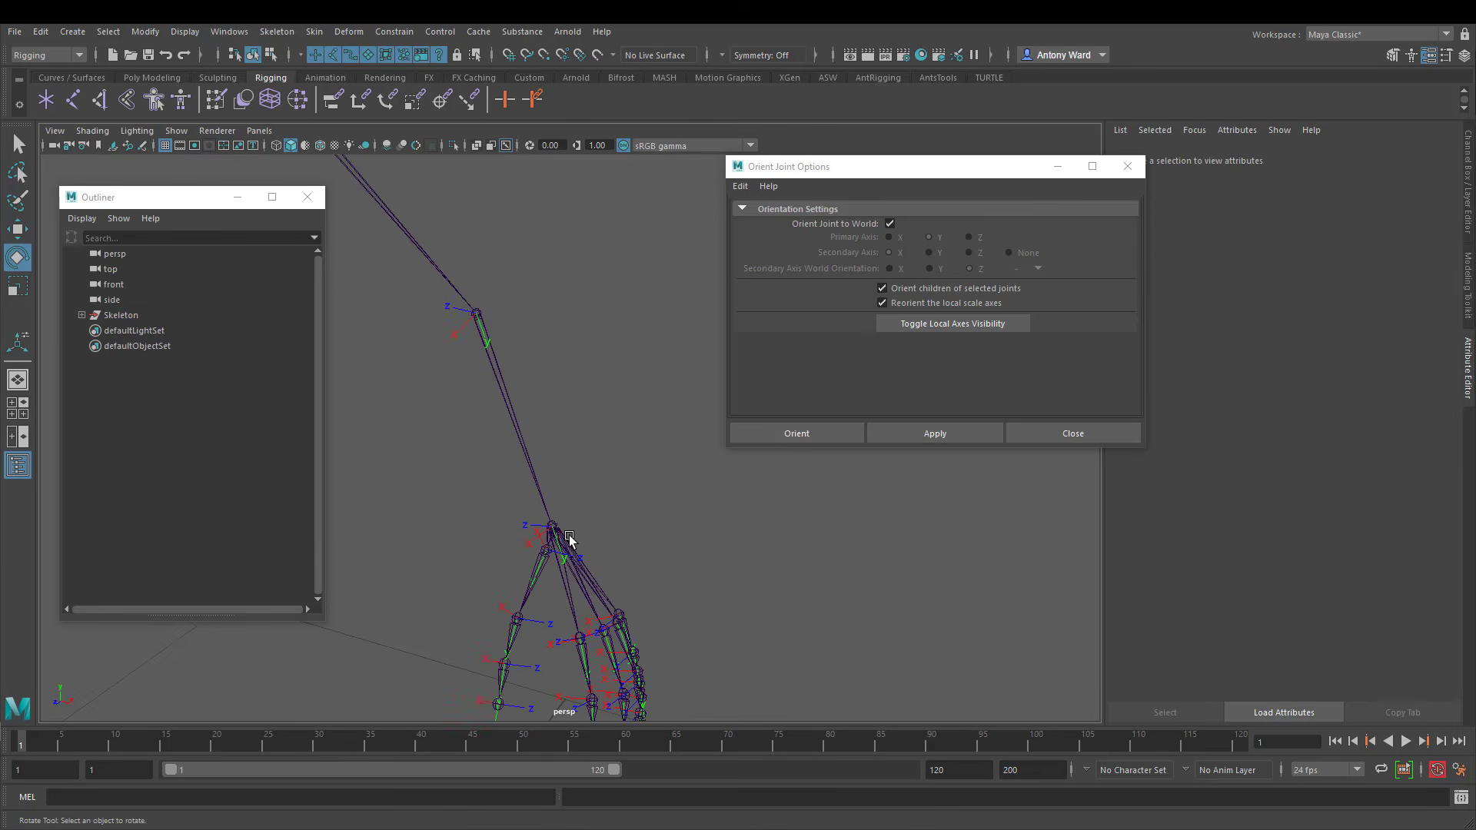
Examine the local axes of the left wrist, thumb and finger joints from several angles
{"action": "left_click", "coordinate": [567, 541]}
{"action": "right_click_drag", "start_coordinate": [728, 549], "coordinate": [549, 535], "text": "alt"}
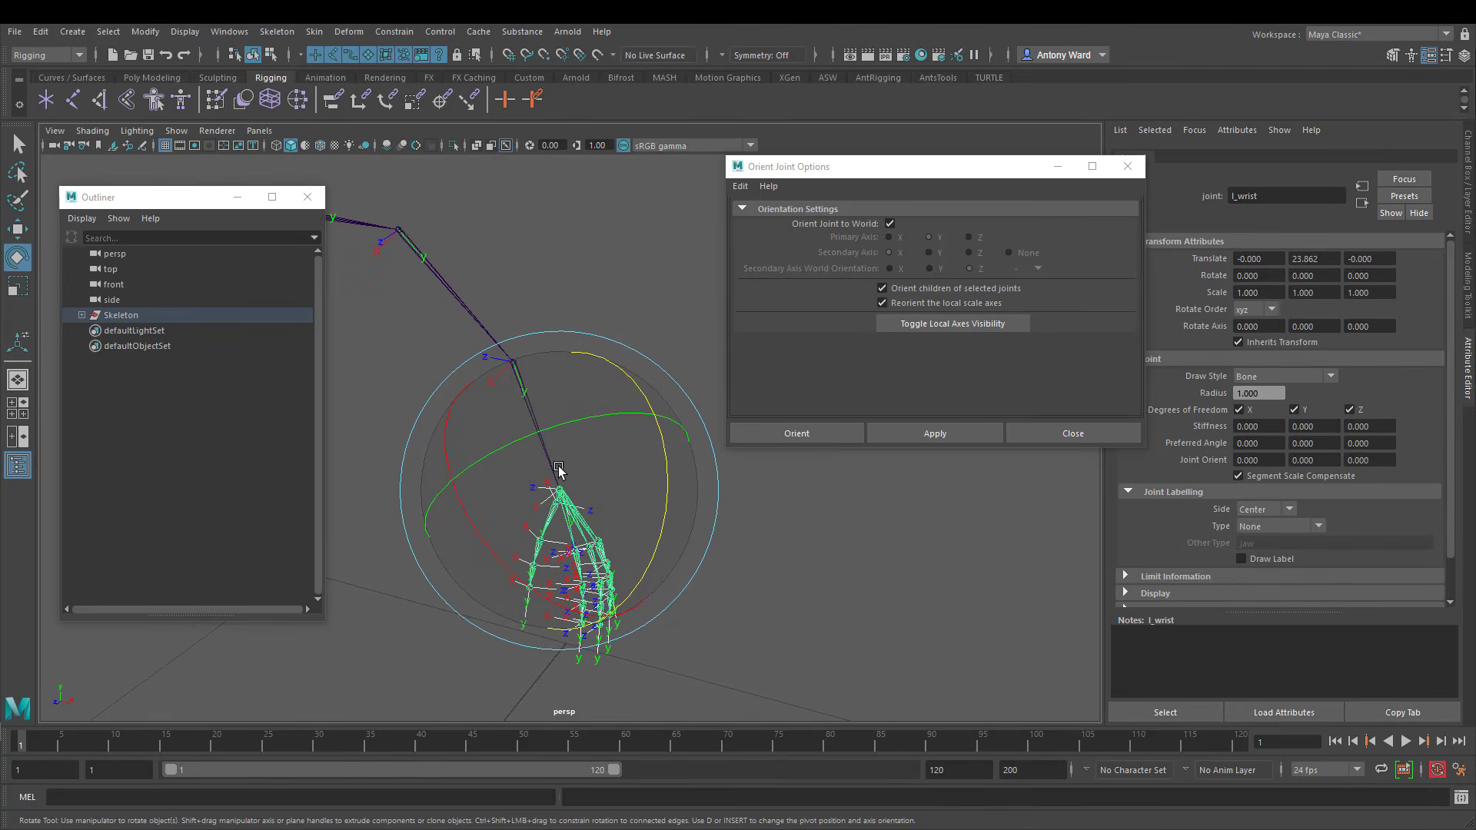
{"action": "left_click_drag", "start_coordinate": [569, 513], "coordinate": [530, 510], "text": "alt"}
{"action": "middle_click_drag", "start_coordinate": [531, 510], "coordinate": [535, 408], "text": "alt"}
{"action": "right_click_drag", "start_coordinate": [615, 461], "coordinate": [873, 528], "text": "alt"}
{"action": "left_click", "coordinate": [874, 528]}
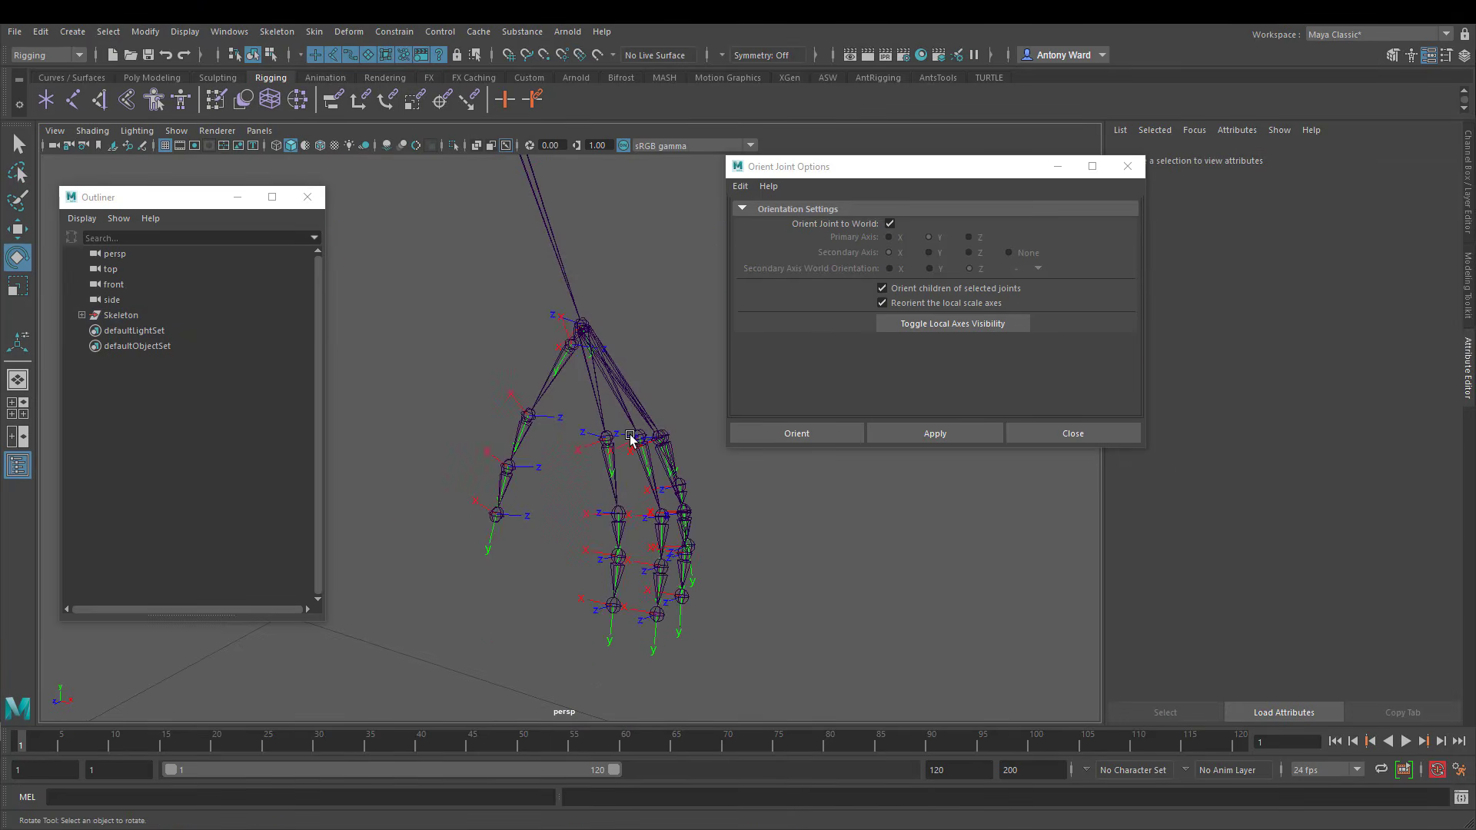
{"action": "left_click_drag", "start_coordinate": [632, 438], "coordinate": [689, 450], "text": "alt"}
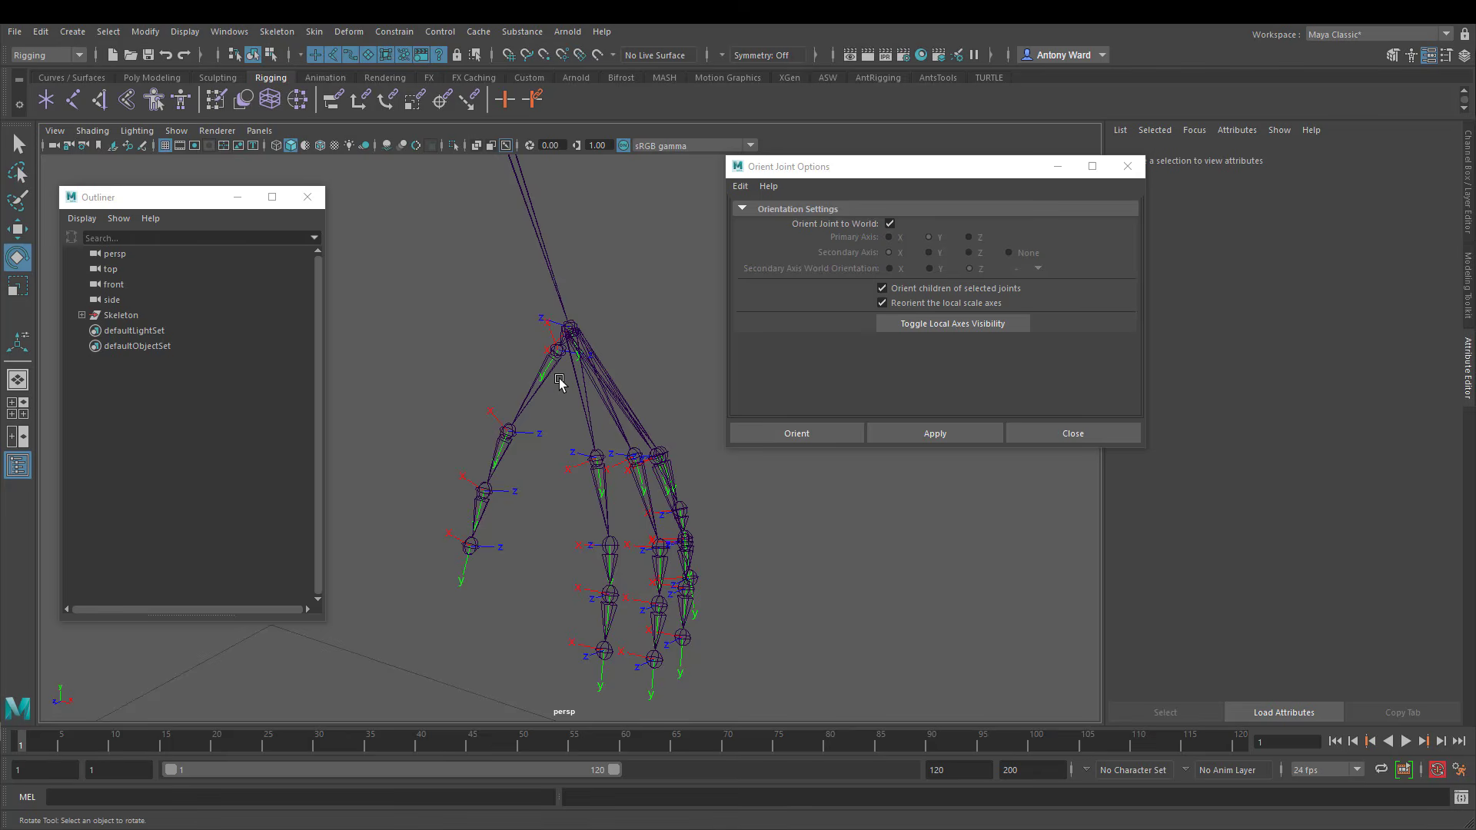
{"action": "left_click_drag", "start_coordinate": [560, 378], "coordinate": [565, 379], "text": "alt"}
Select l_thumb_01, l_thumb_02 and l_thumb_03, test-rotate them together about Z by about 36 degrees and undo the rotation
{"action": "left_click_drag", "start_coordinate": [469, 436], "coordinate": [569, 551]}
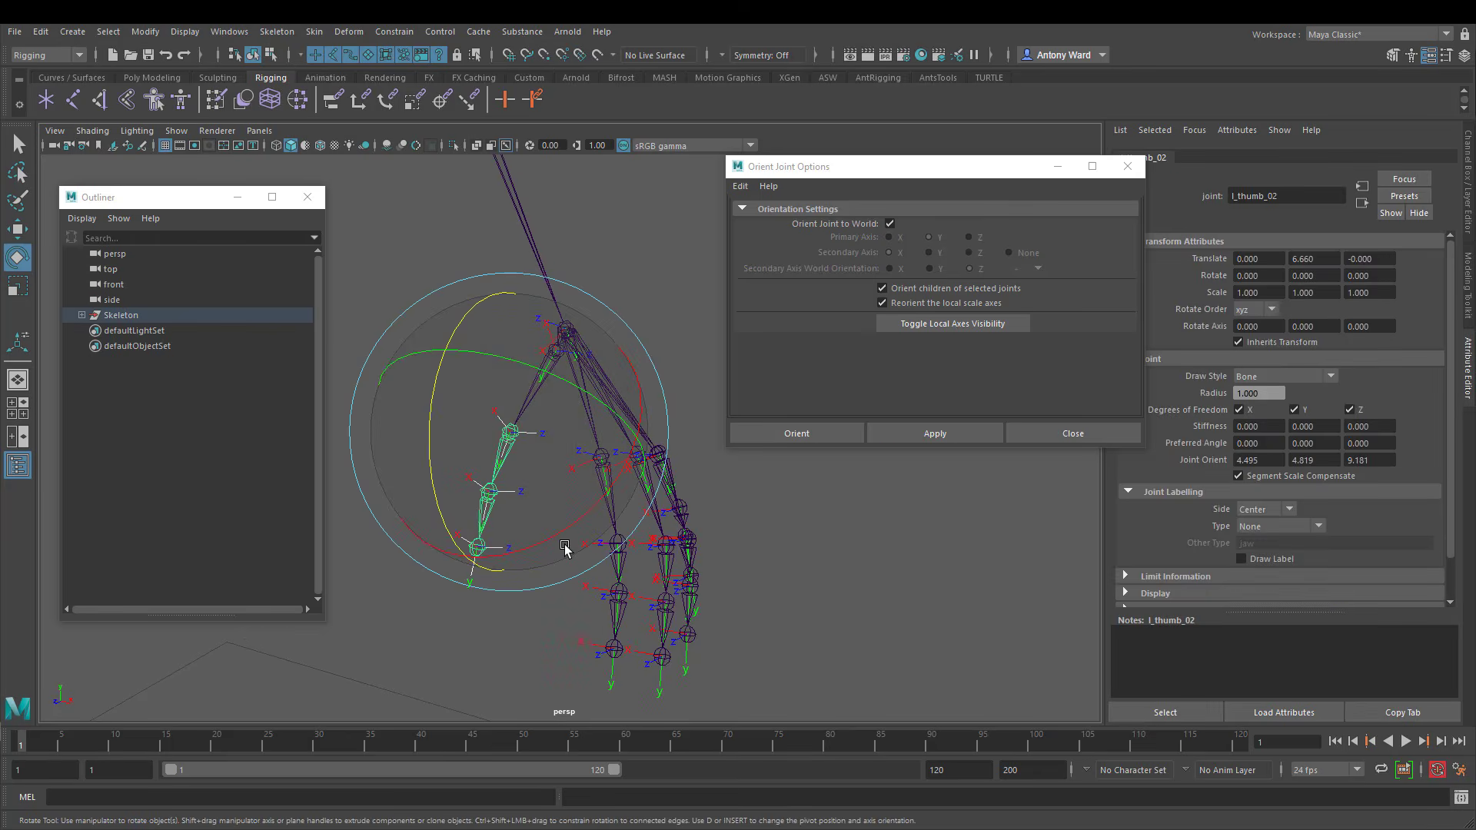
{"action": "key", "text": "w"}
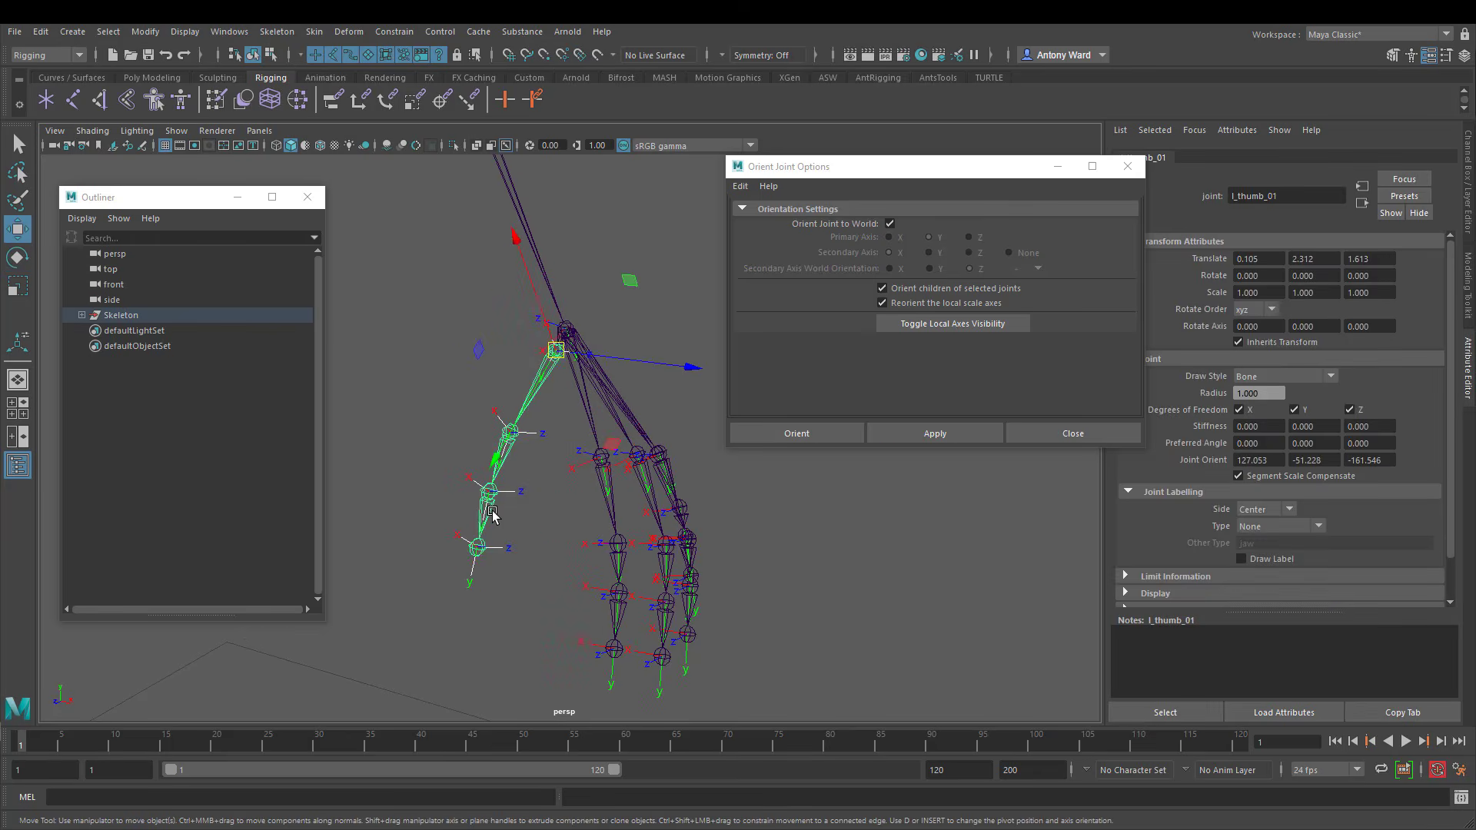
{"action": "left_click", "coordinate": [488, 513]}
{"action": "key", "text": "e"}
{"action": "left_click_drag", "start_coordinate": [404, 467], "coordinate": [420, 570]}
{"action": "left_click_drag", "start_coordinate": [431, 565], "coordinate": [712, 544], "text": "alt"}
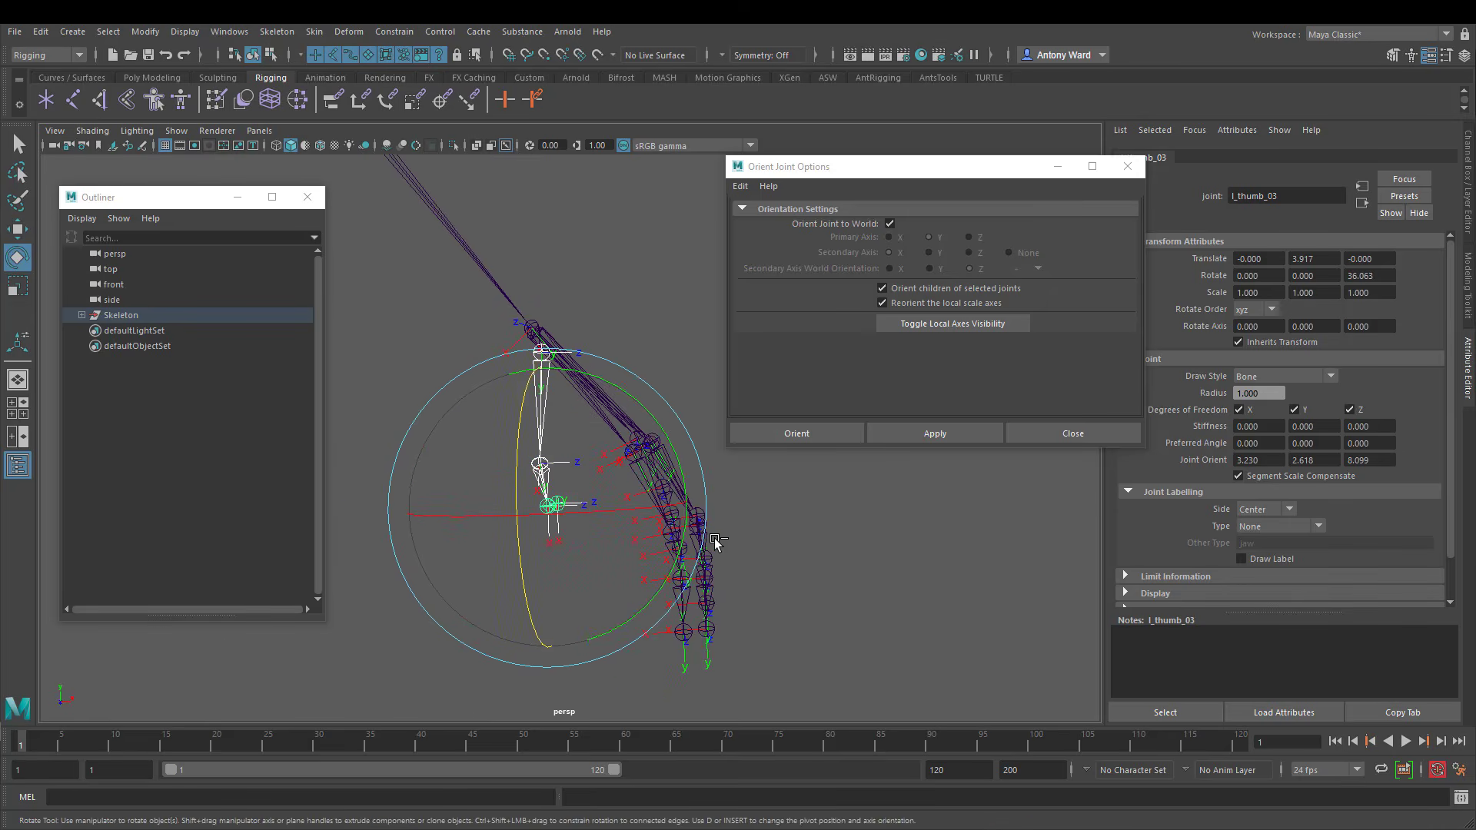
{"action": "key", "text": "ctrl+z"}
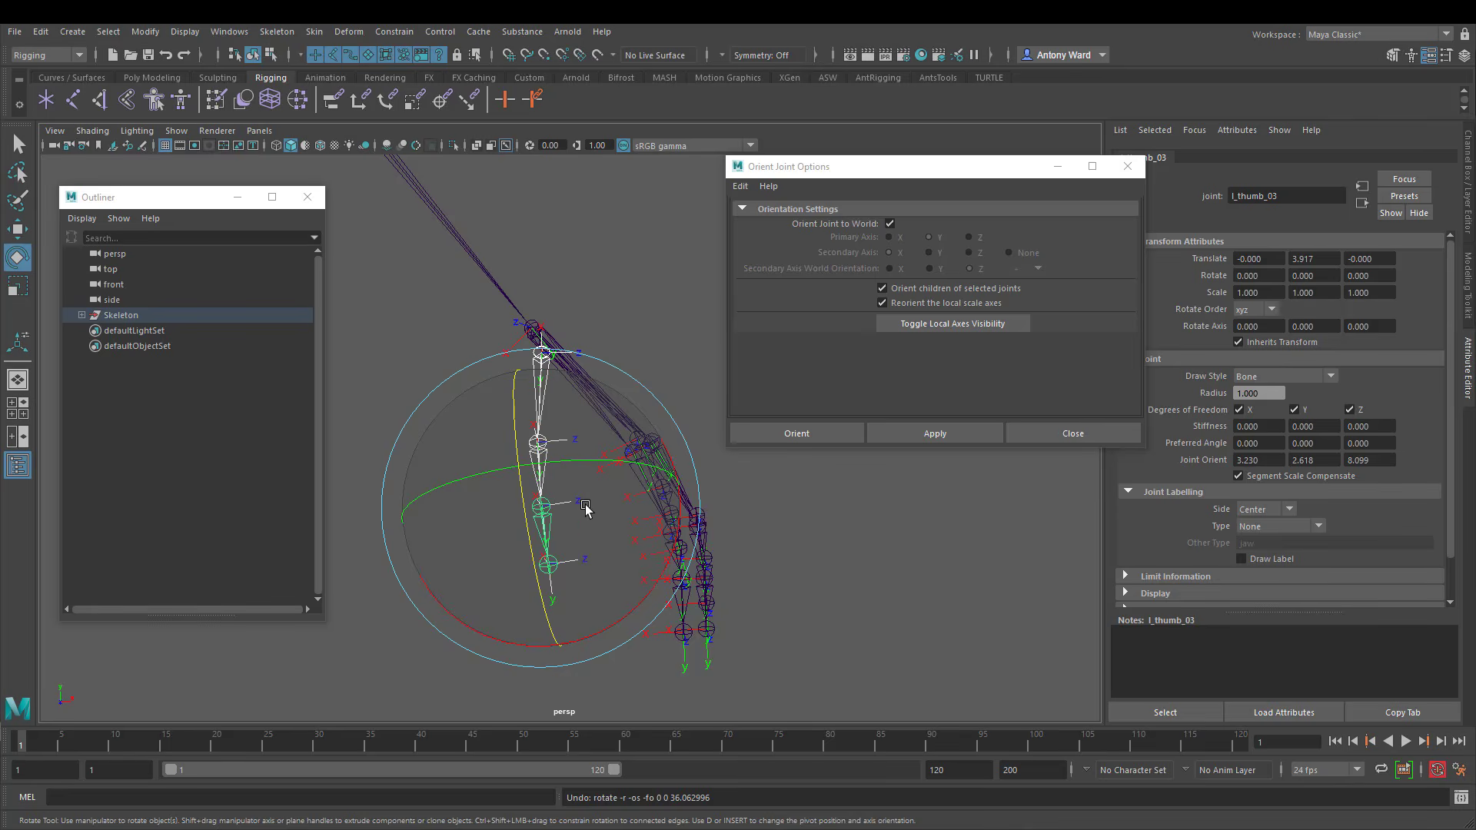
{"action": "mouse_move", "coordinate": [586, 508]}
{"action": "left_mouse_down", "text": "alt"}
{"action": "mouse_move", "coordinate": [560, 487]}
{"action": "mouse_move", "coordinate": [576, 492]}
{"action": "left_mouse_up", "text": "alt"}
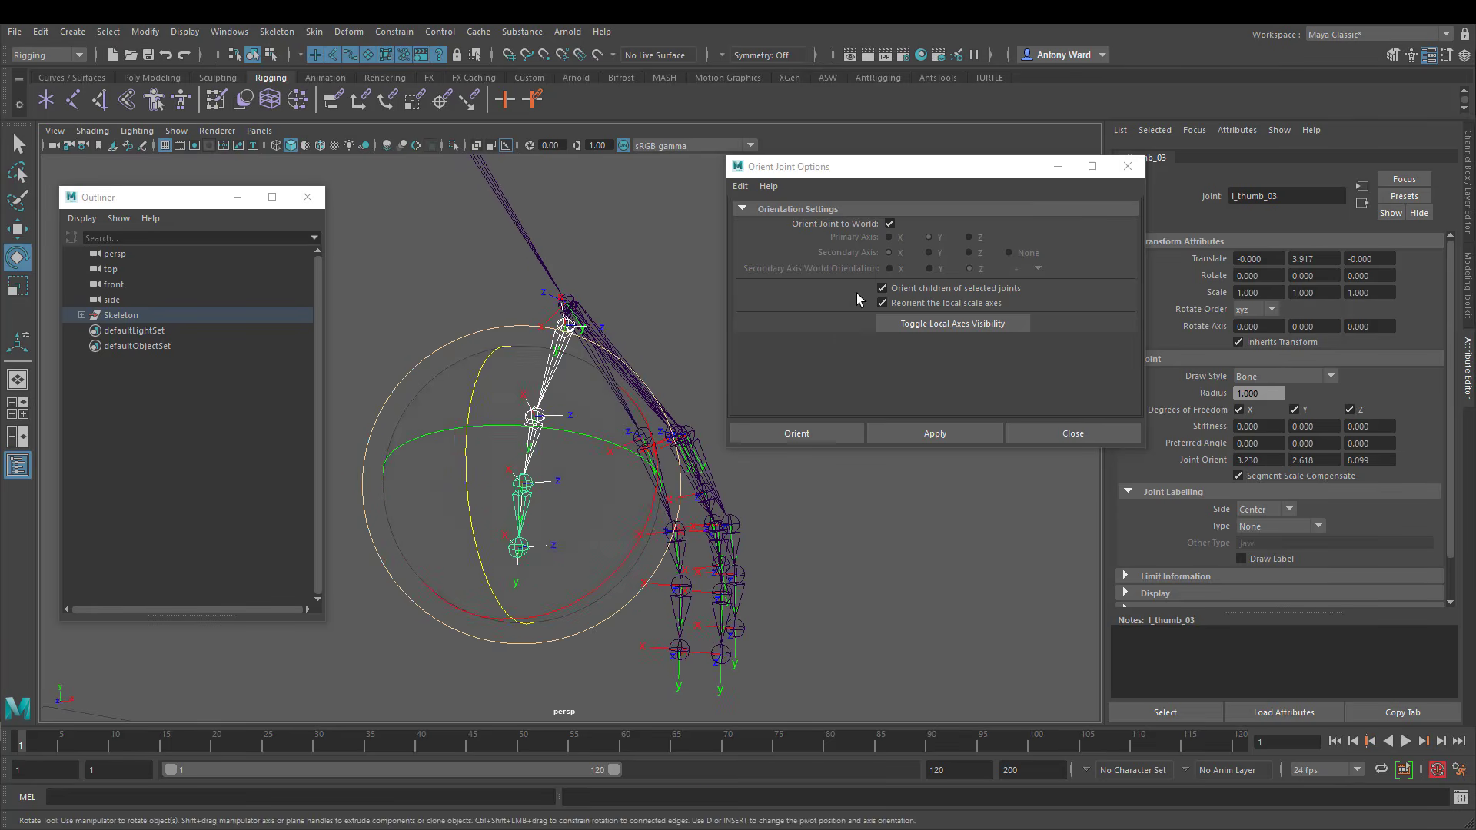
Turn off Orient Joint to World, then close the Orient Joint options and clear the joint selection
{"action": "left_click", "coordinate": [890, 224]}
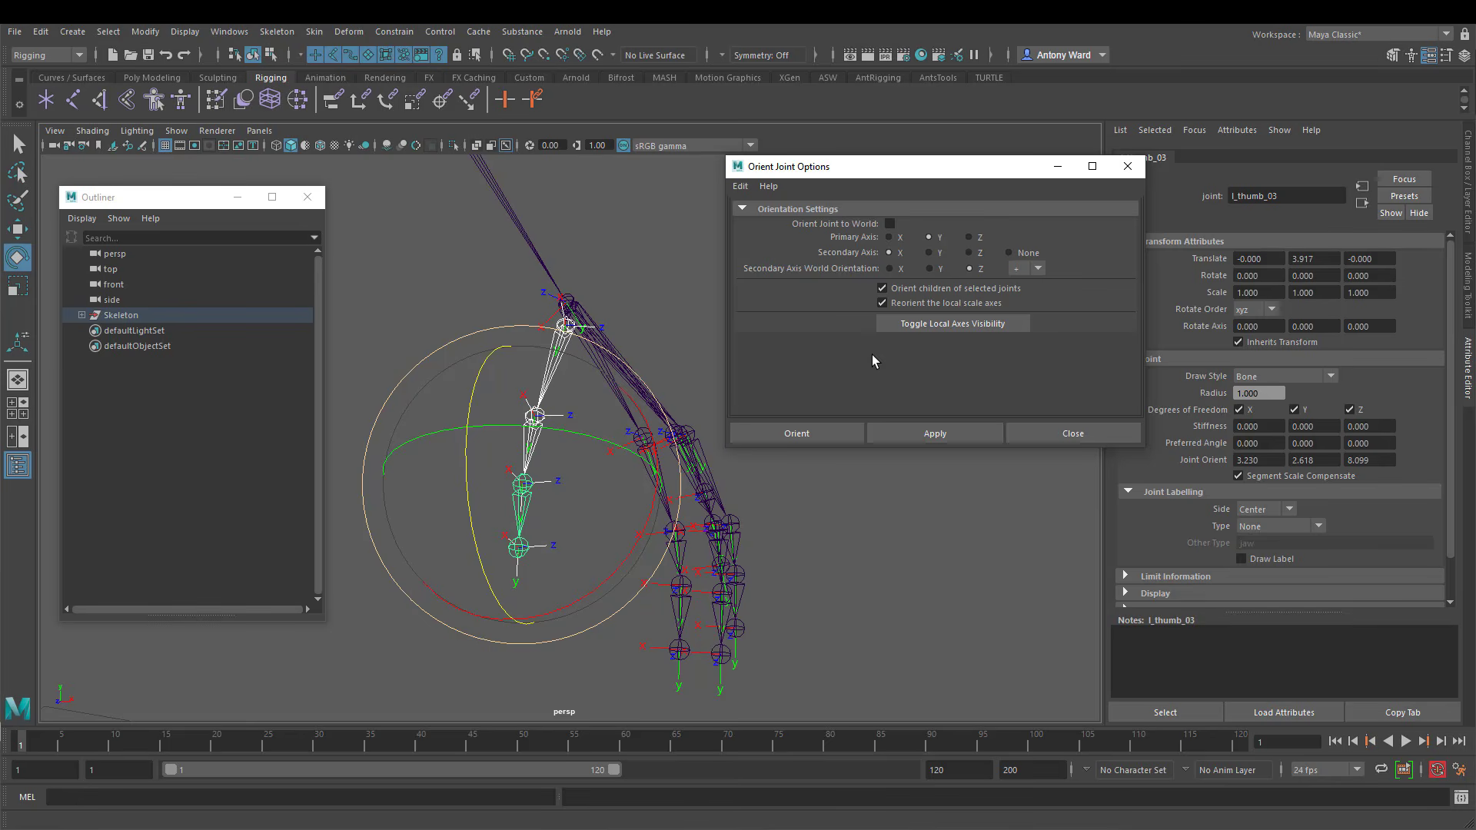
{"action": "left_click", "coordinate": [935, 434]}
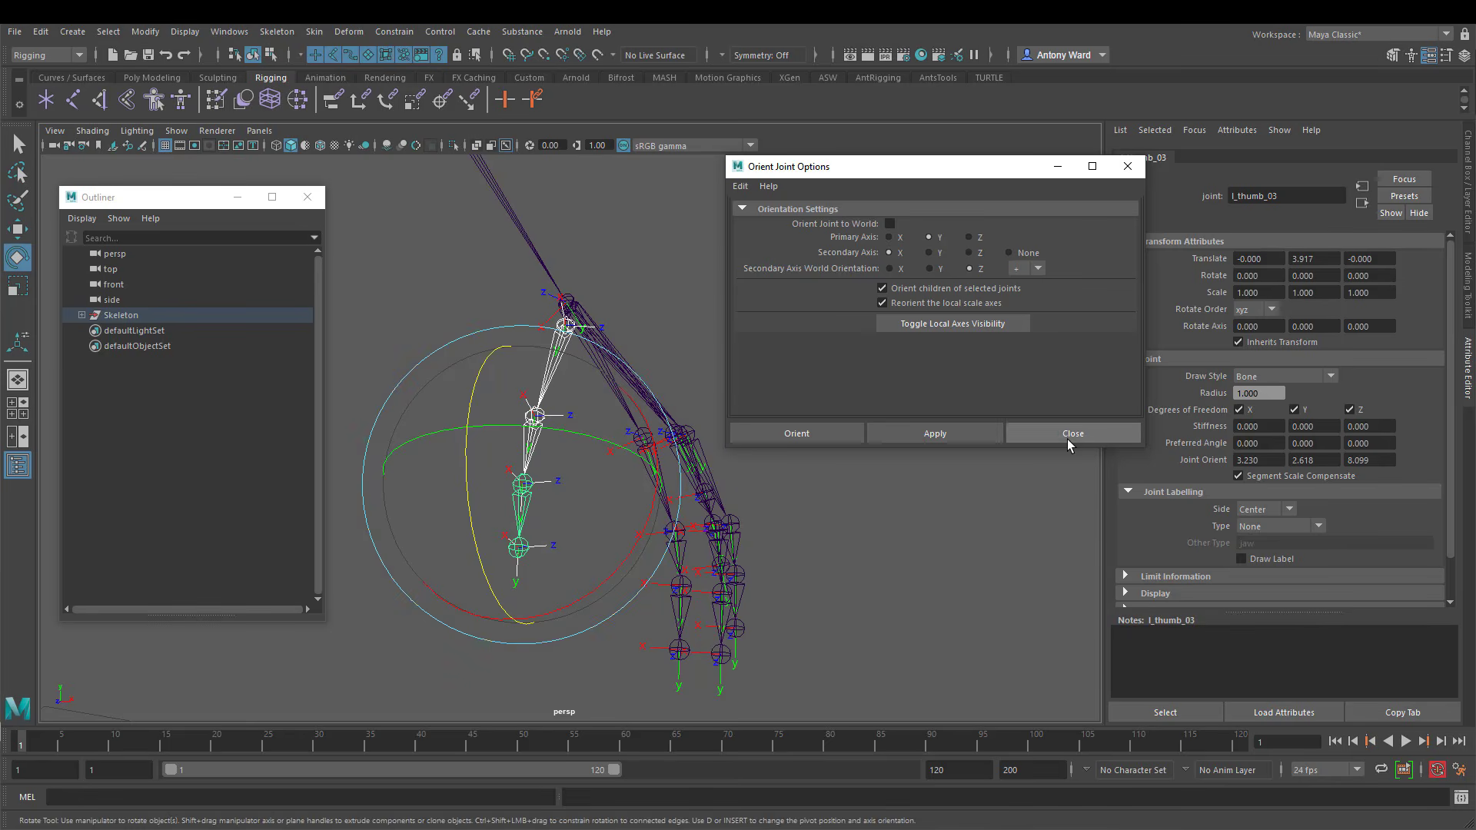
{"action": "left_click", "coordinate": [1068, 435]}
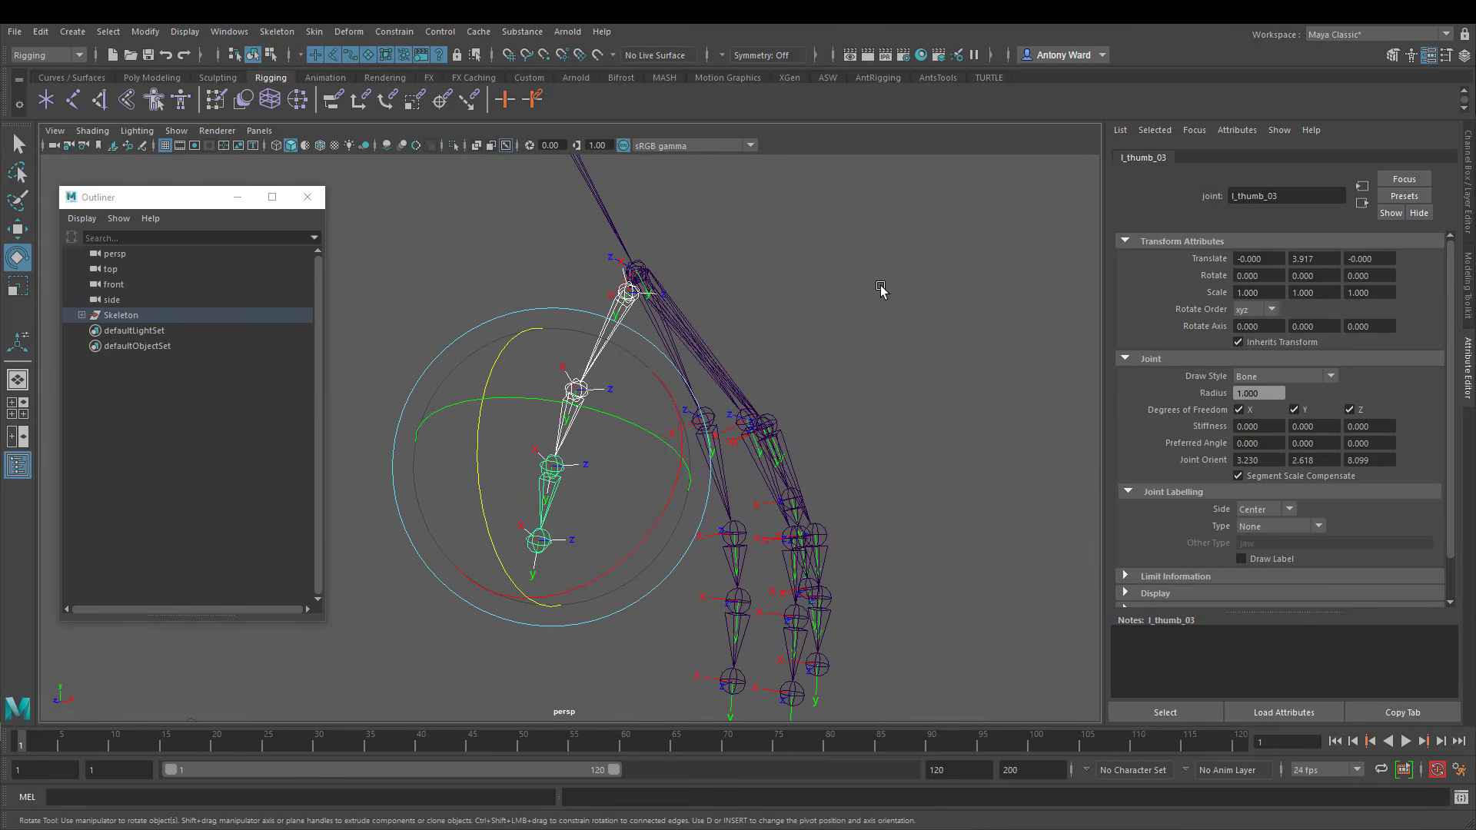
{"action": "left_click", "coordinate": [907, 429]}
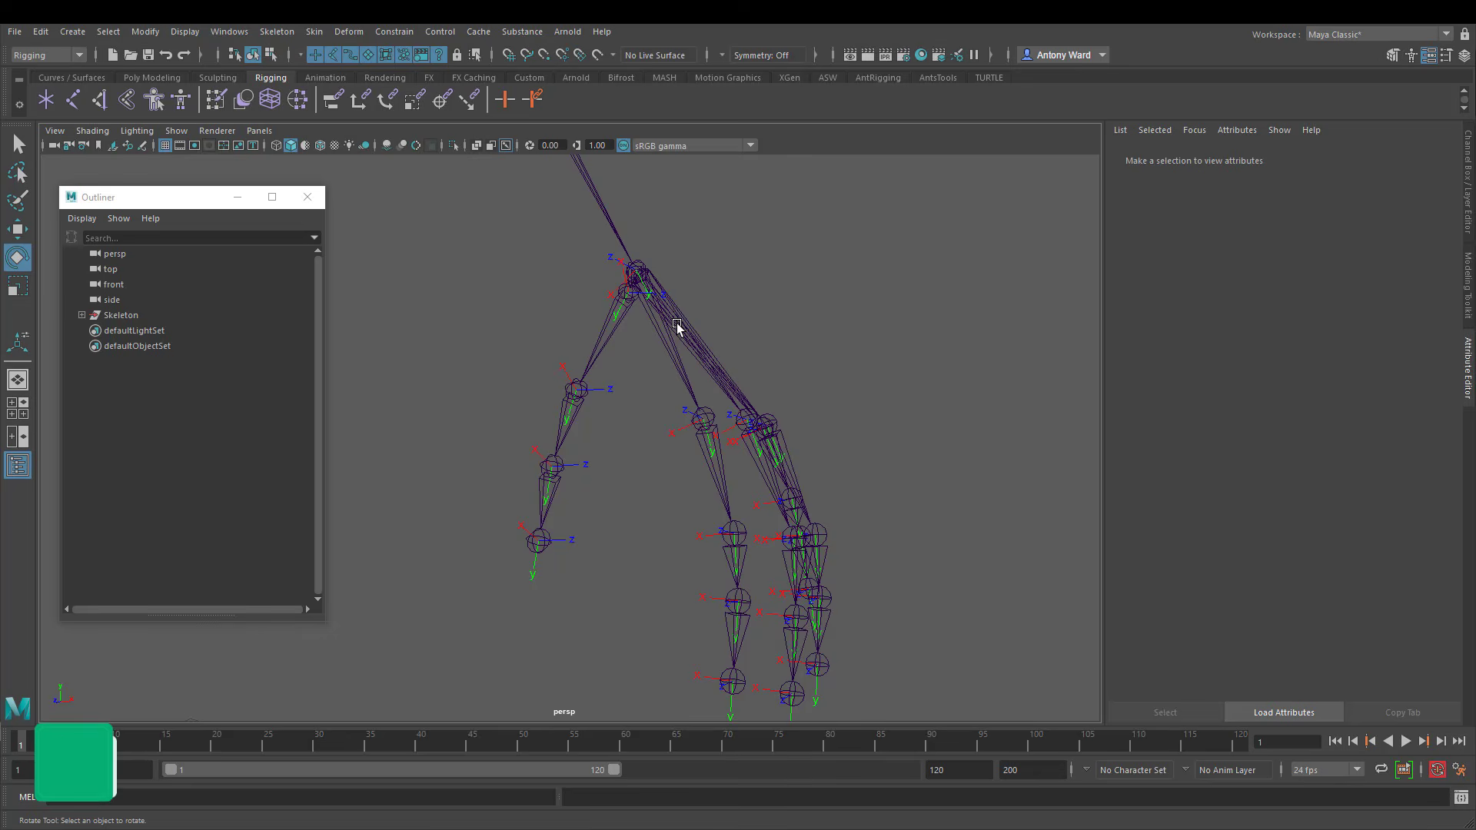
Select l_thumb_01, switch to component selection and make Local Rotation Axes selectable
{"action": "middle_click_drag", "start_coordinate": [635, 339], "coordinate": [622, 374], "text": "alt"}
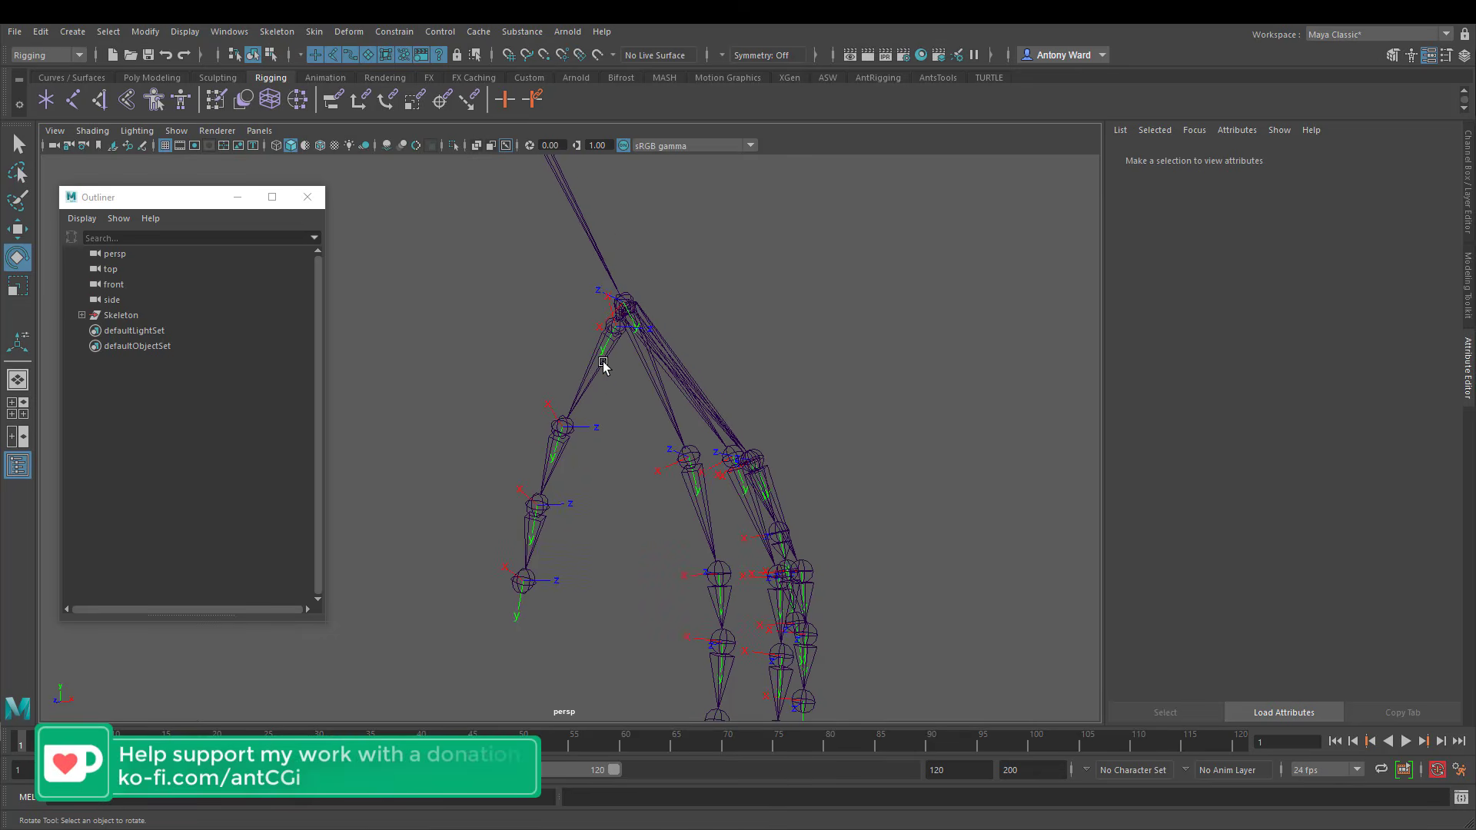
{"action": "left_click", "coordinate": [603, 361]}
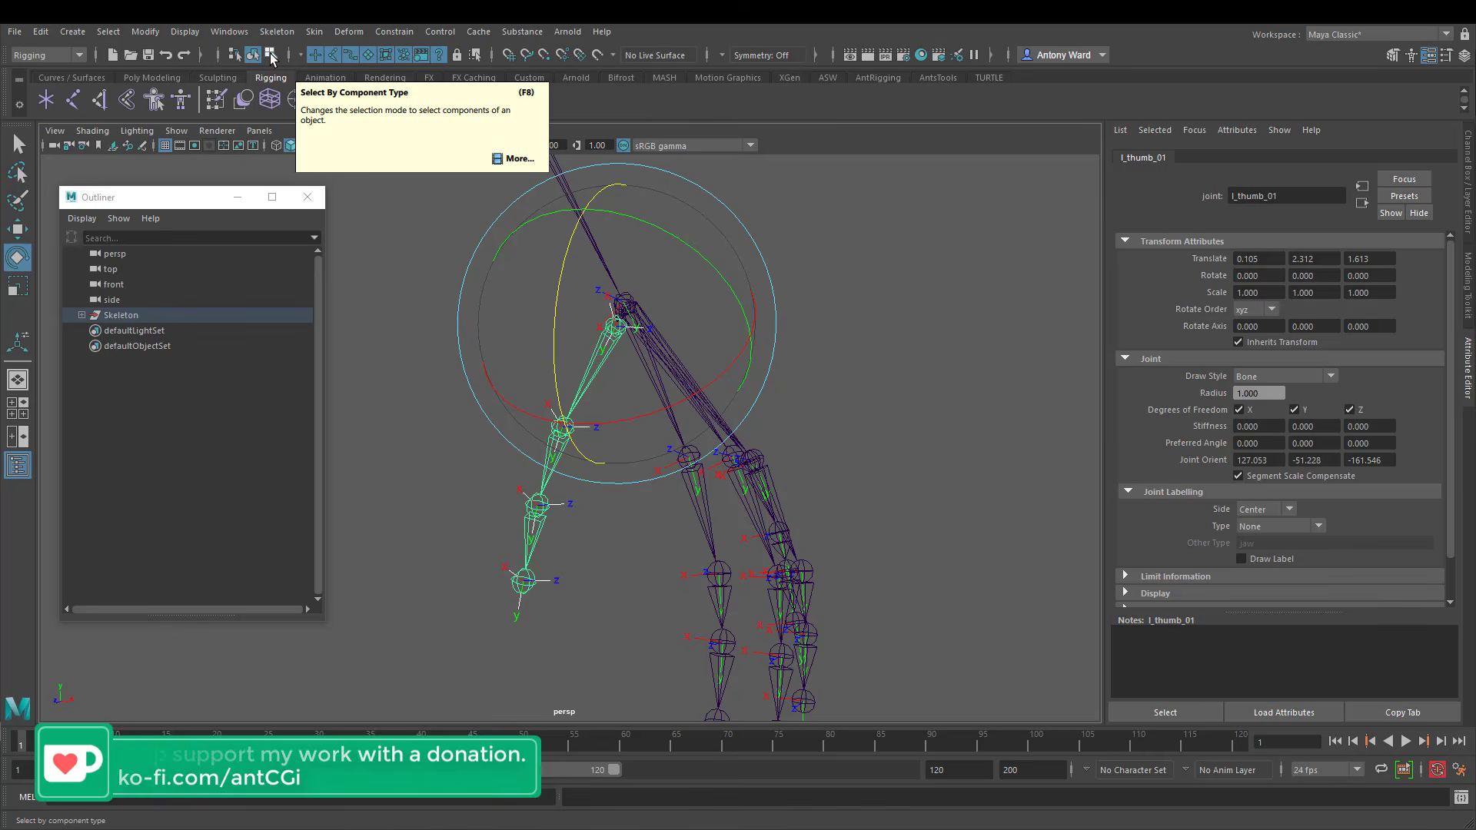
{"action": "left_click", "coordinate": [271, 55]}
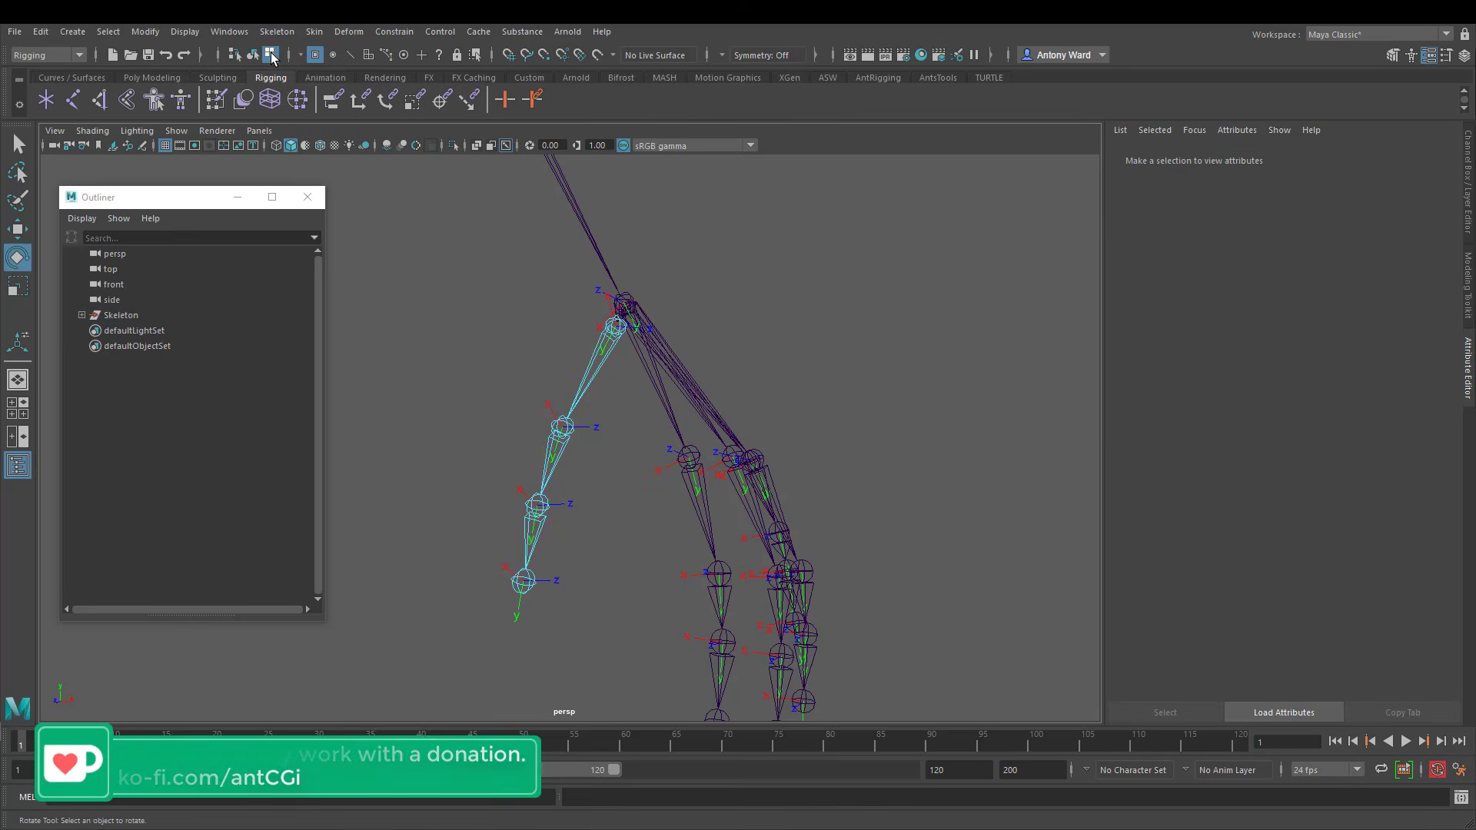
{"action": "right_click", "coordinate": [439, 56]}
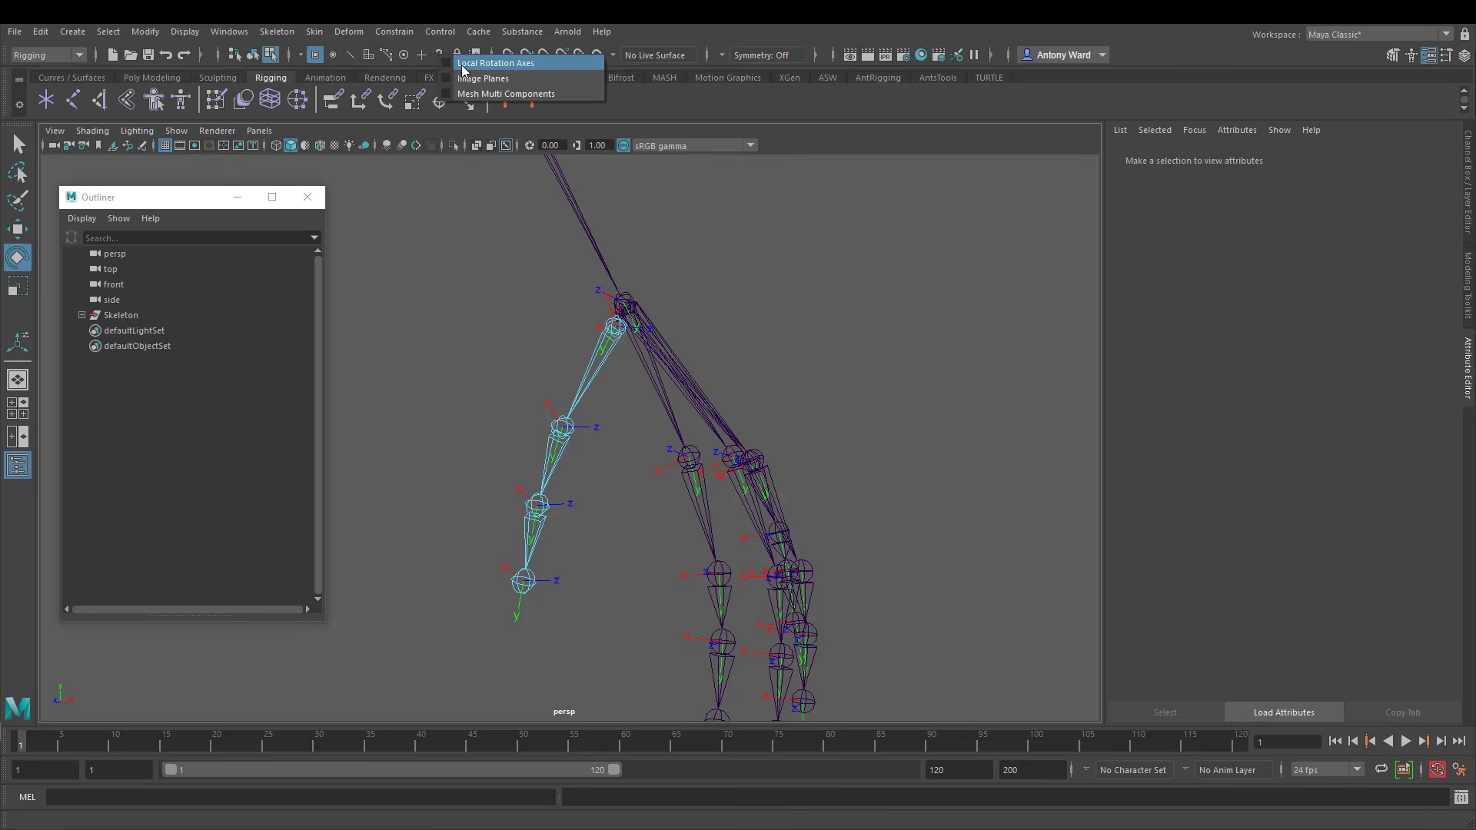
{"action": "left_click", "coordinate": [464, 64]}
Select the local rotation axes of l_thumb_01, l_thumb_02, l_thumb_03 and end_l_thumb_3 together
{"action": "left_click_drag", "start_coordinate": [558, 446], "coordinate": [629, 366], "text": "alt"}
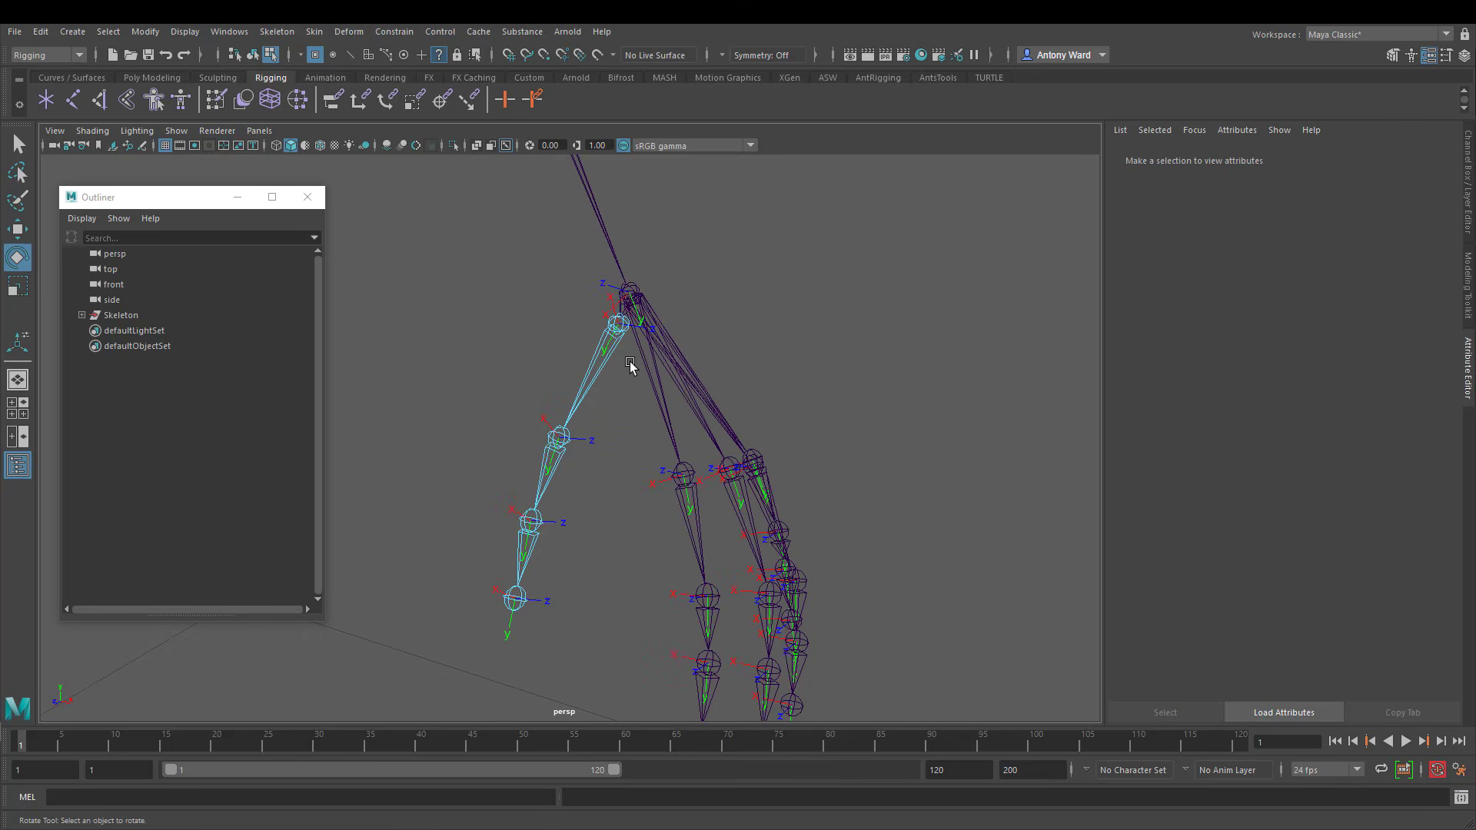
{"action": "left_click", "coordinate": [637, 331]}
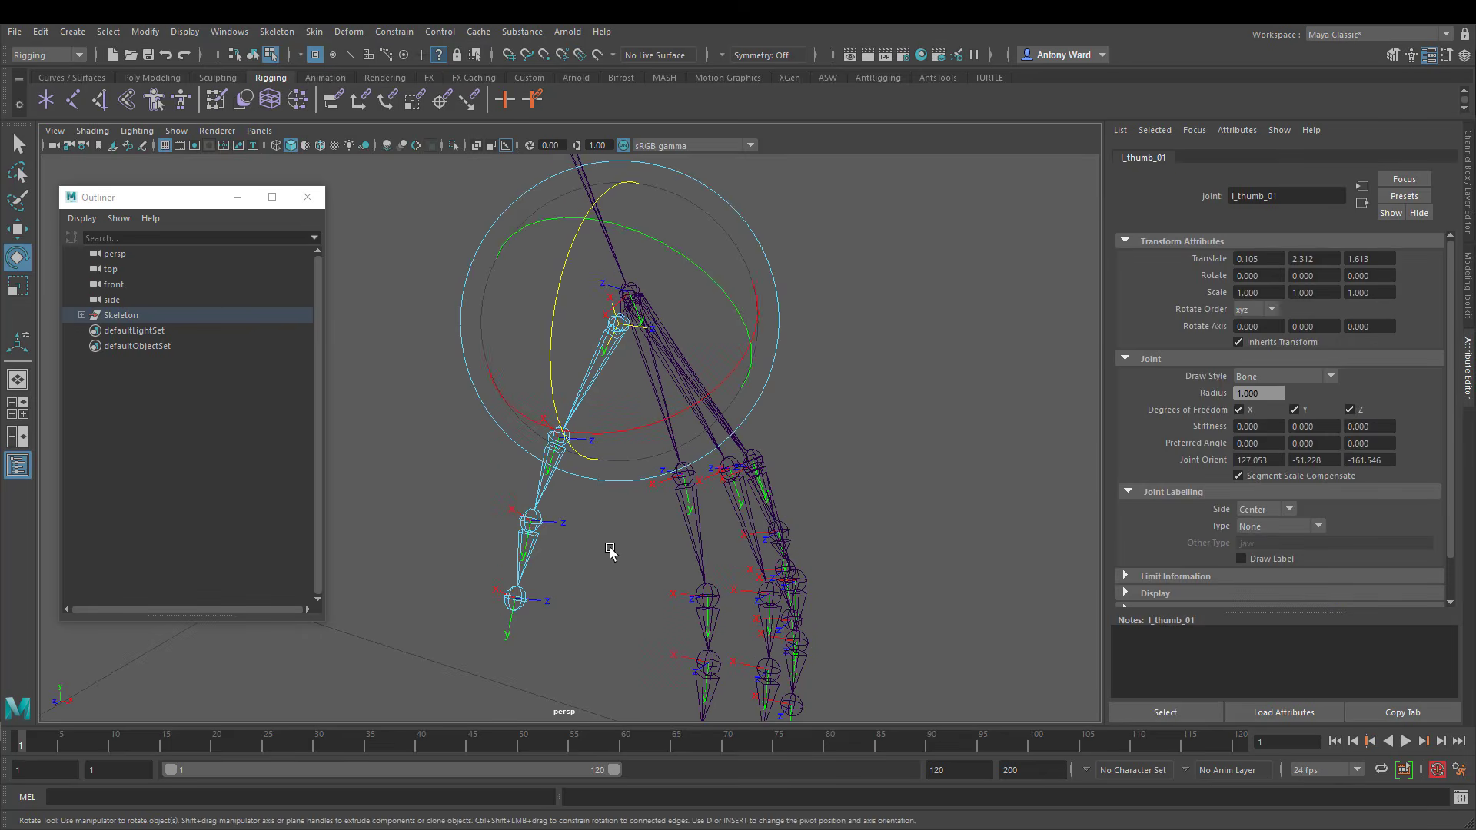
{"action": "key", "text": "t"}
{"action": "left_click", "coordinate": [583, 440]}
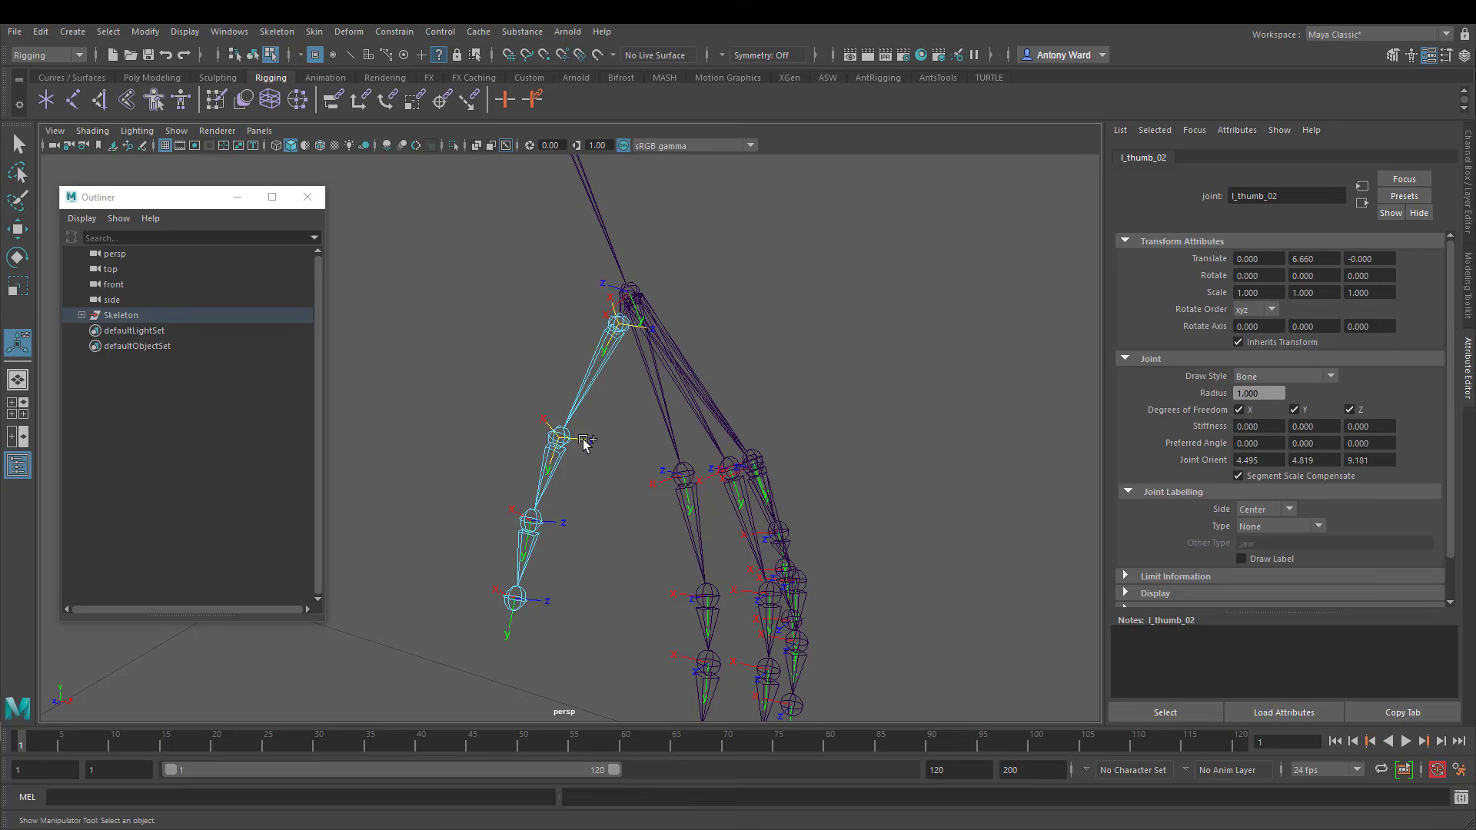
{"action": "left_click", "coordinate": [554, 522]}
{"action": "left_click", "coordinate": [541, 602]}
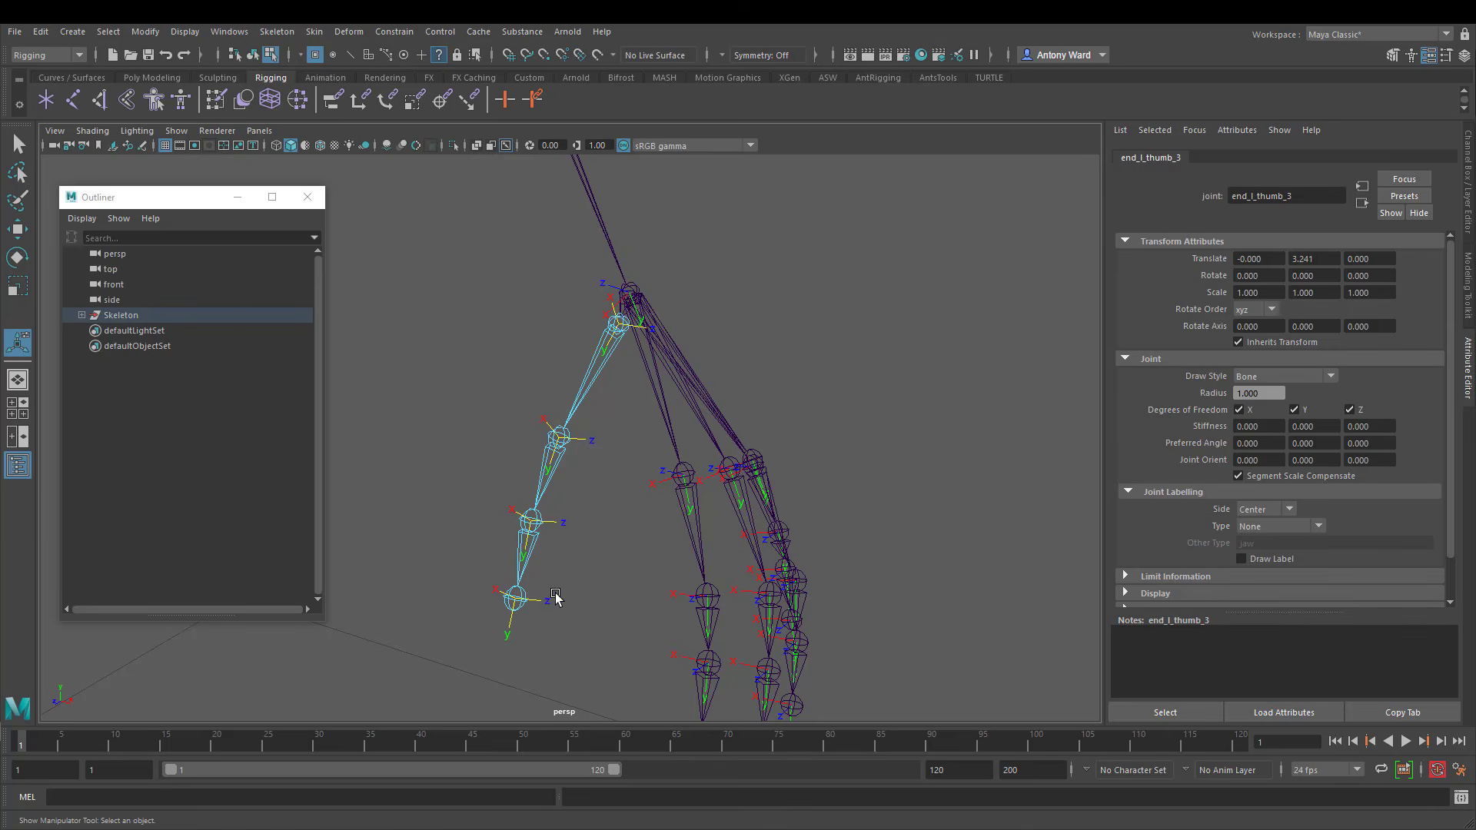
Rotate the four selected thumb axes about Y by about 18.4 degrees and return to object selection
{"action": "key", "text": "e"}
{"action": "left_click_drag", "start_coordinate": [645, 422], "coordinate": [671, 401], "text": "alt"}
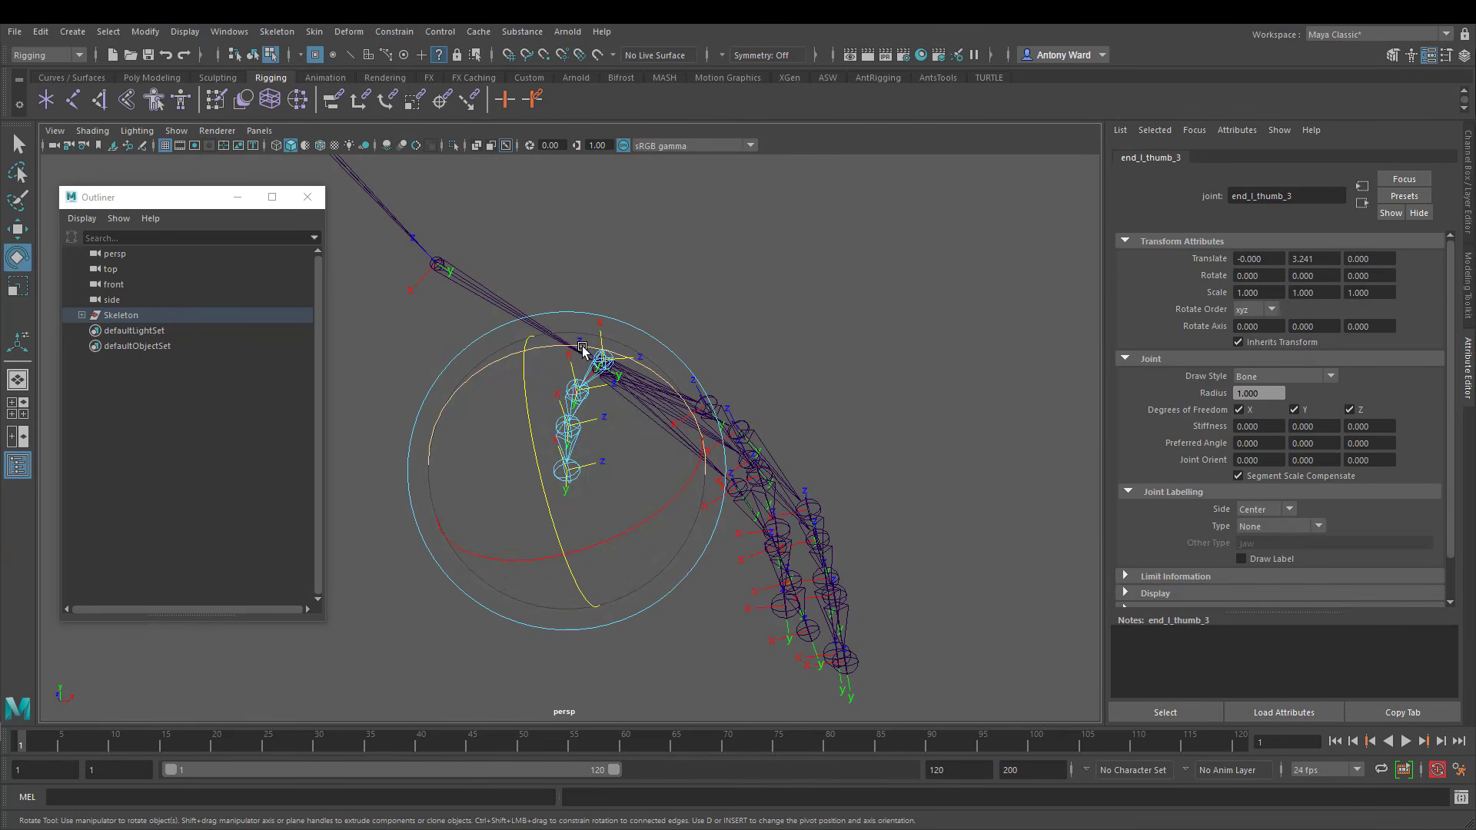
{"action": "left_click_drag", "start_coordinate": [582, 350], "coordinate": [584, 350]}
{"action": "left_click_drag", "start_coordinate": [607, 352], "coordinate": [628, 360]}
{"action": "left_click_drag", "start_coordinate": [770, 389], "coordinate": [743, 402], "text": "alt"}
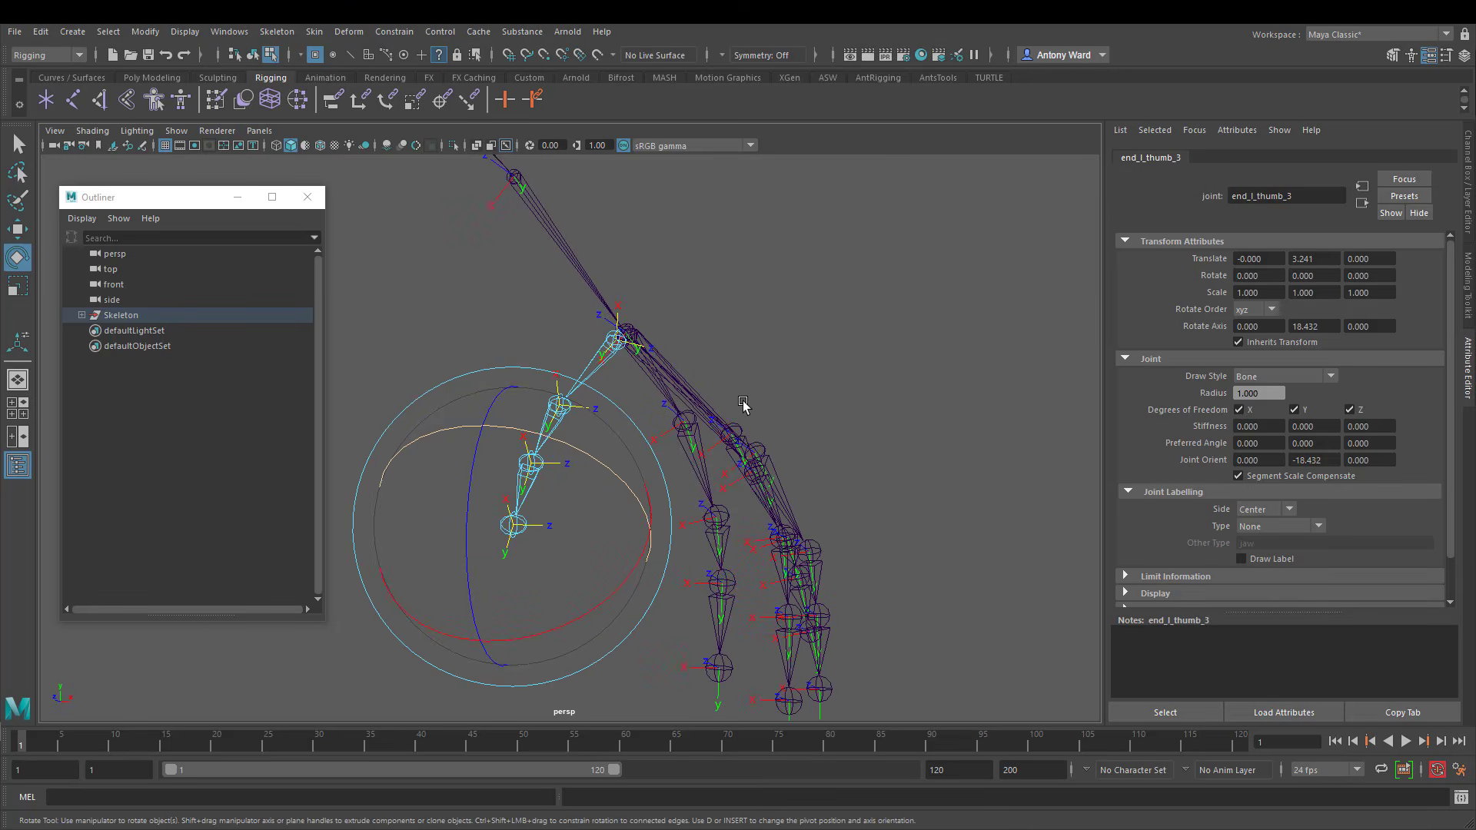
{"action": "left_click", "coordinate": [253, 55]}
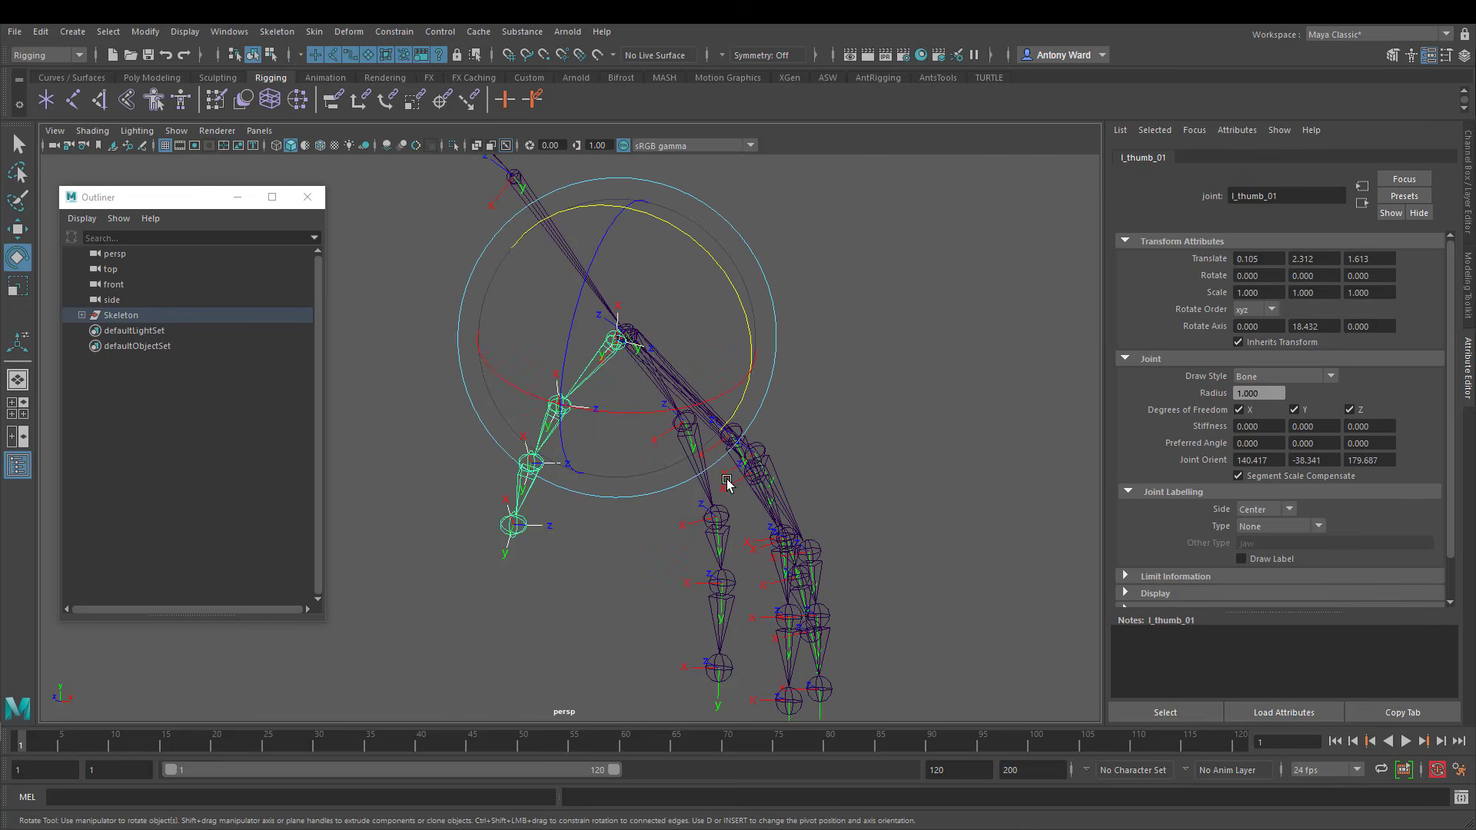
{"action": "left_click", "coordinate": [888, 434]}
Select the three thumb joints, test-rotate them about Z by about 45 degrees with the adjusted axes and undo it
{"action": "key", "text": "w"}
{"action": "left_click", "coordinate": [604, 360]}
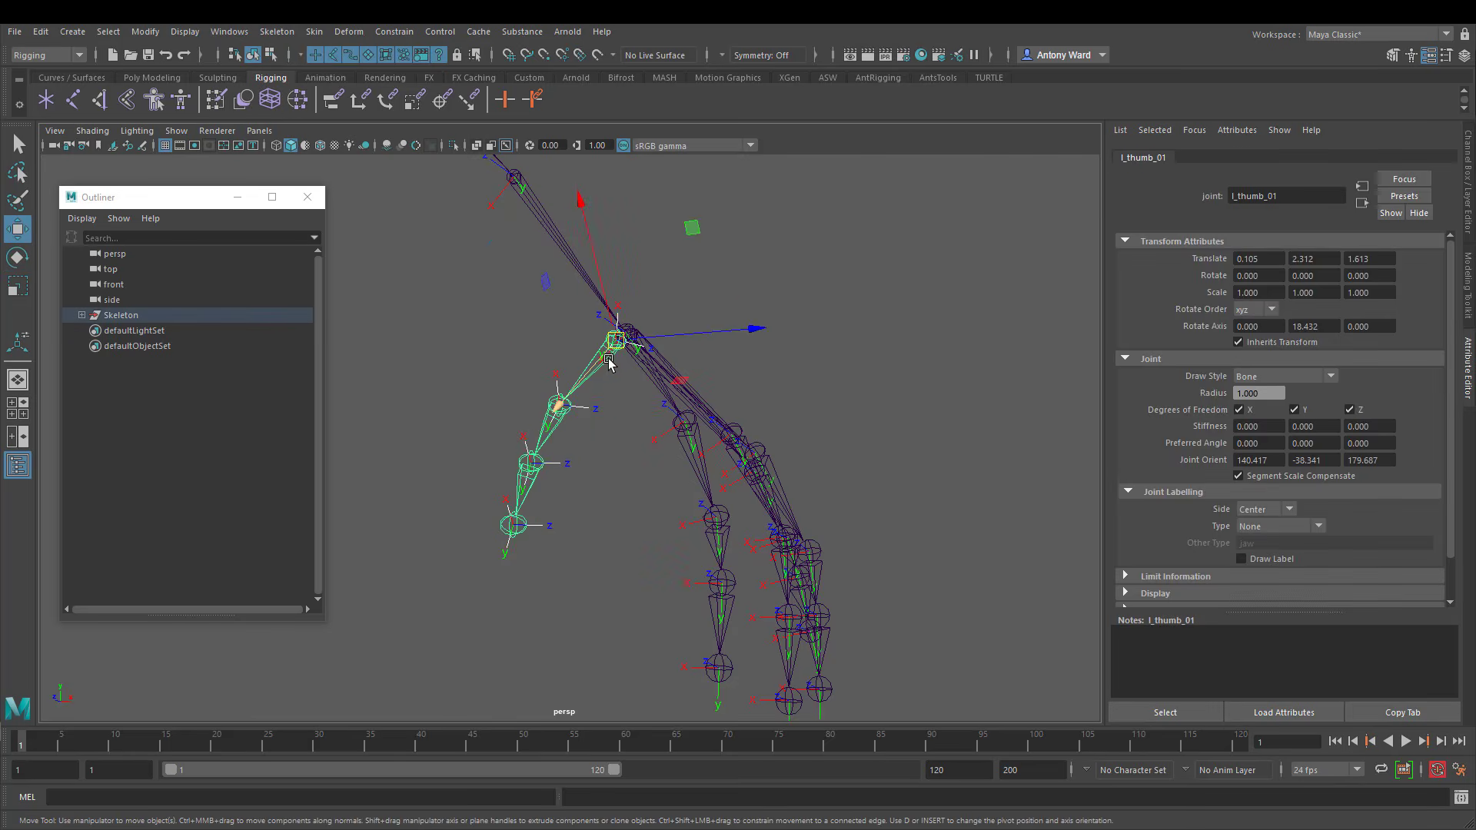
{"action": "left_click", "coordinate": [555, 430]}
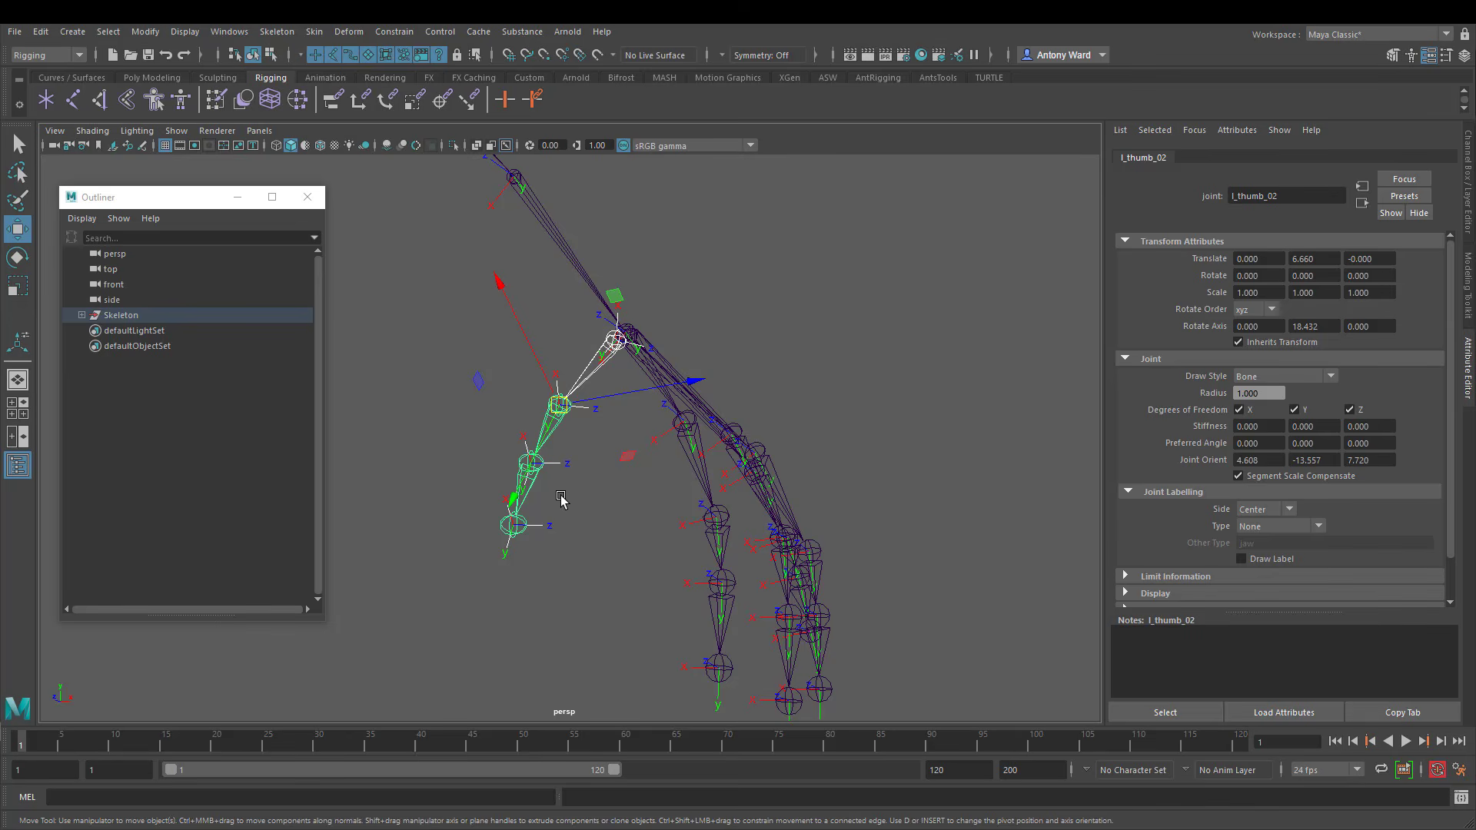
{"action": "key", "text": "e"}
{"action": "key", "text": "t"}
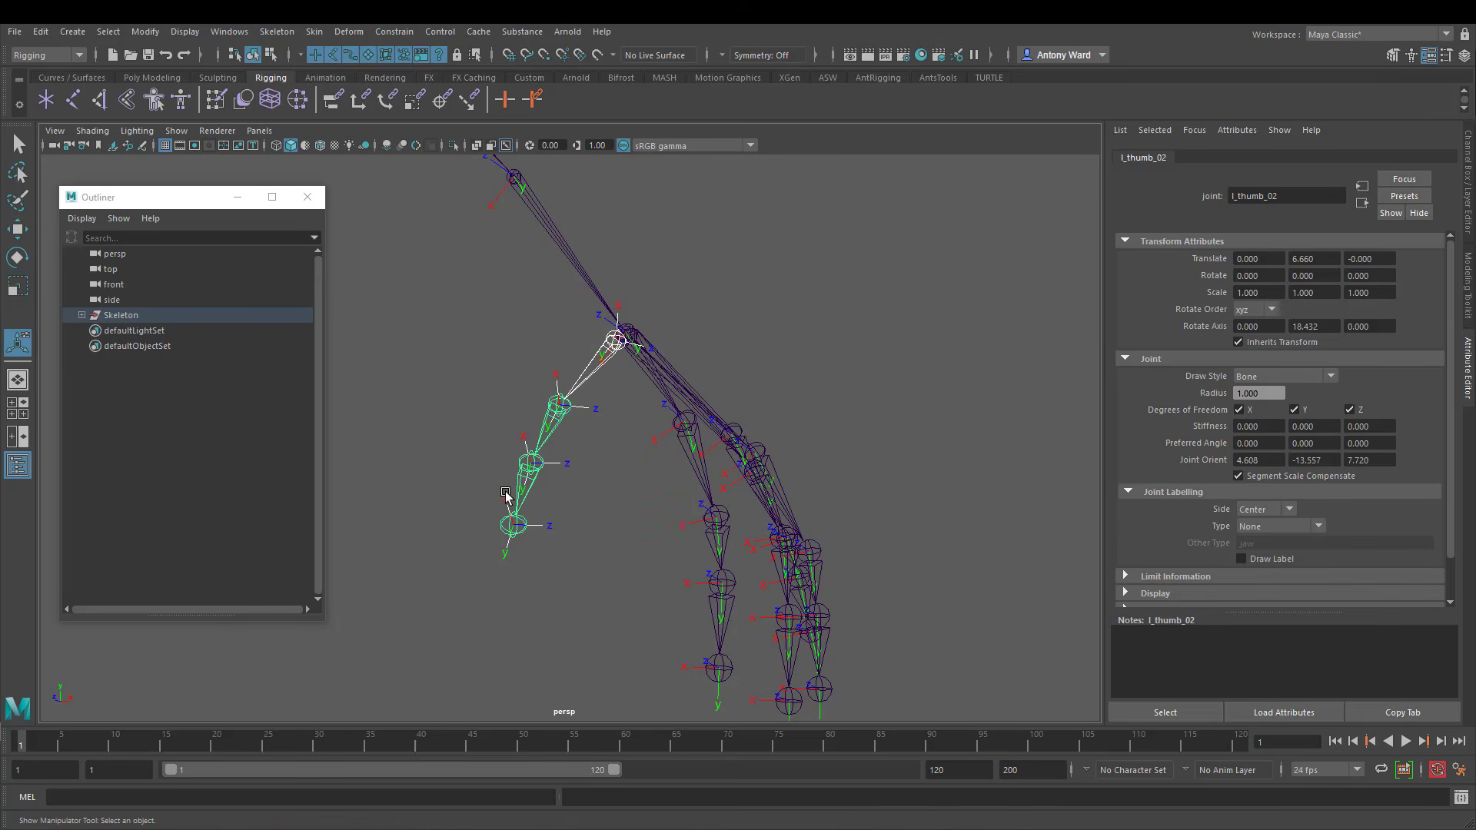
{"action": "key", "text": "Down"}
{"action": "key", "text": "e"}
{"action": "left_click_drag", "start_coordinate": [491, 403], "coordinate": [497, 526]}
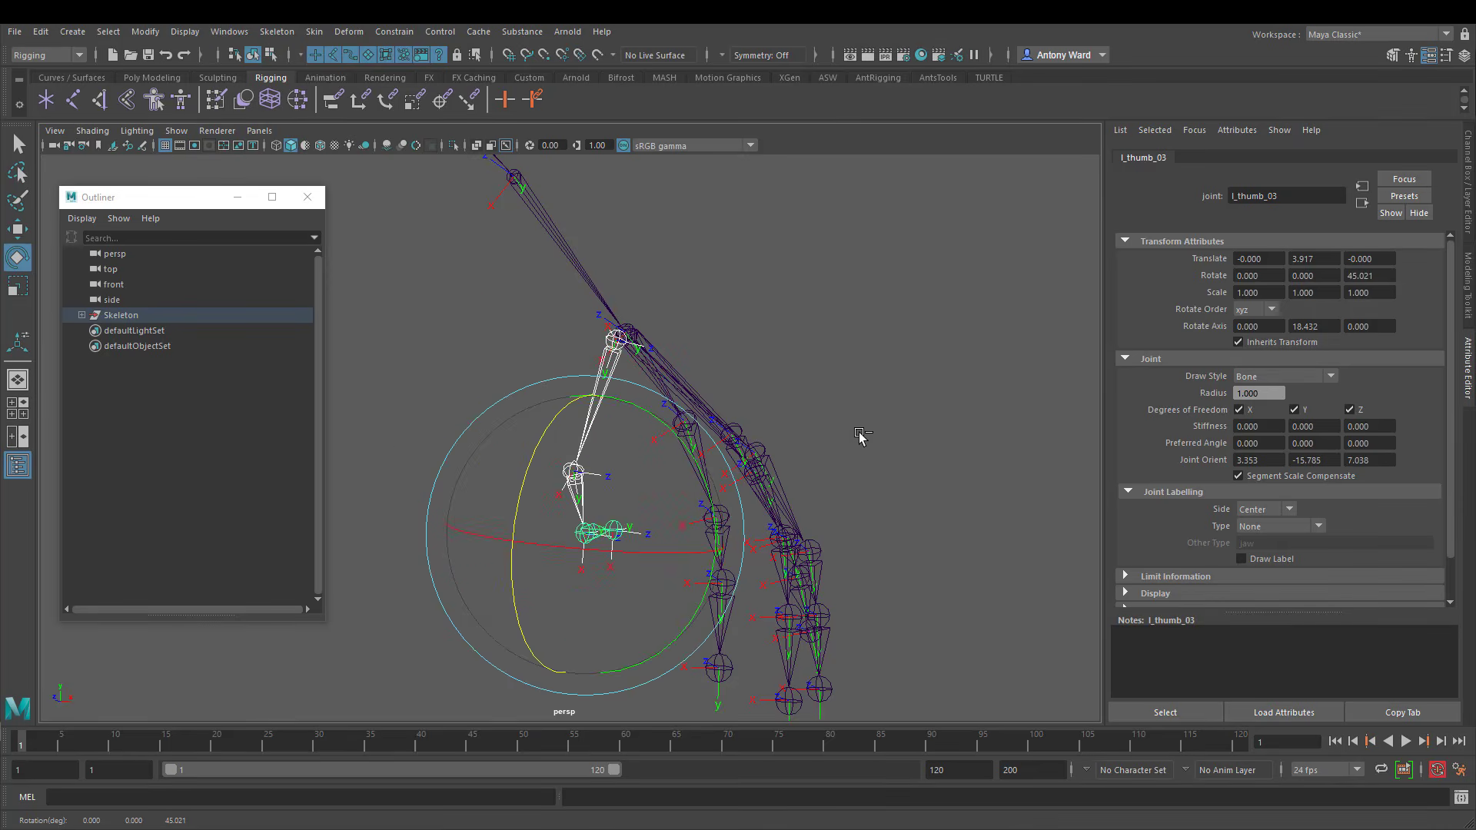
{"action": "key", "text": "ctrl+z"}
{"action": "left_click_drag", "start_coordinate": [859, 435], "coordinate": [822, 443], "text": "alt"}
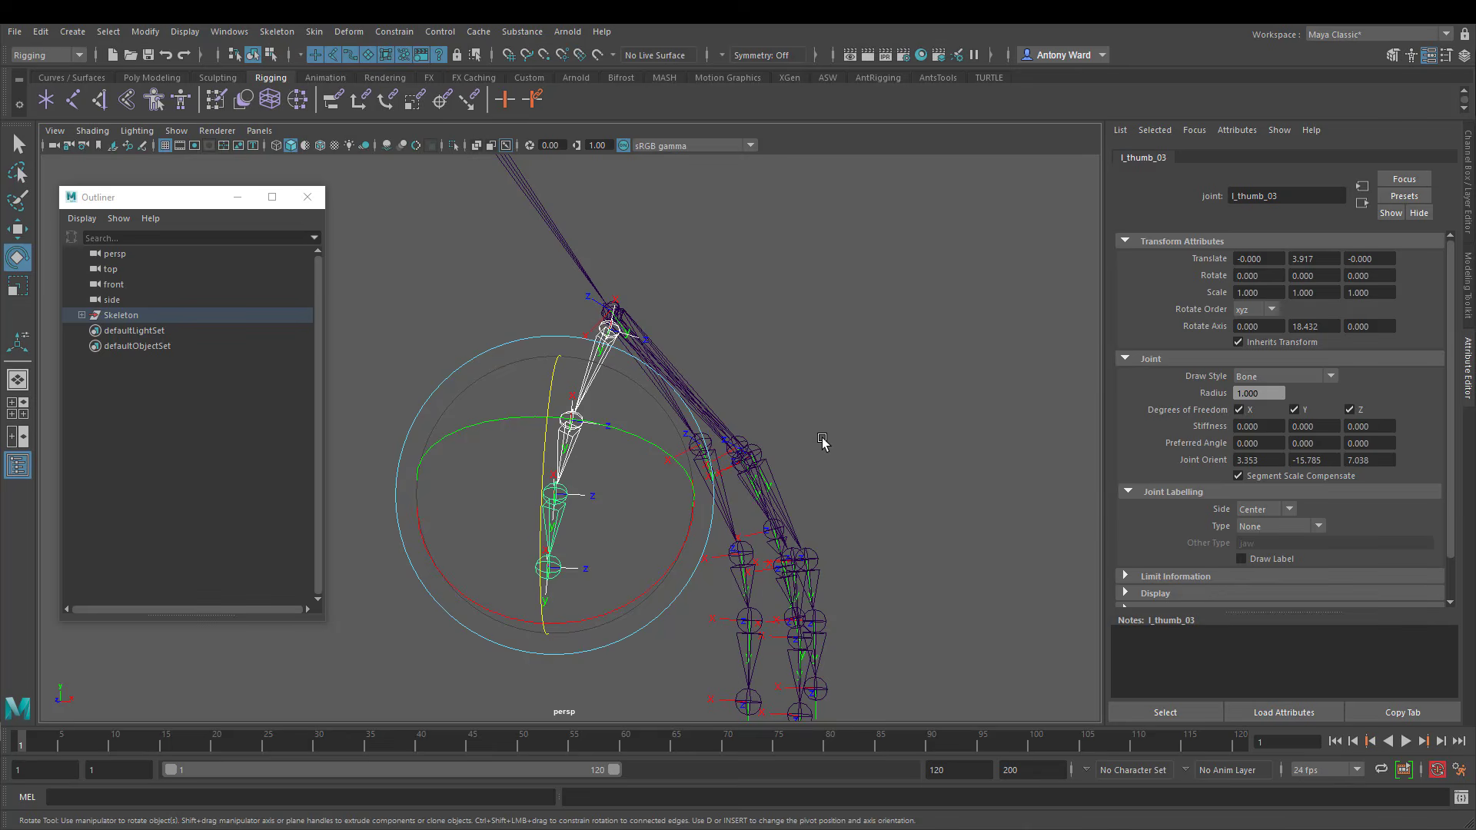
{"action": "left_click_drag", "start_coordinate": [833, 372], "coordinate": [812, 382], "text": "alt"}
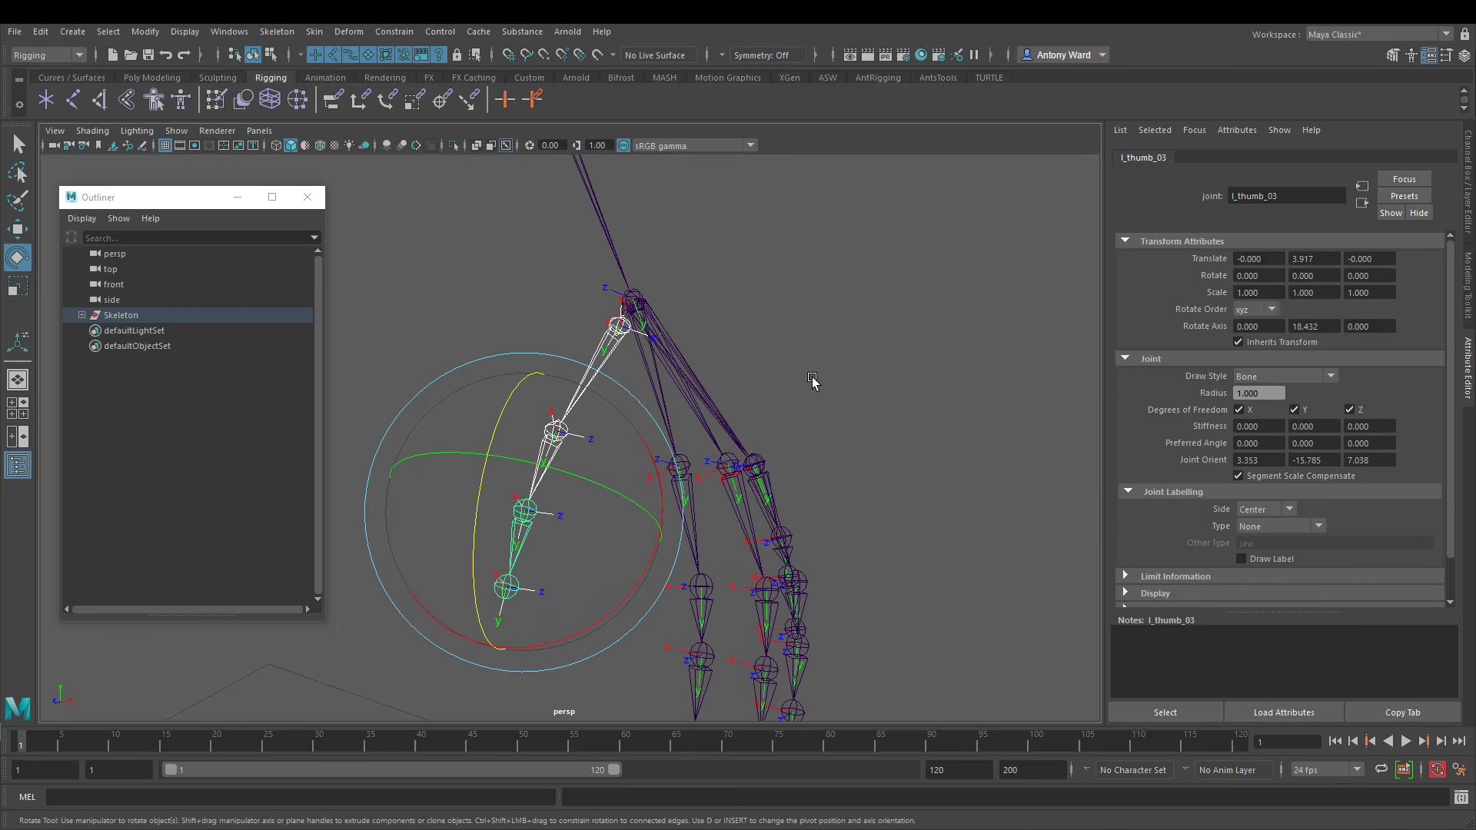
{"action": "left_click", "coordinate": [813, 382]}
Select l_index_01, test-rotate the index finger about Z by about -14.7 degrees and undo the rotation
{"action": "left_click_drag", "start_coordinate": [816, 477], "coordinate": [682, 498], "text": "alt"}
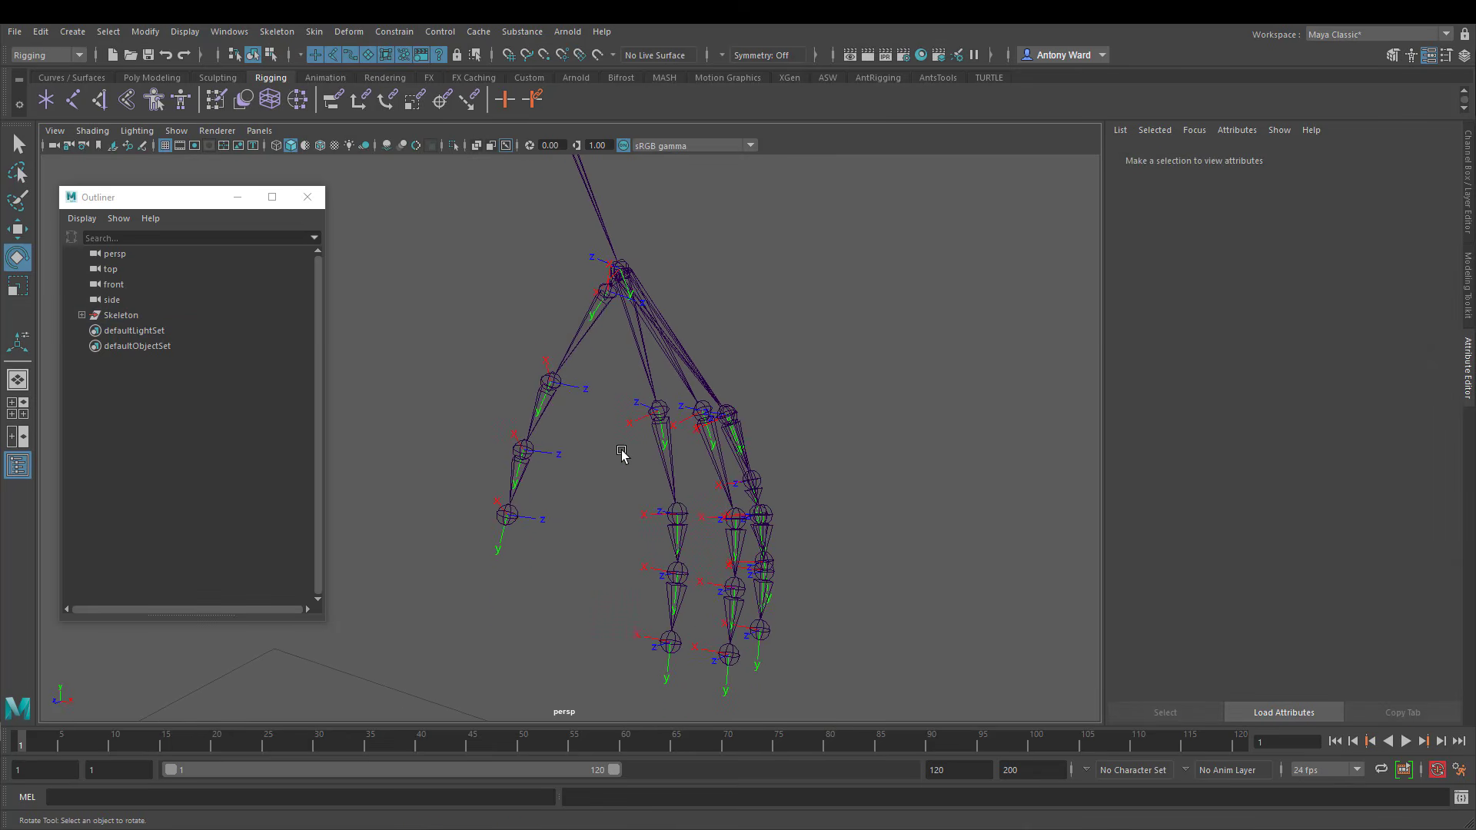
{"action": "left_click_drag", "start_coordinate": [662, 435], "coordinate": [675, 435], "text": "alt"}
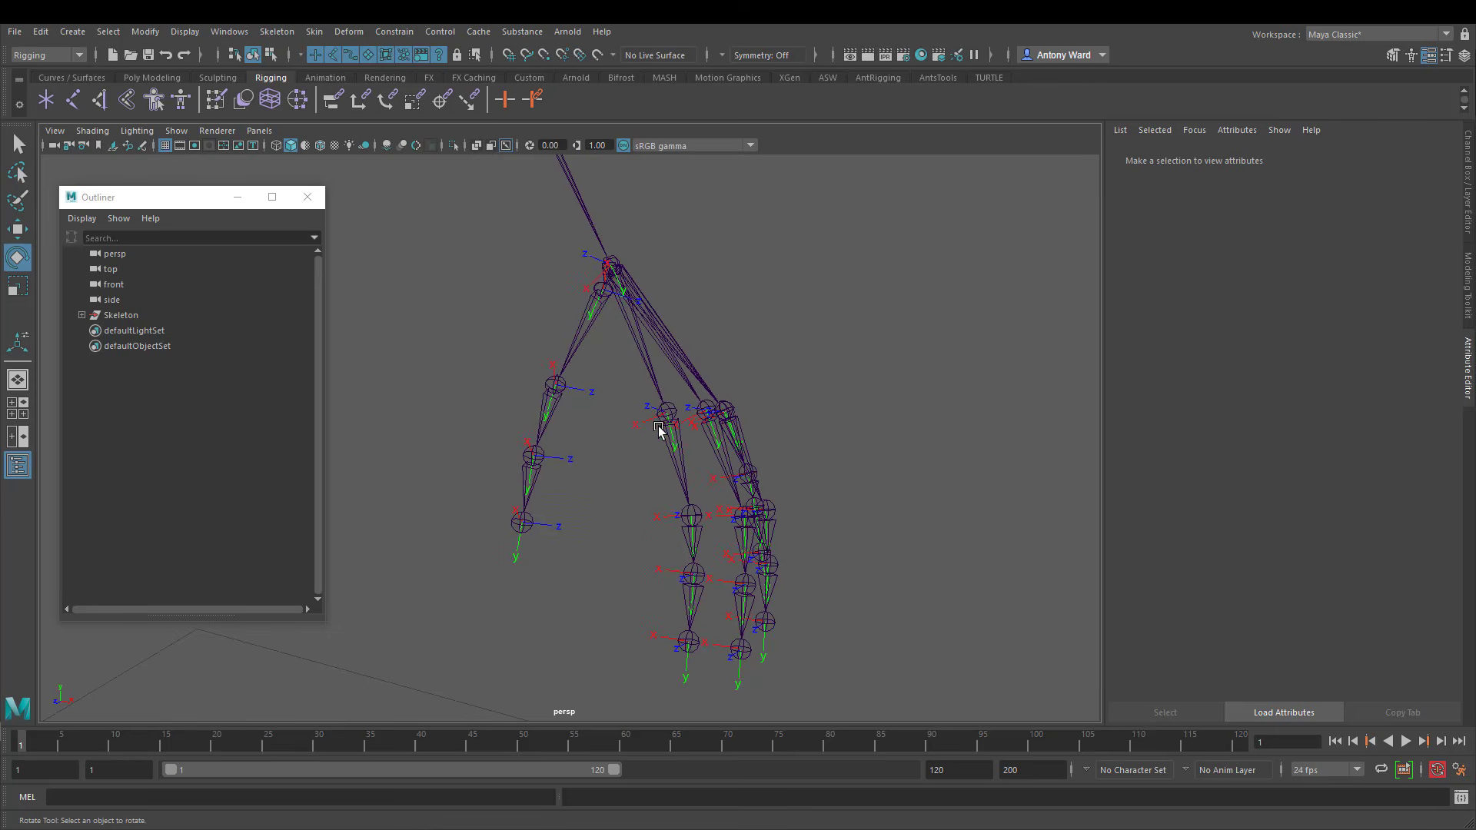
{"action": "left_click", "coordinate": [683, 449]}
{"action": "left_click_drag", "start_coordinate": [810, 462], "coordinate": [676, 477], "text": "alt"}
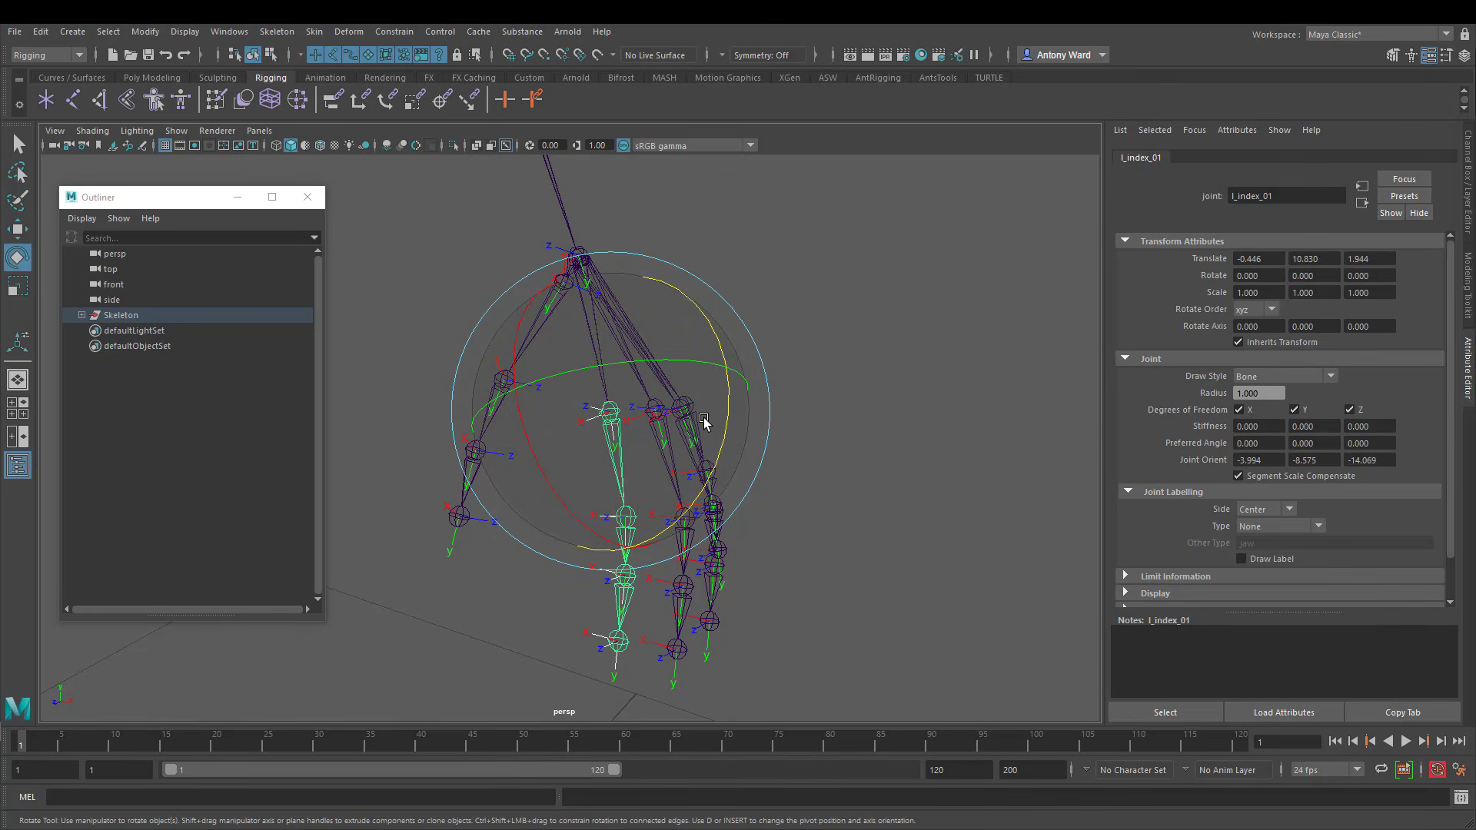
{"action": "left_click_drag", "start_coordinate": [727, 408], "coordinate": [702, 440]}
{"action": "key", "text": "ctrl+z"}
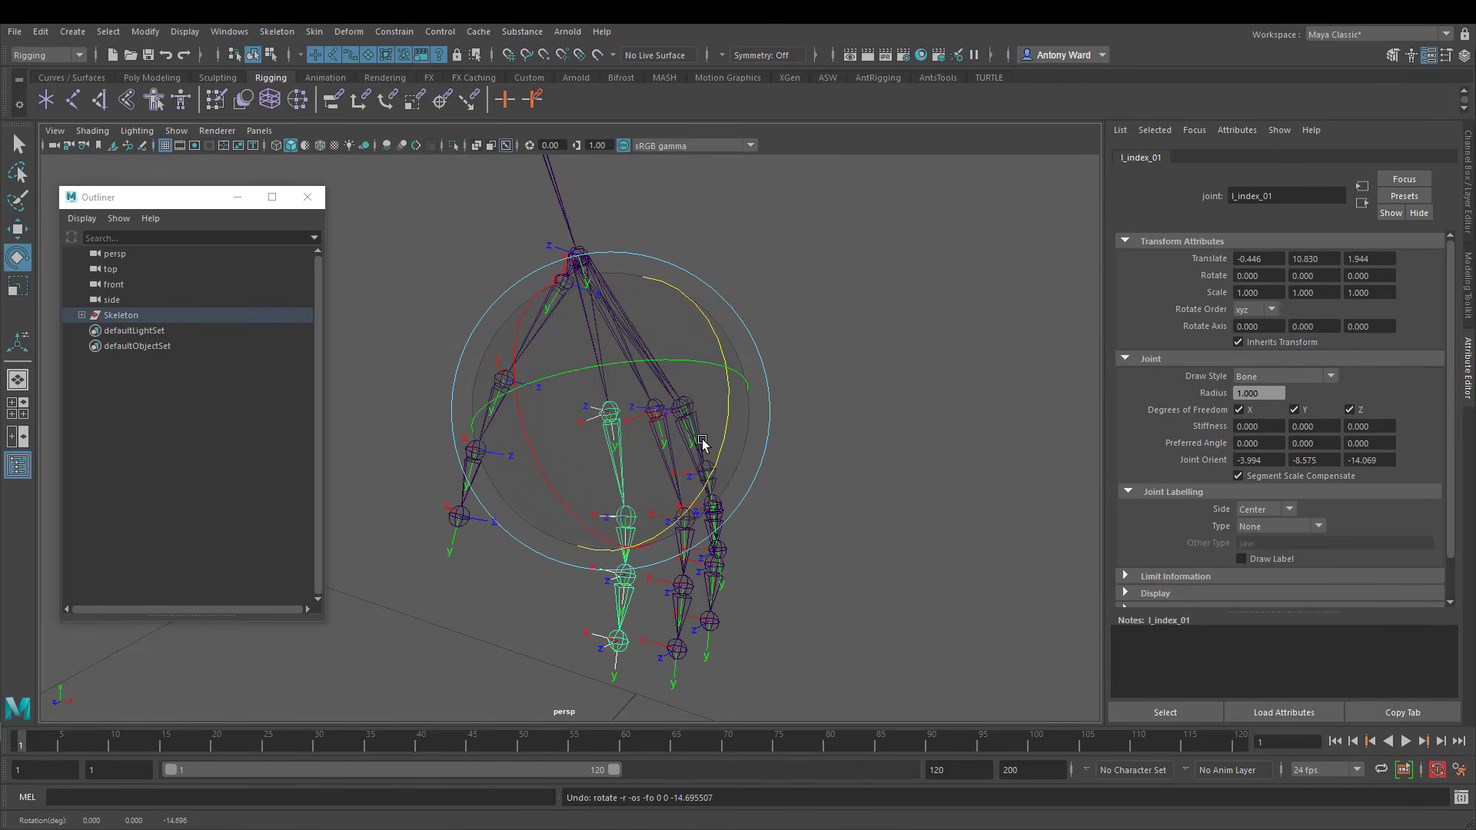
{"action": "key", "text": "w"}
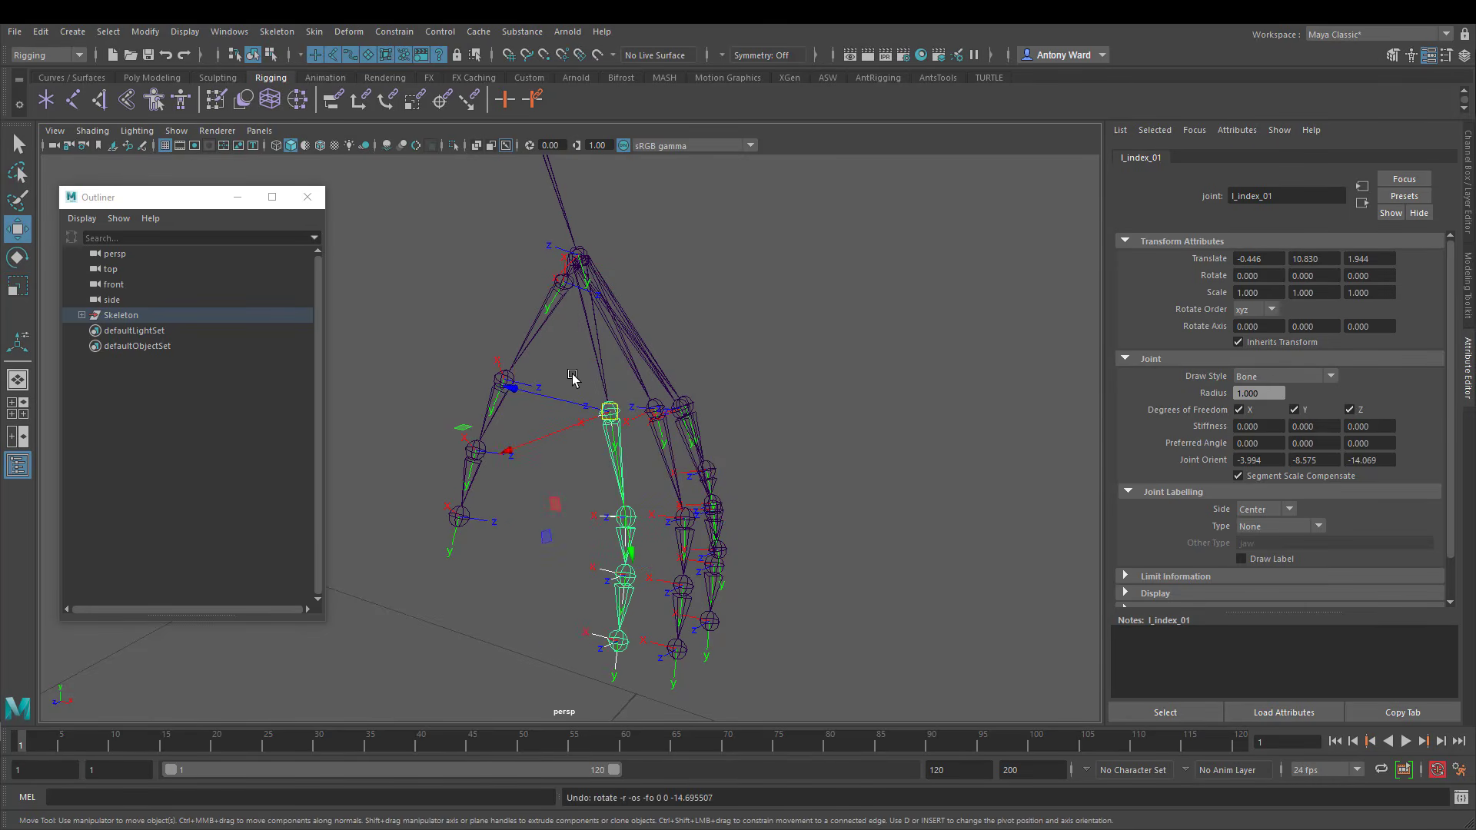
{"action": "left_click_drag", "start_coordinate": [566, 422], "coordinate": [577, 423], "text": "alt"}
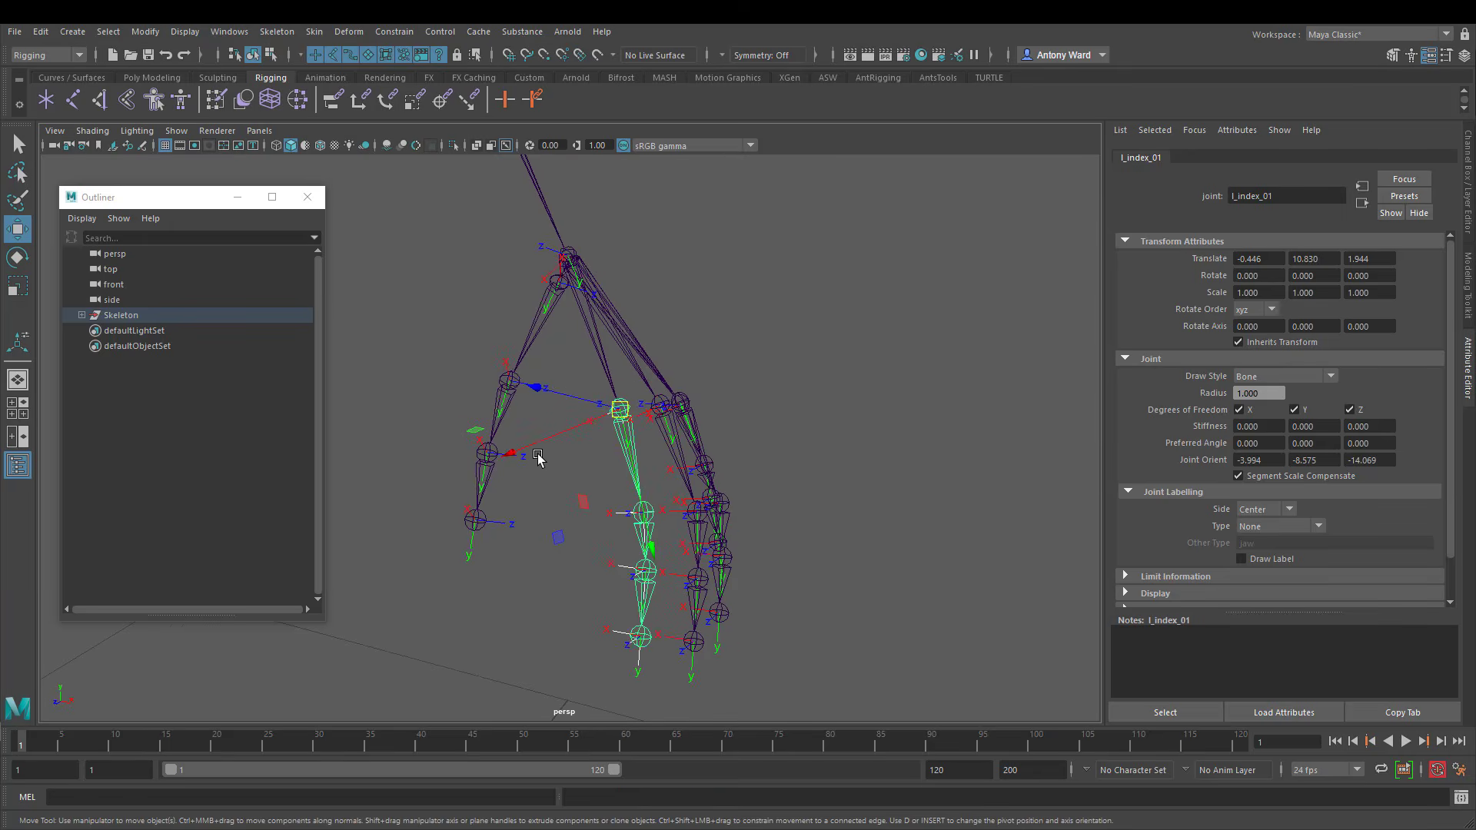
Select l_thumb_02 and compare its move and rotate manipulators with the displayed local rotation axis
{"action": "left_click", "coordinate": [504, 406]}
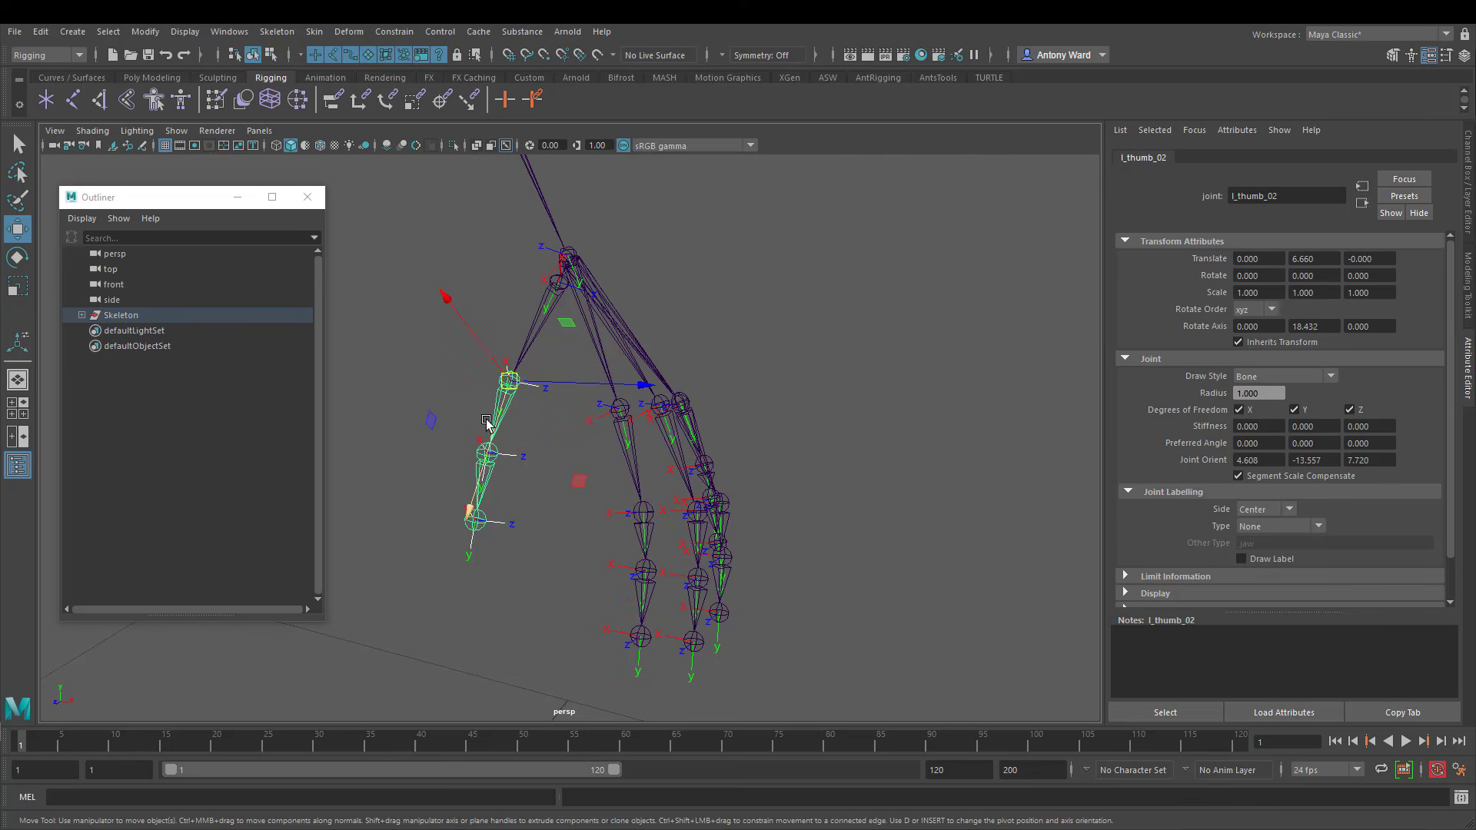
{"action": "middle_click_drag", "start_coordinate": [492, 426], "coordinate": [524, 455], "text": "alt"}
{"action": "right_click_drag", "start_coordinate": [638, 432], "coordinate": [917, 427], "text": "alt"}
{"action": "left_click_drag", "start_coordinate": [598, 424], "coordinate": [610, 430], "text": "alt"}
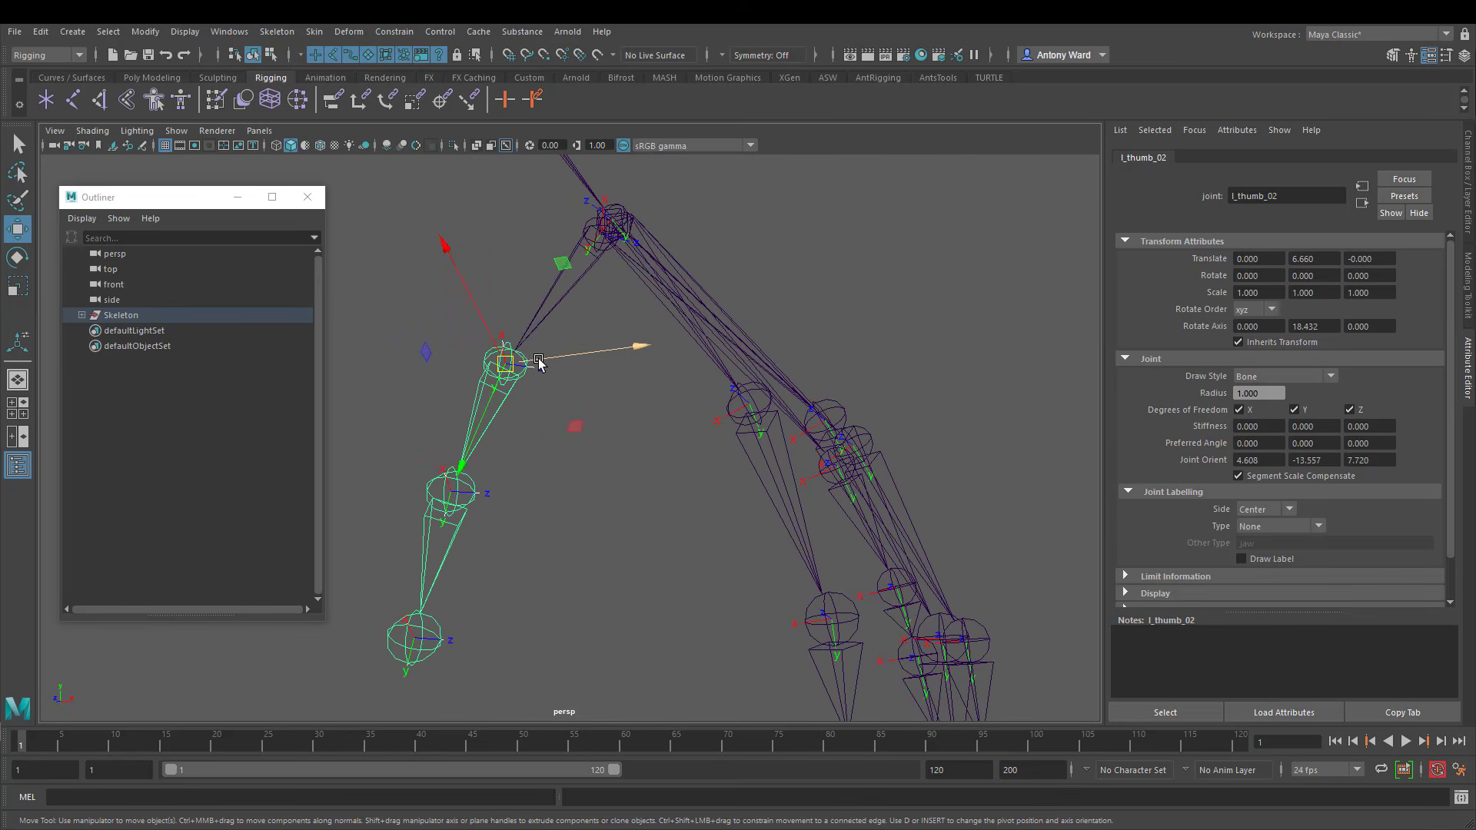
{"action": "right_click_drag", "start_coordinate": [566, 370], "coordinate": [670, 348], "text": "alt"}
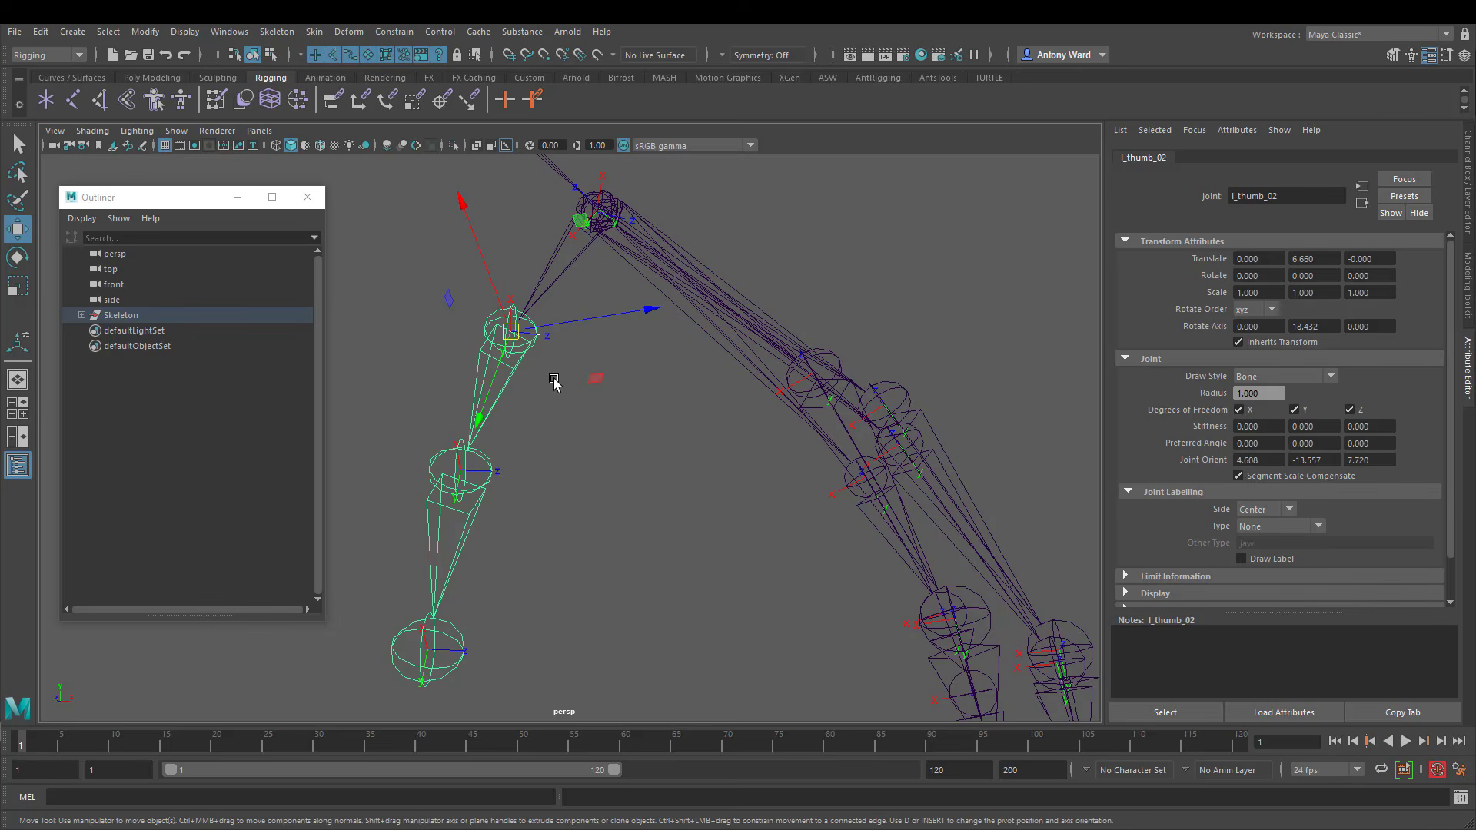
{"action": "key", "text": "e"}
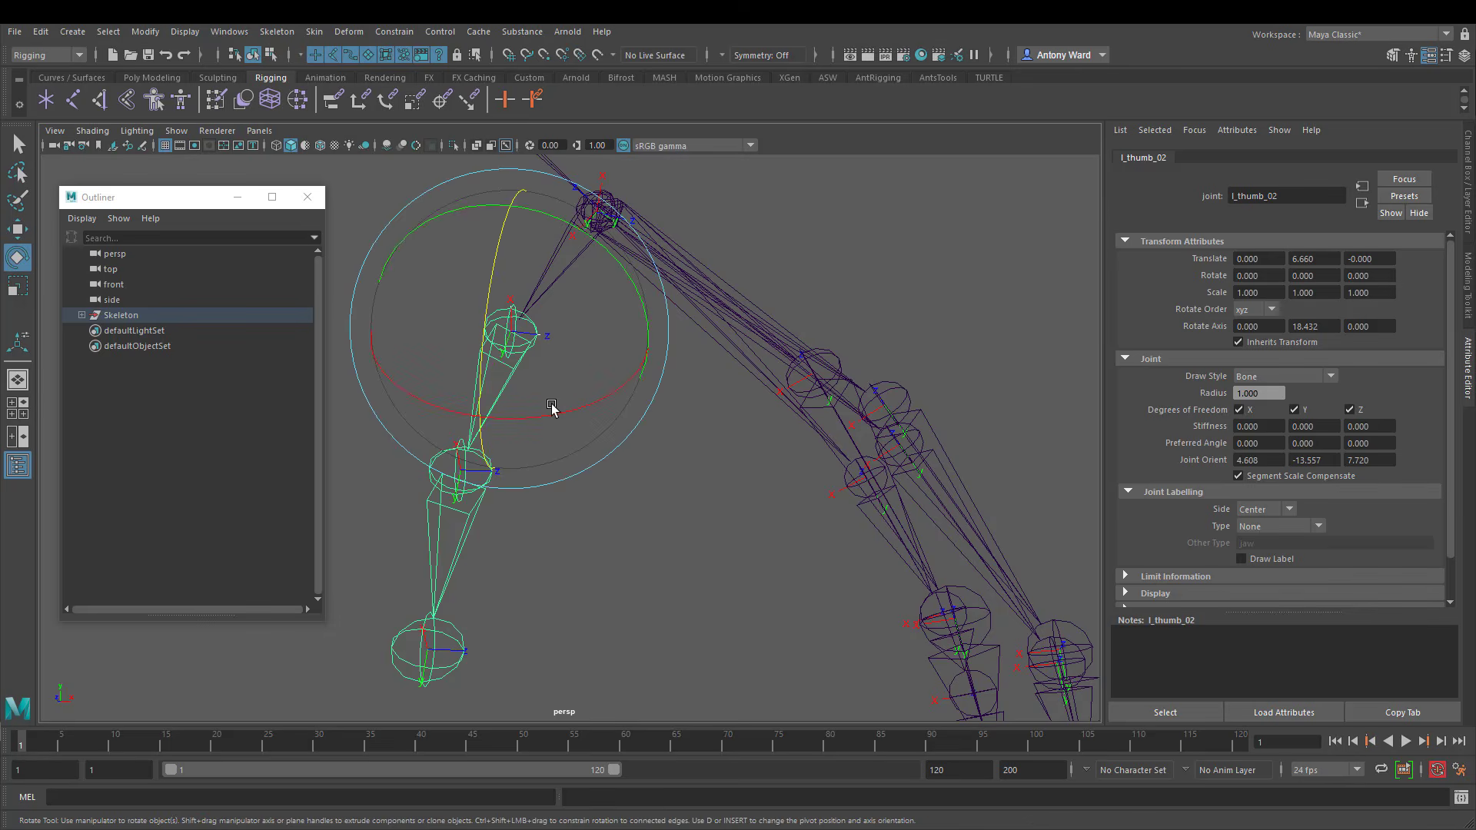
{"action": "key", "text": "w"}
{"action": "left_click", "coordinate": [518, 339]}
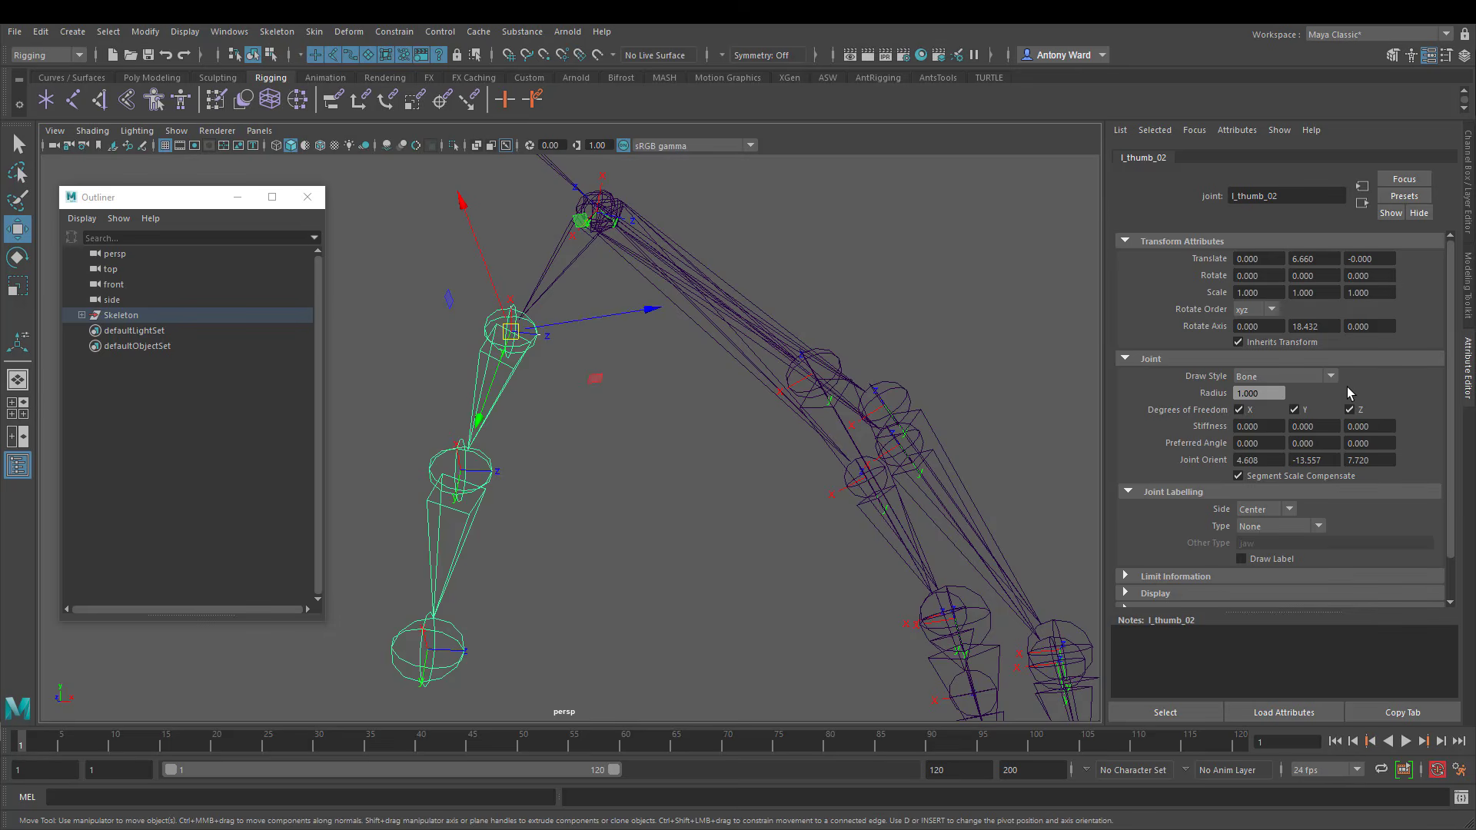
Inspect the Rotate Axis values of l_thumb_02 against the direction of its manipulator
{"action": "left_click_drag", "start_coordinate": [1331, 326], "coordinate": [1293, 330]}
{"action": "left_click_drag", "start_coordinate": [574, 360], "coordinate": [572, 369], "text": "alt"}
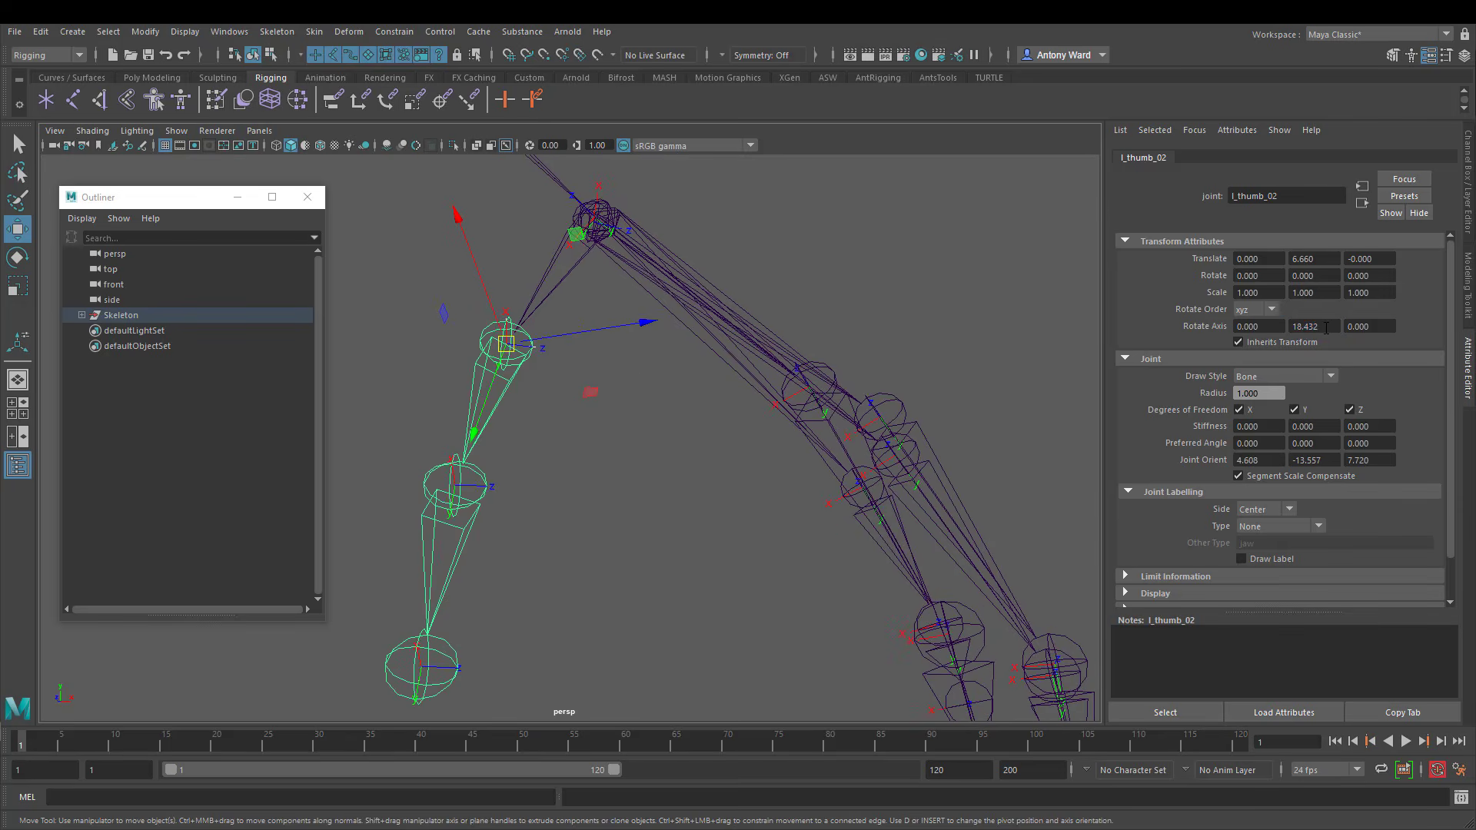
{"action": "left_click_drag", "start_coordinate": [1326, 328], "coordinate": [1275, 329]}
{"action": "left_click_drag", "start_coordinate": [661, 372], "coordinate": [574, 436], "text": "alt"}
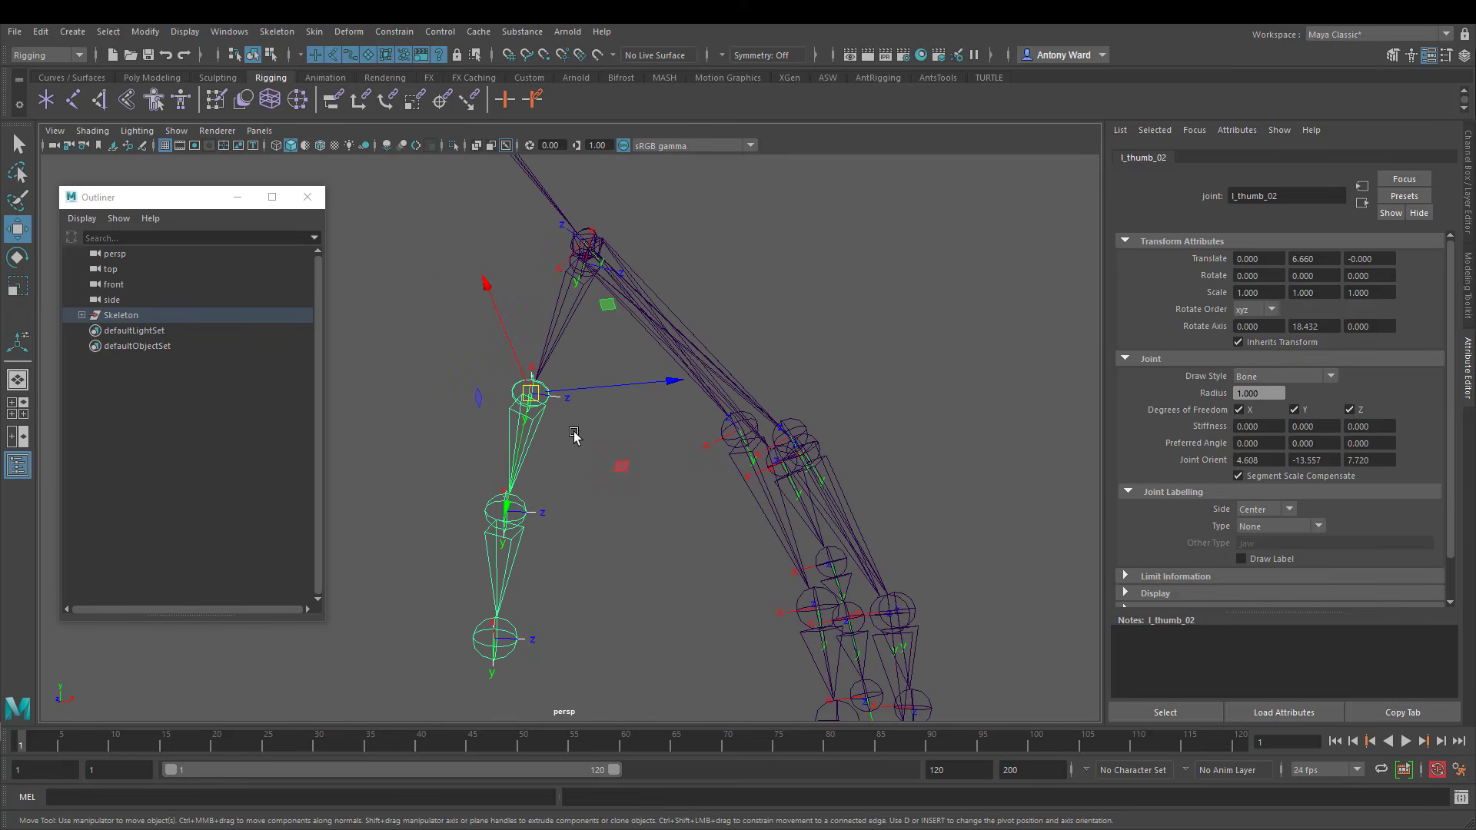
{"action": "left_click", "coordinate": [1314, 328]}
{"action": "key", "text": "Tab"}
{"action": "left_click_drag", "start_coordinate": [648, 533], "coordinate": [648, 454], "text": "alt"}
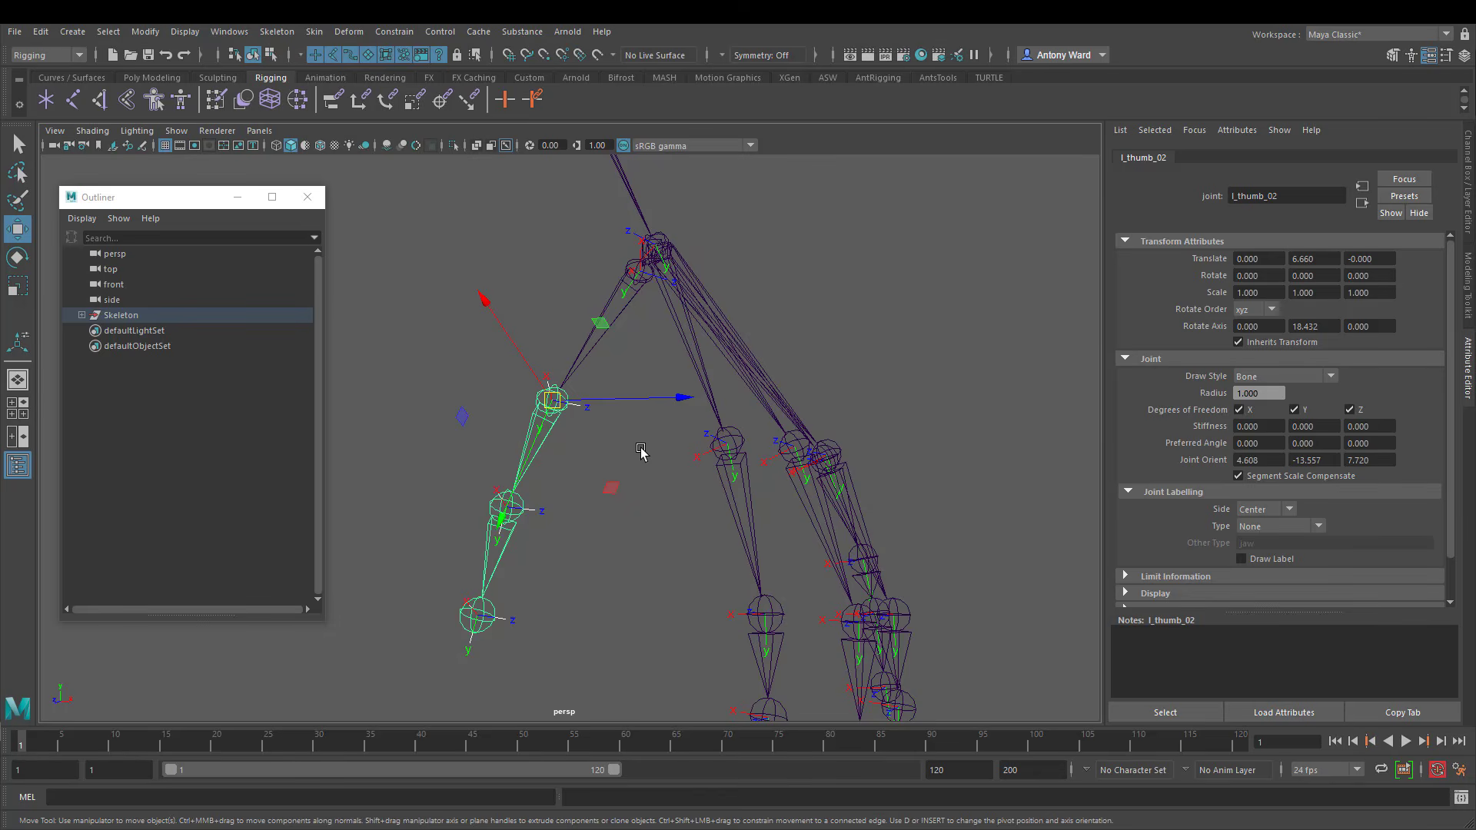
Try Orient Joint on l_thumb_02 with Reorient the local scale axes off, undo it and close the options
{"action": "left_click", "coordinate": [277, 31]}
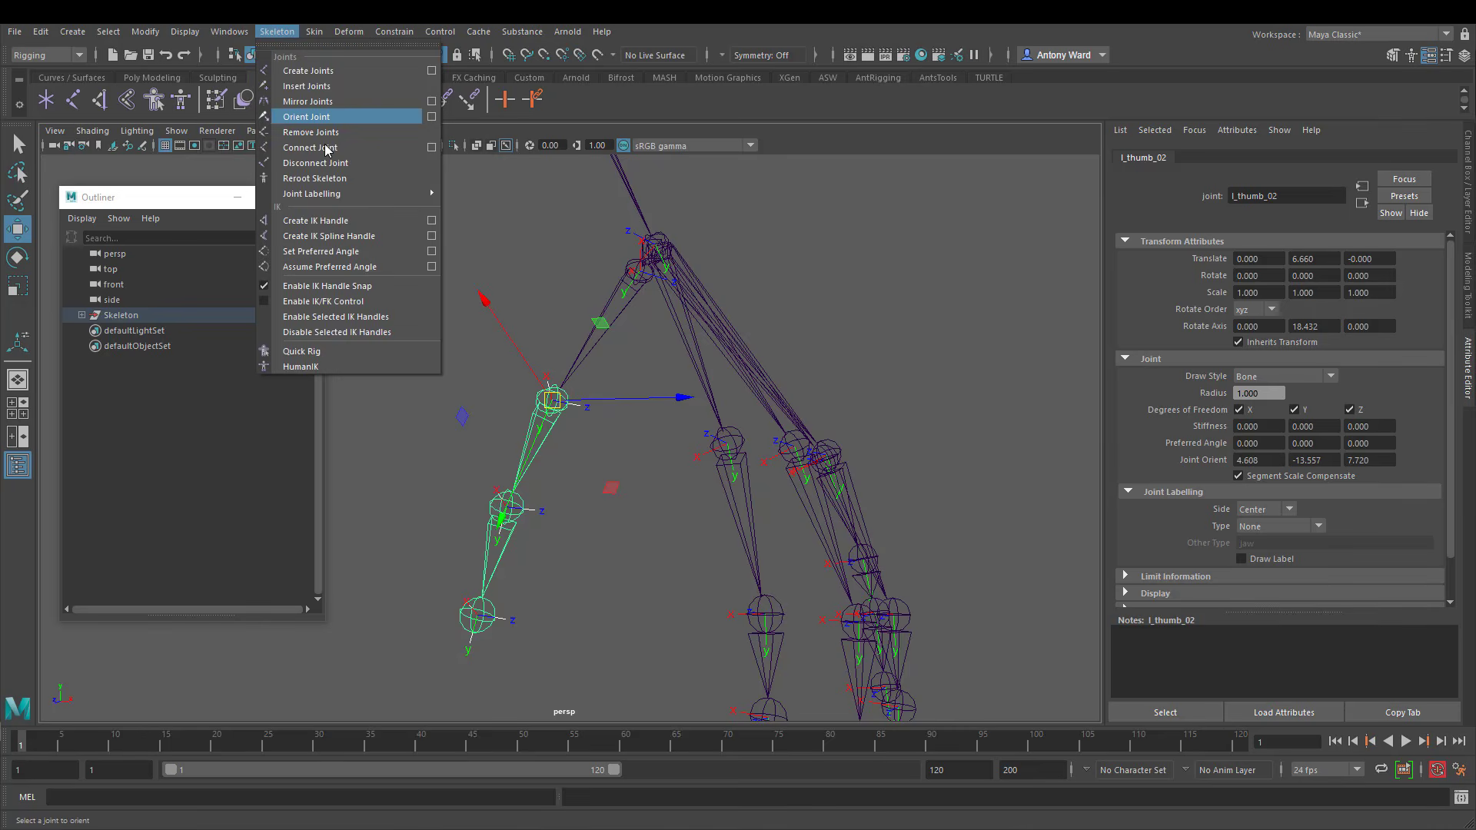
{"action": "left_click", "coordinate": [431, 116]}
{"action": "left_click_drag", "start_coordinate": [649, 388], "coordinate": [604, 331], "text": "alt"}
{"action": "left_click", "coordinate": [889, 223]}
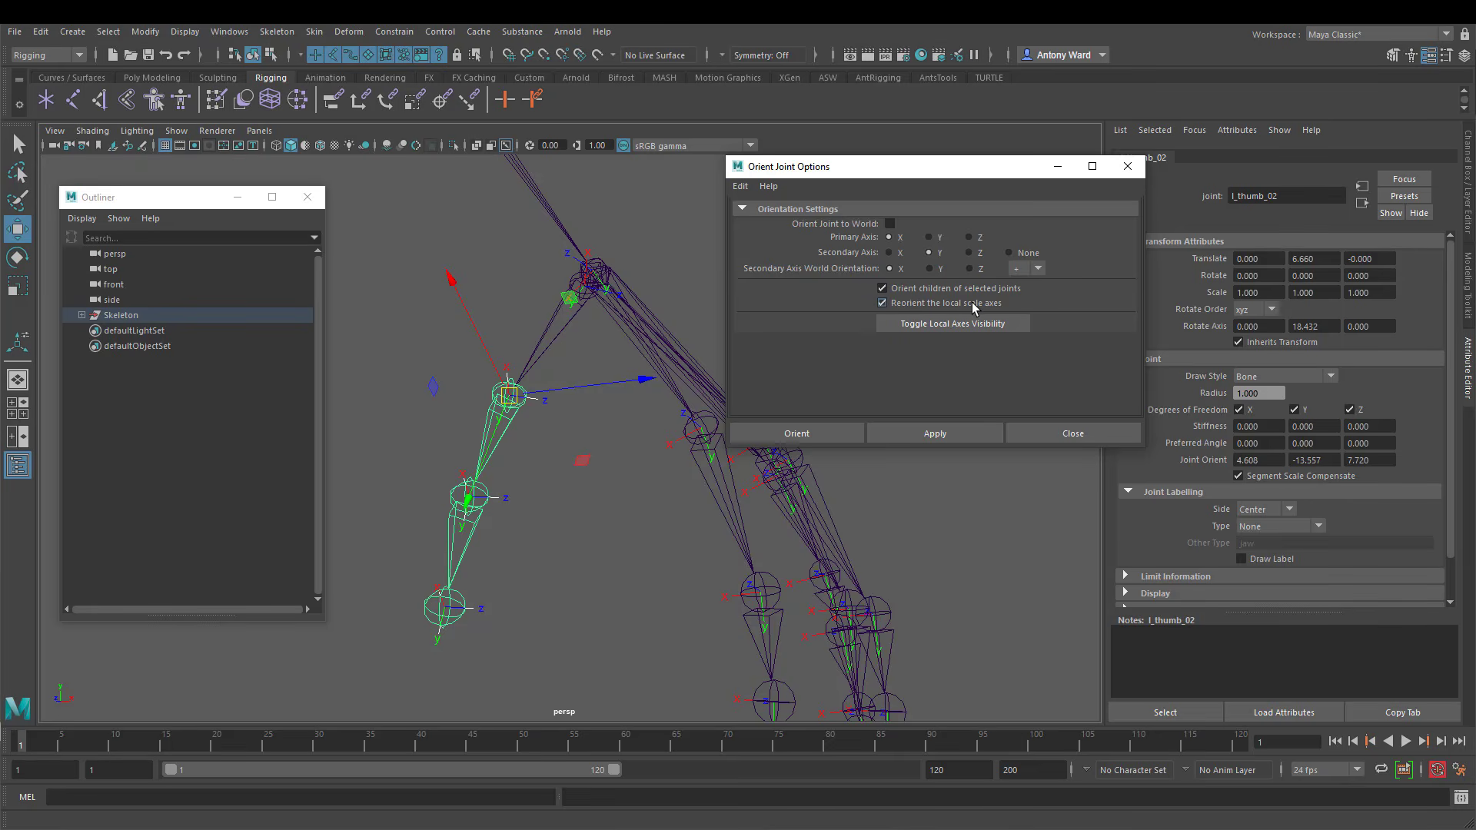
{"action": "left_click_drag", "start_coordinate": [514, 424], "coordinate": [511, 421], "text": "alt"}
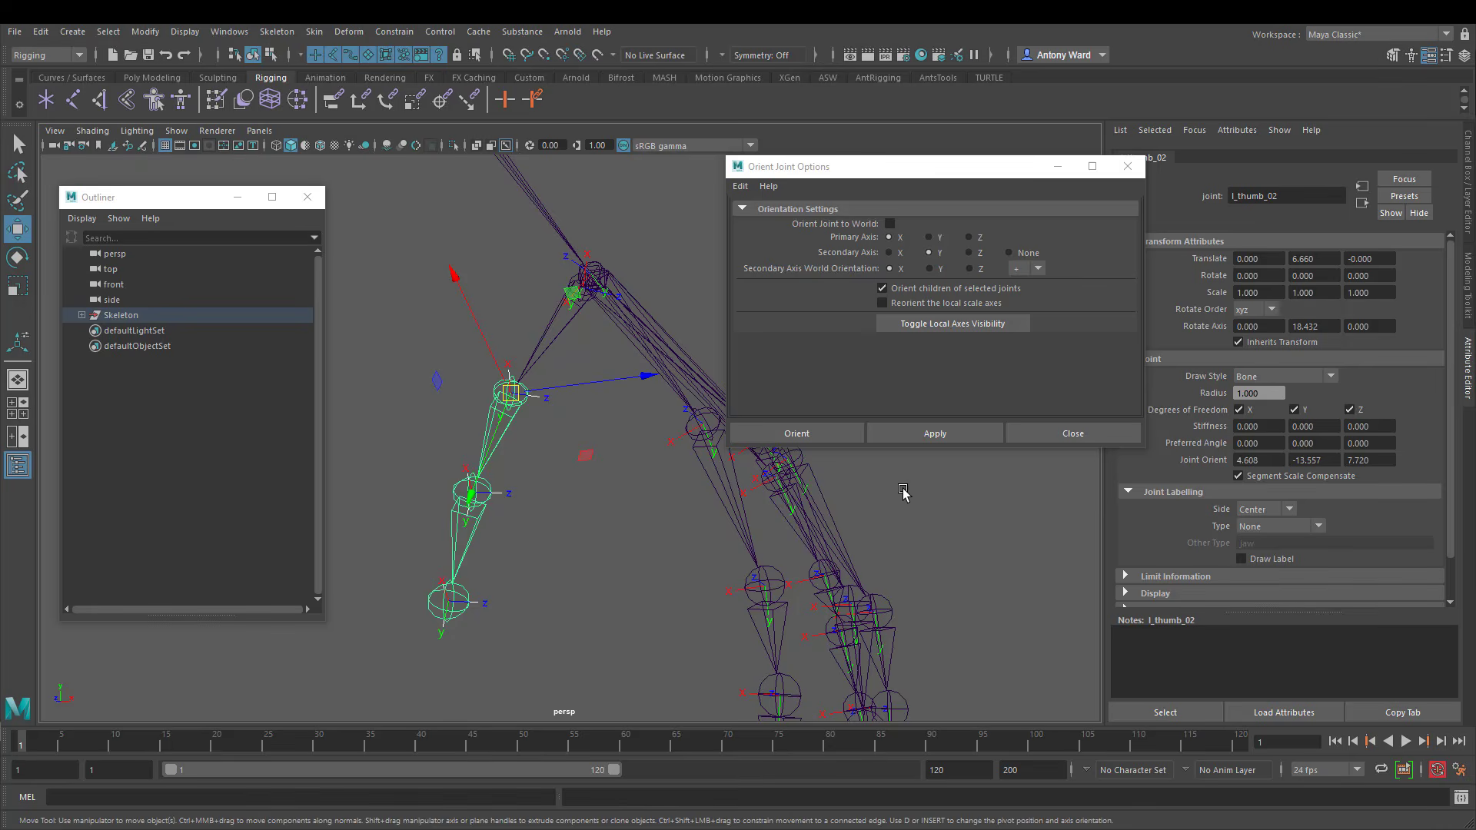
{"action": "left_click", "coordinate": [933, 436]}
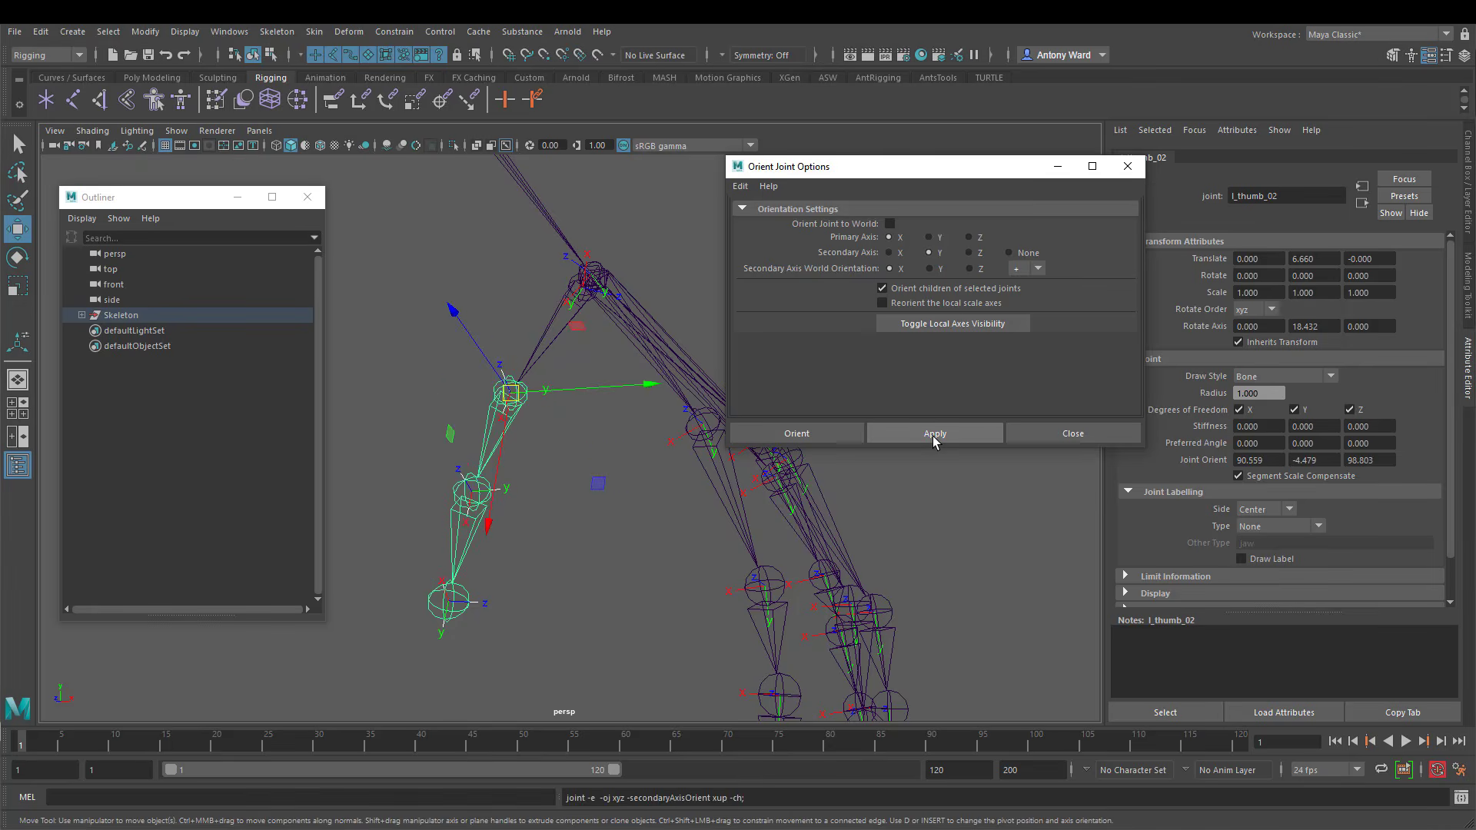
{"action": "mouse_move", "coordinate": [530, 430]}
{"action": "left_mouse_down", "text": "alt"}
{"action": "mouse_move", "coordinate": [472, 429]}
{"action": "mouse_move", "coordinate": [523, 438]}
{"action": "left_mouse_up", "text": "alt"}
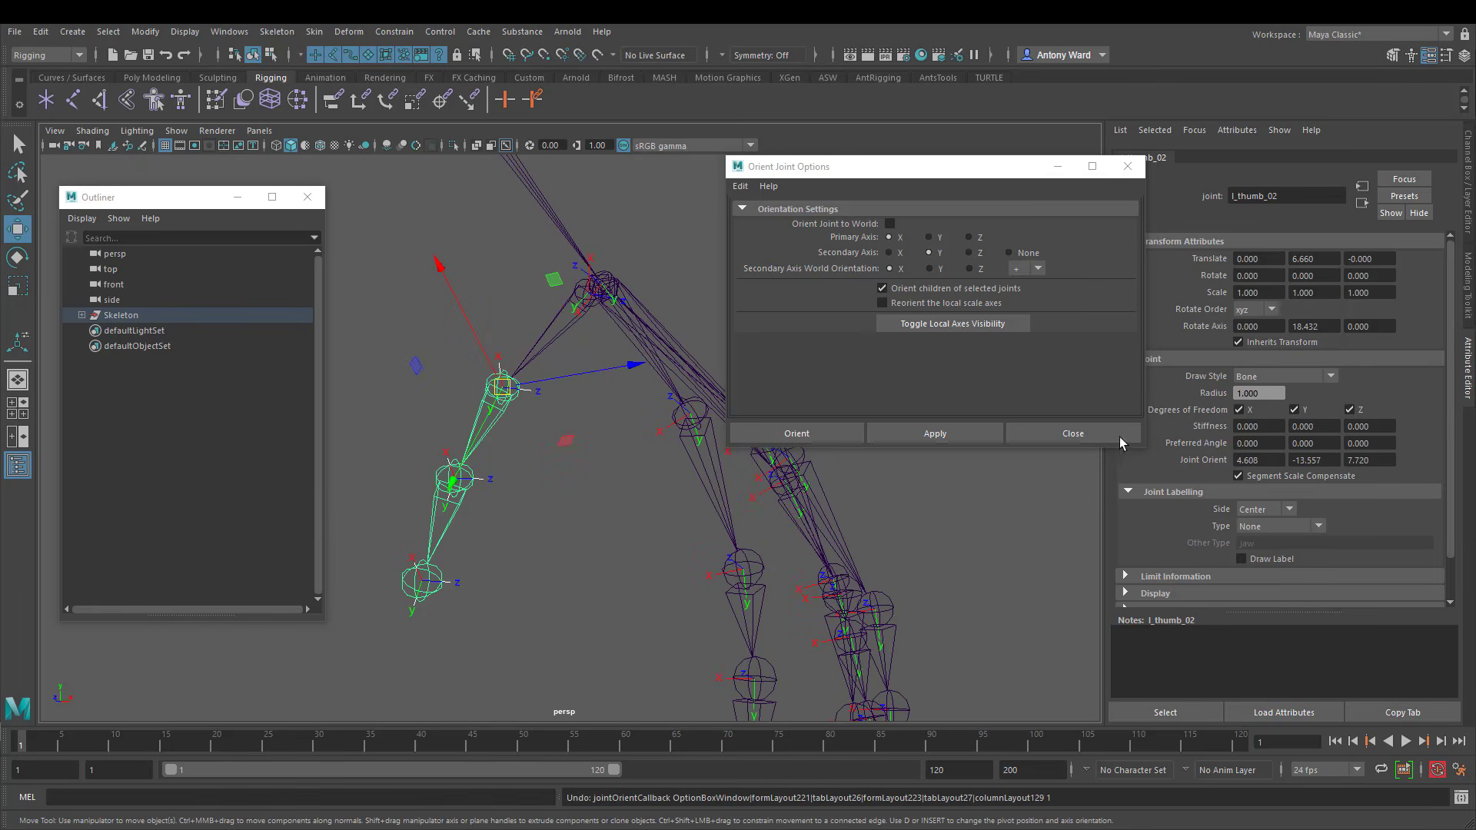
{"action": "left_click", "coordinate": [1071, 432]}
Try freezing only Joint orient on l_thumb_02, with Translate, Rotate and Scale off, then undo it and close the options
{"action": "left_click", "coordinate": [145, 31]}
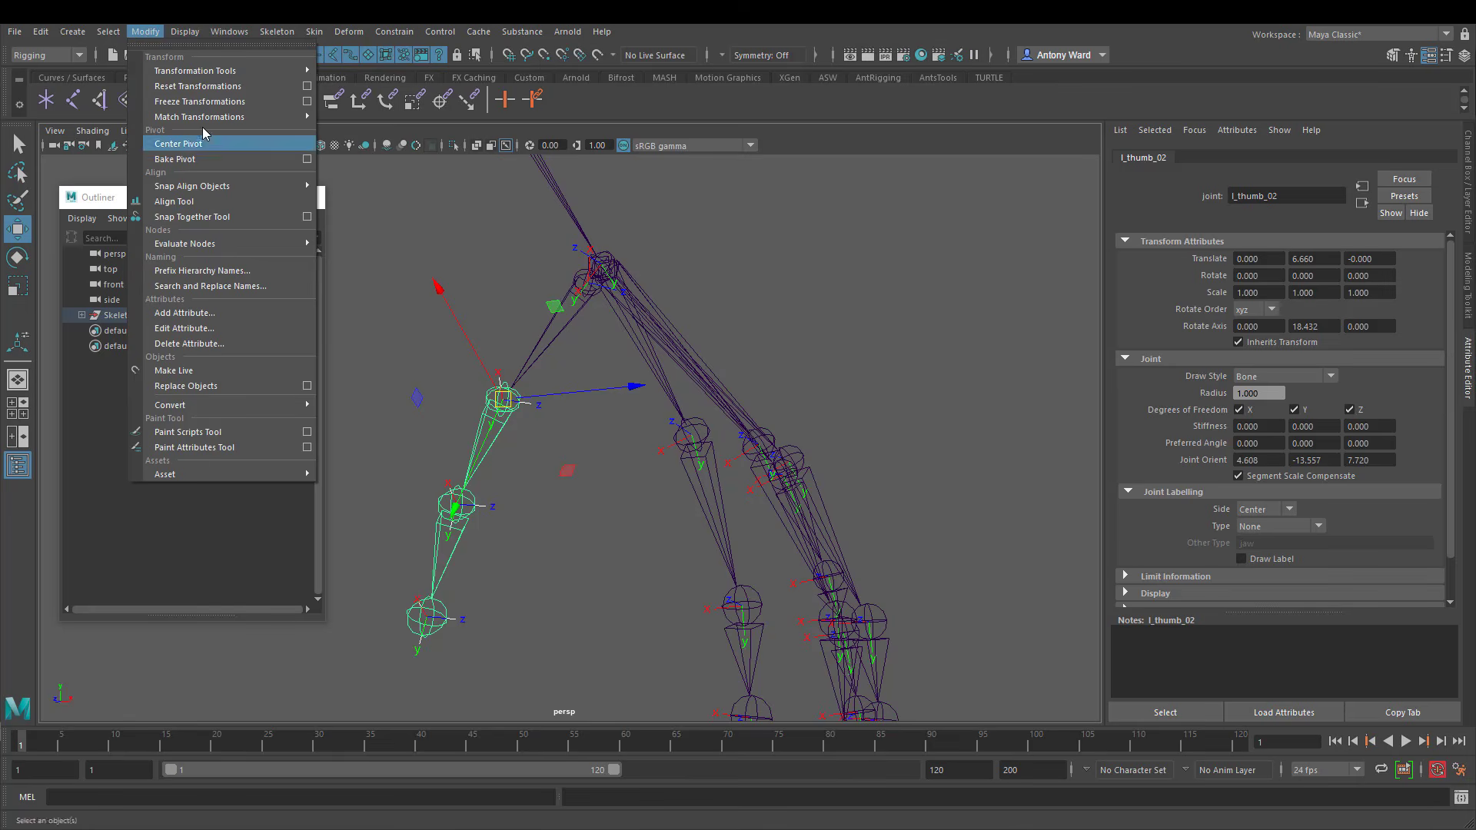
{"action": "left_click", "coordinate": [306, 102]}
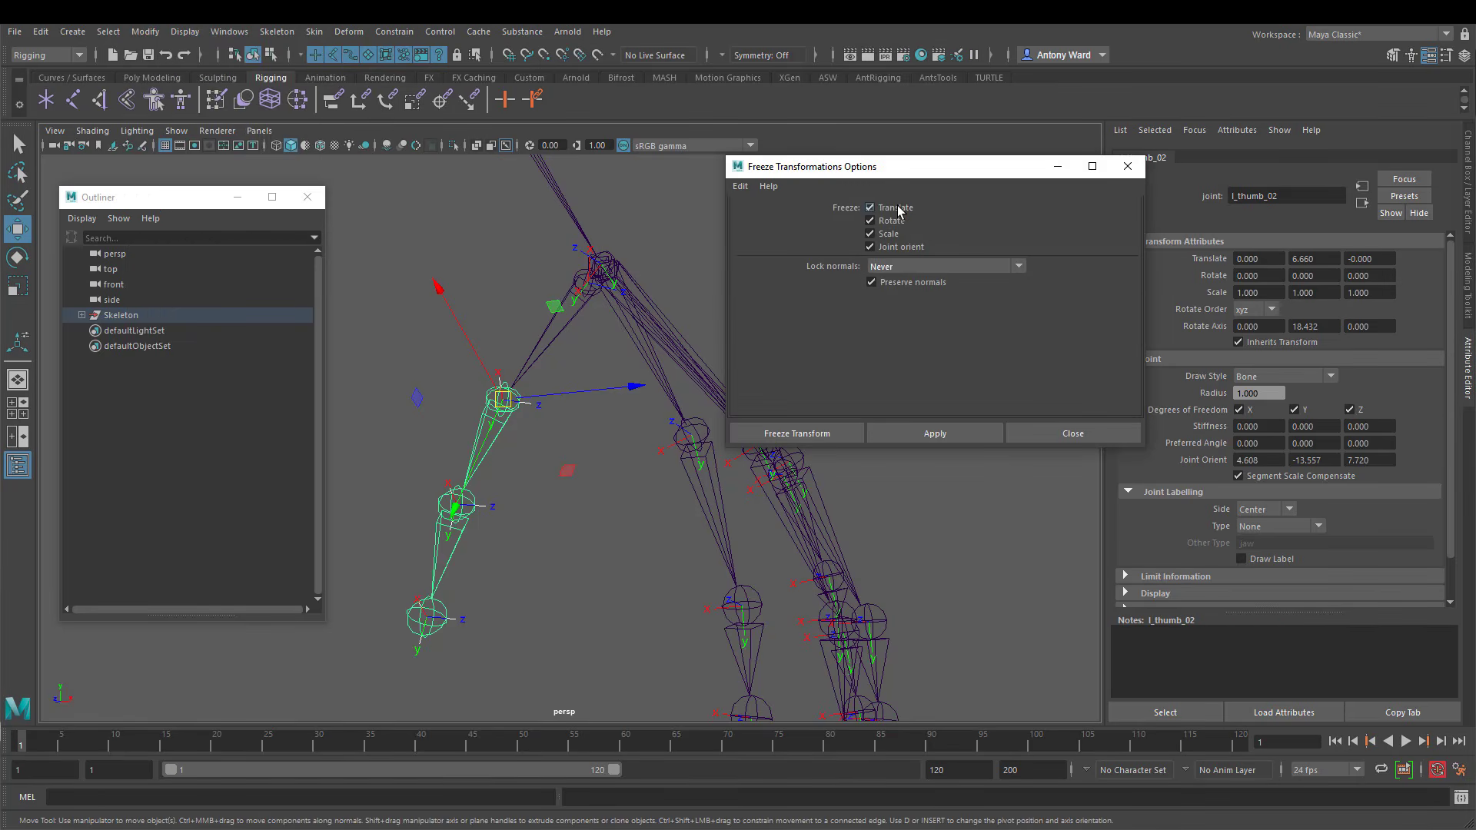
{"action": "left_click", "coordinate": [896, 209]}
{"action": "left_click", "coordinate": [892, 221]}
{"action": "left_click", "coordinate": [889, 234]}
{"action": "left_click_drag", "start_coordinate": [609, 514], "coordinate": [792, 492], "text": "alt"}
{"action": "left_click", "coordinate": [948, 437]}
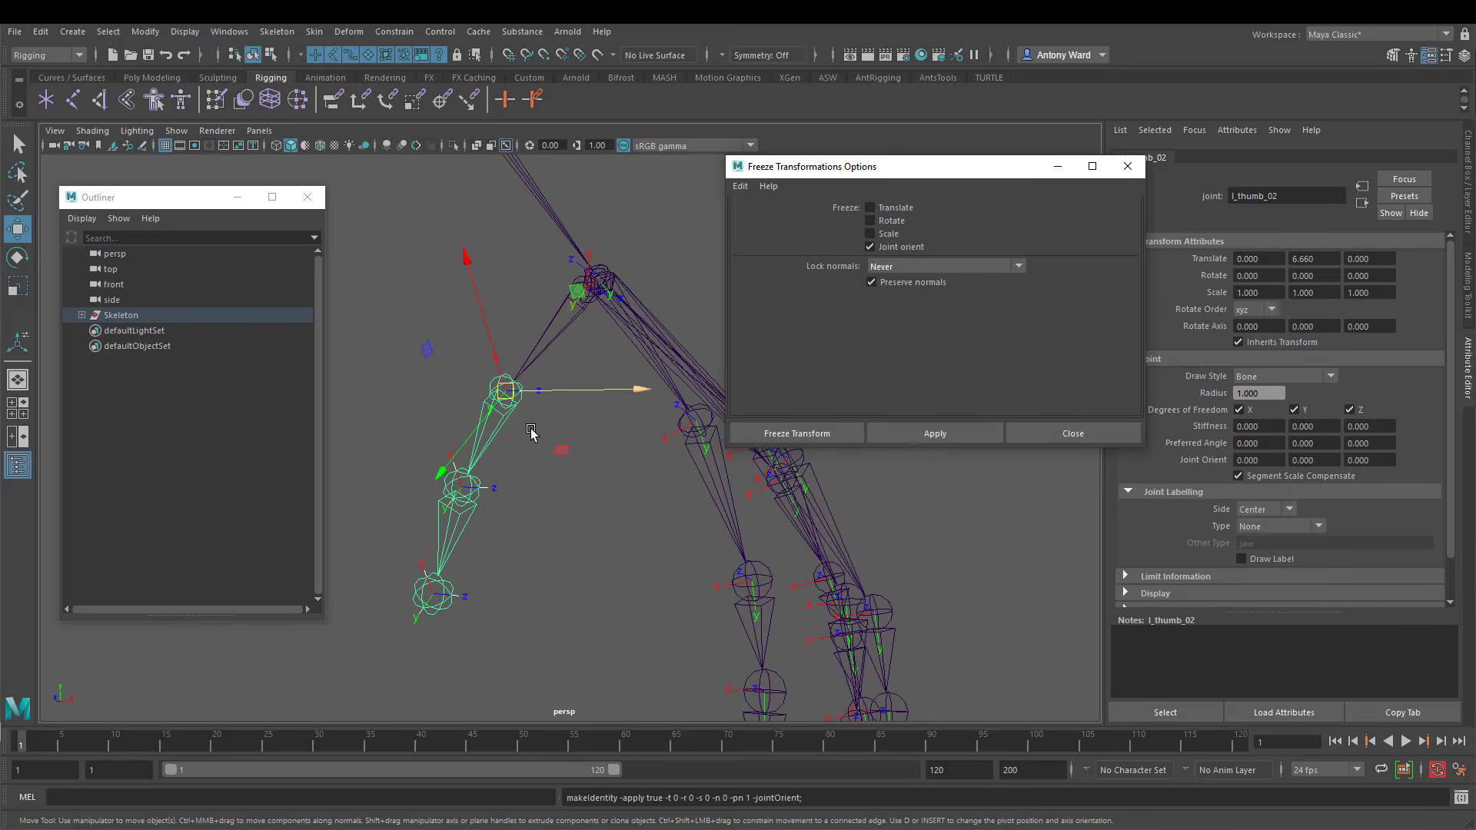
{"action": "key", "text": "ctrl+z"}
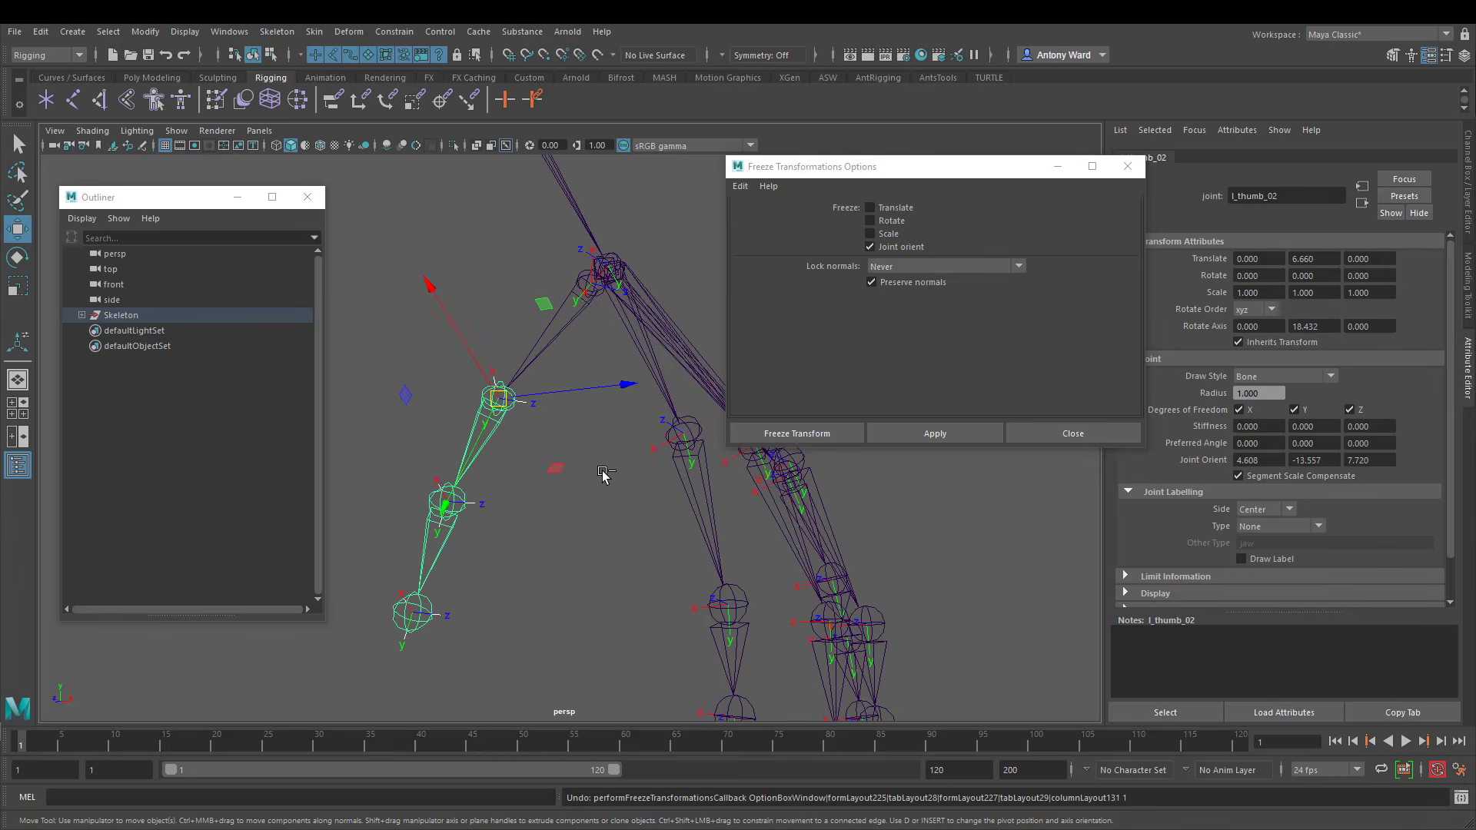
{"action": "left_click", "coordinate": [1073, 434]}
Switch to Charcoal Editor 2 and bring up the MEL script containing joint -e -zso
{"action": "left_click_drag", "start_coordinate": [558, 501], "coordinate": [595, 446], "text": "alt"}
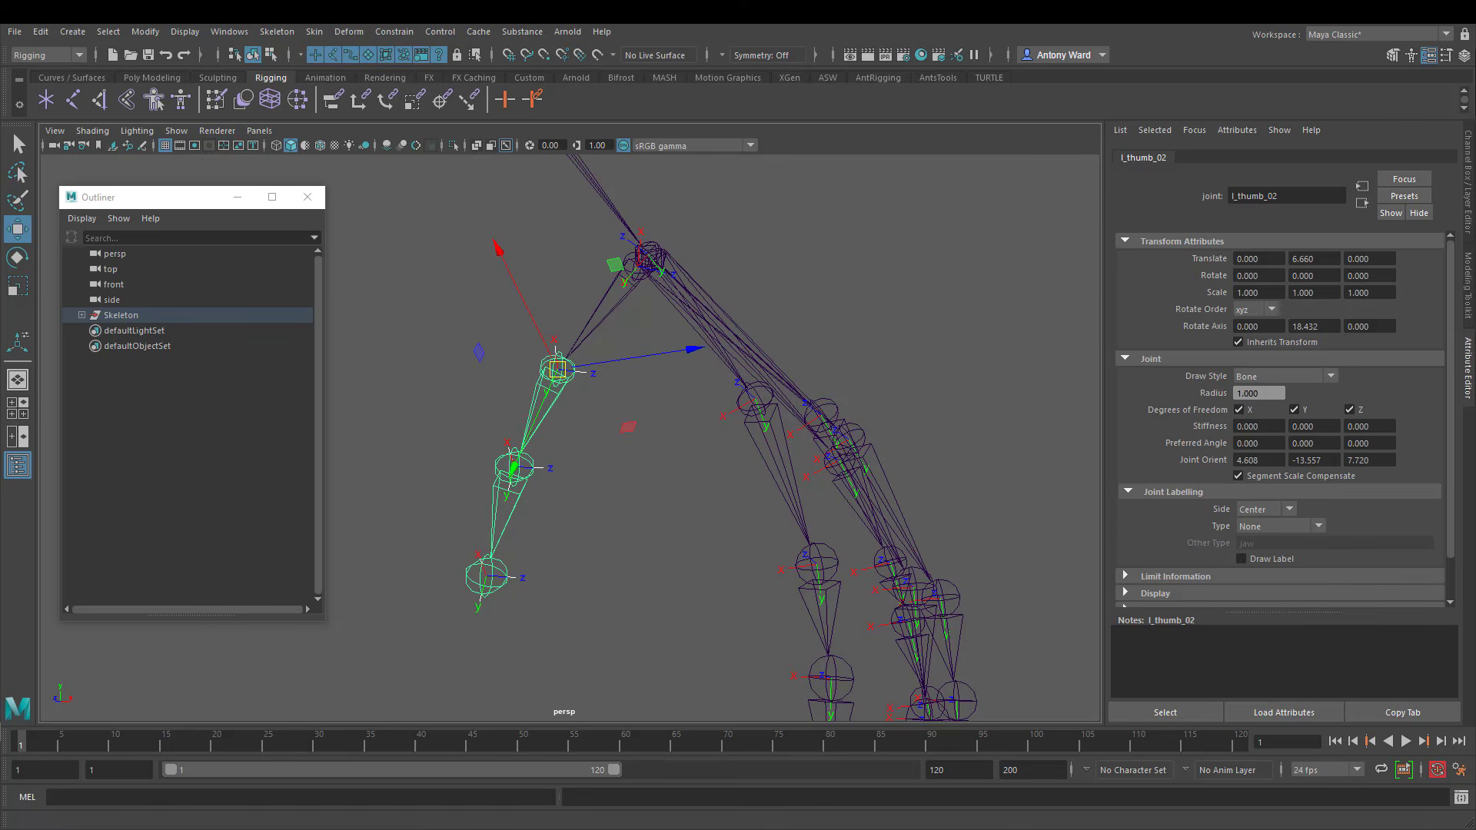
{"action": "key", "text": "alt+Tab"}
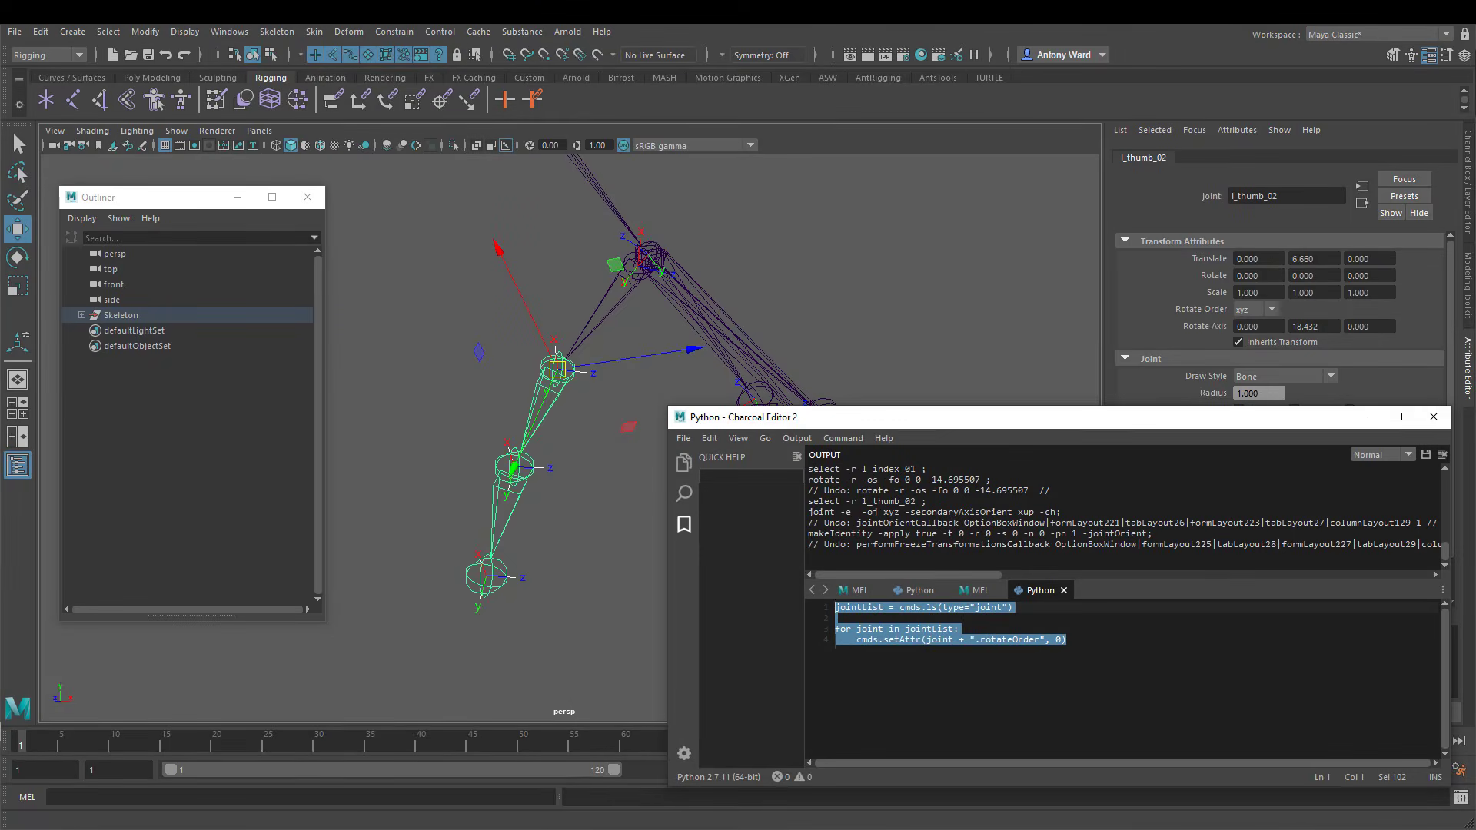
{"action": "left_click", "coordinate": [981, 591]}
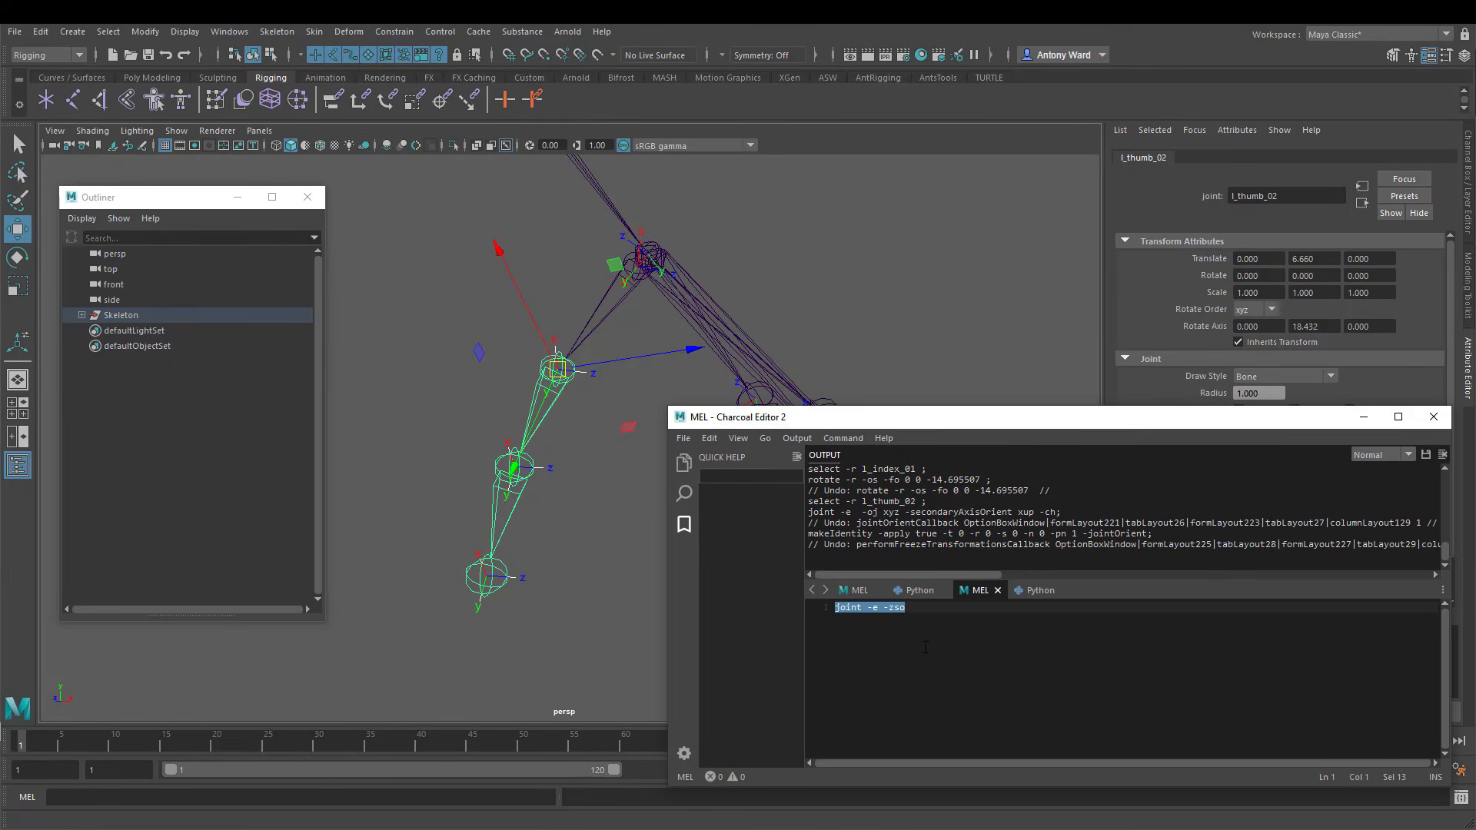
{"action": "left_click", "coordinate": [970, 636]}
{"action": "middle_click_drag", "start_coordinate": [576, 442], "coordinate": [487, 441], "text": "alt"}
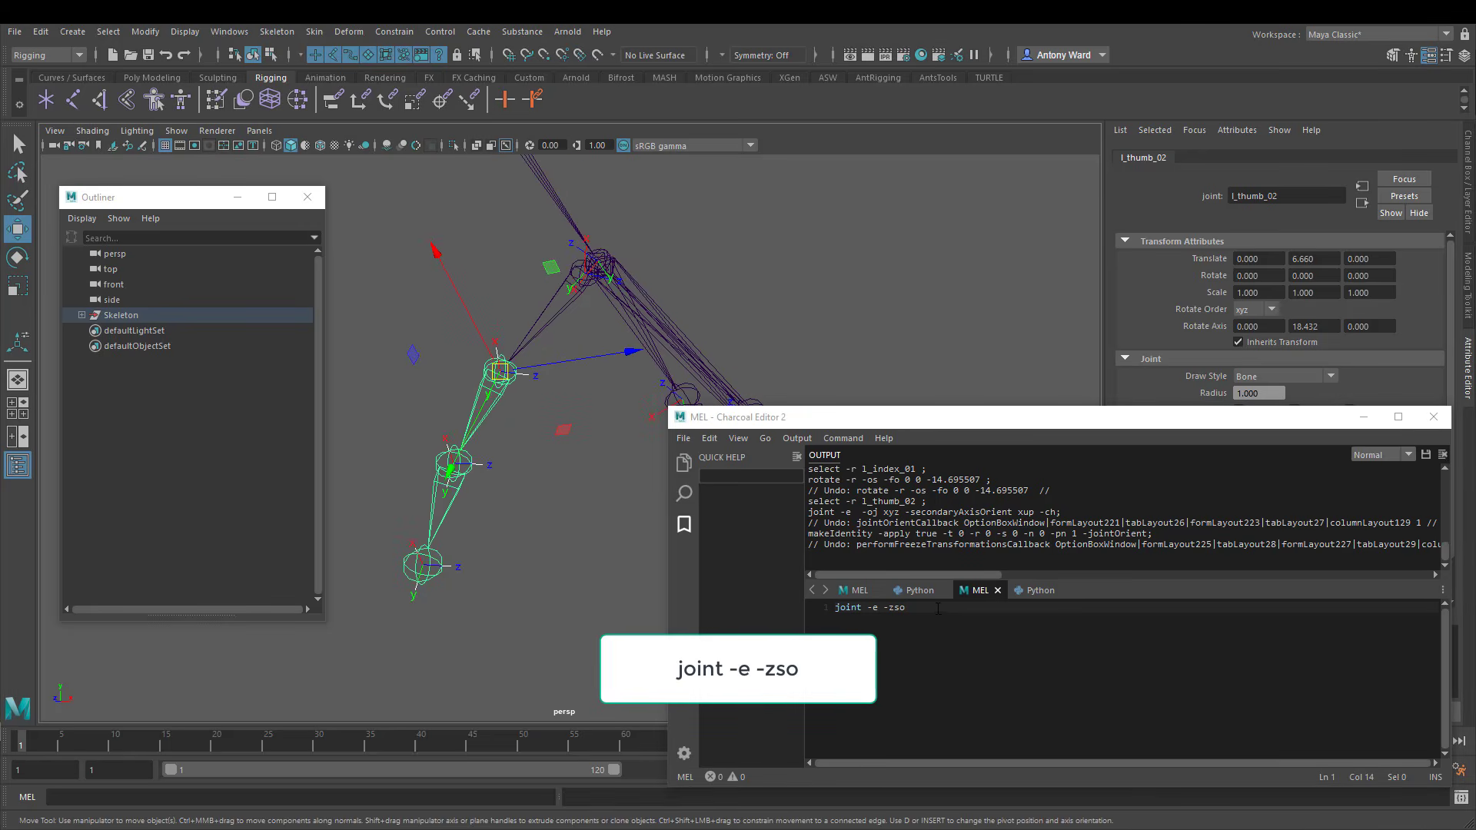
Look up the joint command's flags in the editor's Quick Help
{"action": "left_click_drag", "start_coordinate": [922, 609], "coordinate": [784, 611]}
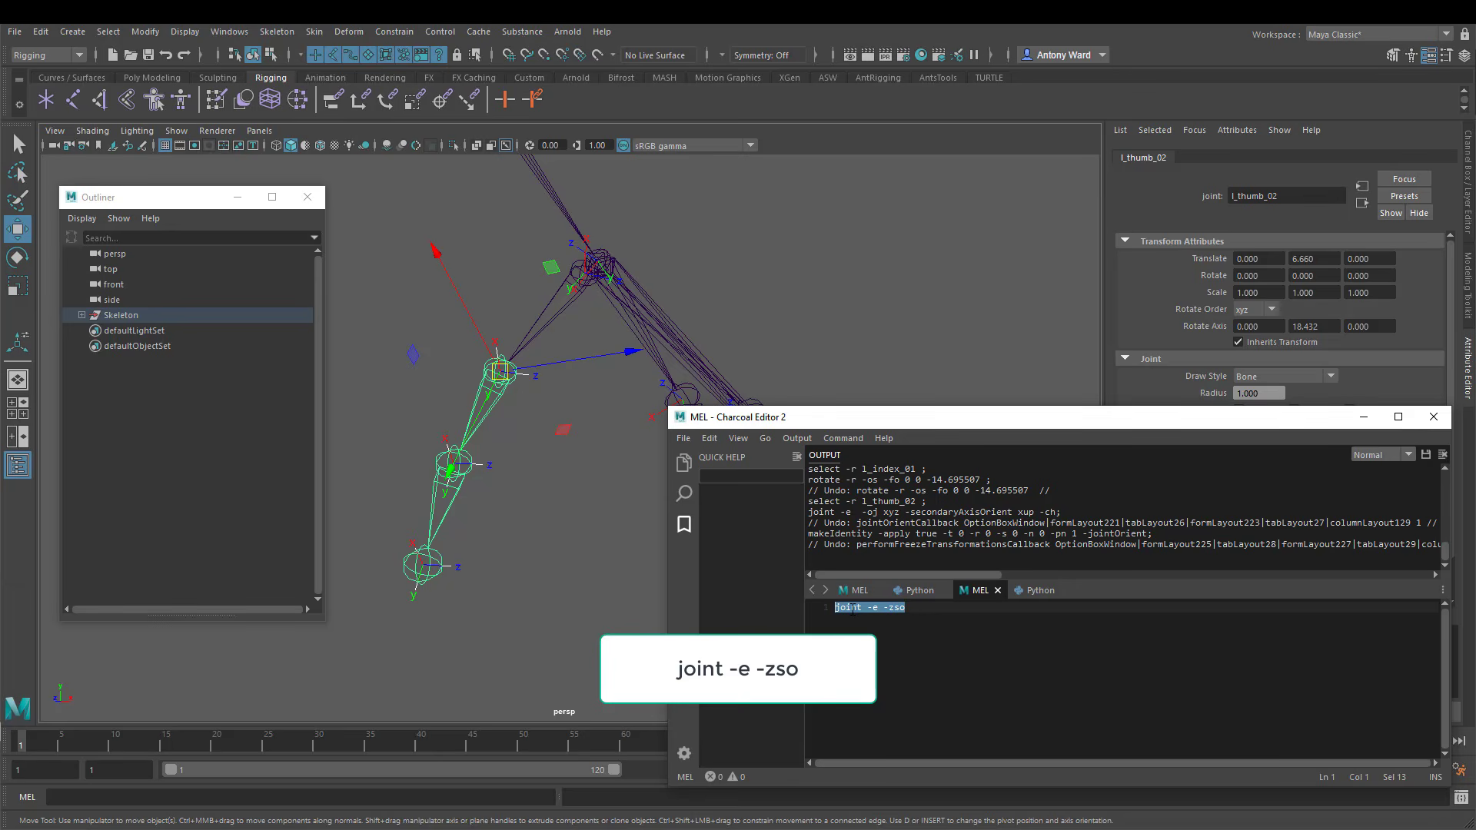
{"action": "double_click", "coordinate": [849, 608]}
{"action": "right_click", "coordinate": [822, 606]}
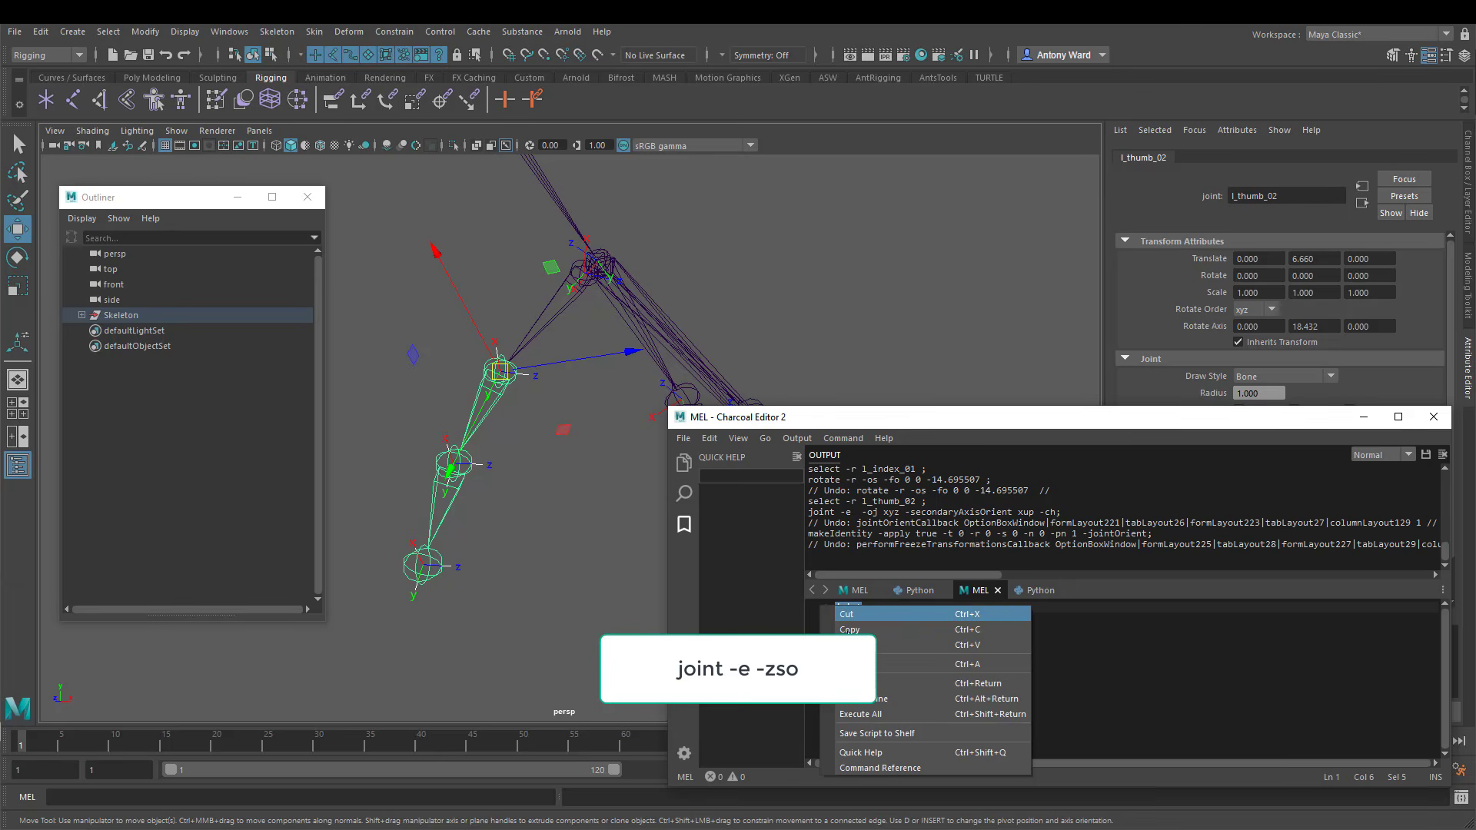
{"action": "left_click", "coordinate": [881, 754]}
{"action": "scroll", "coordinate": [803, 731], "scroll_direction": "down", "scroll_amount": 3}
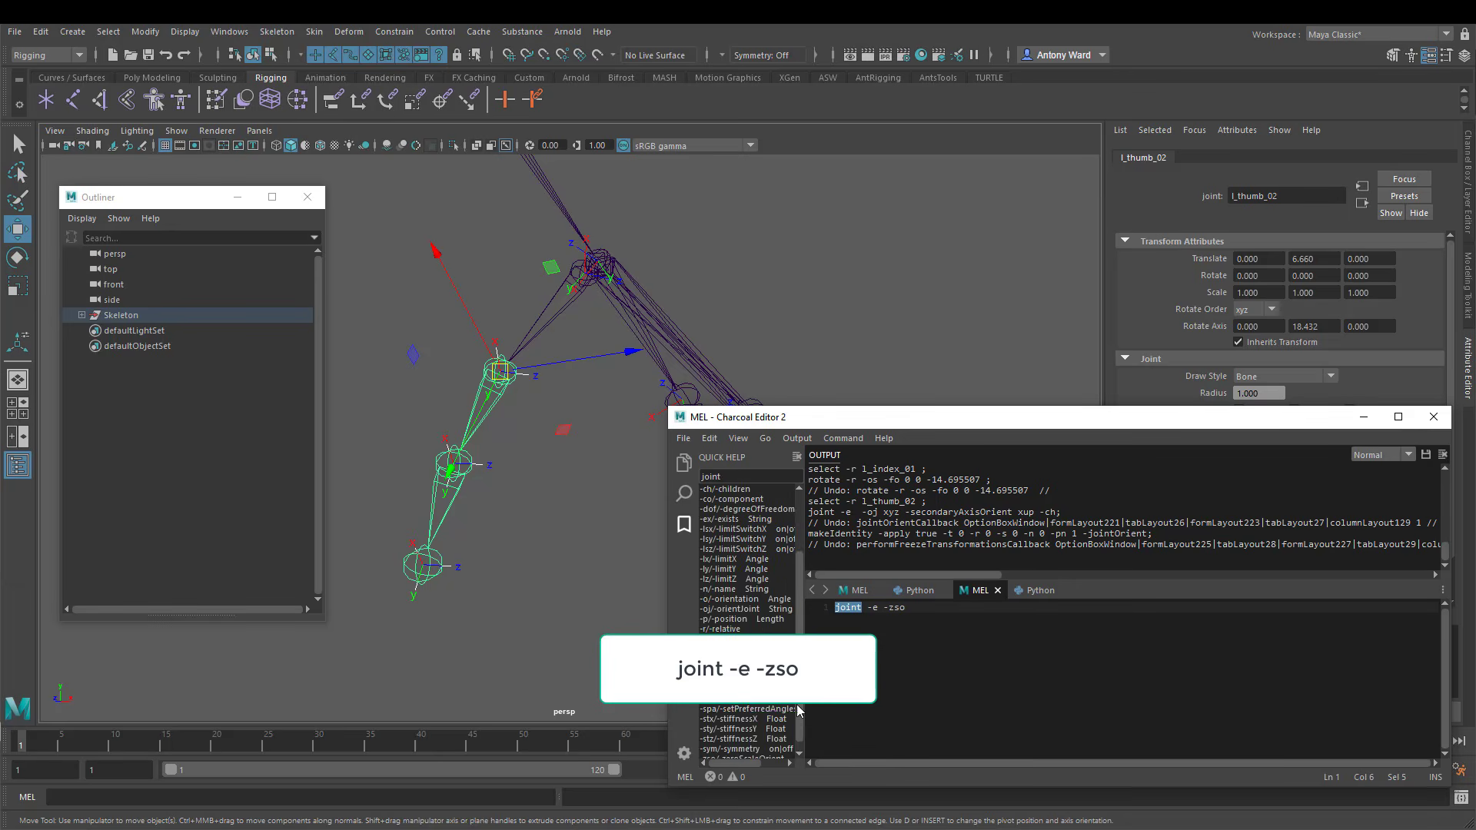
Run joint -e -zso on l_thumb_02 and check its X, Y and Z Rotate Axis values
{"action": "triple_click", "coordinate": [871, 608]}
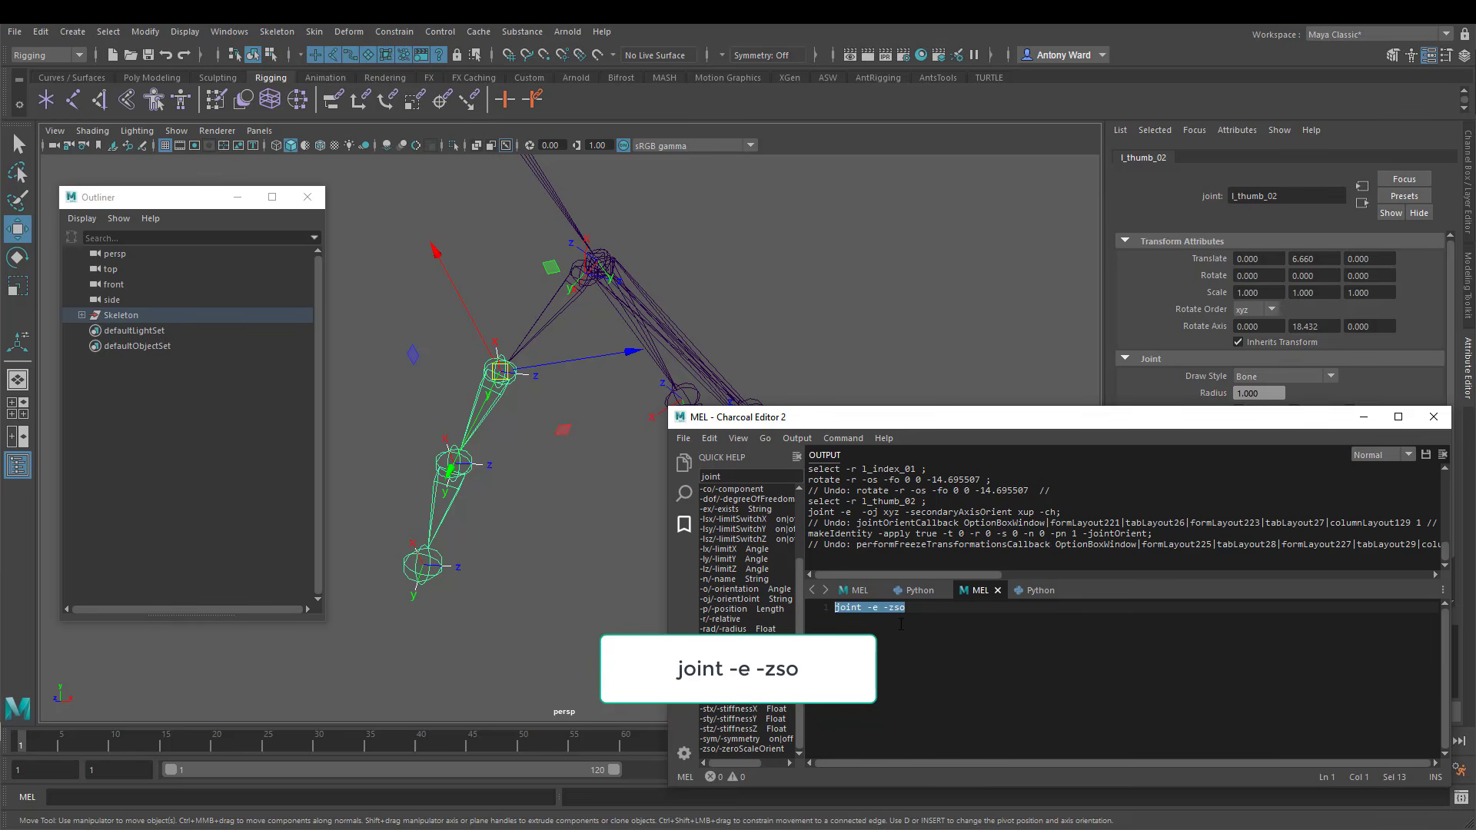
{"action": "key", "text": "ctrl+Return"}
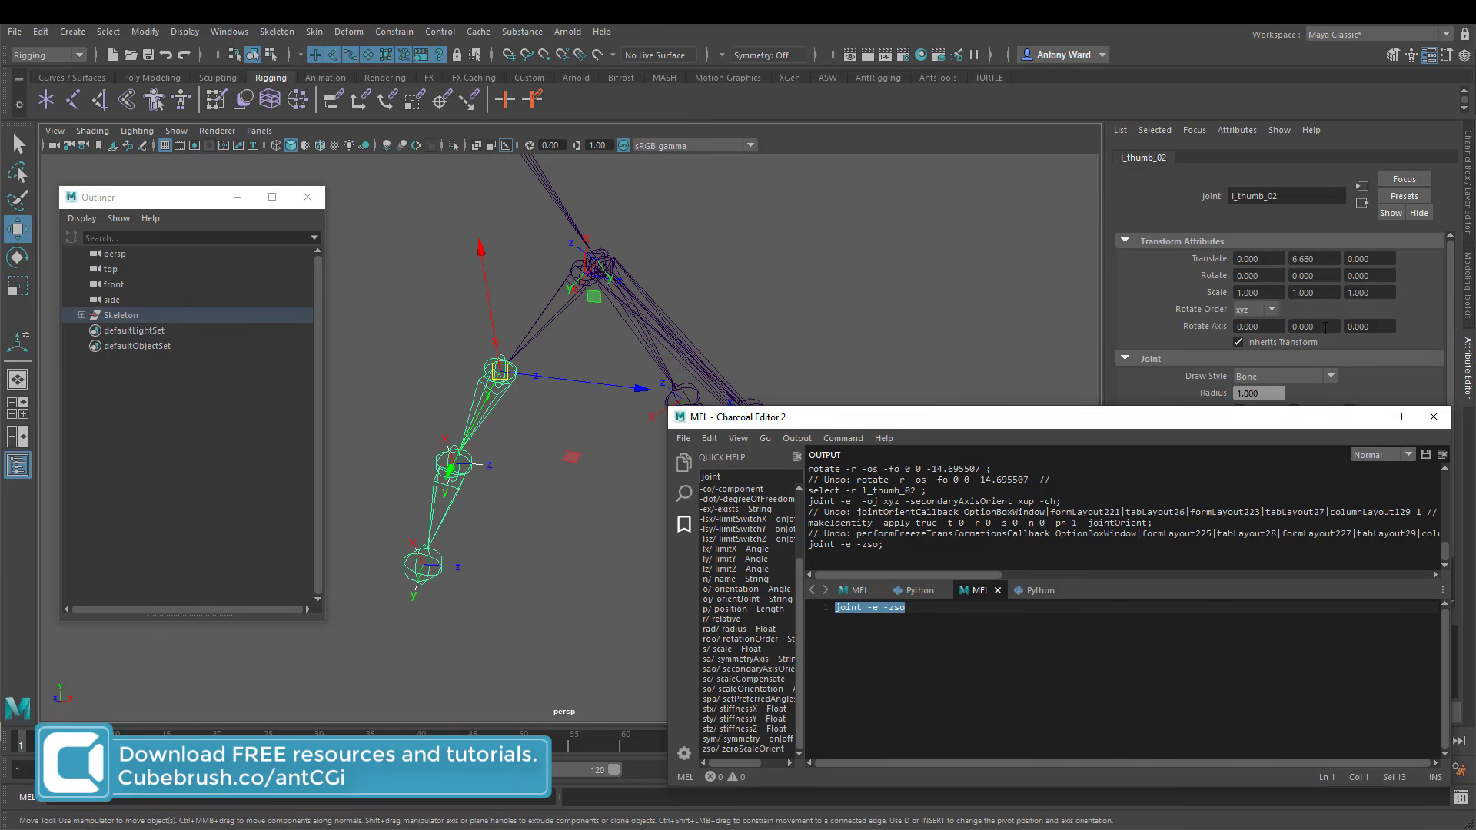
{"action": "left_click", "coordinate": [1326, 328]}
{"action": "left_click", "coordinate": [1264, 328]}
{"action": "left_click", "coordinate": [1372, 327]}
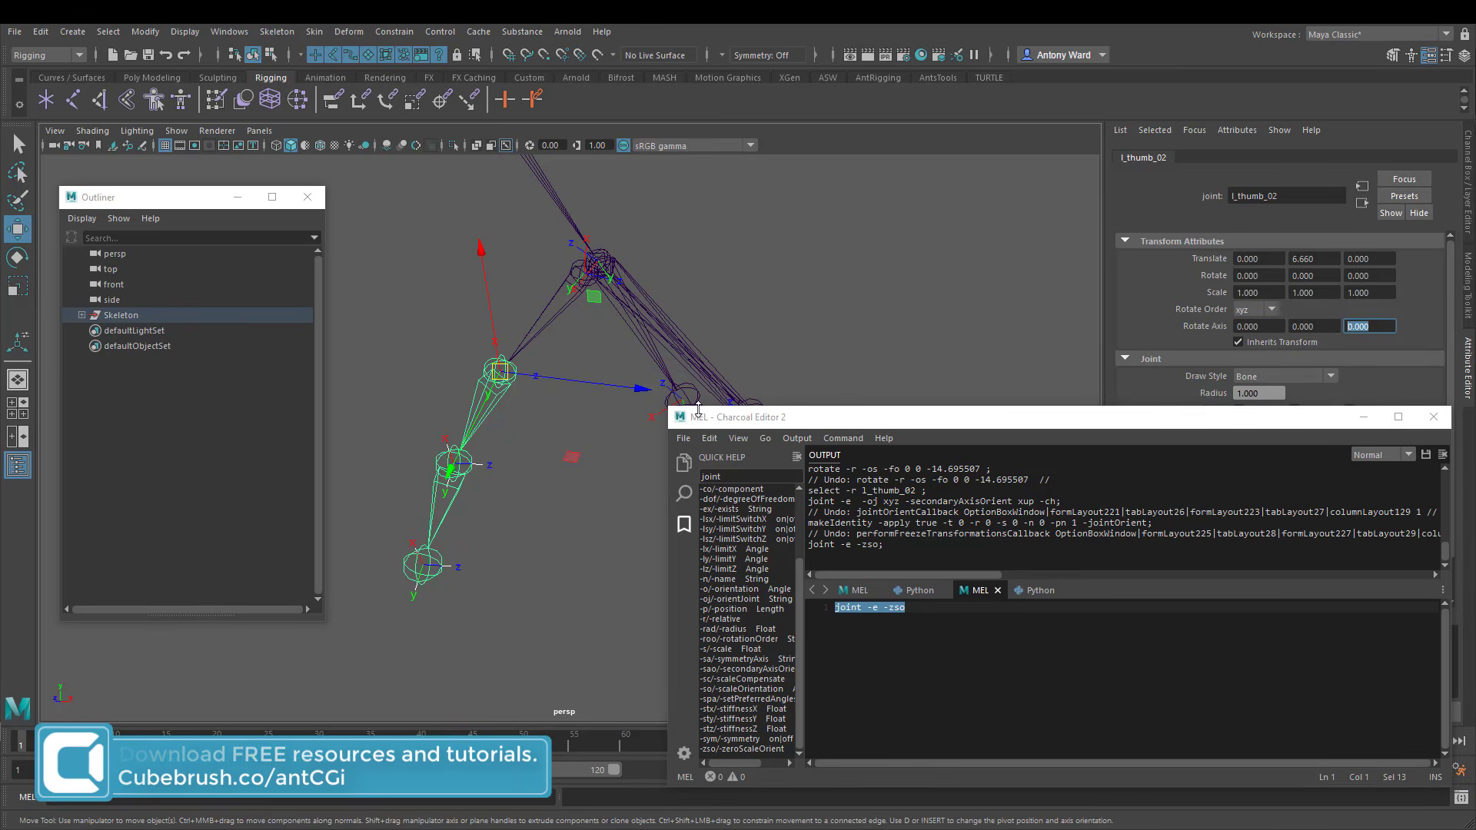
Select l_thumb_01, run joint -e -zso on it and check its Rotate Axis values
{"action": "left_click", "coordinate": [559, 313]}
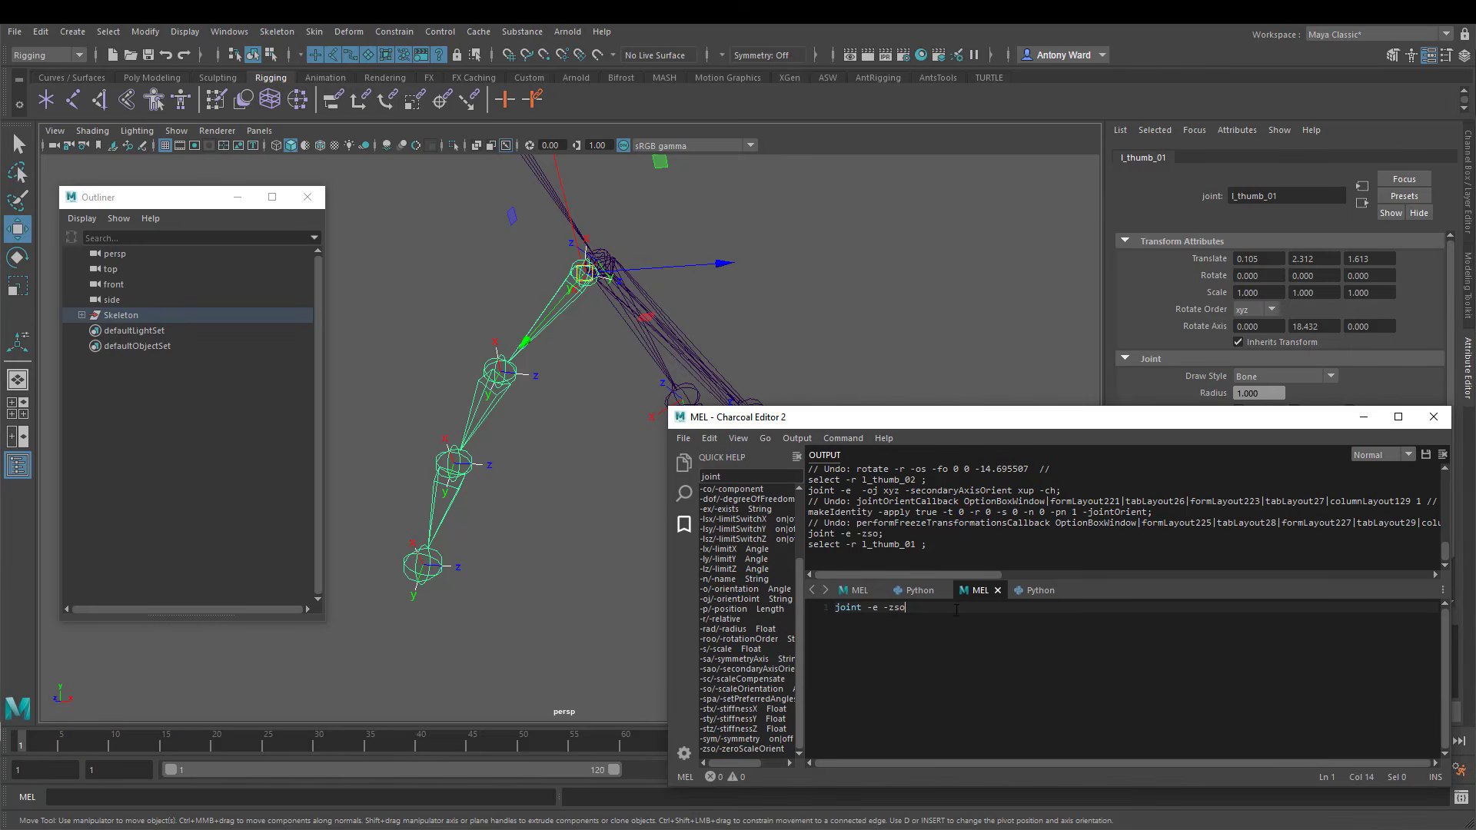
{"action": "key", "text": "ctrl+Return"}
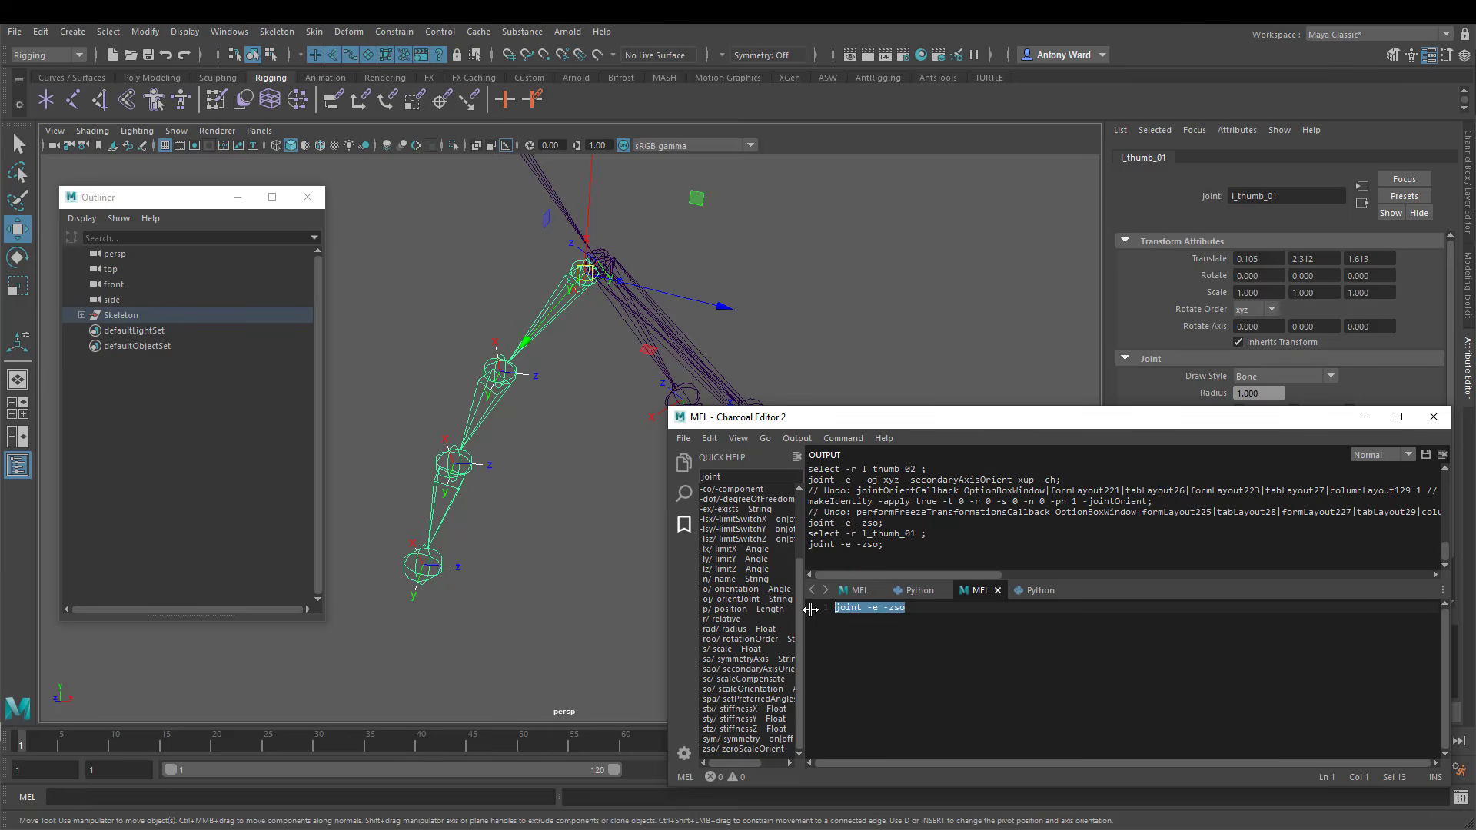
{"action": "left_click", "coordinate": [1322, 327]}
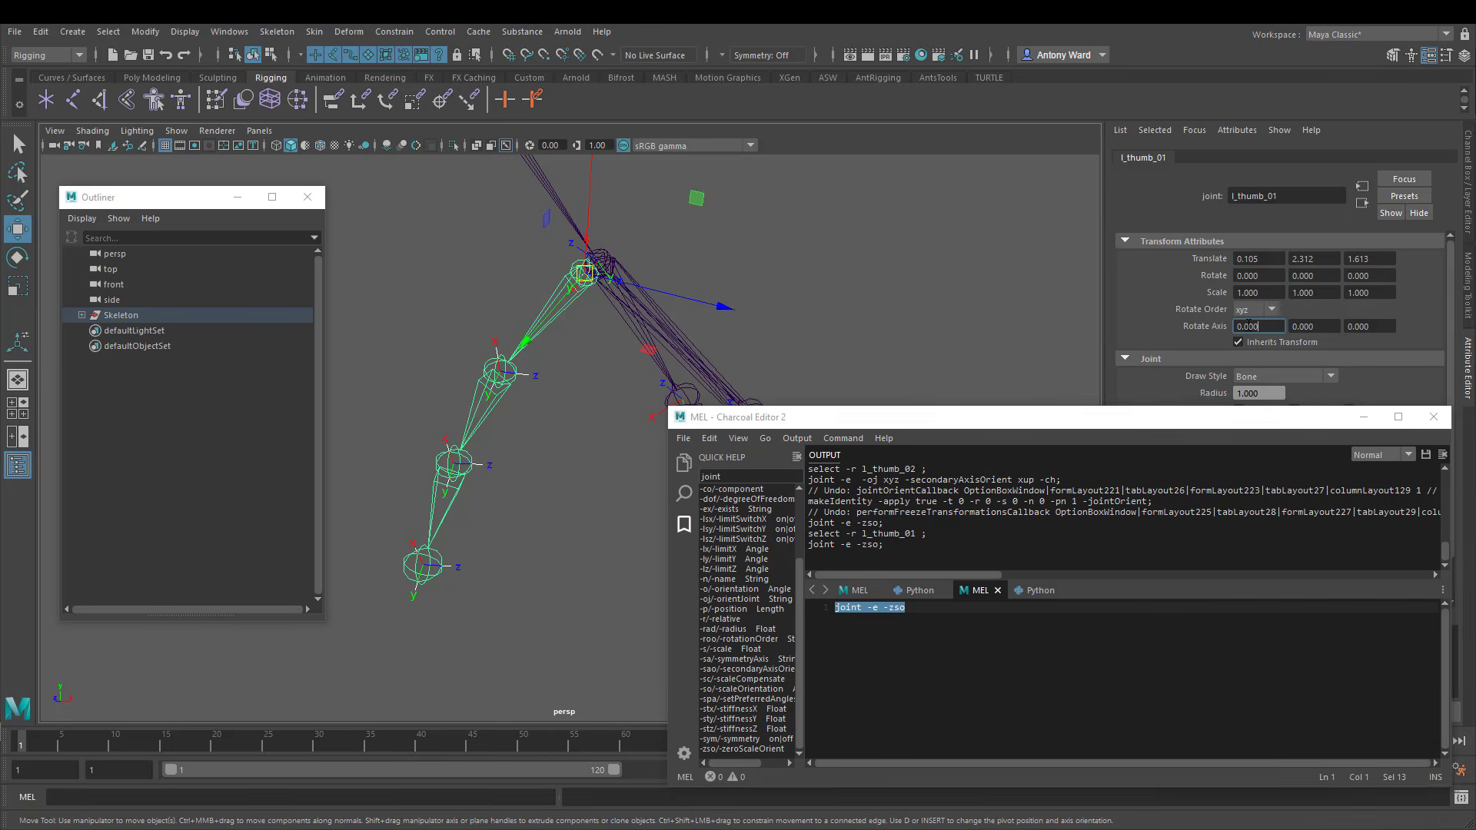
{"action": "key", "text": "Tab"}
{"action": "key", "text": "Tab"}
Run joint -e -zso on l_thumb_03 and on end_l_thumb_3, then close the script editor
{"action": "left_click", "coordinate": [454, 464]}
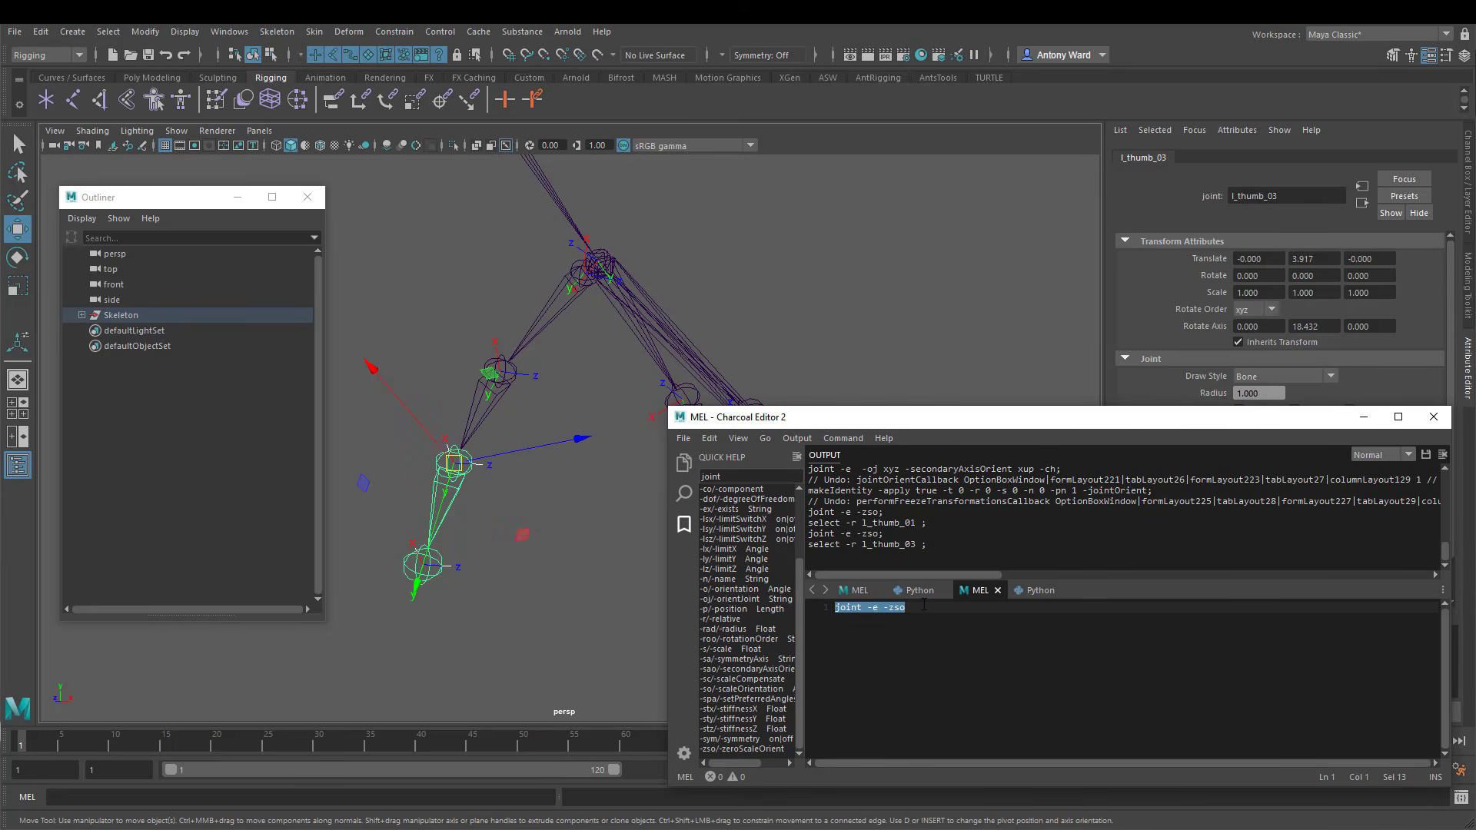
{"action": "key", "text": "ctrl+Return"}
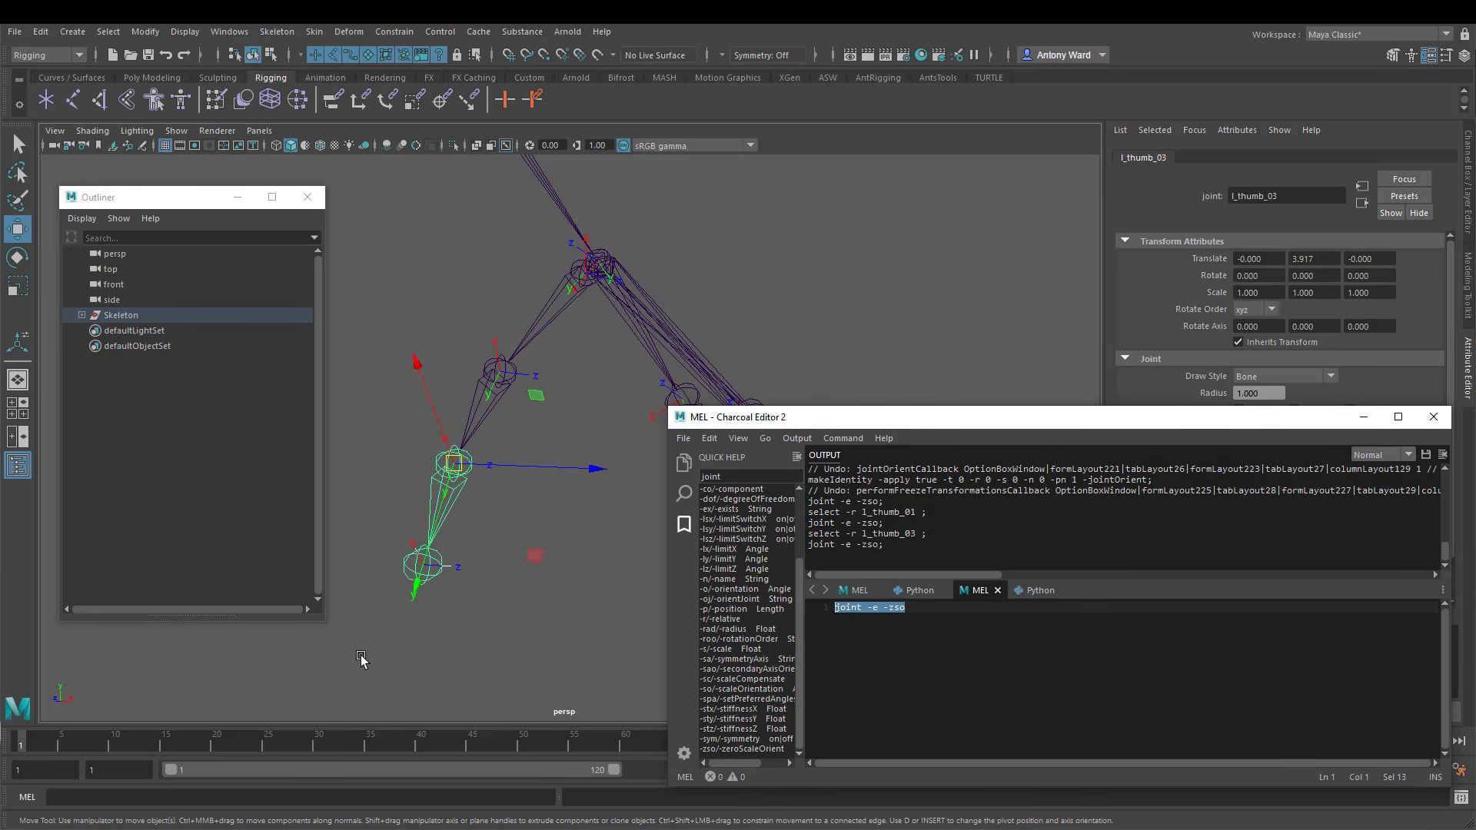
{"action": "left_click", "coordinate": [437, 569]}
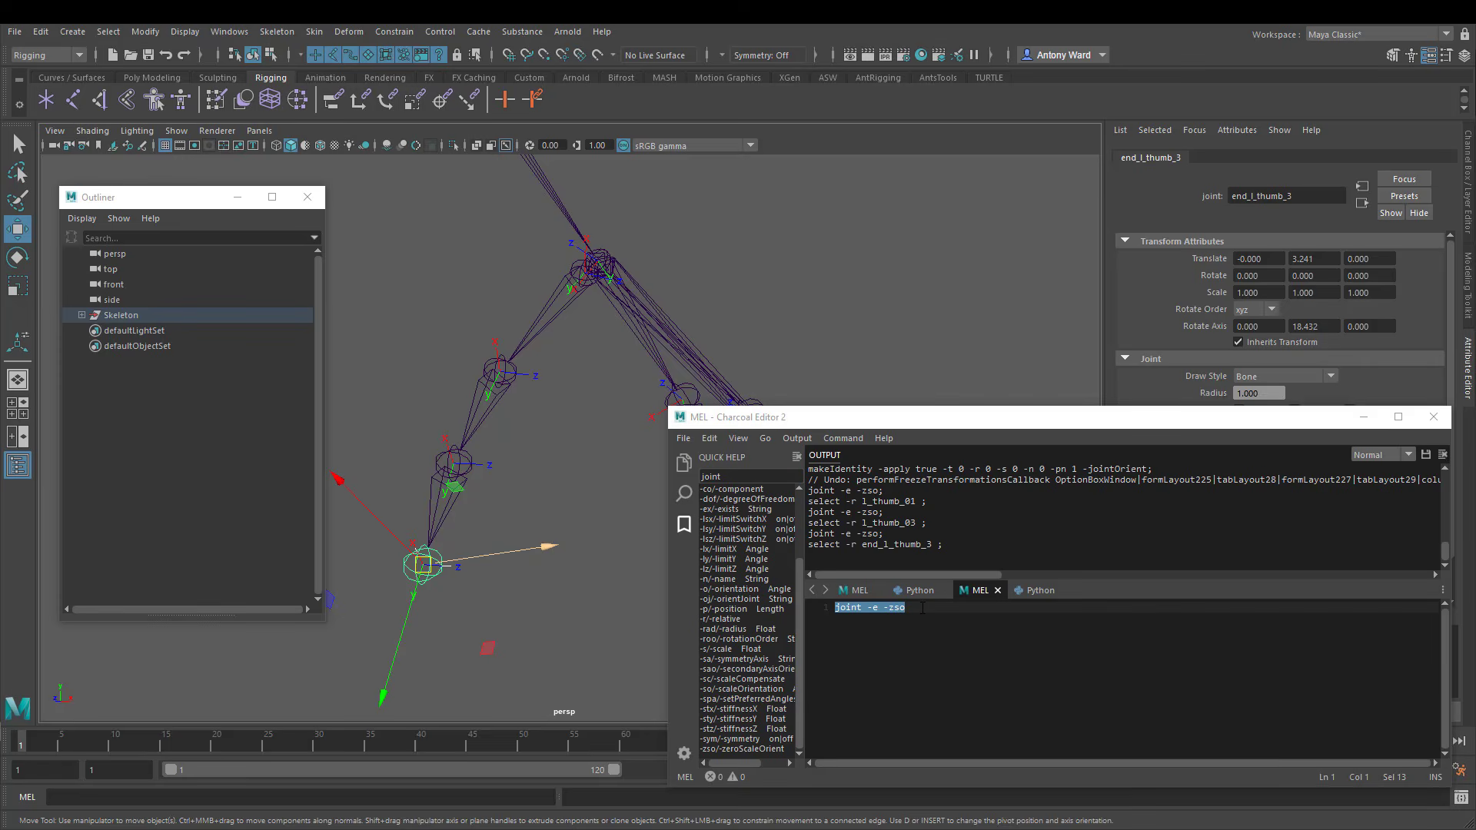
{"action": "key", "text": "ctrl+Return"}
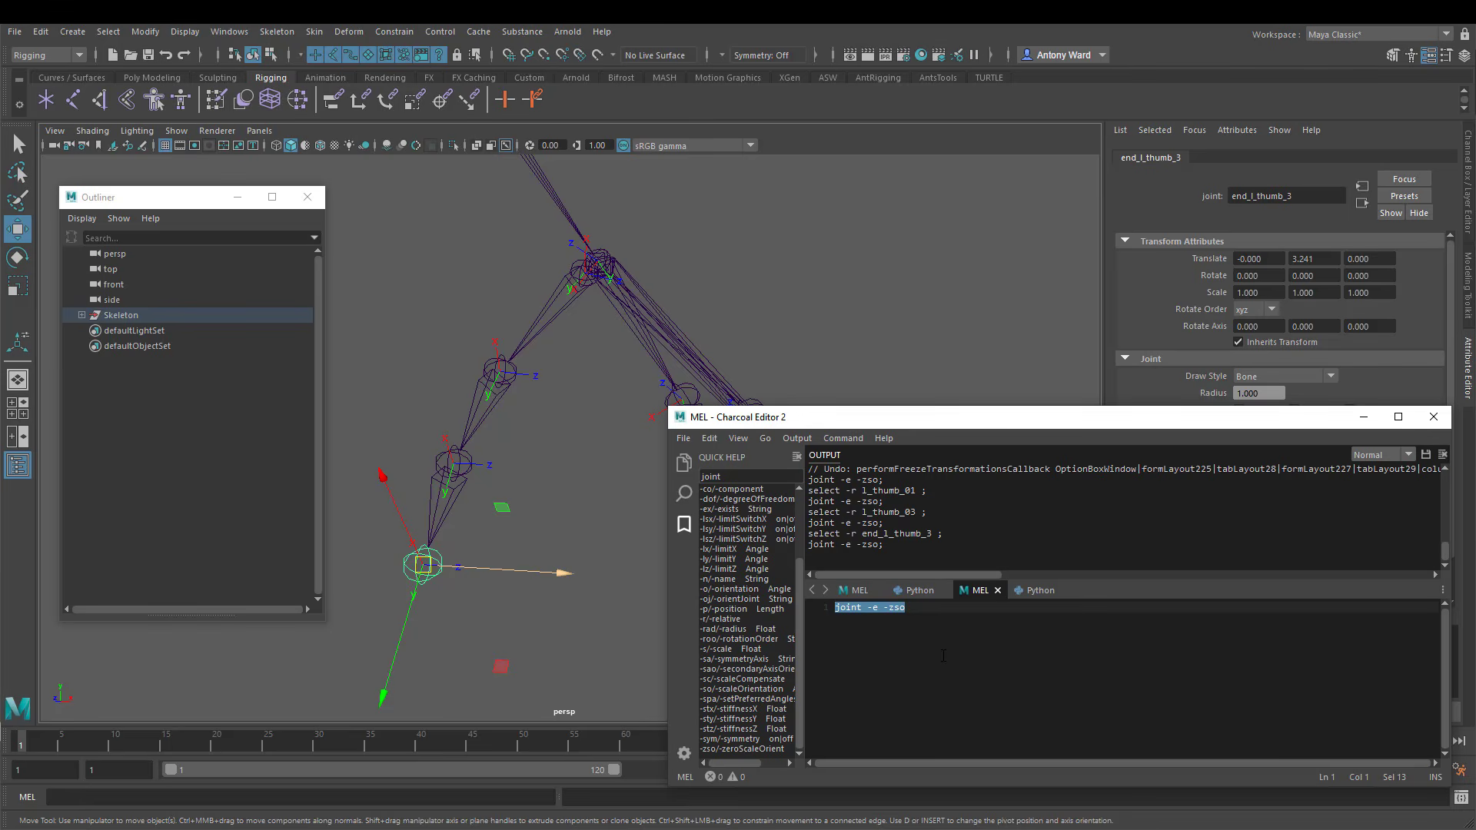
{"action": "left_click", "coordinate": [1433, 417]}
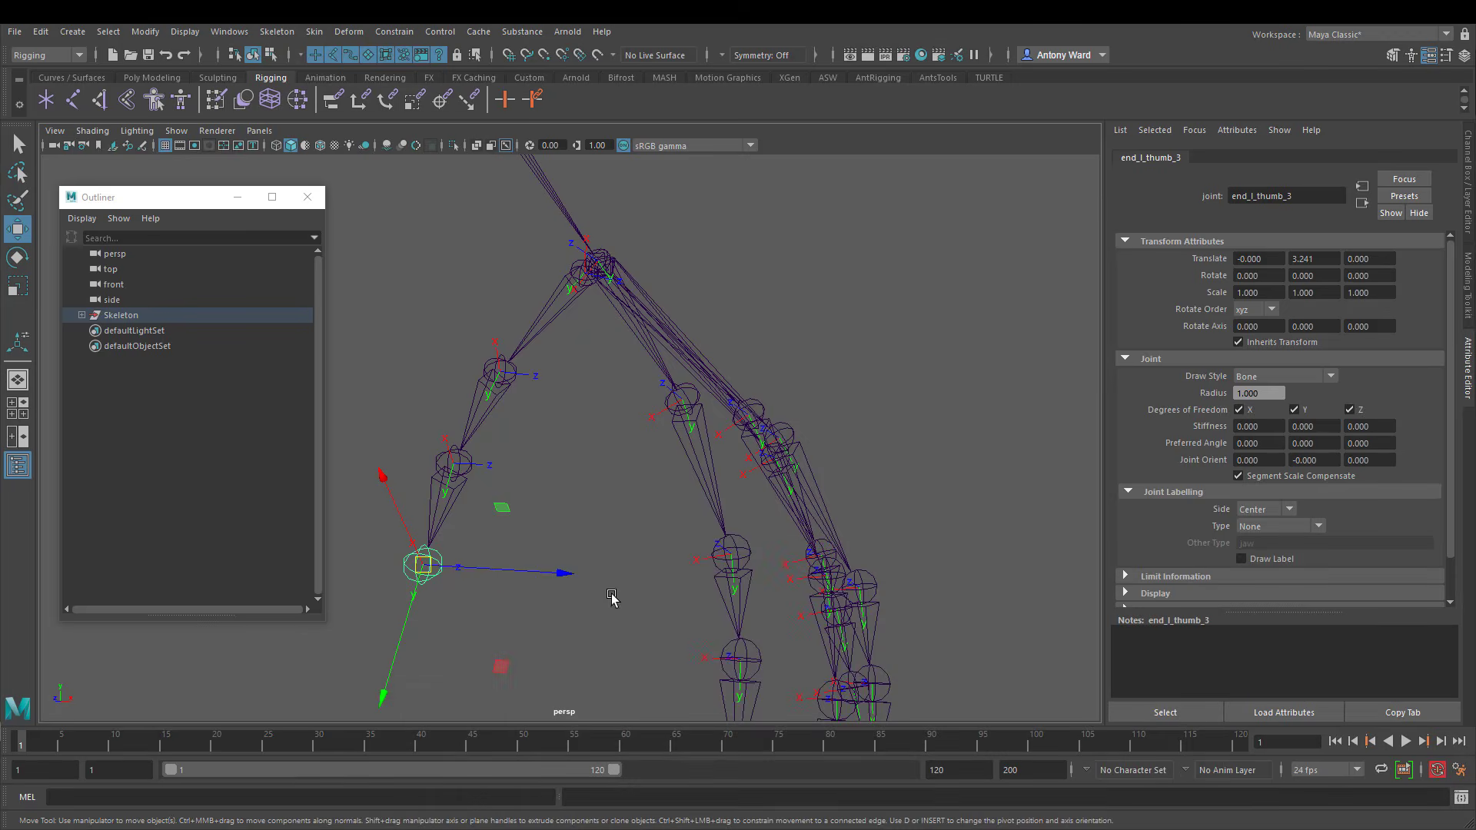
Select l_thumb_02 to check its Rotate Axis values, minimise the script editor and clear the selection
{"action": "left_click", "coordinate": [596, 473]}
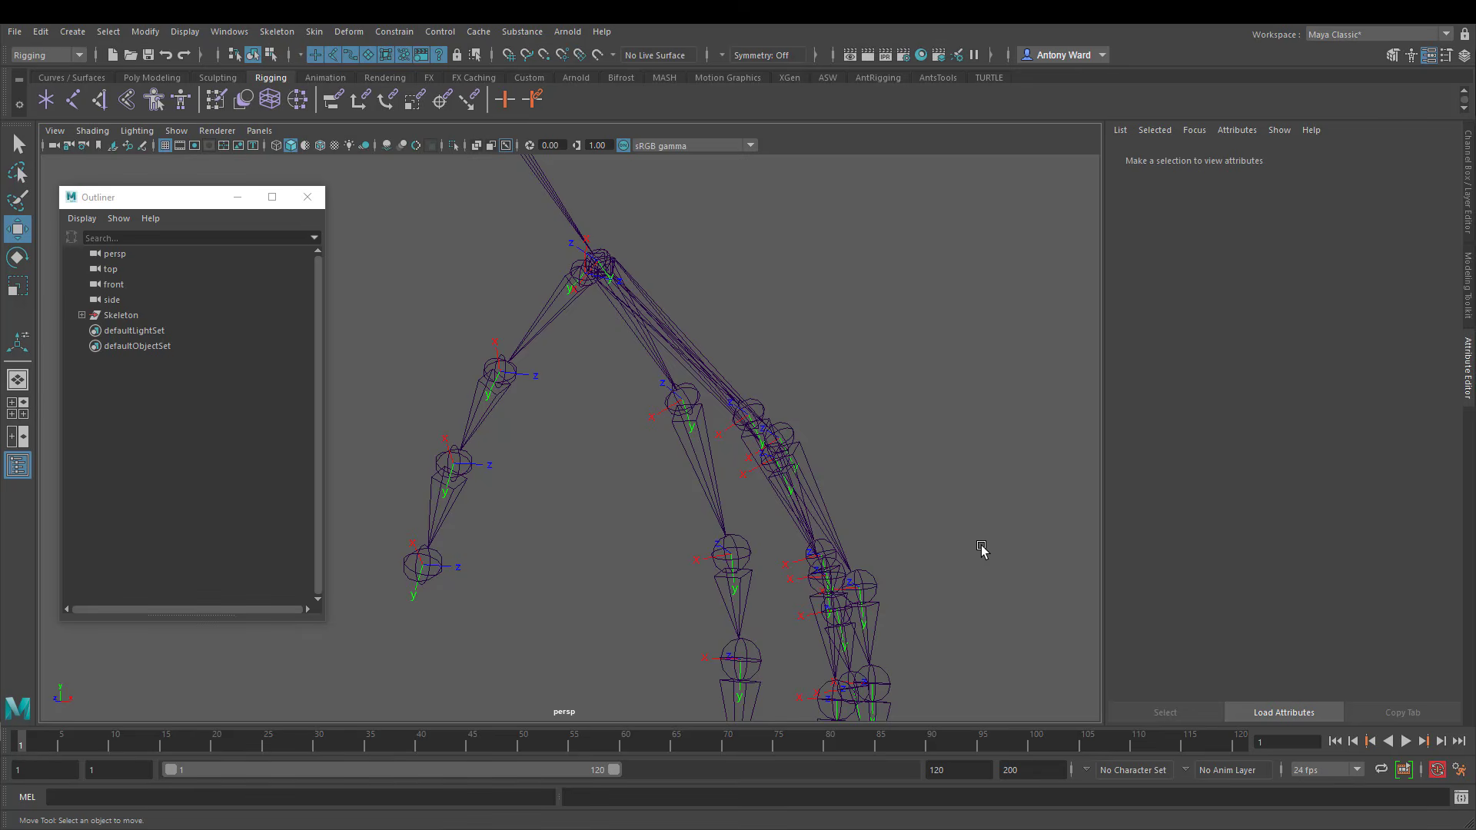
{"action": "right_click_drag", "start_coordinate": [980, 545], "coordinate": [741, 550], "text": "alt"}
{"action": "left_click_drag", "start_coordinate": [740, 550], "coordinate": [743, 556], "text": "alt"}
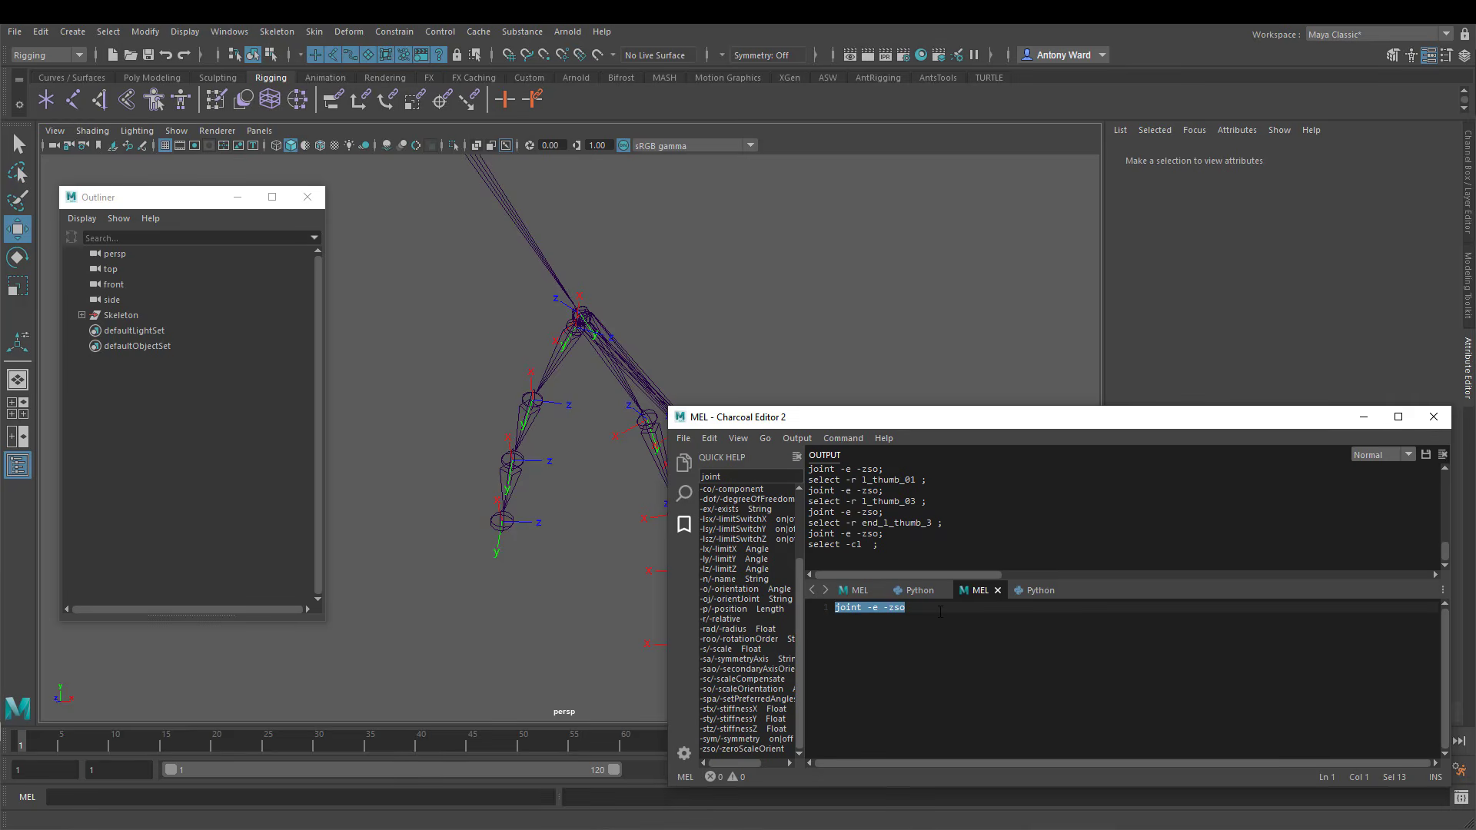
{"action": "left_click", "coordinate": [939, 611]}
{"action": "key", "text": "ctrl+a"}
{"action": "left_click", "coordinate": [531, 401]}
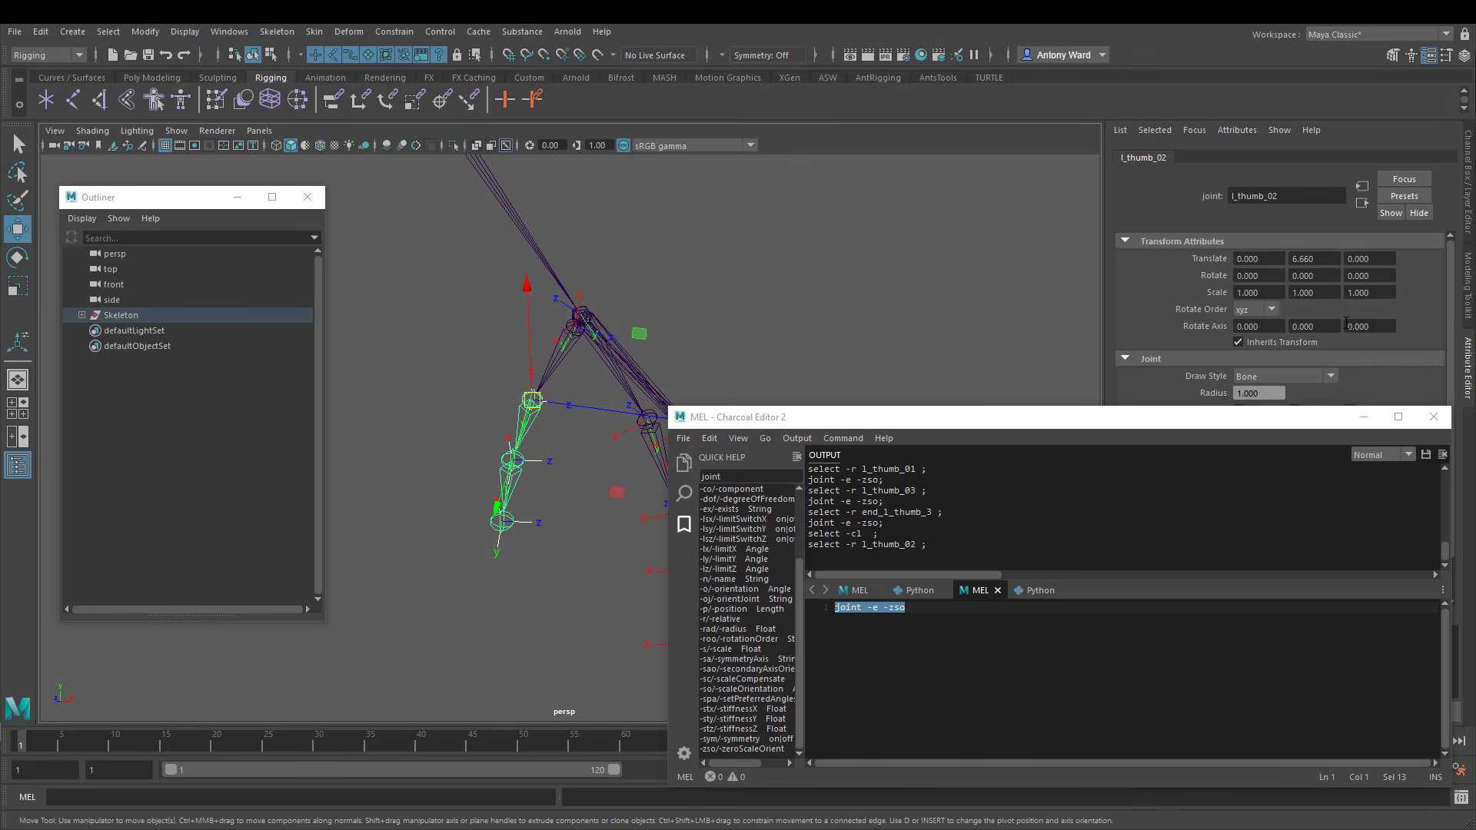
{"action": "left_click", "coordinate": [1366, 420]}
{"action": "left_click", "coordinate": [857, 331]}
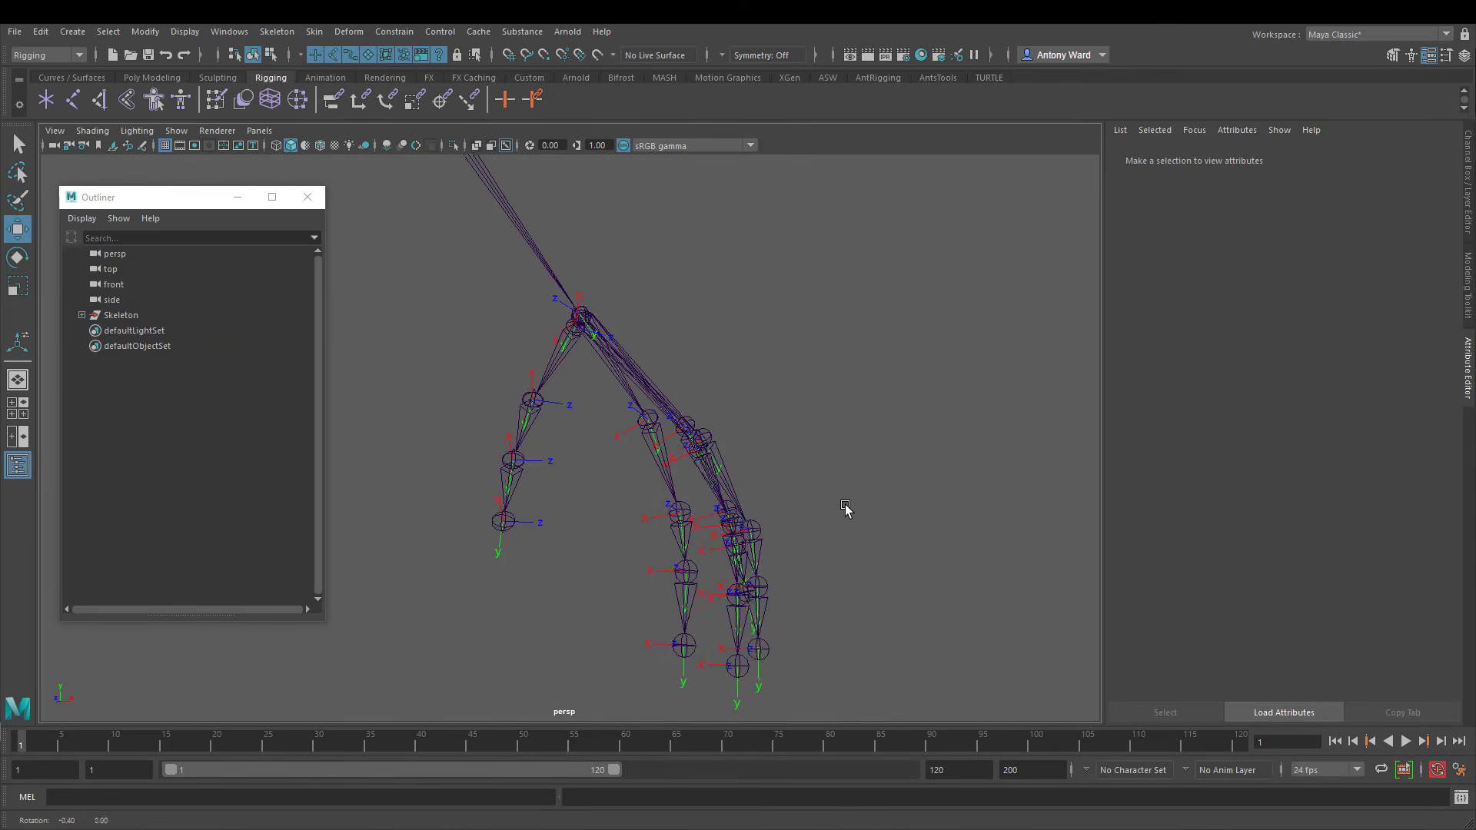
Select the l_clavicle joint and check its Rotate Order and Rotate Axis attributes
{"action": "right_click_drag", "start_coordinate": [846, 511], "coordinate": [565, 459], "text": "alt"}
{"action": "left_click_drag", "start_coordinate": [565, 459], "coordinate": [536, 297], "text": "alt"}
{"action": "left_click_drag", "start_coordinate": [684, 452], "coordinate": [744, 559], "text": "alt"}
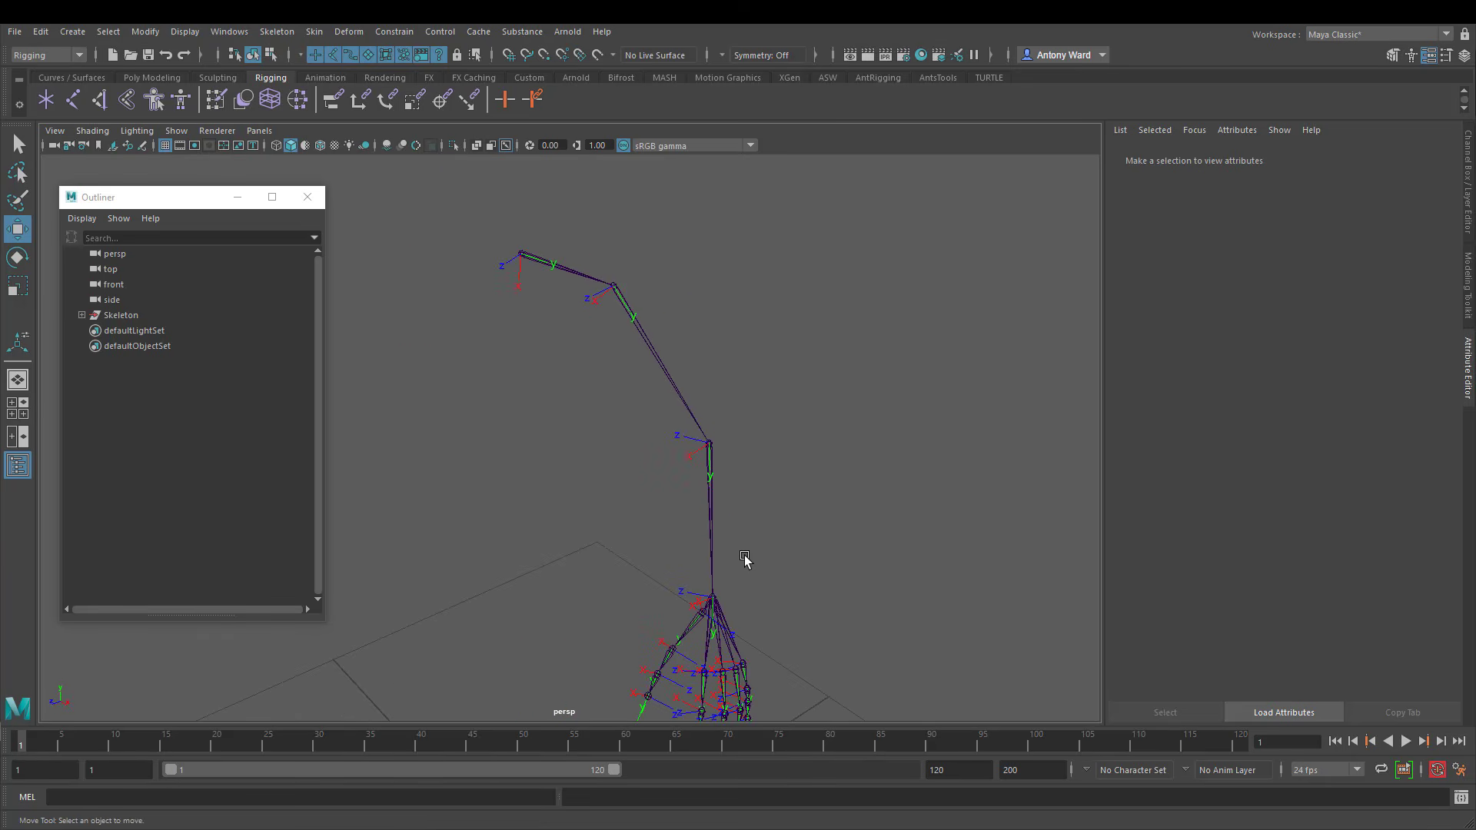
{"action": "left_click", "coordinate": [566, 238]}
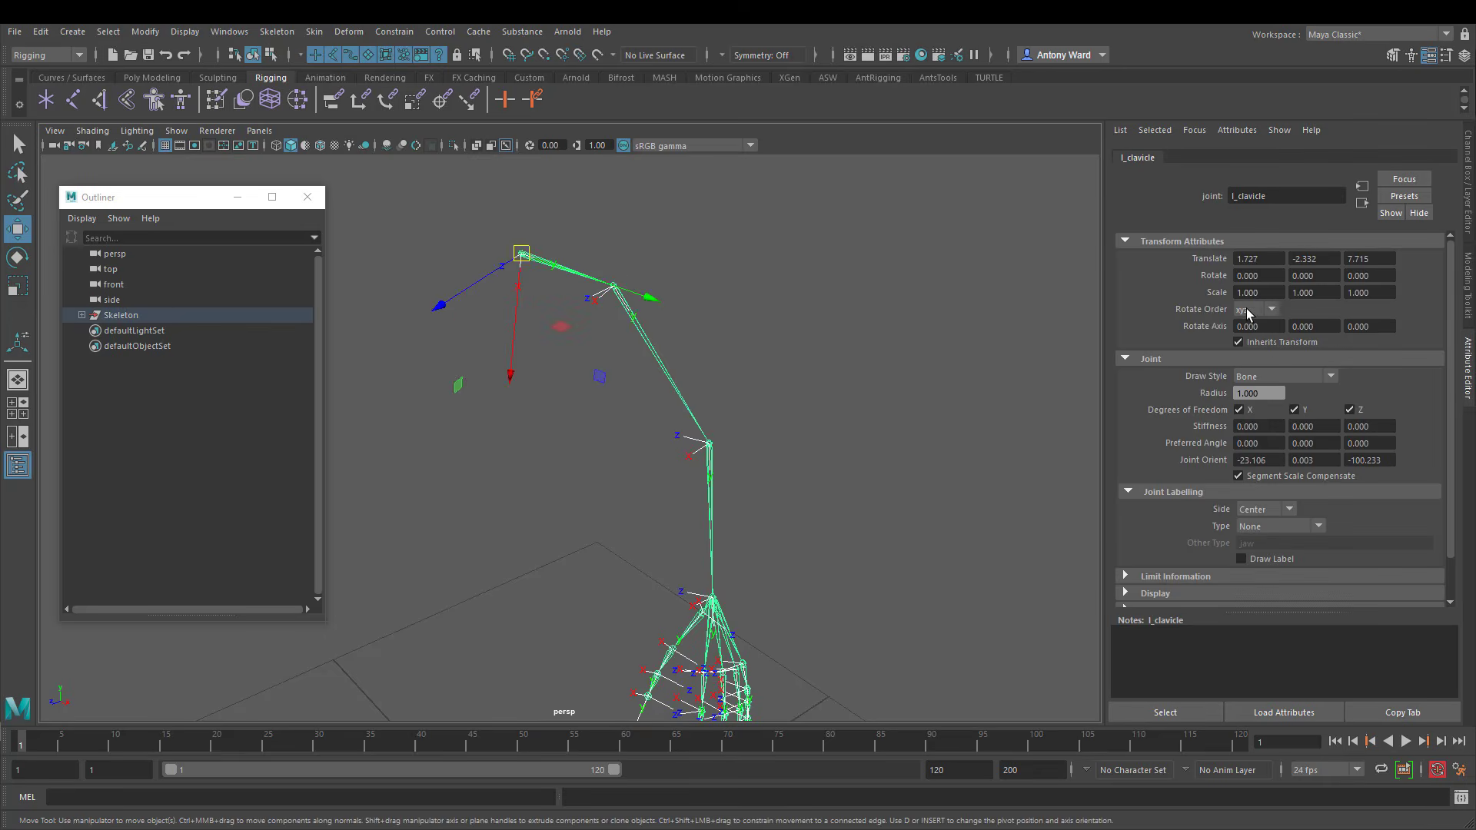
{"action": "left_click_drag", "start_coordinate": [405, 380], "coordinate": [577, 436], "text": "alt"}
Select l_humerus below the clavicle and set the Rotate tool's axis orientation to Gimbal
{"action": "key", "text": "Down"}
{"action": "key", "text": "e"}
{"action": "left_click_drag", "start_coordinate": [653, 400], "coordinate": [599, 405], "text": "alt"}
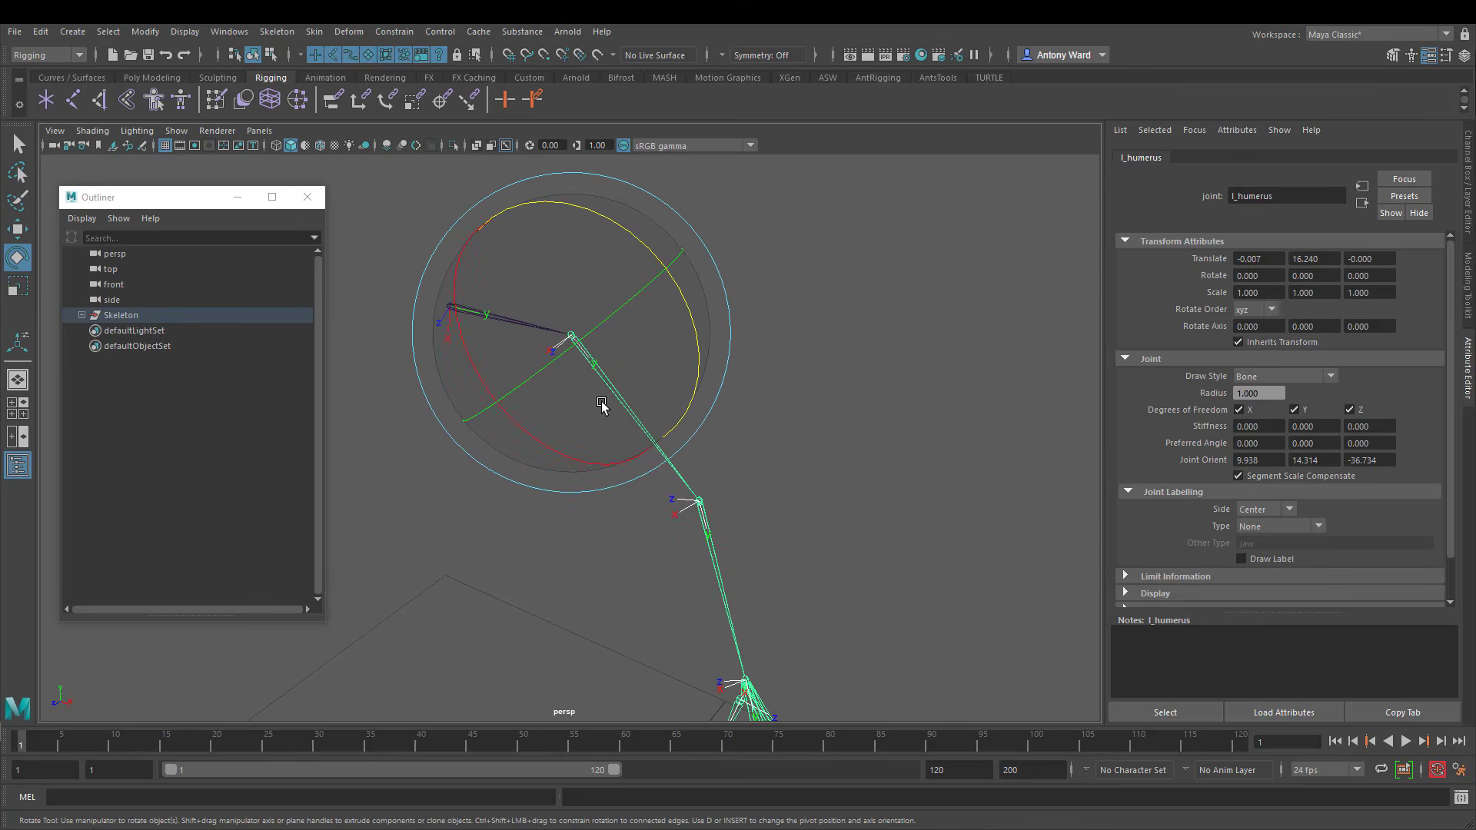
{"action": "double_click", "coordinate": [17, 258]}
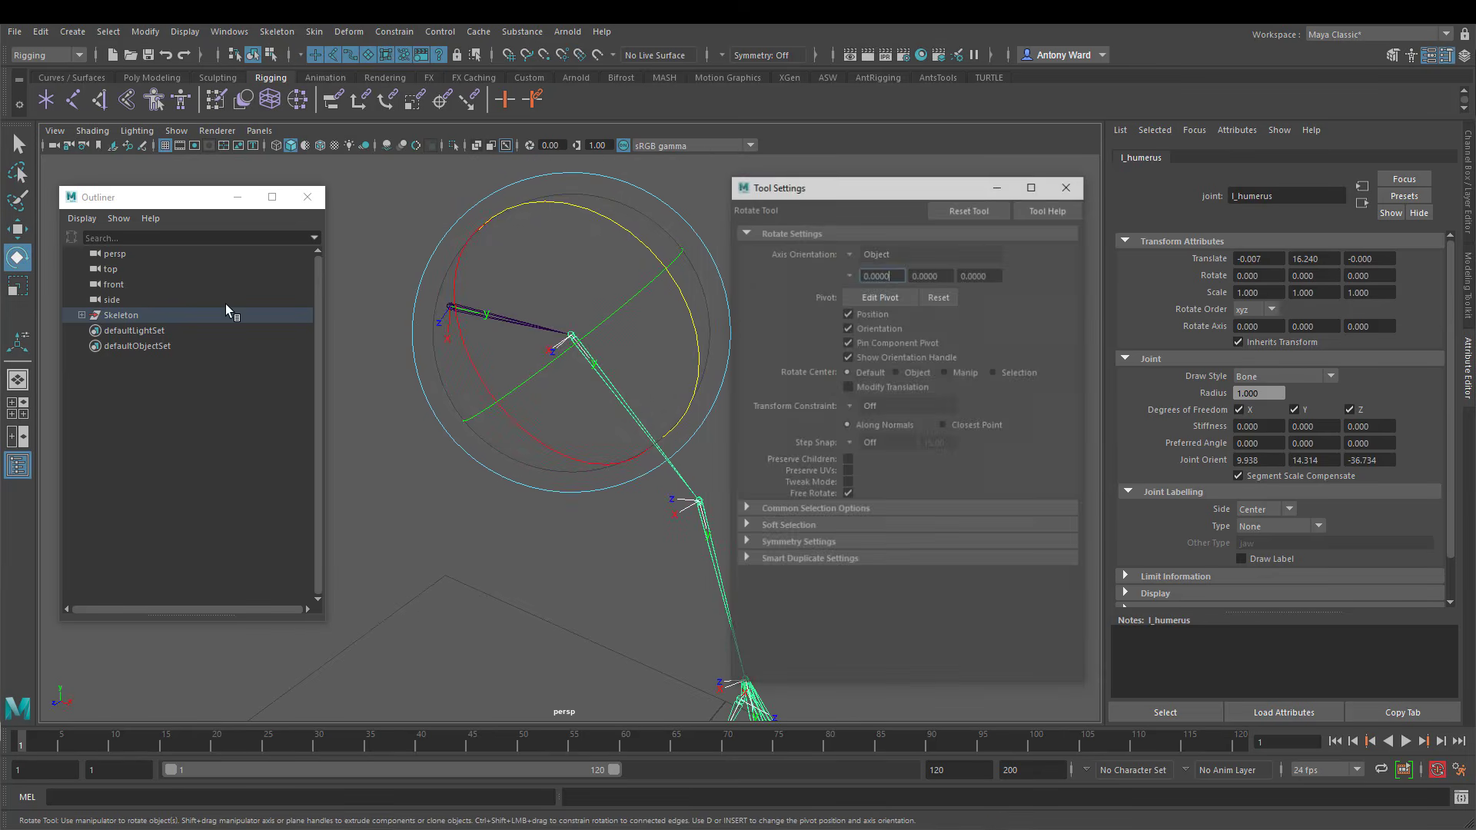
{"action": "left_click", "coordinate": [849, 254]}
{"action": "left_click", "coordinate": [901, 303]}
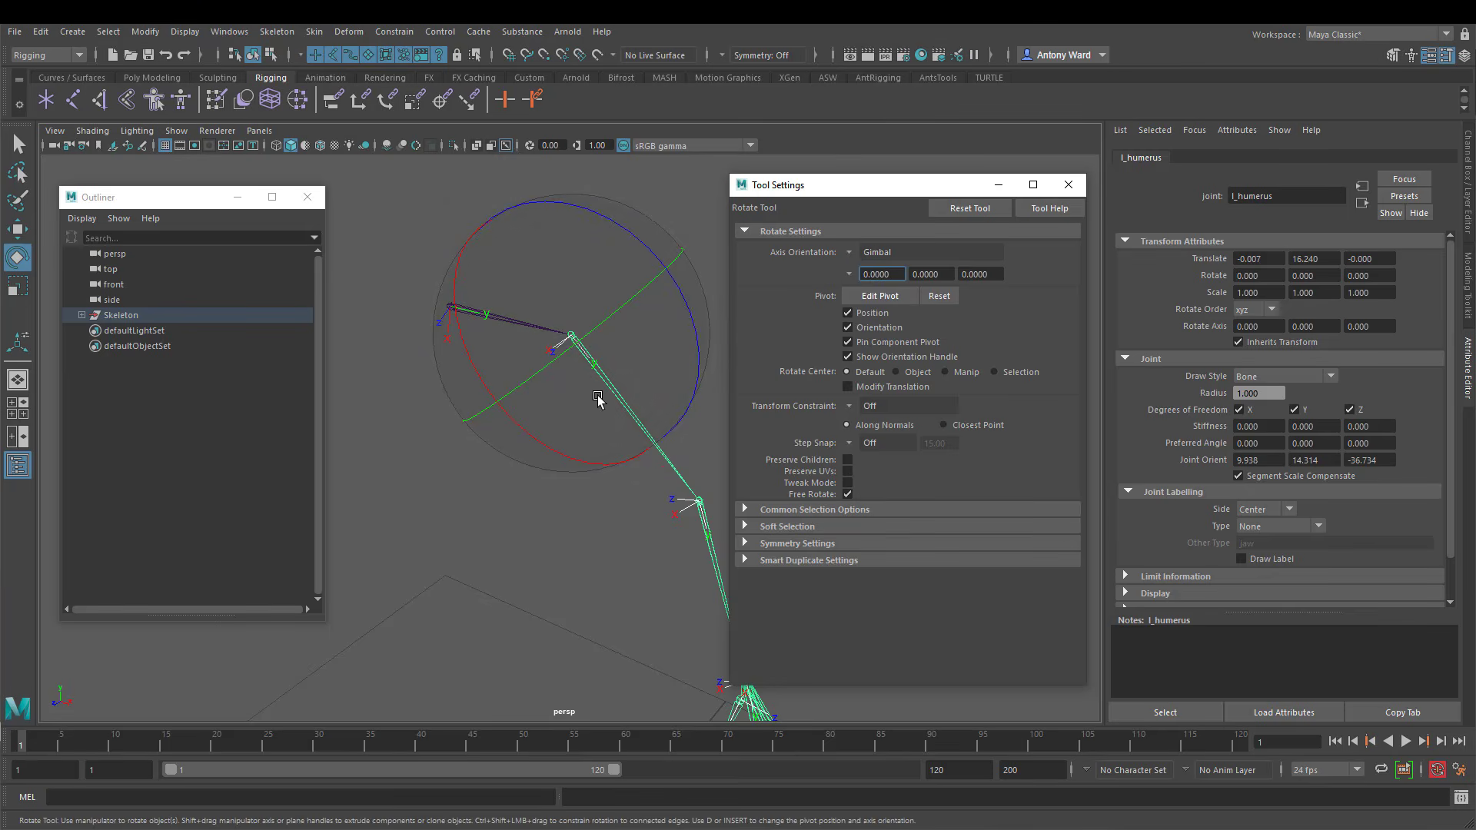
{"action": "left_click", "coordinate": [1068, 185]}
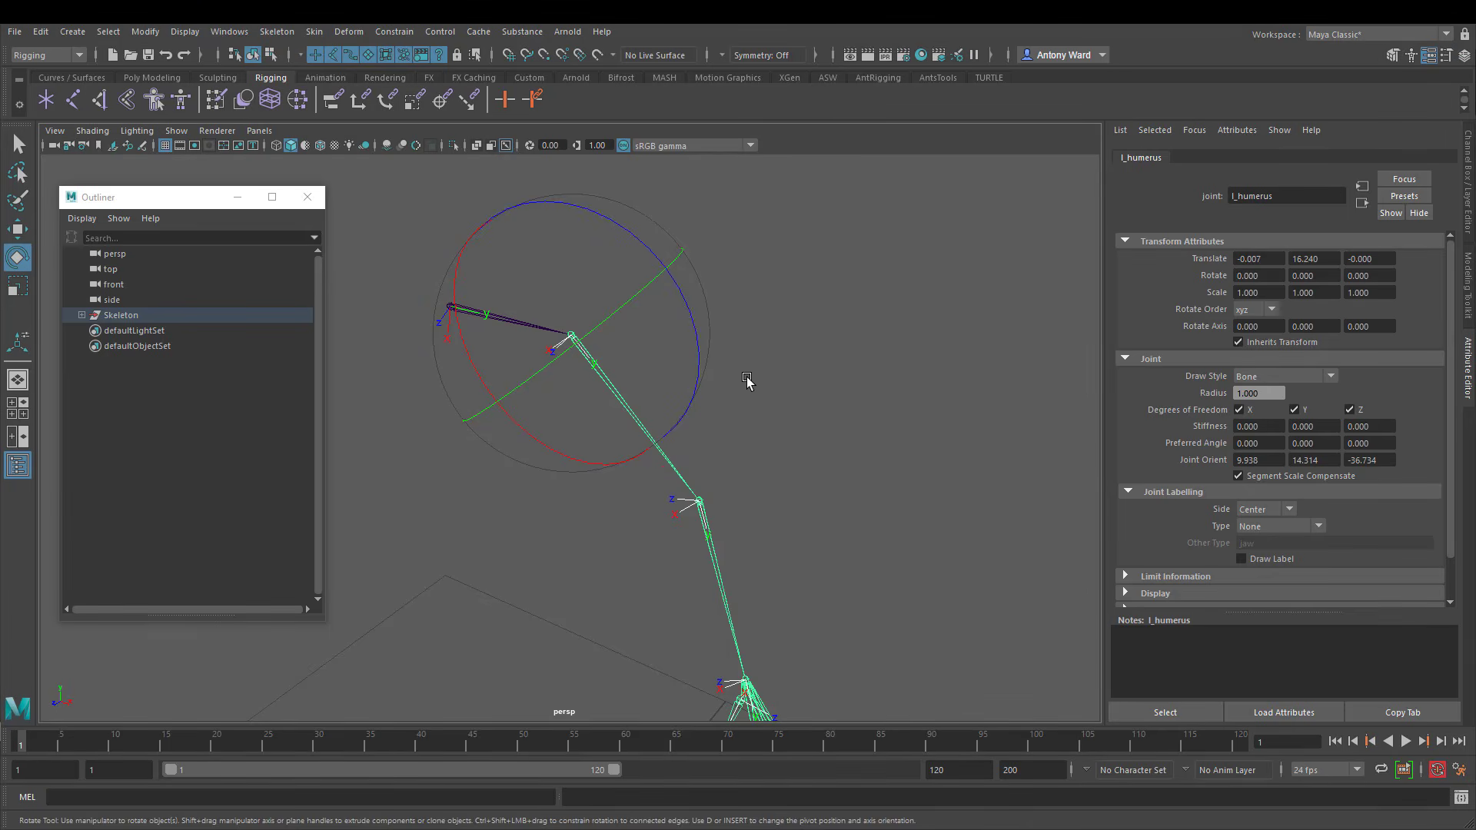
Test-rotate l_humerus around its gimbal rings with the xyz Rotate Order, undoing each trial rotation
{"action": "left_click", "coordinate": [1270, 310]}
{"action": "left_click", "coordinate": [799, 311]}
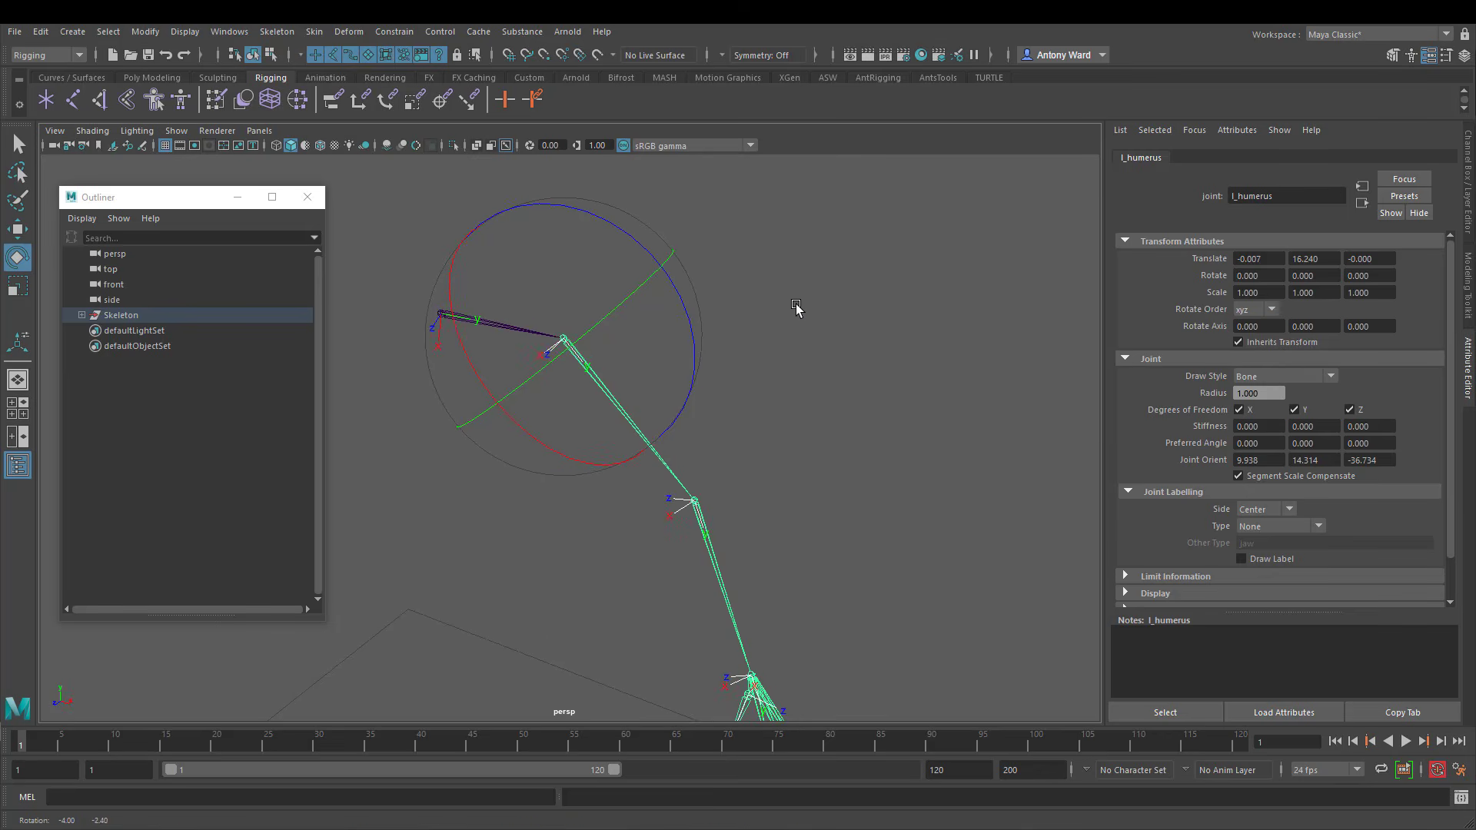
{"action": "left_click_drag", "start_coordinate": [674, 287], "coordinate": [680, 332]}
{"action": "key", "text": "ctrl+z"}
{"action": "left_click_drag", "start_coordinate": [569, 348], "coordinate": [607, 307]}
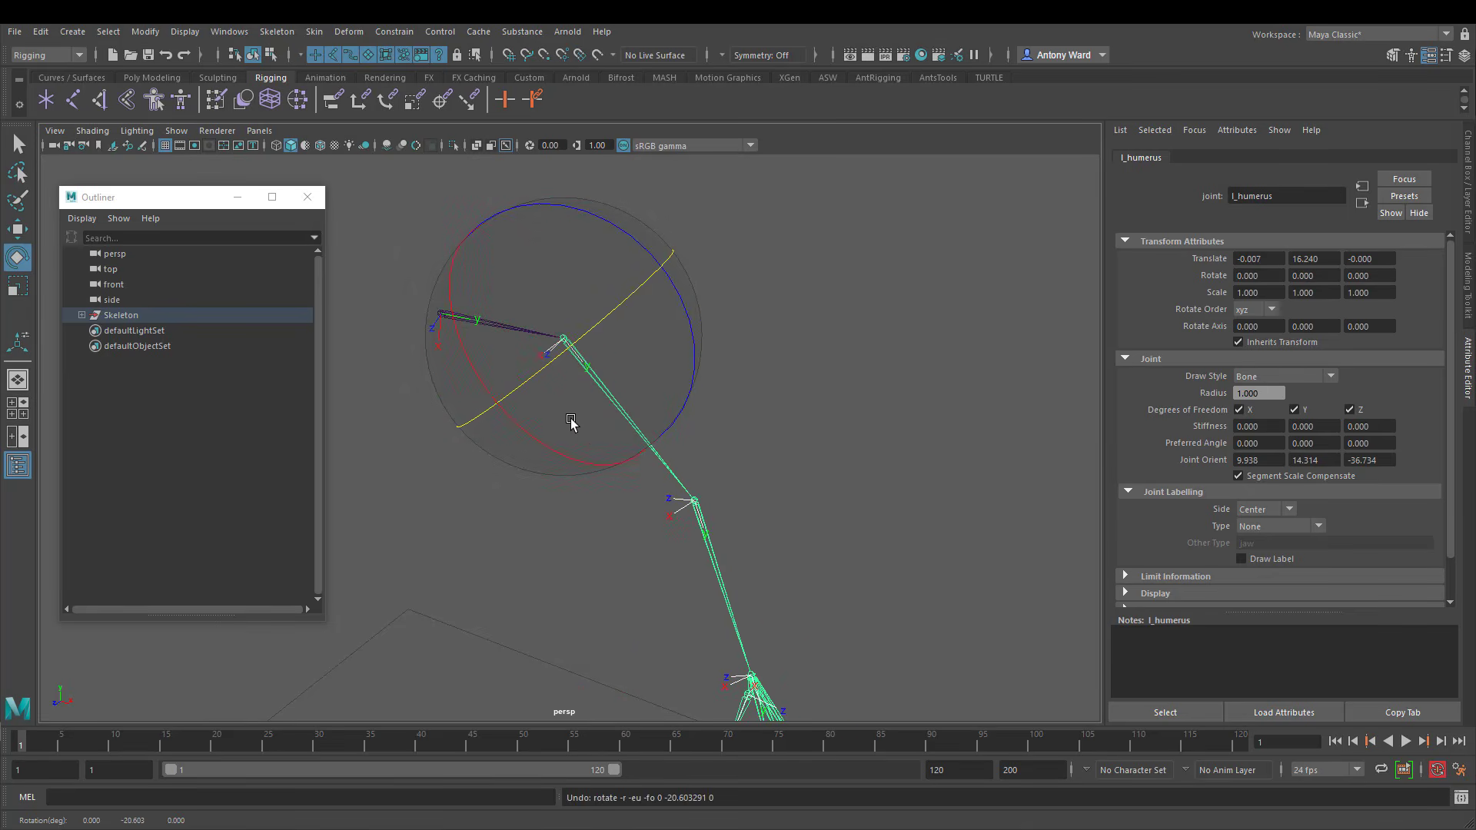
{"action": "key", "text": "ctrl+z"}
{"action": "left_click_drag", "start_coordinate": [570, 458], "coordinate": [758, 408]}
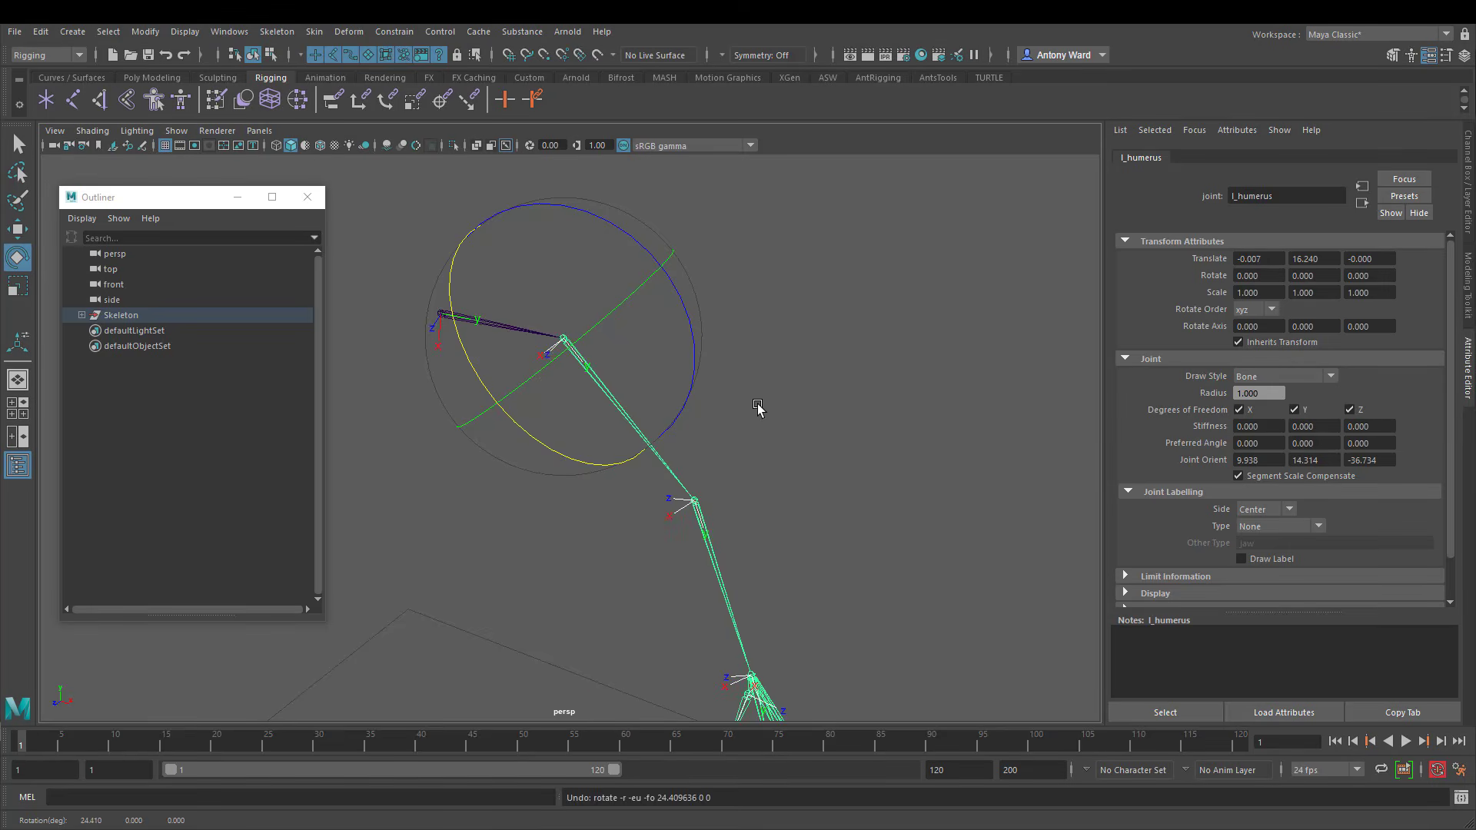
{"action": "key", "text": "ctrl+z"}
{"action": "mouse_move", "coordinate": [688, 329]}
{"action": "left_mouse_down"}
{"action": "mouse_move", "coordinate": [692, 352]}
{"action": "mouse_move", "coordinate": [686, 339]}
{"action": "left_mouse_up"}
{"action": "key", "text": "ctrl+z"}
Rotate l_humerus about 65.7° around X and slightly around Y to test for gimbal lock, then undo both rotations
{"action": "left_click_drag", "start_coordinate": [532, 455], "coordinate": [393, 325]}
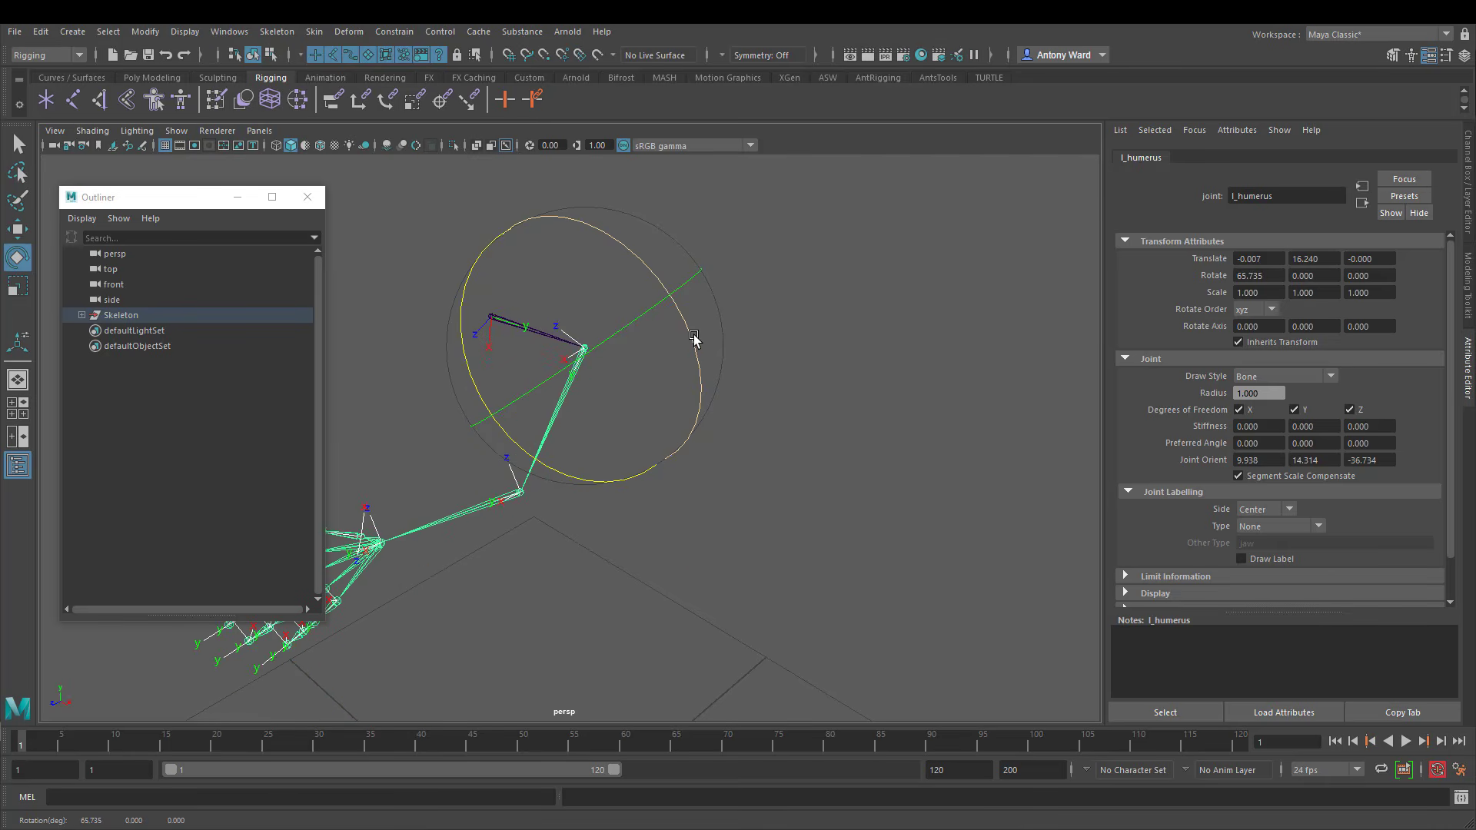
{"action": "mouse_move", "coordinate": [692, 332]}
{"action": "left_mouse_down"}
{"action": "mouse_move", "coordinate": [646, 285]}
{"action": "mouse_move", "coordinate": [661, 339]}
{"action": "mouse_move", "coordinate": [684, 338]}
{"action": "left_mouse_up"}
{"action": "key", "text": "ctrl+z"}
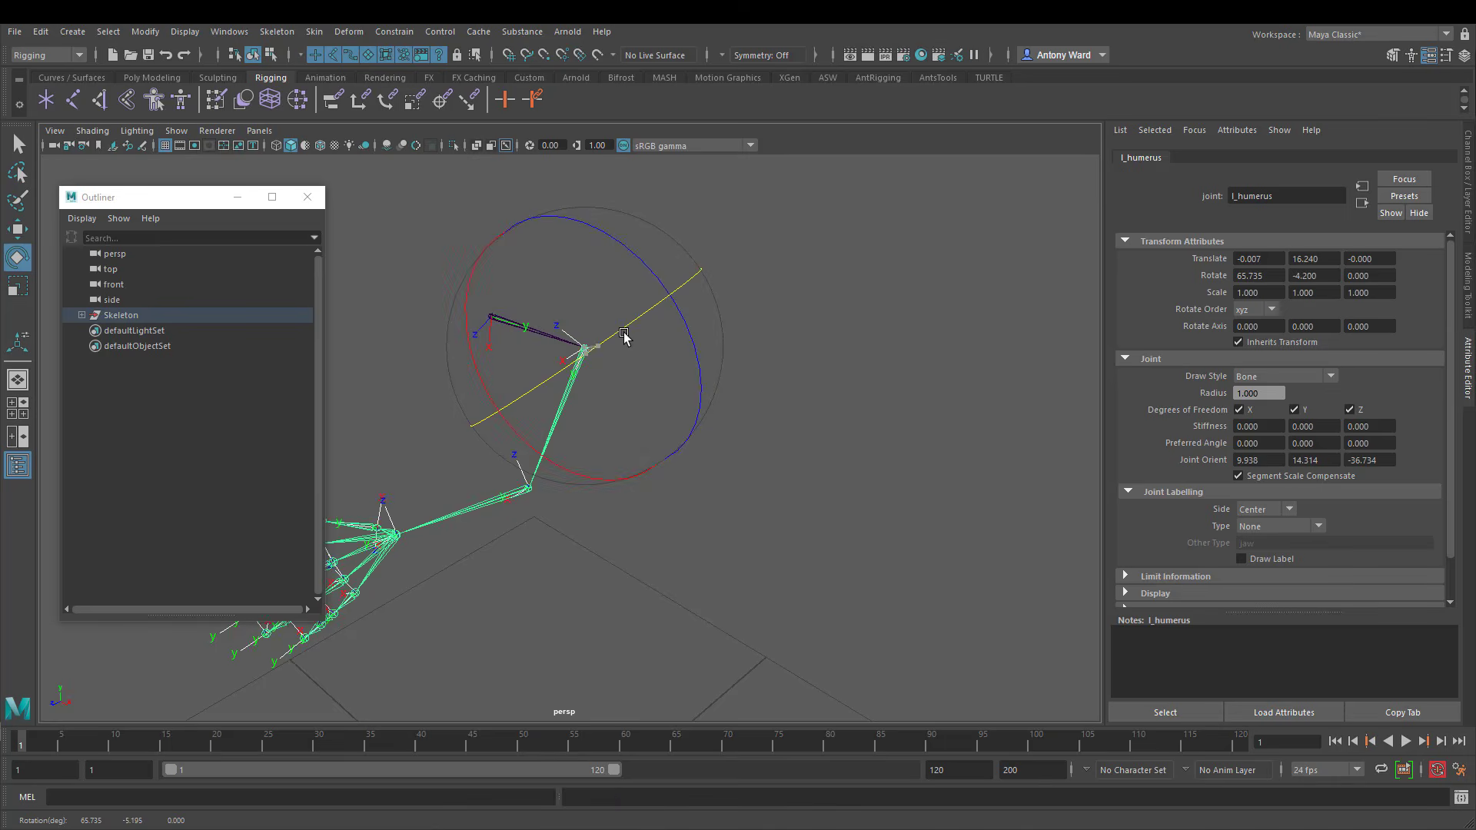
{"action": "key", "text": "ctrl+z"}
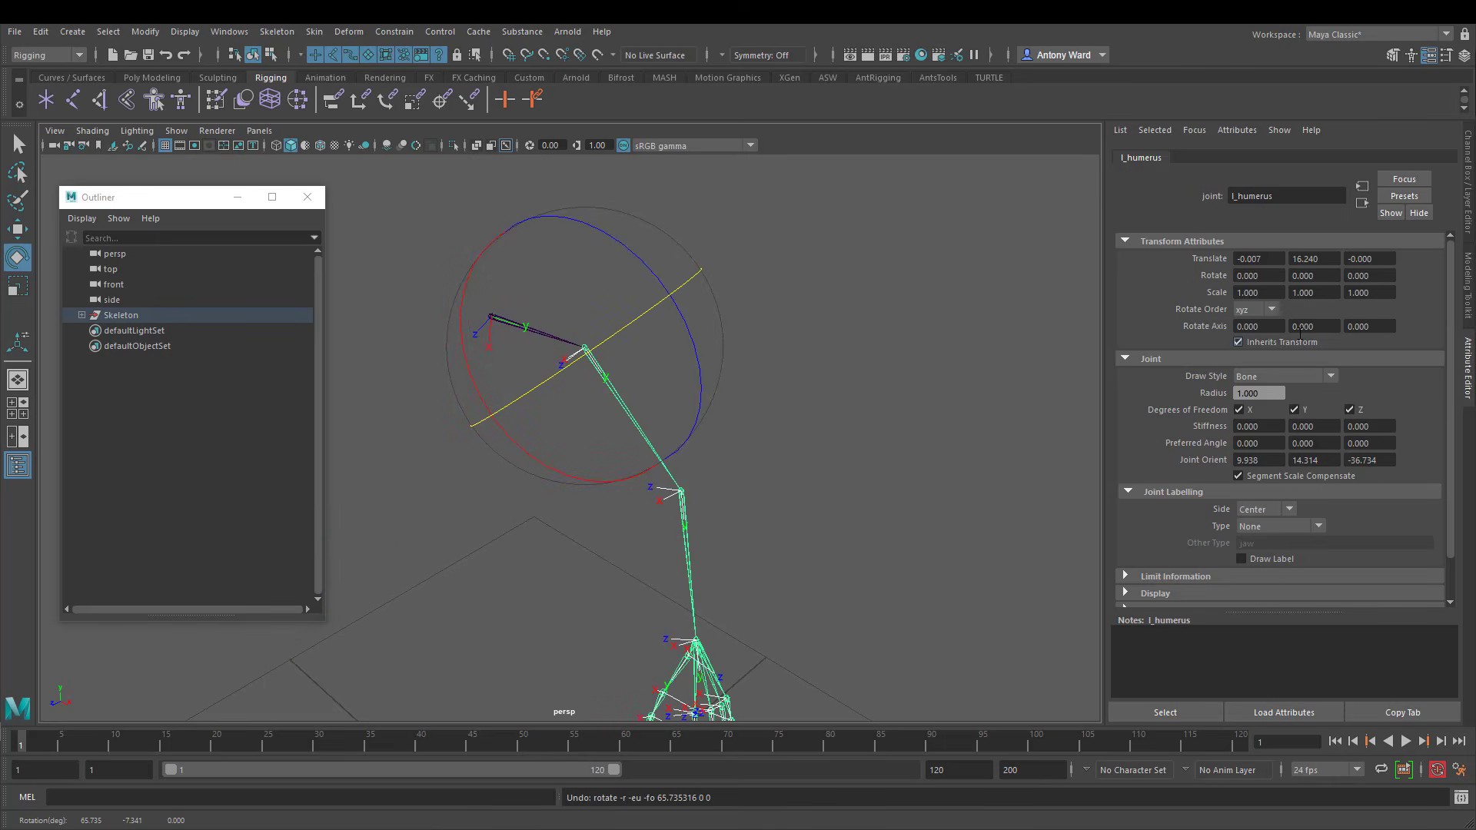
Set l_humerus's Rotate Order to yzx
{"action": "left_click", "coordinate": [1273, 310]}
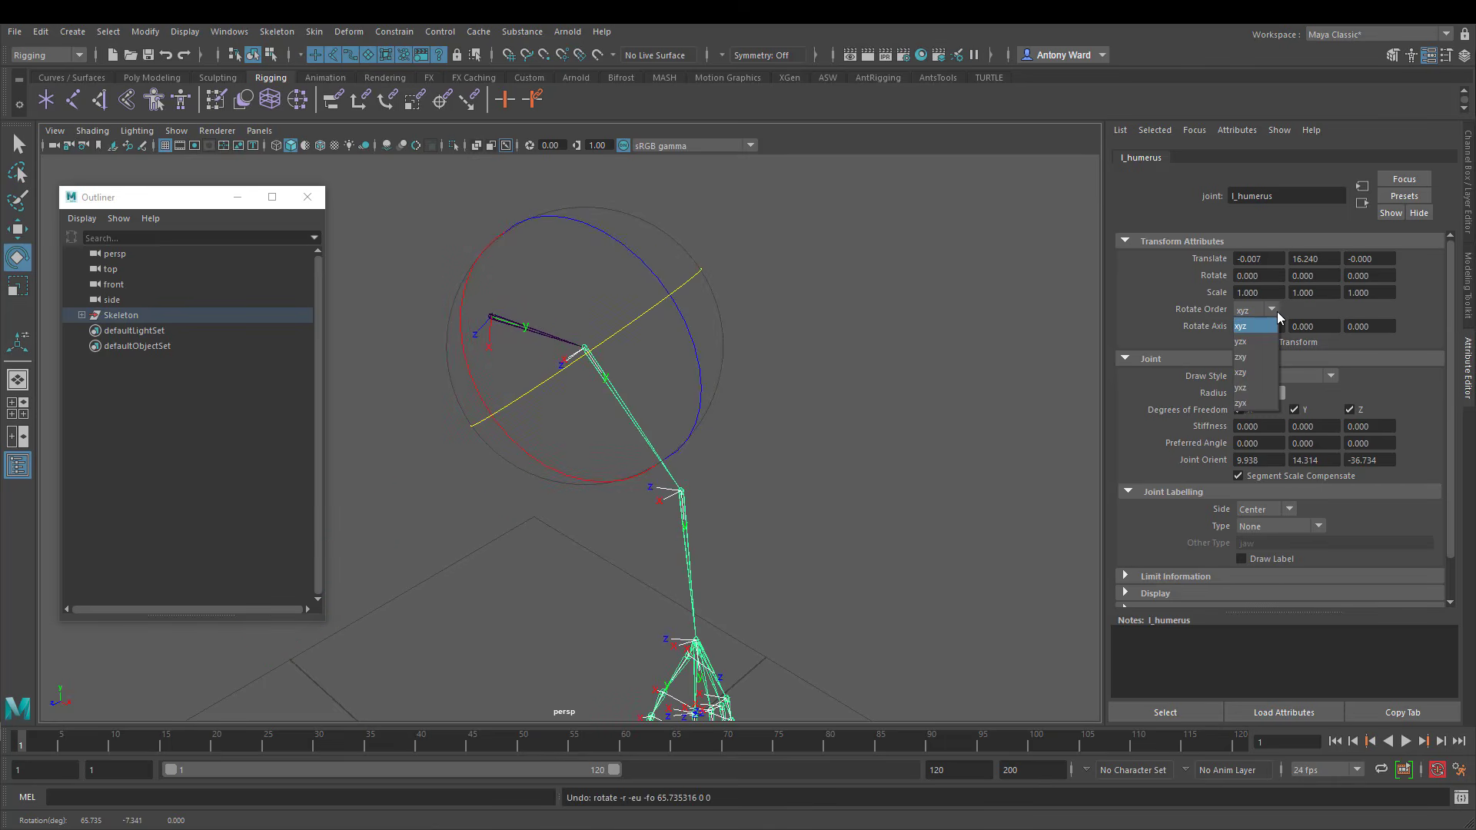
{"action": "left_click", "coordinate": [1257, 347]}
{"action": "left_click_drag", "start_coordinate": [400, 399], "coordinate": [427, 401], "text": "alt"}
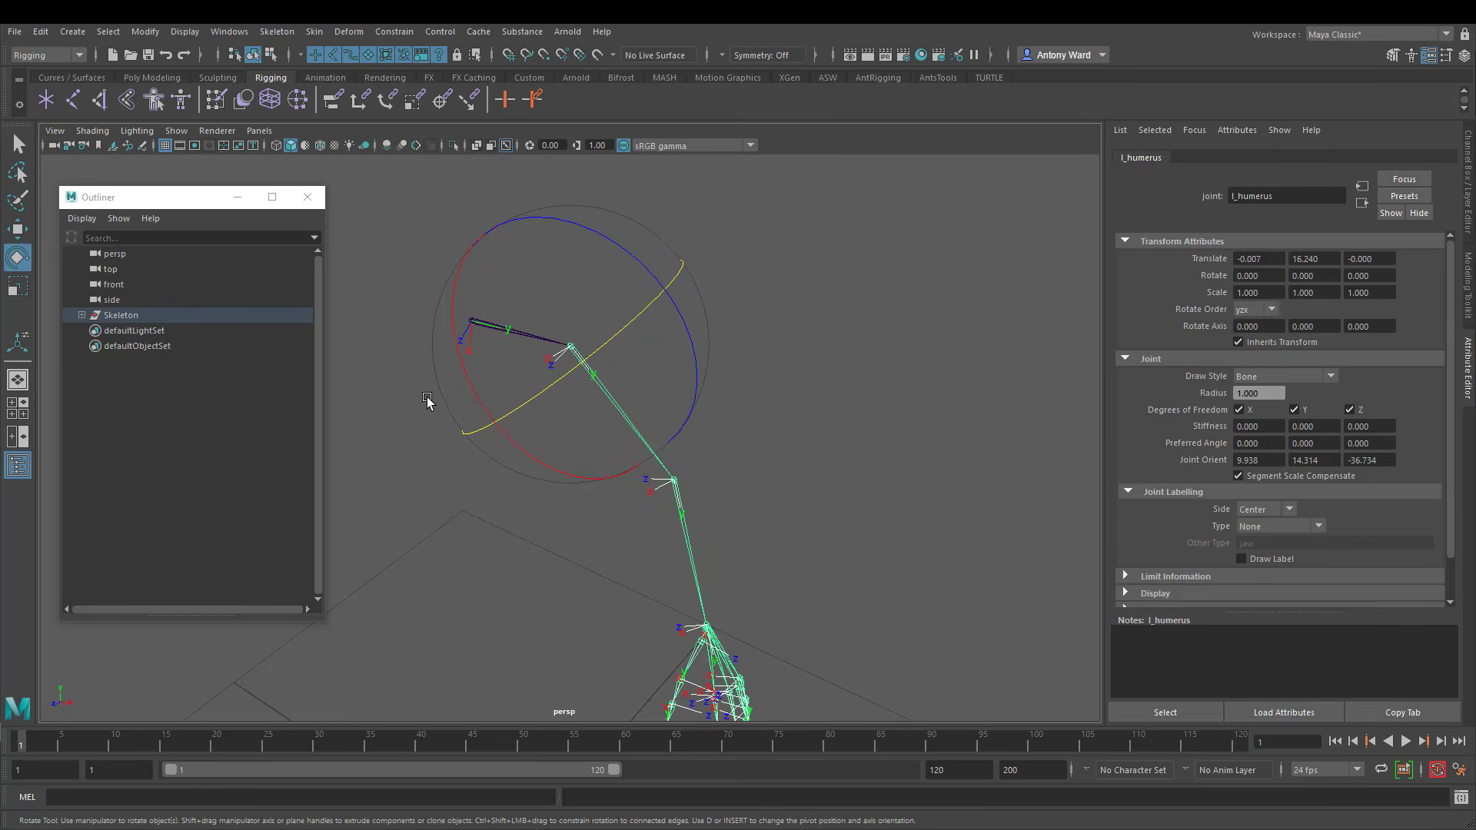
{"action": "left_click_drag", "start_coordinate": [746, 368], "coordinate": [626, 434], "text": "alt"}
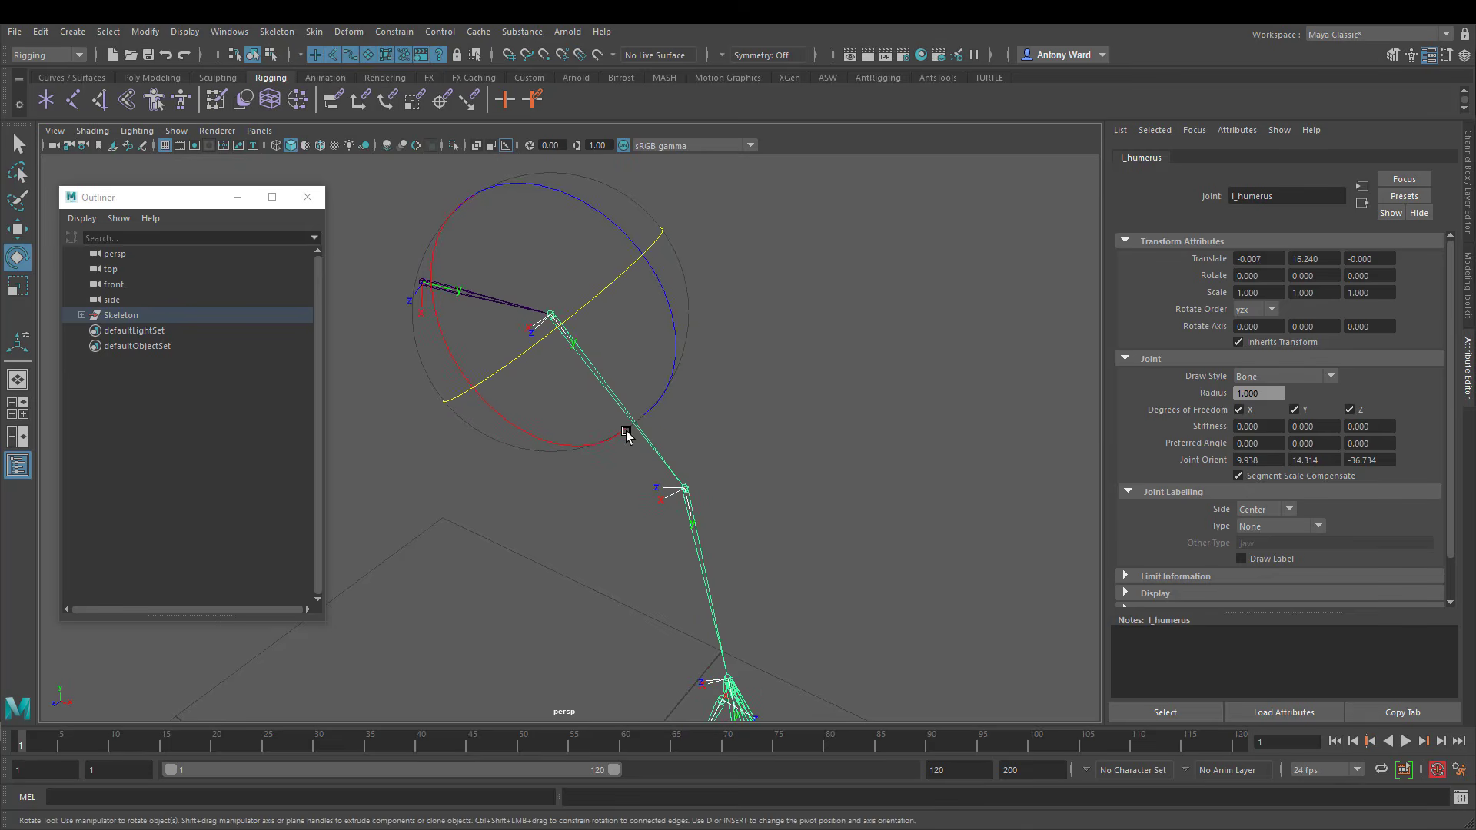
{"action": "left_click_drag", "start_coordinate": [477, 374], "coordinate": [428, 303], "text": "alt"}
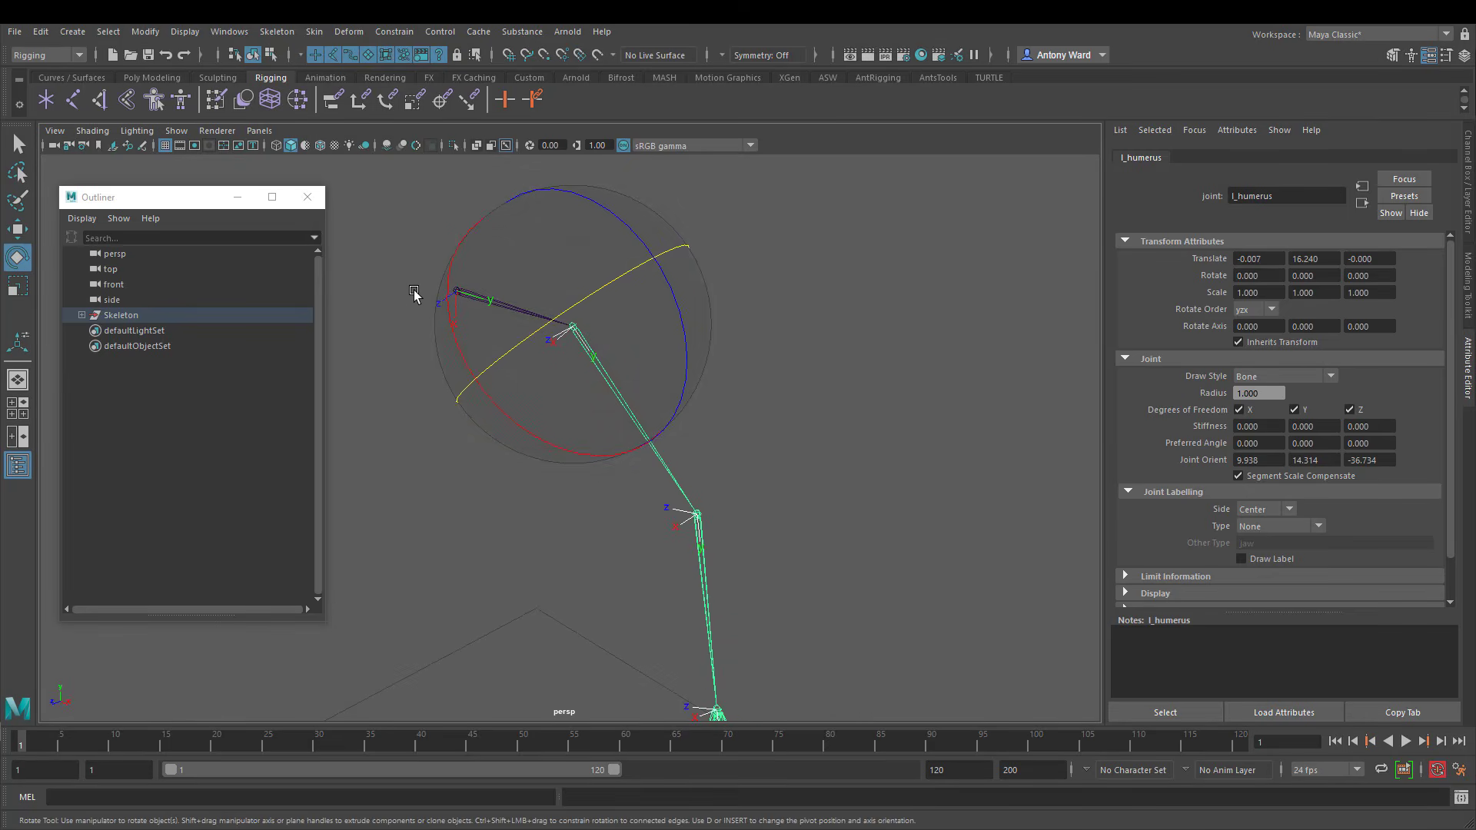
Rotate l_humerus to about -11.9° around Z, and undo the trial rotation around Y
{"action": "mouse_move", "coordinate": [685, 308]}
{"action": "left_mouse_down"}
{"action": "mouse_move", "coordinate": [671, 412]}
{"action": "mouse_move", "coordinate": [655, 276]}
{"action": "mouse_move", "coordinate": [667, 306]}
{"action": "mouse_move", "coordinate": [666, 292]}
{"action": "left_mouse_up"}
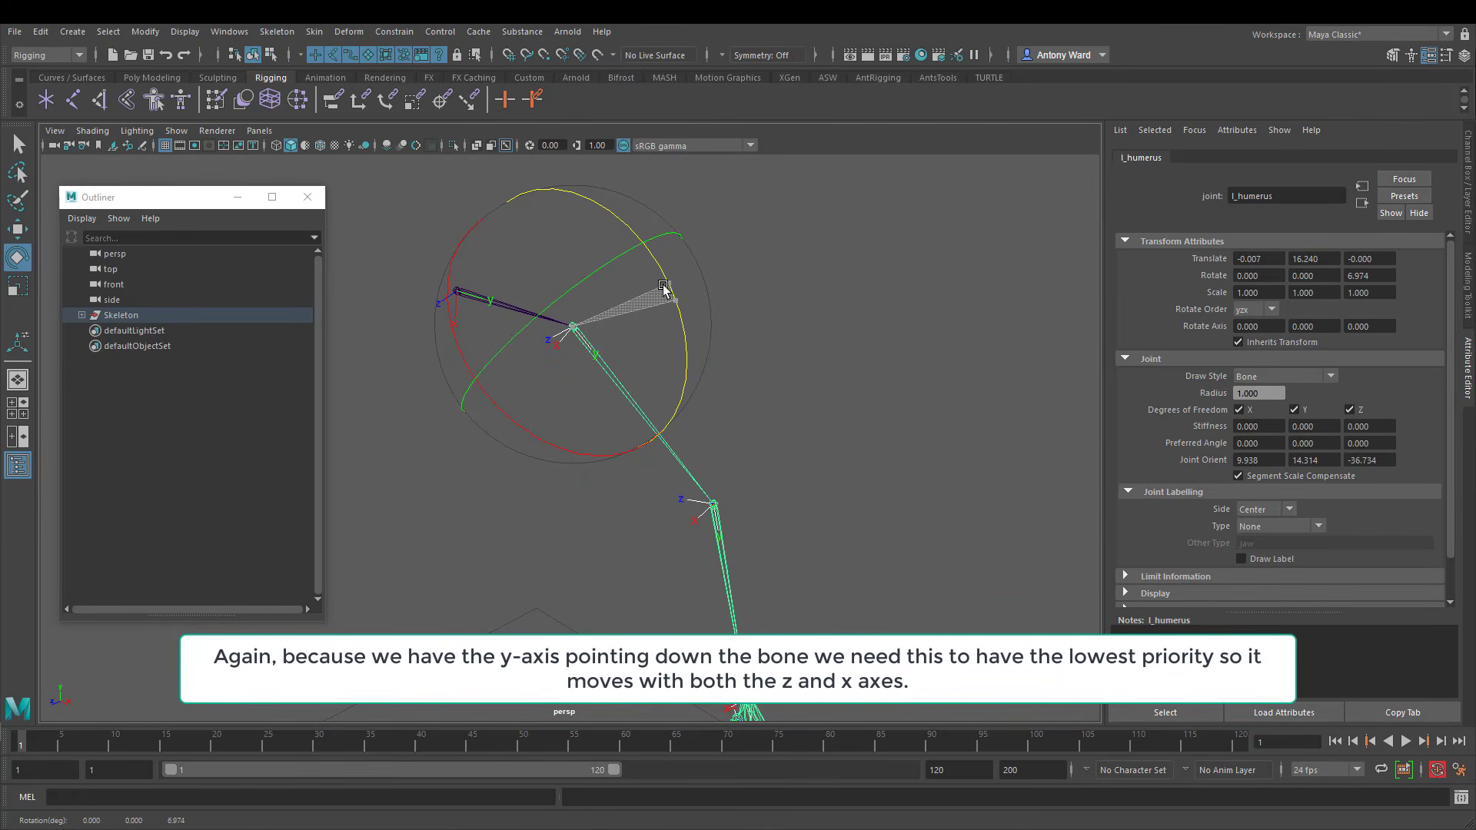
{"action": "key", "text": "ctrl+z"}
{"action": "left_click_drag", "start_coordinate": [781, 370], "coordinate": [785, 389], "text": "alt"}
{"action": "left_click", "coordinate": [785, 389]}
{"action": "left_click_drag", "start_coordinate": [681, 393], "coordinate": [632, 384]}
{"action": "left_click_drag", "start_coordinate": [665, 286], "coordinate": [592, 348]}
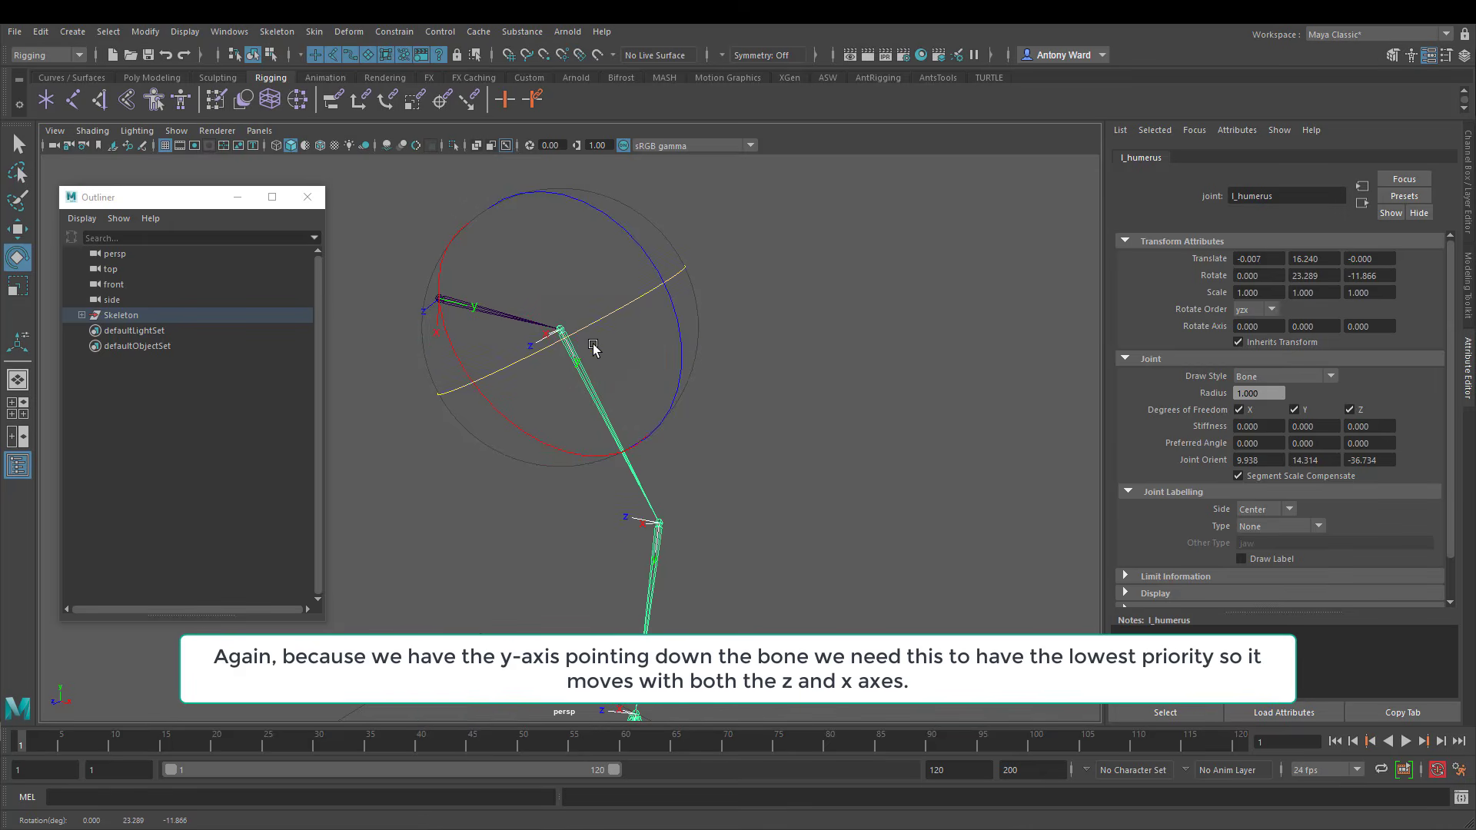
{"action": "key", "text": "ctrl+z"}
Test how l_humerus's X, Y and Z rotation rings follow each other in the yzx order, undoing the trial rotations
{"action": "mouse_move", "coordinate": [540, 441]}
{"action": "left_mouse_down"}
{"action": "mouse_move", "coordinate": [461, 377]}
{"action": "mouse_move", "coordinate": [544, 430]}
{"action": "left_mouse_up"}
{"action": "key", "text": "ctrl+z"}
{"action": "left_click_drag", "start_coordinate": [675, 309], "coordinate": [677, 356]}
{"action": "left_click_drag", "start_coordinate": [573, 454], "coordinate": [535, 443]}
{"action": "key", "text": "ctrl+z"}
{"action": "mouse_move", "coordinate": [643, 334]}
{"action": "left_mouse_down"}
{"action": "mouse_move", "coordinate": [570, 350]}
{"action": "mouse_move", "coordinate": [621, 345]}
{"action": "left_mouse_up"}
{"action": "key", "text": "ctrl+z"}
{"action": "key", "text": "ctrl+z"}
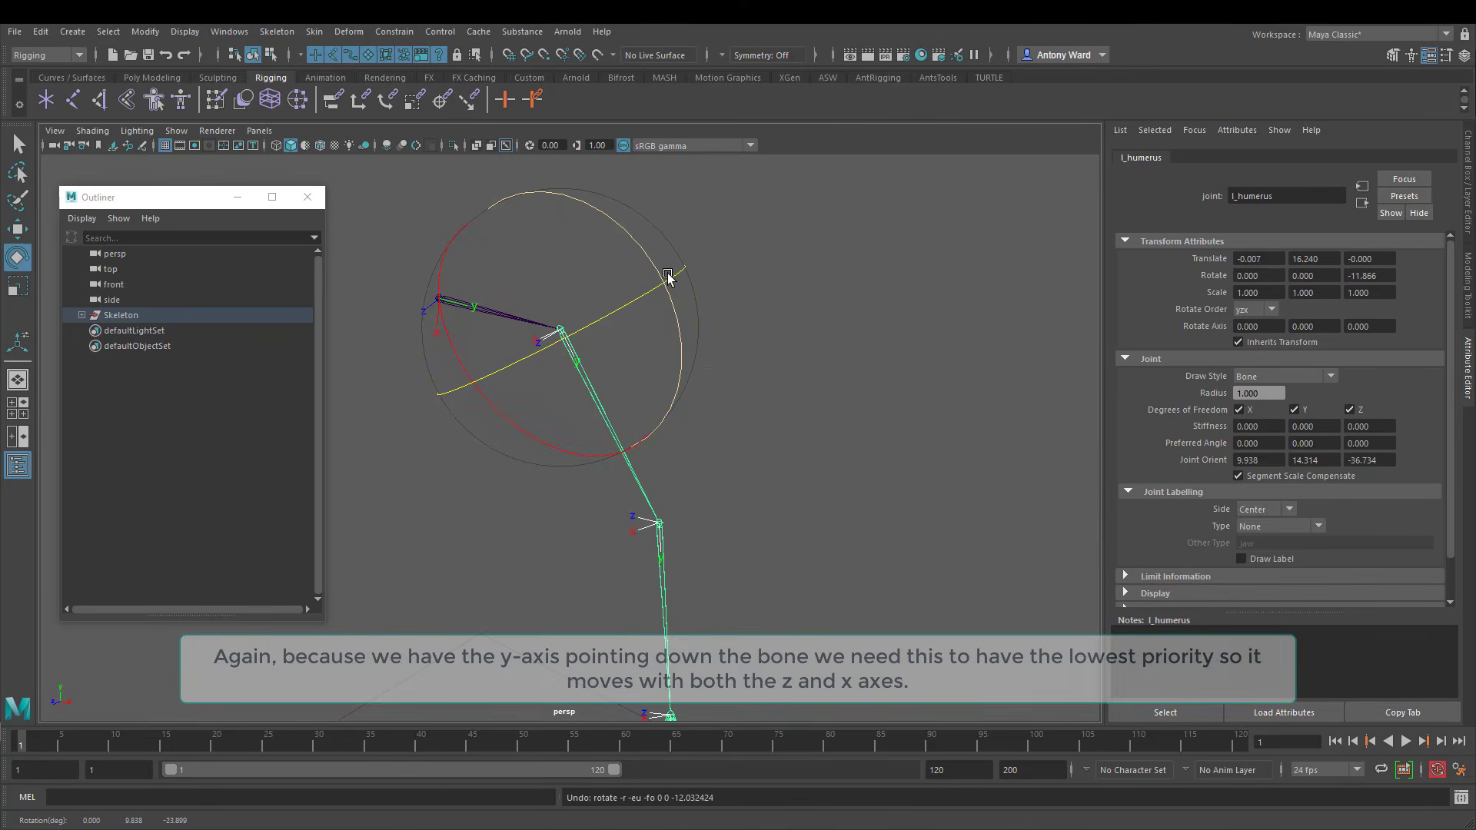
{"action": "mouse_move", "coordinate": [654, 291]}
{"action": "left_mouse_down"}
{"action": "mouse_move", "coordinate": [533, 348]}
{"action": "mouse_move", "coordinate": [604, 325]}
{"action": "mouse_move", "coordinate": [665, 350]}
{"action": "mouse_move", "coordinate": [651, 307]}
{"action": "left_mouse_up"}
{"action": "key", "text": "ctrl+z"}
{"action": "key", "text": "ctrl+z"}
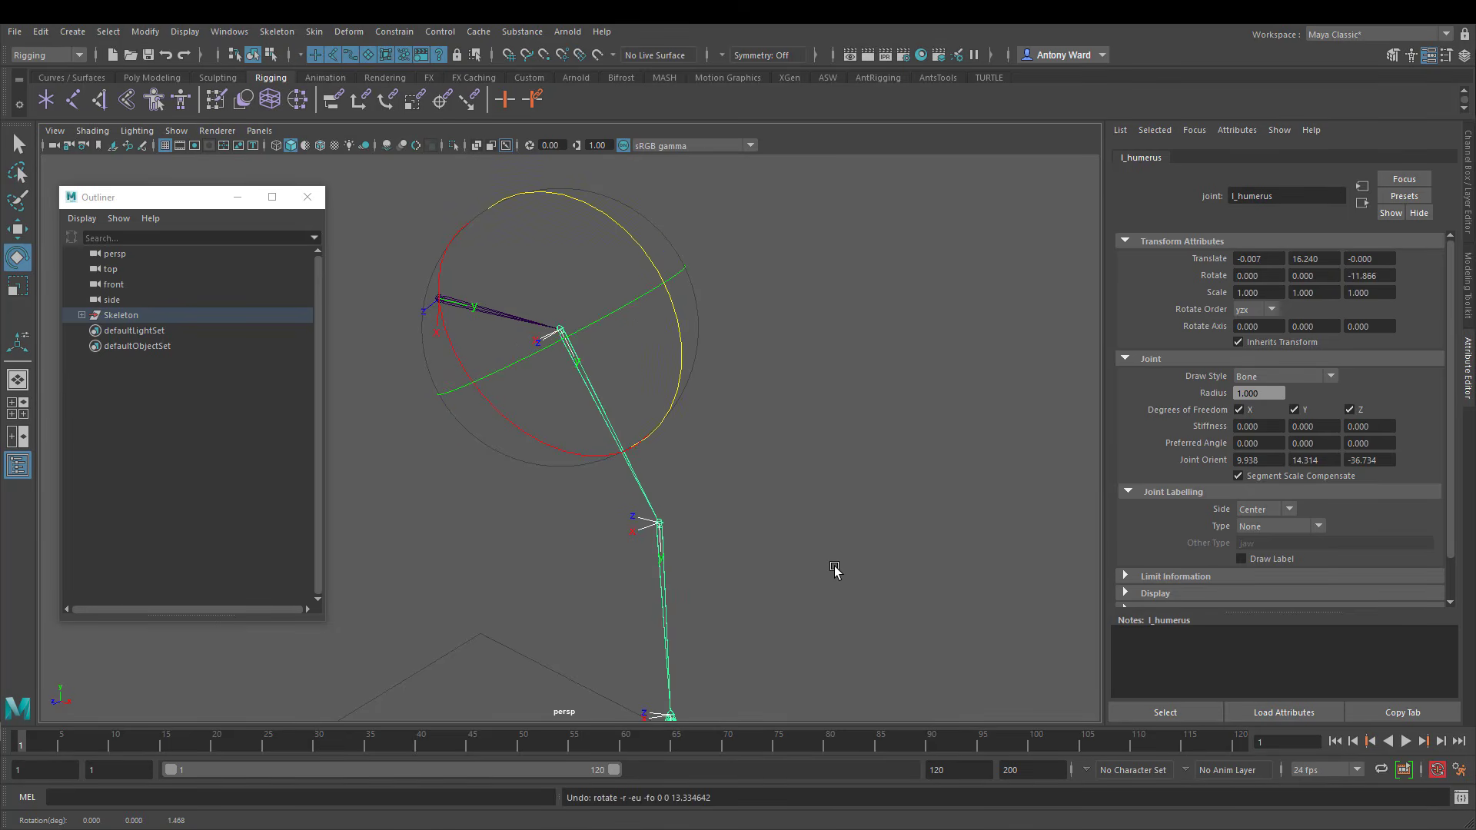
Select l_radius, set its Rotate Order to yzx and clear the selection
{"action": "right_click_drag", "start_coordinate": [831, 563], "coordinate": [694, 521], "text": "alt"}
{"action": "middle_click_drag", "start_coordinate": [694, 521], "coordinate": [722, 482], "text": "alt"}
{"action": "left_click", "coordinate": [663, 519]}
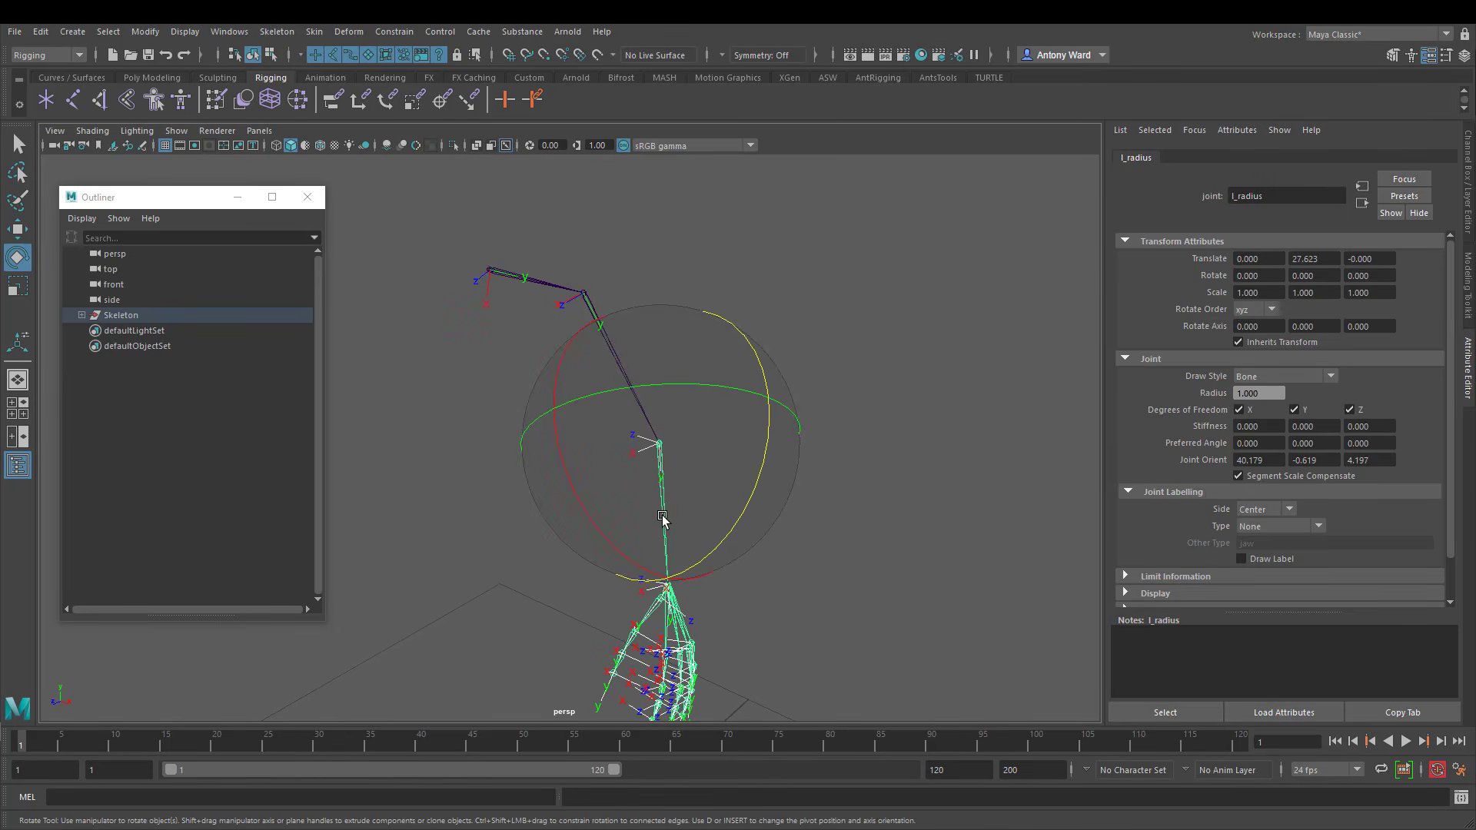
{"action": "left_click", "coordinate": [1279, 308]}
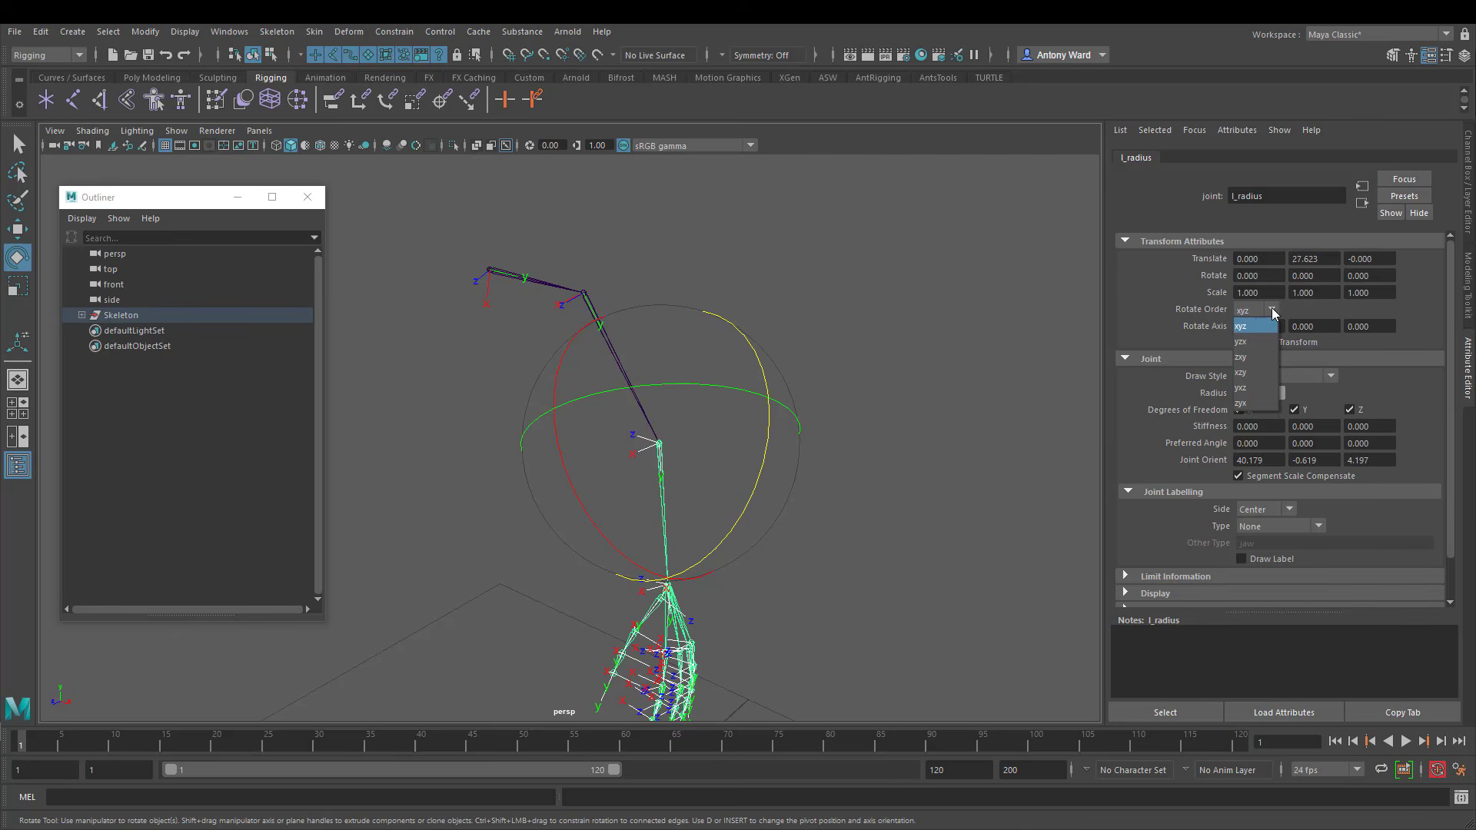
{"action": "left_click", "coordinate": [1252, 326]}
{"action": "middle_click_drag", "start_coordinate": [710, 563], "coordinate": [694, 480], "text": "alt"}
{"action": "left_click", "coordinate": [747, 463]}
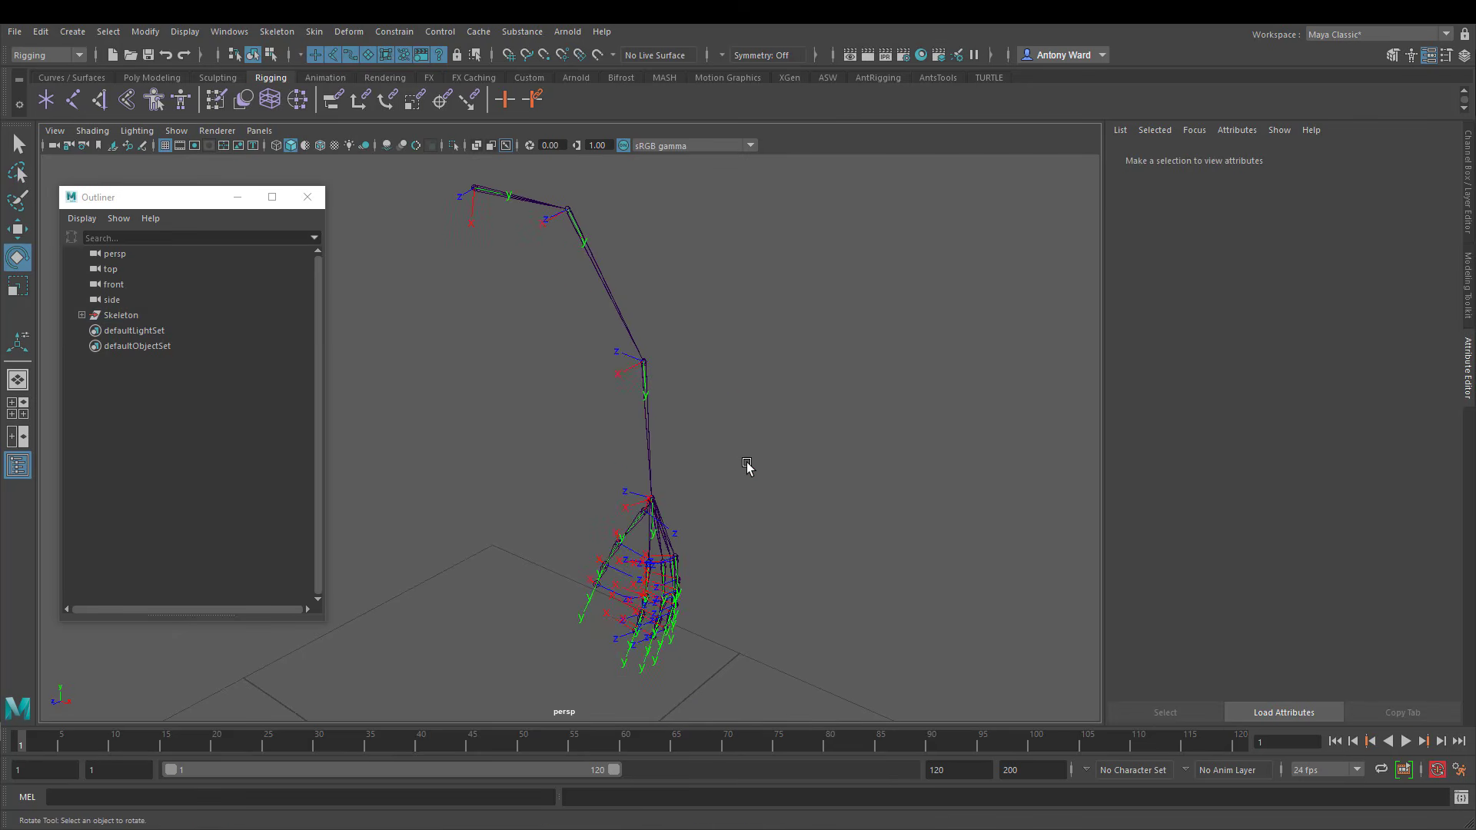
Check l_humerus's Rotate Order, then test-rotate l_radius about 46.4° around X and undo it
{"action": "middle_click_drag", "start_coordinate": [489, 389], "coordinate": [538, 520], "text": "alt"}
{"action": "left_click_drag", "start_coordinate": [705, 376], "coordinate": [580, 453]}
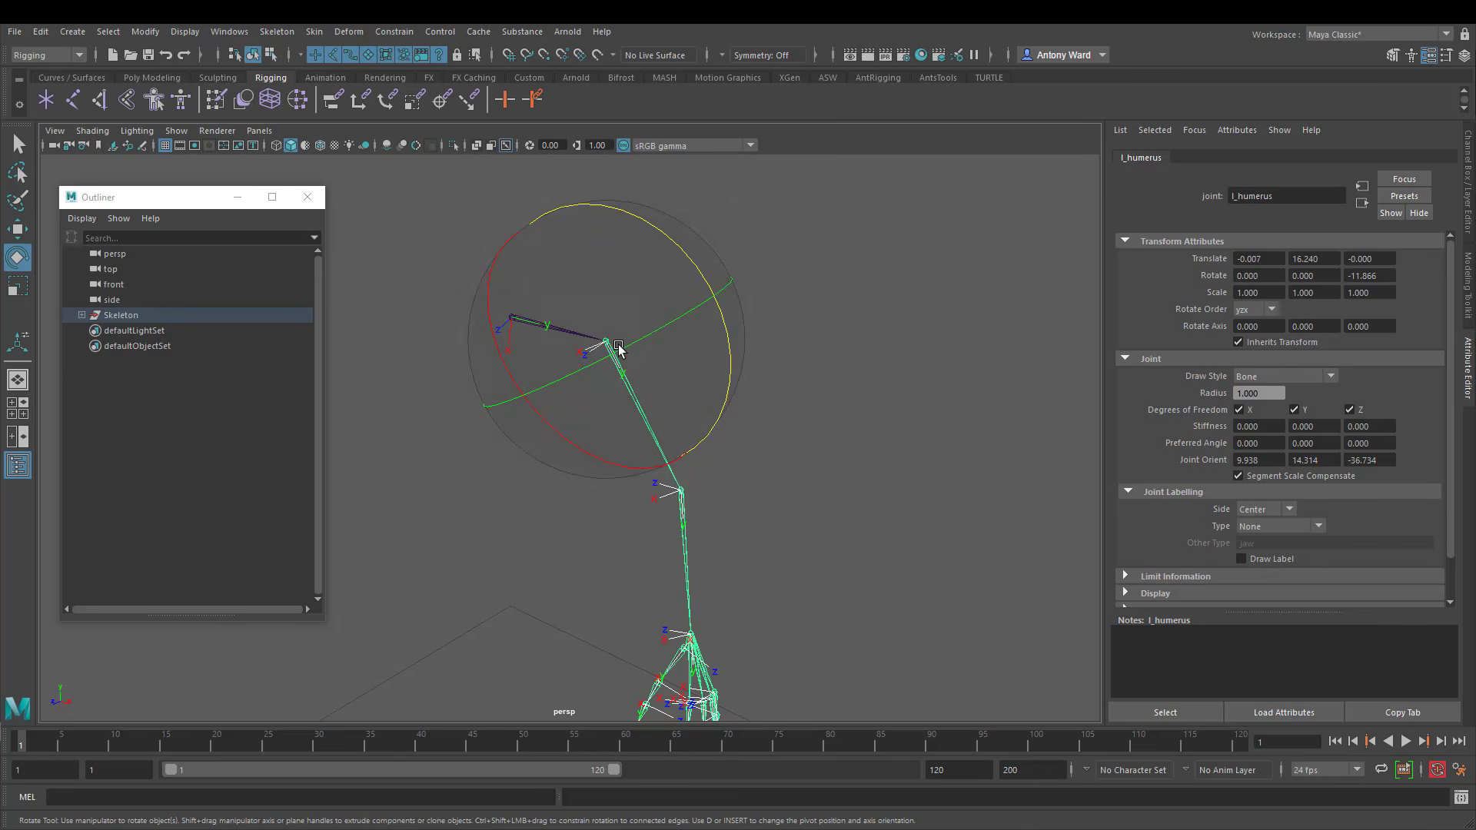
{"action": "left_click_drag", "start_coordinate": [613, 548], "coordinate": [712, 505]}
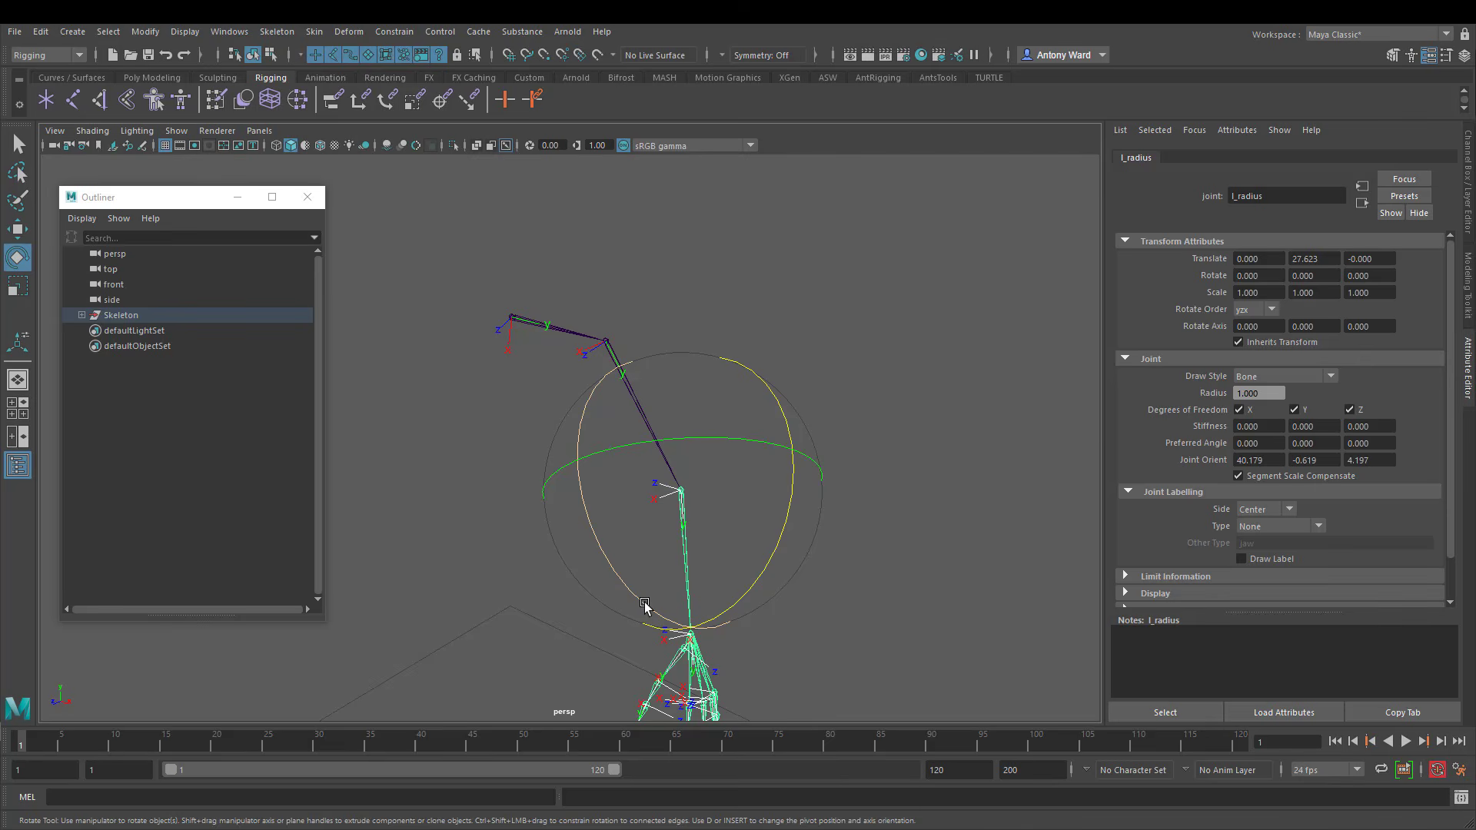
{"action": "left_click_drag", "start_coordinate": [646, 611], "coordinate": [607, 506]}
{"action": "key", "text": "ctrl+z"}
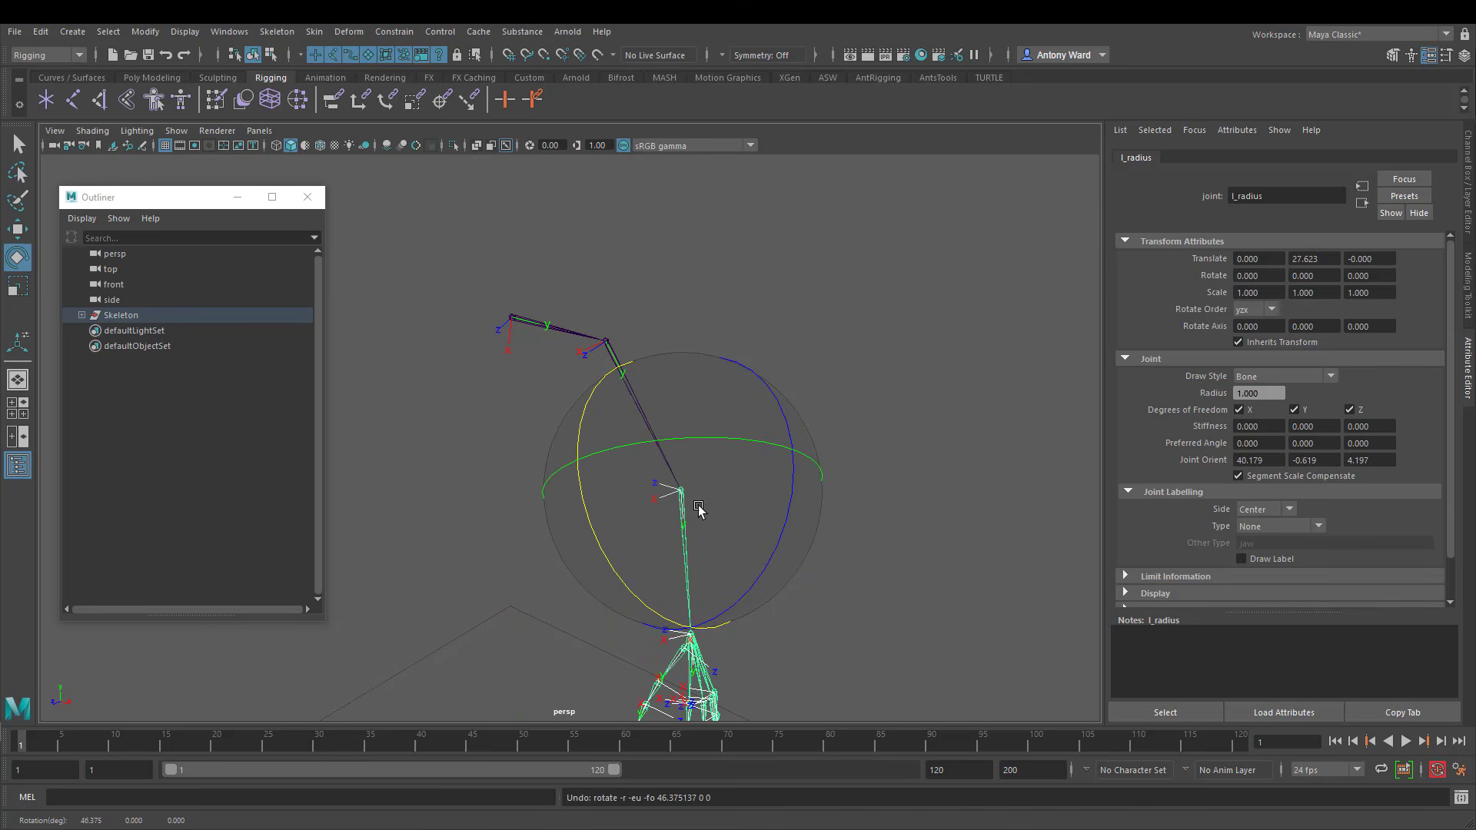
Test-rotate l_radius around X again, undo the trial rotations and reset its Rotate Order to yzx
{"action": "left_click", "coordinate": [1261, 312]}
{"action": "left_click", "coordinate": [1249, 316]}
{"action": "left_click_drag", "start_coordinate": [611, 560], "coordinate": [649, 492]}
{"action": "key", "text": "ctrl+z"}
{"action": "left_click", "coordinate": [1253, 313]}
{"action": "left_click", "coordinate": [1252, 343]}
{"action": "middle_click_drag", "start_coordinate": [580, 605], "coordinate": [558, 529], "text": "alt"}
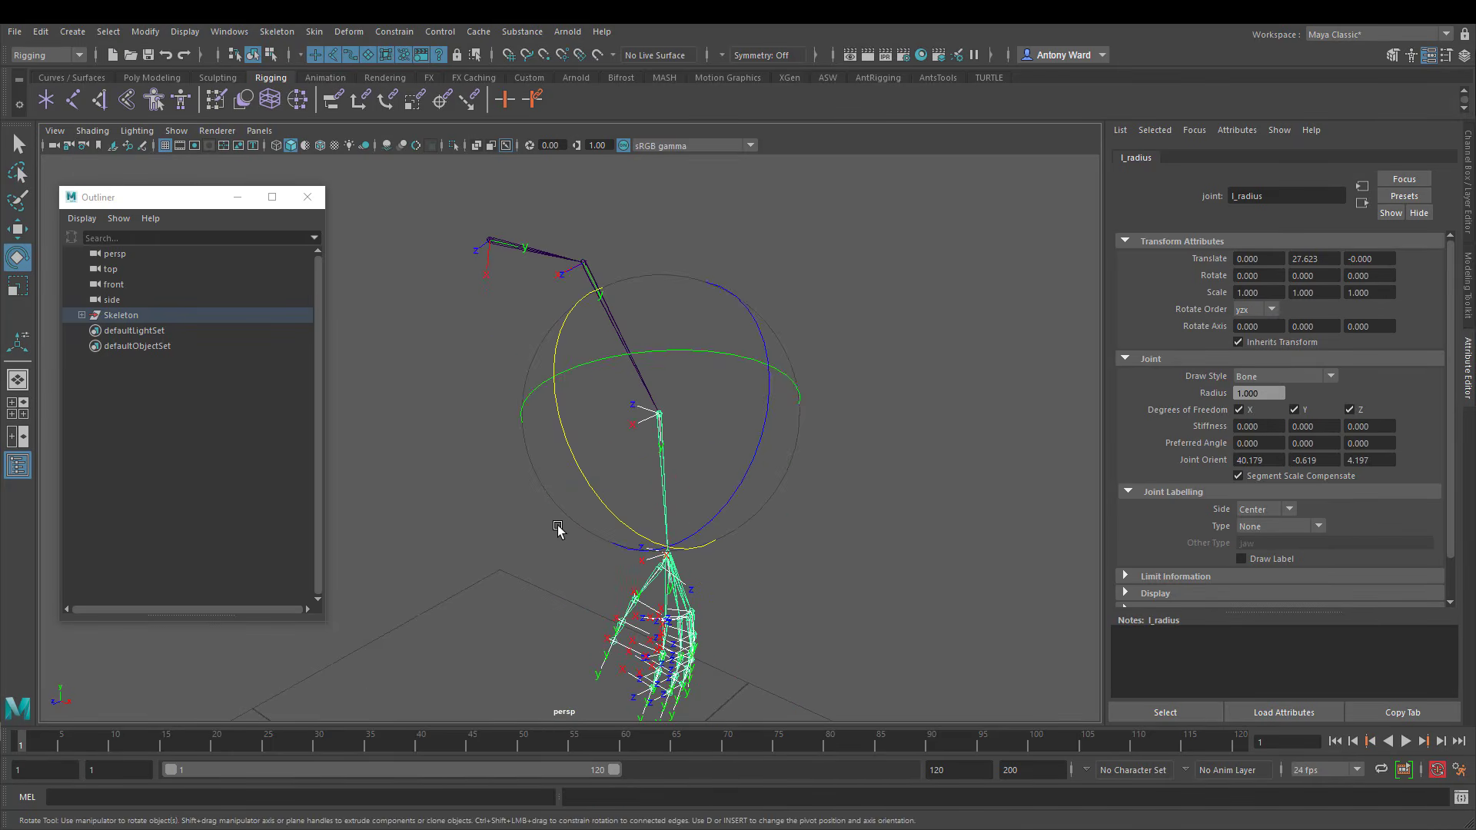
{"action": "left_click_drag", "start_coordinate": [603, 511], "coordinate": [611, 501]}
{"action": "key", "text": "ctrl+z"}
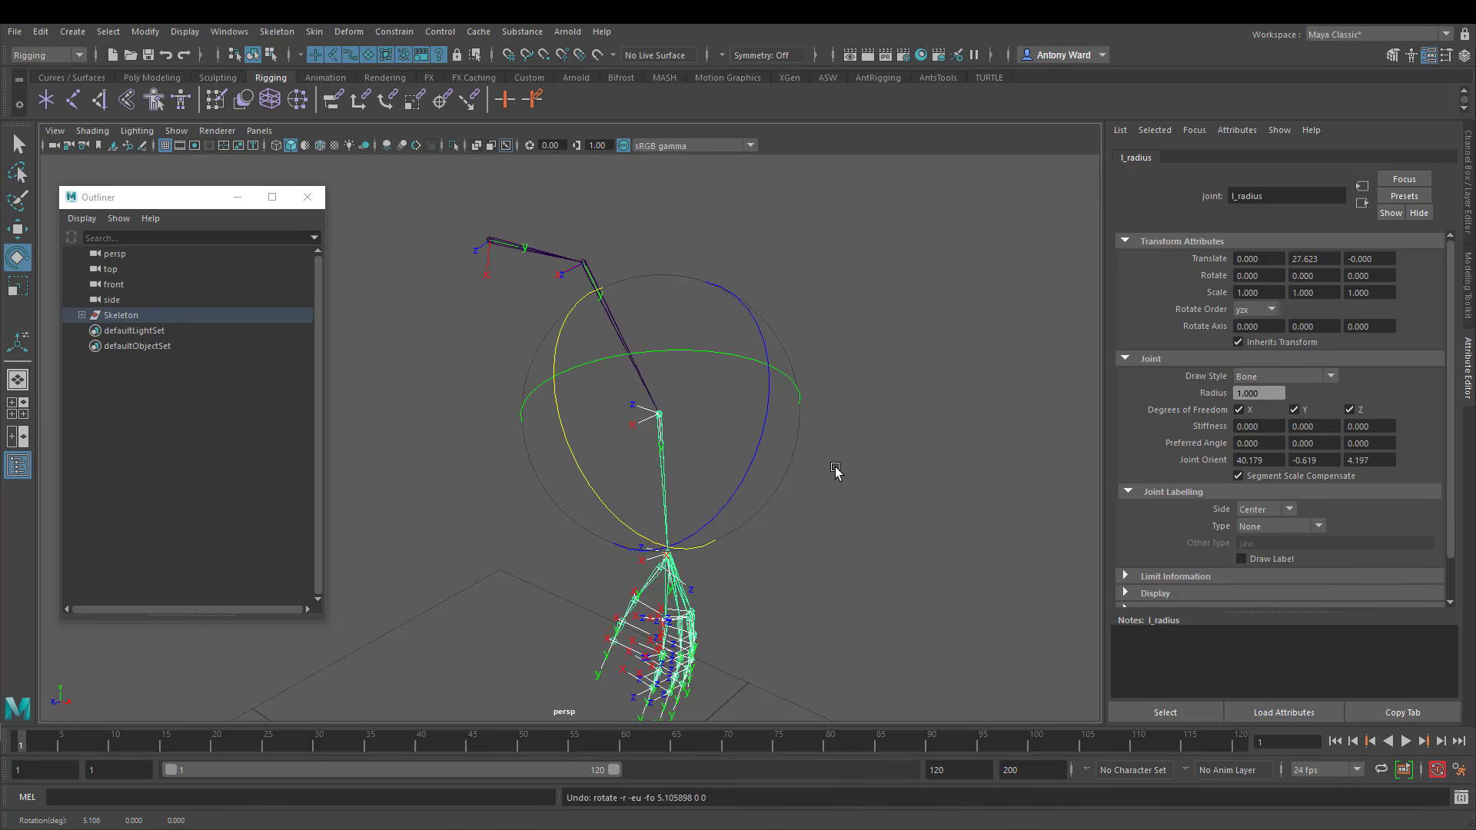
{"action": "left_click_drag", "start_coordinate": [835, 471], "coordinate": [775, 456], "text": "alt"}
{"action": "left_click", "coordinate": [836, 531]}
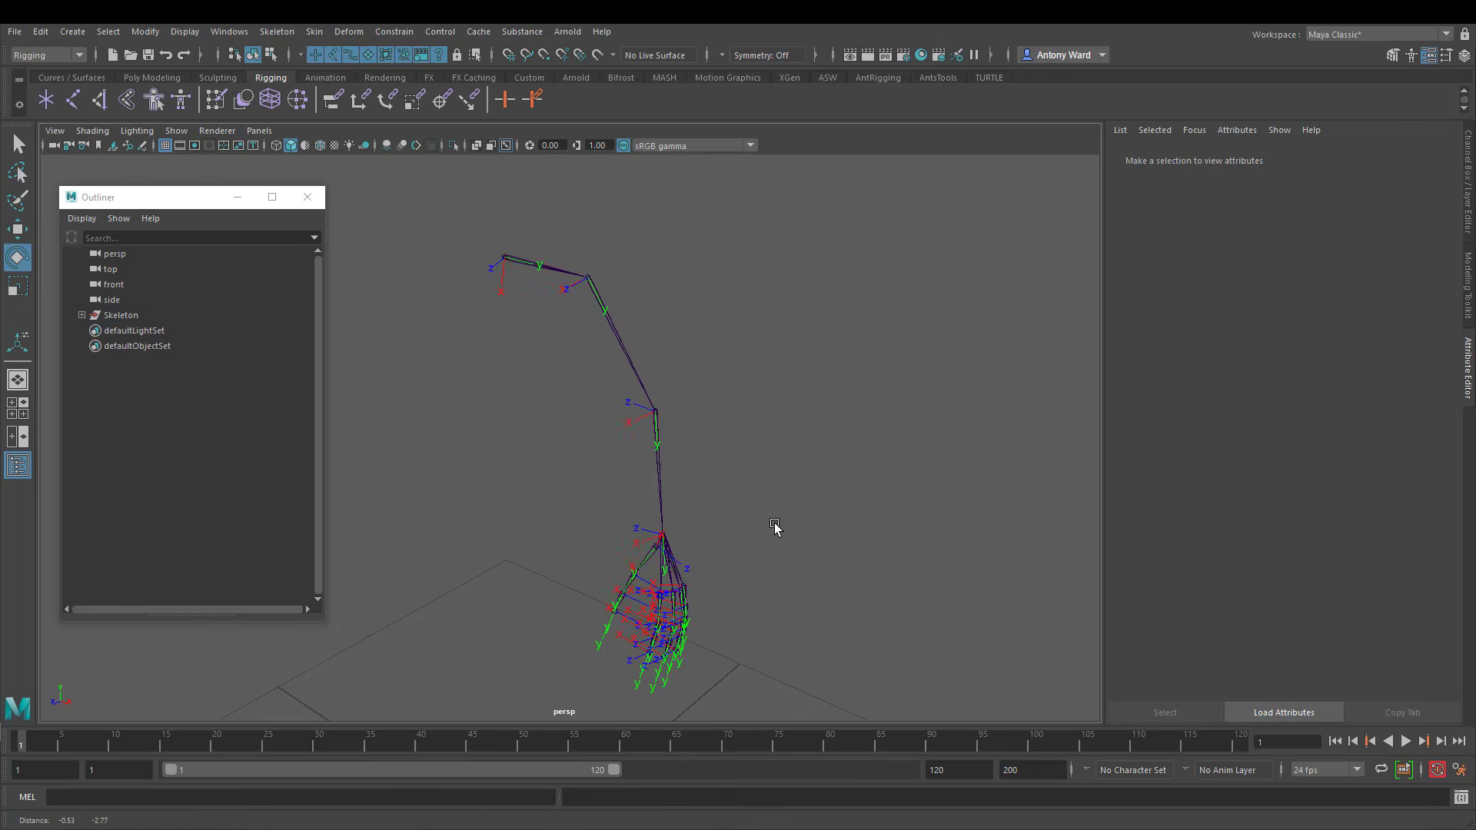
{"action": "left_click_drag", "start_coordinate": [774, 527], "coordinate": [757, 515], "text": "alt"}
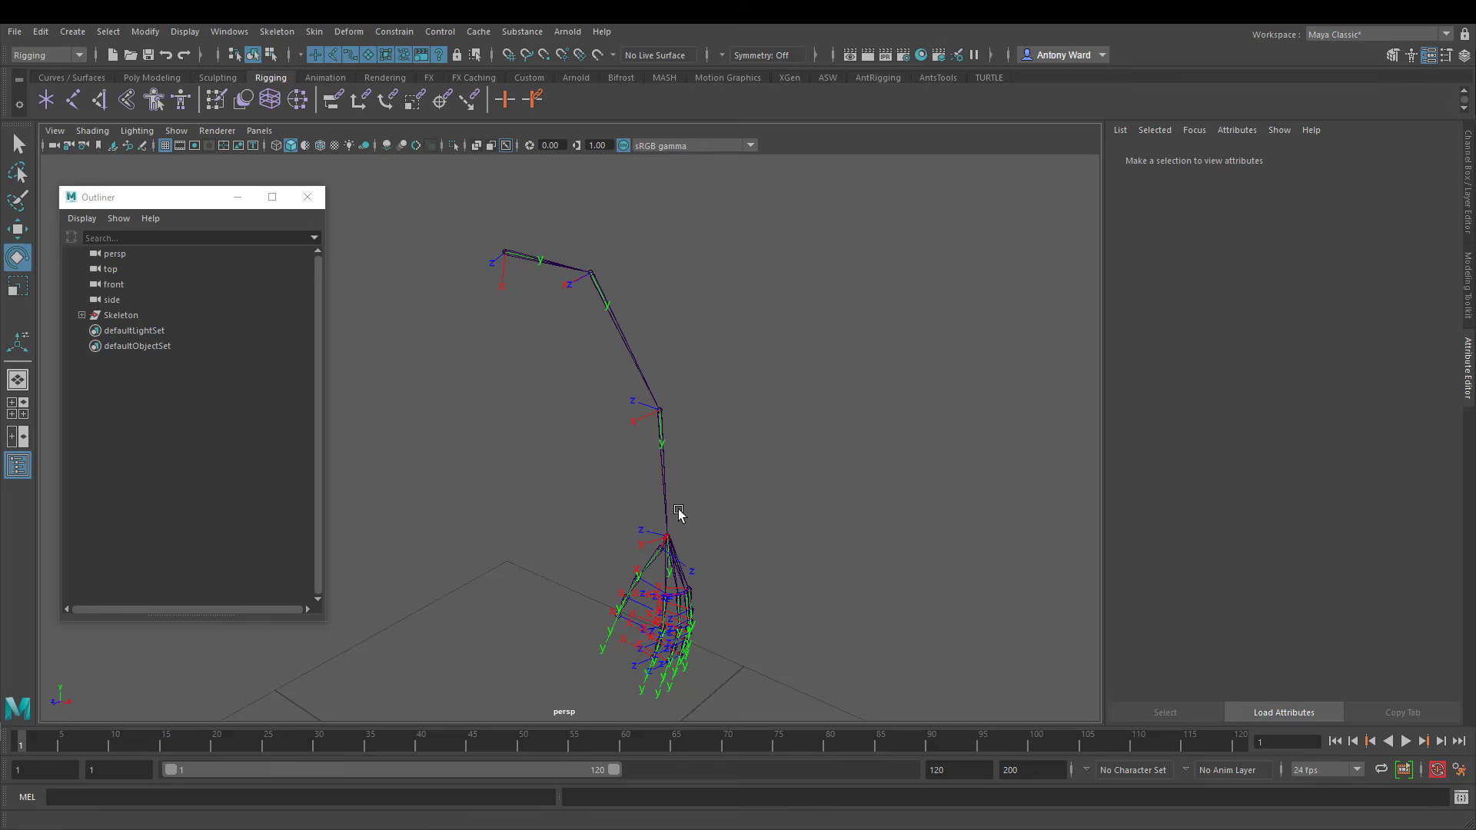
{"action": "left_click_drag", "start_coordinate": [678, 514], "coordinate": [566, 310], "text": "alt"}
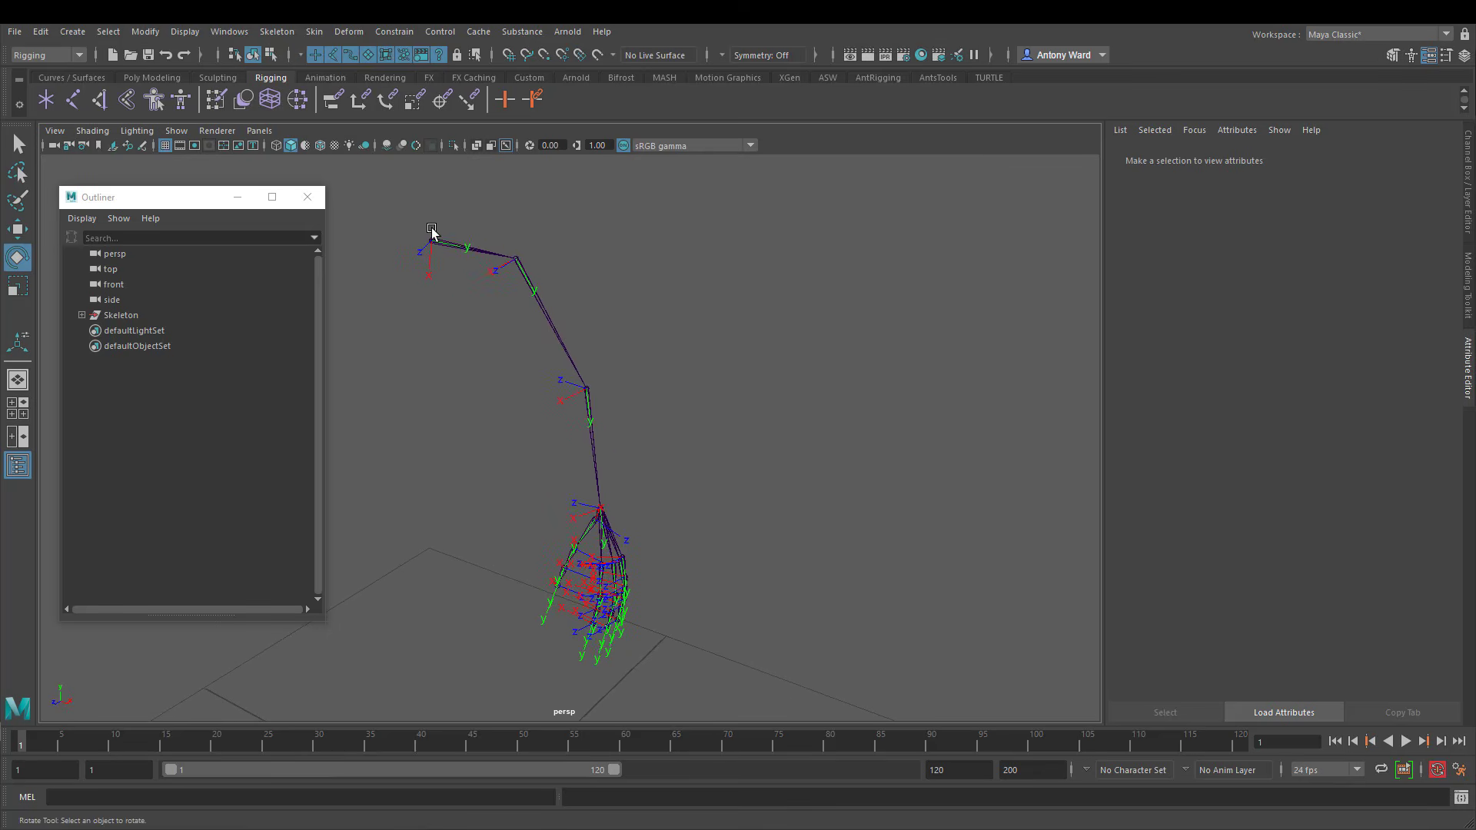
Select the left arm joints and look through the Rotate Order options of l_clavicle, leaving the order as it is
{"action": "left_click_drag", "start_coordinate": [470, 223], "coordinate": [658, 639]}
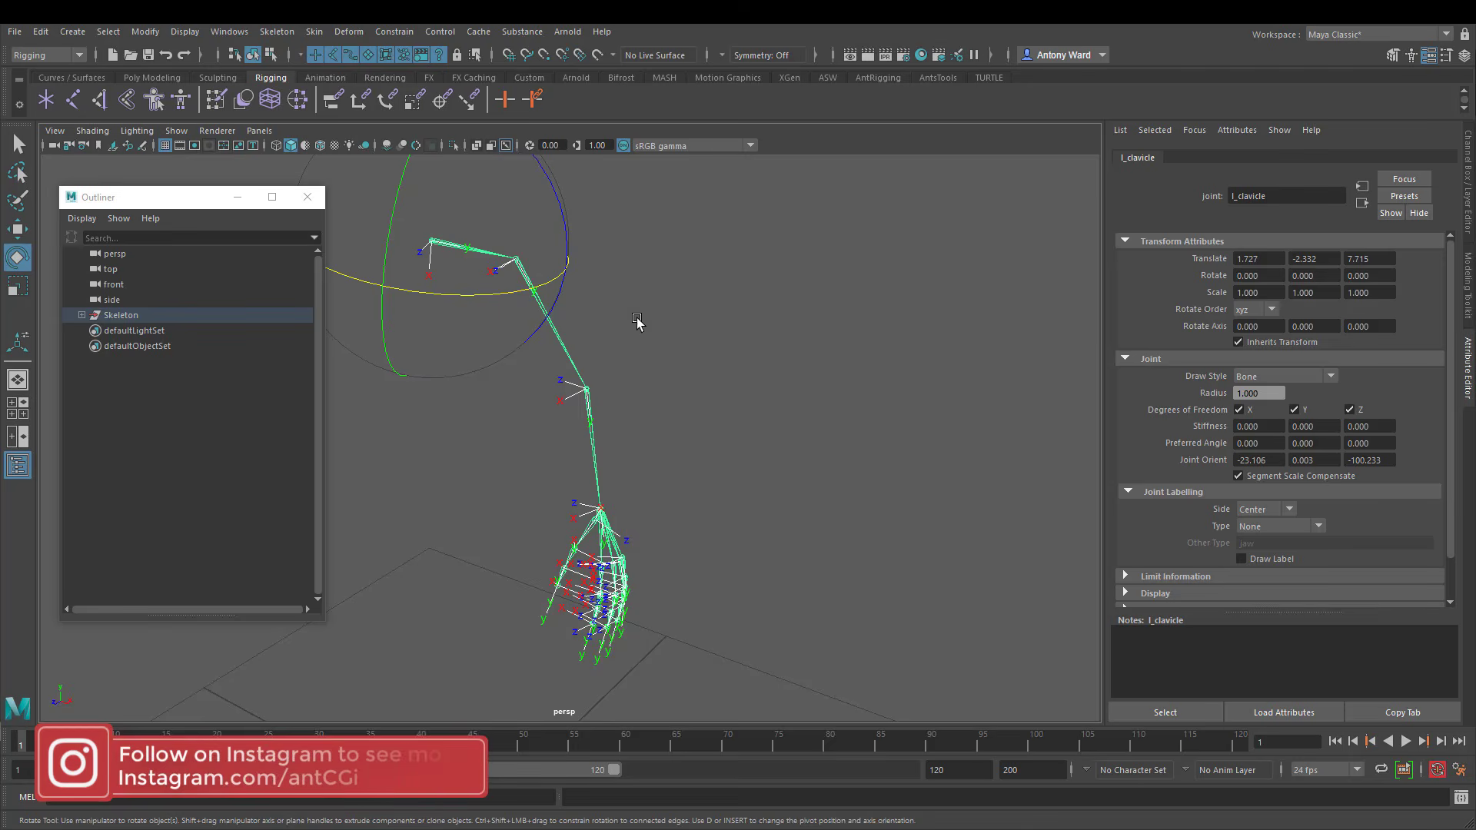
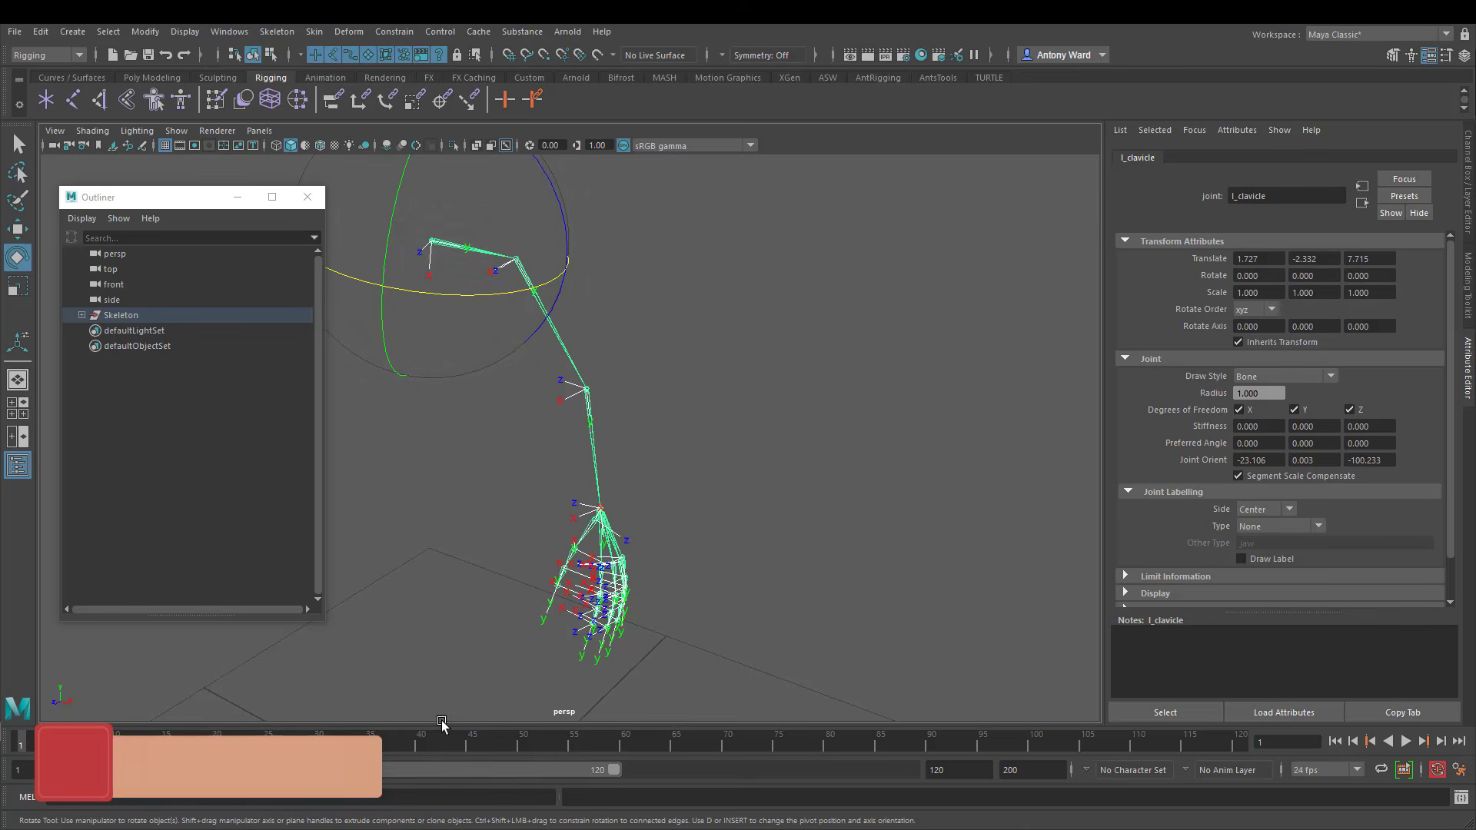
{"action": "left_click_drag", "start_coordinate": [769, 477], "coordinate": [648, 352], "text": "alt"}
{"action": "left_click", "coordinate": [1250, 311]}
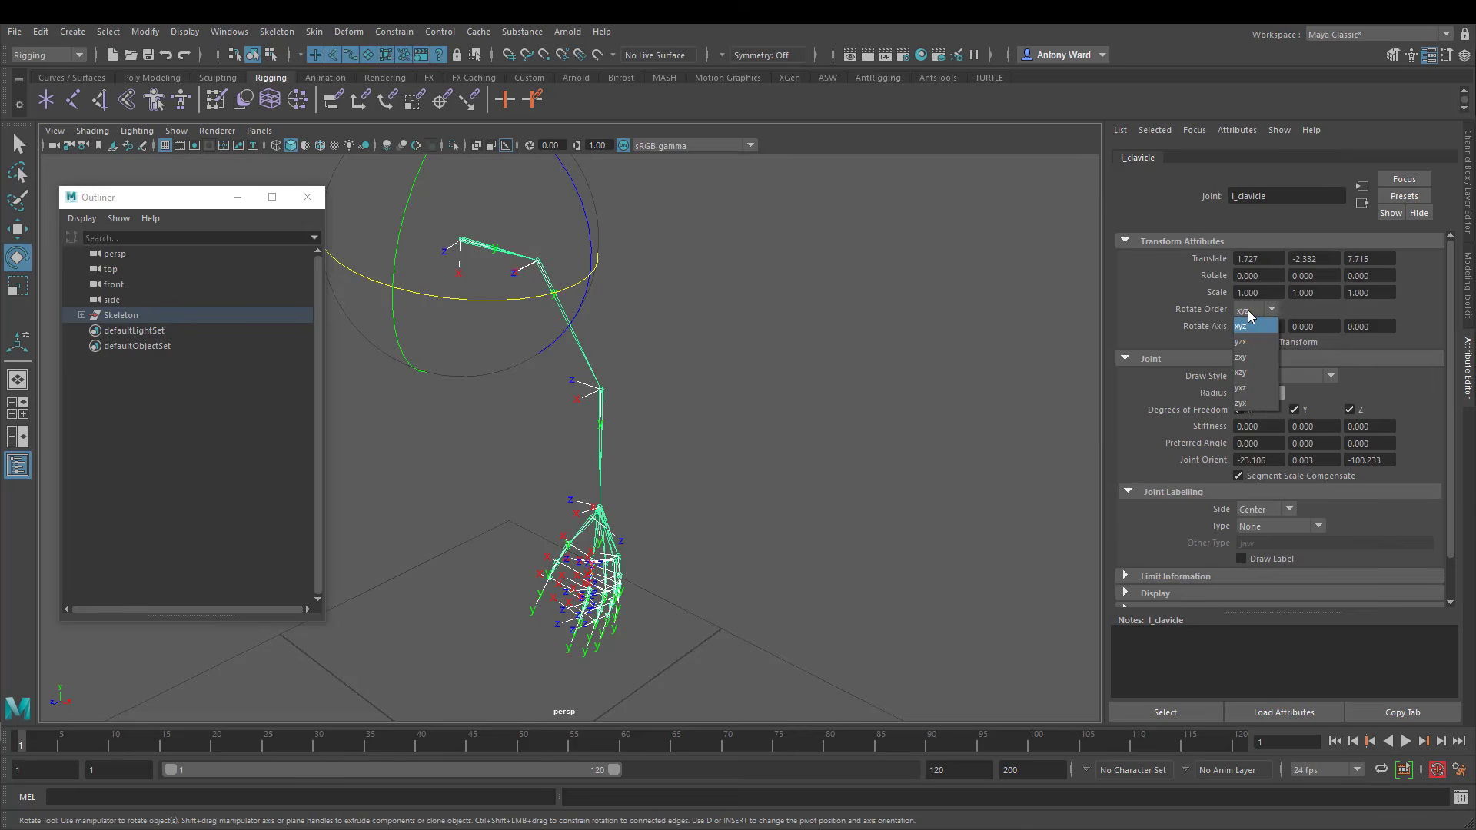
{"action": "left_click", "coordinate": [1137, 320]}
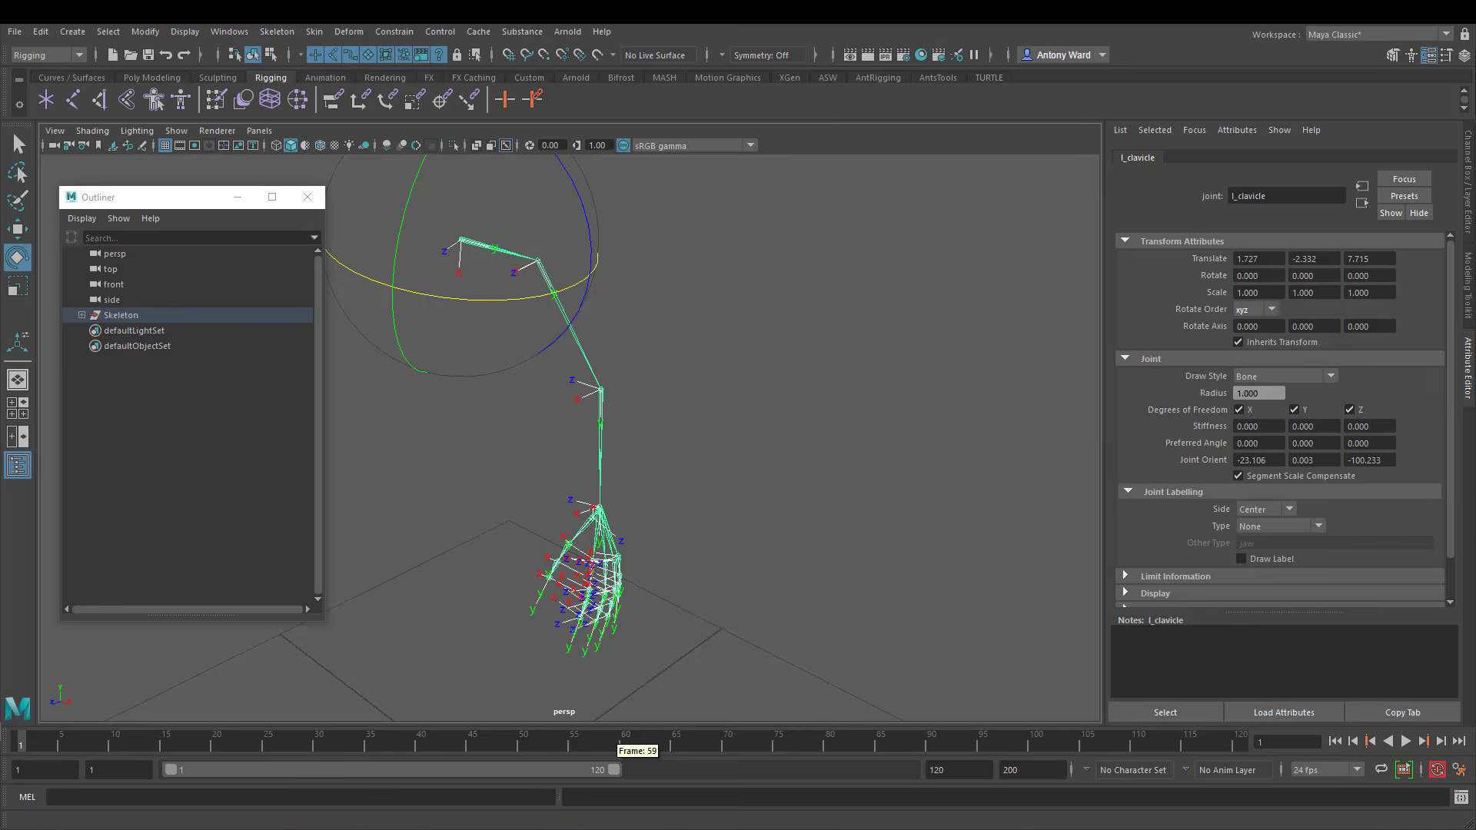
Bring up Charcoal Editor and show the Python script that sets rotateOrder for every joint, keeping the arm in view
{"action": "left_click", "coordinate": [504, 751]}
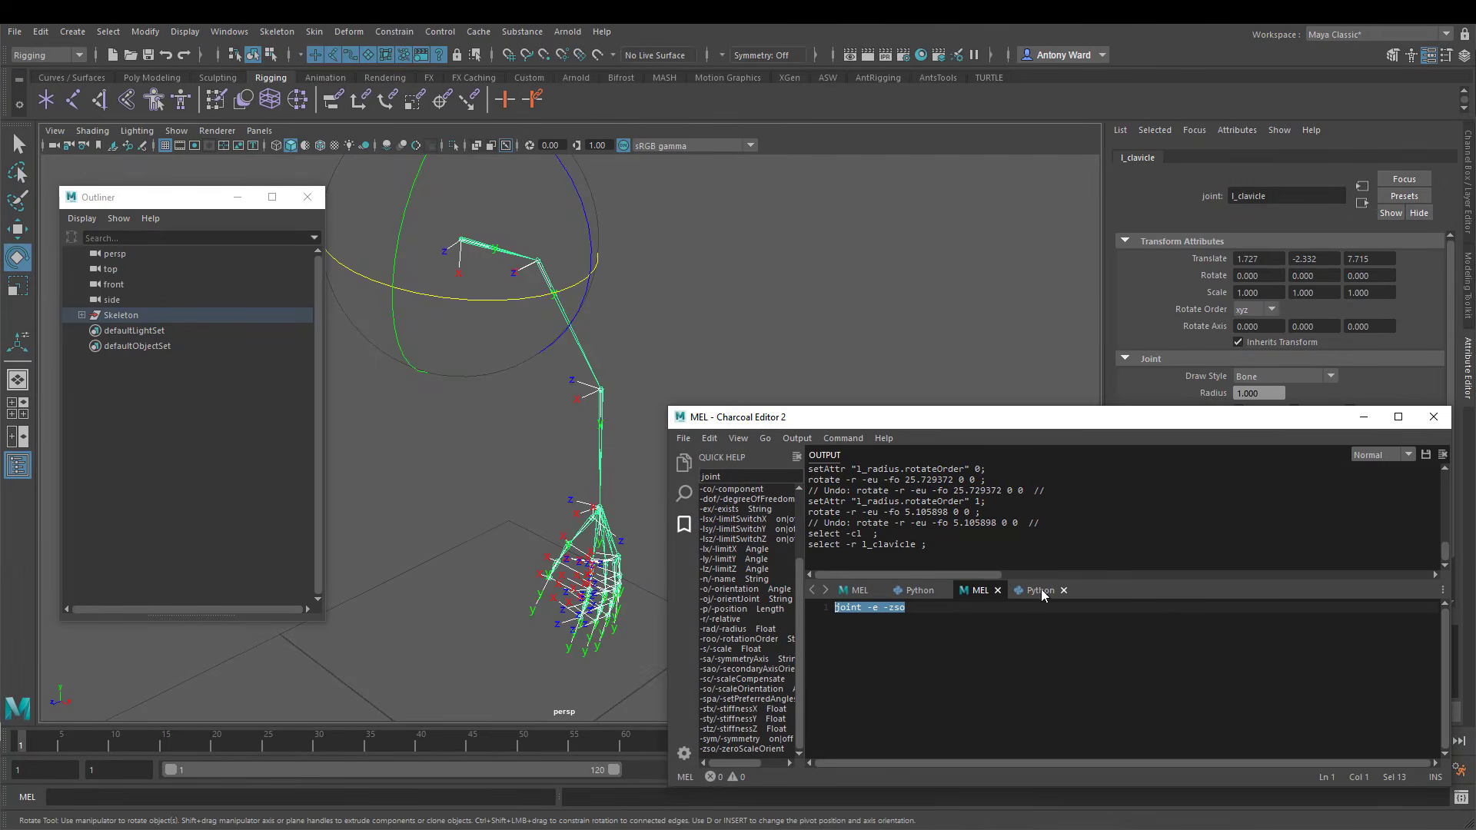
{"action": "left_click", "coordinate": [1041, 590]}
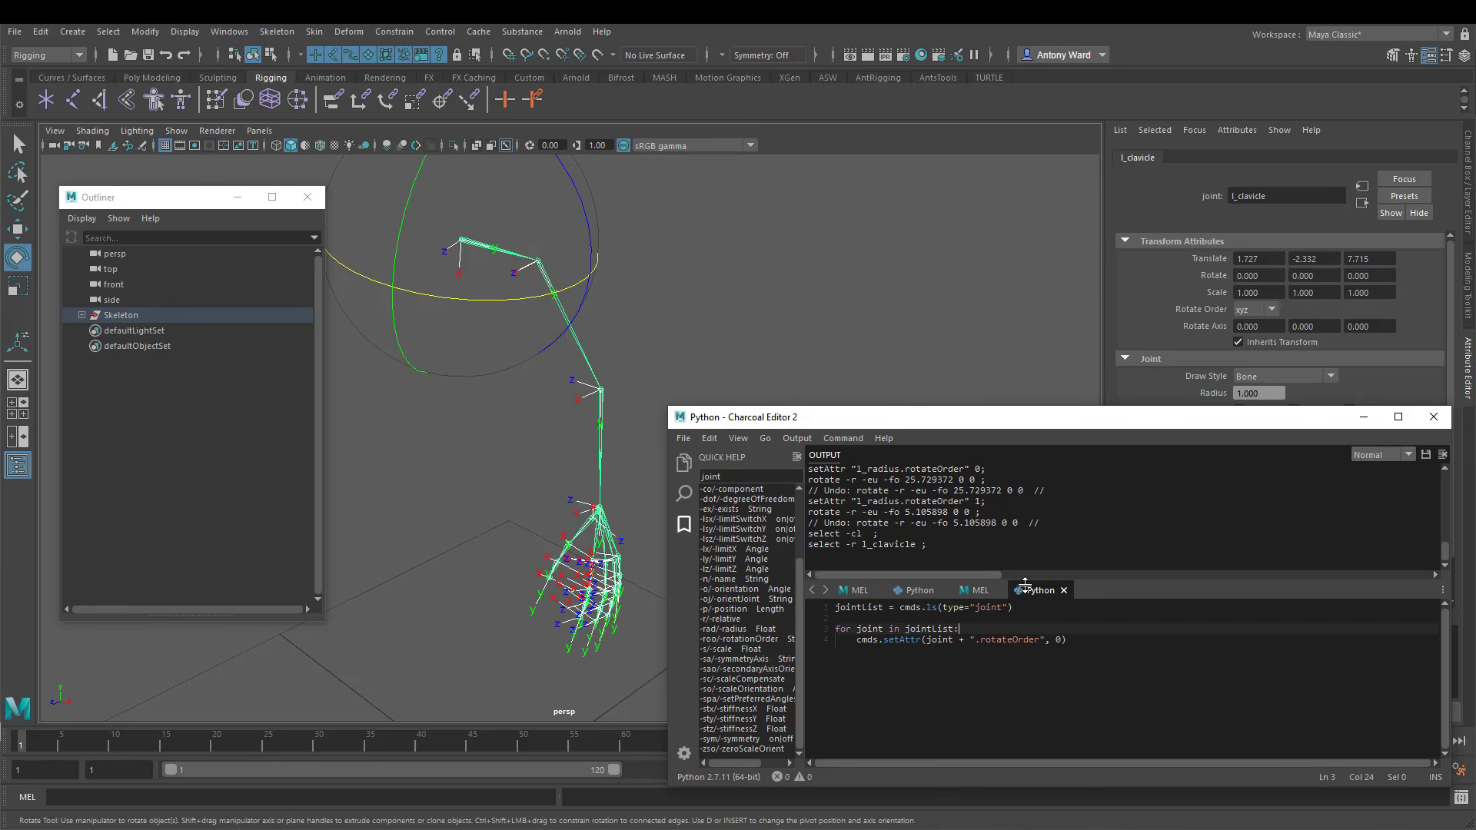
{"action": "middle_click_drag", "start_coordinate": [552, 443], "coordinate": [521, 470], "text": "alt"}
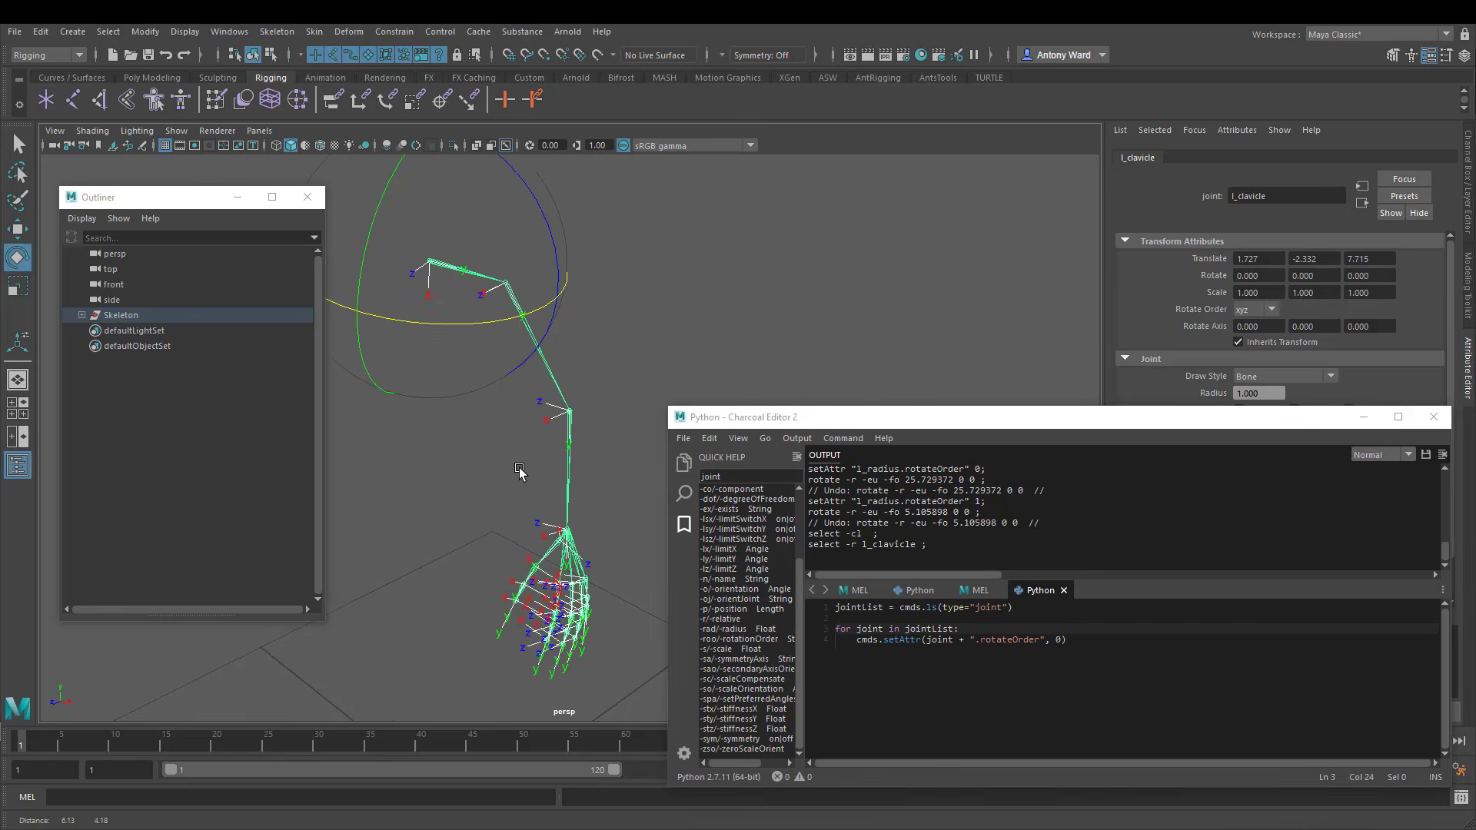
{"action": "right_click_drag", "start_coordinate": [520, 470], "coordinate": [501, 468], "text": "alt"}
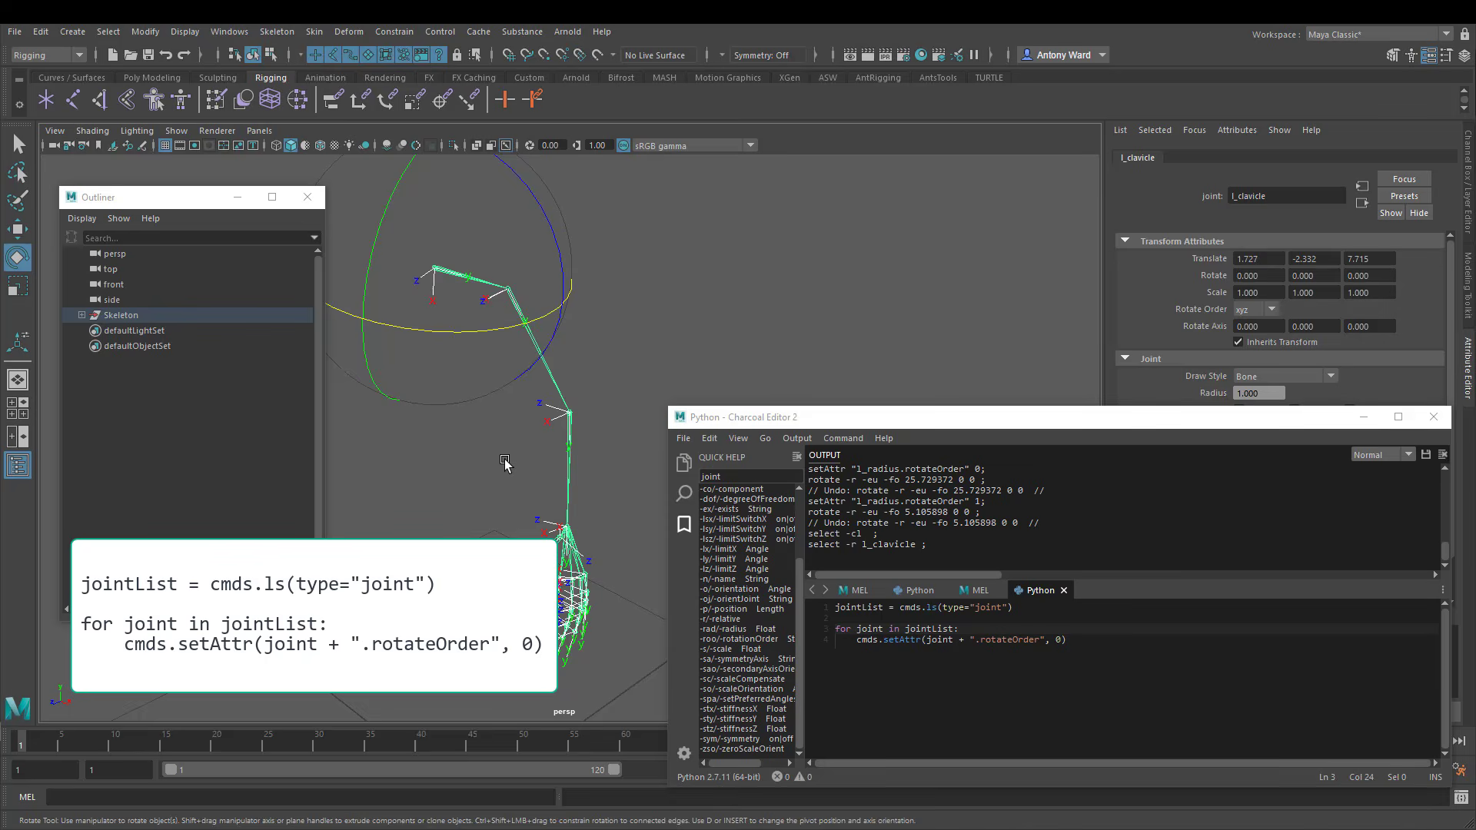
Select only l_humerus, switch its Rotate Order to xyz and set it back to yzx
{"action": "left_click", "coordinate": [505, 462]}
{"action": "left_click", "coordinate": [556, 367]}
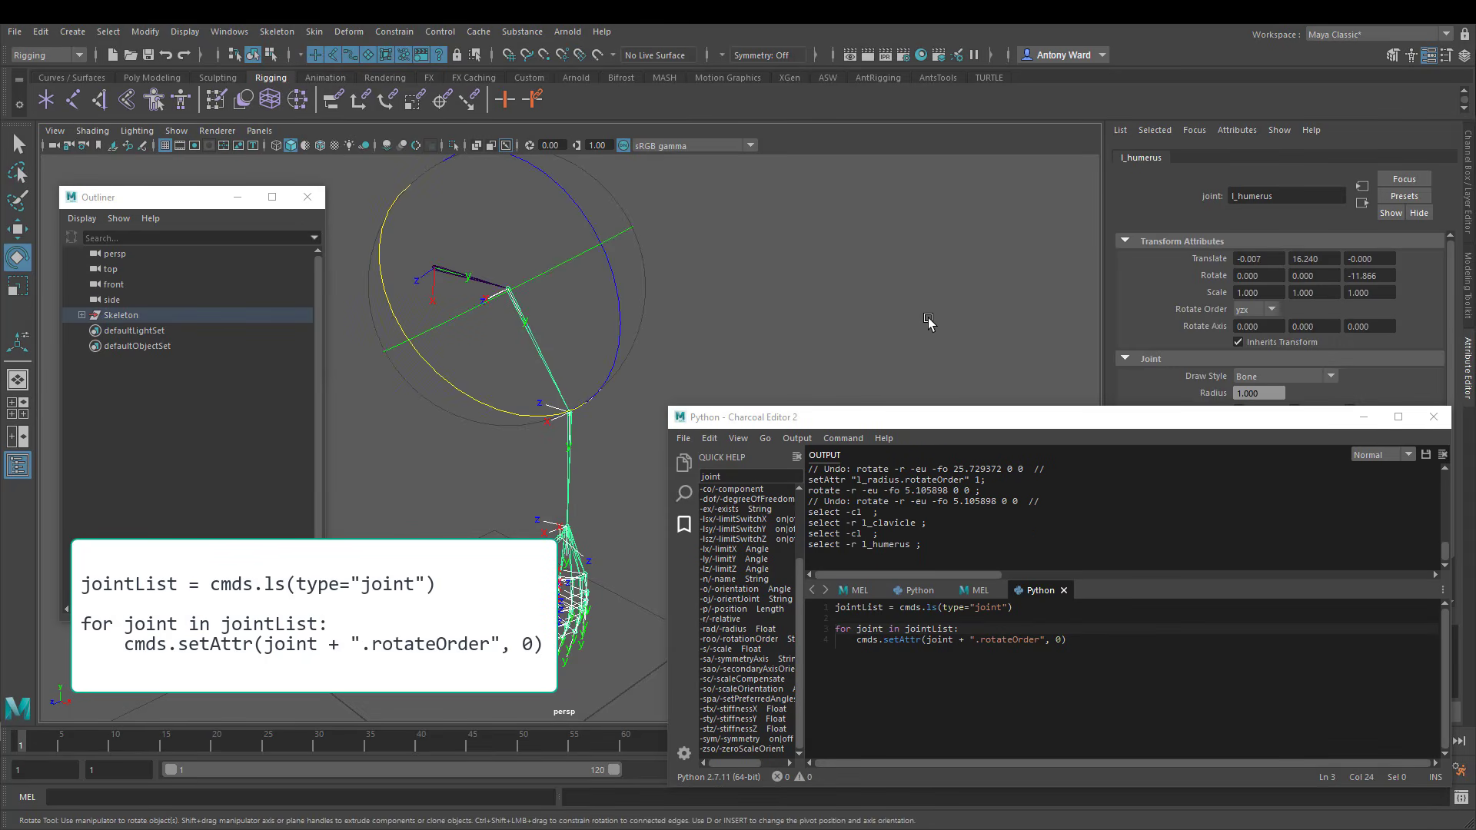
{"action": "left_click", "coordinate": [1276, 309]}
{"action": "left_click", "coordinate": [1251, 327]}
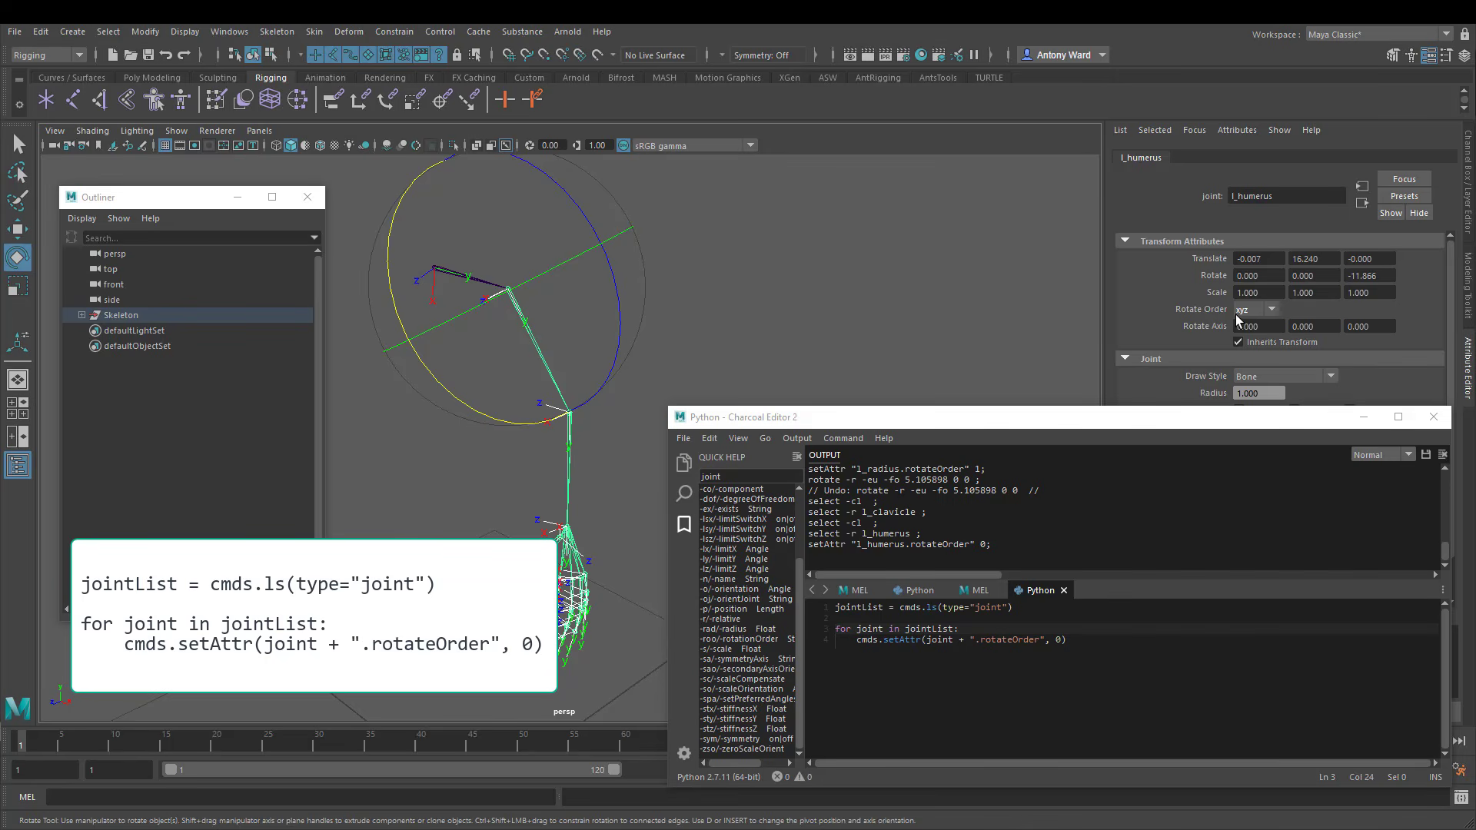
{"action": "left_click", "coordinate": [1273, 309]}
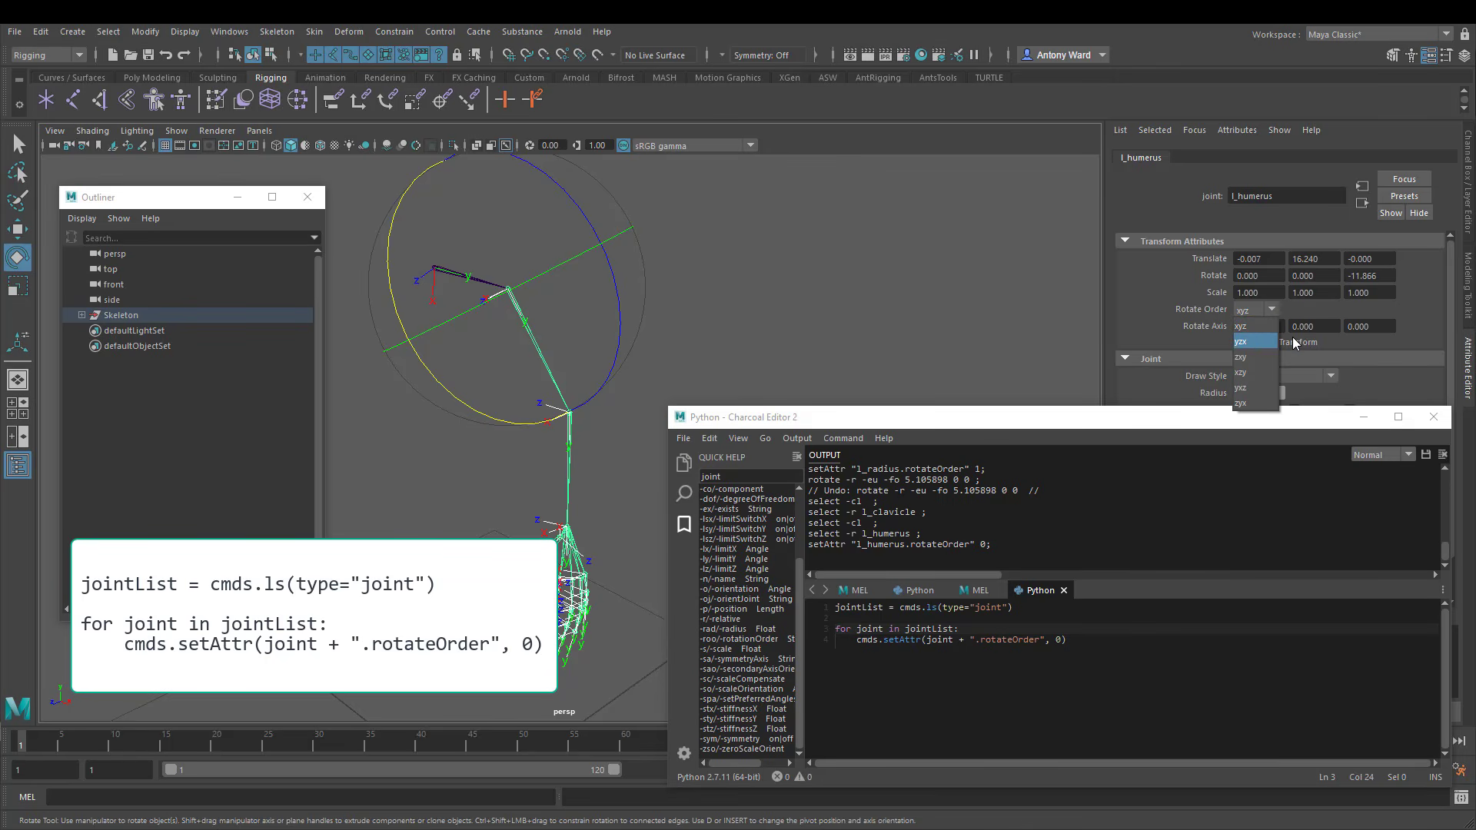
{"action": "left_click", "coordinate": [1253, 342]}
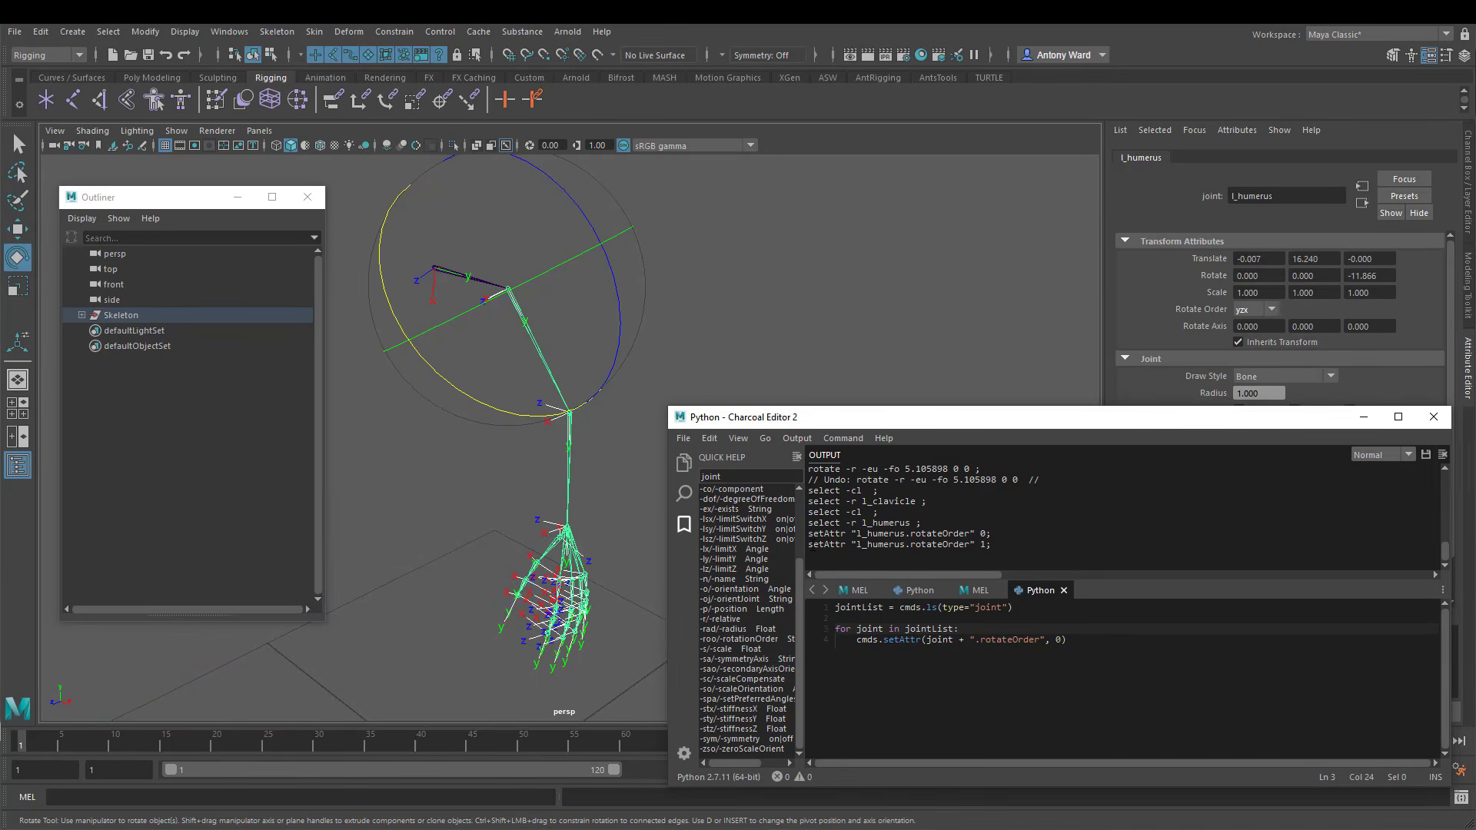
Examine the echoed setAttr command for l_humerus.rotateOrder in the output, including its joint name and order value
{"action": "left_click_drag", "start_coordinate": [810, 545], "coordinate": [997, 548]}
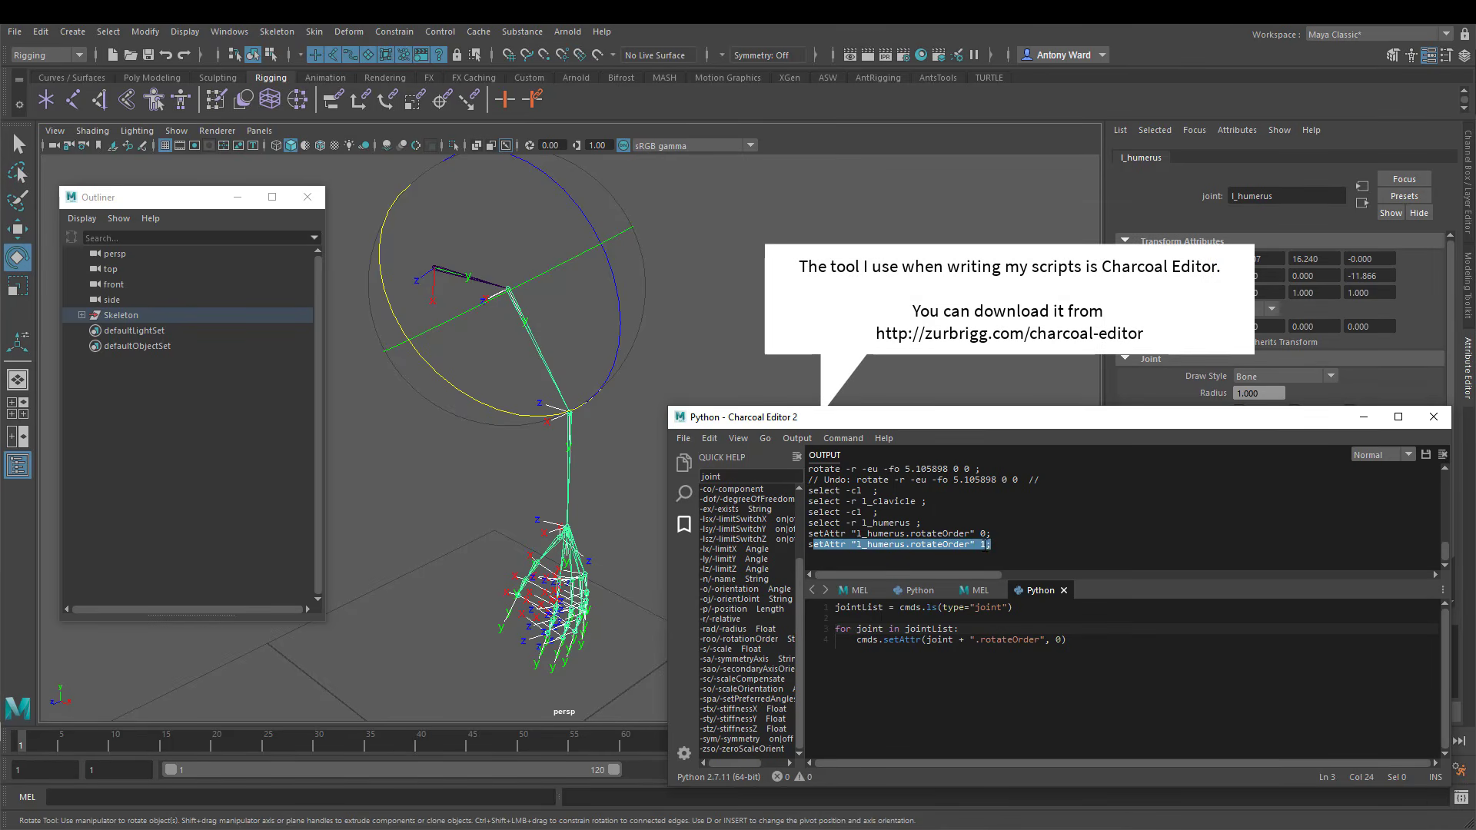
{"action": "left_click", "coordinate": [984, 546]}
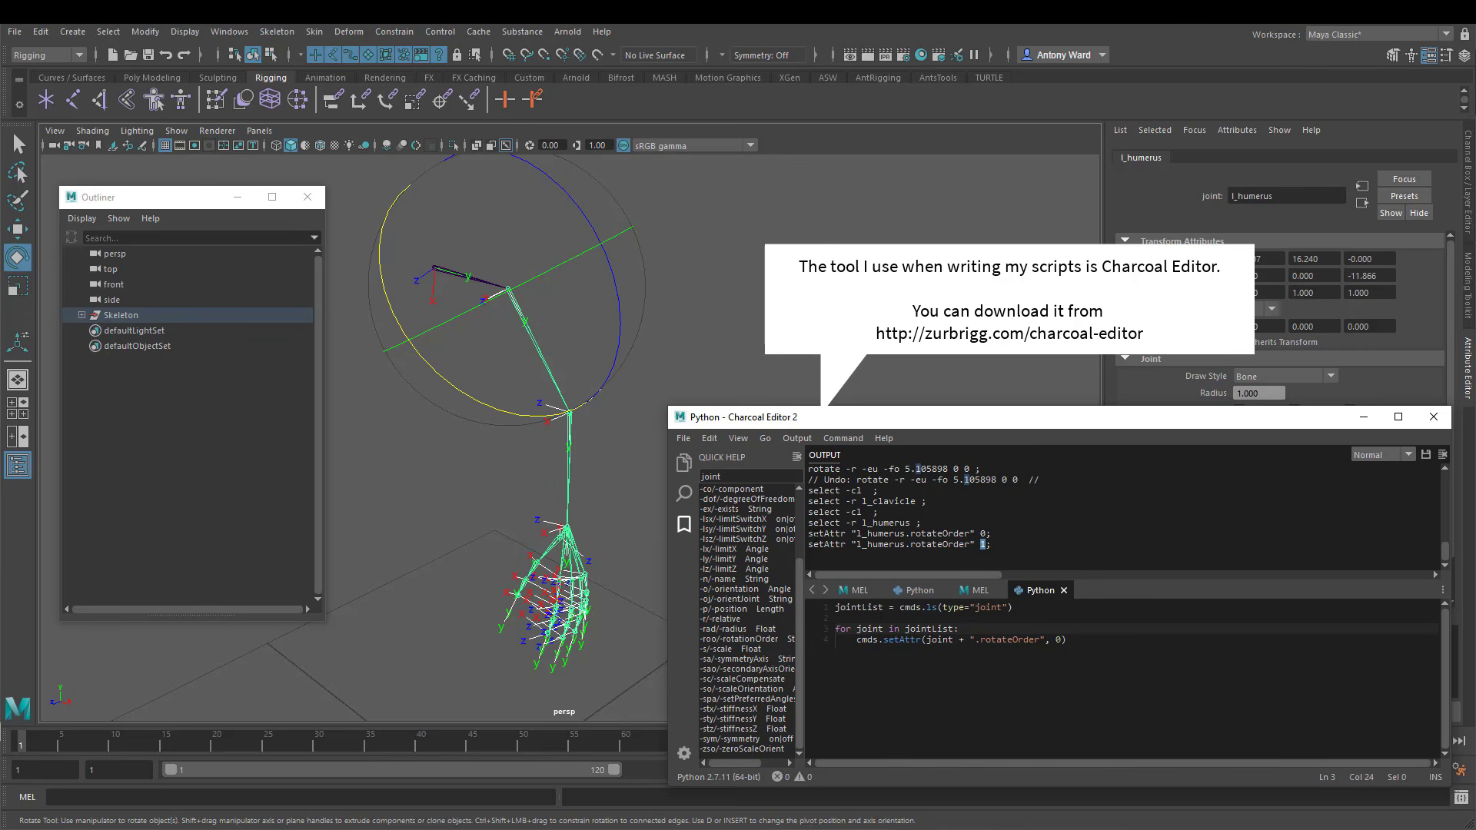
{"action": "left_click_drag", "start_coordinate": [814, 546], "coordinate": [1105, 543]}
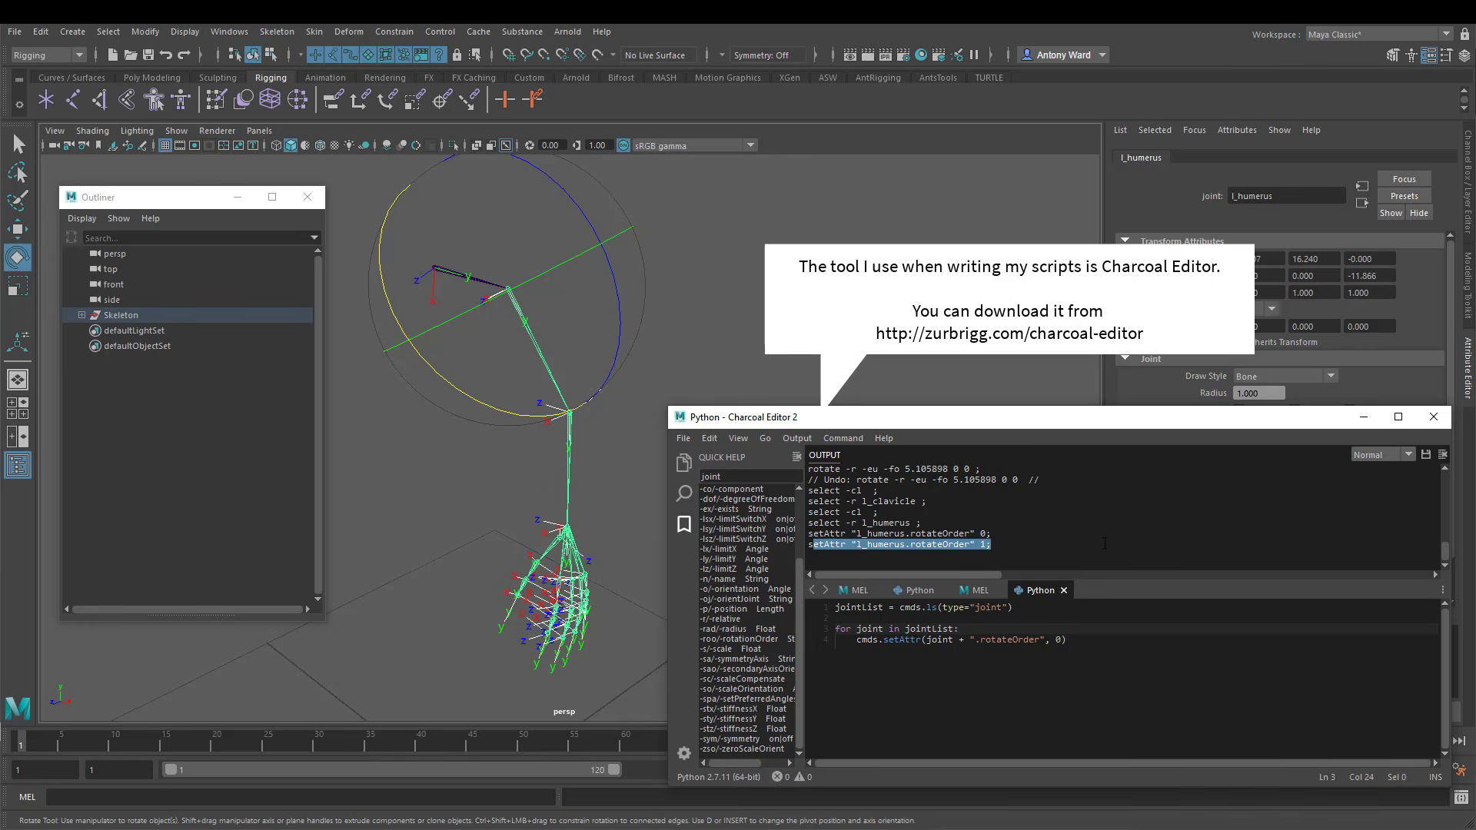
{"action": "left_click", "coordinate": [864, 546]}
{"action": "double_click", "coordinate": [883, 545]}
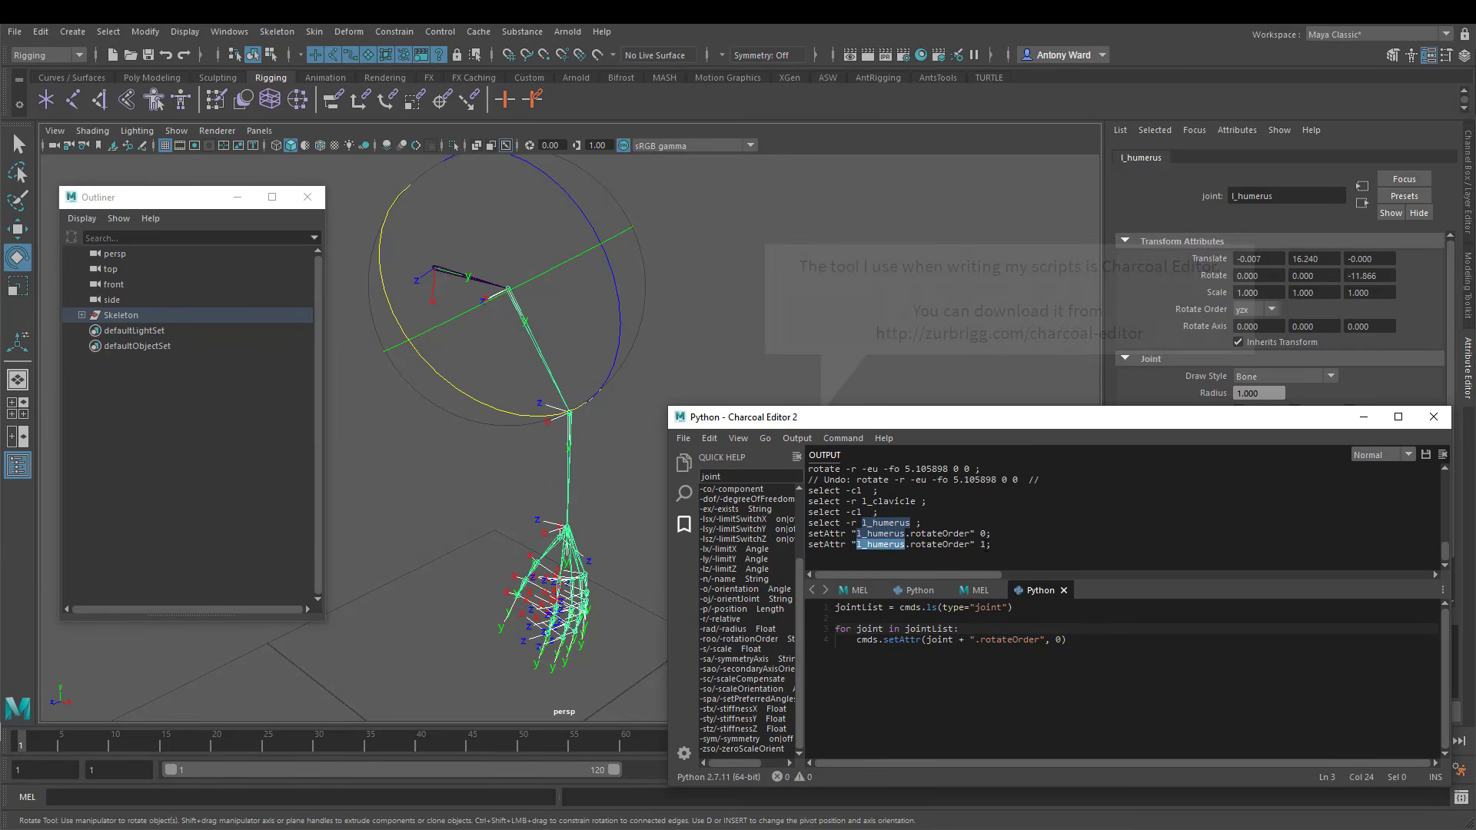
{"action": "double_click", "coordinate": [983, 544]}
Run only the cmds.ls(type="joint") part of the script's first line to list the scene's joints
{"action": "left_click", "coordinate": [1090, 638]}
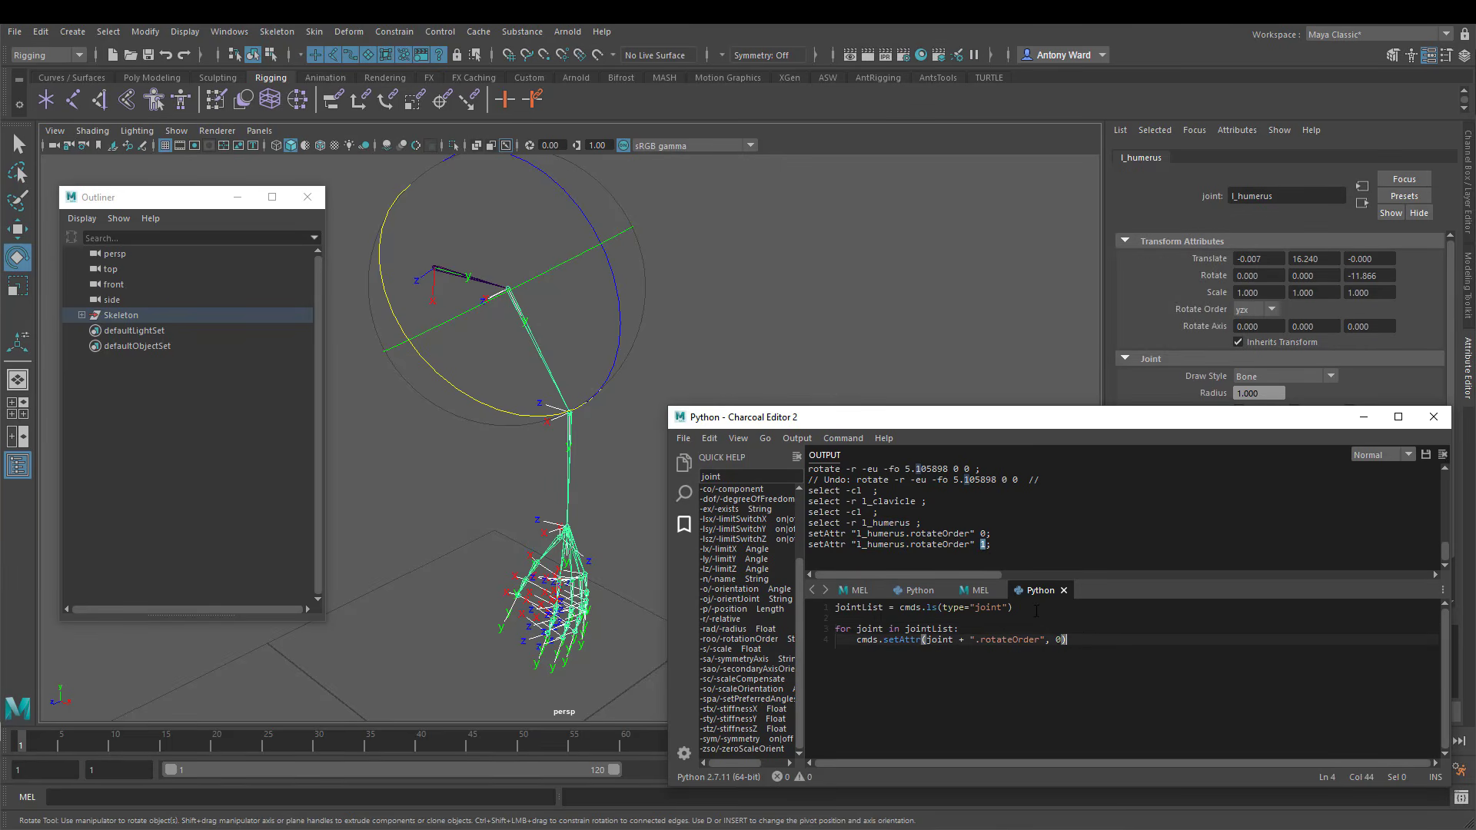
{"action": "left_click_drag", "start_coordinate": [1036, 610], "coordinate": [803, 611]}
{"action": "left_click", "coordinate": [1011, 613]}
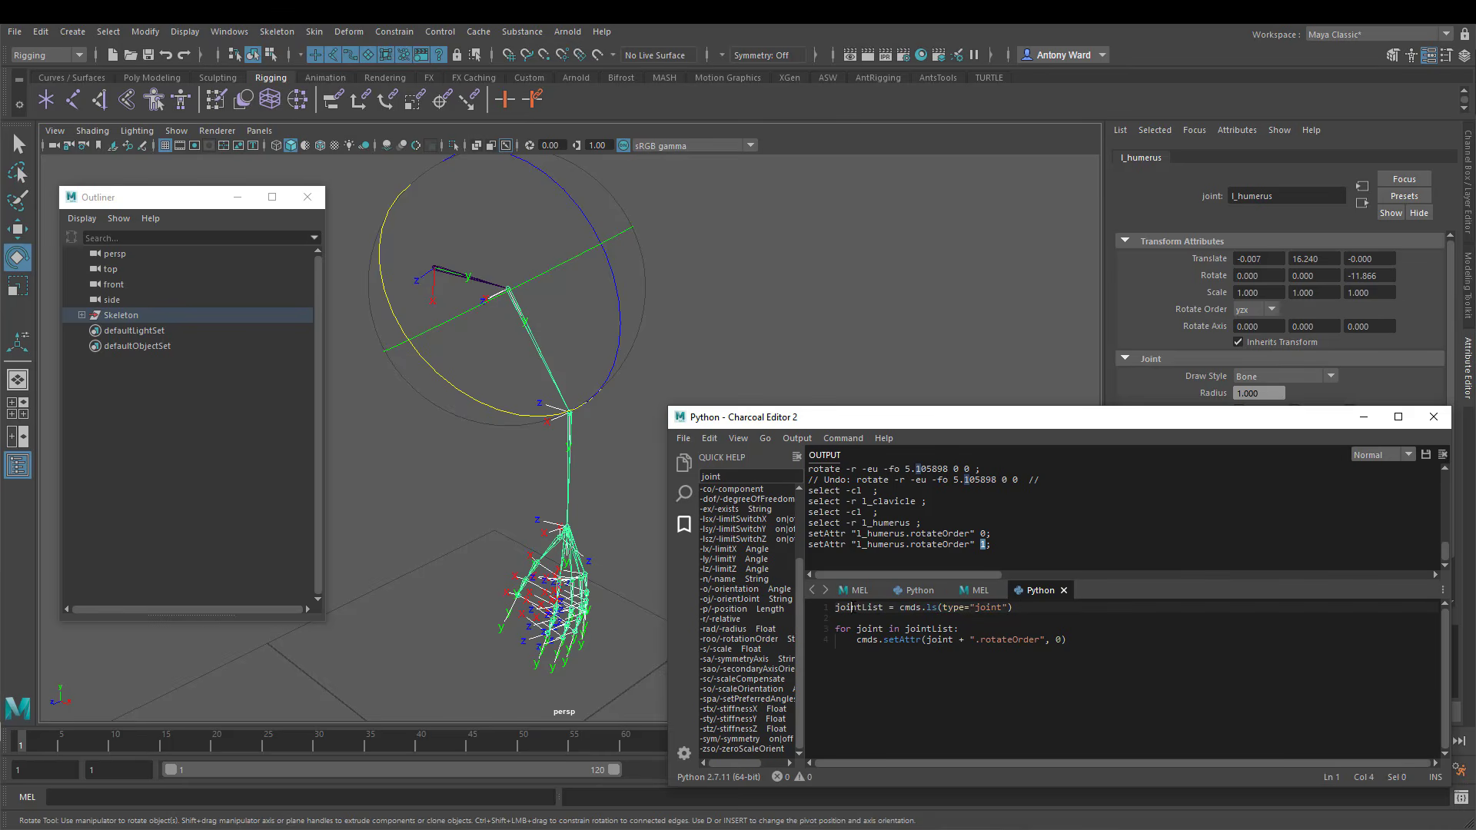
{"action": "double_click", "coordinate": [850, 607]}
{"action": "left_click_drag", "start_coordinate": [901, 607], "coordinate": [1015, 607]}
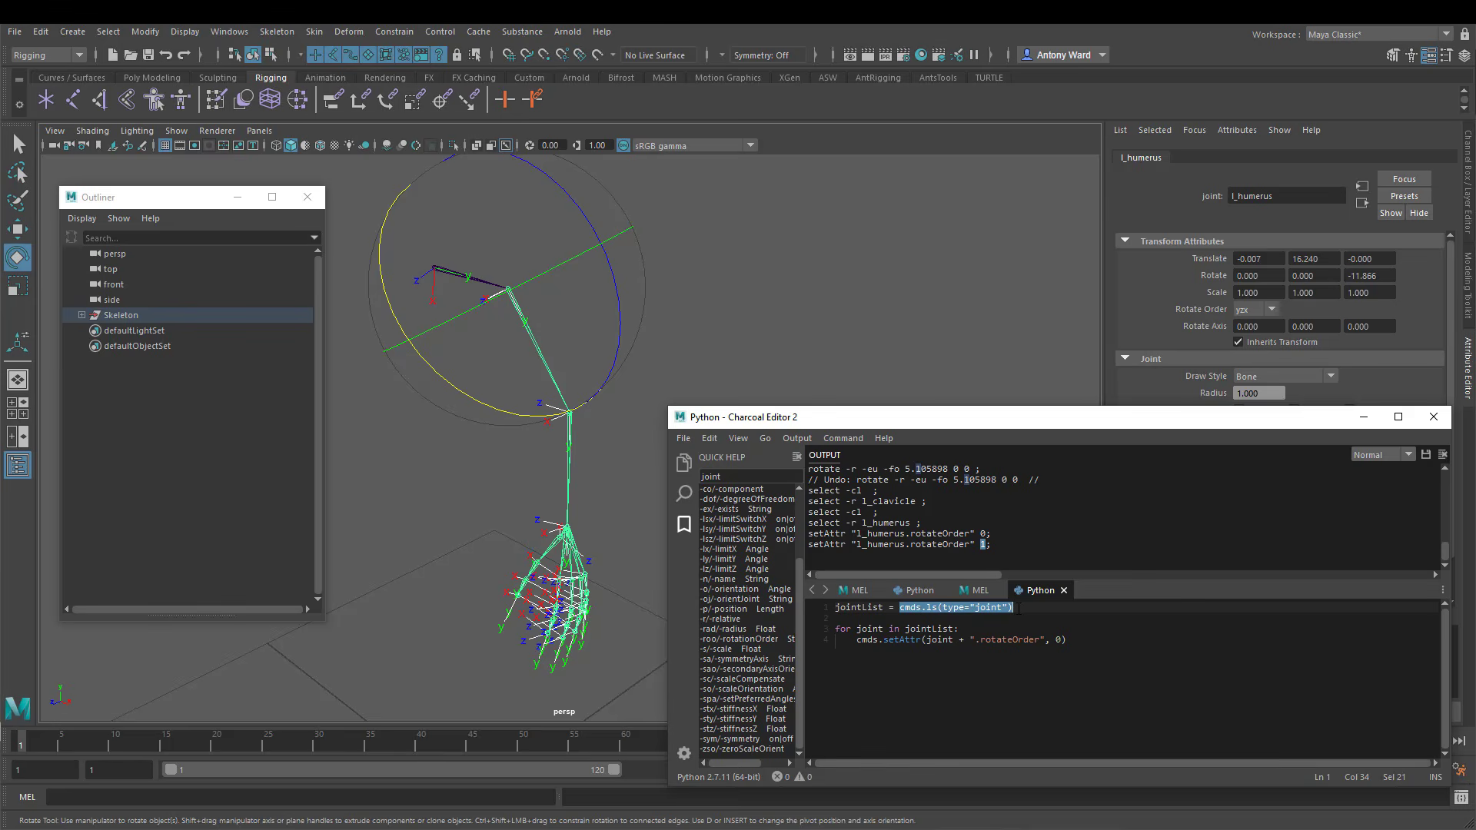
{"action": "key", "text": "ctrl+Return"}
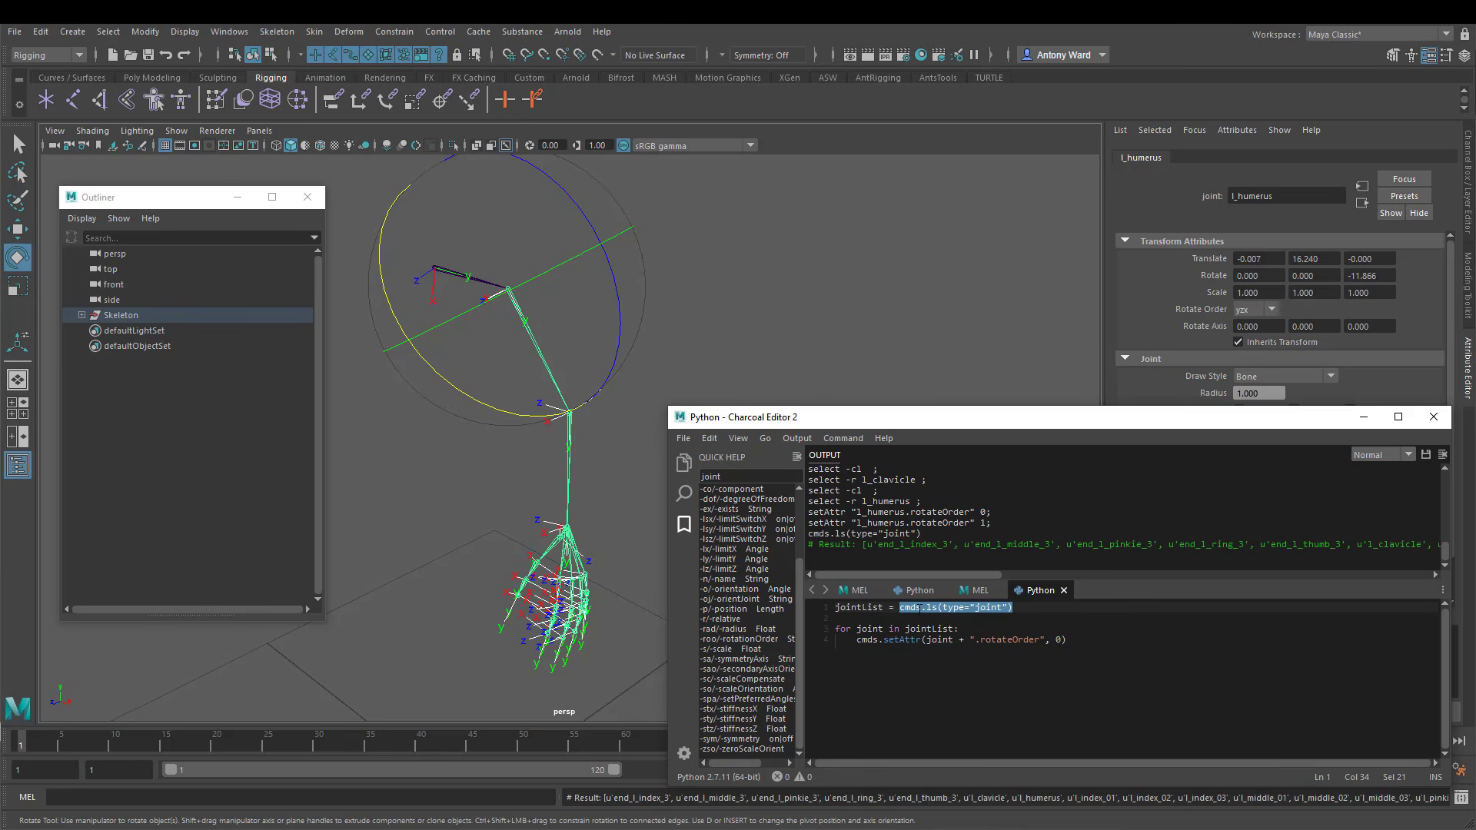
{"action": "left_click_drag", "start_coordinate": [938, 577], "coordinate": [857, 572]}
Examine the "for joint in jointList:" line, comparing the joint variable with the jointList it loops over
{"action": "left_click", "coordinate": [973, 626]}
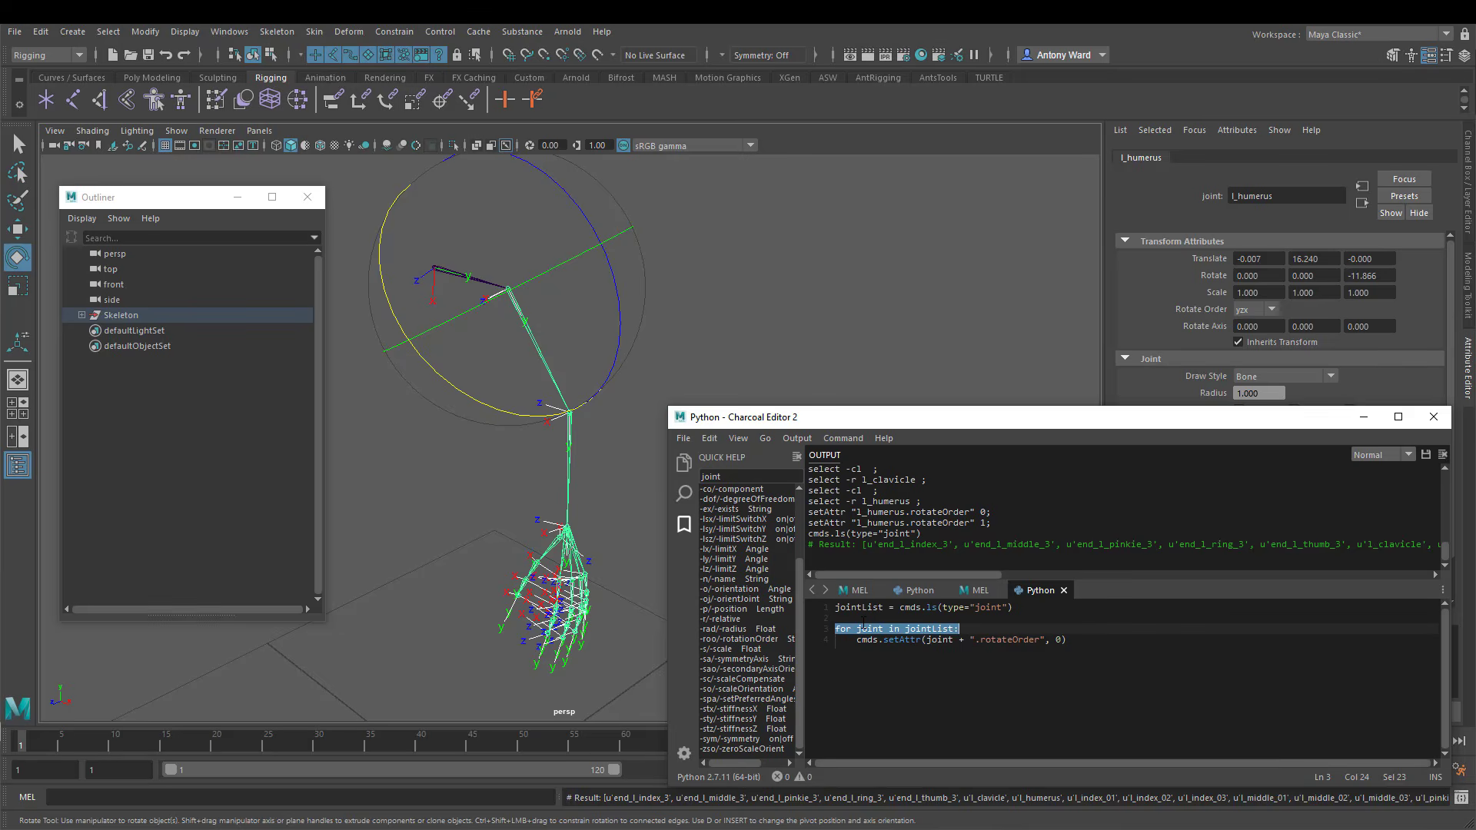
{"action": "left_click", "coordinate": [843, 629]}
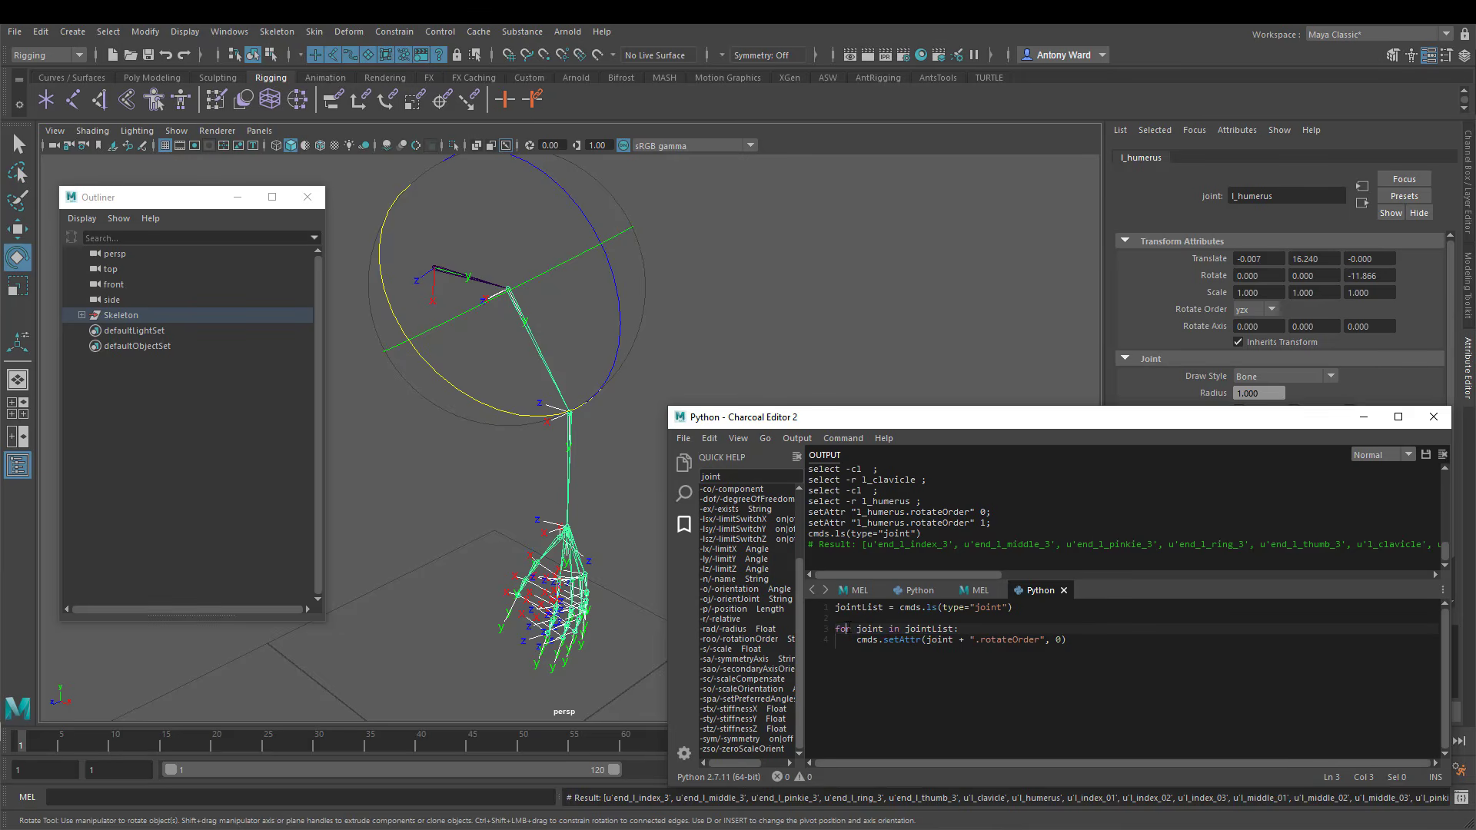
{"action": "double_click", "coordinate": [871, 629]}
{"action": "double_click", "coordinate": [919, 629]}
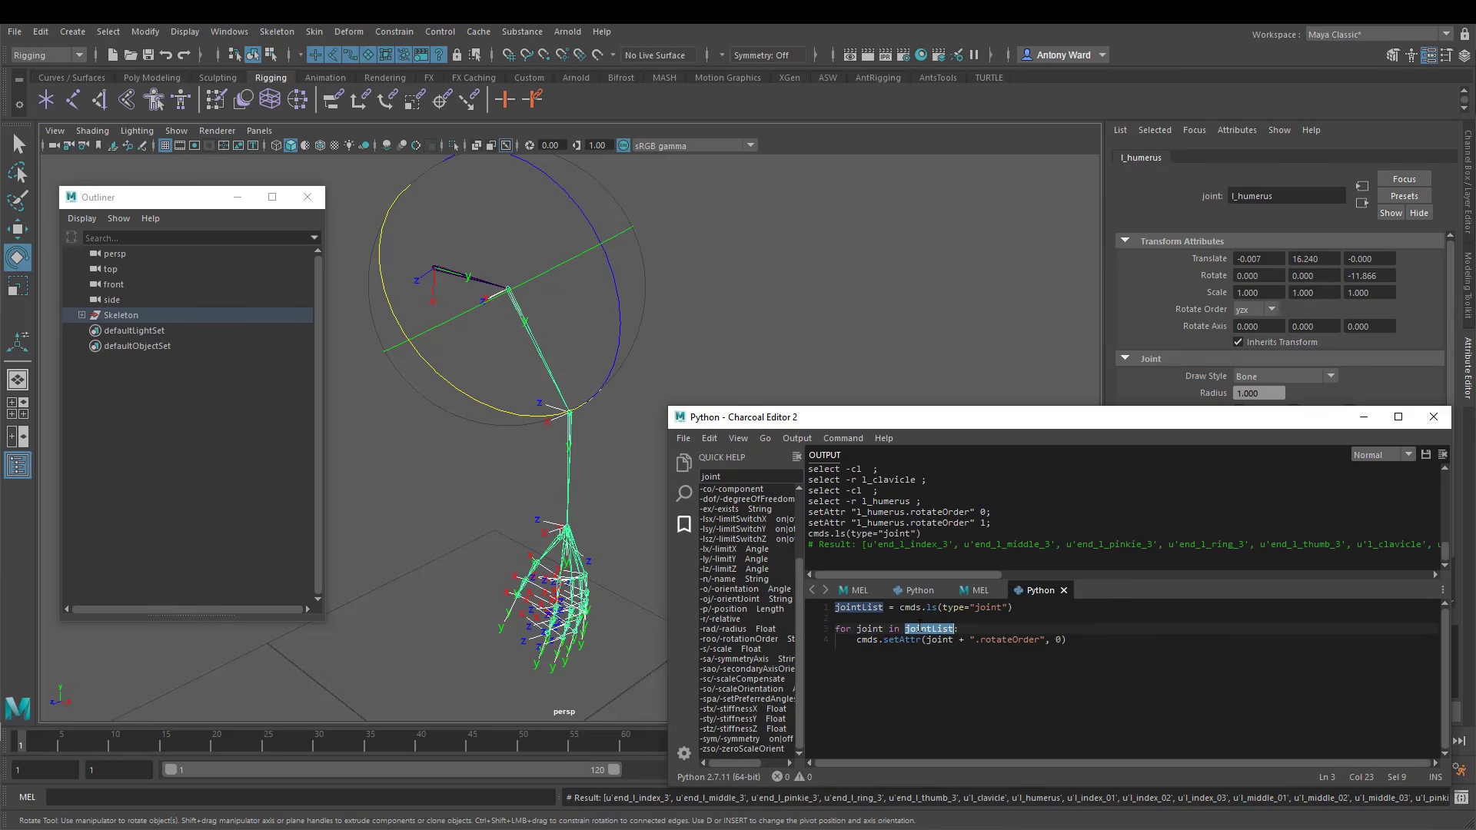
{"action": "double_click", "coordinate": [872, 628]}
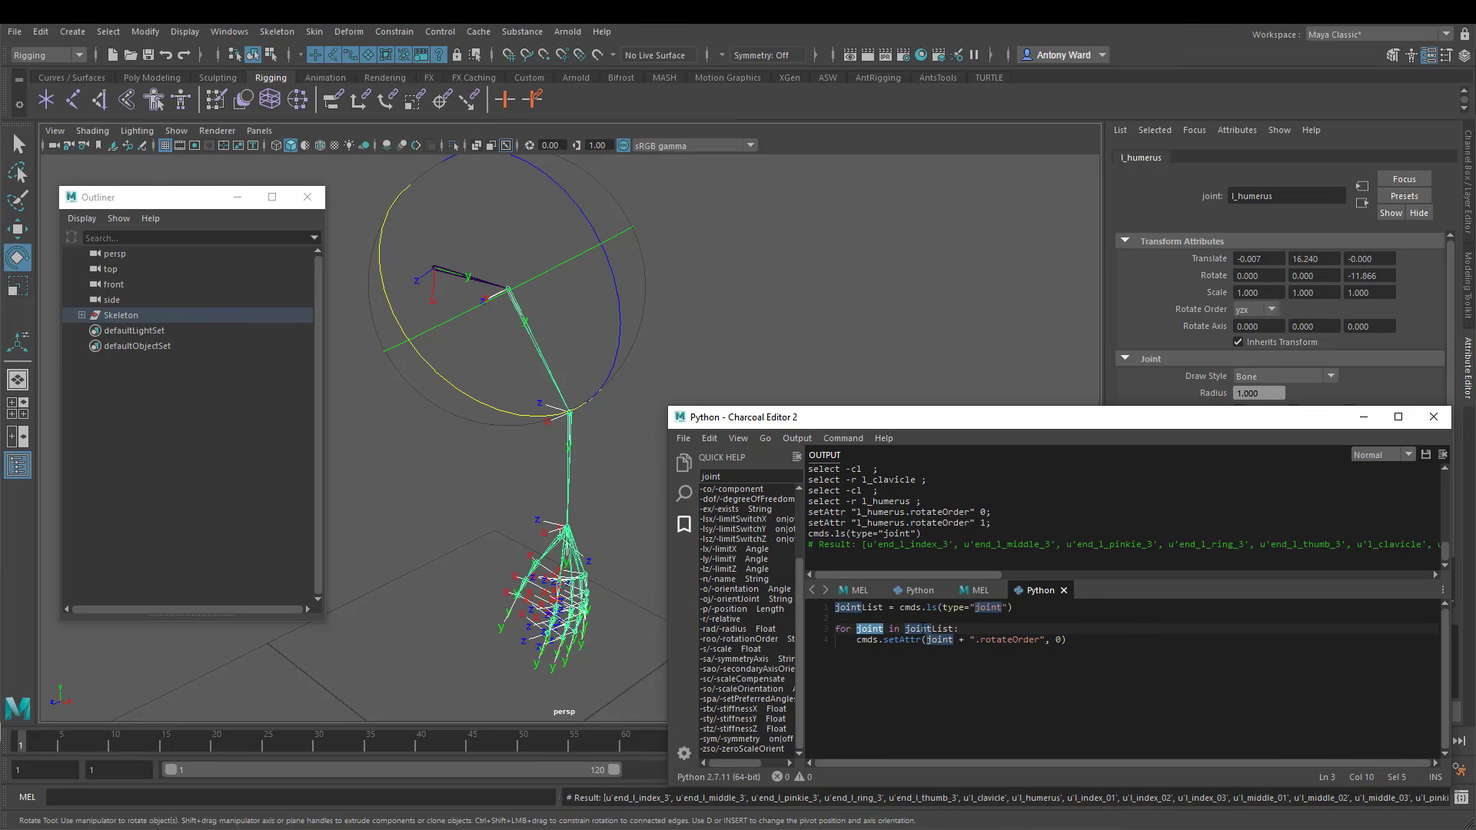
{"action": "left_click_drag", "start_coordinate": [905, 629], "coordinate": [952, 629]}
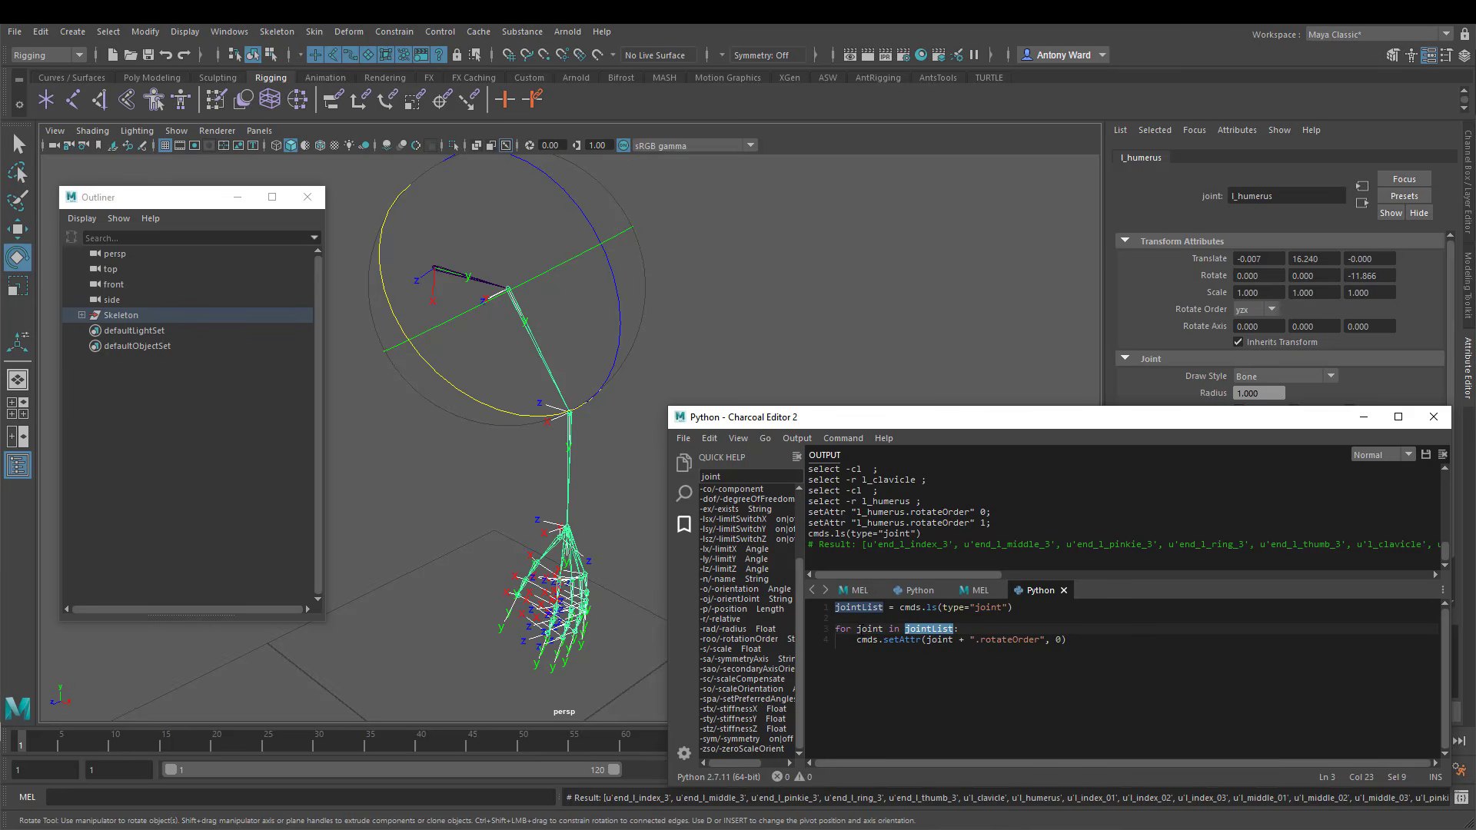
{"action": "left_click_drag", "start_coordinate": [857, 629], "coordinate": [954, 629]}
{"action": "left_click", "coordinate": [907, 629]}
{"action": "double_click", "coordinate": [869, 629]}
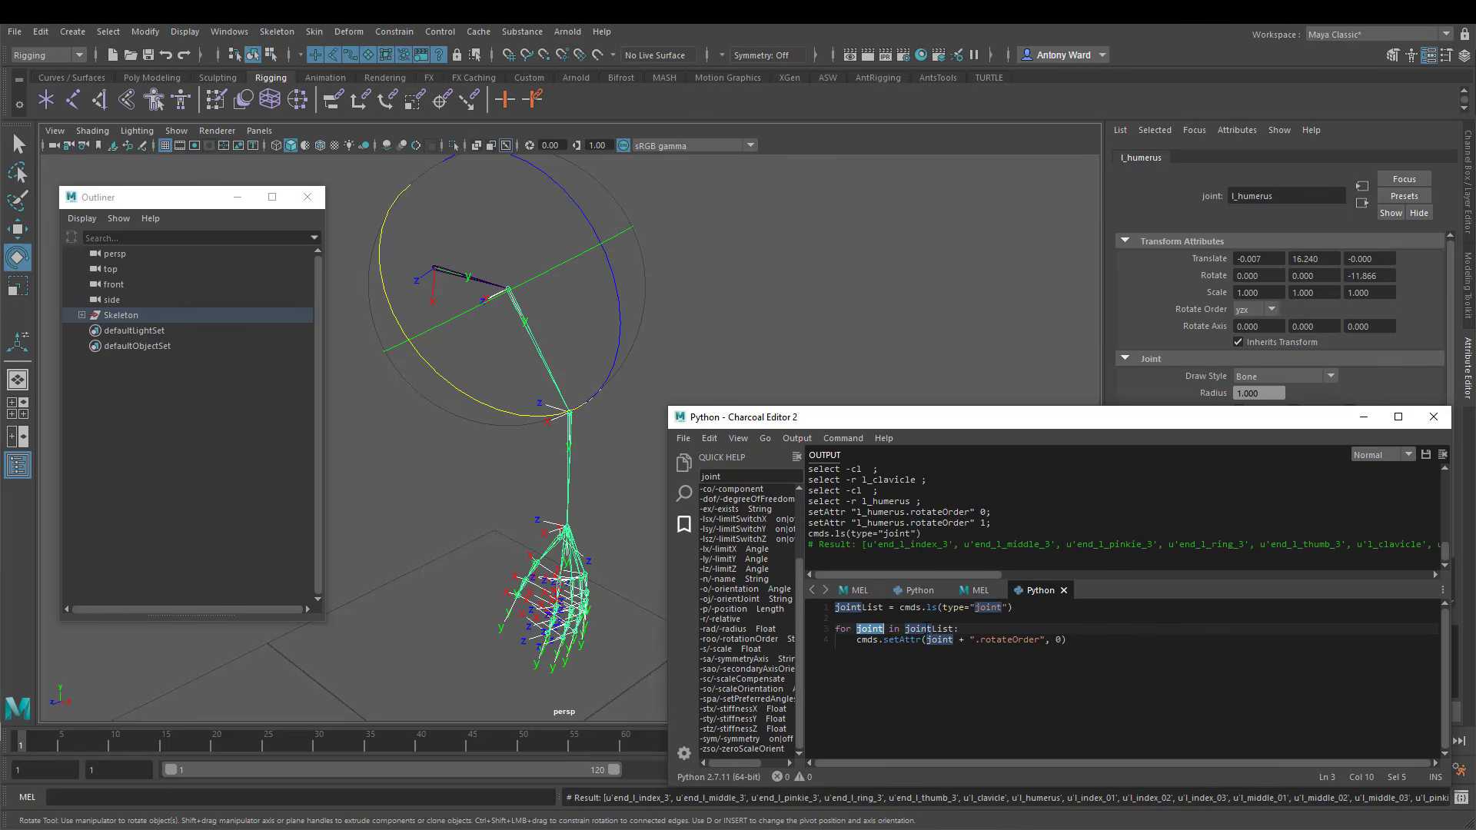
{"action": "double_click", "coordinate": [927, 628]}
Examine the cmds.setAttr line inside the loop, including its joint variable and the ".rotateOrder" attribute string
{"action": "left_click_drag", "start_coordinate": [860, 640], "coordinate": [1078, 641]}
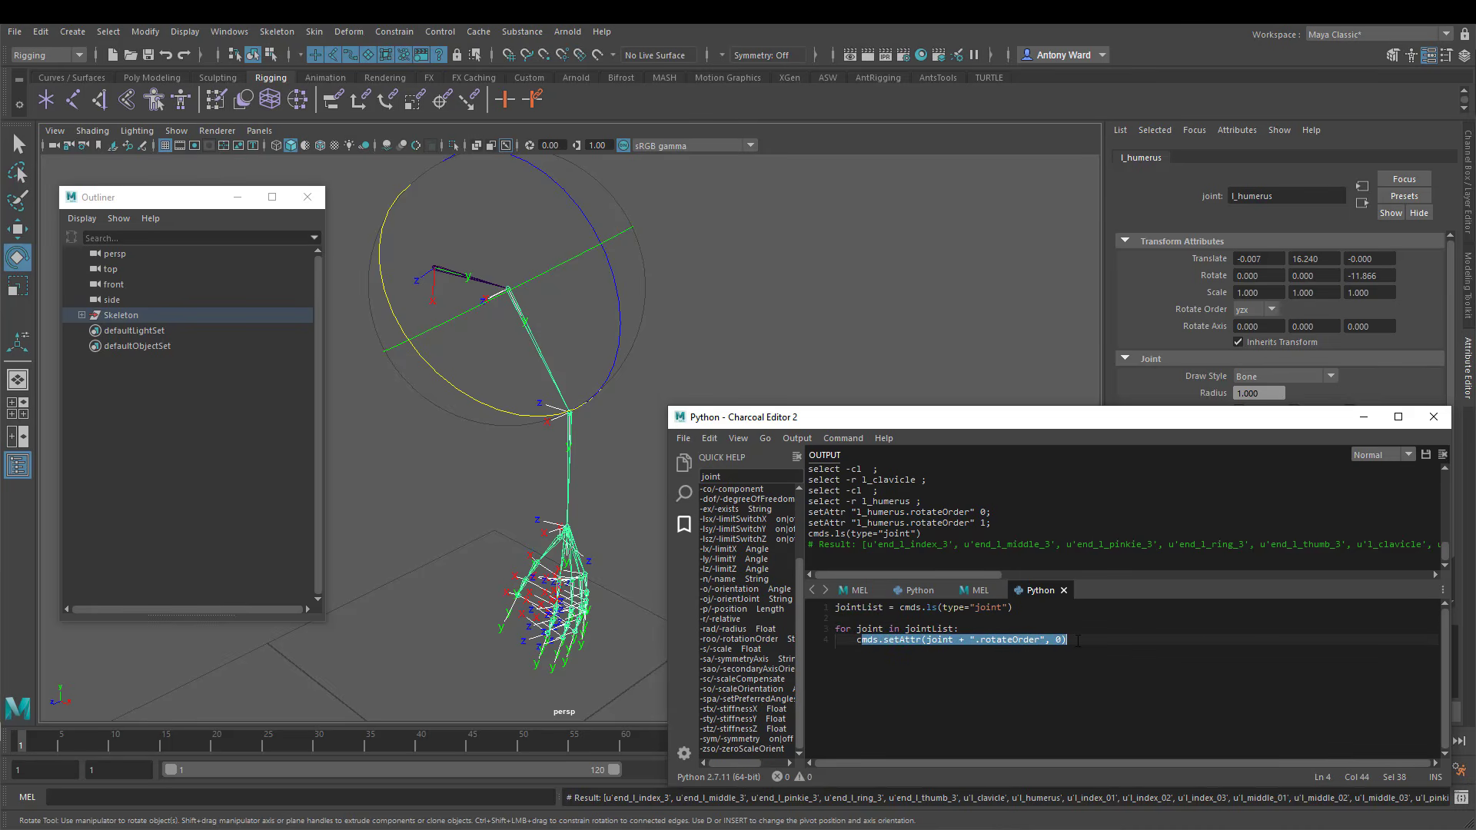
{"action": "left_click", "coordinate": [859, 641]}
{"action": "left_click_drag", "start_coordinate": [857, 641], "coordinate": [1054, 639]}
{"action": "left_click", "coordinate": [889, 641]}
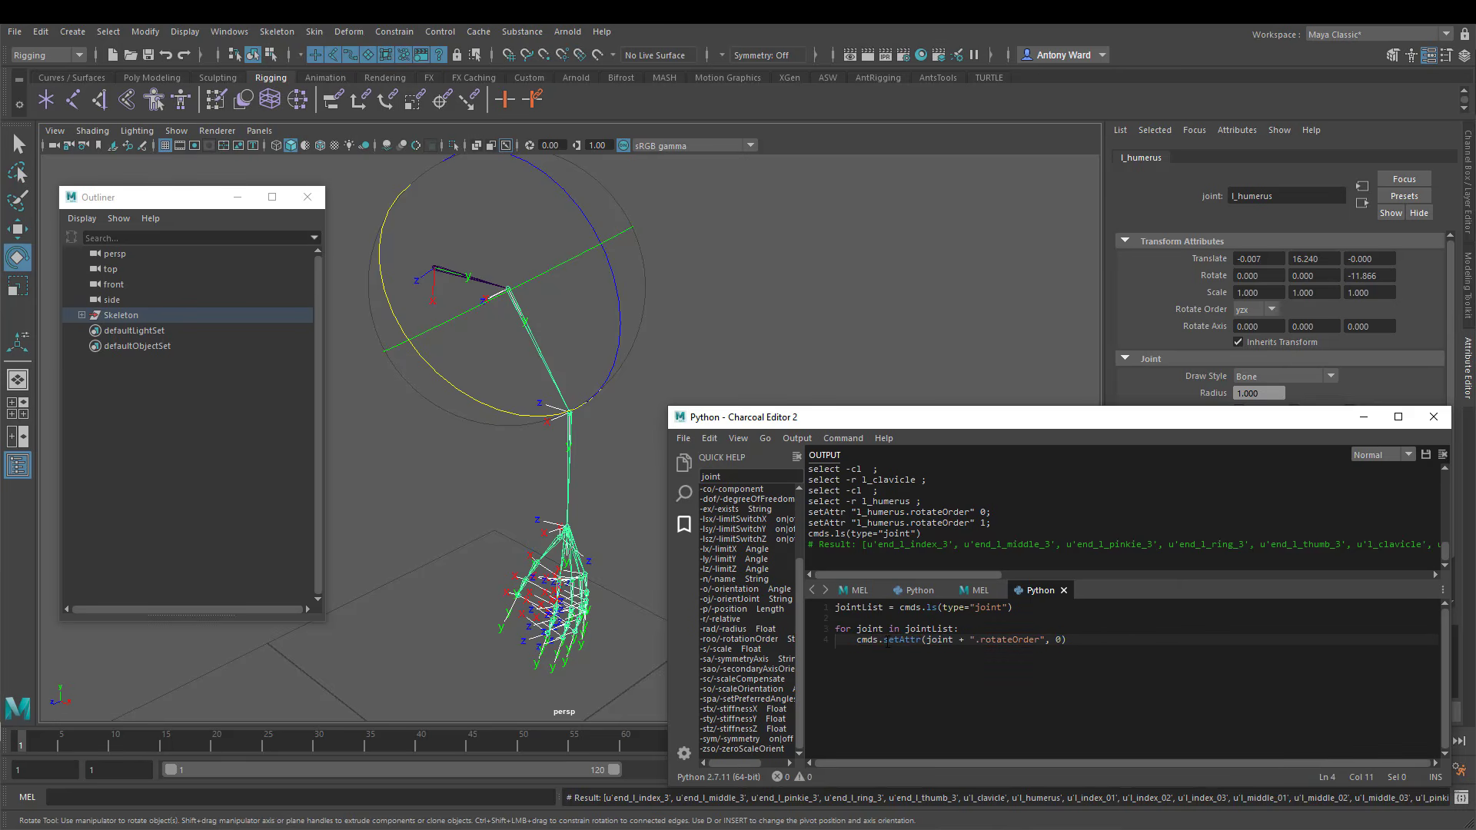
{"action": "double_click", "coordinate": [900, 639]}
{"action": "double_click", "coordinate": [939, 639]}
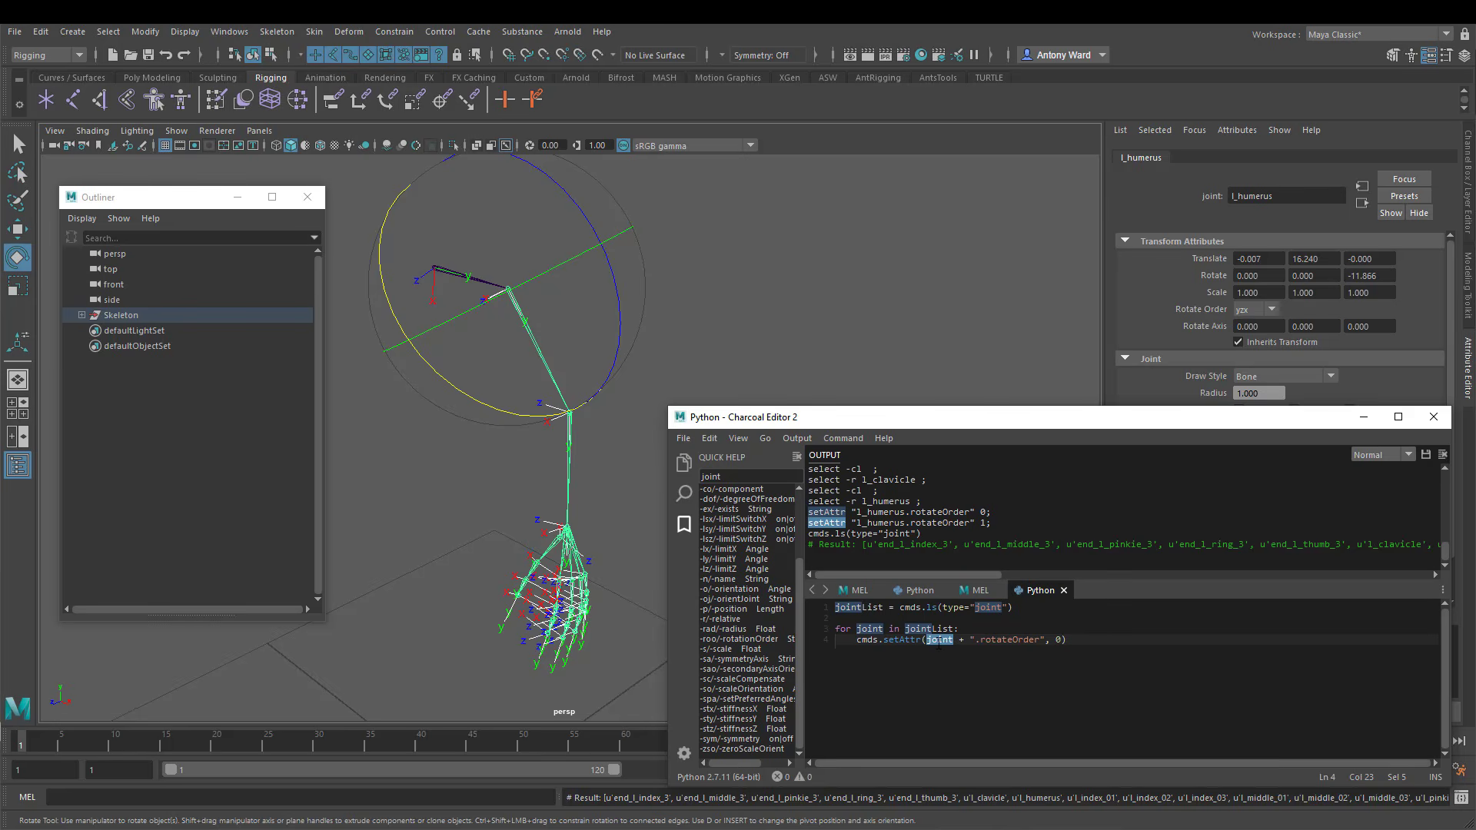
{"action": "left_click_drag", "start_coordinate": [970, 639], "coordinate": [1035, 639]}
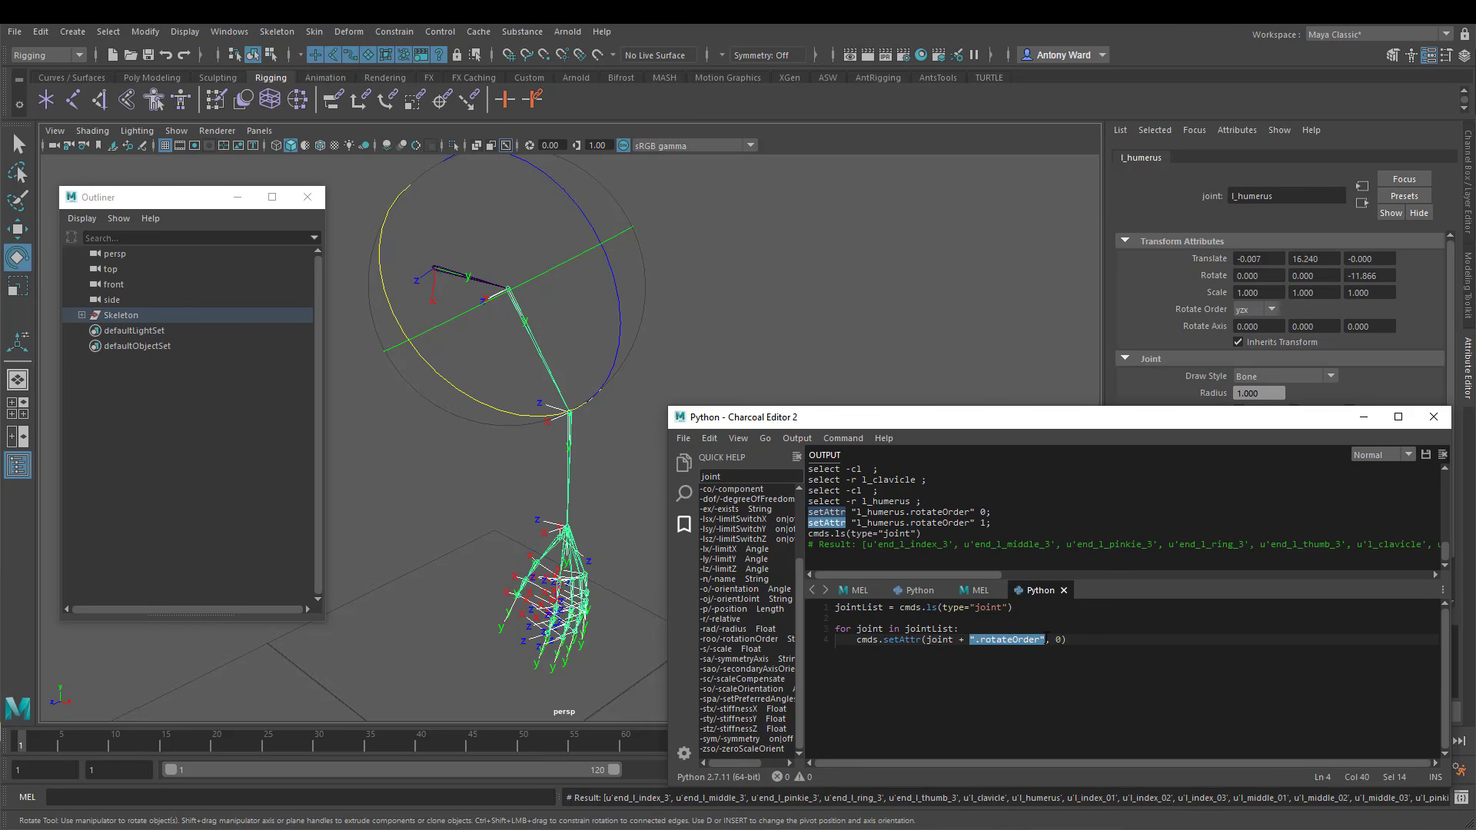
Set the script's rotateOrder value to 1 and run the whole script on all joints
{"action": "left_click", "coordinate": [1058, 640]}
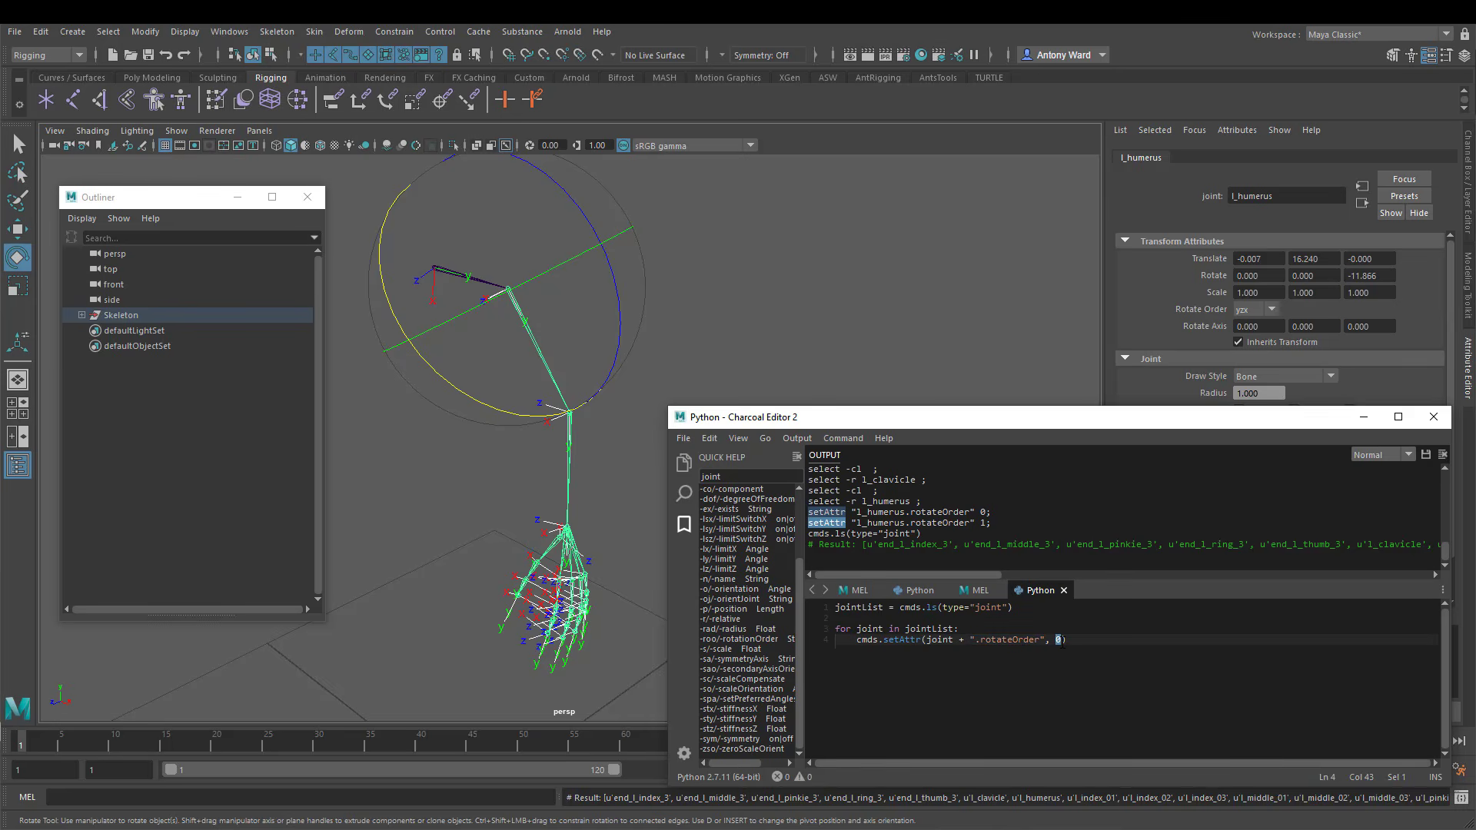
{"action": "type", "text": "1"}
{"action": "left_click_drag", "start_coordinate": [1090, 640], "coordinate": [802, 609]}
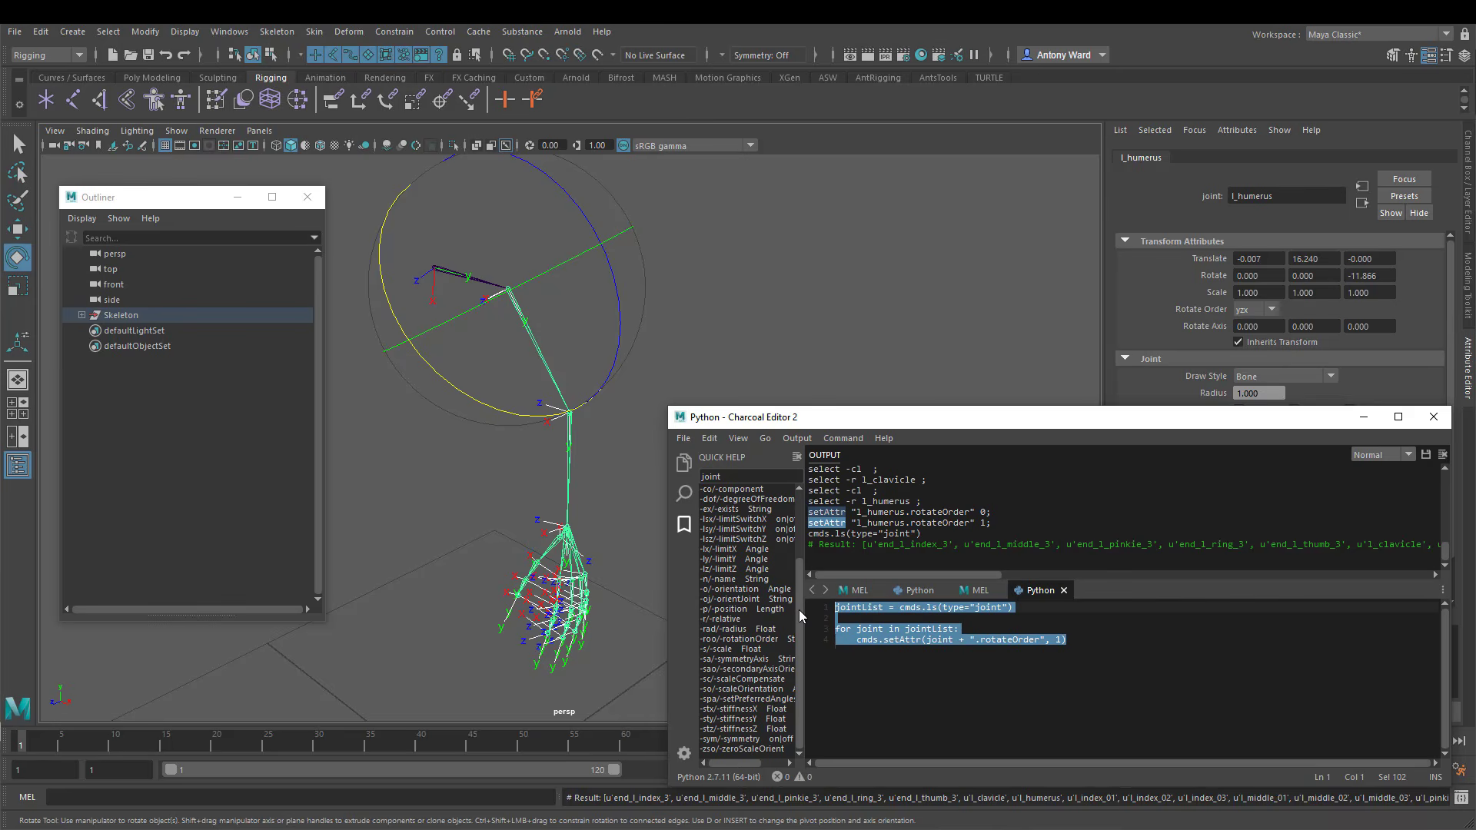
{"action": "key", "text": "ctrl+Return"}
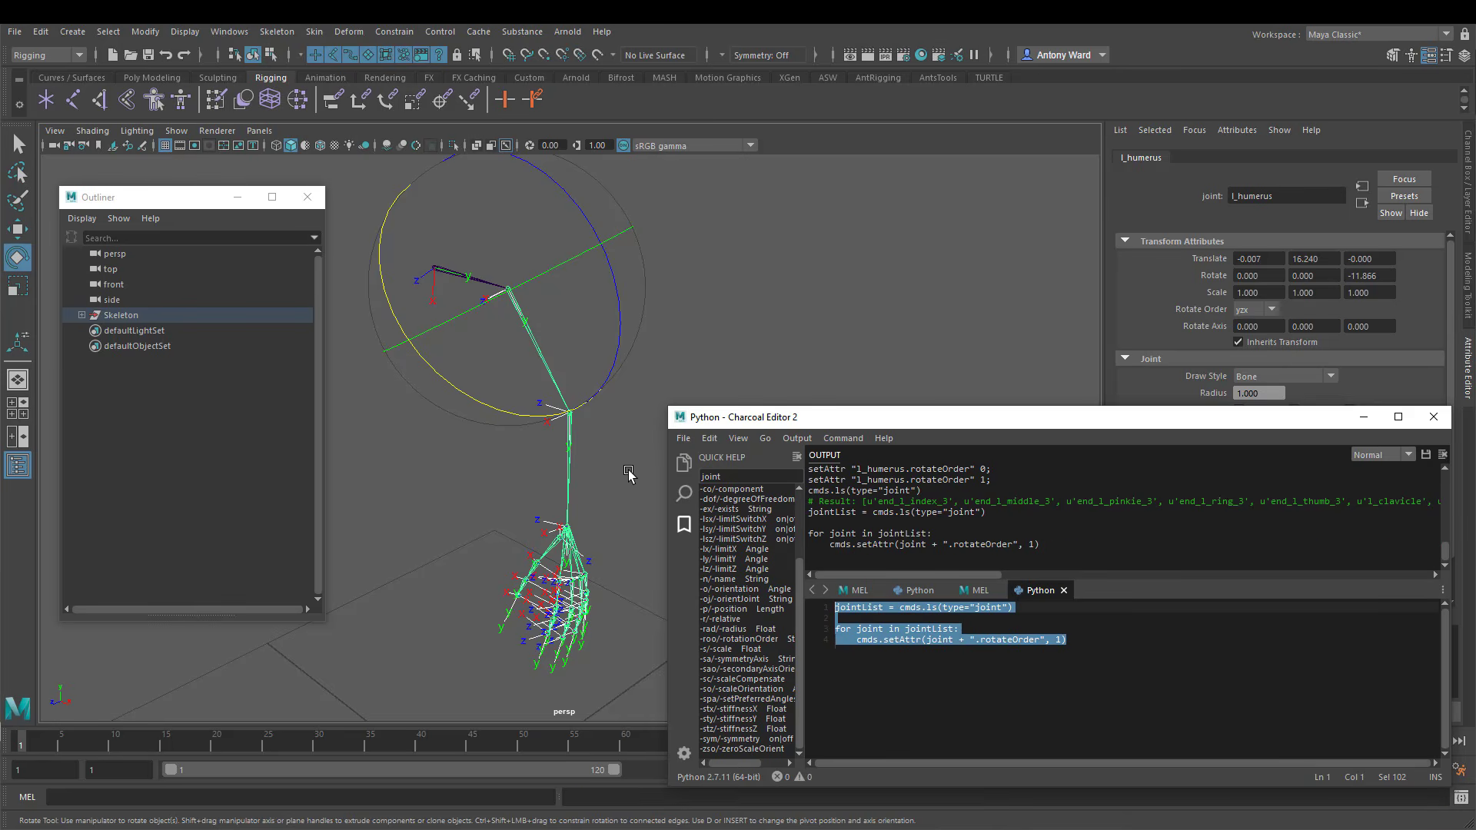
Select l_pinkie_02 and then l_clavicle to check the Rotate Order of each
{"action": "left_click", "coordinate": [592, 590]}
{"action": "left_click", "coordinate": [592, 590]}
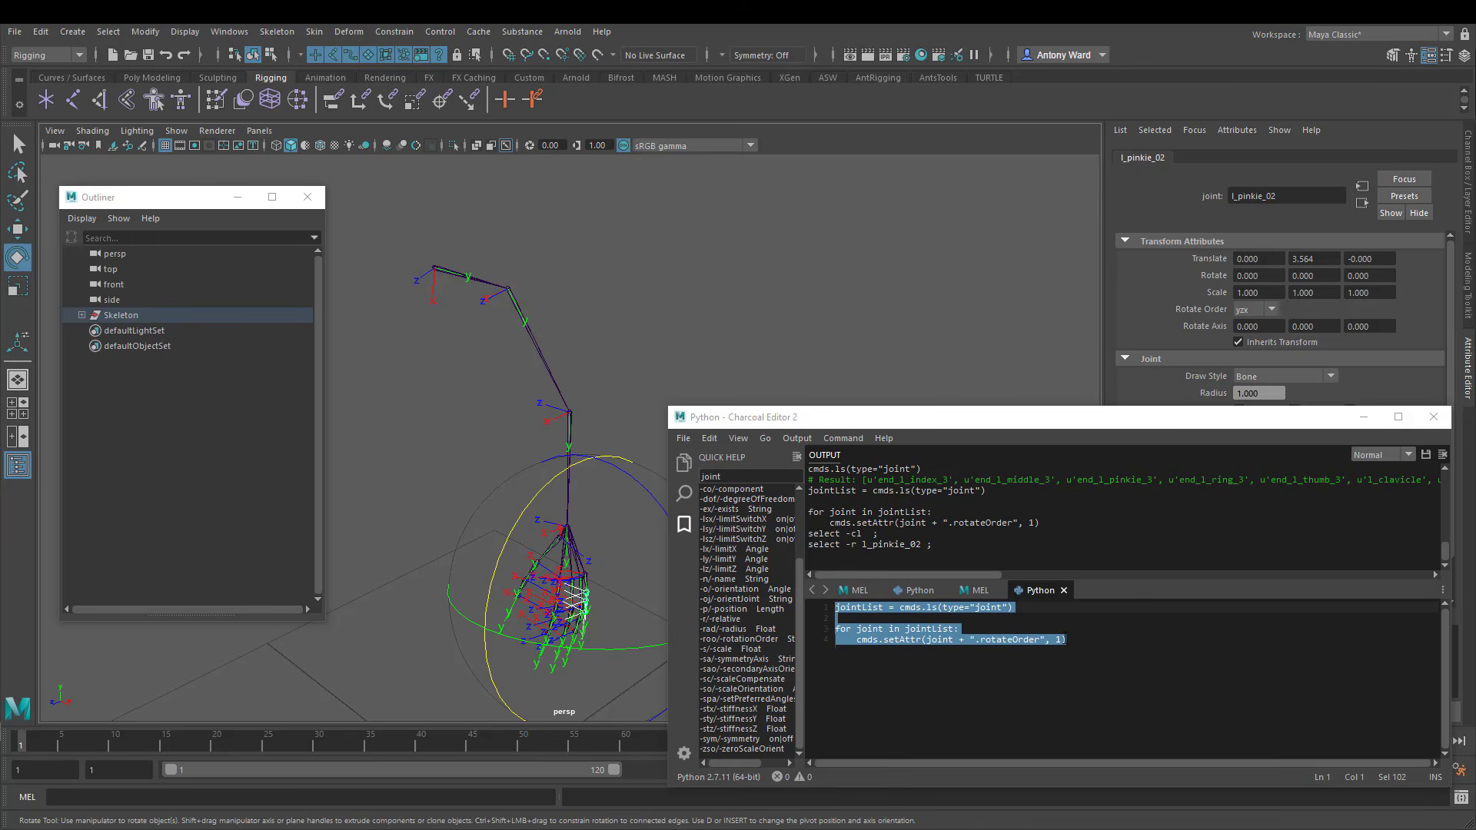
{"action": "left_click", "coordinate": [444, 359]}
{"action": "left_click", "coordinate": [456, 268]}
{"action": "middle_click_drag", "start_coordinate": [524, 607], "coordinate": [498, 577], "text": "alt"}
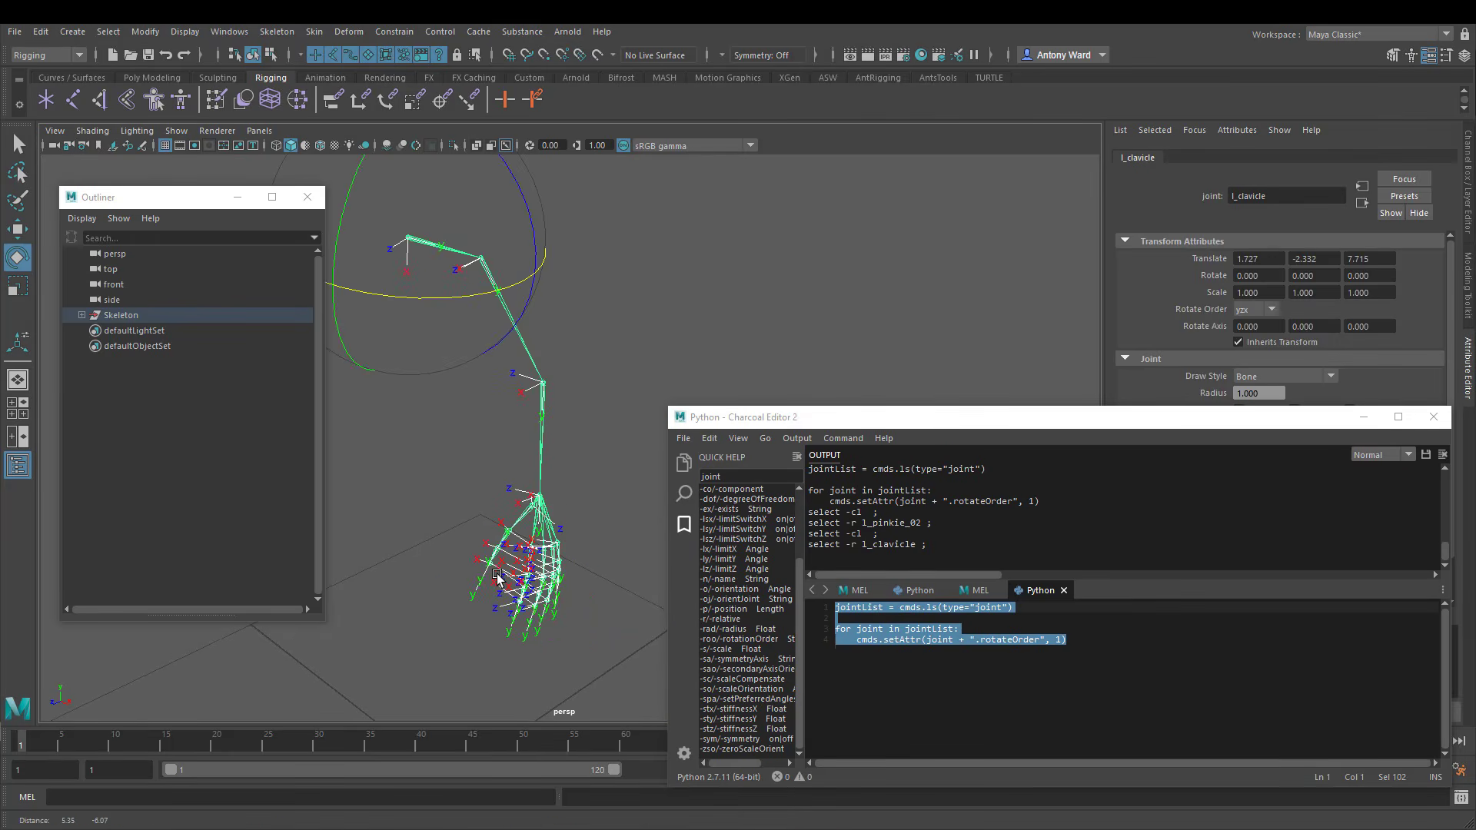
Select l_thumb_02 in the hand and check its Rotate Order
{"action": "left_click", "coordinate": [530, 575]}
{"action": "left_click", "coordinate": [505, 535]}
{"action": "left_click_drag", "start_coordinate": [518, 537], "coordinate": [532, 600], "text": "alt"}
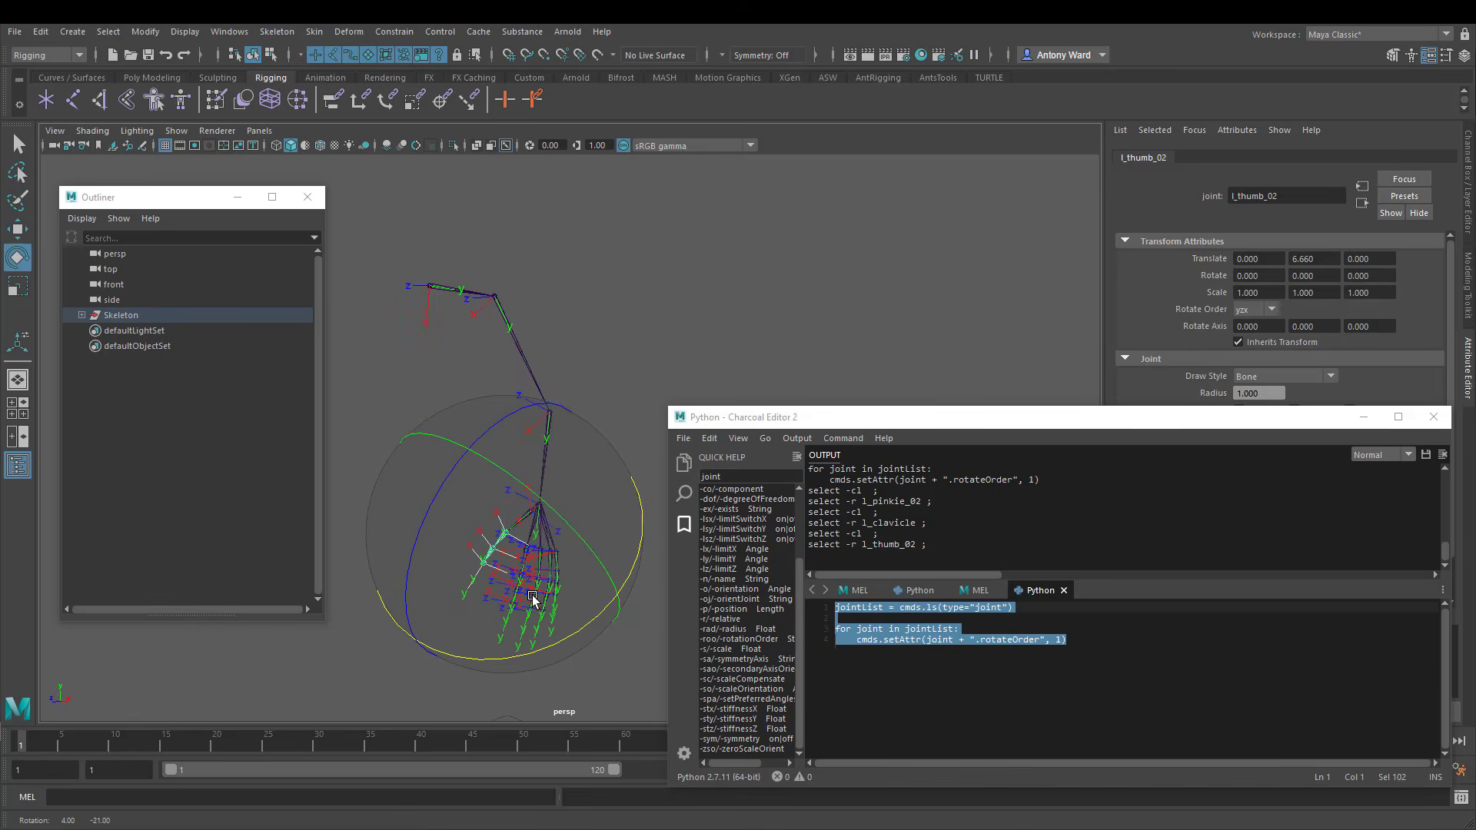
{"action": "scroll", "coordinate": [533, 599], "scroll_direction": "up", "scroll_amount": 1}
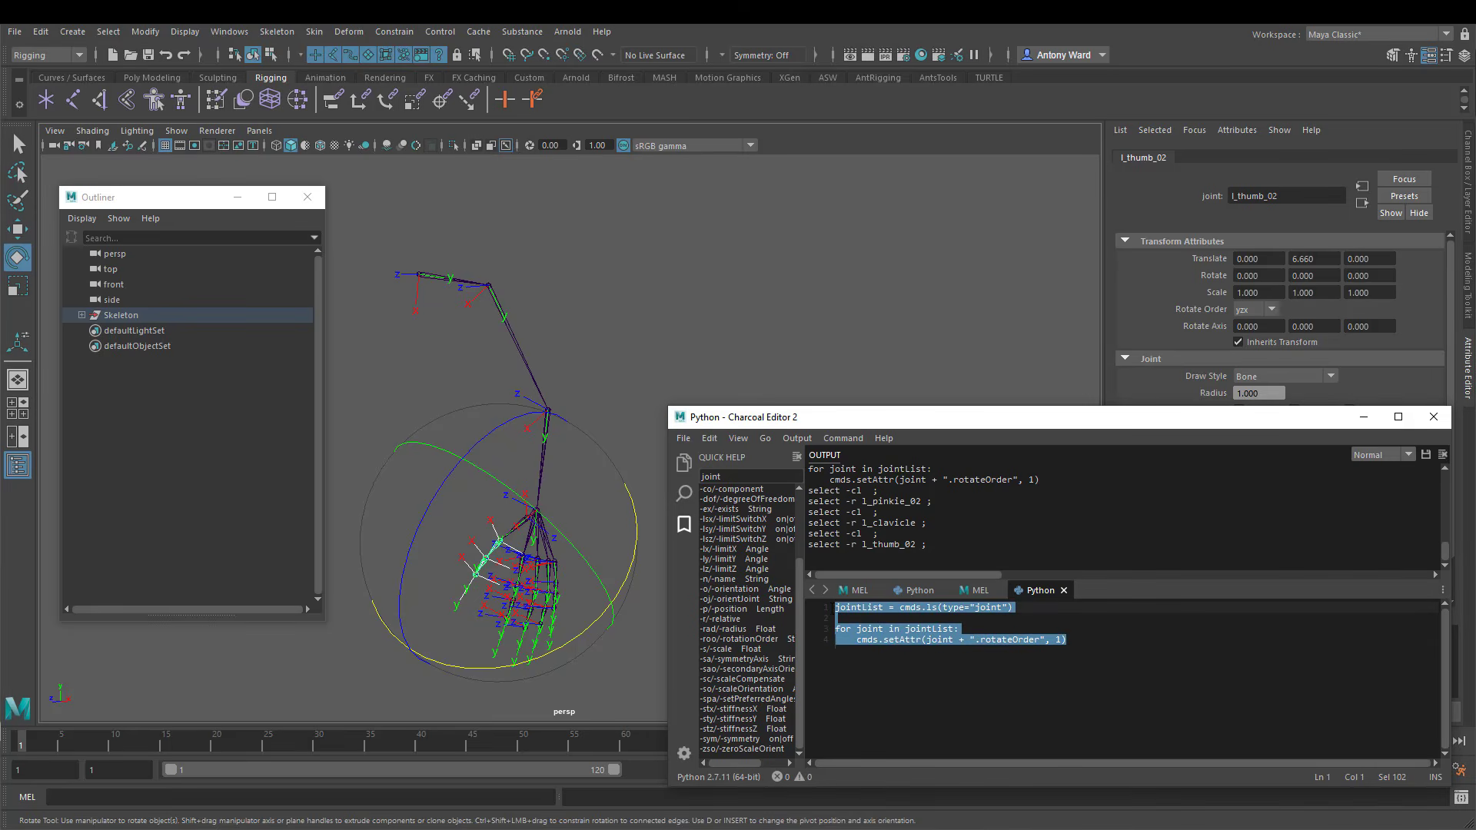
Turn off Inherits Transform for l_thumb_02 and compare the echoed attribute name and value with the script's rotateOrder entry
{"action": "left_click_drag", "start_coordinate": [1084, 636], "coordinate": [835, 604]}
{"action": "left_click", "coordinate": [1267, 342]}
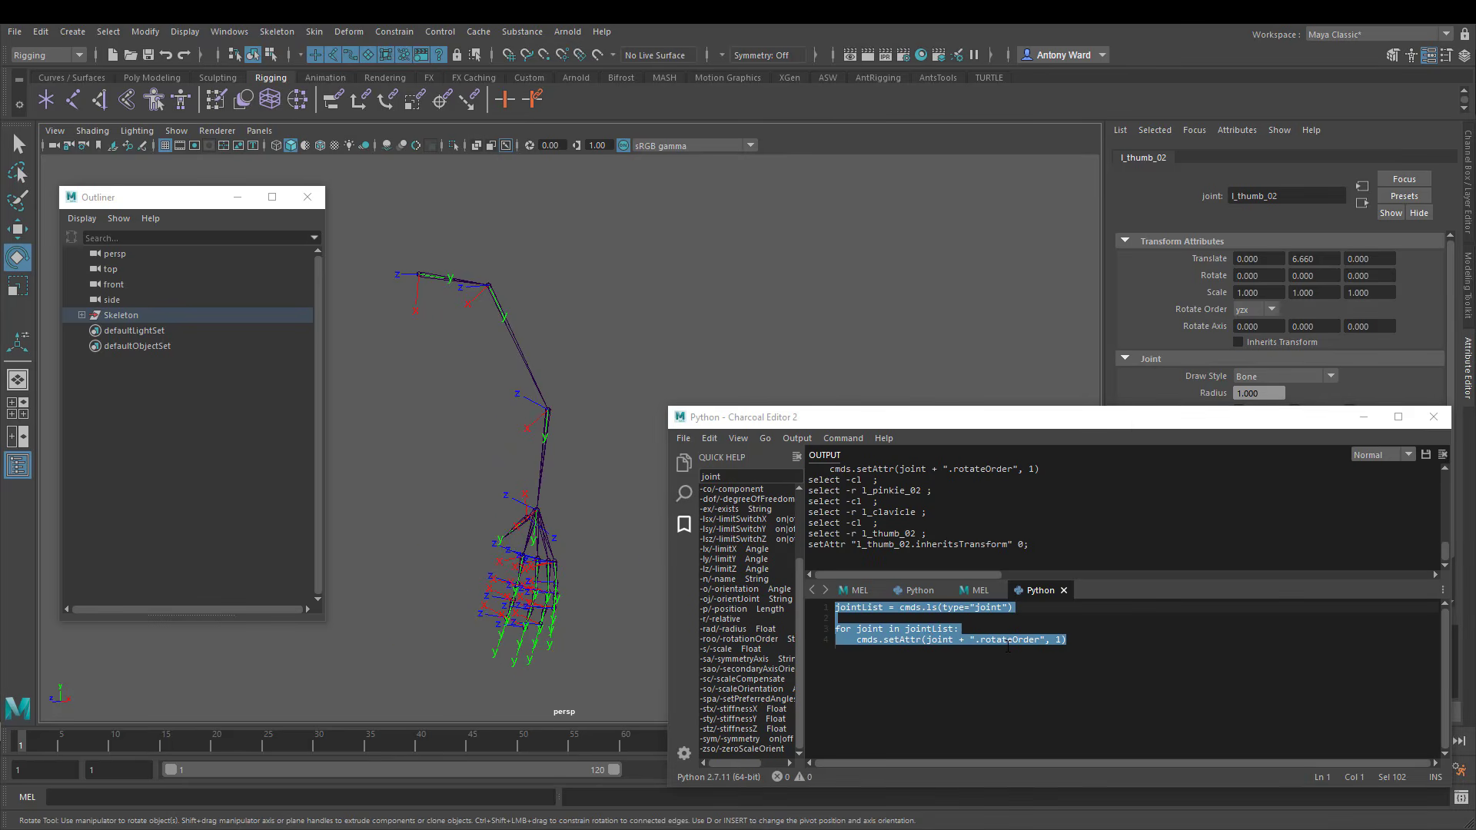
{"action": "double_click", "coordinate": [958, 544]}
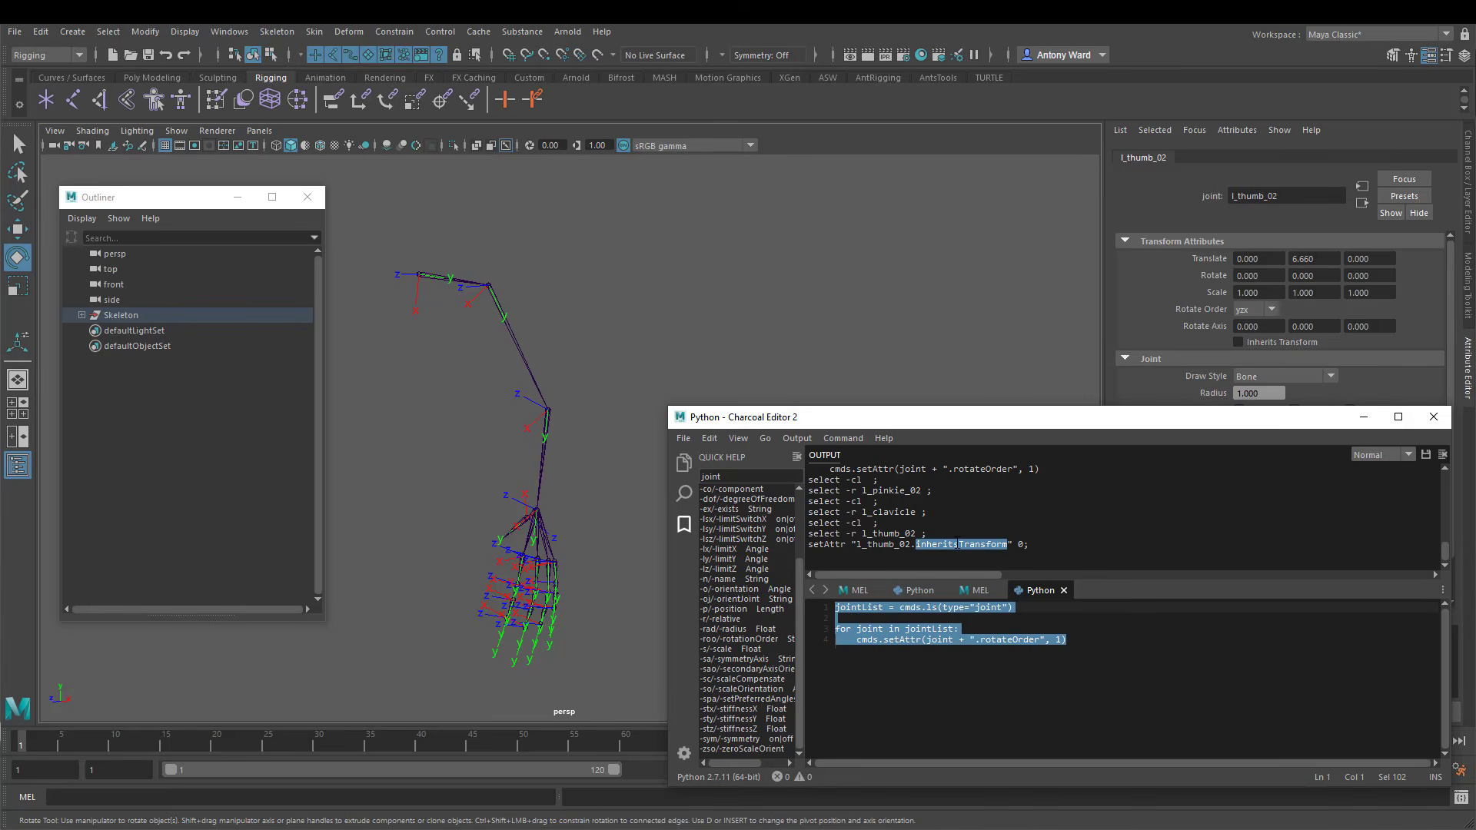
{"action": "left_click_drag", "start_coordinate": [915, 544], "coordinate": [1001, 541]}
{"action": "double_click", "coordinate": [1004, 639]}
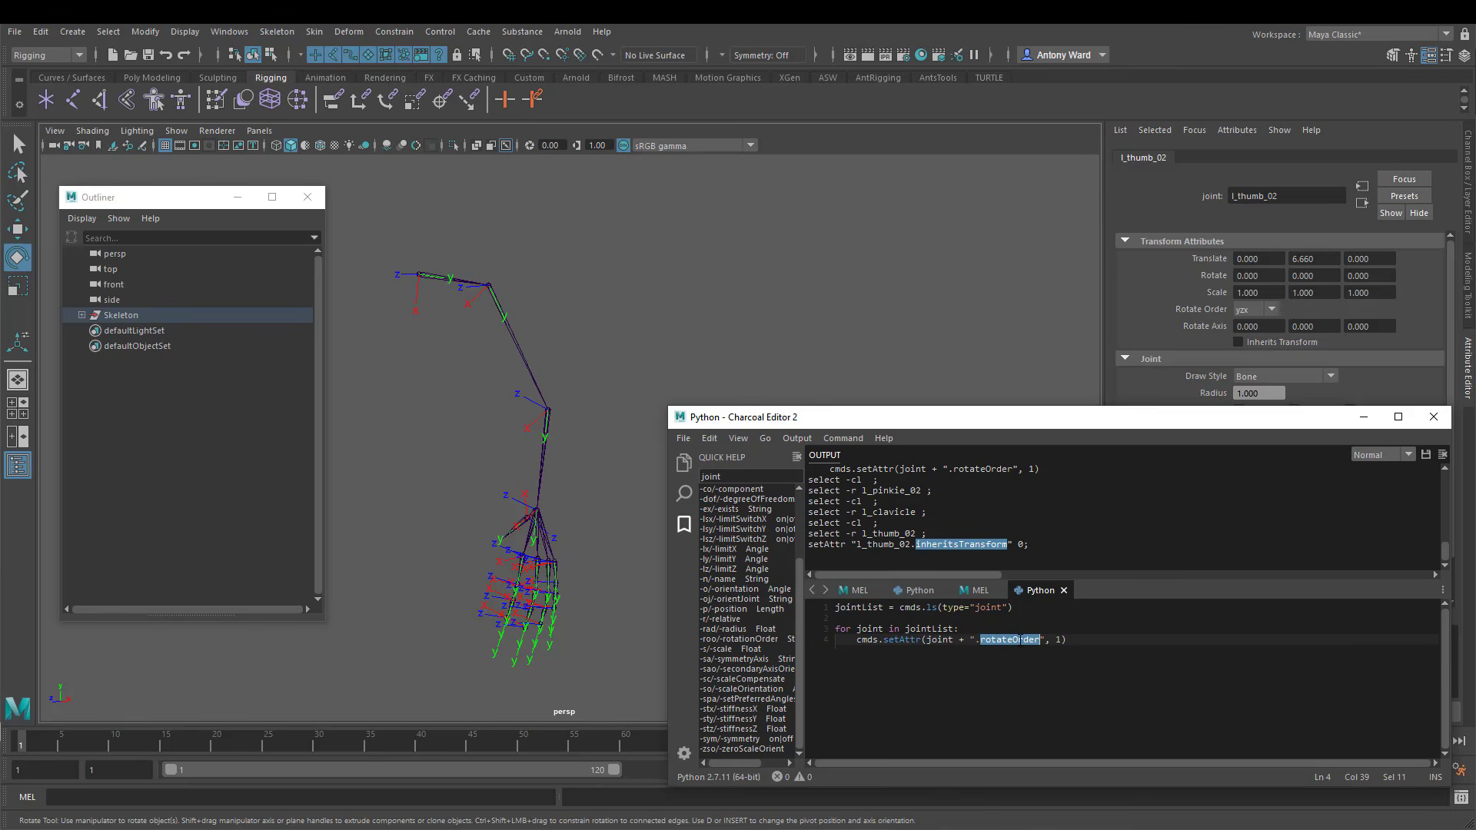
{"action": "double_click", "coordinate": [1059, 640]}
Toggle Inherits Transform for l_thumb_02 several times, leaving it on
{"action": "left_click", "coordinate": [1247, 345]}
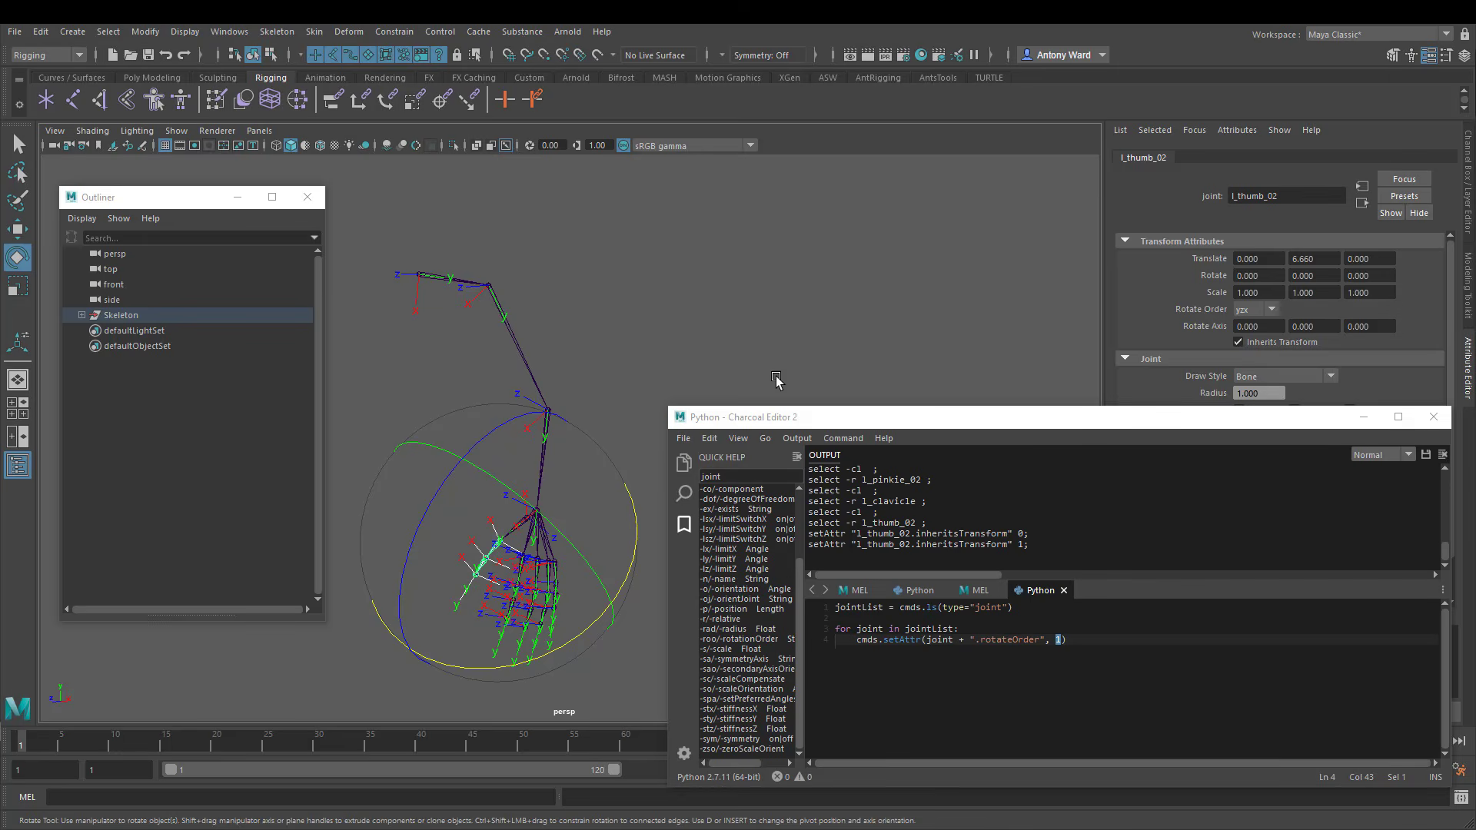
{"action": "left_click", "coordinate": [1258, 339]}
{"action": "left_click", "coordinate": [1258, 340]}
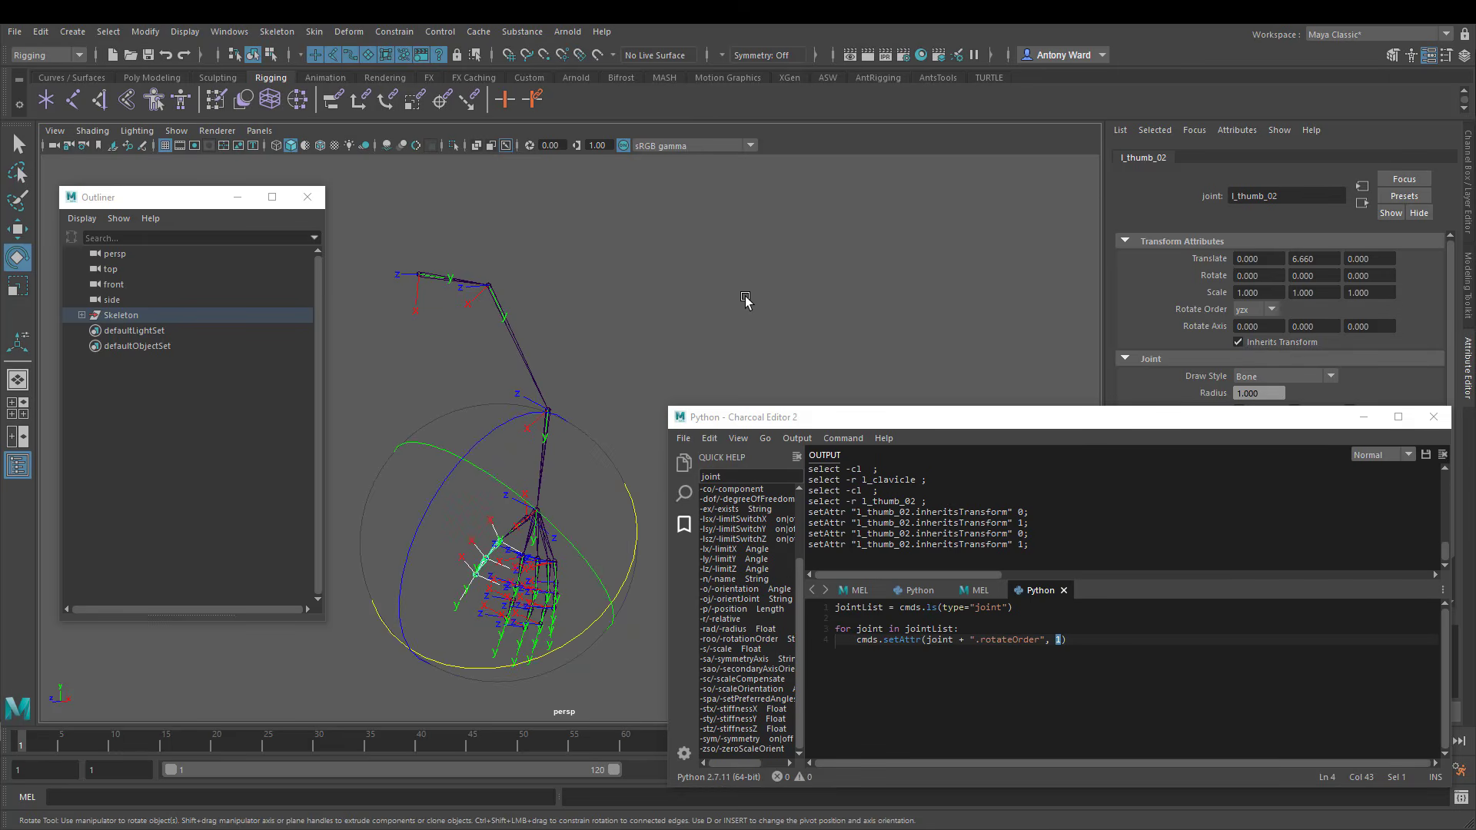
Select l_humerus and inspect its axes using the Move tool
{"action": "left_click_drag", "start_coordinate": [586, 344], "coordinate": [690, 304], "text": "alt"}
{"action": "left_click", "coordinate": [691, 303]}
{"action": "left_click", "coordinate": [503, 336]}
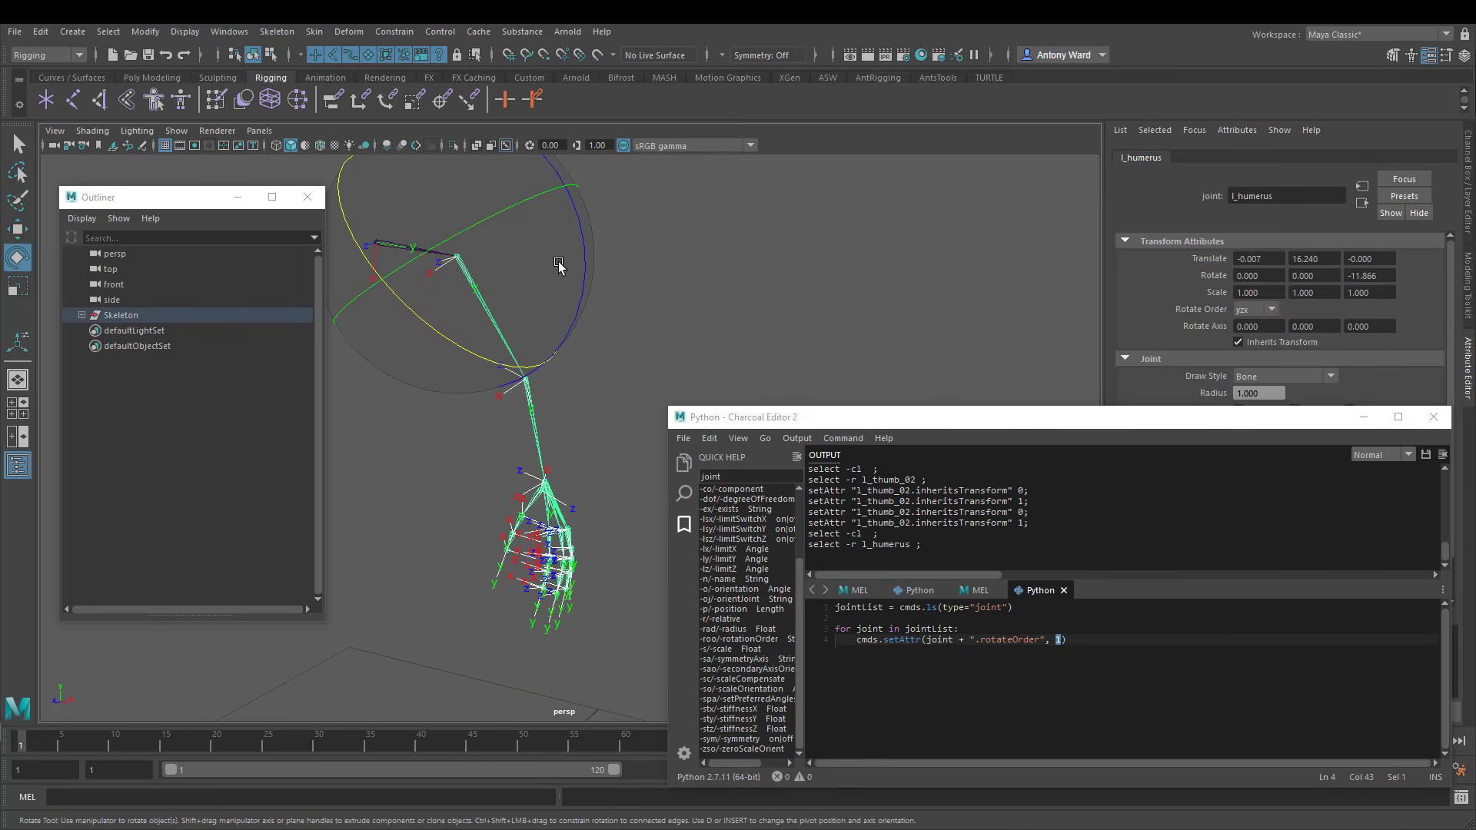
{"action": "key", "text": "w"}
{"action": "left_click_drag", "start_coordinate": [524, 290], "coordinate": [573, 404], "text": "alt"}
{"action": "mouse_move", "coordinate": [572, 403]}
{"action": "right_mouse_down", "text": "alt"}
{"action": "mouse_move", "coordinate": [491, 411]}
{"action": "mouse_move", "coordinate": [484, 438]}
{"action": "mouse_move", "coordinate": [500, 415]}
{"action": "mouse_move", "coordinate": [578, 411]}
{"action": "right_mouse_up", "text": "alt"}
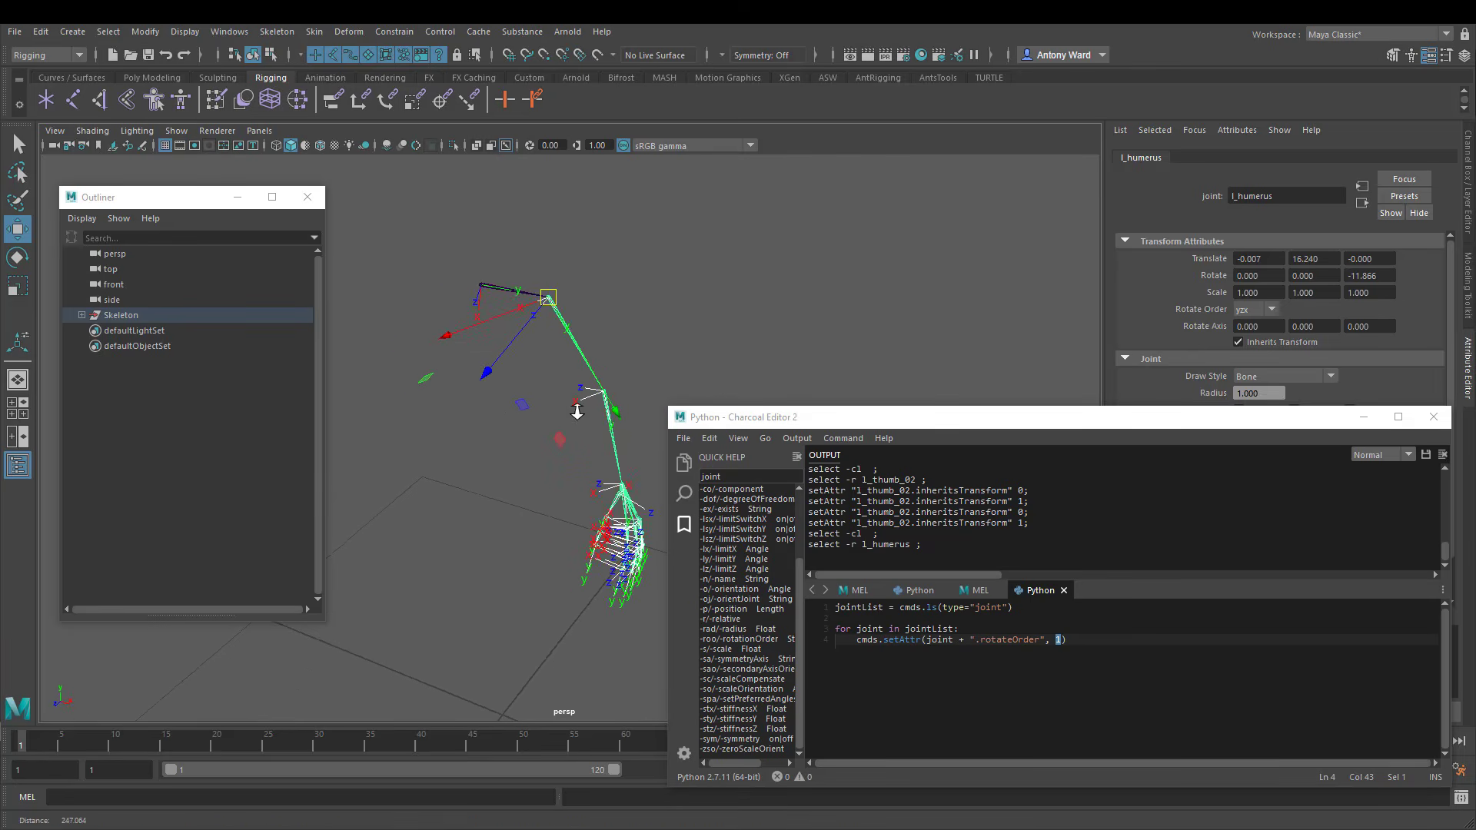
Close the Charcoal Editor window and bring the whole left arm skeleton into view
{"action": "left_click", "coordinate": [1433, 417]}
{"action": "middle_click_drag", "start_coordinate": [613, 411], "coordinate": [707, 414], "text": "alt"}
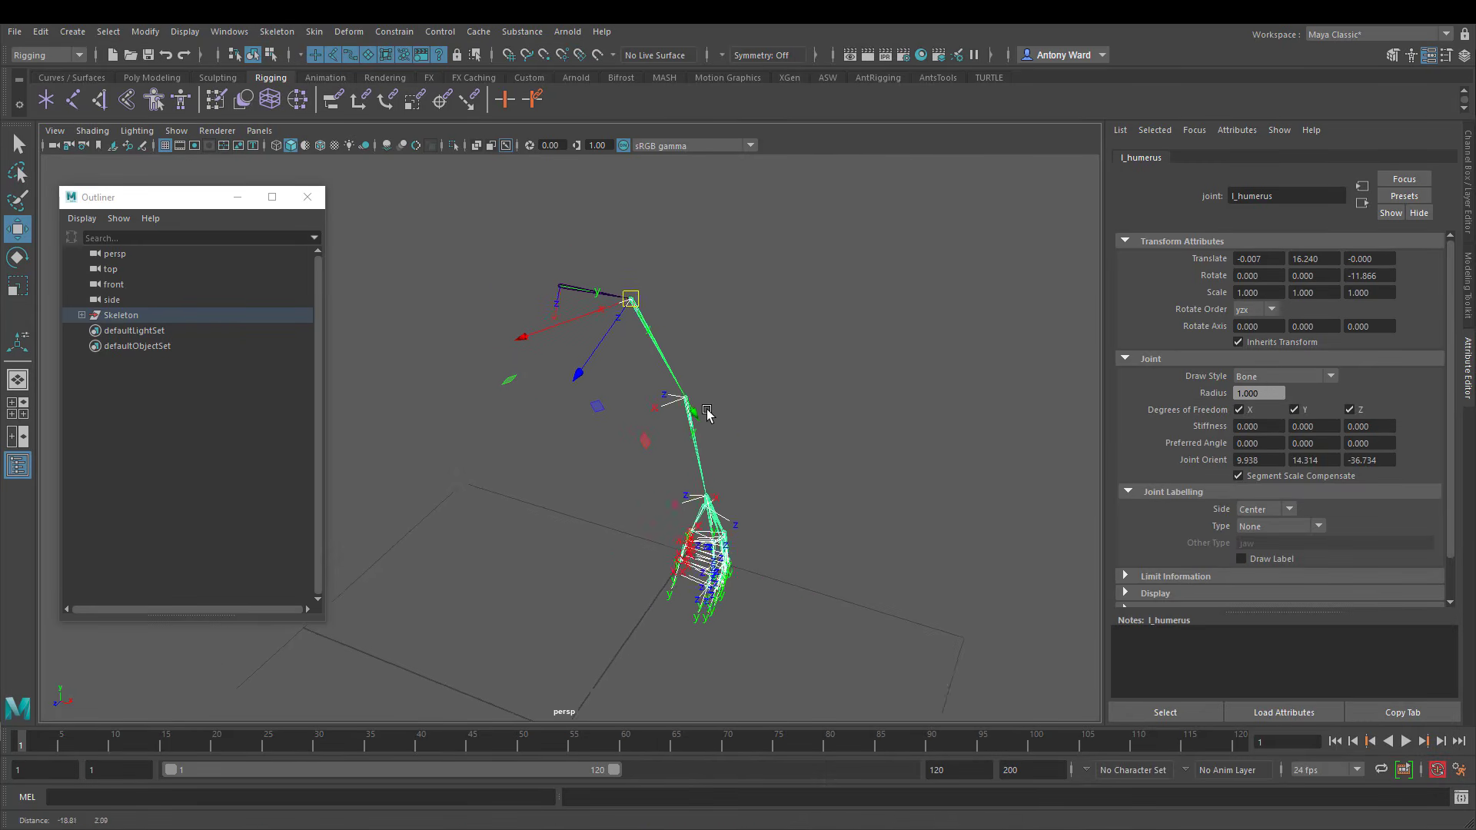
{"action": "right_click_drag", "start_coordinate": [707, 413], "coordinate": [810, 556], "text": "alt"}
{"action": "left_click_drag", "start_coordinate": [810, 556], "coordinate": [719, 406], "text": "alt"}
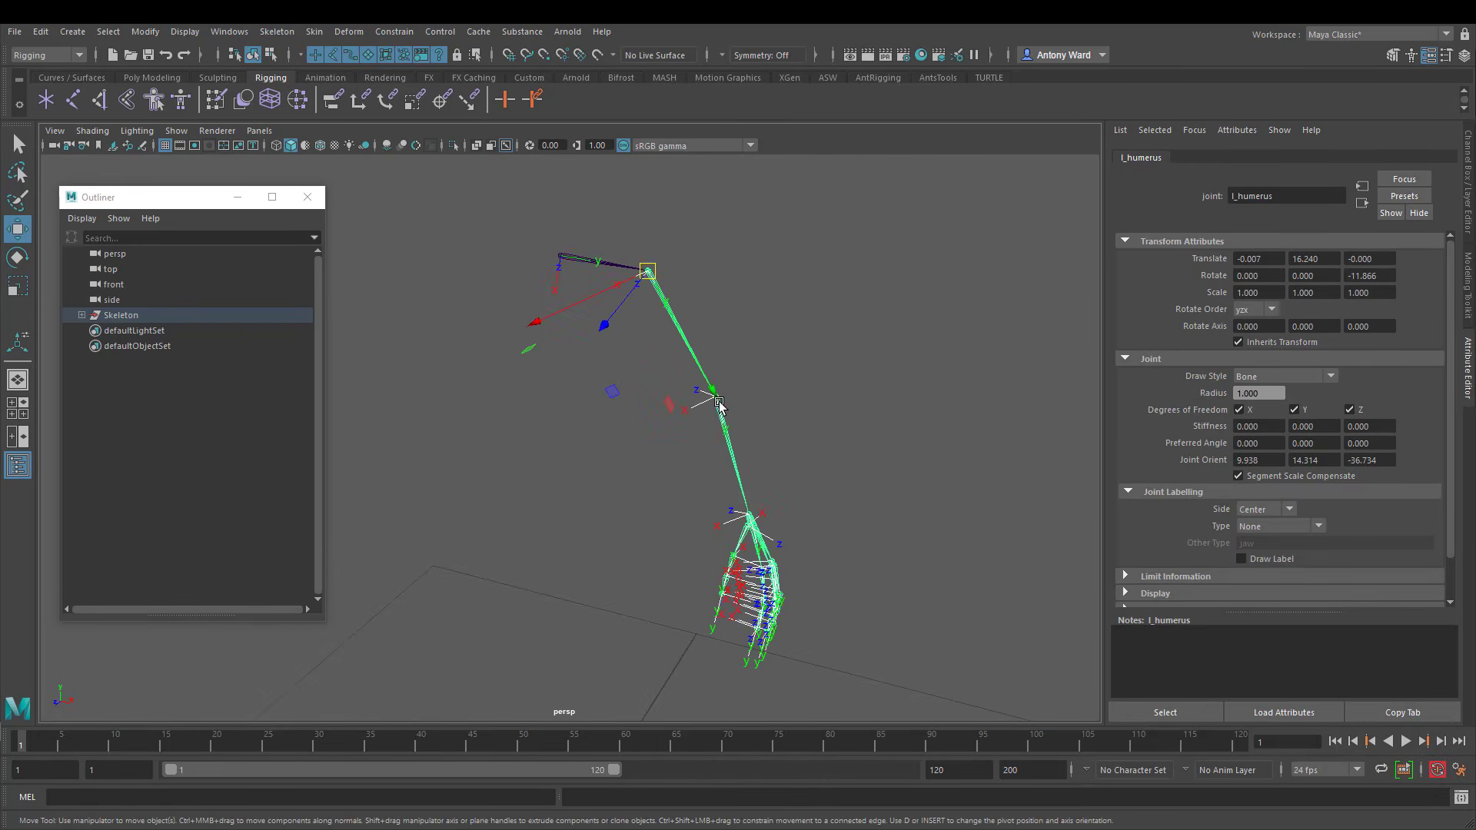
{"action": "middle_click_drag", "start_coordinate": [719, 406], "coordinate": [767, 441], "text": "alt"}
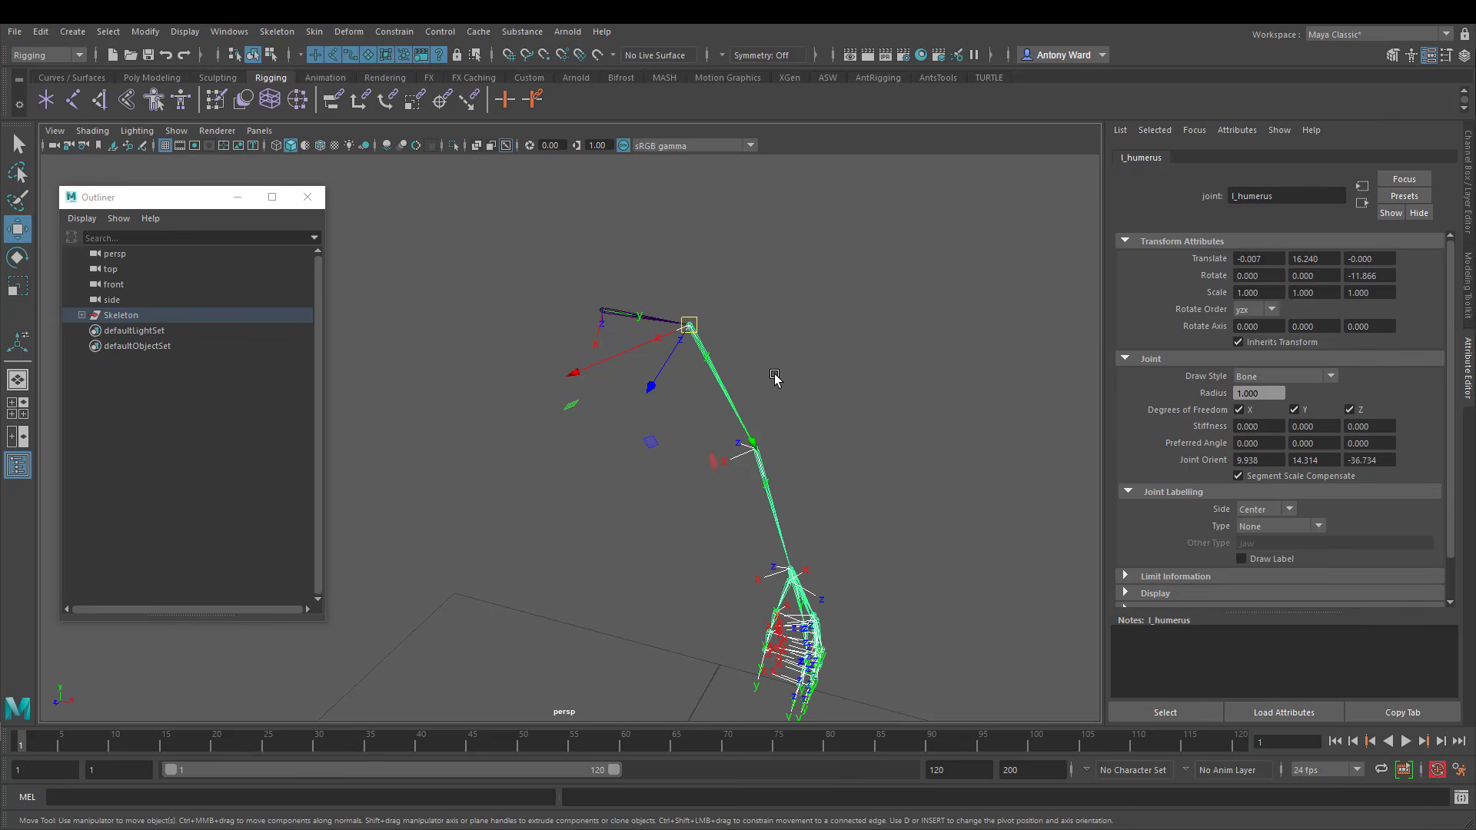
Select l_clavicle to examine its axes at the root of the arm, and clear the selection
{"action": "left_click", "coordinate": [612, 349]}
{"action": "left_click_drag", "start_coordinate": [619, 276], "coordinate": [621, 328]}
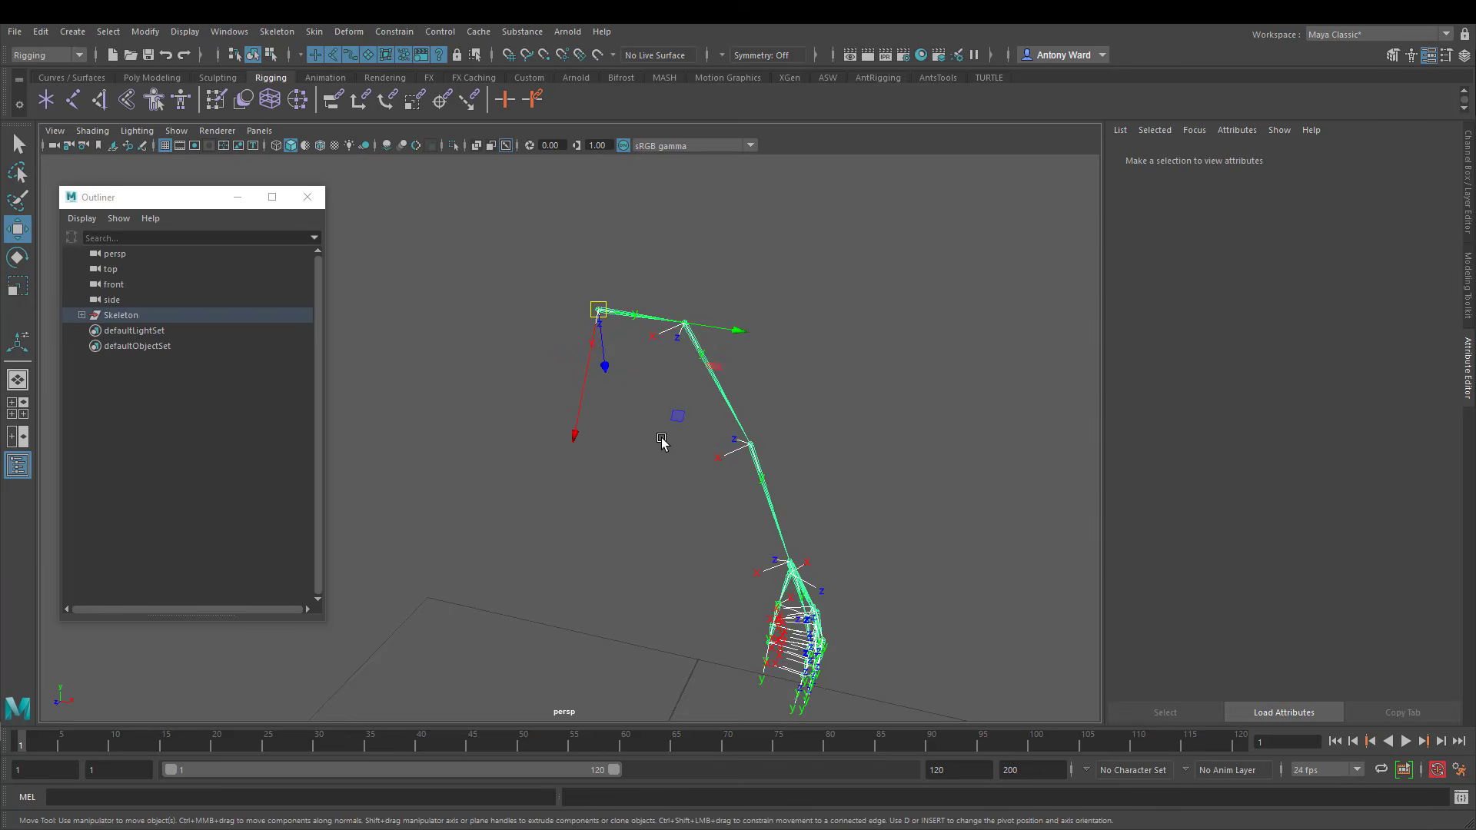
{"action": "left_click_drag", "start_coordinate": [661, 439], "coordinate": [635, 448], "text": "alt"}
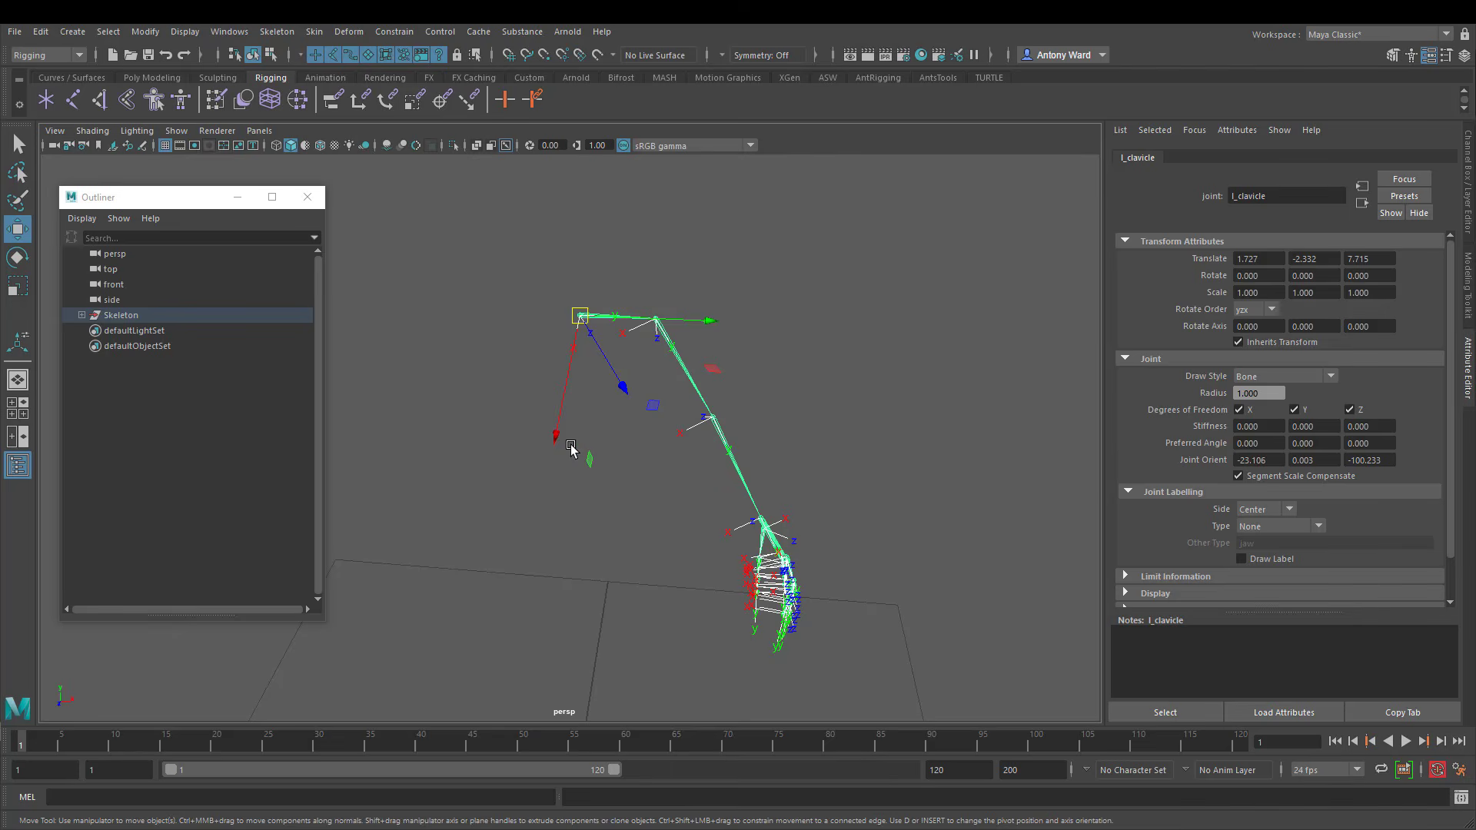
{"action": "right_click_drag", "start_coordinate": [702, 504], "coordinate": [659, 501], "text": "alt"}
{"action": "left_click", "coordinate": [488, 471]}
Create a single joint at the world origin with the Joint Tool
{"action": "key", "text": "space"}
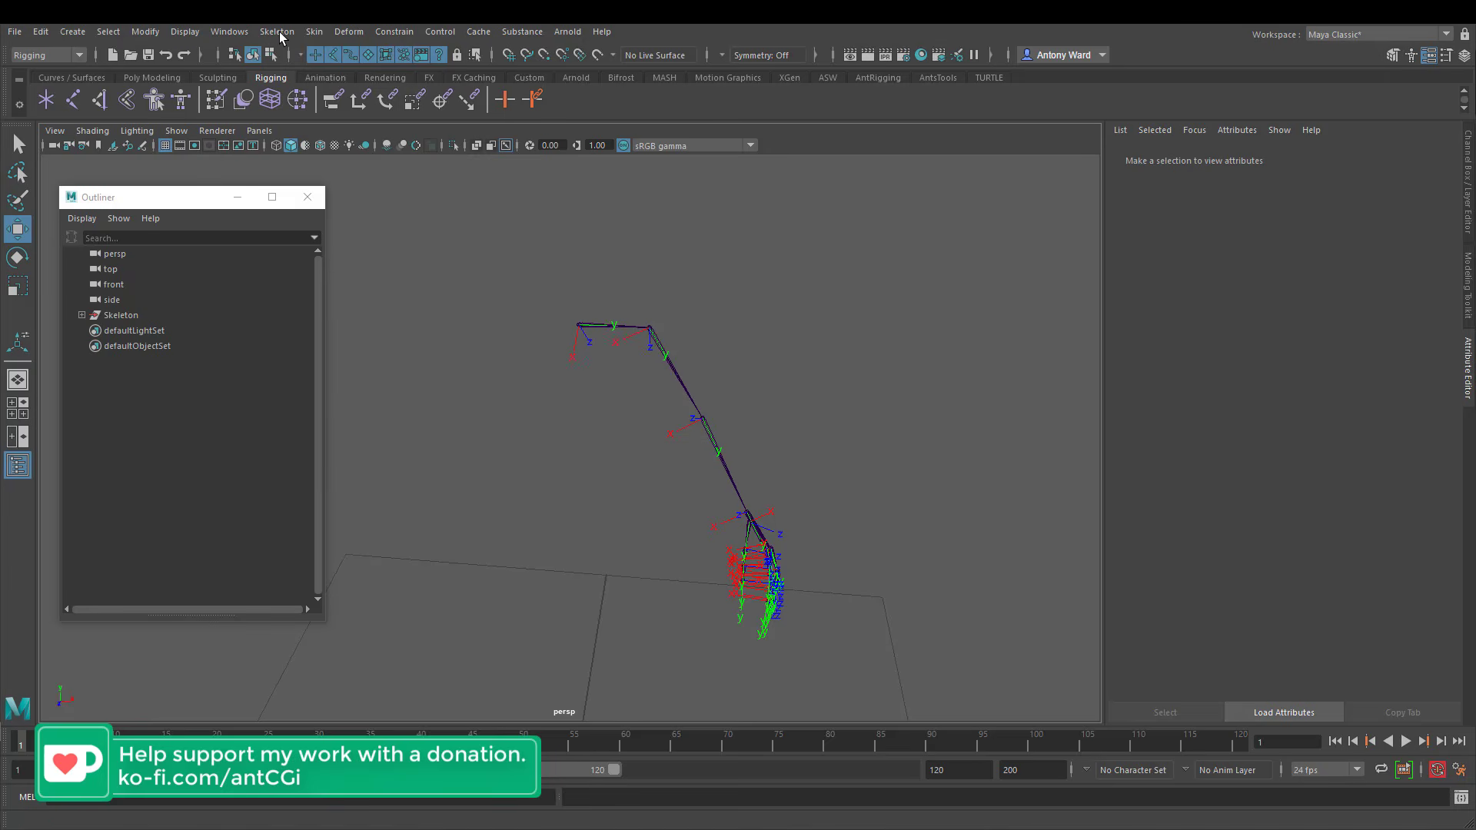
{"action": "double_click", "coordinate": [73, 101]}
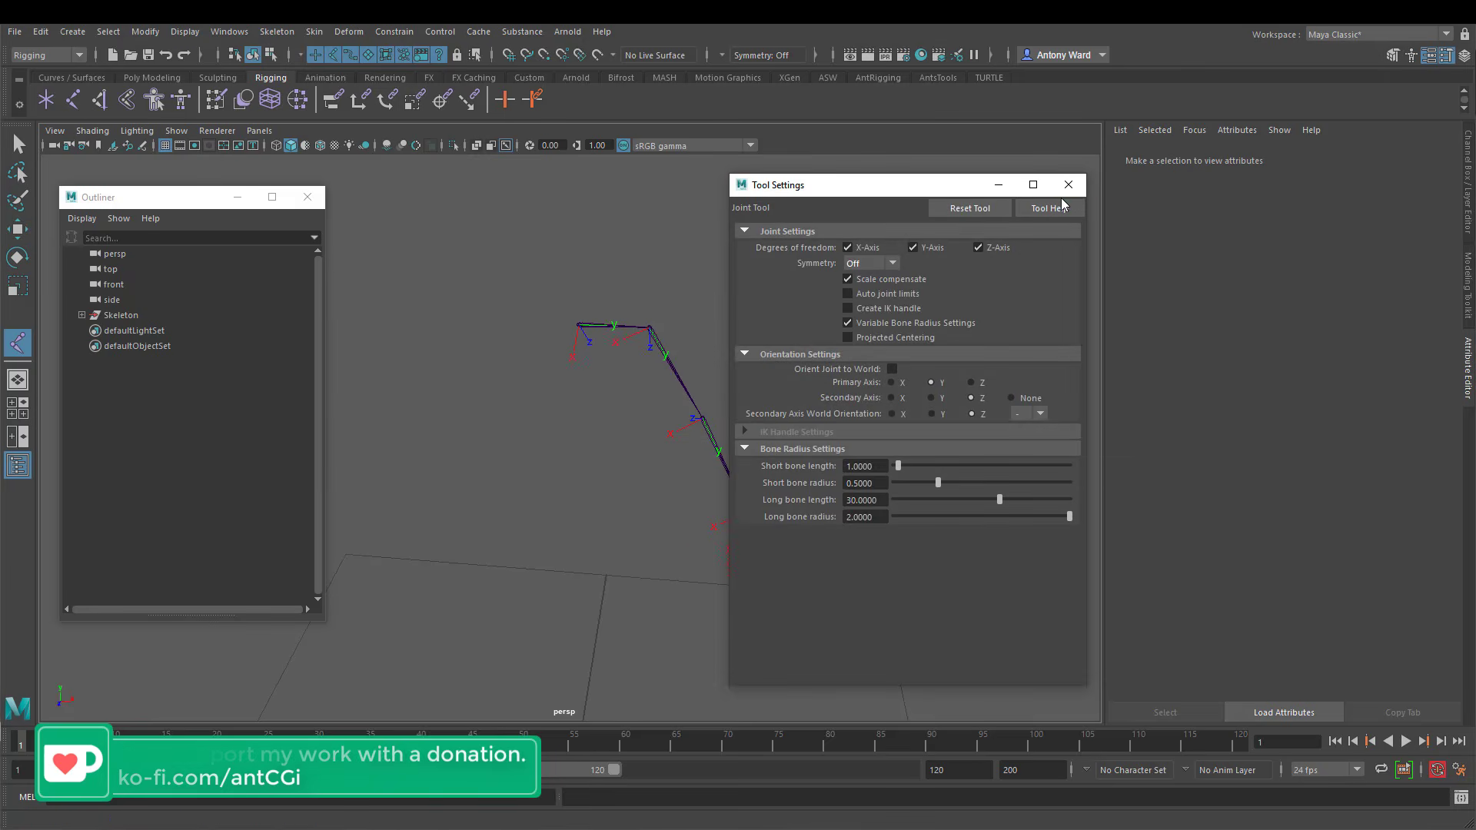
{"action": "left_click", "coordinate": [1065, 189]}
{"action": "right_click_drag", "start_coordinate": [592, 538], "coordinate": [593, 455], "text": "alt"}
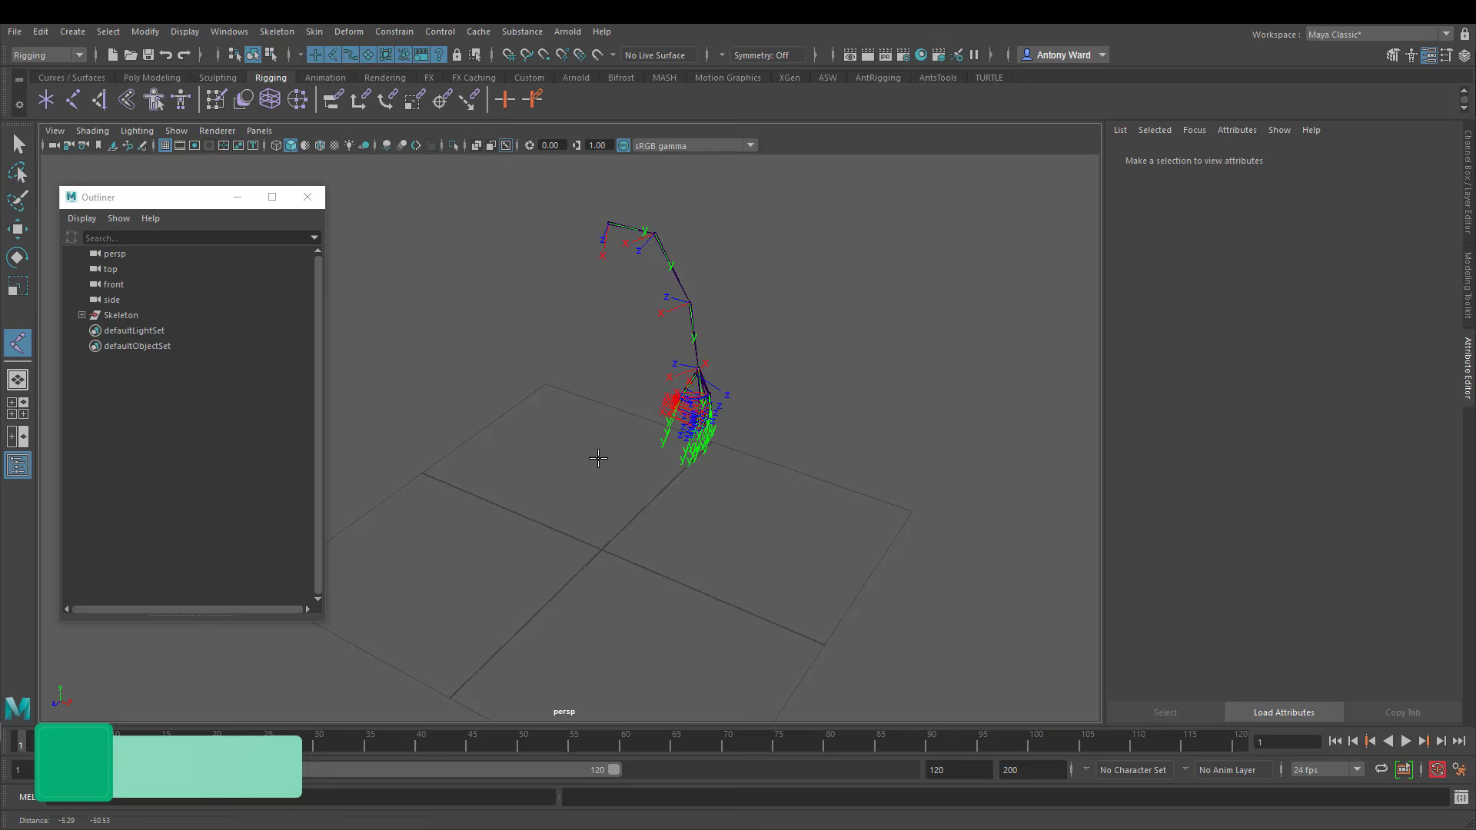
{"action": "left_click", "coordinate": [603, 547]}
{"action": "key", "text": "w"}
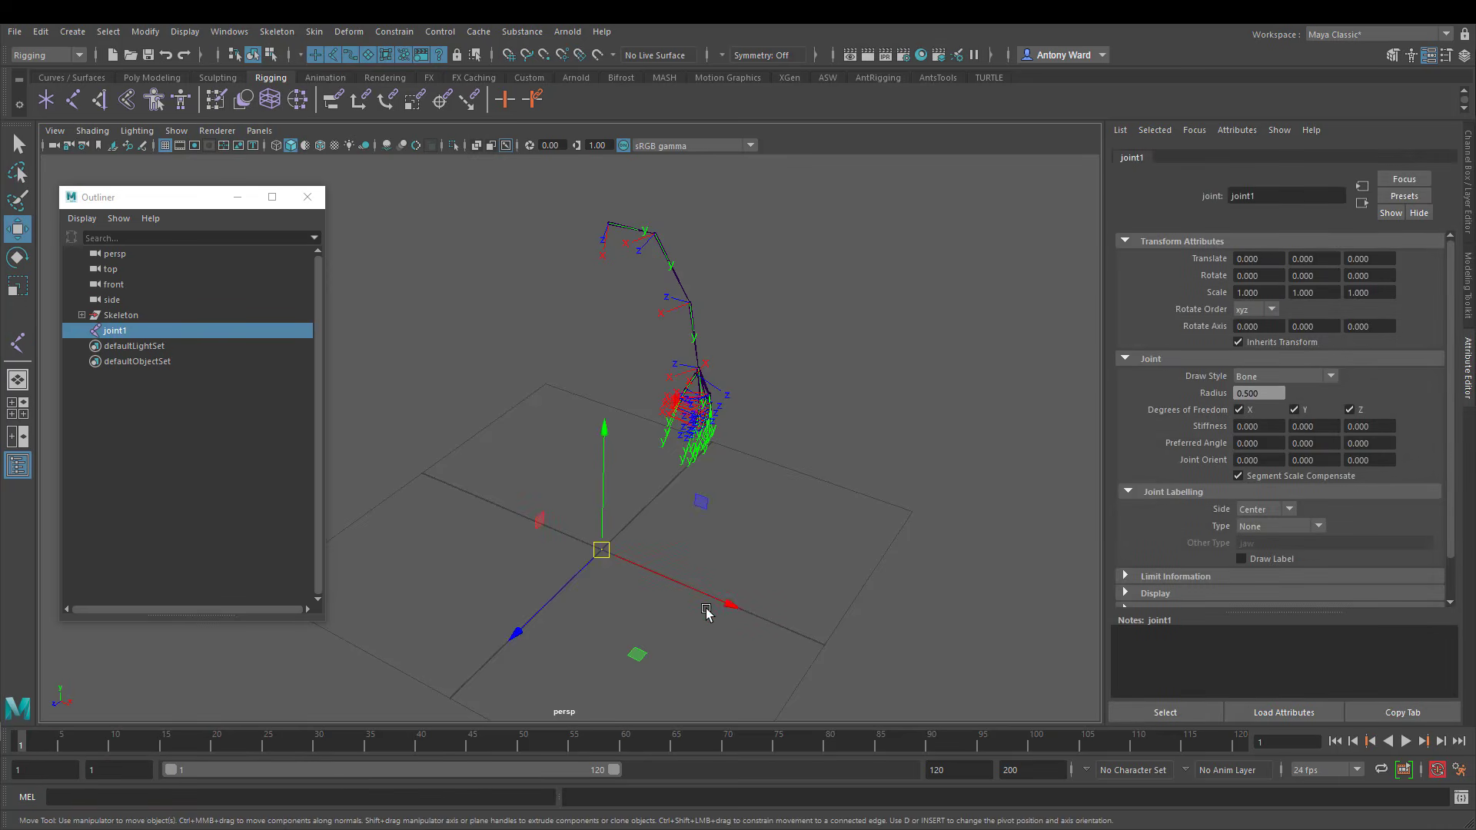
Set the origin joint's Radius to 22.2
{"action": "left_click_drag", "start_coordinate": [598, 521], "coordinate": [580, 579], "text": "alt"}
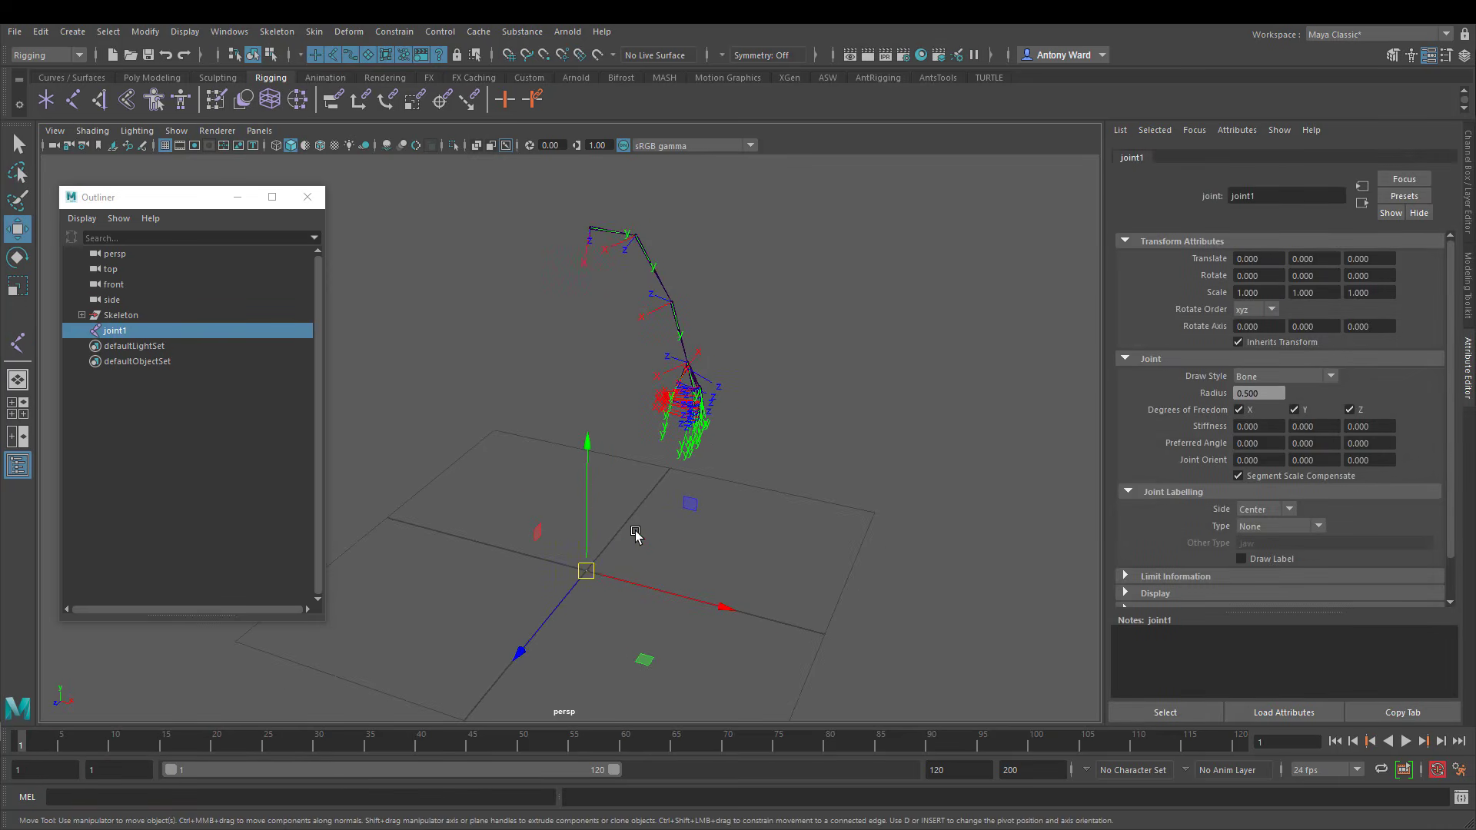
{"action": "right_click_drag", "start_coordinate": [636, 533], "coordinate": [751, 543], "text": "alt"}
{"action": "left_click", "coordinate": [1469, 202]}
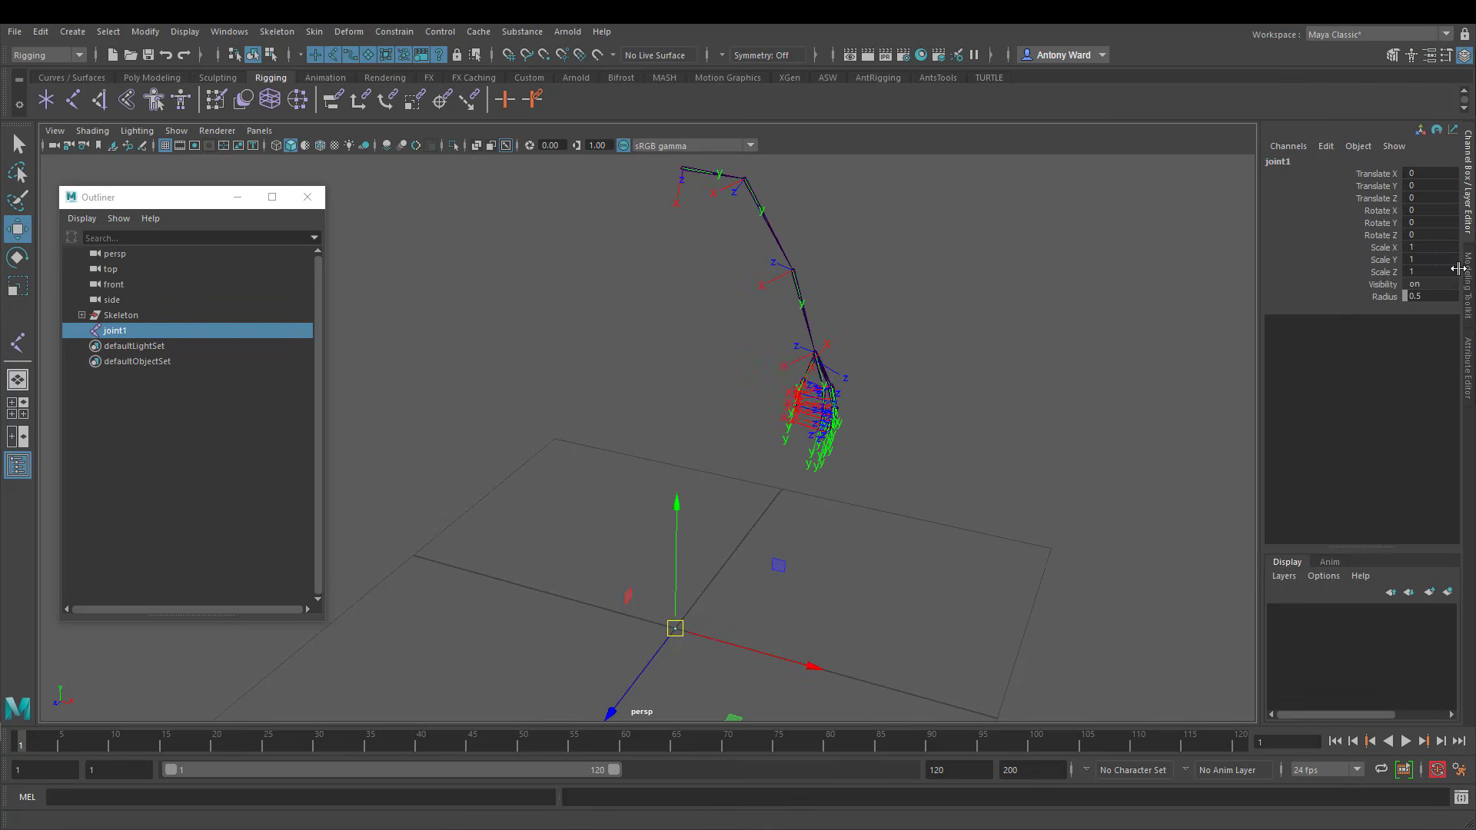
{"action": "left_click", "coordinate": [1384, 296]}
{"action": "middle_click_drag", "start_coordinate": [843, 547], "coordinate": [1007, 537]}
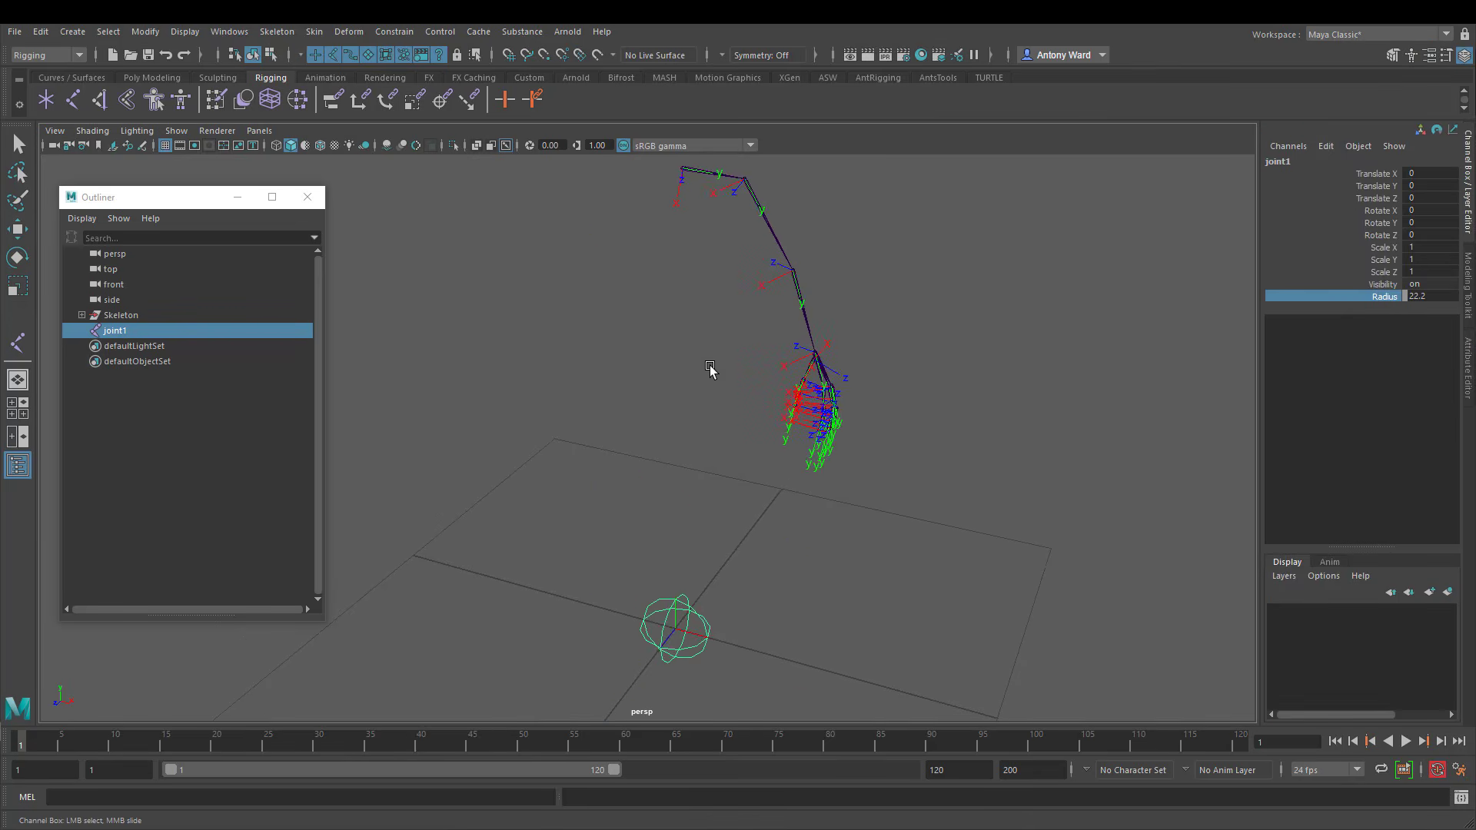
Parent l_clavicle to the large joint at the origin
{"action": "middle_click_drag", "start_coordinate": [708, 366], "coordinate": [732, 409], "text": "alt"}
{"action": "left_click", "coordinate": [726, 228]}
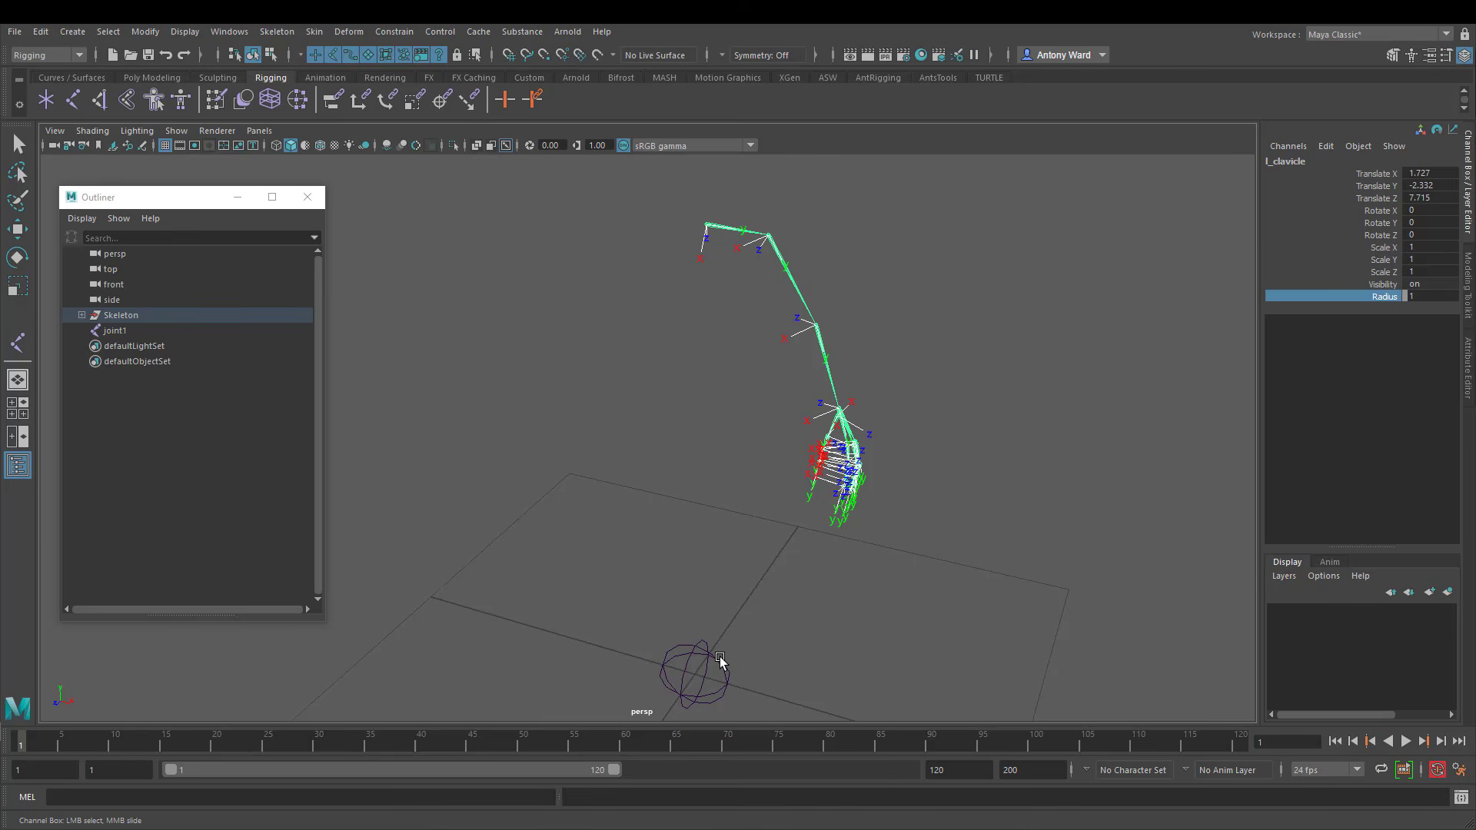
{"action": "left_click", "coordinate": [719, 660]}
{"action": "key", "text": "p"}
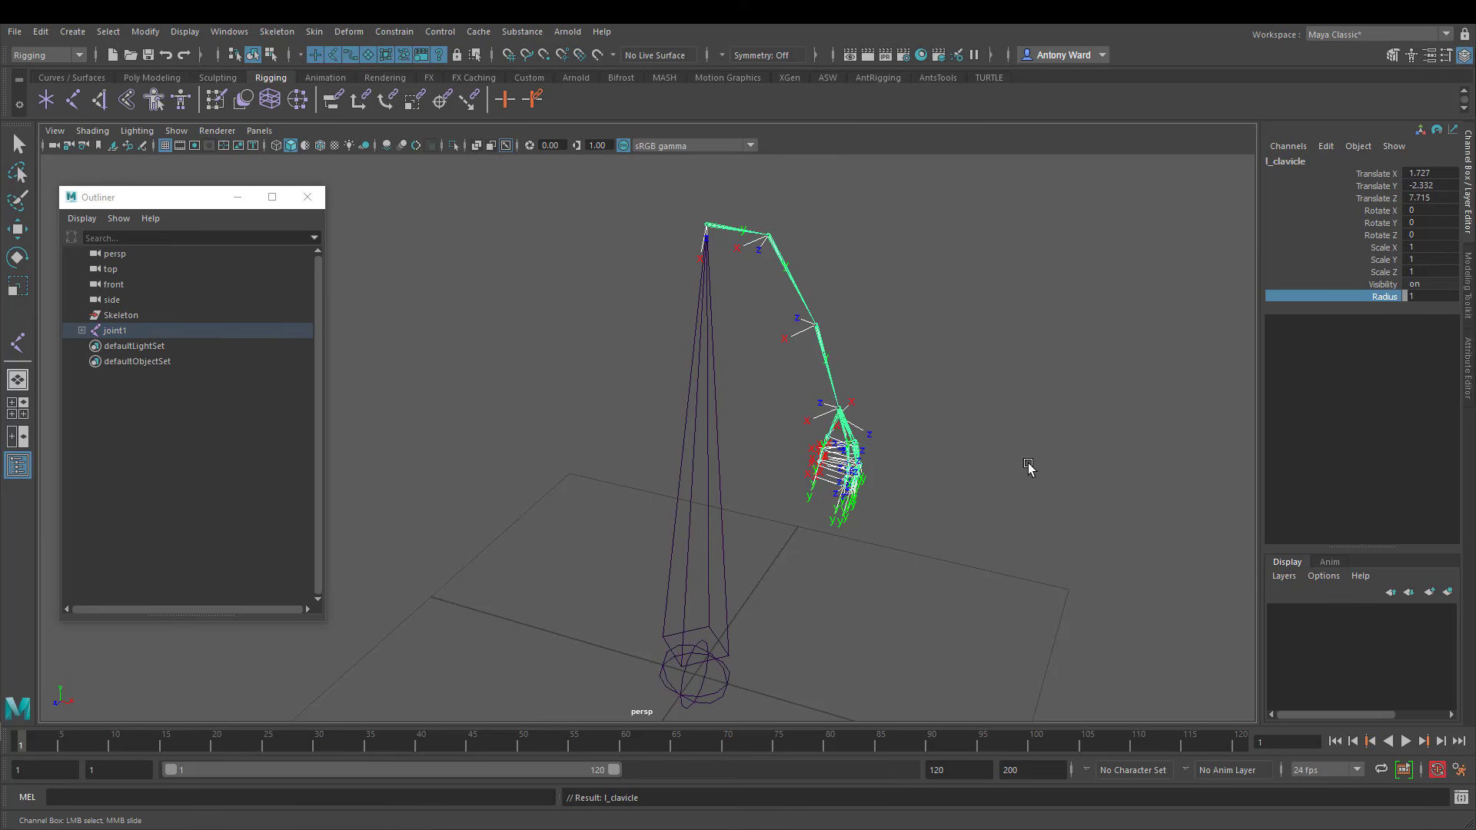
Select l_clavicle as the root of the arm and open the Mirror Joint options
{"action": "left_click", "coordinate": [1091, 330]}
{"action": "left_click_drag", "start_coordinate": [737, 337], "coordinate": [703, 706], "text": "alt"}
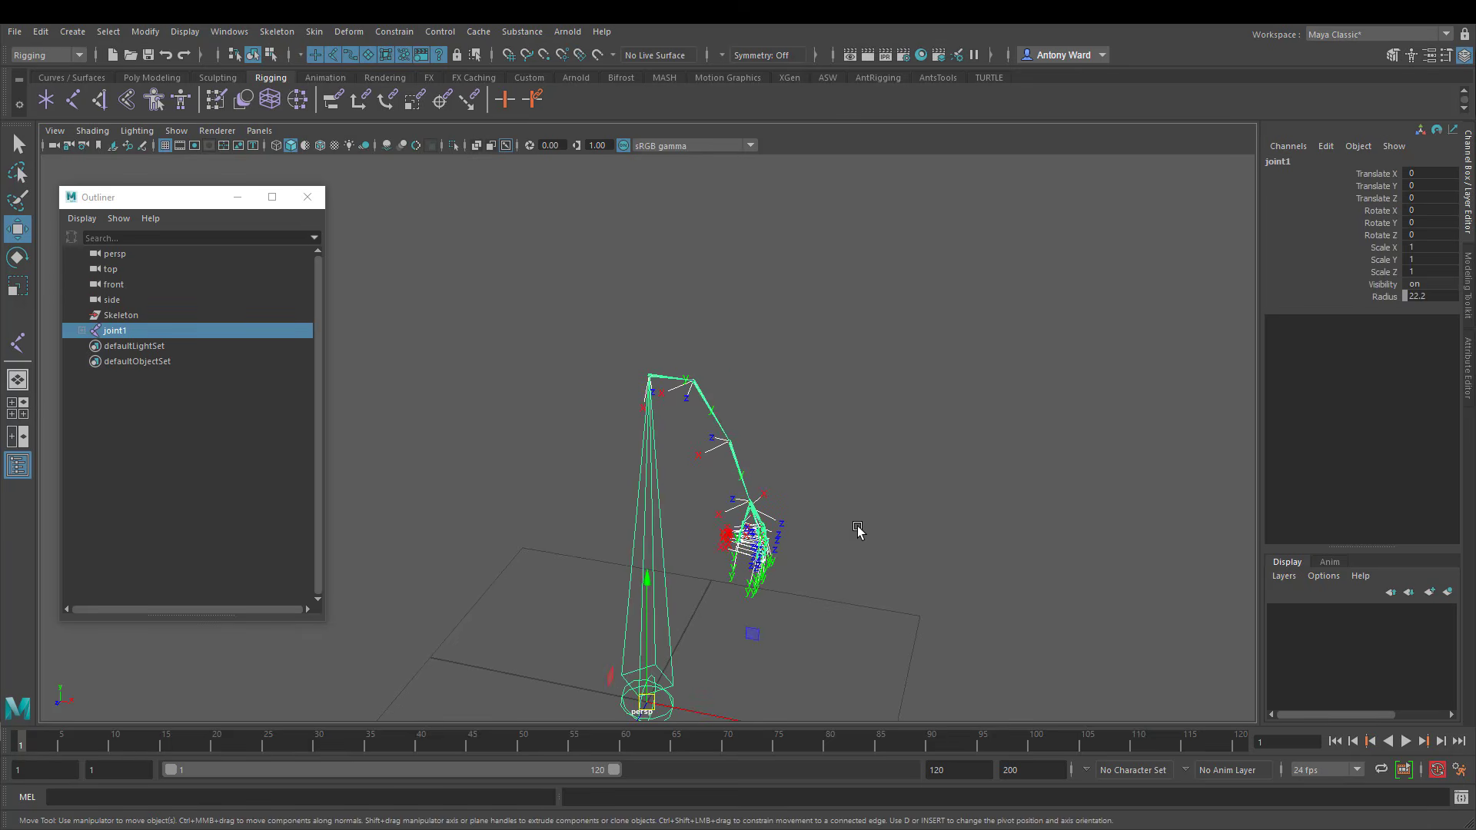
{"action": "scroll", "coordinate": [724, 418], "scroll_direction": "up", "scroll_amount": 6}
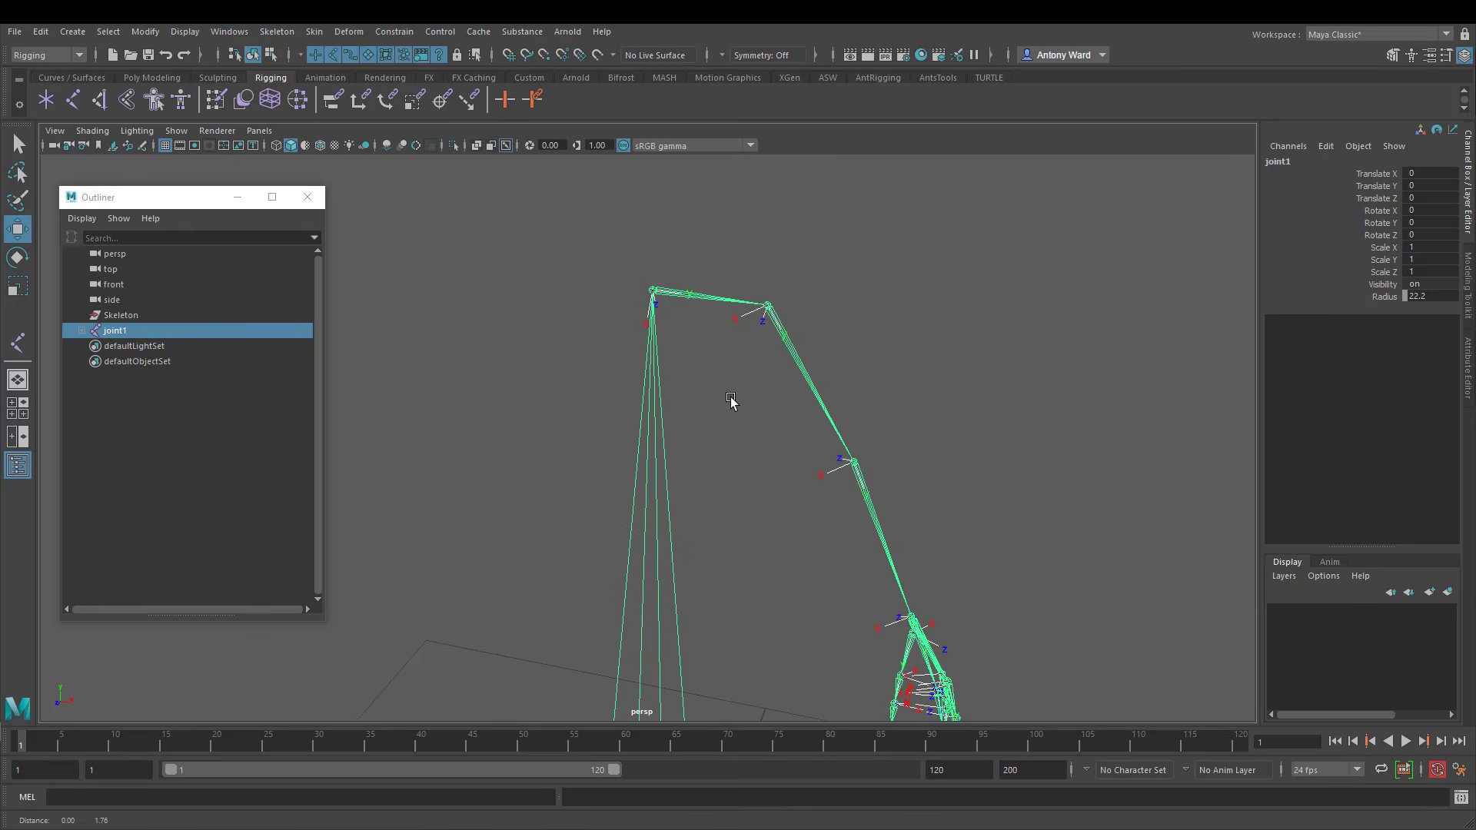
{"action": "left_click_drag", "start_coordinate": [700, 291], "coordinate": [715, 390]}
{"action": "middle_click_drag", "start_coordinate": [538, 253], "coordinate": [525, 299], "text": "alt"}
{"action": "right_click_drag", "start_coordinate": [525, 298], "coordinate": [547, 286], "text": "alt"}
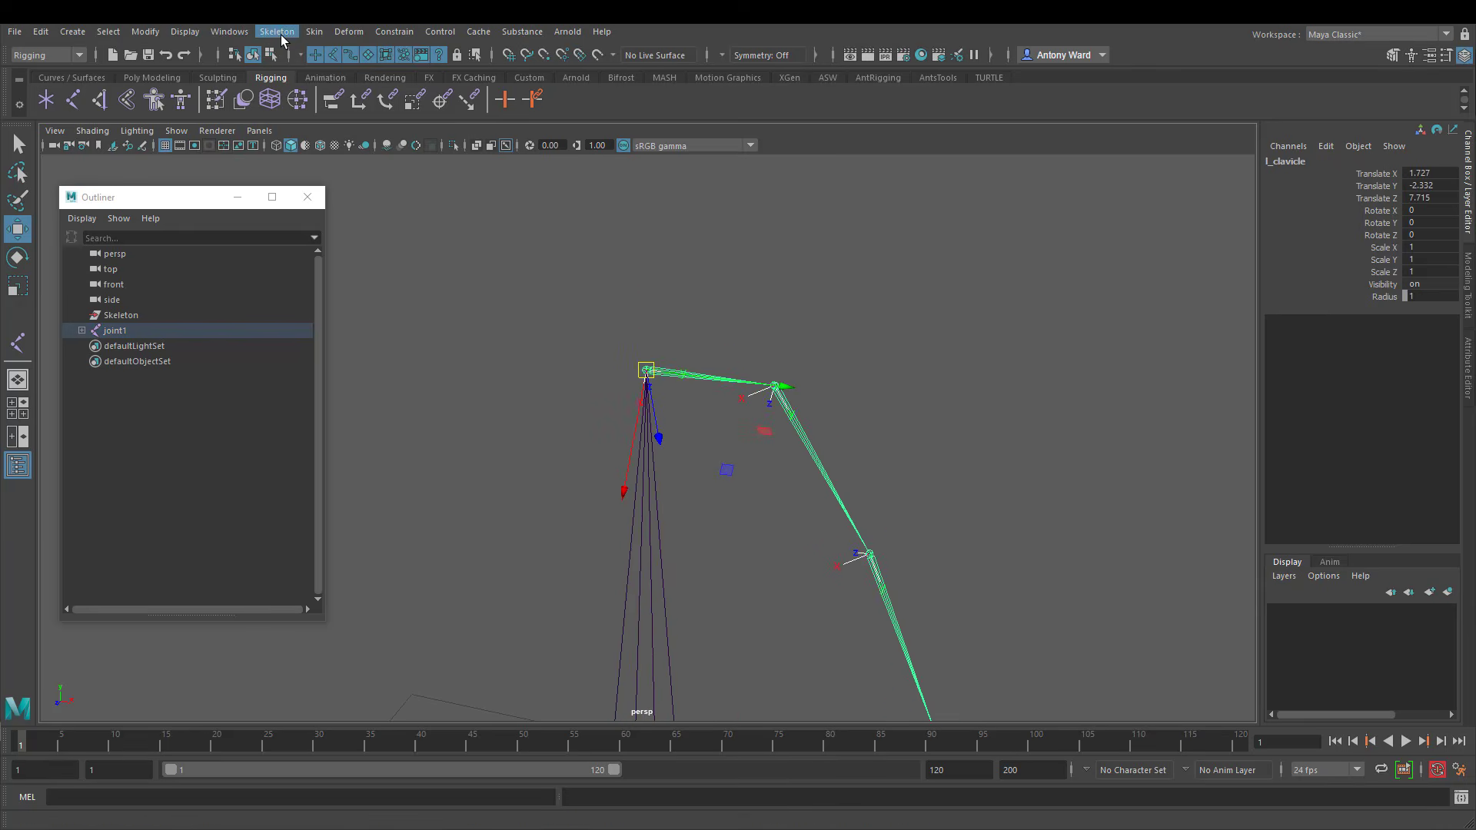
{"action": "left_click", "coordinate": [279, 35]}
{"action": "left_click", "coordinate": [431, 101]}
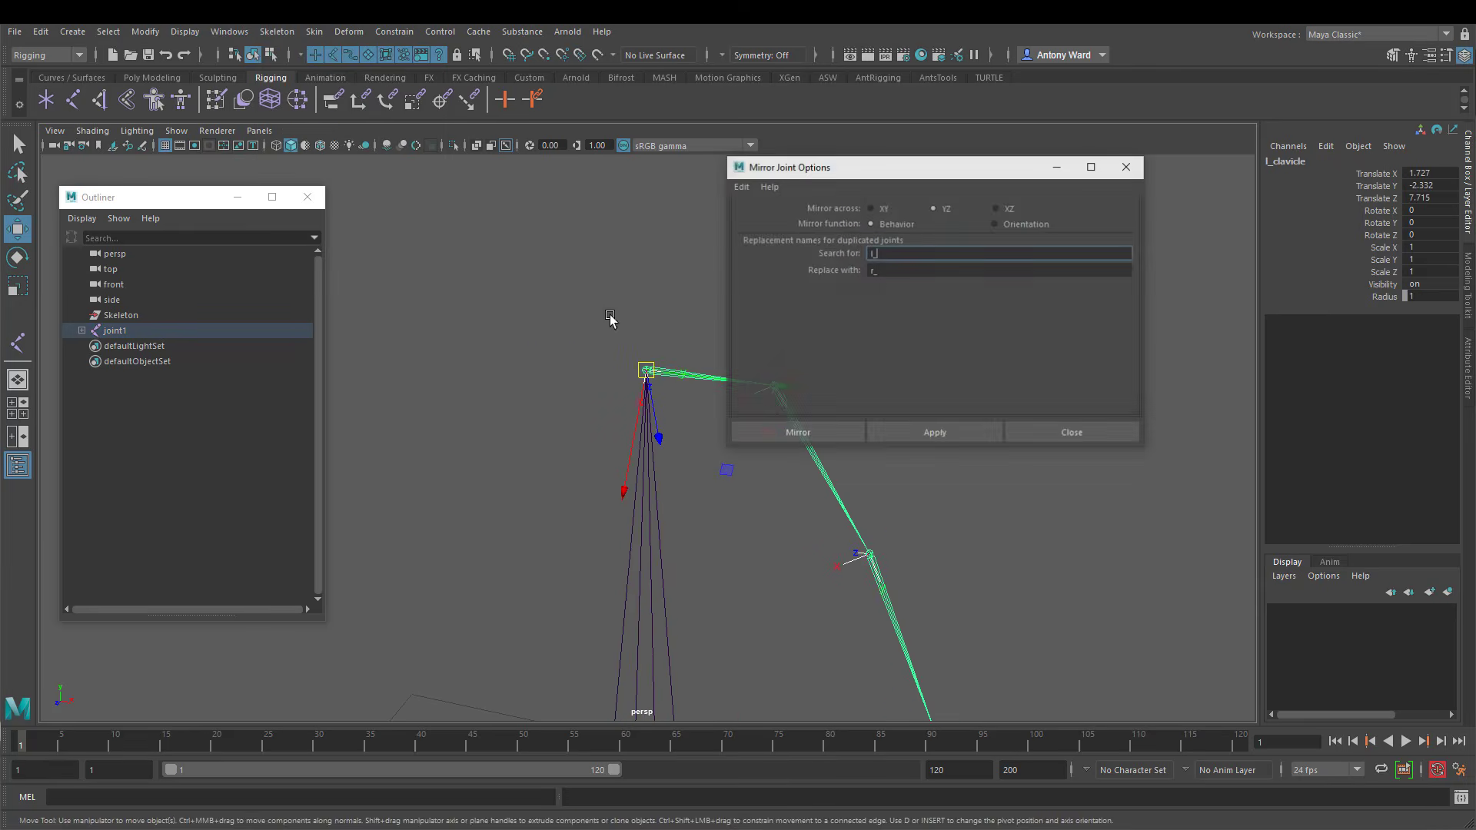
{"action": "left_click_drag", "start_coordinate": [951, 182], "coordinate": [1046, 178]}
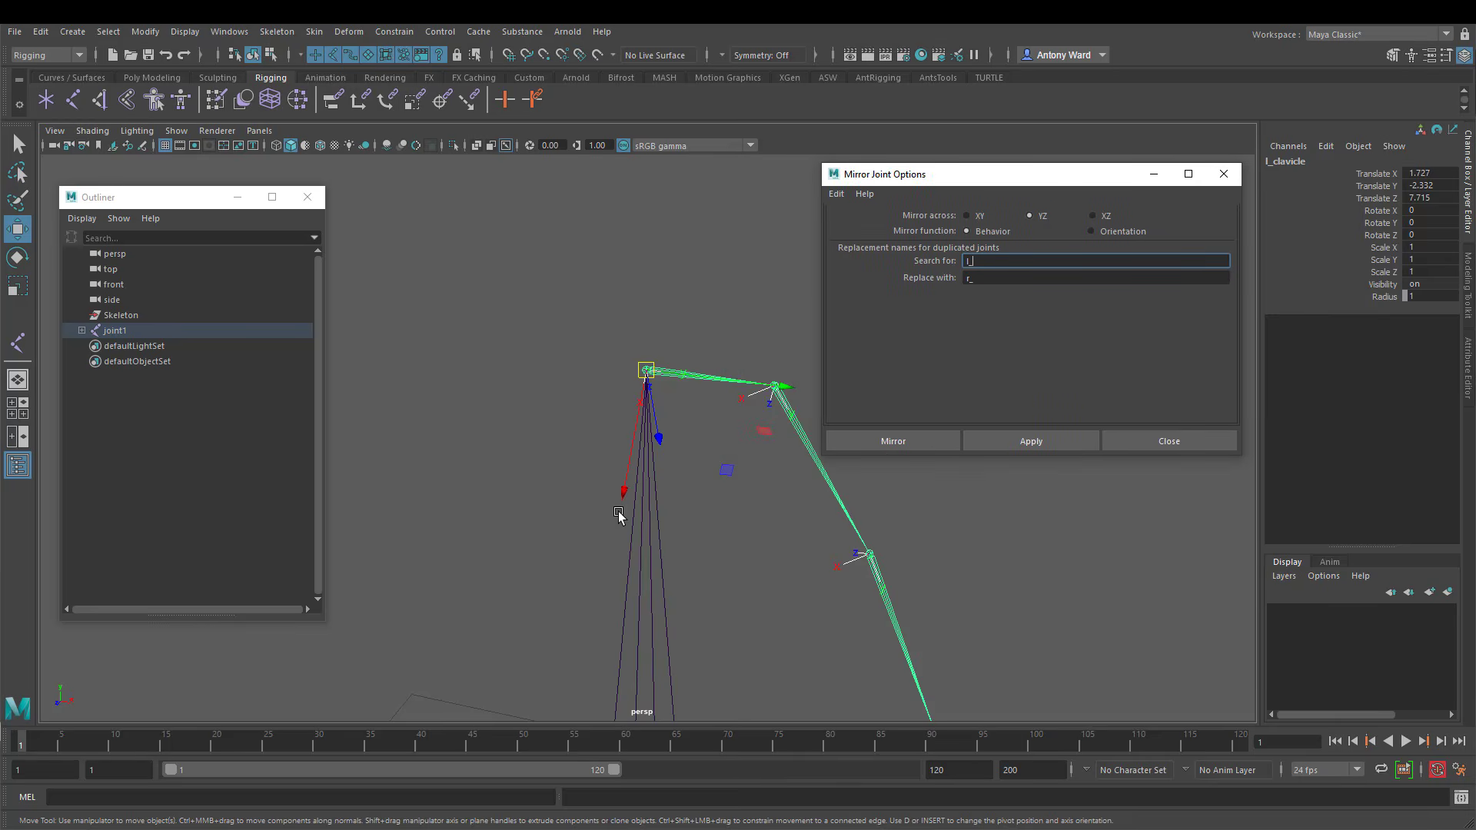
Select l_radius to check the l_ prefix in its name, and reselect l_clavicle
{"action": "middle_click_drag", "start_coordinate": [619, 517], "coordinate": [514, 505], "text": "alt"}
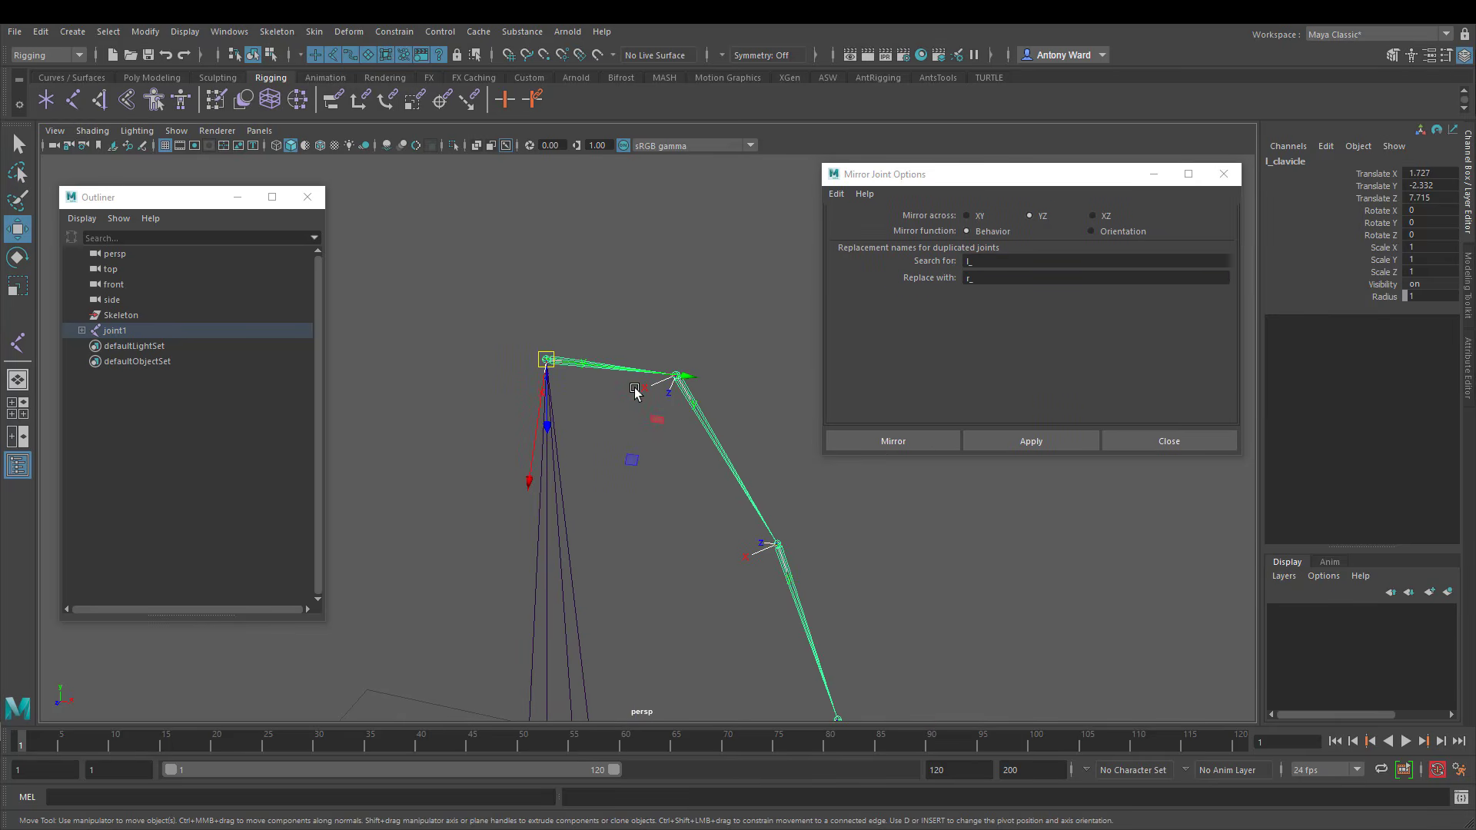
{"action": "left_click", "coordinate": [738, 433]}
{"action": "left_click", "coordinate": [780, 612]}
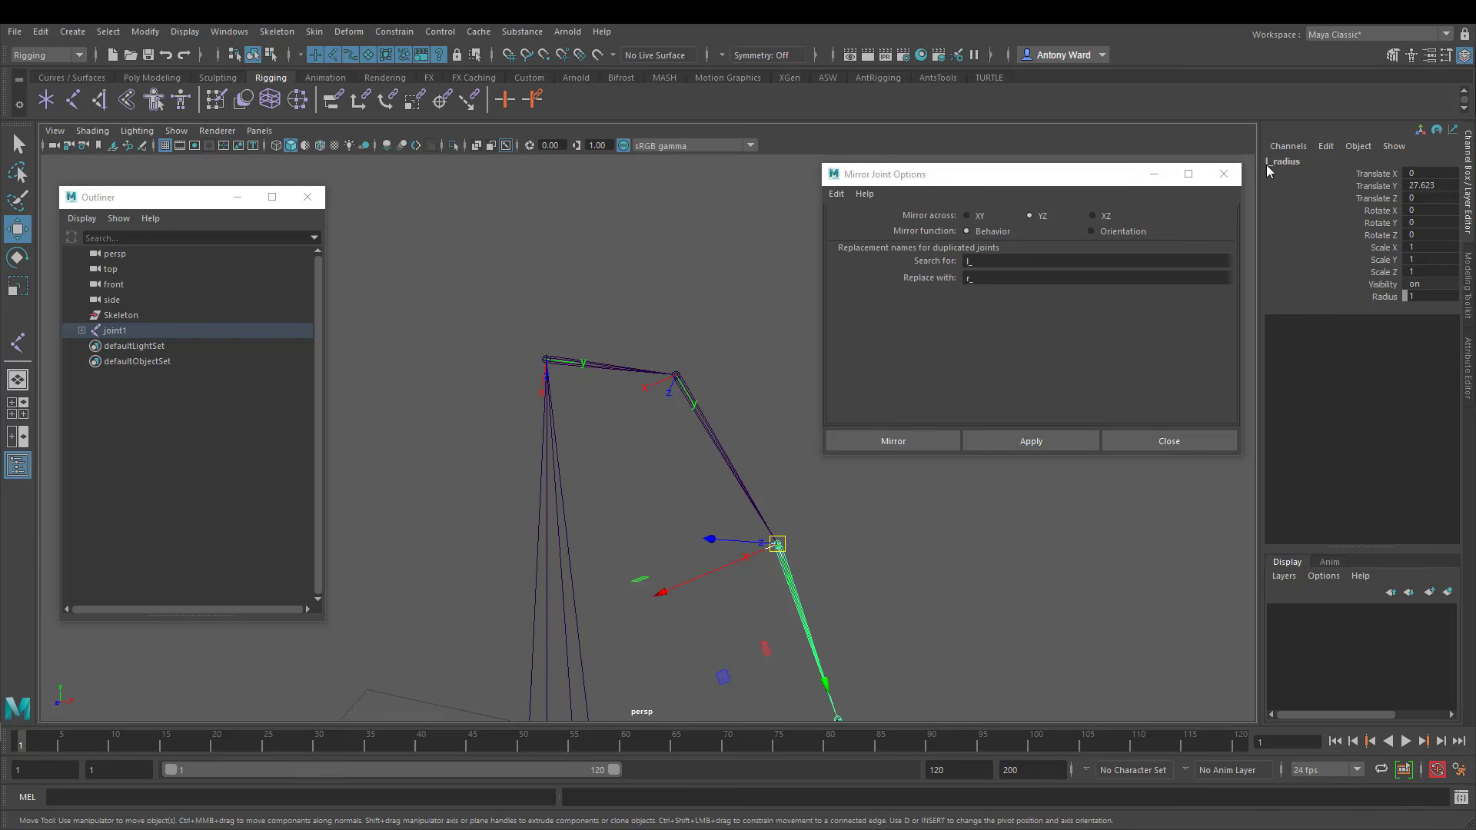
{"action": "left_click", "coordinate": [620, 368]}
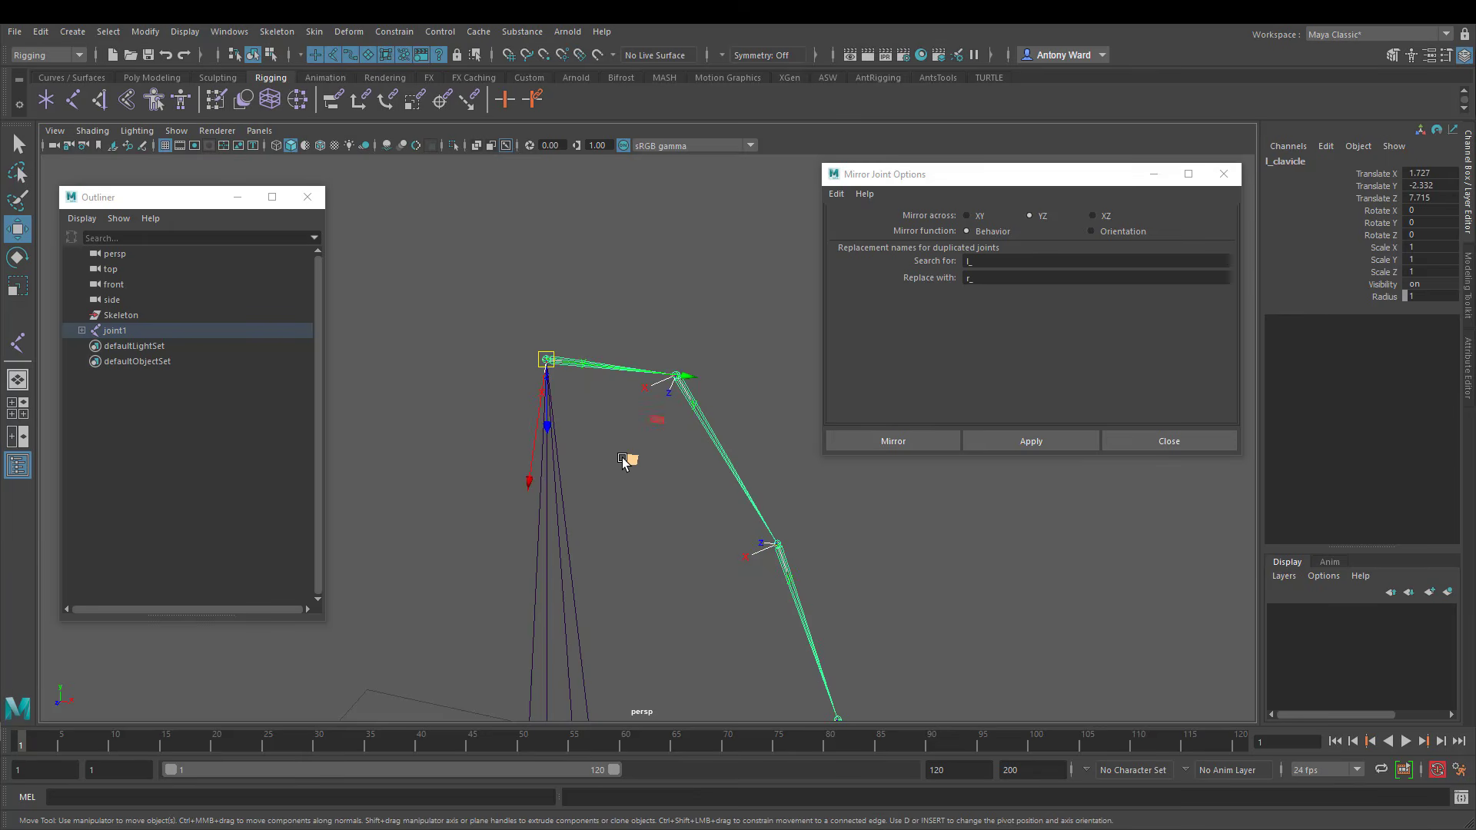
Mirror the l_clavicle chain across YZ with the Behavior function, replacing l_ with r_ in the joint names
{"action": "double_click", "coordinate": [986, 260]}
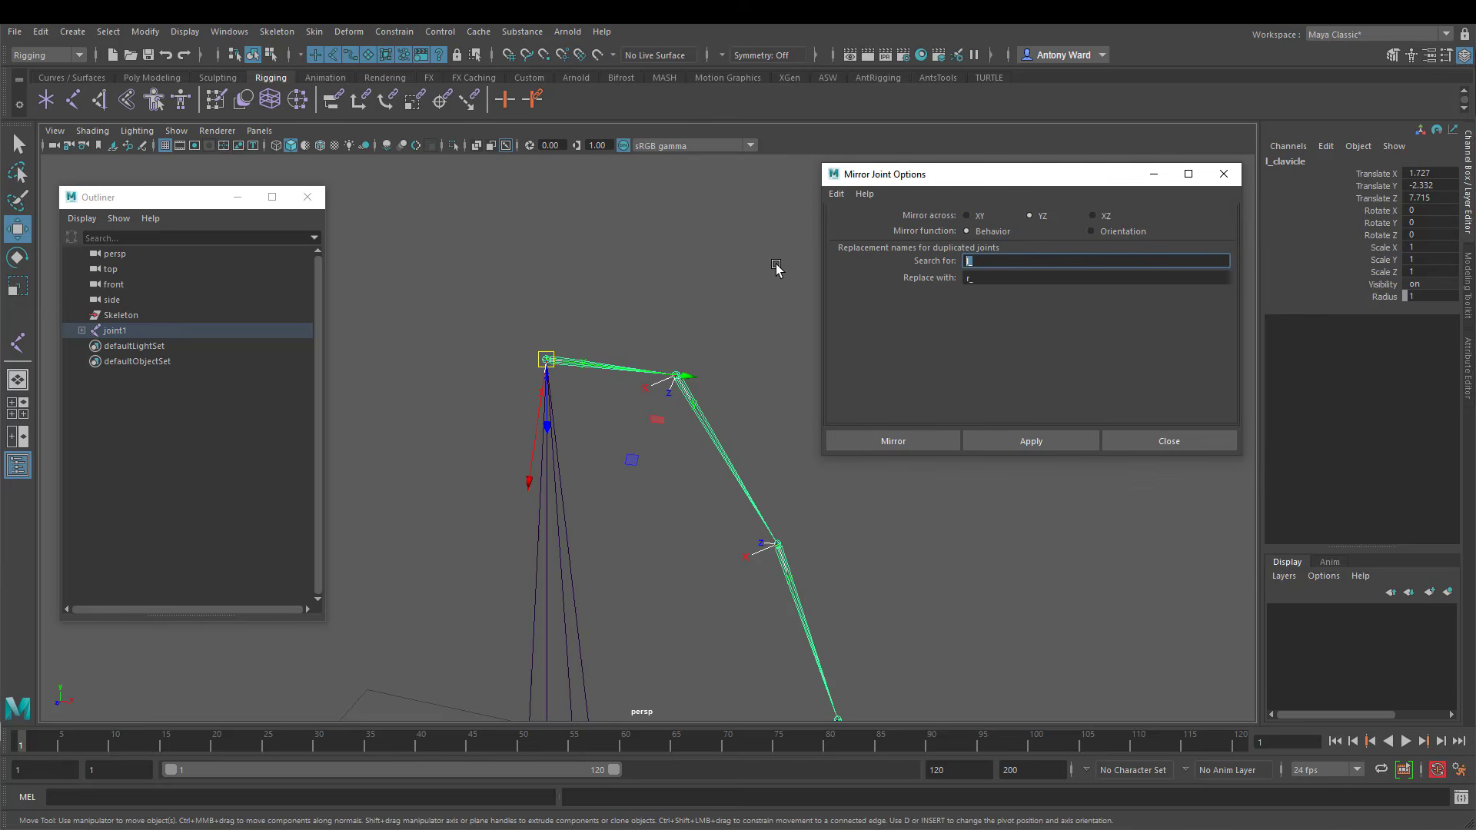
{"action": "double_click", "coordinate": [987, 280]}
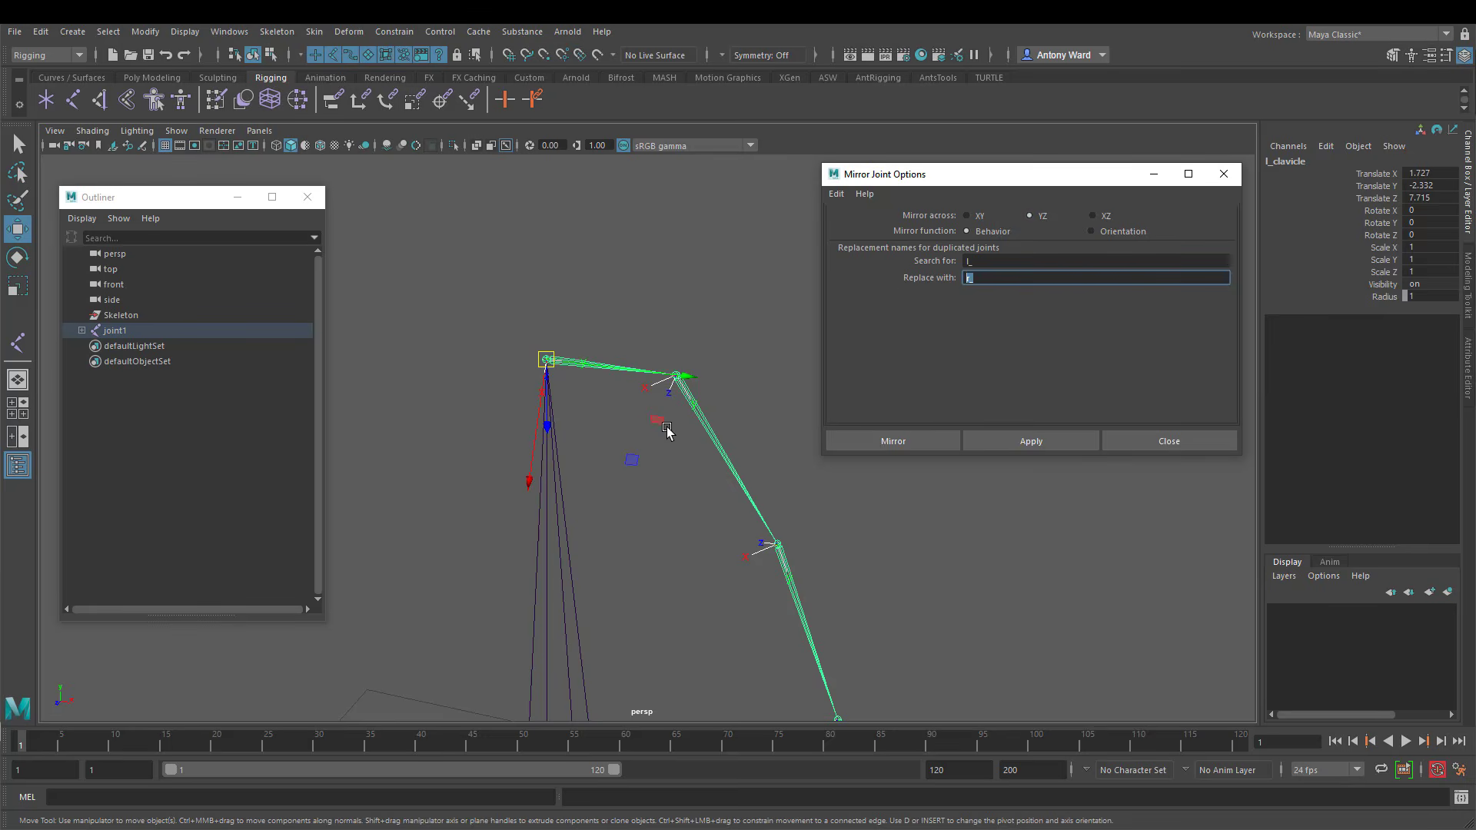
{"action": "mouse_move", "coordinate": [669, 431]}
{"action": "left_mouse_down", "text": "alt"}
{"action": "mouse_move", "coordinate": [584, 438]}
{"action": "mouse_move", "coordinate": [659, 459]}
{"action": "left_mouse_up", "text": "alt"}
{"action": "right_click_drag", "start_coordinate": [659, 459], "coordinate": [739, 525], "text": "alt"}
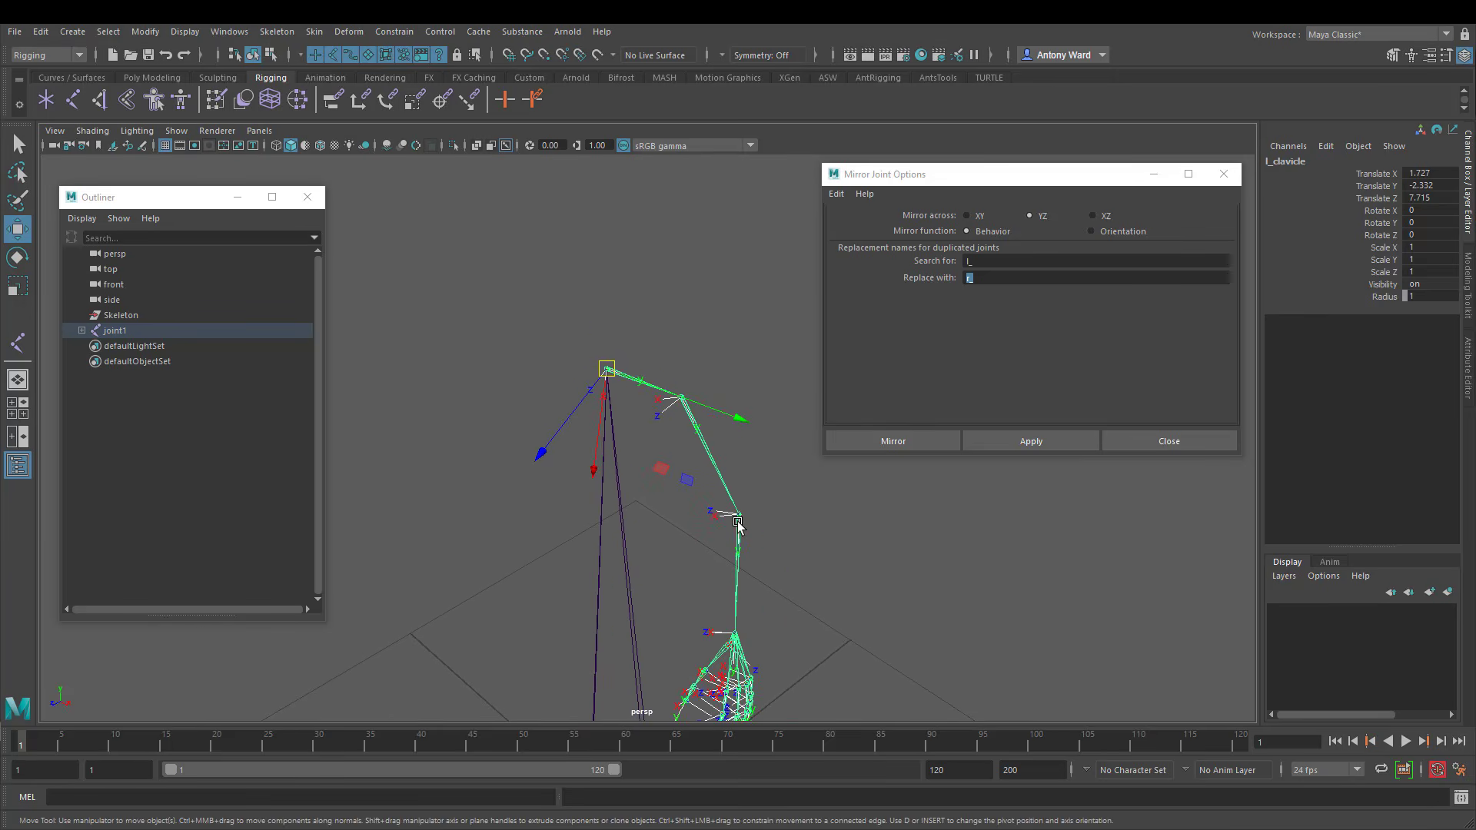
{"action": "left_click", "coordinate": [1030, 441]}
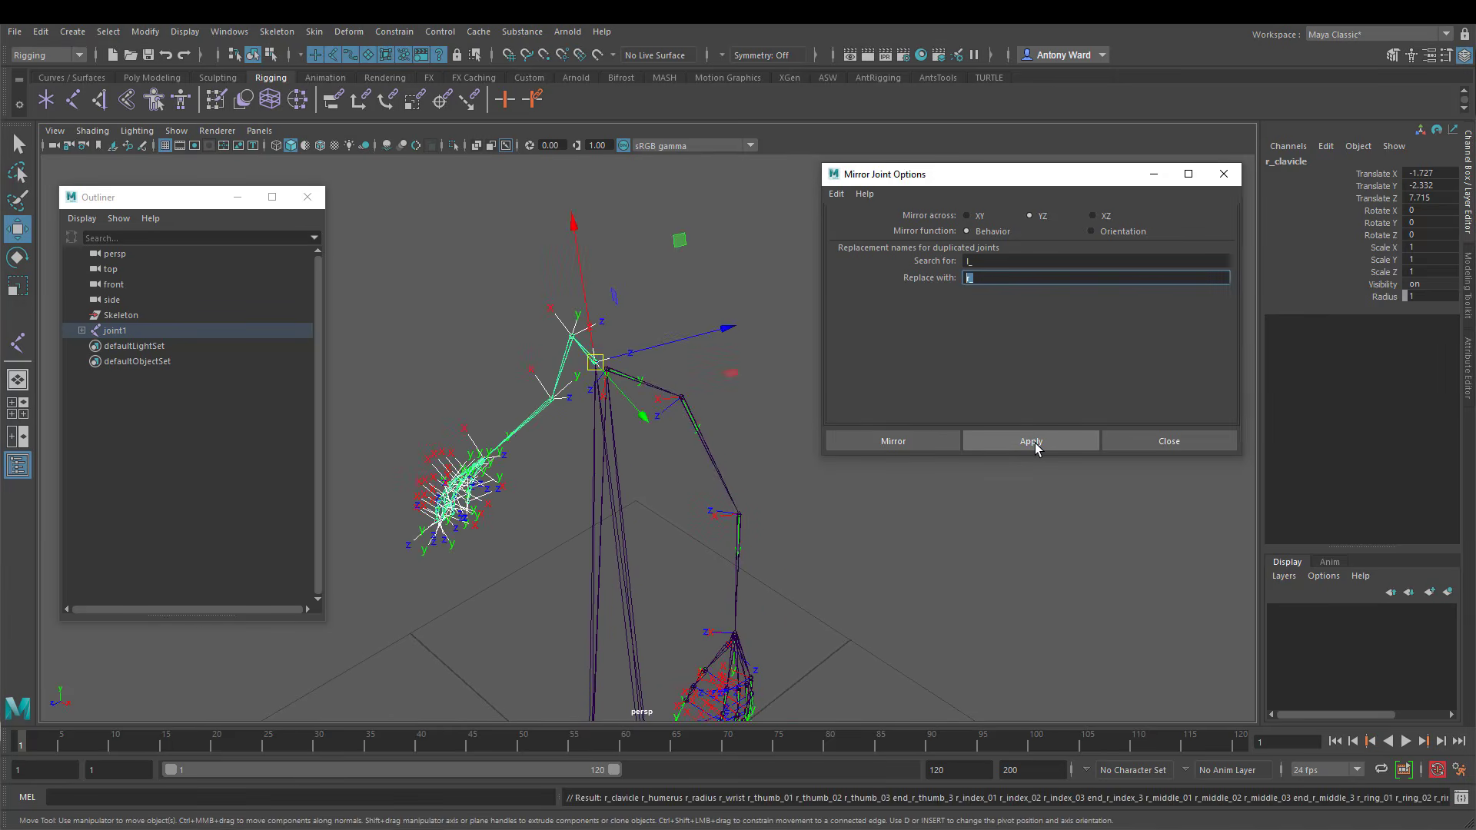
Check the r_ prefix in the mirrored arm's joint names by selecting r_humerus, r_radius and r_clavicle
{"action": "left_click_drag", "start_coordinate": [467, 561], "coordinate": [631, 553], "text": "alt"}
{"action": "right_click_drag", "start_coordinate": [632, 552], "coordinate": [663, 538], "text": "alt"}
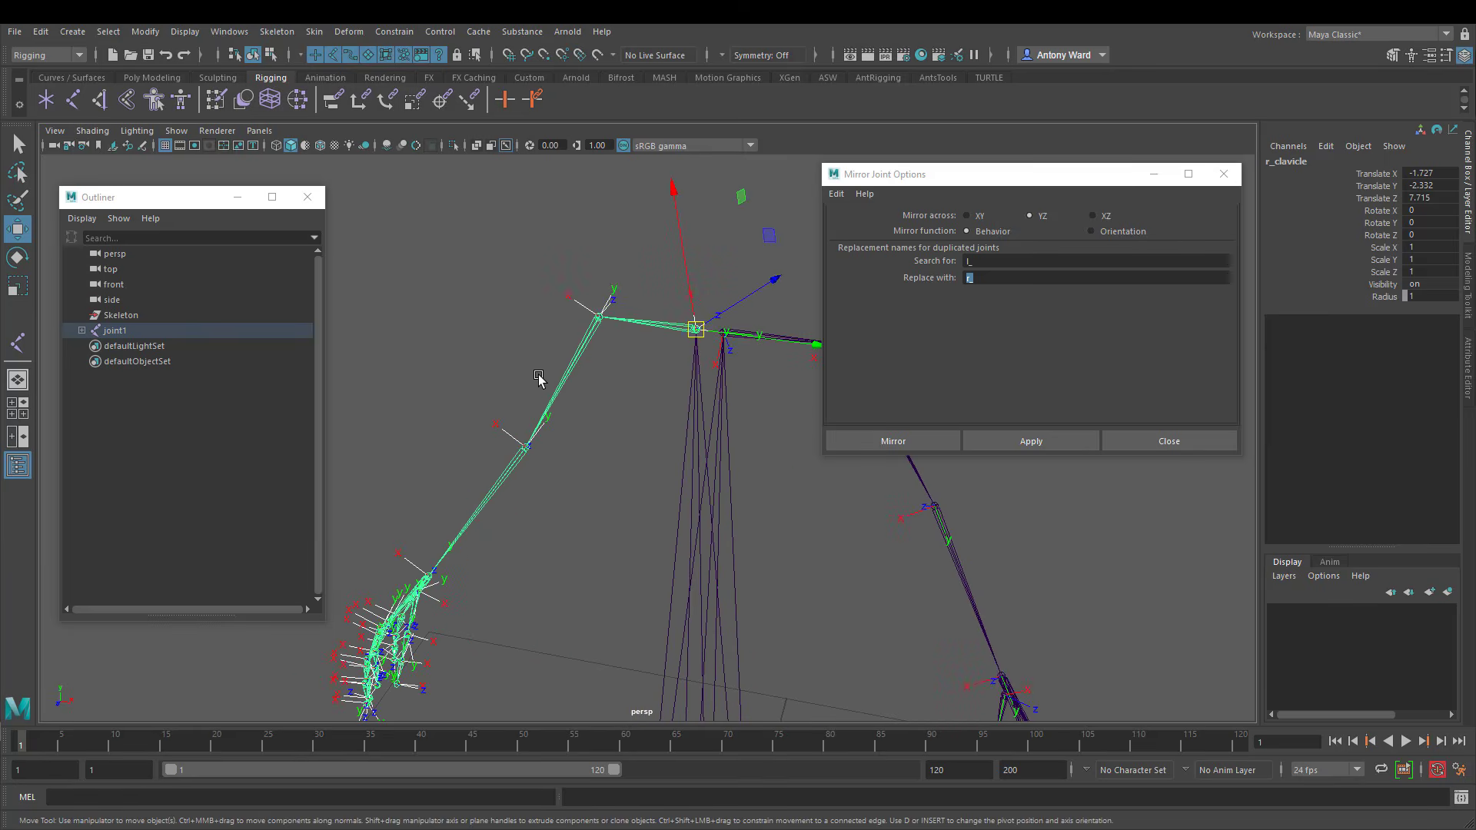
{"action": "left_click", "coordinate": [562, 377]}
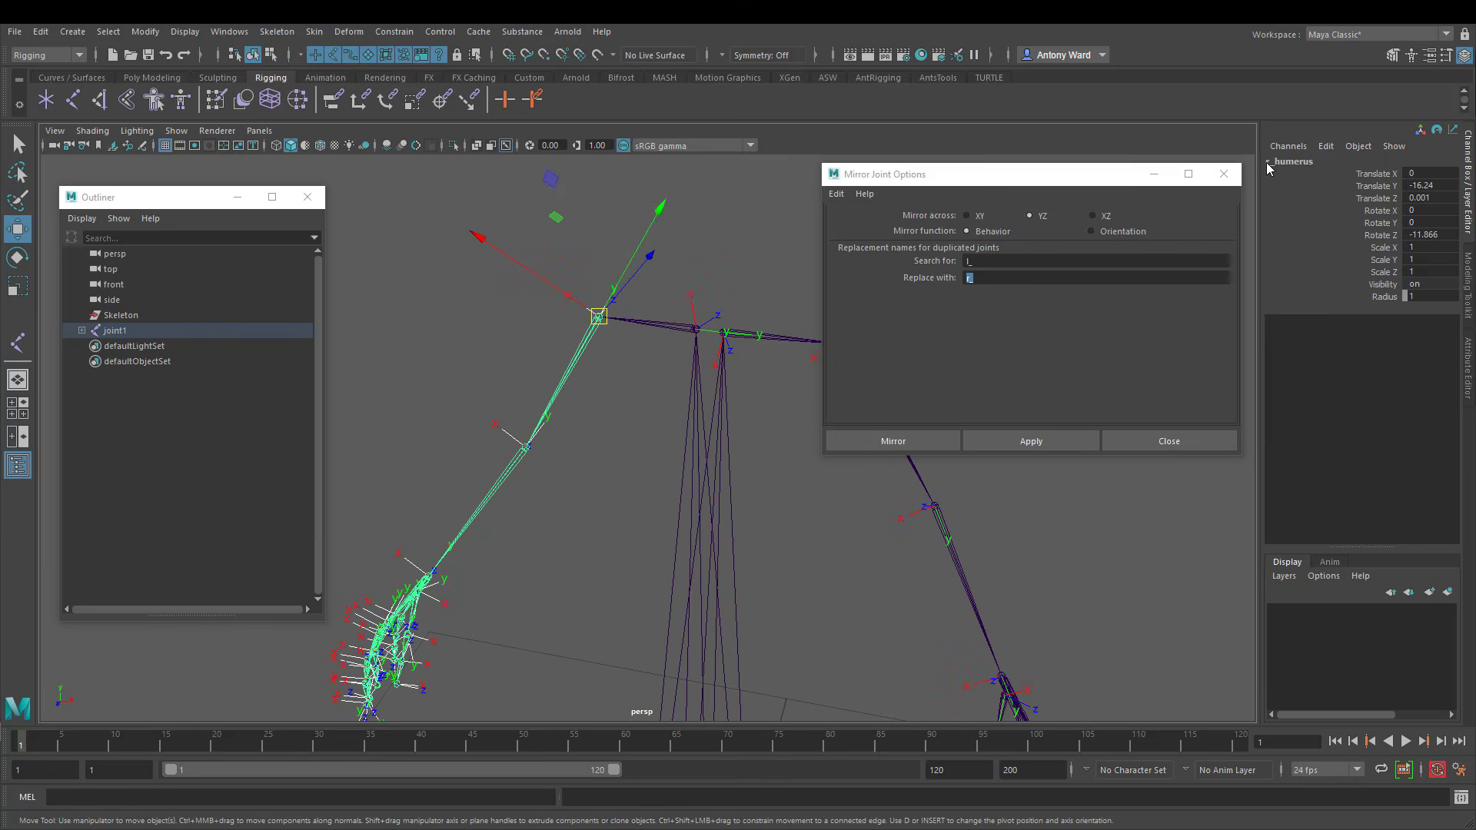
{"action": "left_click", "coordinate": [524, 448]}
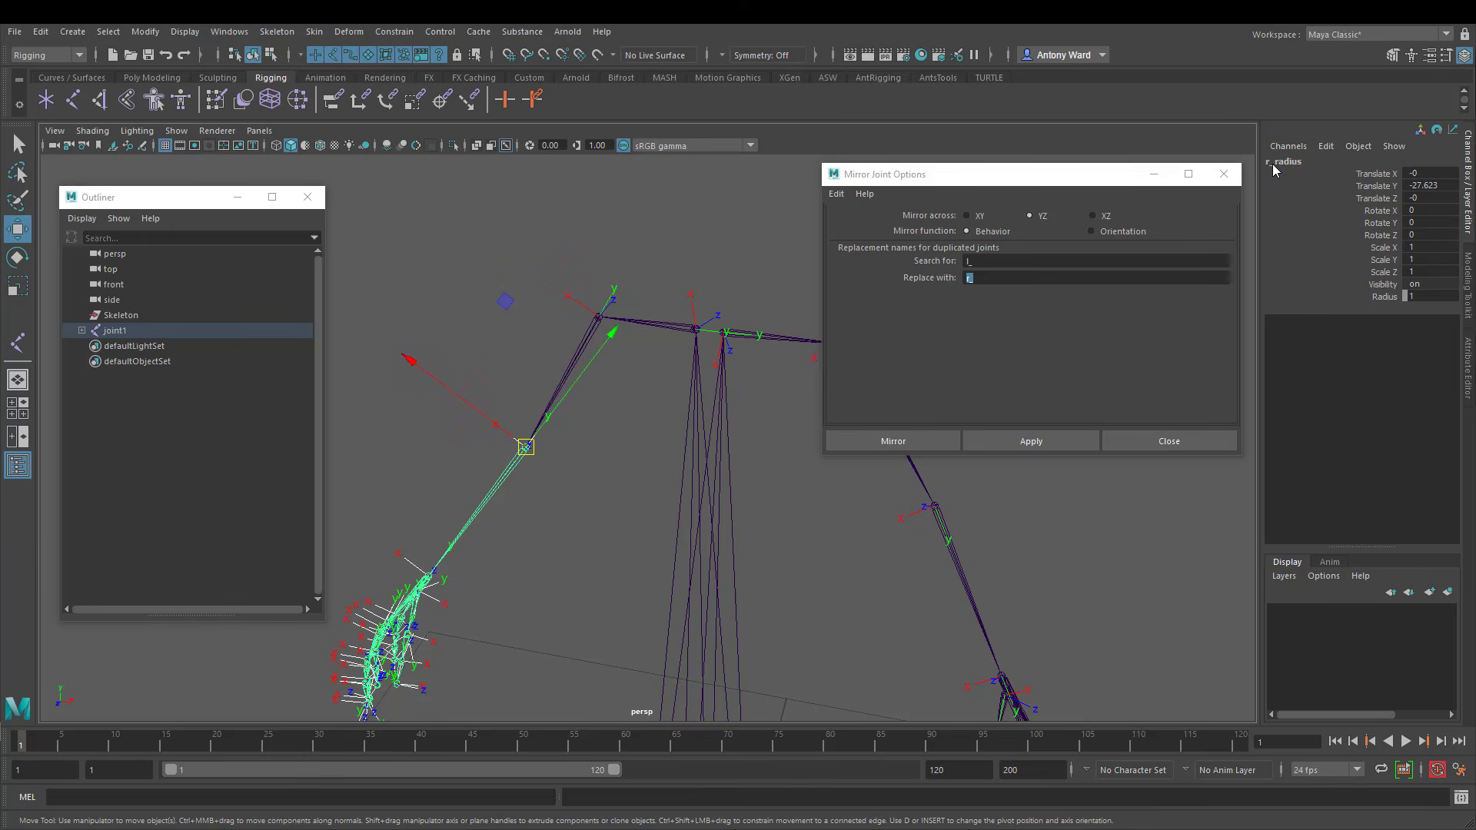
{"action": "left_click", "coordinate": [651, 323]}
{"action": "middle_click_drag", "start_coordinate": [757, 532], "coordinate": [662, 564], "text": "alt"}
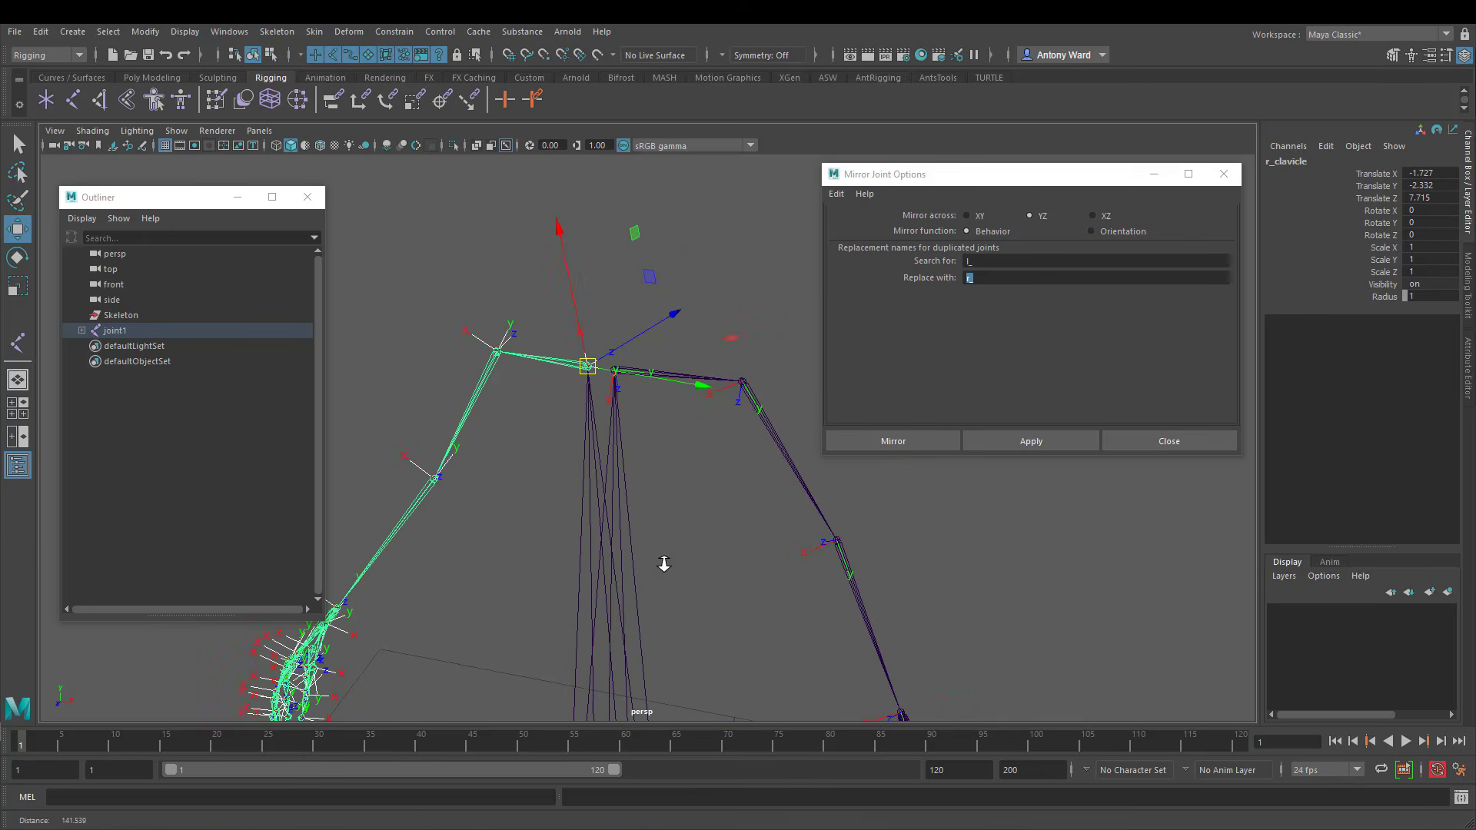
{"action": "right_click_drag", "start_coordinate": [662, 564], "coordinate": [689, 558], "text": "alt"}
Test the Behavior mirroring by rotating l_clavicle and r_clavicle together about Z, undoing each rotation
{"action": "key", "text": "e"}
{"action": "left_click_drag", "start_coordinate": [722, 517], "coordinate": [656, 510], "text": "alt"}
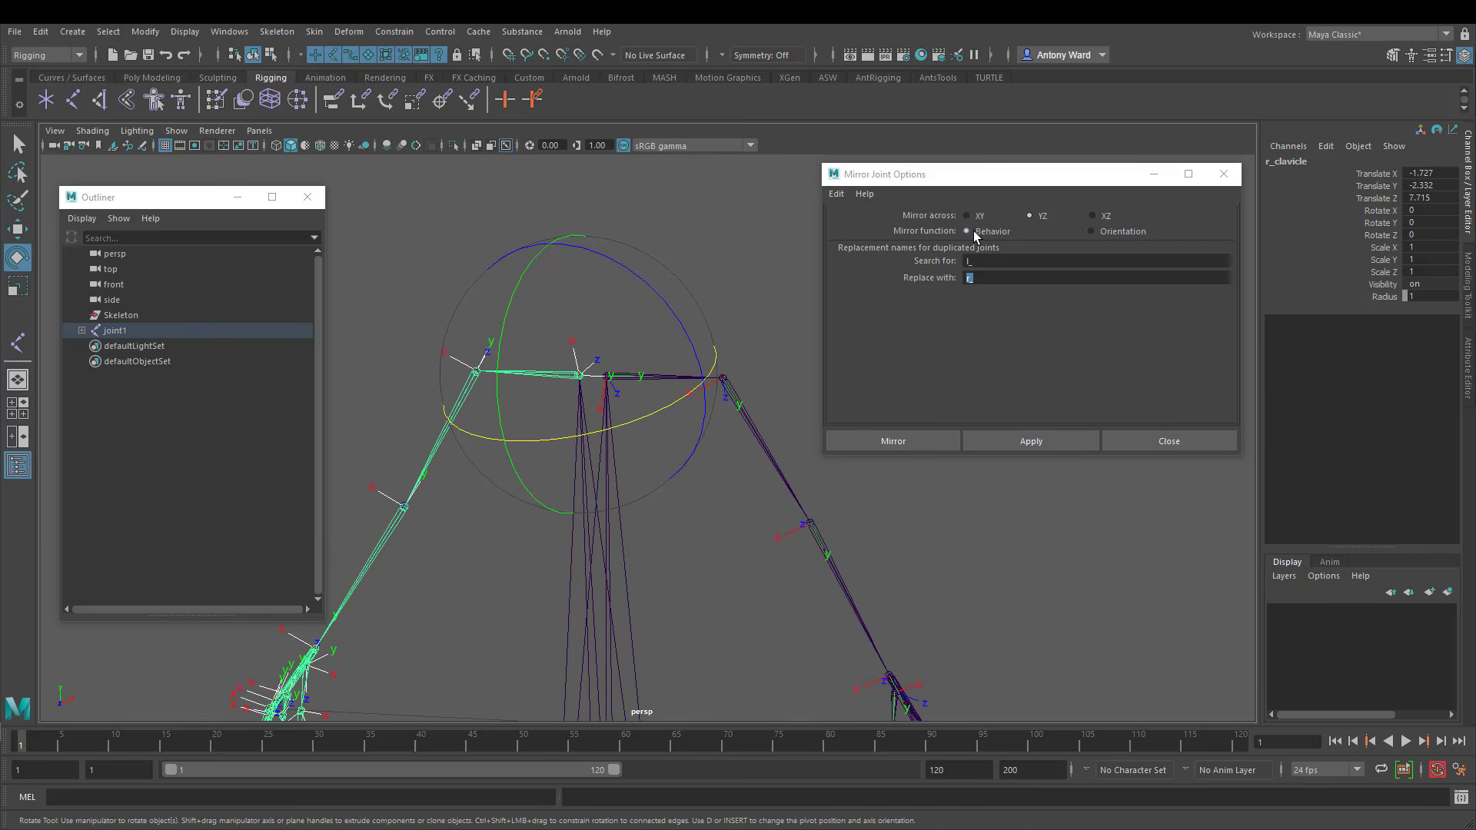
{"action": "left_click_drag", "start_coordinate": [666, 445], "coordinate": [668, 449], "text": "alt"}
{"action": "left_click_drag", "start_coordinate": [676, 191], "coordinate": [679, 460], "text": "shift"}
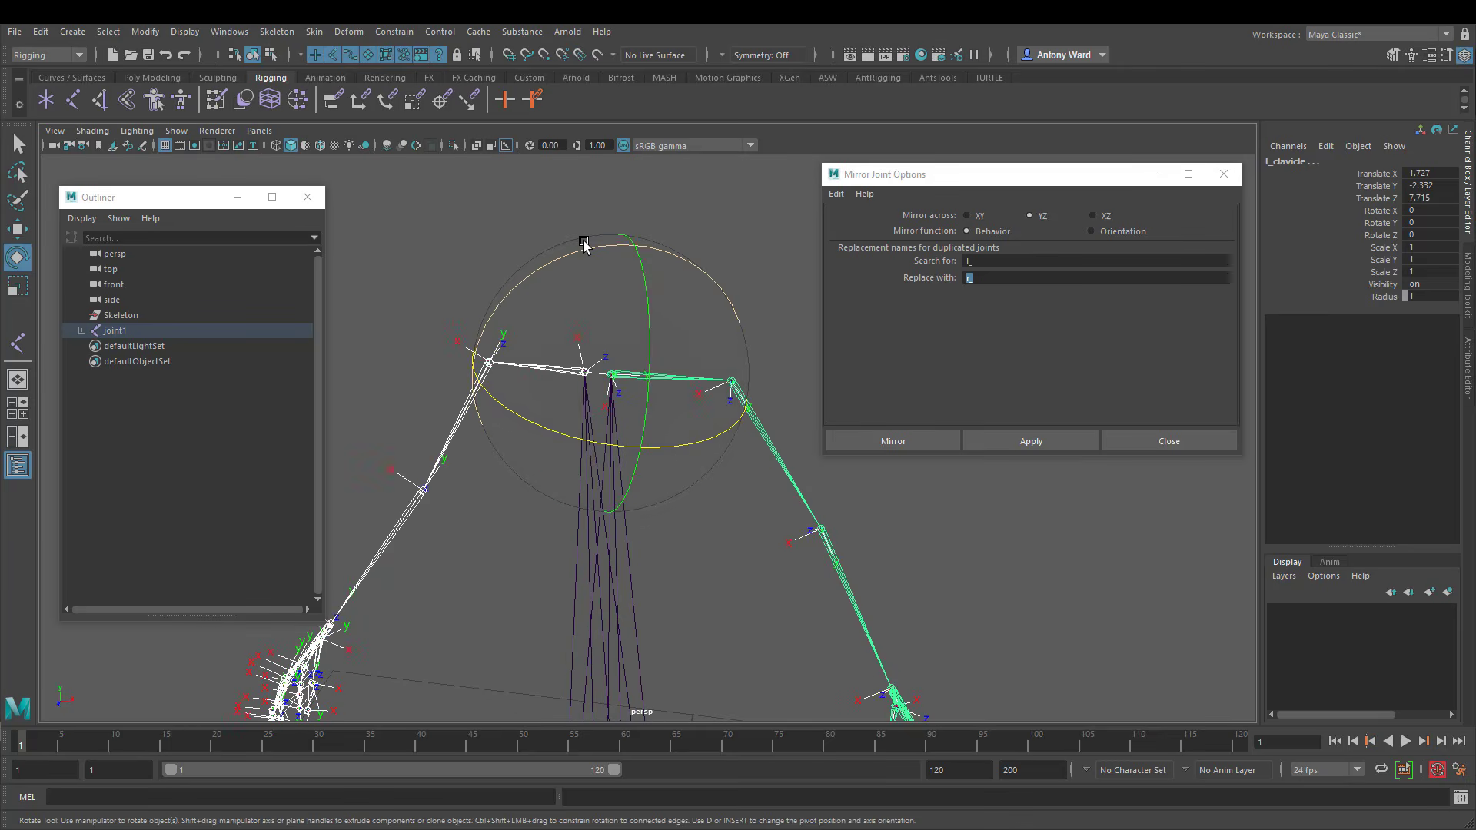
{"action": "mouse_move", "coordinate": [589, 247]}
{"action": "left_mouse_down"}
{"action": "mouse_move", "coordinate": [531, 266]}
{"action": "mouse_move", "coordinate": [643, 252]}
{"action": "mouse_move", "coordinate": [576, 252]}
{"action": "left_mouse_up"}
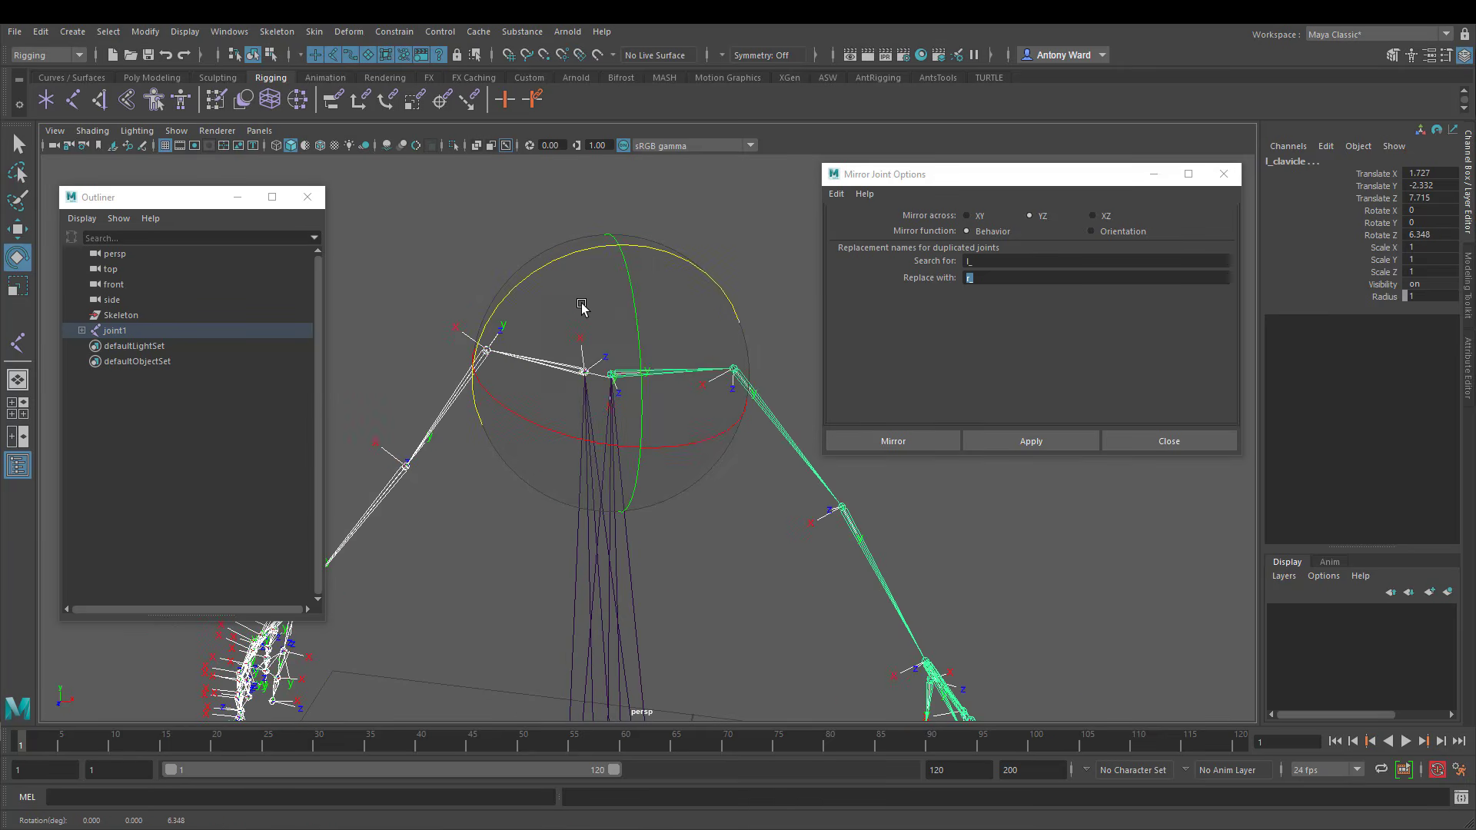
{"action": "key", "text": "ctrl+z"}
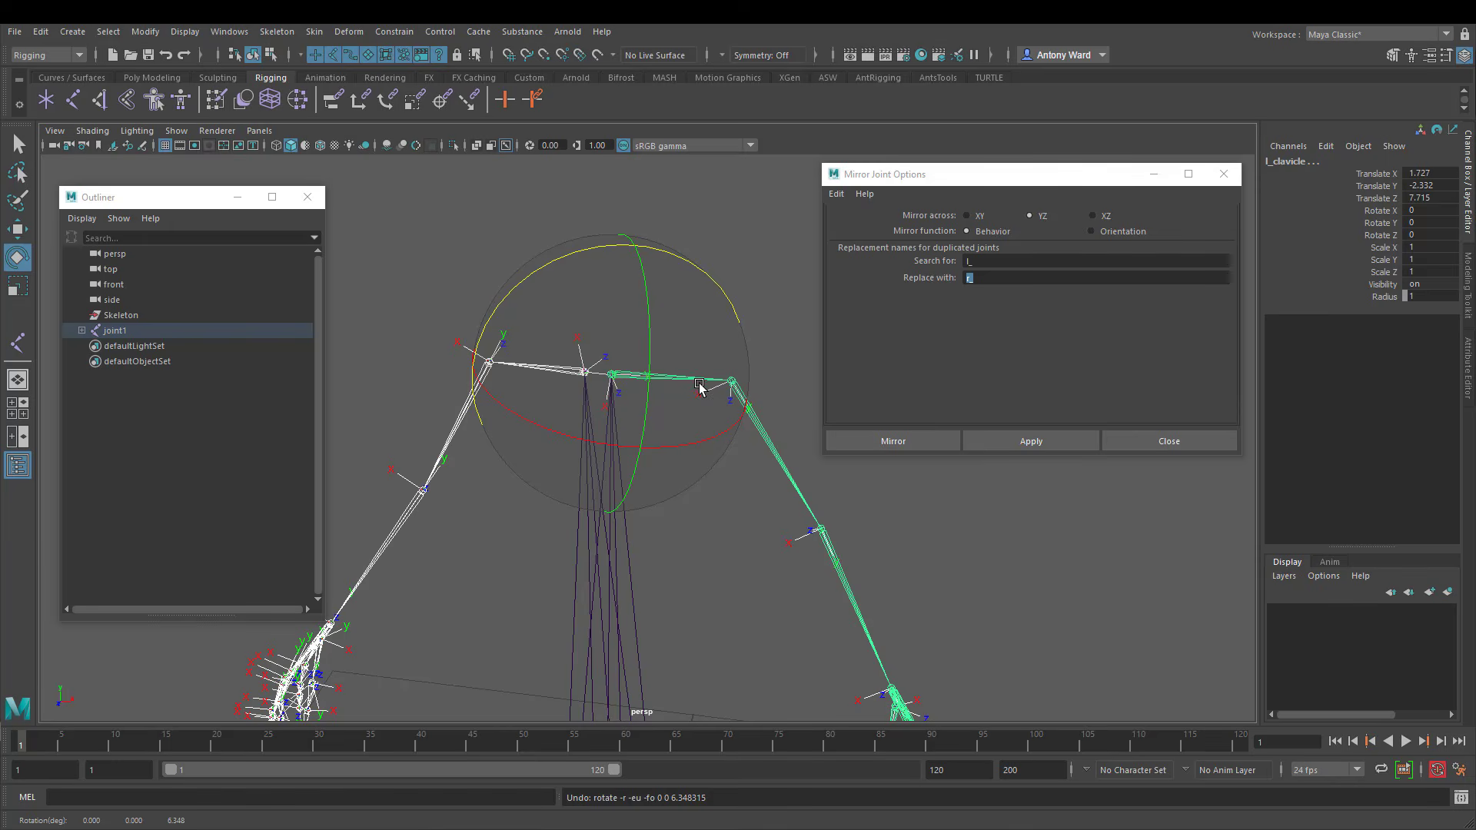
{"action": "left_click_drag", "start_coordinate": [578, 251], "coordinate": [640, 264]}
{"action": "key", "text": "ctrl+z"}
Rotate l_humerus and r_humerus together about Z to about 9.8 degrees, and undo the rotations
{"action": "left_click", "coordinate": [786, 465]}
{"action": "left_click_drag", "start_coordinate": [409, 404], "coordinate": [514, 432], "text": "shift"}
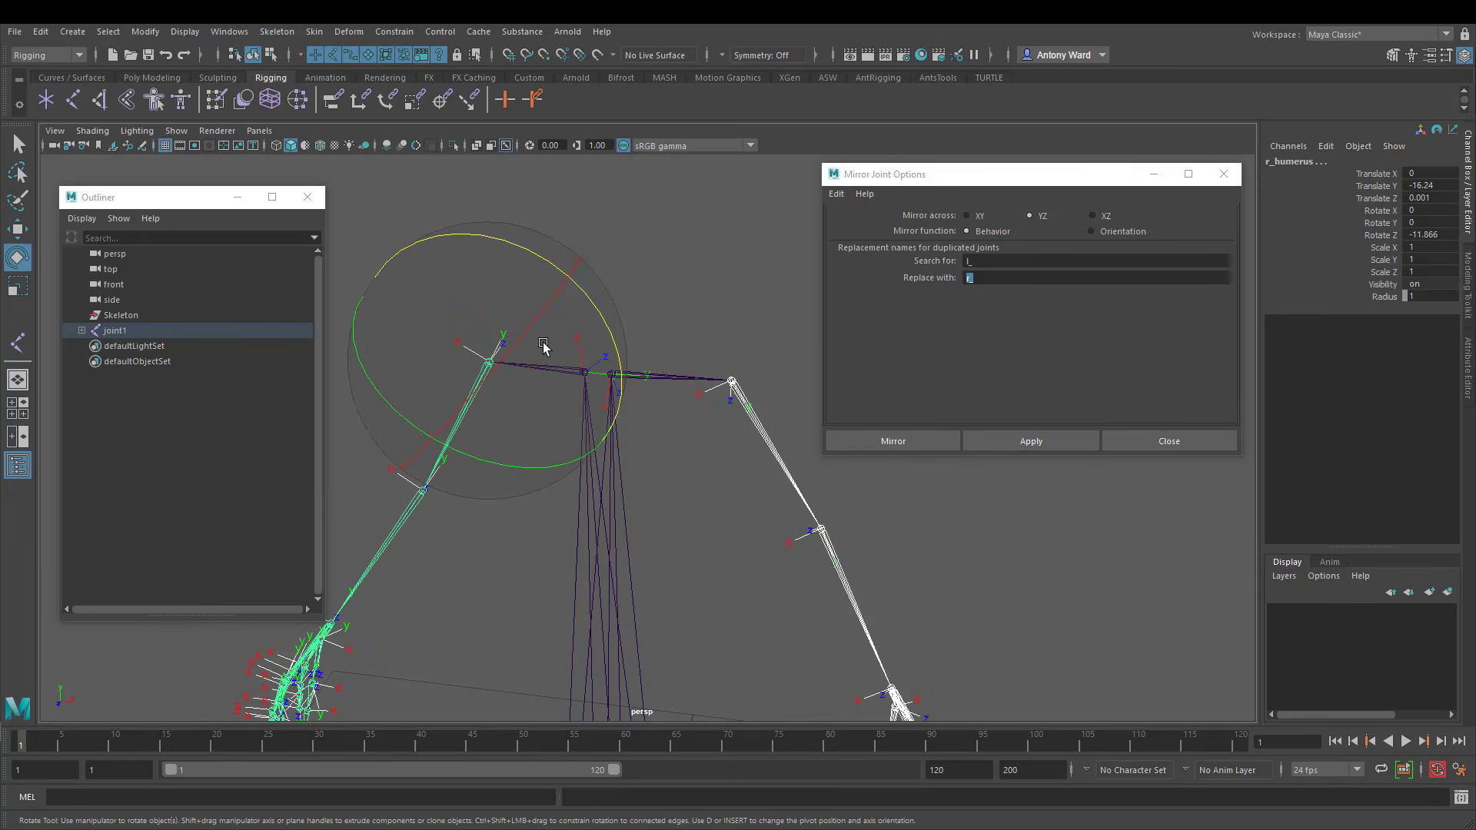
{"action": "left_click_drag", "start_coordinate": [526, 252], "coordinate": [618, 278]}
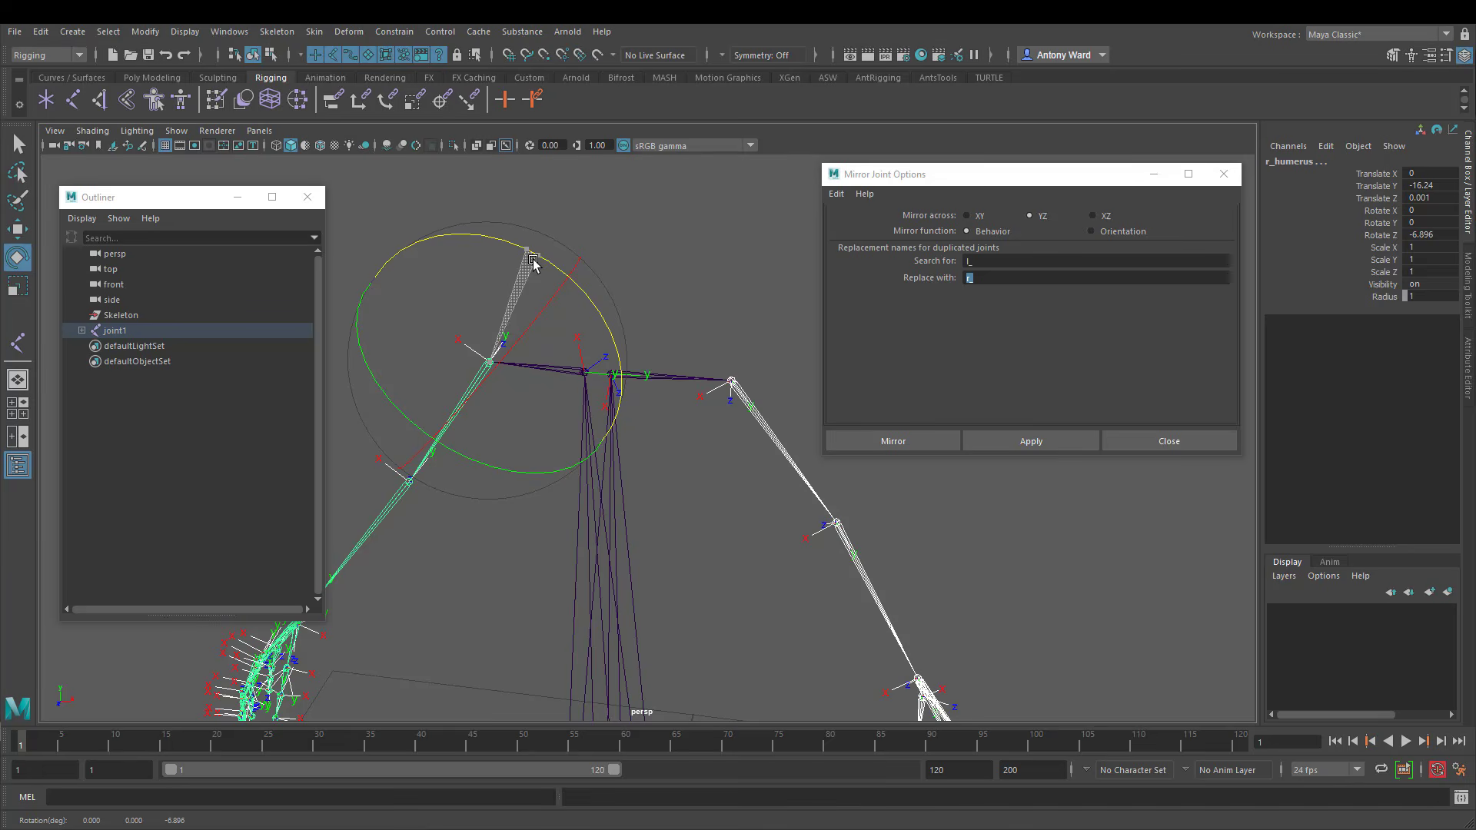
{"action": "left_click_drag", "start_coordinate": [501, 241], "coordinate": [547, 274]}
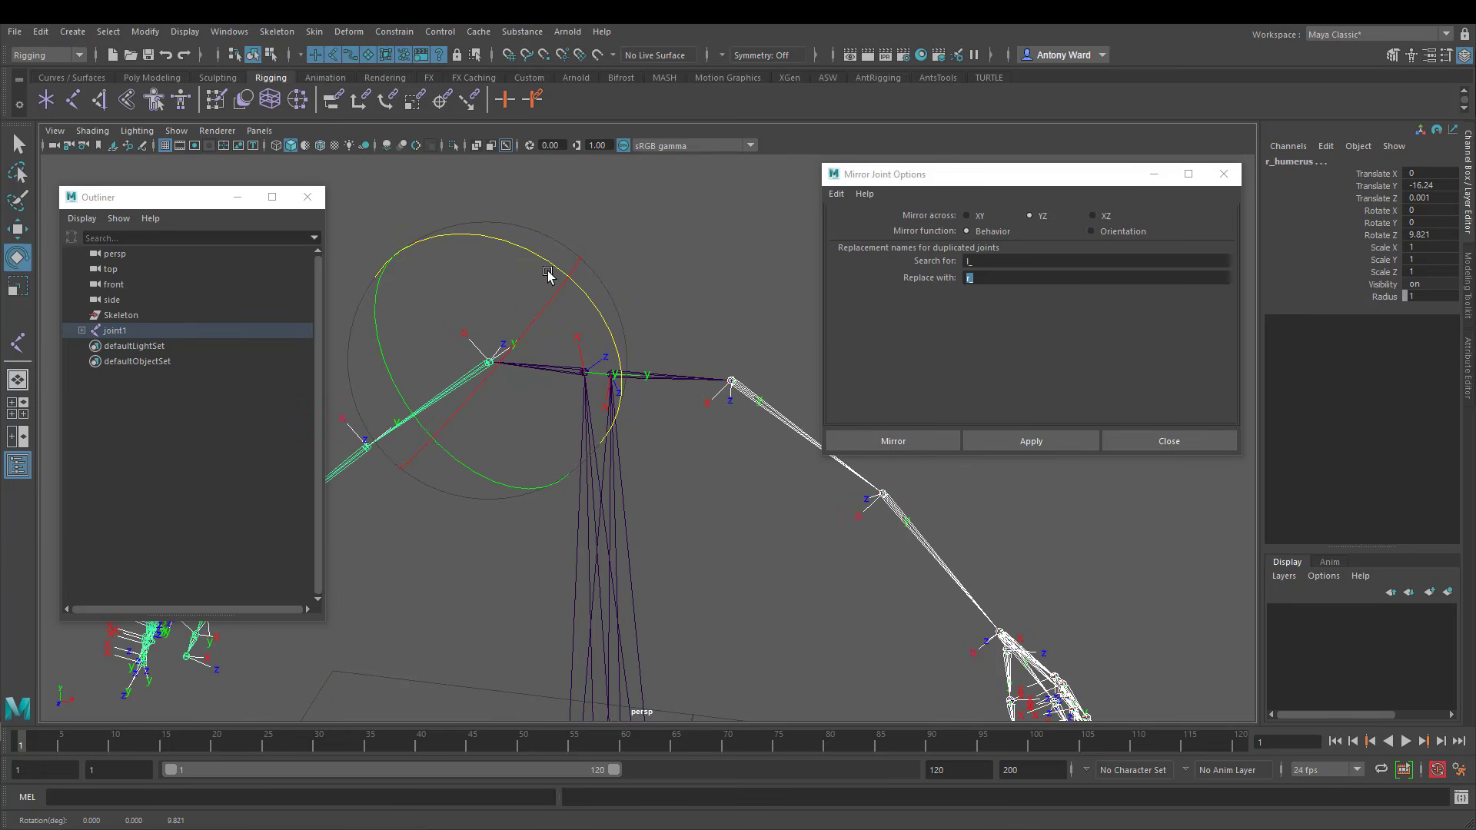
{"action": "key", "text": "ctrl+z"}
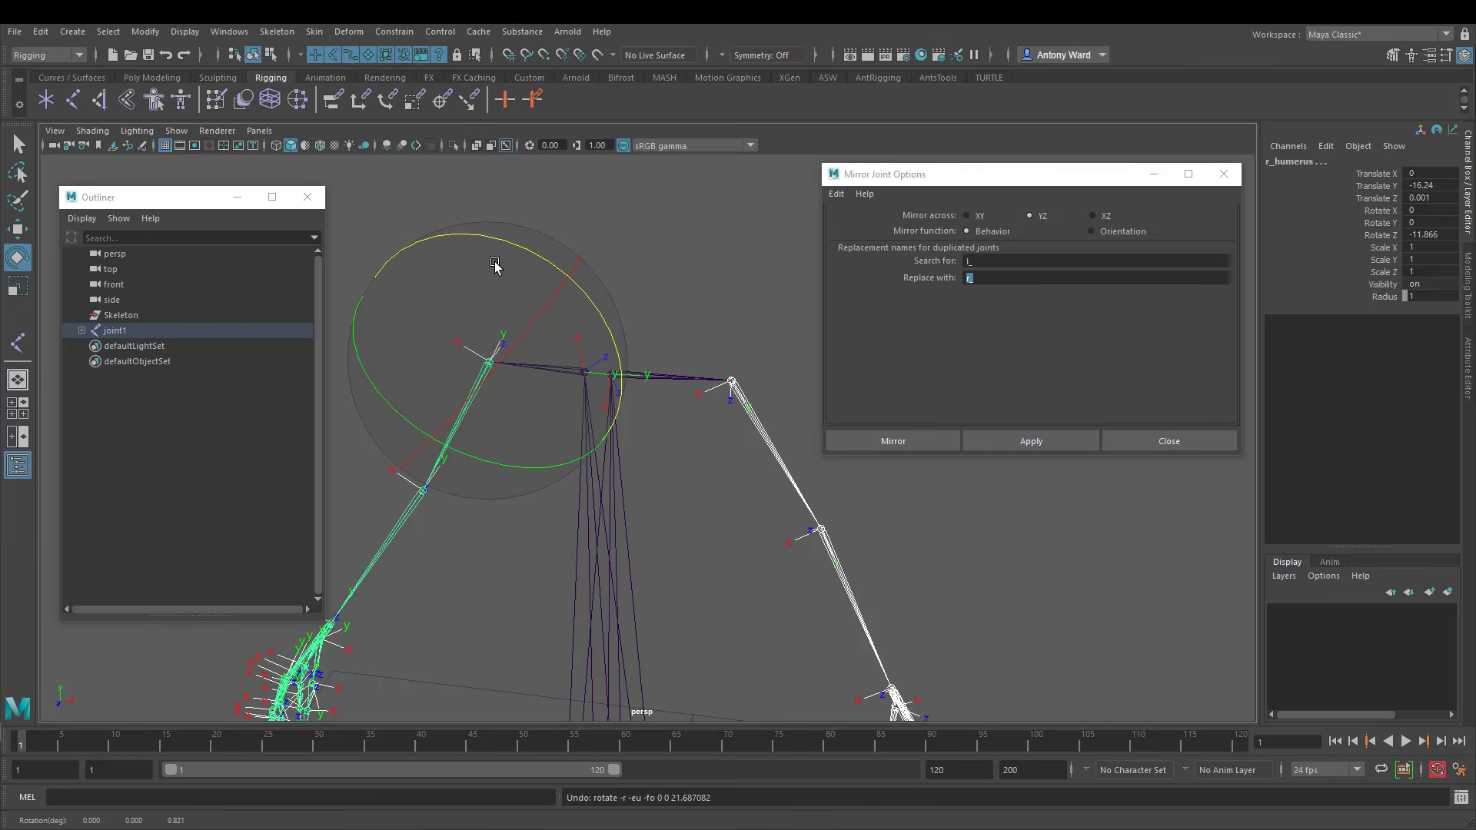
Rotate l_humerus alone to about 41 degrees in Z and r_humerus alone to about 32 degrees, and undo both
{"action": "left_click", "coordinate": [757, 423]}
{"action": "left_click_drag", "start_coordinate": [755, 264], "coordinate": [651, 284]}
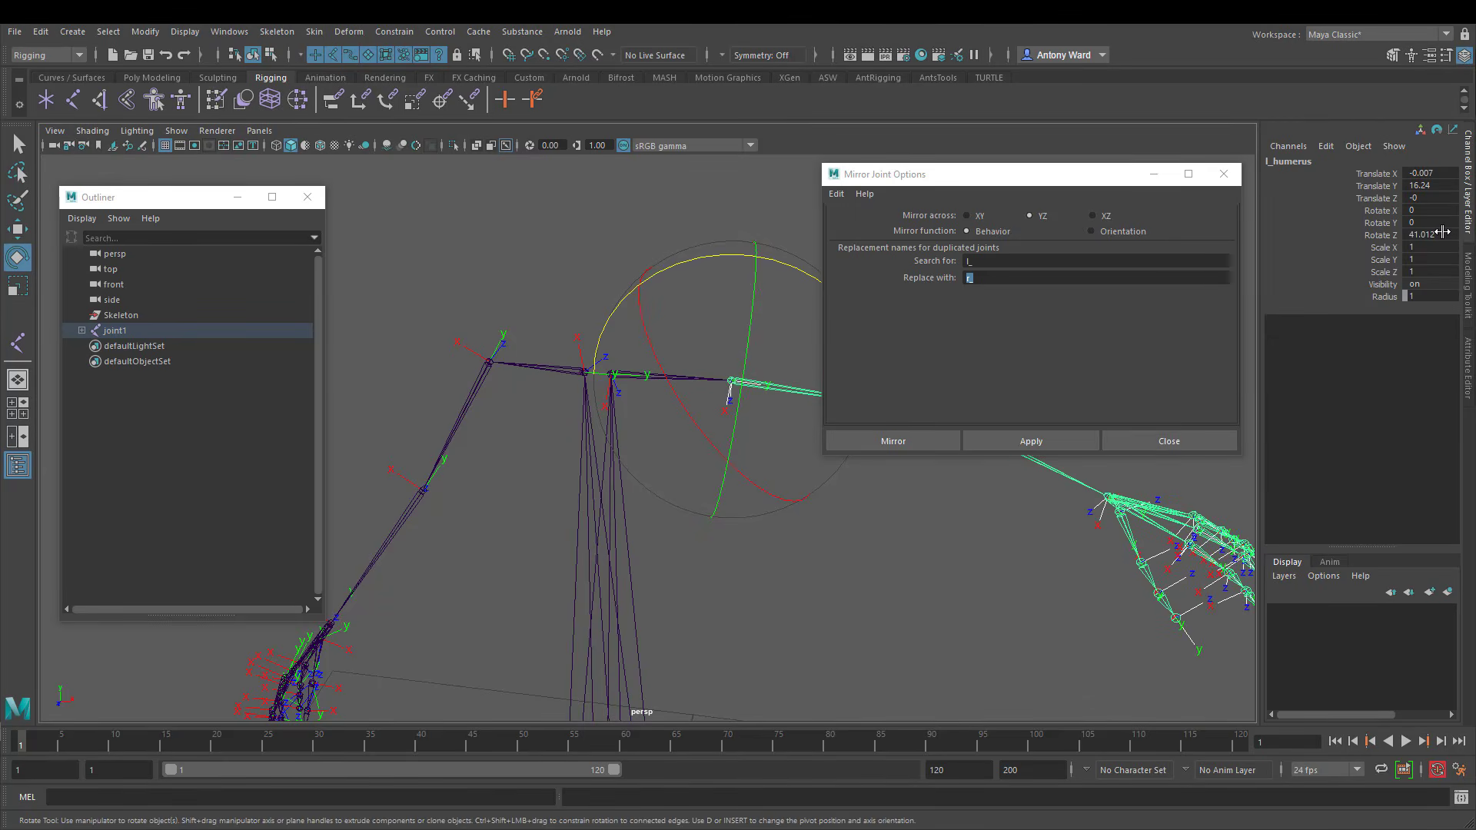
{"action": "left_click_drag", "start_coordinate": [438, 386], "coordinate": [520, 427]}
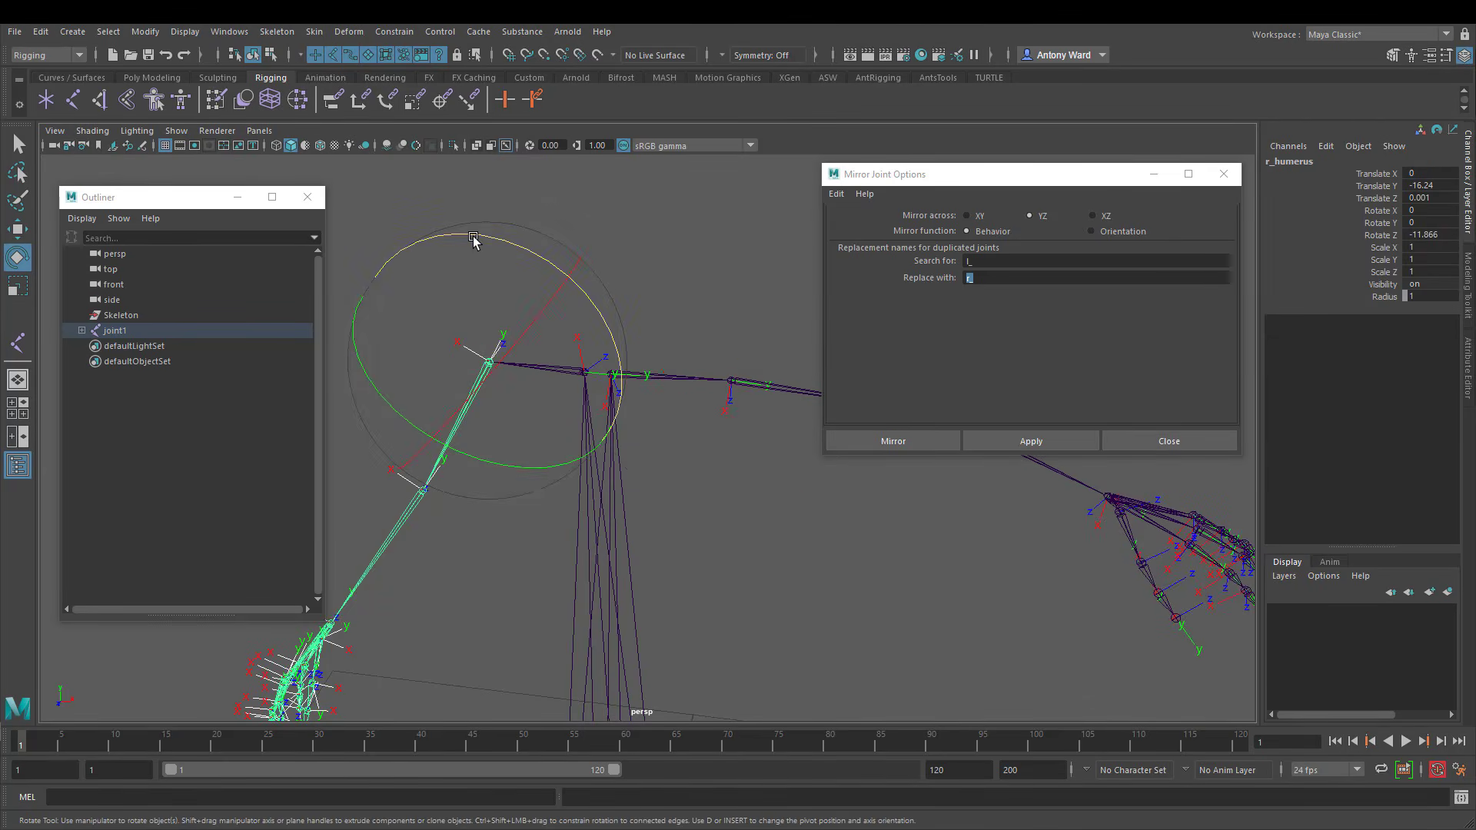
{"action": "left_click_drag", "start_coordinate": [475, 235], "coordinate": [575, 282]}
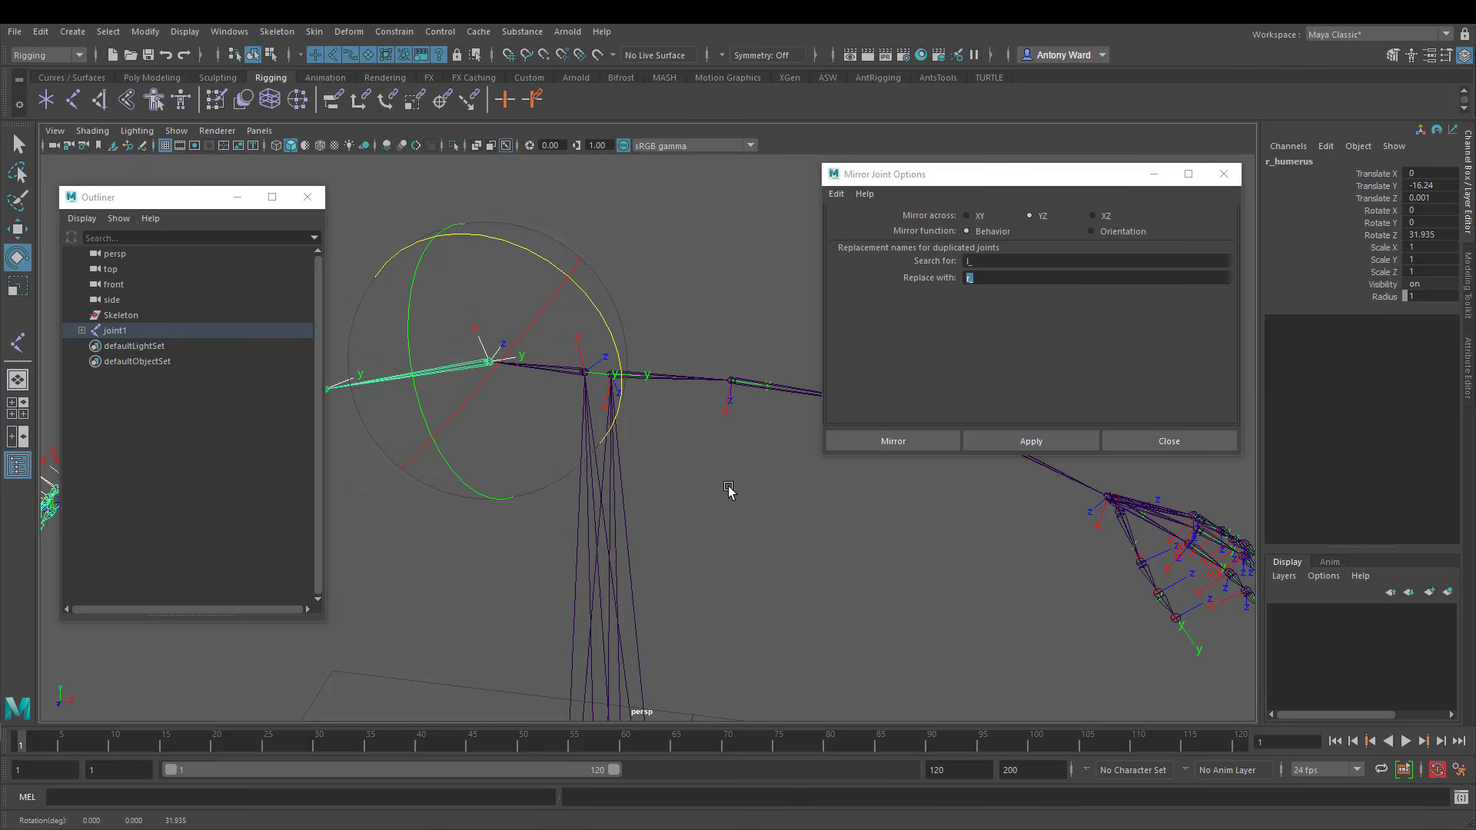
{"action": "key", "text": "ctrl+z"}
{"action": "key", "text": "ctrl+z"}
{"action": "key", "text": "ctrl+z"}
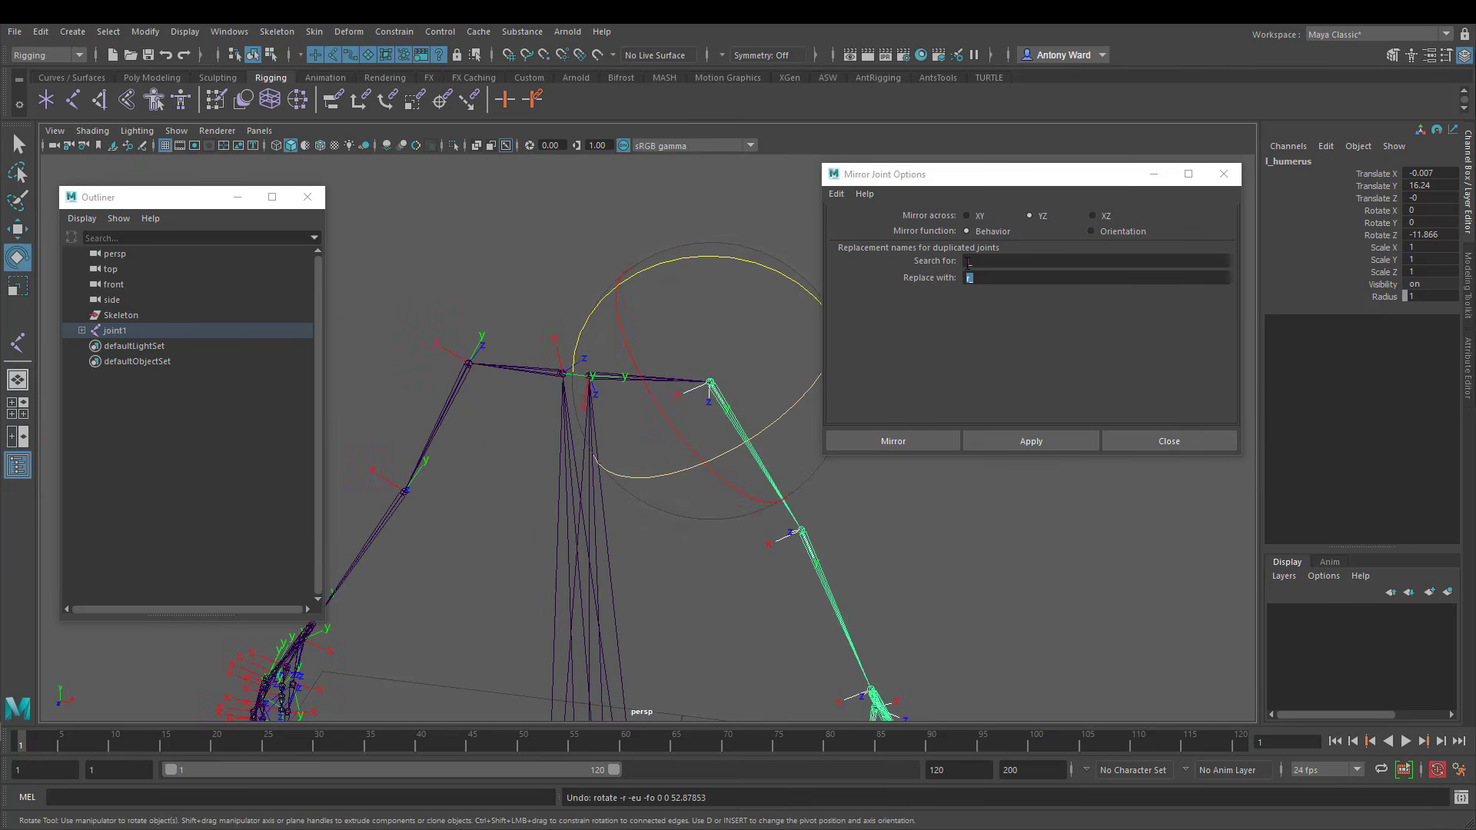
Select l_clavicle and r_clavicle together, try a slight rotation on them, and undo it
{"action": "left_click", "coordinate": [505, 419]}
{"action": "left_click_drag", "start_coordinate": [505, 419], "coordinate": [519, 362], "text": "alt"}
{"action": "right_click_drag", "start_coordinate": [484, 395], "coordinate": [915, 419], "text": "alt"}
{"action": "middle_click_drag", "start_coordinate": [557, 423], "coordinate": [602, 518], "text": "alt"}
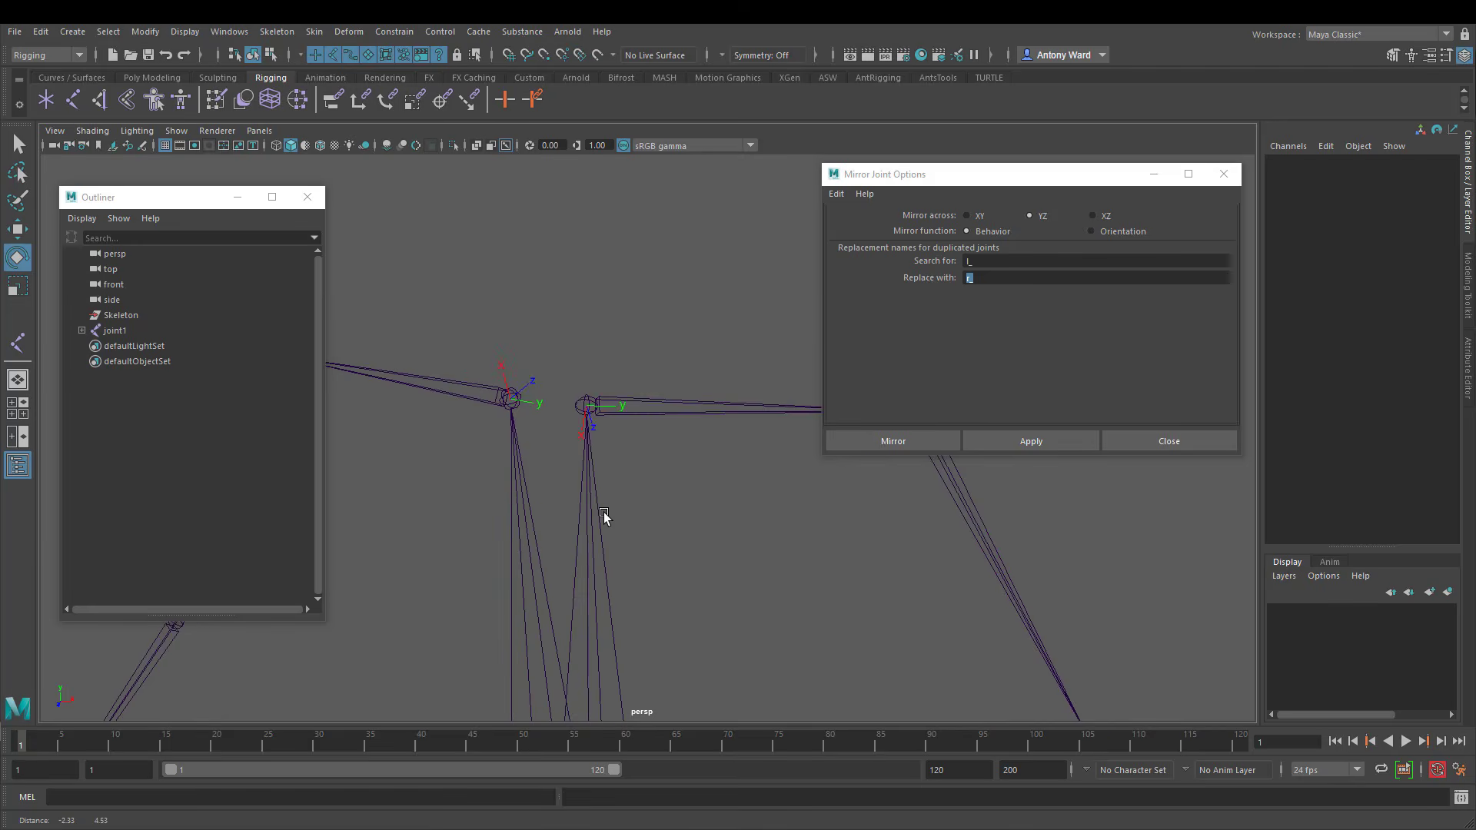
{"action": "right_click_drag", "start_coordinate": [602, 517], "coordinate": [654, 530], "text": "alt"}
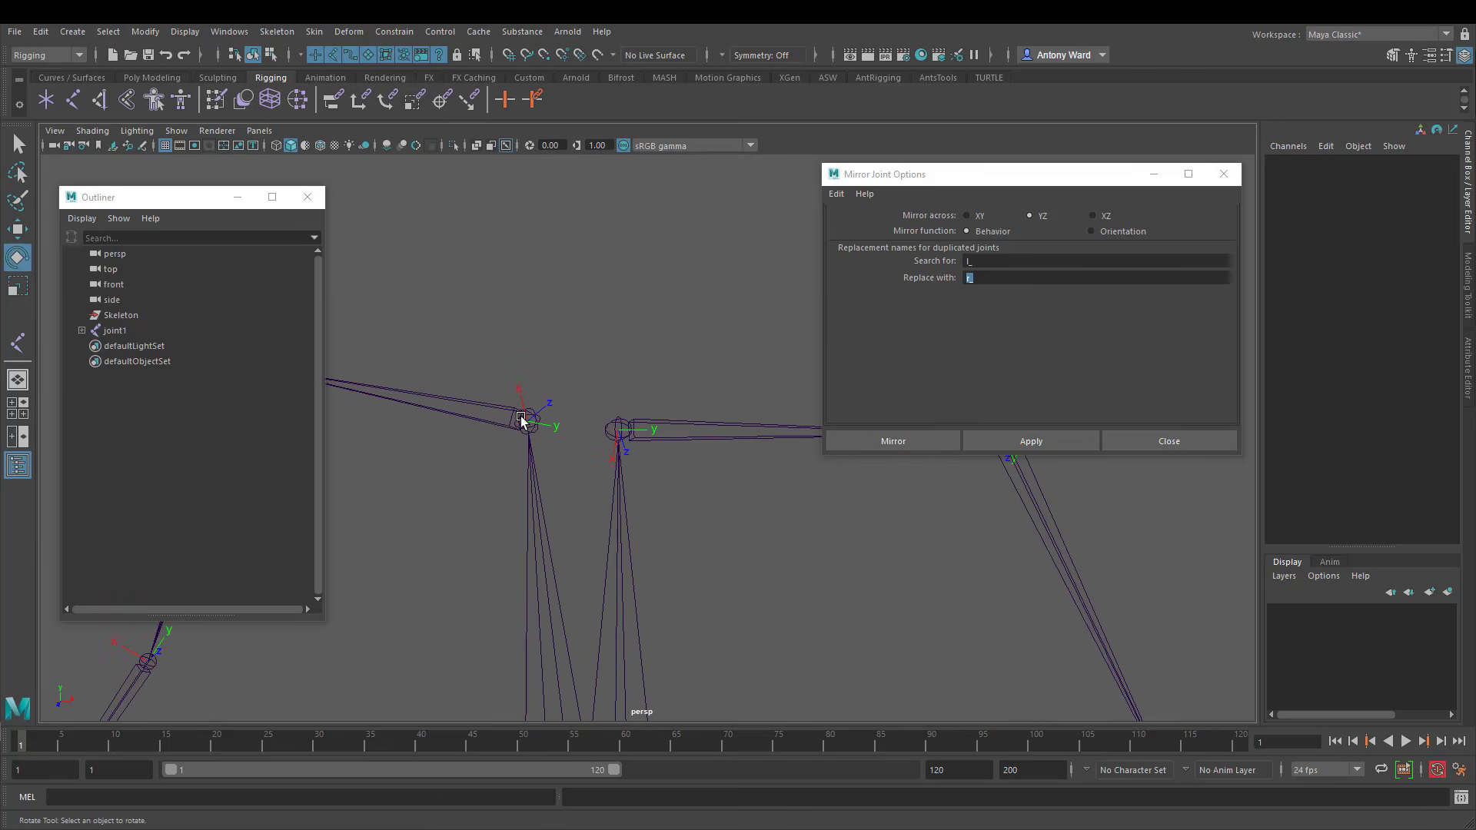
{"action": "left_click_drag", "start_coordinate": [686, 382], "coordinate": [697, 455]}
{"action": "left_click_drag", "start_coordinate": [444, 321], "coordinate": [428, 491], "text": "shift"}
{"action": "mouse_move", "coordinate": [571, 340]}
{"action": "left_mouse_down"}
{"action": "mouse_move", "coordinate": [542, 315]}
{"action": "mouse_move", "coordinate": [607, 384]}
{"action": "mouse_move", "coordinate": [575, 344]}
{"action": "left_mouse_up"}
{"action": "key", "text": "ctrl+z"}
Rotate both clavicle joints about Z to about -26 degrees, and undo the rotation
{"action": "right_click_drag", "start_coordinate": [900, 603], "coordinate": [722, 514], "text": "alt"}
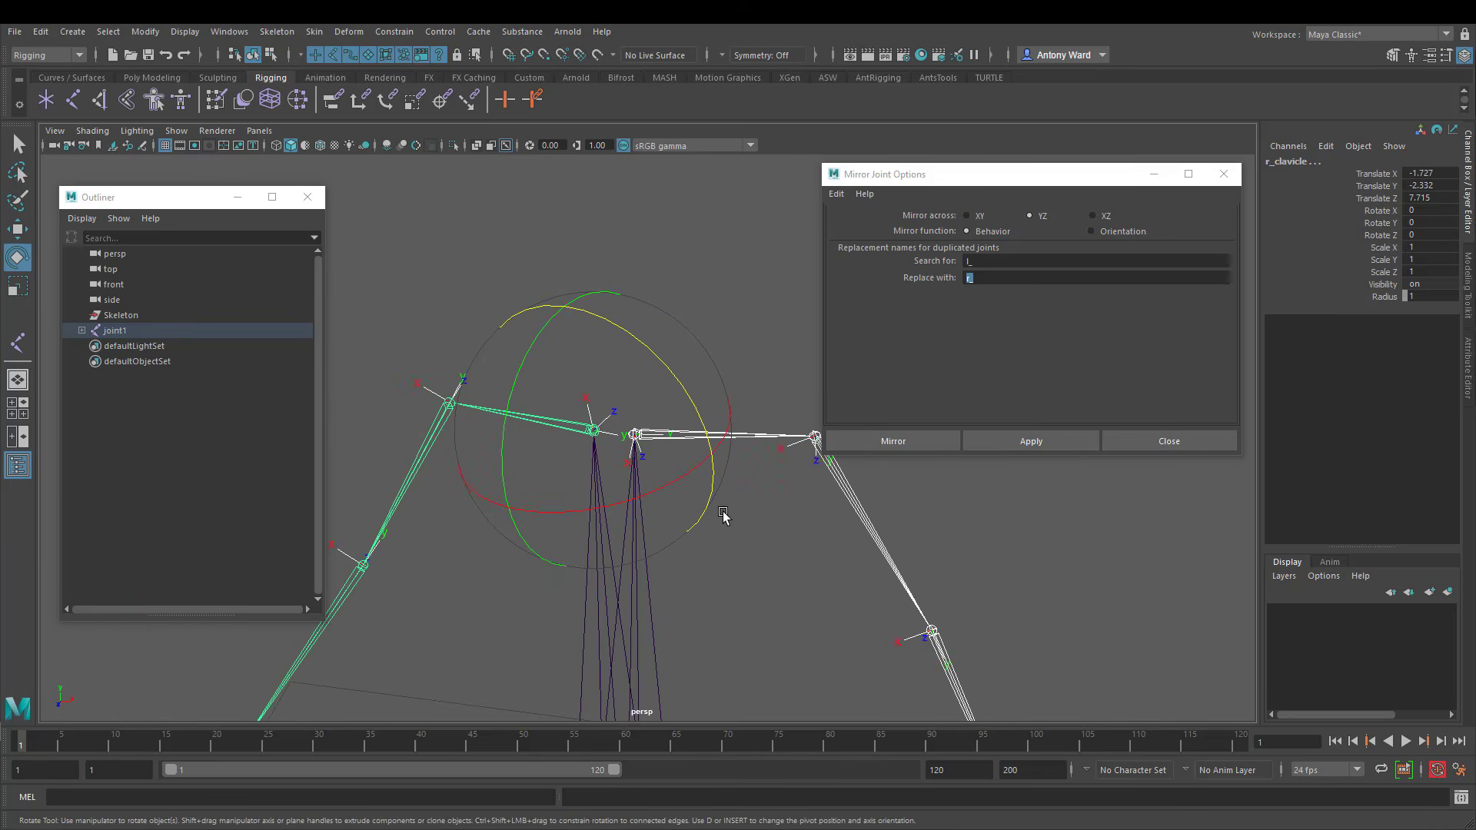
{"action": "left_click_drag", "start_coordinate": [722, 514], "coordinate": [688, 503], "text": "alt"}
{"action": "left_click_drag", "start_coordinate": [671, 382], "coordinate": [623, 347]}
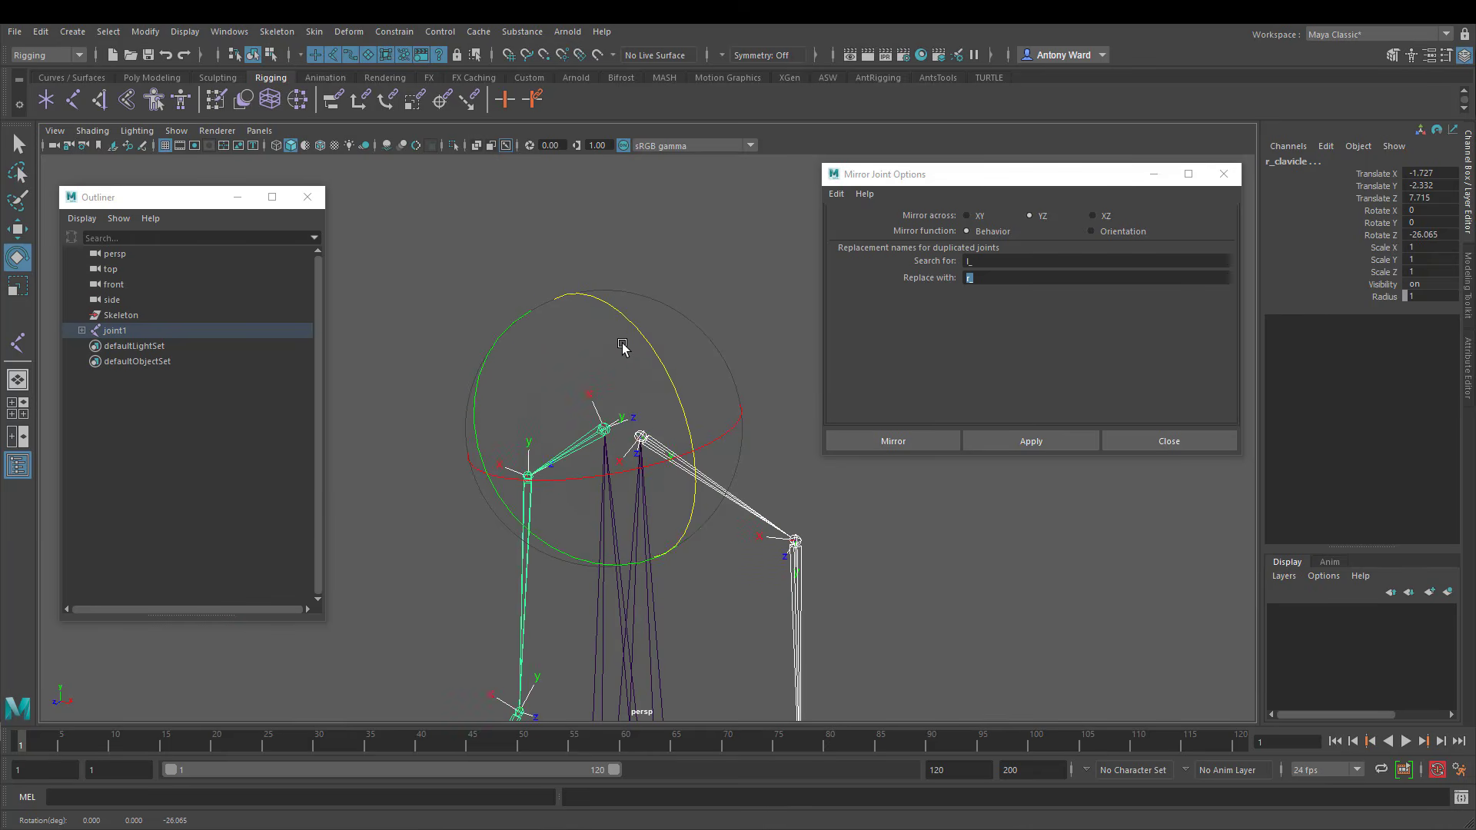
{"action": "key", "text": "ctrl+z"}
Rotate both clavicle joints by about 10 degrees in Y and separately by about 7 degrees in Z, undoing each
{"action": "left_click_drag", "start_coordinate": [635, 487], "coordinate": [636, 528], "text": "alt"}
{"action": "left_click_drag", "start_coordinate": [529, 346], "coordinate": [514, 395]}
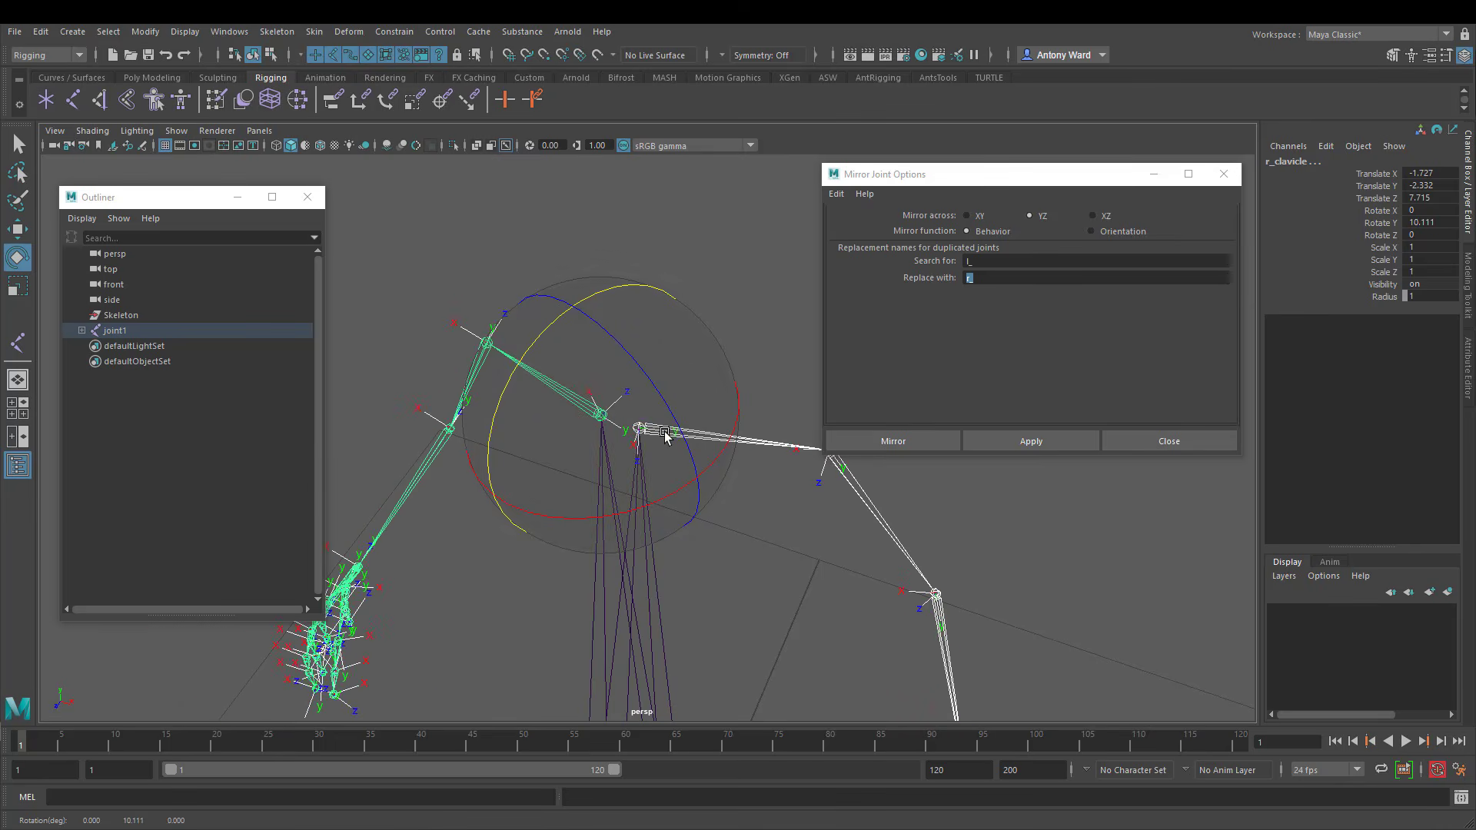
{"action": "key", "text": "ctrl+z"}
{"action": "mouse_move", "coordinate": [650, 381]}
{"action": "left_mouse_down"}
{"action": "mouse_move", "coordinate": [629, 353]}
{"action": "mouse_move", "coordinate": [658, 408]}
{"action": "left_mouse_up"}
{"action": "key", "text": "ctrl+z"}
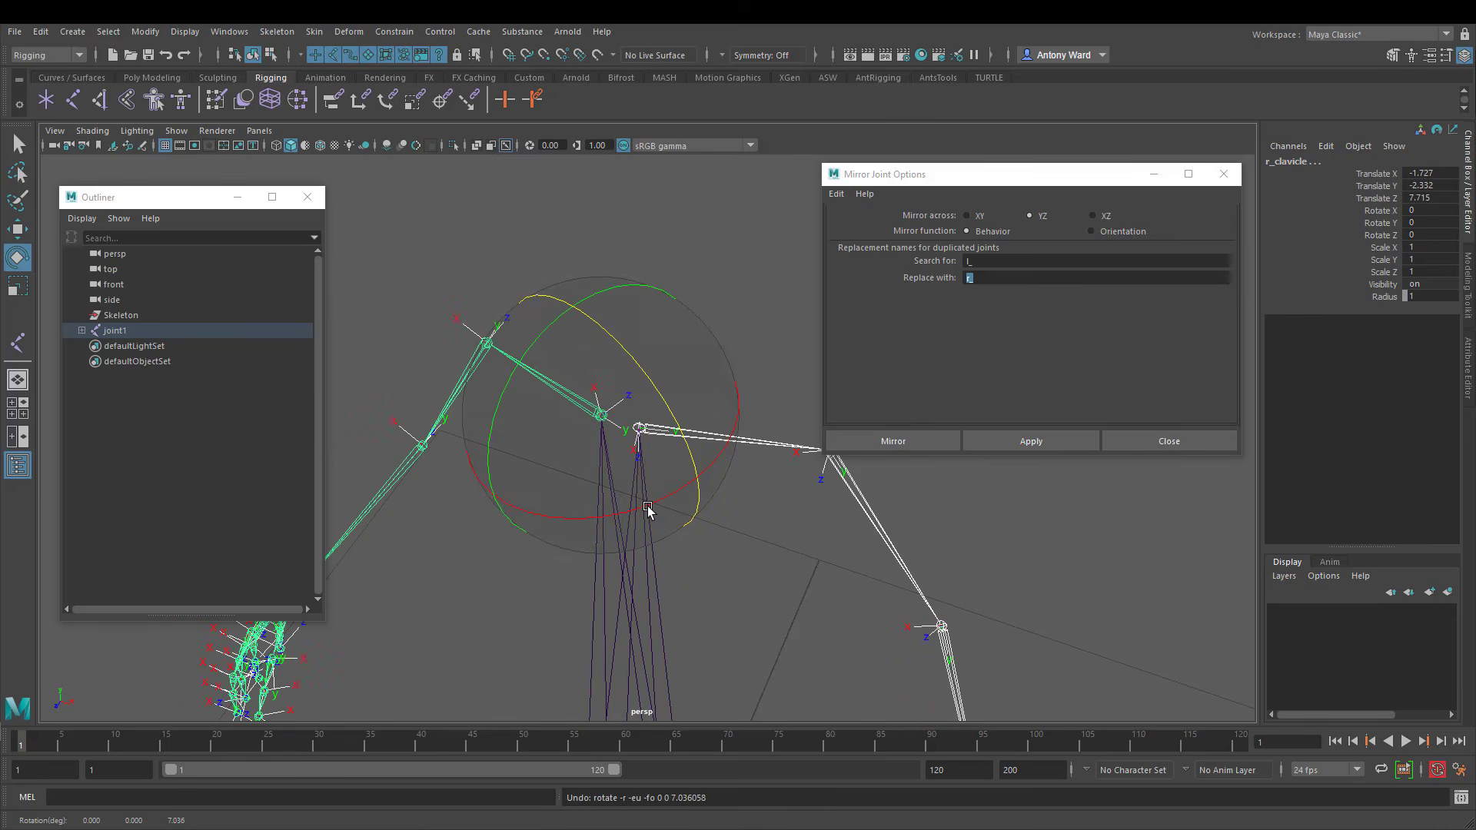
Rotate both clavicle joints about X by about -10.7 degrees and separately by about 7.4 degrees, undoing each
{"action": "left_click_drag", "start_coordinate": [649, 505], "coordinate": [628, 528]}
{"action": "key", "text": "ctrl+z"}
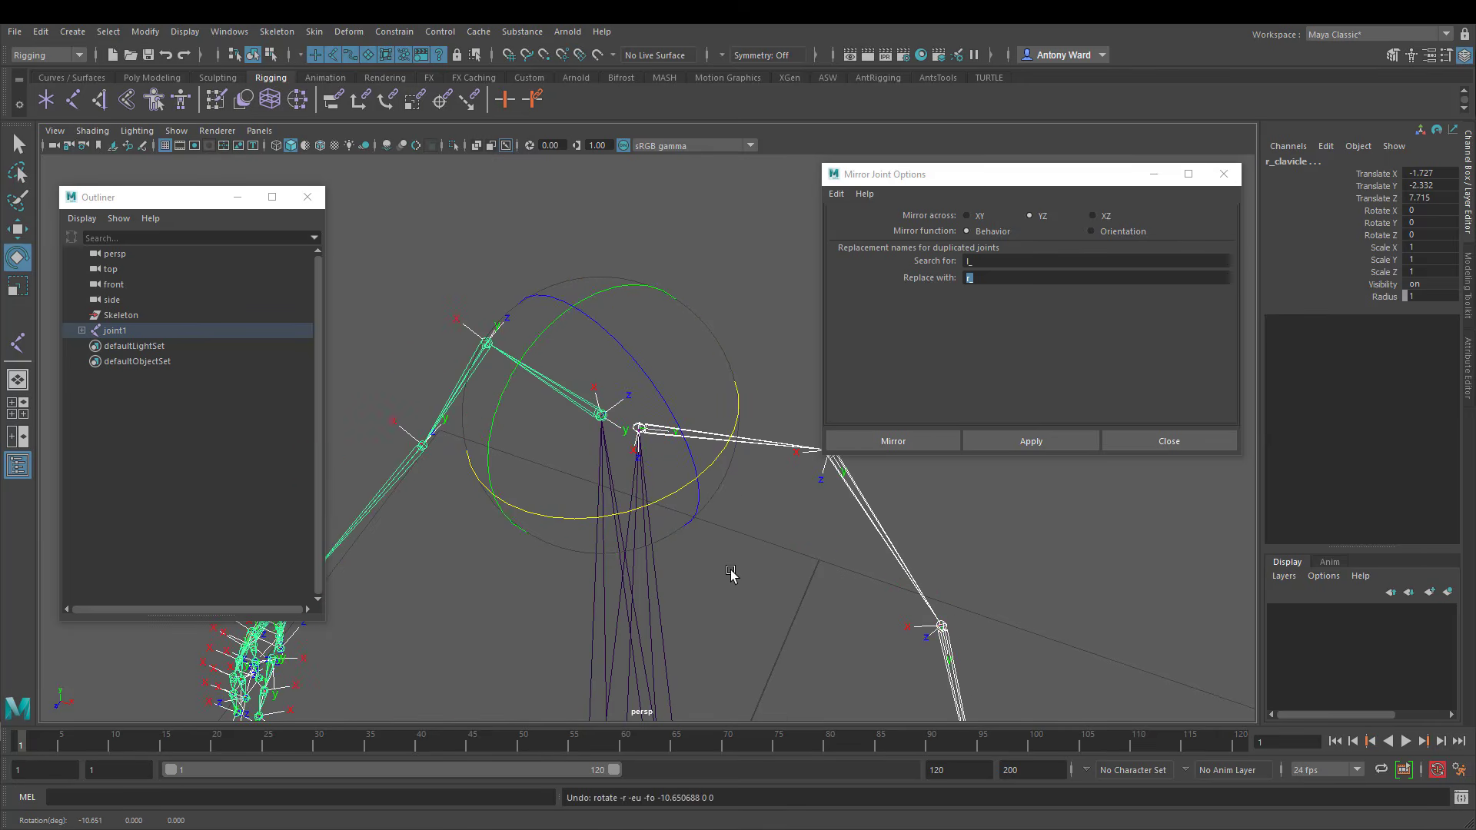
{"action": "mouse_move", "coordinate": [731, 569]}
{"action": "left_mouse_down", "text": "alt"}
{"action": "mouse_move", "coordinate": [775, 558]}
{"action": "mouse_move", "coordinate": [716, 563]}
{"action": "left_mouse_up", "text": "alt"}
{"action": "mouse_move", "coordinate": [663, 482]}
{"action": "left_mouse_down"}
{"action": "mouse_move", "coordinate": [676, 469]}
{"action": "mouse_move", "coordinate": [686, 507]}
{"action": "mouse_move", "coordinate": [673, 478]}
{"action": "mouse_move", "coordinate": [667, 492]}
{"action": "left_mouse_up"}
{"action": "key", "text": "ctrl+z"}
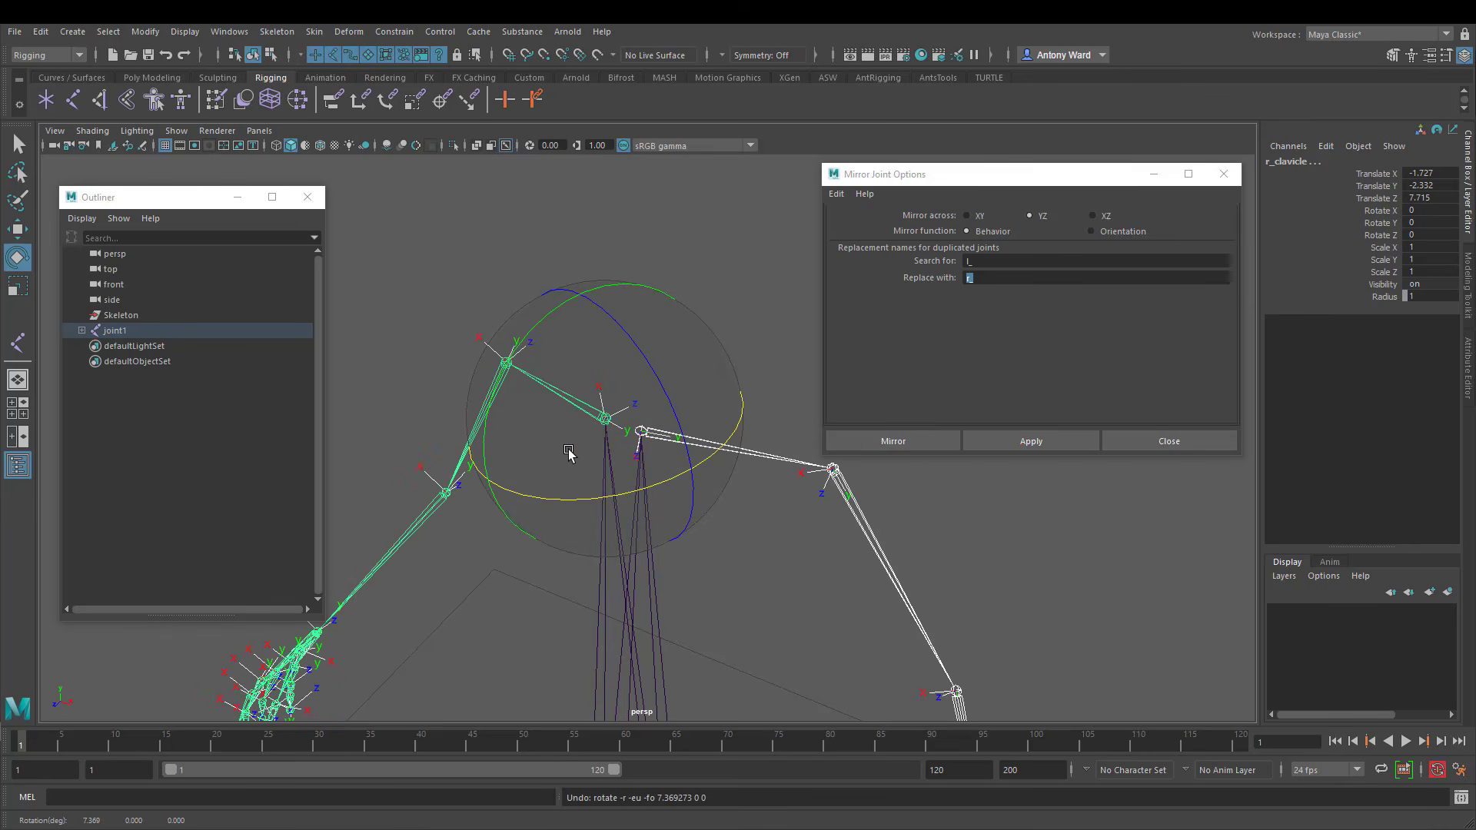
{"action": "left_click_drag", "start_coordinate": [543, 400], "coordinate": [532, 333], "text": "alt"}
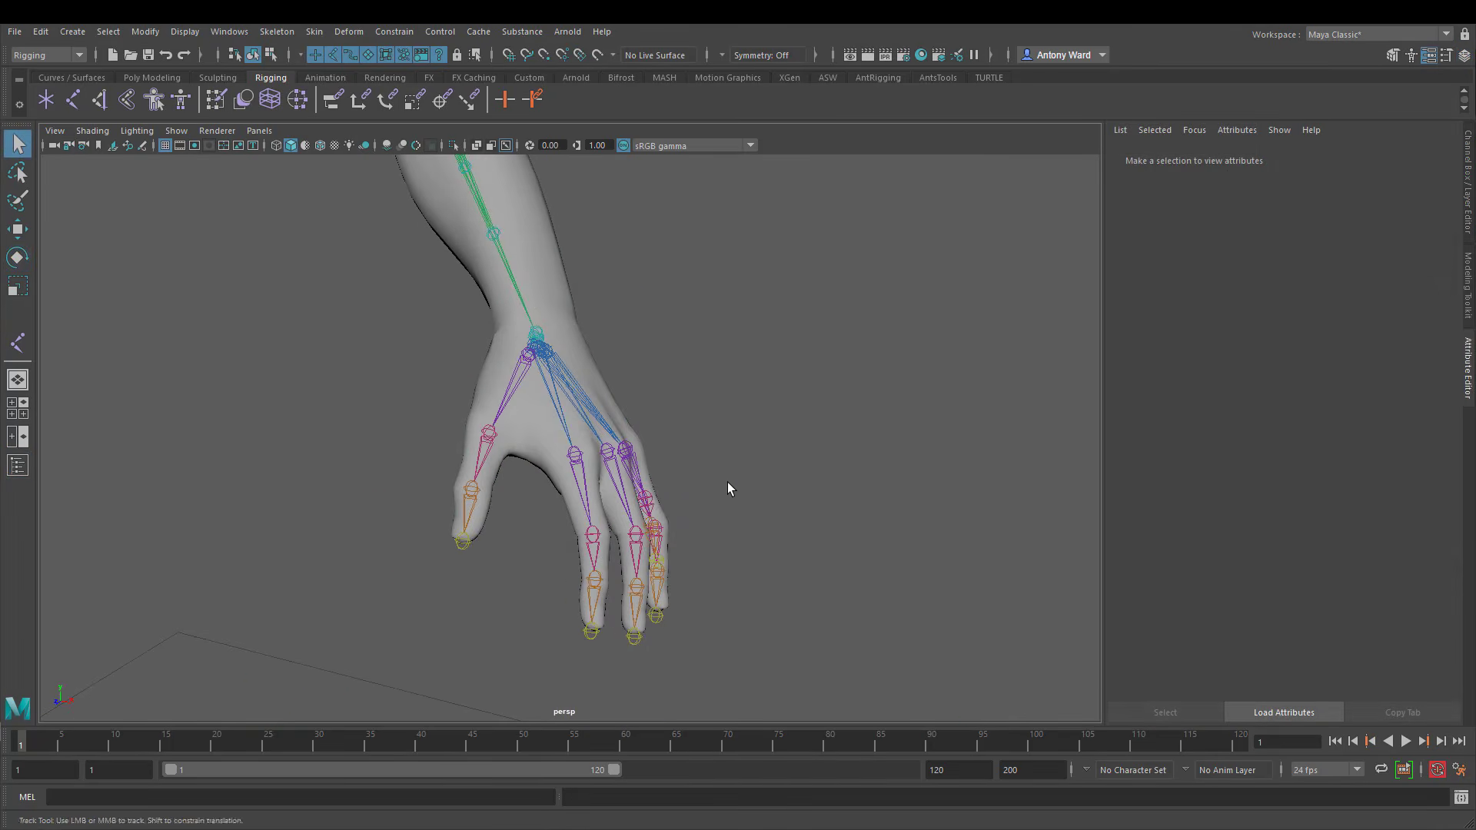
Select l_index_01 on the skinned hand and examine its Segment Scale Compensate attribute
{"action": "left_click_drag", "start_coordinate": [727, 485], "coordinate": [686, 525], "text": "alt"}
{"action": "left_click", "coordinate": [588, 476]}
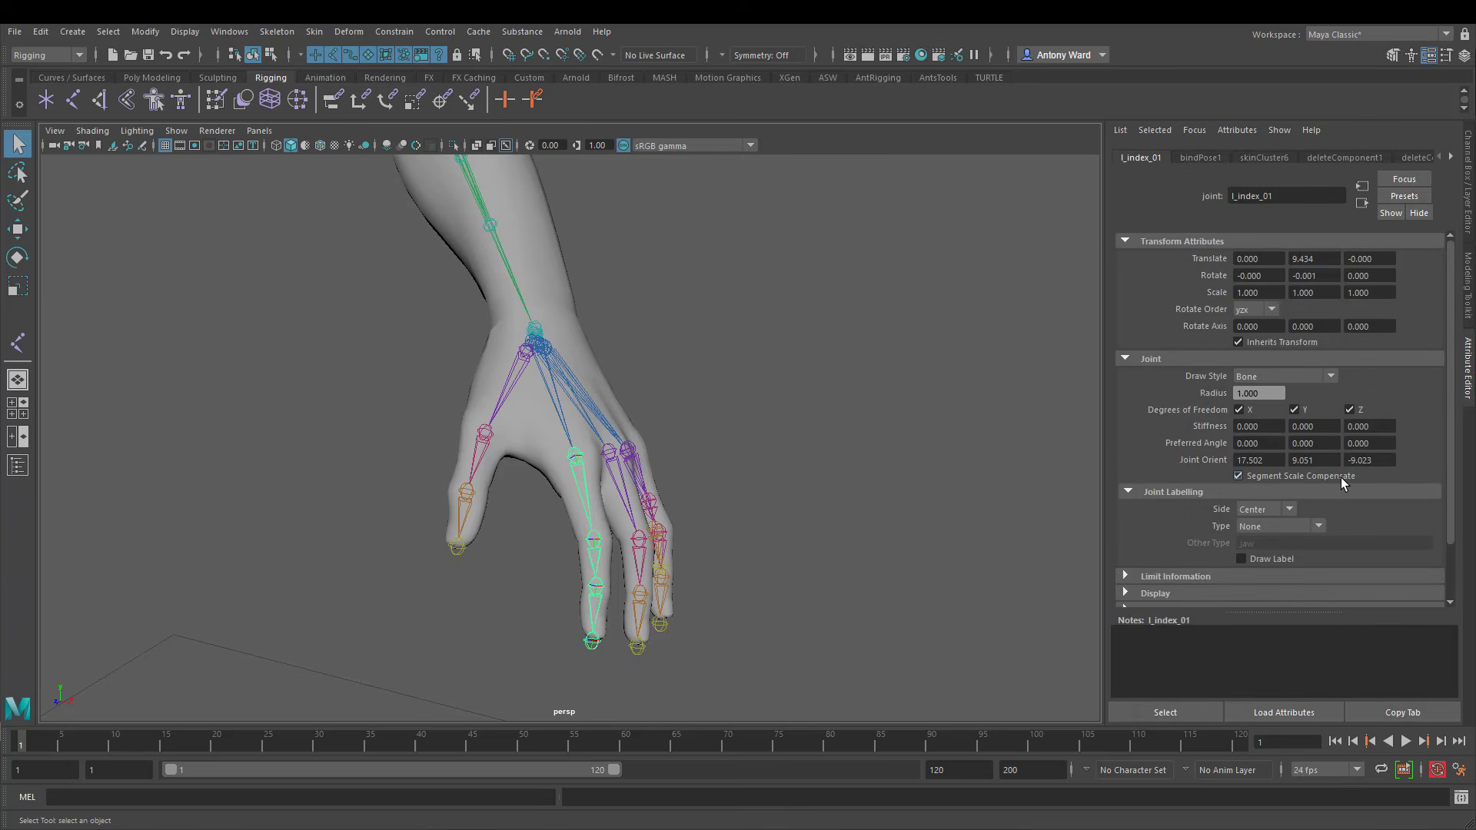
{"action": "right_click_drag", "start_coordinate": [830, 430], "coordinate": [731, 423], "text": "alt"}
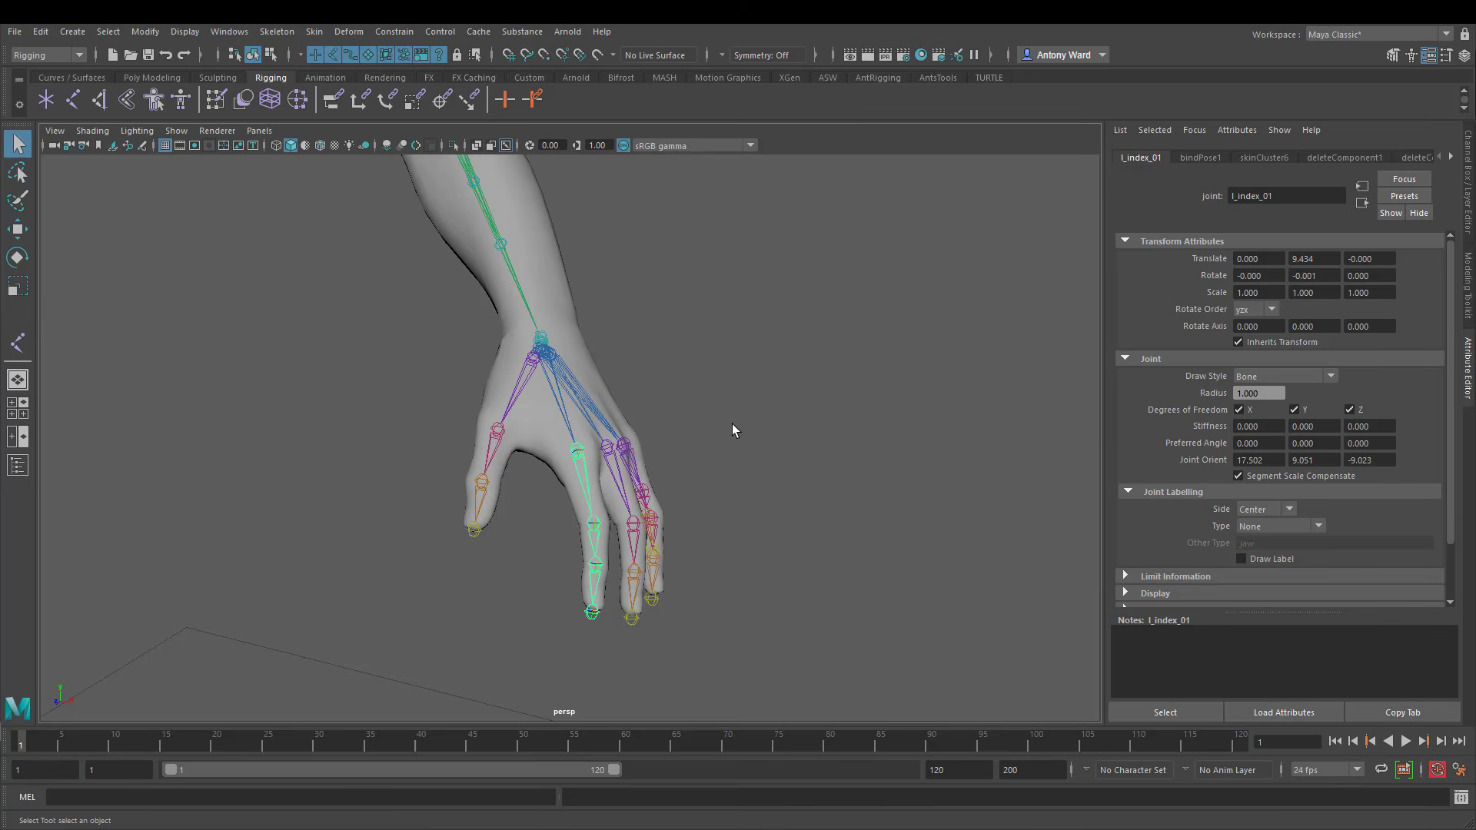
{"action": "left_click_drag", "start_coordinate": [750, 521], "coordinate": [650, 438], "text": "alt"}
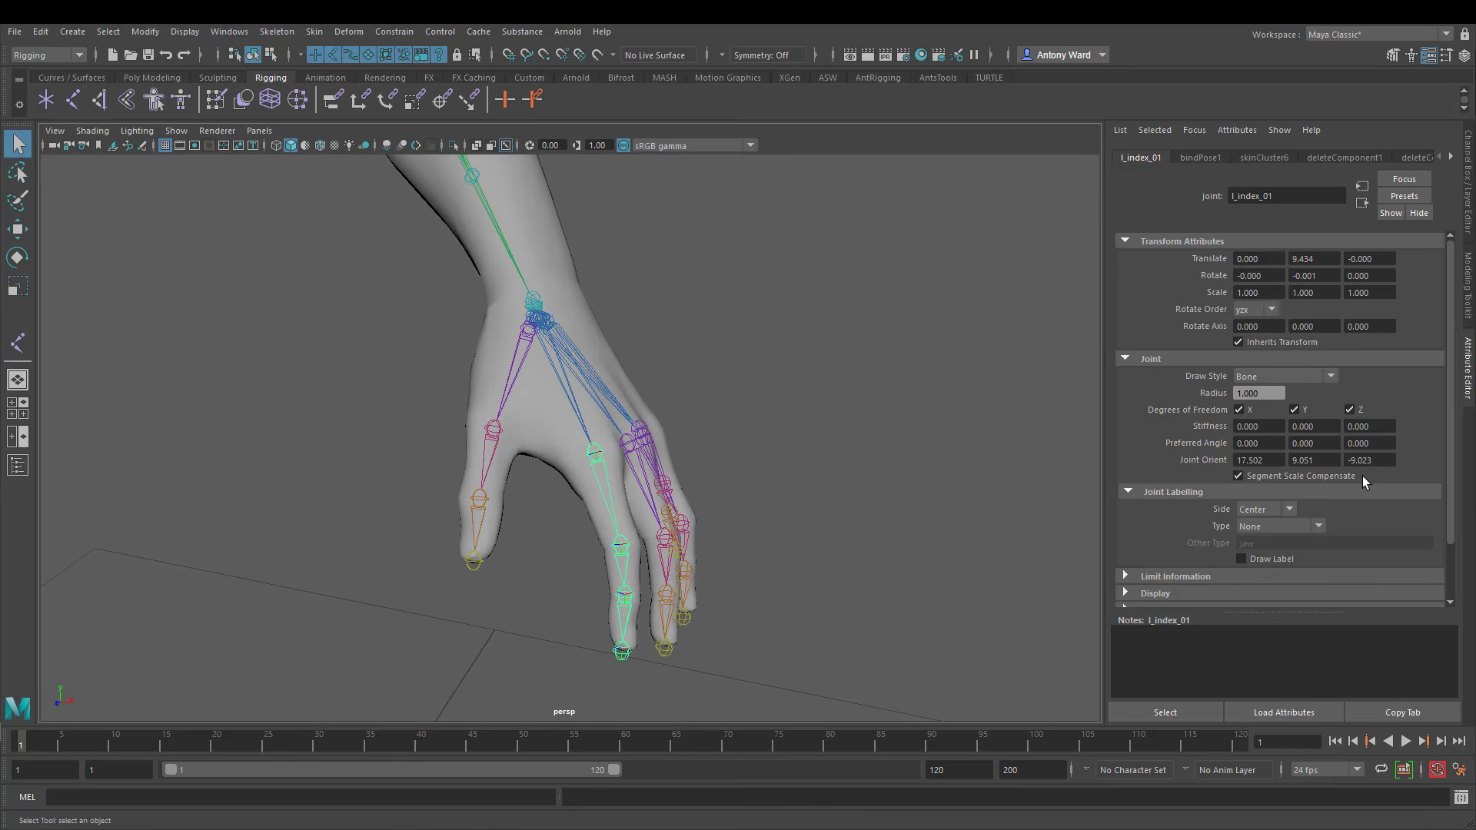
{"action": "left_click_drag", "start_coordinate": [571, 375], "coordinate": [565, 380], "text": "alt"}
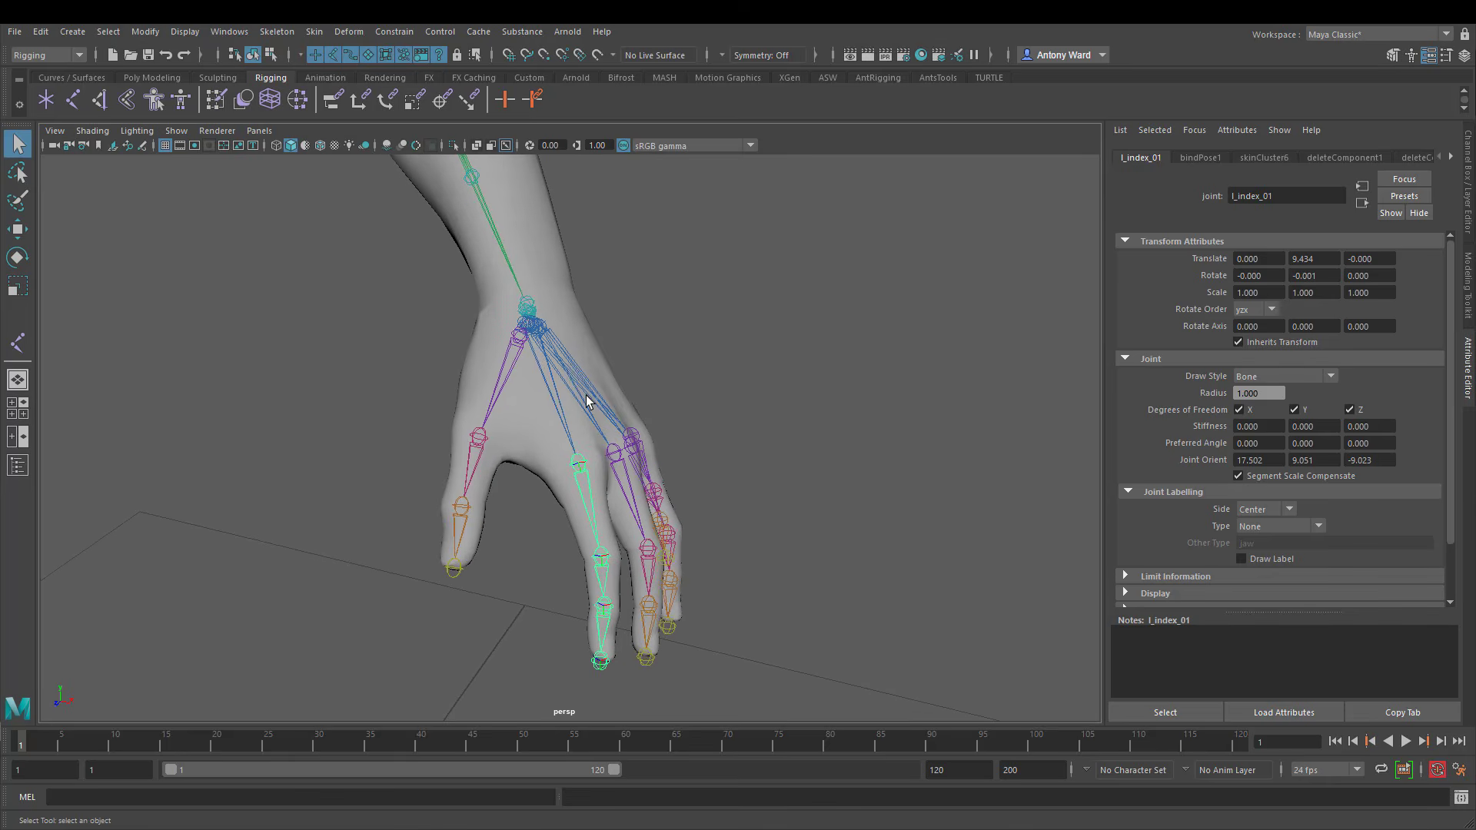
Select the l_wrist joint of the skinned arm and scale it uniformly to about 2.41
{"action": "key", "text": "e"}
{"action": "key", "text": "w"}
{"action": "key", "text": "r"}
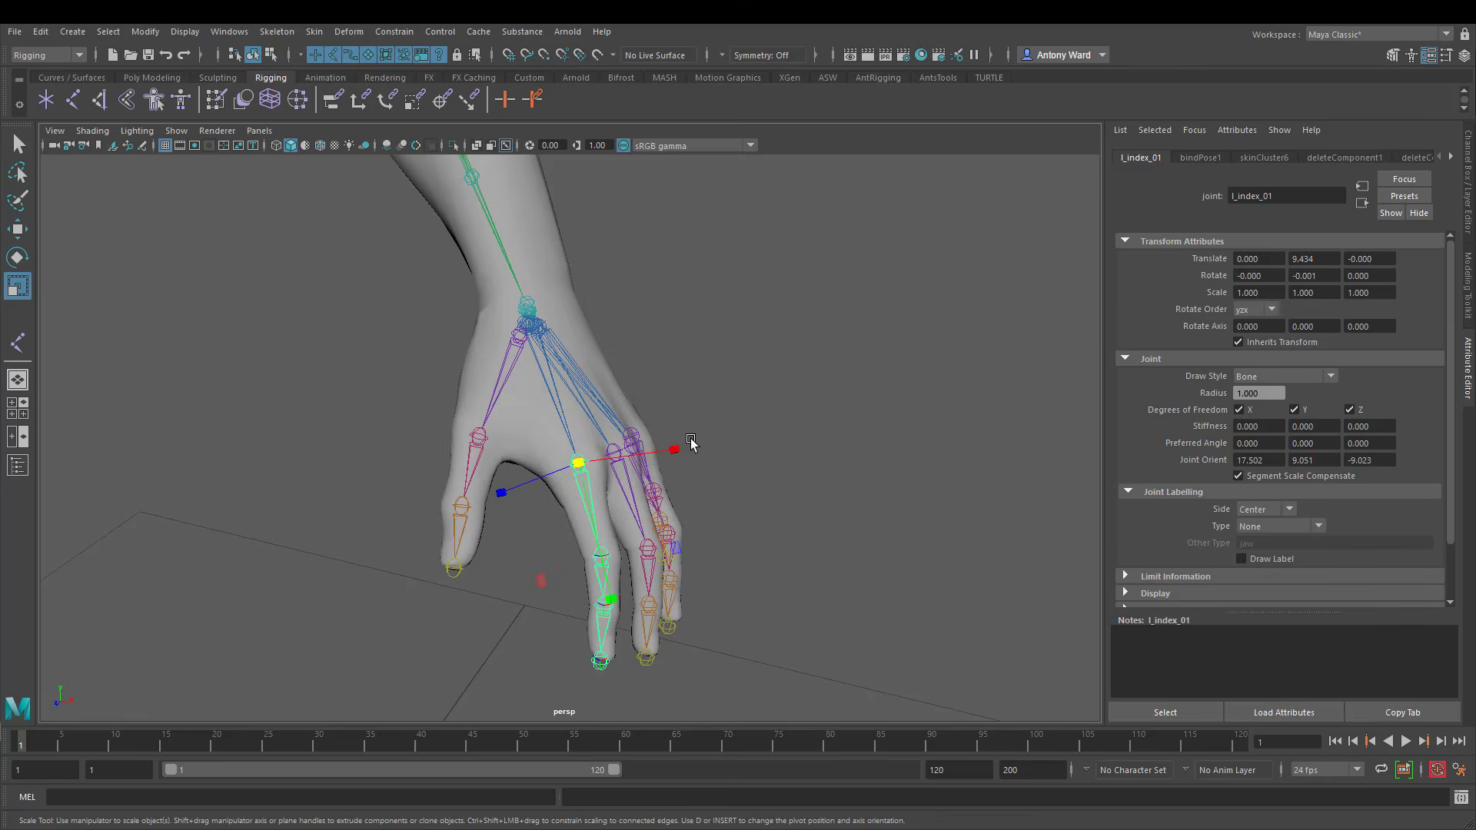
{"action": "right_click_drag", "start_coordinate": [625, 520], "coordinate": [711, 500], "text": "alt"}
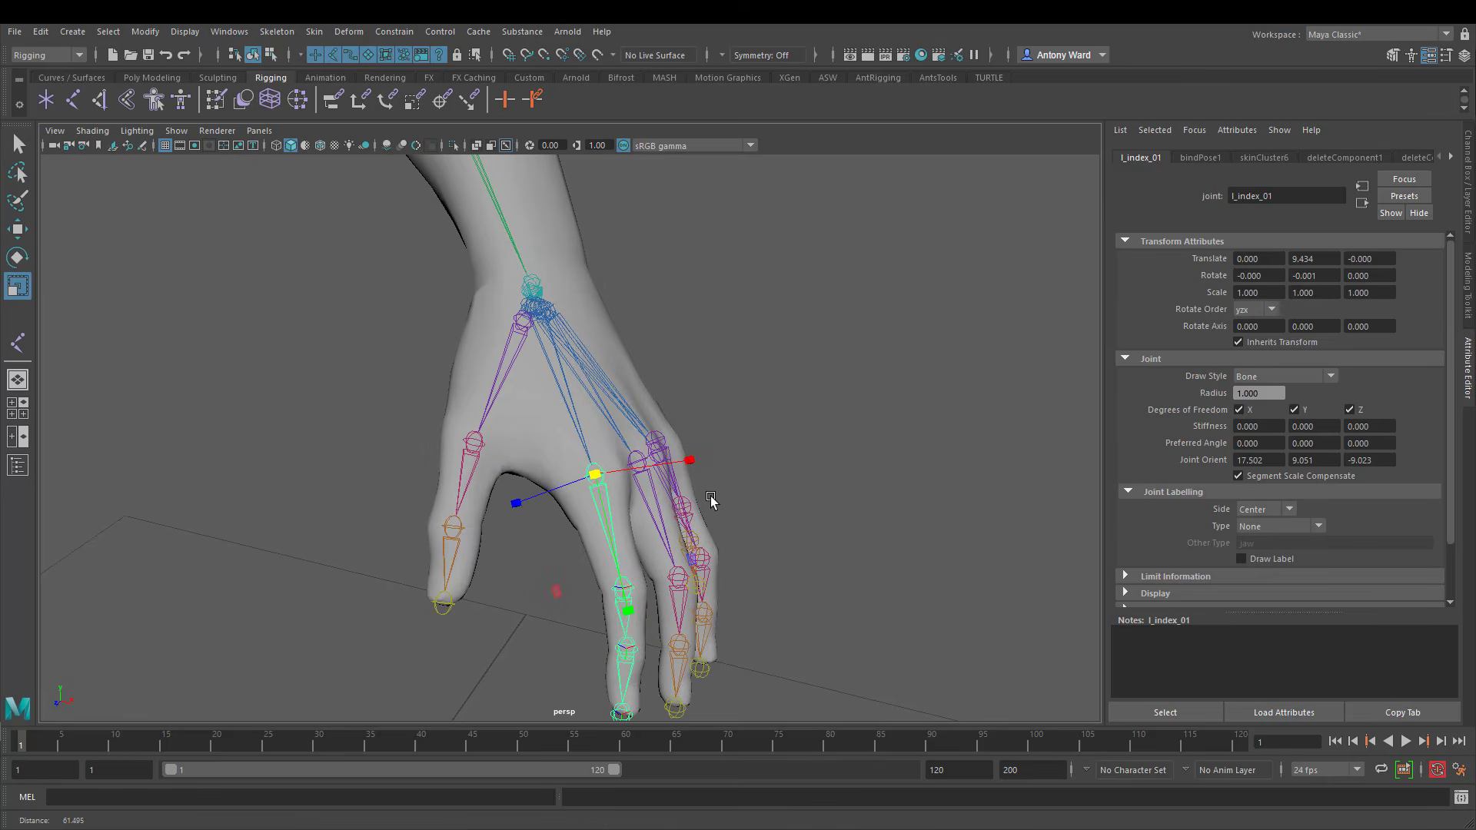
{"action": "left_click", "coordinate": [539, 278]}
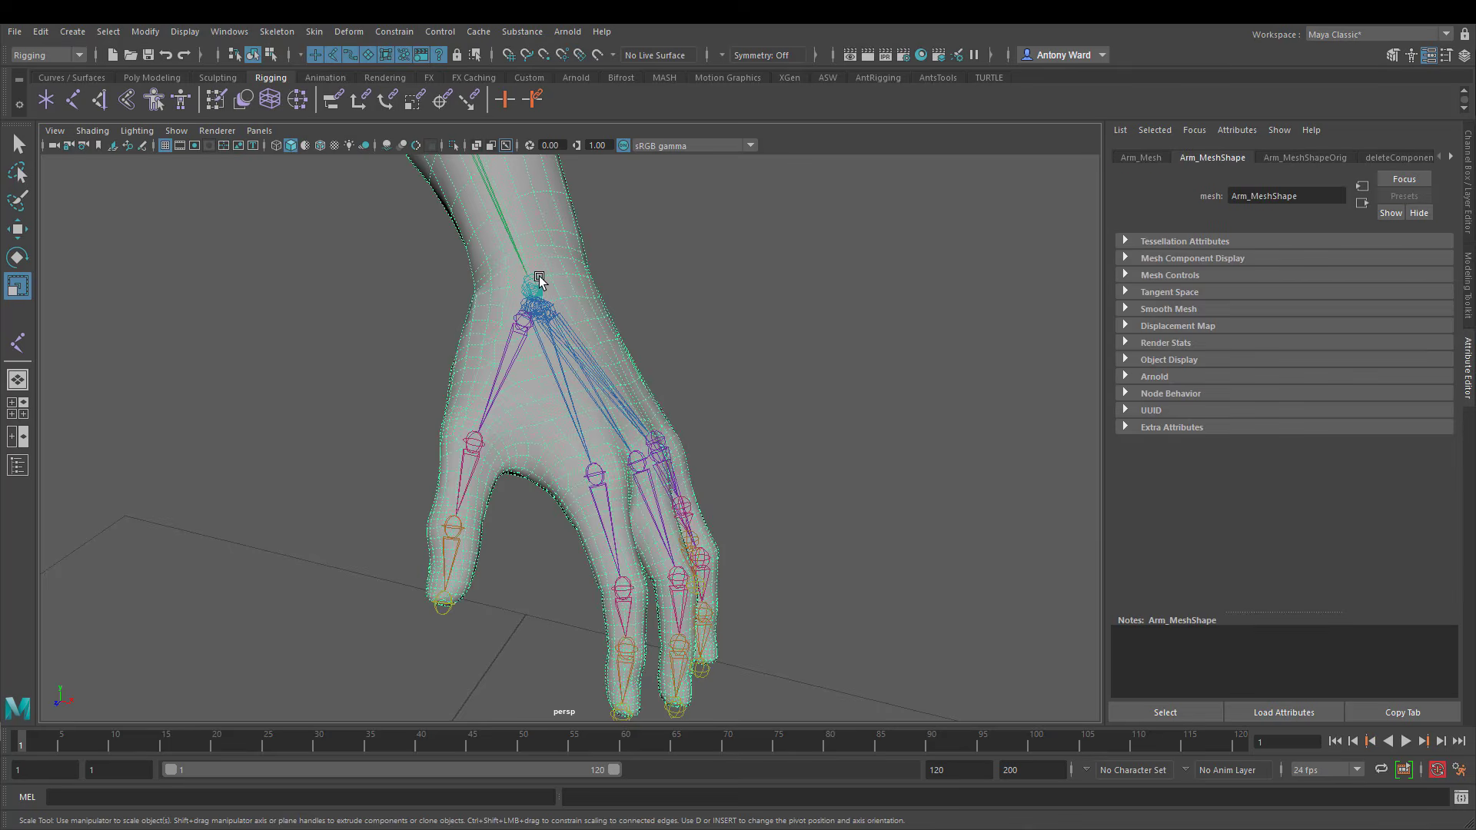
{"action": "left_click", "coordinate": [539, 278]}
{"action": "scroll", "coordinate": [815, 327], "scroll_direction": "down", "scroll_amount": 3}
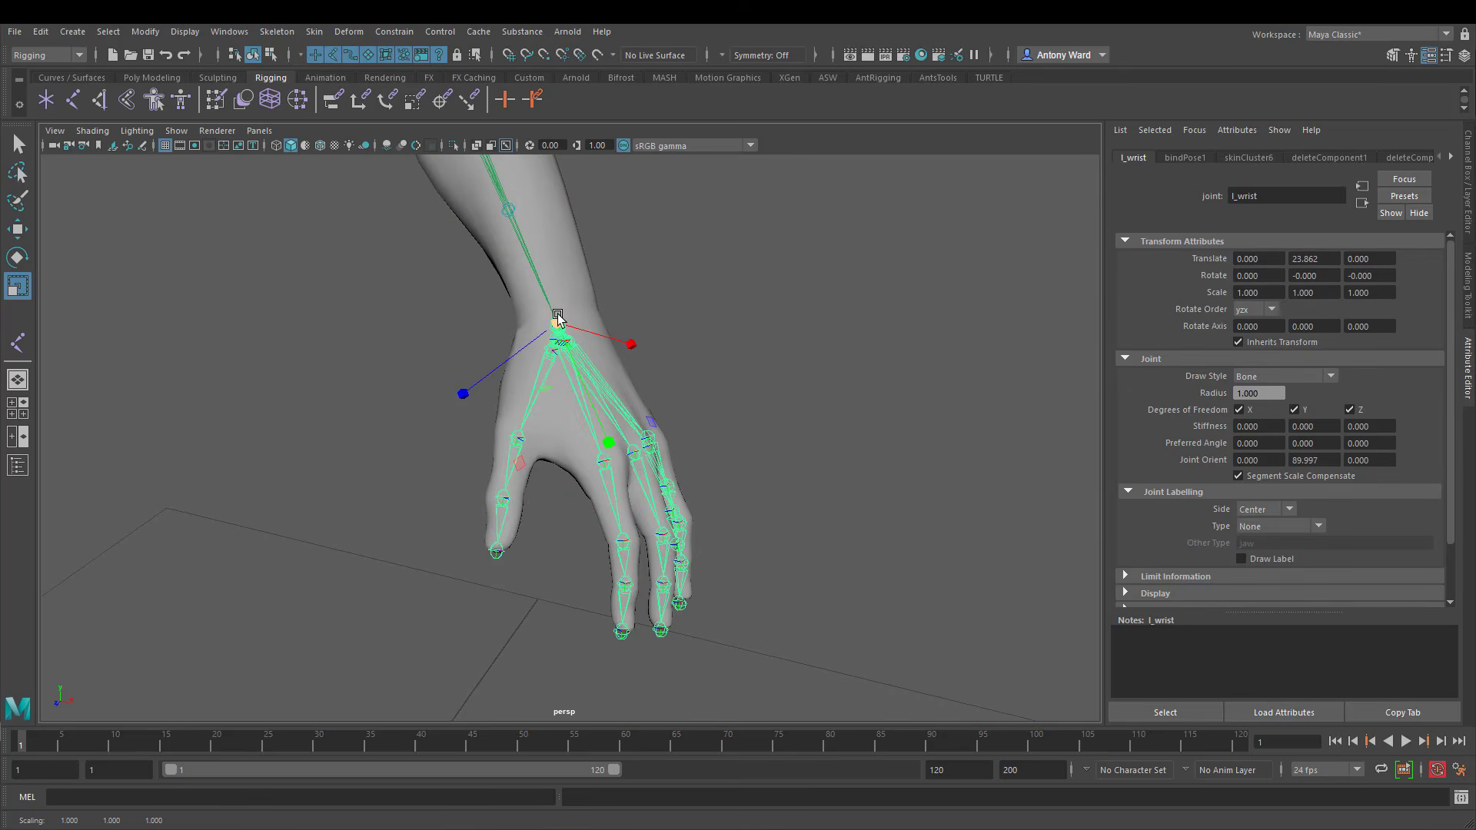
{"action": "left_click_drag", "start_coordinate": [559, 317], "coordinate": [874, 318]}
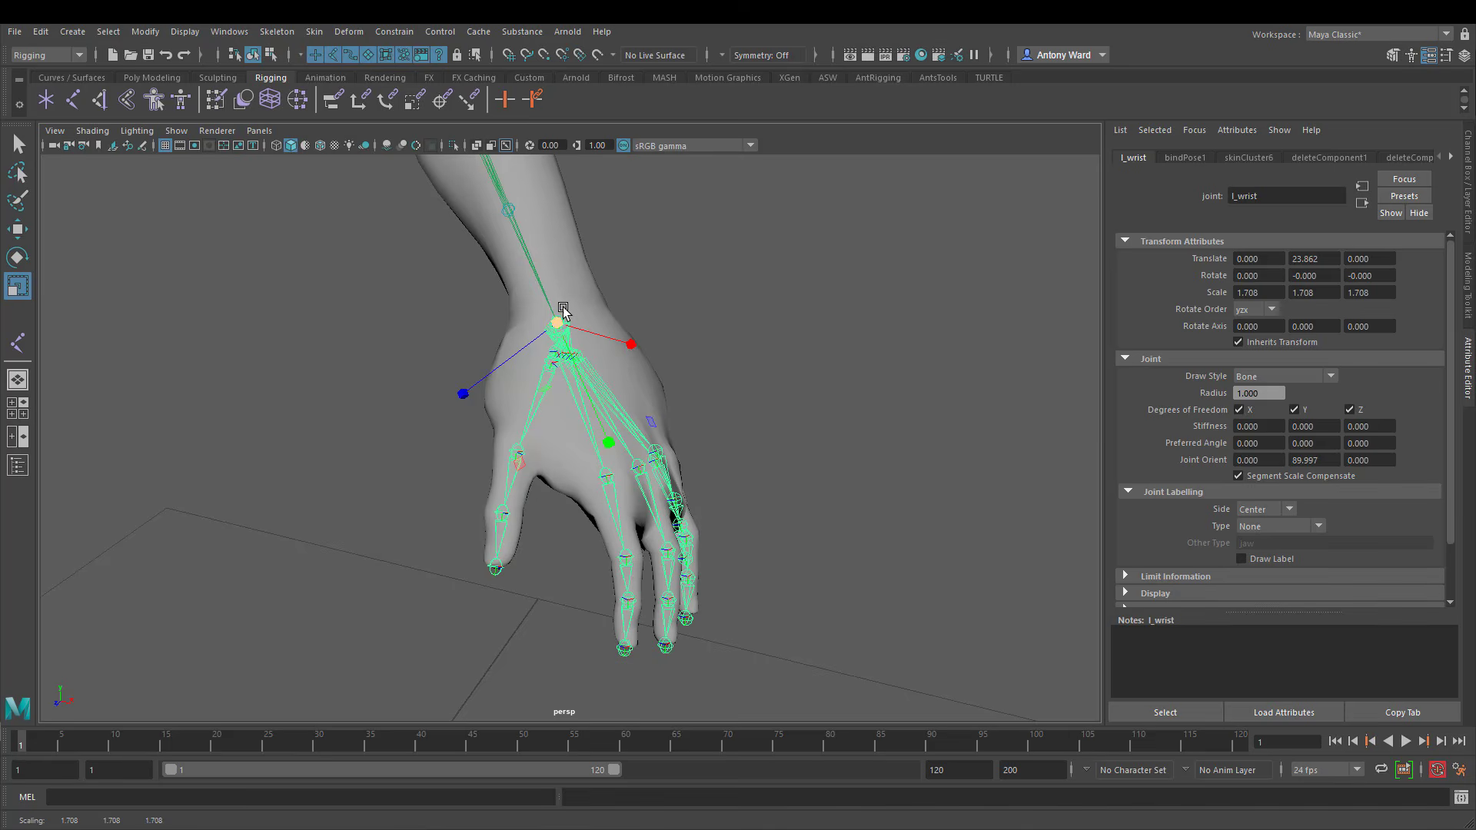
{"action": "left_click_drag", "start_coordinate": [556, 319], "coordinate": [748, 306]}
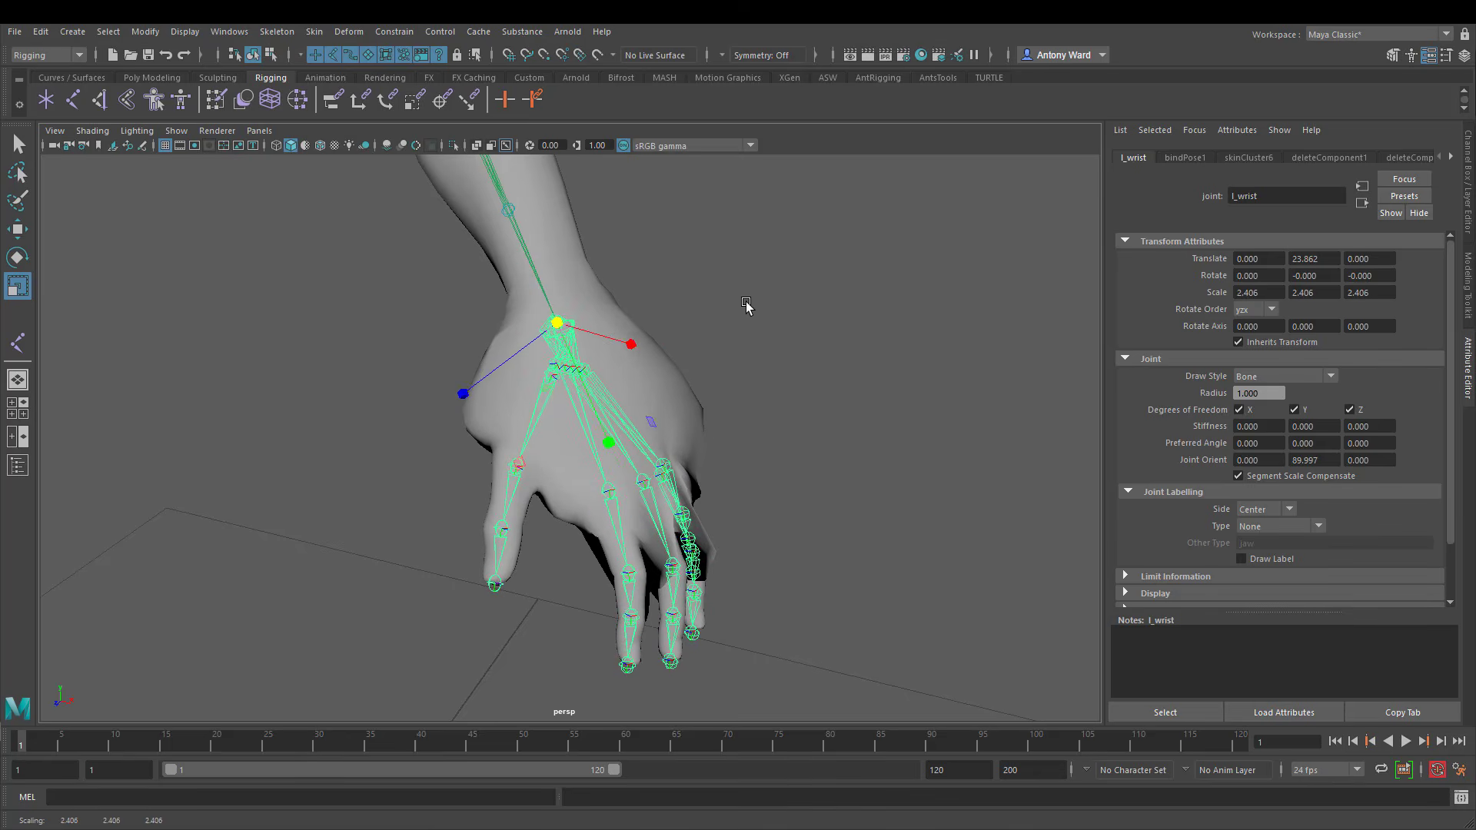
Undo and redo the l_wrist scaling at about 2.34, and examine Segment Scale Compensate on l_index_01 and l_index_meta
{"action": "key", "text": "ctrl+z"}
{"action": "left_click_drag", "start_coordinate": [558, 323], "coordinate": [729, 333]}
{"action": "left_click", "coordinate": [614, 493]}
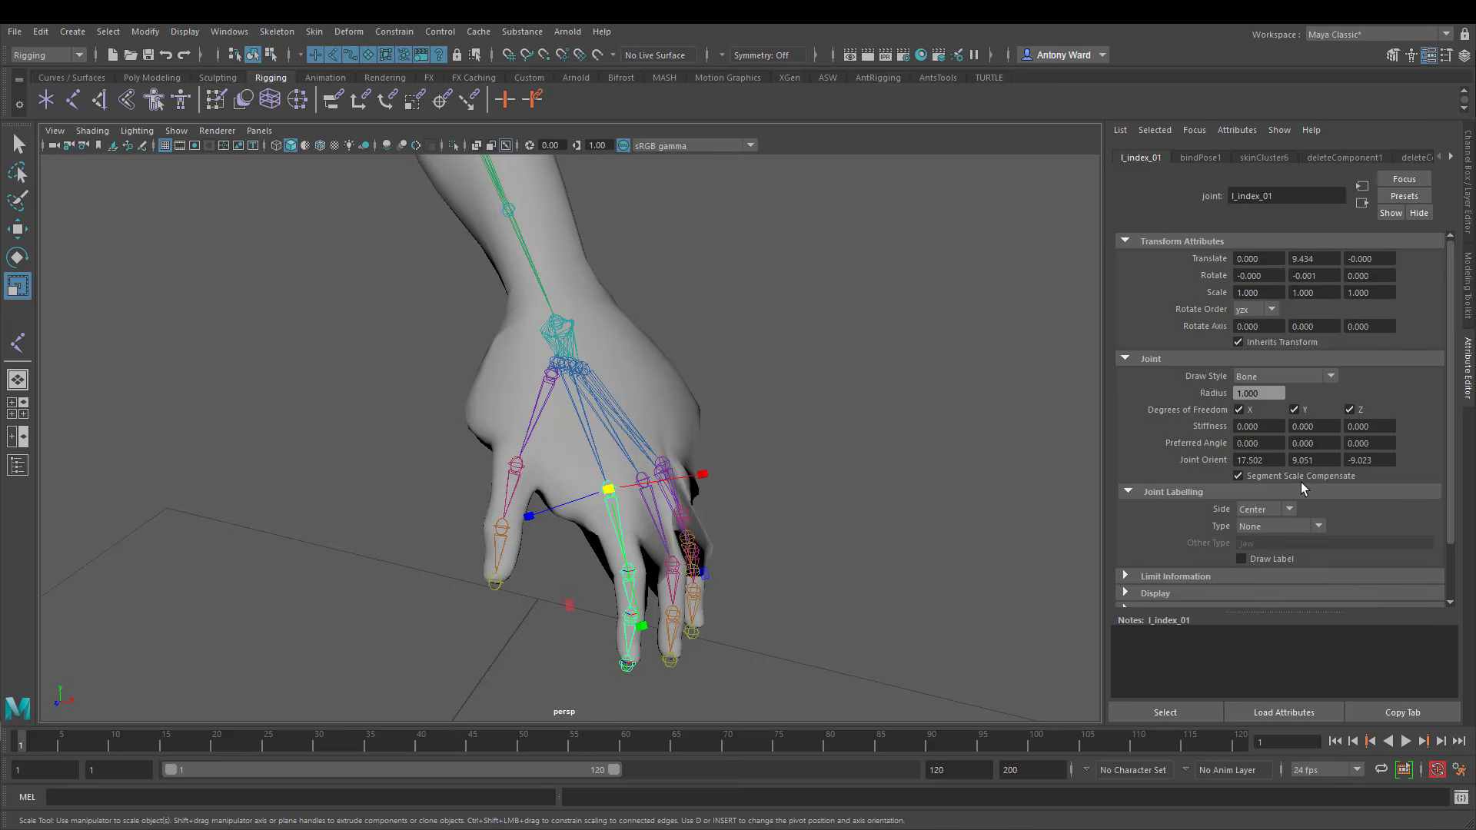
{"action": "left_click_drag", "start_coordinate": [778, 439], "coordinate": [768, 431], "text": "alt"}
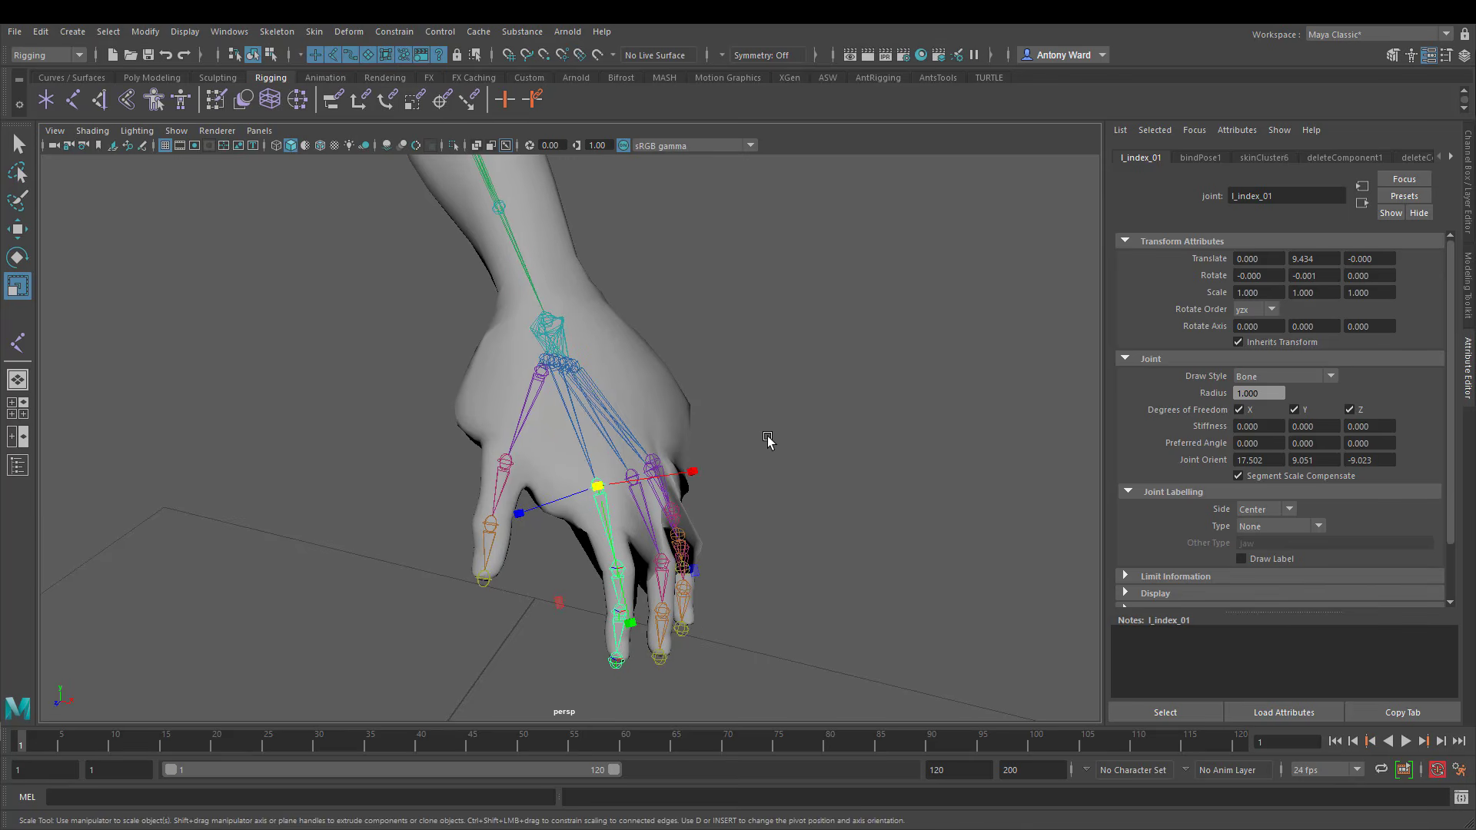
{"action": "left_click", "coordinate": [562, 394]}
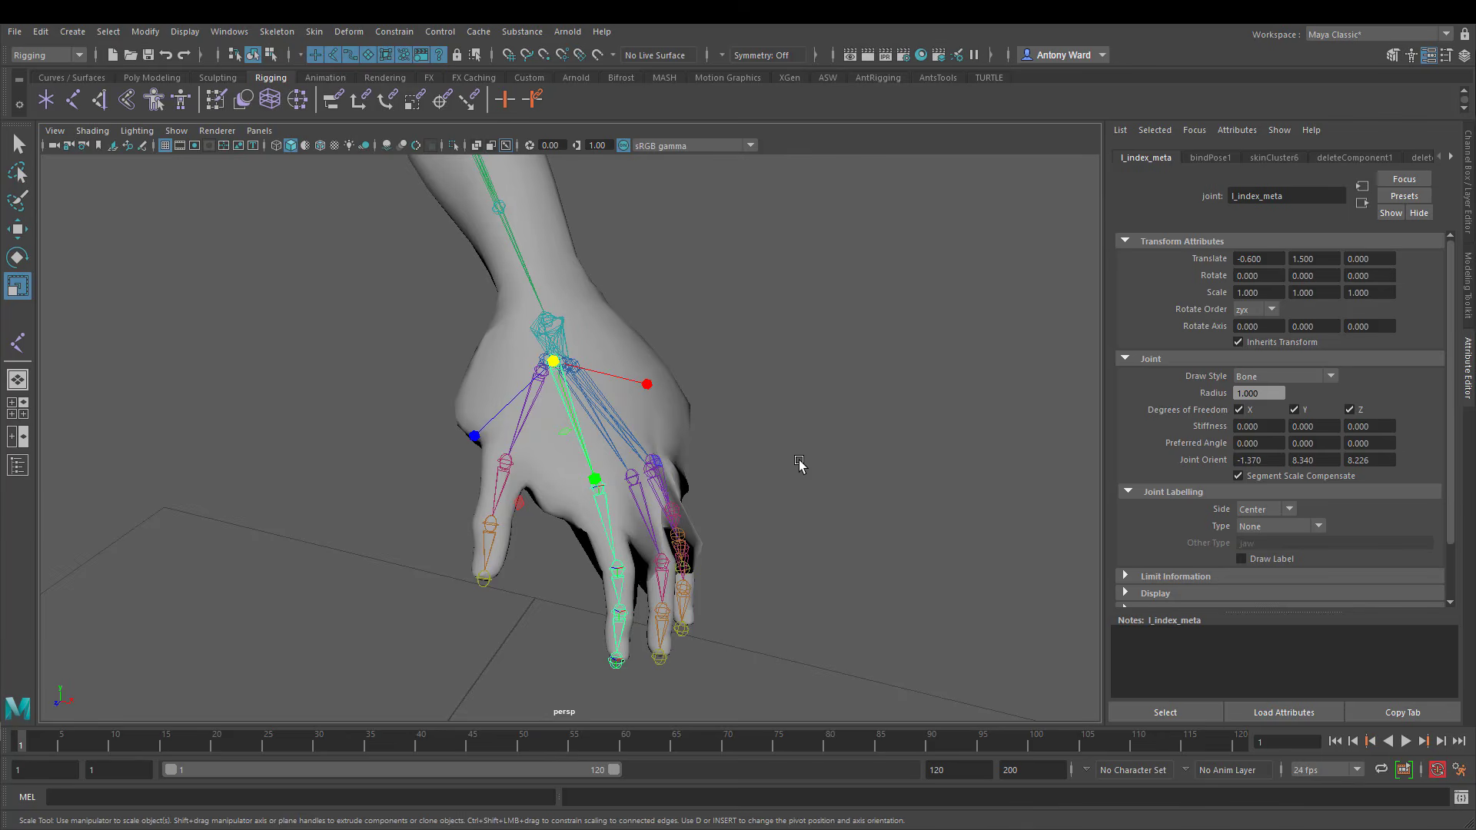
{"action": "left_click_drag", "start_coordinate": [736, 447], "coordinate": [672, 448], "text": "alt"}
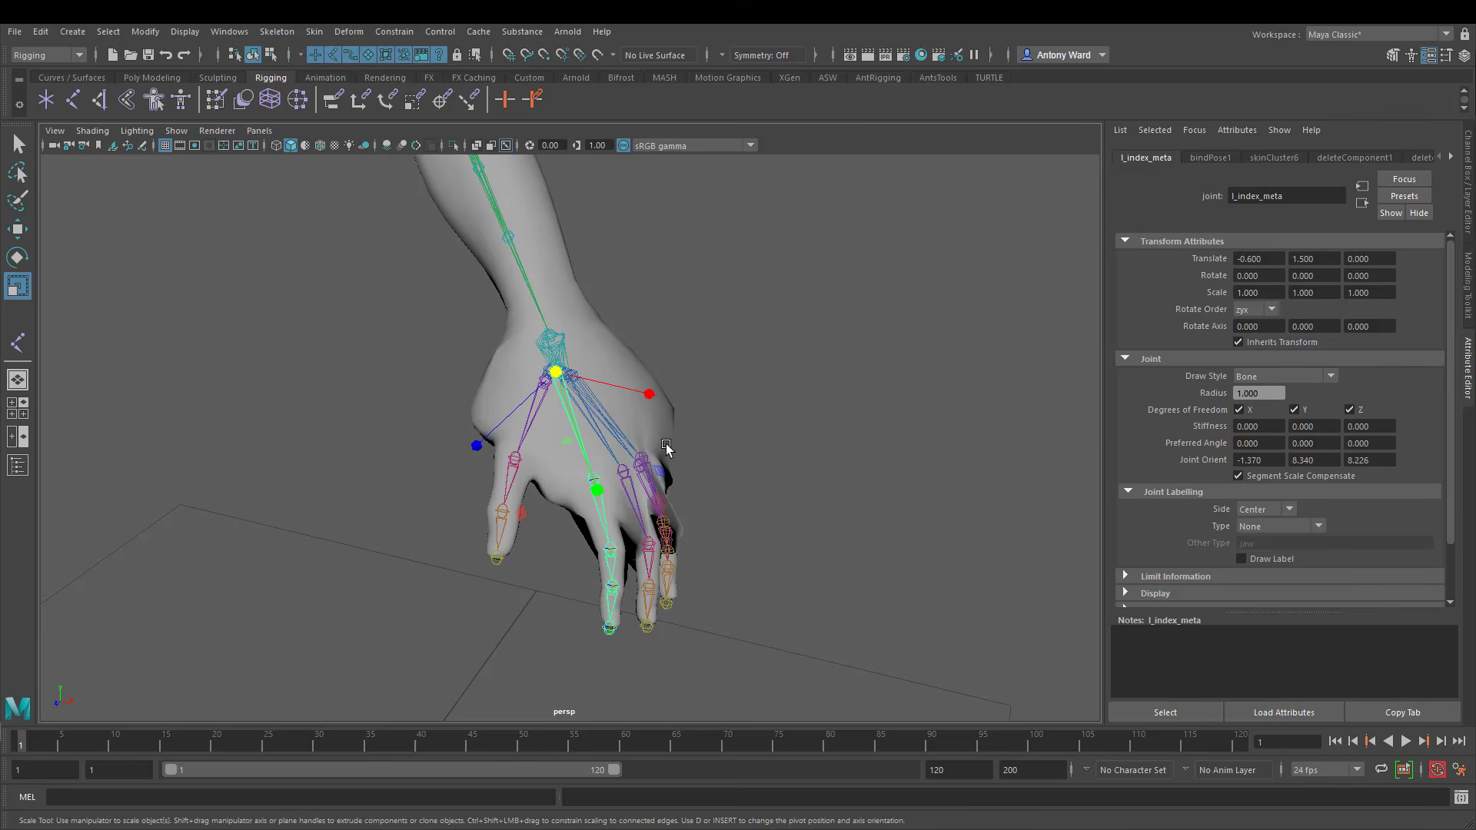
{"action": "left_click_drag", "start_coordinate": [698, 488], "coordinate": [741, 382], "text": "alt"}
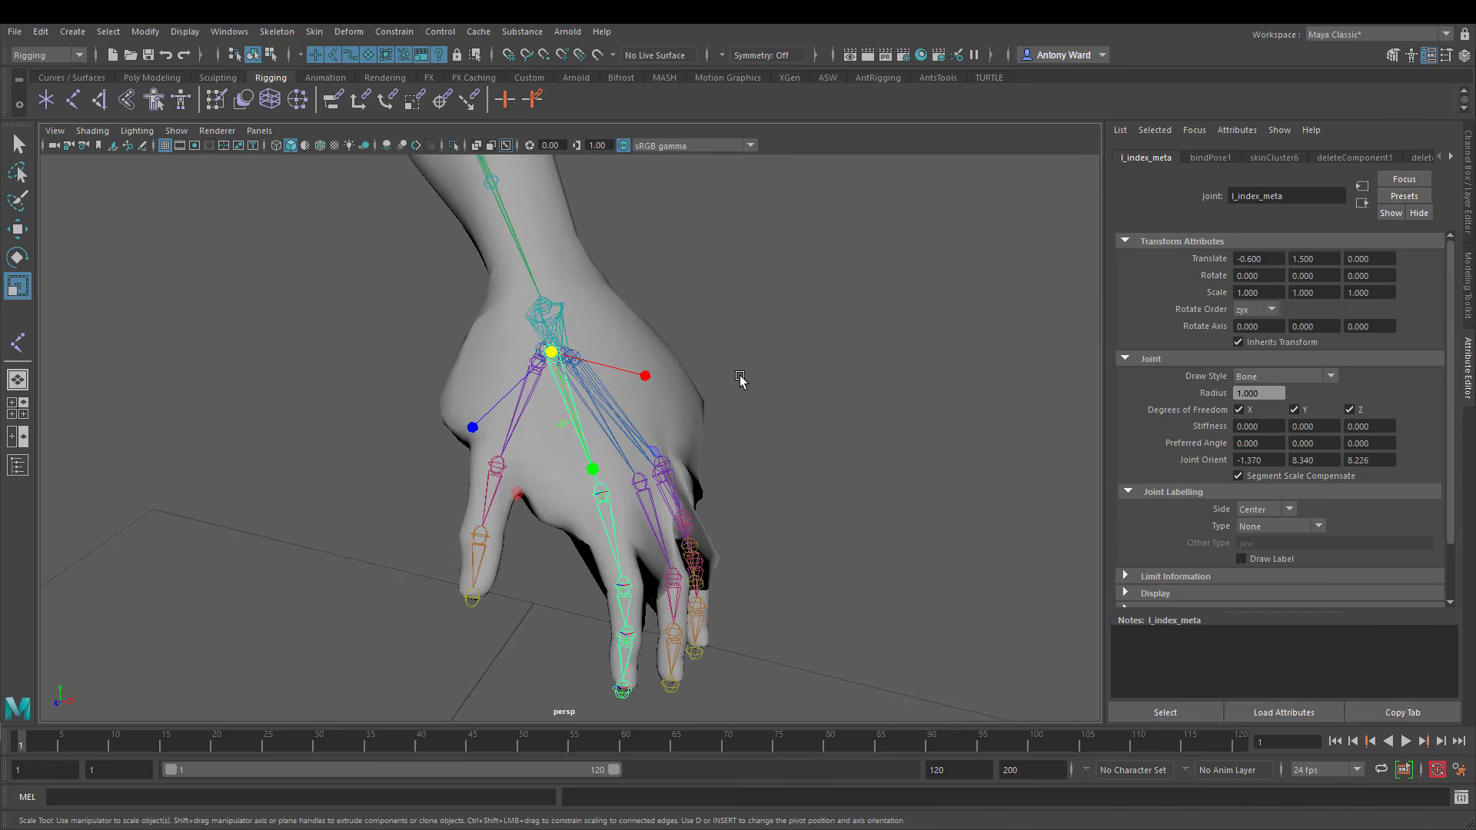
Reset the l_wrist joint's scale to 1 in X, Y and Z
{"action": "left_click", "coordinate": [546, 309]}
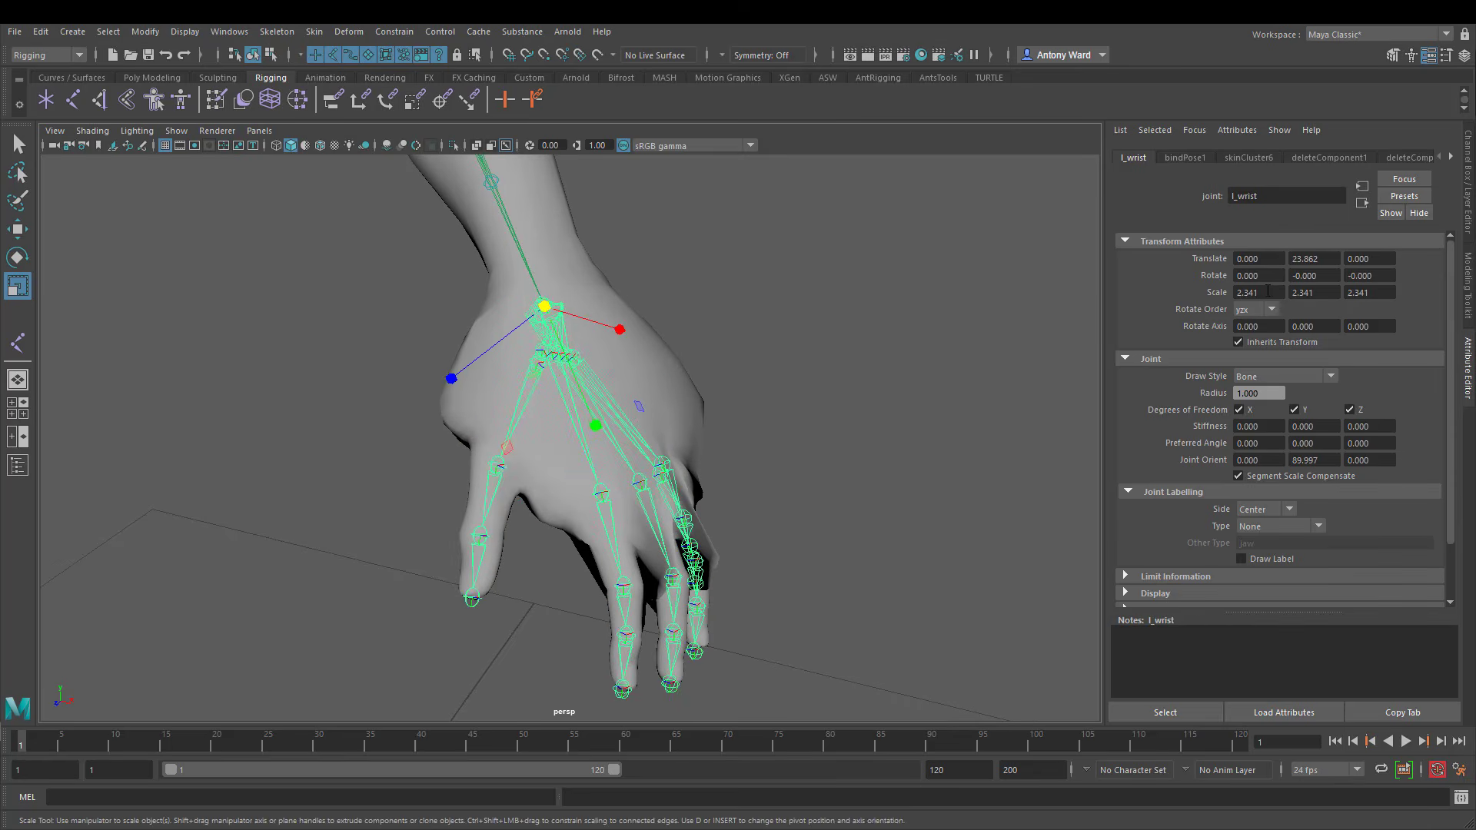
{"action": "double_click", "coordinate": [1268, 290]}
{"action": "type", "text": "1"}
{"action": "key", "text": "Return"}
{"action": "left_click", "coordinate": [1305, 293]}
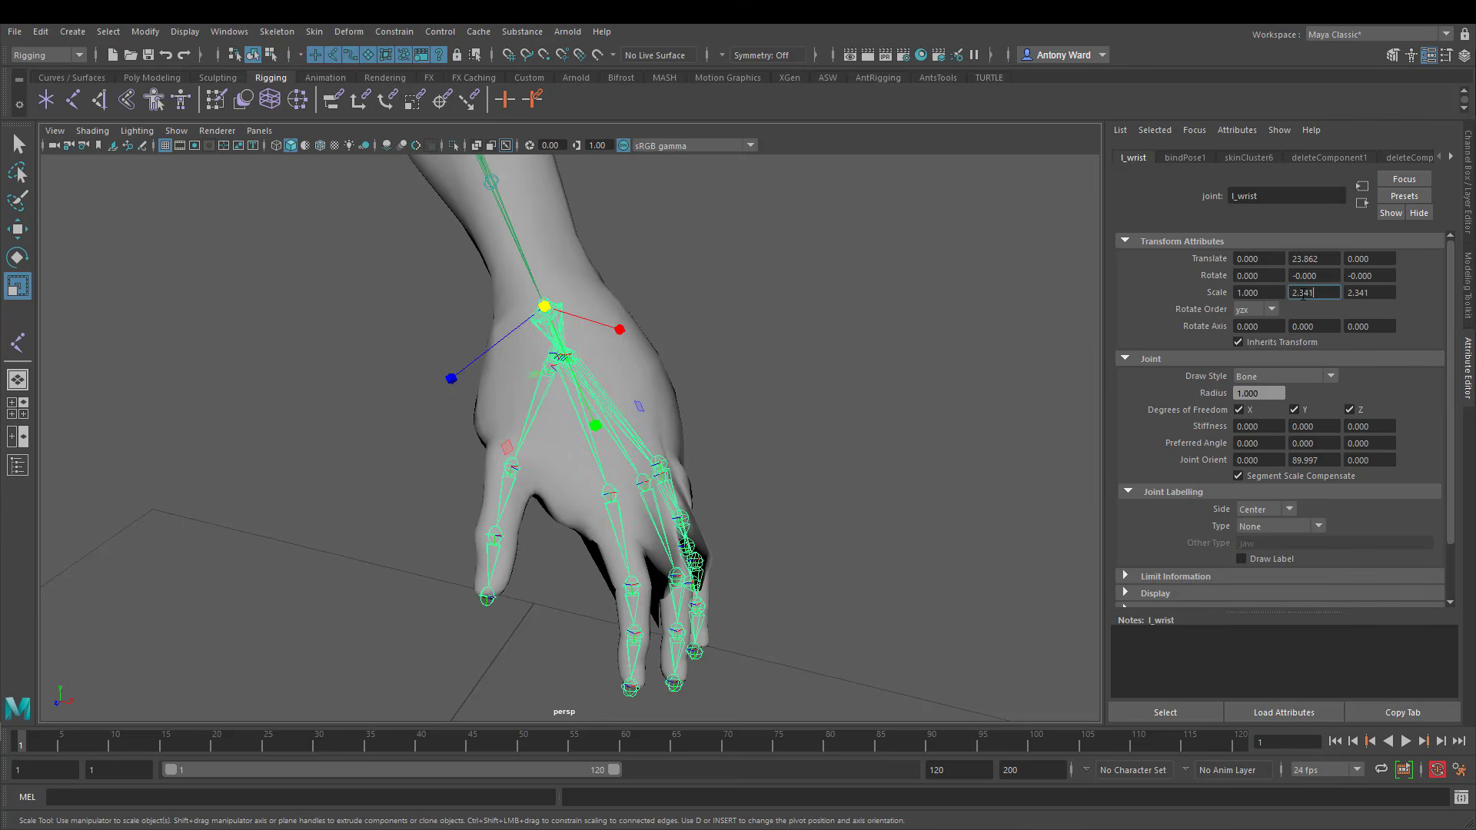
{"action": "double_click", "coordinate": [1305, 293]}
{"action": "type", "text": "1"}
{"action": "key", "text": "Return"}
{"action": "key", "text": "Tab"}
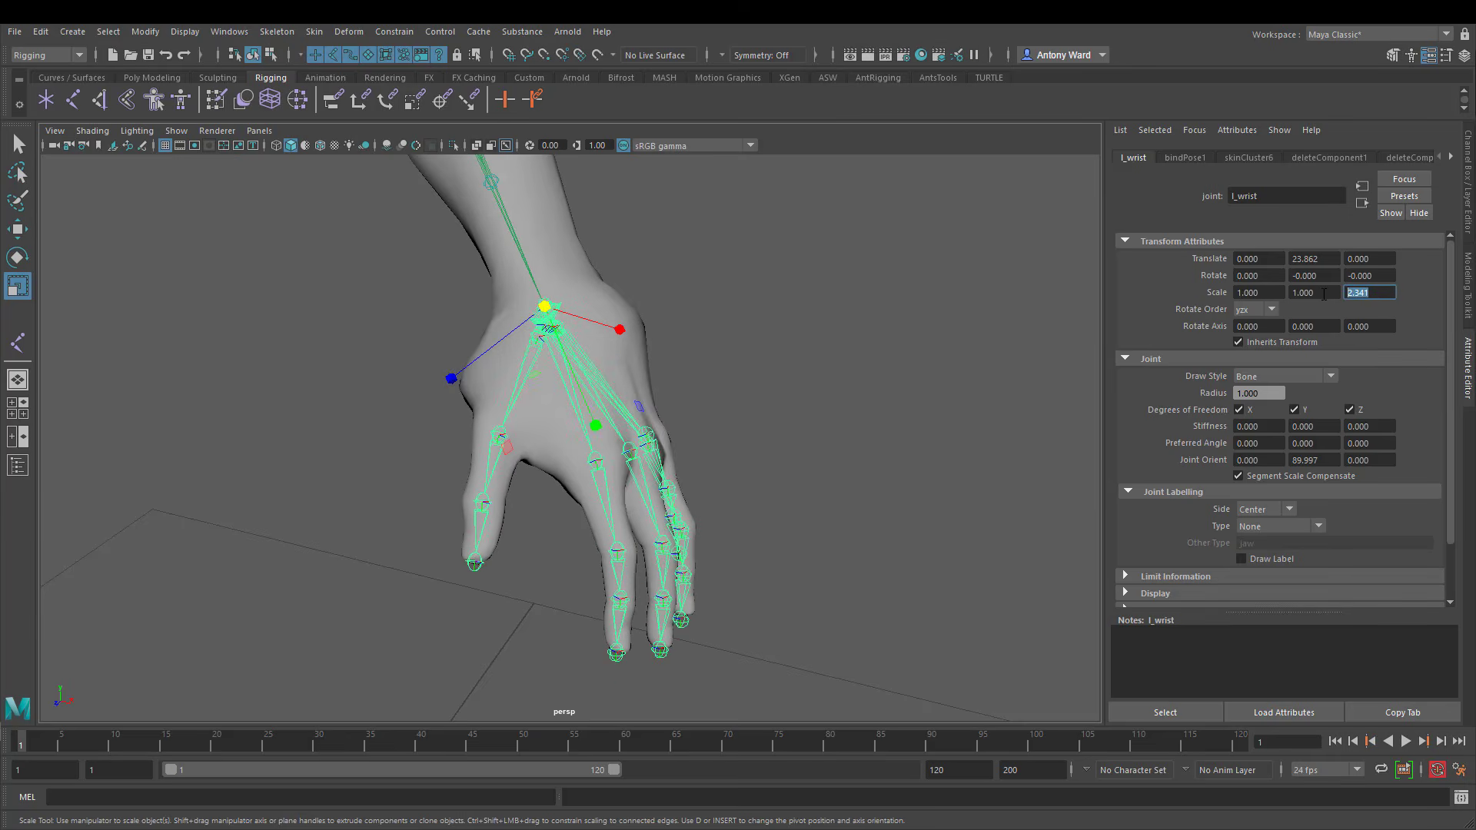
{"action": "type", "text": "1"}
{"action": "key", "text": "Return"}
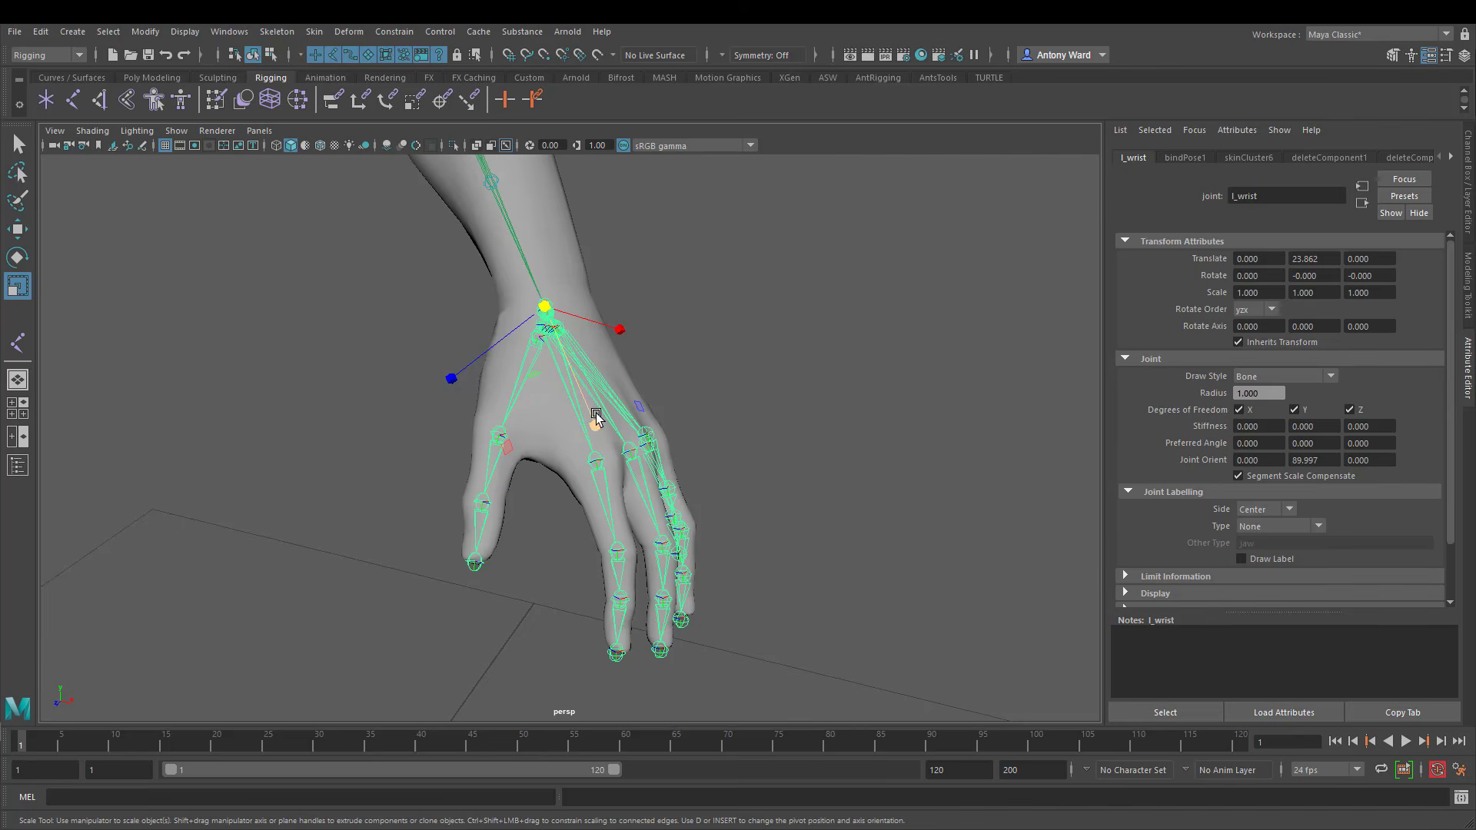
Scale the l_wrist joint uniformly to about 1.59 and undo the scaling
{"action": "left_click_drag", "start_coordinate": [592, 412], "coordinate": [543, 405], "text": "alt"}
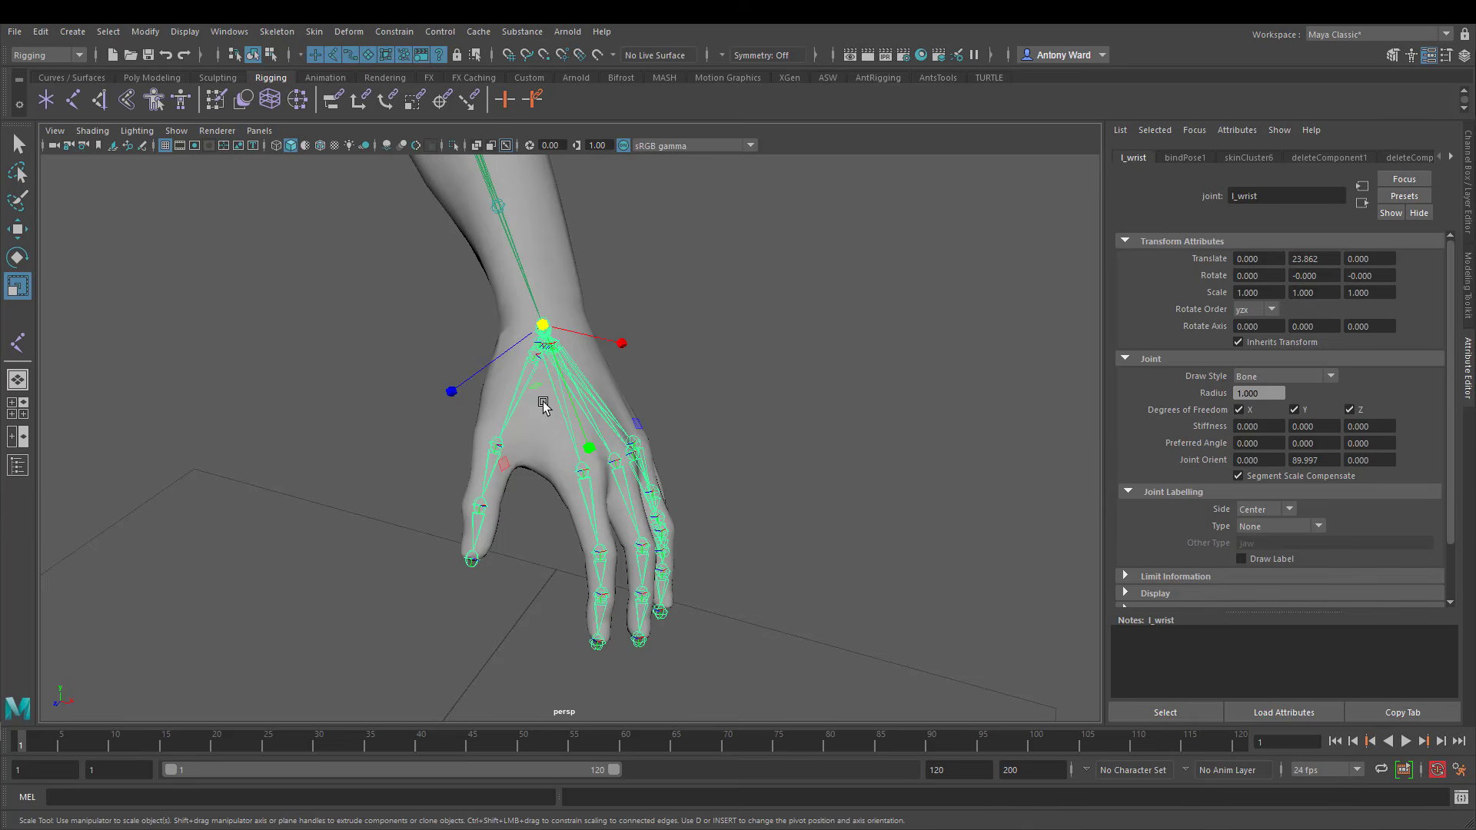
{"action": "left_click_drag", "start_coordinate": [546, 327], "coordinate": [648, 324]}
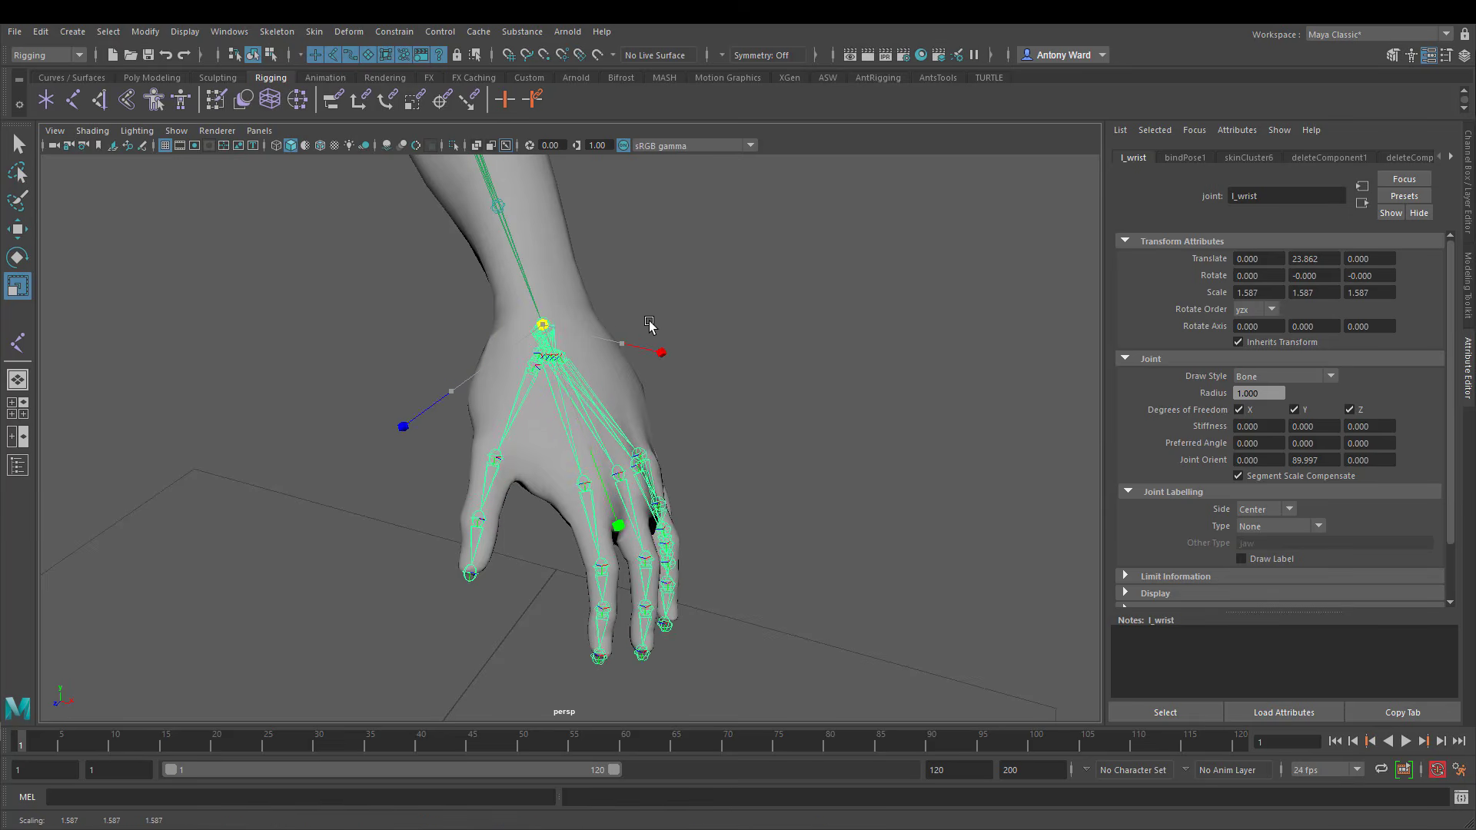
{"action": "key", "text": "ctrl+z"}
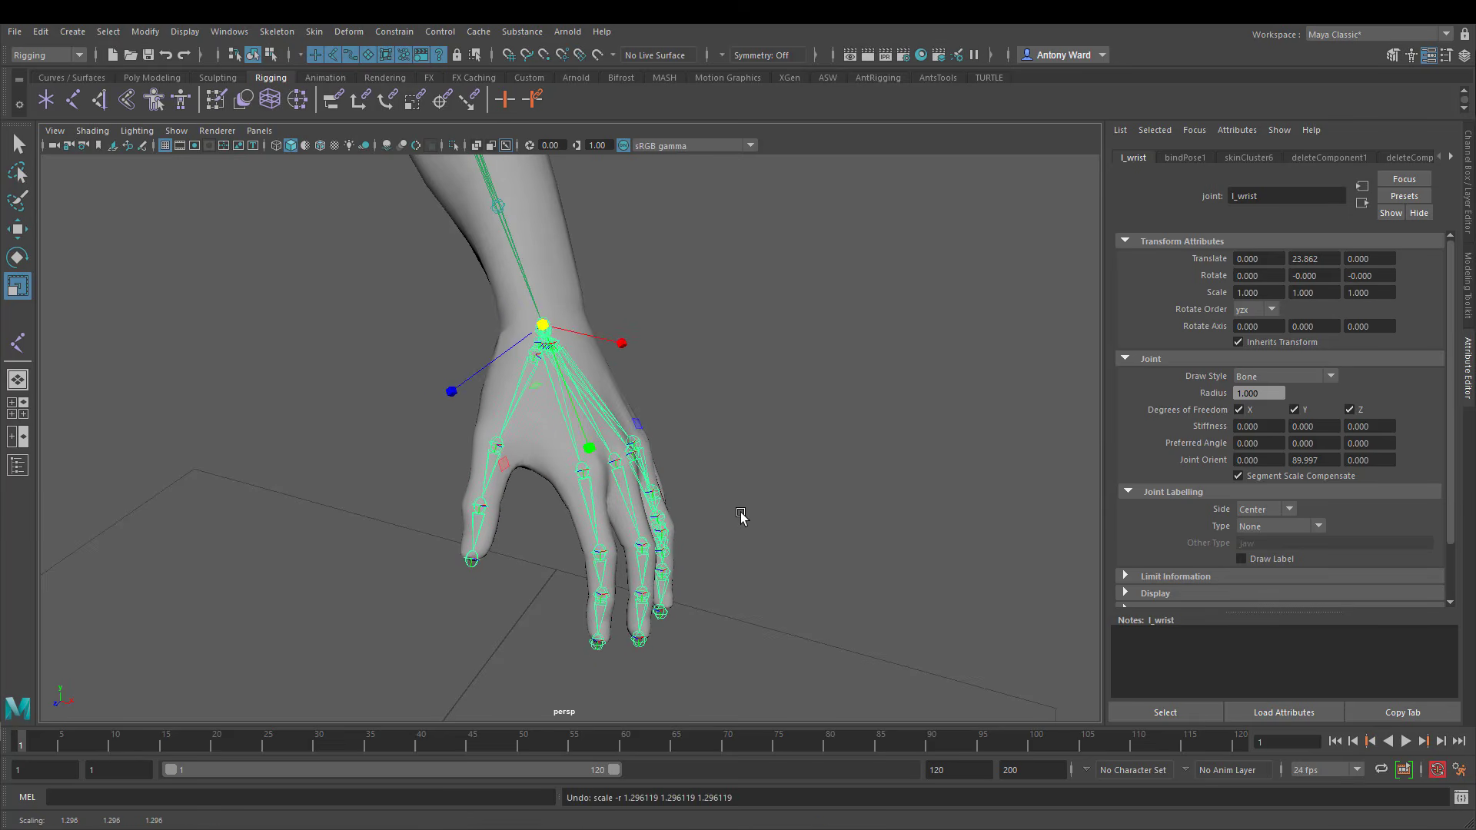
Turn off Segment Scale Compensate on each left index finger joint, from the metacarpal joint to the fingertip
{"action": "middle_click_drag", "start_coordinate": [740, 514], "coordinate": [742, 495], "text": "alt"}
{"action": "right_click_drag", "start_coordinate": [742, 494], "coordinate": [802, 486], "text": "alt"}
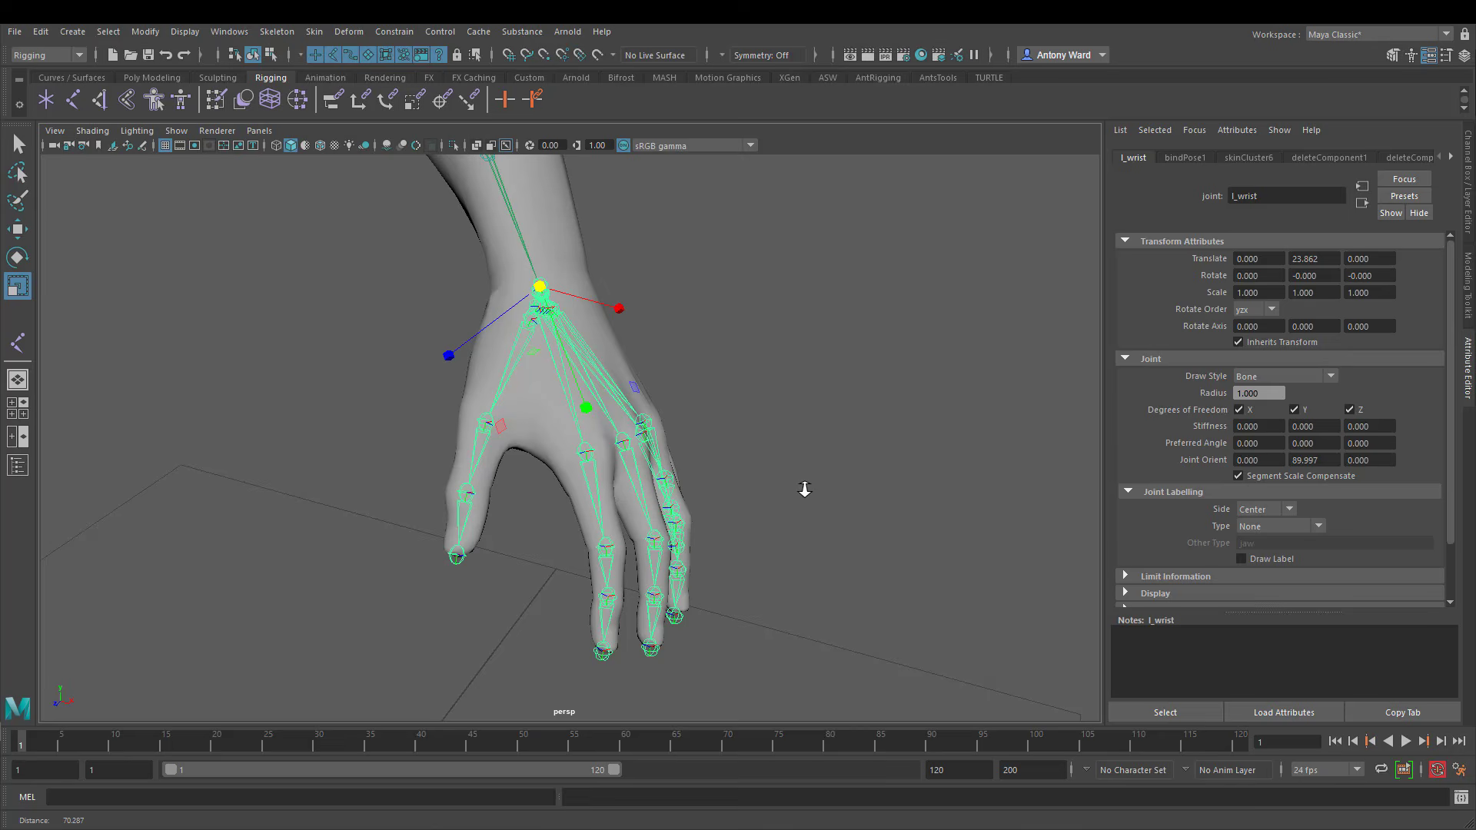
{"action": "left_click", "coordinate": [596, 465]}
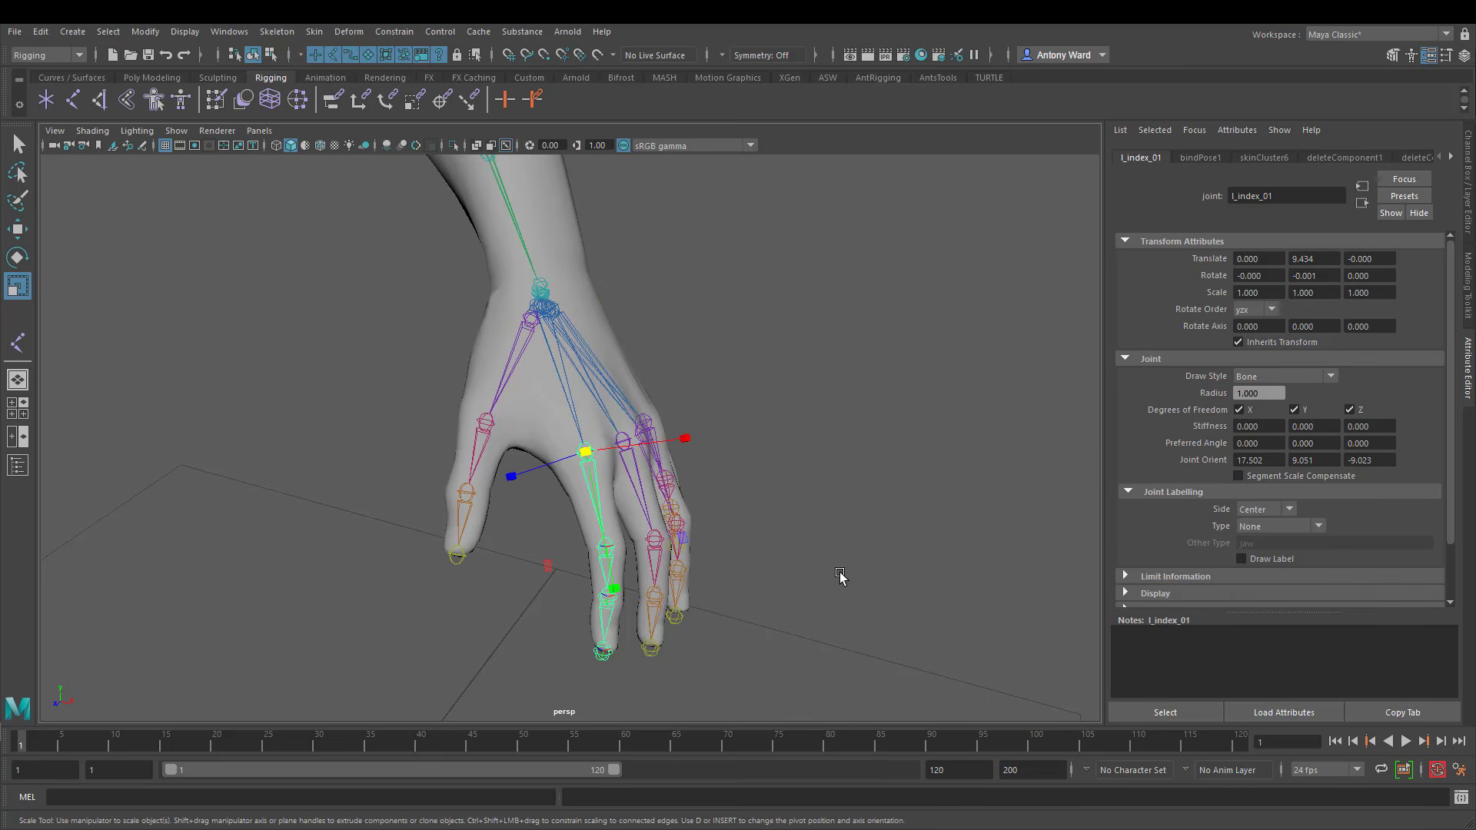
{"action": "left_click", "coordinate": [607, 548]}
{"action": "left_click", "coordinate": [814, 616]}
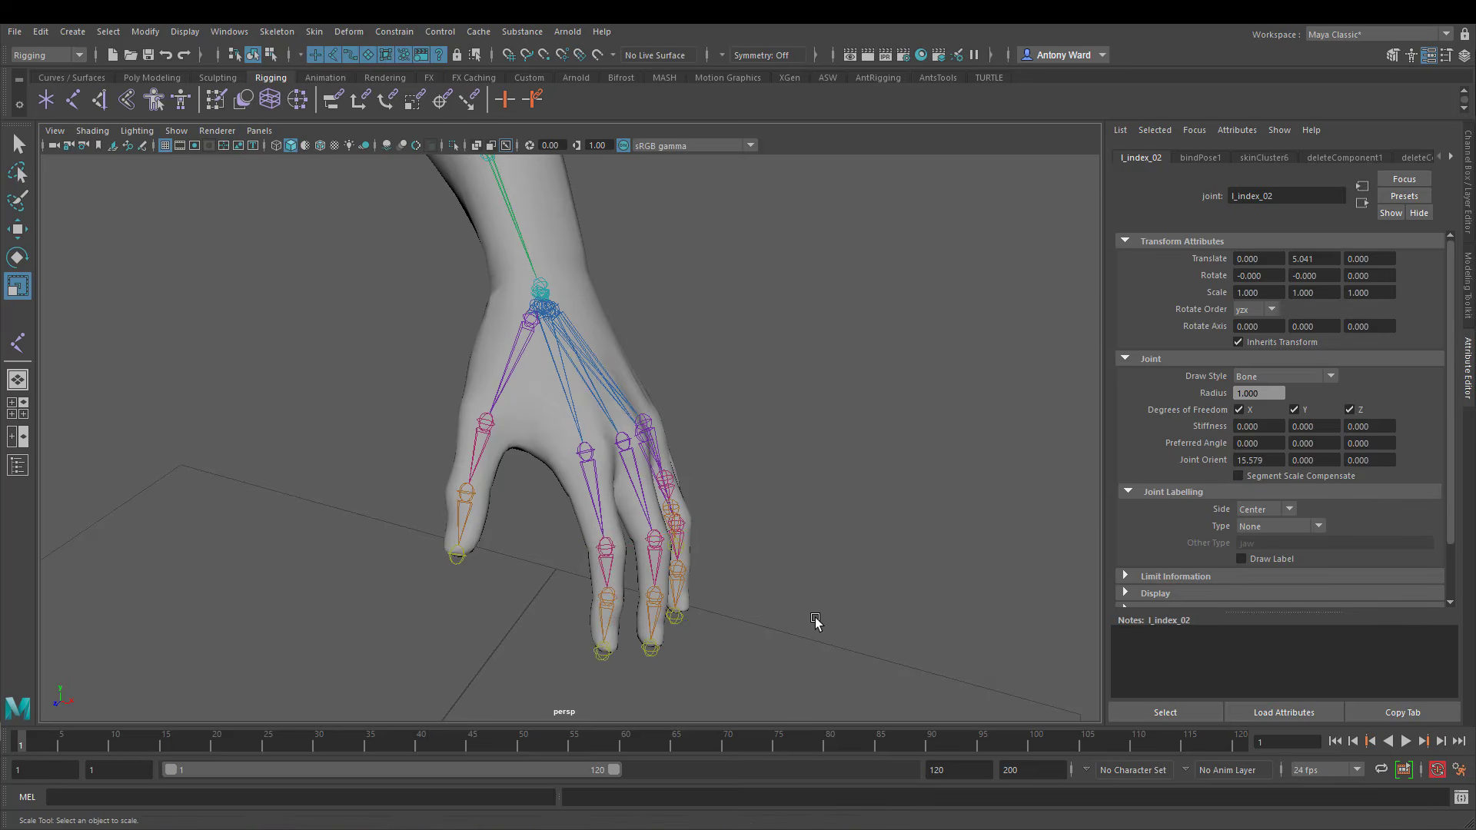
{"action": "left_click", "coordinate": [607, 597]}
{"action": "left_click", "coordinate": [759, 664]}
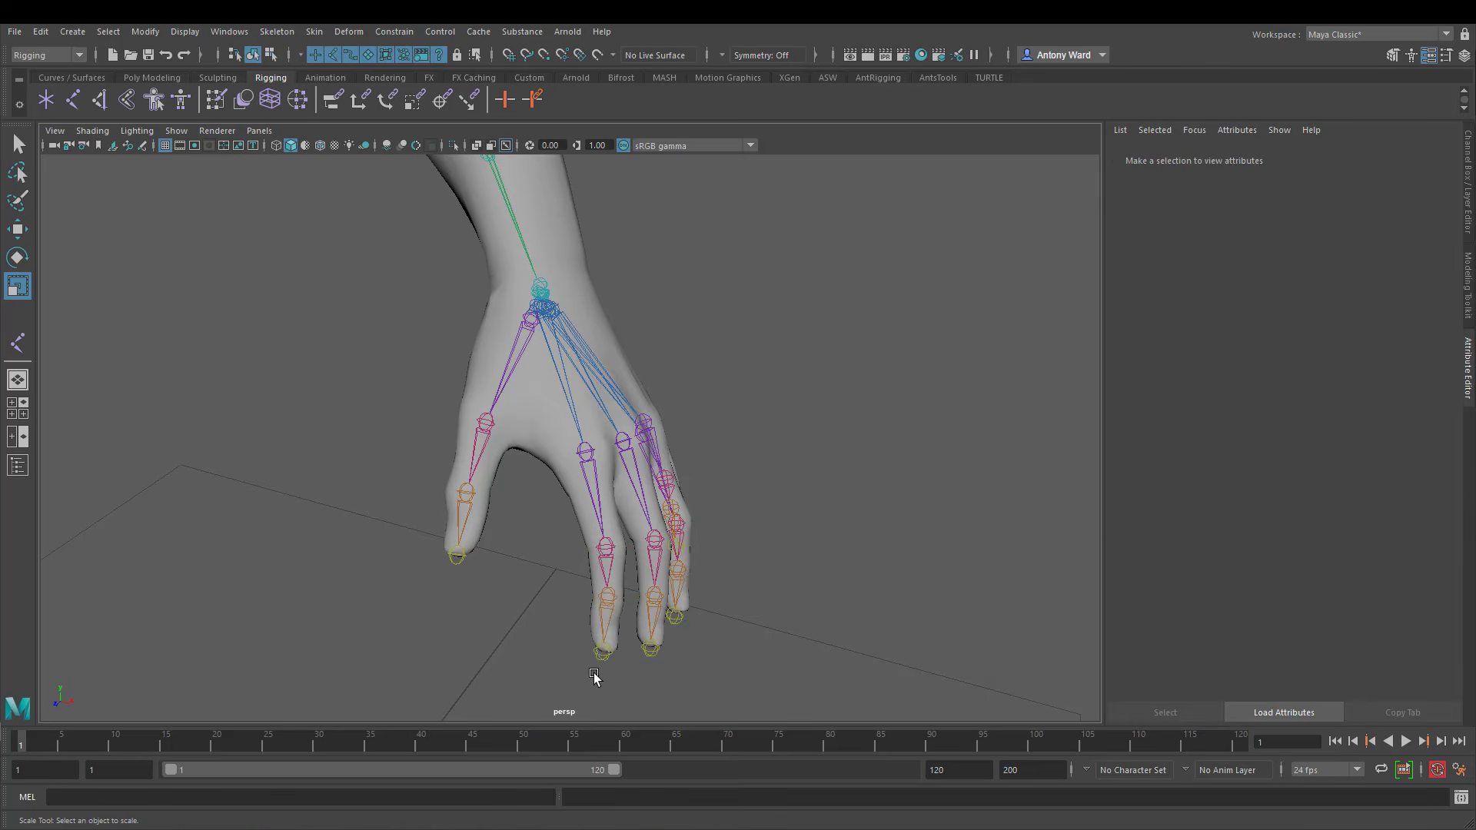
{"action": "left_click", "coordinate": [602, 651]}
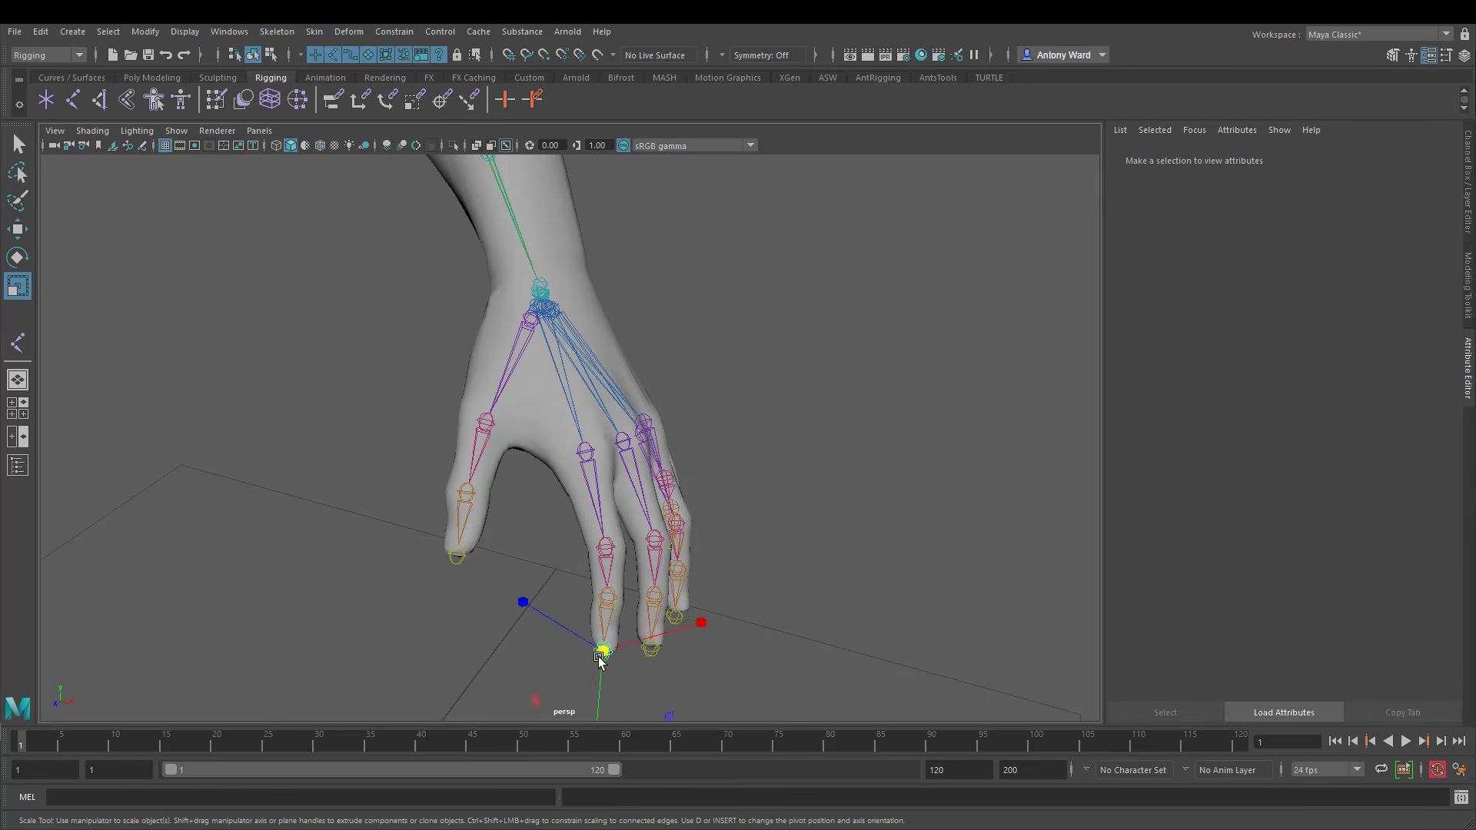
{"action": "left_click", "coordinate": [566, 397]}
{"action": "left_click", "coordinate": [749, 232]}
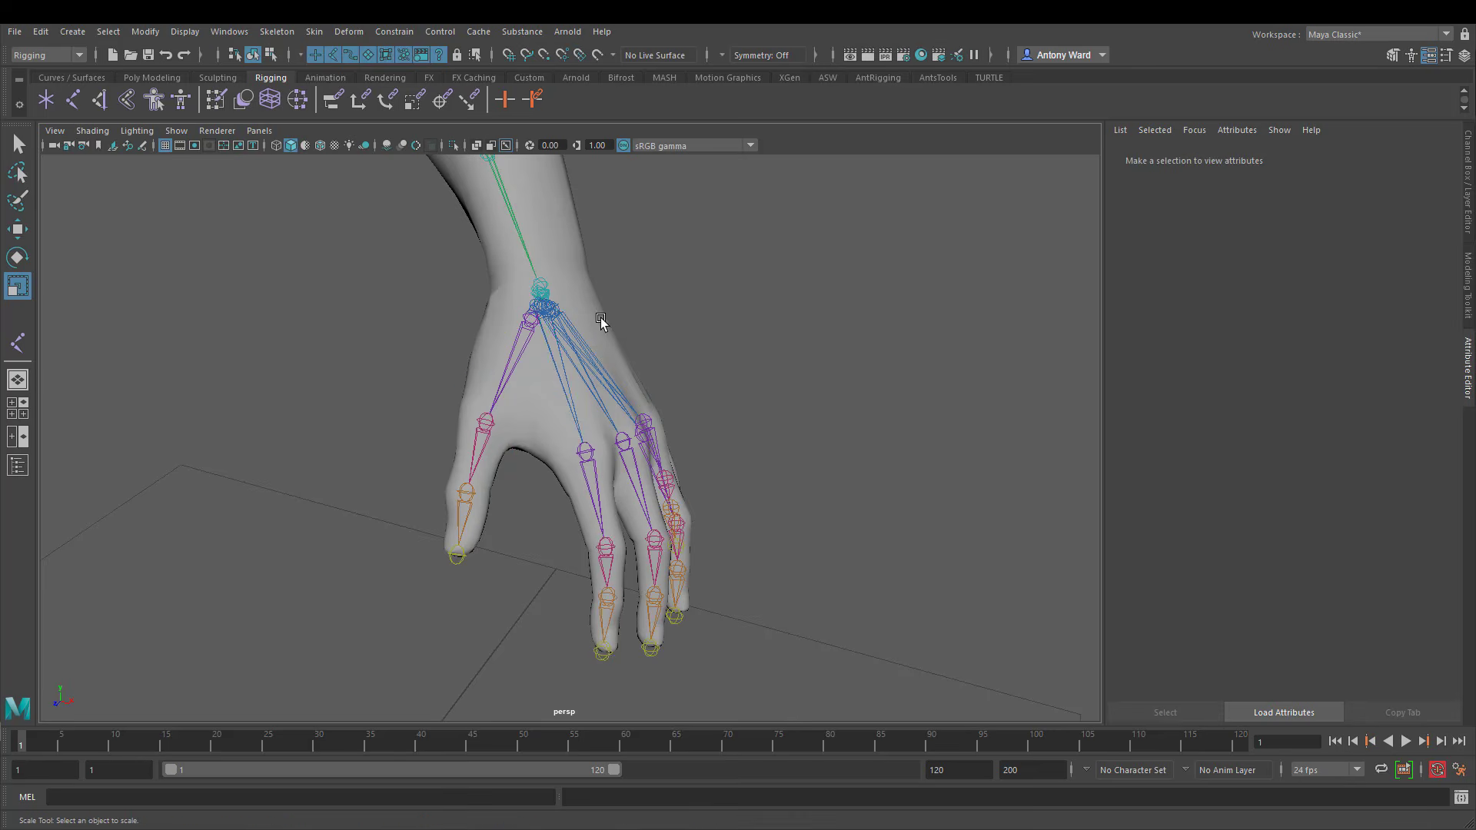
Scale the l_wrist joint uniformly to about 1.42 to test the index finger, and undo the scaling
{"action": "left_click", "coordinate": [544, 283]}
{"action": "right_click_drag", "start_coordinate": [817, 366], "coordinate": [573, 361], "text": "alt"}
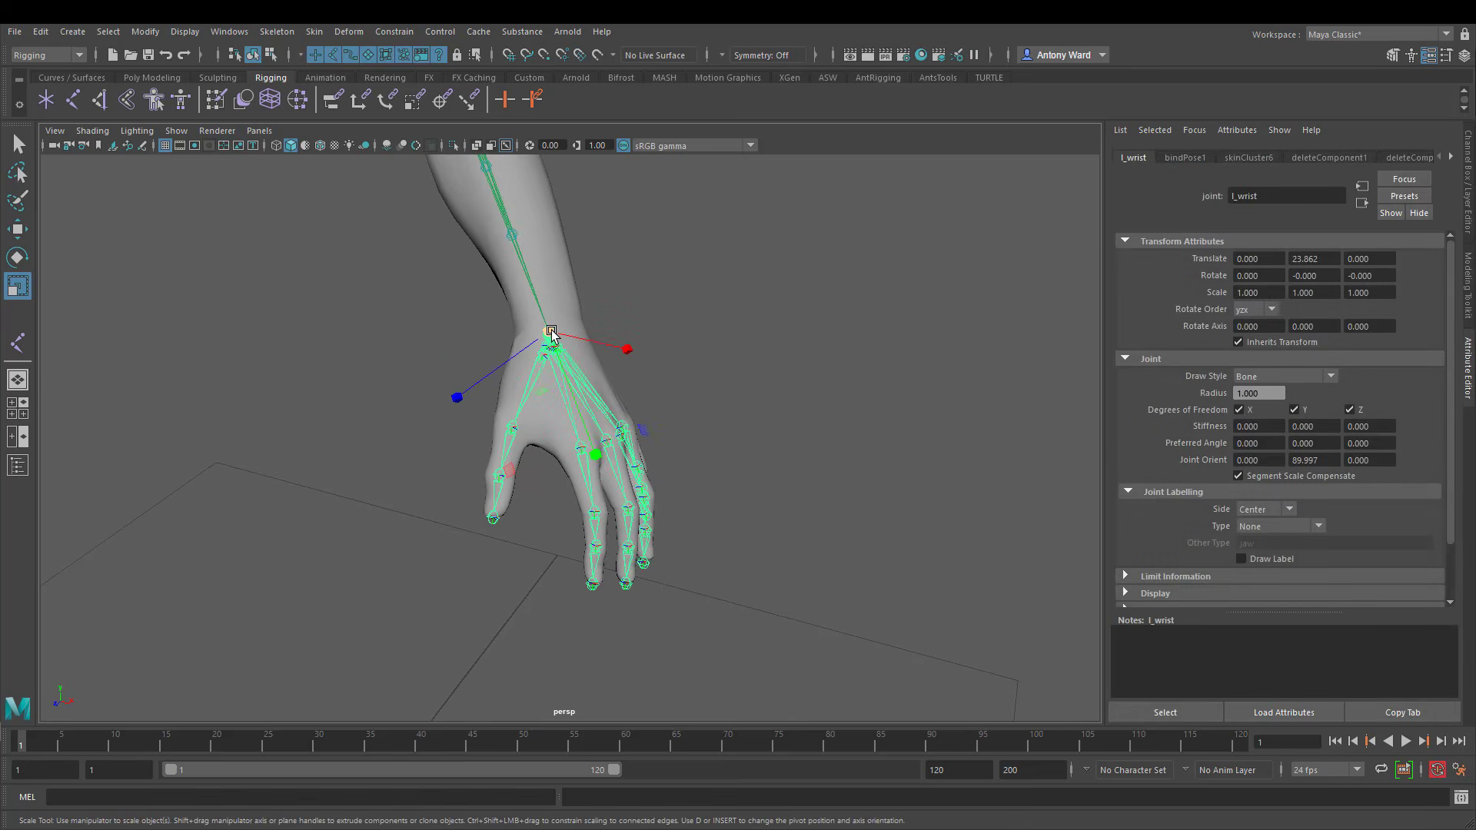
{"action": "left_click_drag", "start_coordinate": [551, 335], "coordinate": [705, 332]}
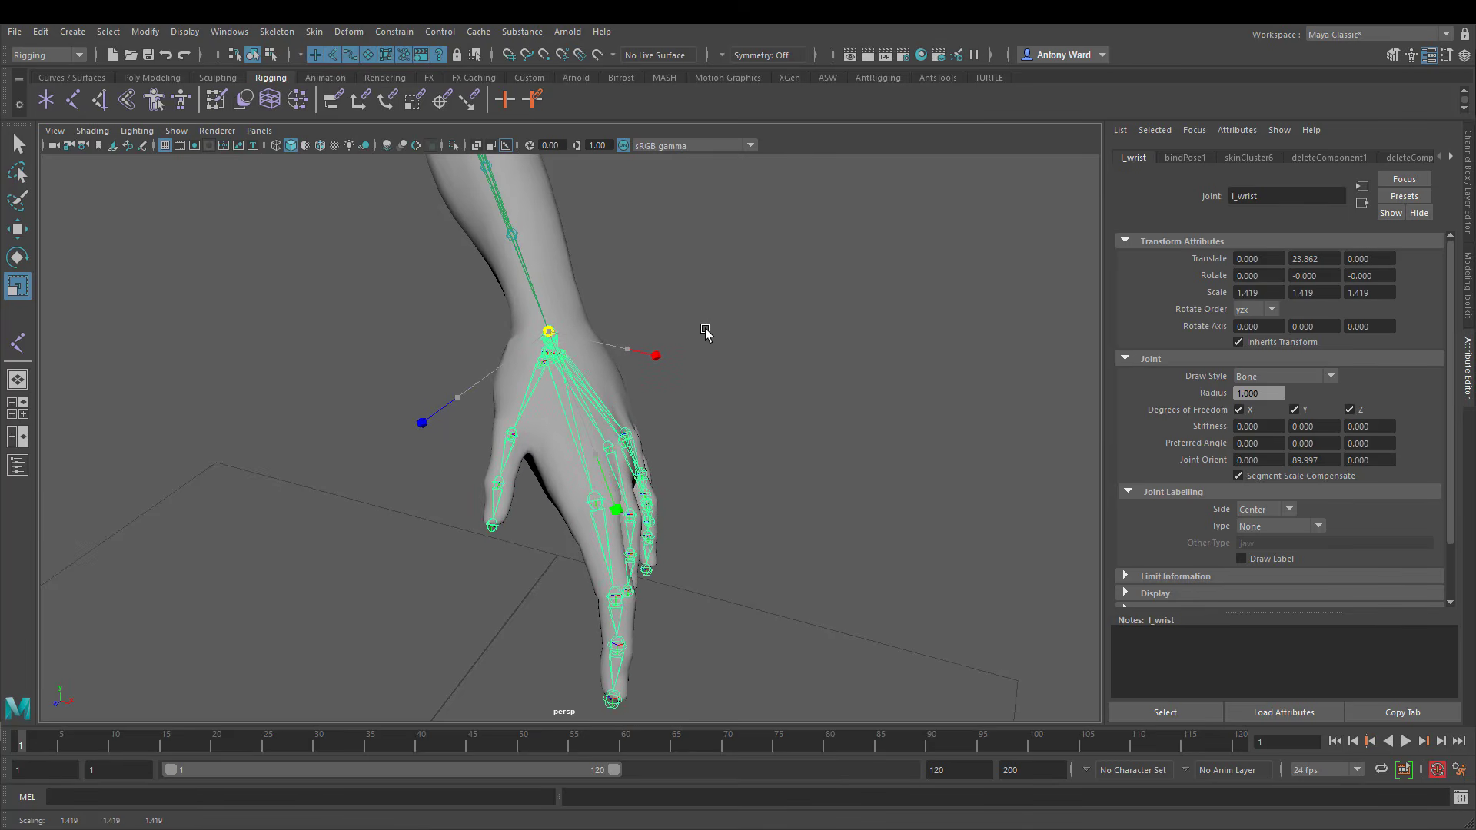
{"action": "key", "text": "ctrl+z"}
{"action": "key", "text": "ctrl+z"}
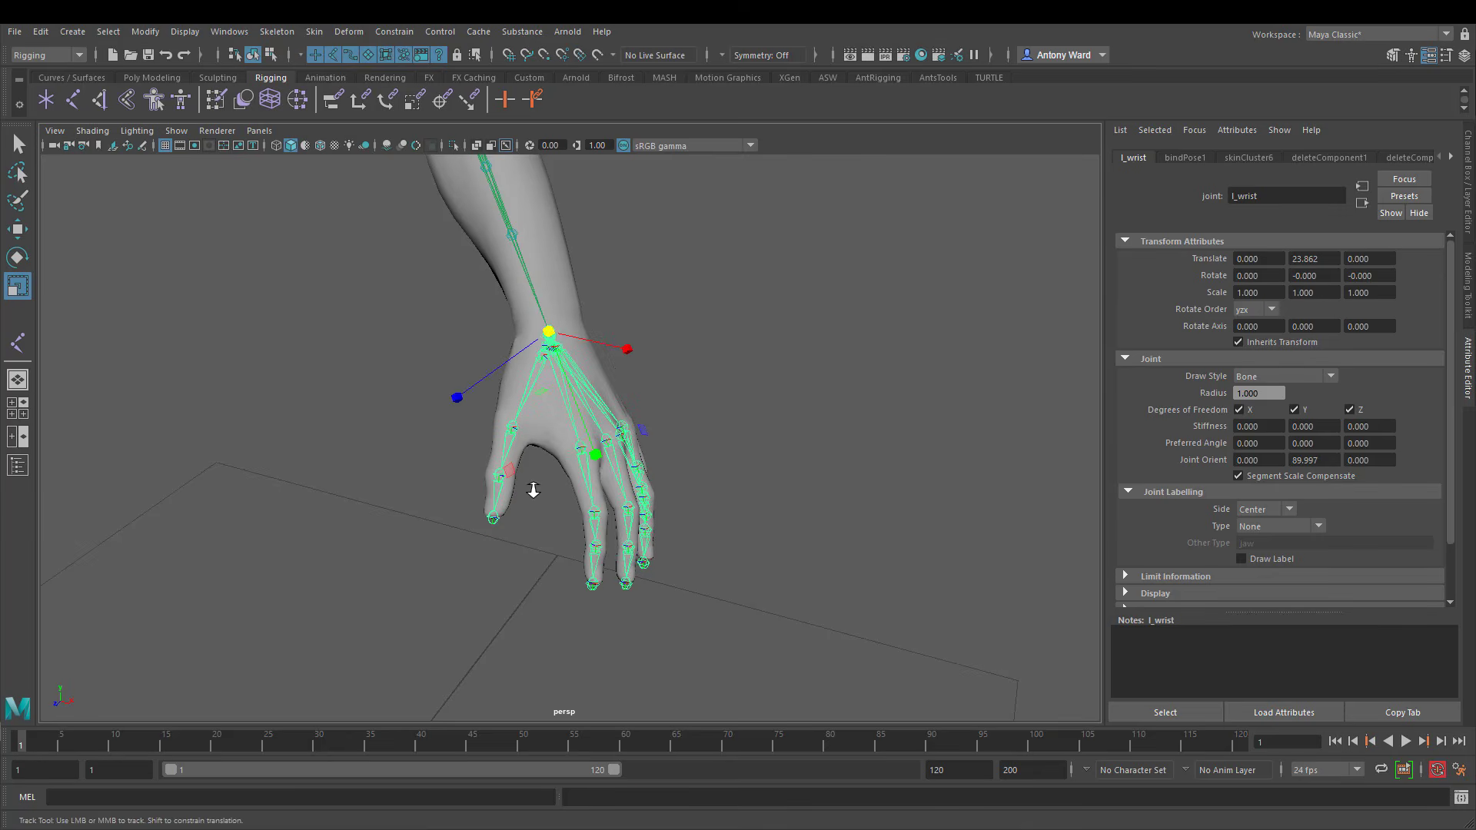
Select the left middle finger's joints one by one down to end_l_middle_3 and examine their Segment Scale Compensate attribute
{"action": "right_click_drag", "start_coordinate": [532, 490], "coordinate": [620, 478], "text": "alt"}
{"action": "left_click", "coordinate": [805, 470]}
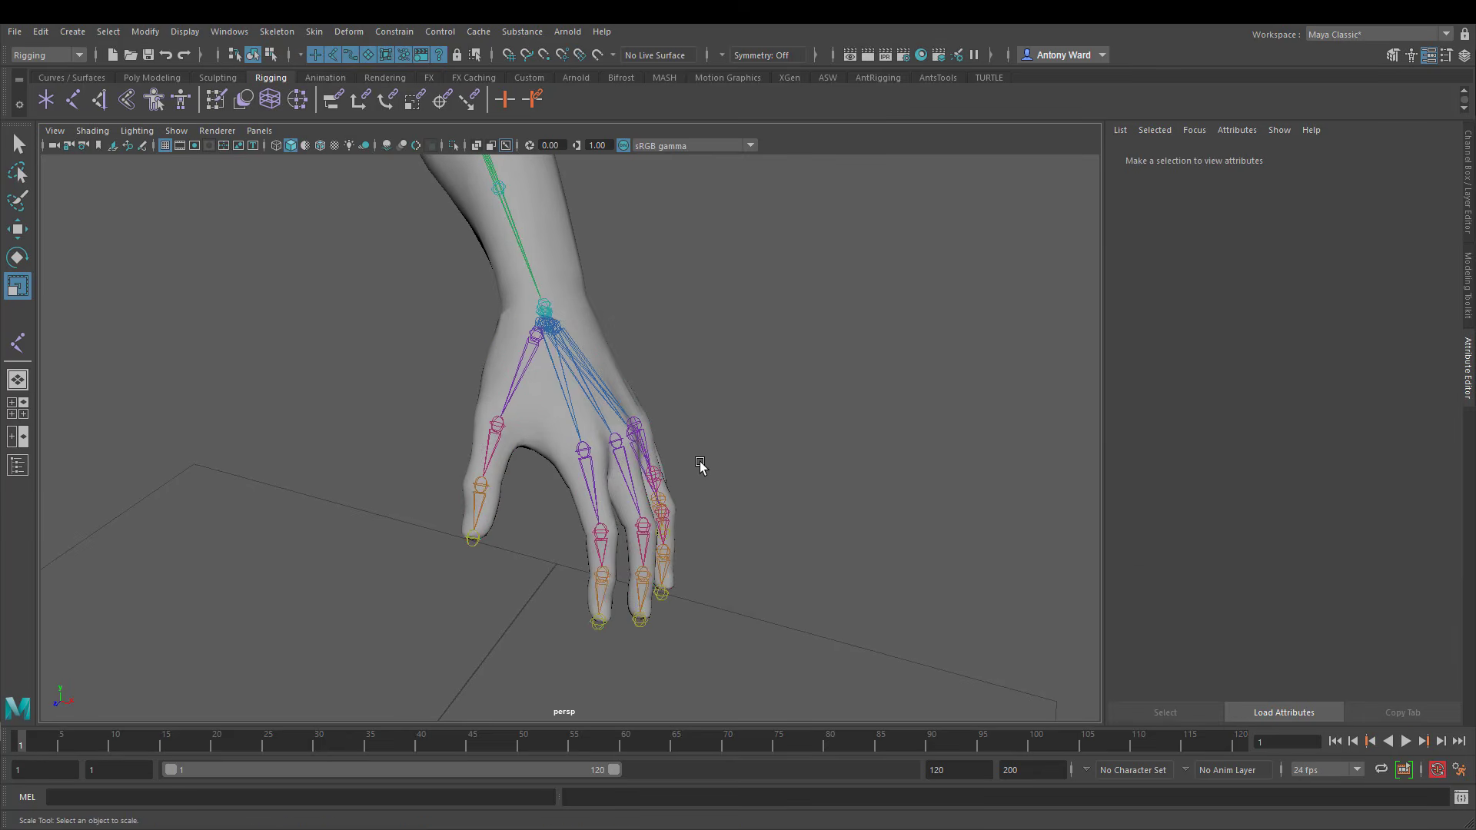
{"action": "left_click_drag", "start_coordinate": [702, 467], "coordinate": [673, 476], "text": "alt"}
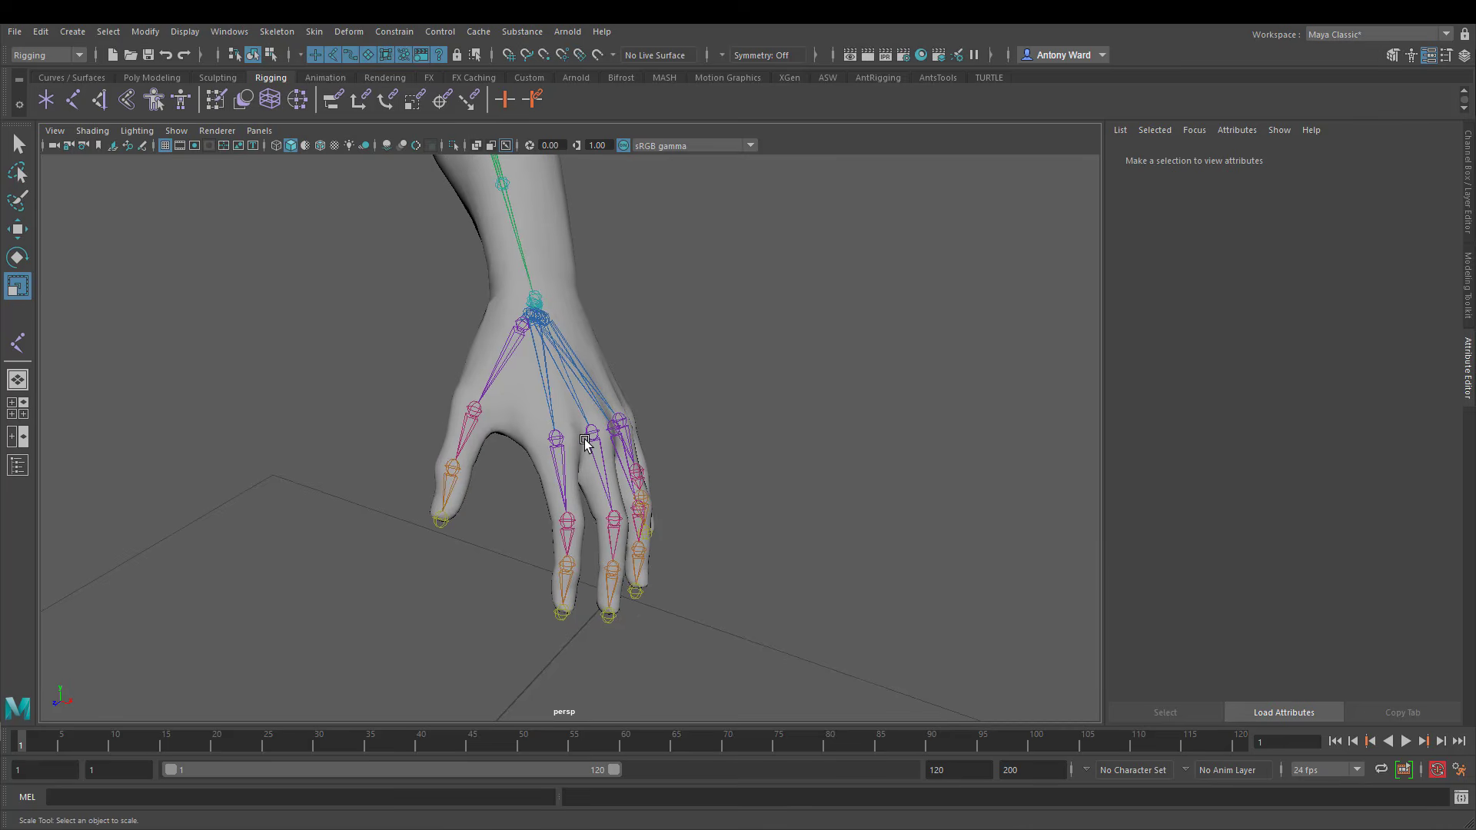
{"action": "left_click", "coordinate": [592, 432]}
{"action": "left_click", "coordinate": [800, 517]}
{"action": "left_click", "coordinate": [614, 535]}
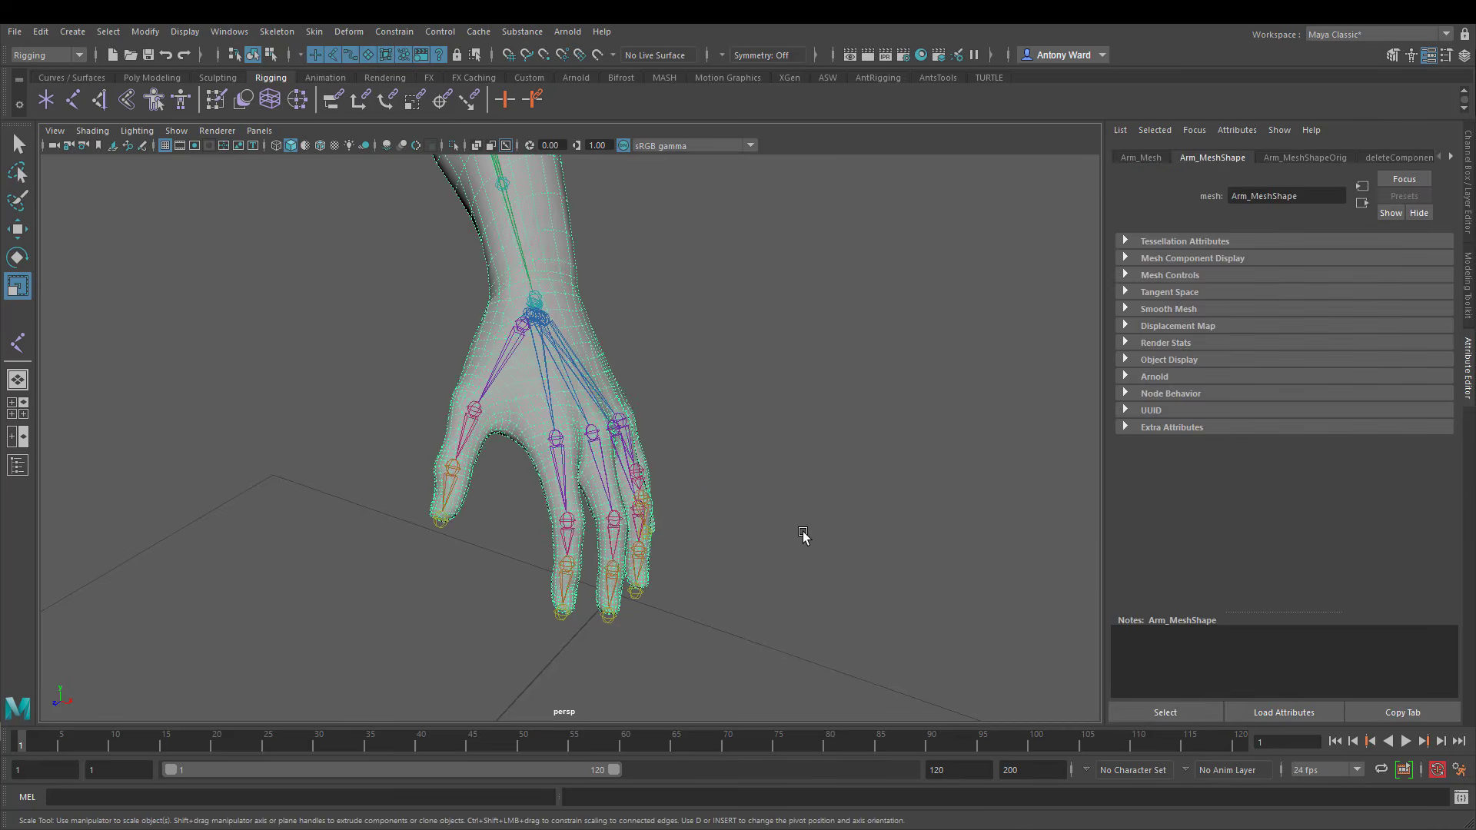
{"action": "left_click", "coordinate": [800, 538]}
{"action": "left_click", "coordinate": [615, 520]}
{"action": "left_click", "coordinate": [893, 504]}
{"action": "left_click", "coordinate": [615, 567]}
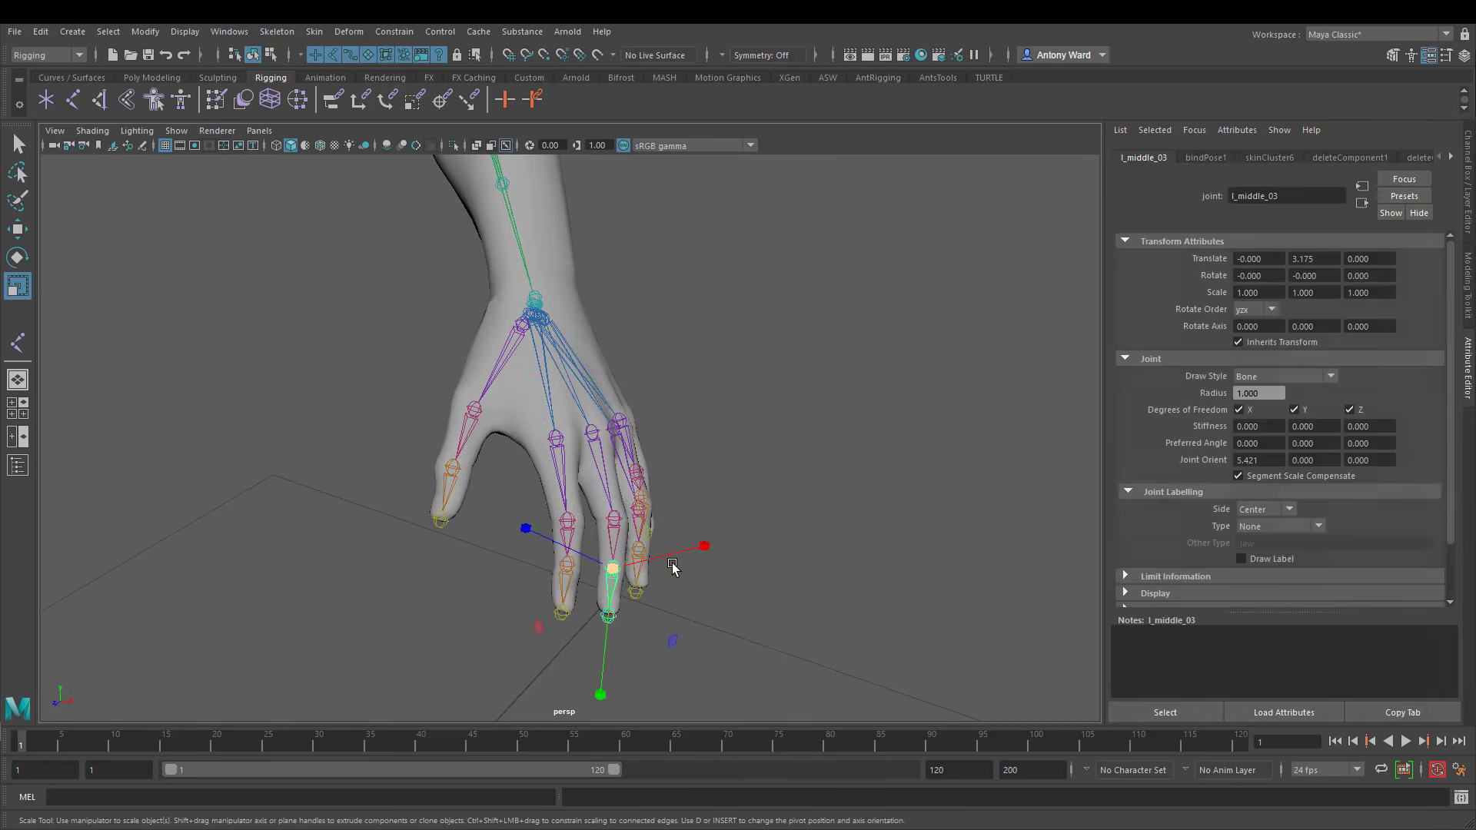
{"action": "left_click", "coordinate": [894, 530]}
{"action": "left_click", "coordinate": [607, 615]}
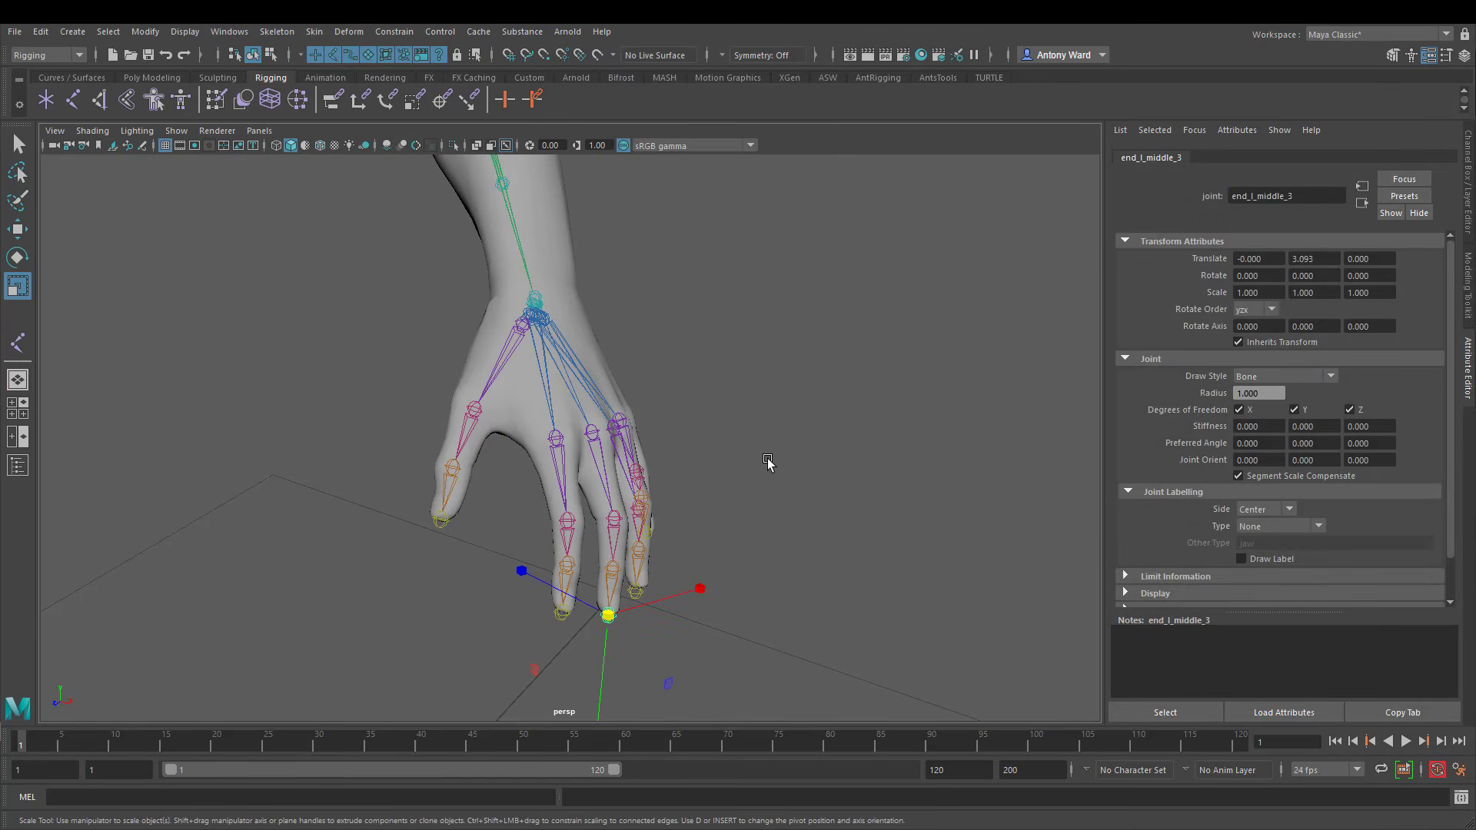
Scale the l_radius joint uniformly to about 1.2, undo the scaling, and clear the selection
{"action": "middle_click_drag", "start_coordinate": [768, 462], "coordinate": [815, 514], "text": "alt"}
{"action": "left_click", "coordinate": [546, 277]}
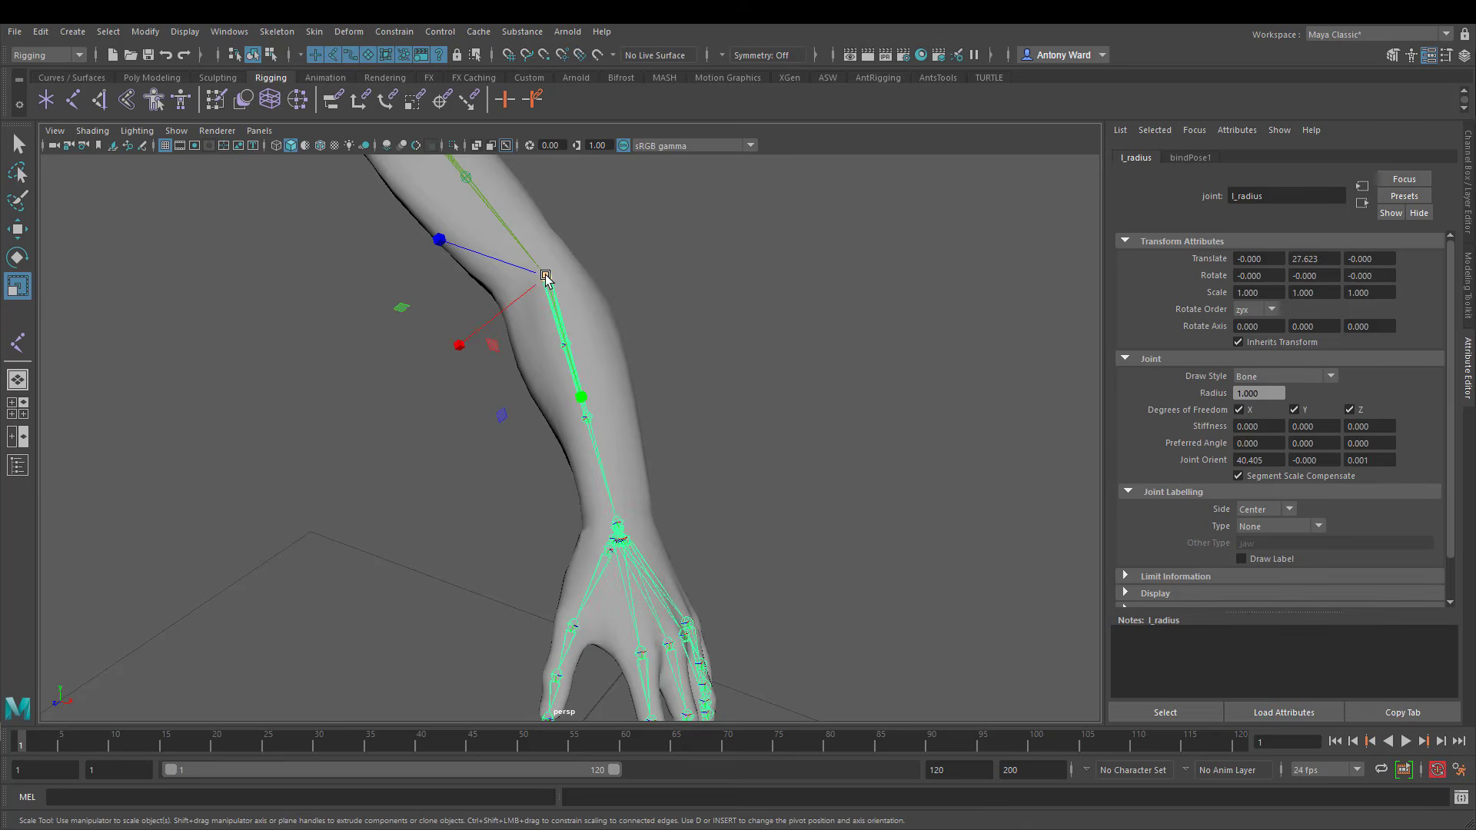
{"action": "left_click_drag", "start_coordinate": [546, 277], "coordinate": [601, 269]}
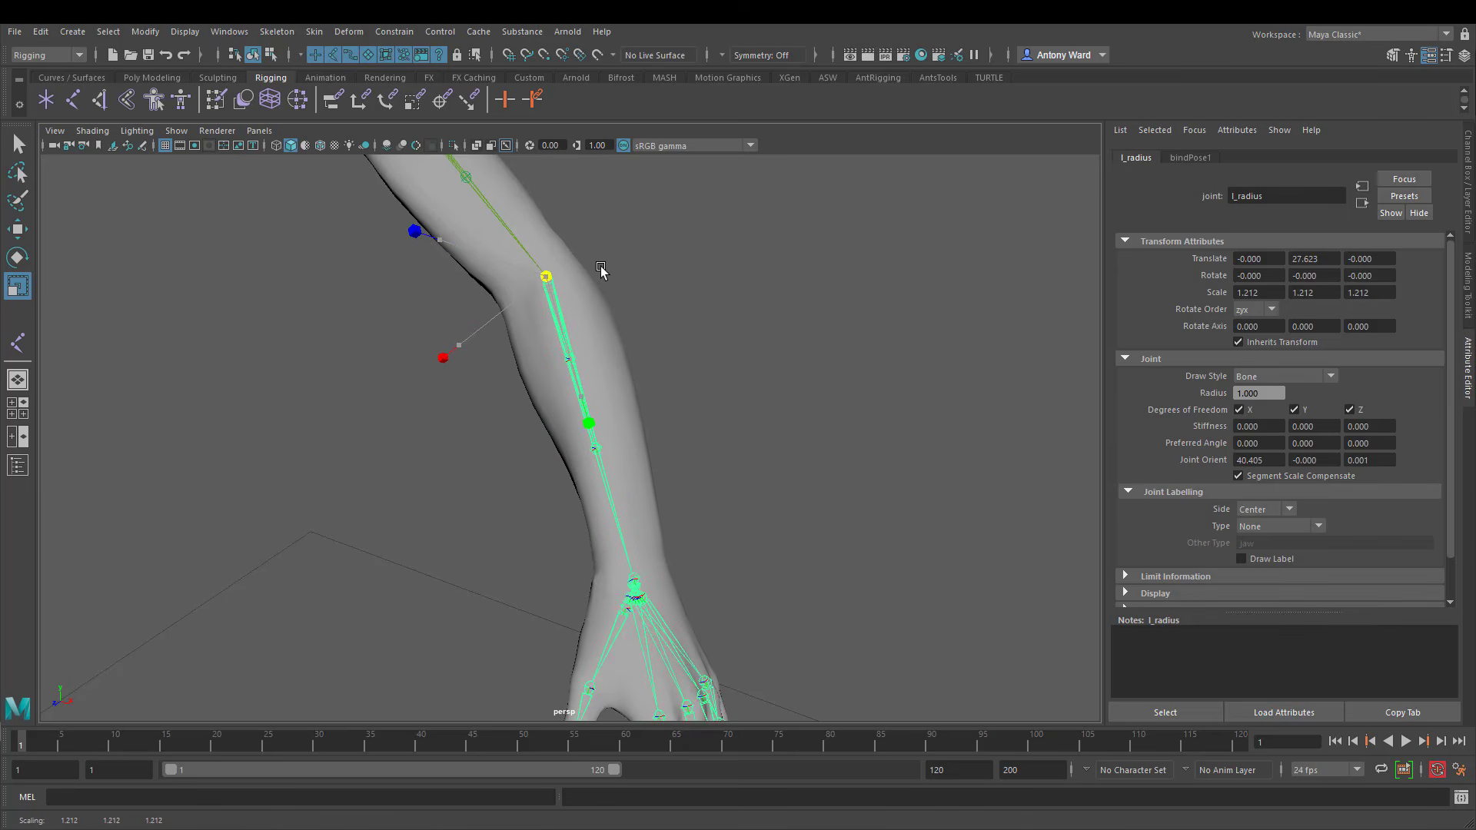
{"action": "key", "text": "ctrl+z"}
{"action": "middle_click_drag", "start_coordinate": [724, 564], "coordinate": [671, 392], "text": "alt"}
{"action": "right_click_drag", "start_coordinate": [676, 400], "coordinate": [837, 481], "text": "alt"}
{"action": "middle_click_drag", "start_coordinate": [825, 591], "coordinate": [824, 562], "text": "alt"}
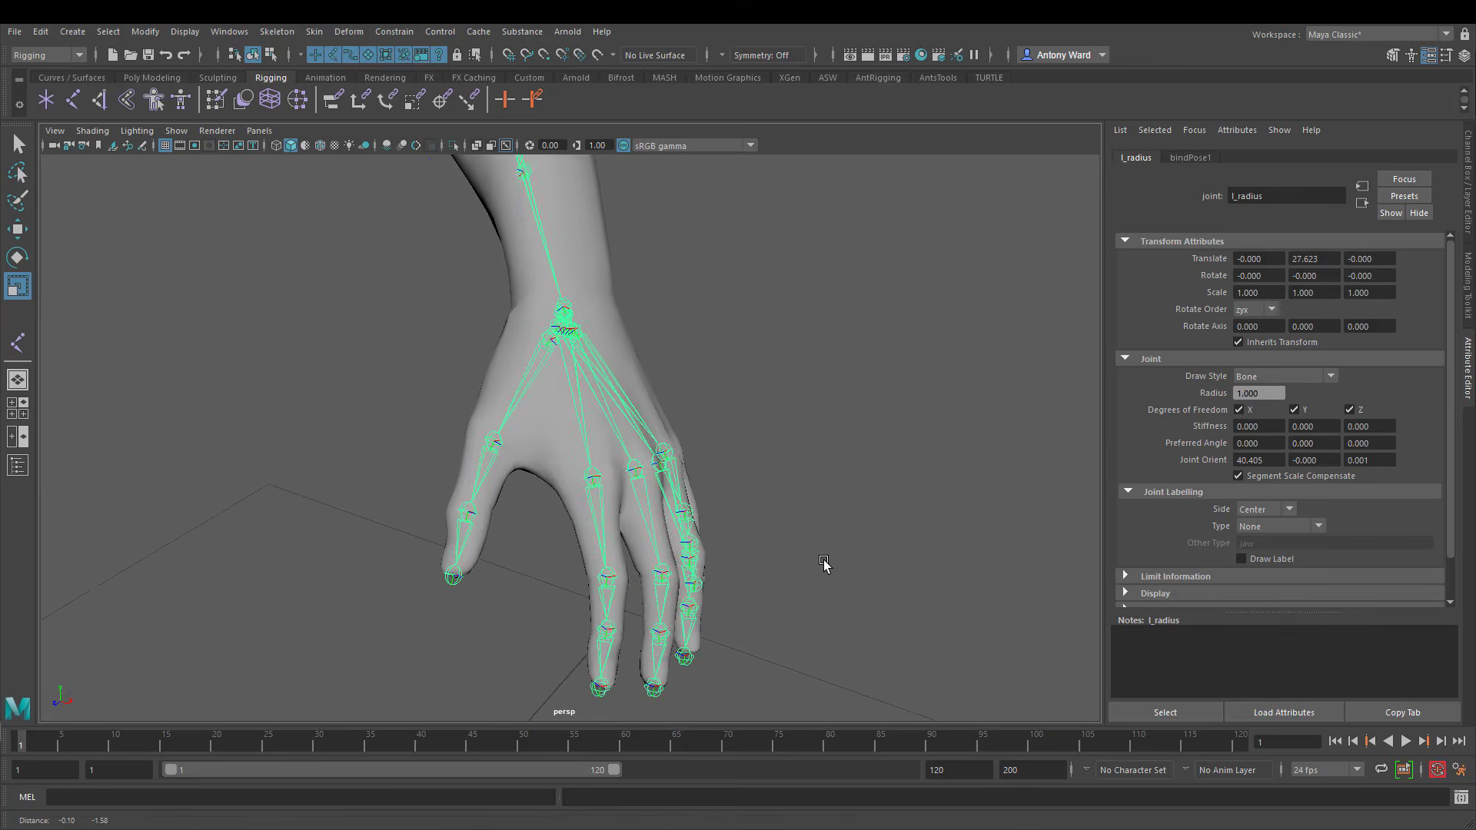
{"action": "left_click_drag", "start_coordinate": [824, 563], "coordinate": [738, 573], "text": "alt"}
{"action": "left_click", "coordinate": [788, 563]}
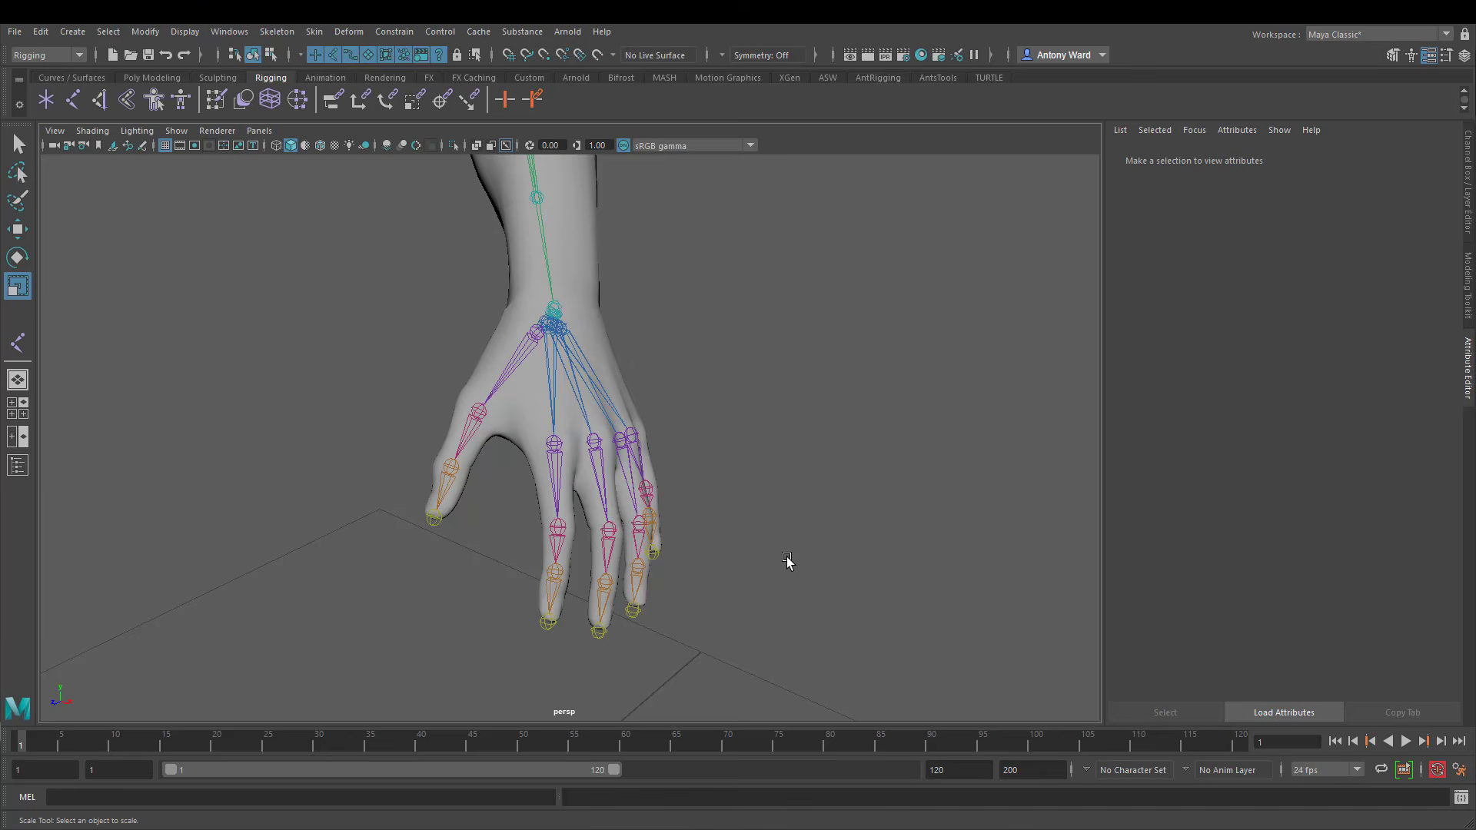
Open the Python script editor and position it so the Segment Scale Compensate attribute of l_middle_01 stays in view
{"action": "right_click_drag", "start_coordinate": [797, 518], "coordinate": [818, 483], "text": "alt"}
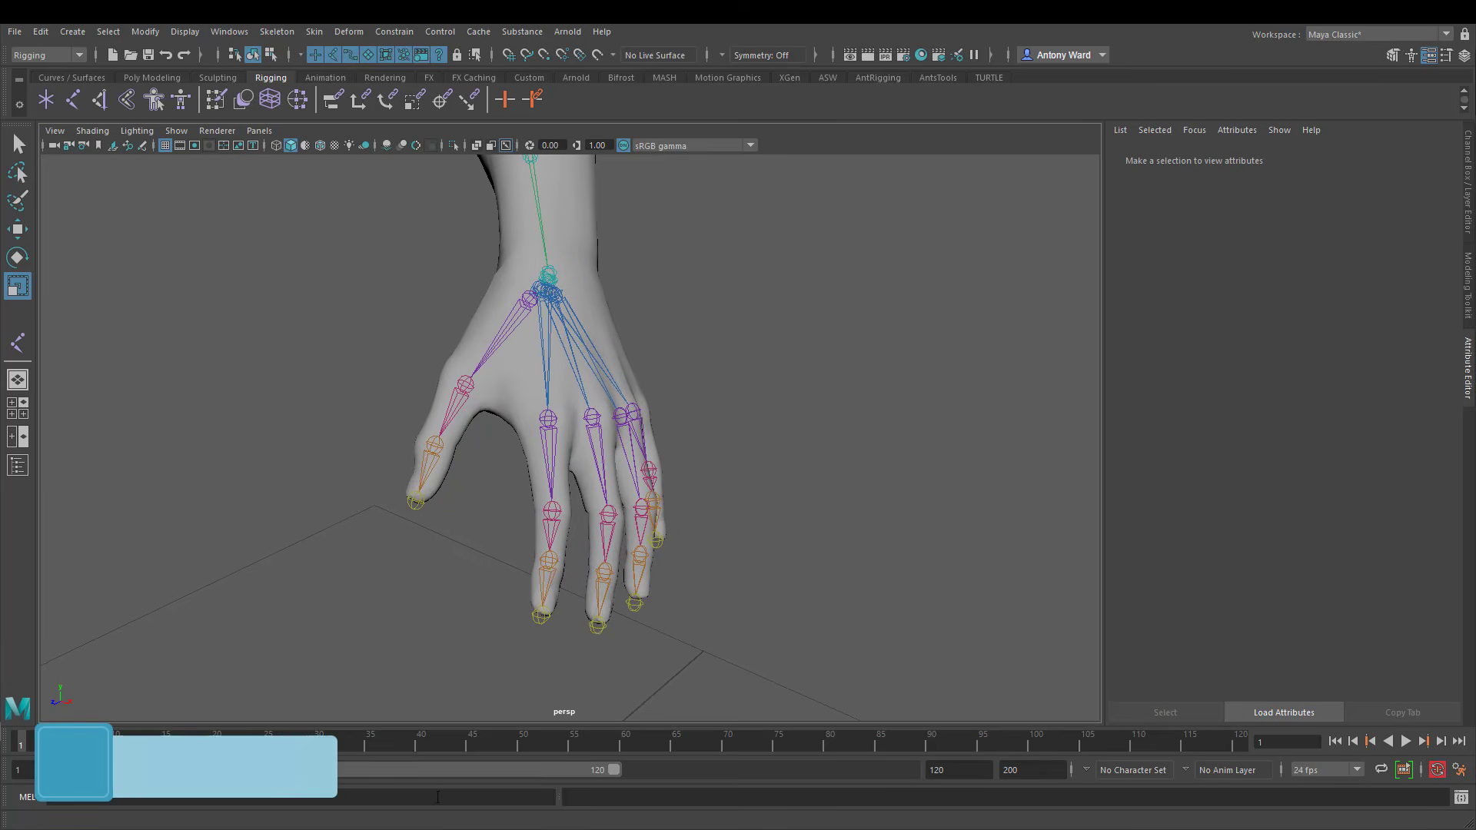
{"action": "left_click", "coordinate": [1460, 798]}
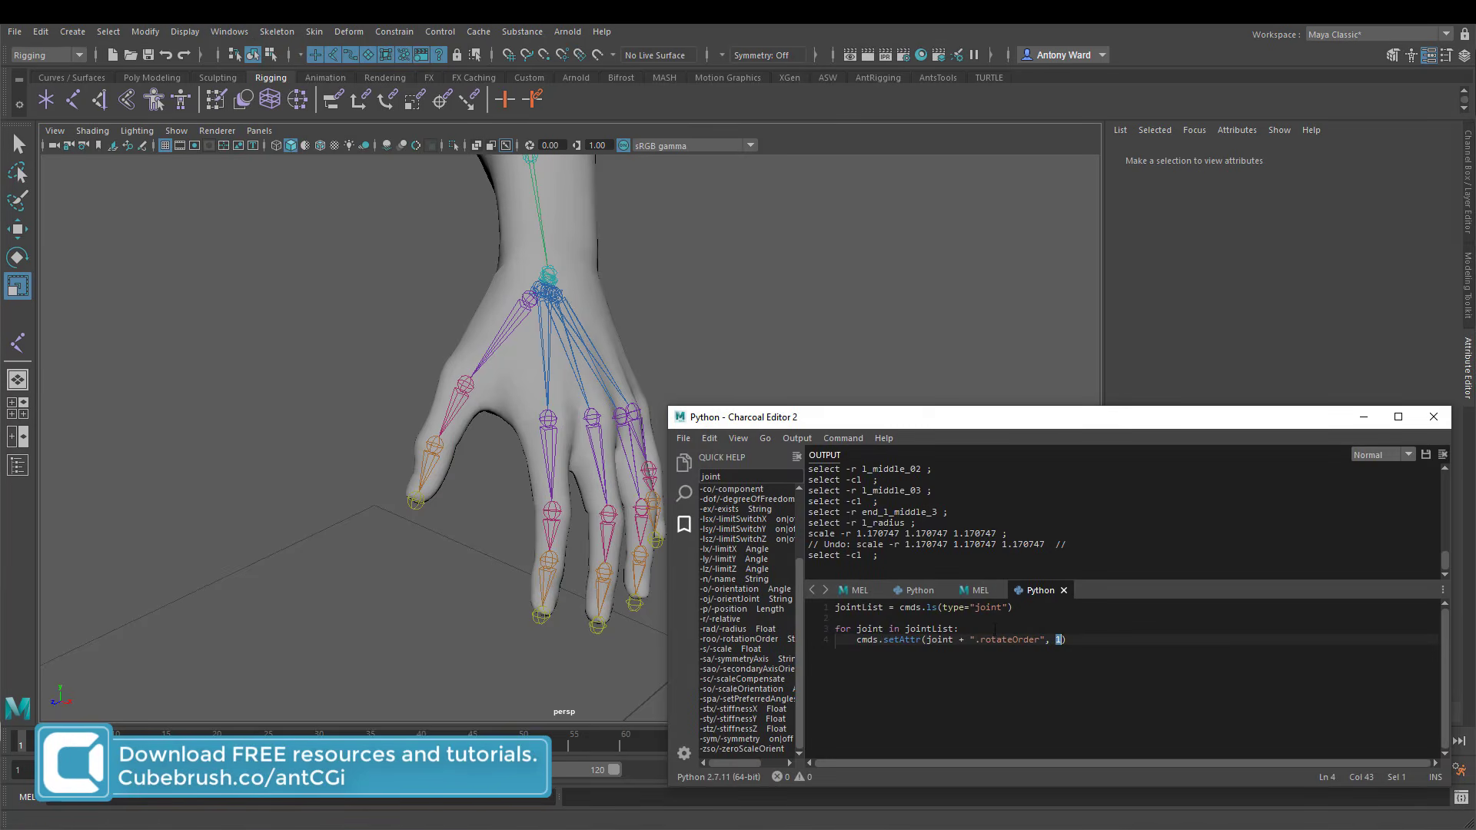
{"action": "middle_click_drag", "start_coordinate": [494, 428], "coordinate": [422, 428], "text": "alt"}
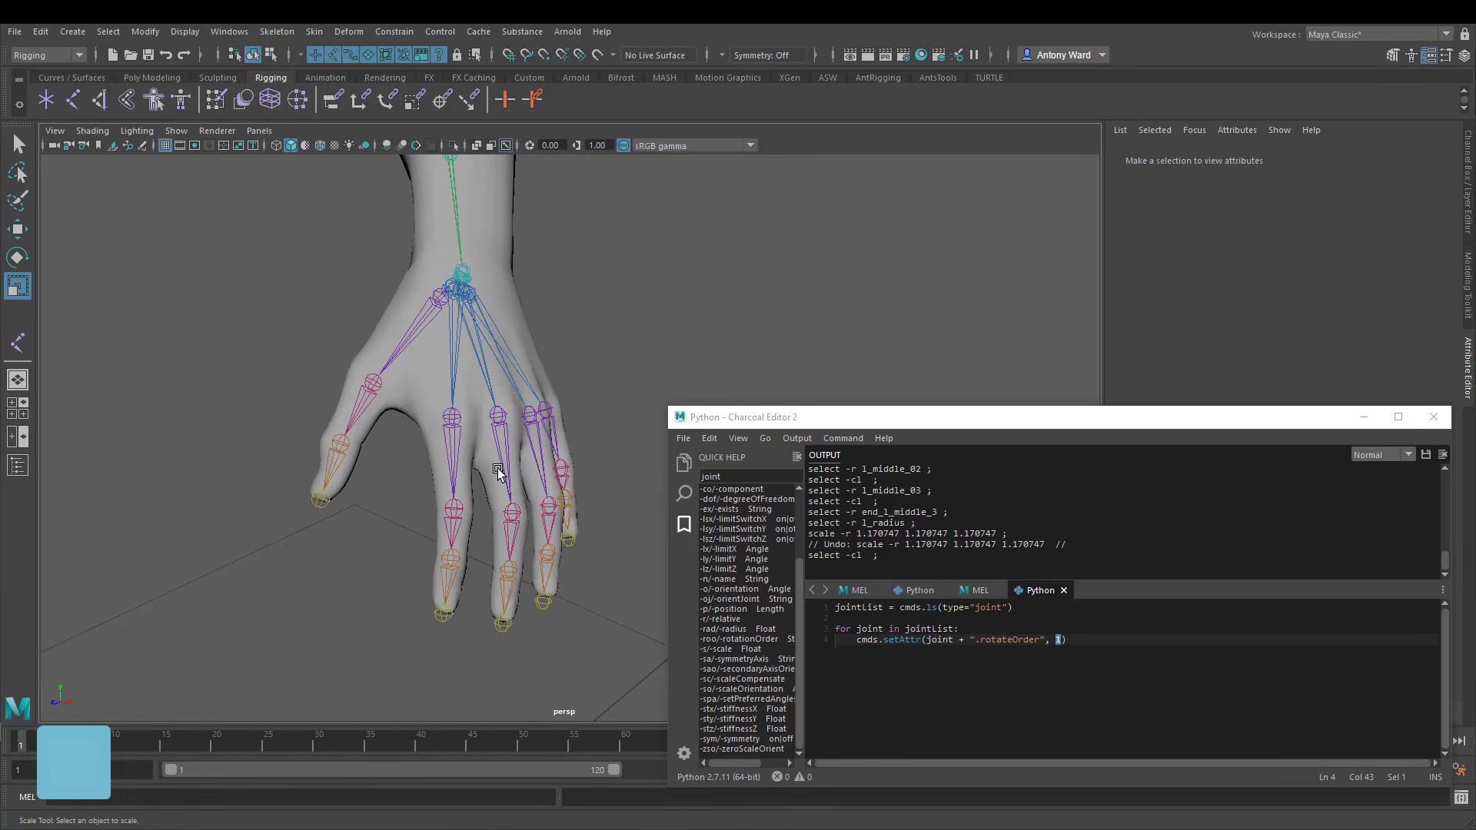
{"action": "left_click", "coordinate": [508, 439]}
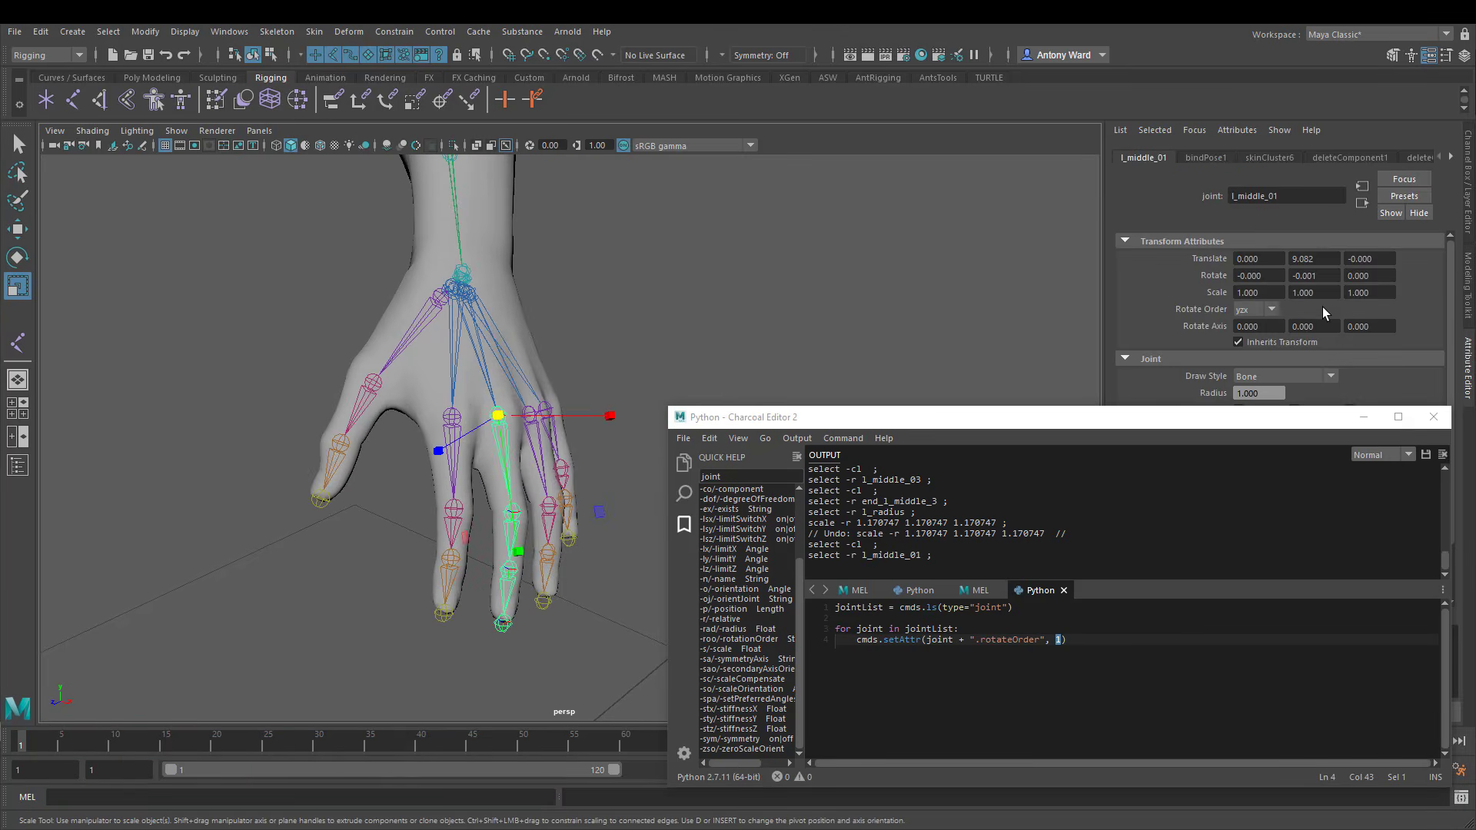
{"action": "scroll", "coordinate": [1363, 285], "scroll_direction": "down", "scroll_amount": 2}
{"action": "left_click_drag", "start_coordinate": [1292, 421], "coordinate": [1291, 568]}
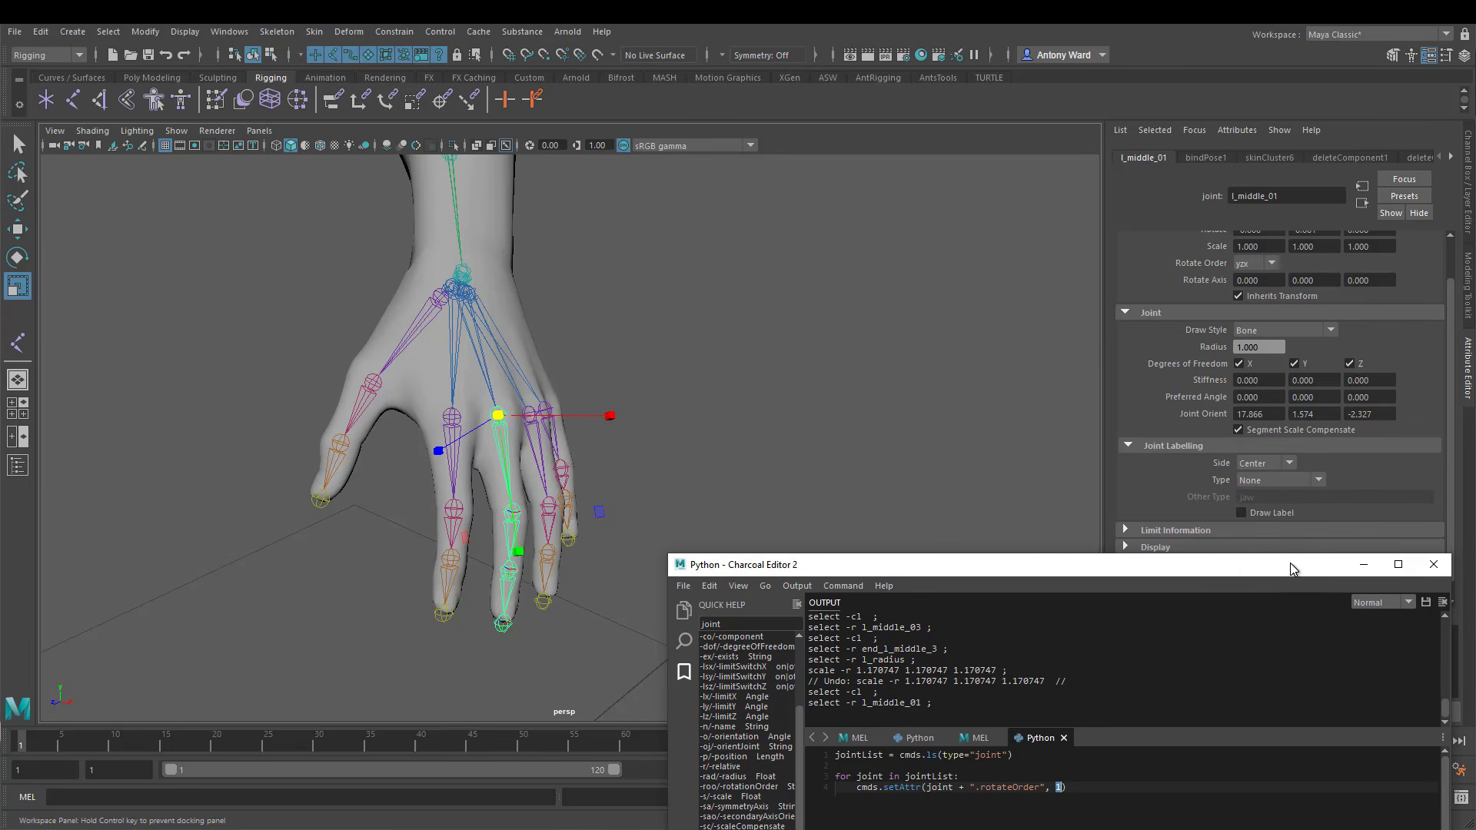
Turn off Segment Scale Compensate on l_middle_01 and copy the attribute name segmentScaleCompensate from the script output
{"action": "left_click", "coordinate": [1267, 429]}
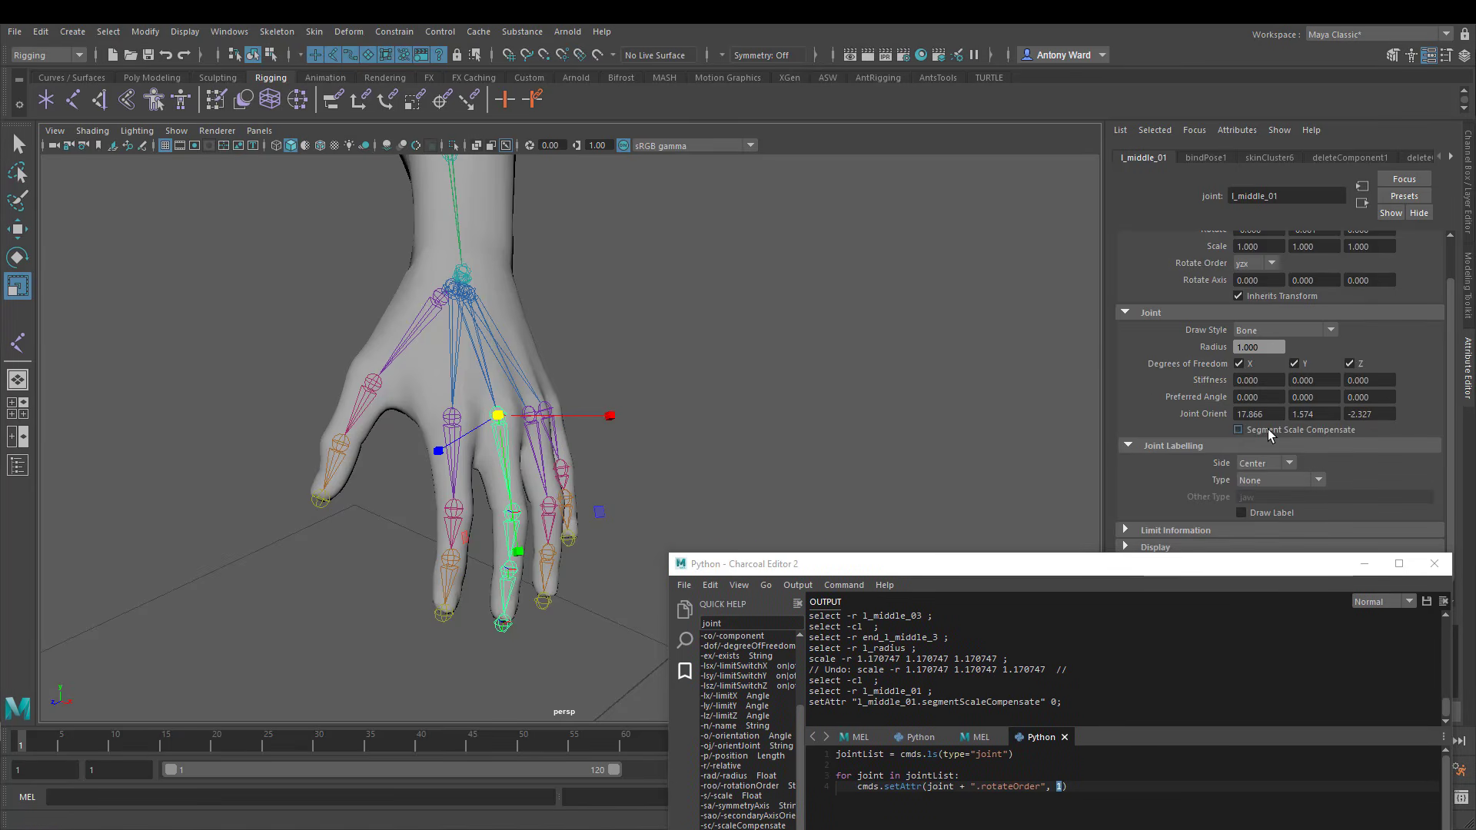
{"action": "left_click_drag", "start_coordinate": [1174, 571], "coordinate": [1178, 404]}
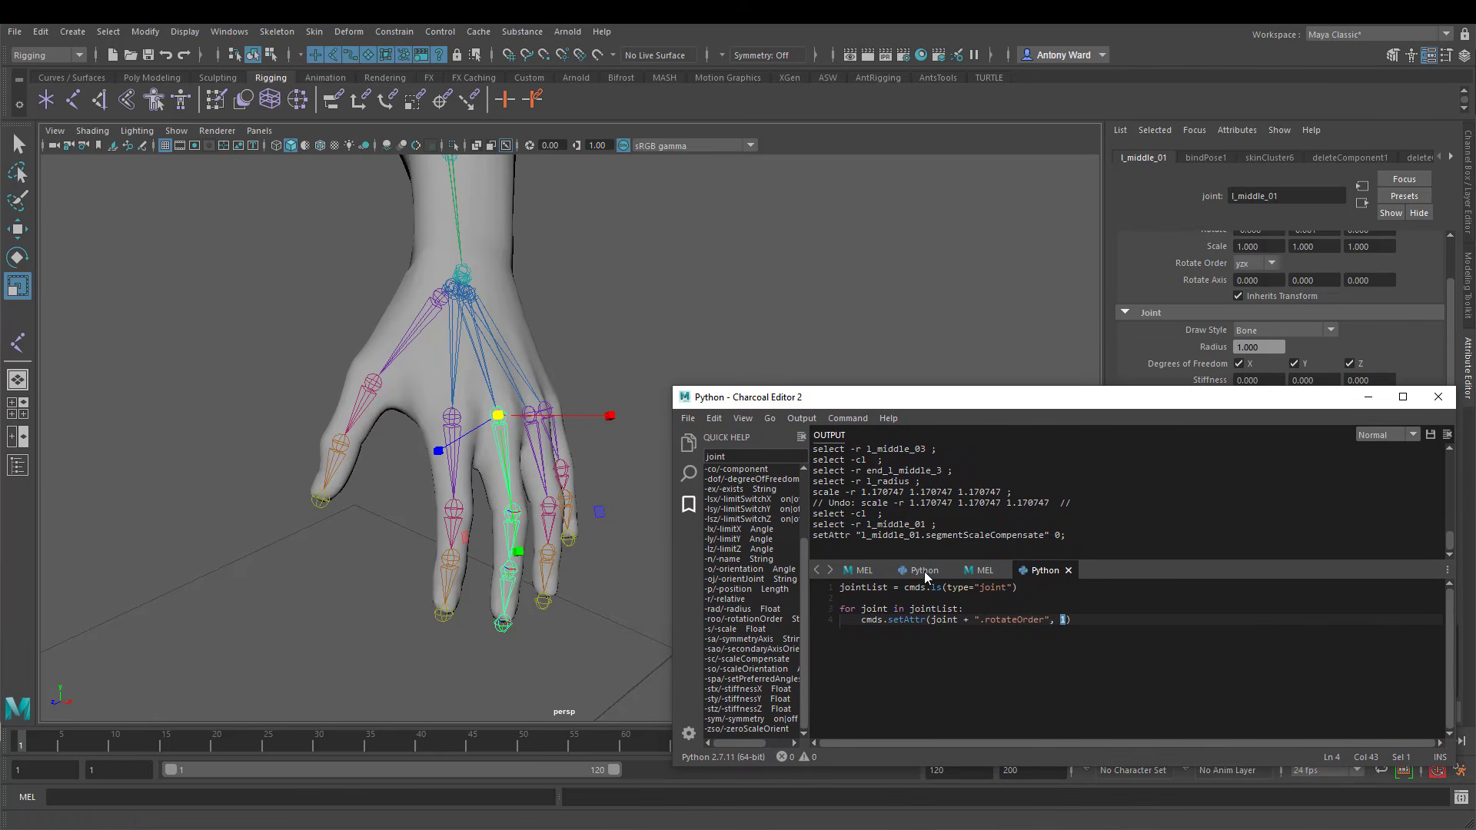
{"action": "double_click", "coordinate": [974, 536]}
{"action": "key", "text": "ctrl+c"}
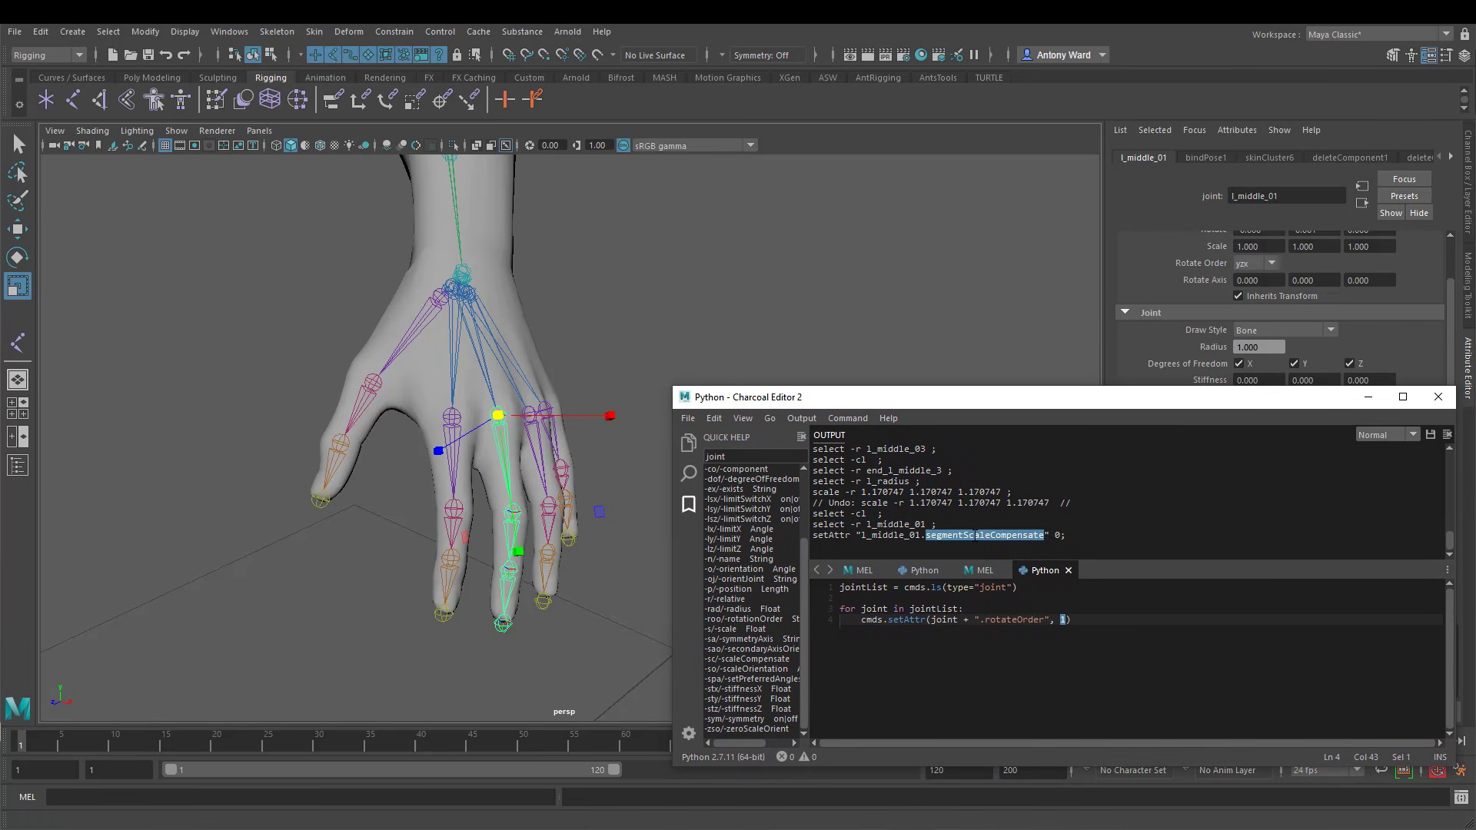
Replace rotateOrder with segmentScaleCompensate in the setAttr line, set its value to 0, run the whole script, and minimize the editor
{"action": "double_click", "coordinate": [1004, 617]}
{"action": "key", "text": "ctrl+v"}
{"action": "left_click_drag", "start_coordinate": [1121, 619], "coordinate": [841, 588]}
{"action": "type", "text": "0"}
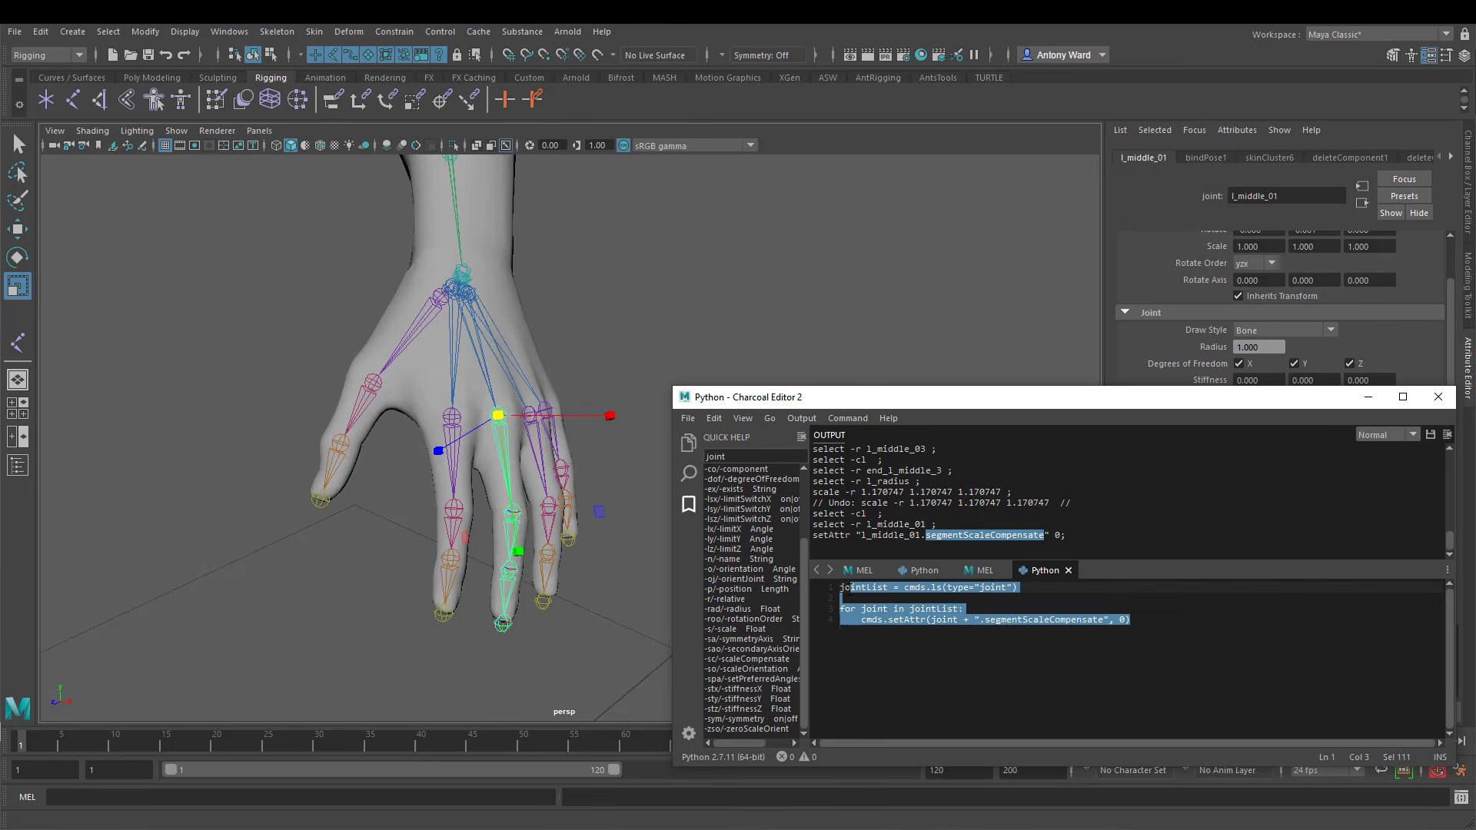
{"action": "key", "text": "ctrl+Return"}
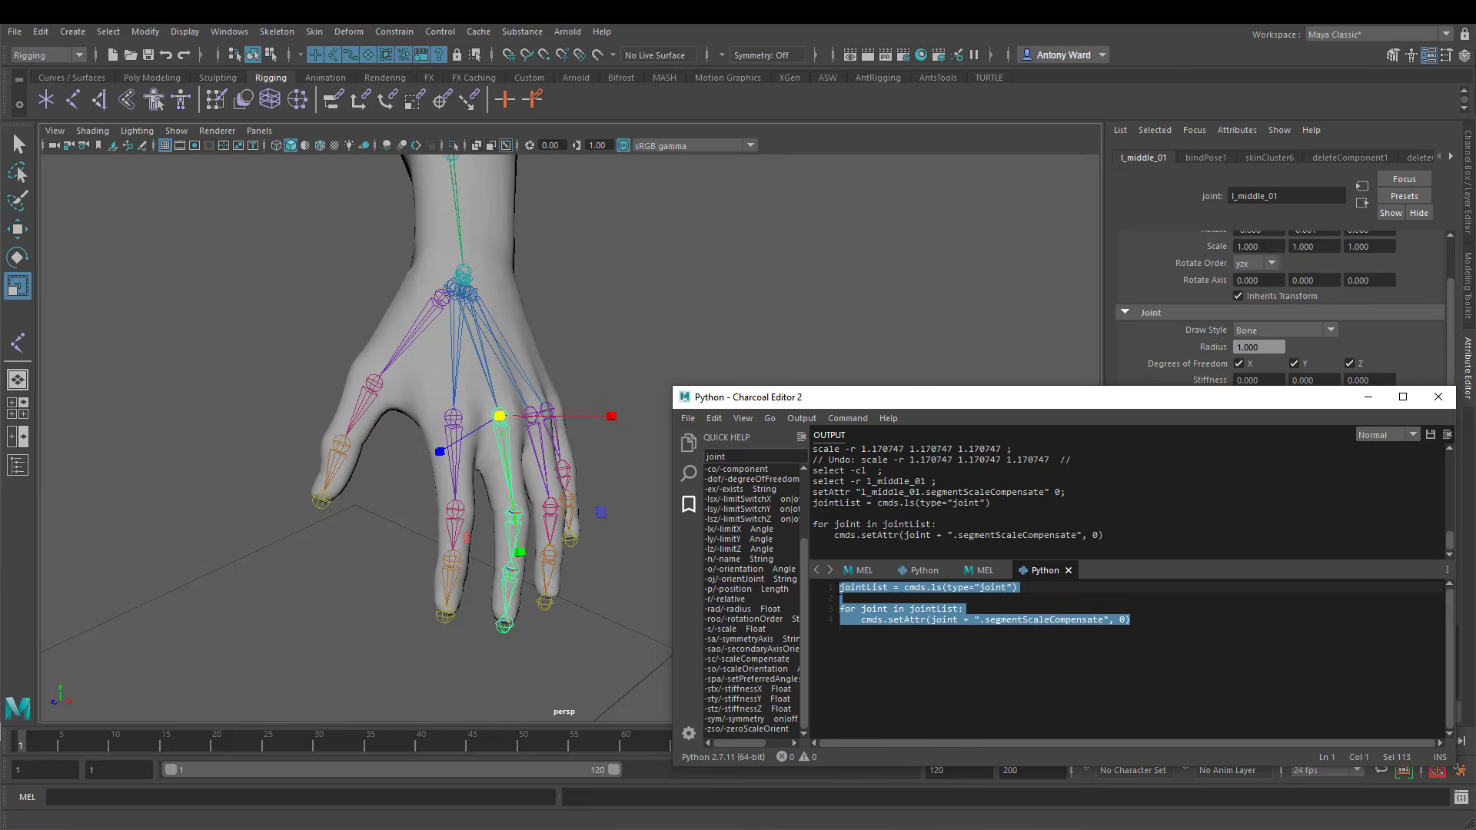
{"action": "left_click", "coordinate": [1368, 397]}
Select the l_wrist joint, test uniform scaling twice, ending at about 0.97, and undo the scaling each time
{"action": "left_click_drag", "start_coordinate": [604, 421], "coordinate": [626, 429], "text": "alt"}
{"action": "middle_click_drag", "start_coordinate": [575, 342], "coordinate": [597, 397], "text": "alt"}
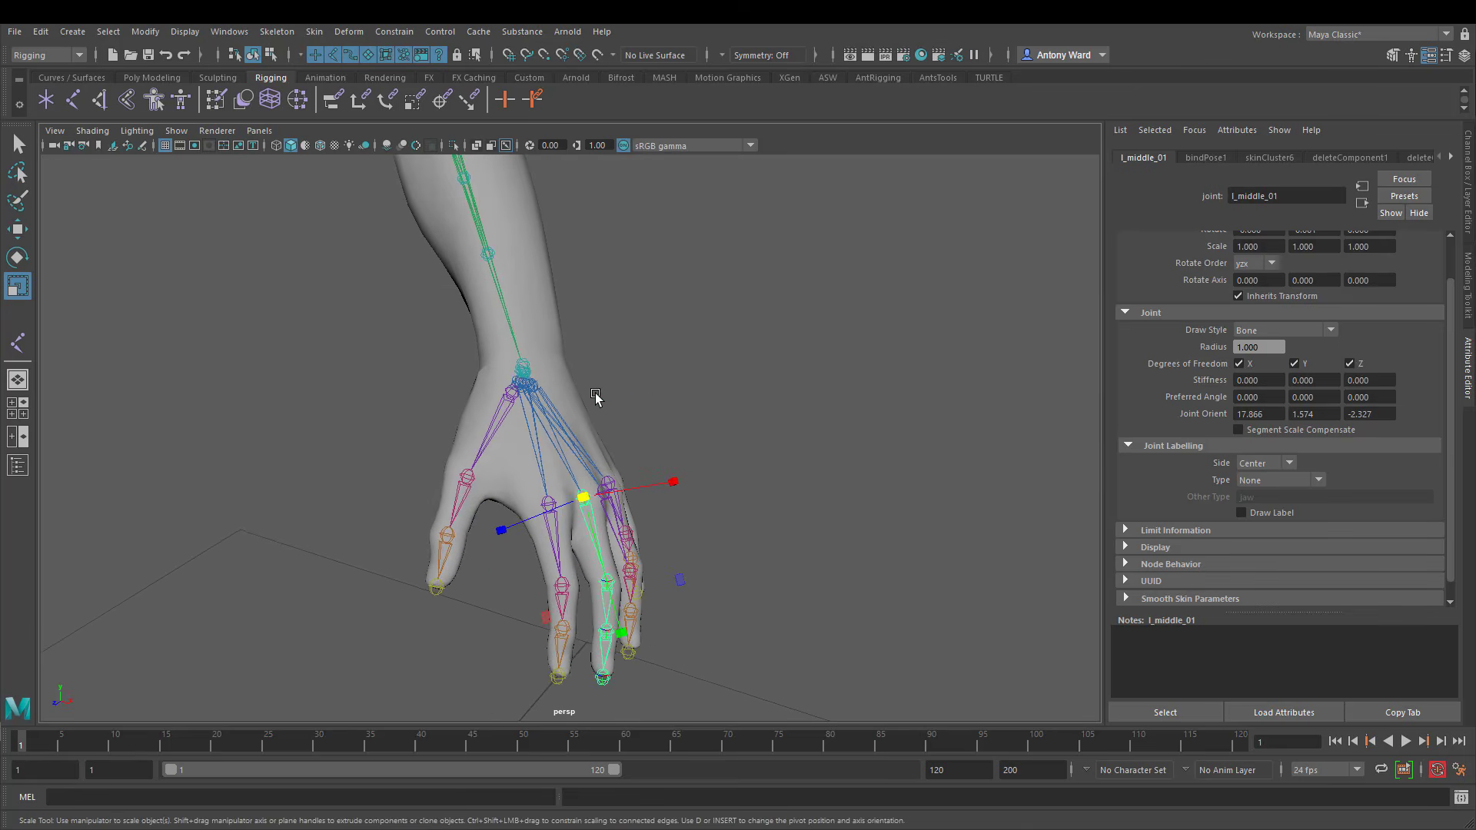
{"action": "left_click", "coordinate": [527, 361]}
{"action": "left_click_drag", "start_coordinate": [524, 367], "coordinate": [562, 363]}
{"action": "key", "text": "ctrl+z"}
{"action": "right_click_drag", "start_coordinate": [823, 509], "coordinate": [643, 496], "text": "alt"}
{"action": "middle_click_drag", "start_coordinate": [643, 496], "coordinate": [646, 443], "text": "alt"}
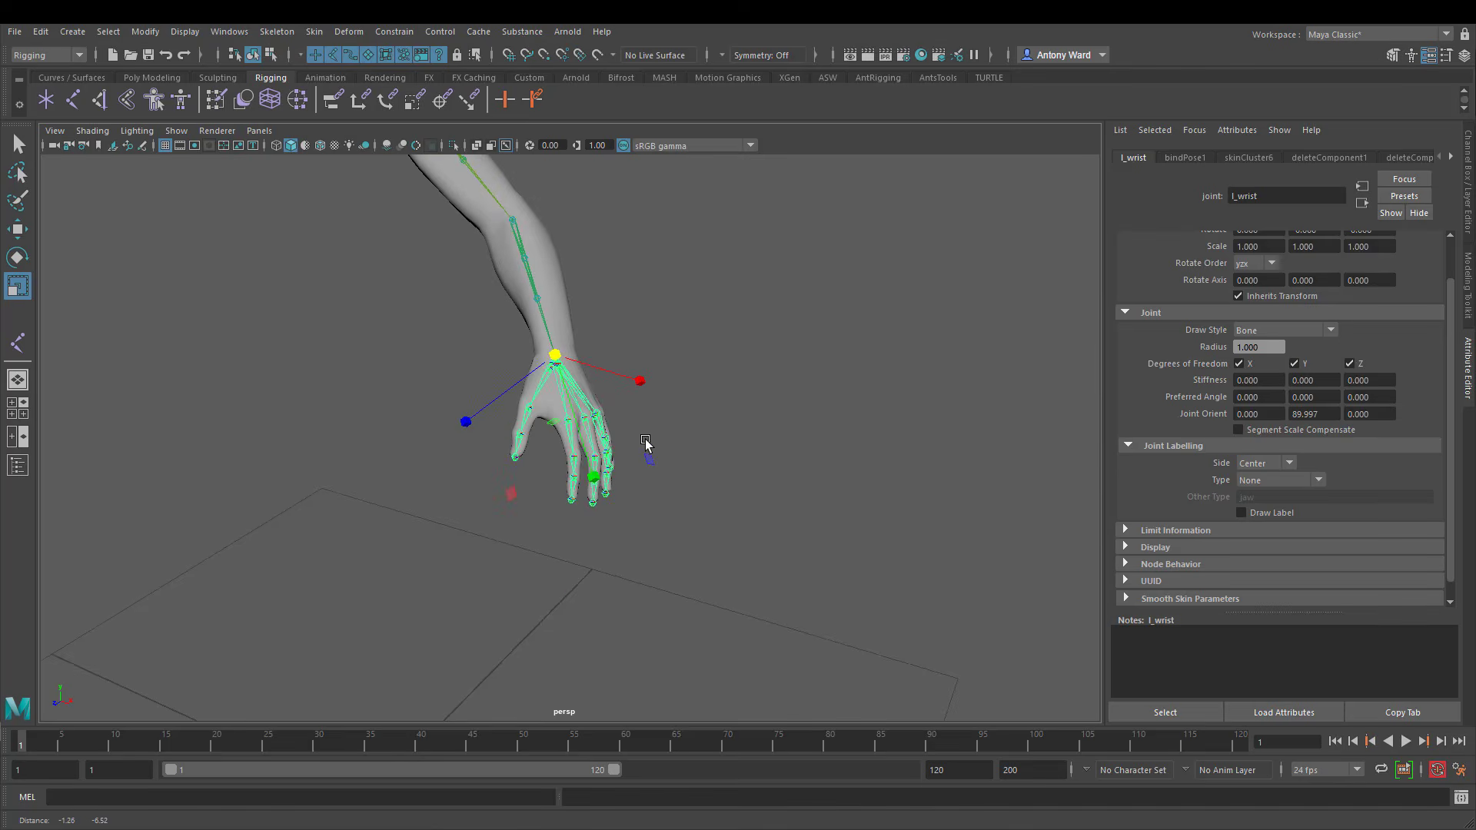
{"action": "mouse_move", "coordinate": [558, 356]}
{"action": "left_mouse_down"}
{"action": "mouse_move", "coordinate": [795, 347]}
{"action": "mouse_move", "coordinate": [465, 362]}
{"action": "mouse_move", "coordinate": [554, 355]}
{"action": "left_mouse_up"}
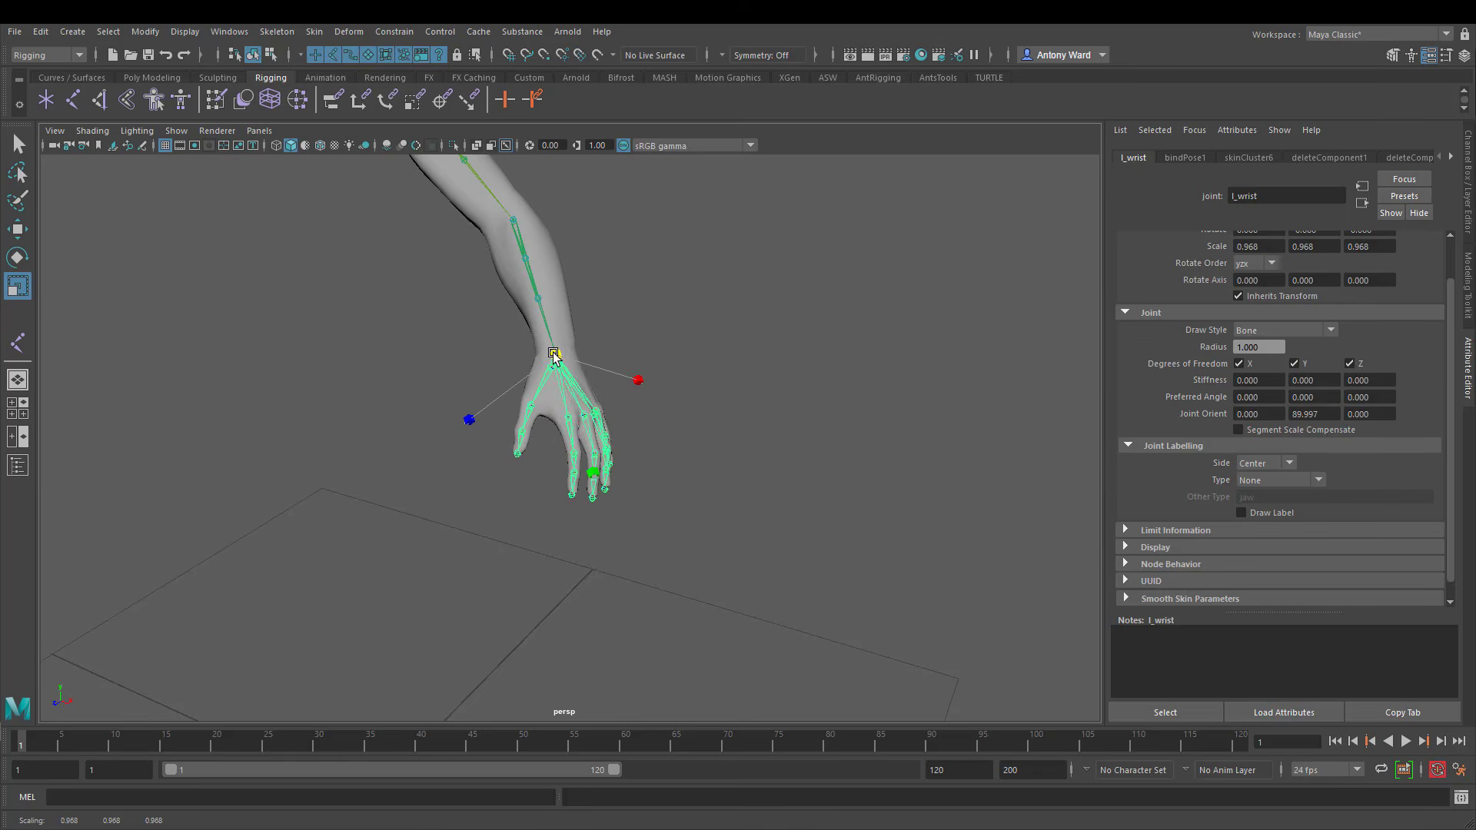
{"action": "key", "text": "ctrl+z"}
Select the l_radius joint, scale it uniformly to about 1.31 to test the forearm and hand, and undo the scaling
{"action": "middle_click_drag", "start_coordinate": [705, 427], "coordinate": [727, 476], "text": "alt"}
{"action": "right_click_drag", "start_coordinate": [727, 475], "coordinate": [1030, 471], "text": "alt"}
{"action": "middle_click_drag", "start_coordinate": [822, 502], "coordinate": [781, 480], "text": "alt"}
{"action": "right_click_drag", "start_coordinate": [781, 479], "coordinate": [843, 488], "text": "alt"}
{"action": "middle_click_drag", "start_coordinate": [724, 300], "coordinate": [867, 528], "text": "alt"}
{"action": "right_click_drag", "start_coordinate": [867, 527], "coordinate": [738, 523], "text": "alt"}
{"action": "left_click", "coordinate": [604, 370]}
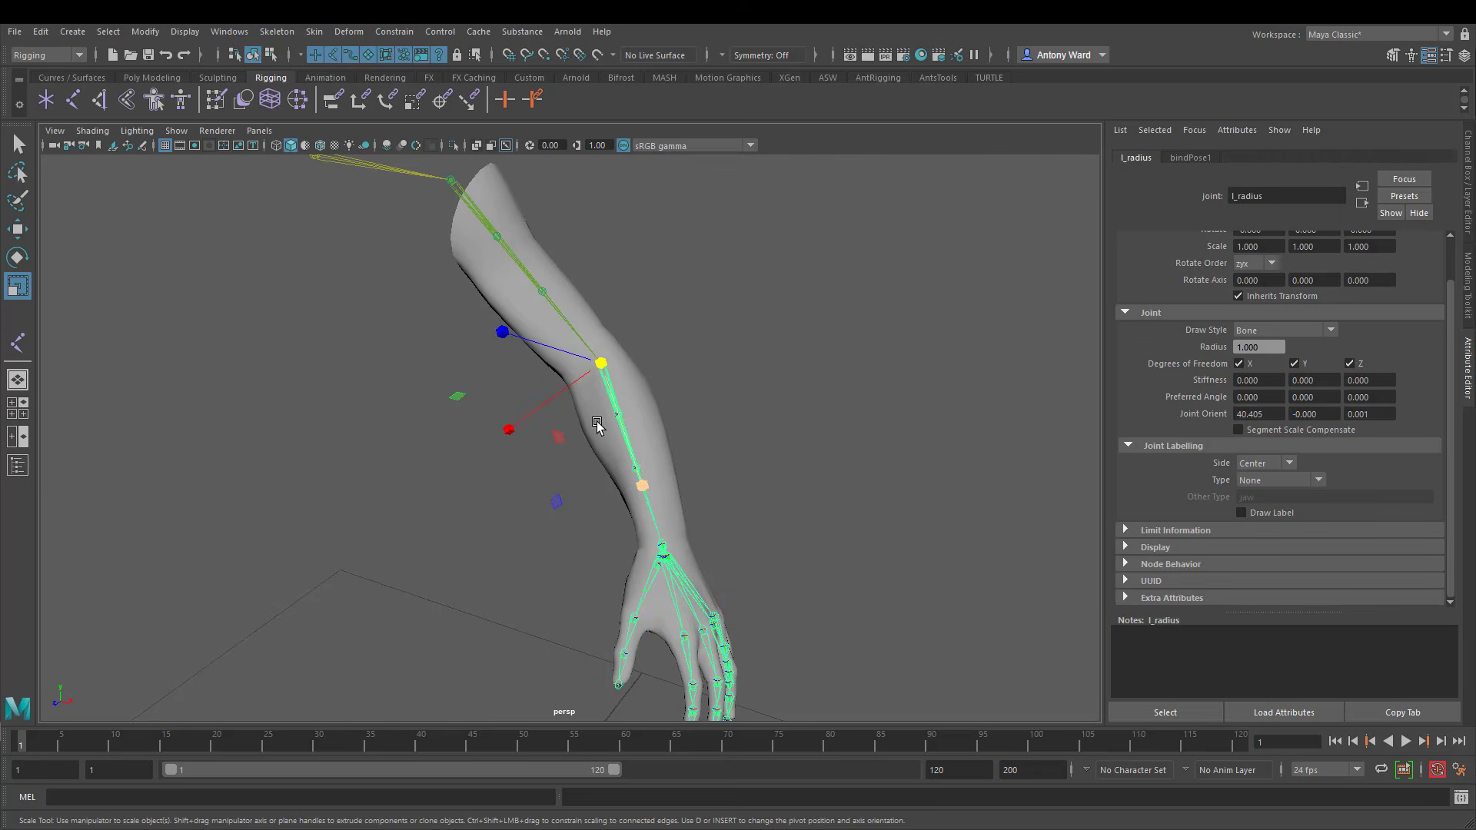
{"action": "left_click_drag", "start_coordinate": [598, 422], "coordinate": [625, 430], "text": "alt"}
{"action": "middle_click_drag", "start_coordinate": [695, 396], "coordinate": [642, 365], "text": "alt"}
{"action": "right_click_drag", "start_coordinate": [642, 365], "coordinate": [666, 338], "text": "alt"}
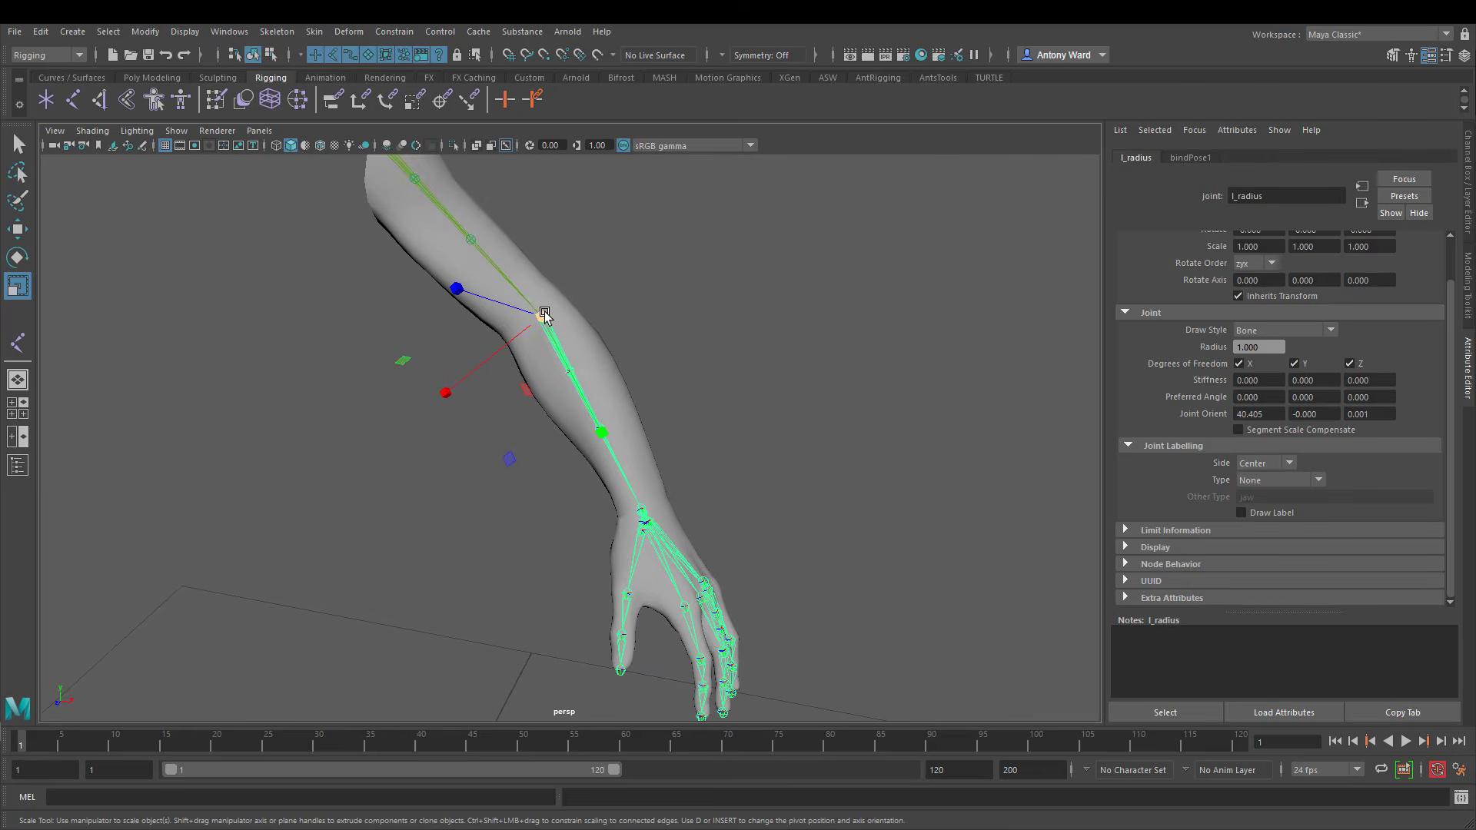
{"action": "left_click_drag", "start_coordinate": [544, 315], "coordinate": [692, 307]}
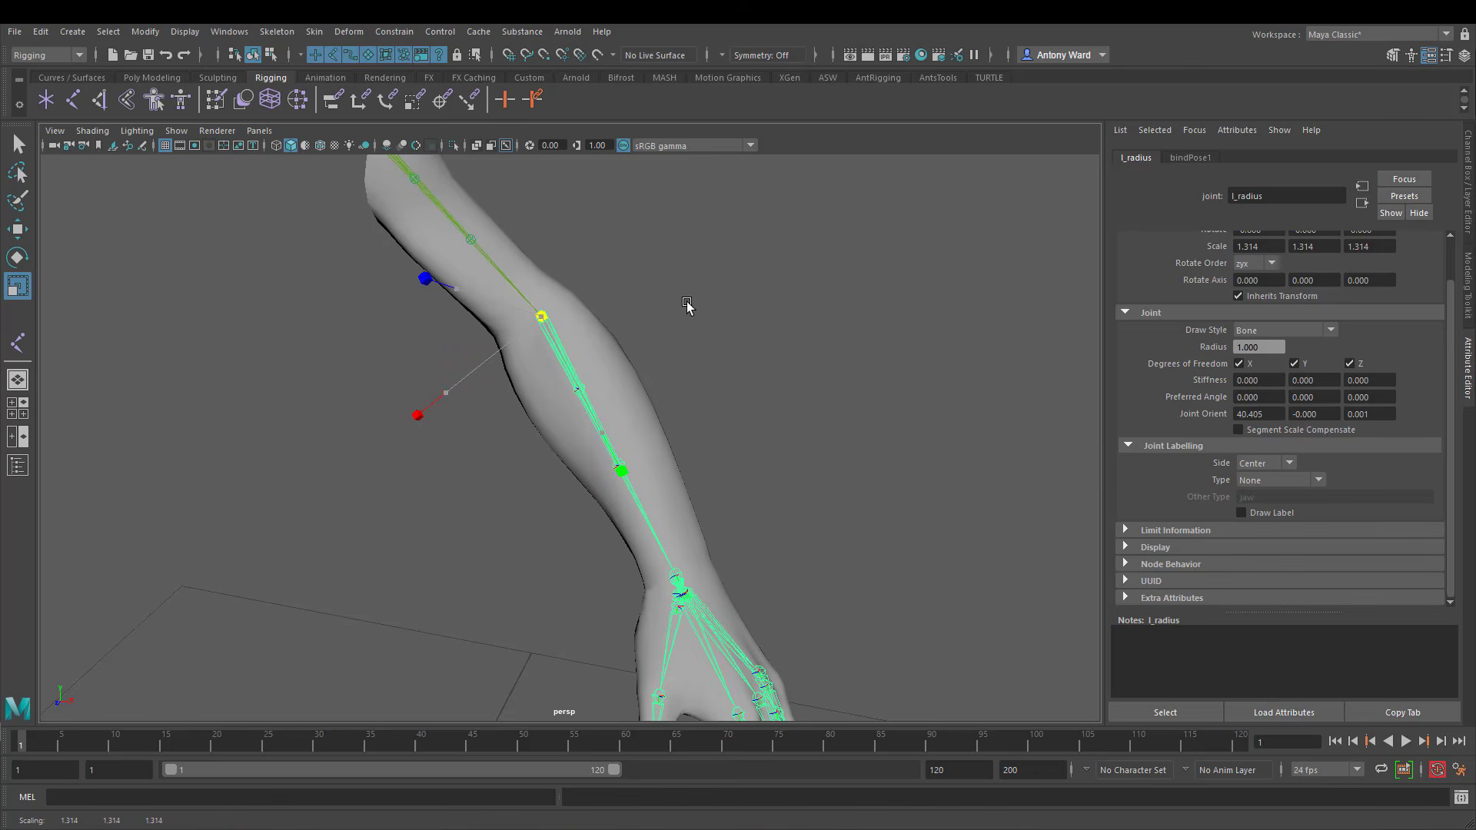
{"action": "key", "text": "ctrl+z"}
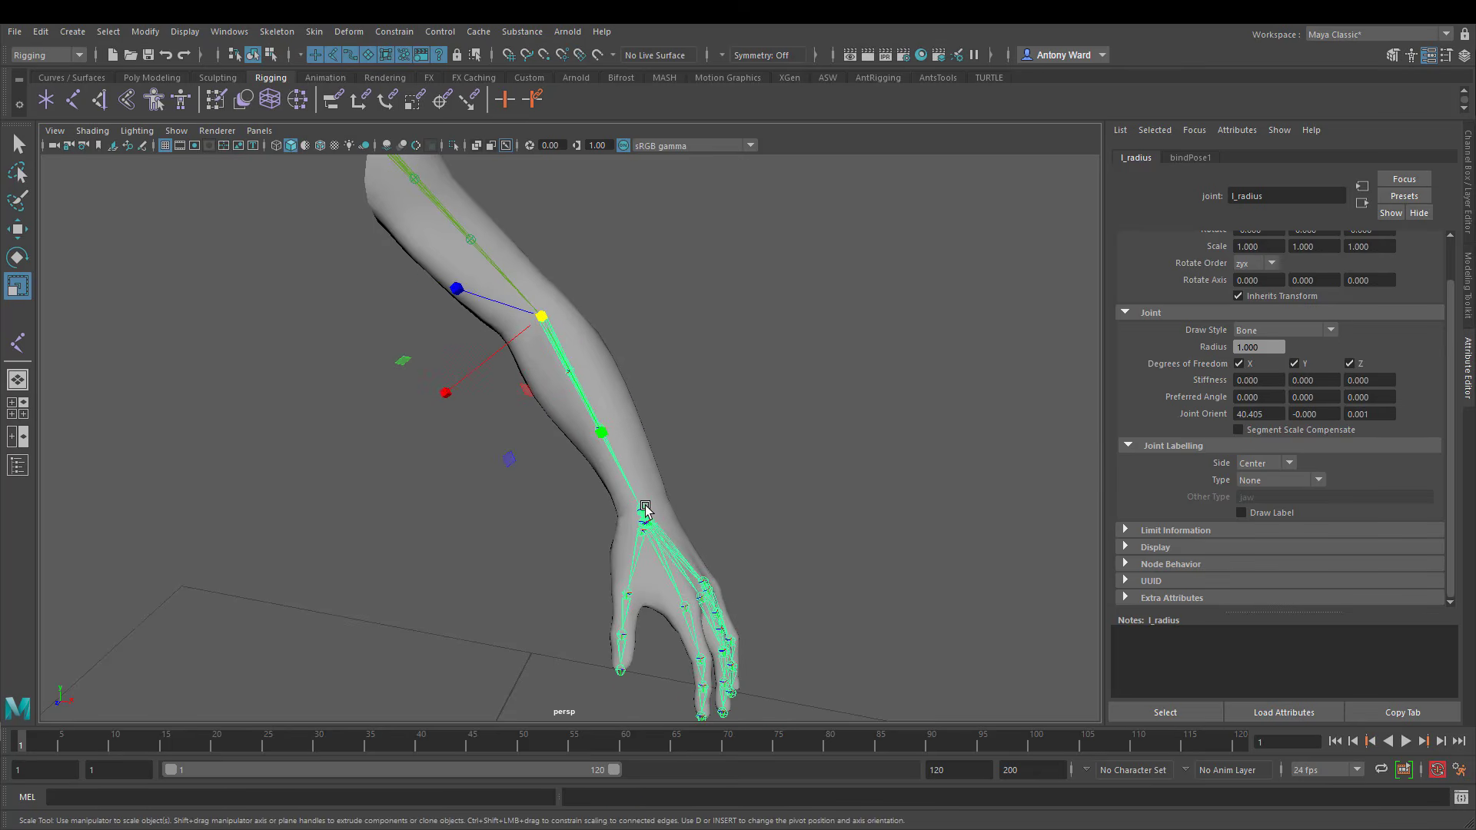
Check the l_wrist joint's attributes, reselect l_radius, scale it uniformly to about 1.09, and undo the scaling
{"action": "left_click", "coordinate": [644, 513]}
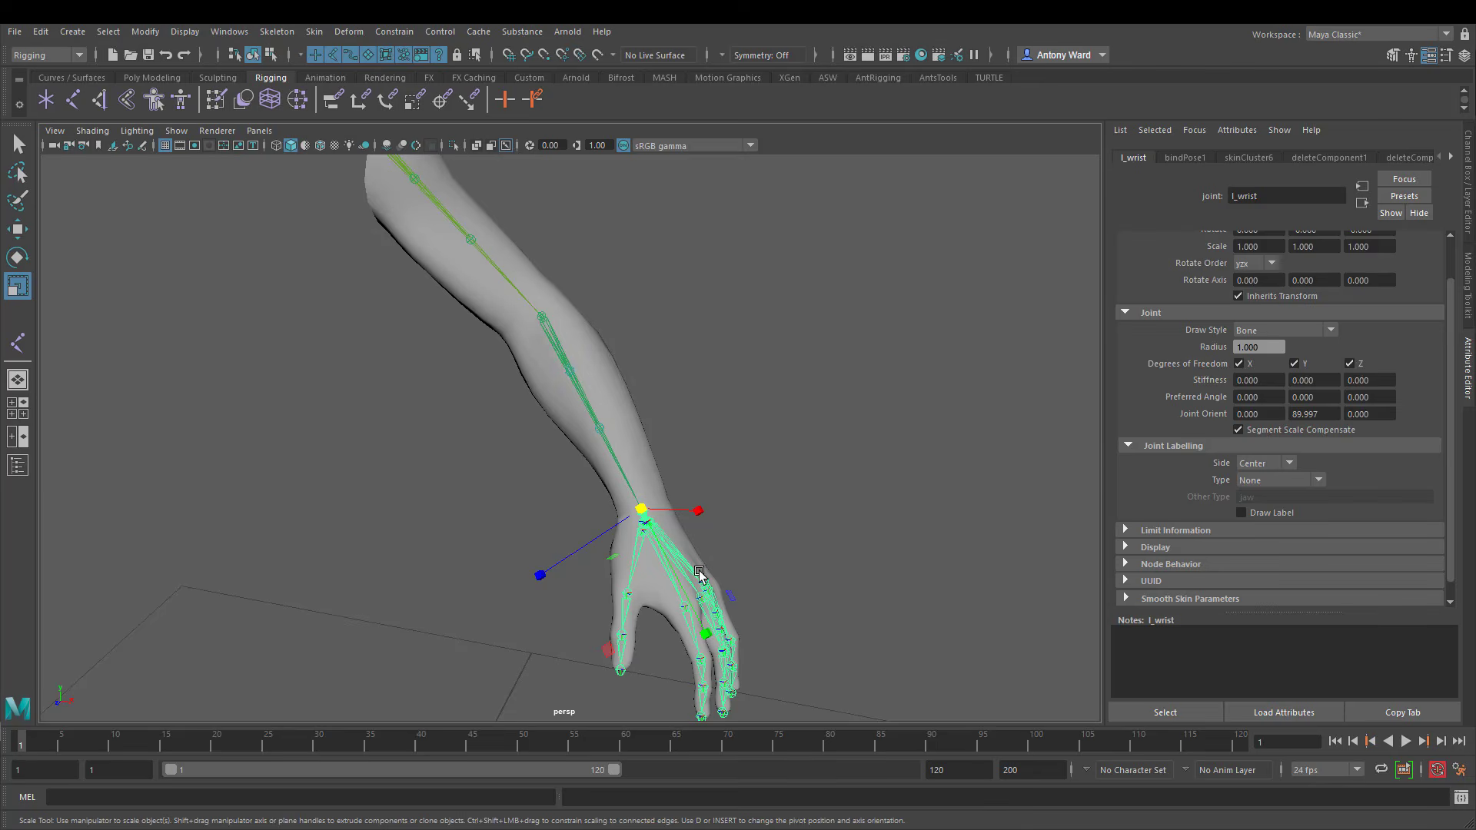
{"action": "left_click", "coordinate": [888, 509]}
{"action": "left_click", "coordinate": [549, 329]}
{"action": "left_click_drag", "start_coordinate": [550, 332], "coordinate": [583, 320]}
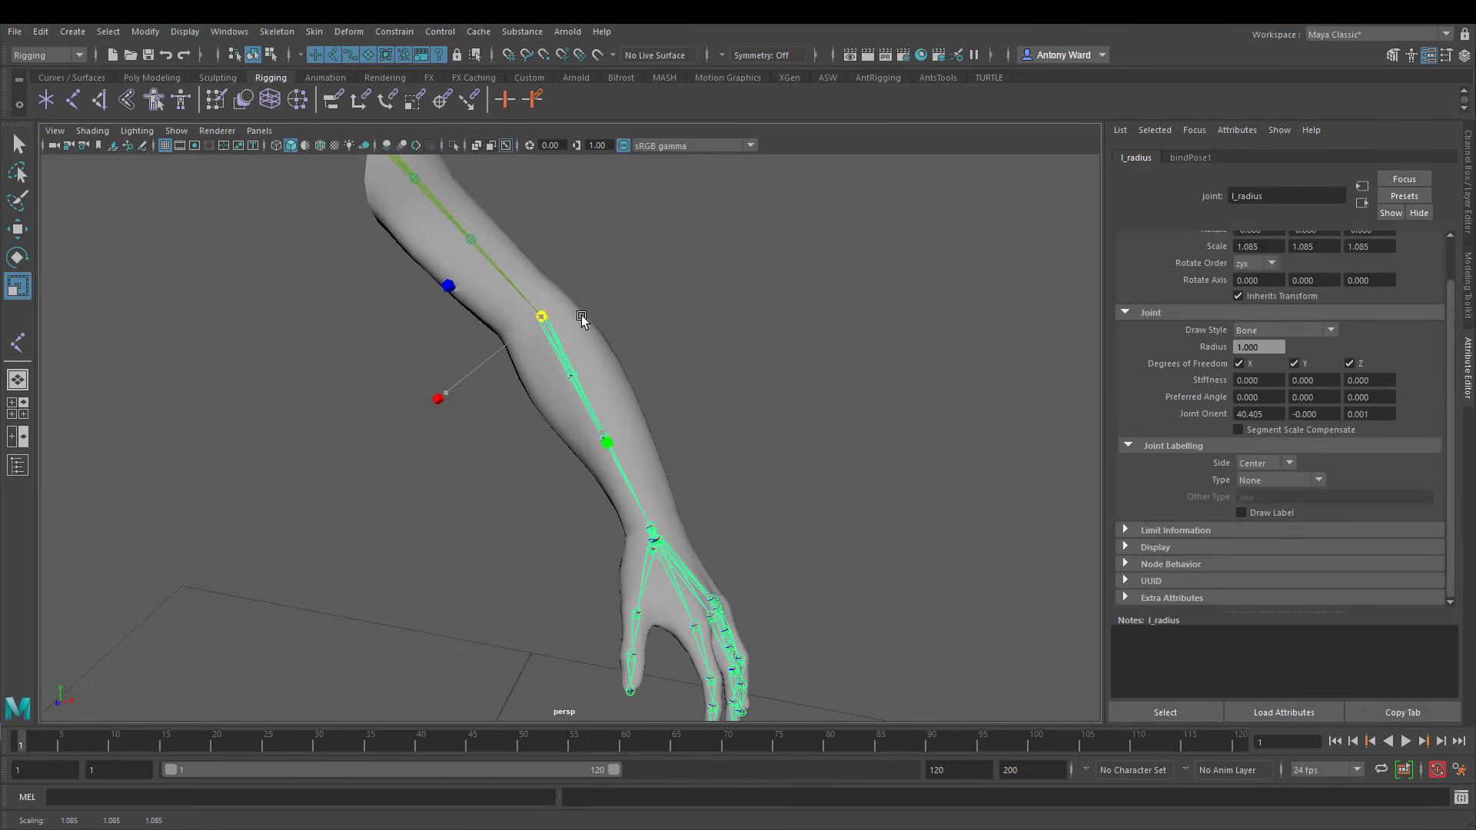
{"action": "key", "text": "ctrl+z"}
Scale the l_radius joint uniformly to about 1.38, undo the scaling, and clear the selection
{"action": "left_click_drag", "start_coordinate": [853, 555], "coordinate": [655, 316], "text": "alt"}
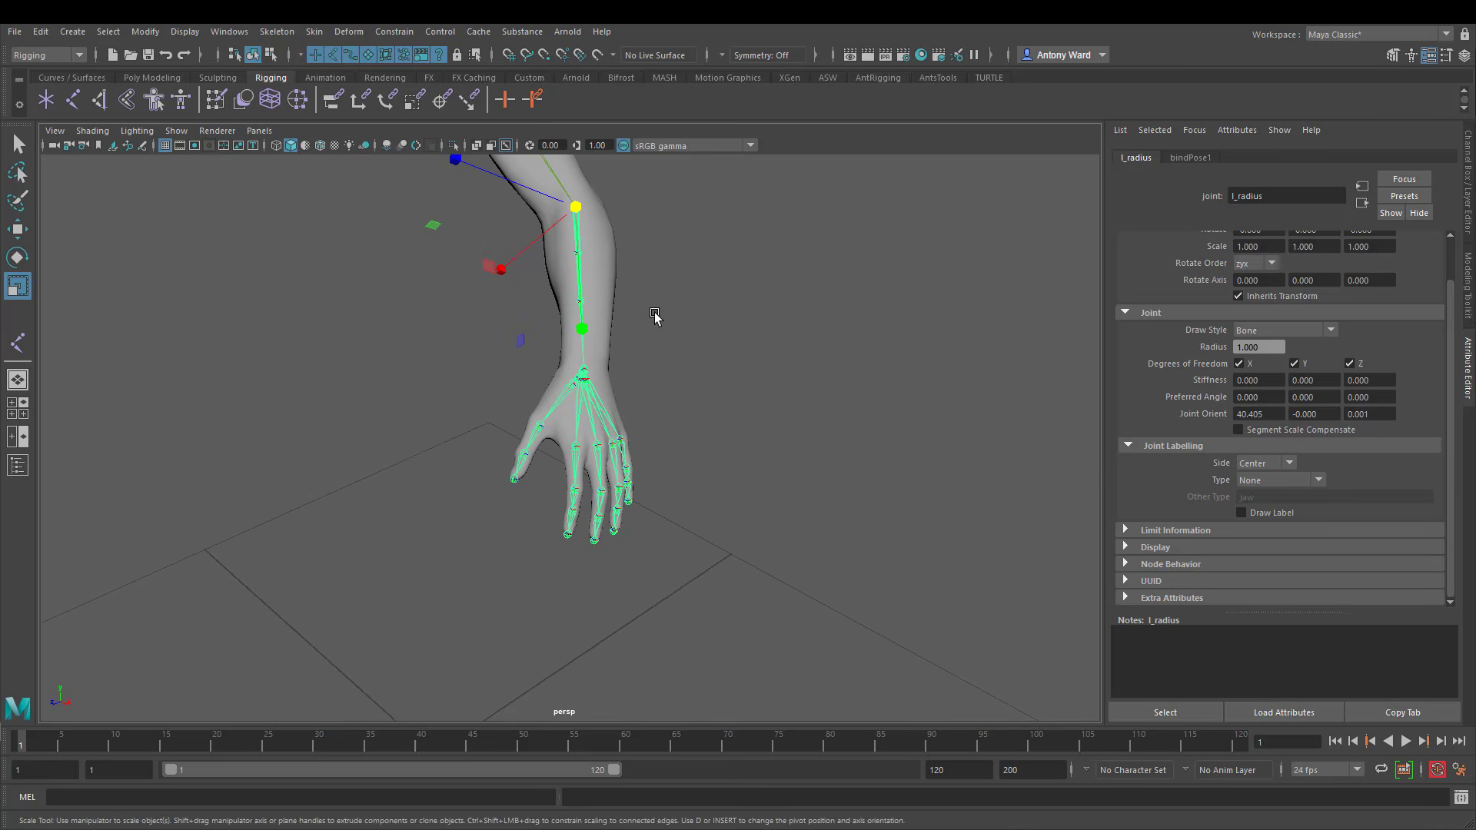
{"action": "left_click_drag", "start_coordinate": [576, 208], "coordinate": [714, 223]}
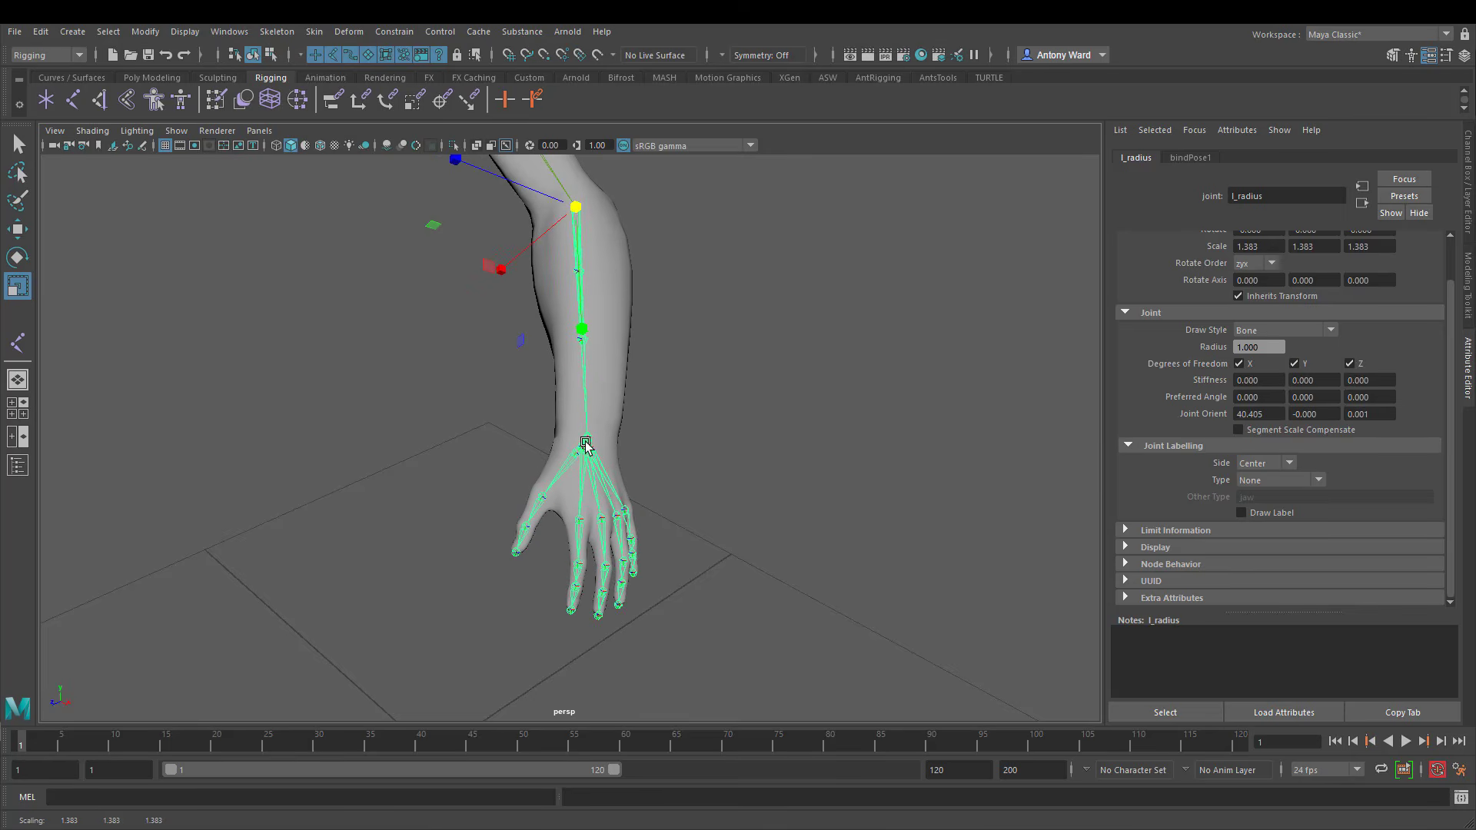
{"action": "key", "text": "ctrl+z"}
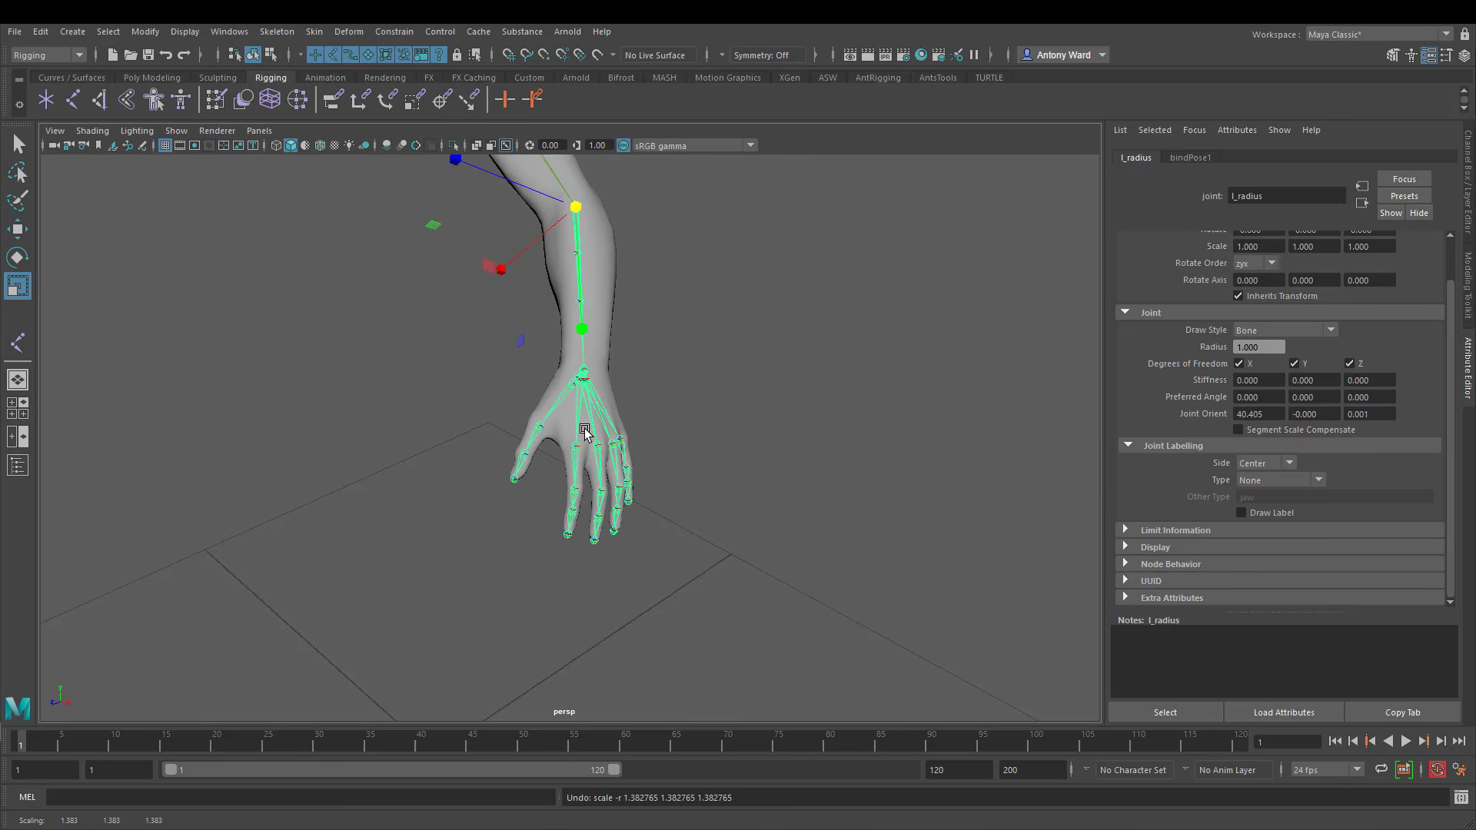
{"action": "left_click_drag", "start_coordinate": [586, 422], "coordinate": [636, 395], "text": "alt"}
{"action": "left_click", "coordinate": [734, 398]}
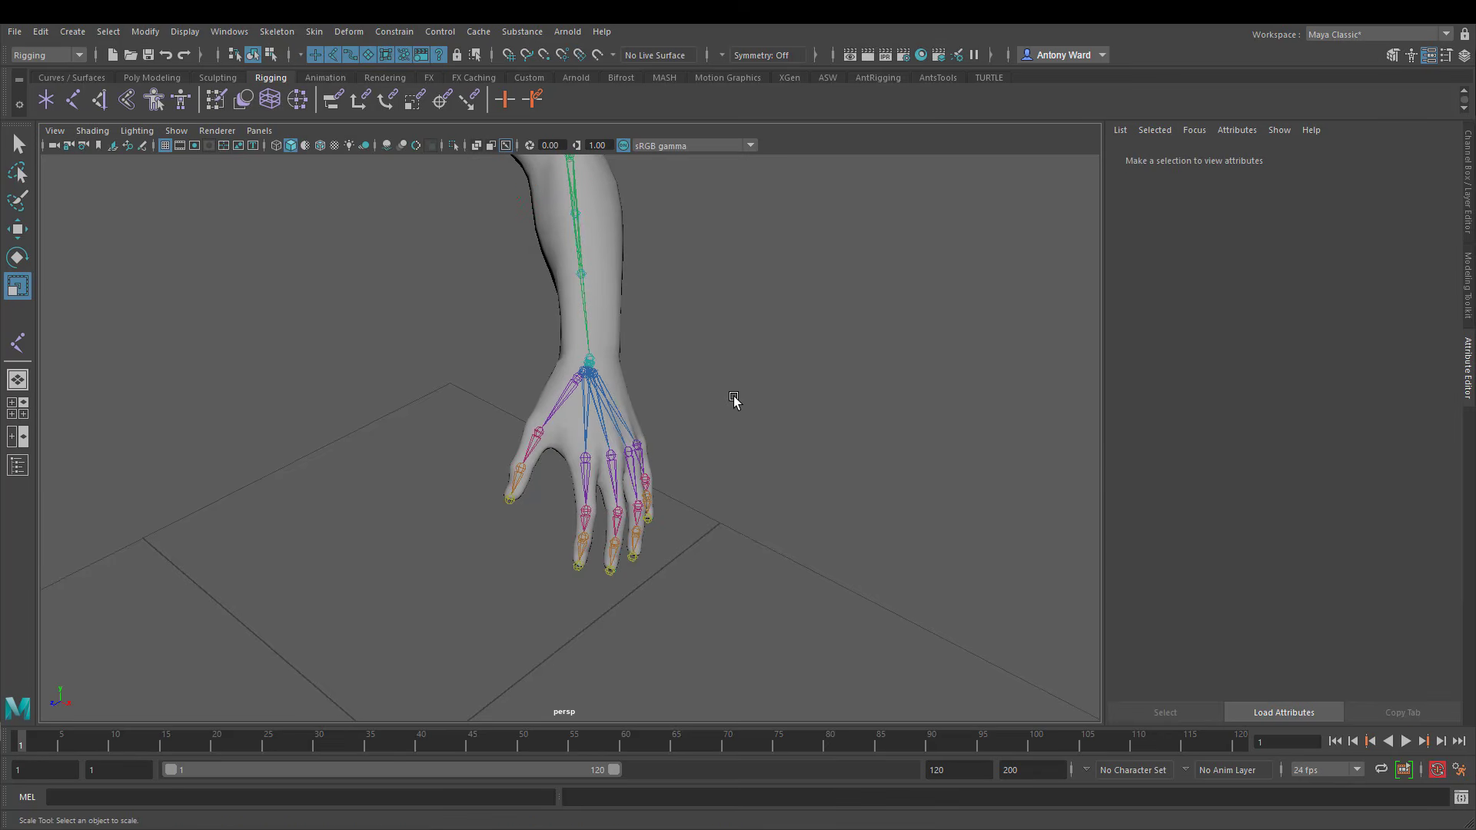
Select the l_wrist joint, scale it uniformly to about 1.52 to test the hand, undo the scaling, and clear the selection
{"action": "left_click", "coordinate": [594, 354]}
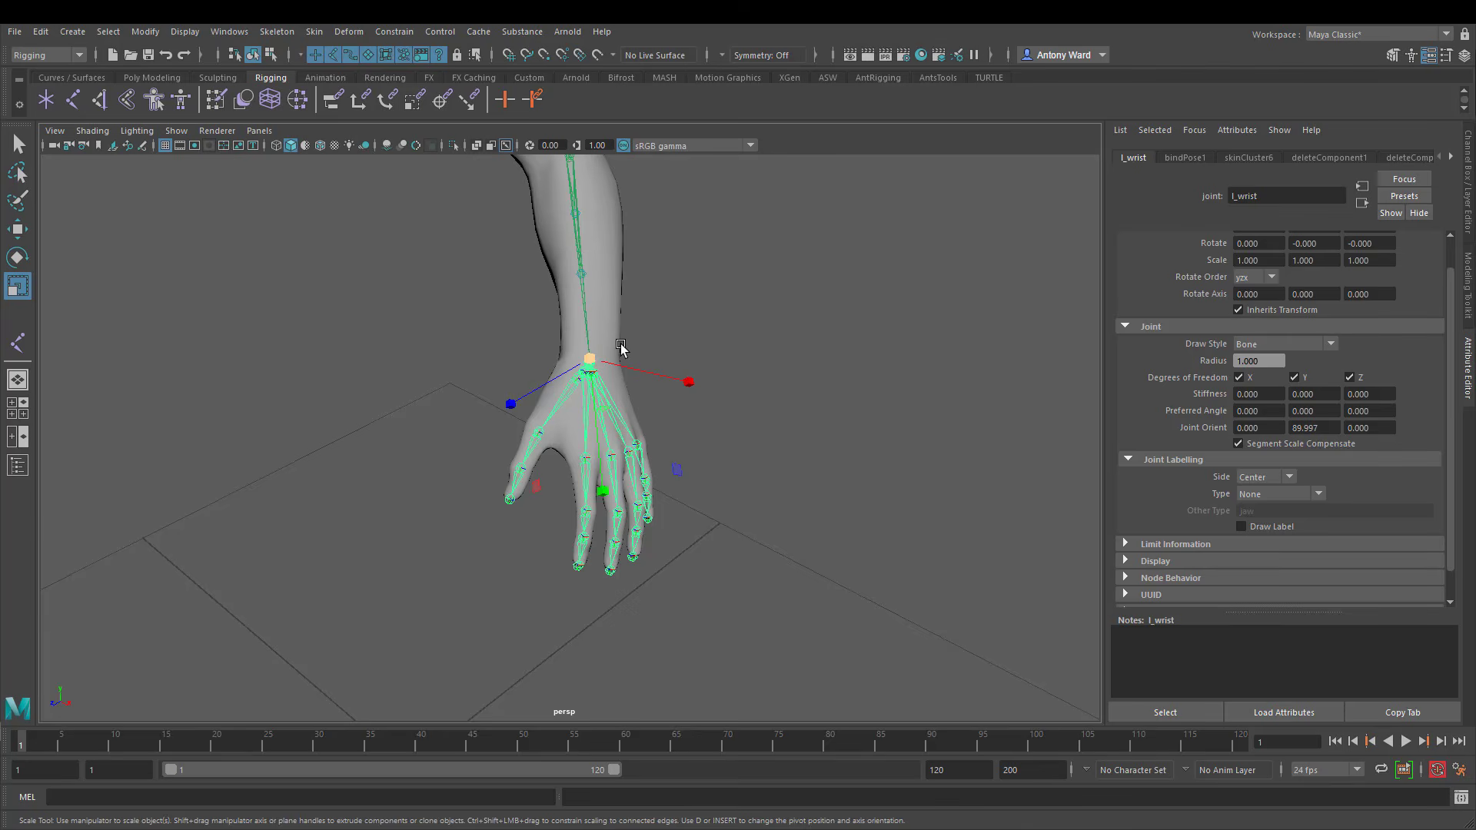
{"action": "left_click_drag", "start_coordinate": [623, 346], "coordinate": [592, 384], "text": "alt"}
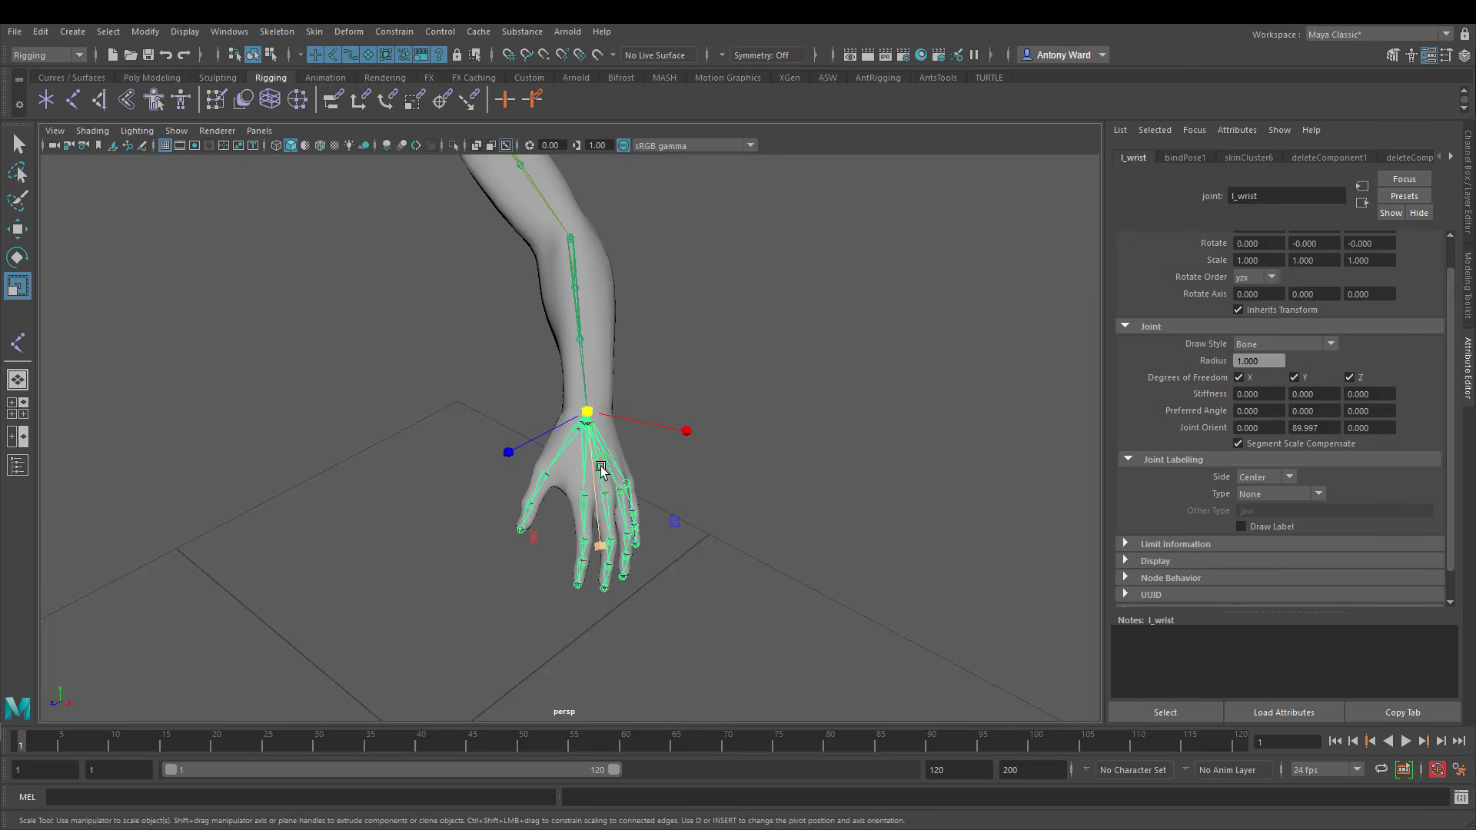
{"action": "left_click_drag", "start_coordinate": [602, 472], "coordinate": [814, 495], "text": "alt"}
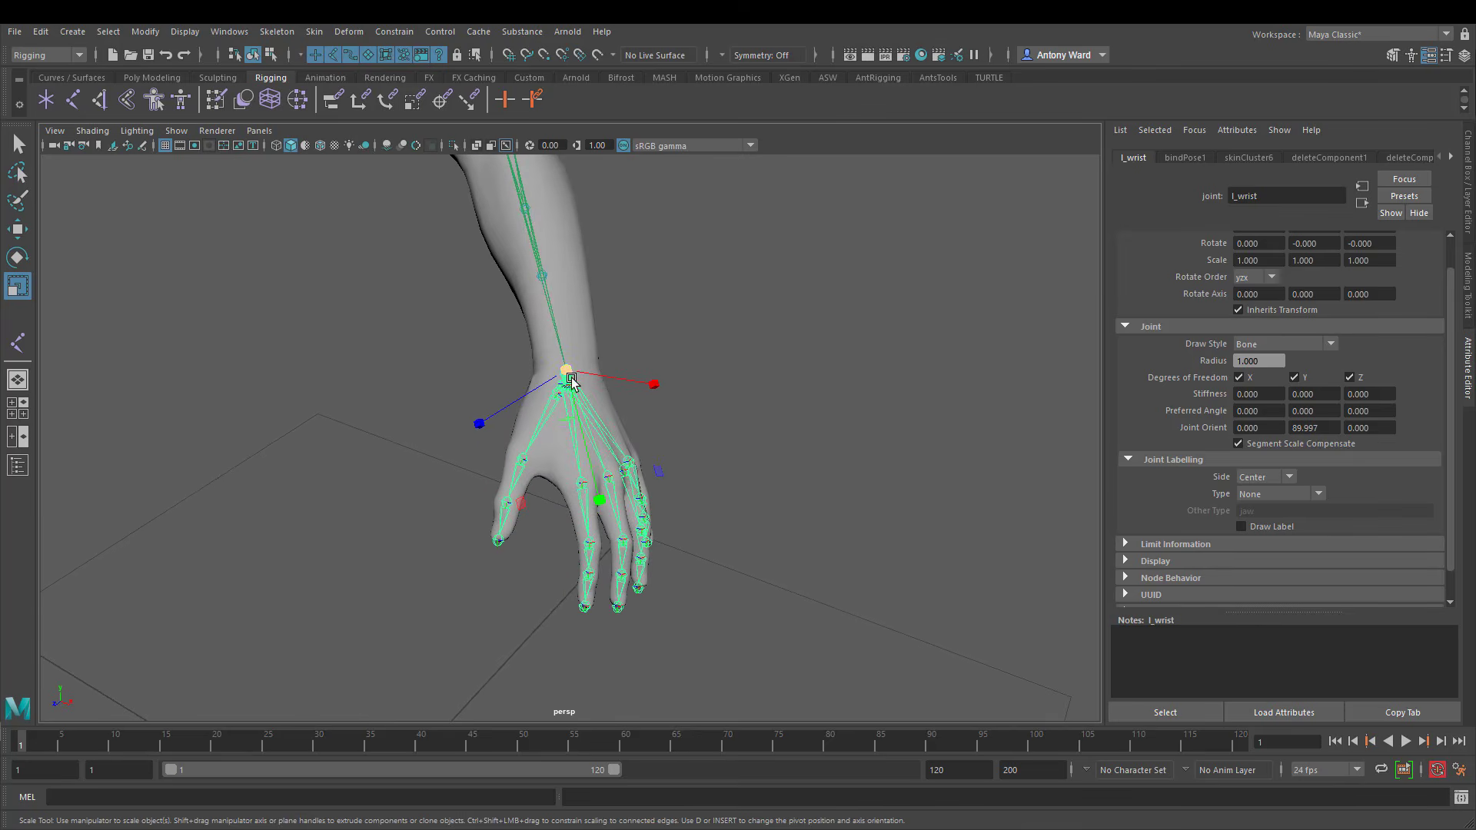
{"action": "left_click_drag", "start_coordinate": [568, 371], "coordinate": [744, 379]}
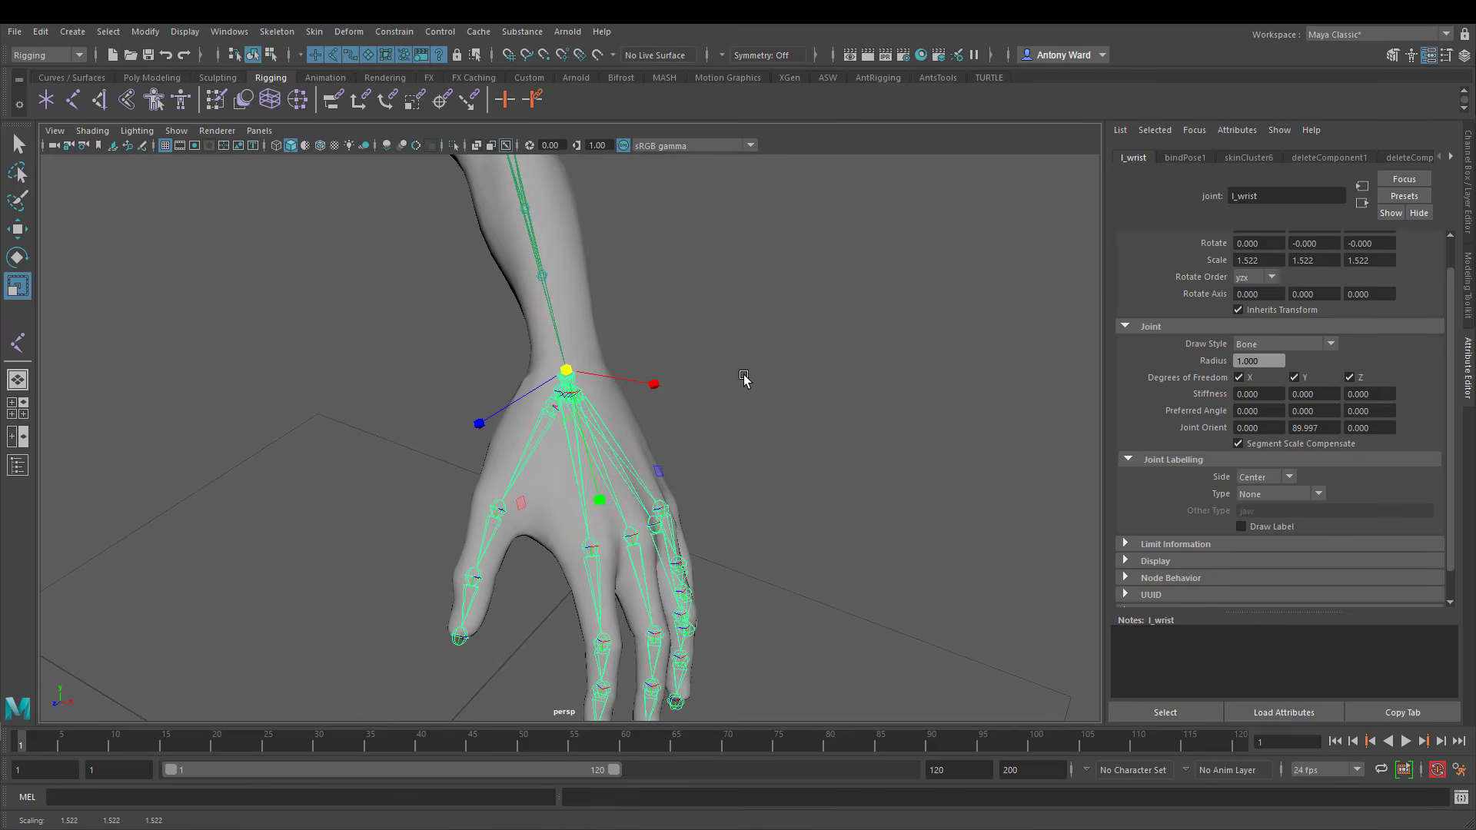
{"action": "key", "text": "ctrl+z"}
{"action": "right_click_drag", "start_coordinate": [758, 486], "coordinate": [806, 462], "text": "alt"}
{"action": "middle_click_drag", "start_coordinate": [805, 461], "coordinate": [810, 432], "text": "alt"}
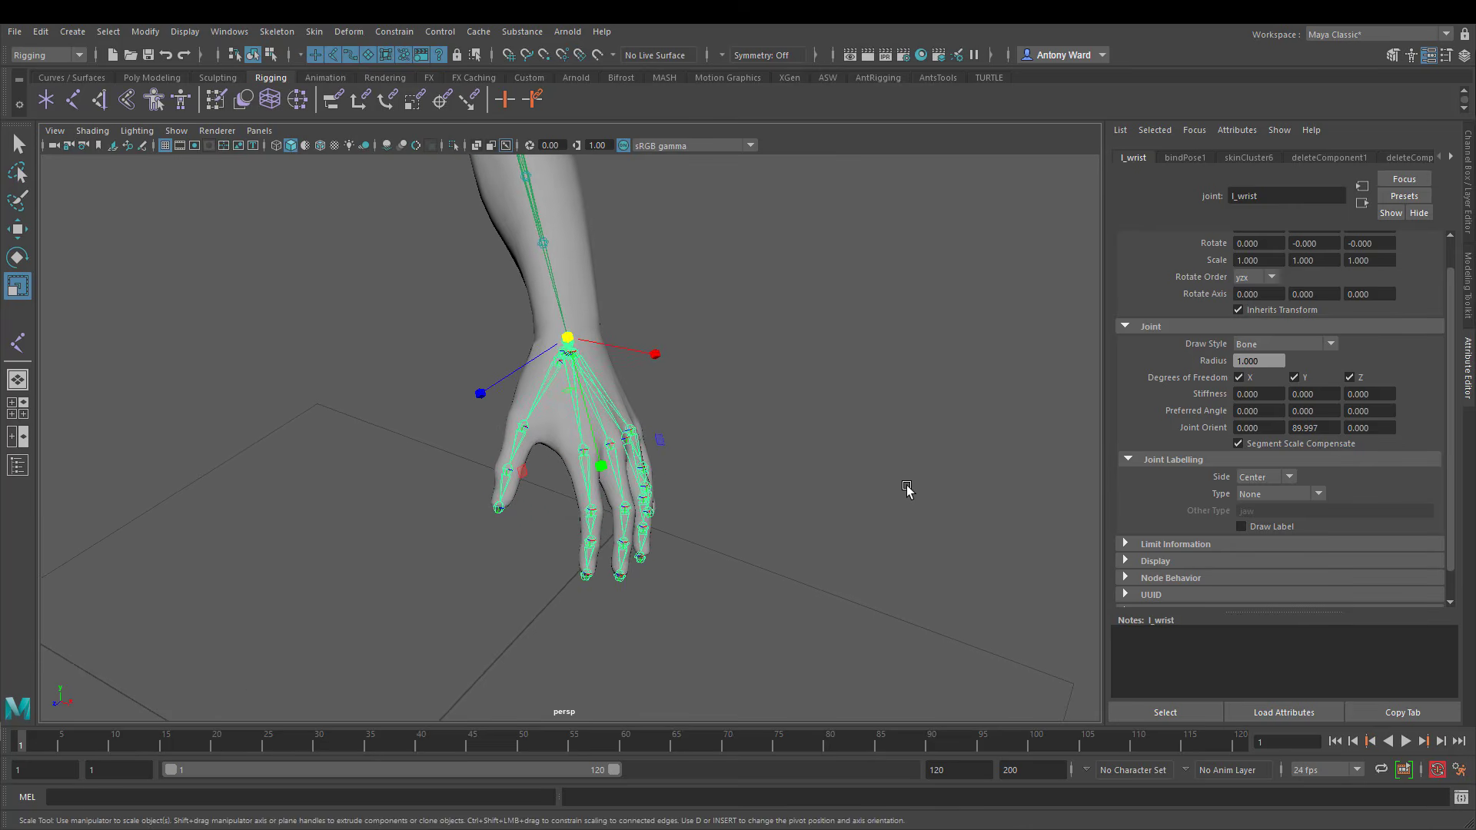
{"action": "left_click", "coordinate": [908, 490]}
{"action": "left_click_drag", "start_coordinate": [906, 492], "coordinate": [793, 518], "text": "alt"}
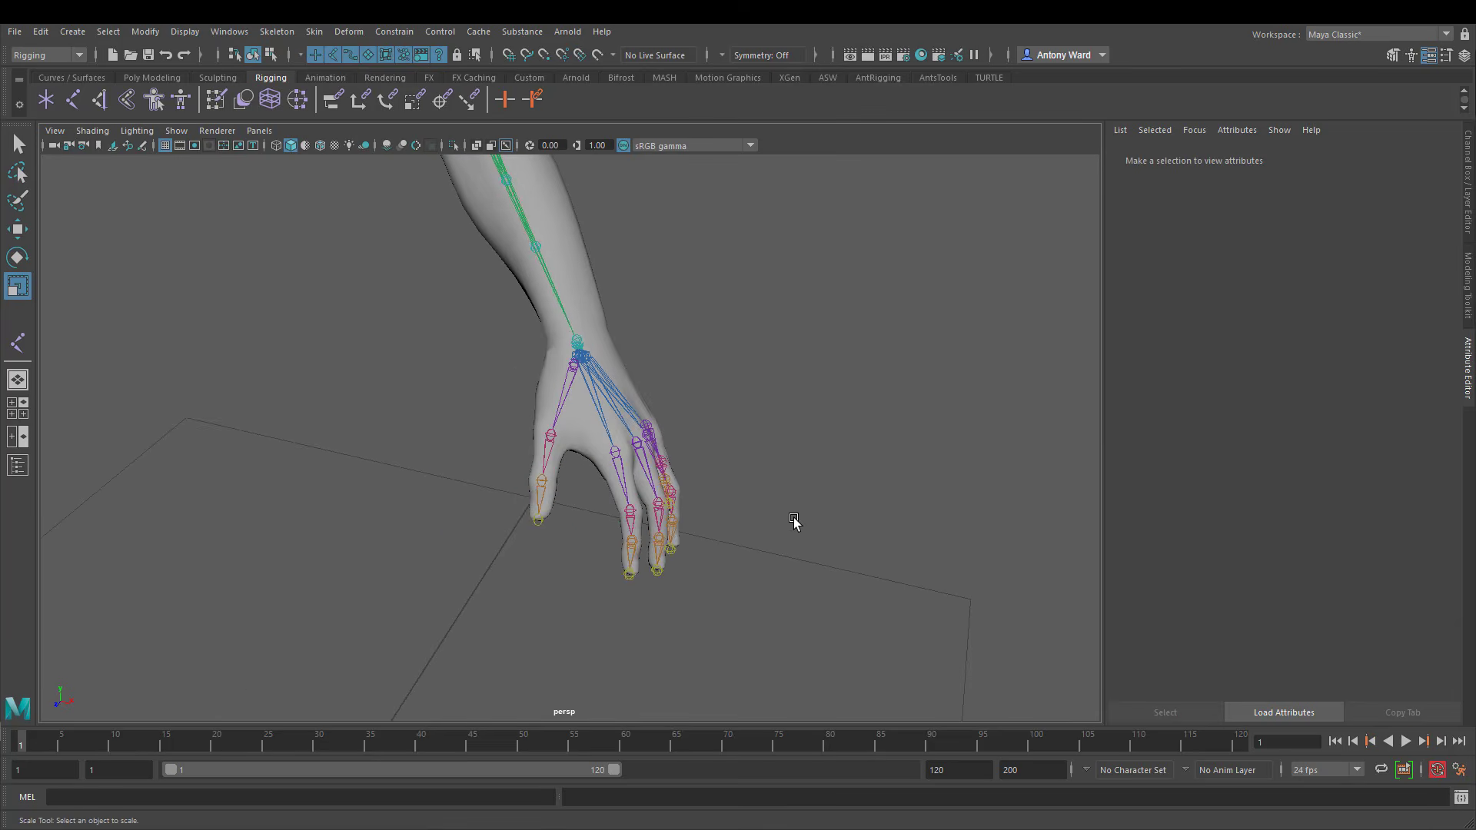